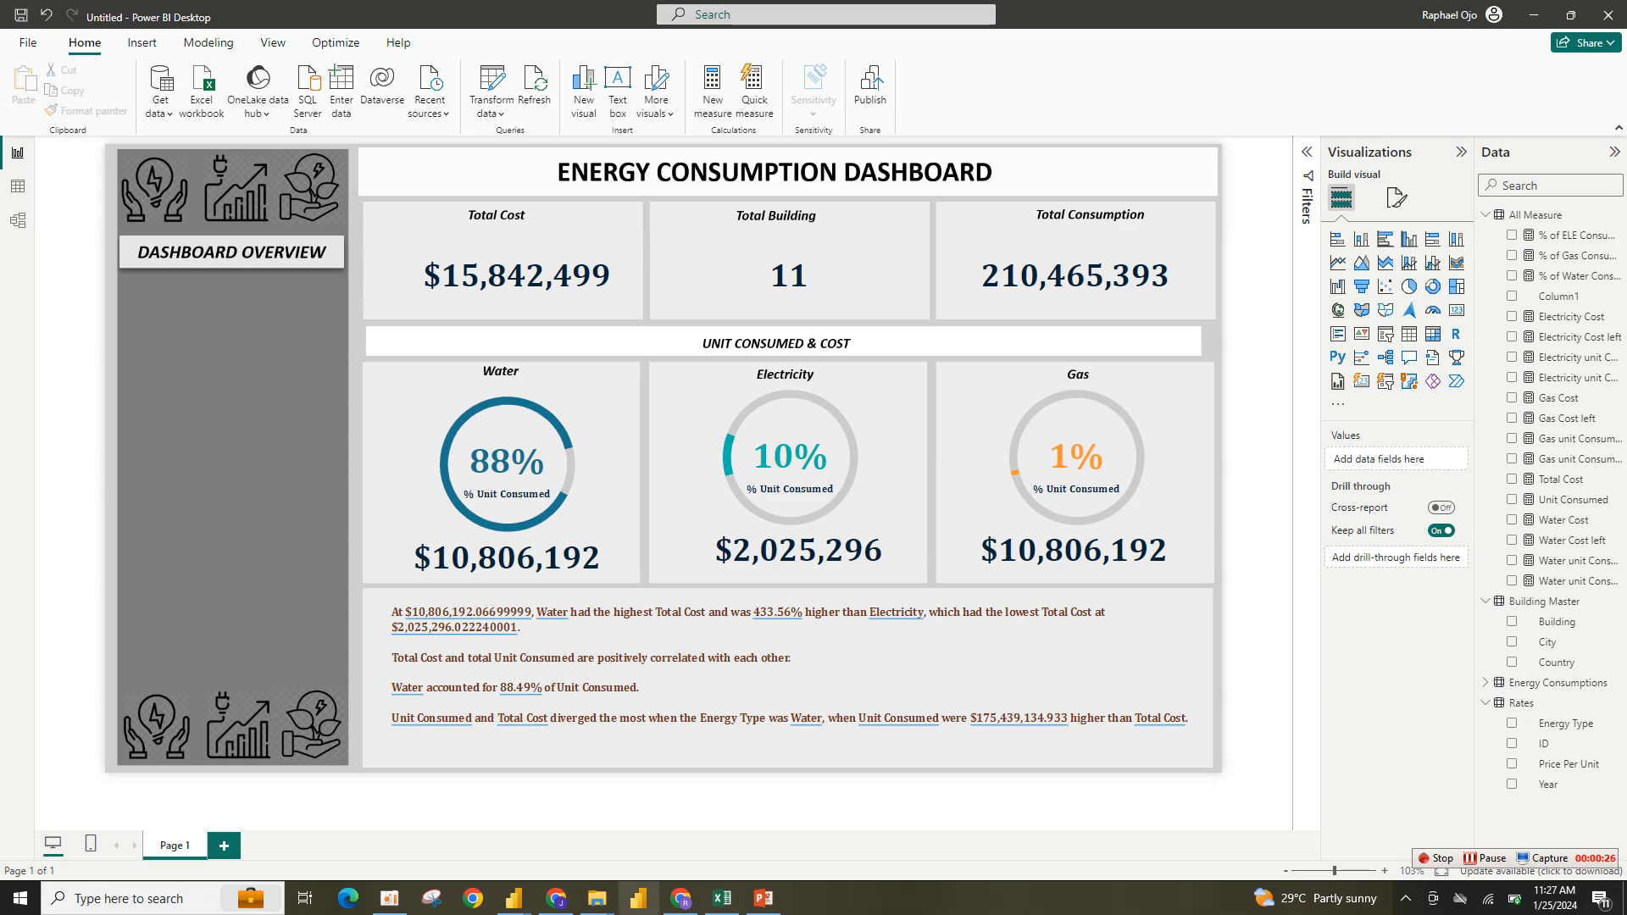
- Switch to the finished Energy Consumption report and browse its Water, Electricity and Gas pages for reference
mouse_move(513, 898)
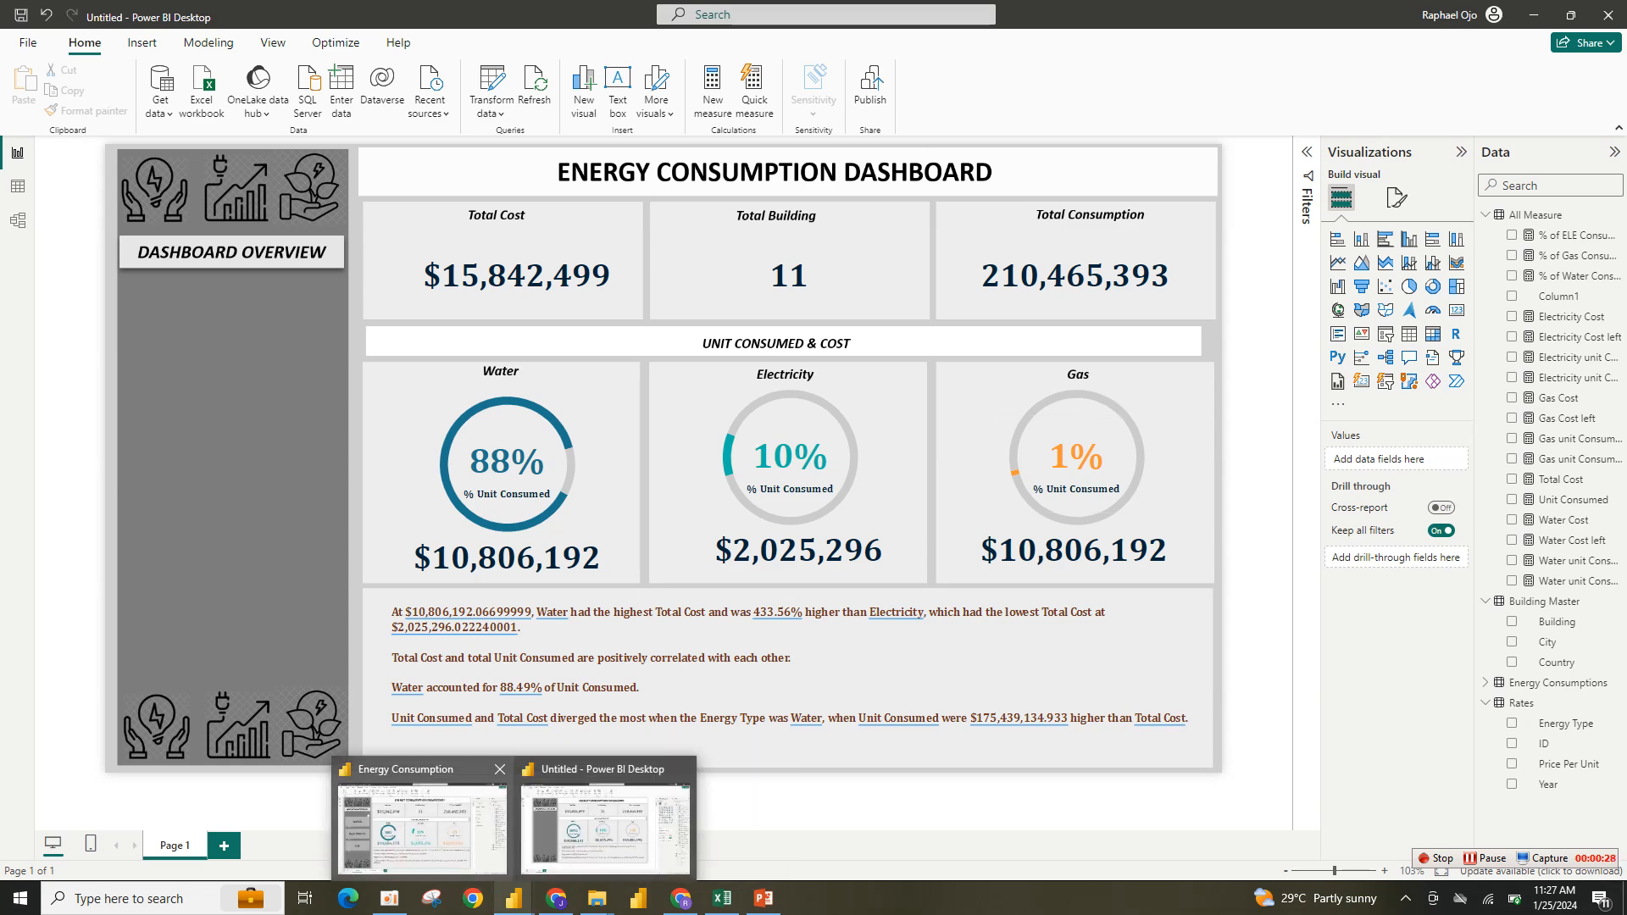
click(421, 818)
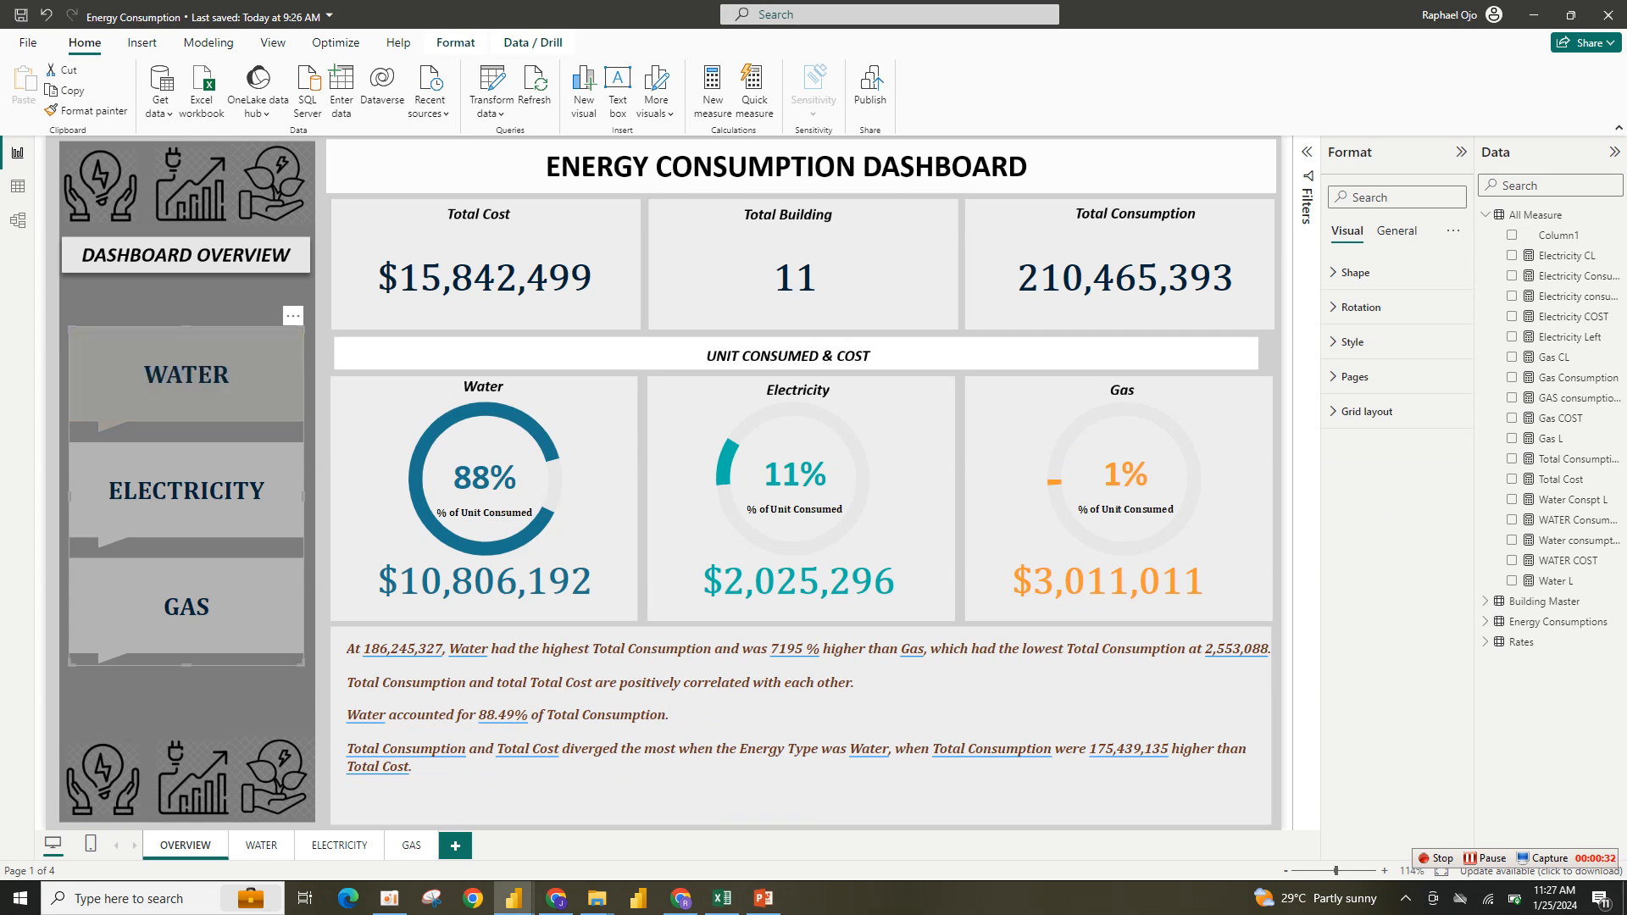
ctrl+click(187, 375)
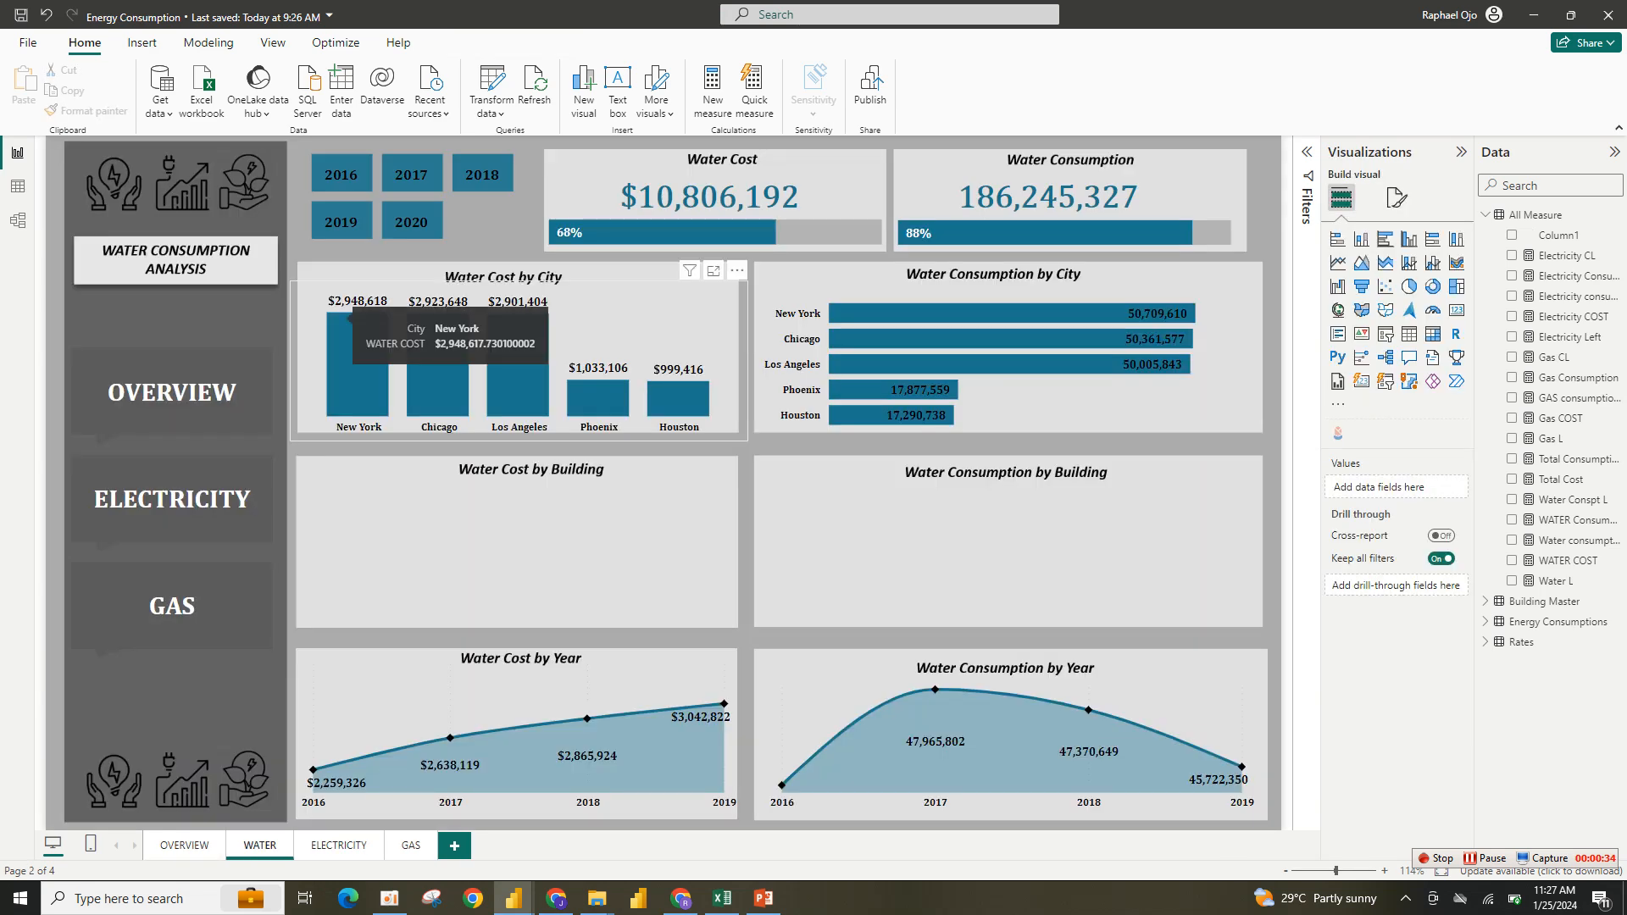
ctrl+click(172, 504)
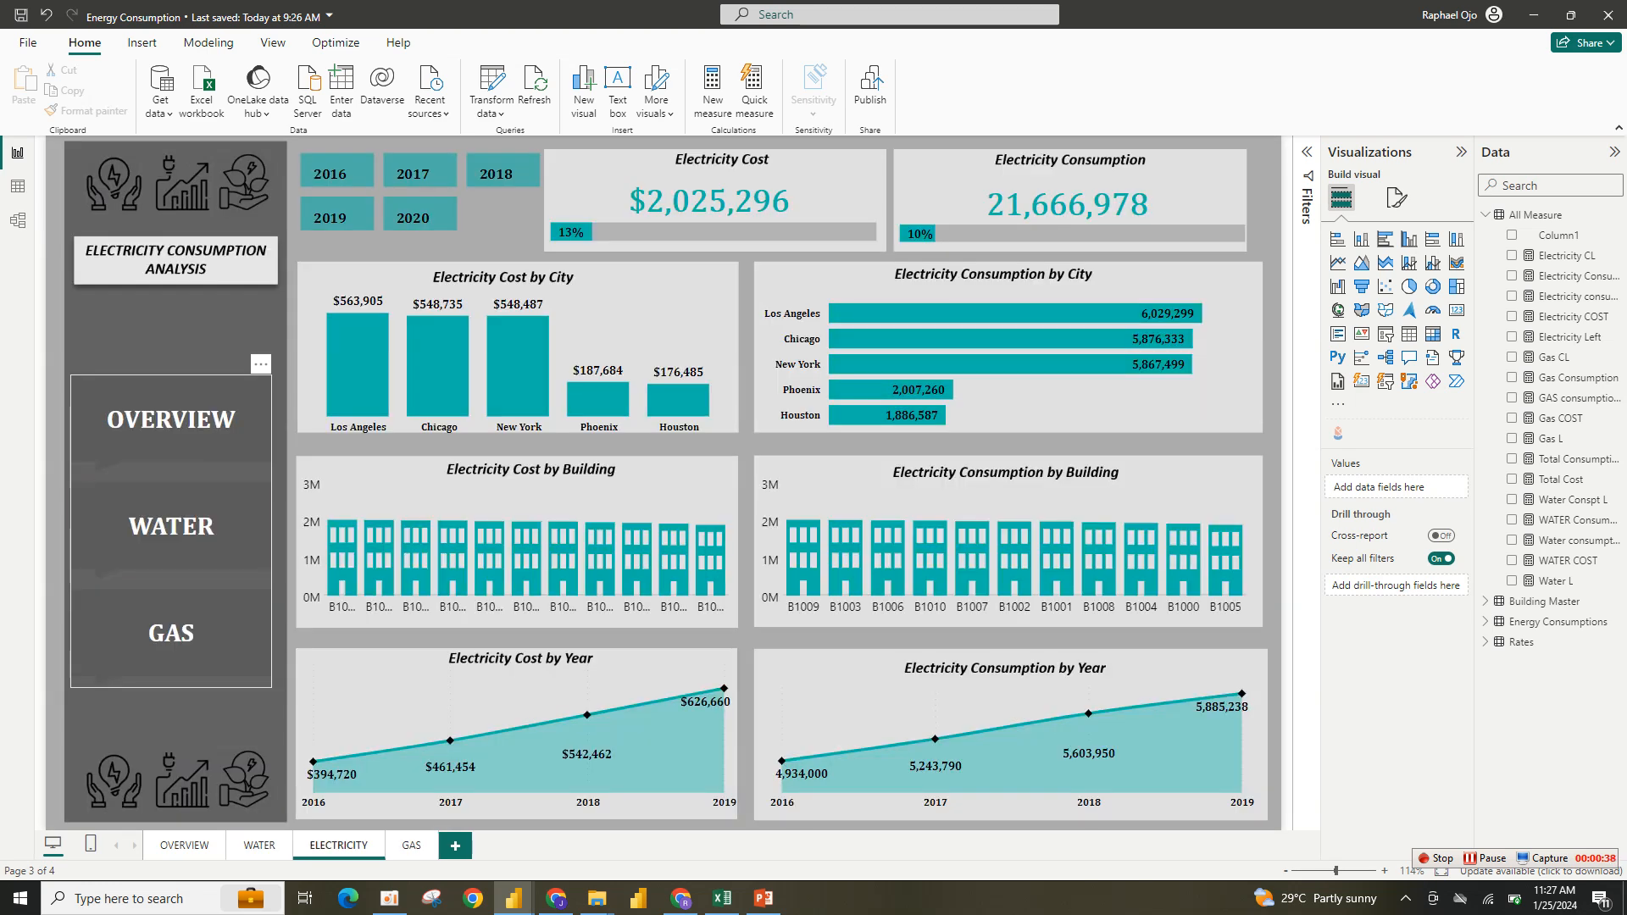
ctrl+click(171, 633)
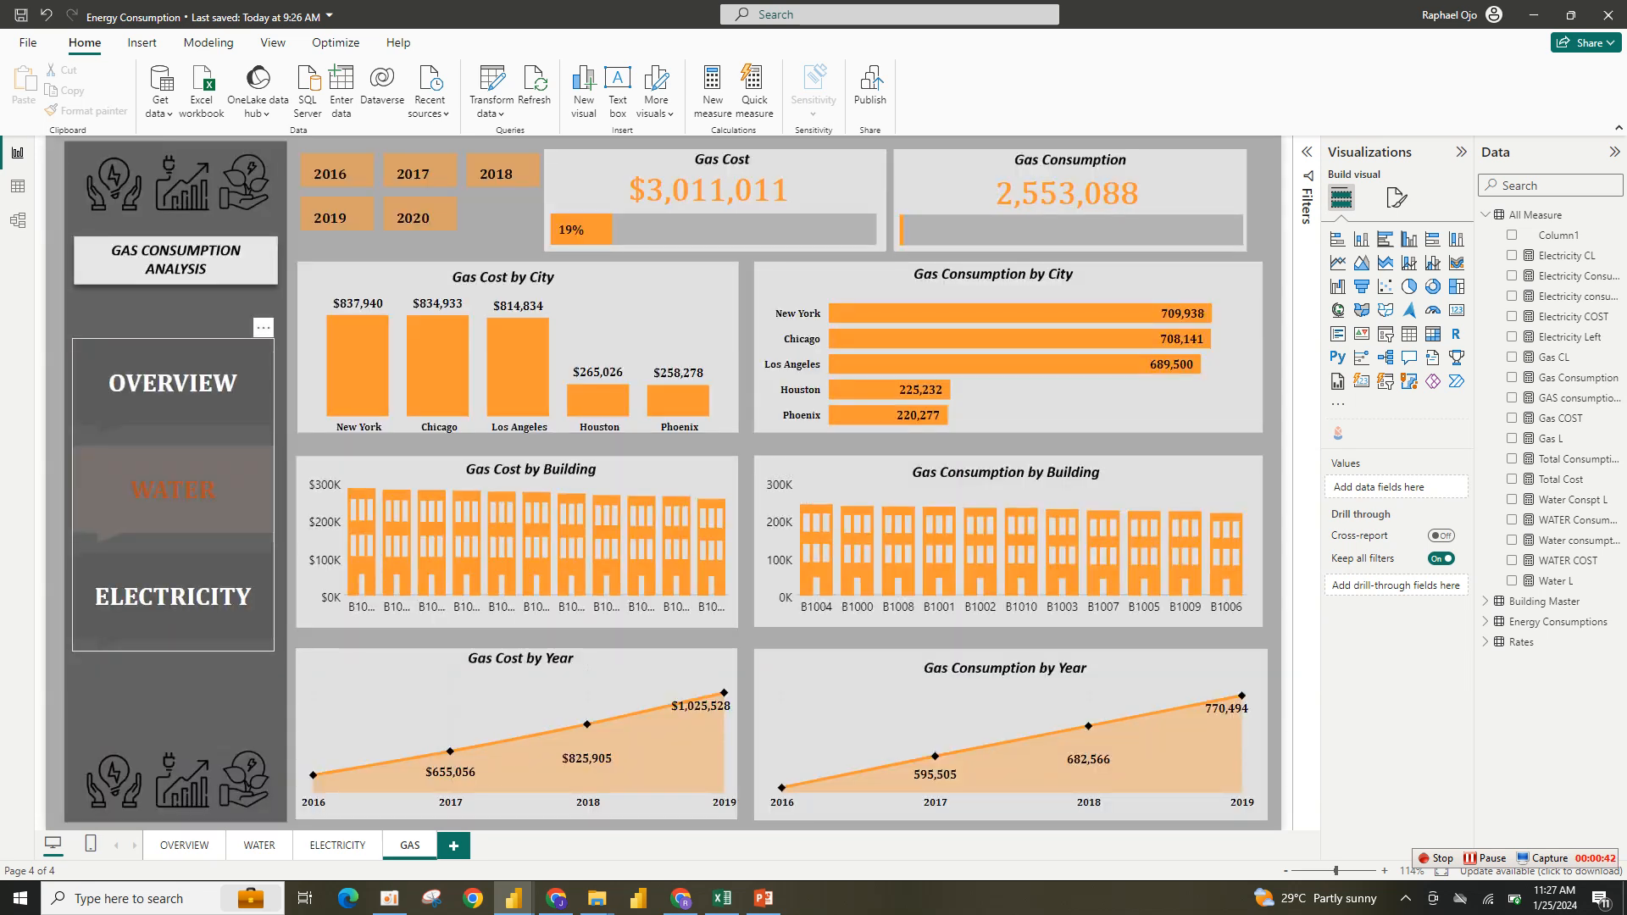
ctrl+click(173, 490)
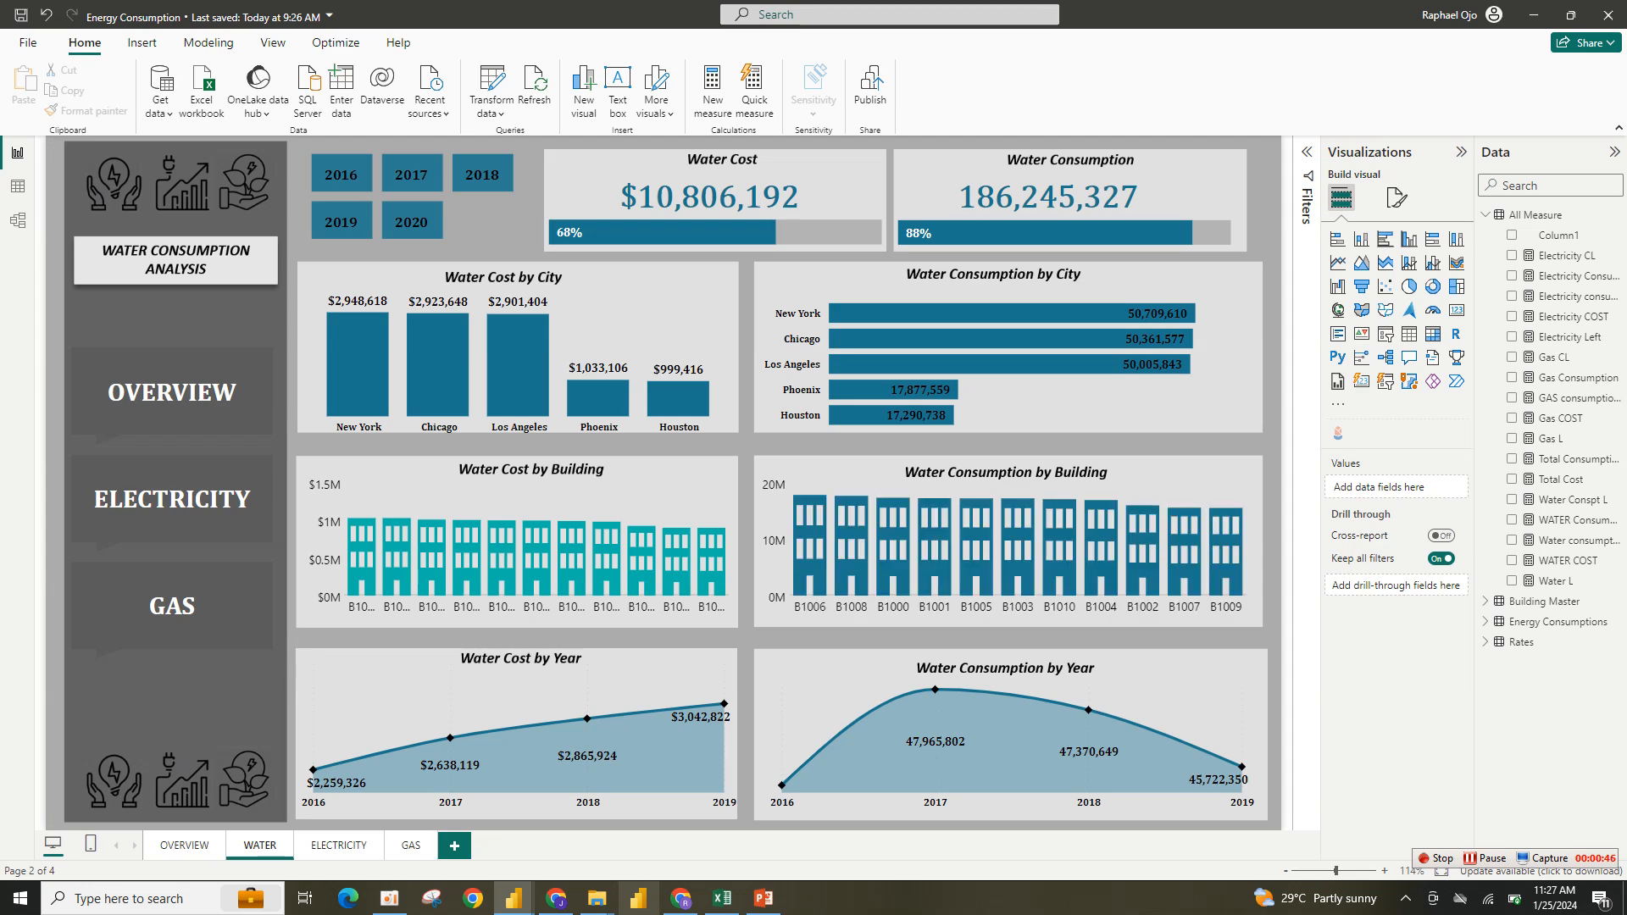
- Return to the untitled report and add a new page
mouse_move(513, 899)
click(631, 805)
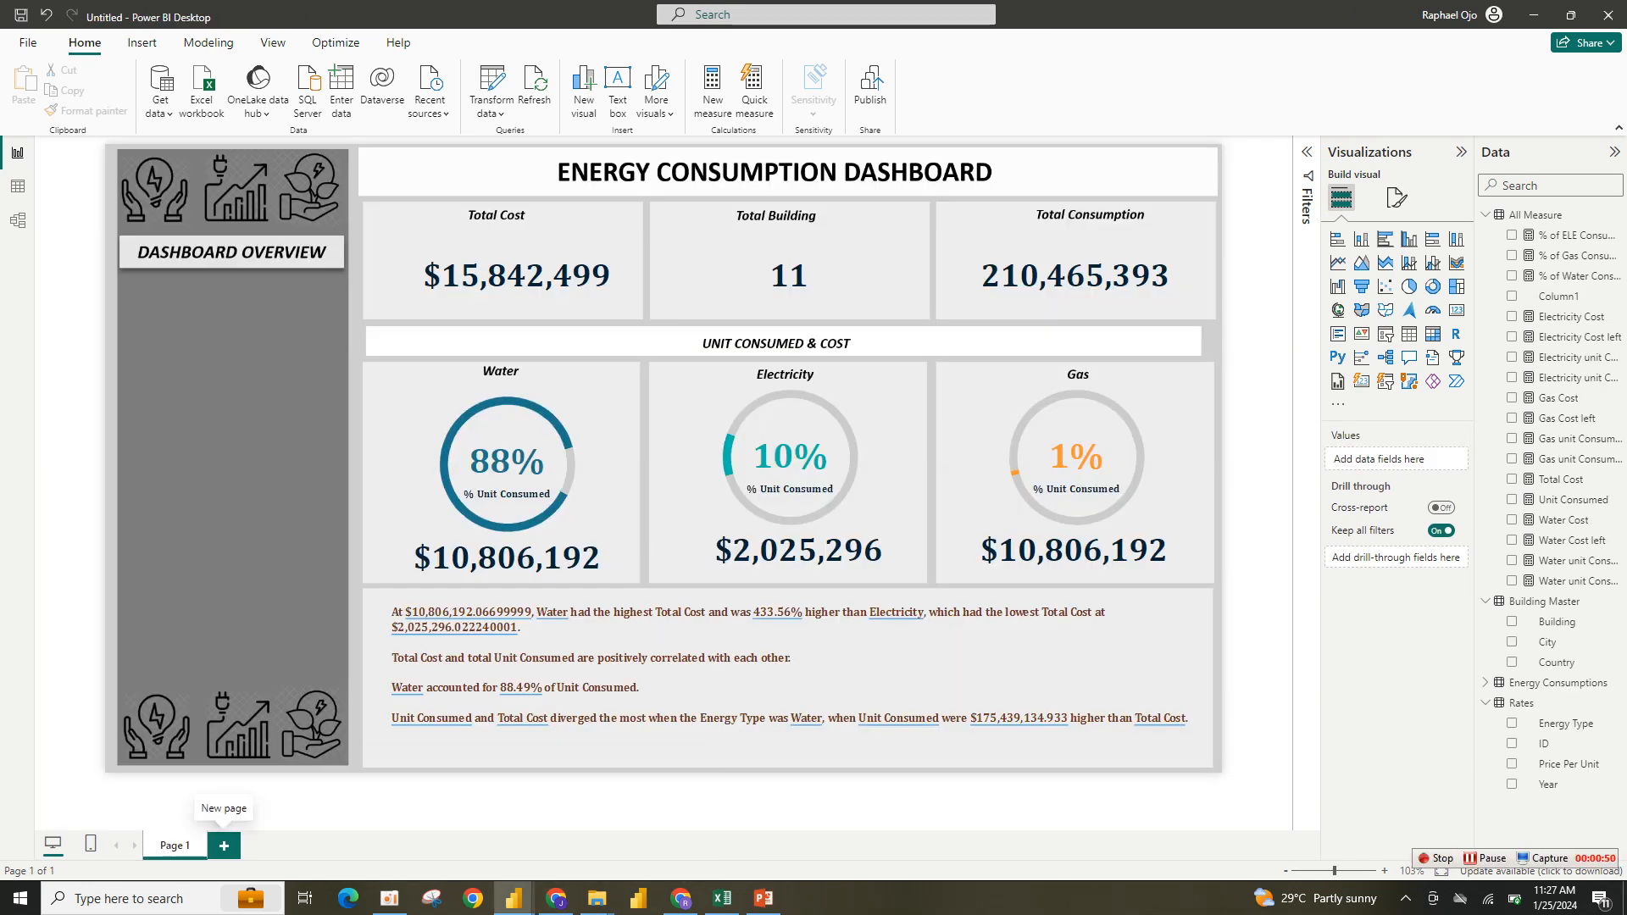
click(224, 845)
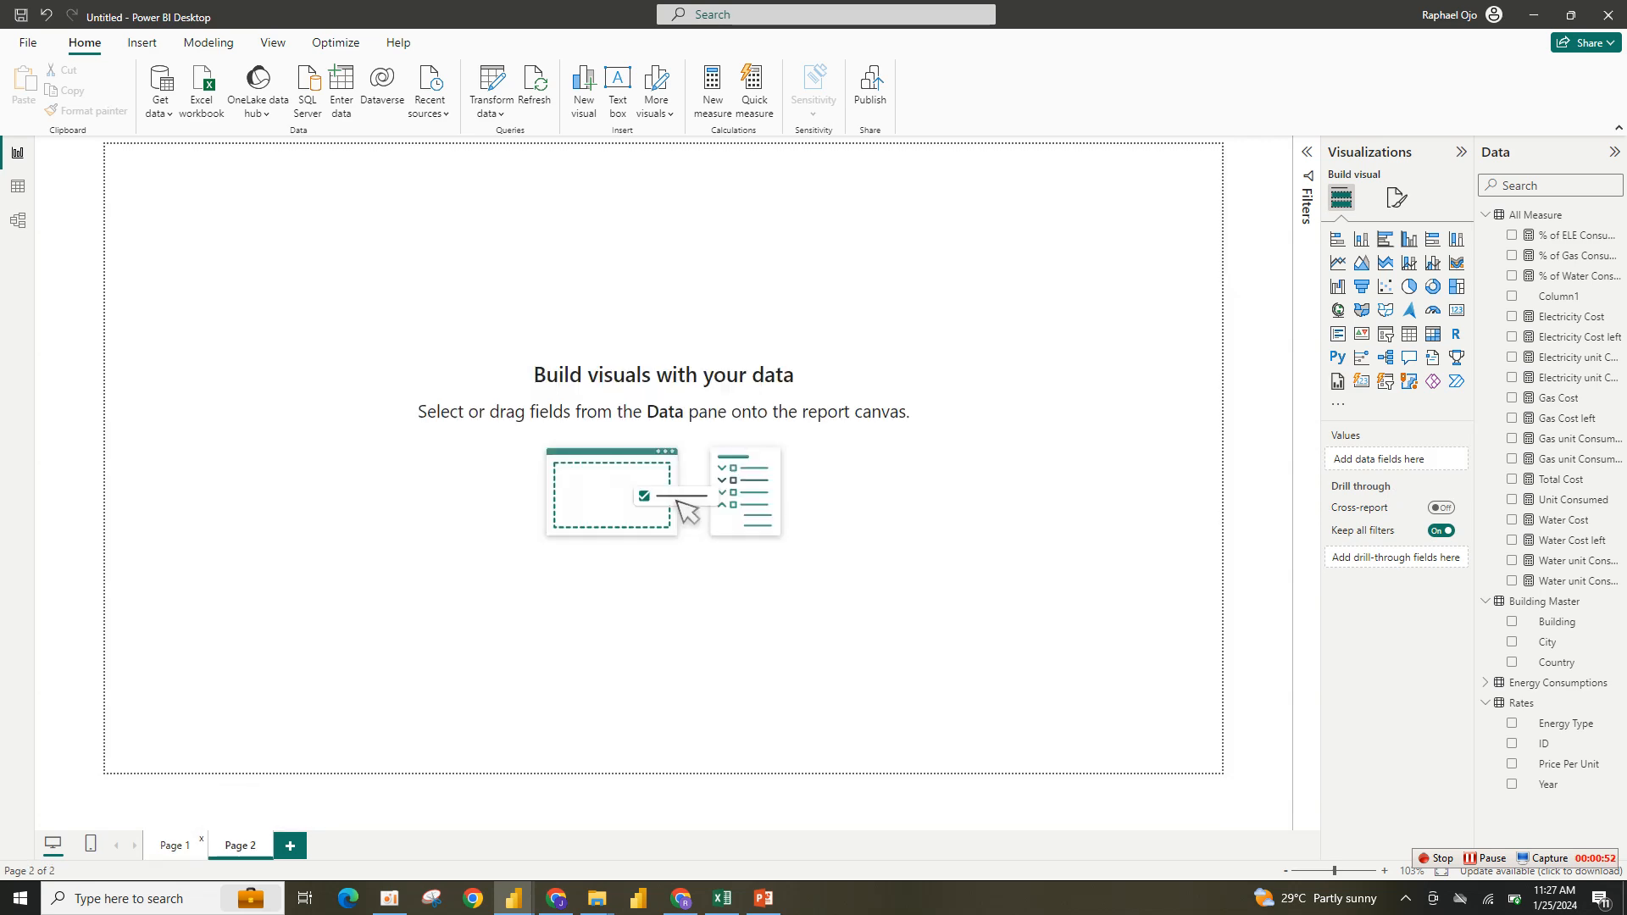
- Rename the first page as OVERVIEW
double_click(173, 845)
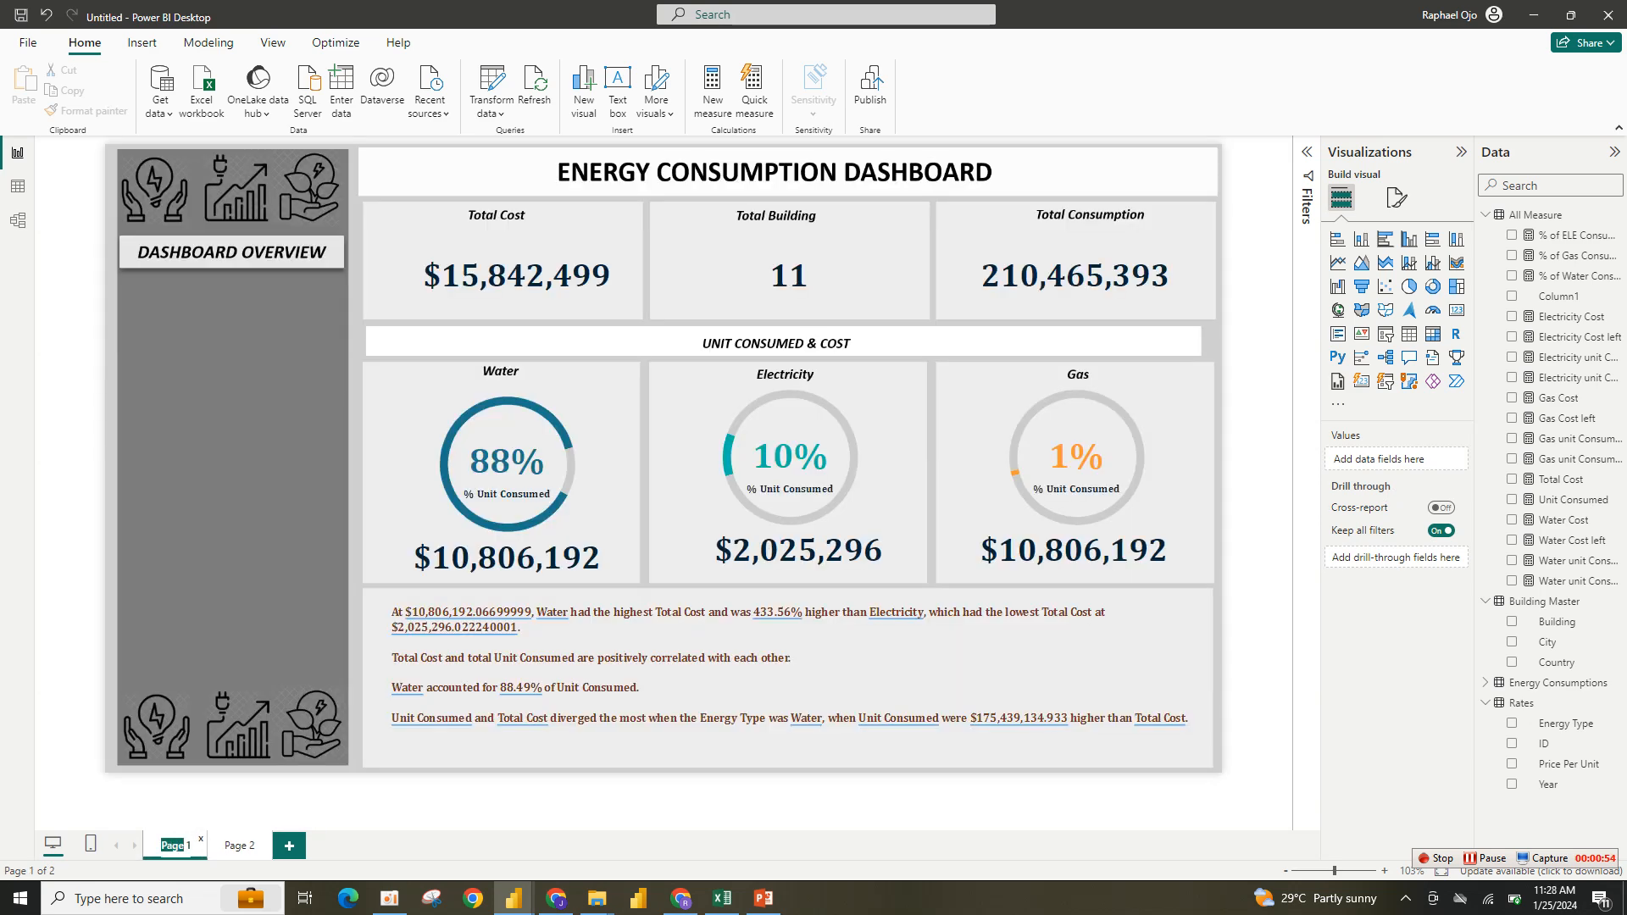
drag(187, 844, 192, 844)
text(Over)
key(BackSpace)
key(BackSpace)
key(BackSpace)
text(VERVIEW)
- Rename the second page as WATER
double_click(247, 846)
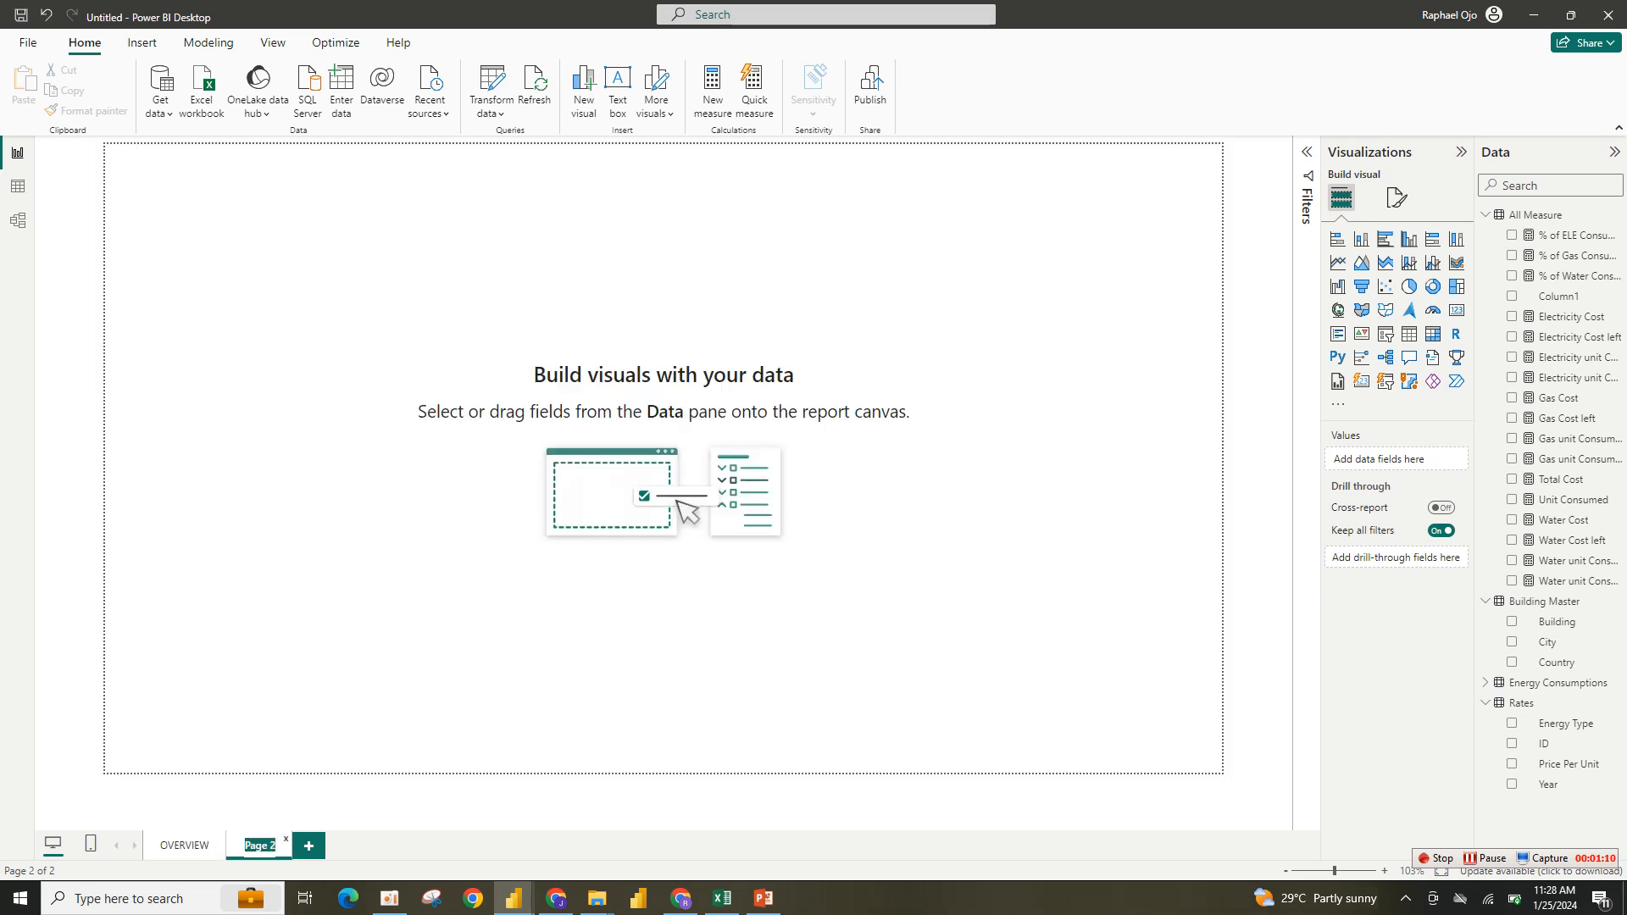
text(WATER)
key(Return)
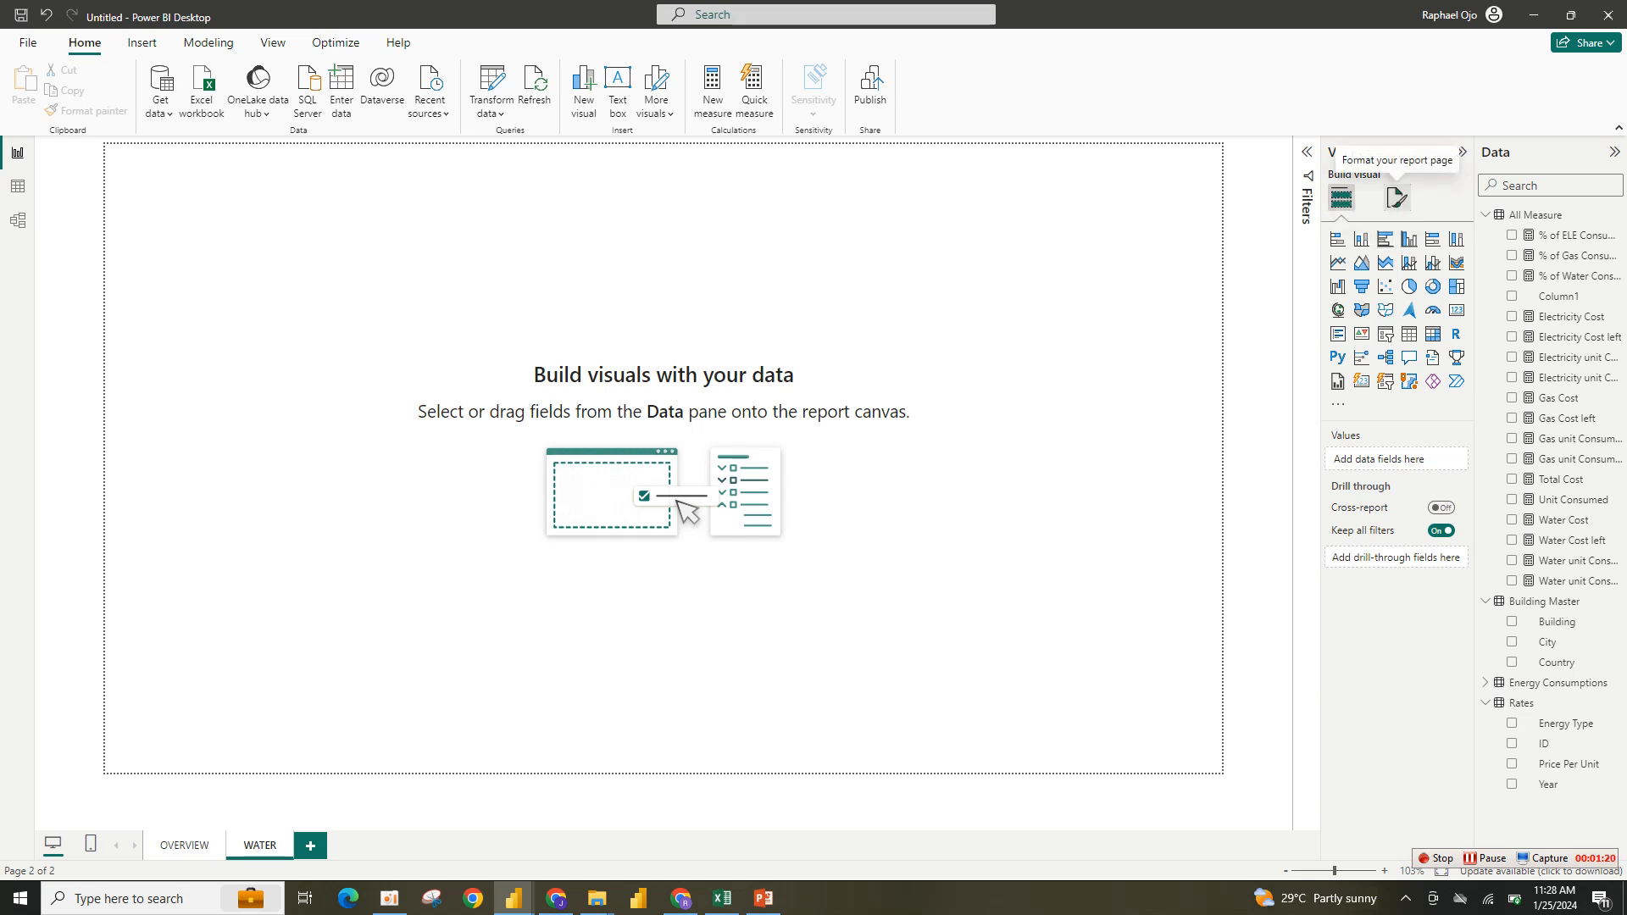
- Set the WATER page's canvas background image to water.png with 0% transparency and Fit image fit
click(1395, 195)
click(1386, 348)
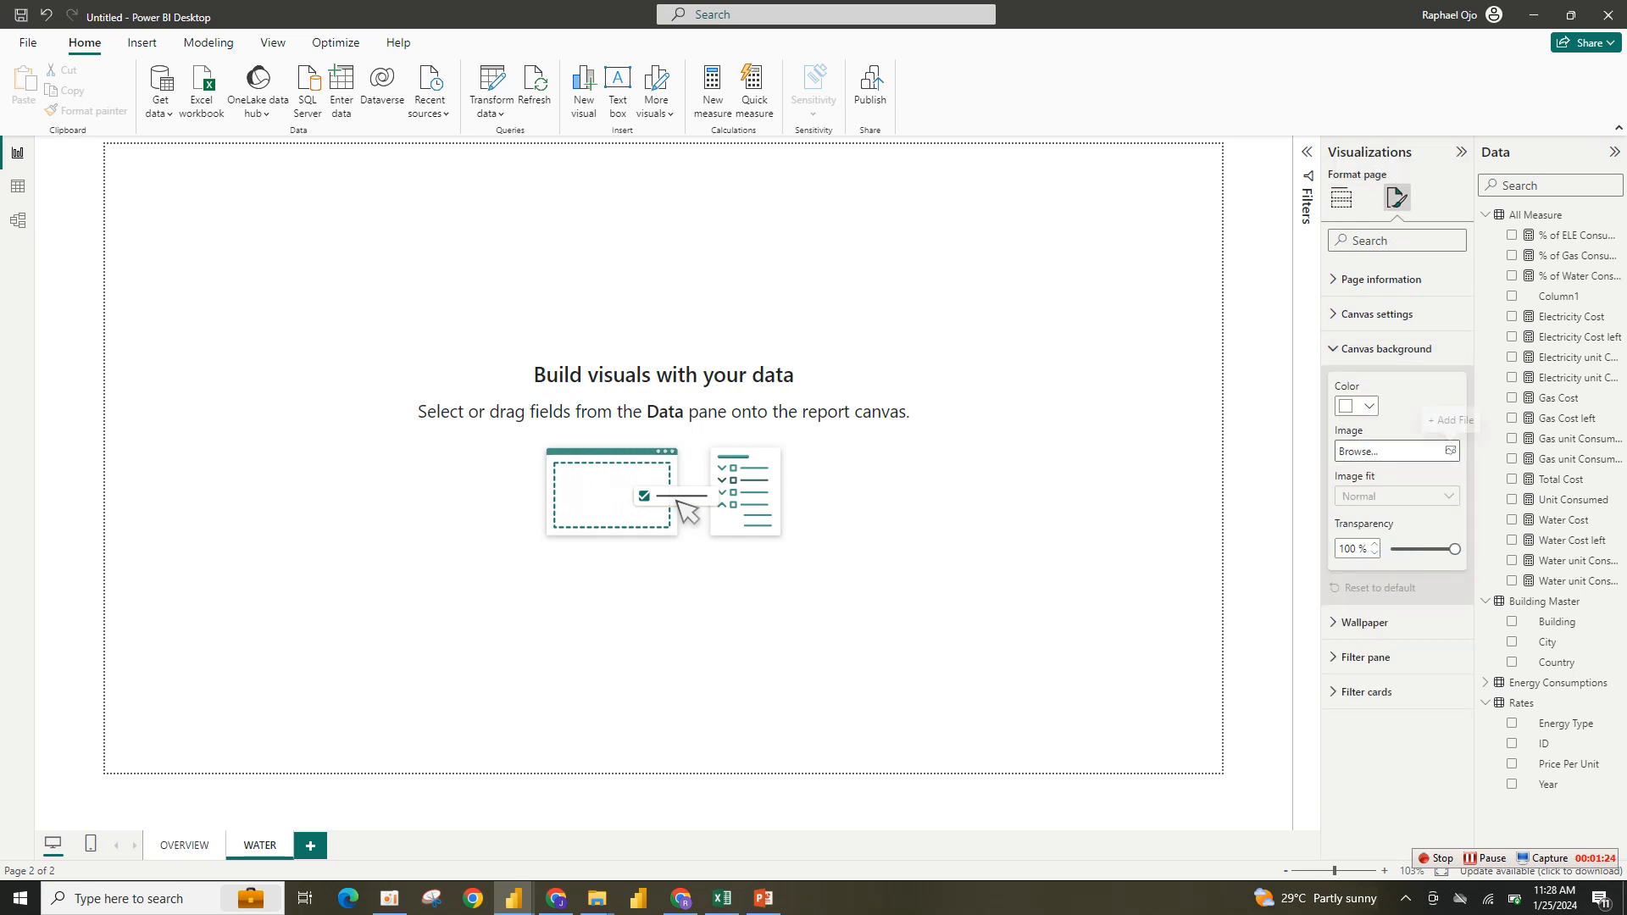
click(1451, 450)
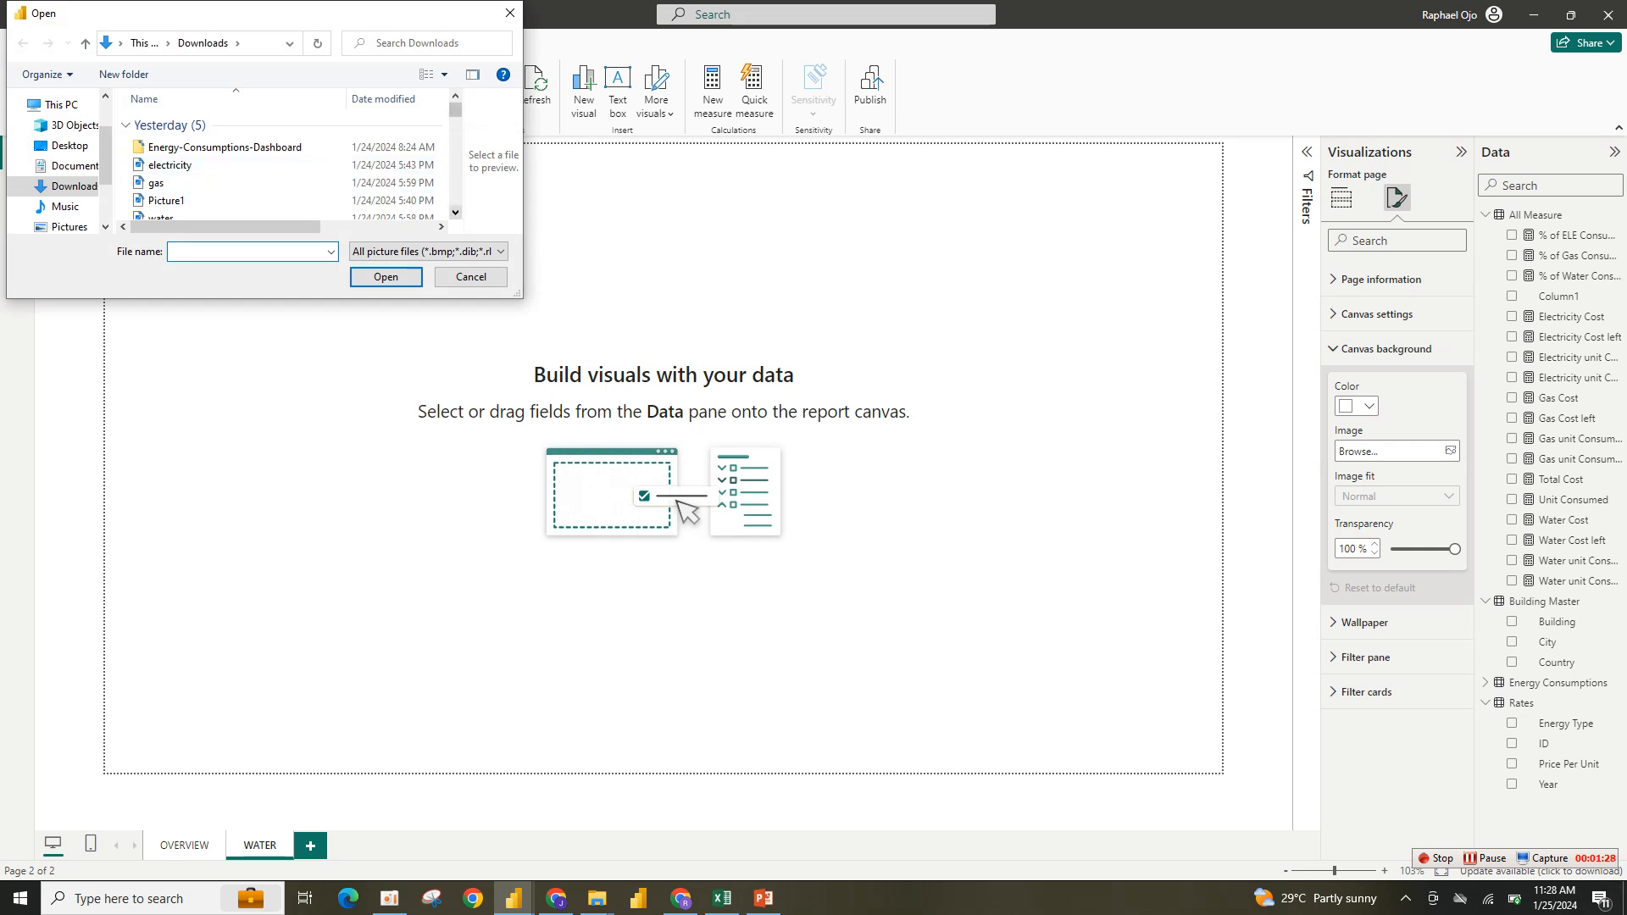
click(456, 212)
click(159, 208)
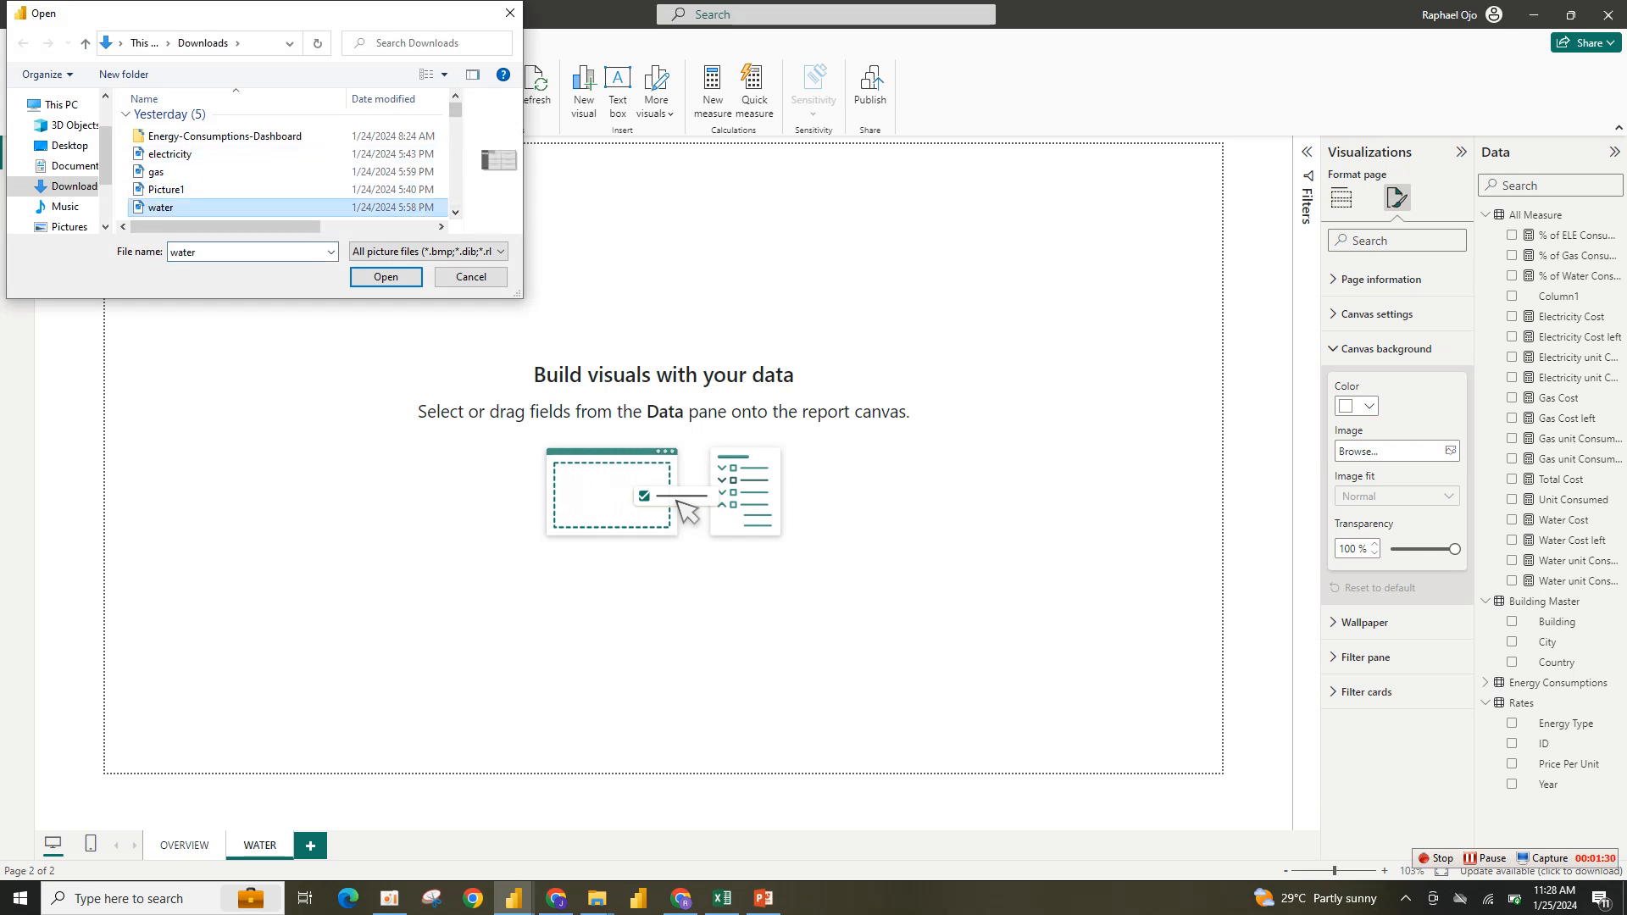
click(386, 277)
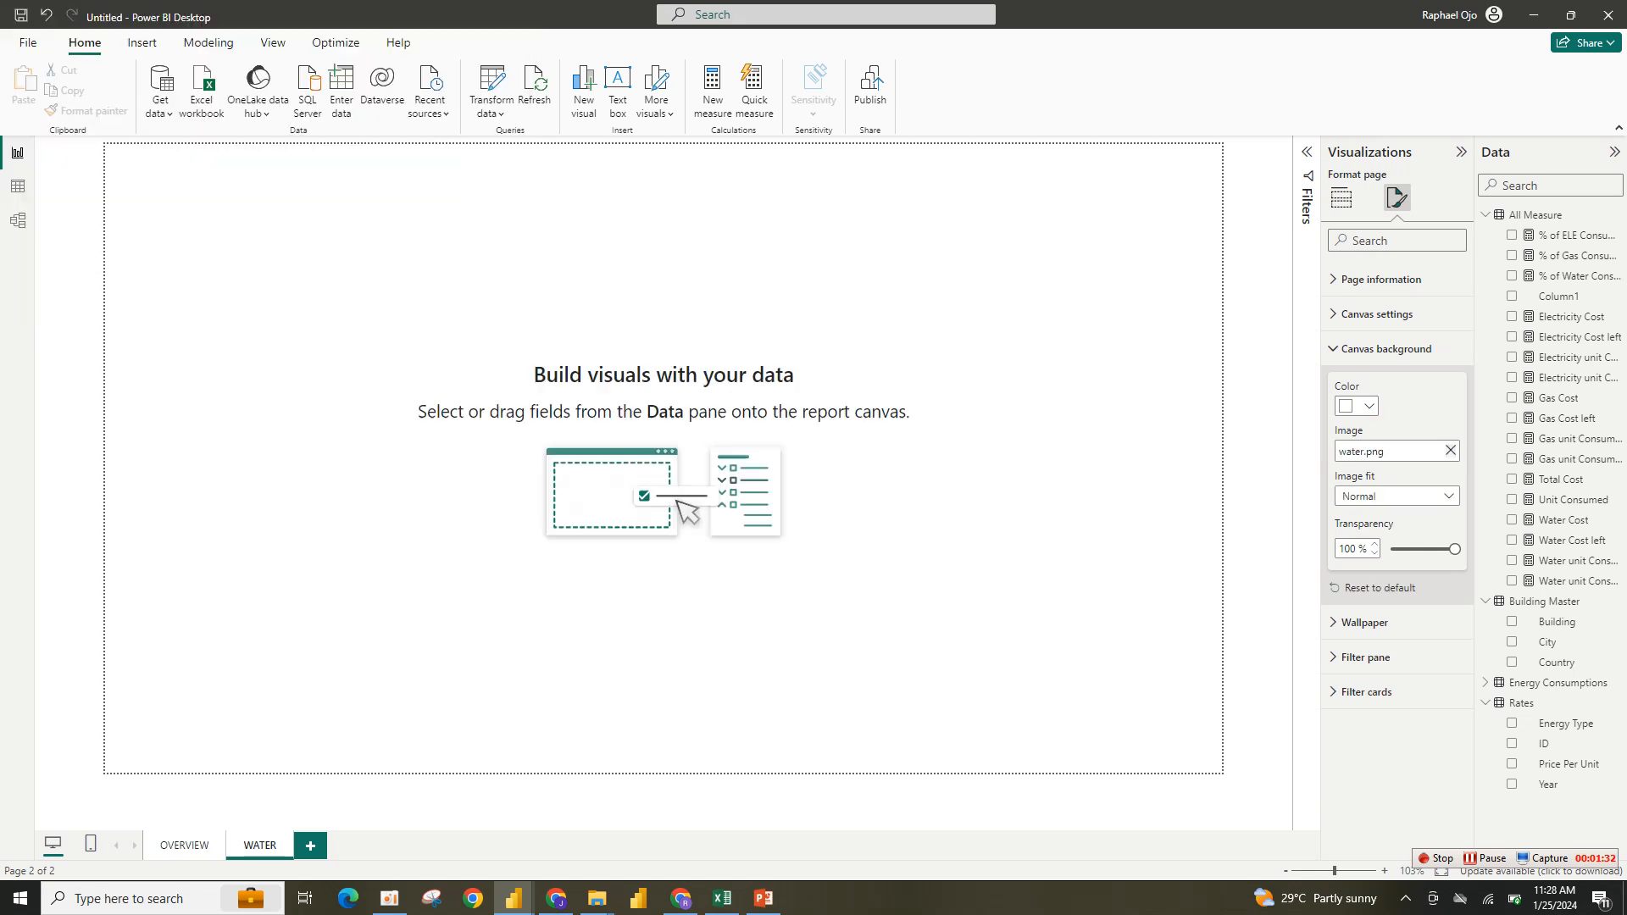
drag(1454, 549, 1355, 549)
click(1397, 495)
click(1355, 537)
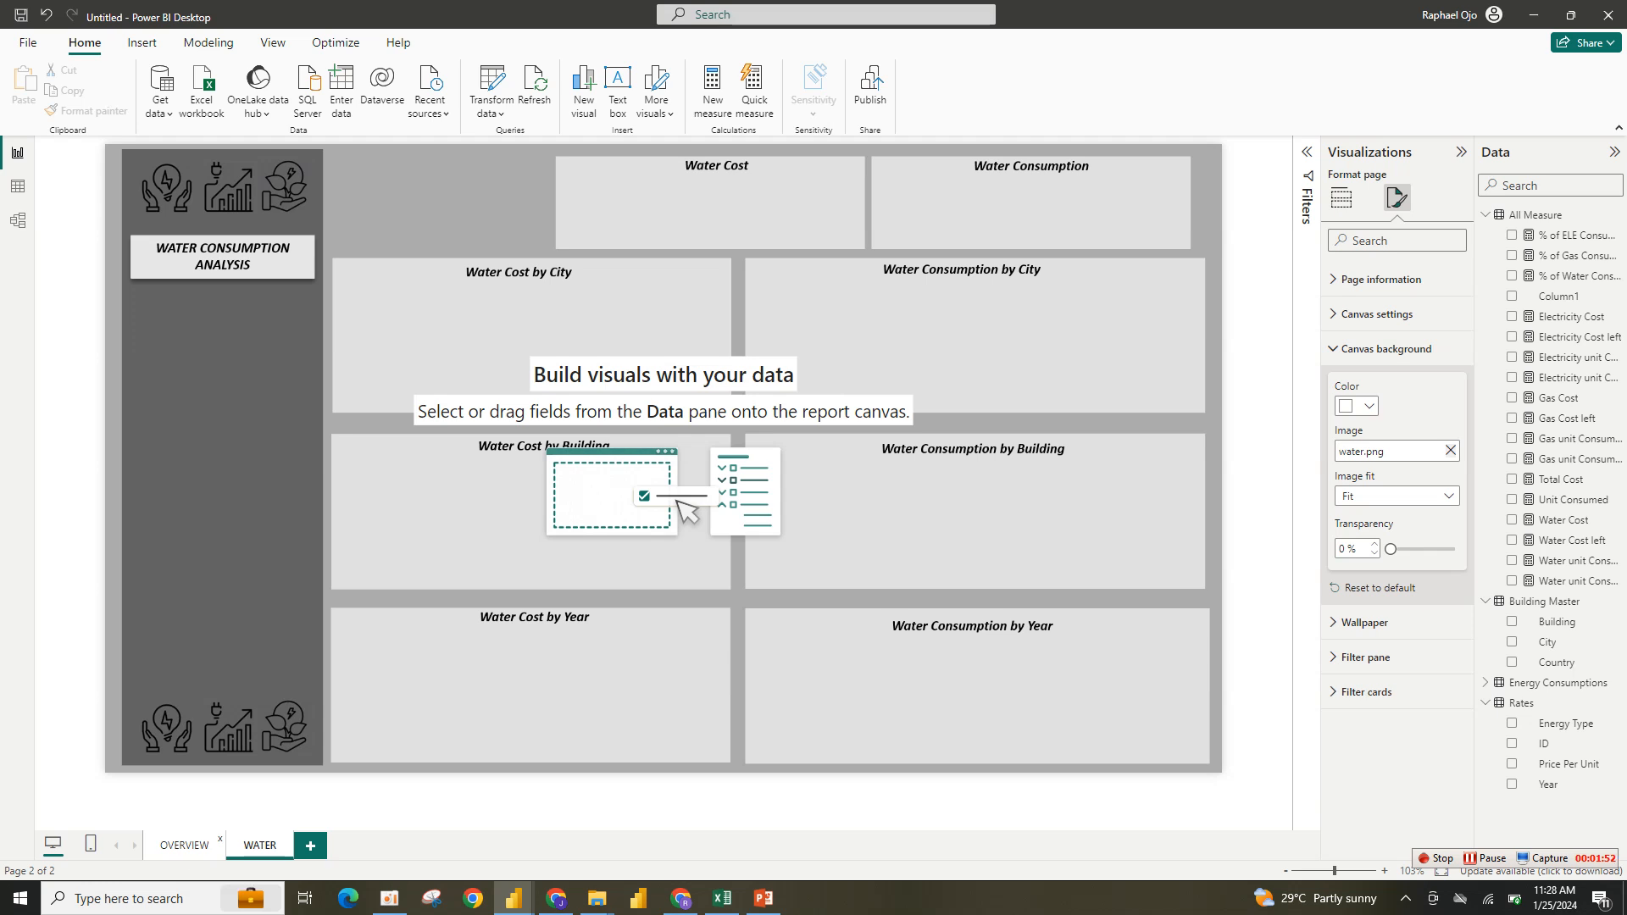
- Copy the Total Cost card from the OVERVIEW page and paste it onto the WATER page
click(185, 846)
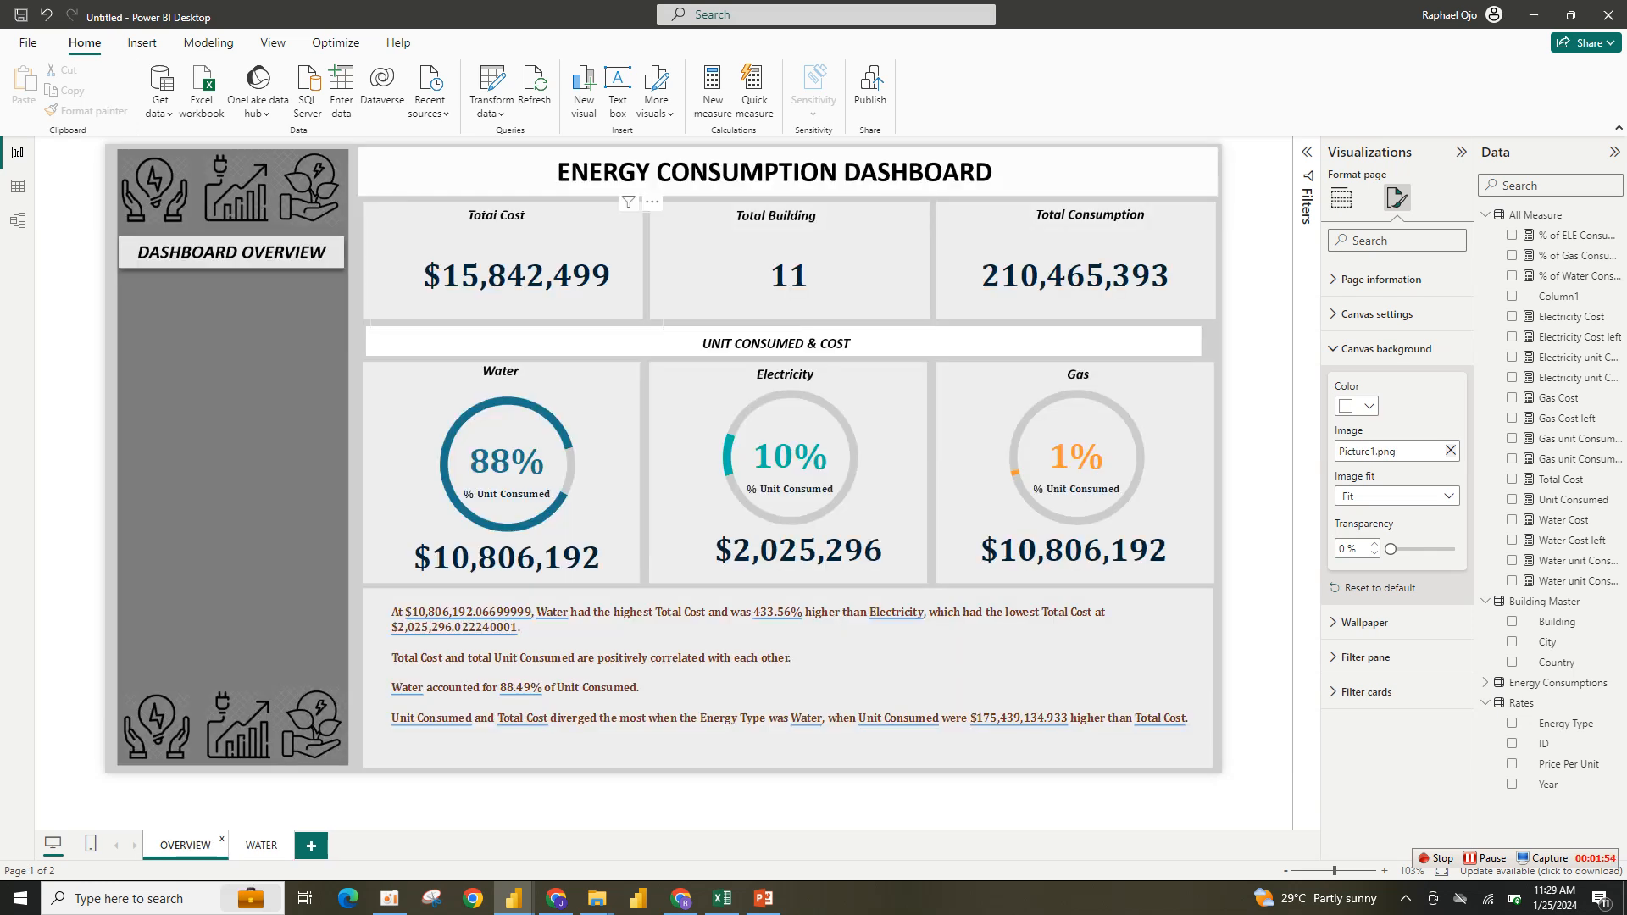
click(517, 275)
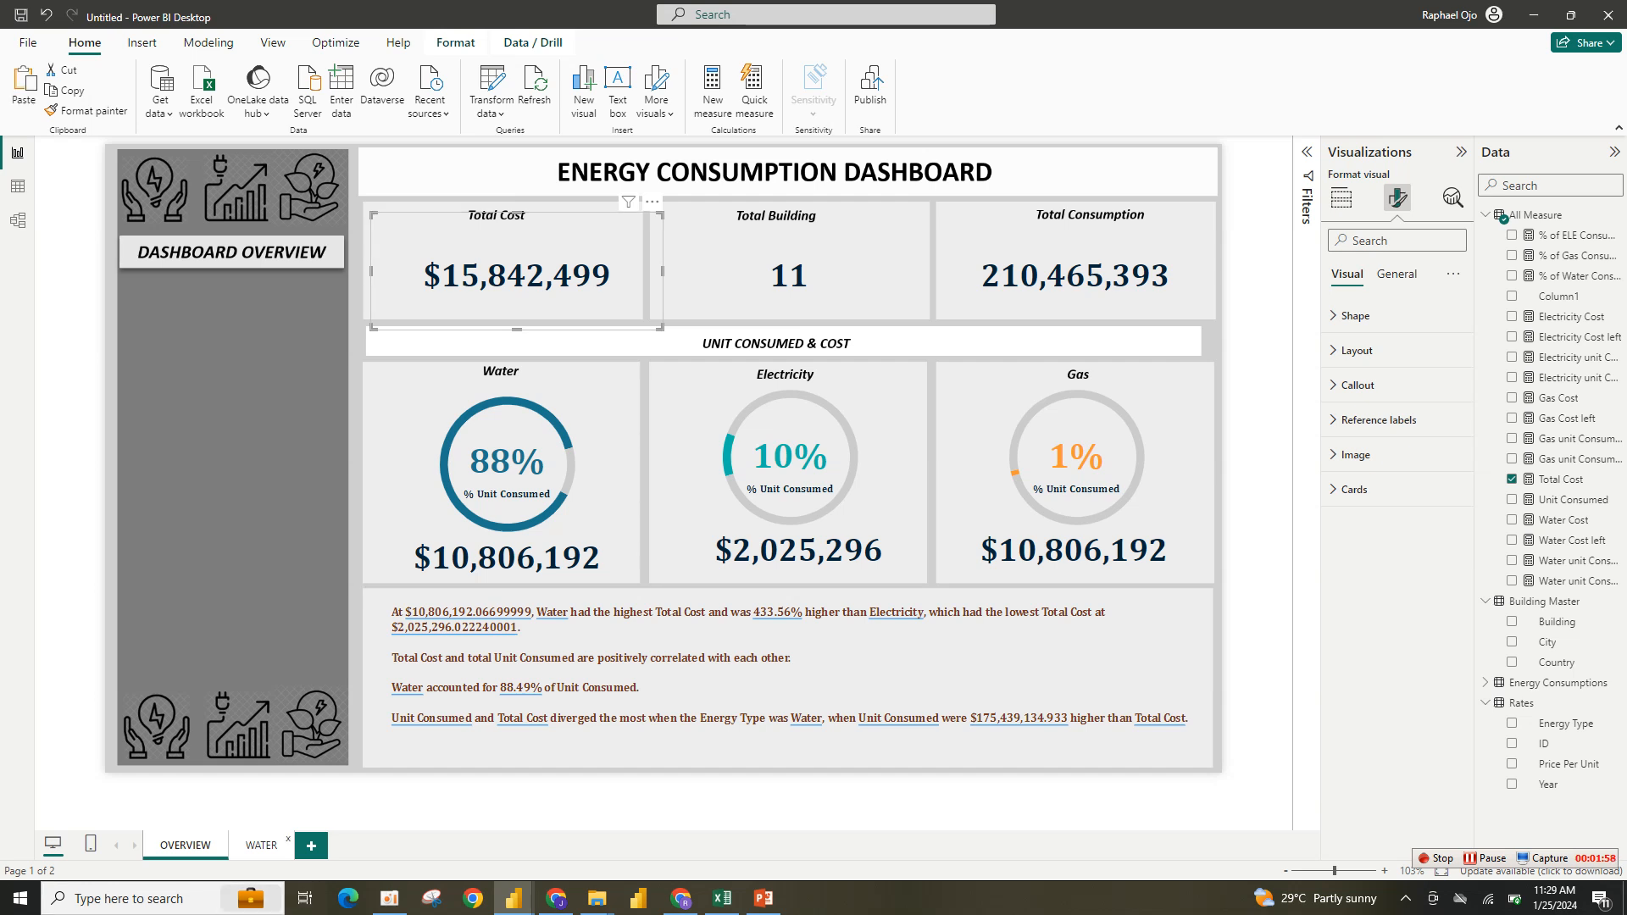
click(261, 845)
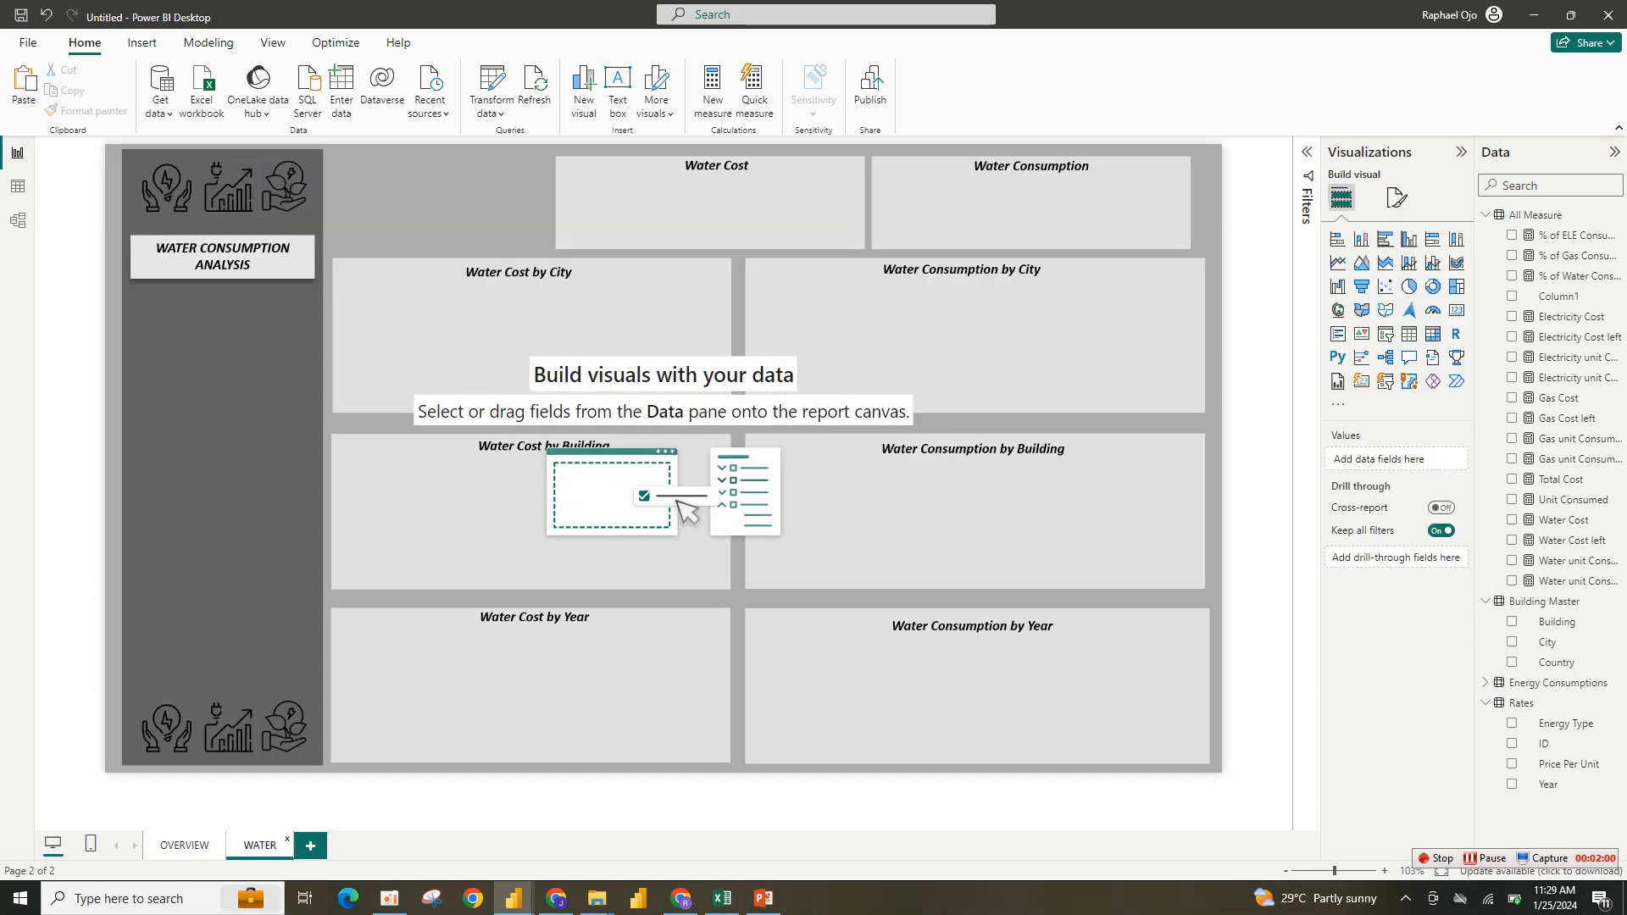
key(ctrl+v)
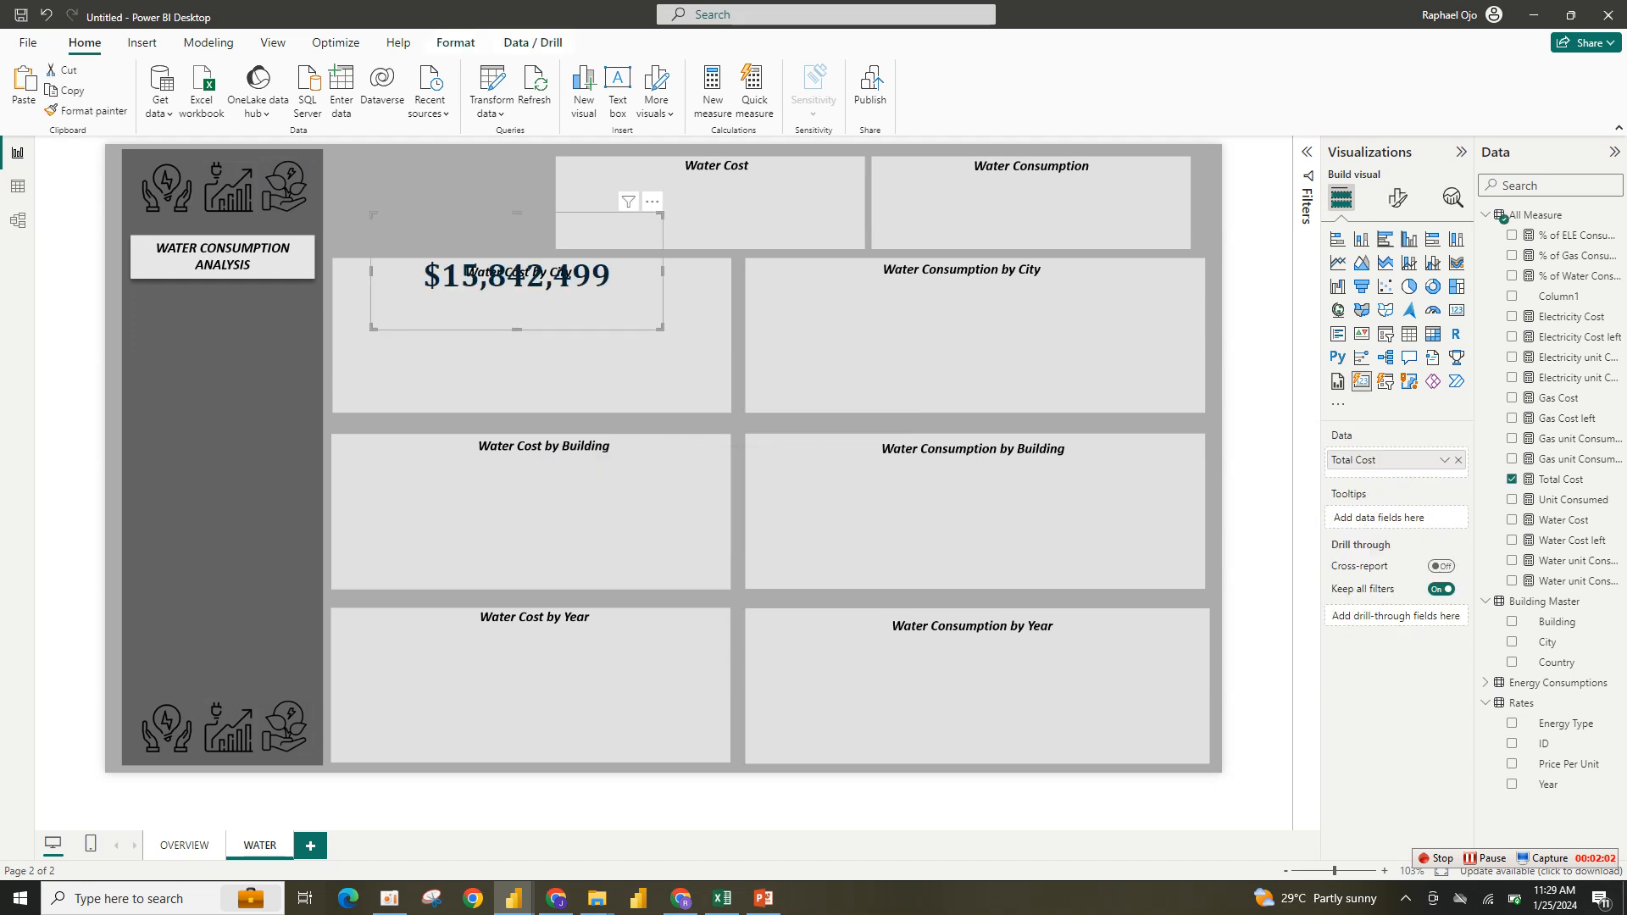
- Move the pasted card into the Water Cost box and replace its Total Cost field with Water Cost
drag(652, 202, 841, 134)
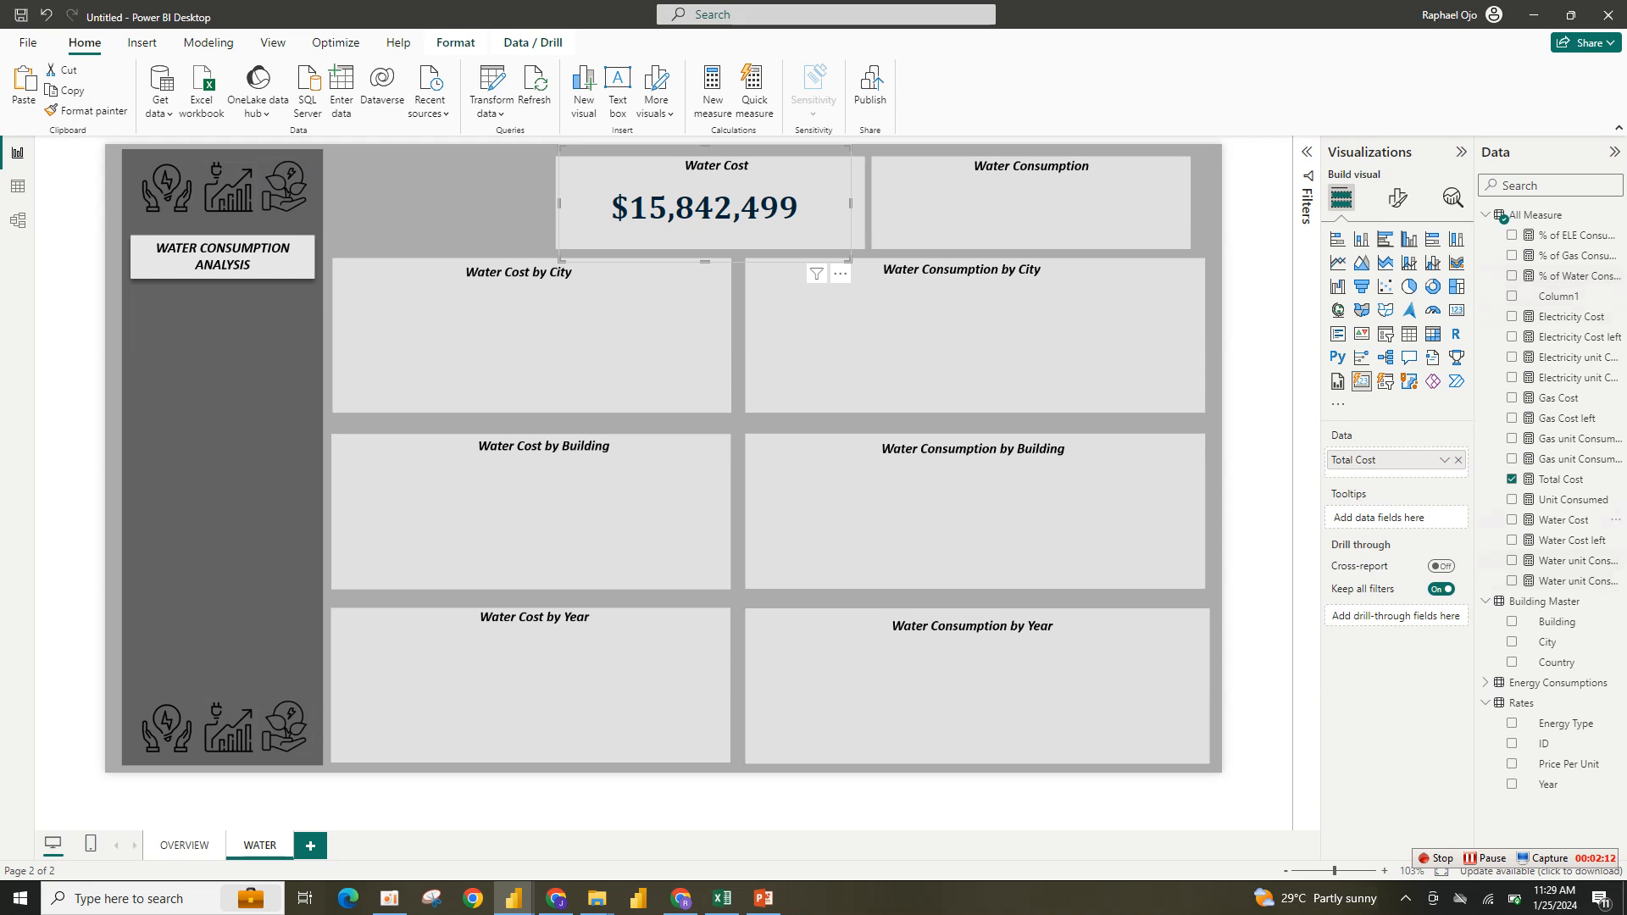
drag(1563, 519, 1380, 481)
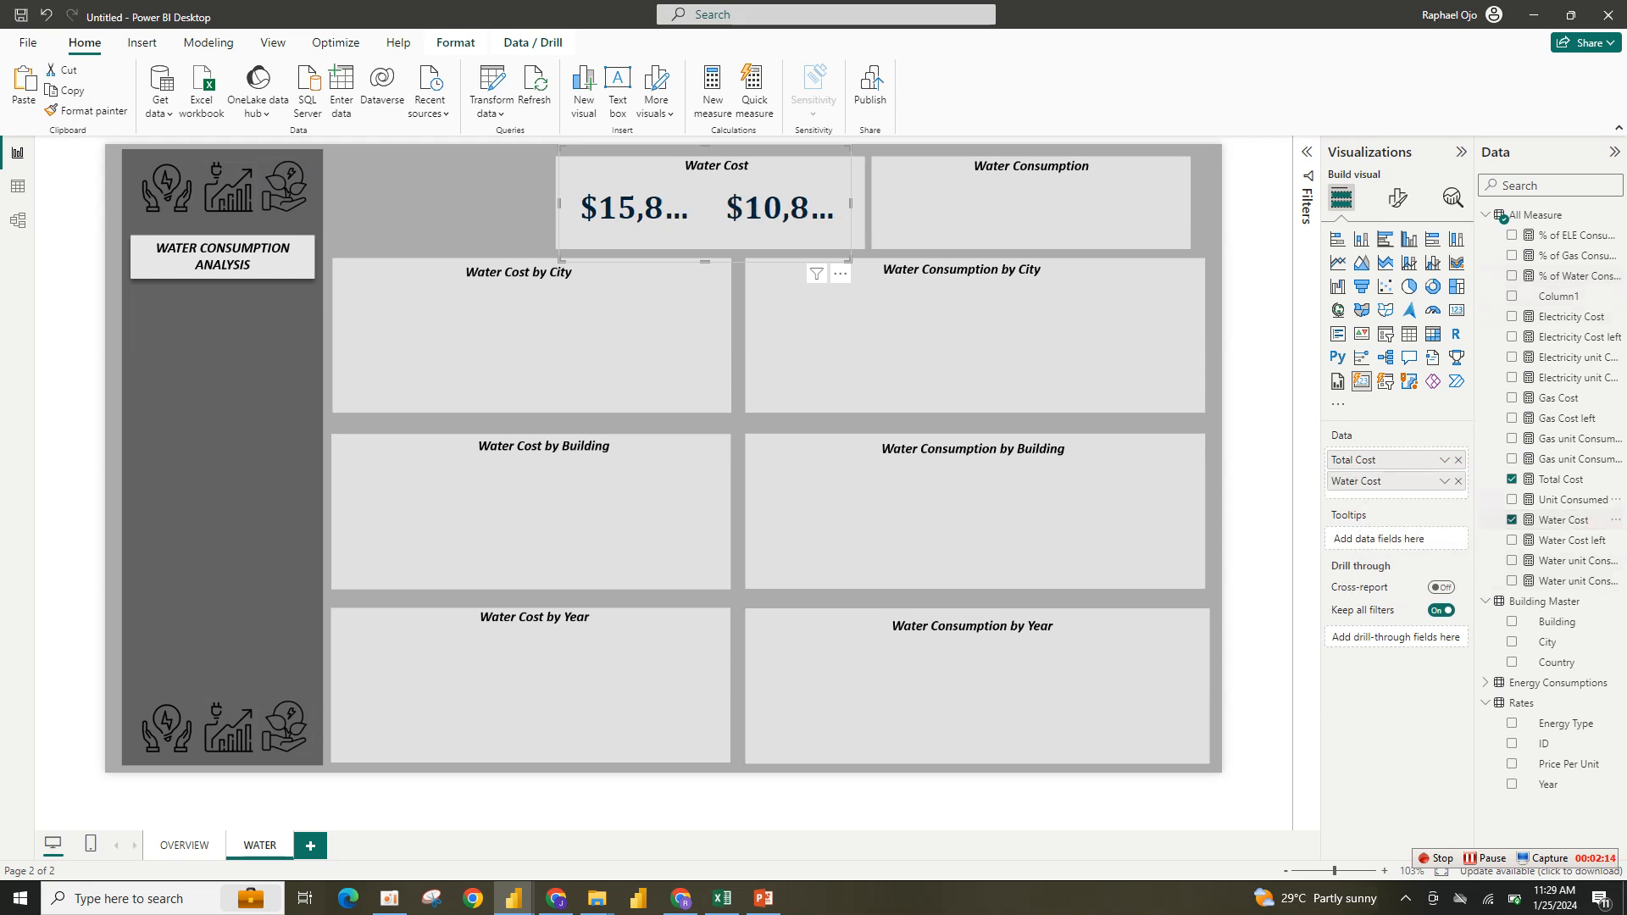
click(1560, 479)
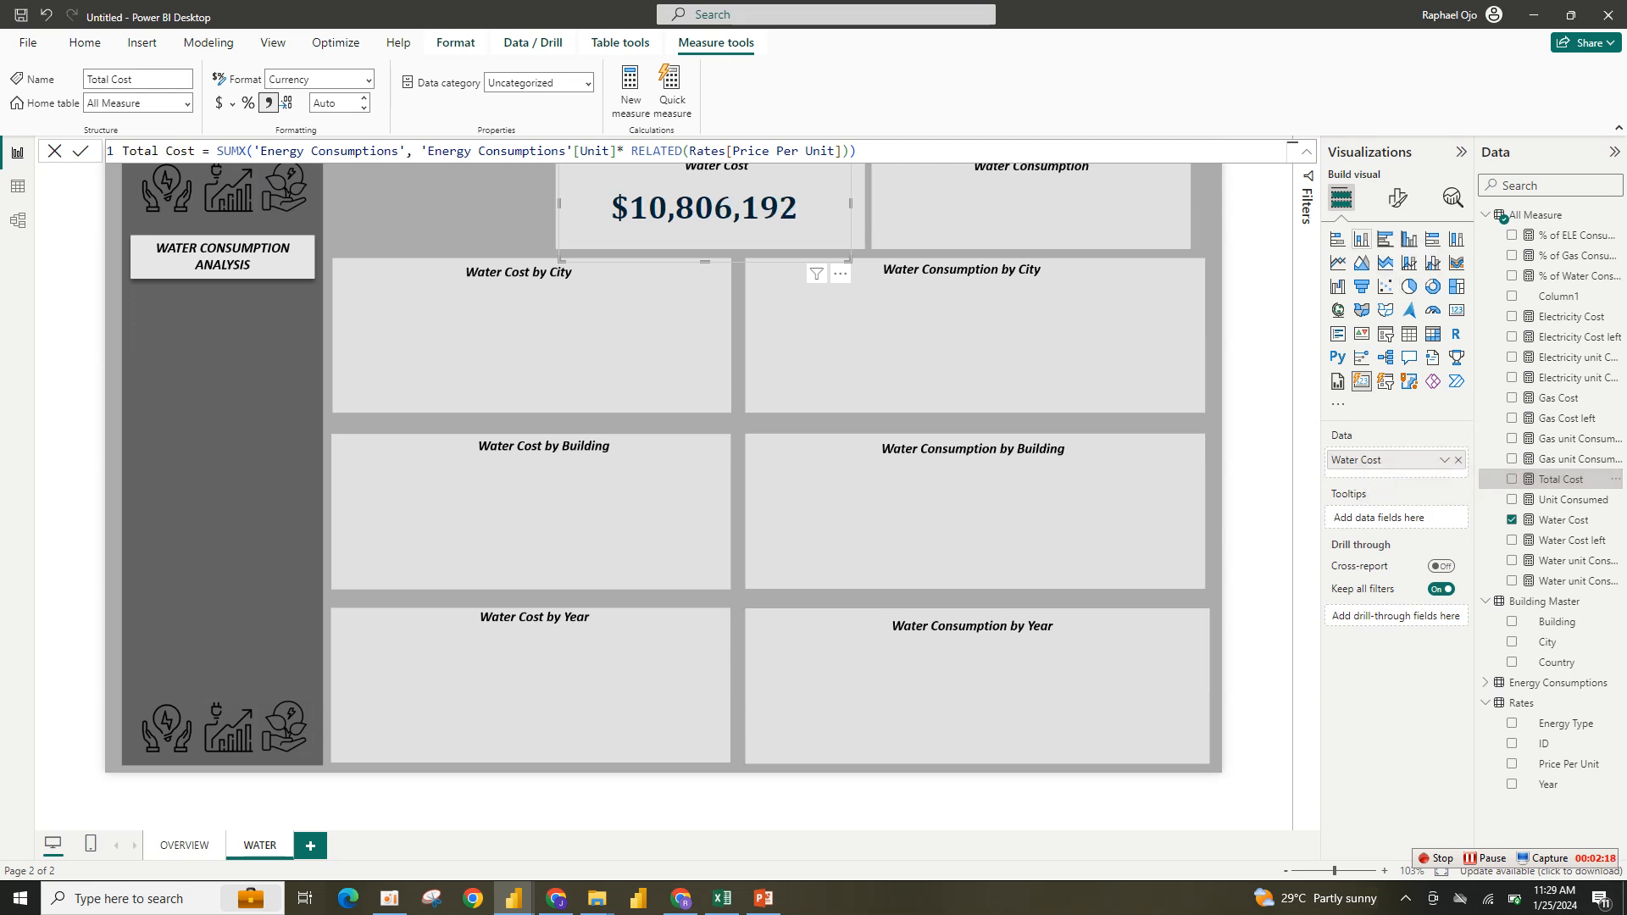
- Change the card's callout value colour to the teal recent colour
click(1397, 197)
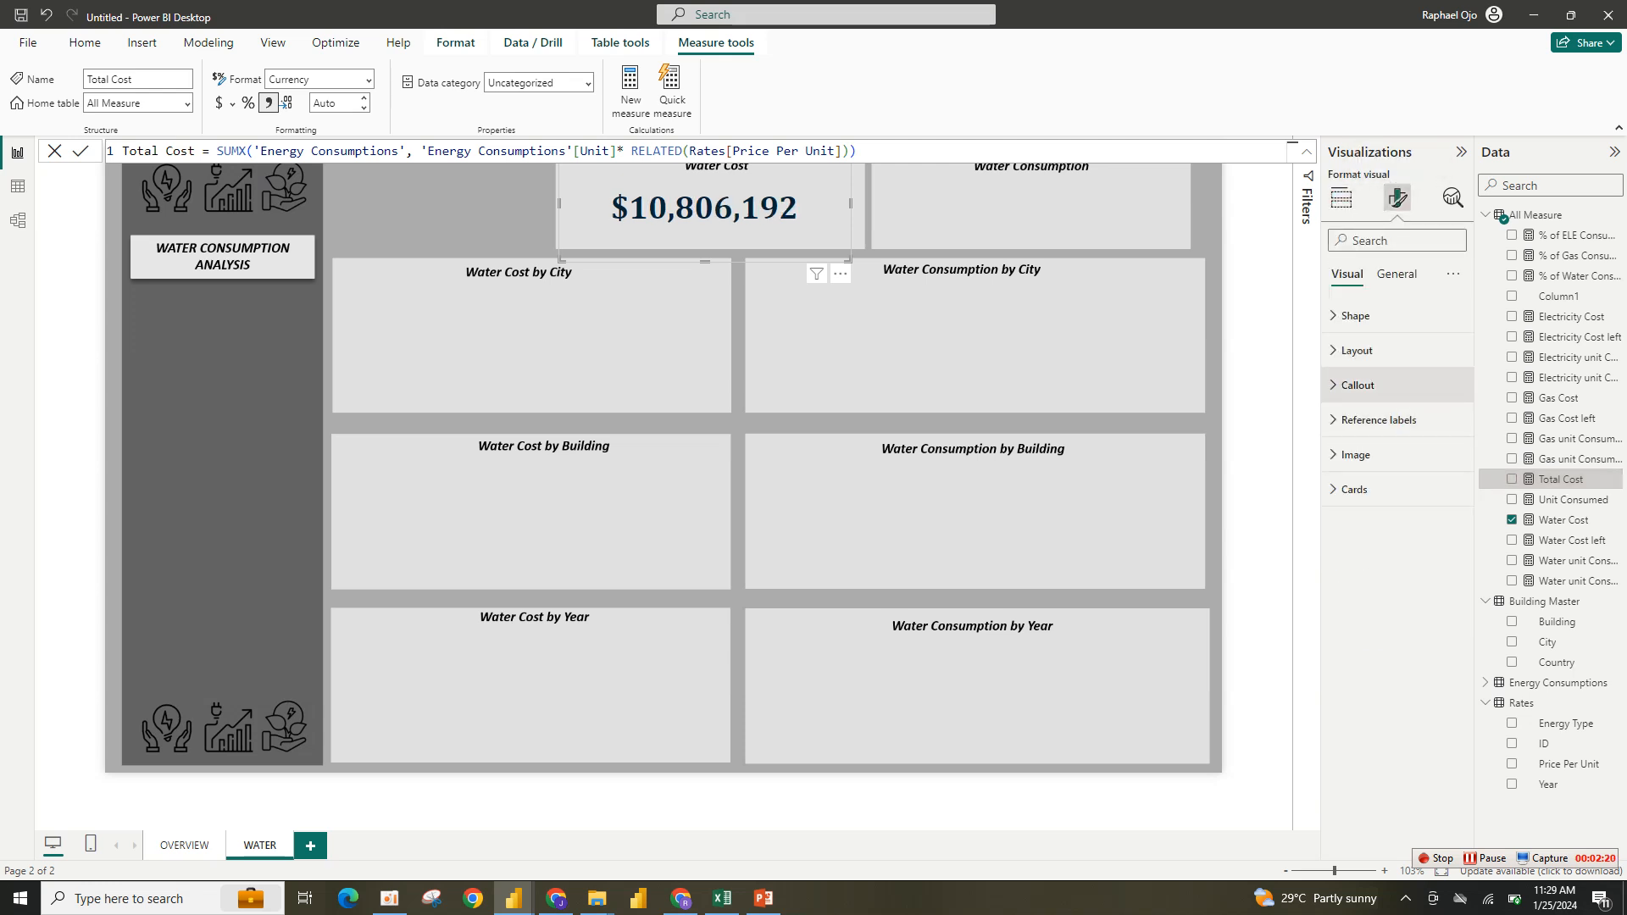
click(1357, 385)
click(1357, 625)
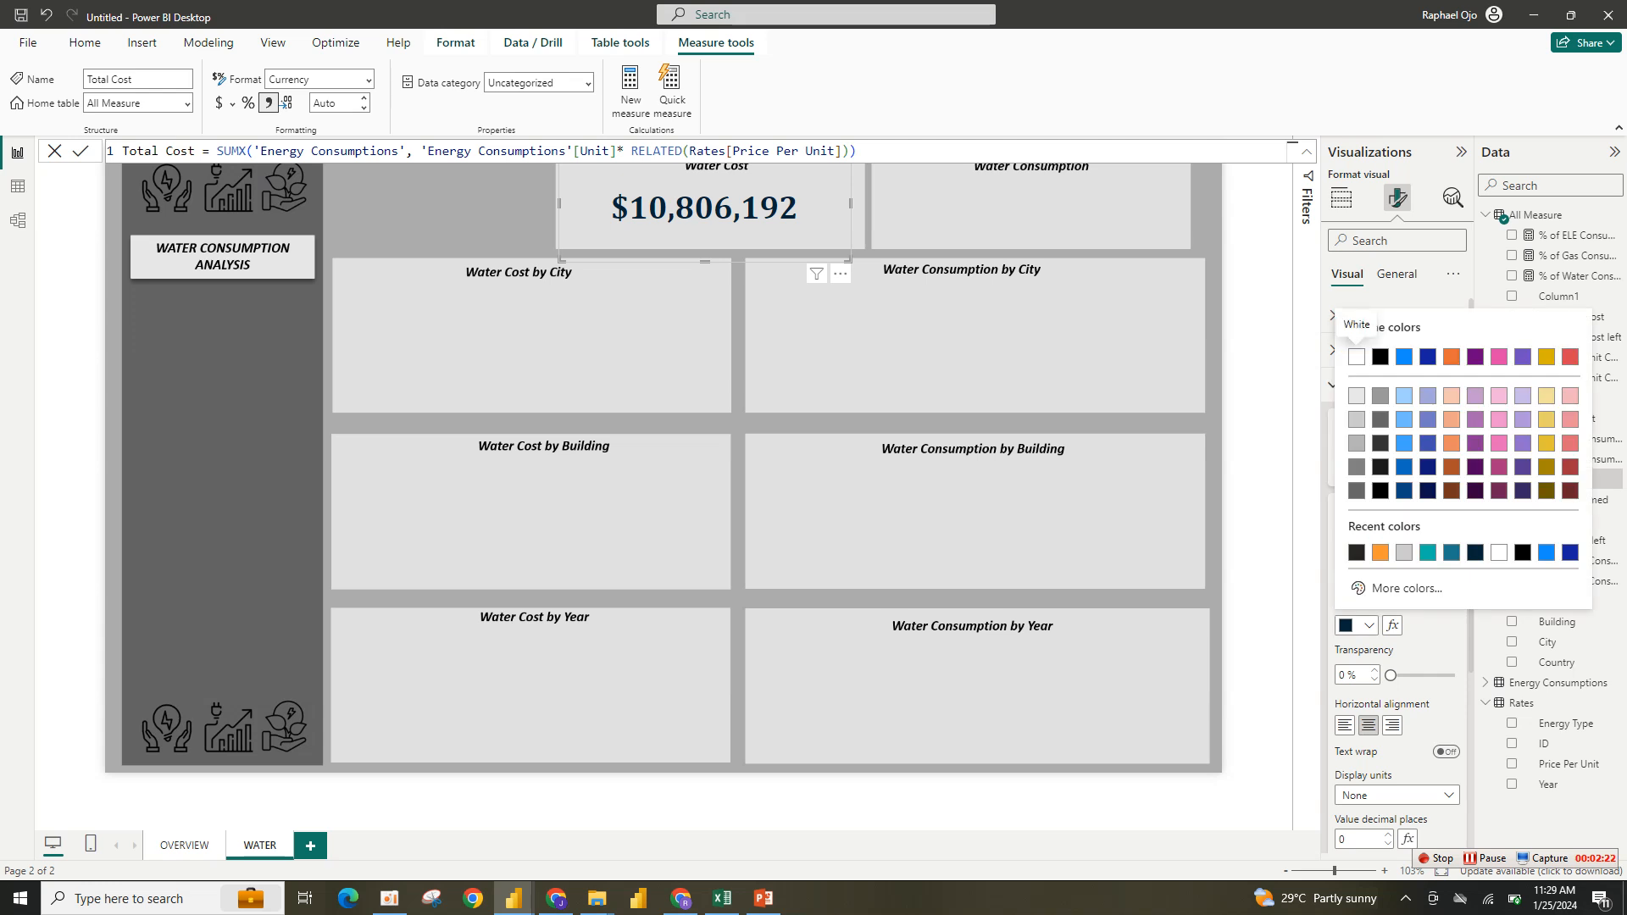
click(1451, 552)
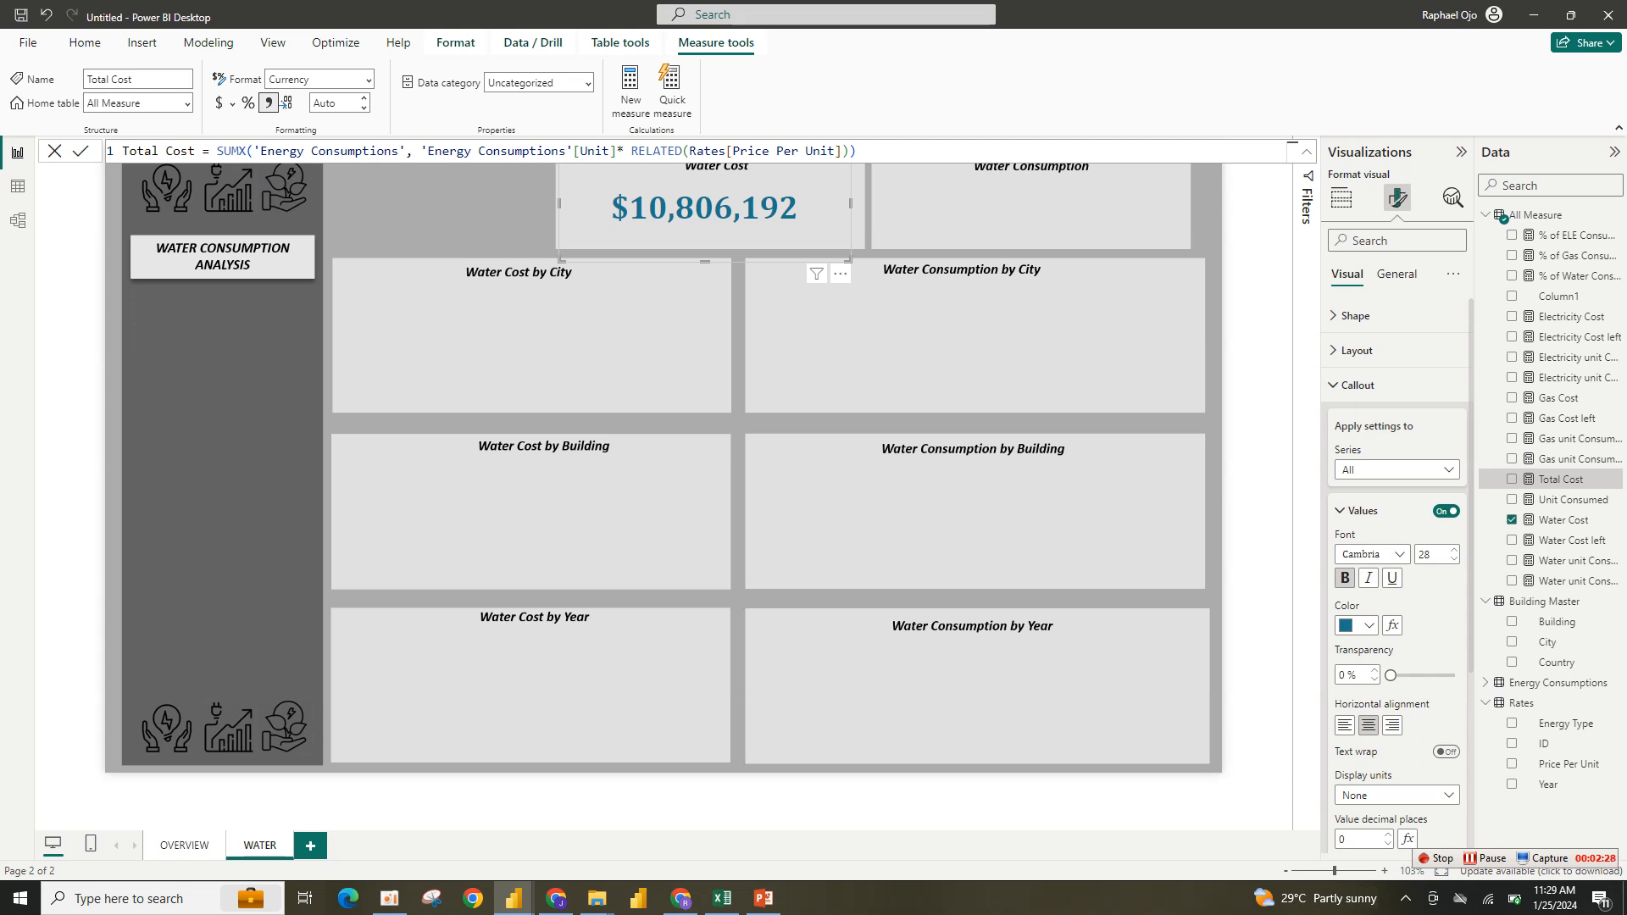
key(Escape)
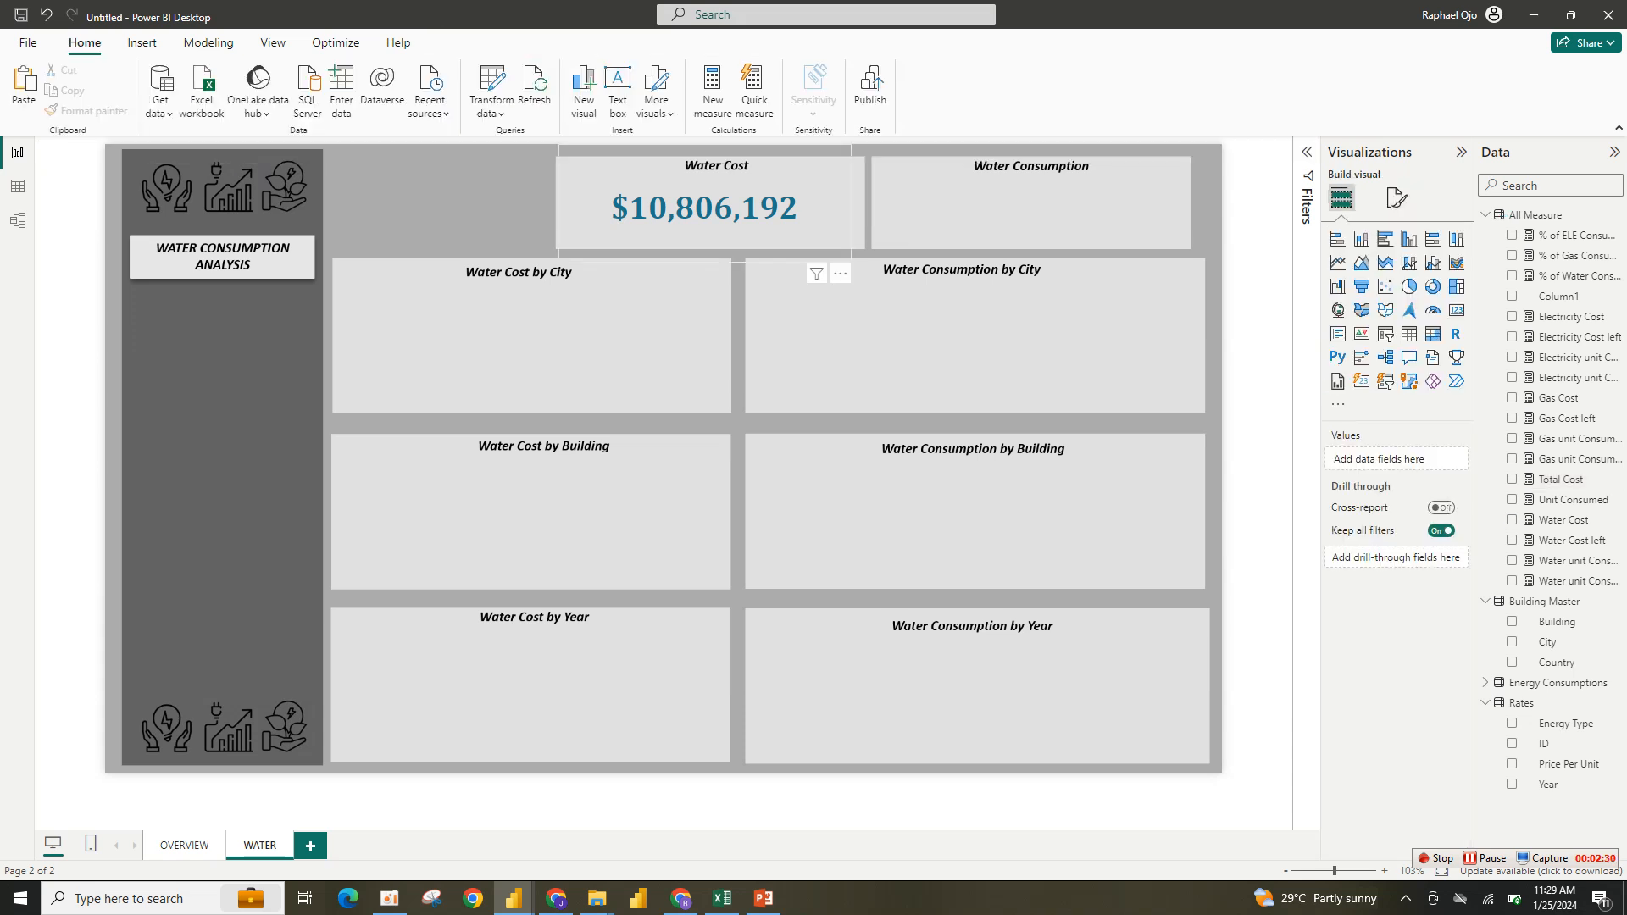
- Duplicate the Water Cost card into the Water Consumption box
click(712, 212)
drag(852, 260, 875, 227)
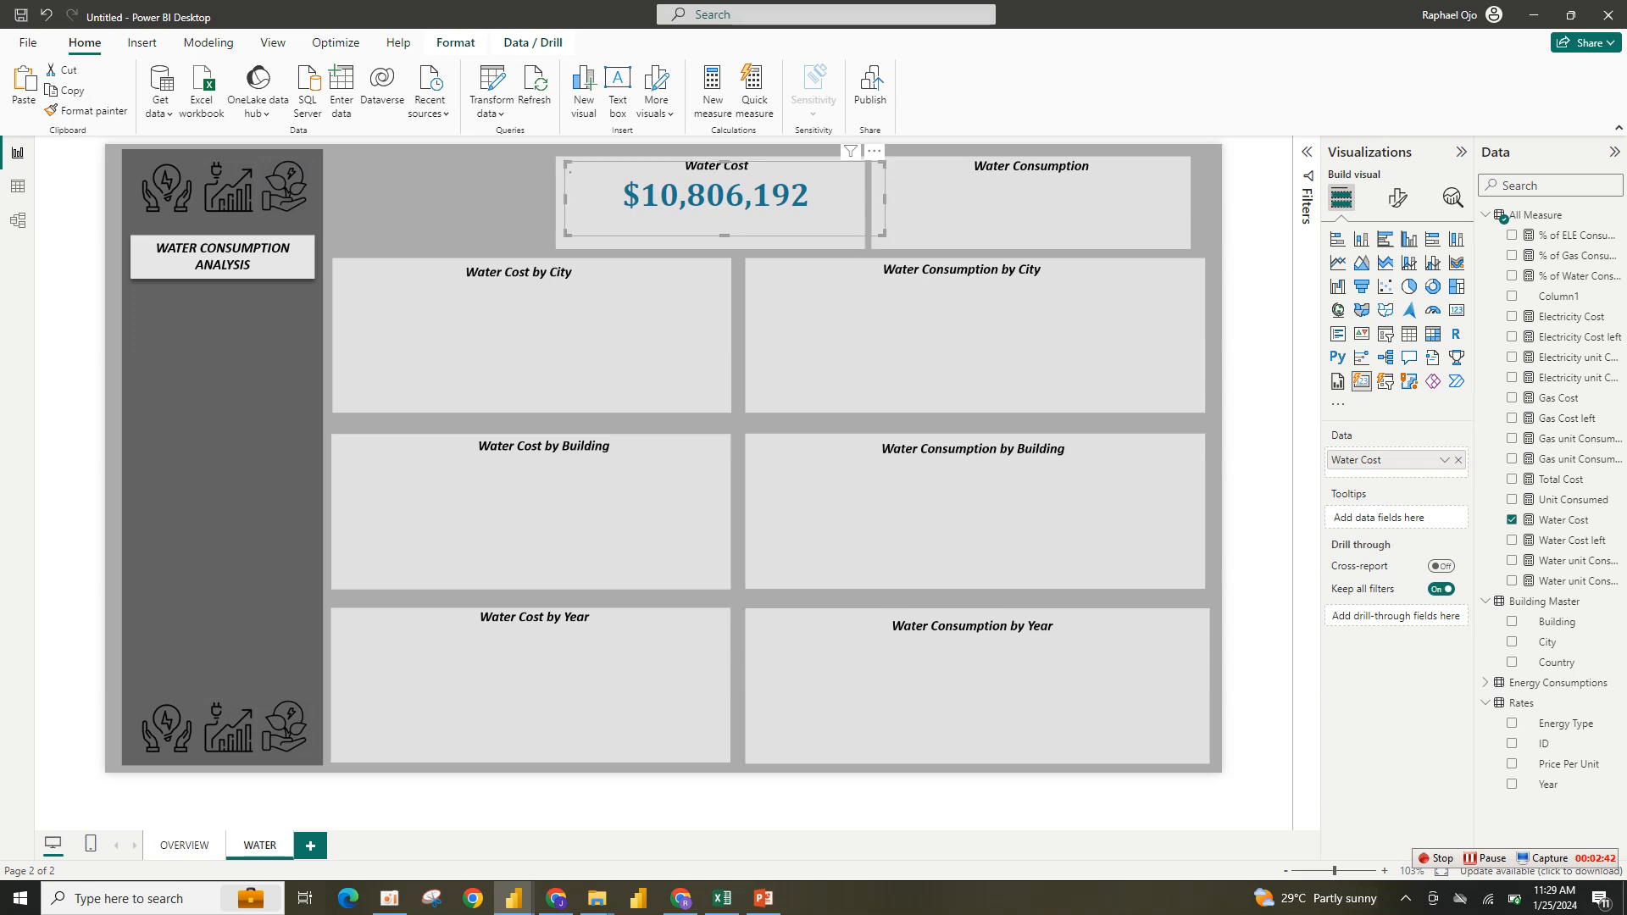
key(ctrl+v)
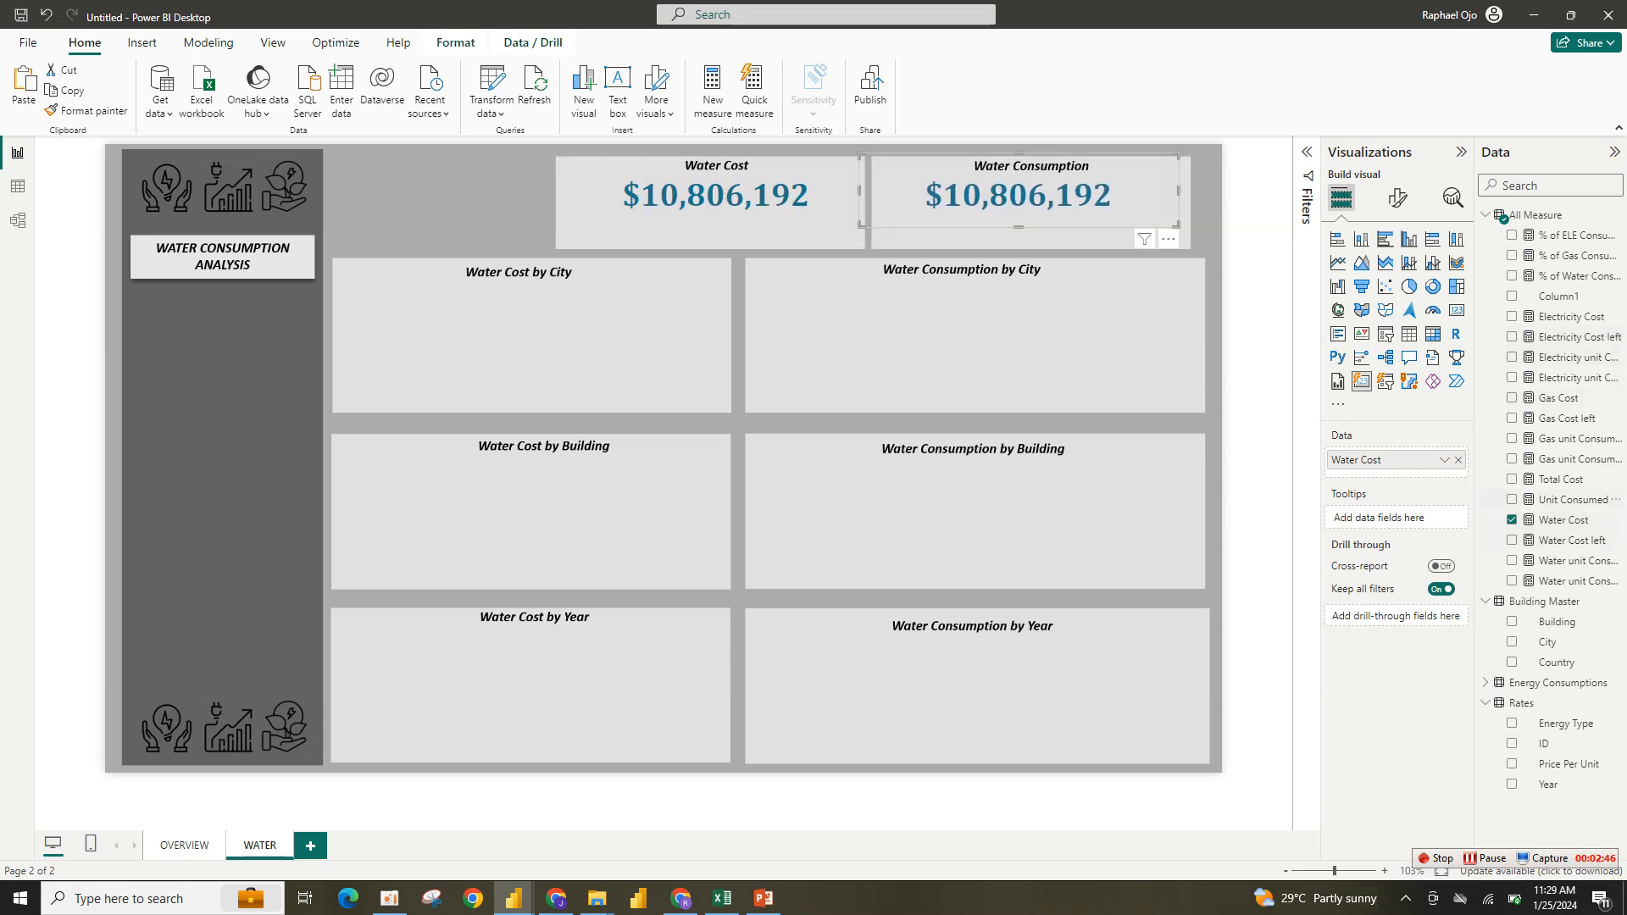
- Replace the copied card's field with Water unit Consumed and widen the card slightly
click(1511, 519)
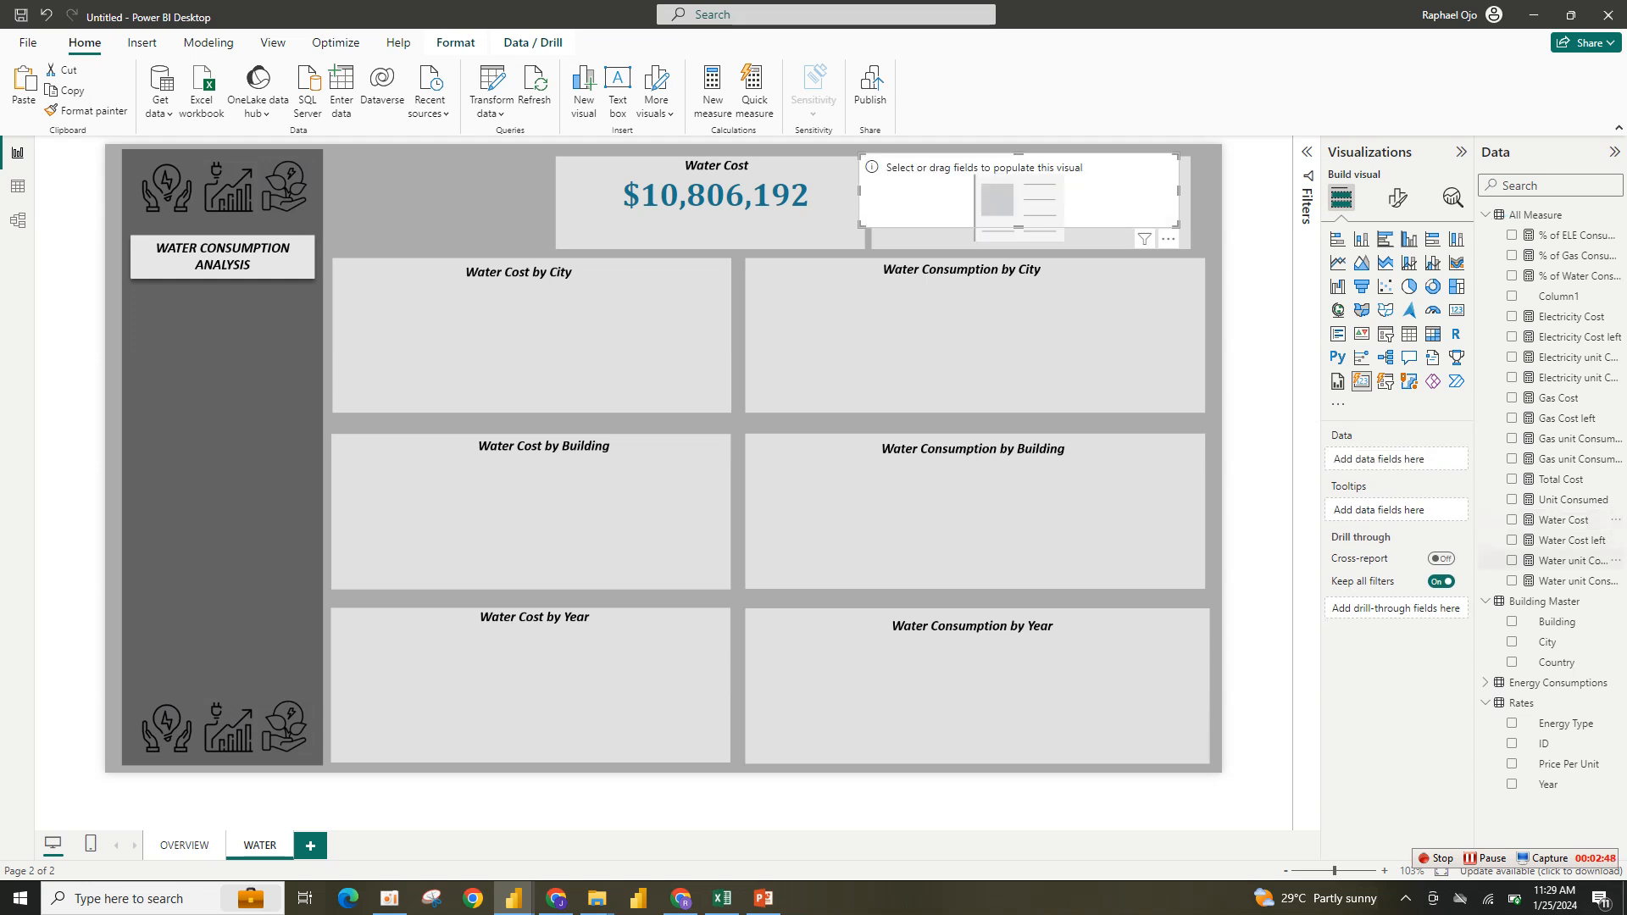
click(1511, 560)
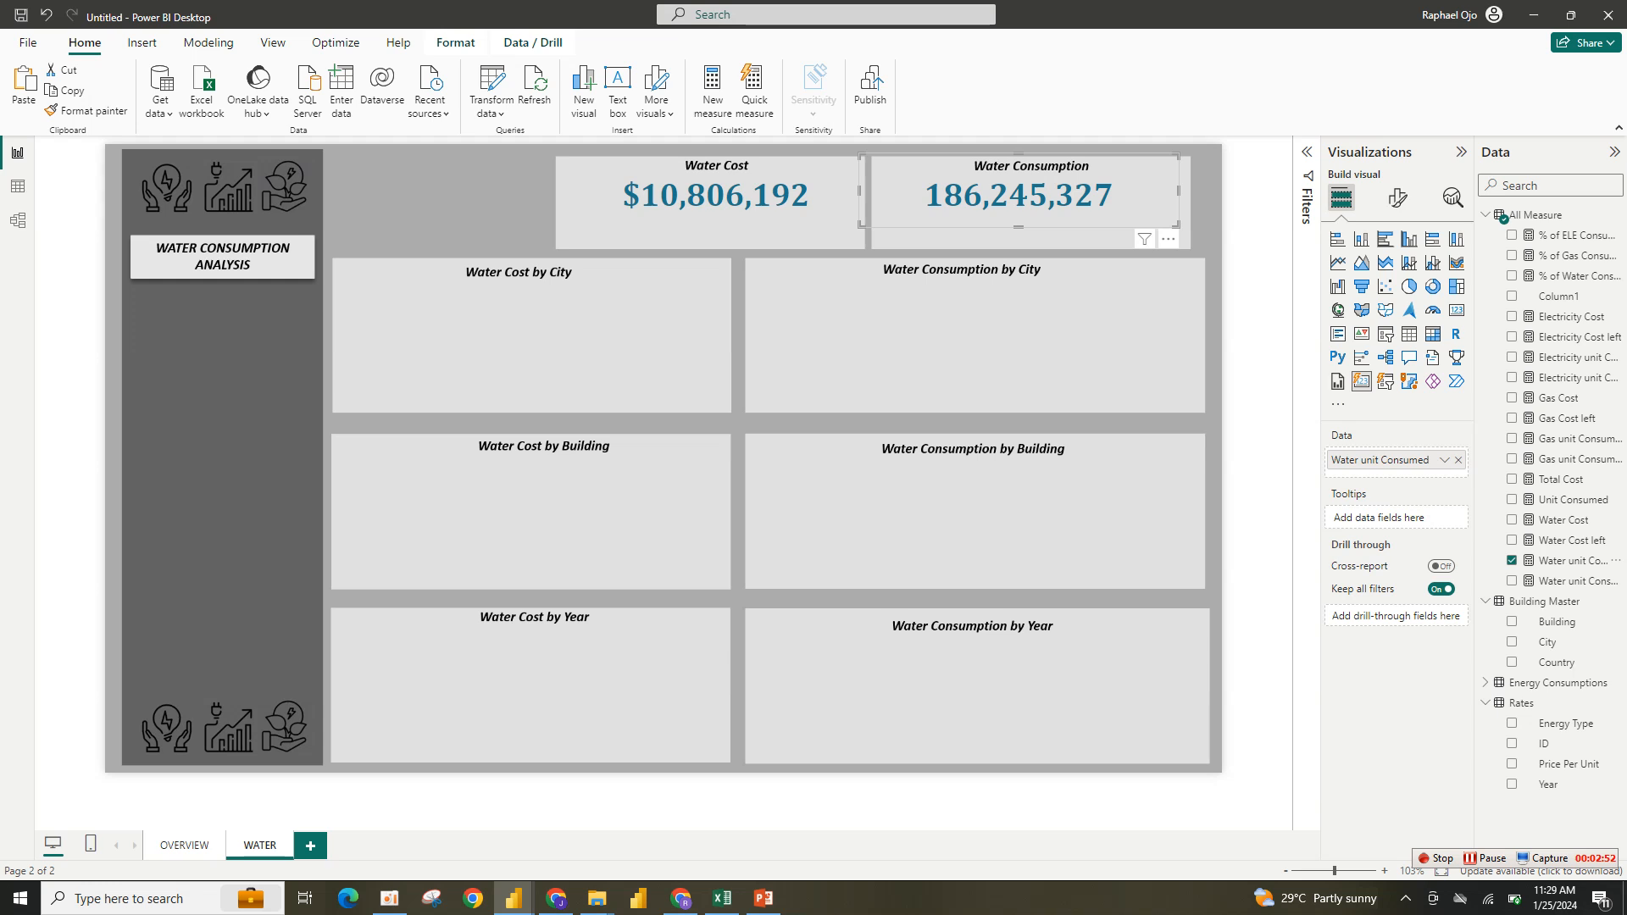
drag(1179, 190, 1186, 190)
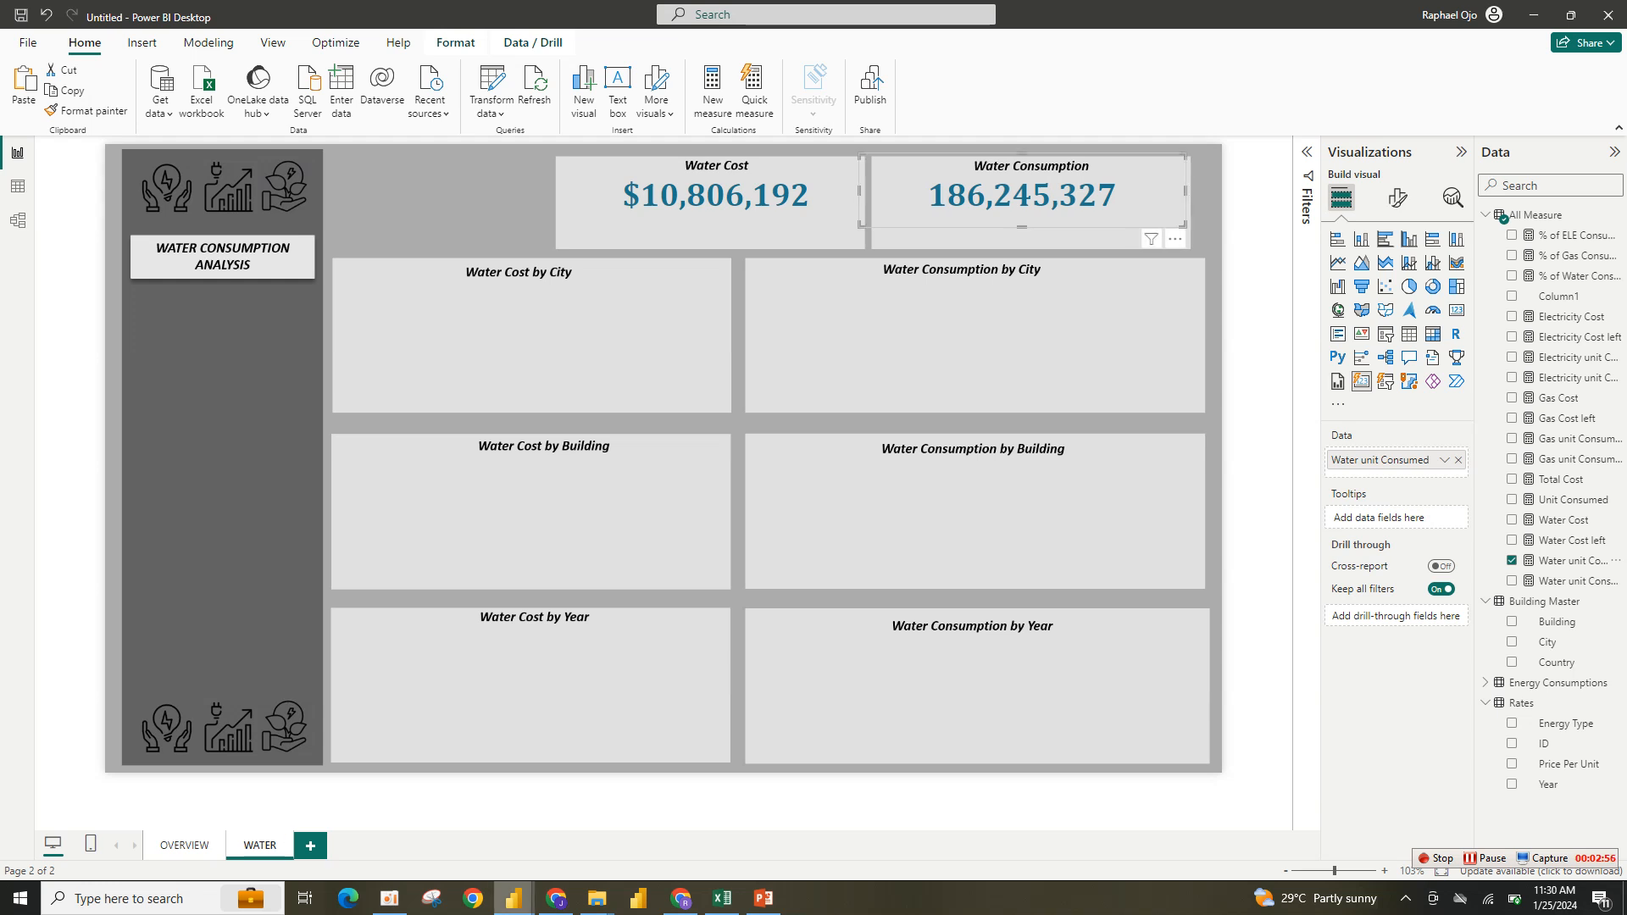
- Switch to the finished report and examine its Water Consumption card
mouse_move(513, 898)
click(424, 851)
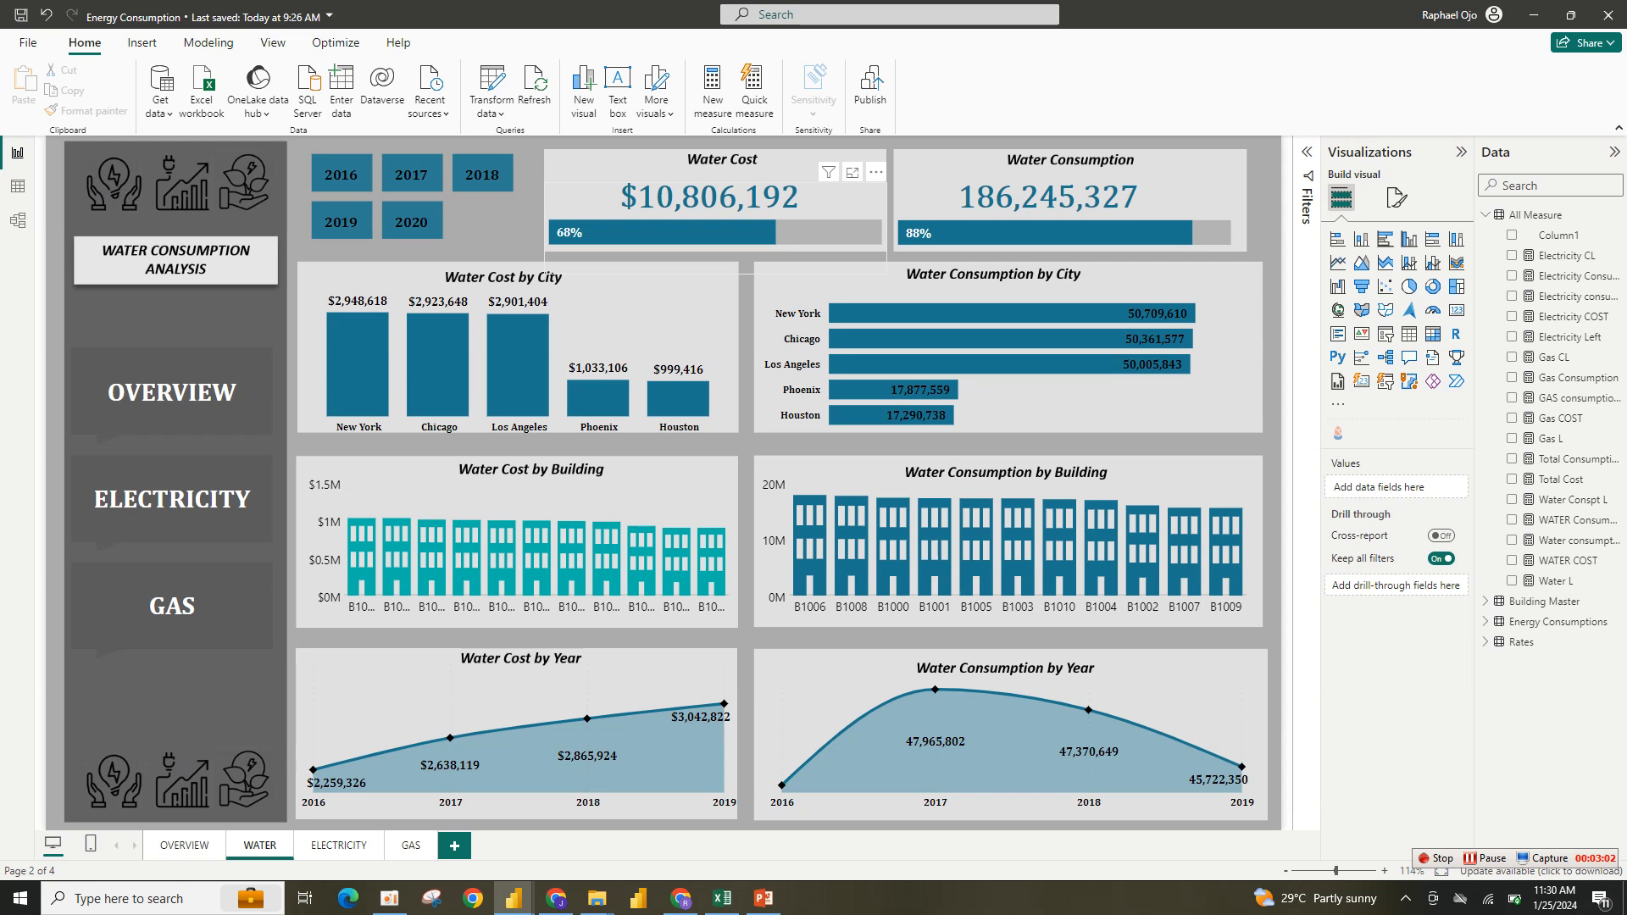
mouse_move(761, 234)
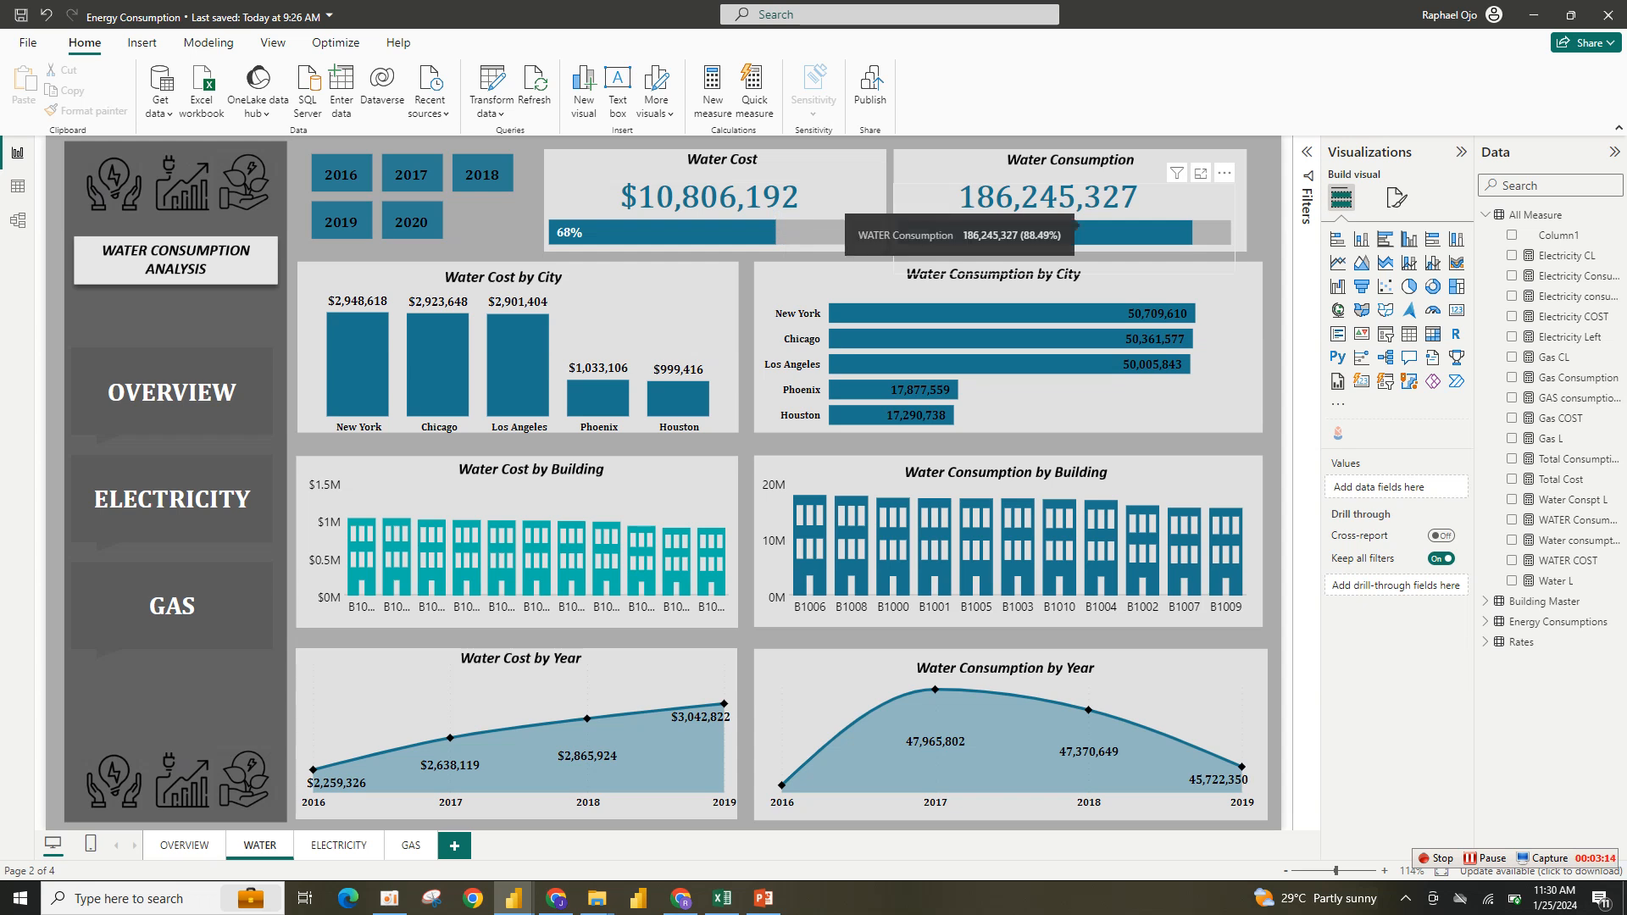
mouse_move(513, 898)
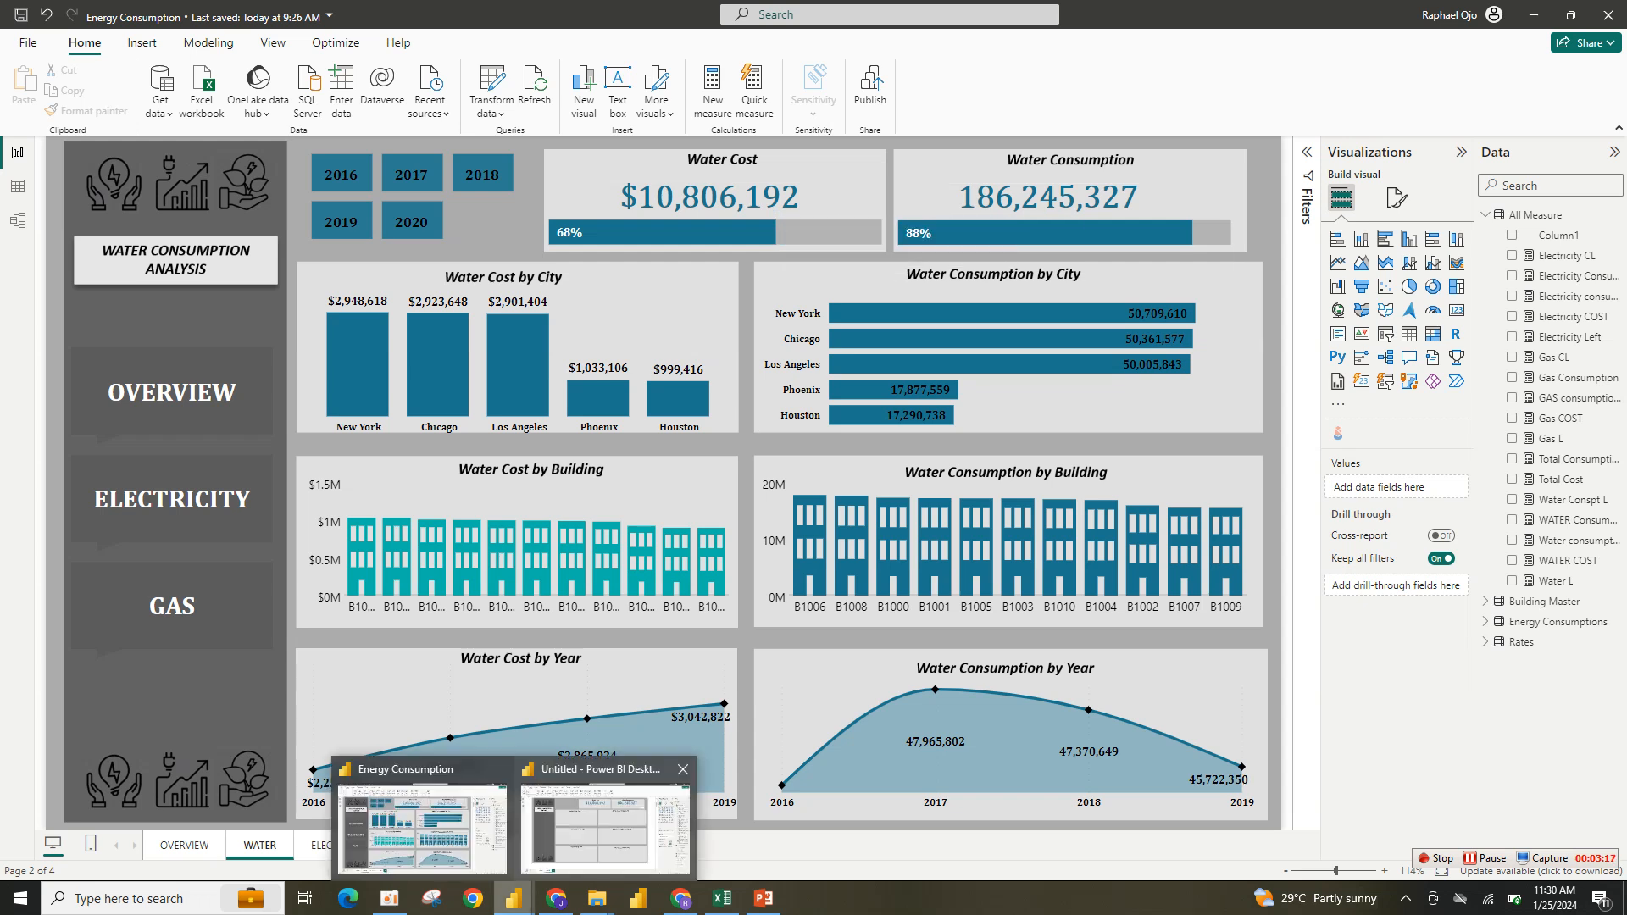
- Switch to the rebuild report and add a 100% stacked bar chart, sized and placed over the Water Cost card
click(605, 826)
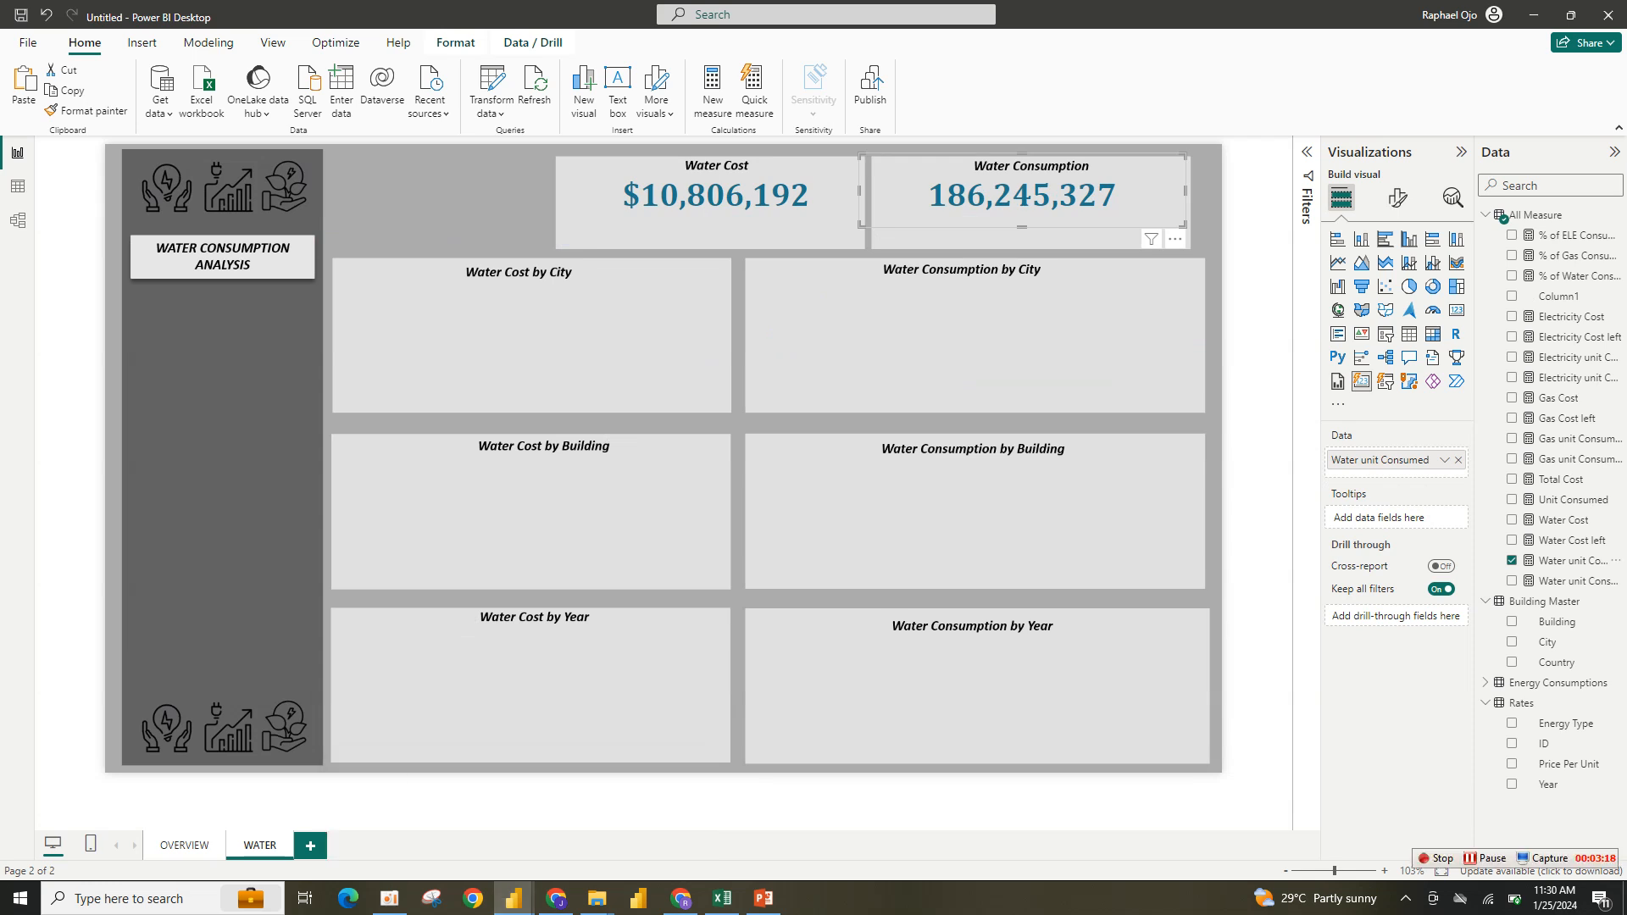
click(1258, 222)
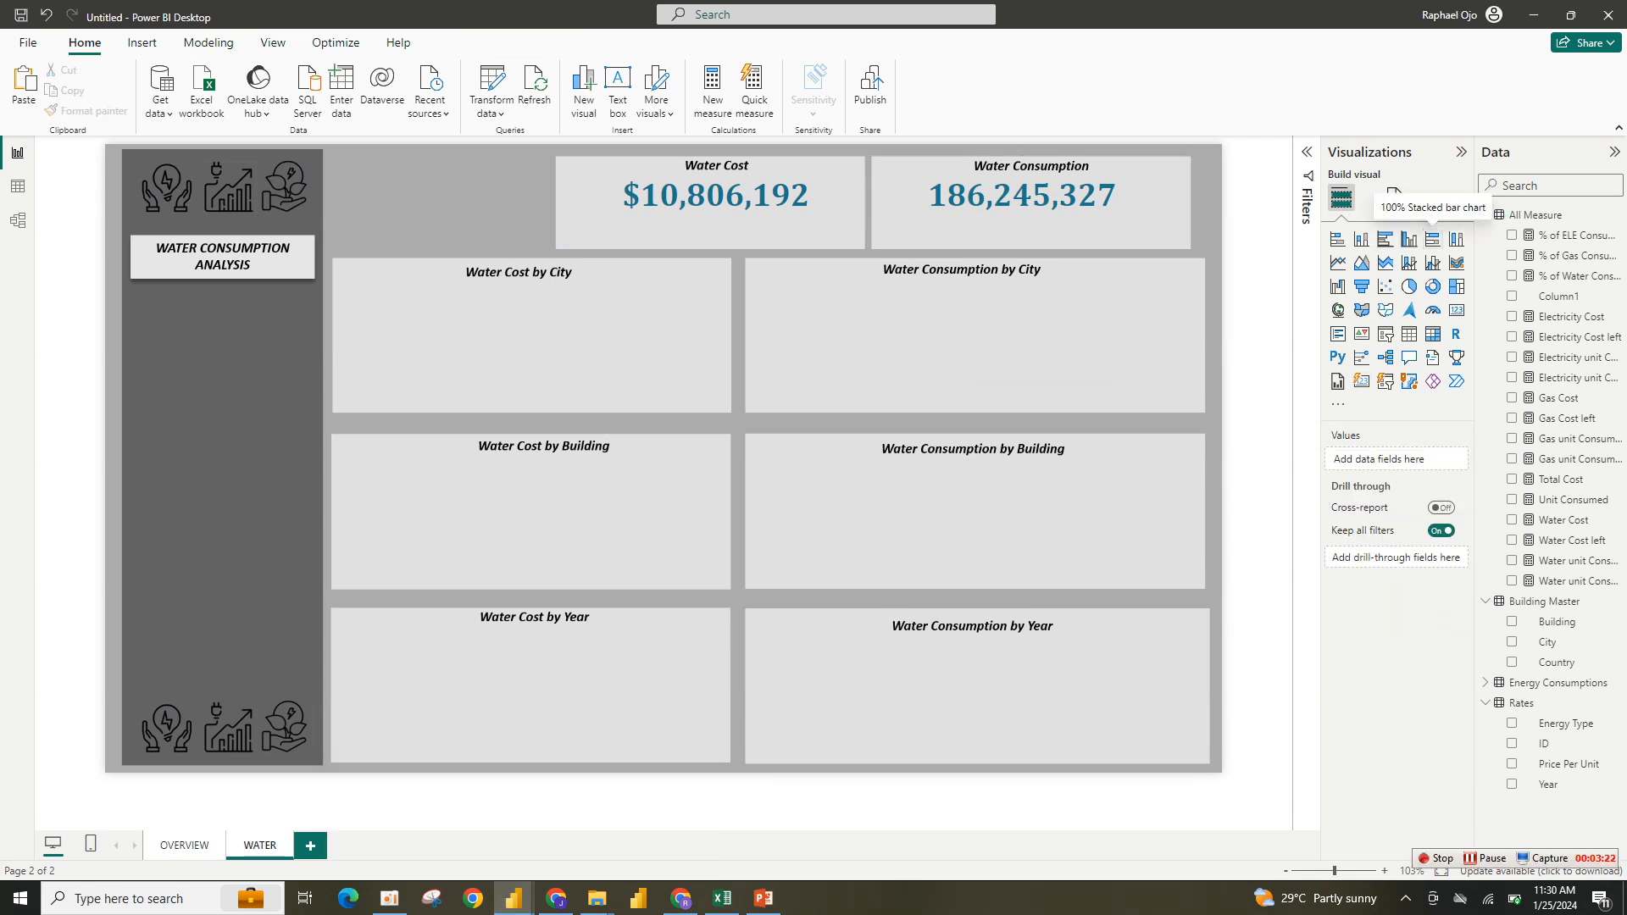
click(1431, 239)
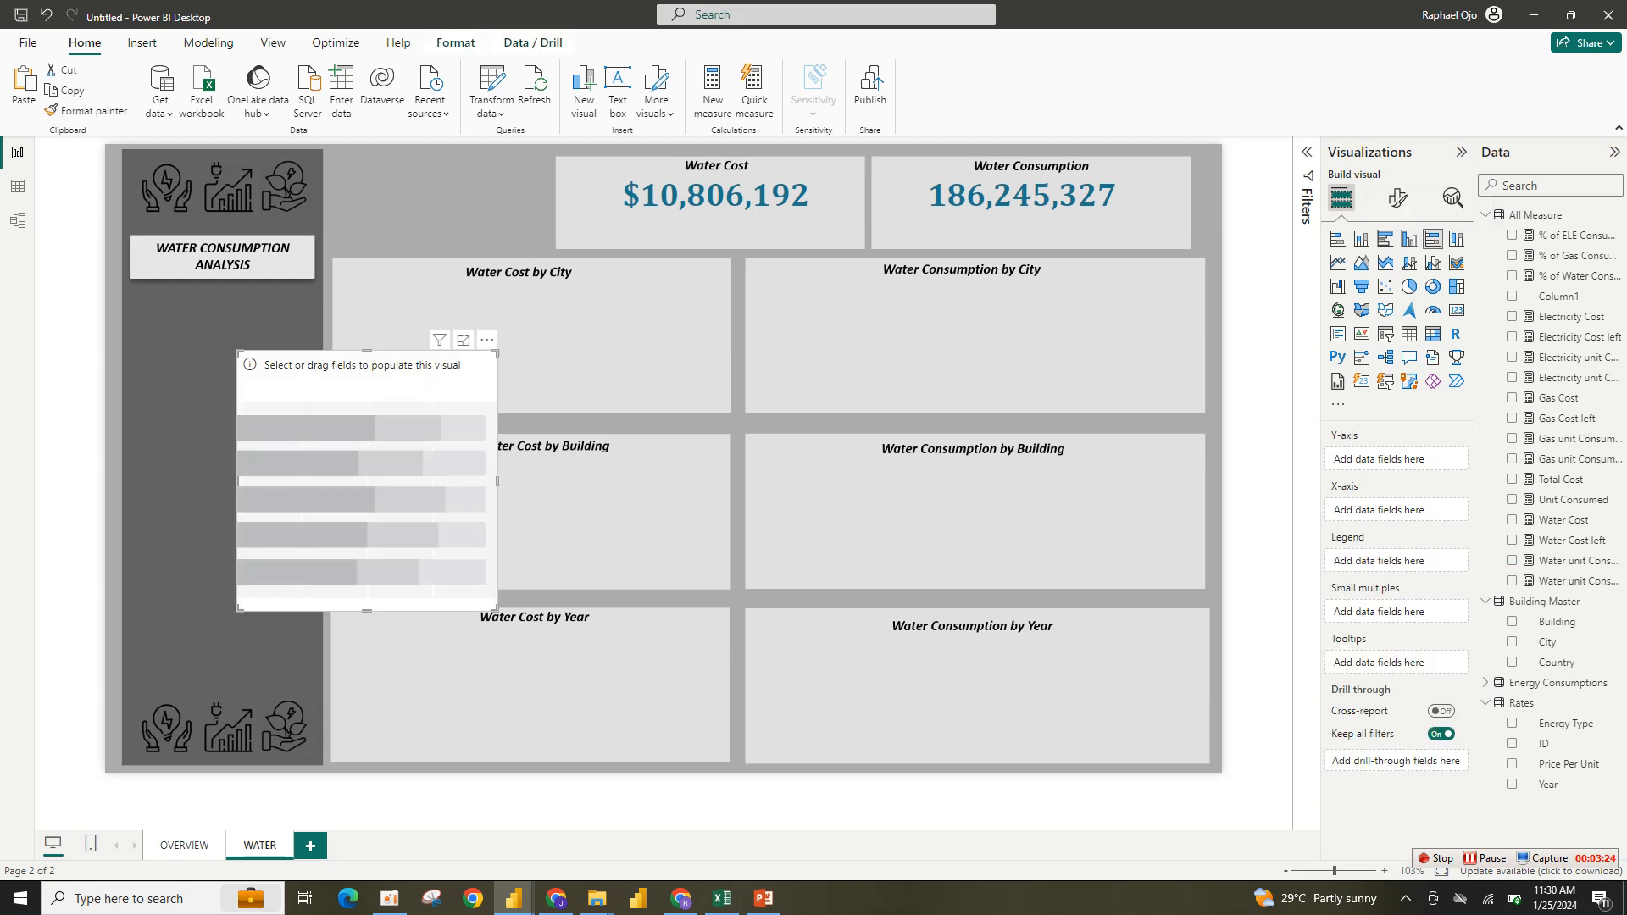
drag(497, 610, 605, 417)
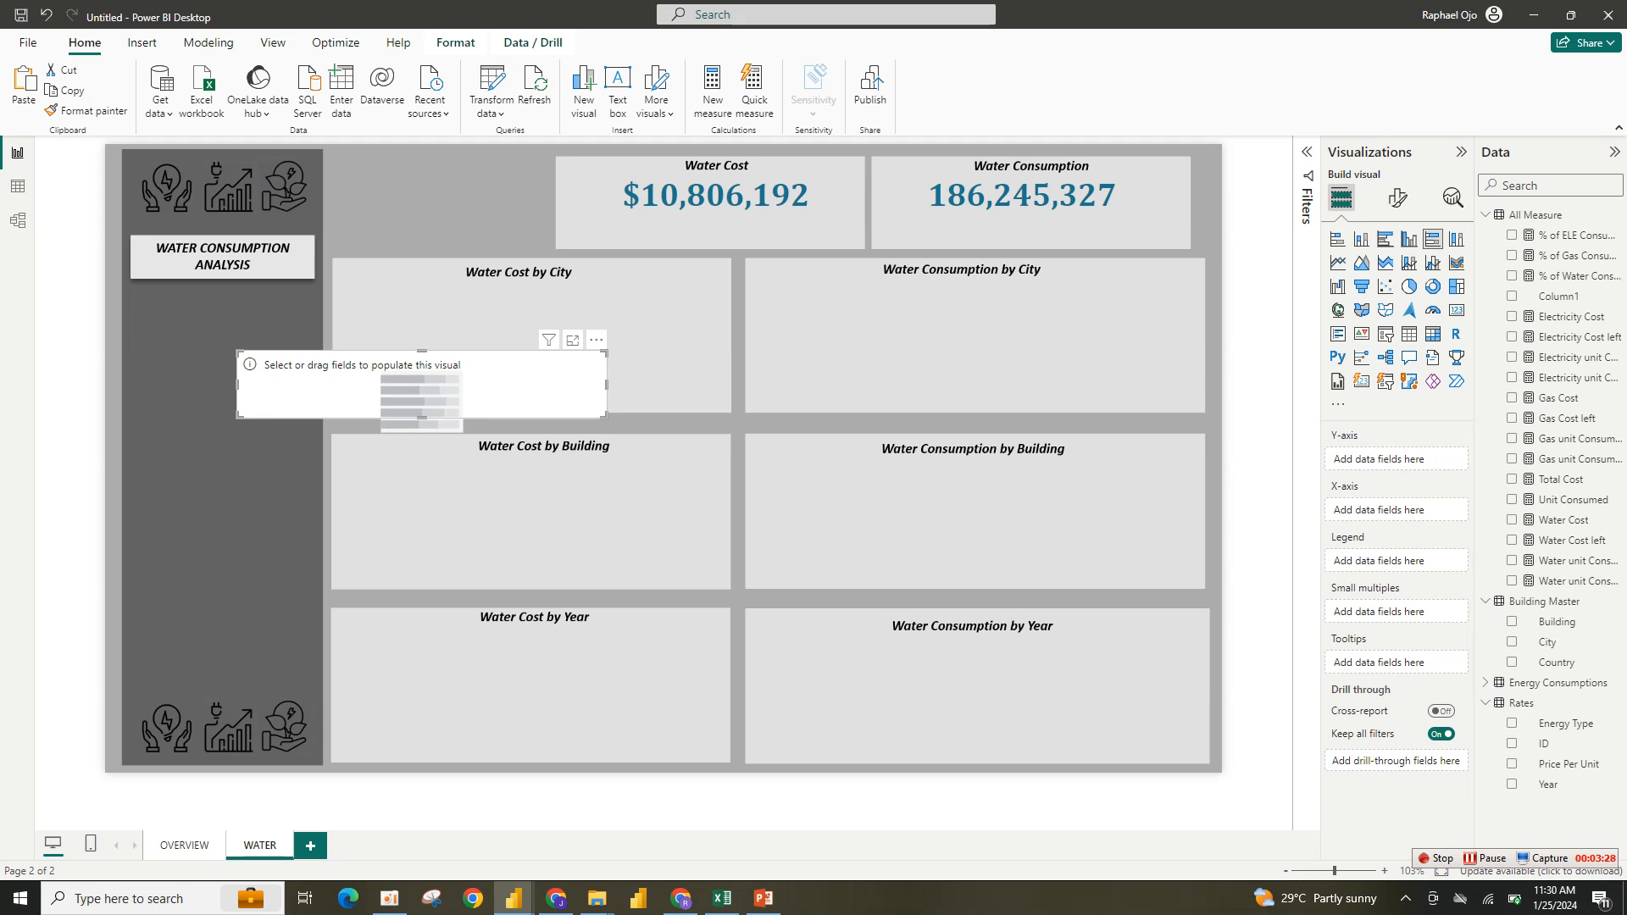
drag(606, 417, 534, 417)
drag(386, 384, 705, 240)
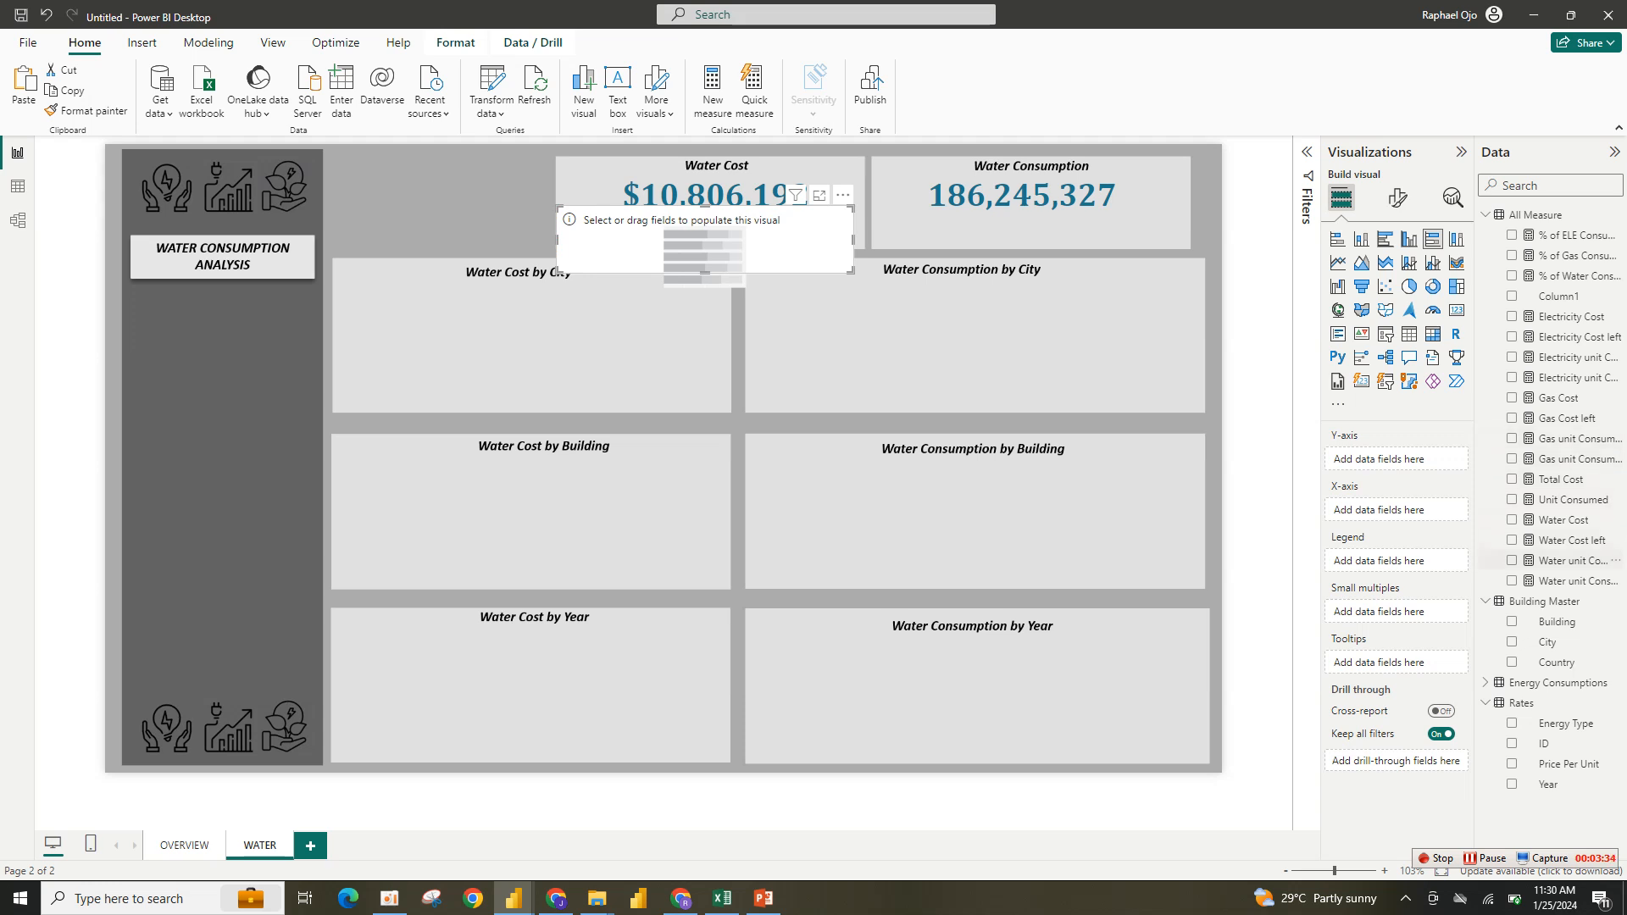
- Add the Water Cost measure to the bar chart's X-axis
click(1511, 519)
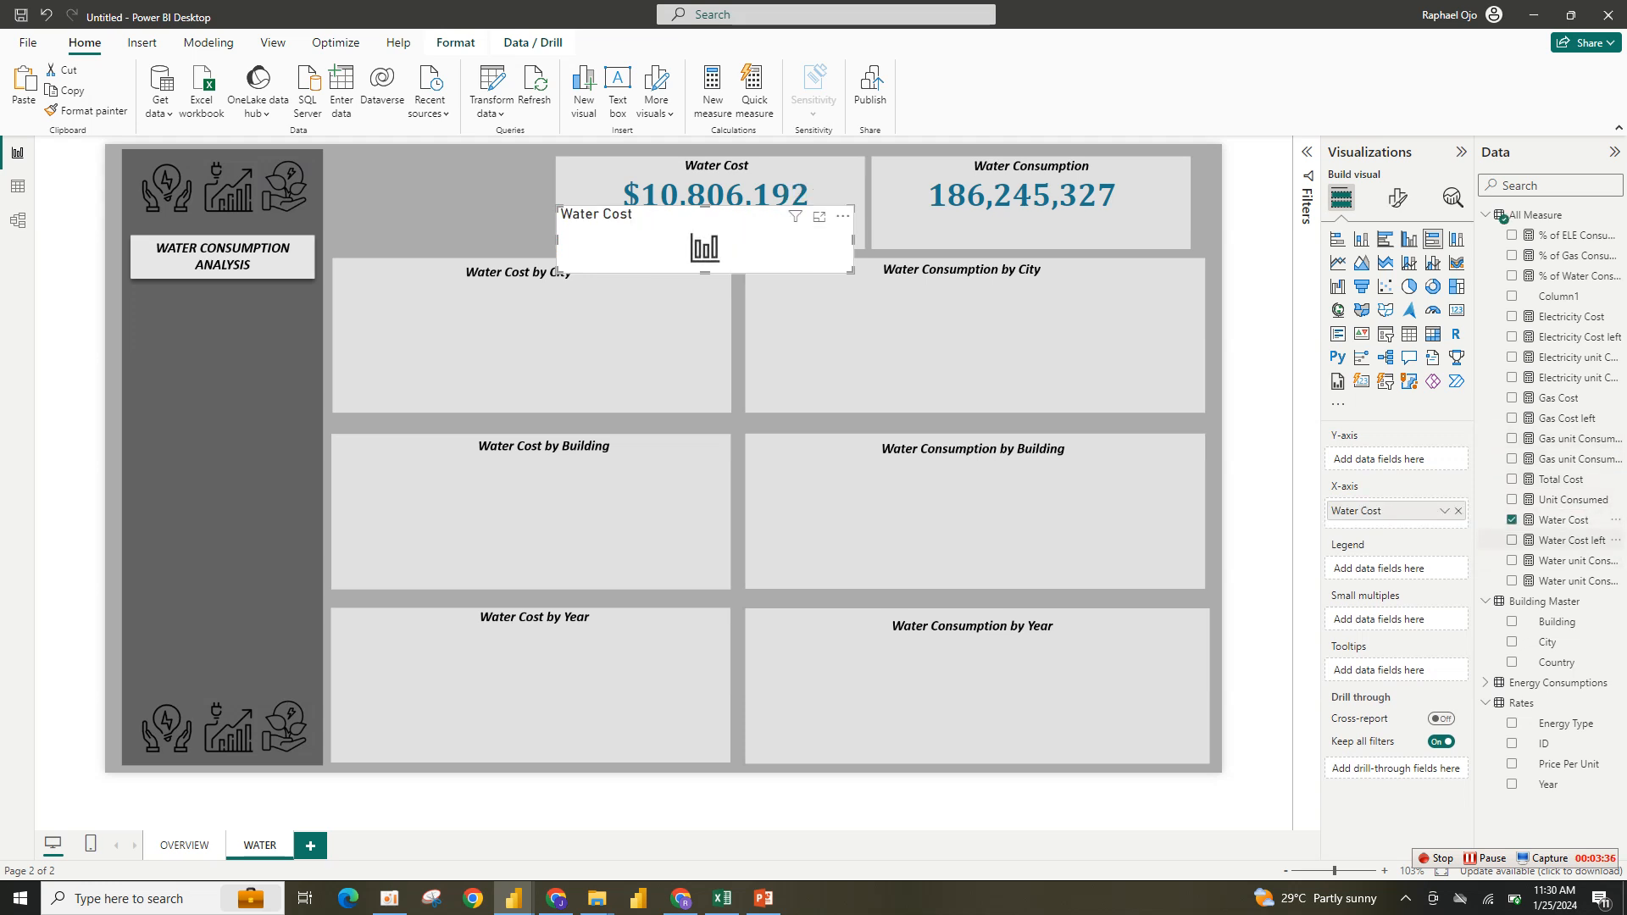
drag(1381, 541, 1390, 527)
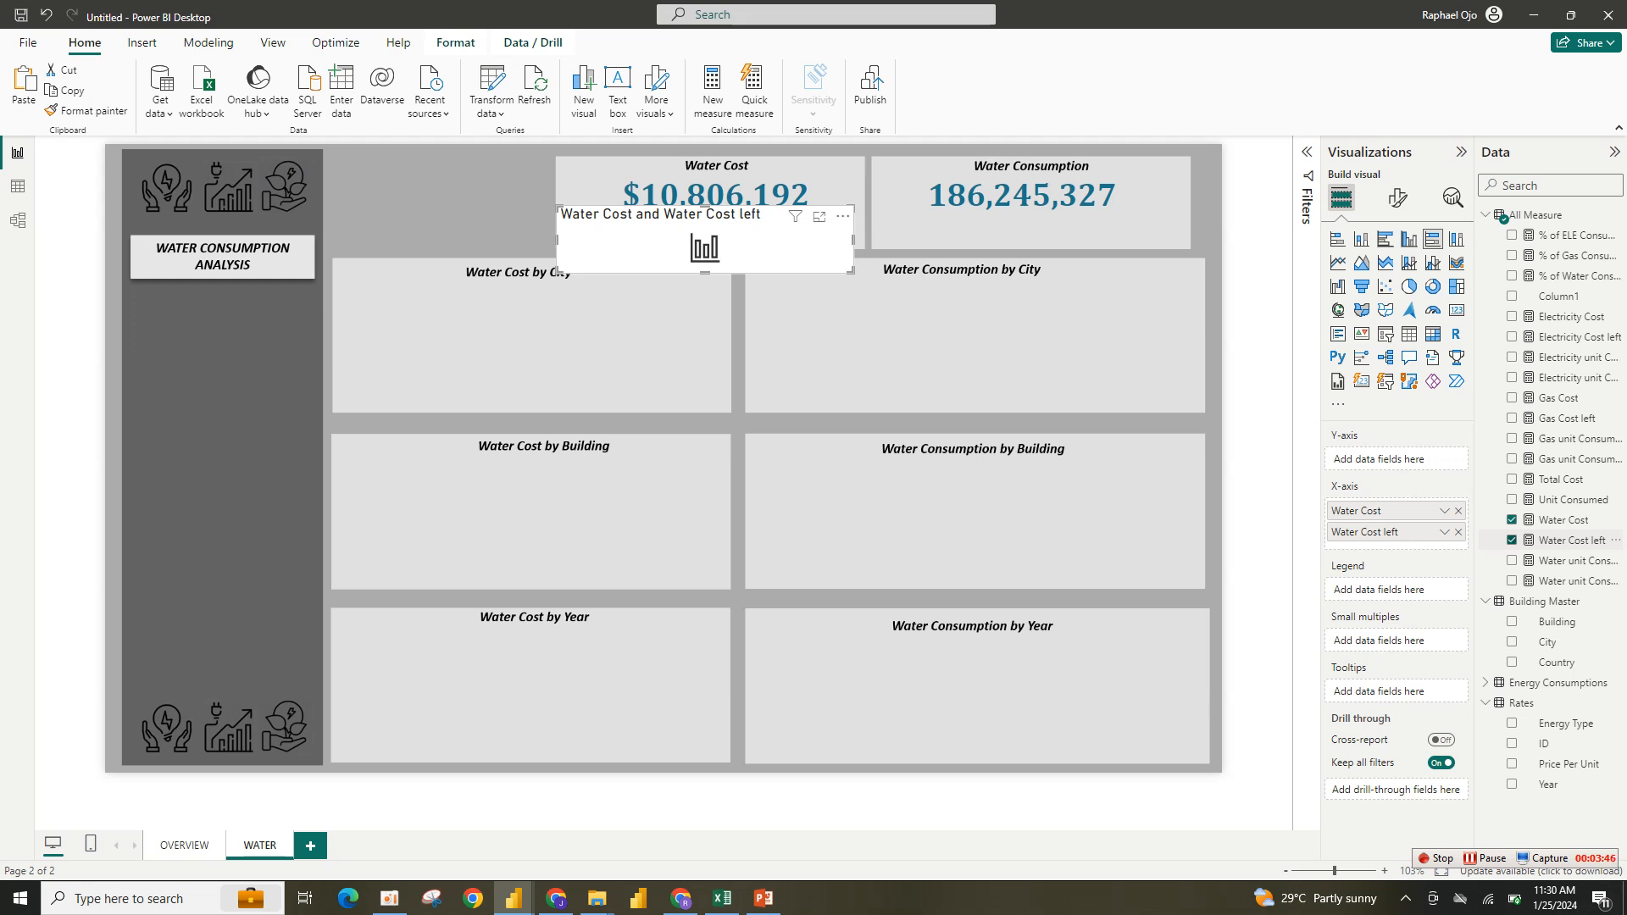
click(1512, 539)
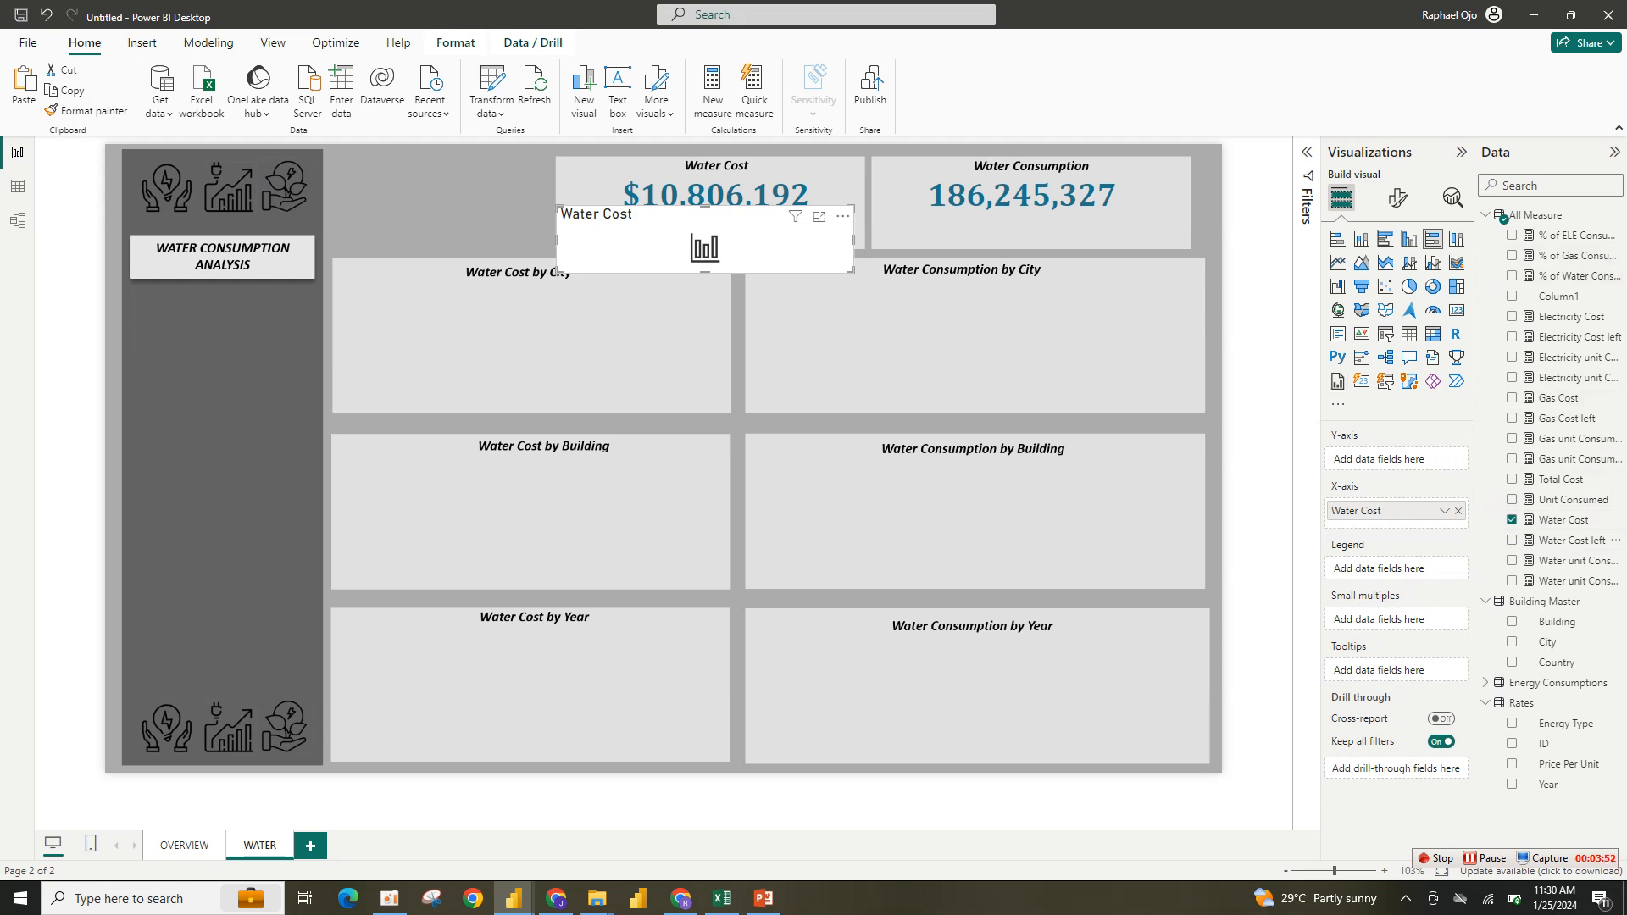
- Switch to the finished report and examine the Water Cost card's bar fields and the Water L measure formula
mouse_move(514, 898)
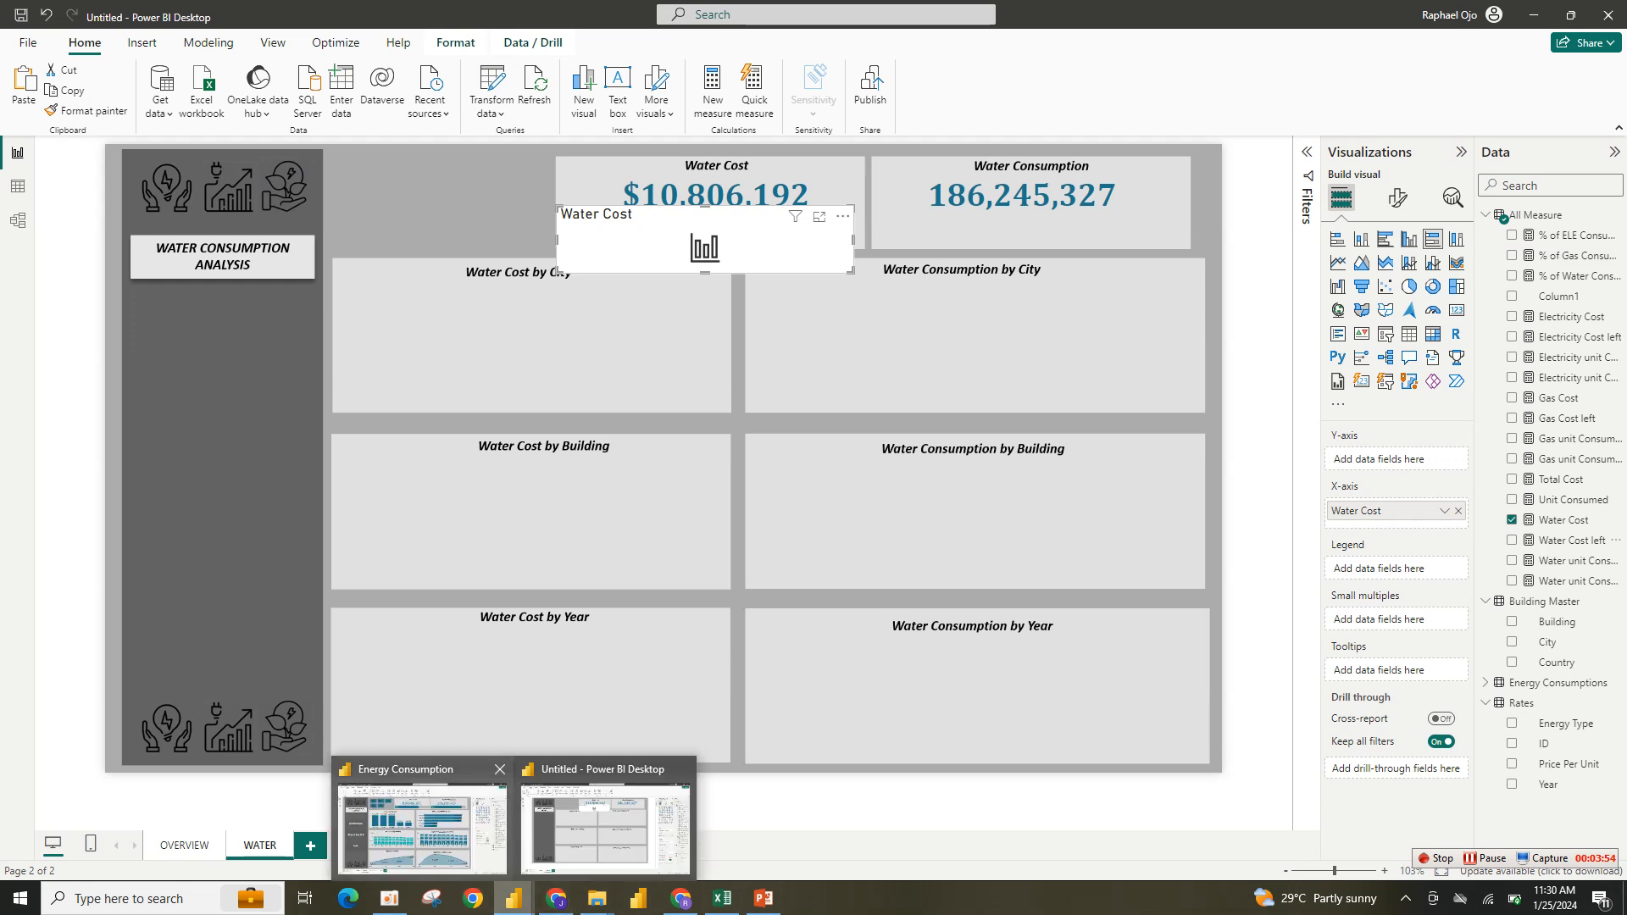
click(421, 813)
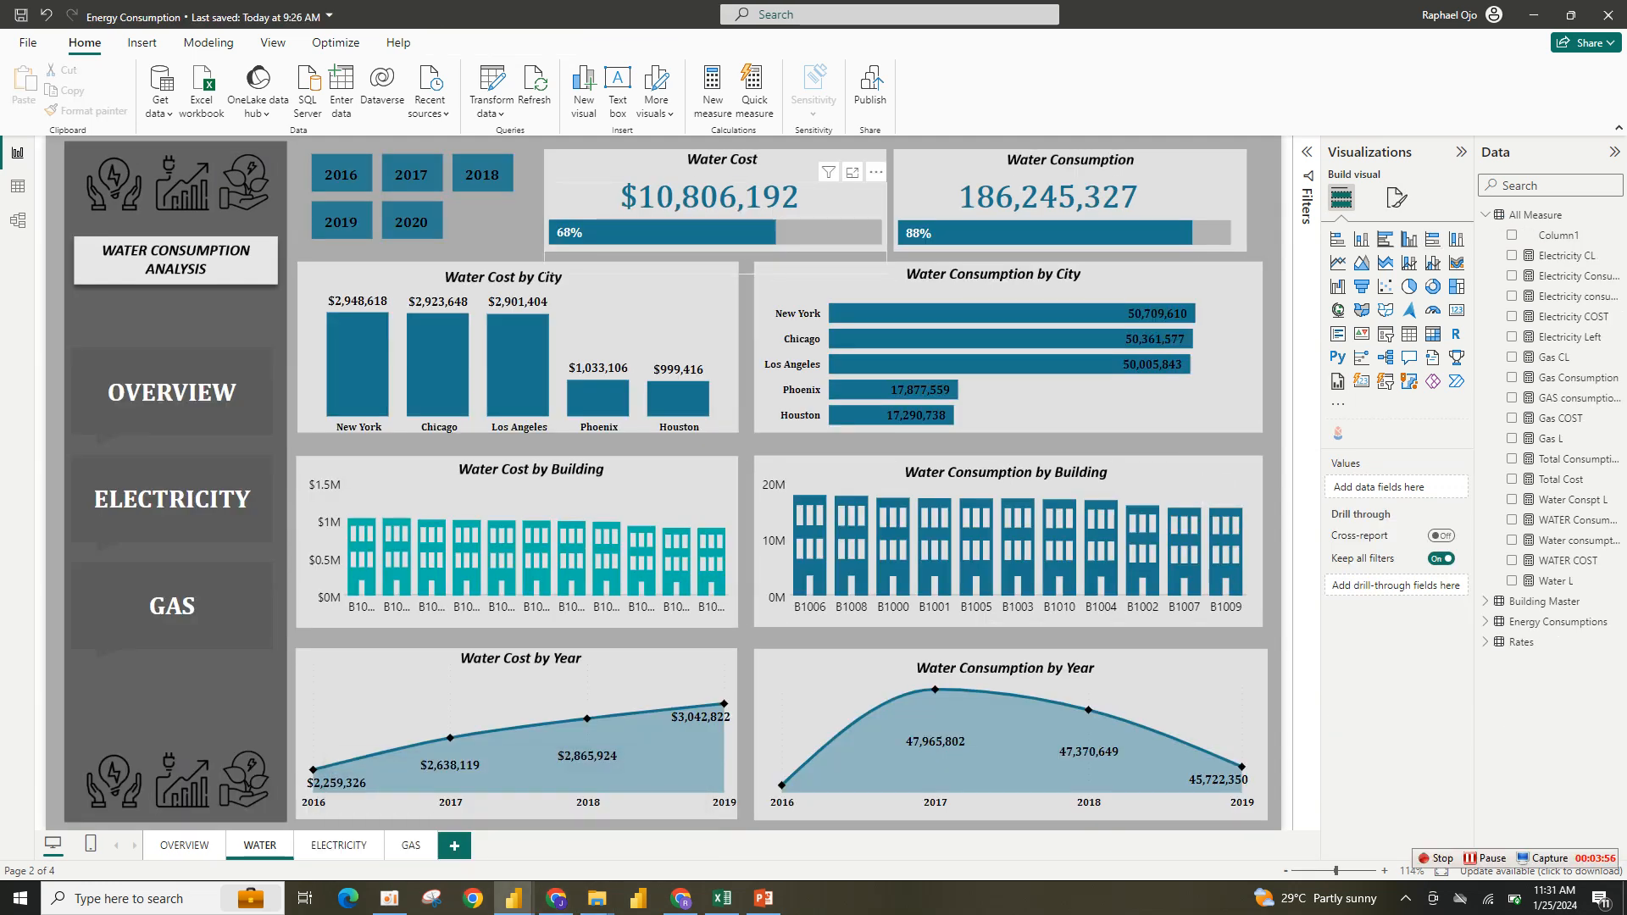
click(718, 239)
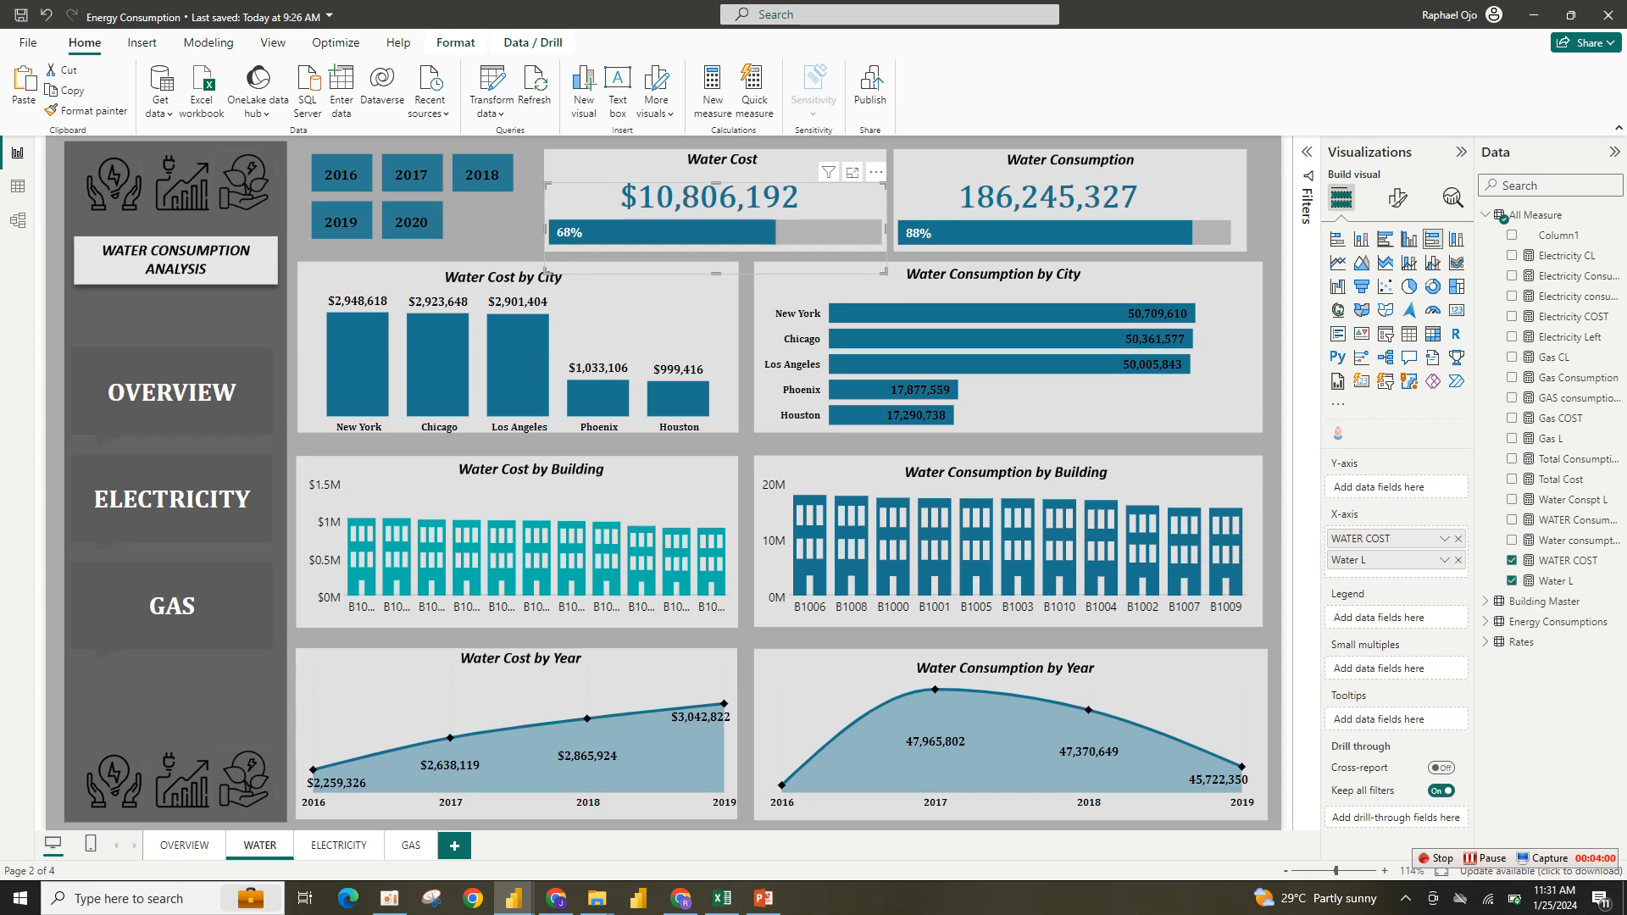
click(1552, 582)
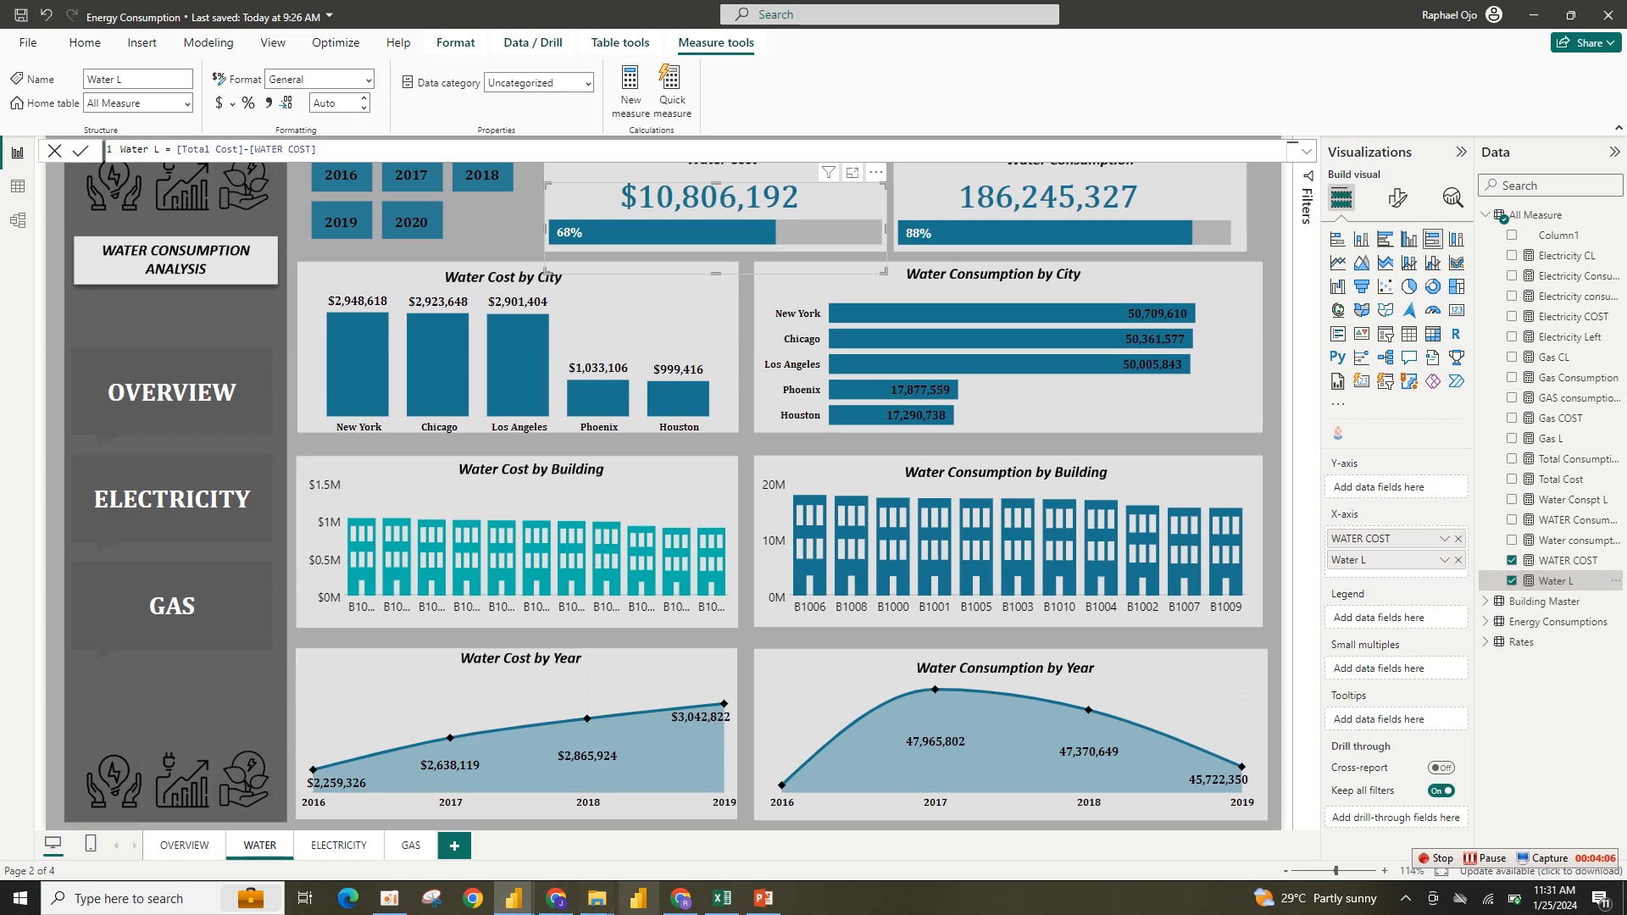
- Switch back to the rebuild report and enlarge the bar chart below the Water Cost value
mouse_move(639, 898)
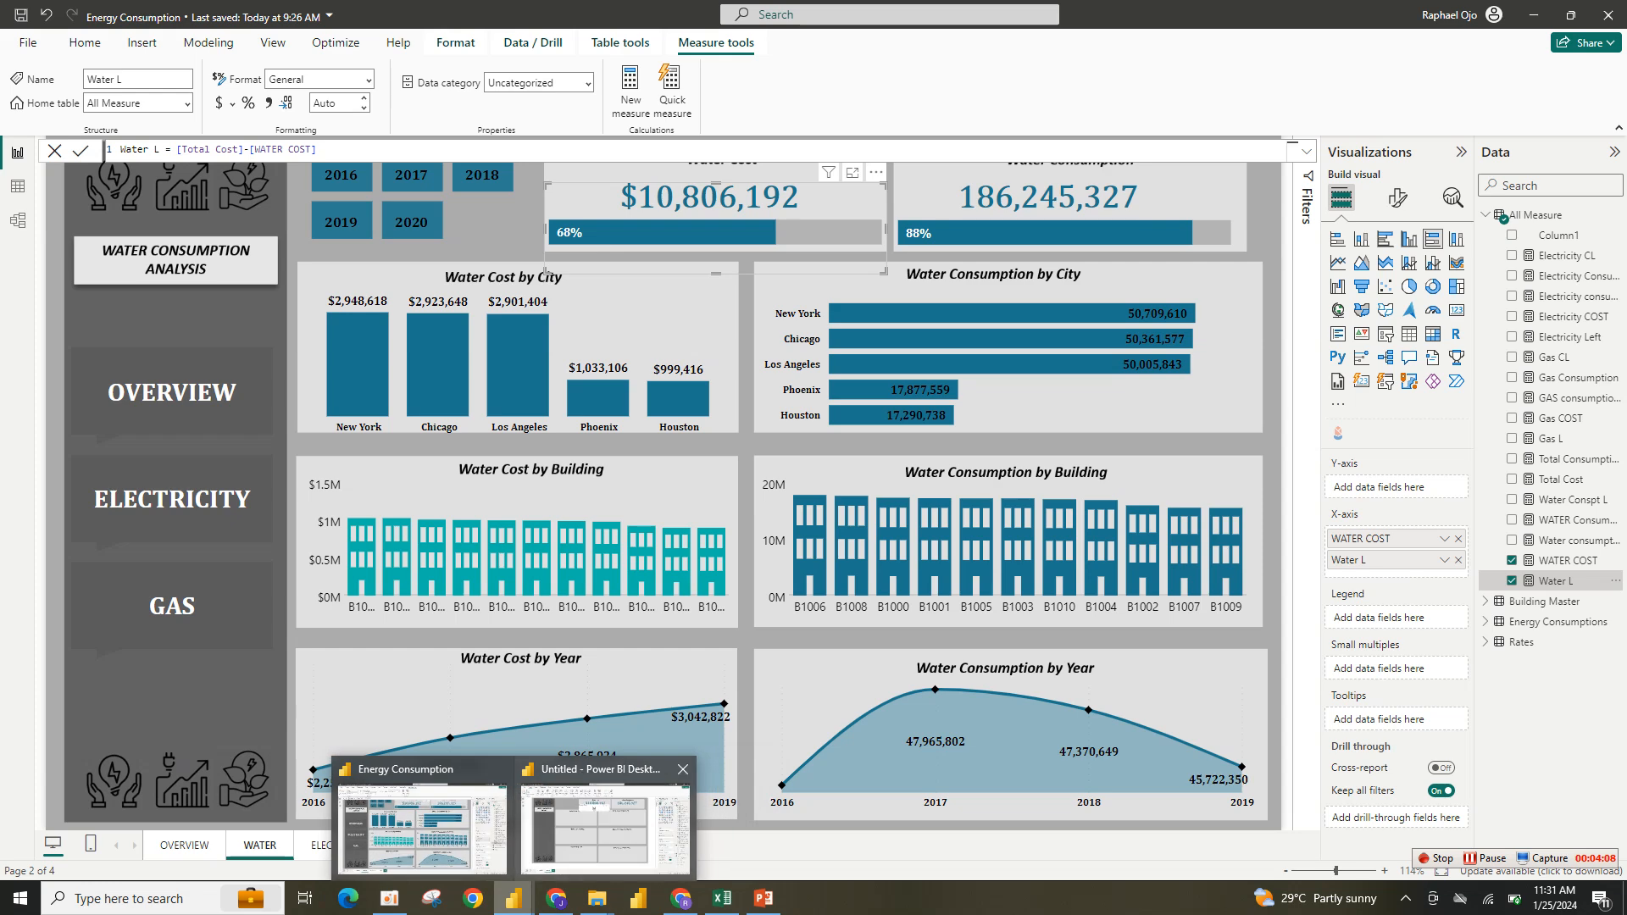
click(605, 826)
click(605, 826)
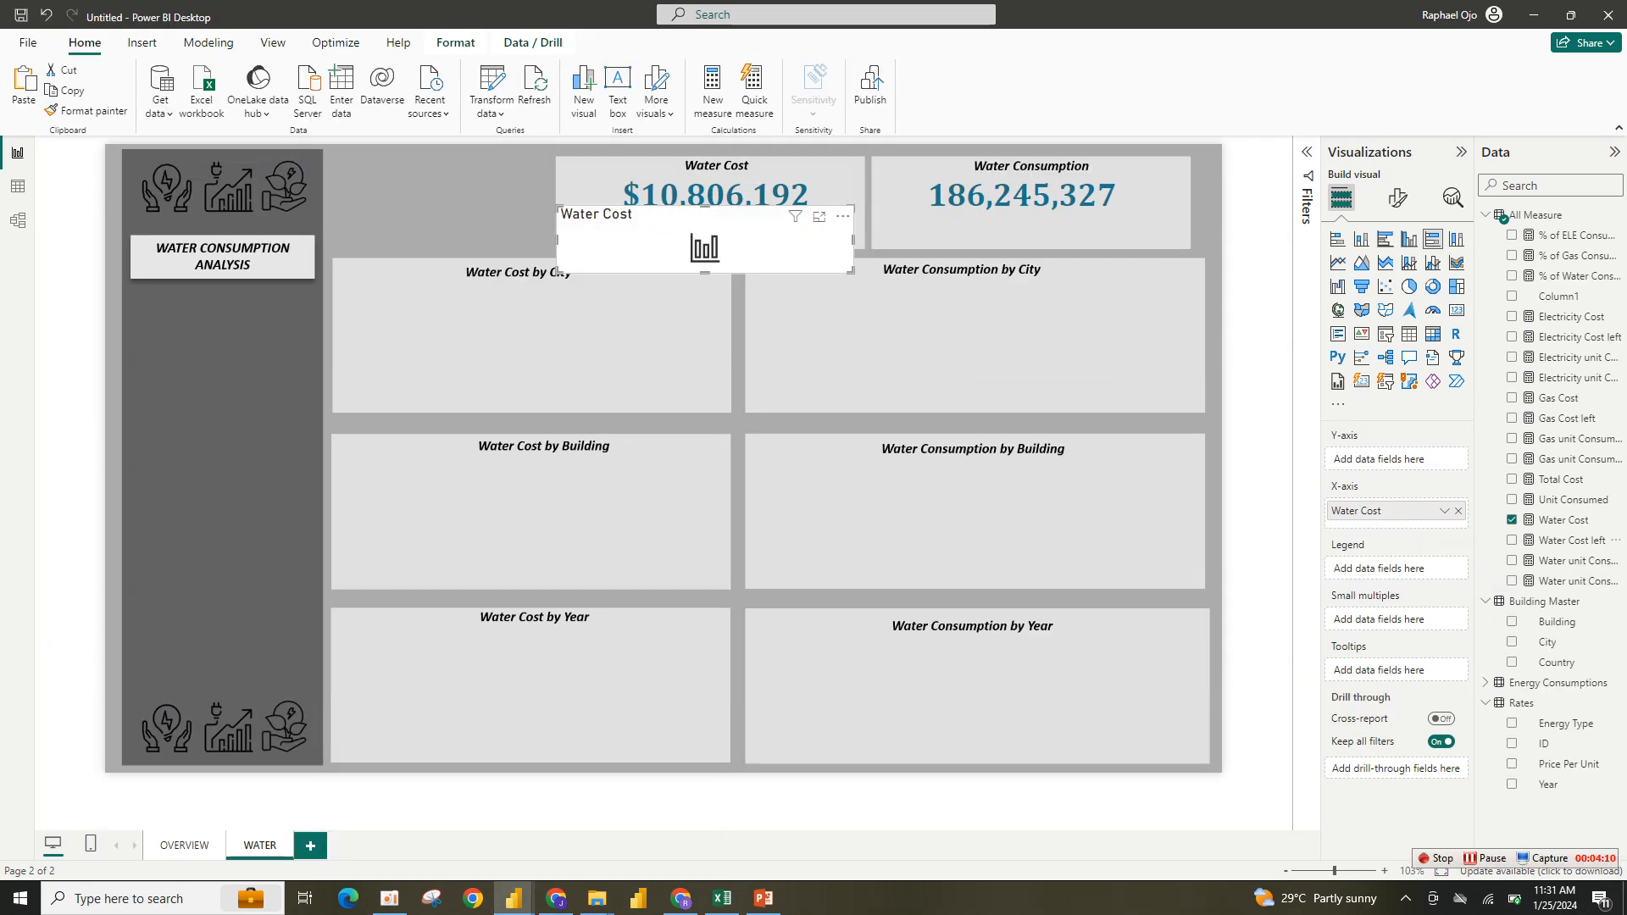
drag(705, 246, 740, 510)
drag(737, 415, 715, 234)
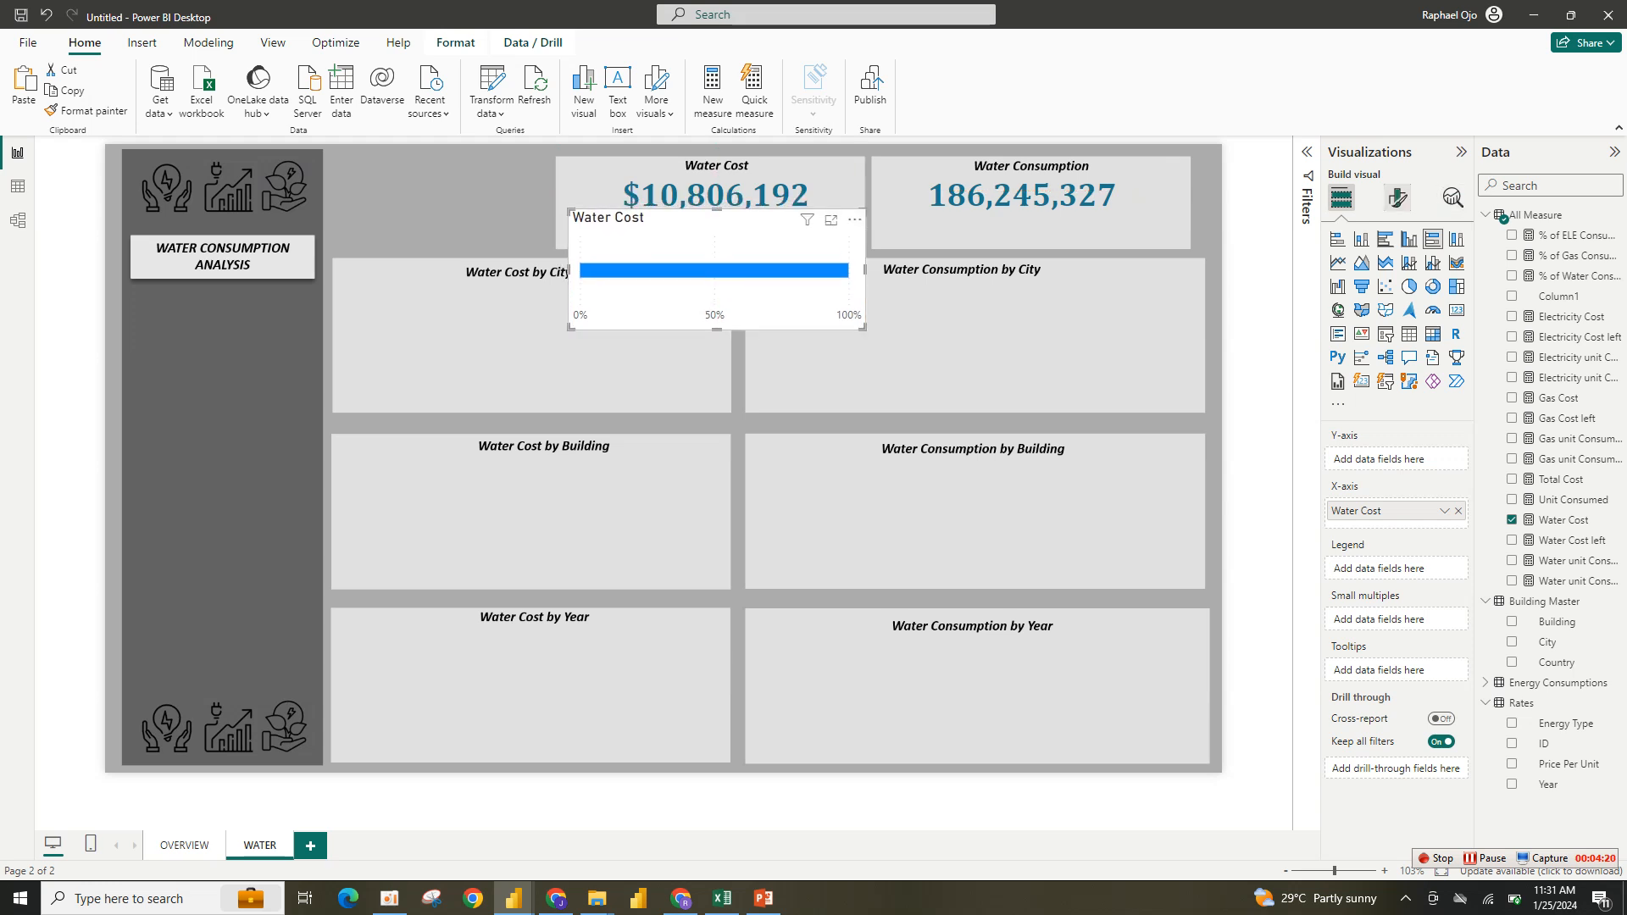
- Add Water Cost left as the bar chart's second X-axis field and turn off its legend
click(1397, 197)
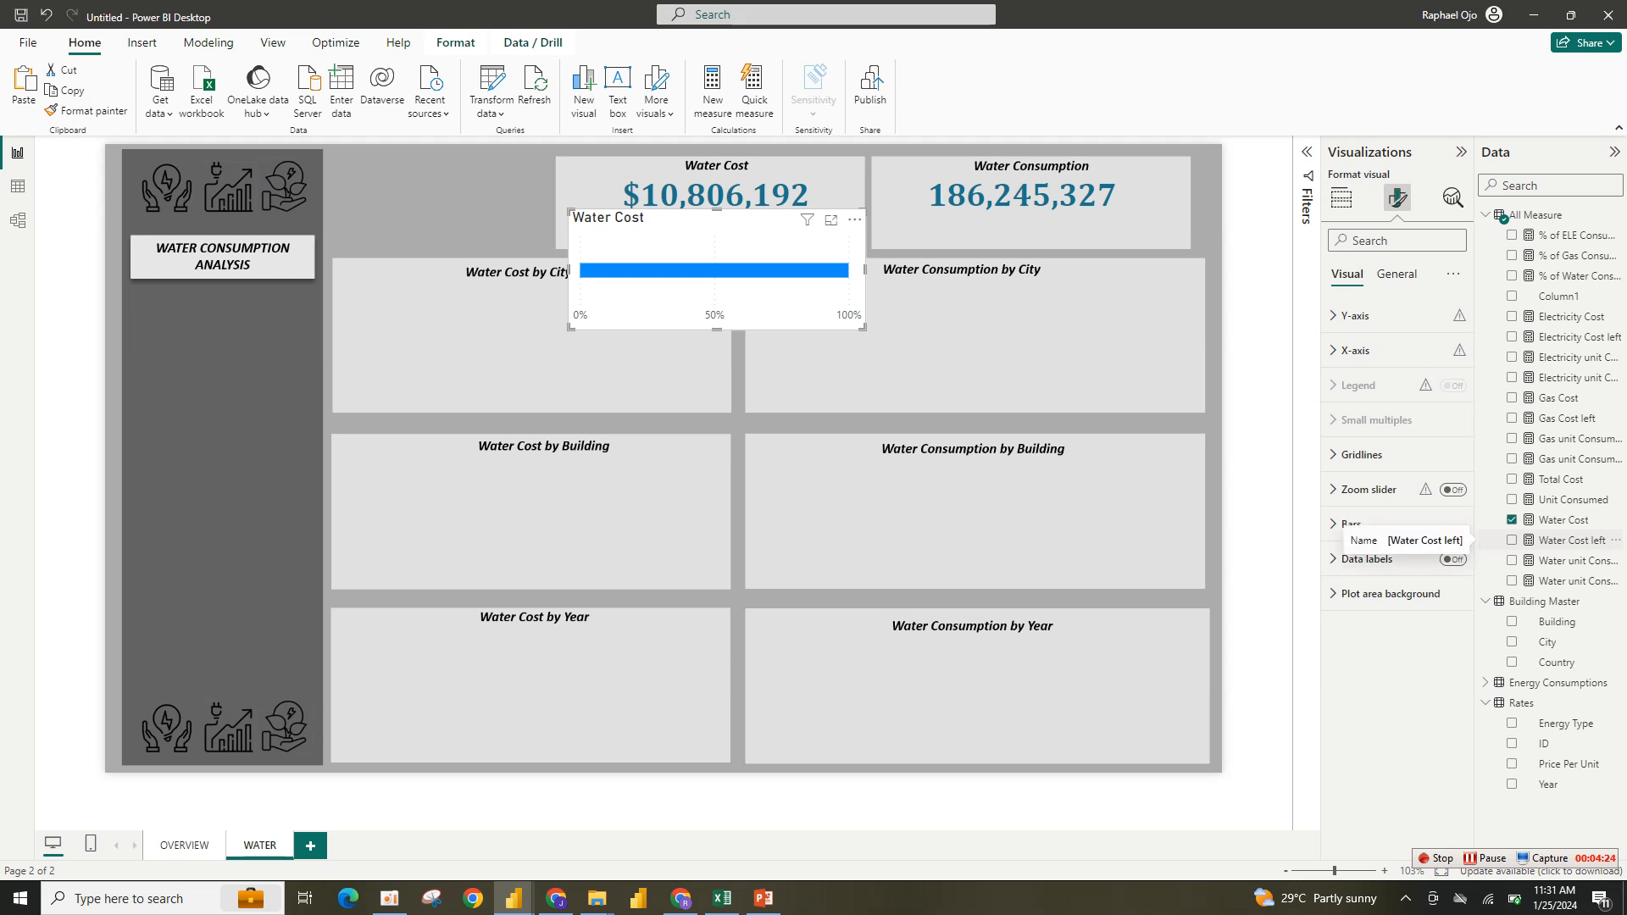
click(1511, 540)
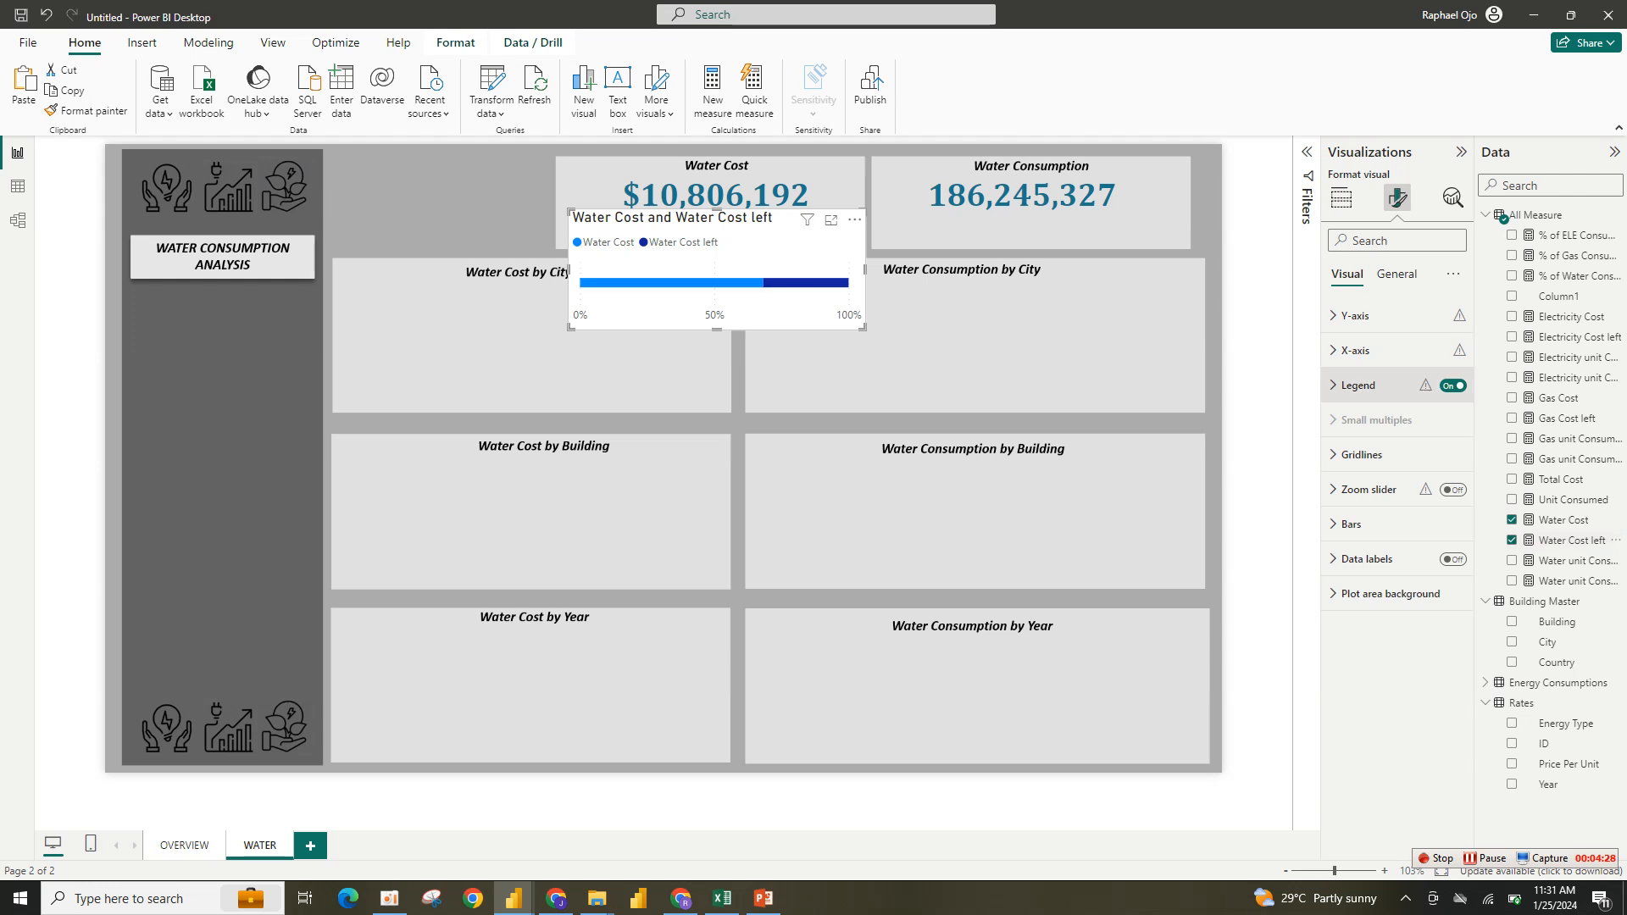
click(1452, 385)
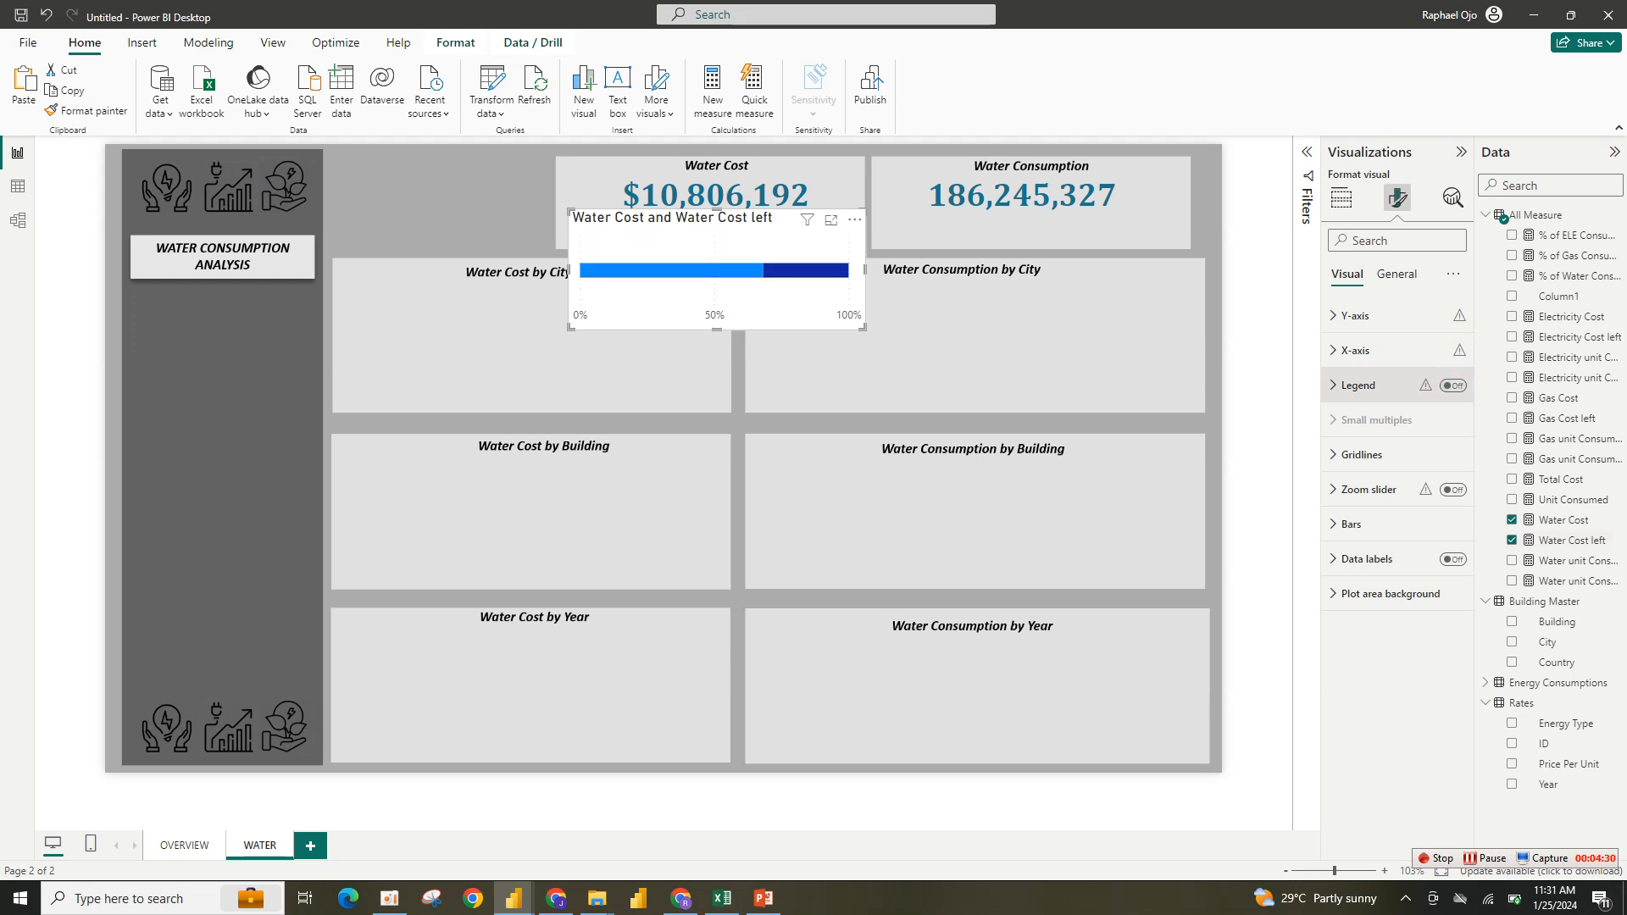
- Turn off the bar chart's title and background
click(1395, 274)
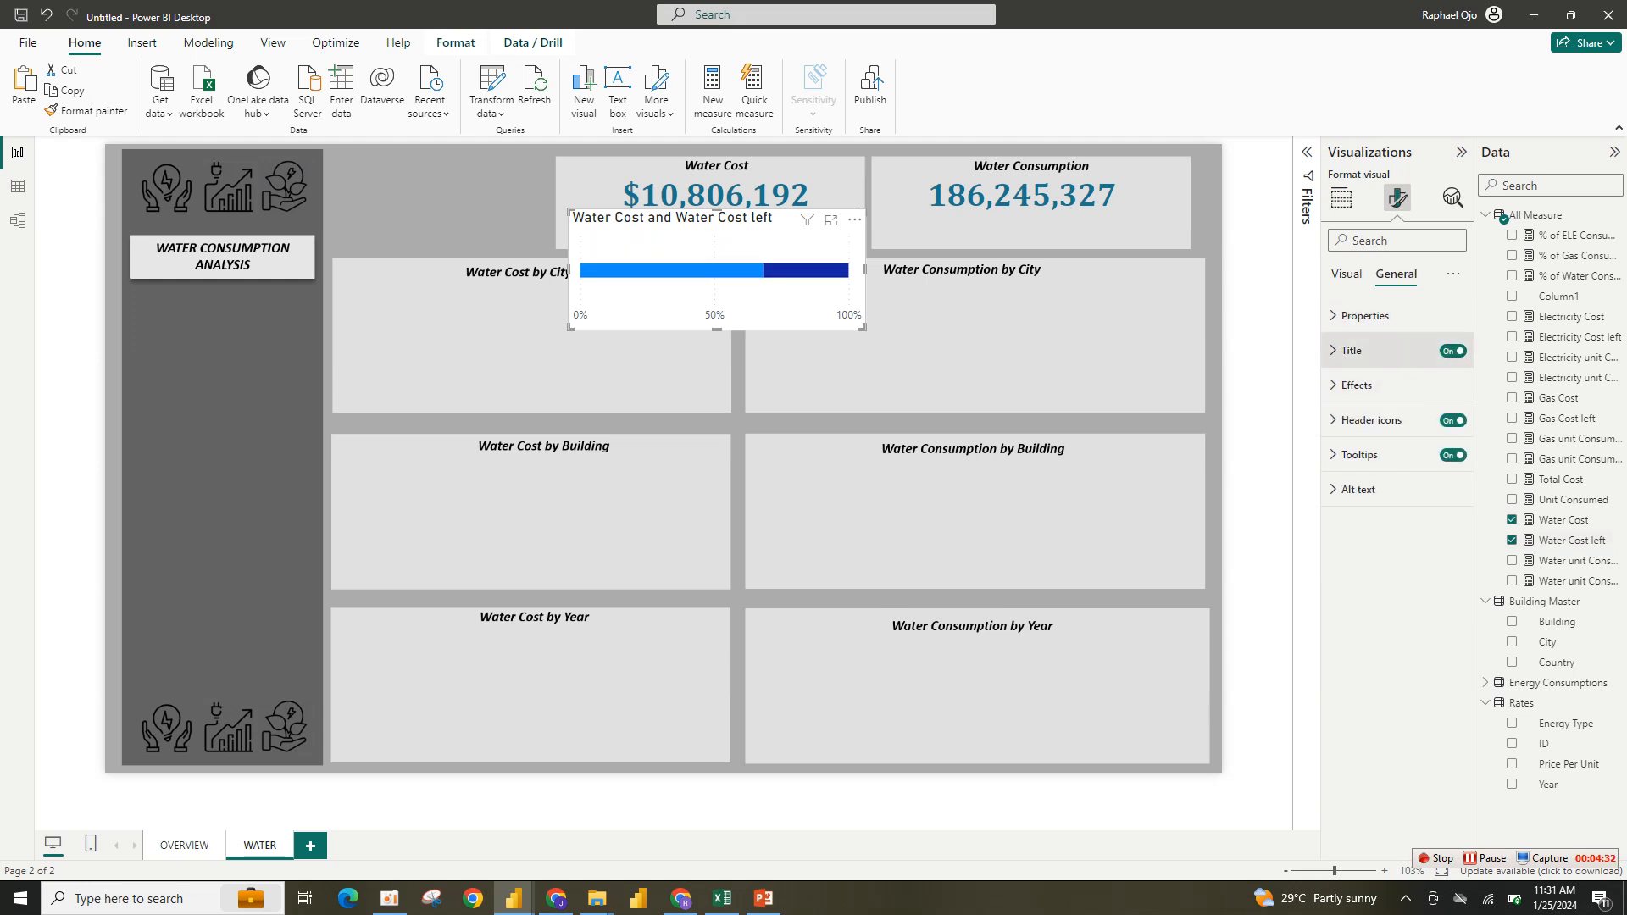
click(1452, 351)
click(1398, 385)
click(1445, 426)
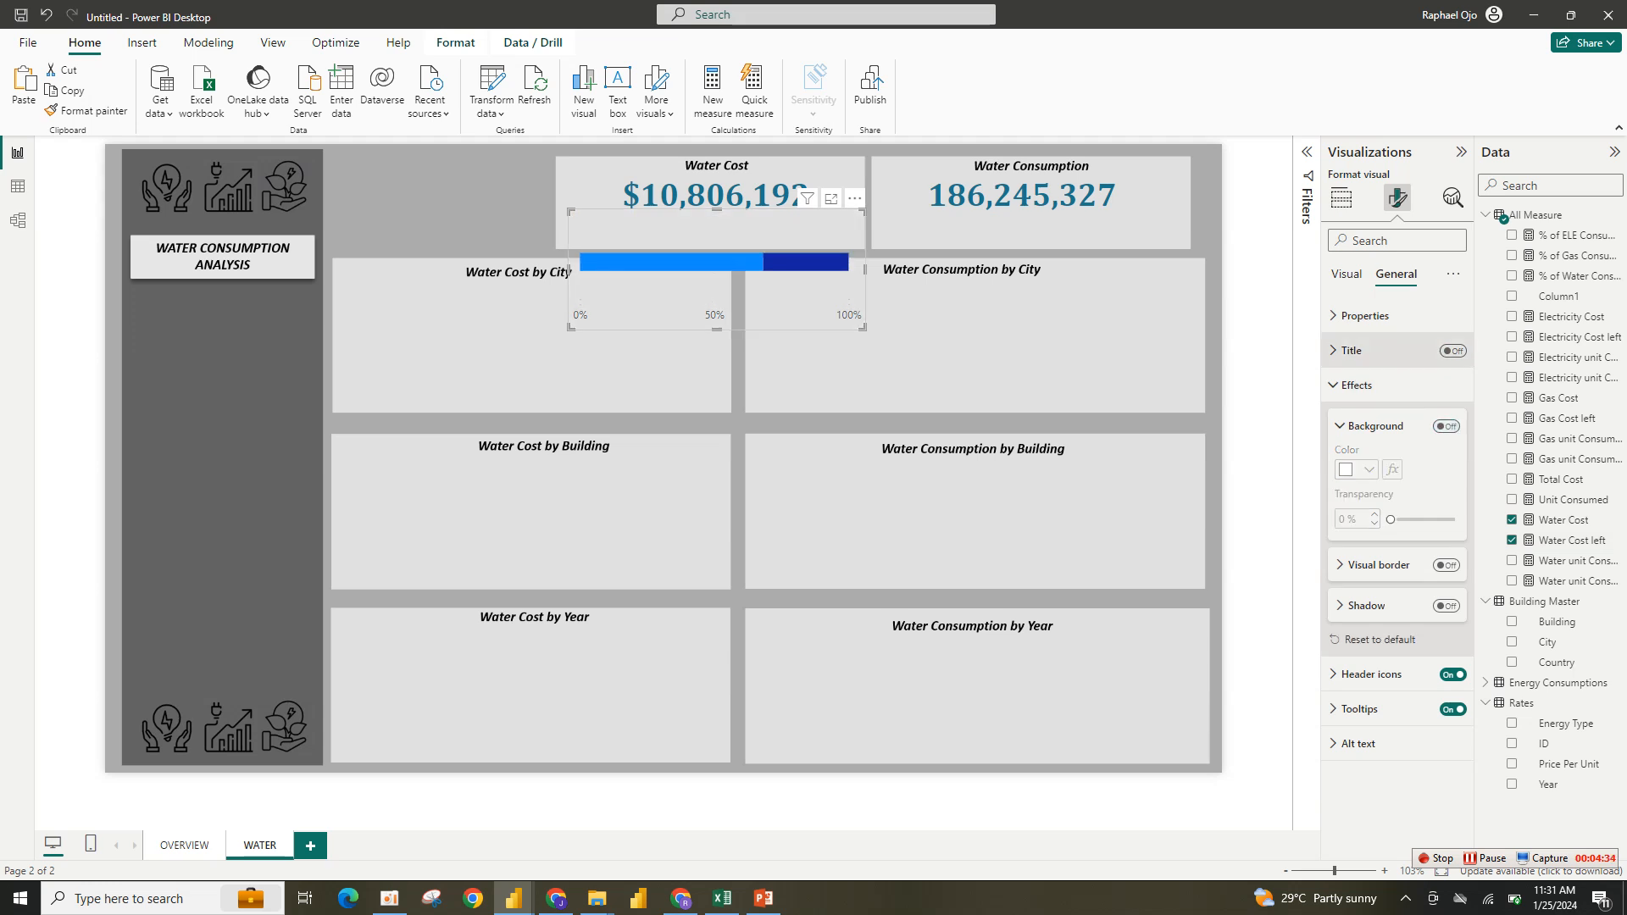
- Turn off the bar chart's X-axis values
click(1347, 274)
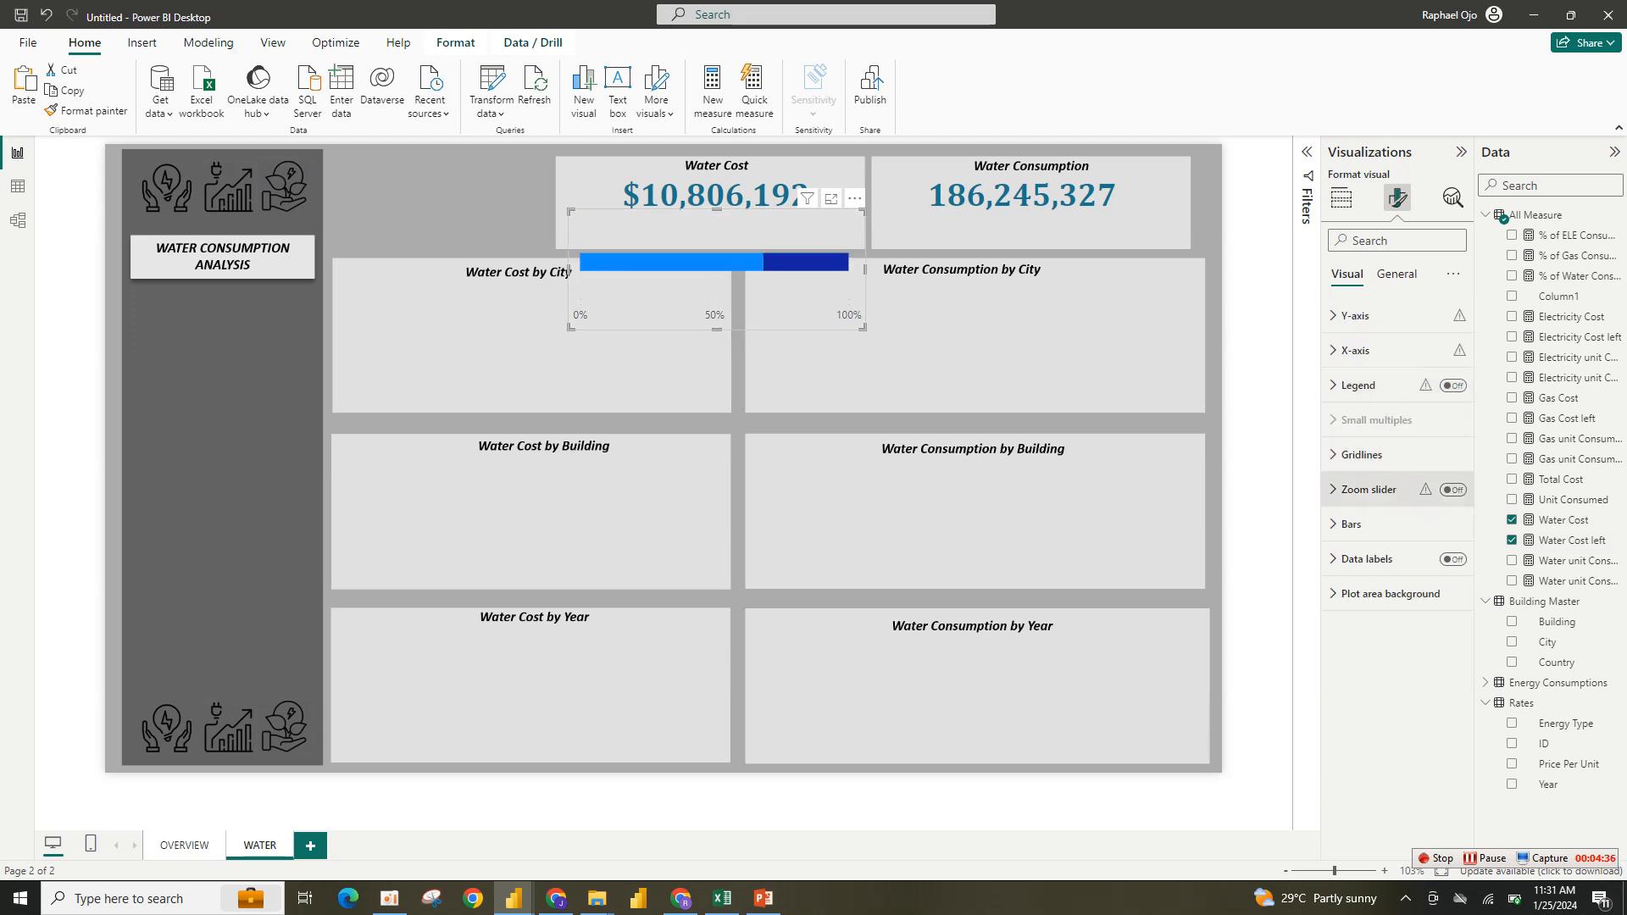
click(1355, 350)
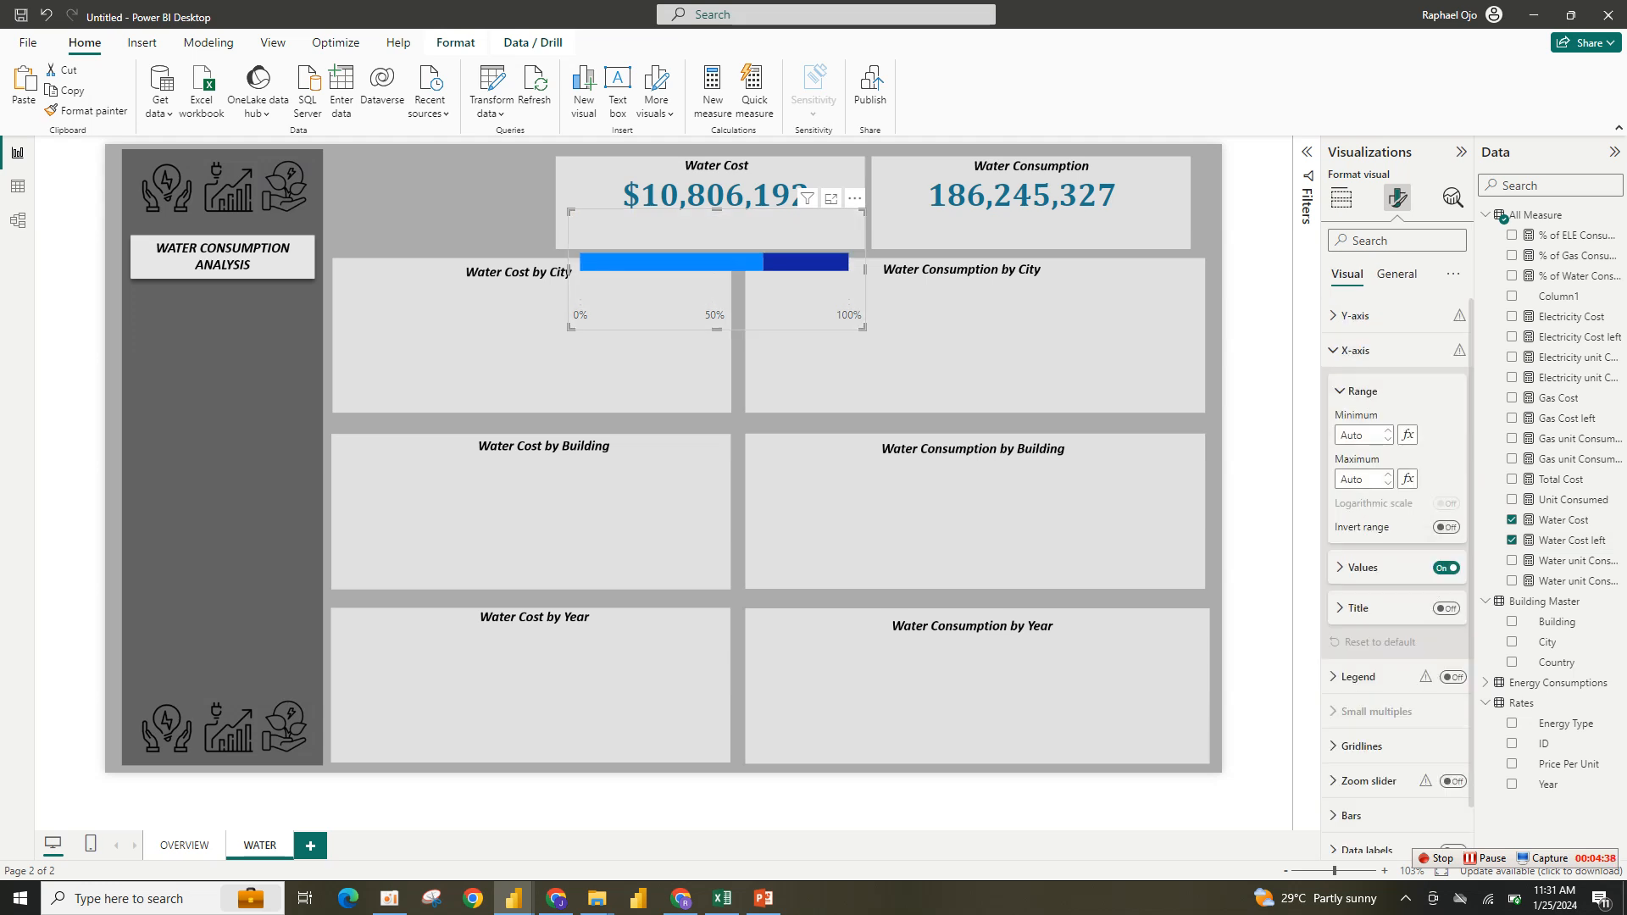
click(1446, 568)
click(1340, 392)
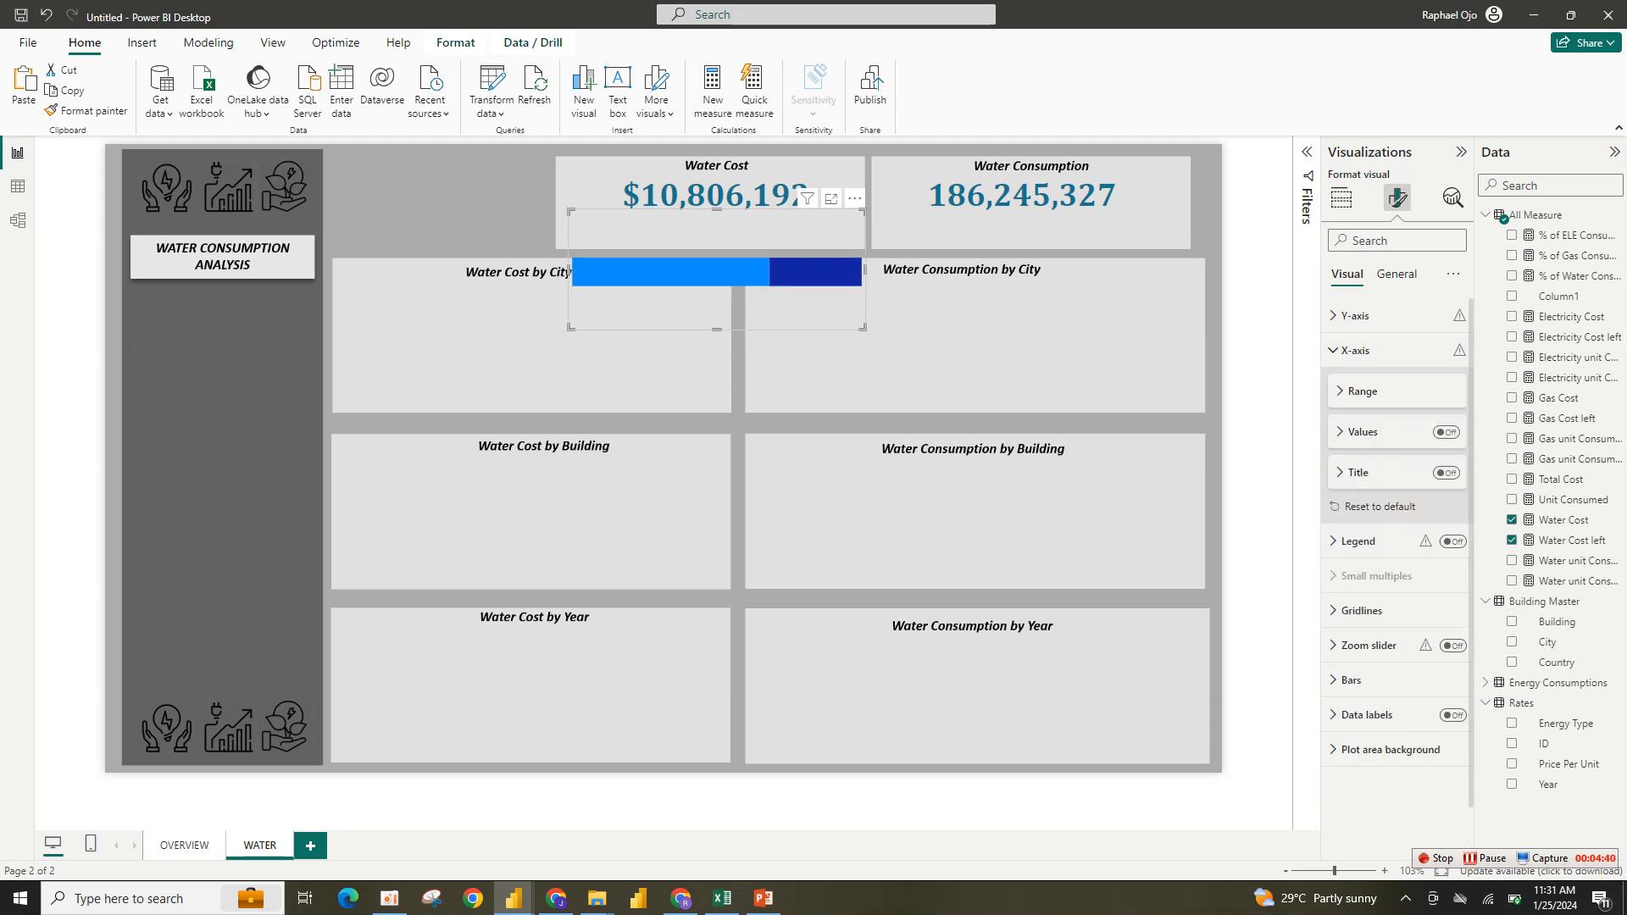
- Move the bar chart up into the Water Cost card beneath the cost value
drag(678, 229, 678, 186)
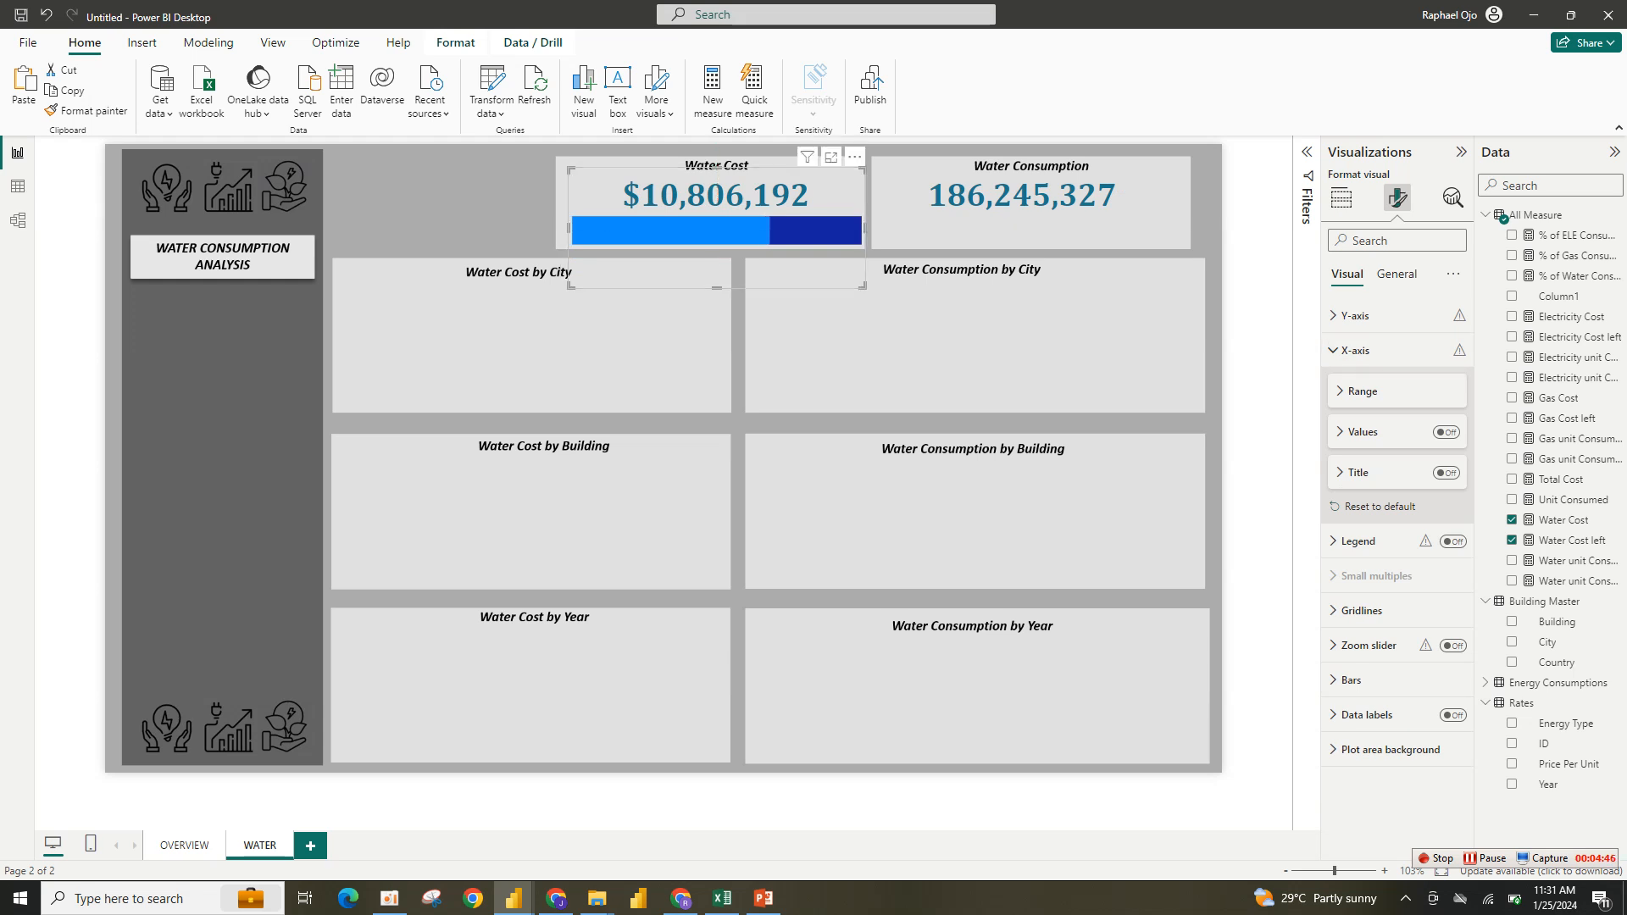
click(1361, 391)
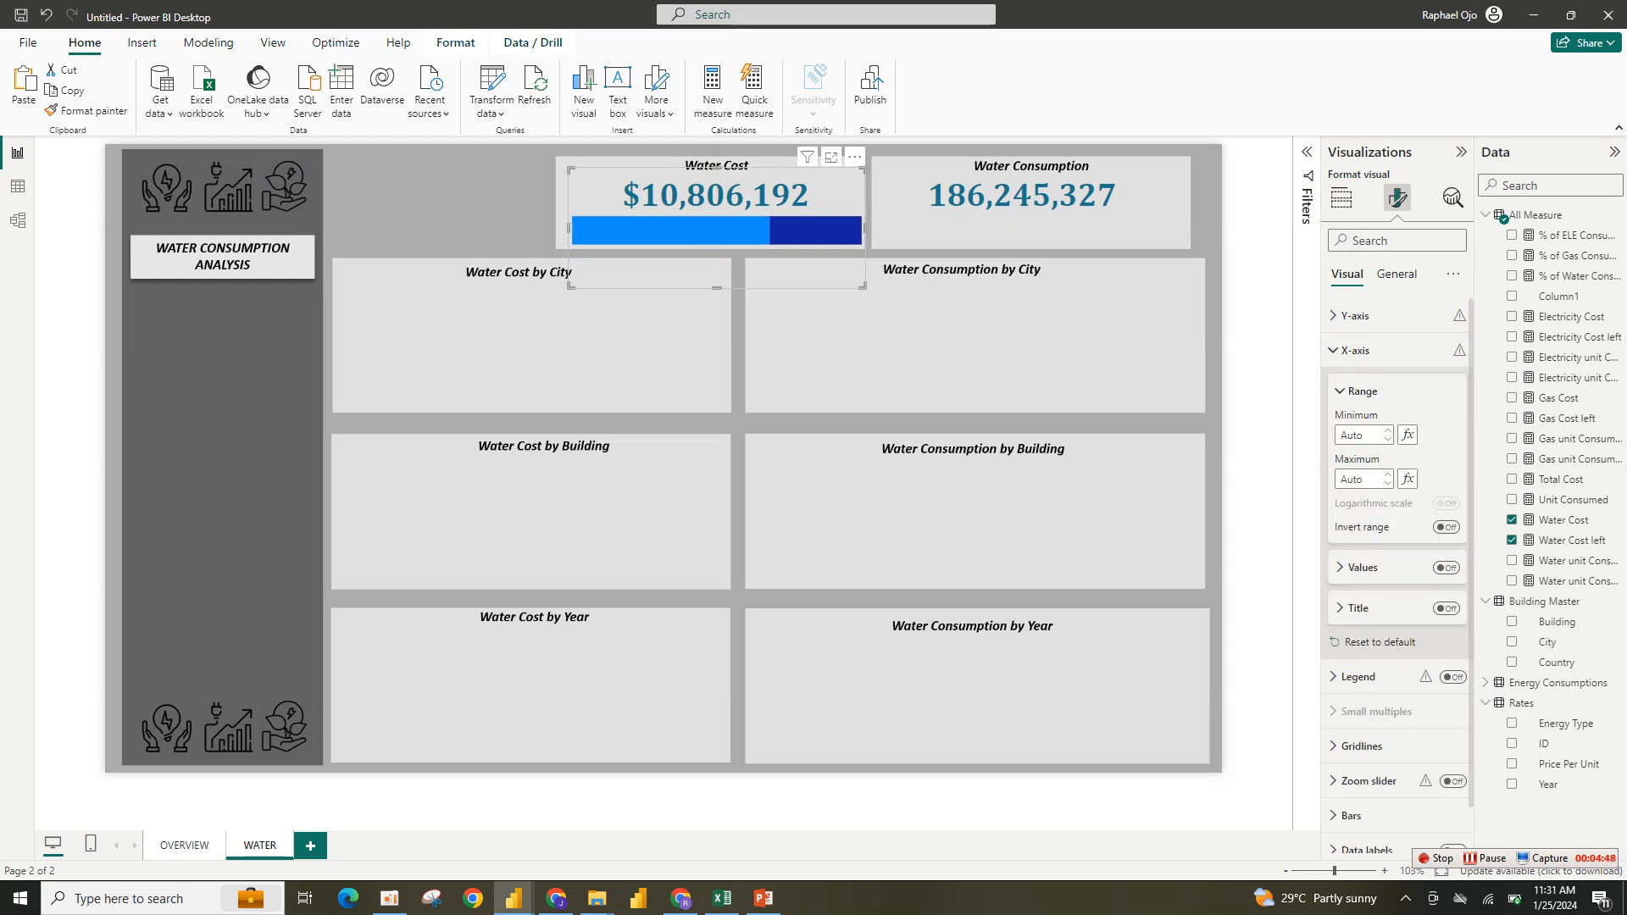
click(1362, 391)
click(1355, 350)
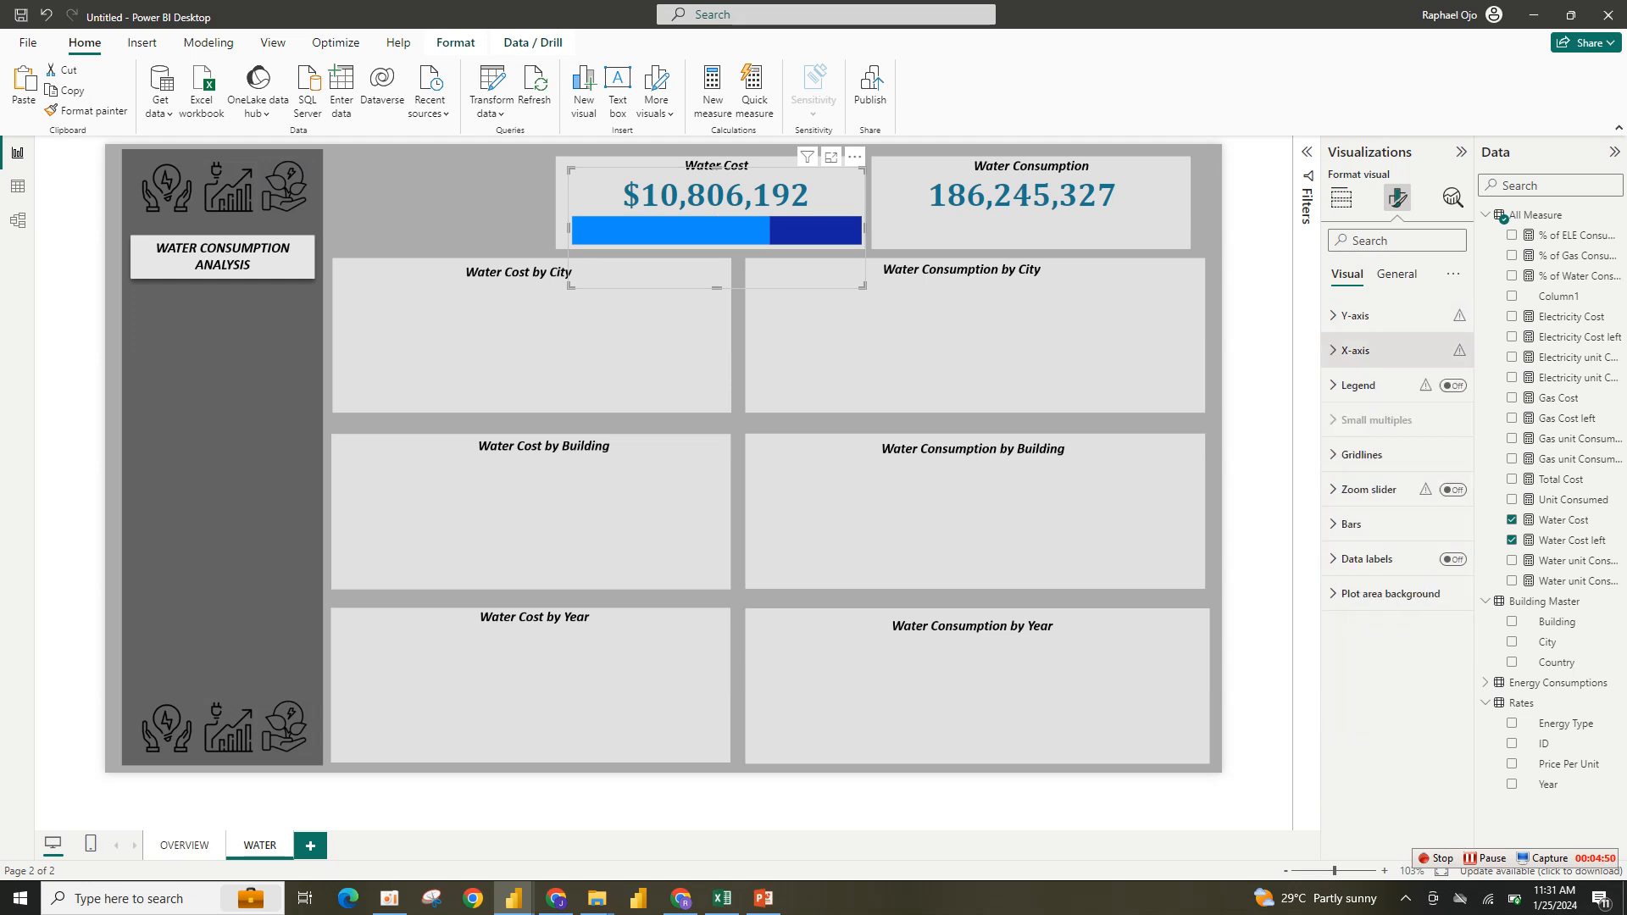
- Colour the Water Cost left bar light grey and the Water Cost bar teal using recent colours
click(1350, 523)
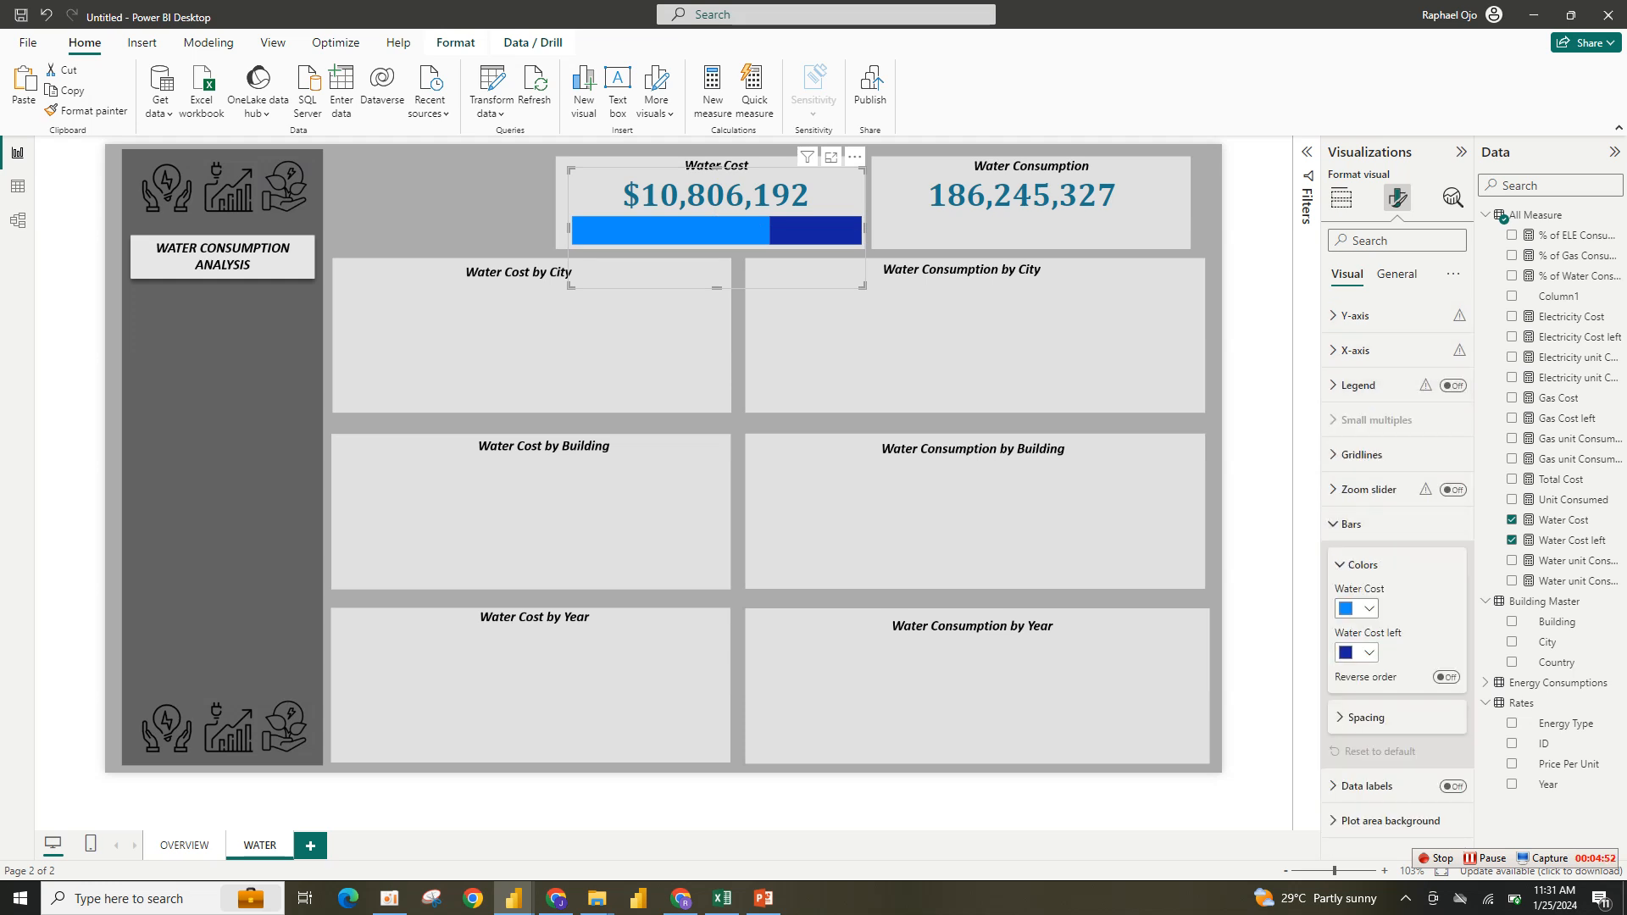
click(1356, 653)
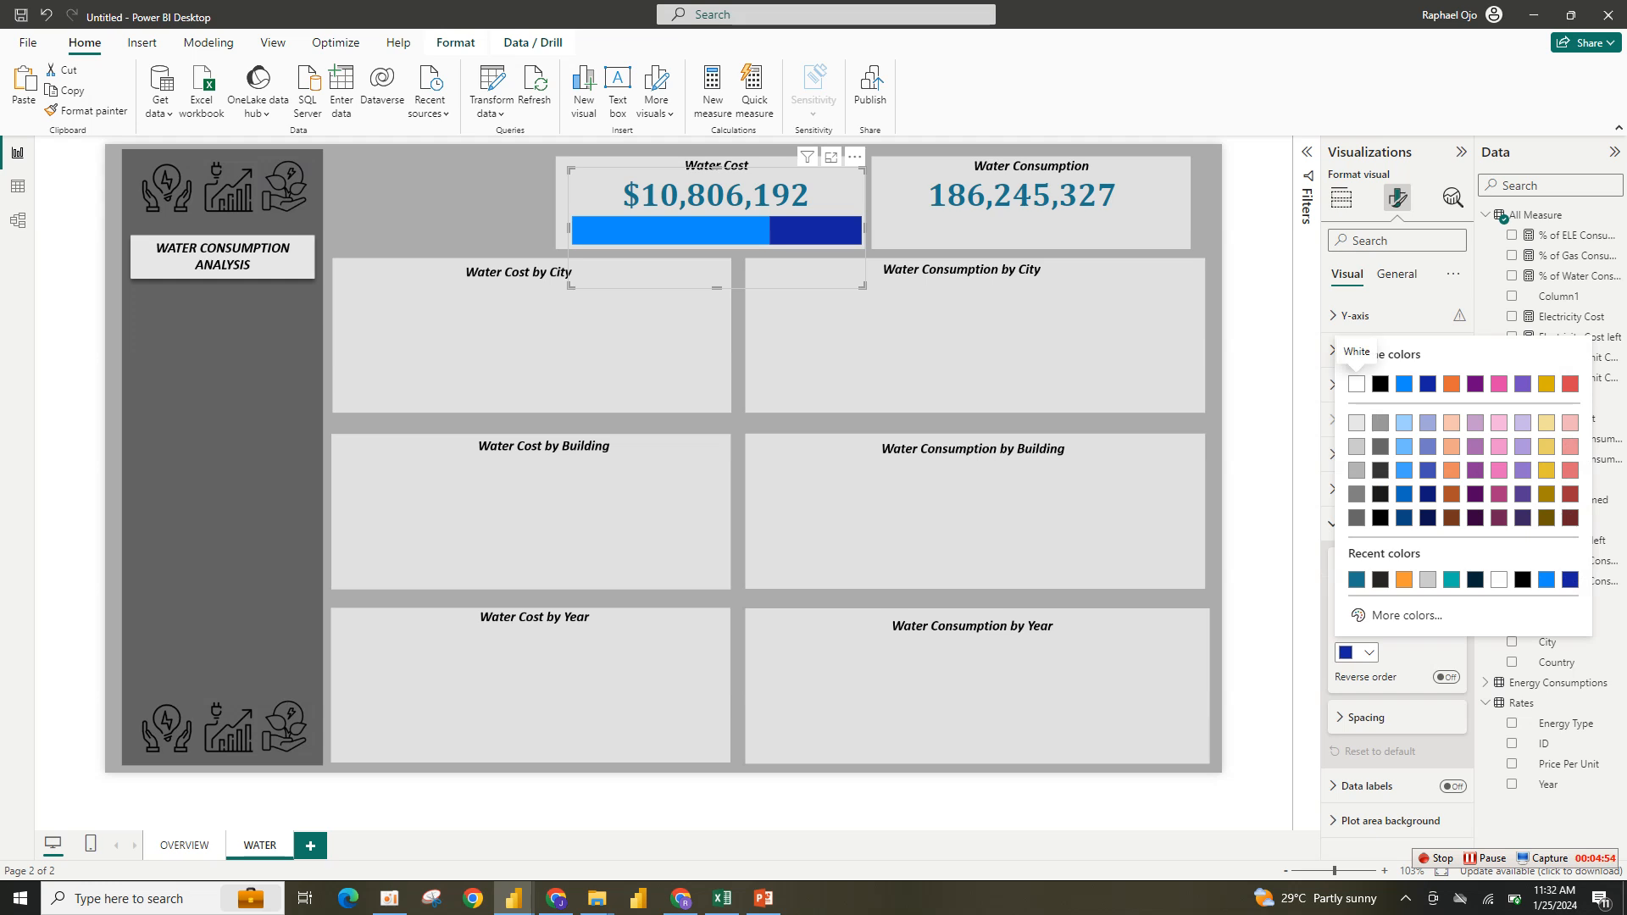
click(1427, 579)
click(1356, 608)
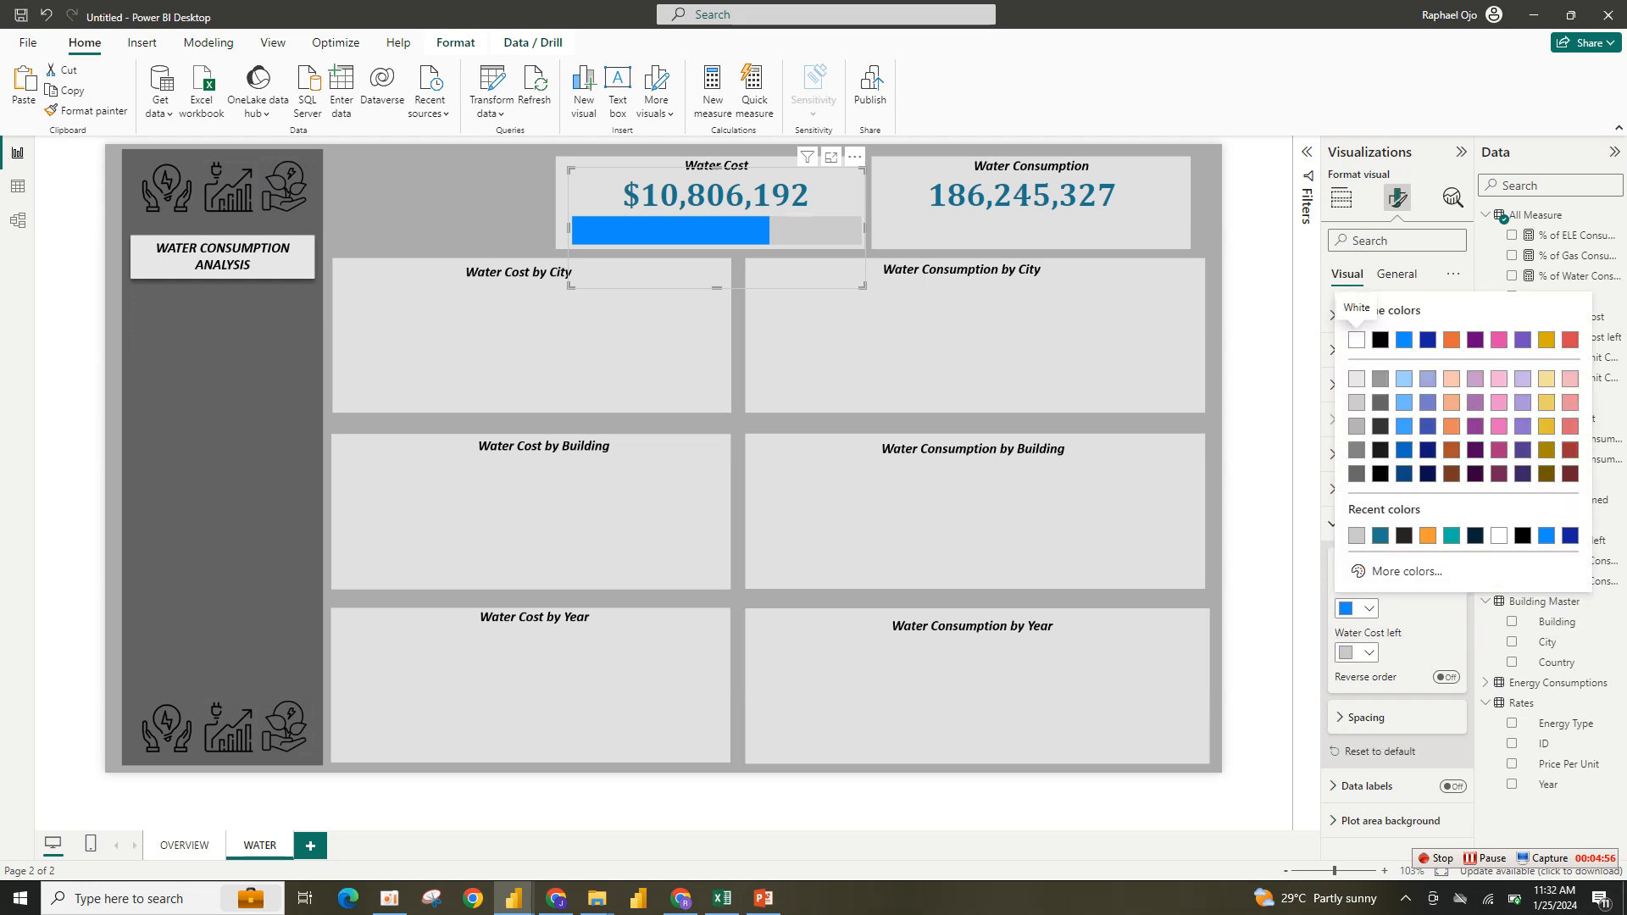
click(1380, 536)
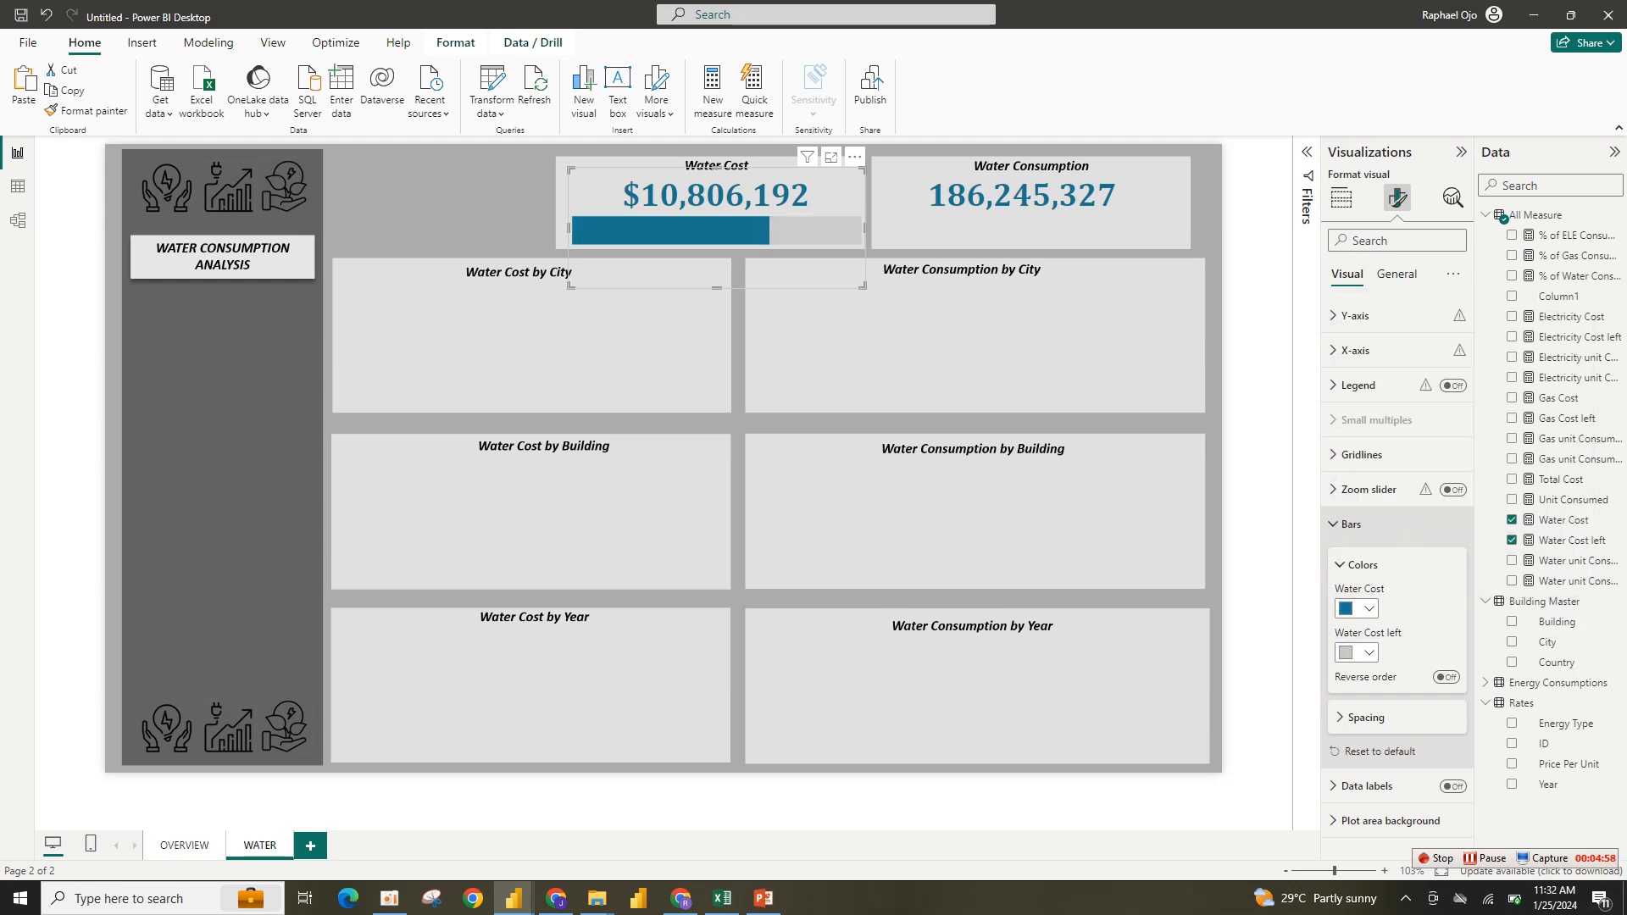
- Turn on data labels for the bar chart
click(1362, 564)
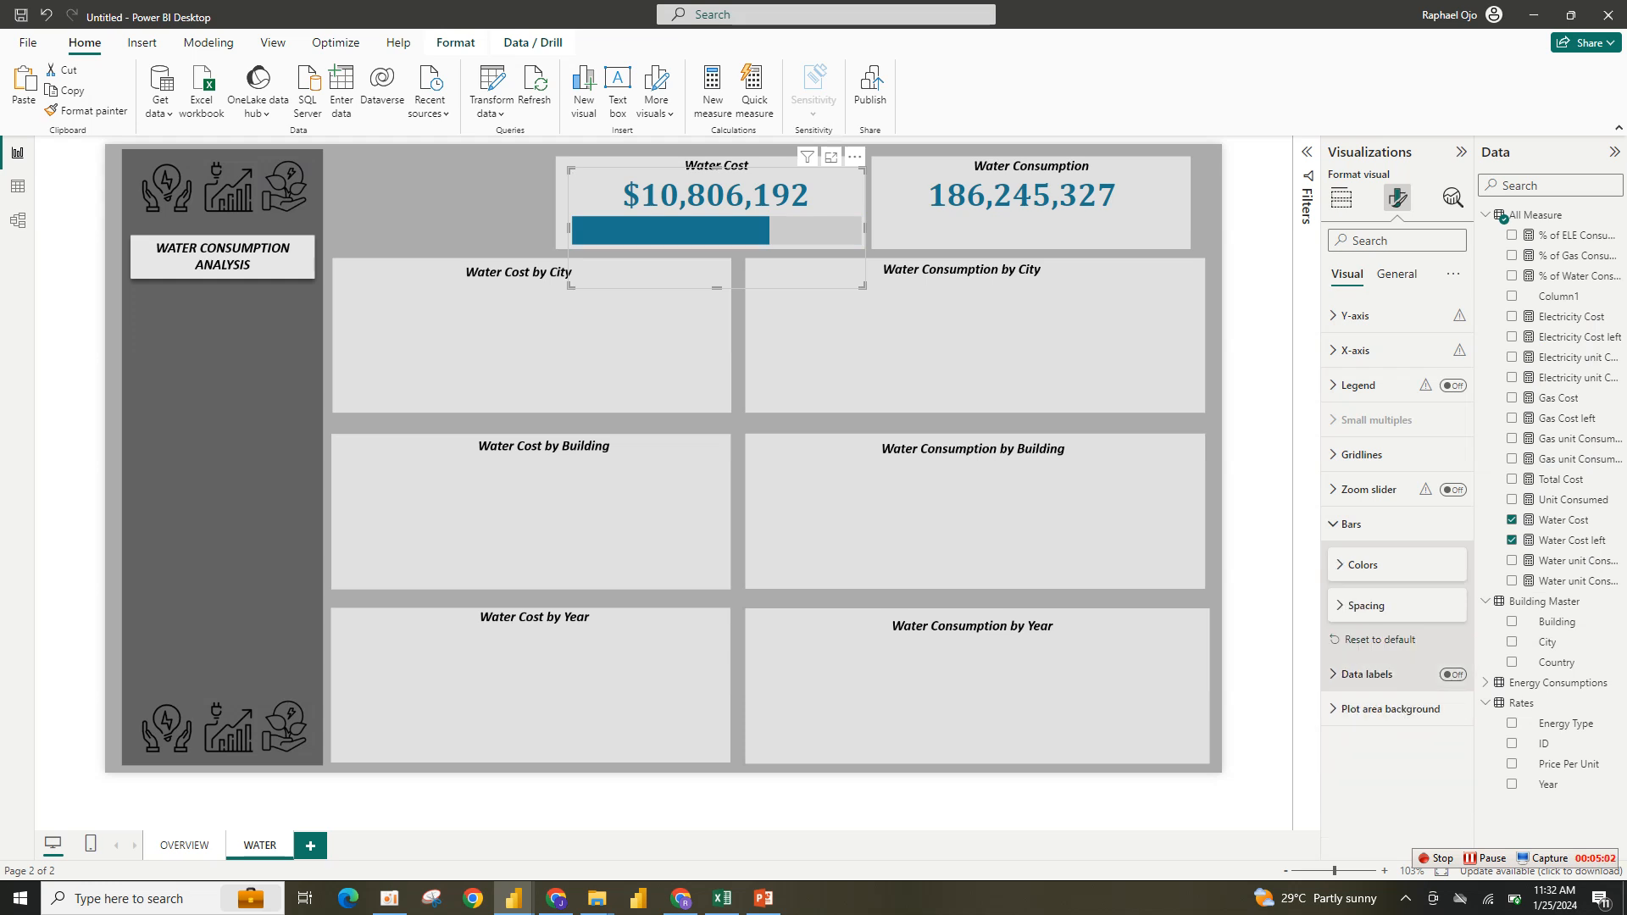
click(1452, 673)
click(1366, 675)
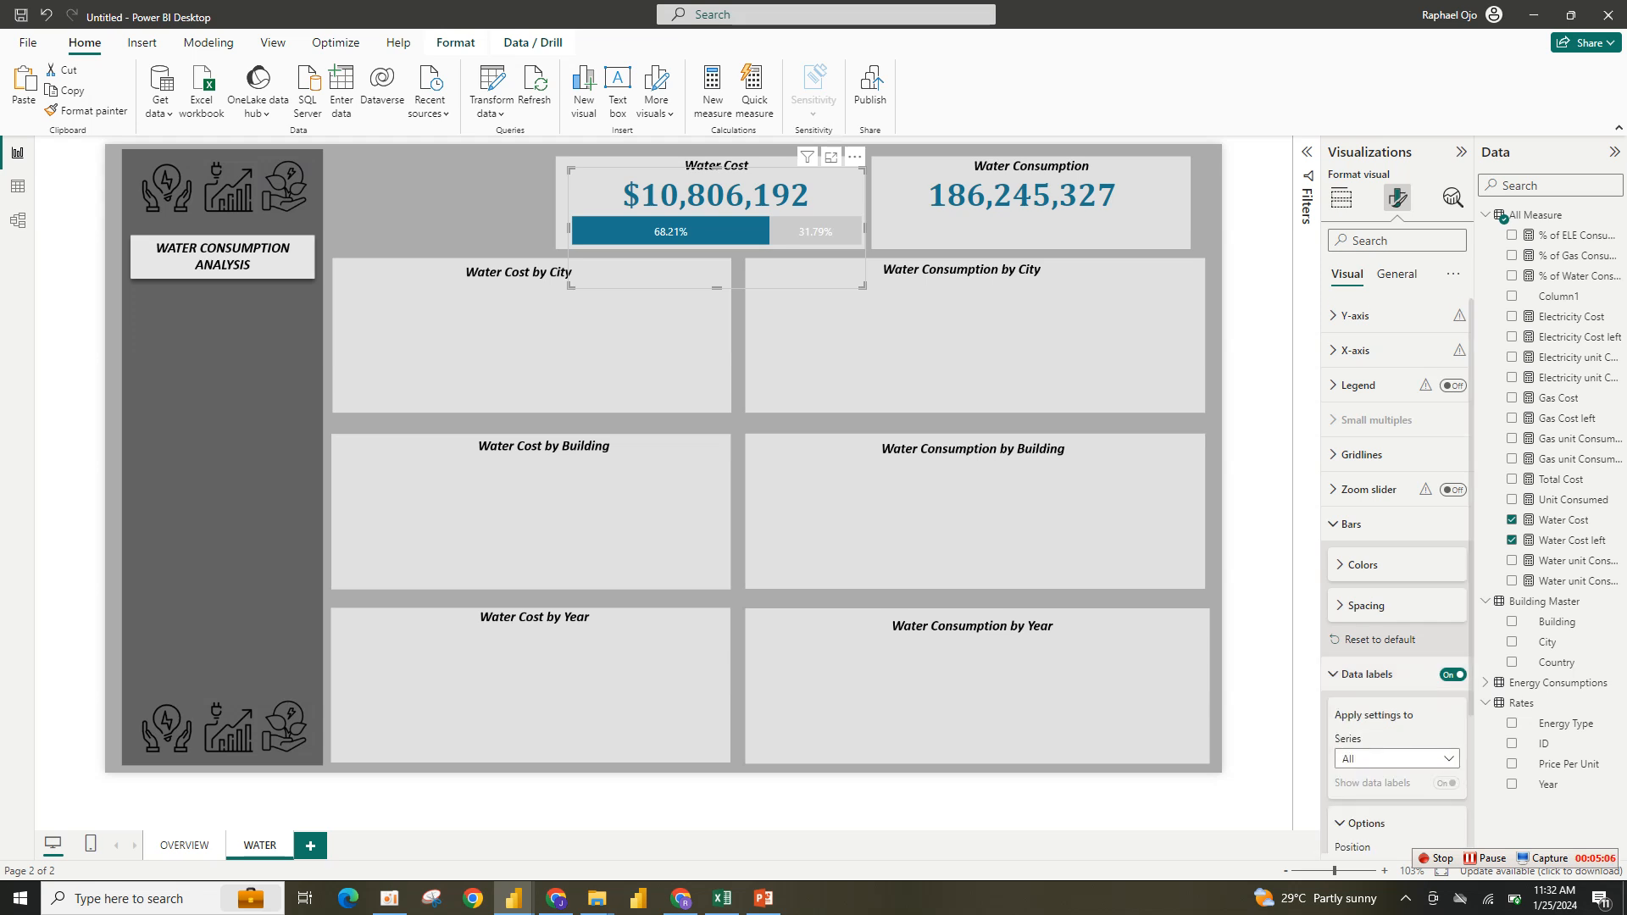
- Hide the data labels for the Water Cost left series
scroll(1396, 593, down, 3)
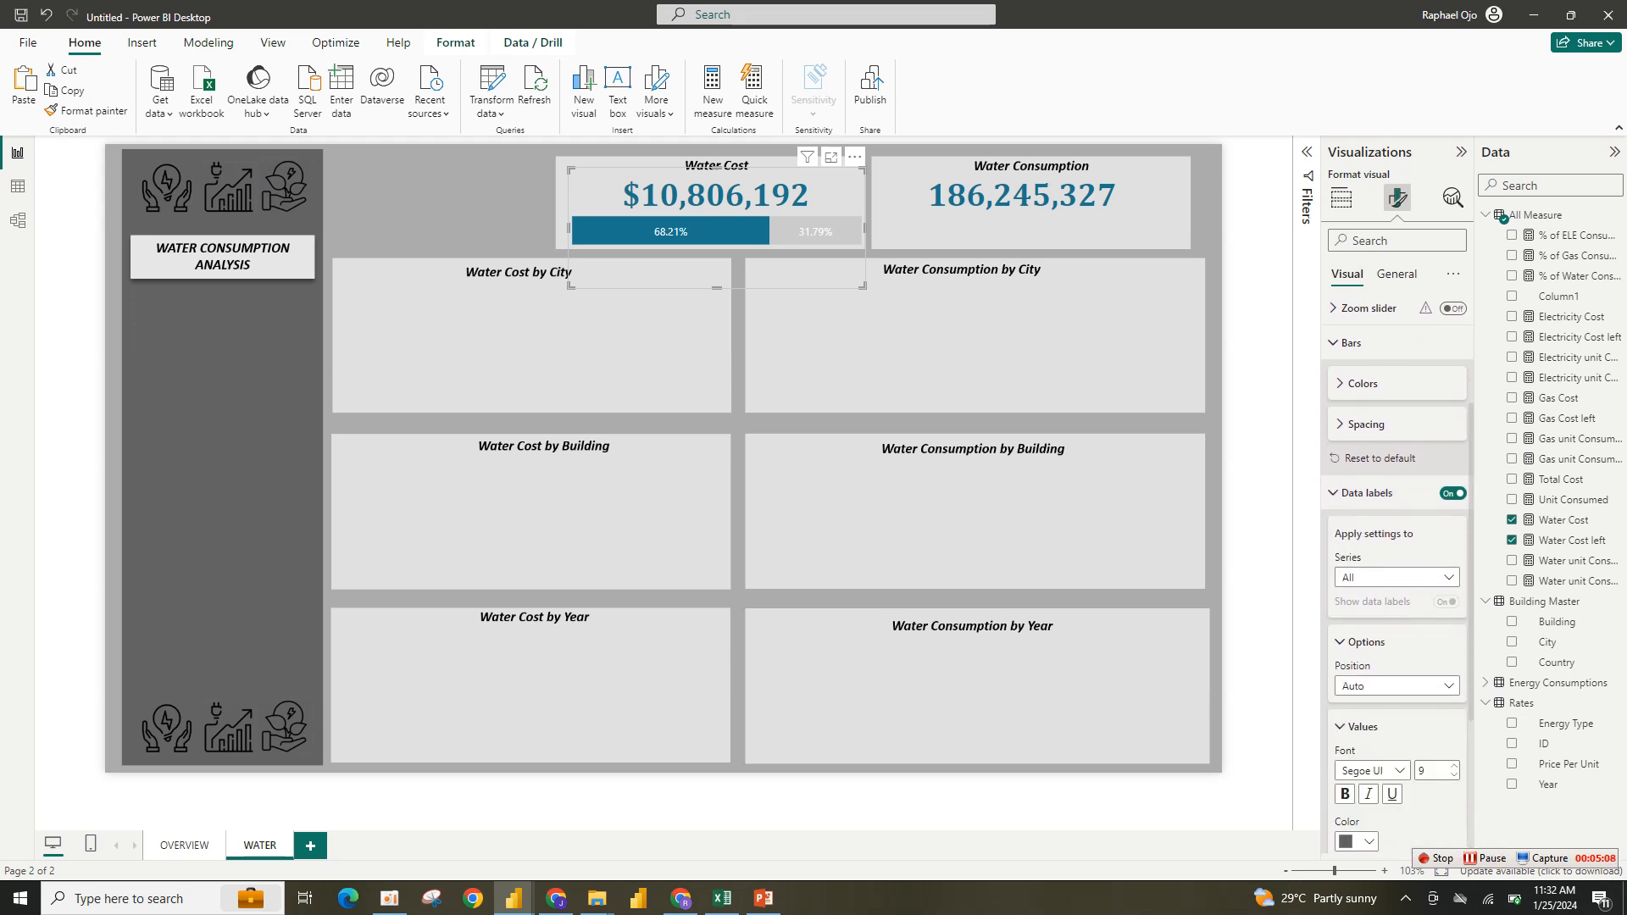
click(1397, 577)
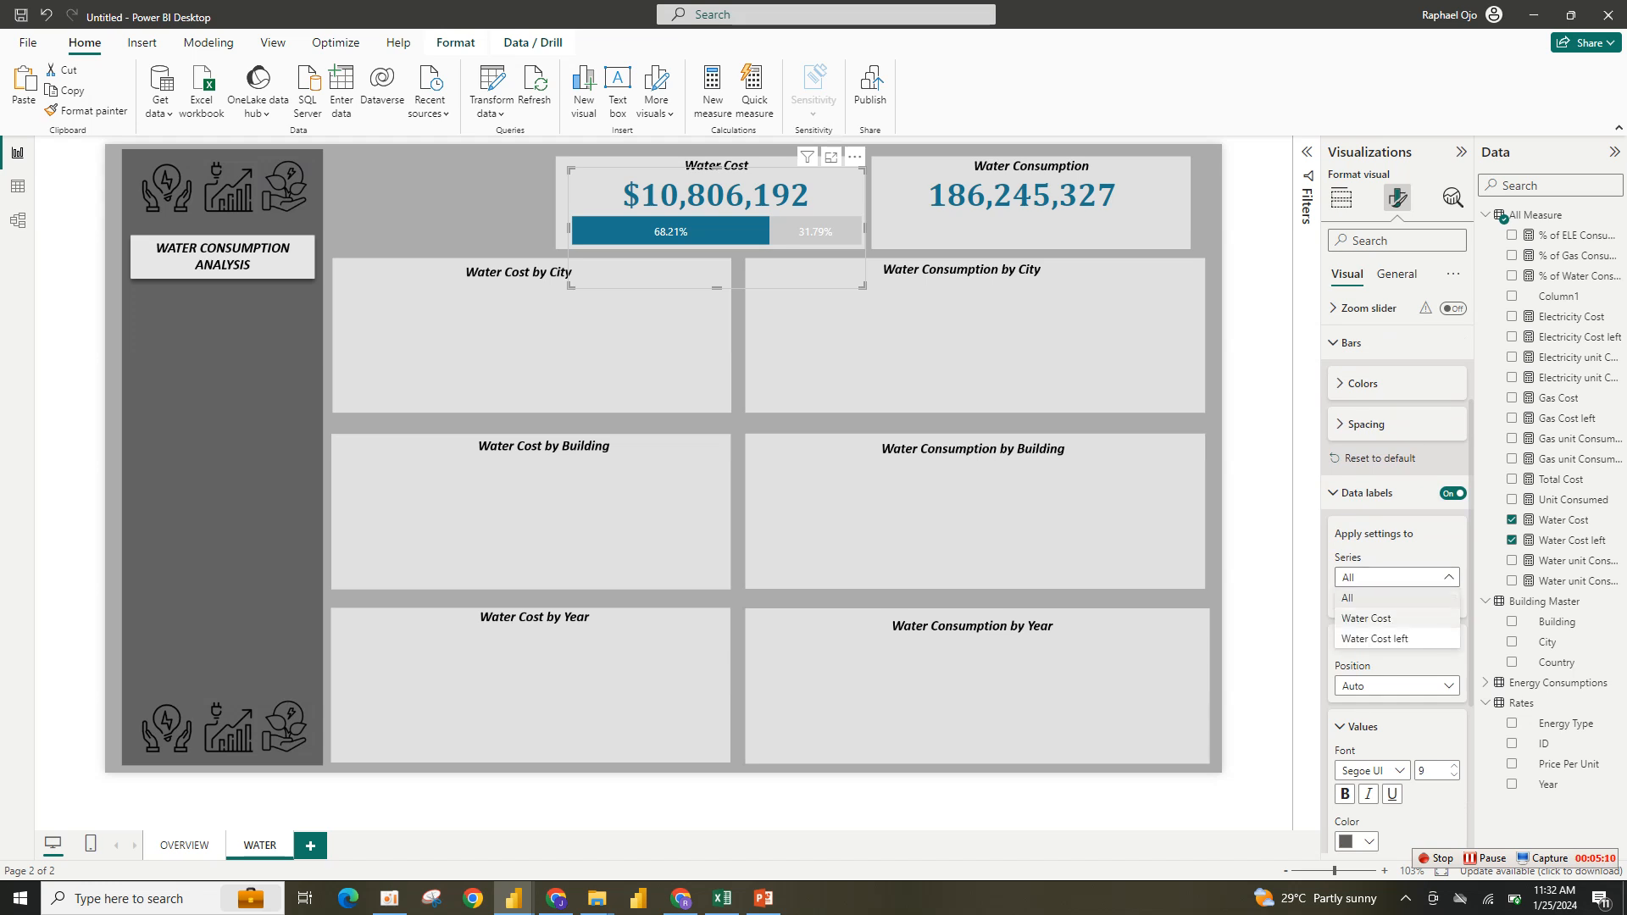
click(1374, 639)
click(1447, 601)
click(1396, 577)
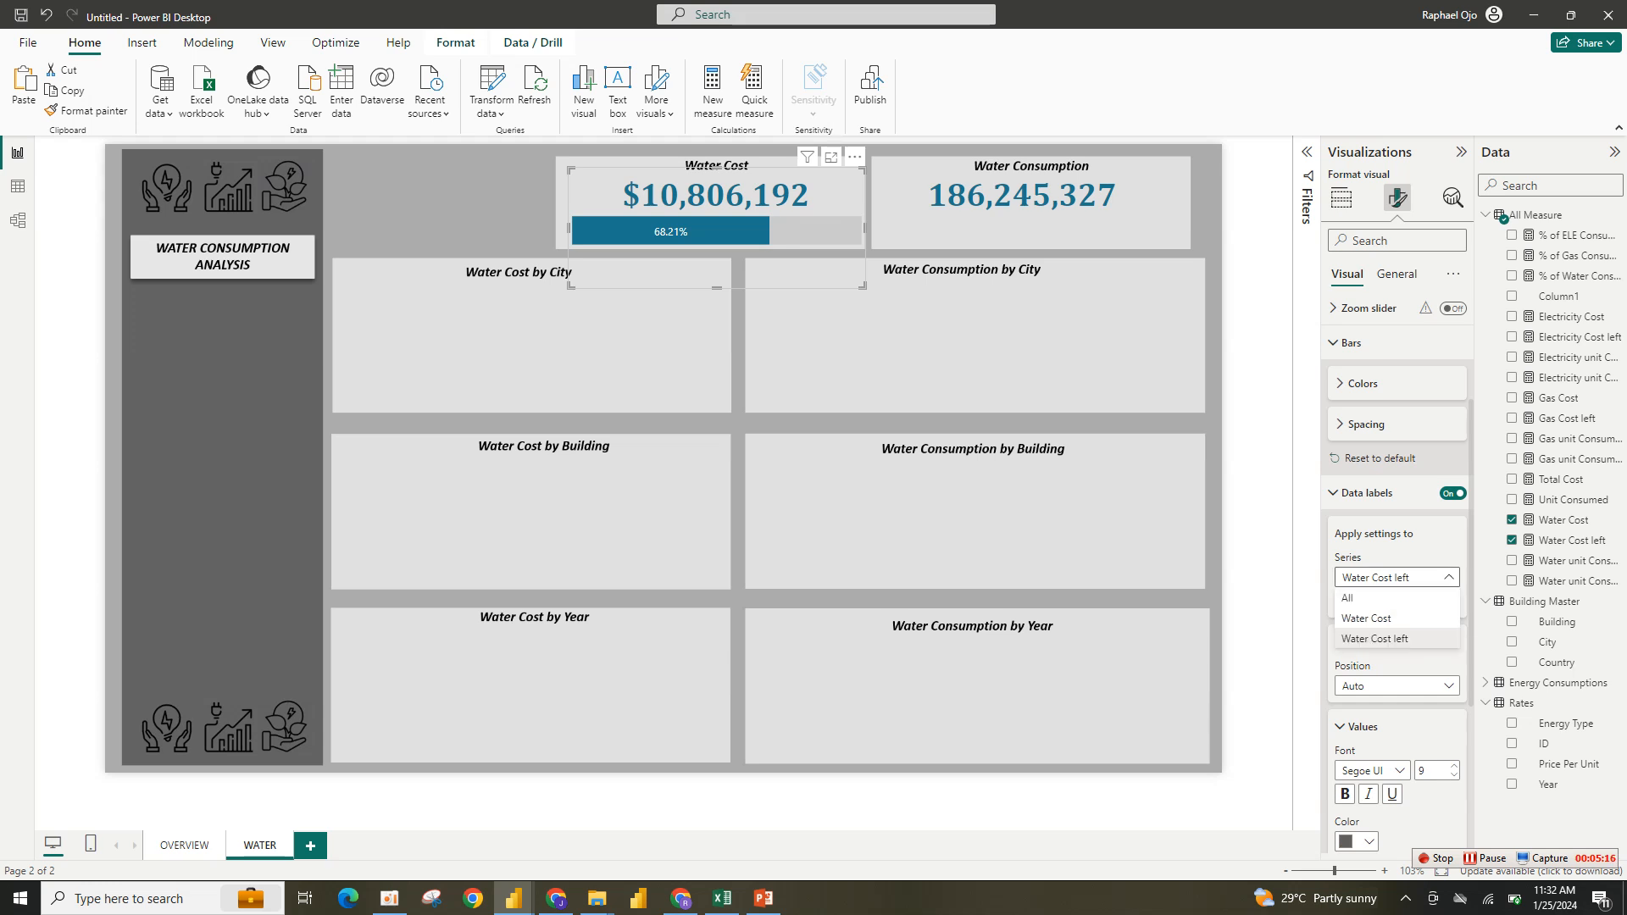
- Apply the data label settings to all series, setting value decimal places to 0 and making the labels bold
click(1389, 598)
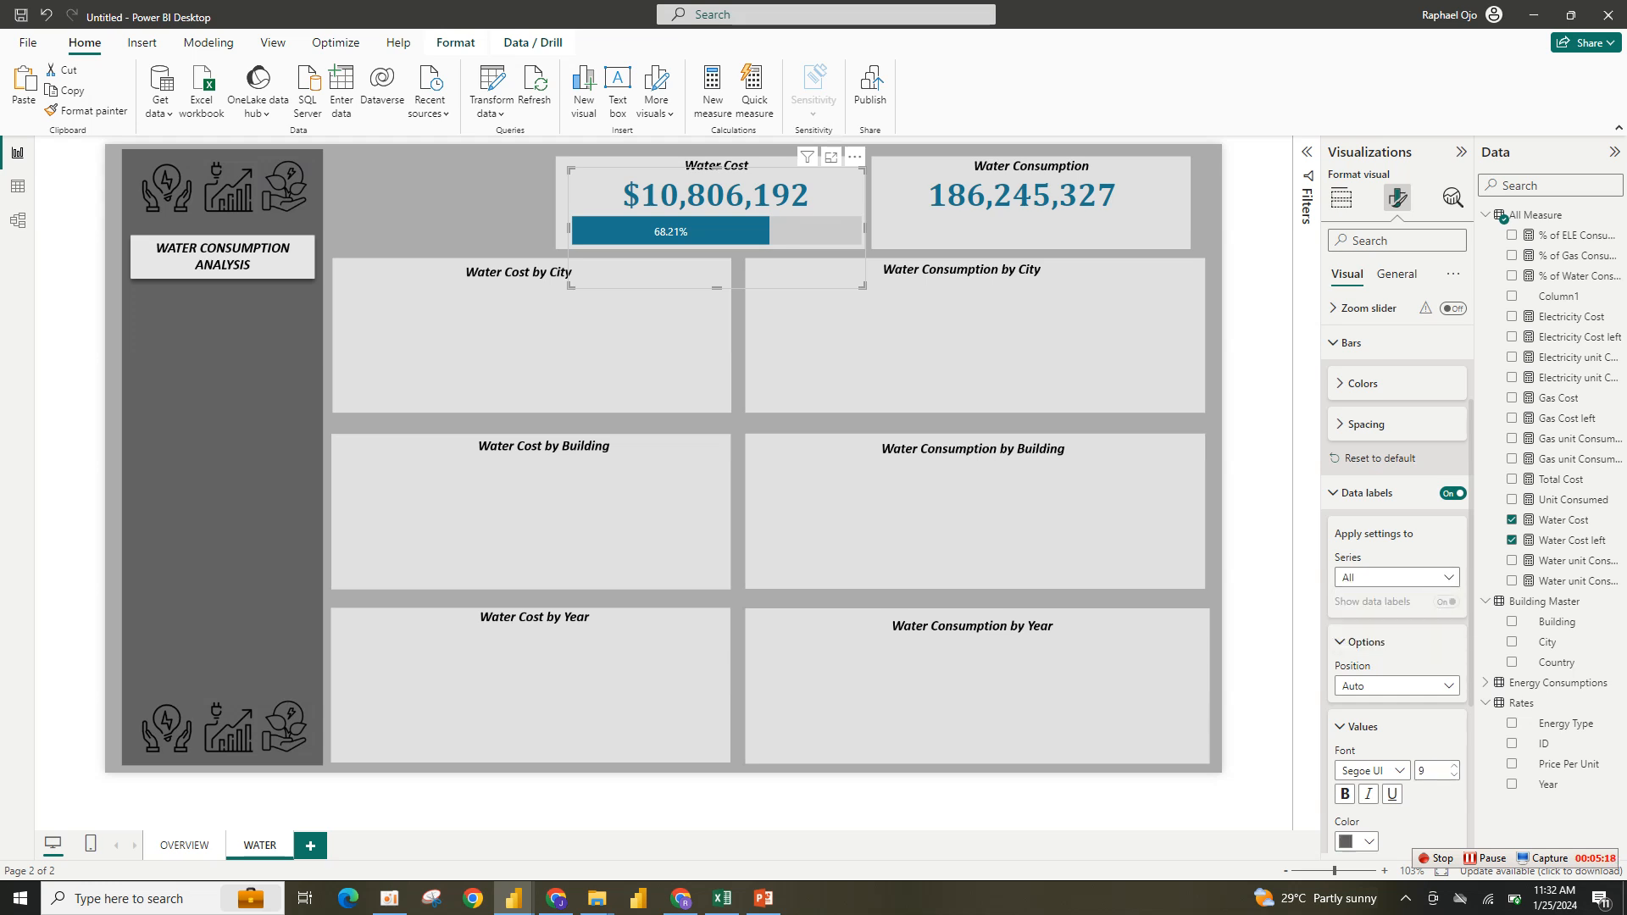
scroll(1396, 576, down, 3)
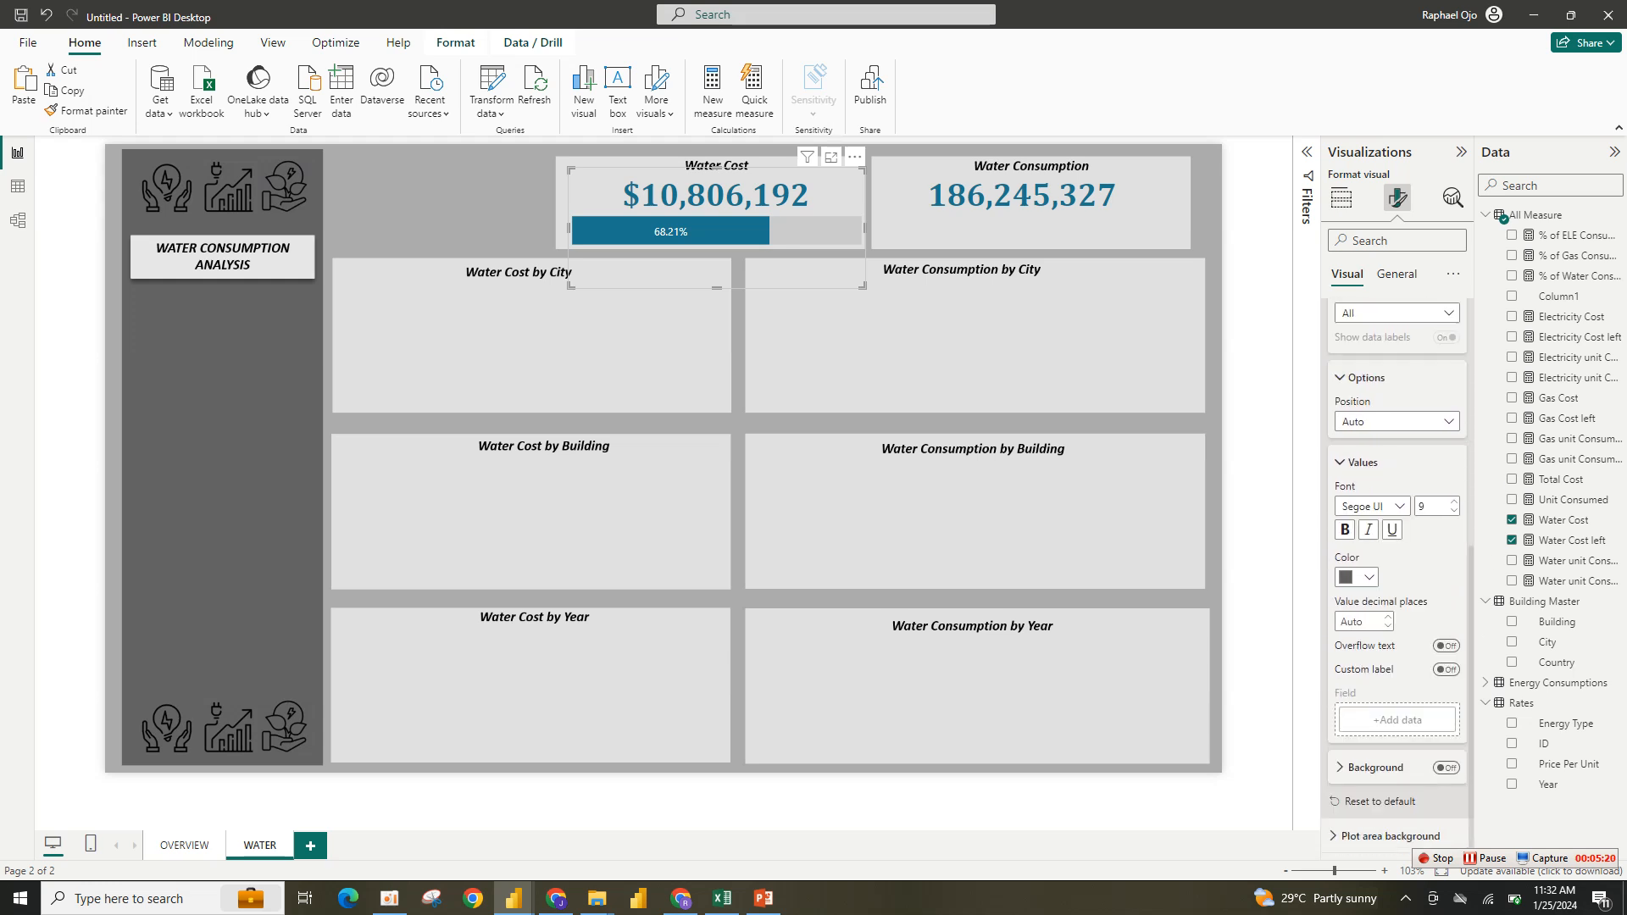
click(1388, 626)
click(1345, 529)
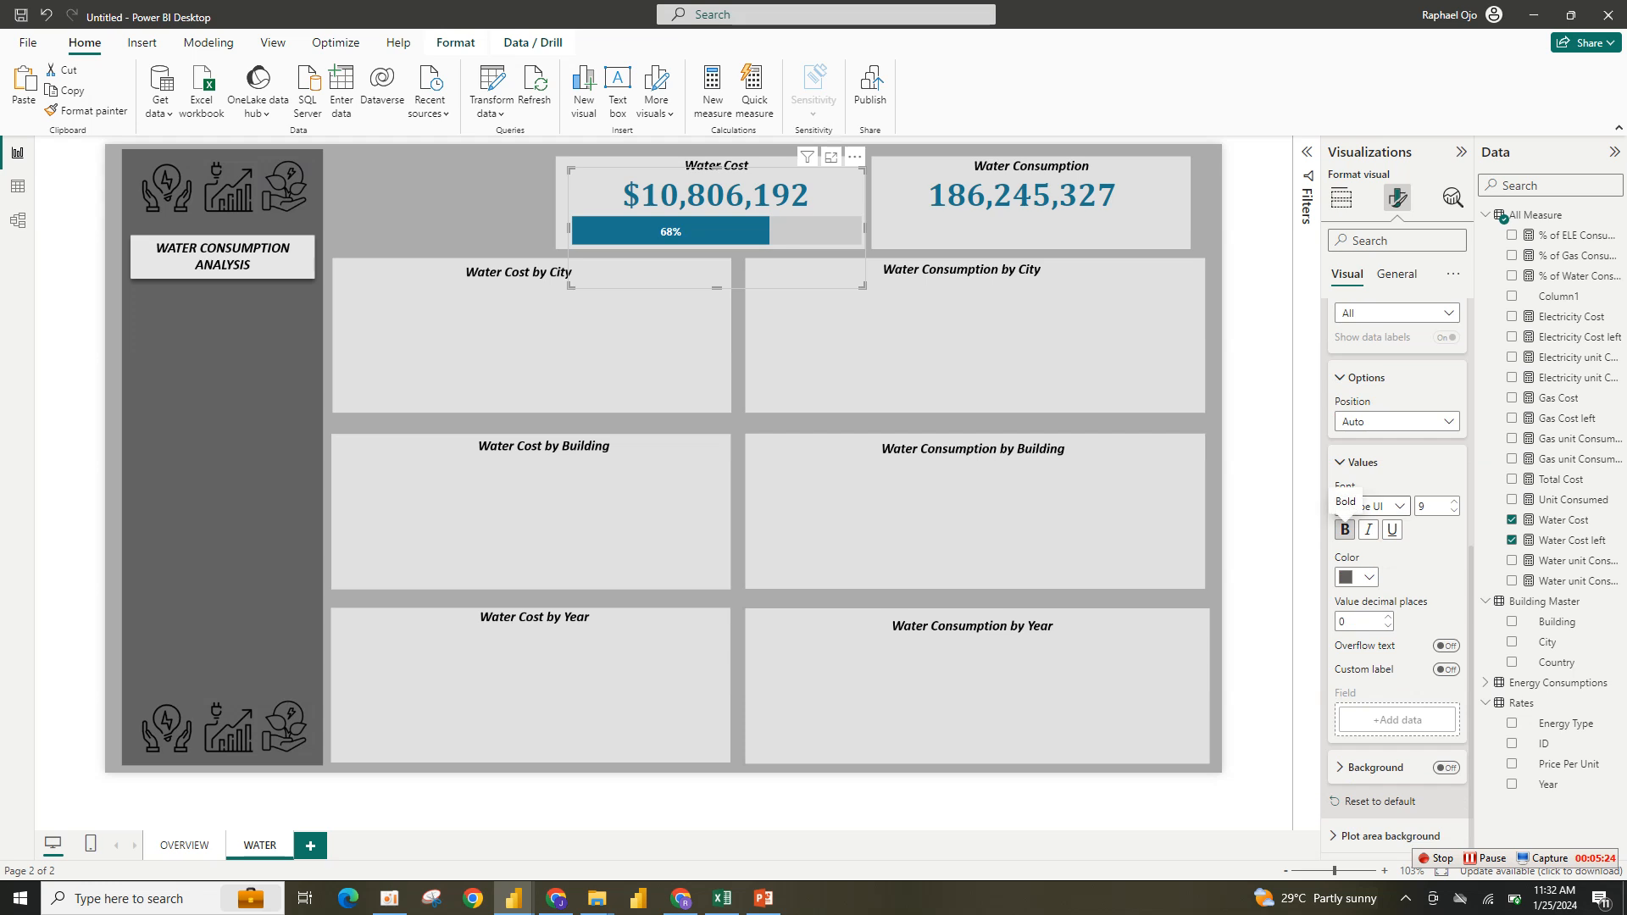
- Set the data label font to Cambria at size 15
click(1389, 506)
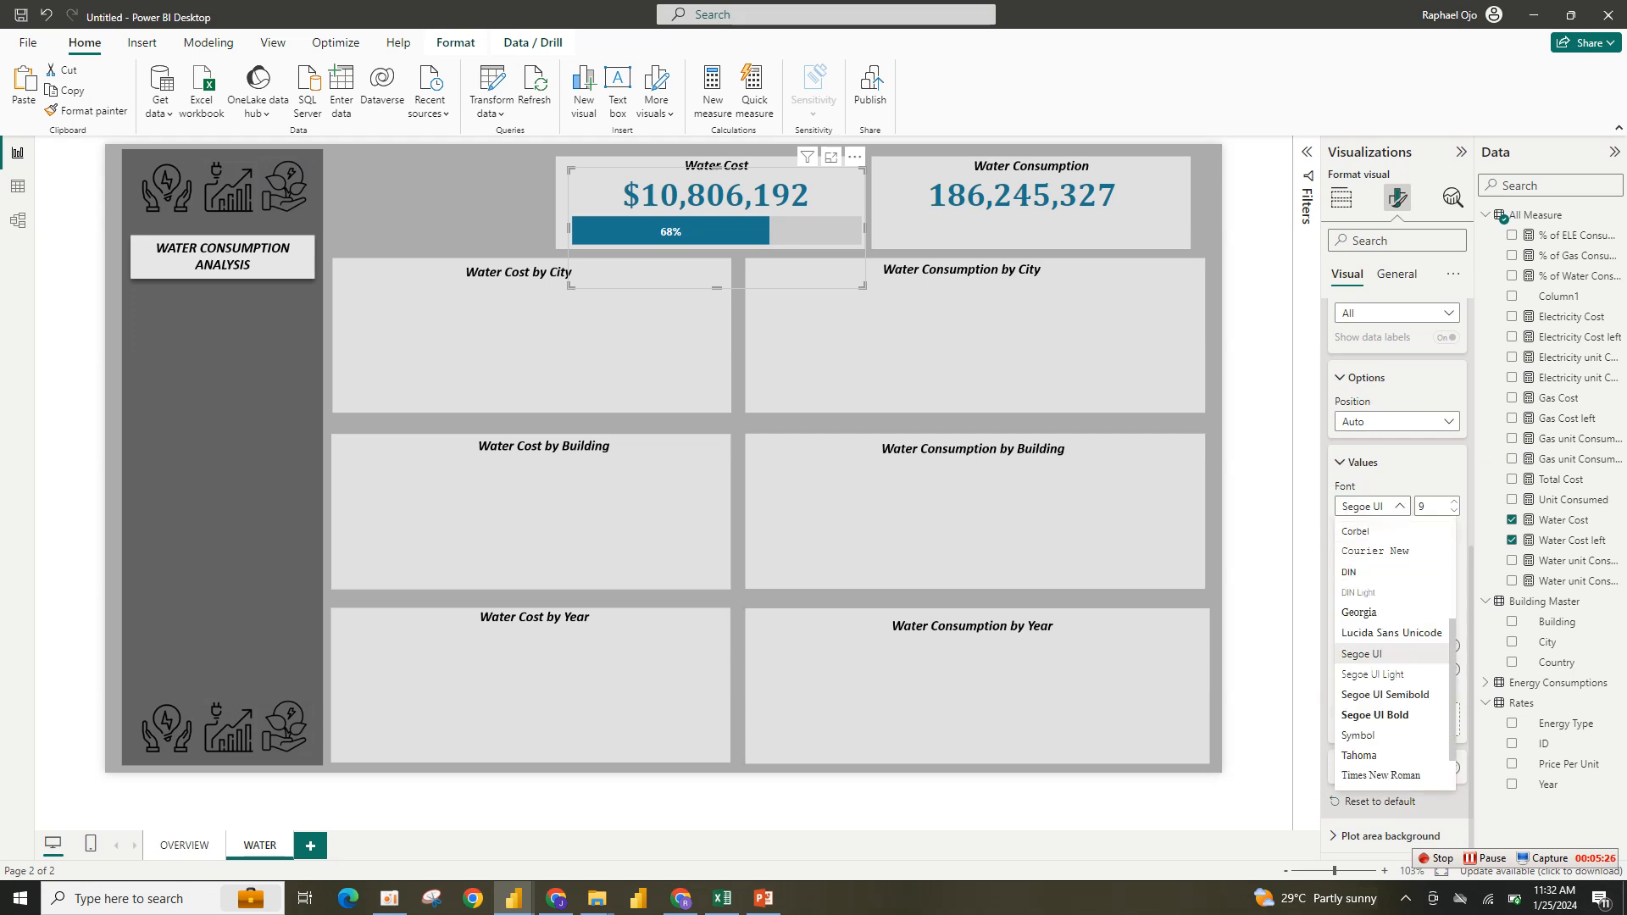
click(1360, 608)
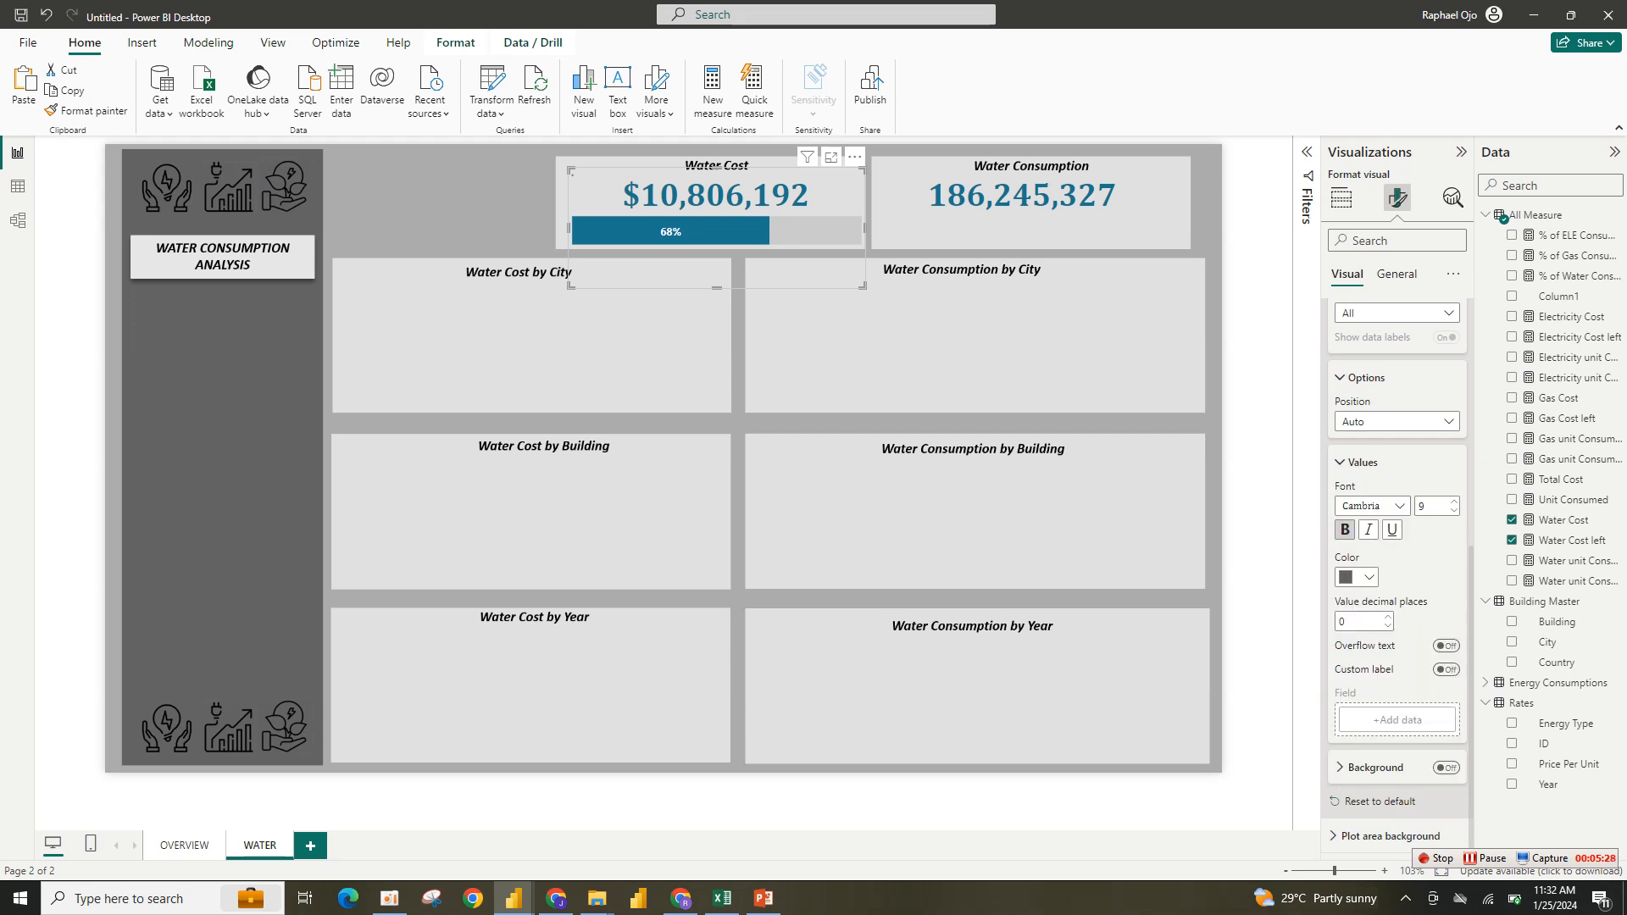
click(1454, 501)
- Set the data label position to Inside base
scroll(1396, 508, up, 2)
click(1396, 592)
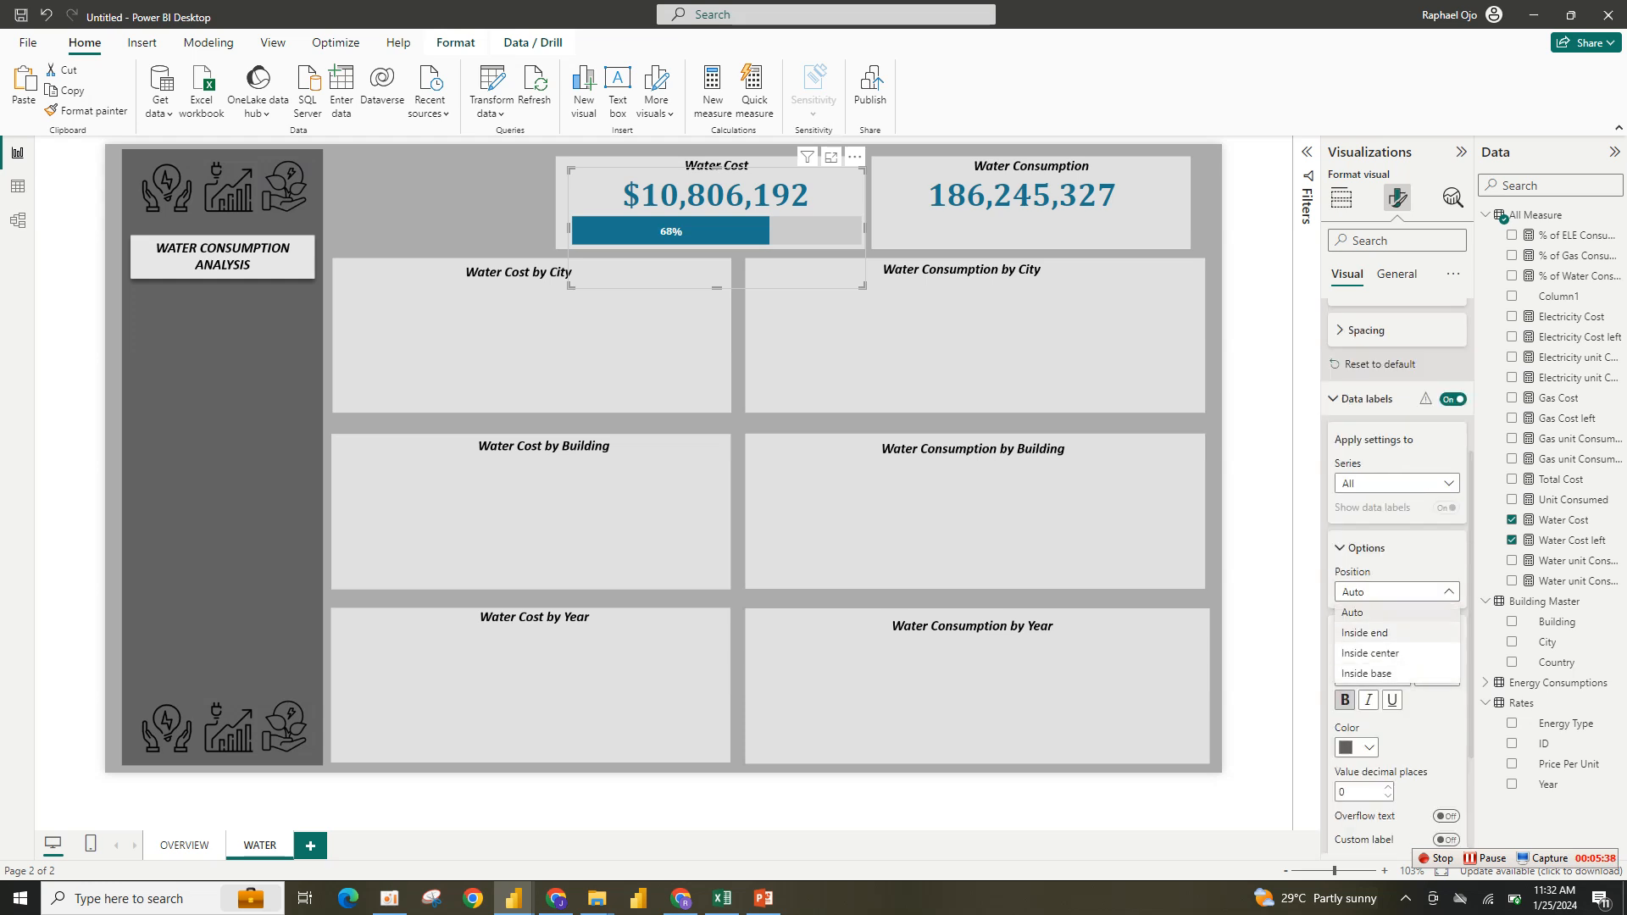
click(1364, 632)
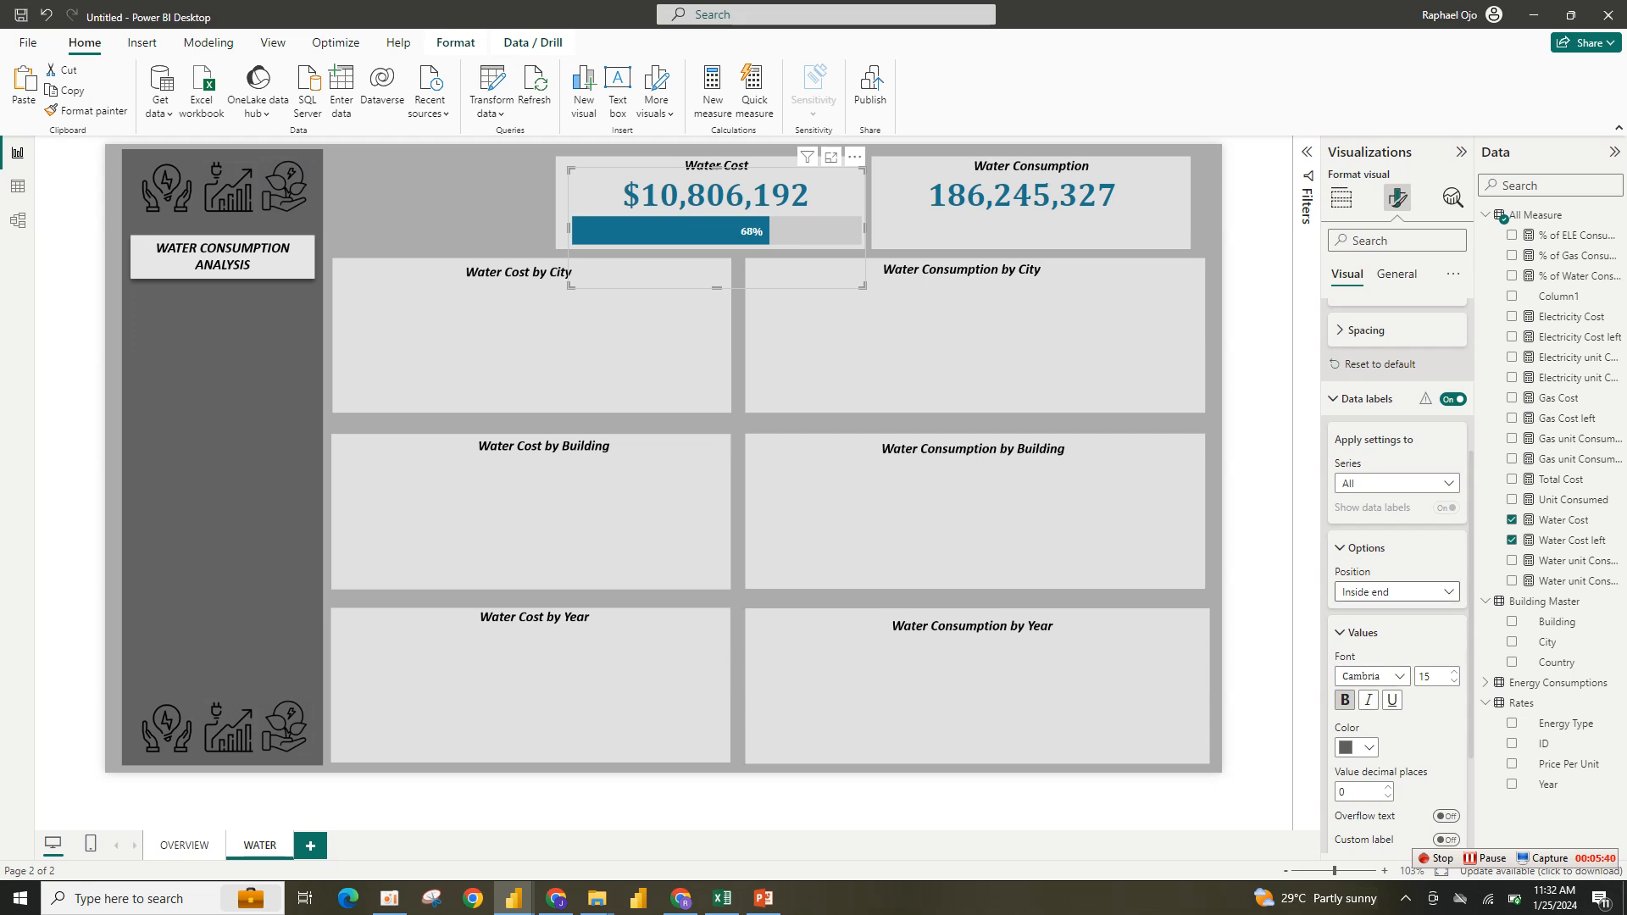
click(1396, 591)
click(1374, 675)
- Duplicate the progress bar chart and nudge the copy into place inside the Water Consumption card
key(ctrl+c)
key(ctrl+v)
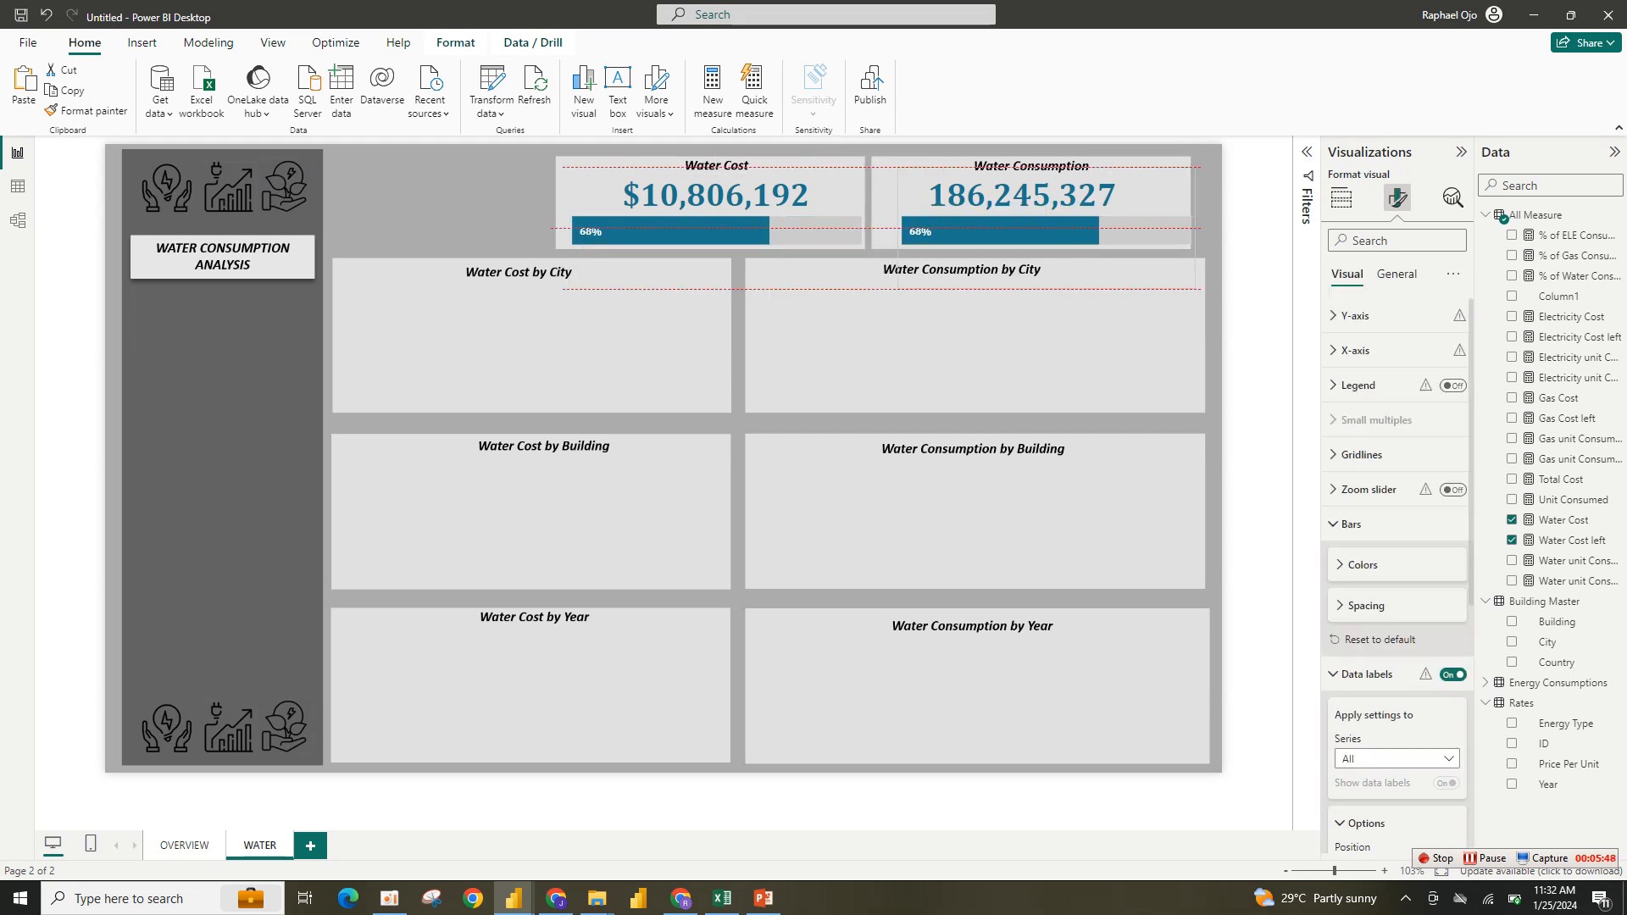
key(Left)
key(Left)
key(Left)
key(Left)
key(Left)
key(Left)
key(Left)
key(Left)
key(Left)
key(Left)
key(Right)
key(Right)
key(Right)
key(Right)
key(Right)
key(Right)
key(Right)
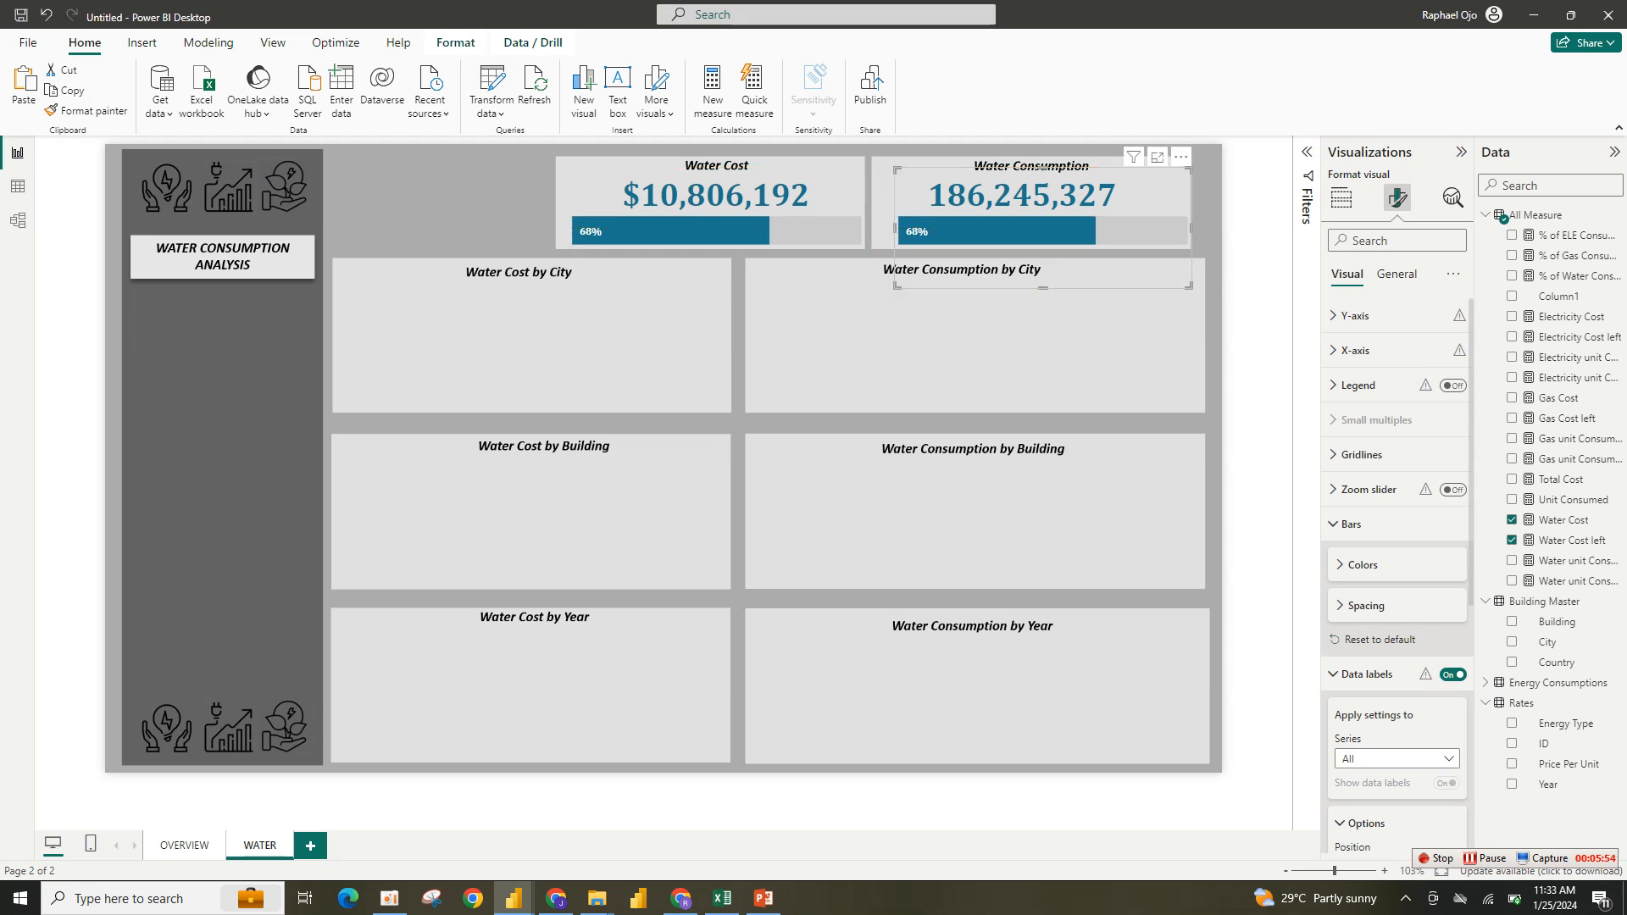
key(Left)
key(Left)
key(Left)
key(Left)
key(Left)
key(Left)
key(Left)
key(Left)
key(Left)
key(Left)
key(Left)
key(Left)
key(Left)
key(Left)
key(Left)
key(Left)
key(Left)
key(Left)
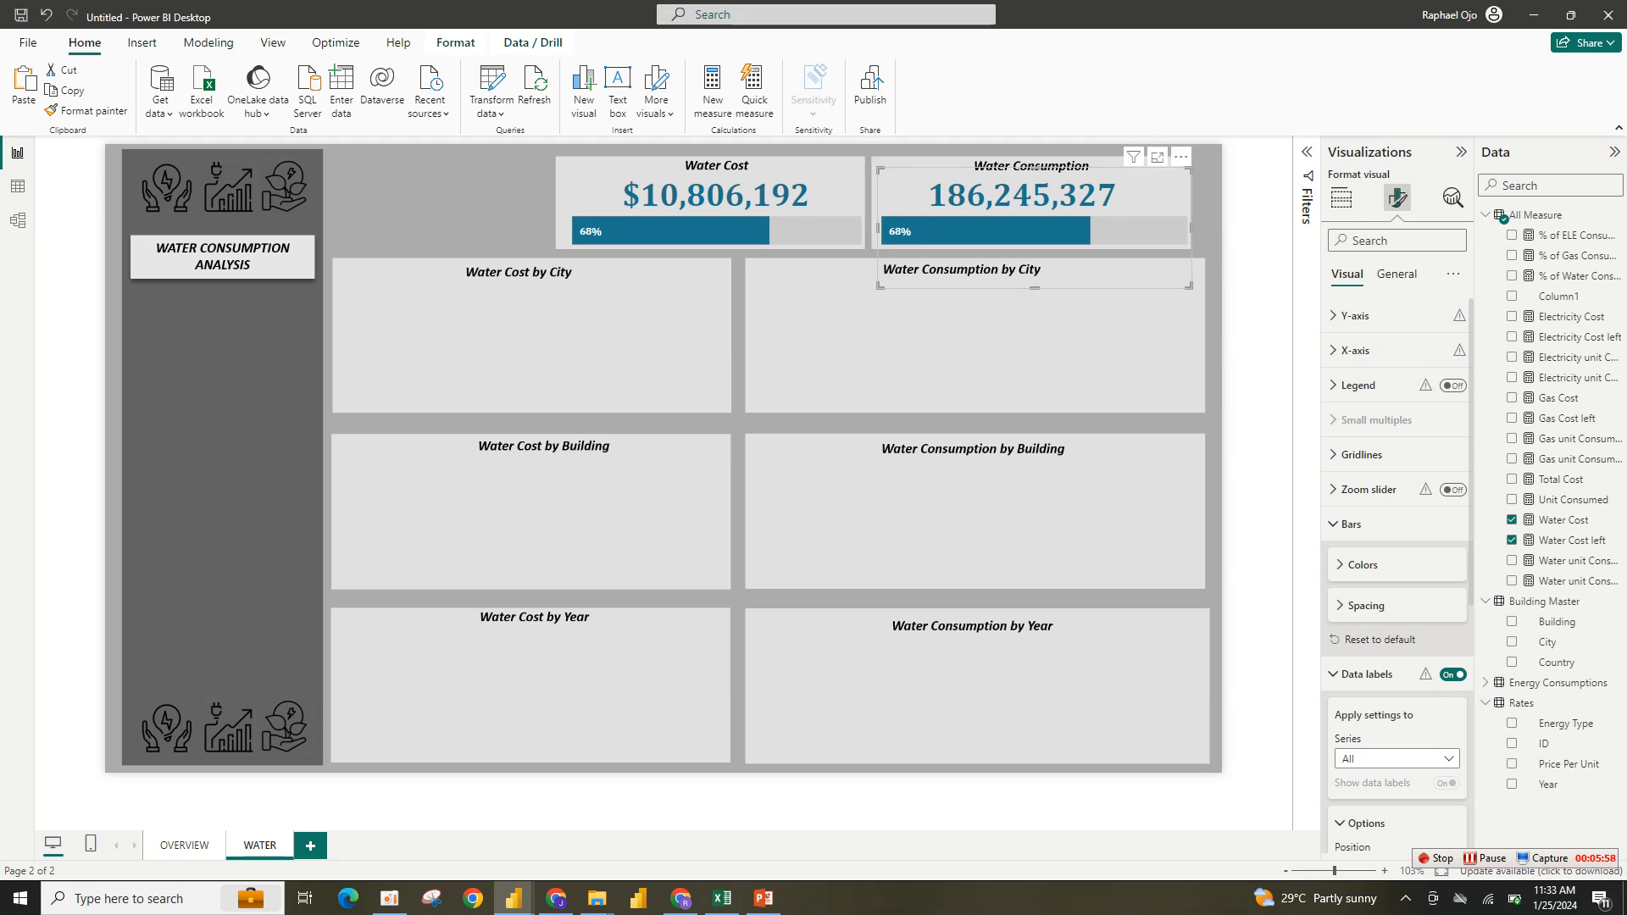
key(Right)
key(Right)
key(Right)
key(Right)
- Replace the copy's Water Cost fields with Water unit Consumed and Water unit Consumed Left
click(1342, 197)
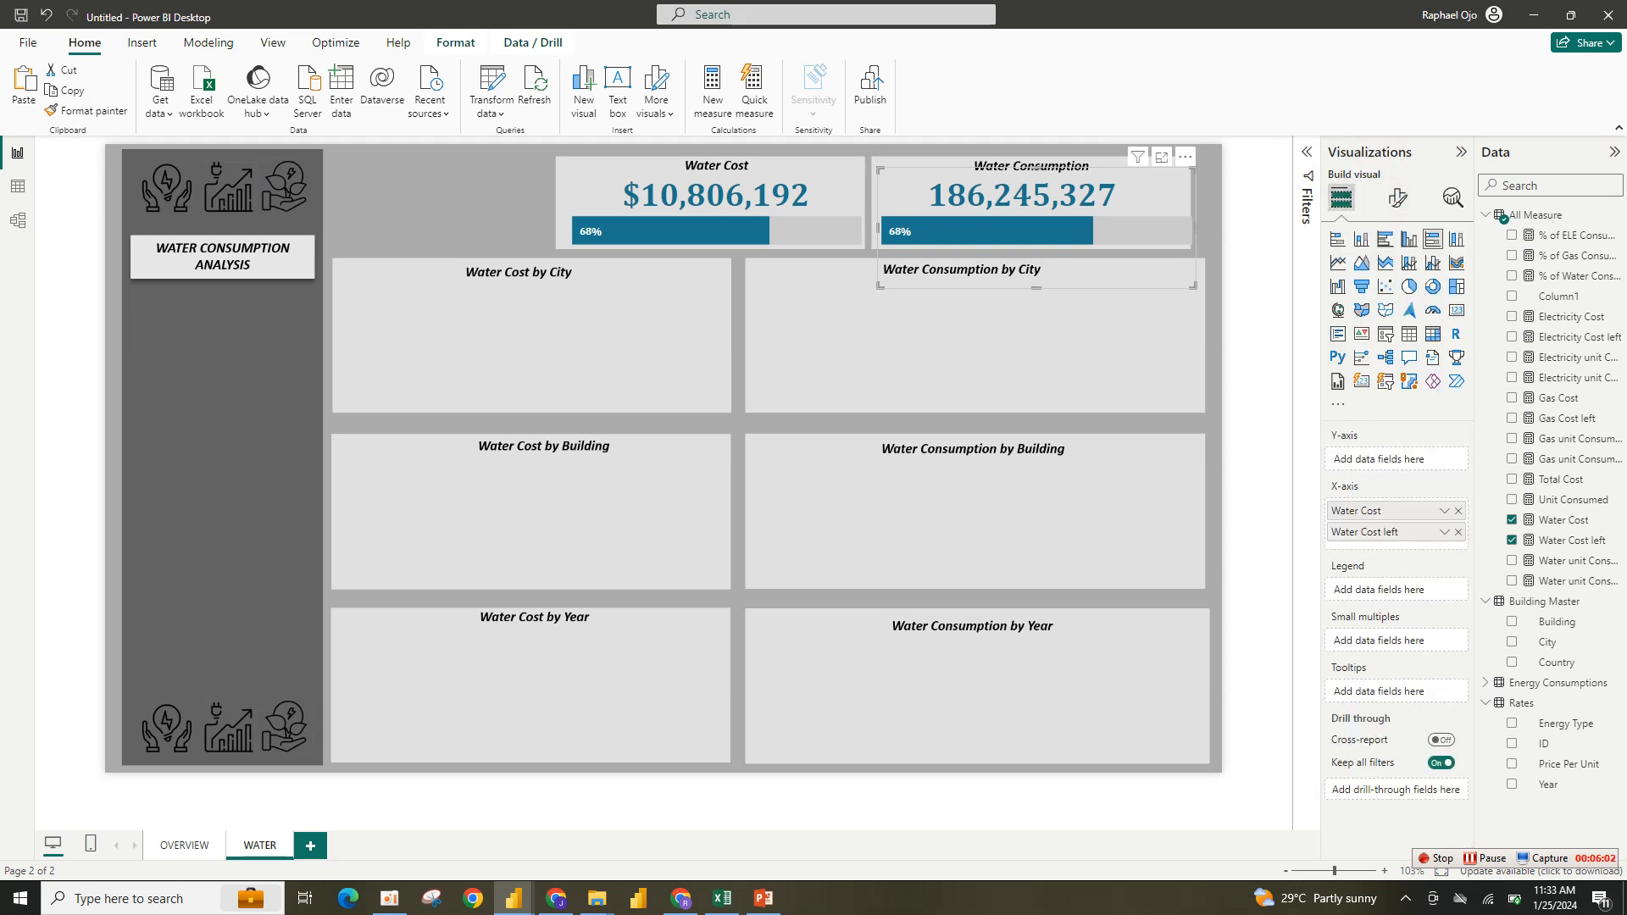
click(1458, 531)
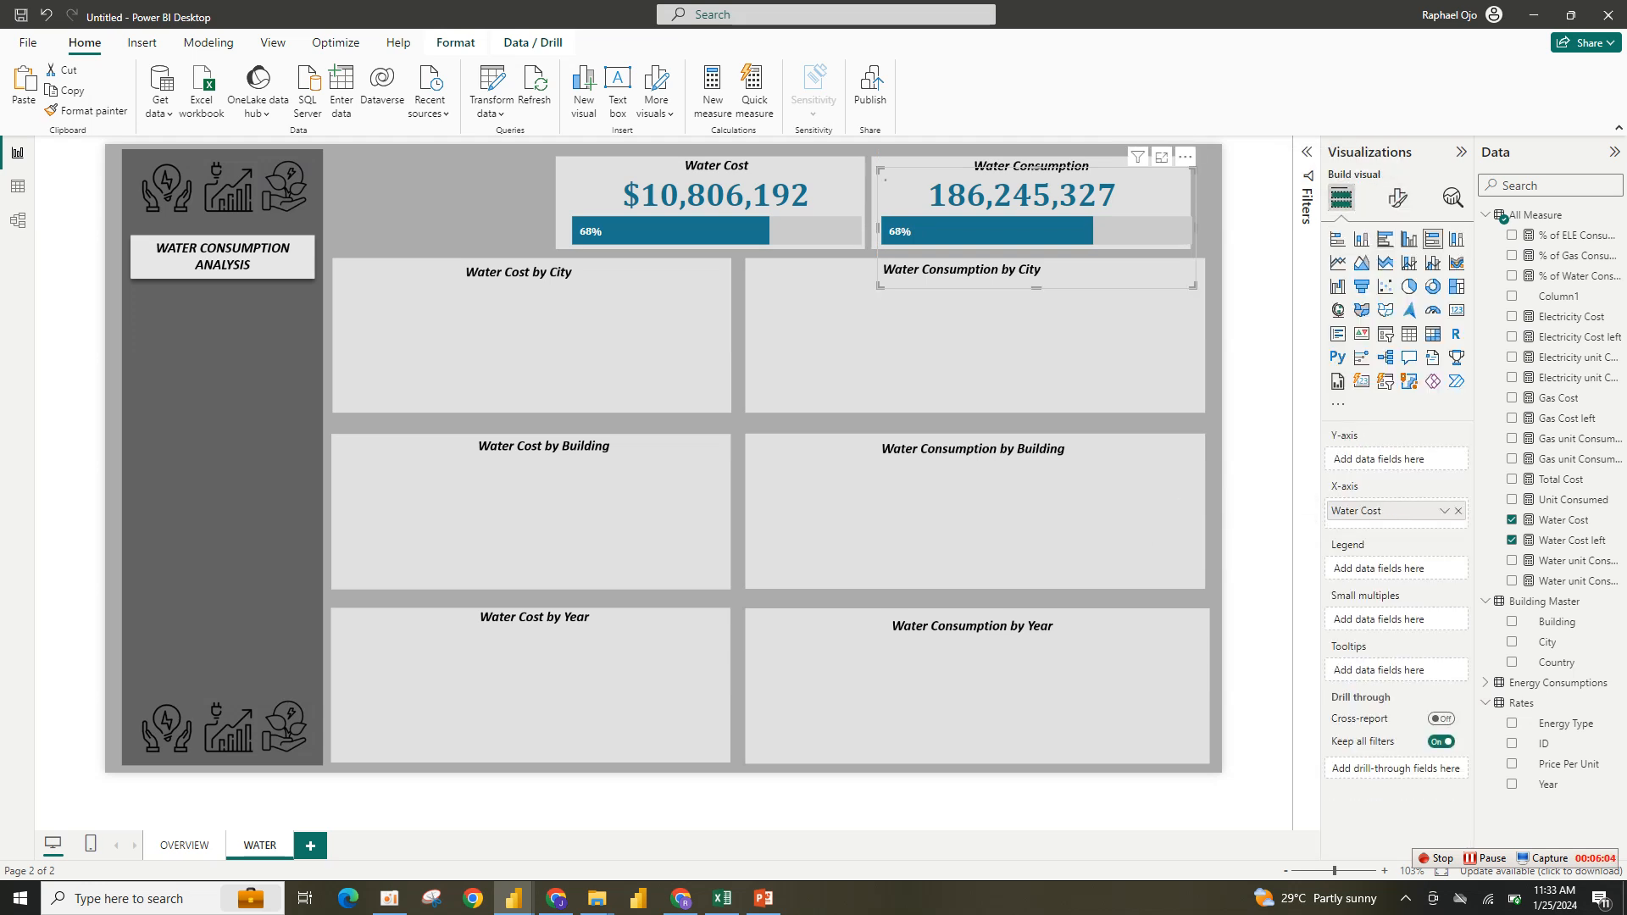
click(1458, 510)
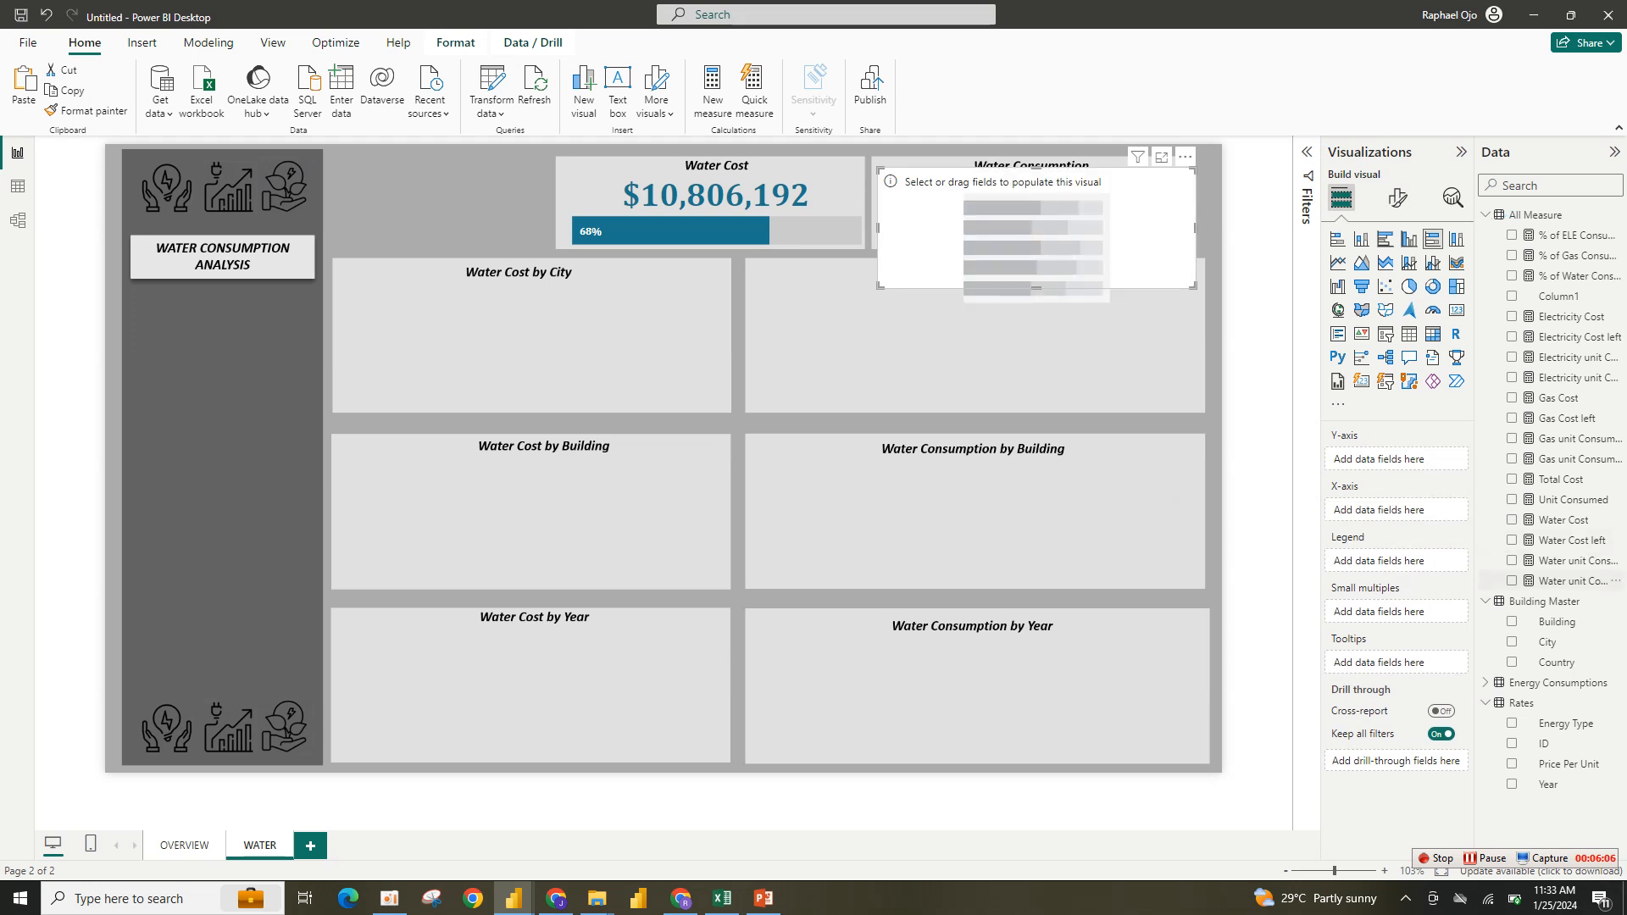
click(1512, 560)
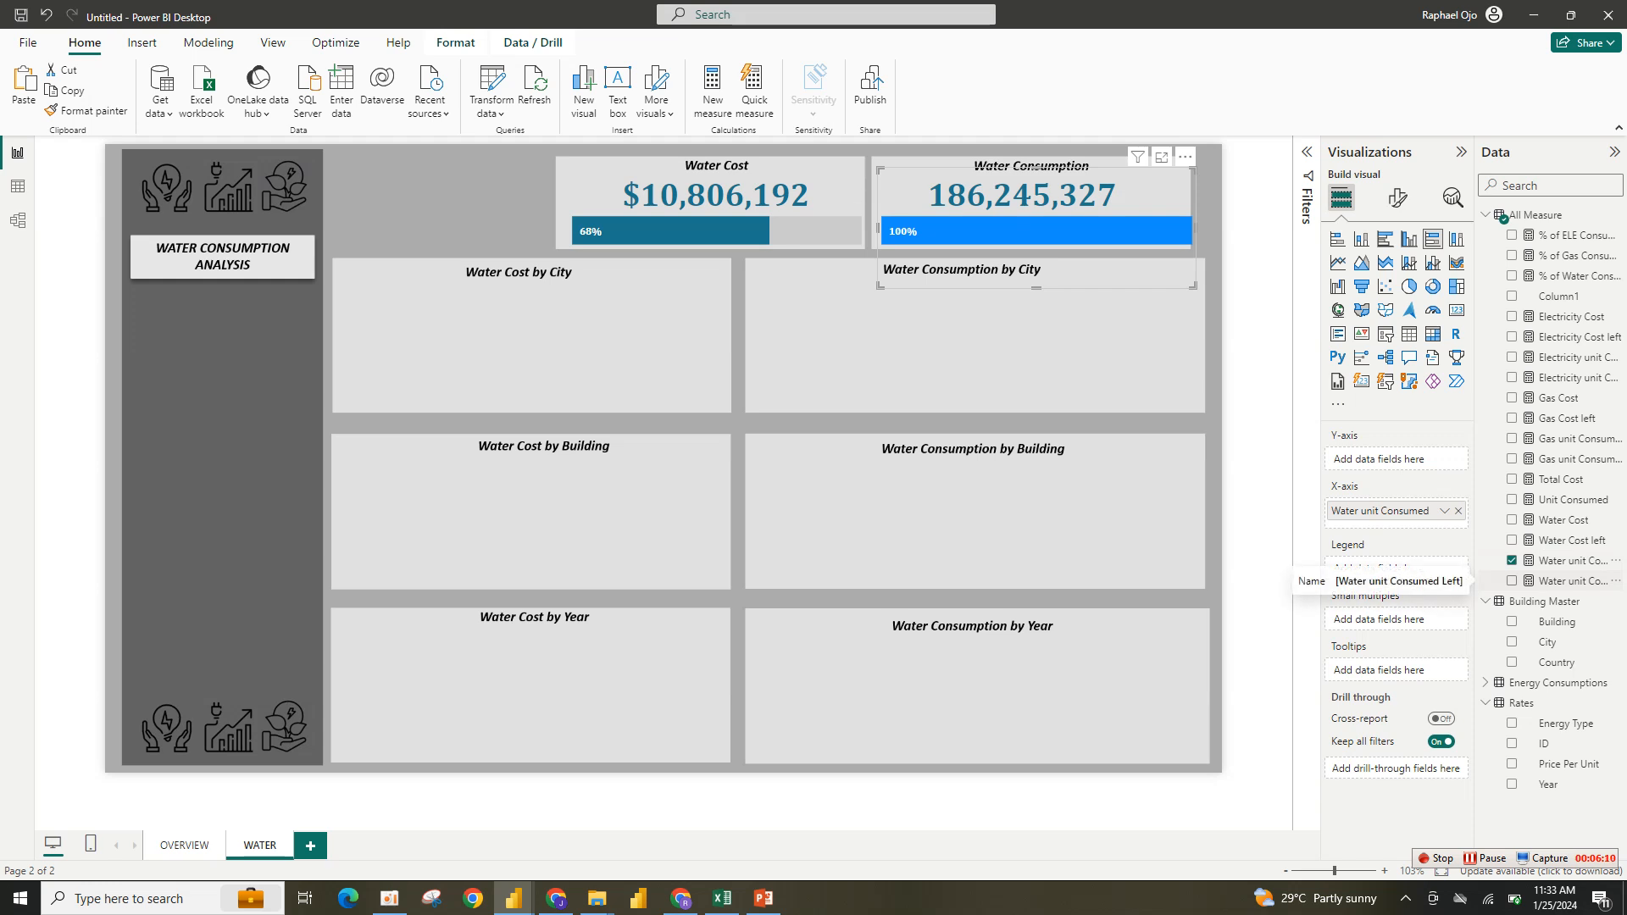
click(1511, 580)
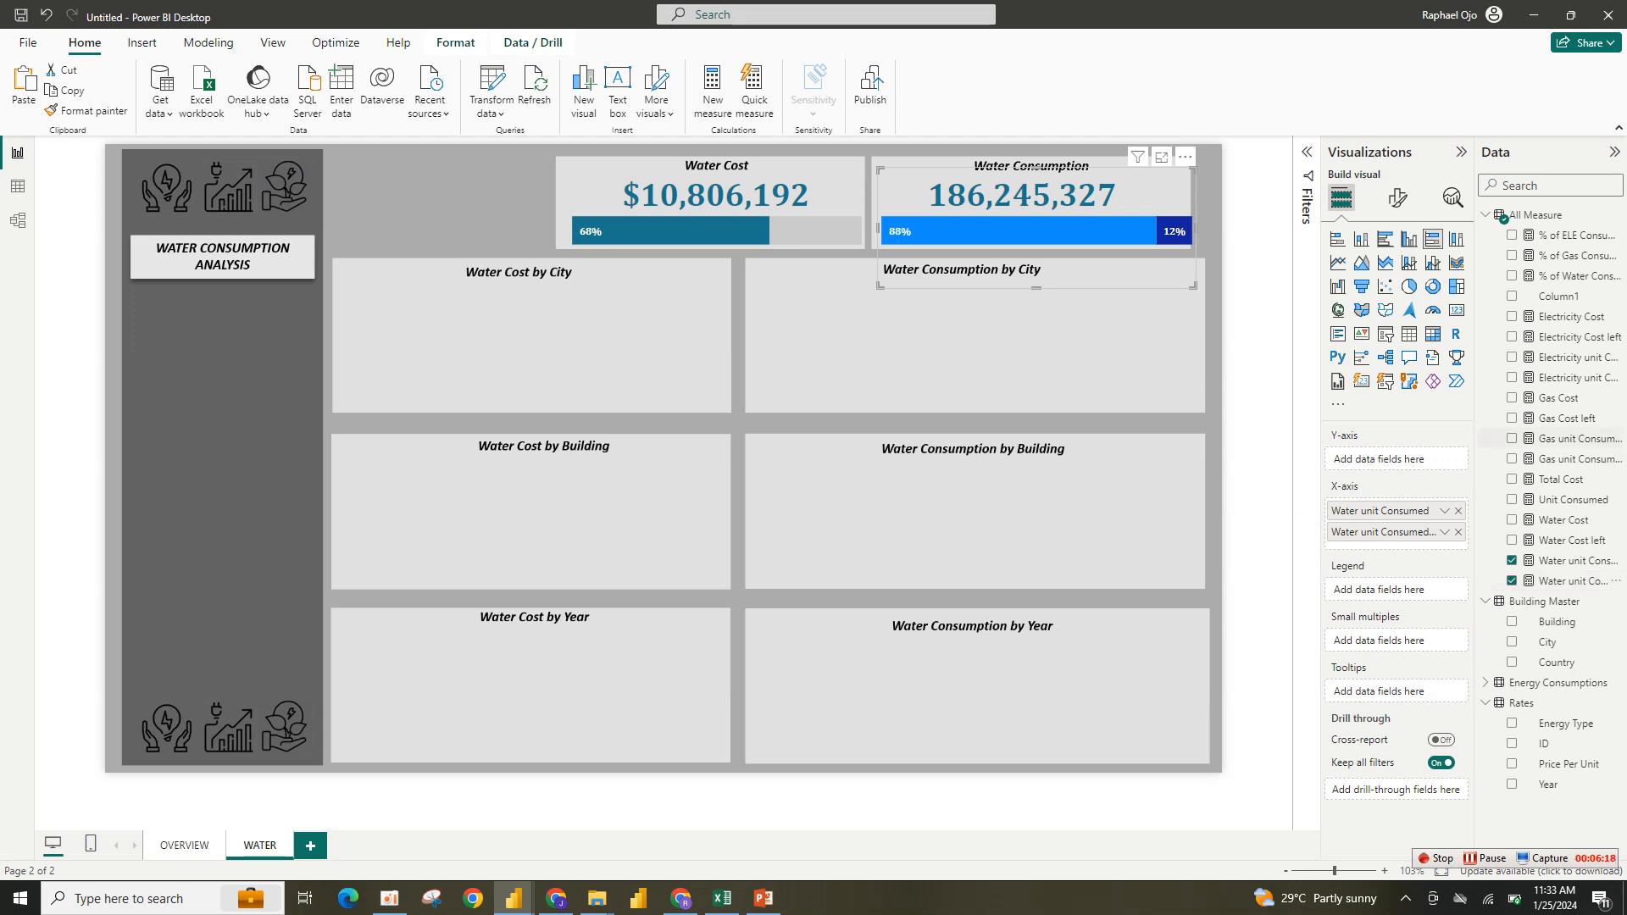
- Hide the data labels for the Water unit Consumed Left series
click(1396, 198)
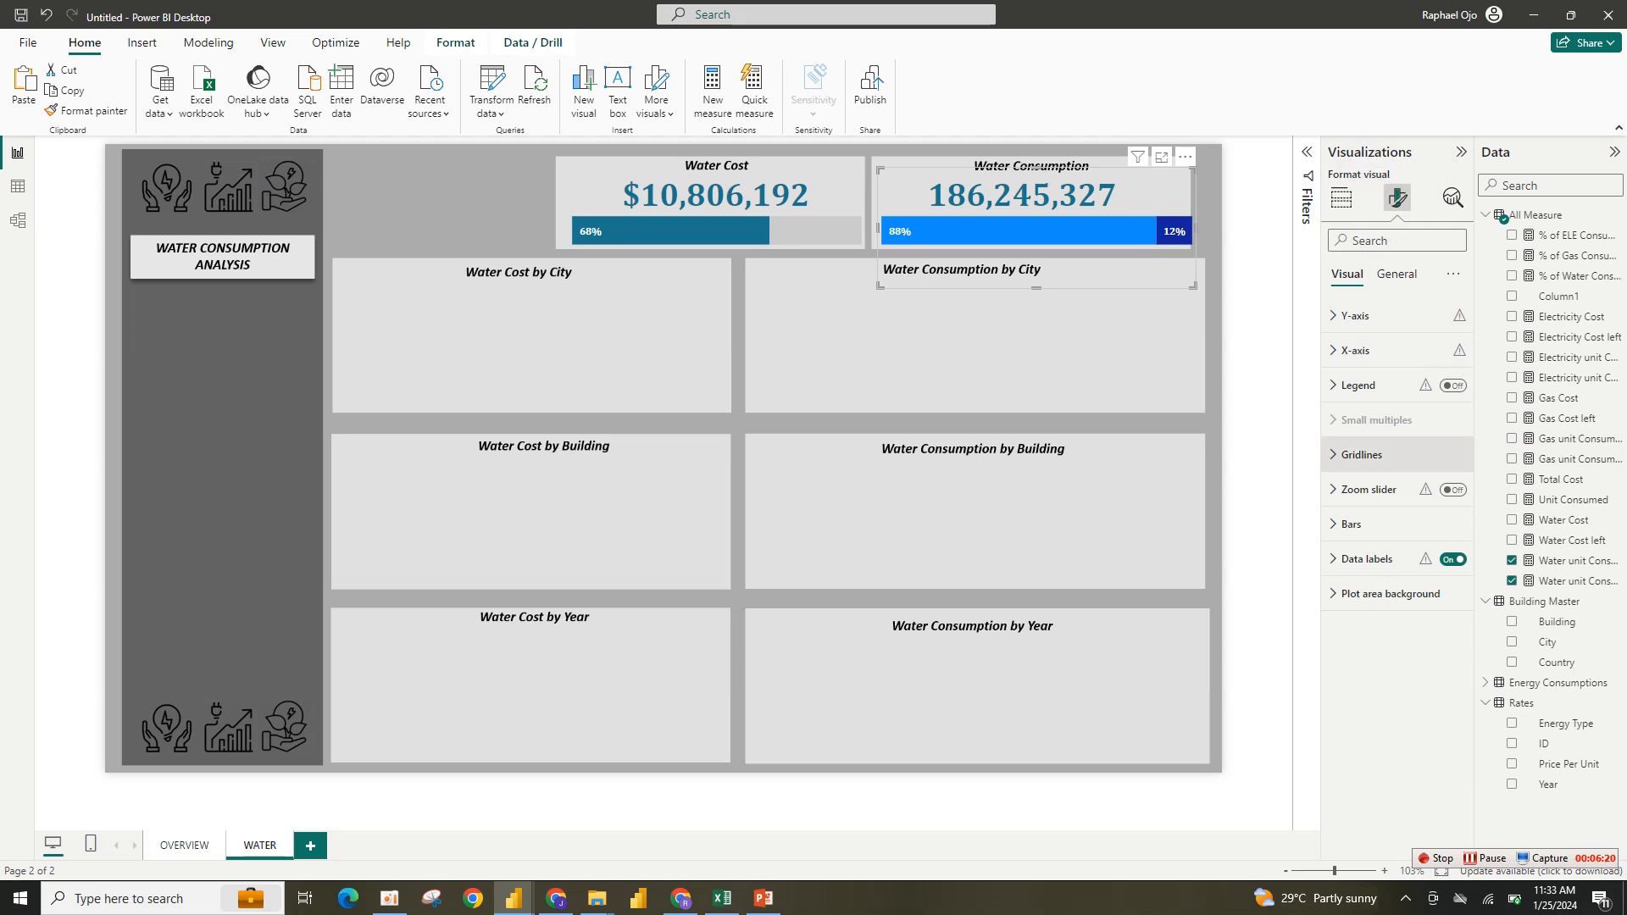
click(1366, 558)
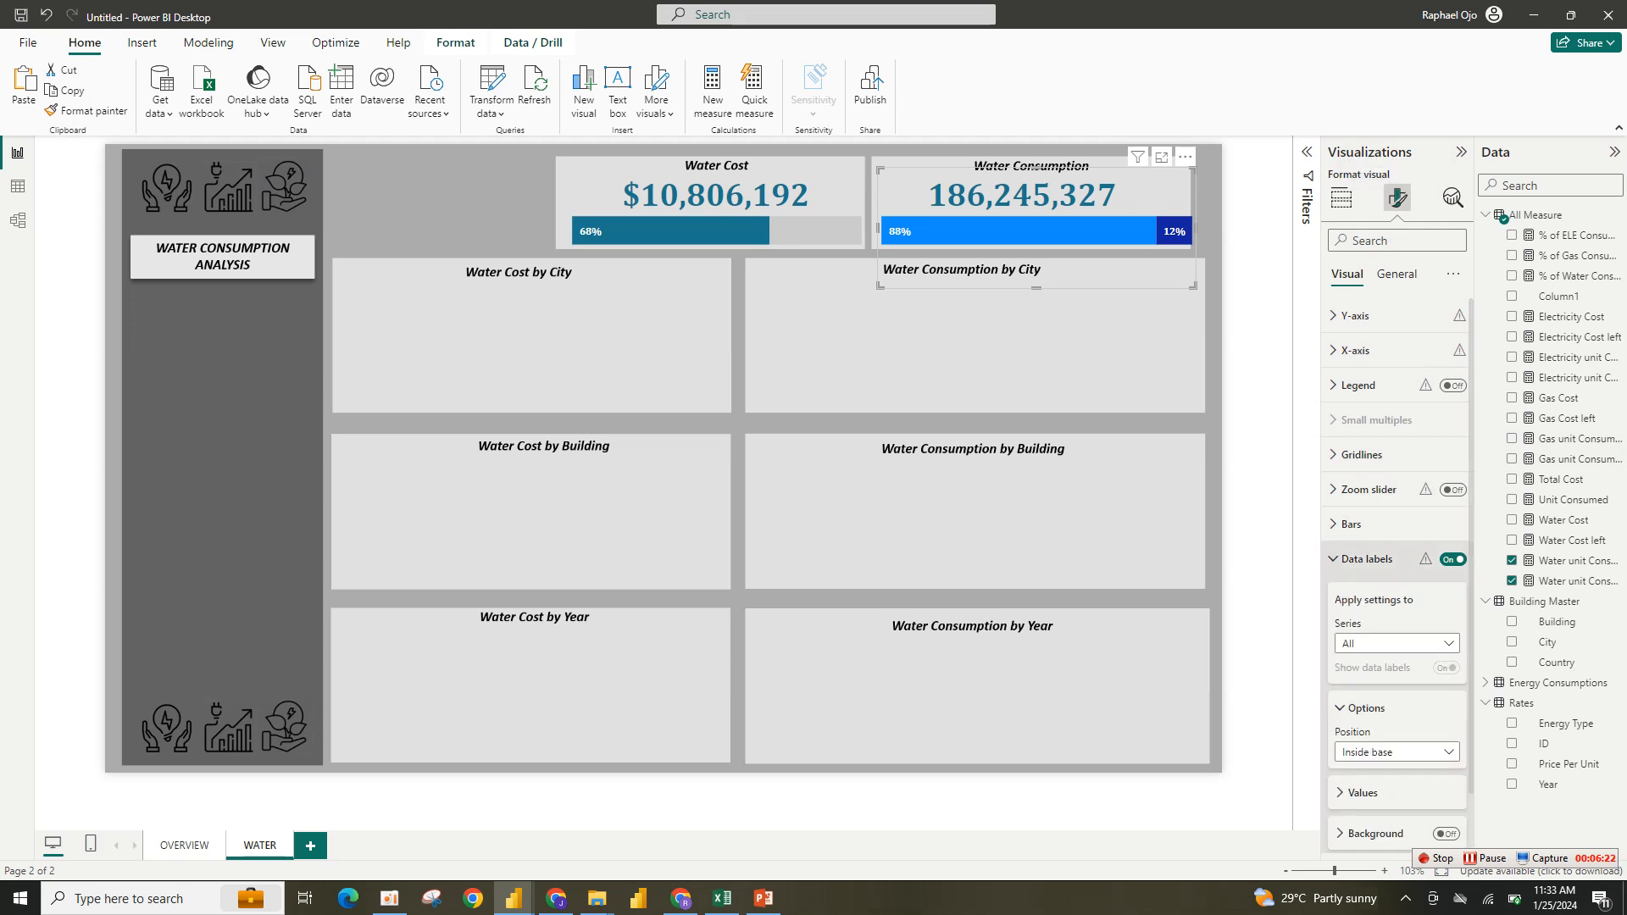
click(1396, 643)
click(1390, 684)
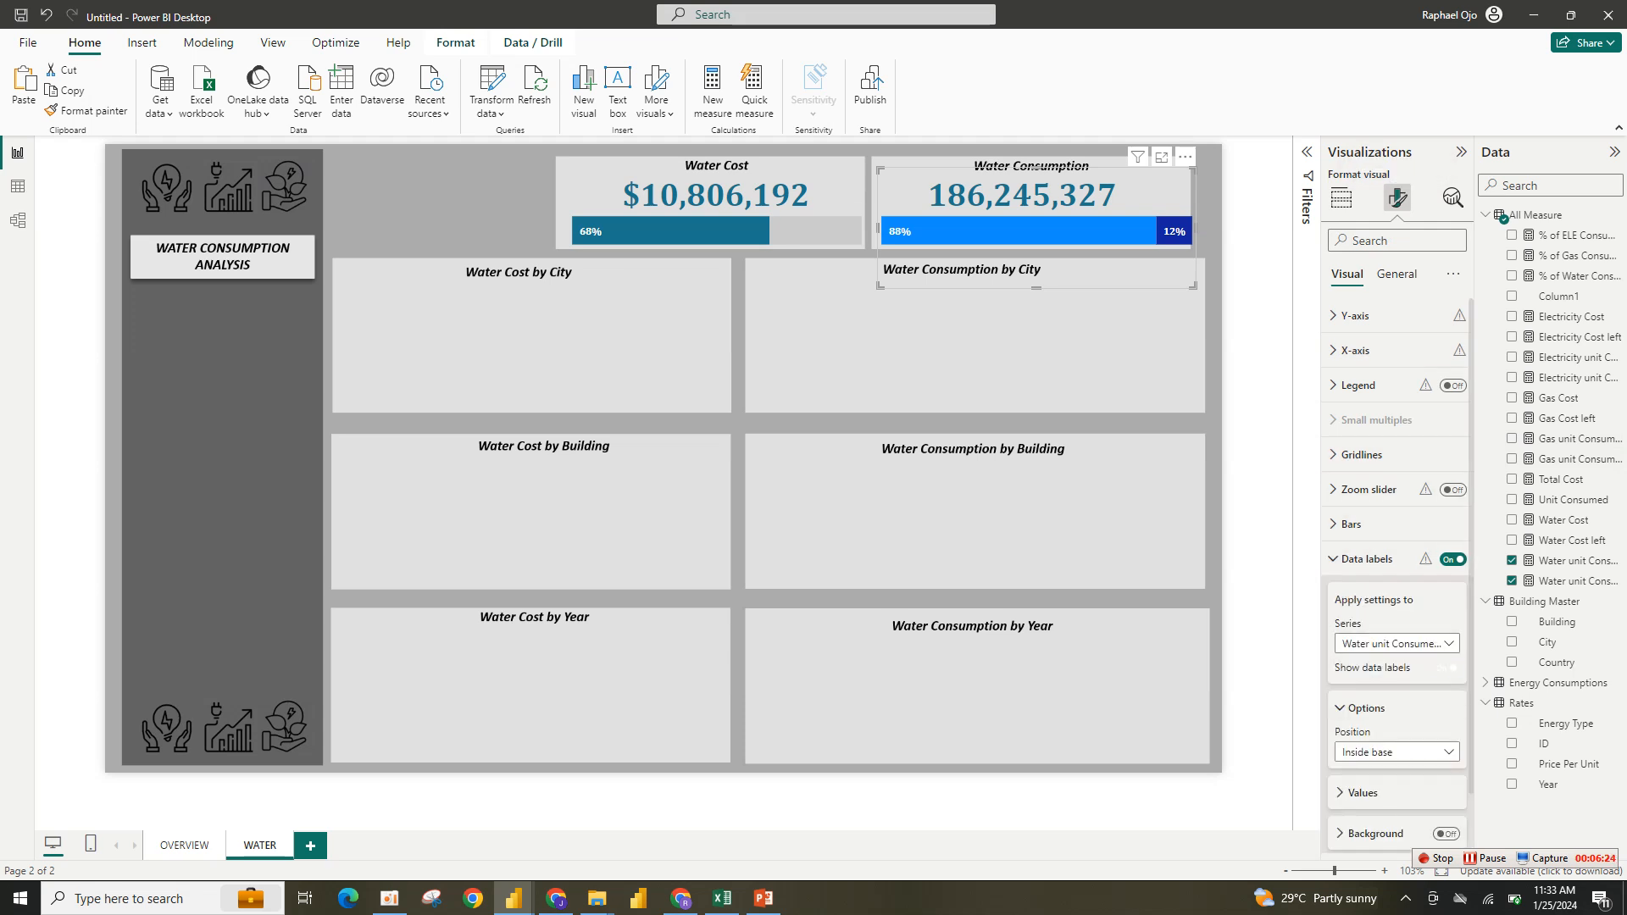
click(1446, 667)
click(1365, 560)
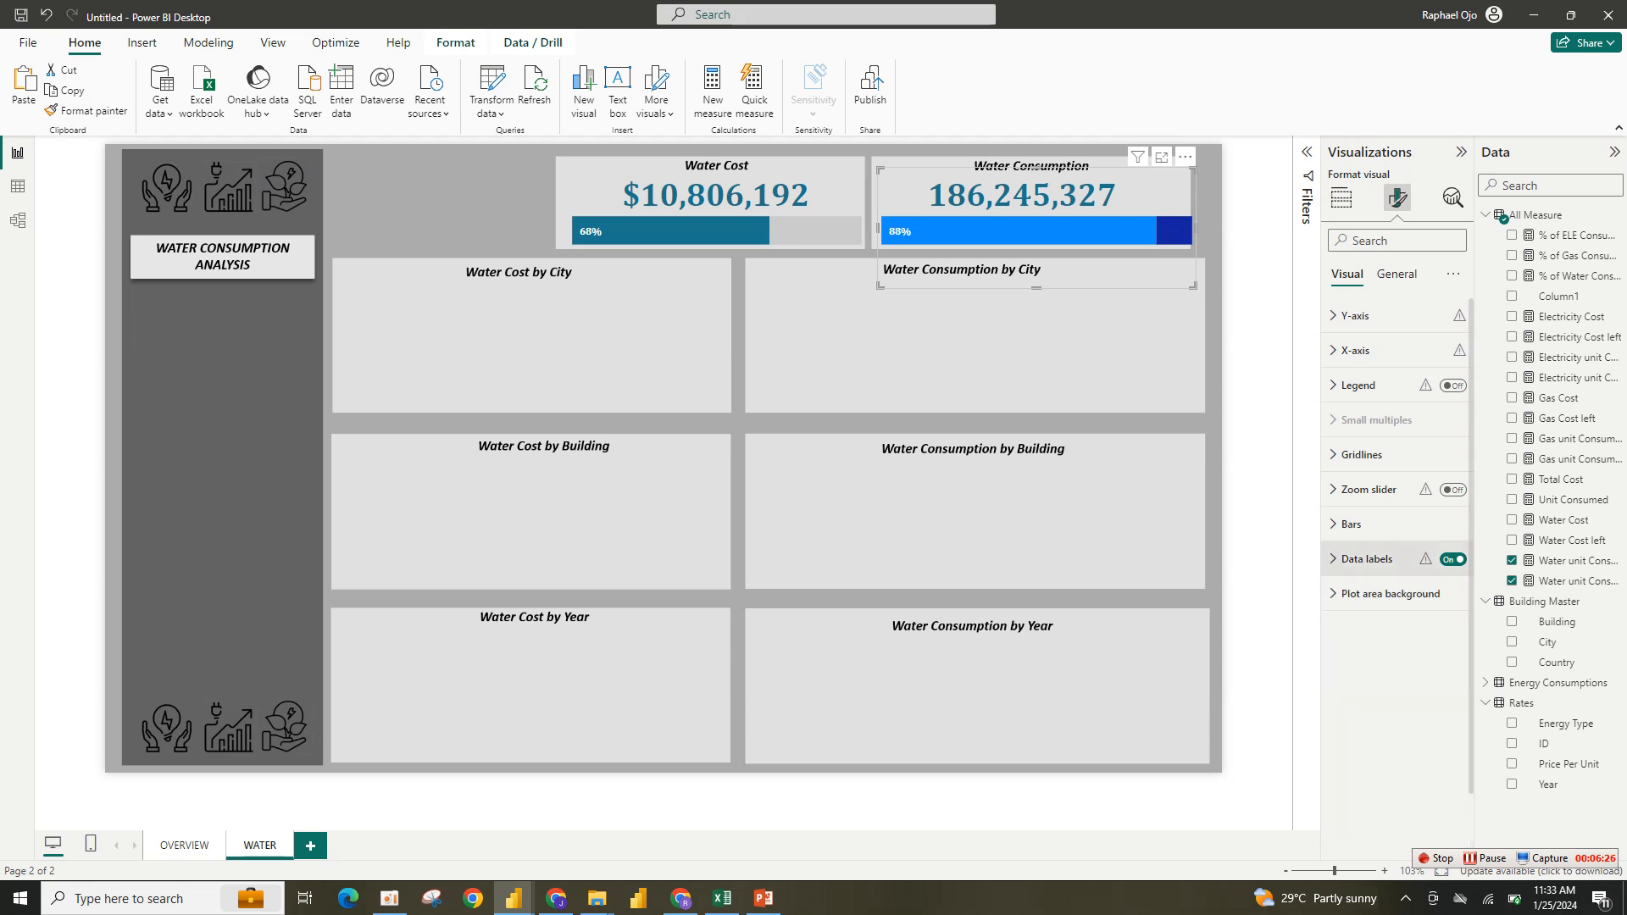
- Colour the Water unit Consumed Left bar light grey and the Water unit Consumed bar teal using recent colours
click(1350, 524)
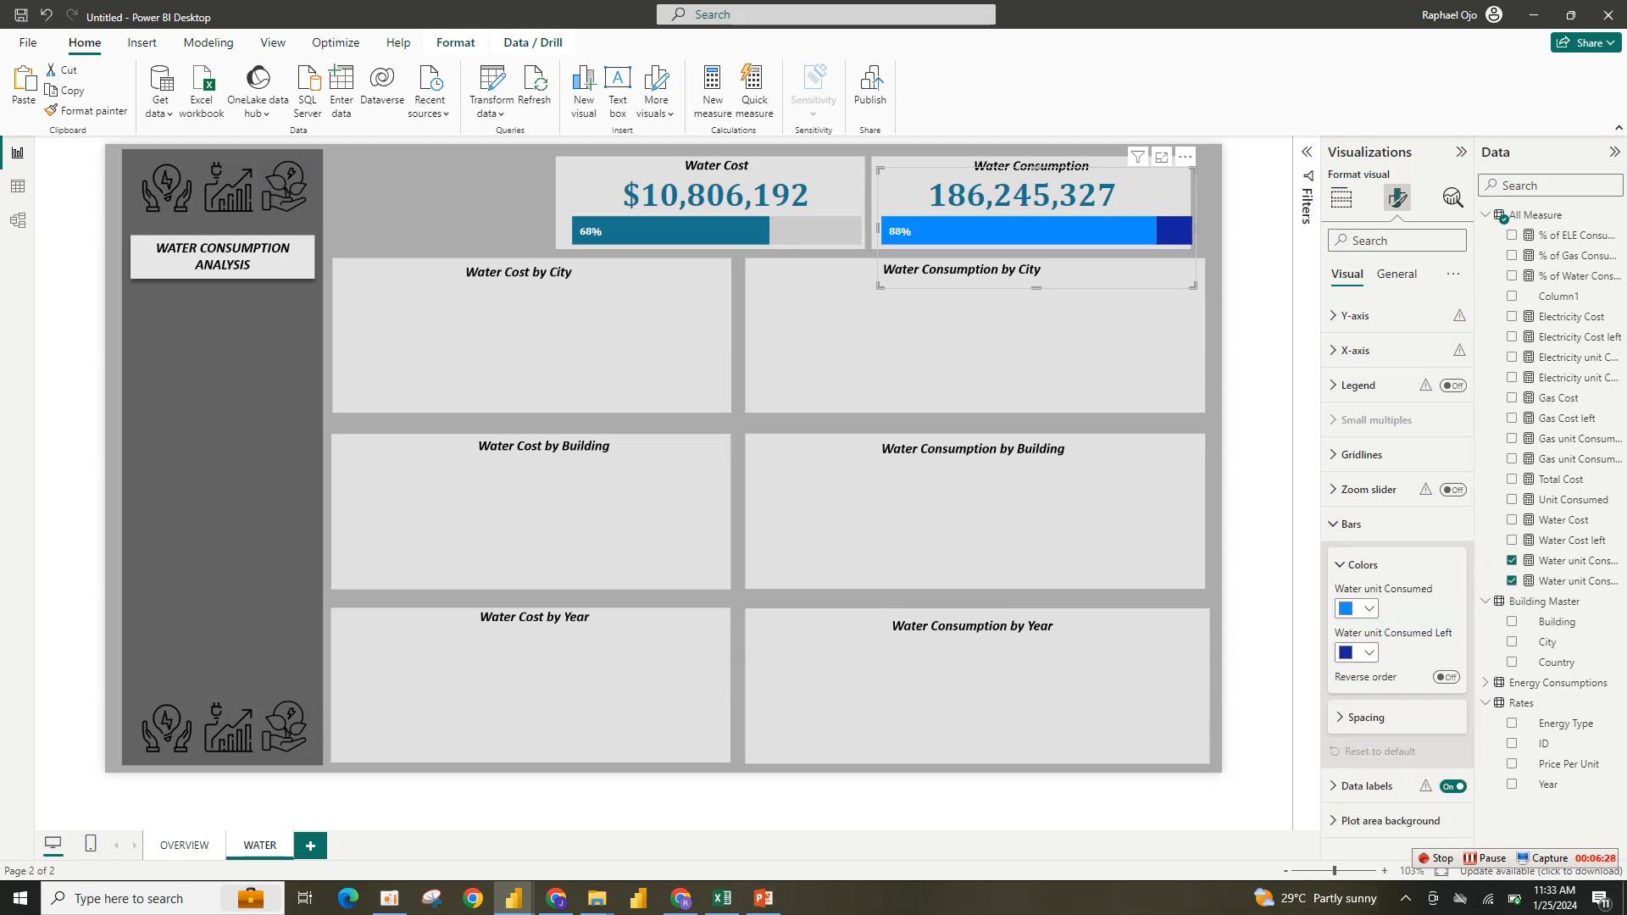
click(1356, 652)
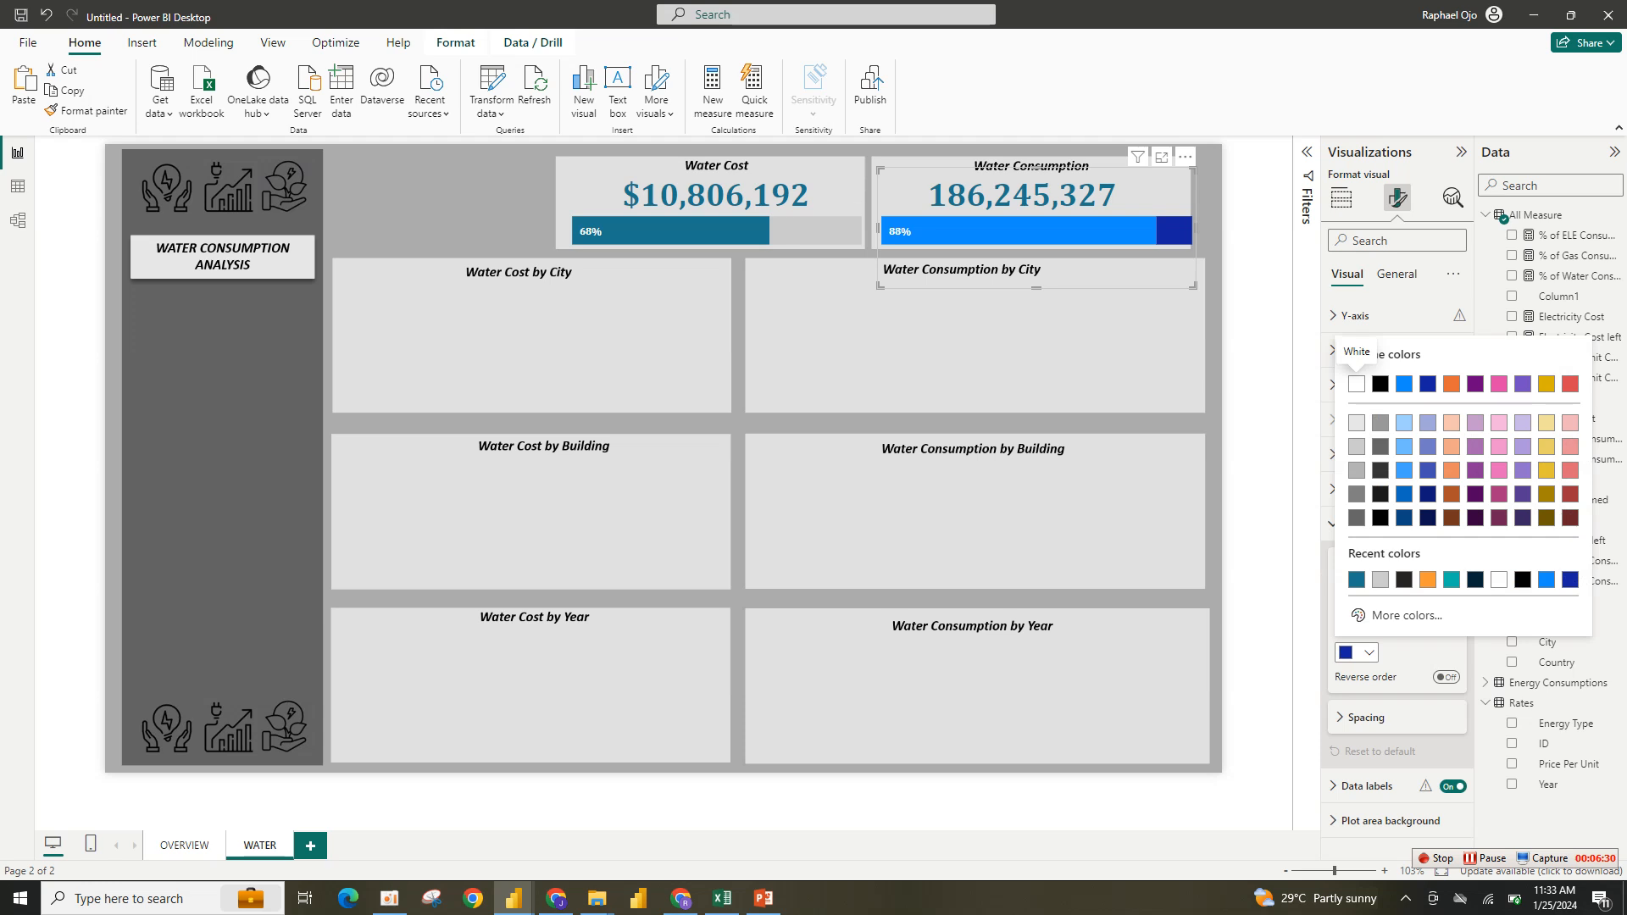
click(1380, 578)
click(1356, 608)
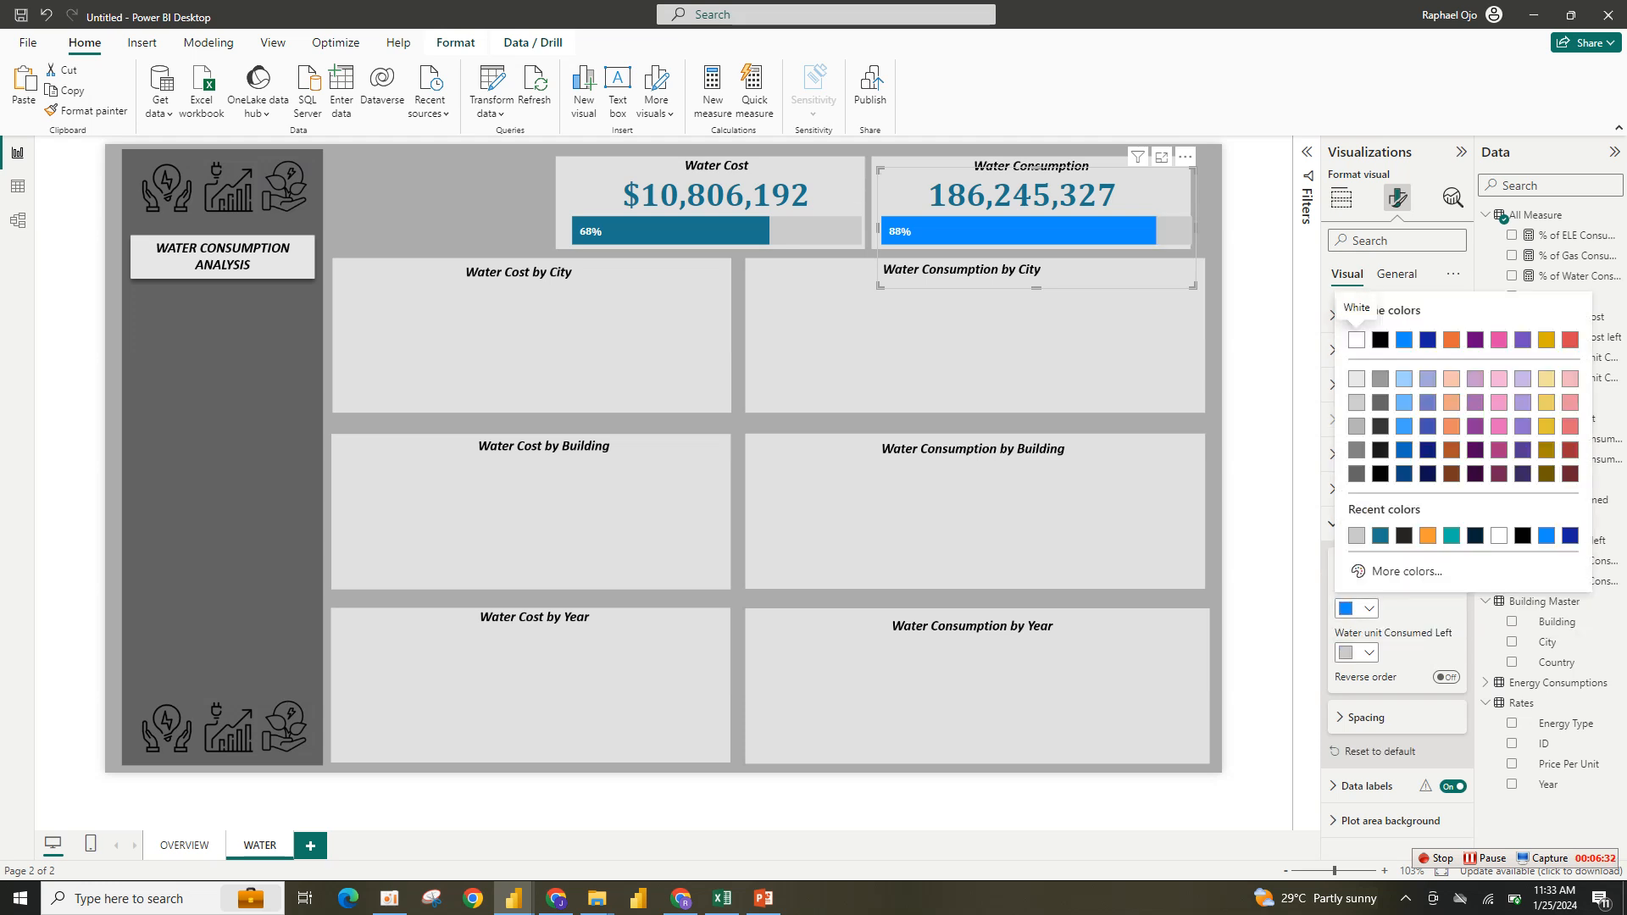
click(1380, 535)
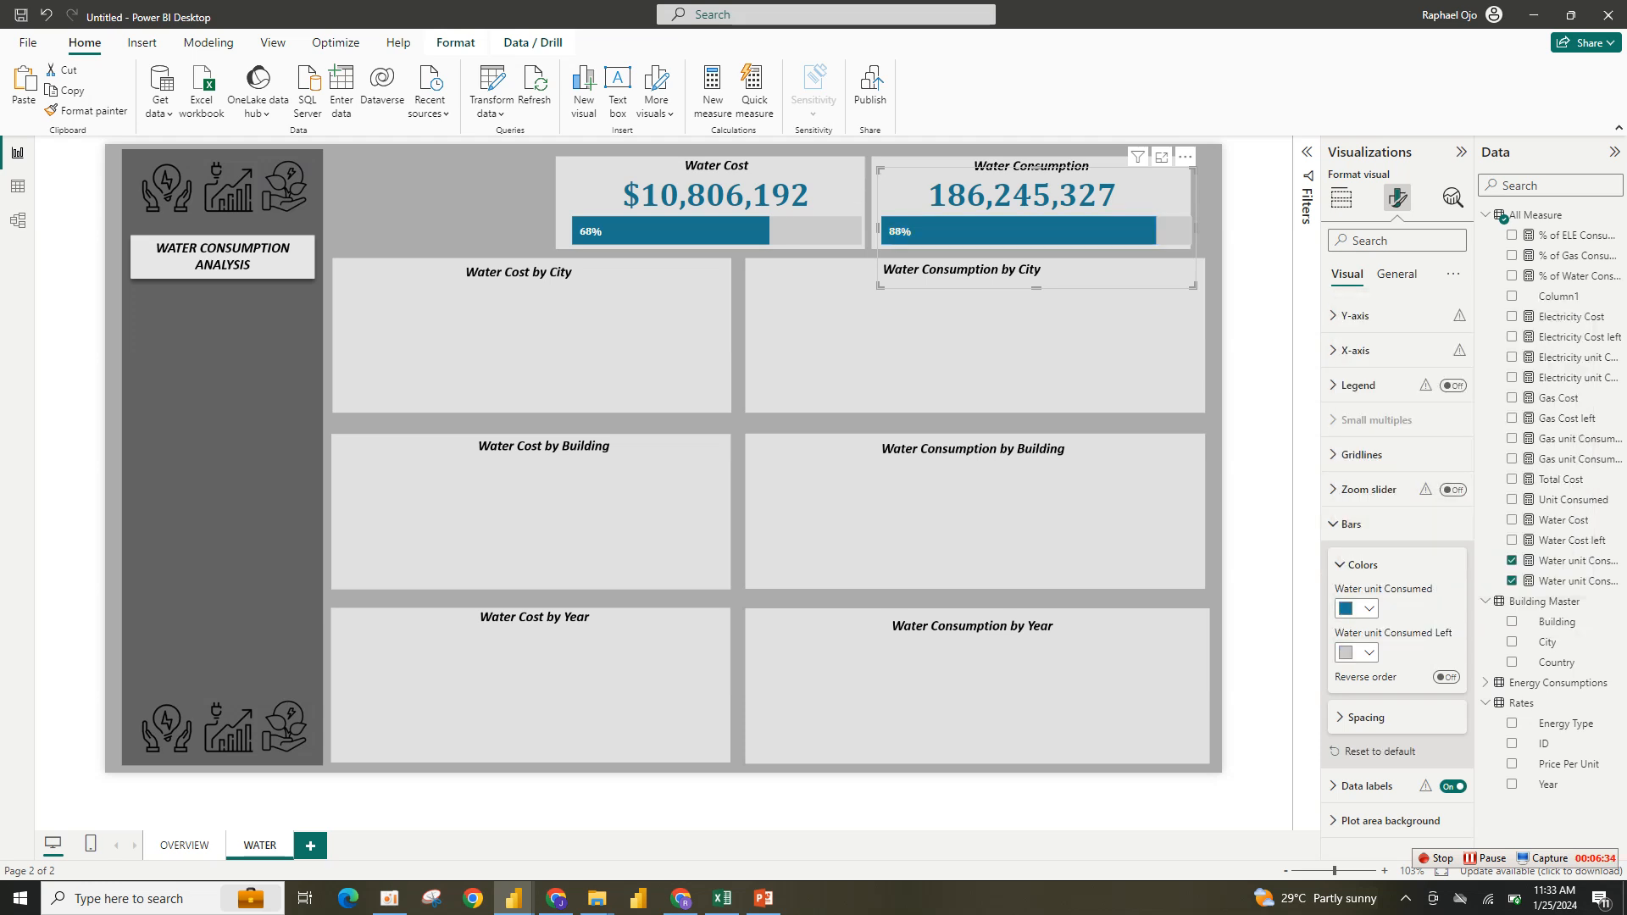
click(1356, 524)
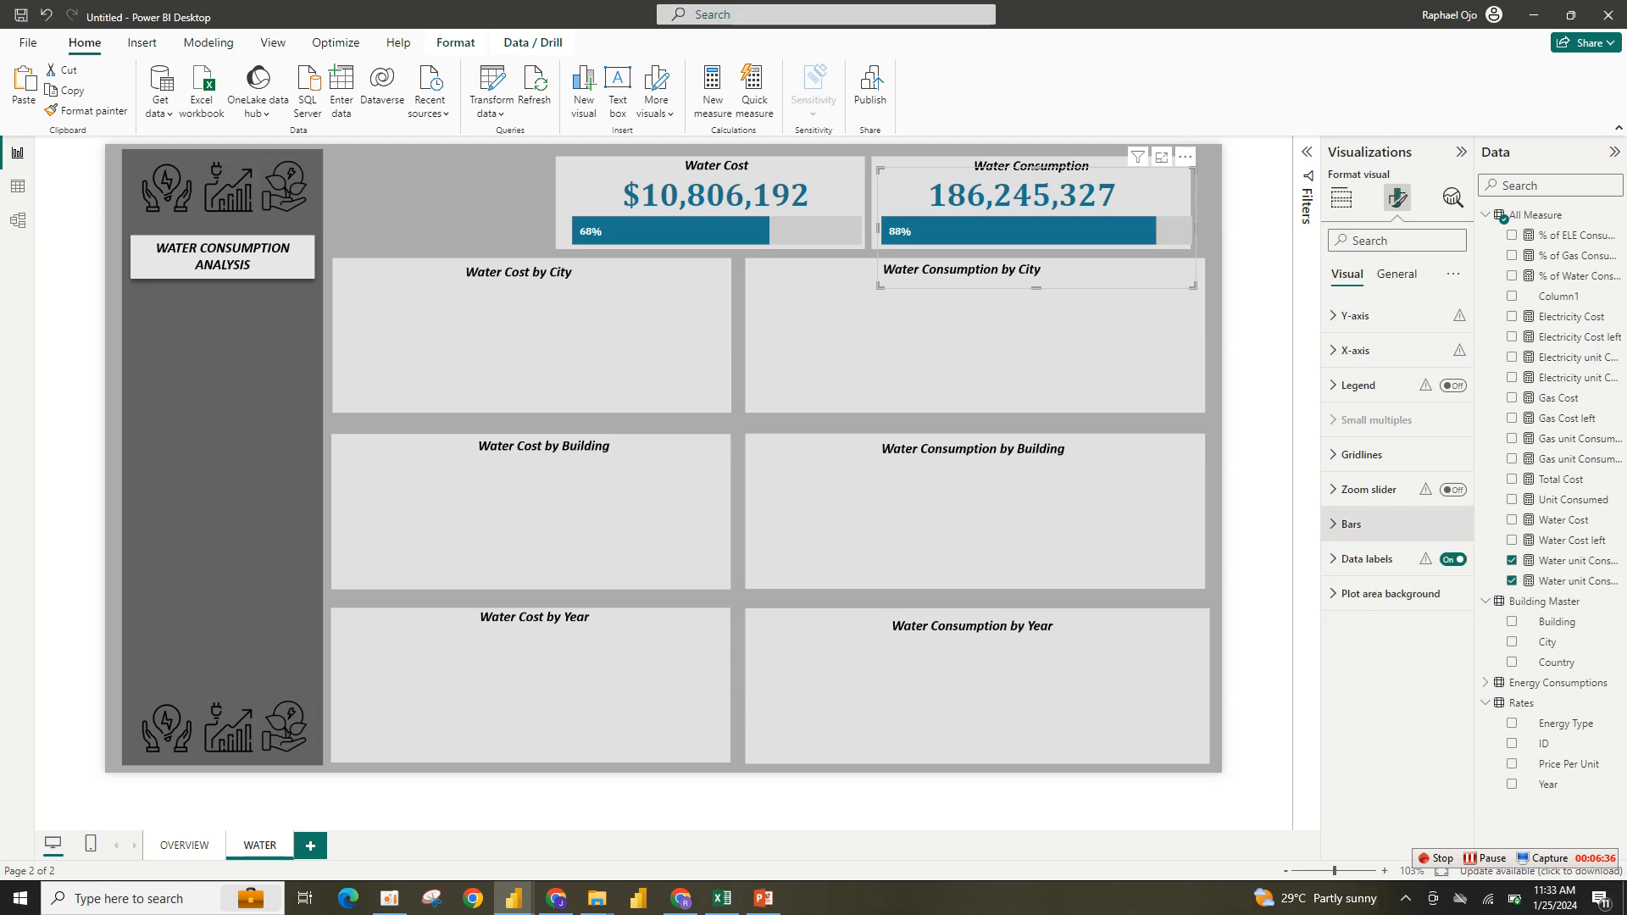
click(1256, 365)
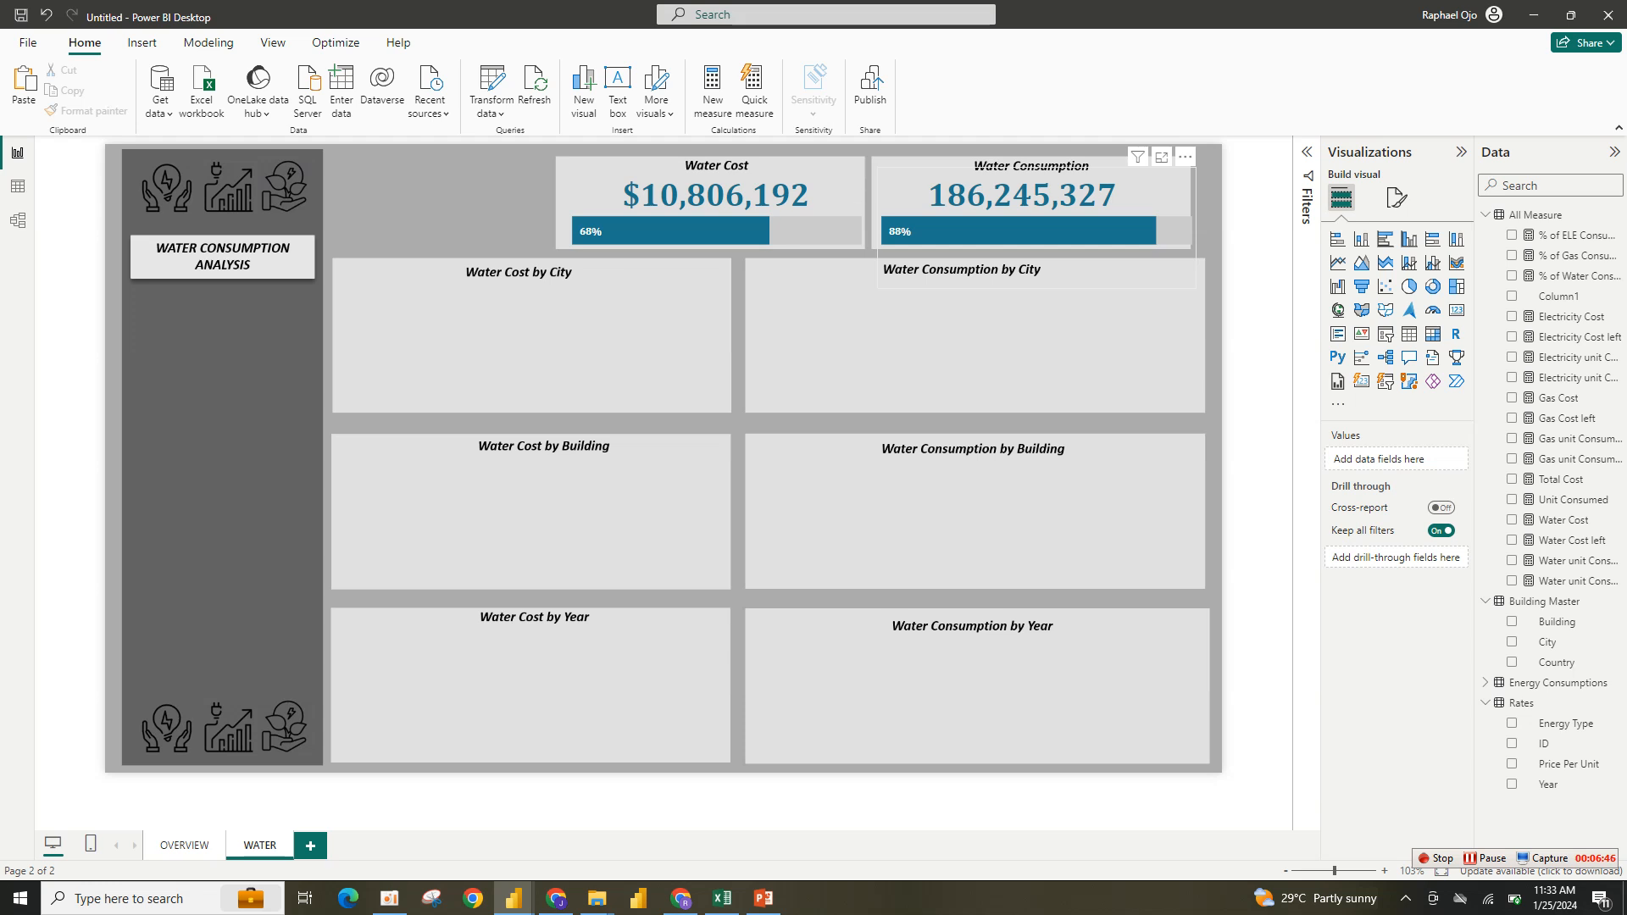
- Insert a clustered column chart showing Water Cost by City
mouse_move(910, 240)
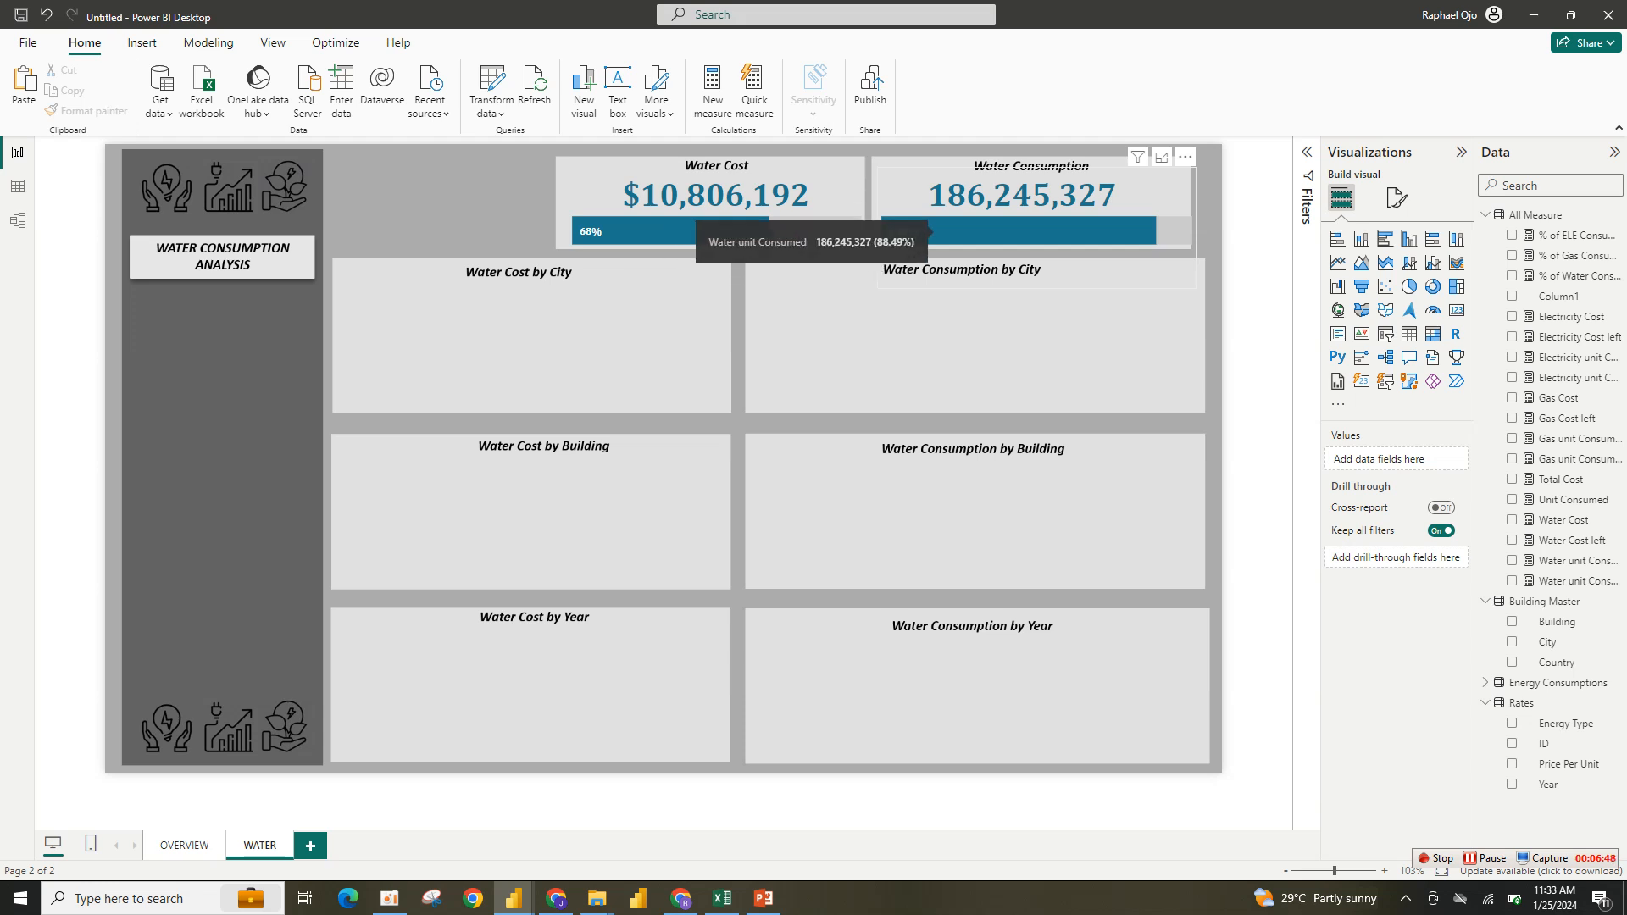
mouse_move(729, 219)
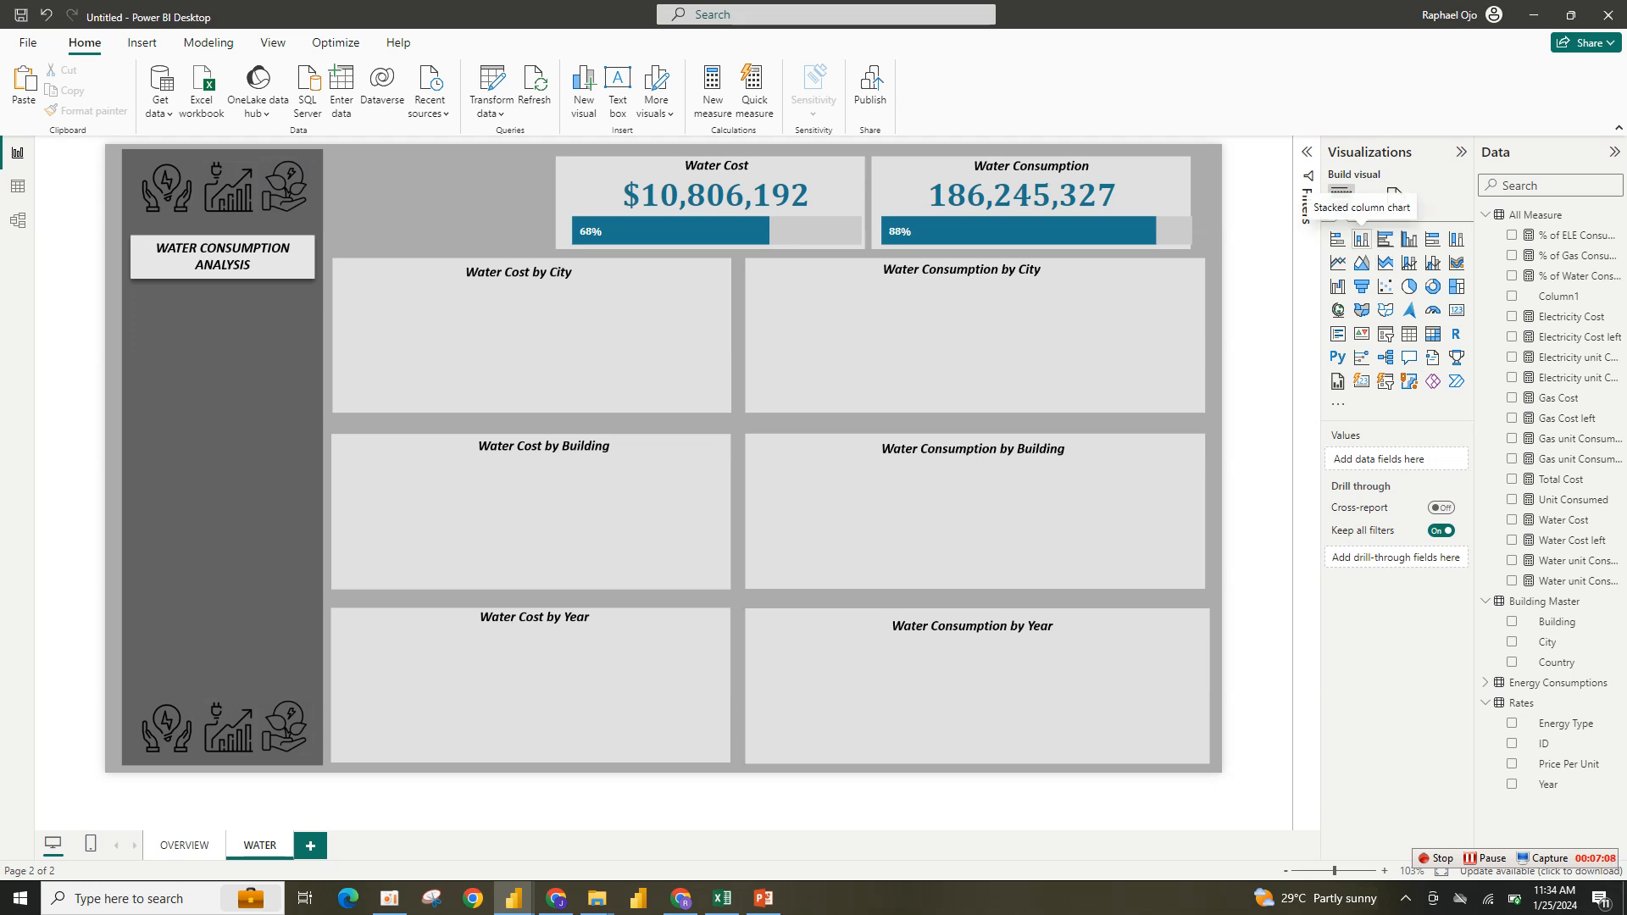
click(1360, 239)
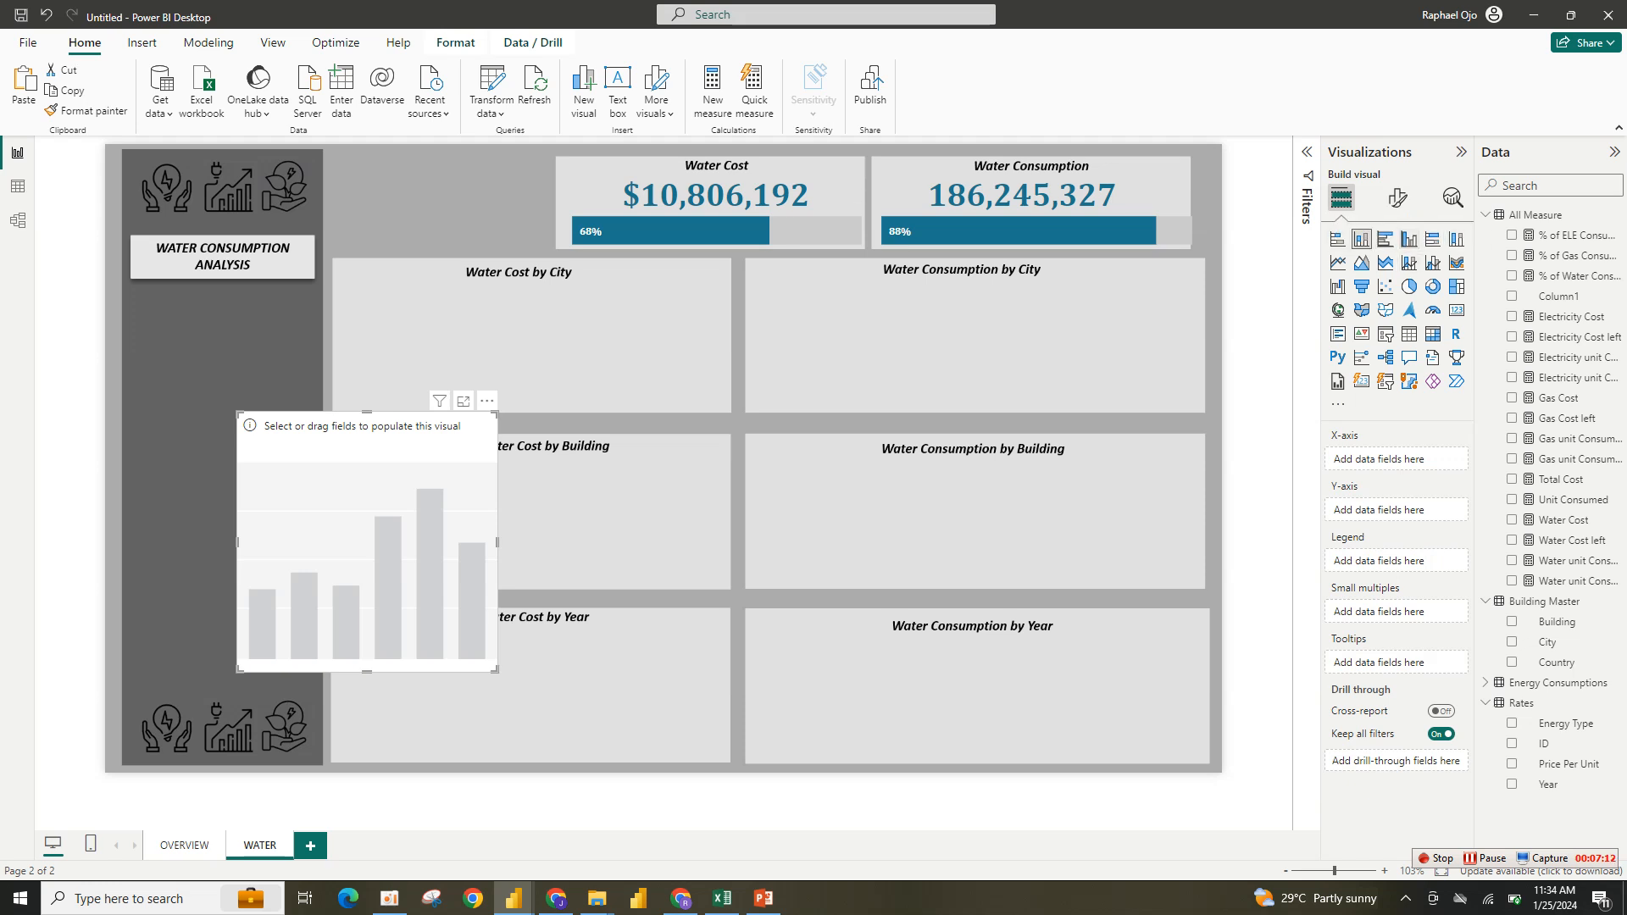
click(1408, 239)
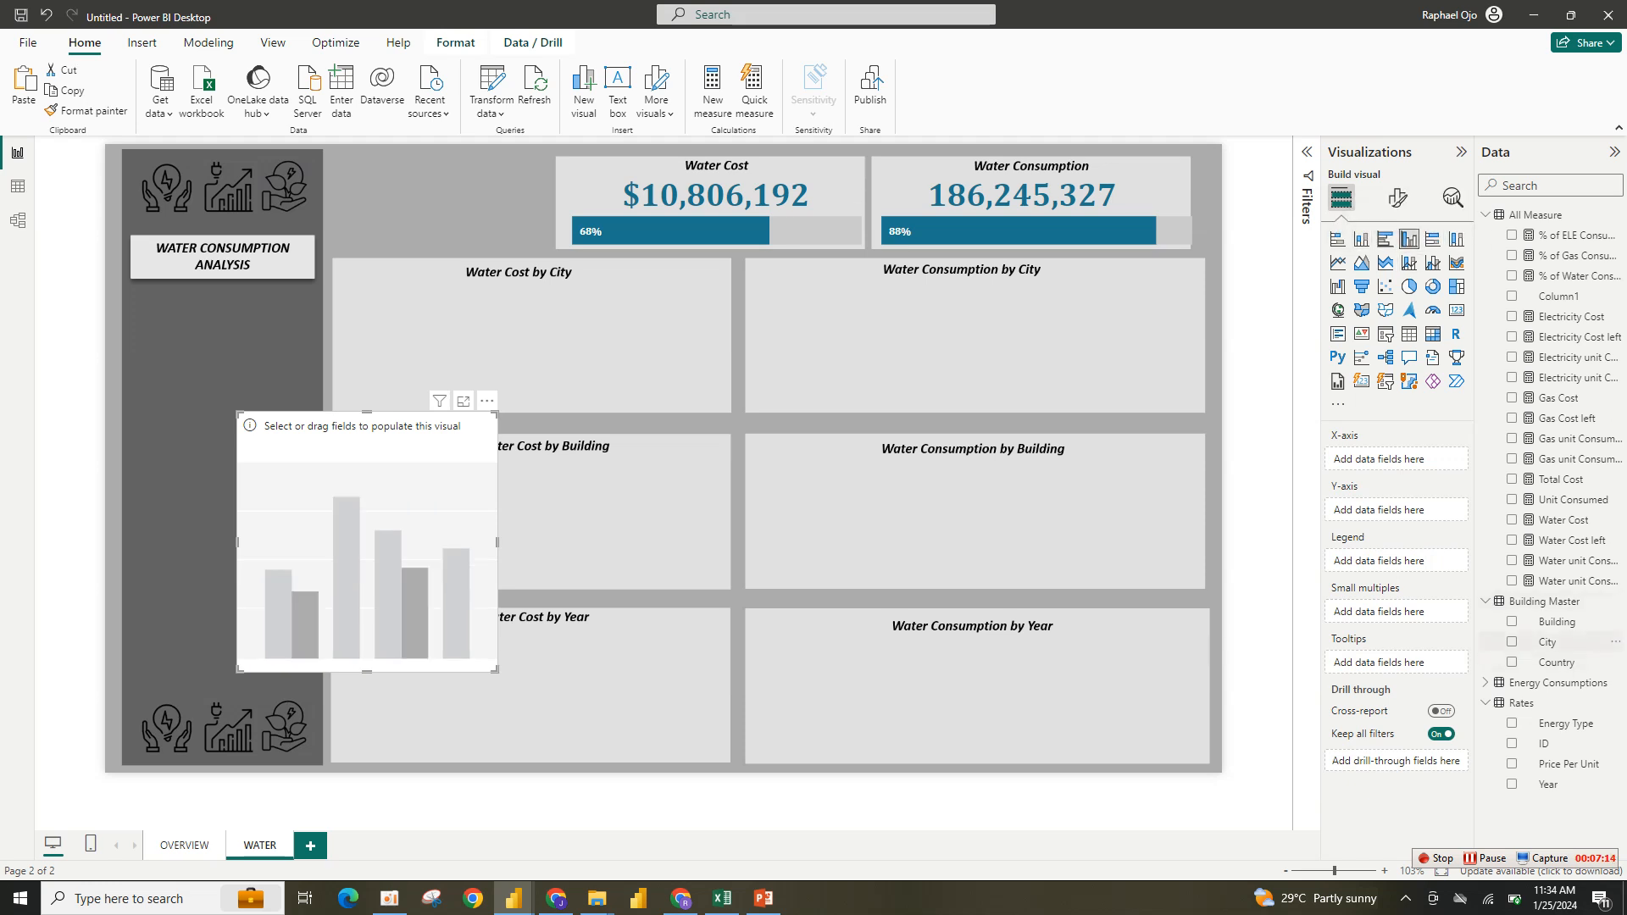
click(1512, 641)
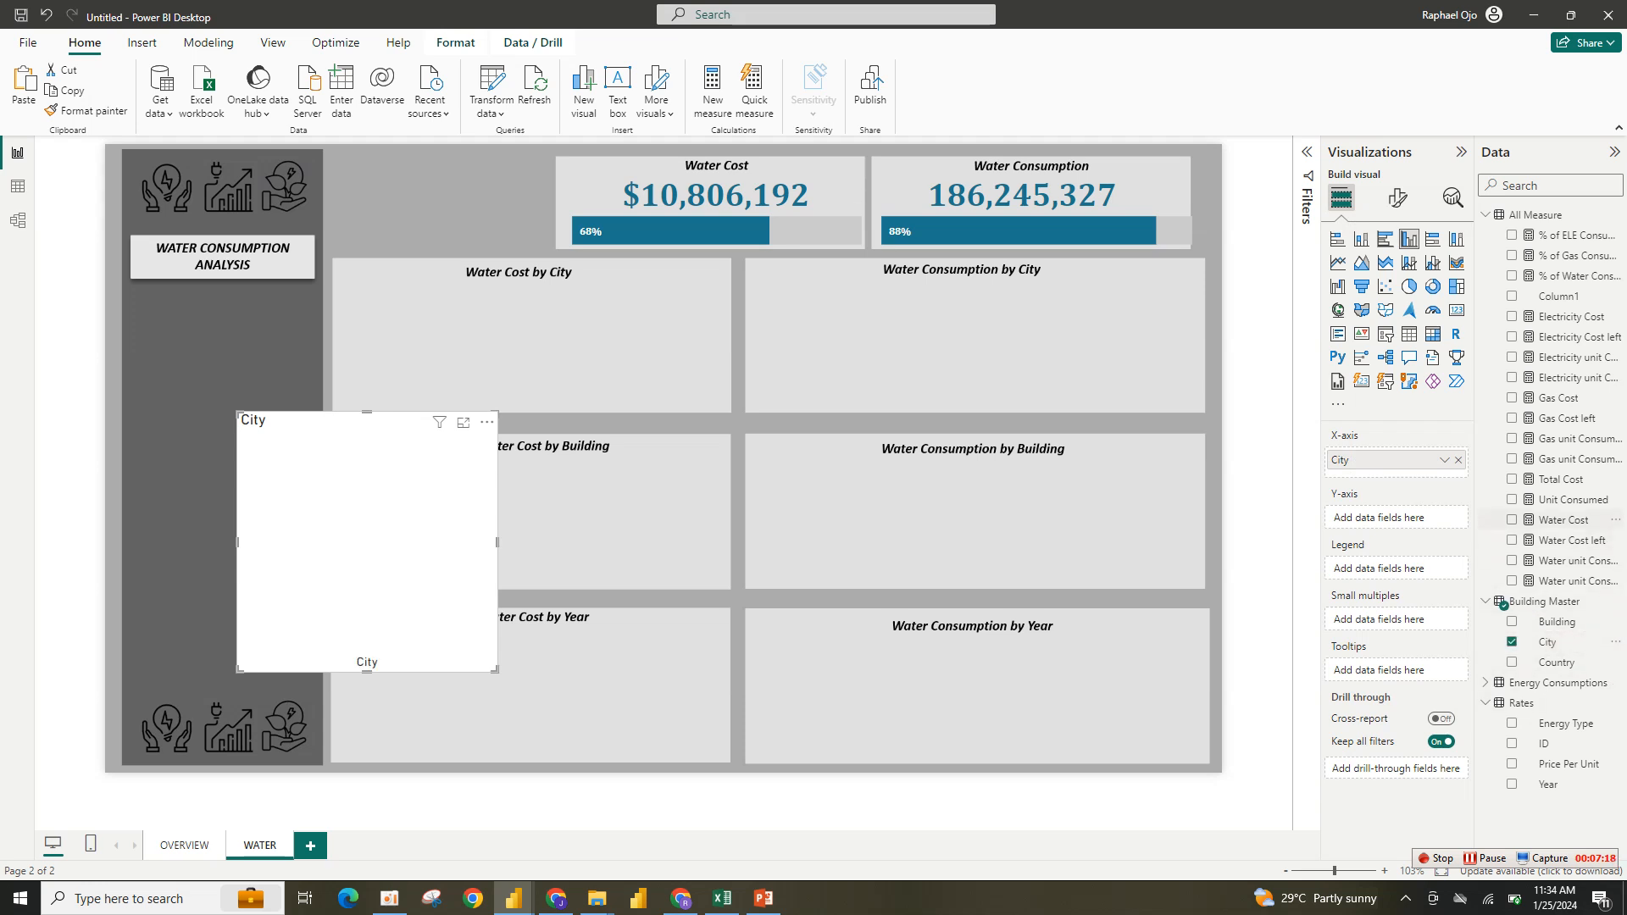
click(1563, 519)
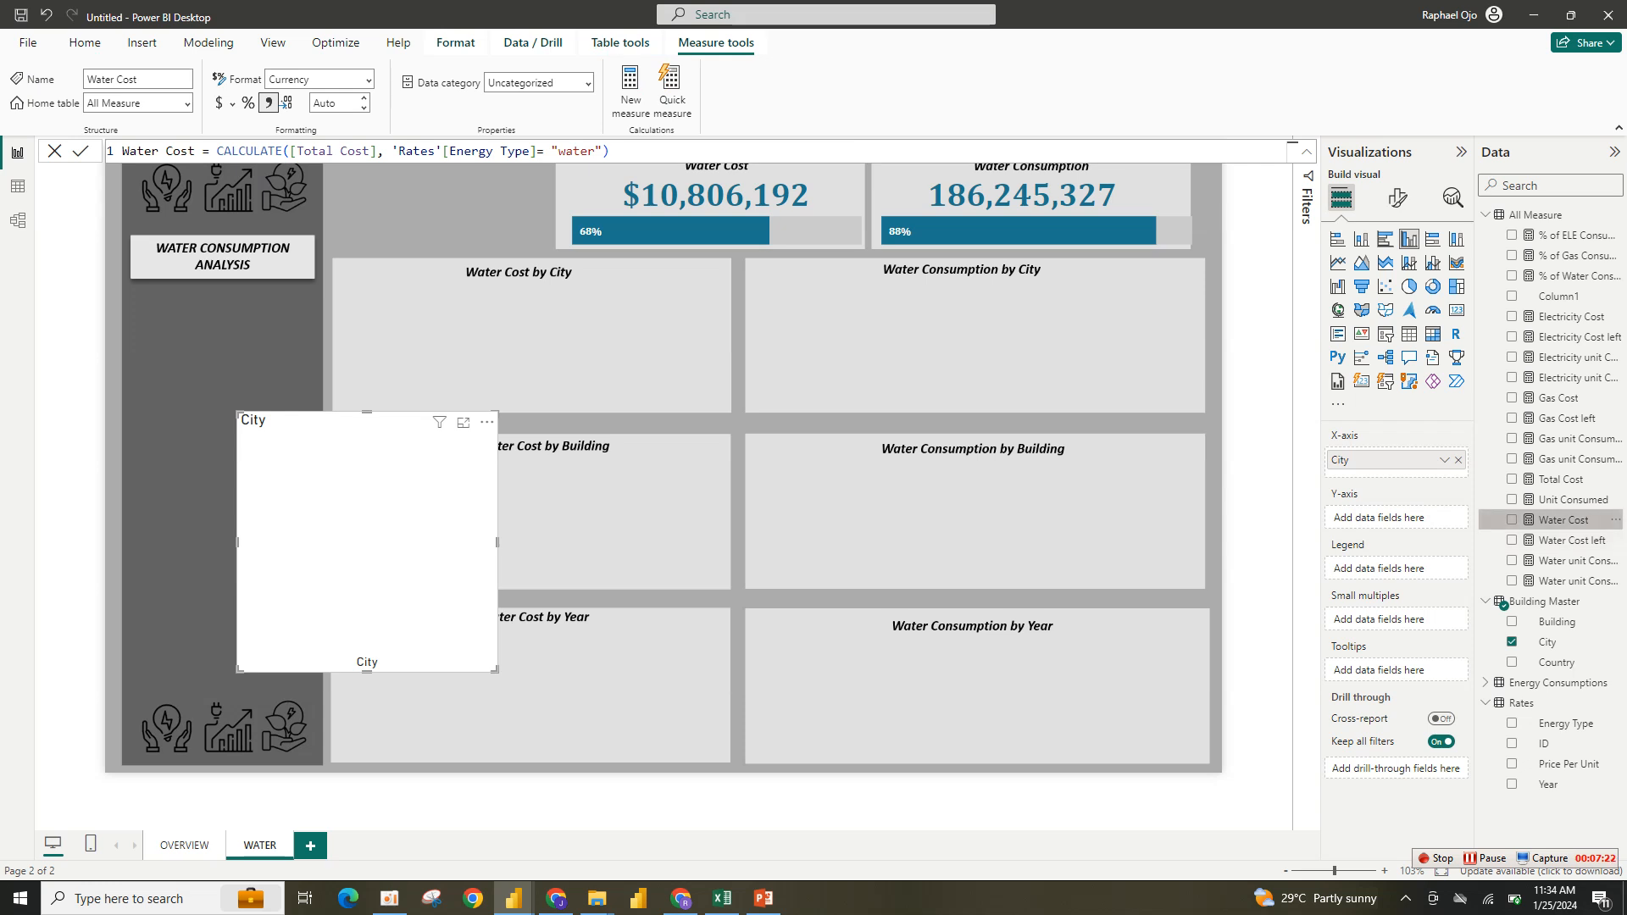
click(1511, 519)
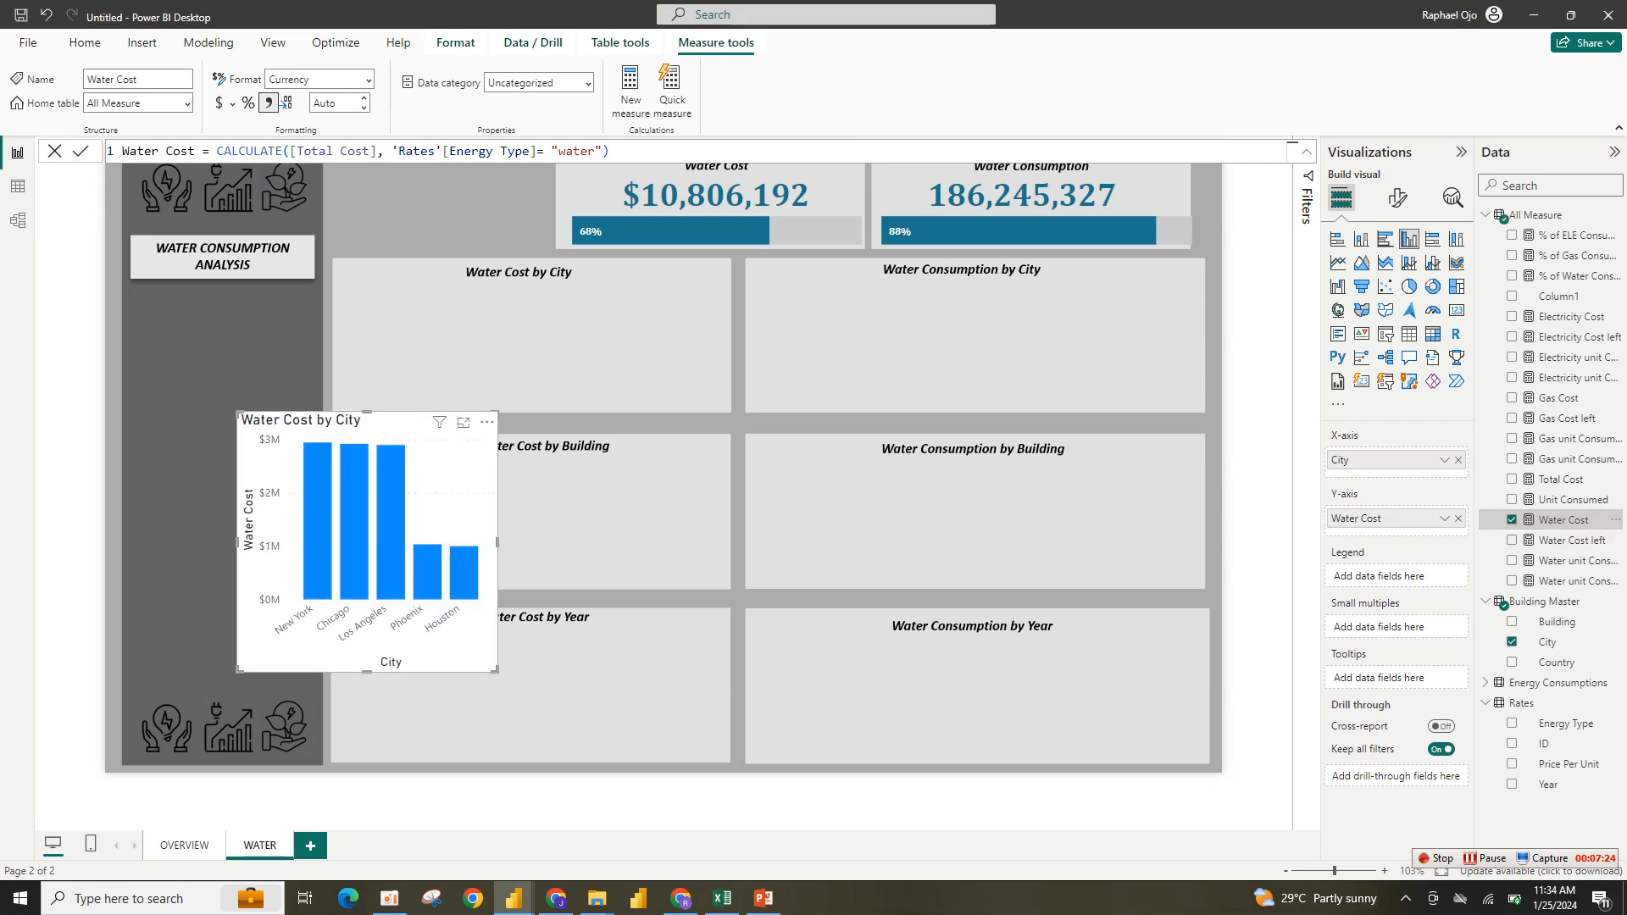
- Move and resize the column chart to fill the Water Cost by City panel
drag(496, 670, 686, 568)
drag(551, 441, 644, 296)
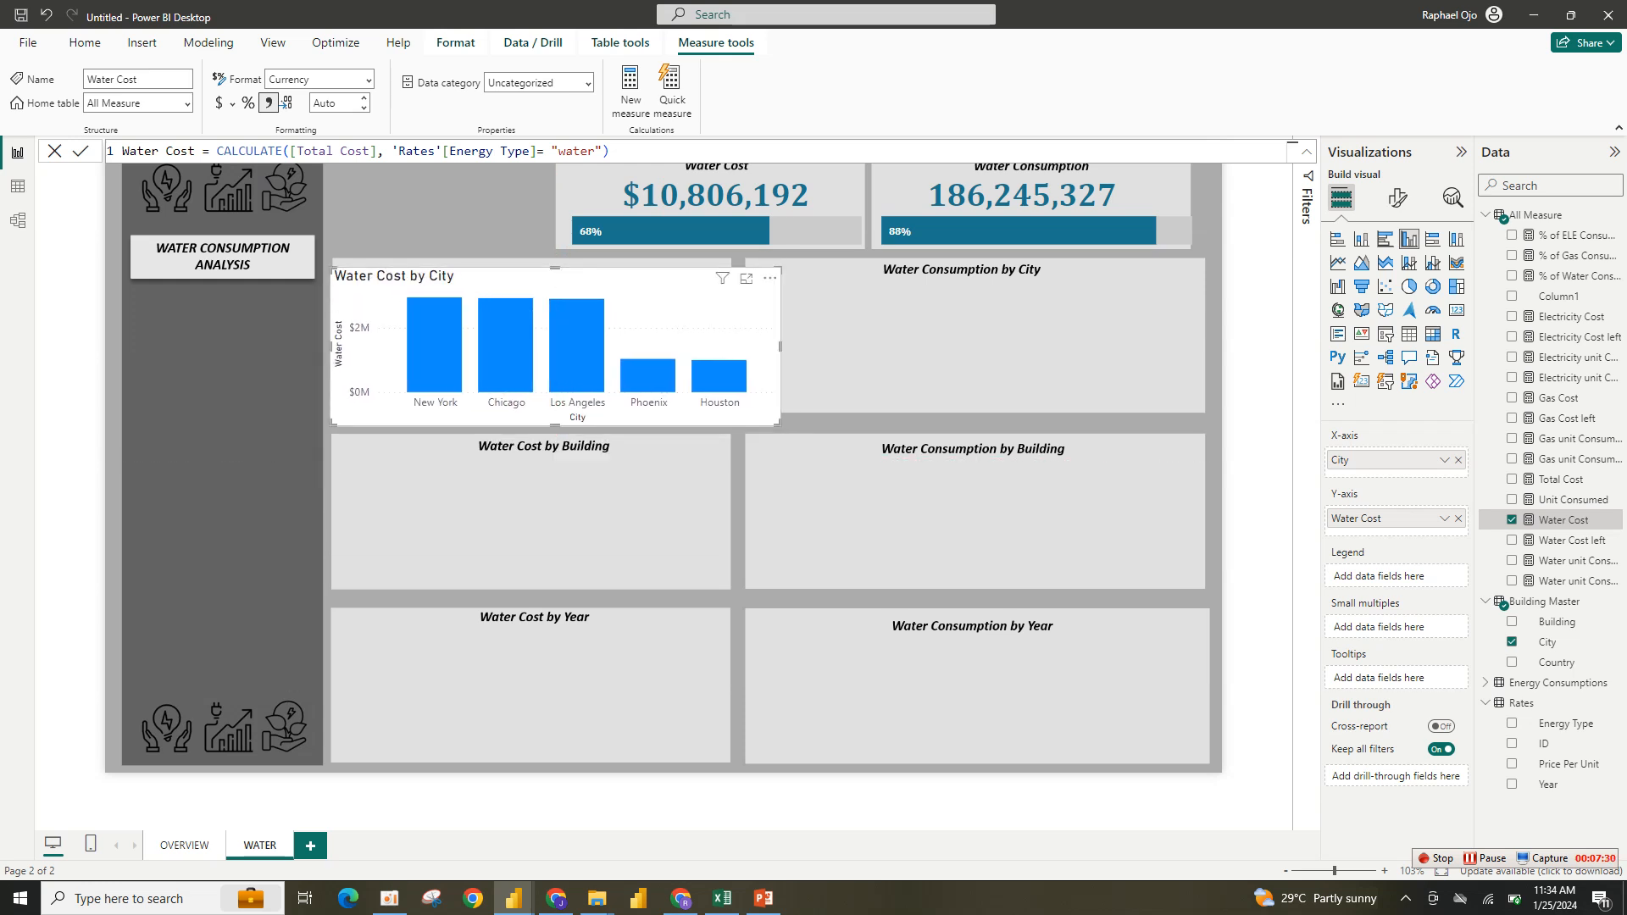
drag(780, 346, 716, 346)
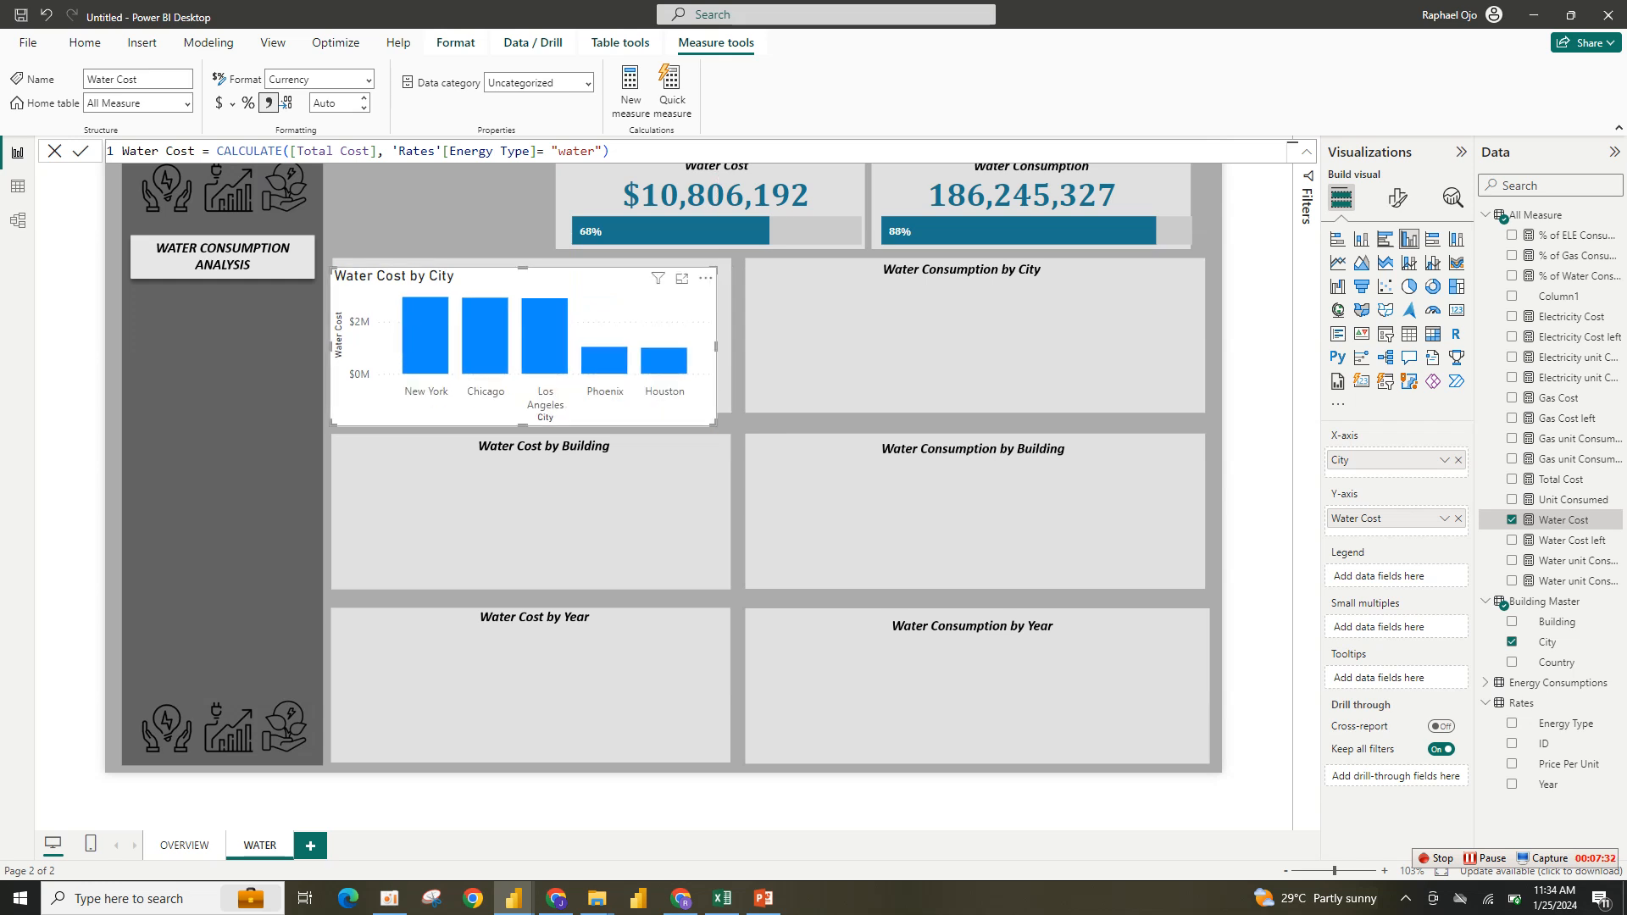
drag(716, 424, 729, 409)
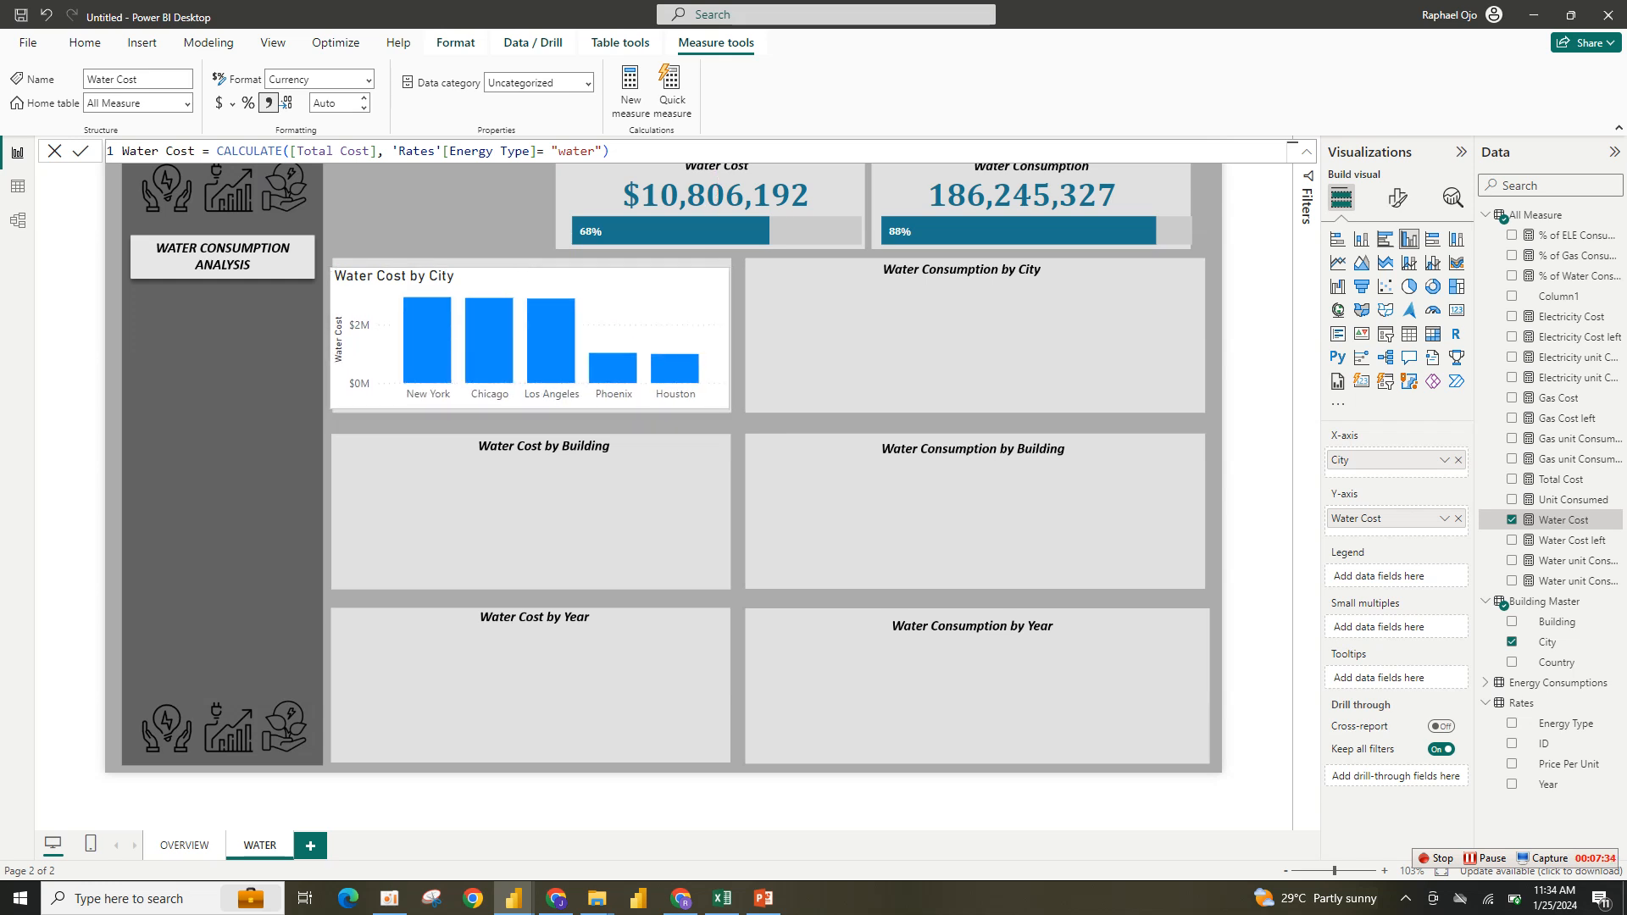
- Turn off the column chart's own title and its background
click(1397, 198)
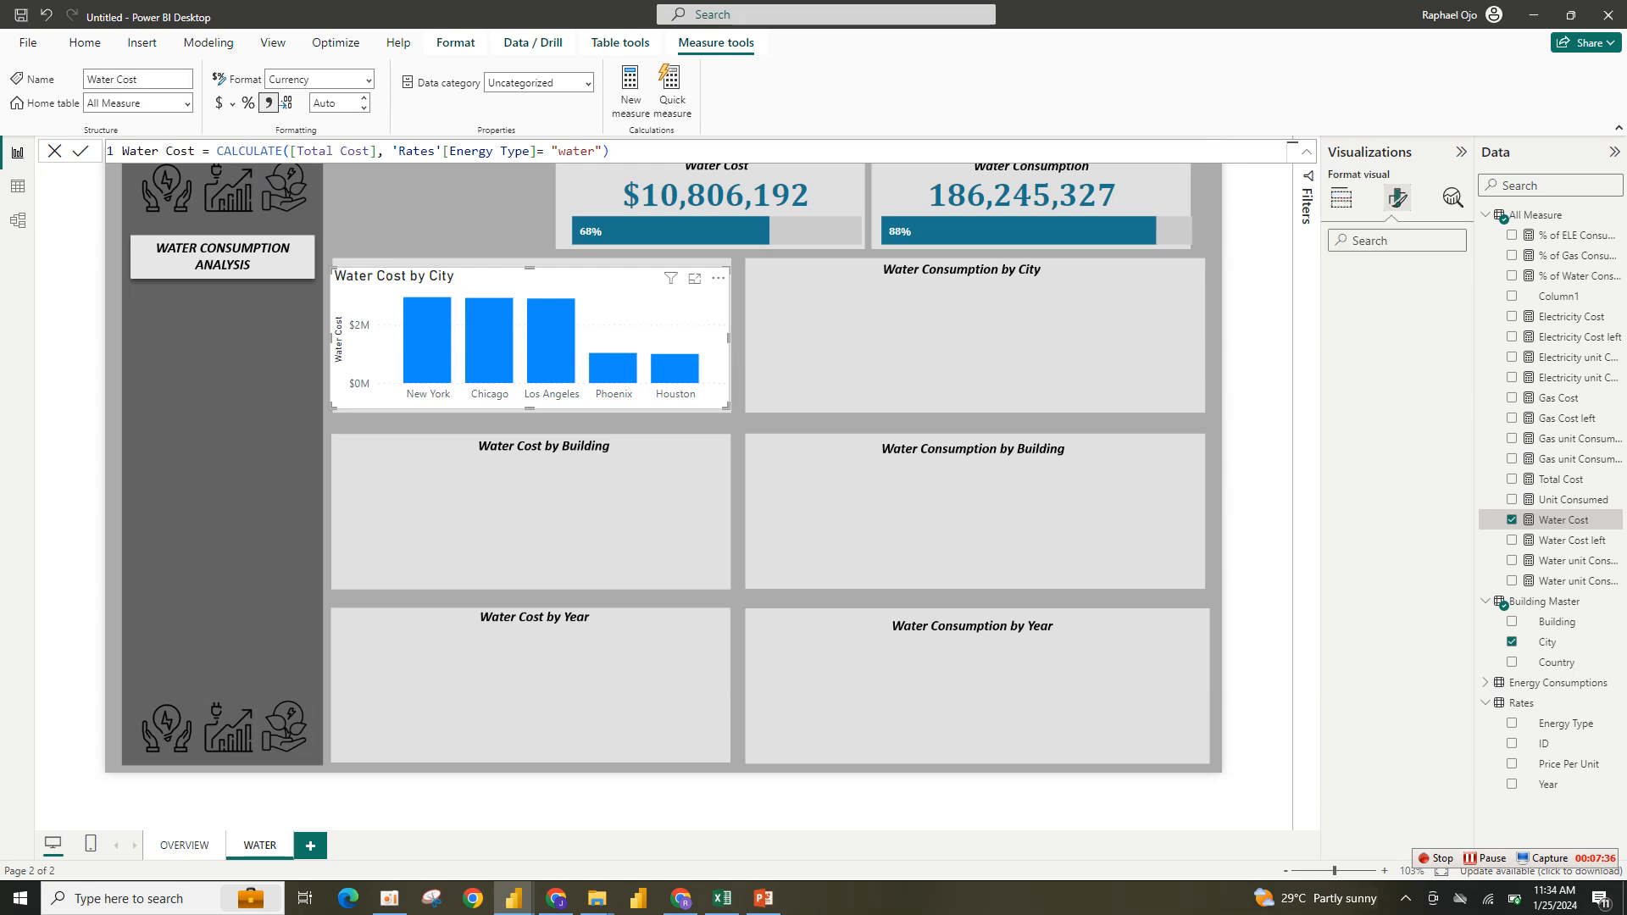
click(1396, 274)
click(1452, 351)
click(1355, 384)
click(1445, 426)
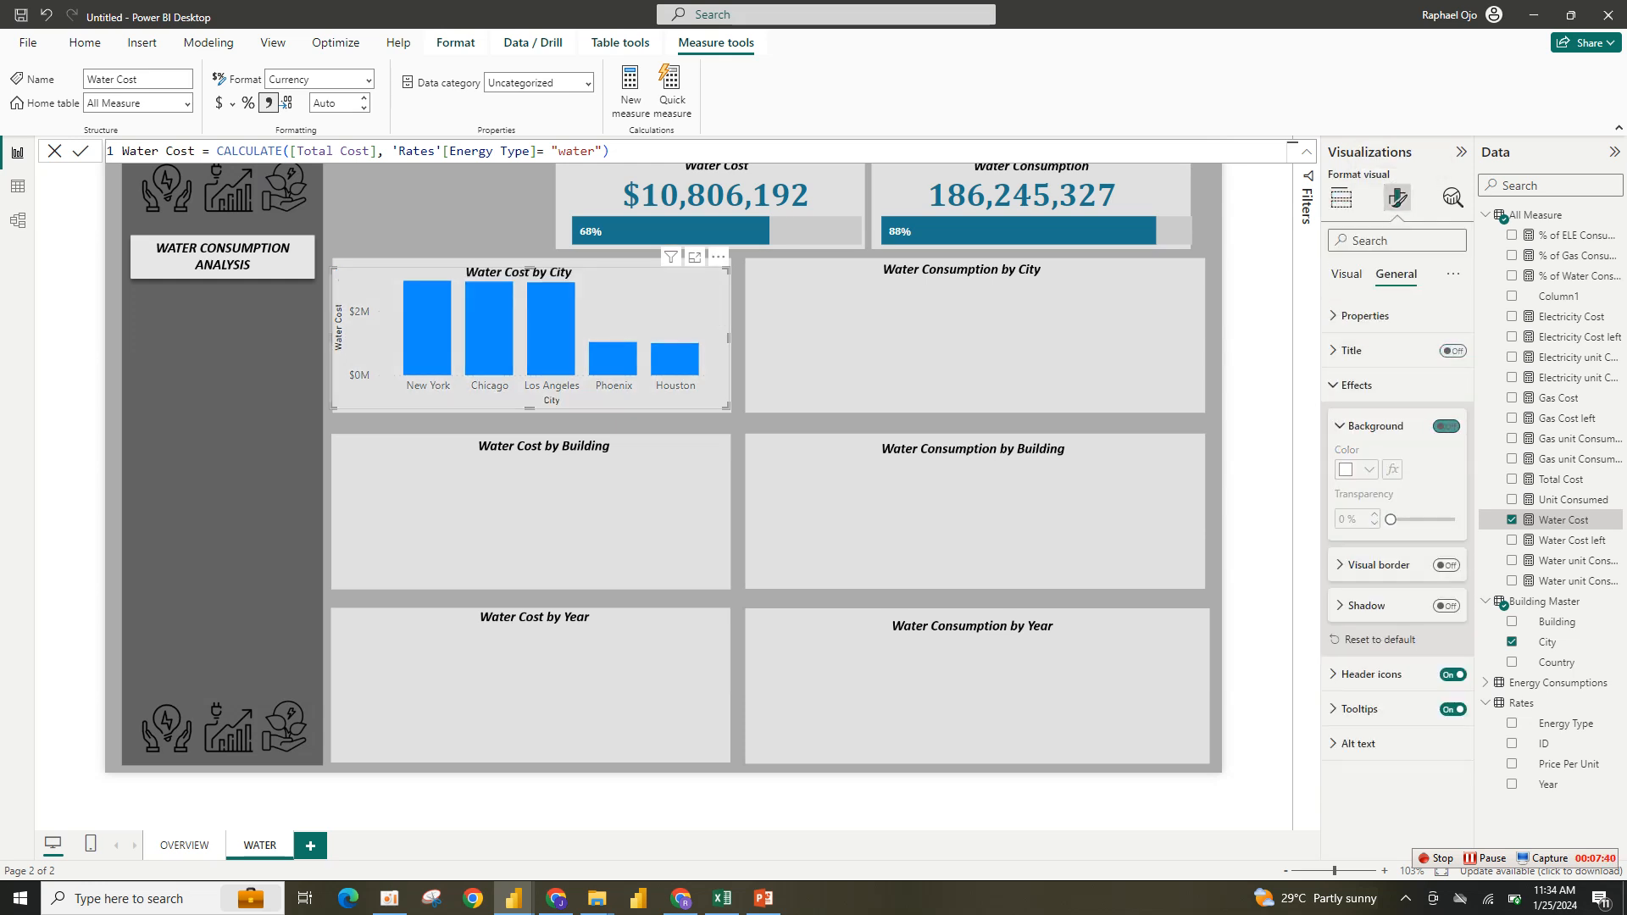
- Hide the column chart's y-axis title
click(1347, 273)
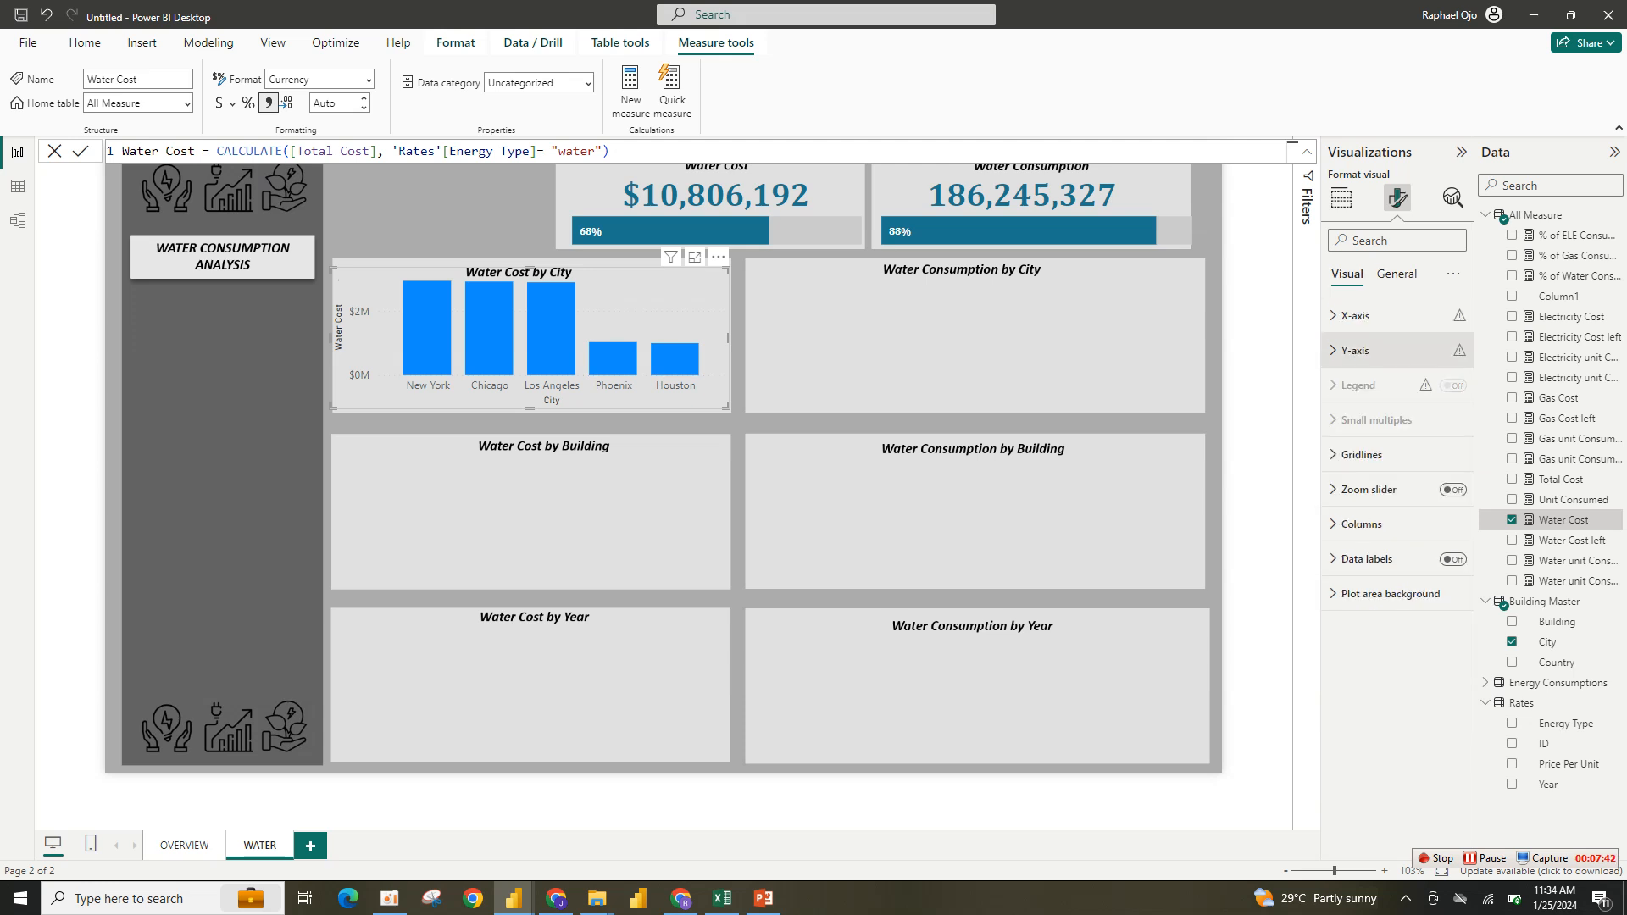
click(1355, 350)
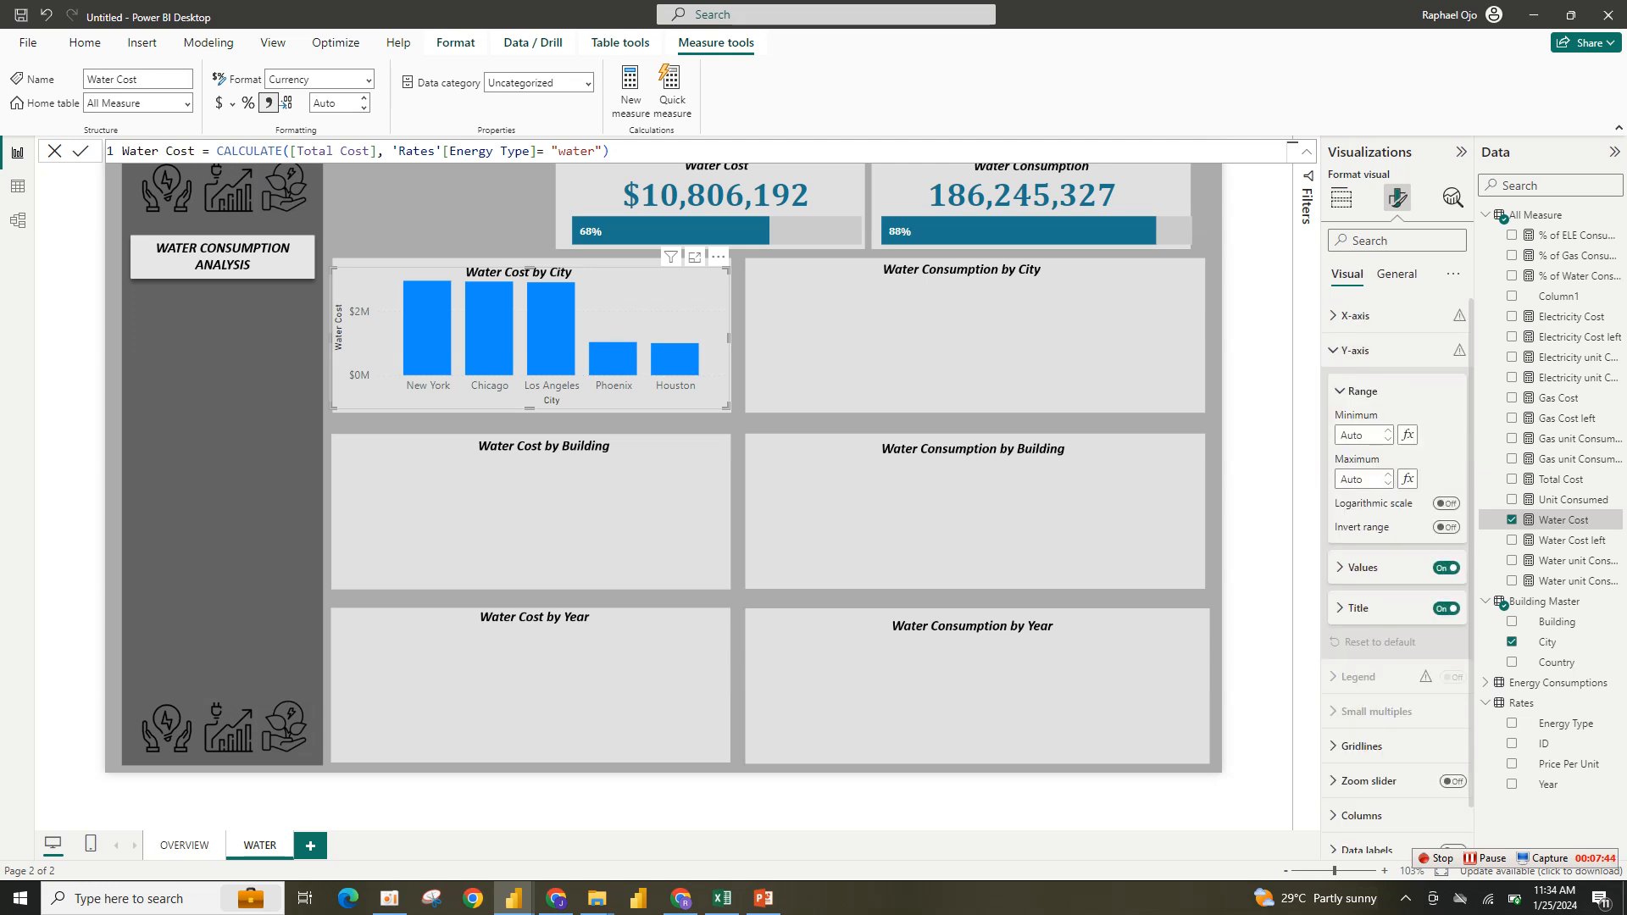
click(1446, 608)
- Format the y-axis values with a dark grey recent colour, Cambria font and bold
click(1362, 568)
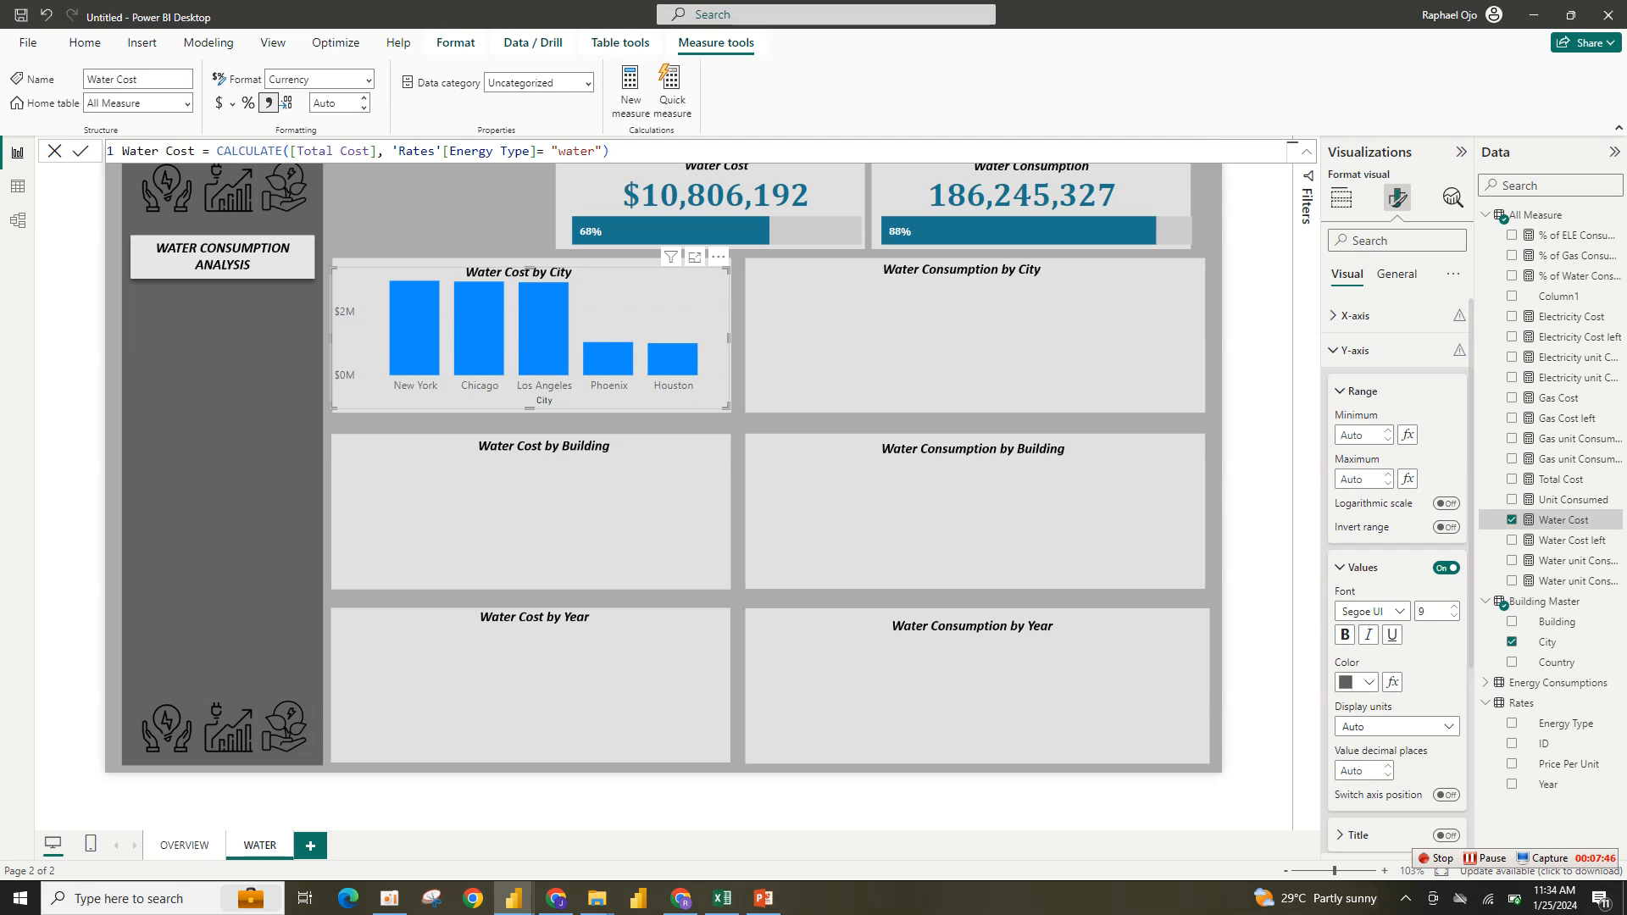
click(1356, 682)
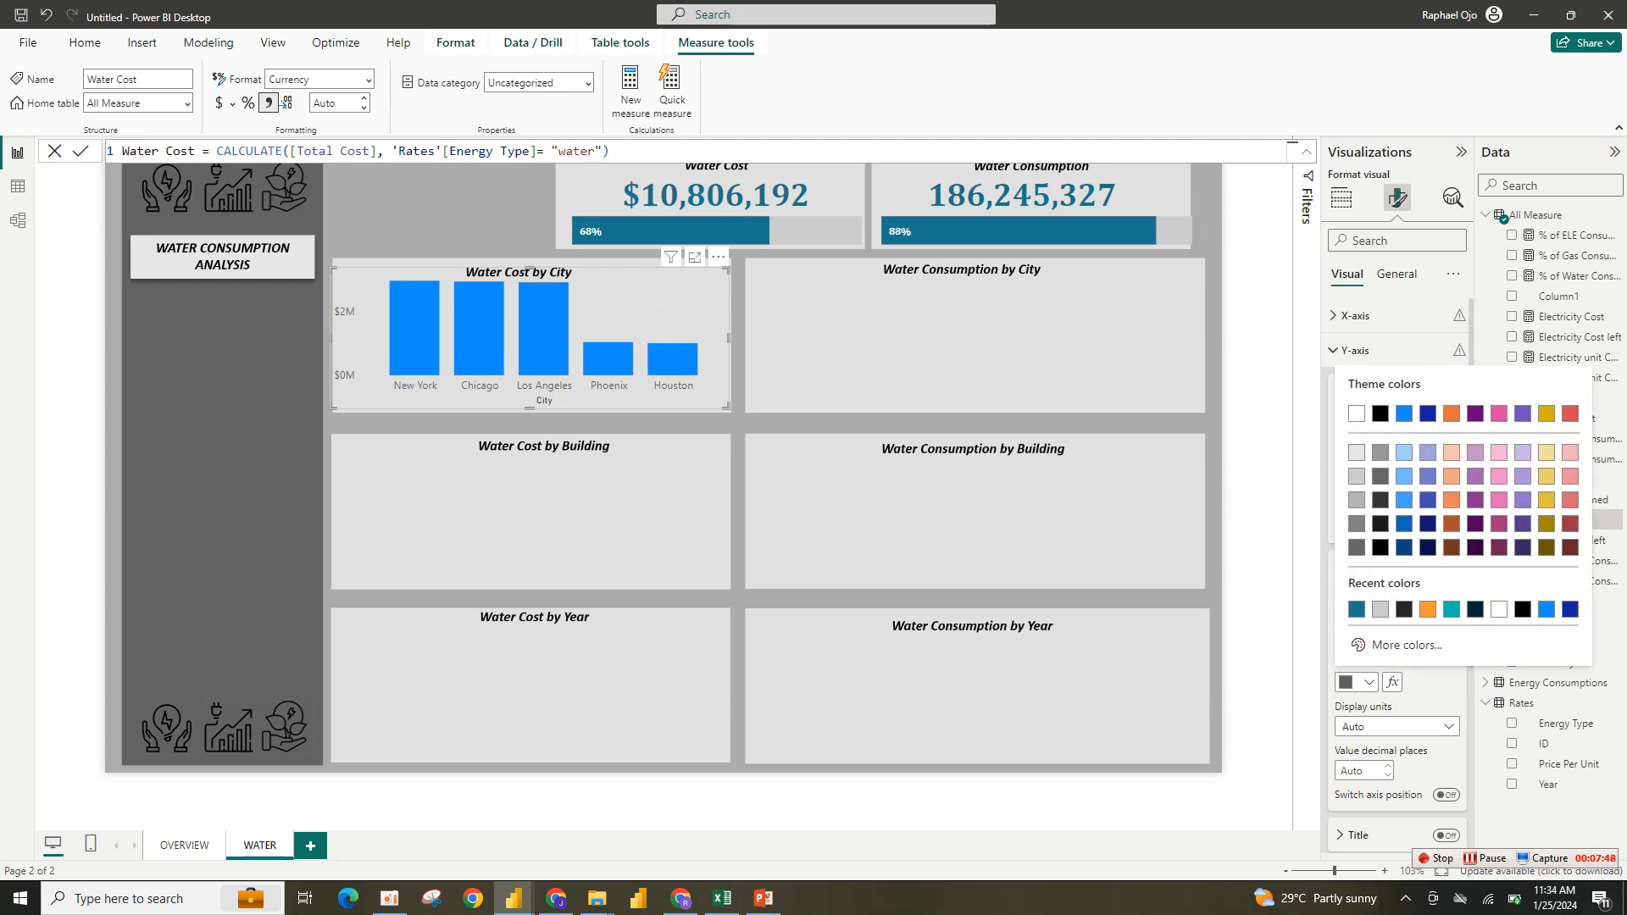
click(1404, 608)
click(1365, 611)
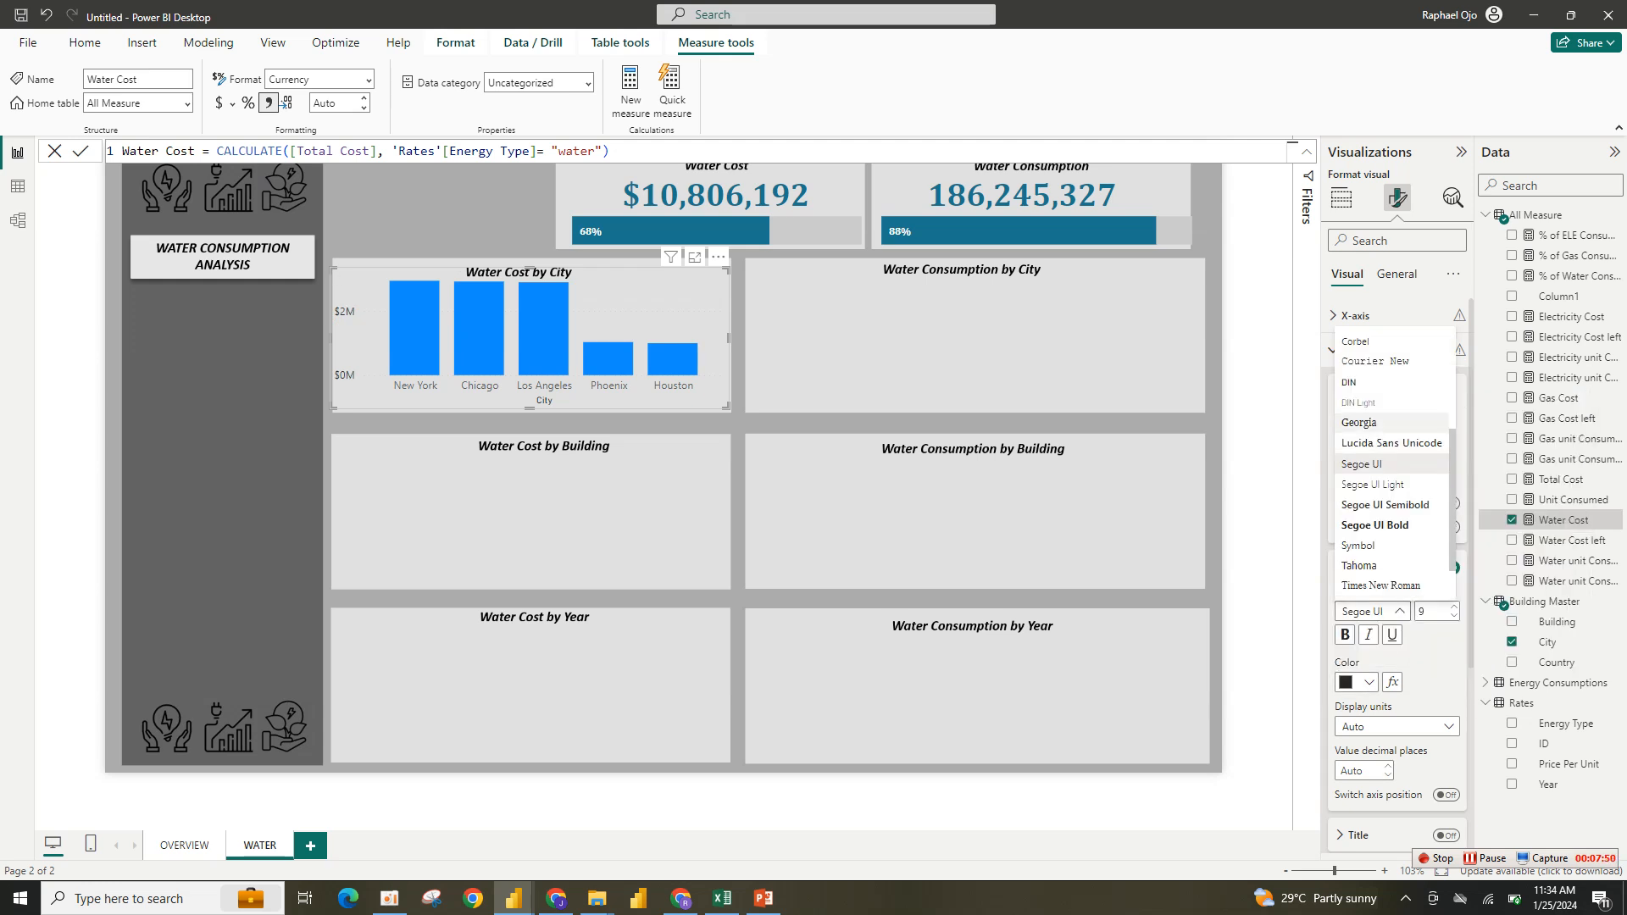
scroll(1372, 382, up, 4)
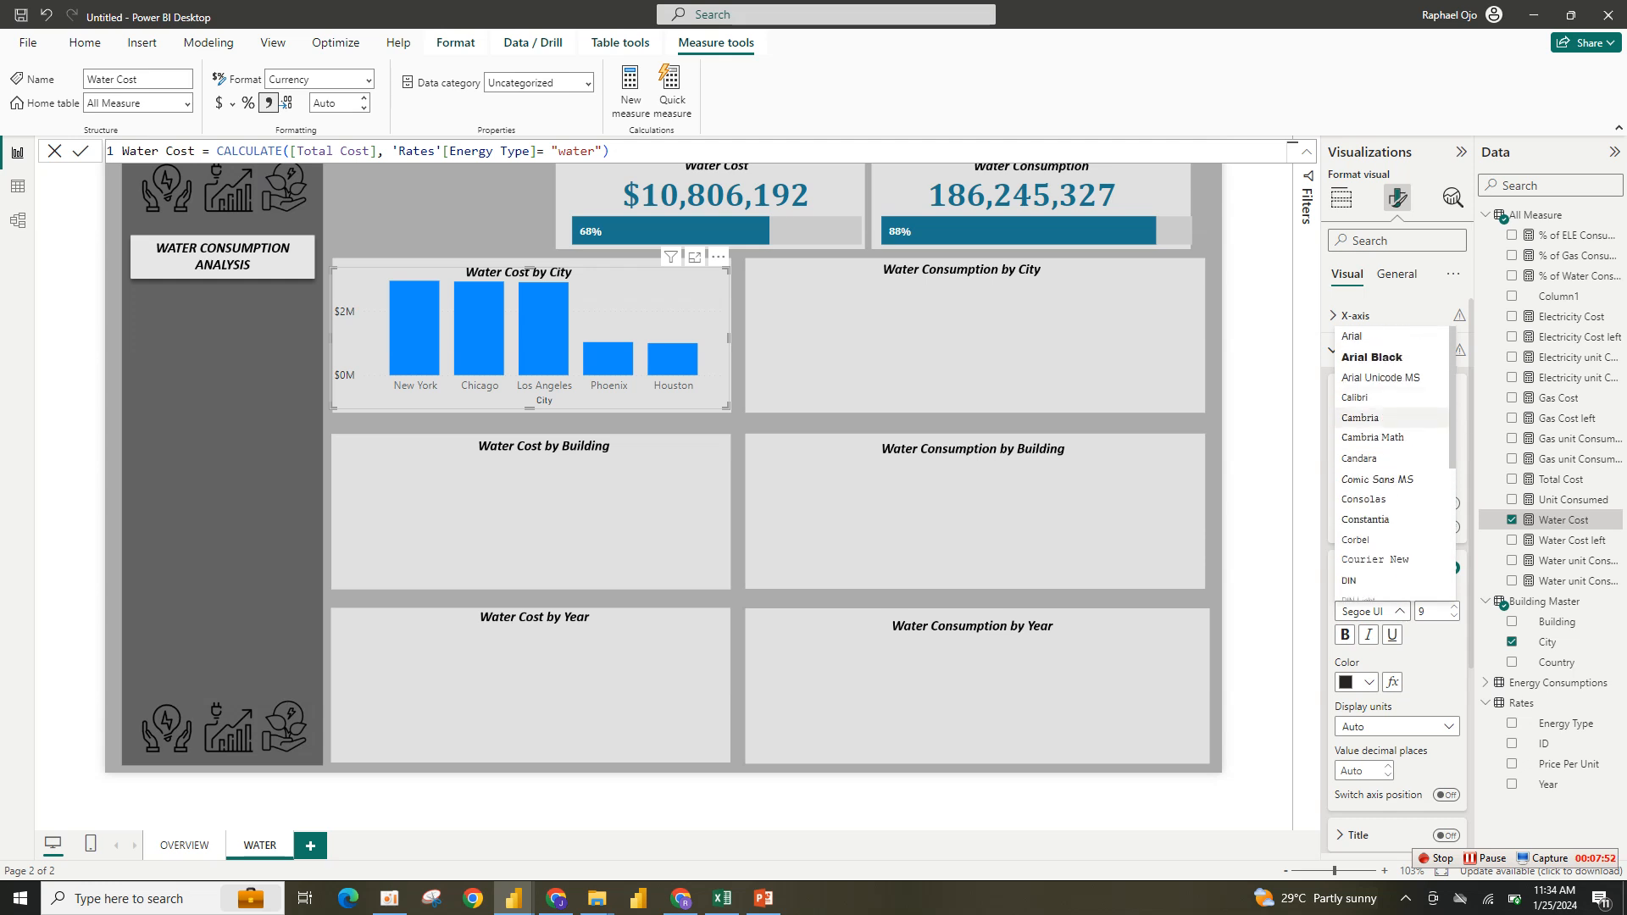
click(1359, 418)
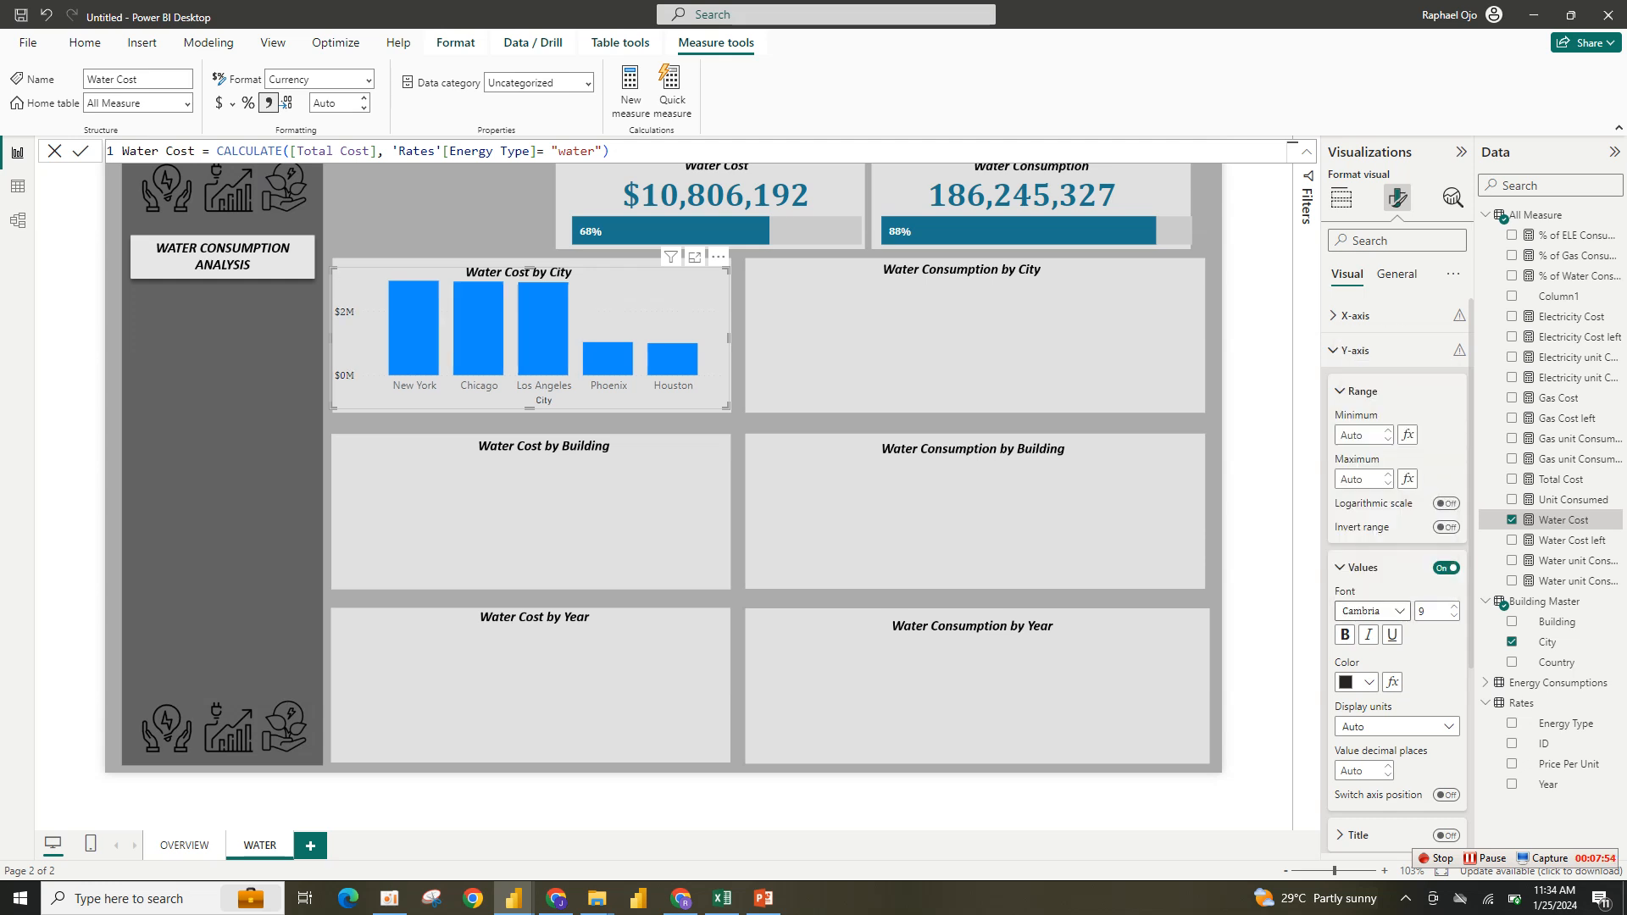
click(1345, 635)
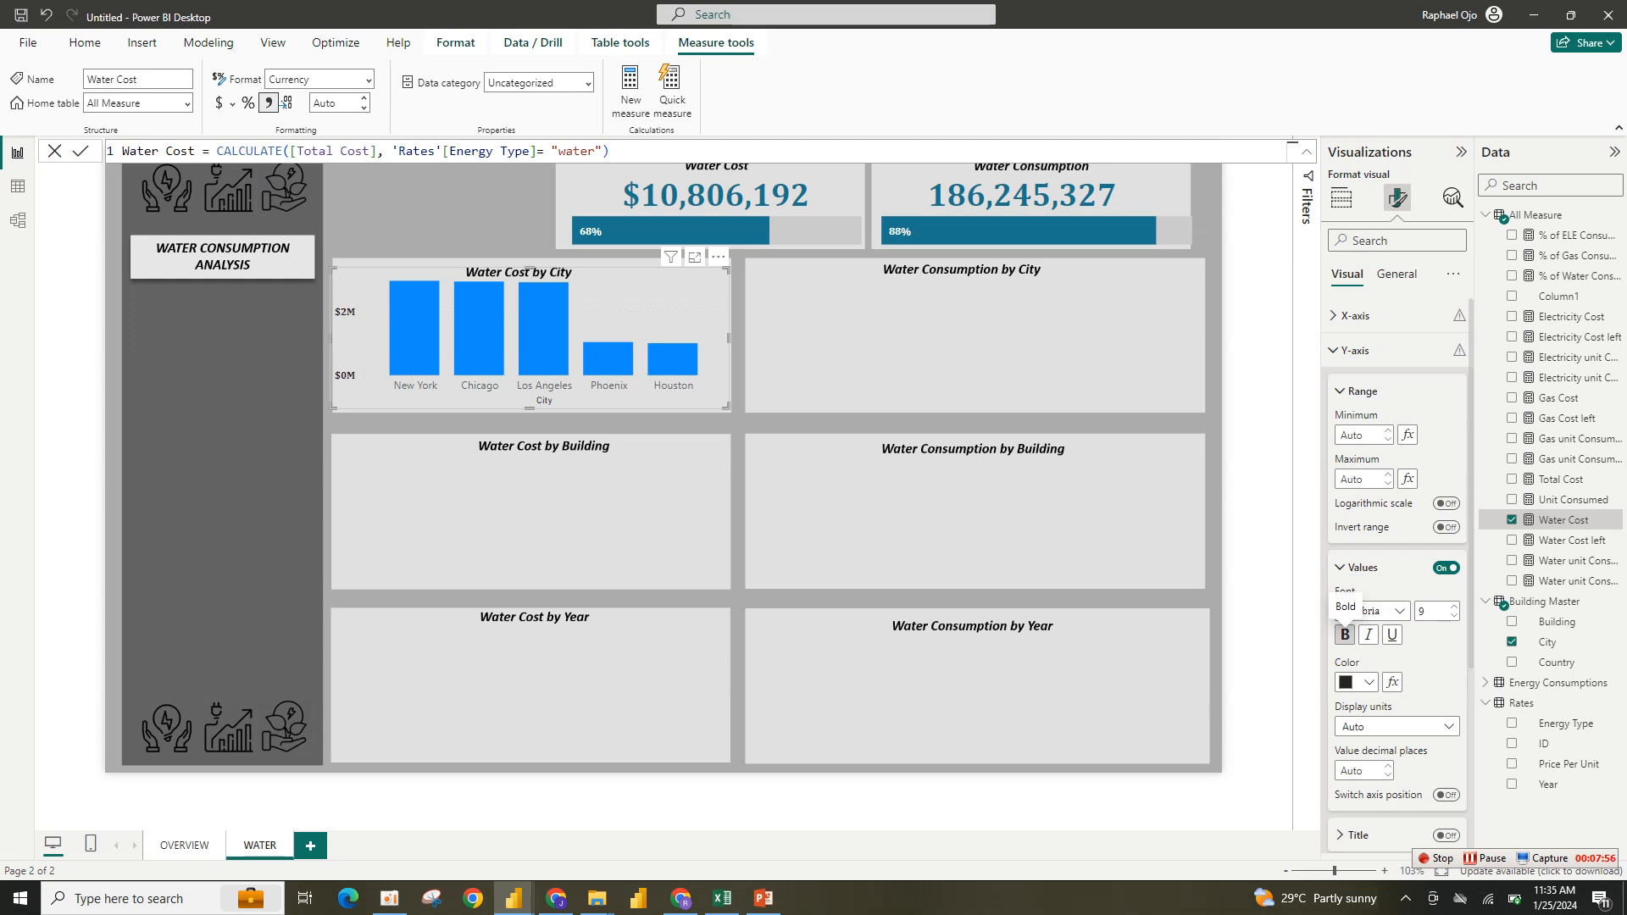
- Hide the y-axis values and the x-axis title
click(1446, 567)
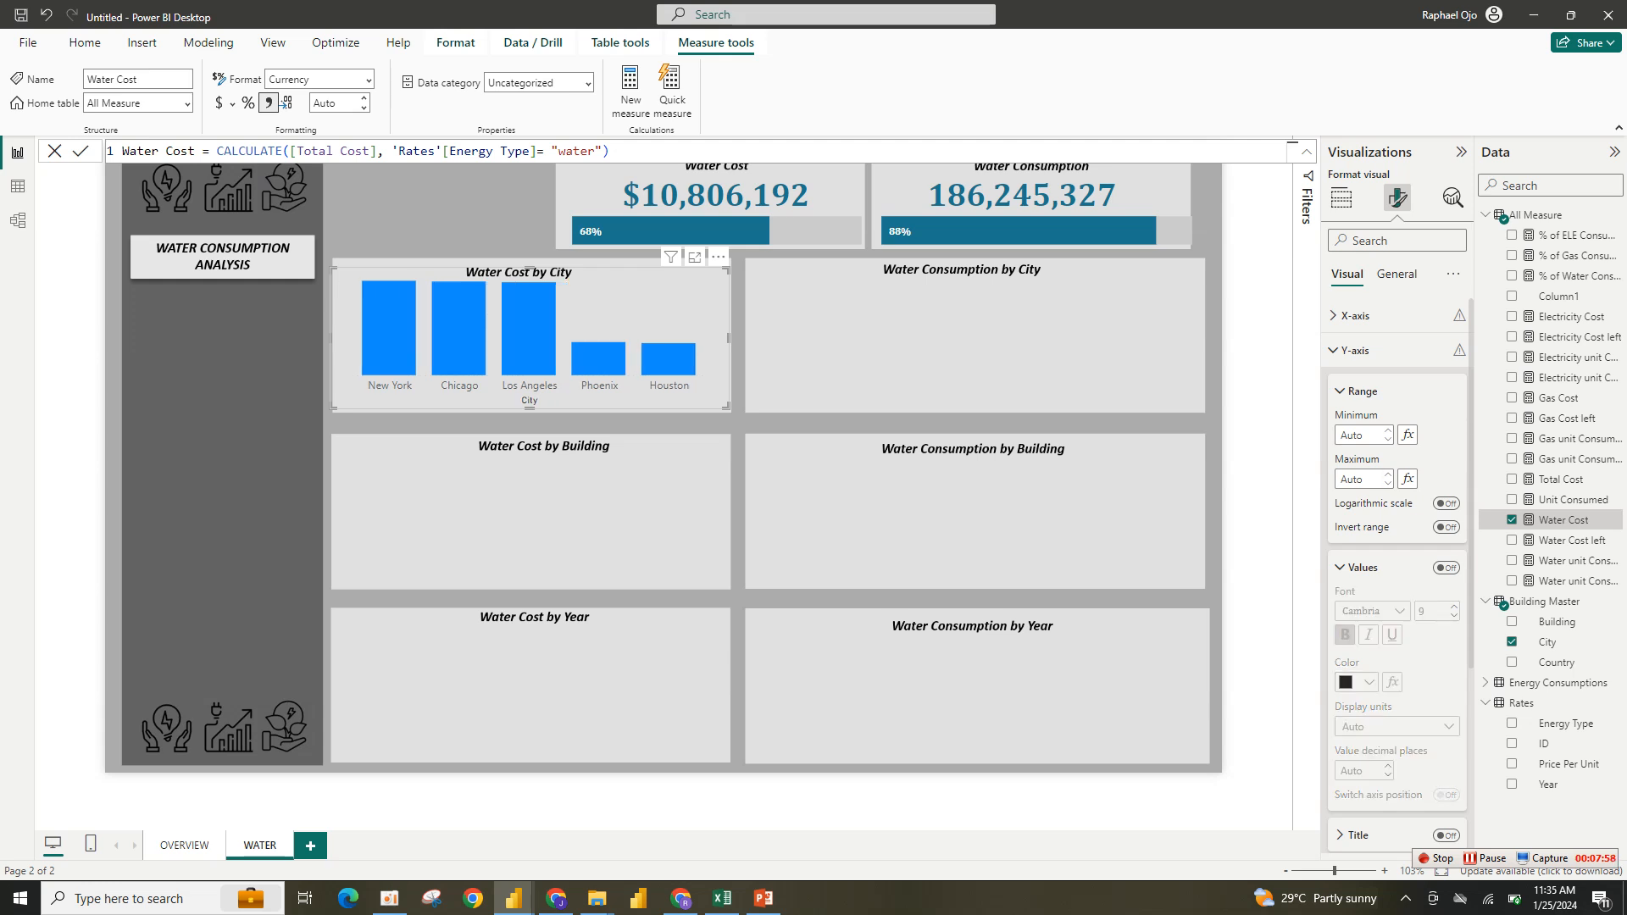
click(1360, 391)
click(1354, 316)
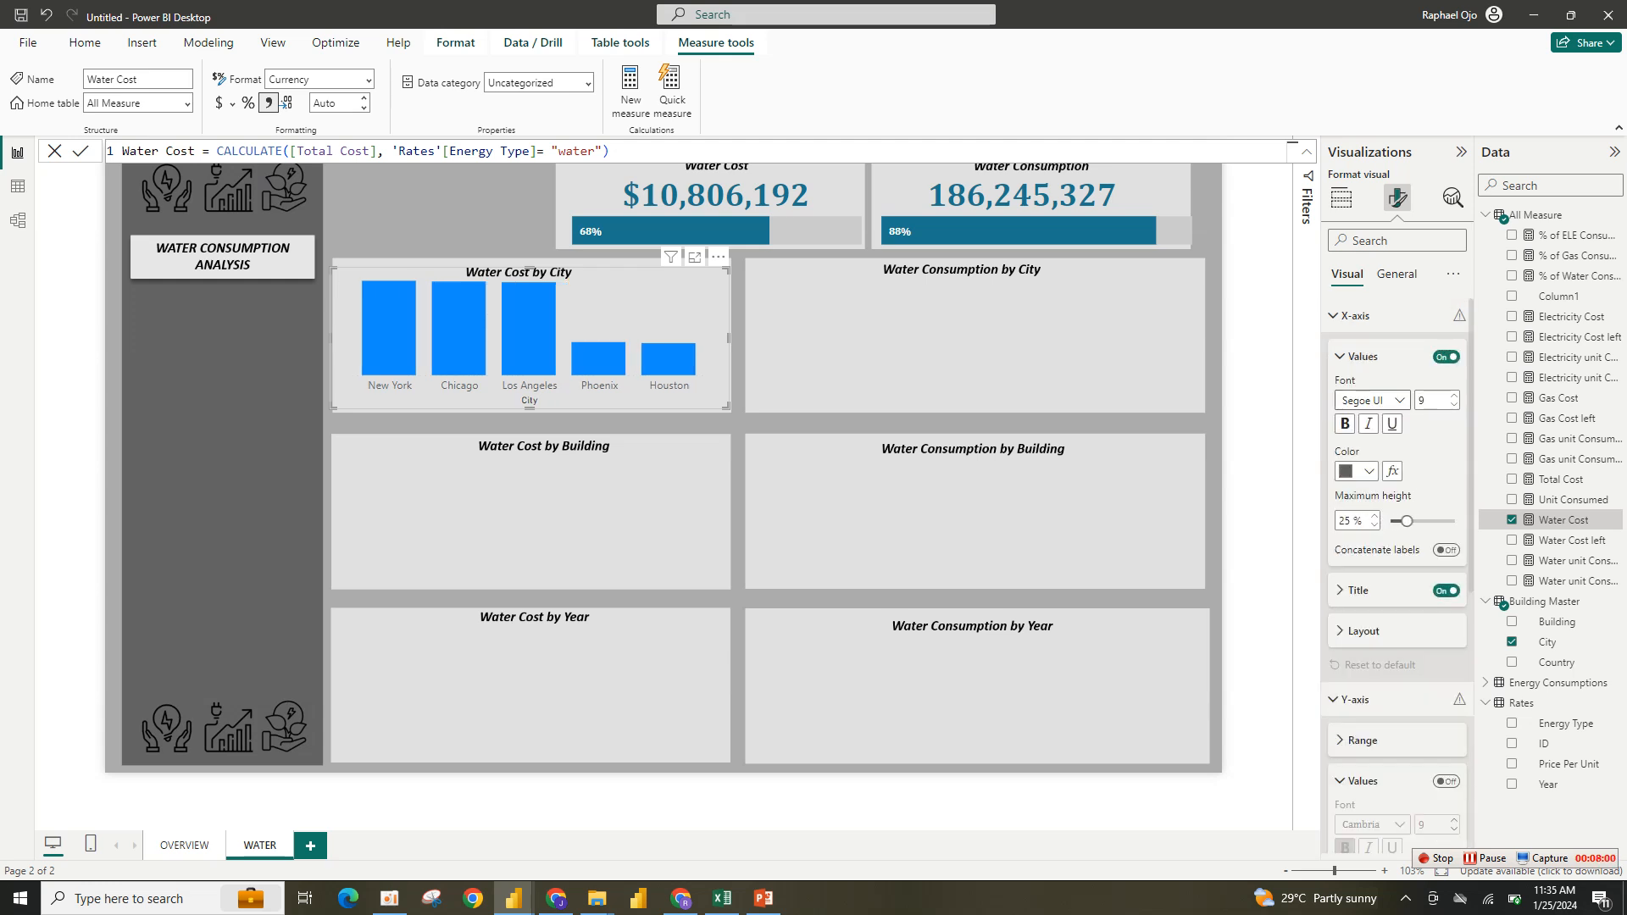
click(1446, 590)
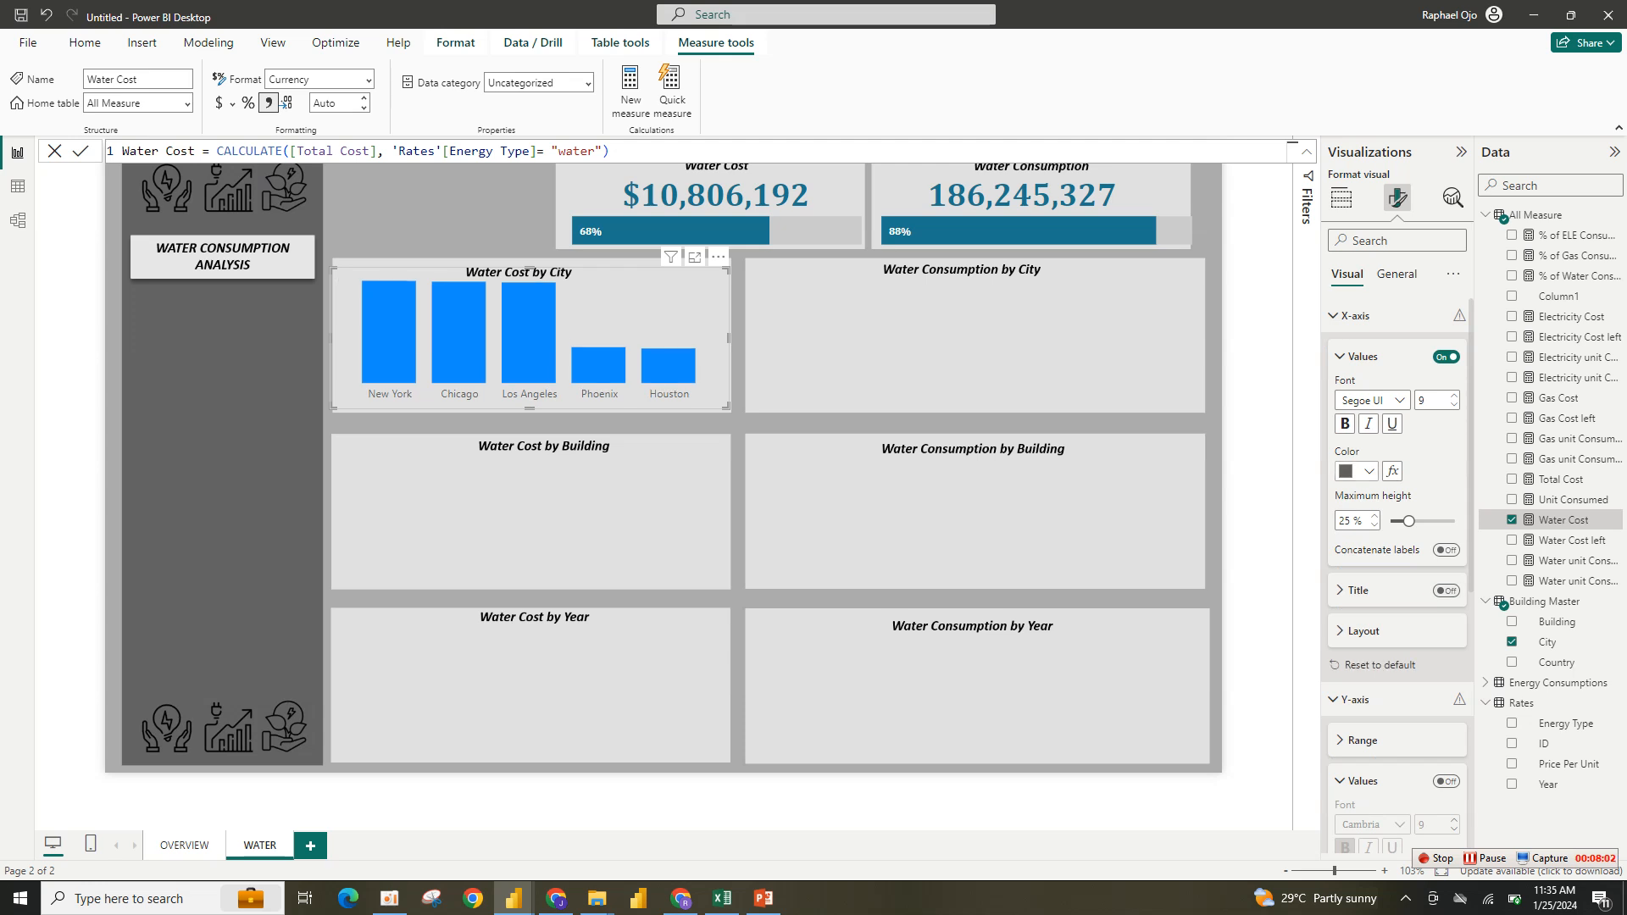
- Format the x-axis labels in black, bold and Cambria font
click(1356, 471)
click(1379, 529)
click(1344, 423)
click(1370, 400)
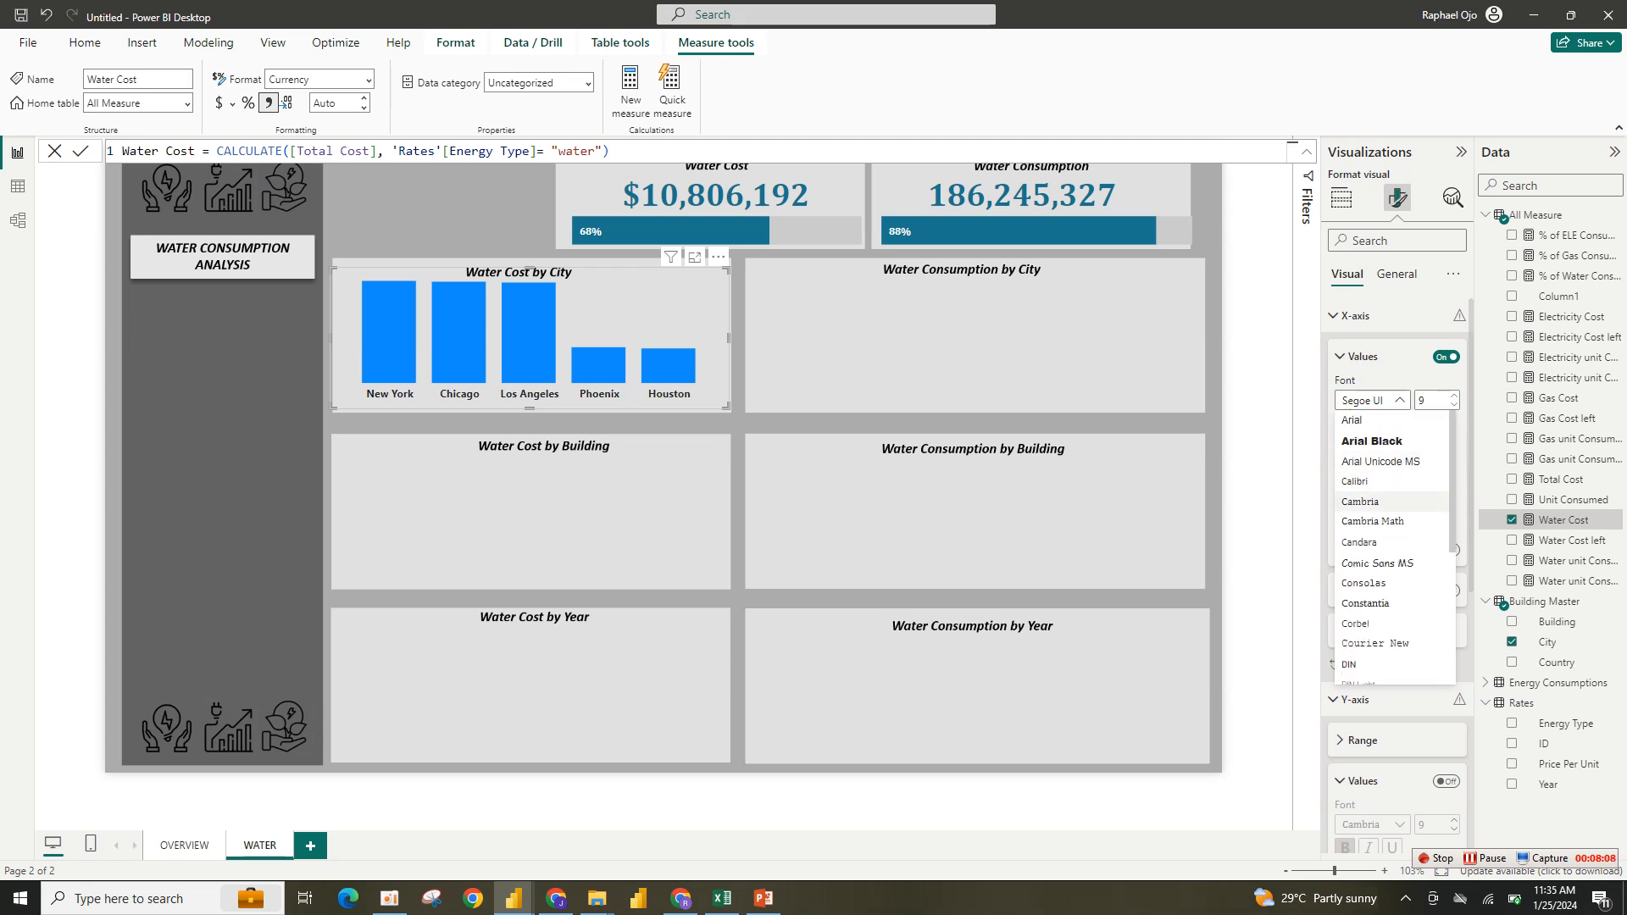
click(1359, 491)
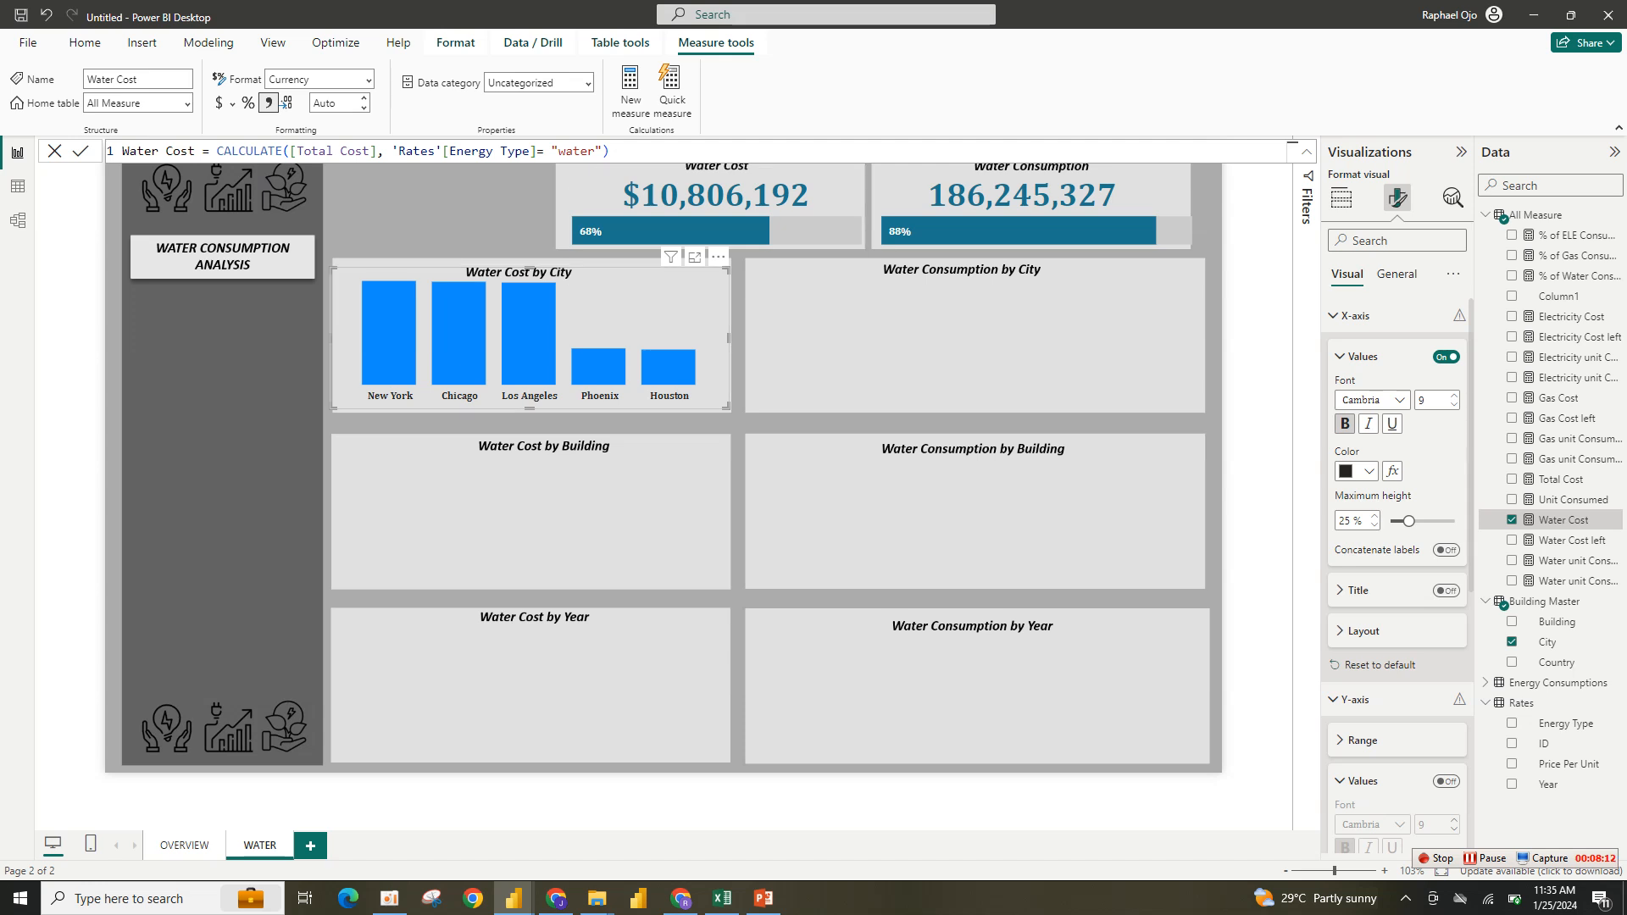
- Shift the column chart's top edge down slightly within its panel
drag(727, 269, 729, 283)
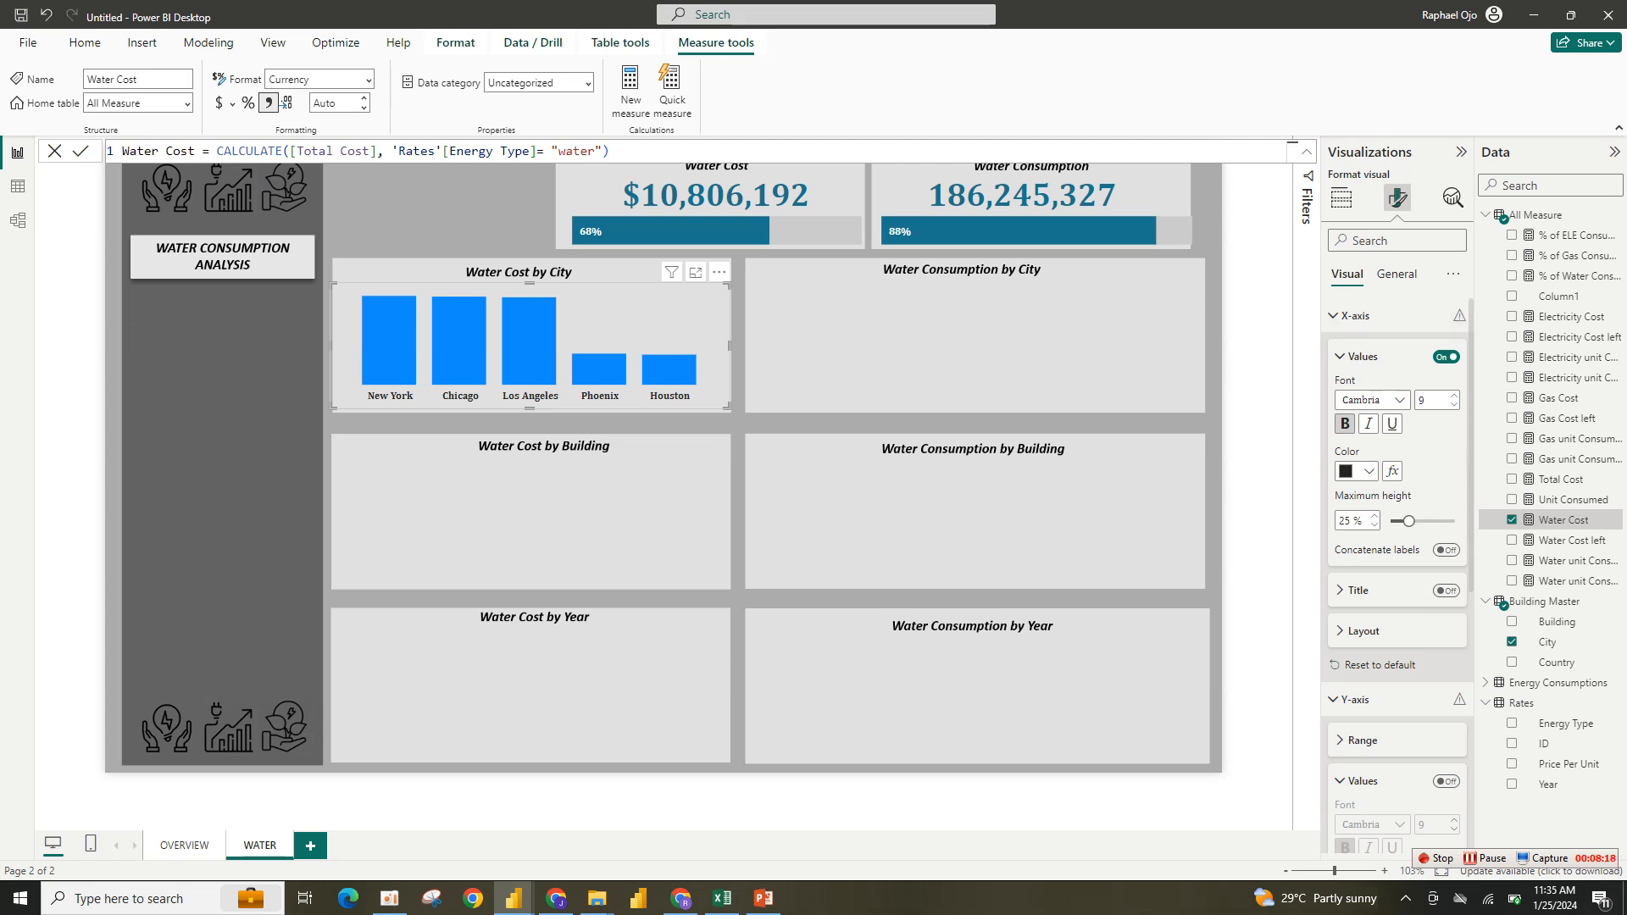
click(1340, 357)
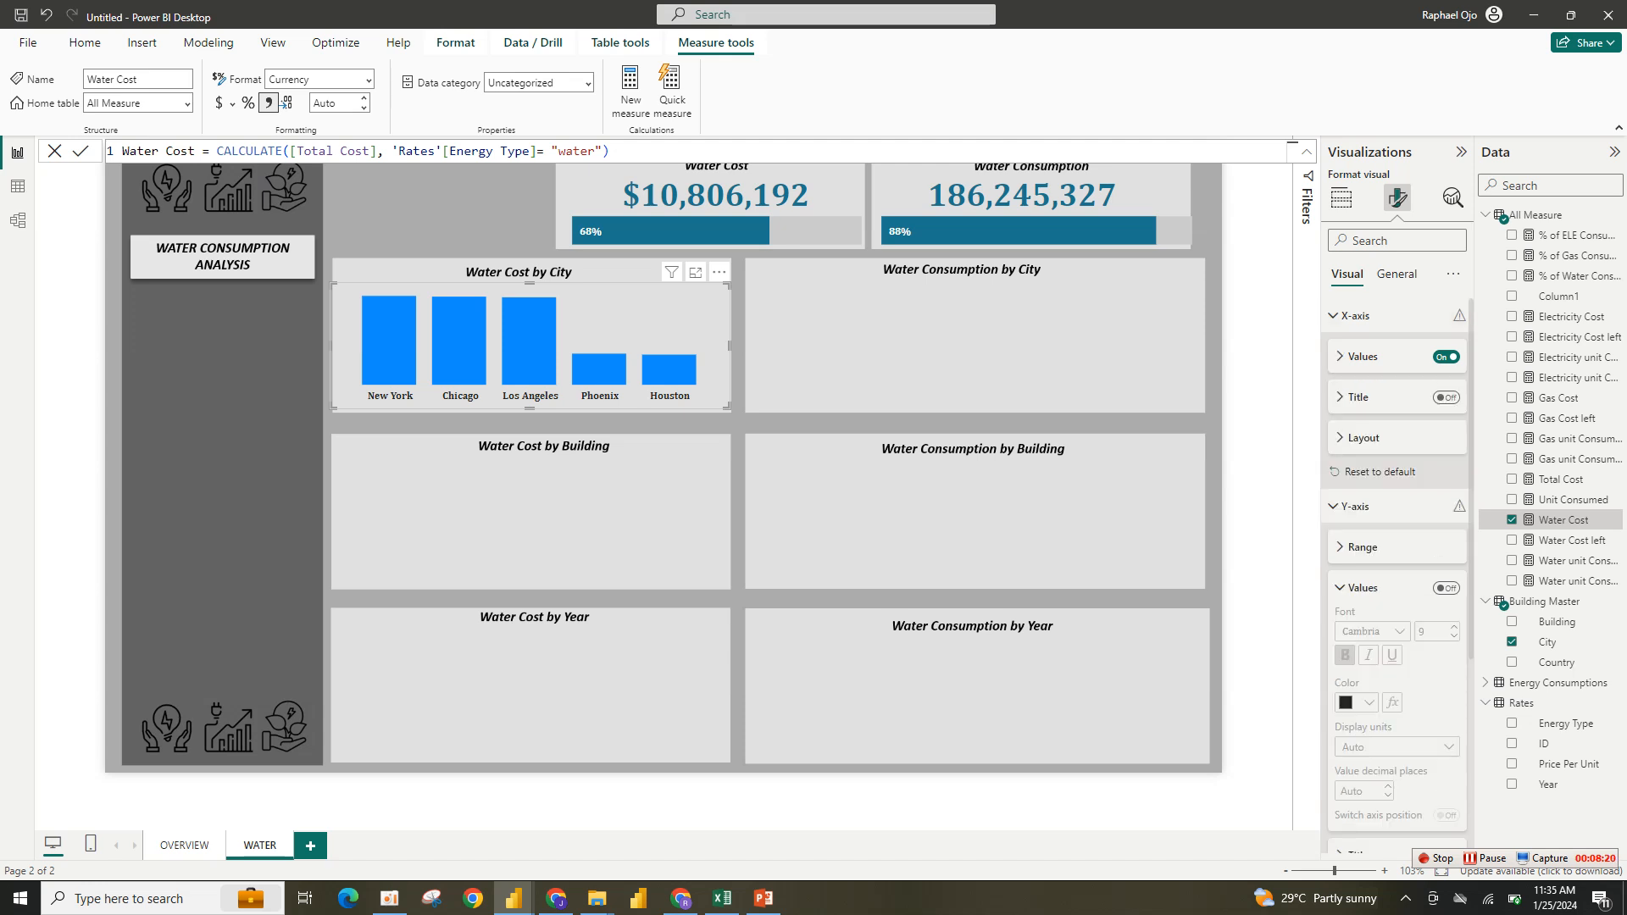
click(1355, 315)
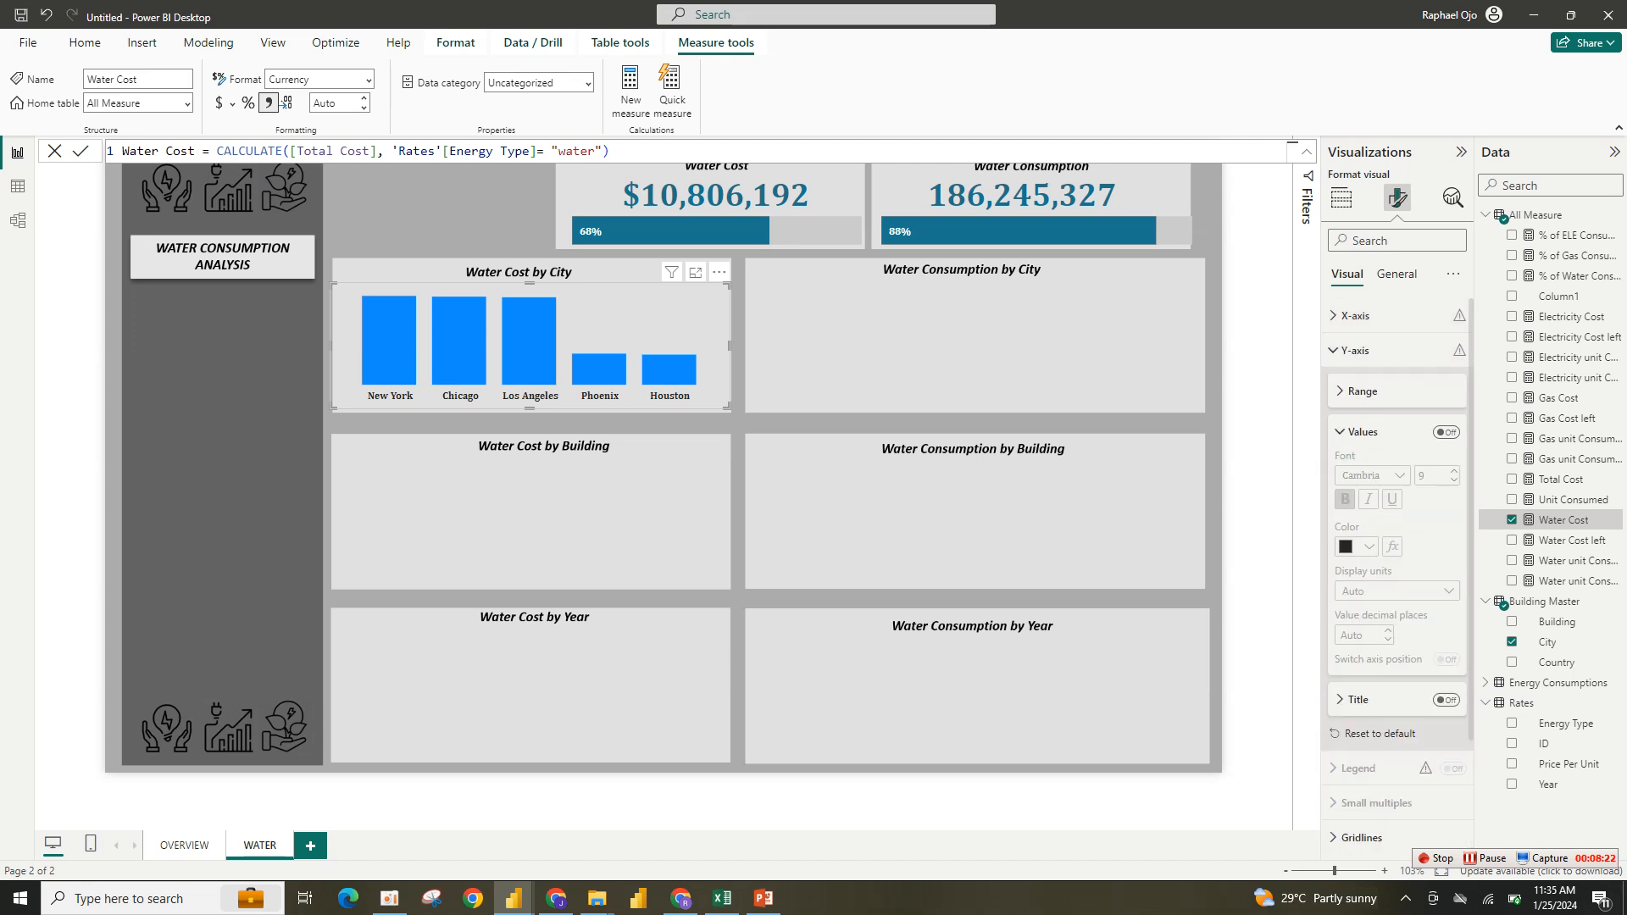
click(1356, 350)
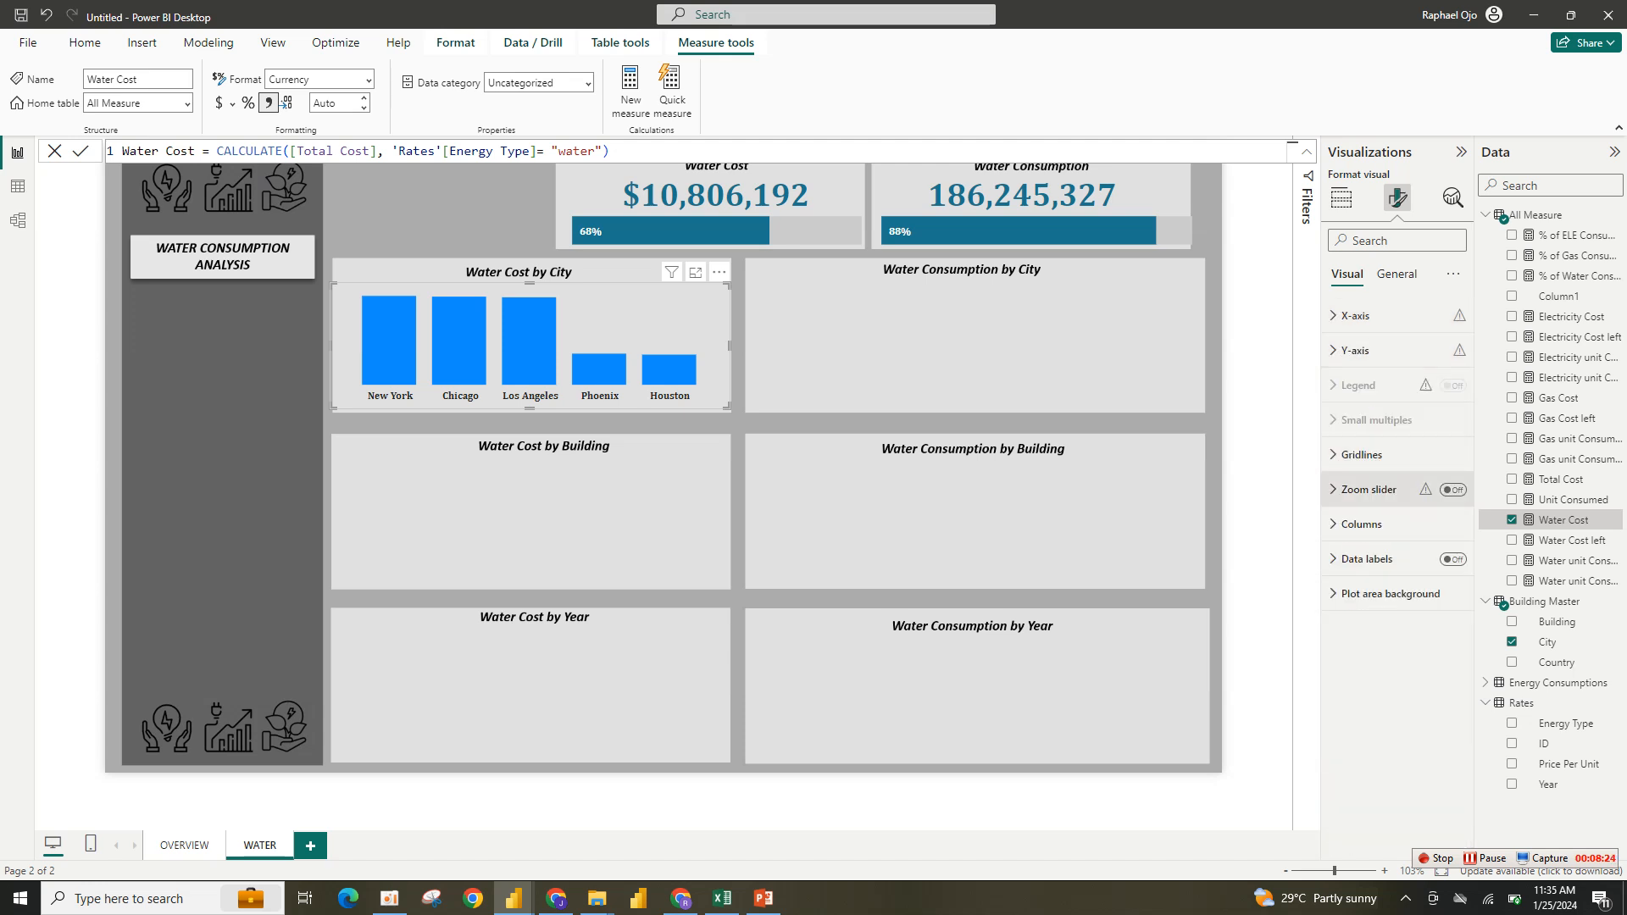
- Colour the columns teal using a recent colour
click(1361, 524)
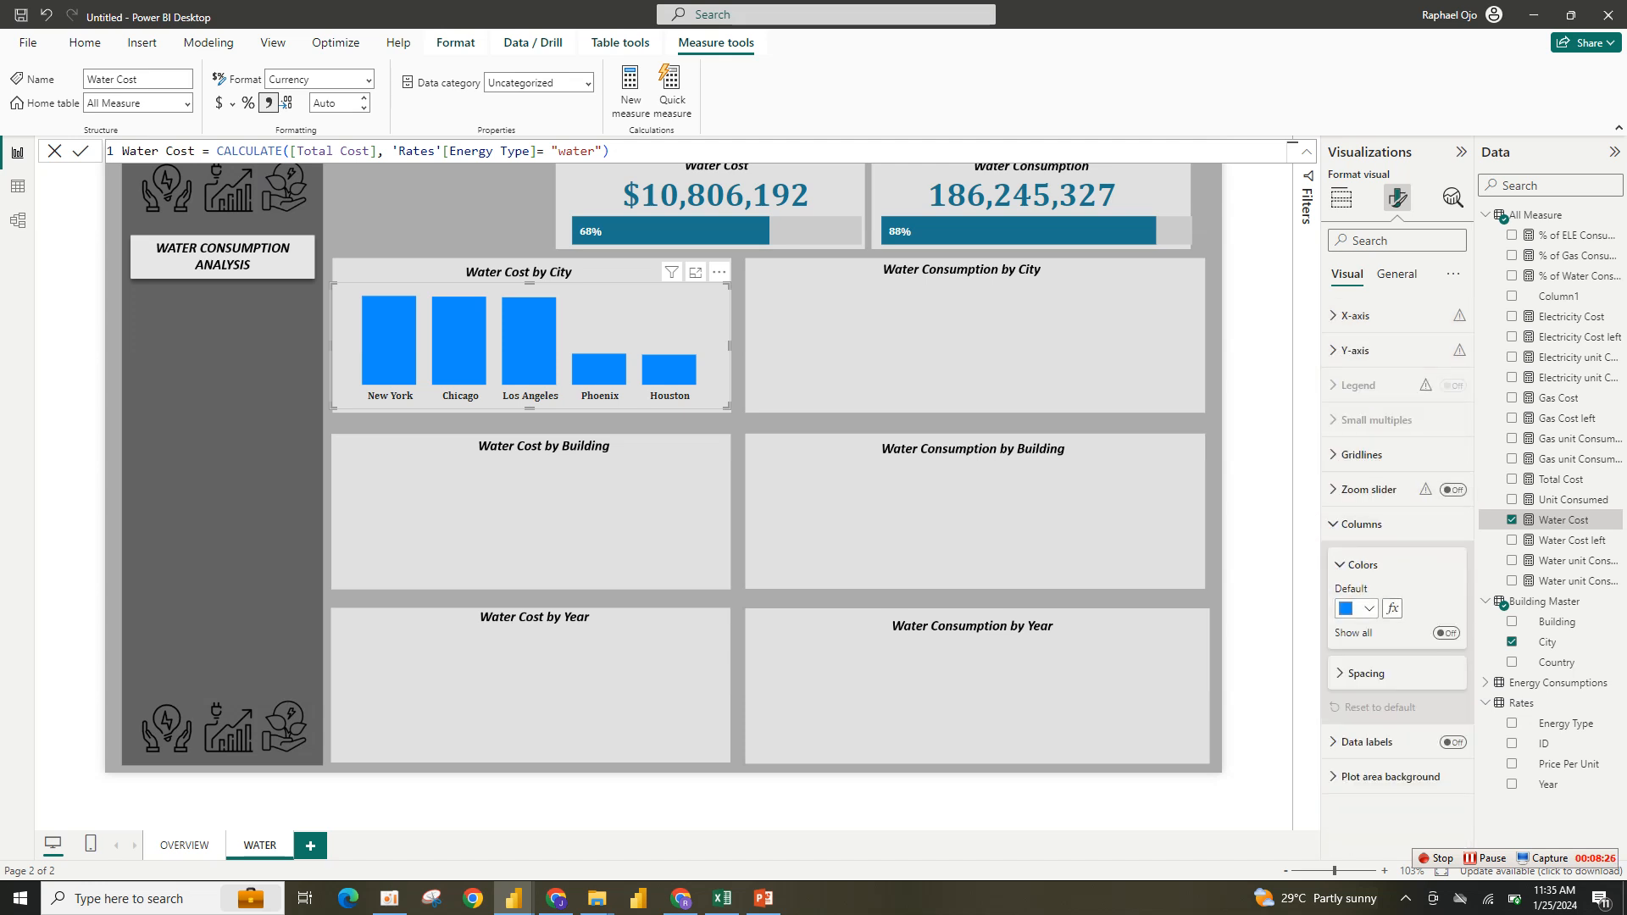
click(1355, 608)
click(1380, 535)
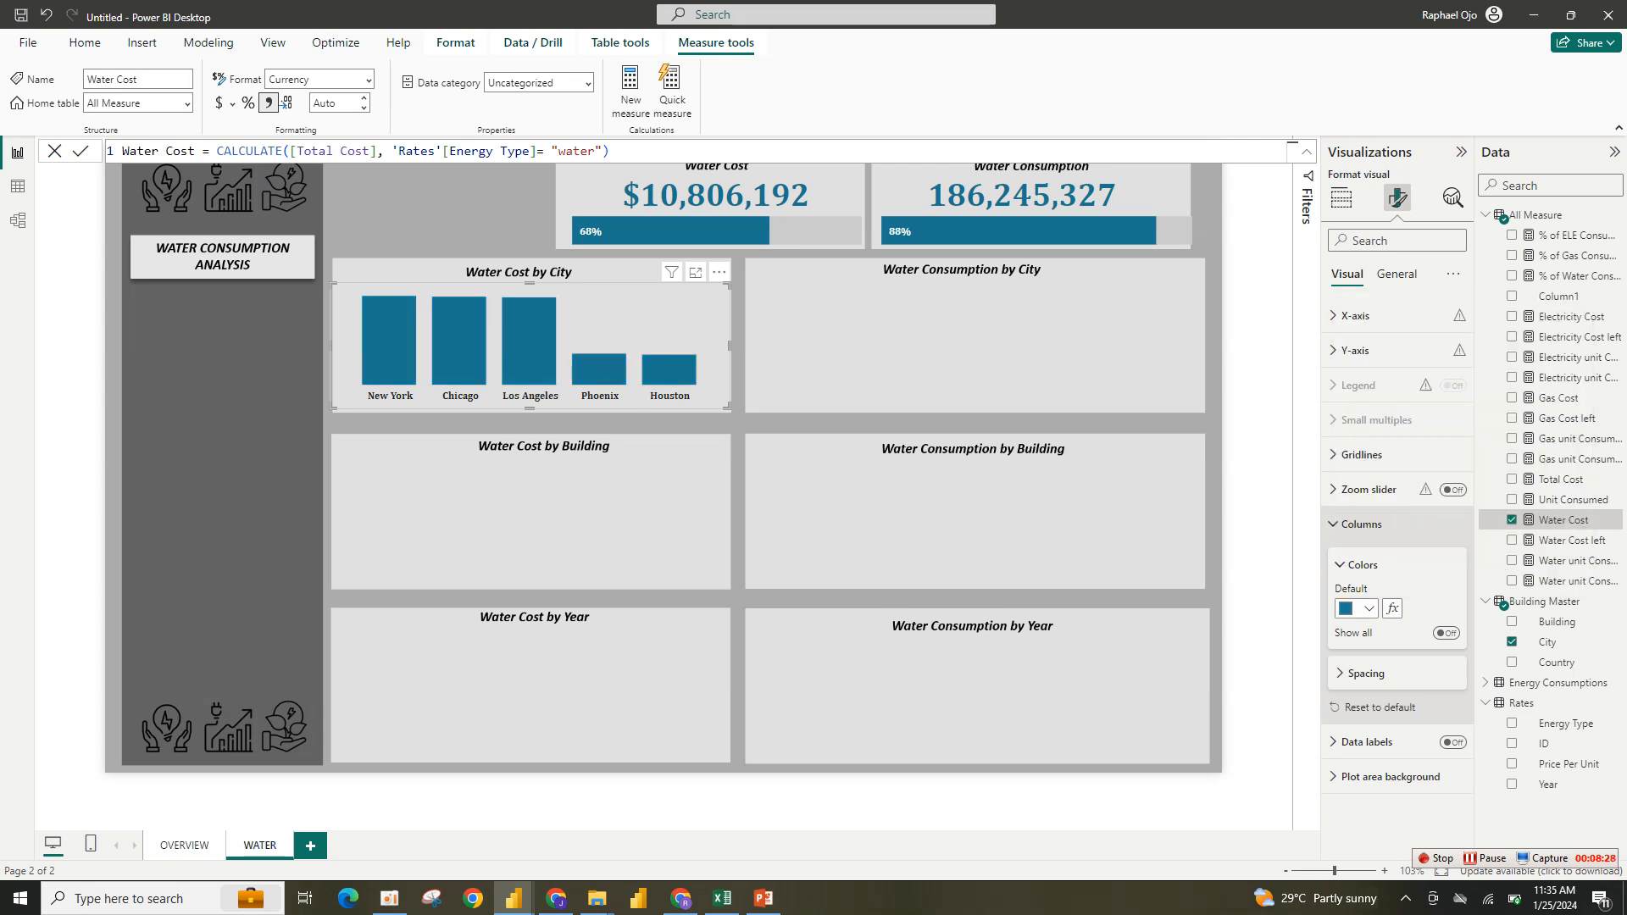
- Turn on data labels for the column chart
click(1362, 565)
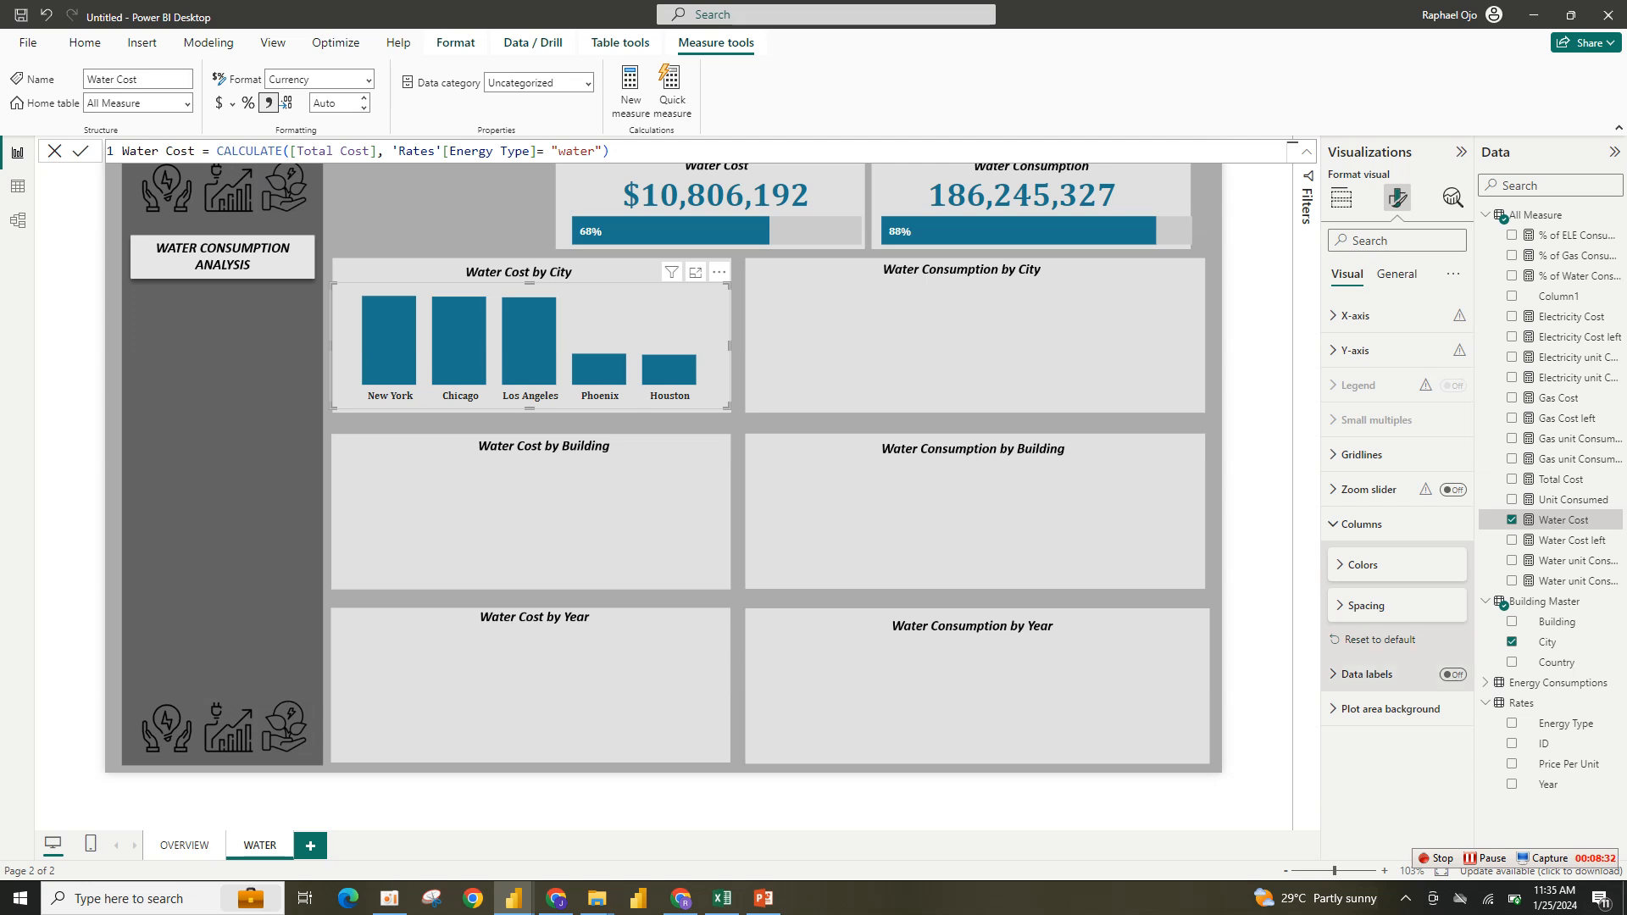
click(1453, 674)
click(1365, 675)
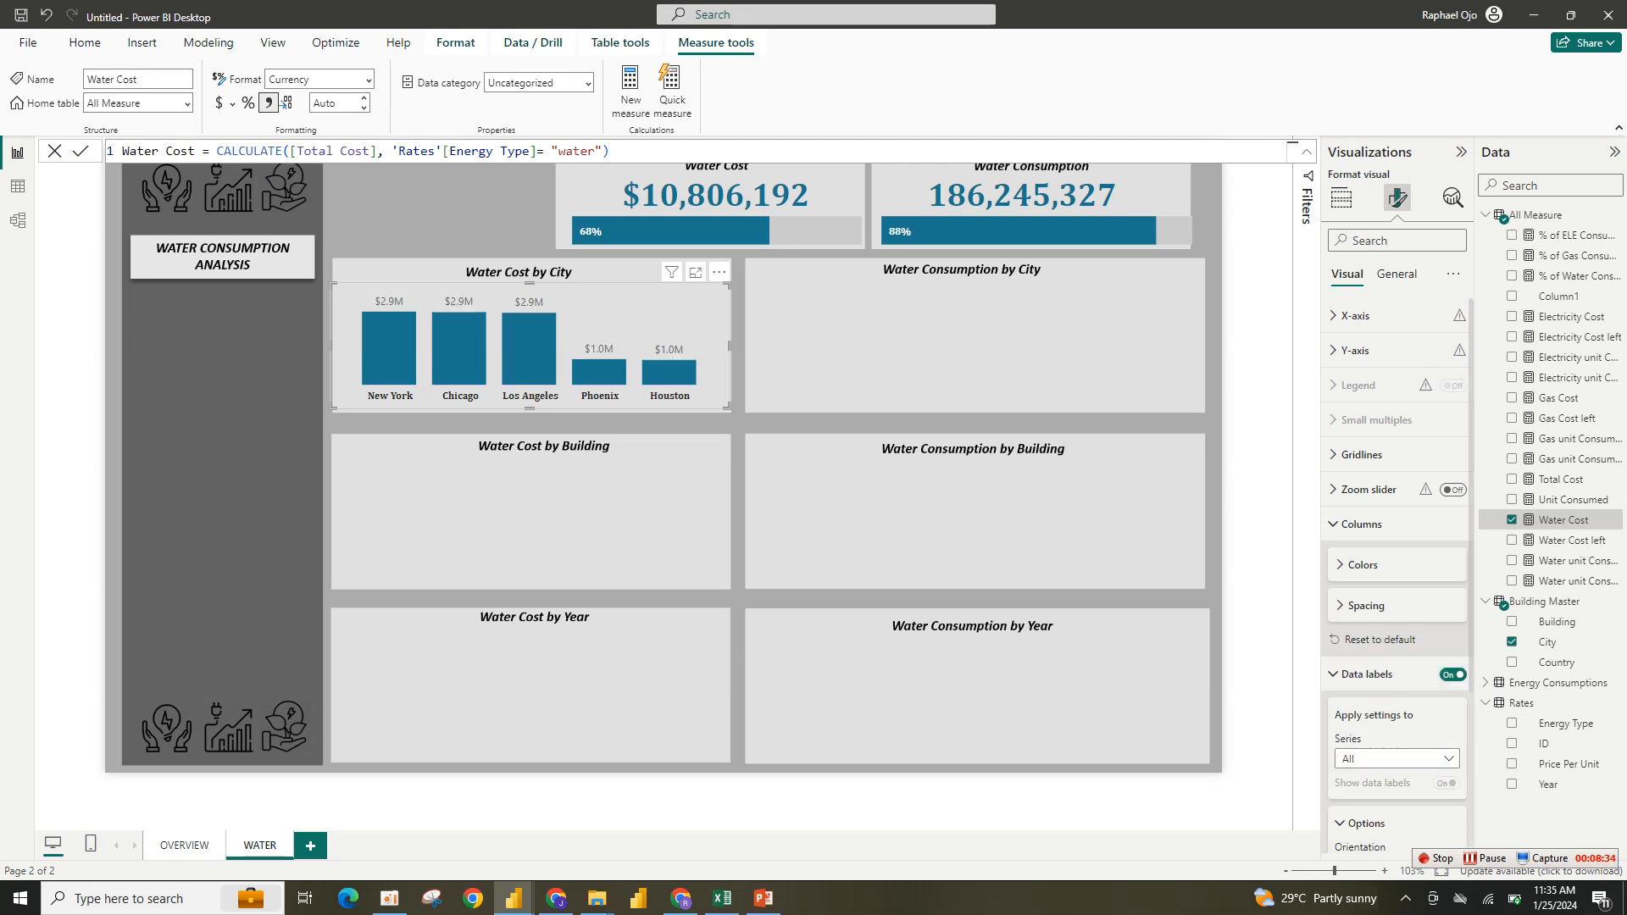
scroll(1398, 593, down, 3)
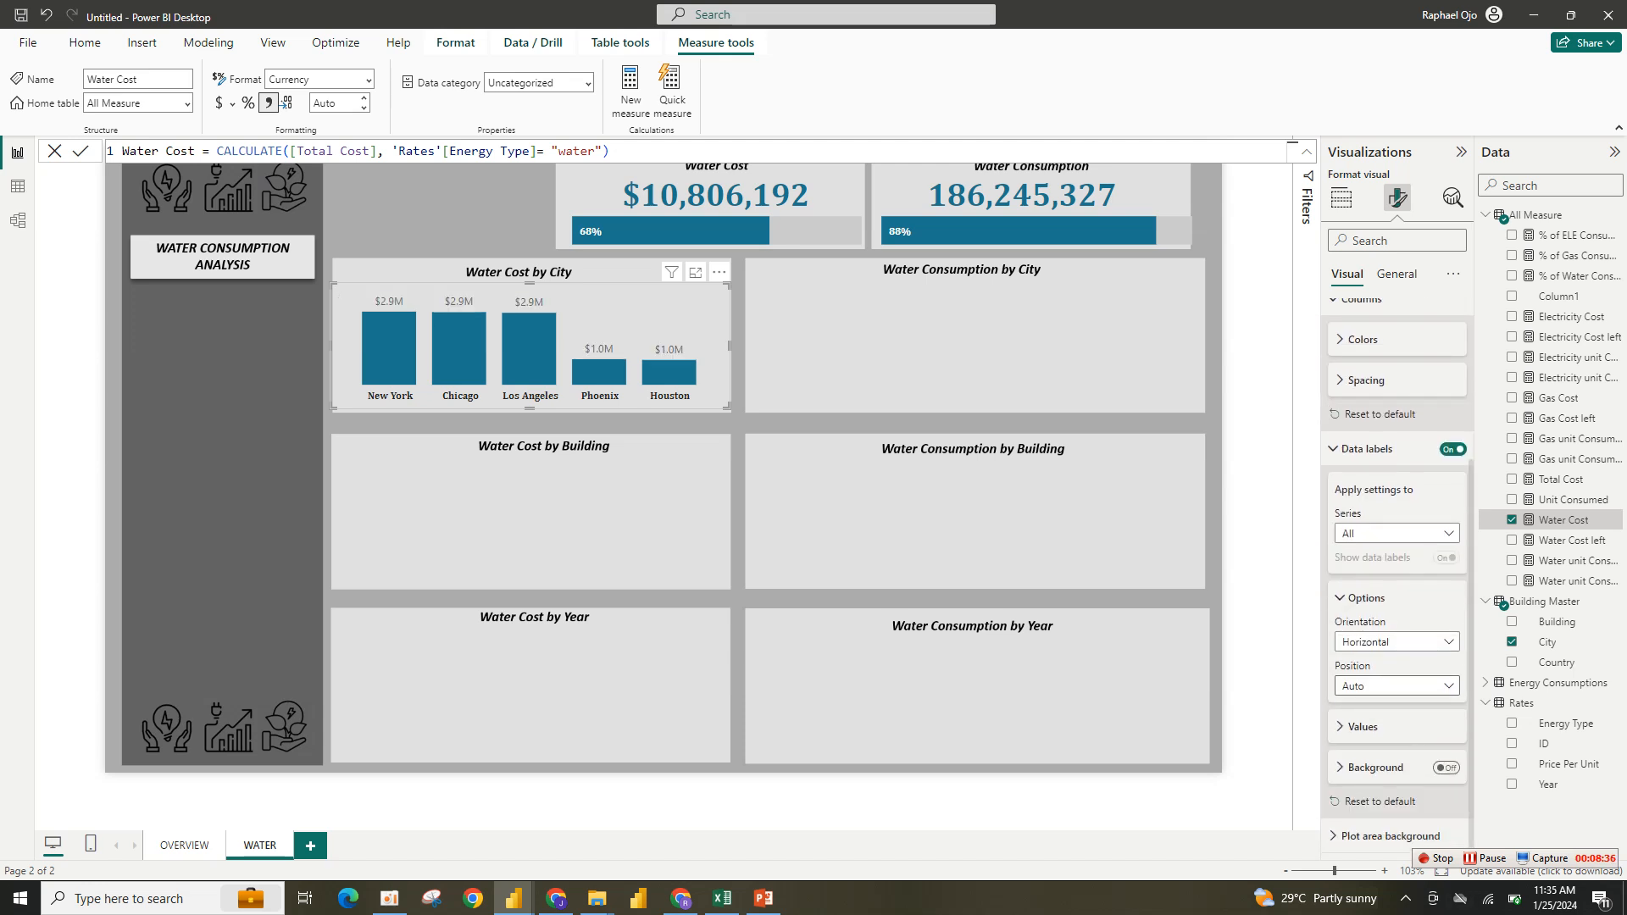
- Set the data labels' display units to None
click(1396, 685)
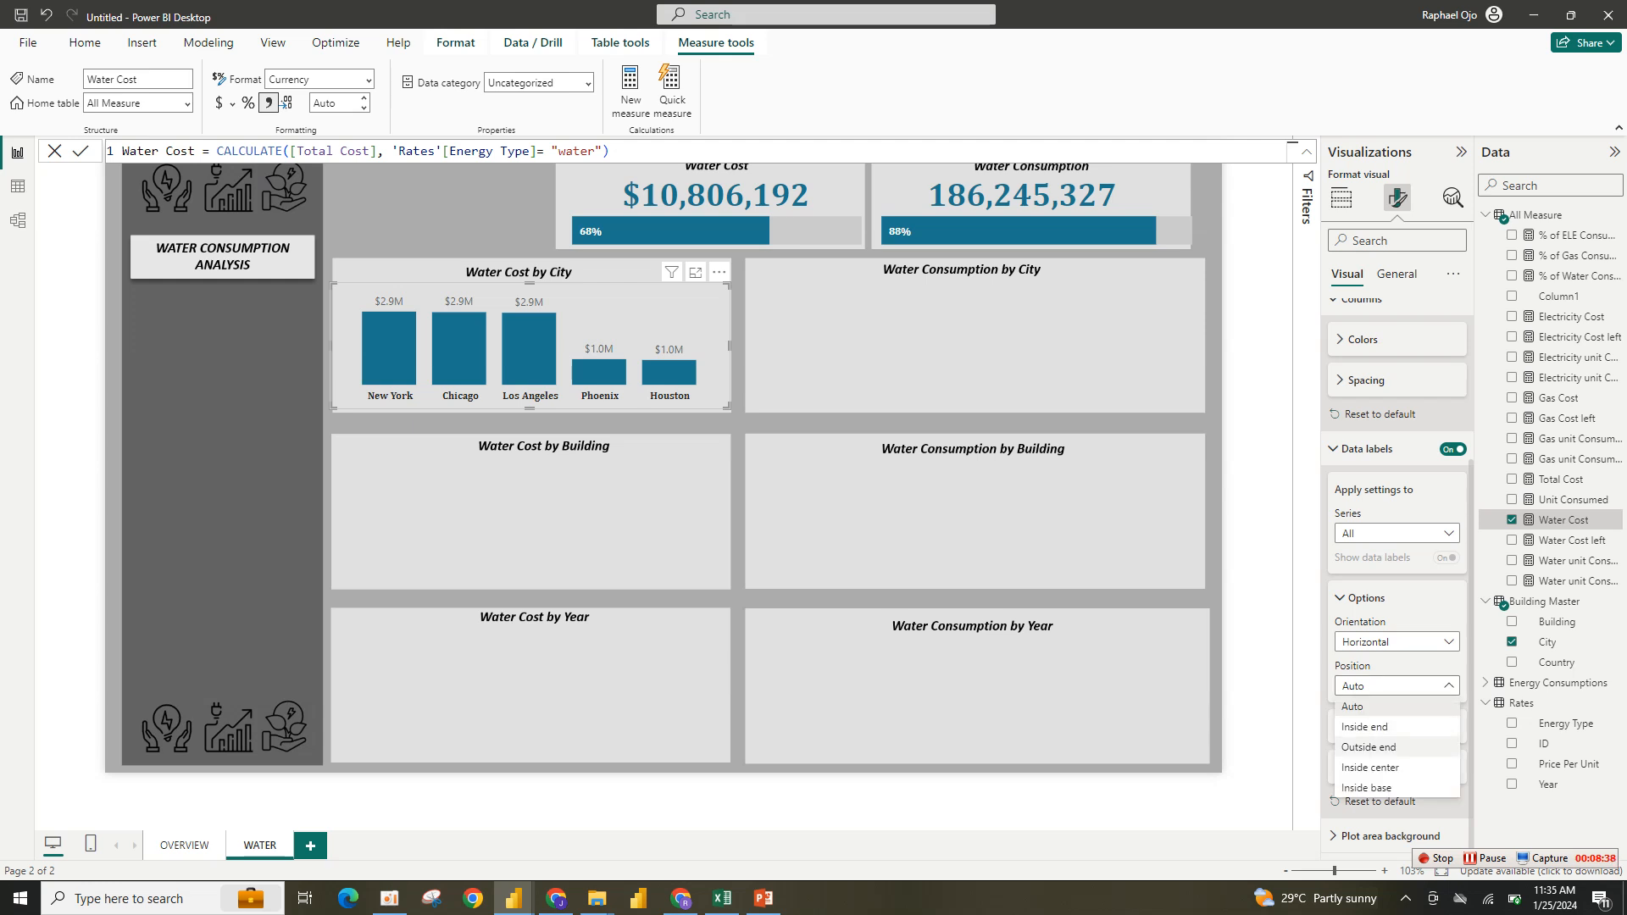
click(1397, 642)
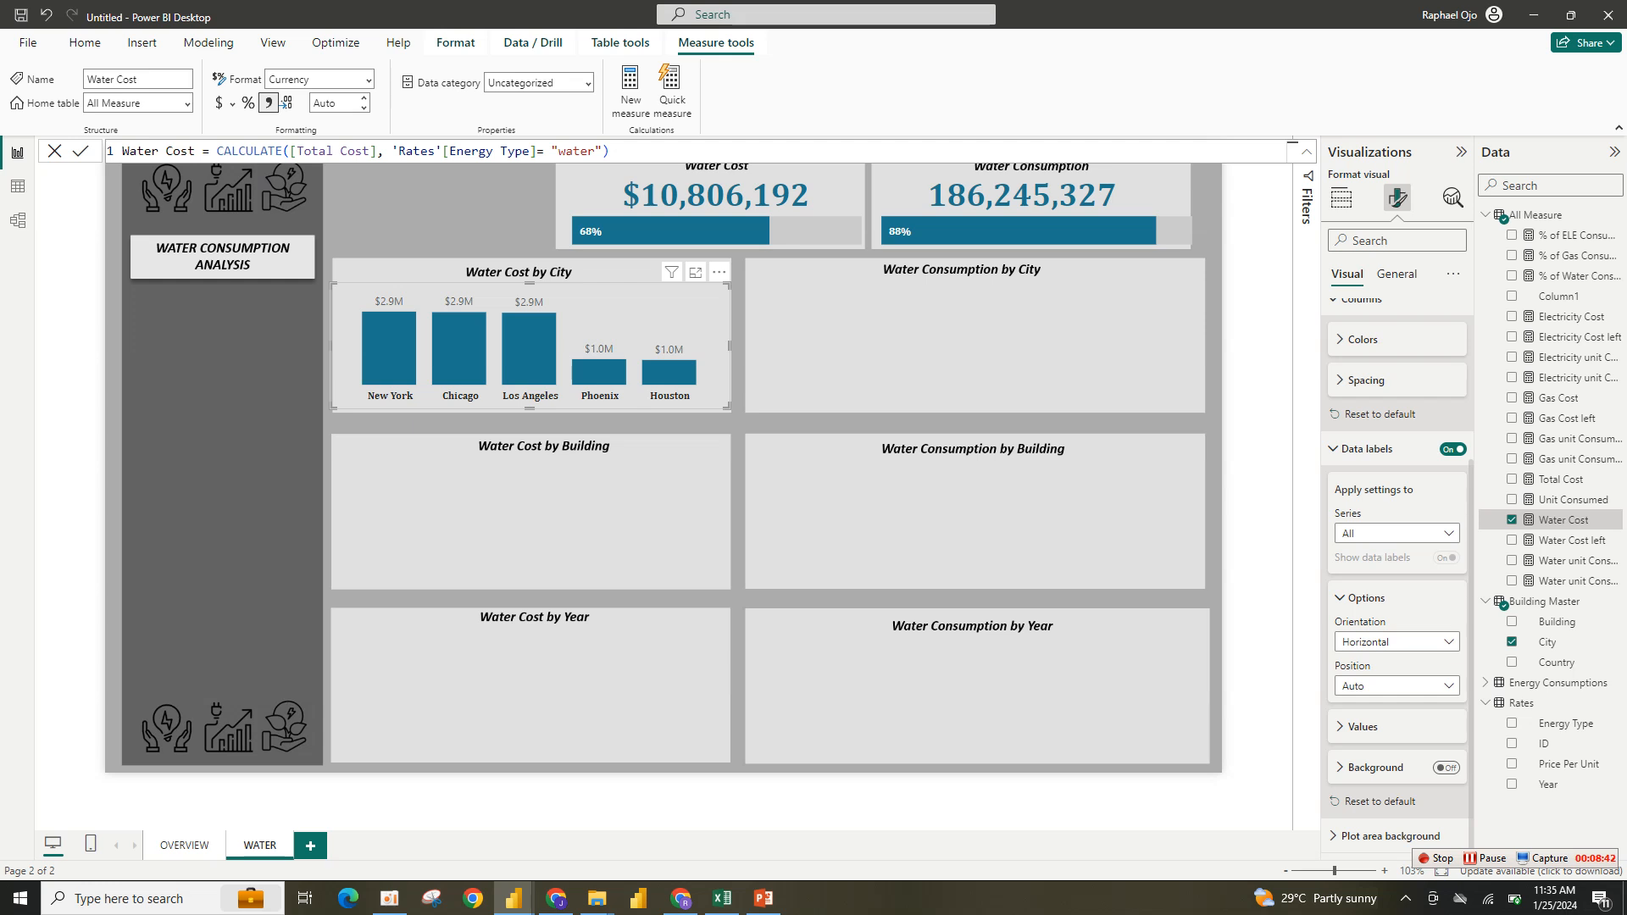
click(1362, 727)
scroll(1397, 576, down, 5)
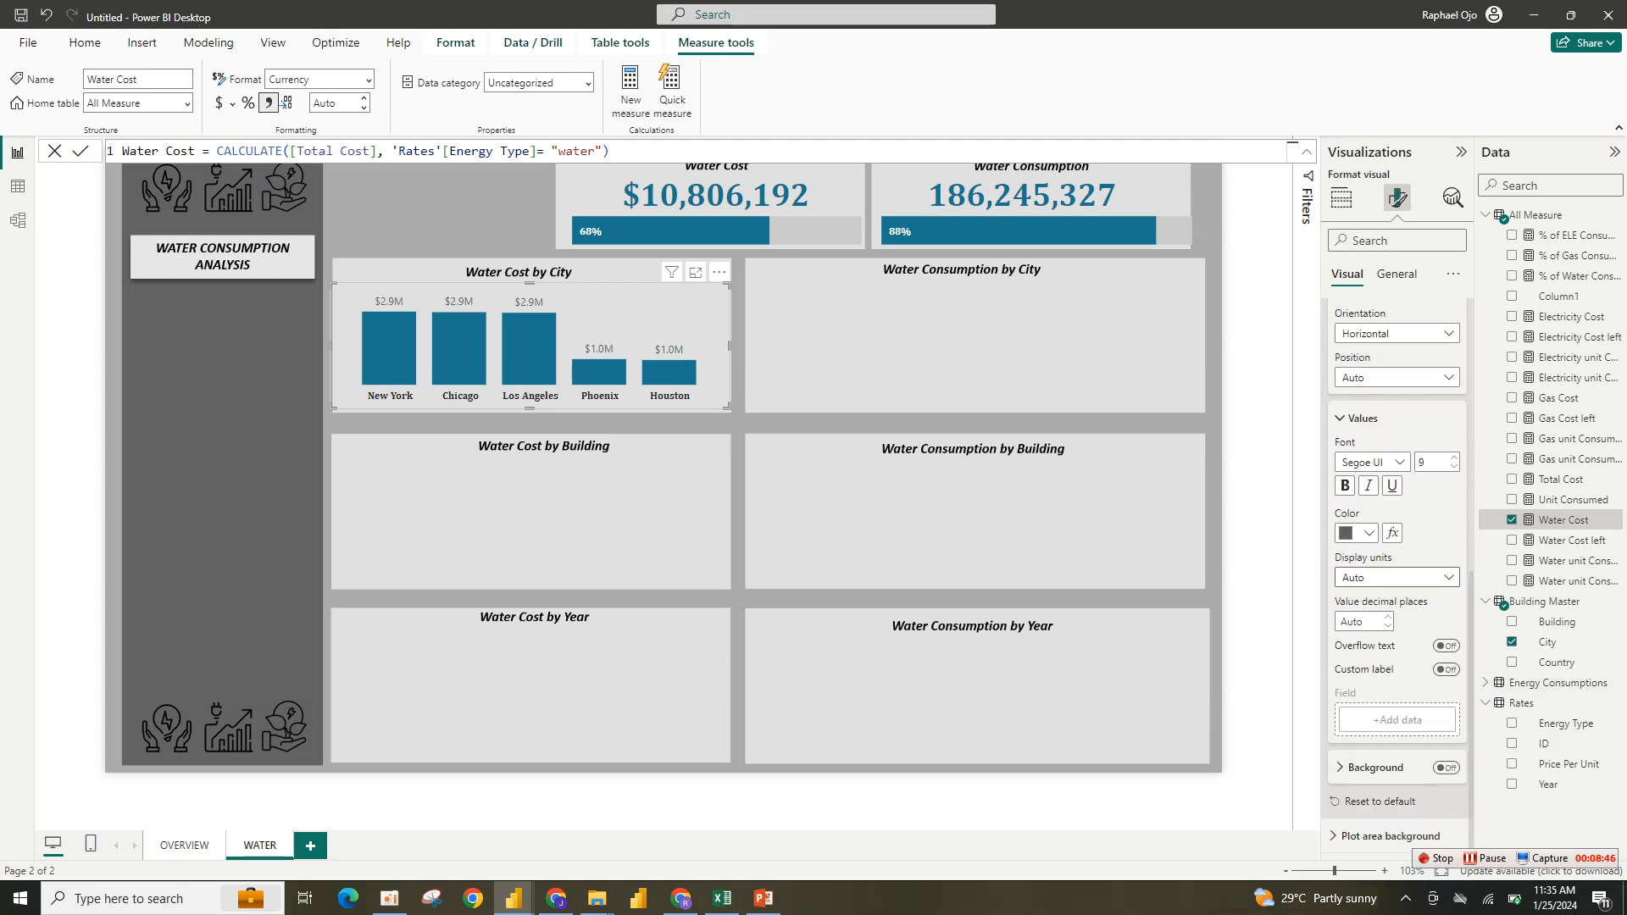
click(1396, 576)
click(1372, 618)
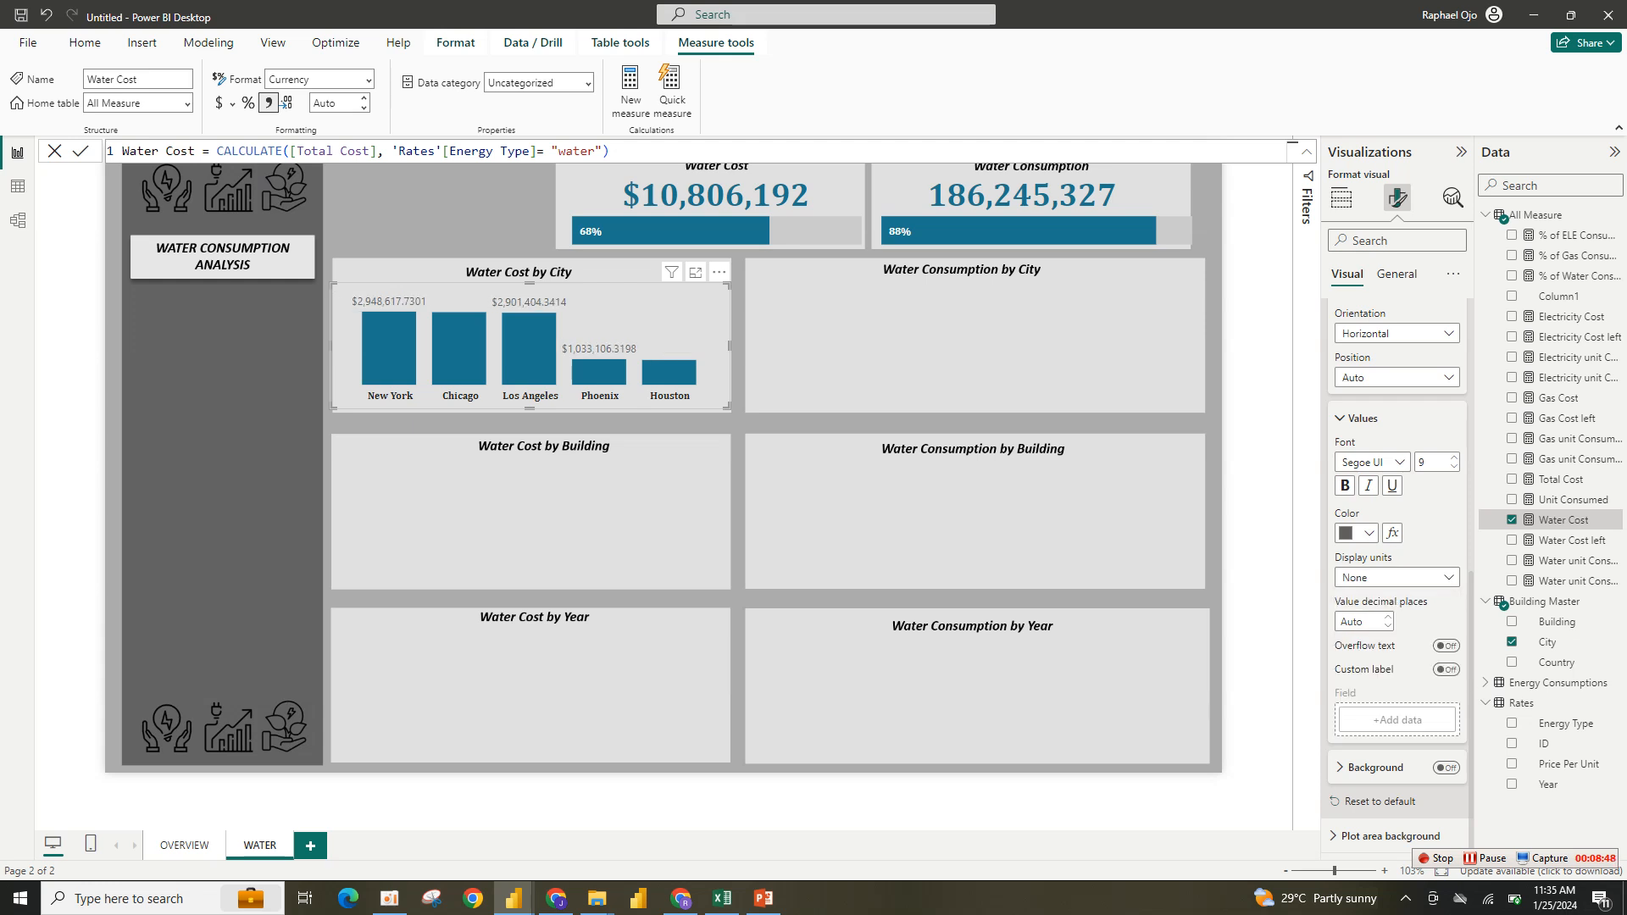
- Colour the data labels black and set their decimal places to 0
click(1360, 533)
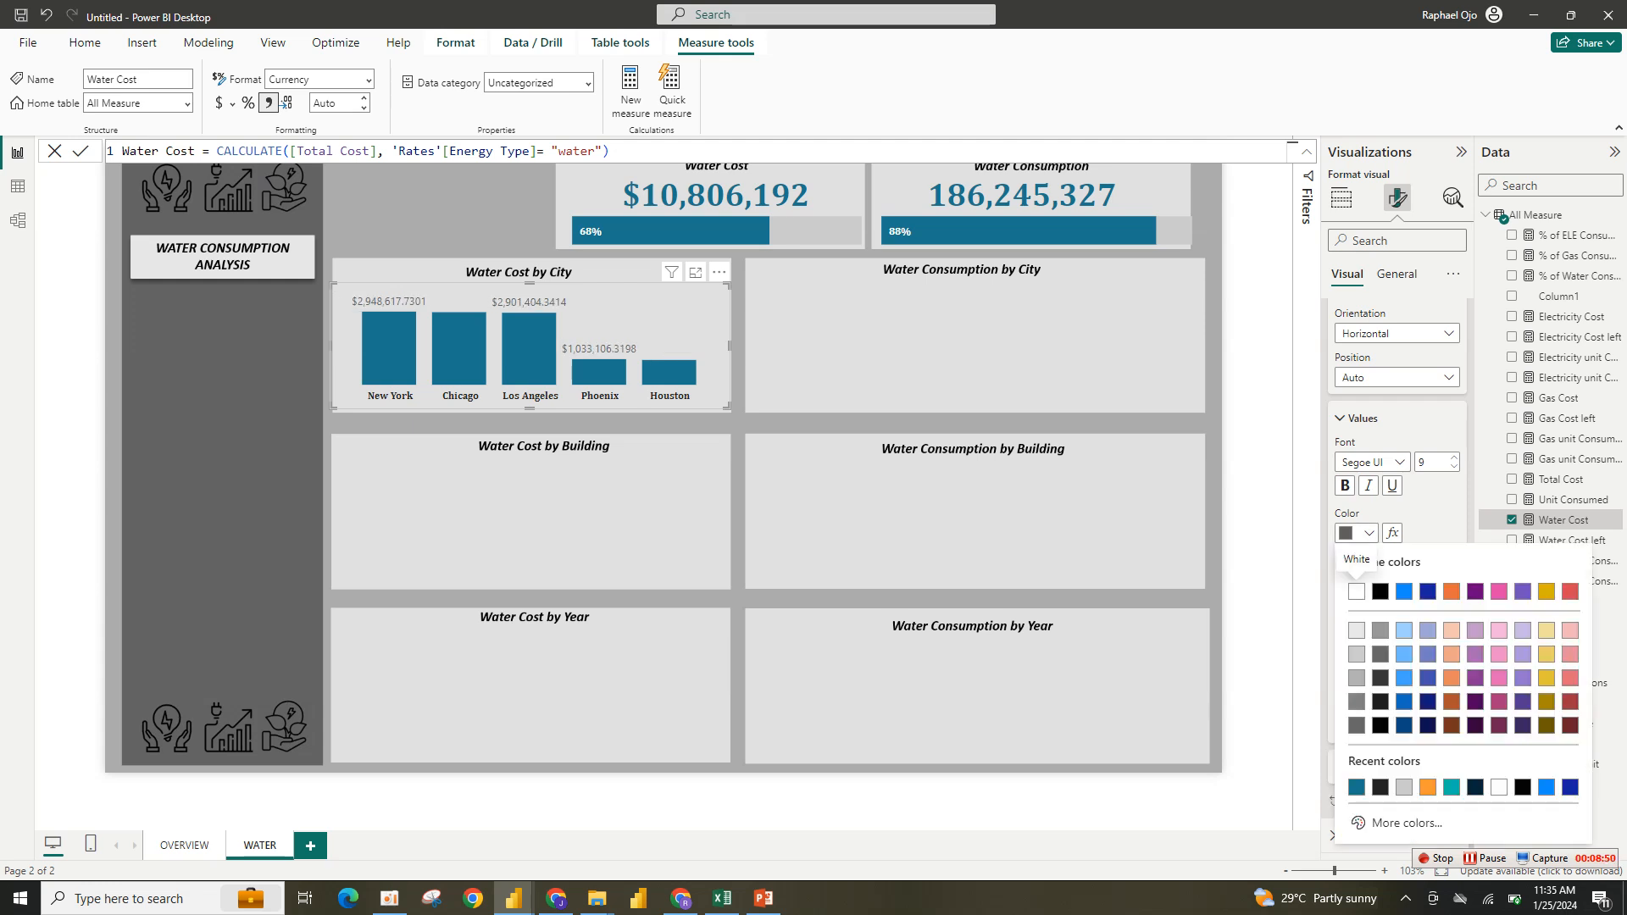
click(1380, 787)
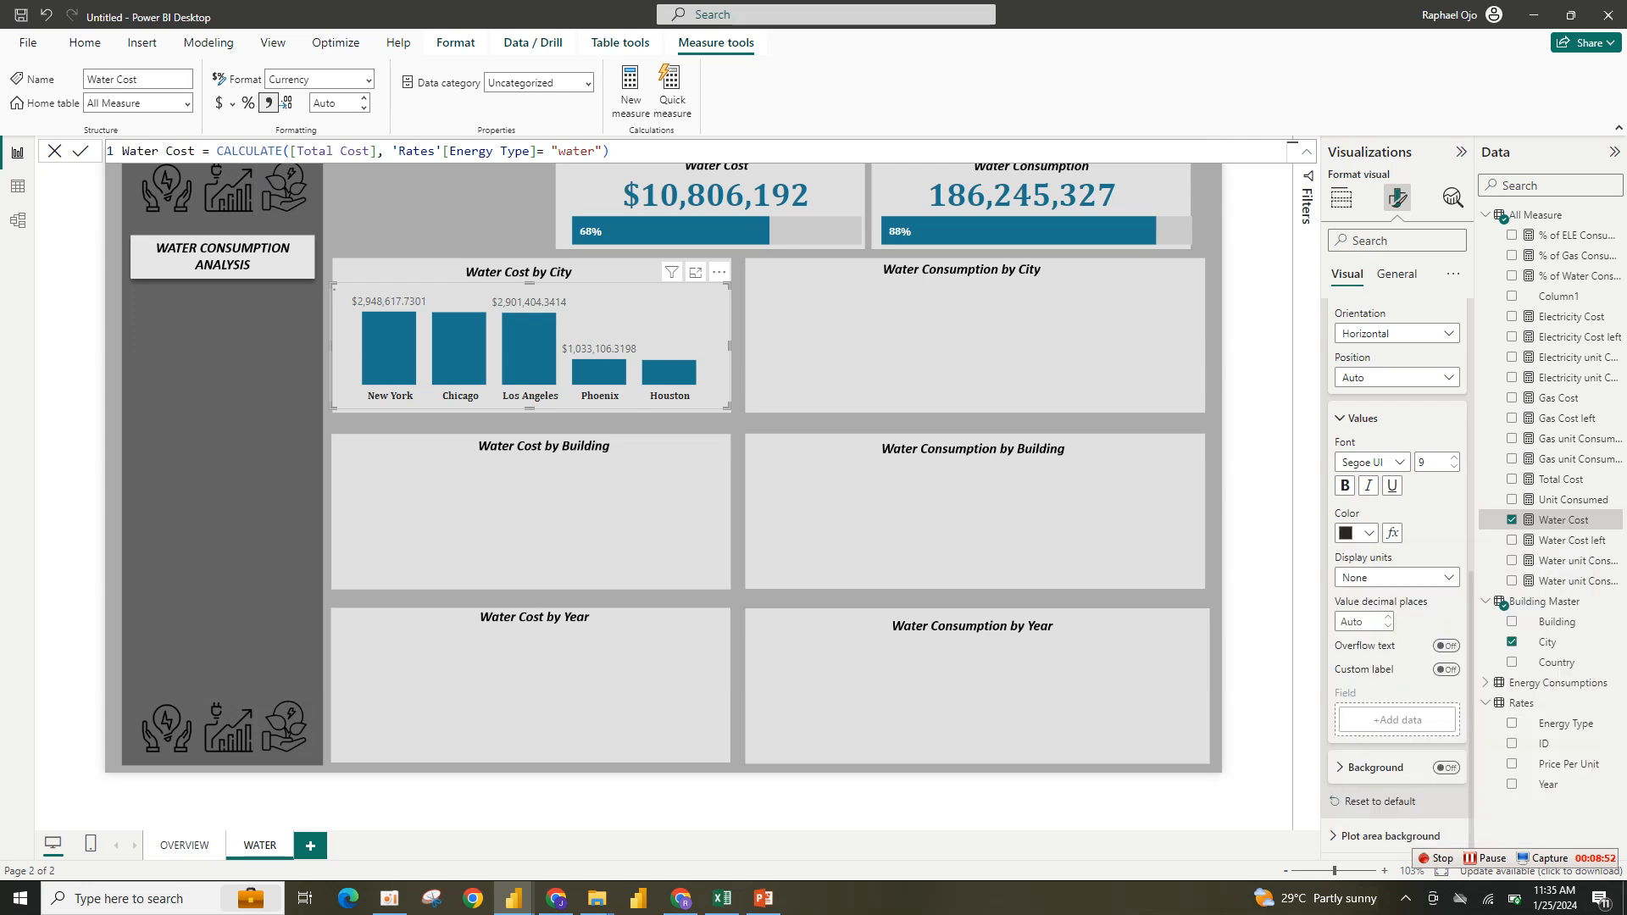
click(1388, 626)
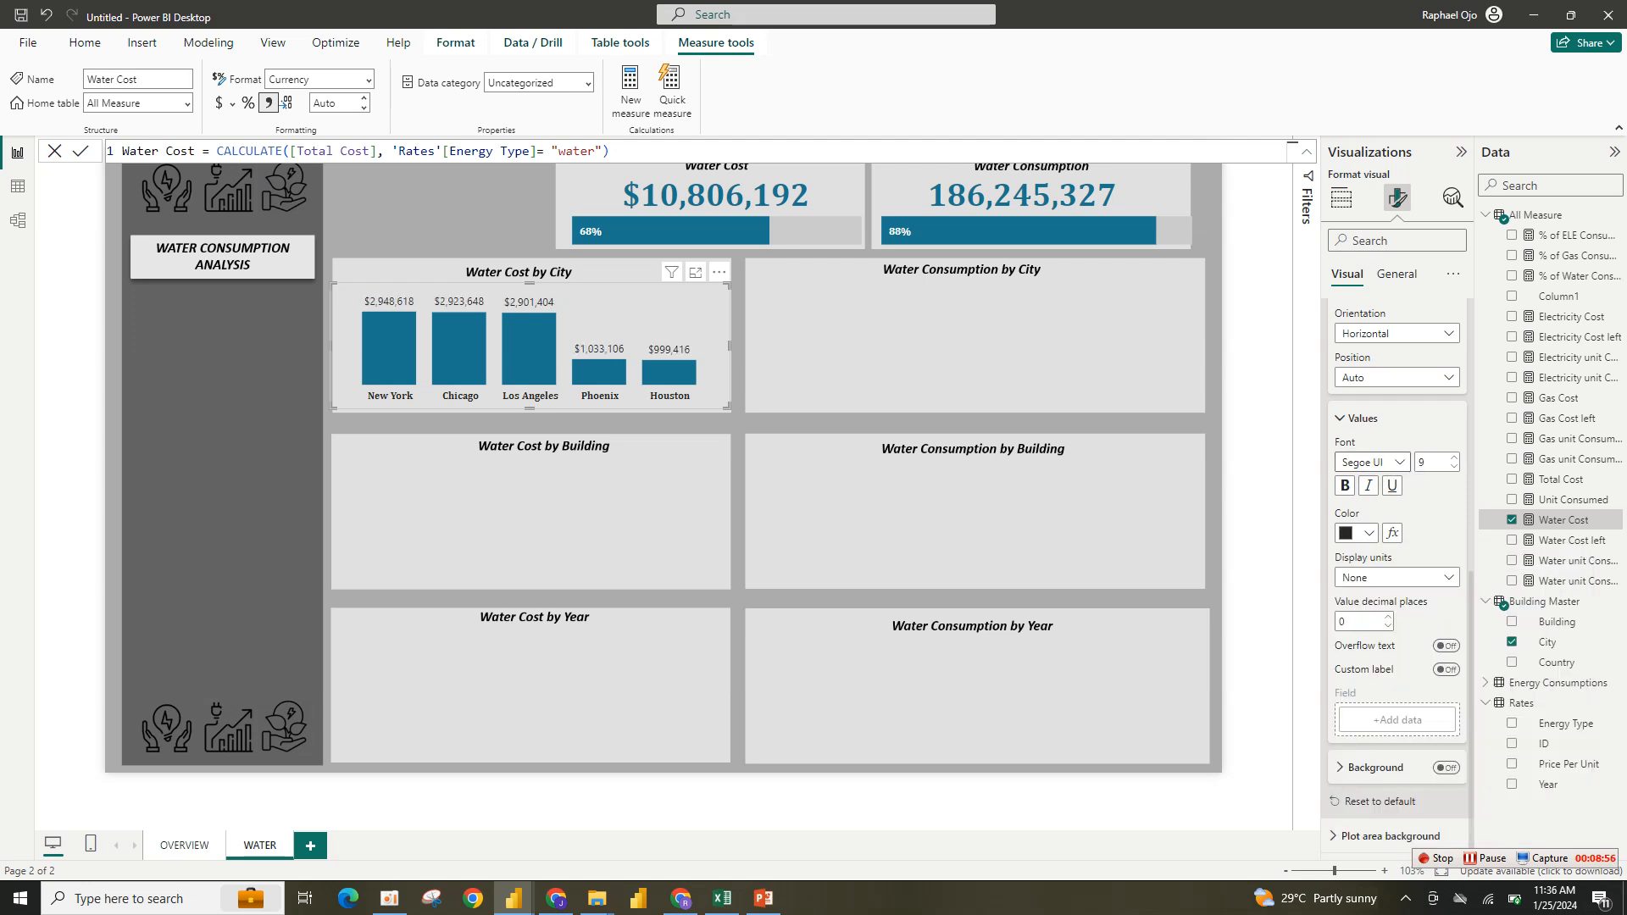
- Set the data labels' font to Cambria
click(1370, 462)
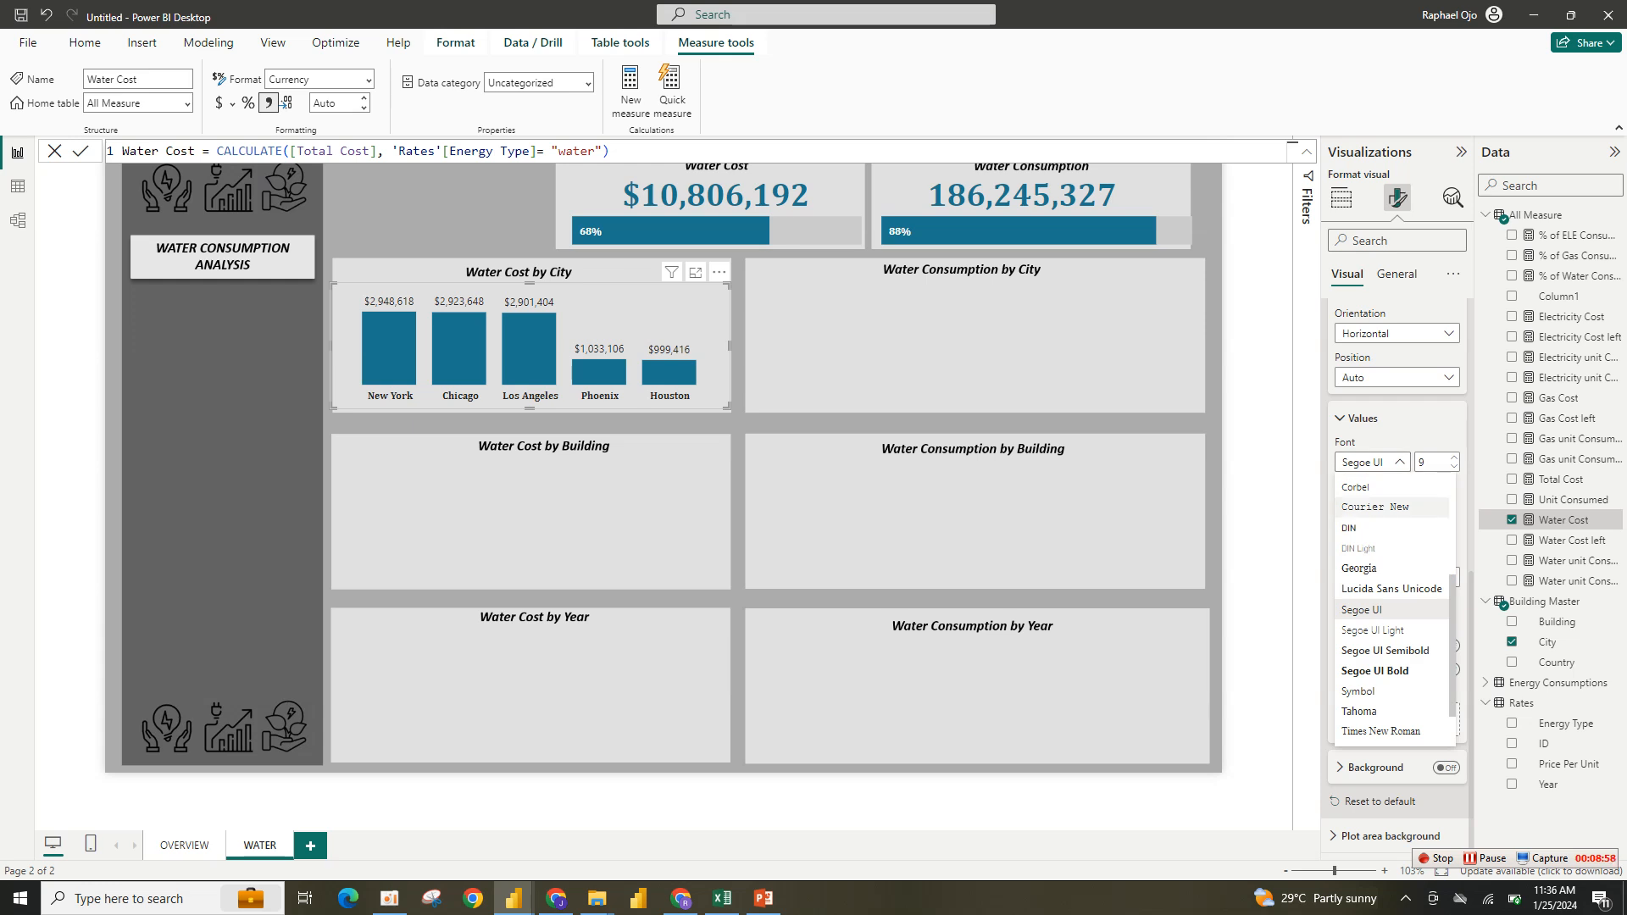
key(Escape)
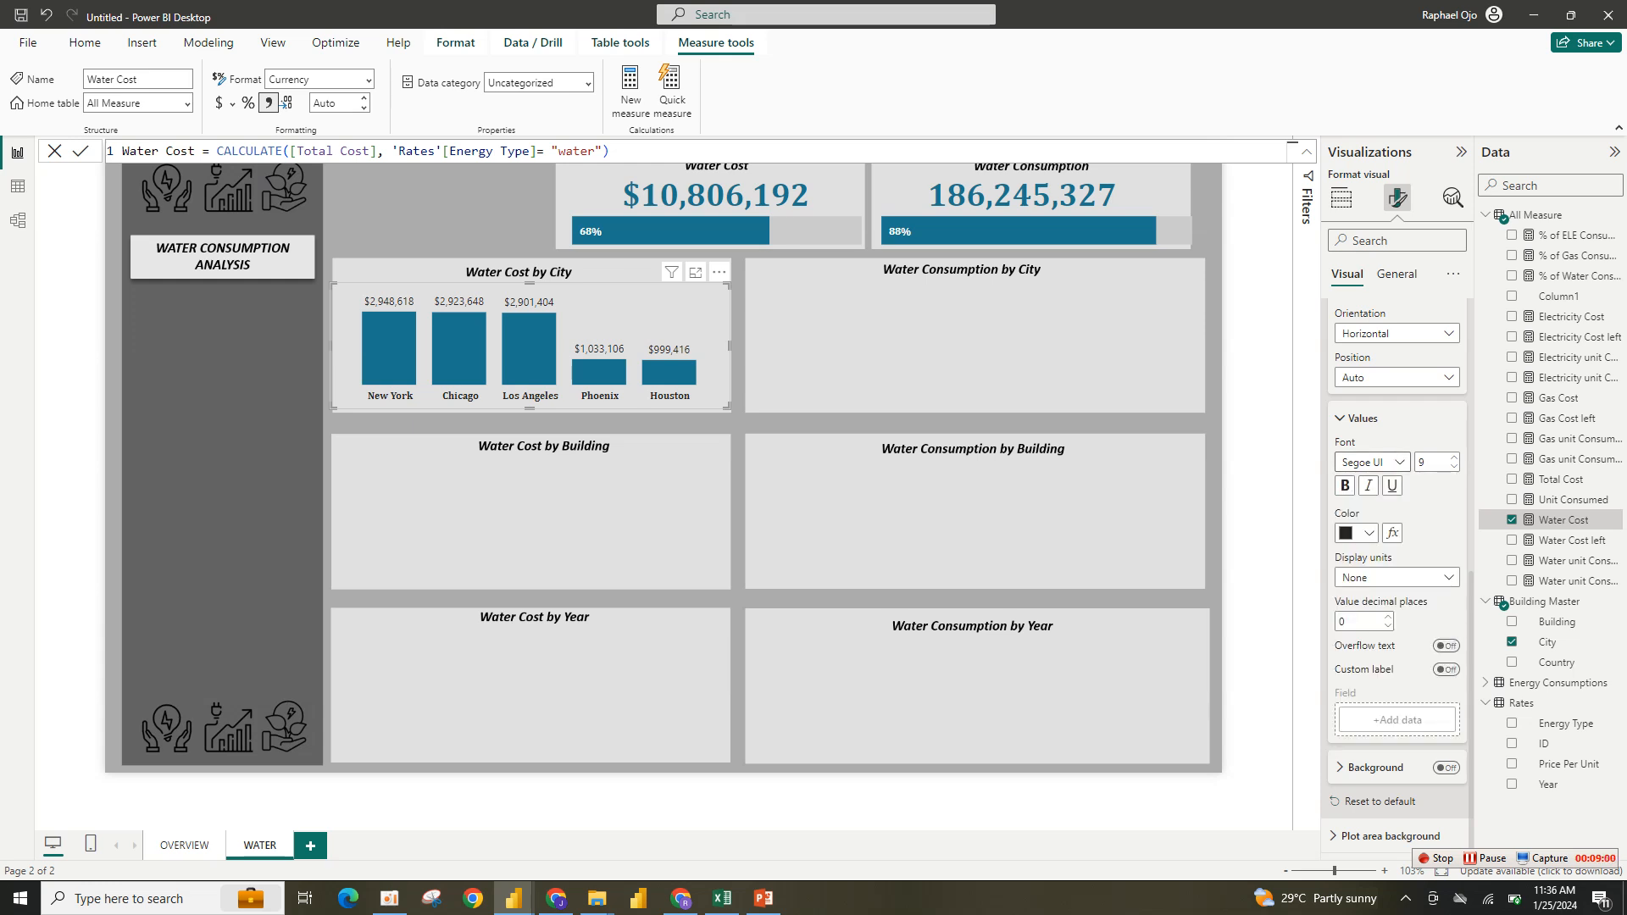
click(1369, 461)
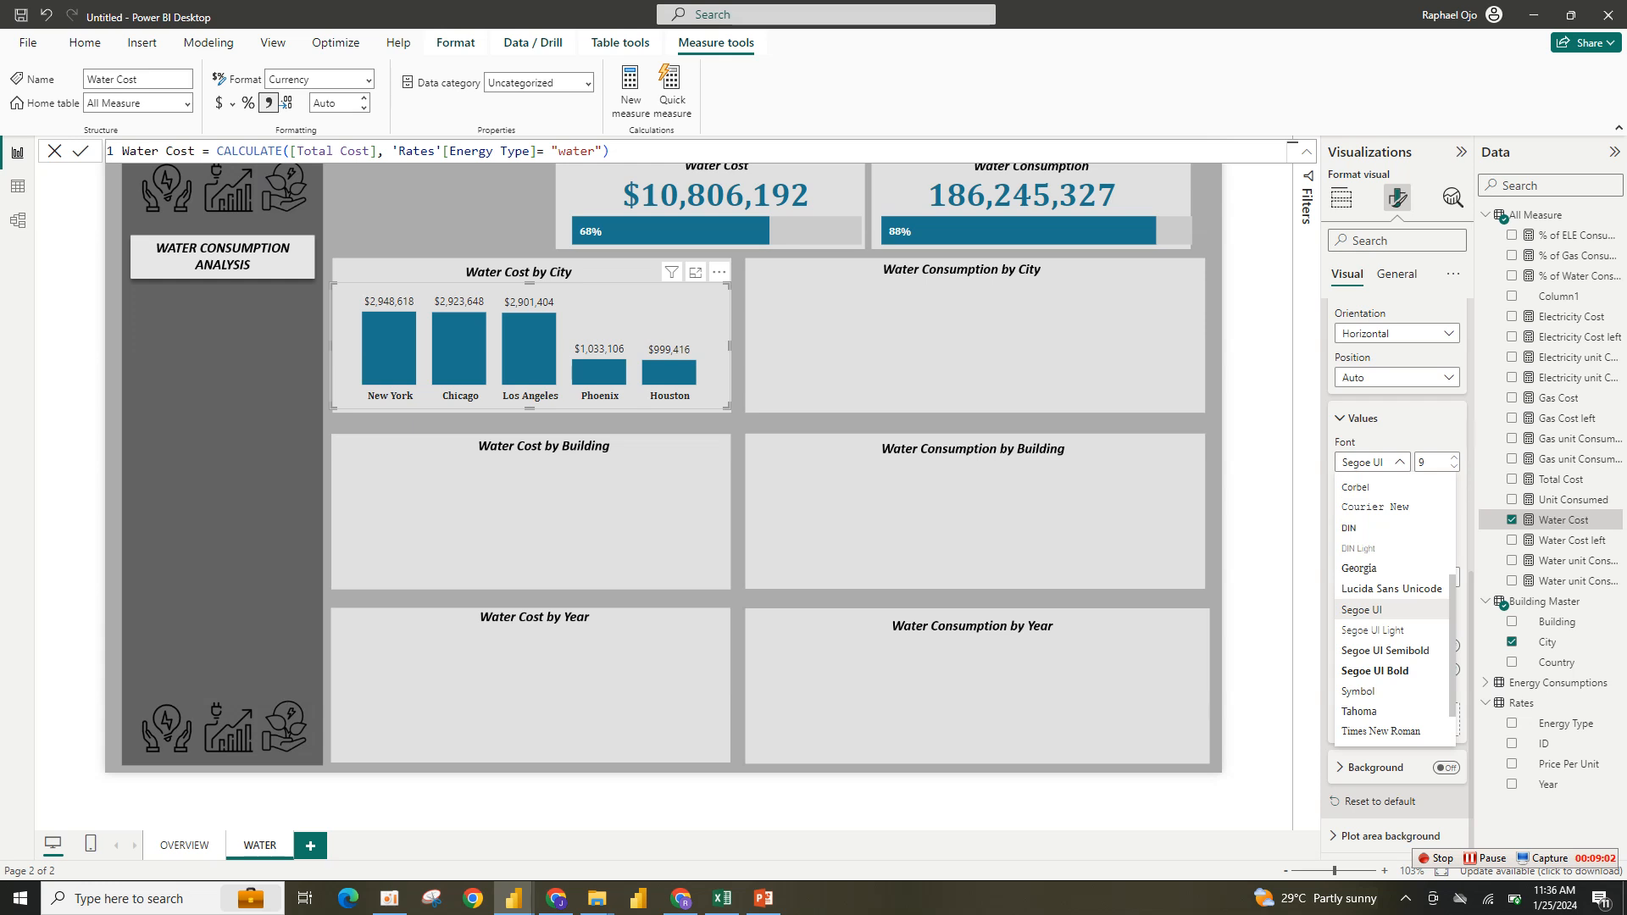
scroll(1389, 584, up, 3)
click(1360, 563)
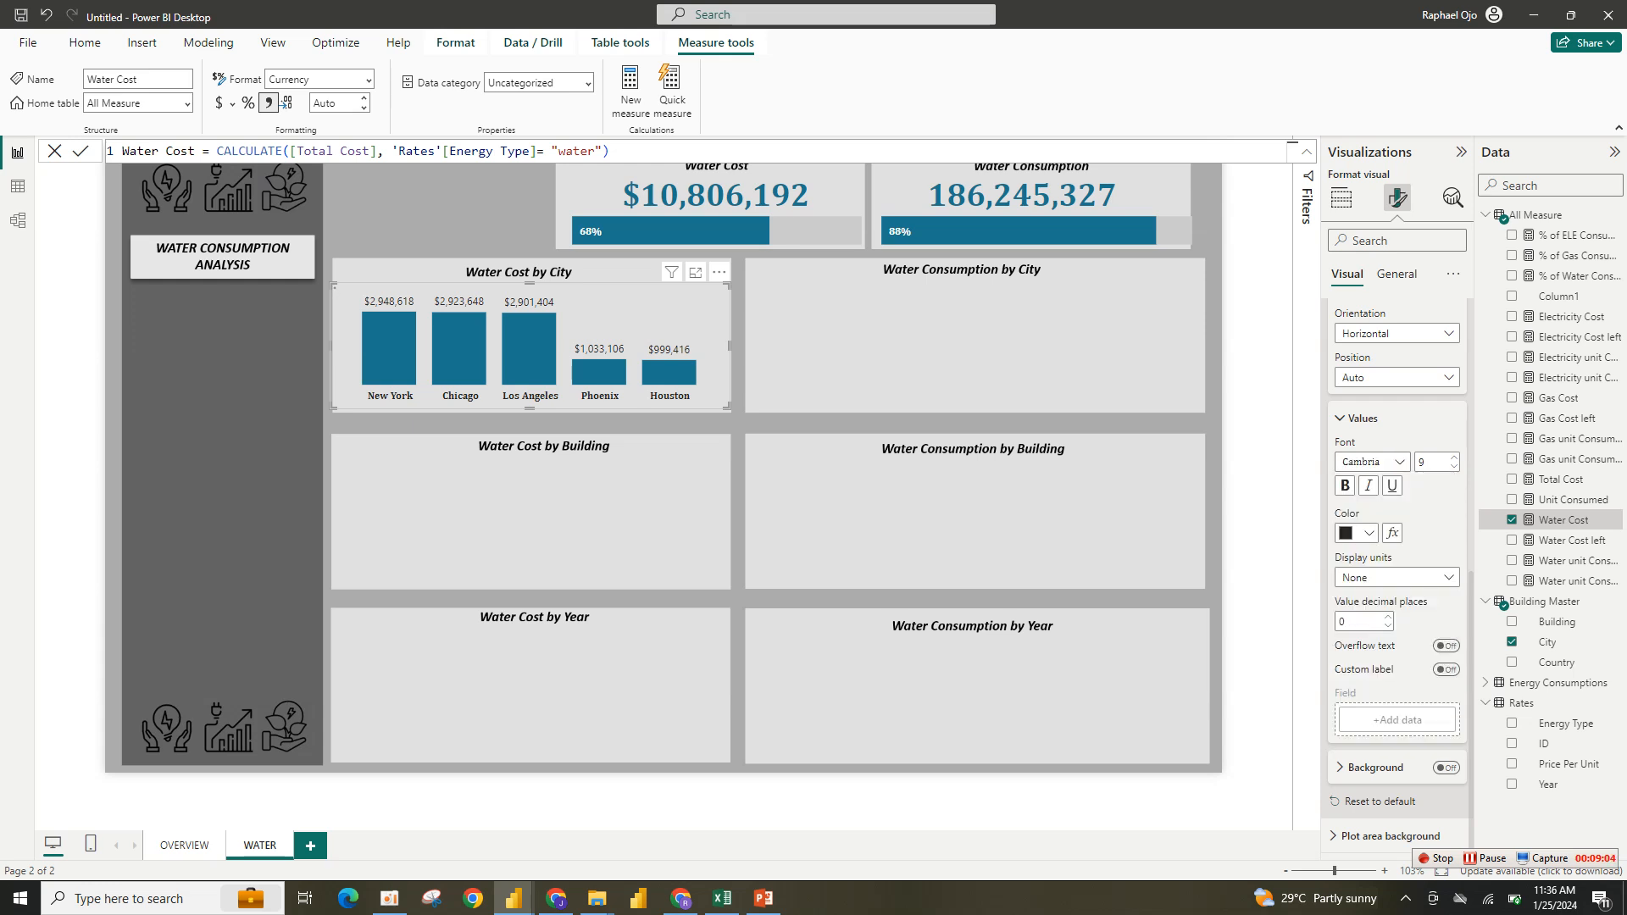
- Increase the column chart's data label font size to 10
click(1453, 457)
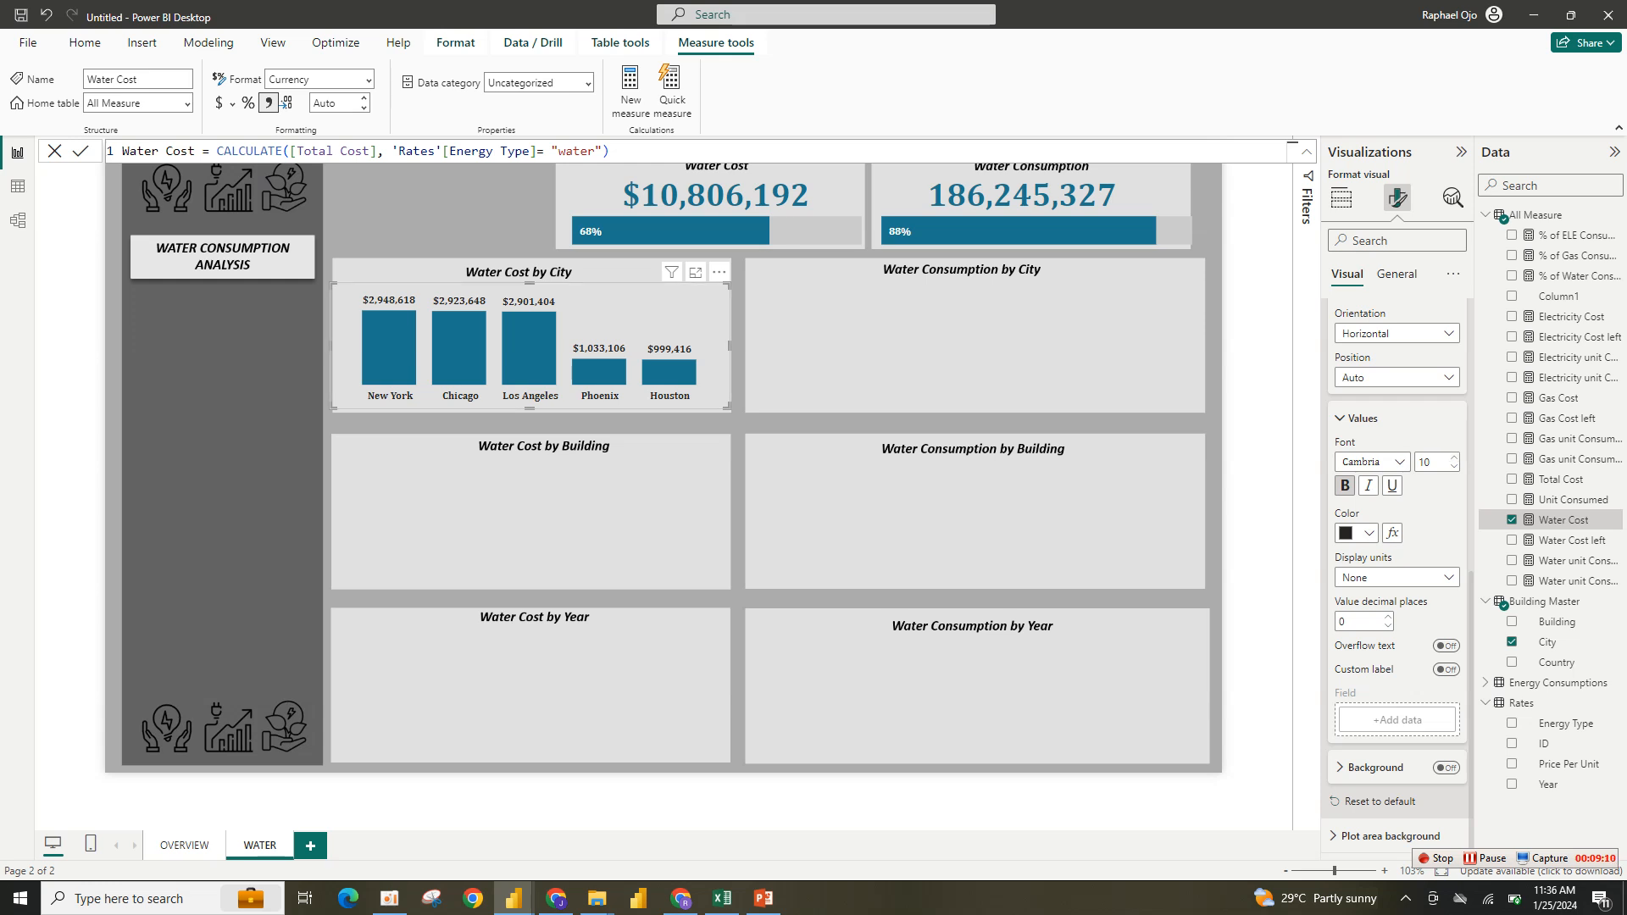
- Paste a copy of the city chart and fit it into the Water Consumption by City panel
key(ctrl+v)
drag(539, 339, 961, 322)
drag(1159, 337, 1196, 337)
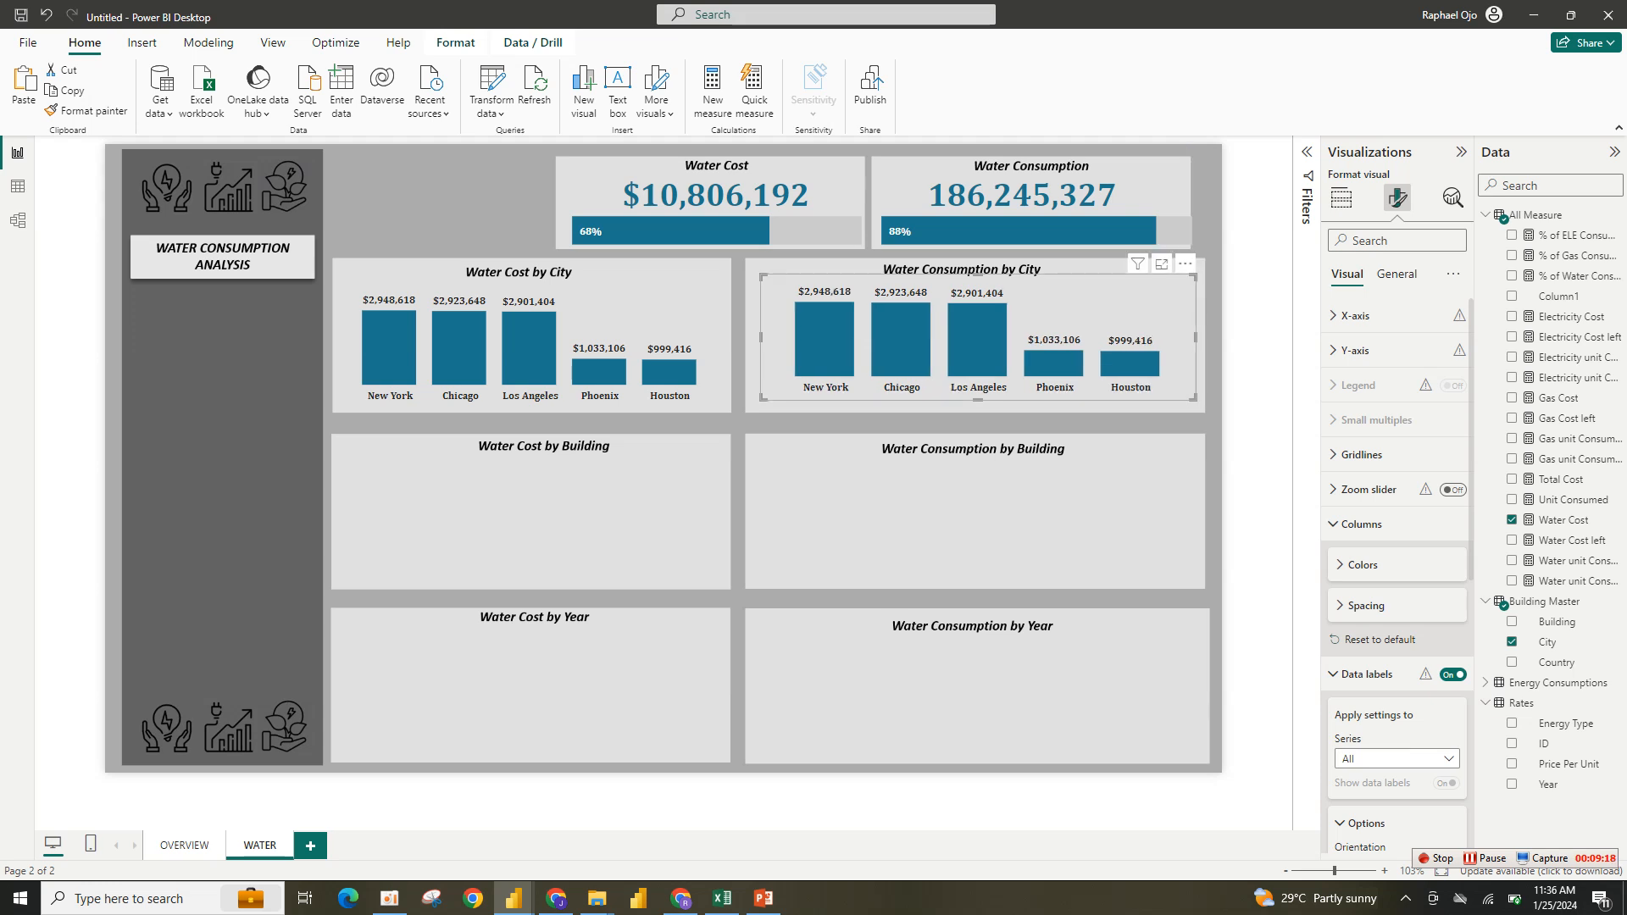
drag(760, 401, 744, 410)
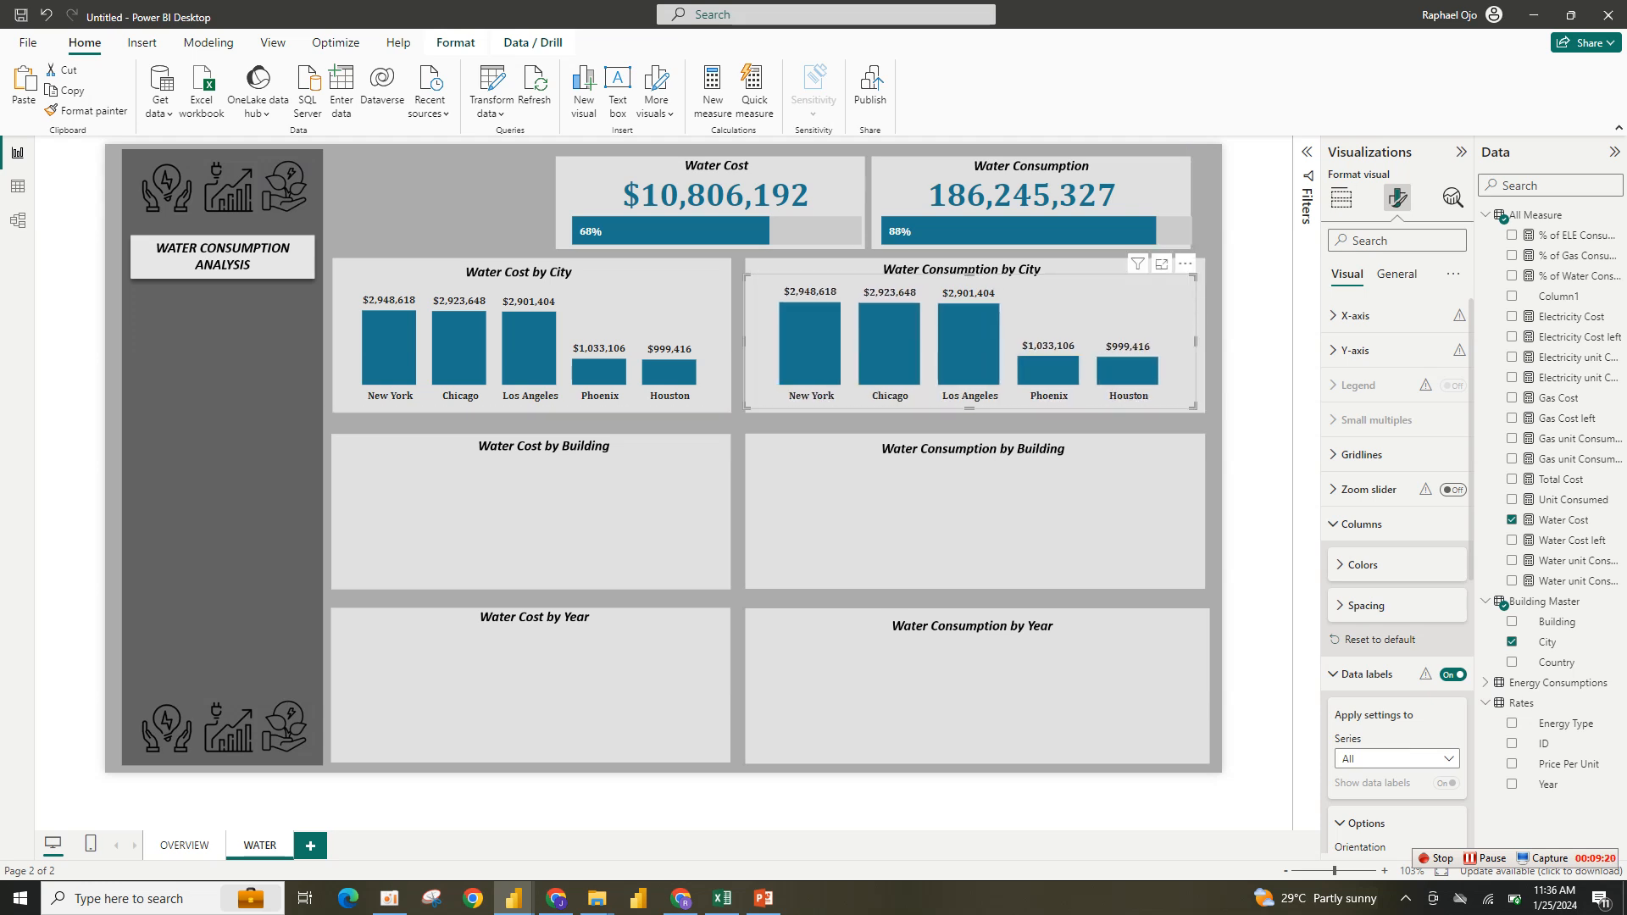
- Replace the copied chart's Y-axis field Water Cost with Water unit Consumed
click(1341, 198)
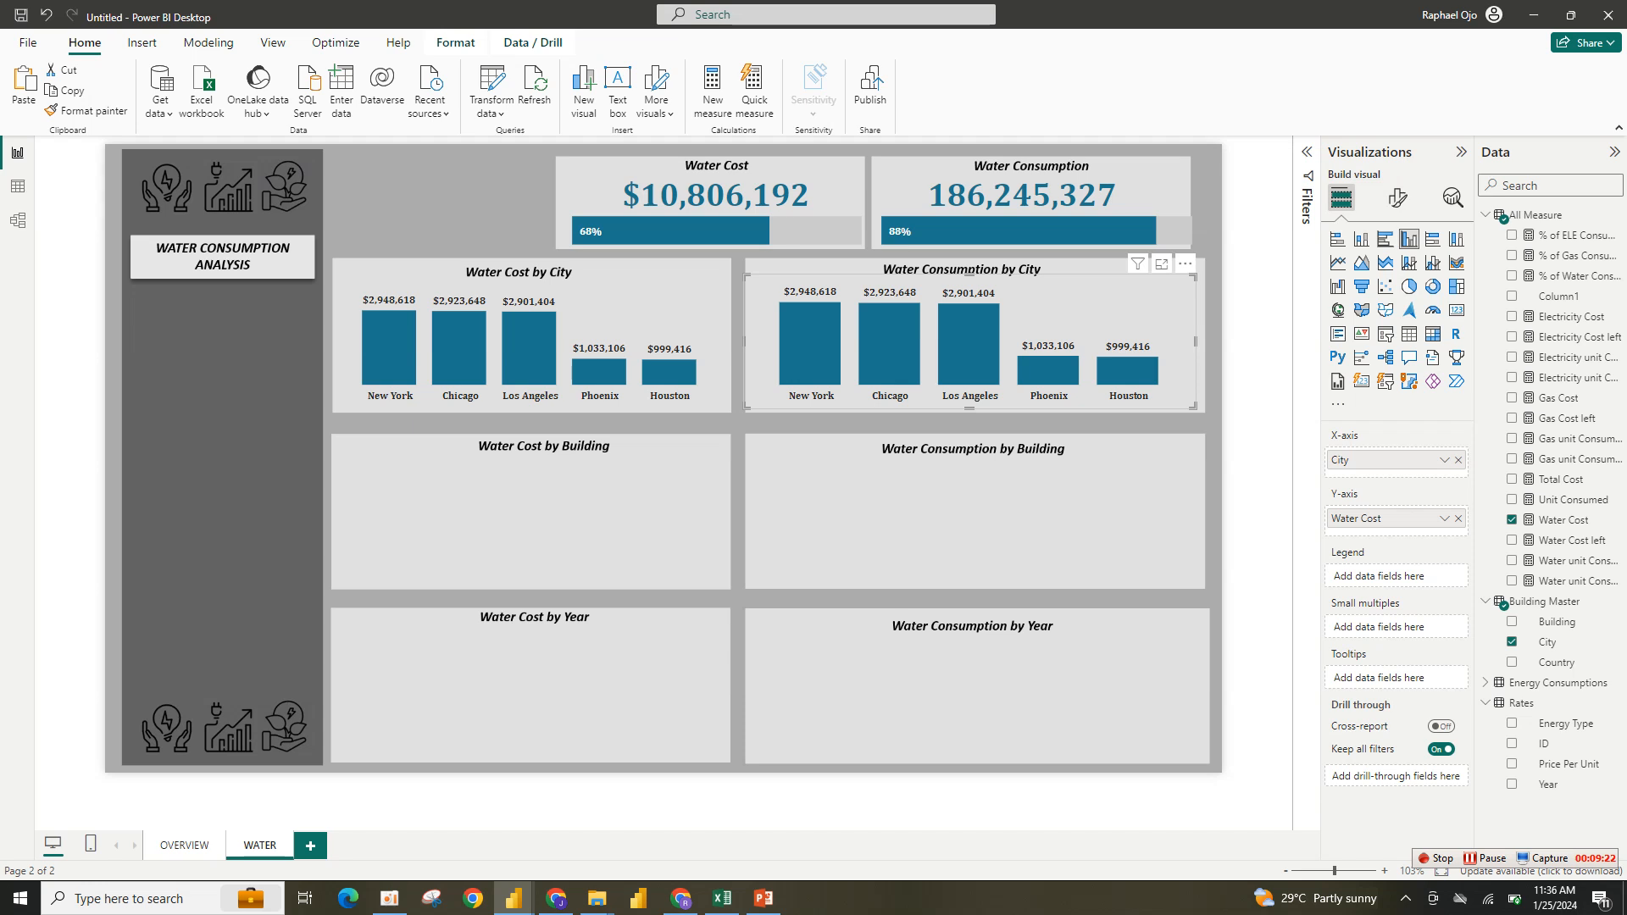
drag(1356, 518, 1198, 520)
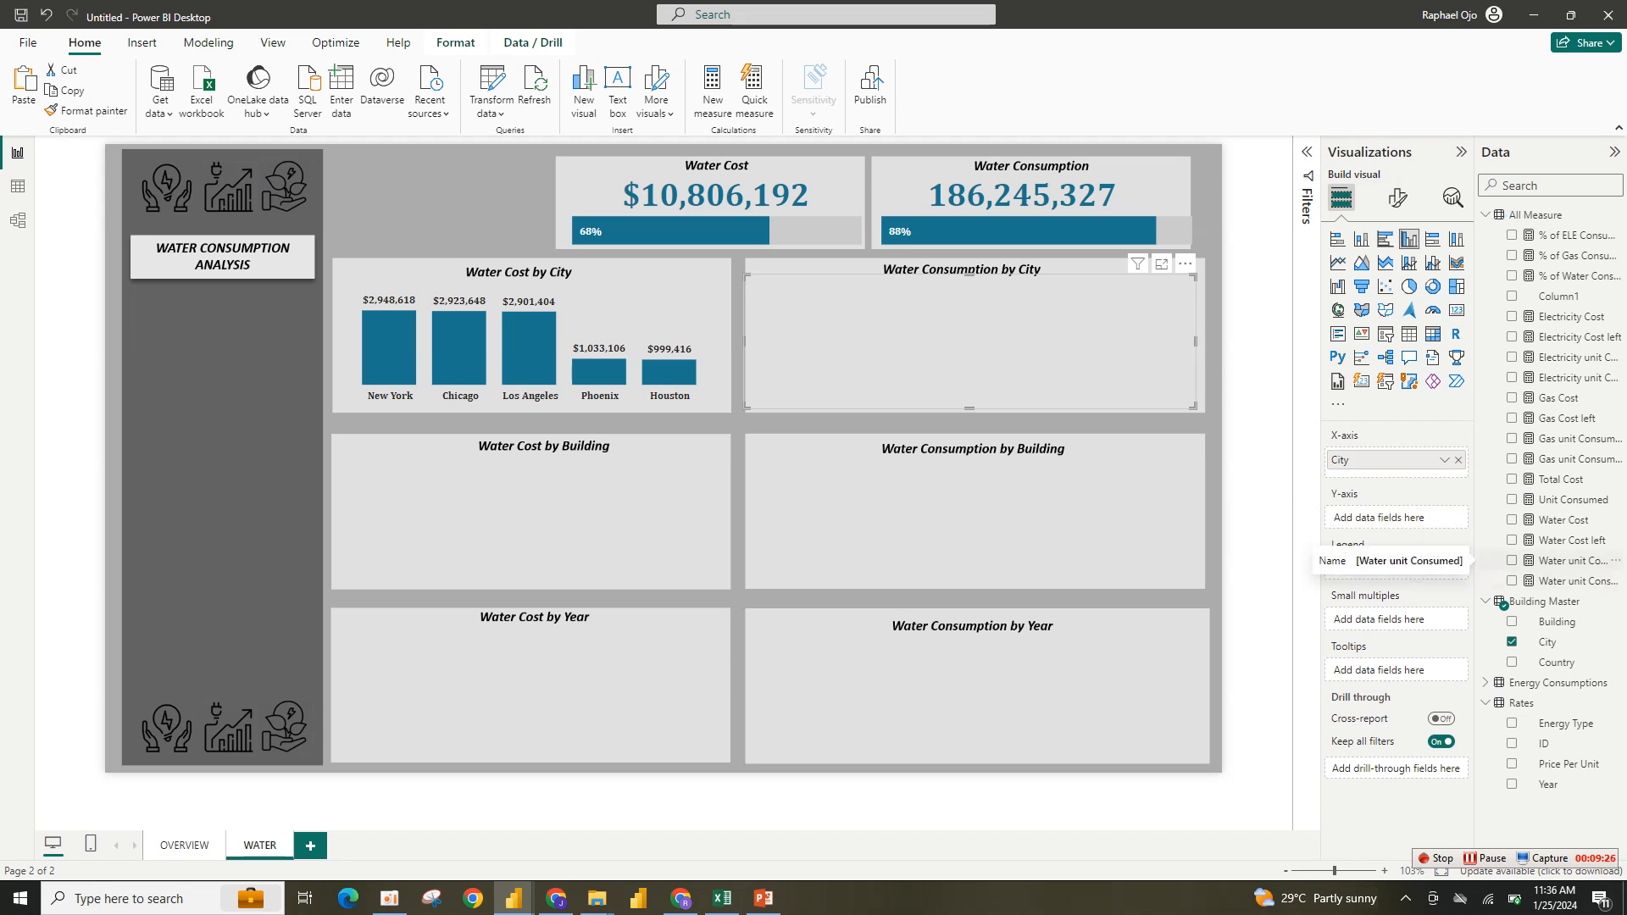
click(1512, 560)
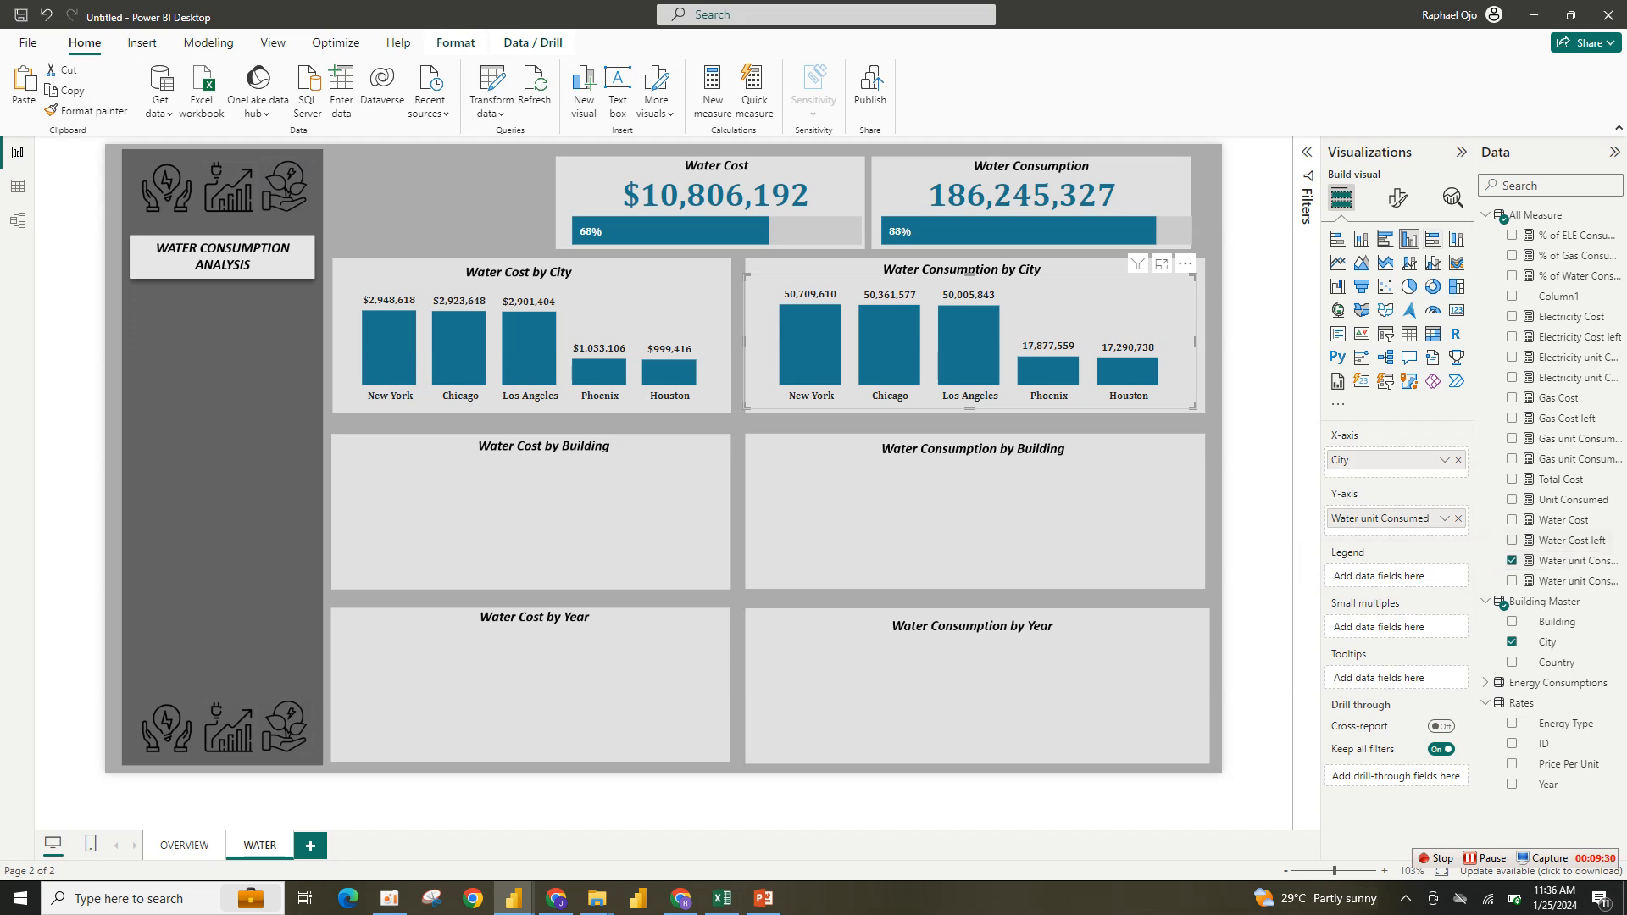
- Try other bar chart types for the consumption chart before returning to the clustered column chart
click(1432, 239)
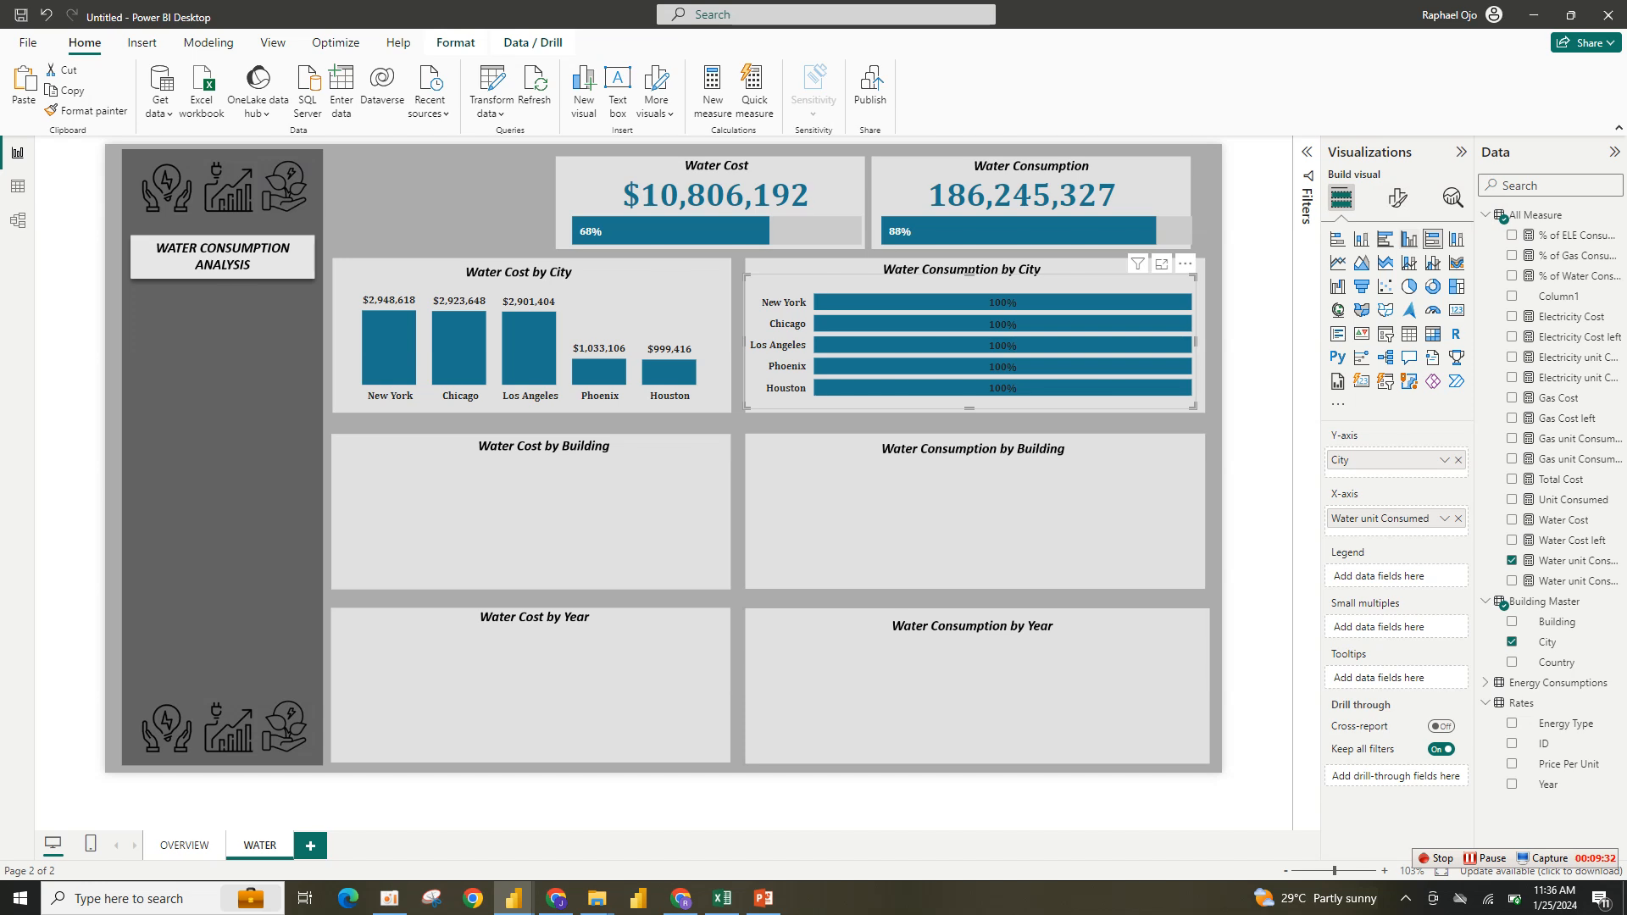
click(1408, 239)
click(1384, 239)
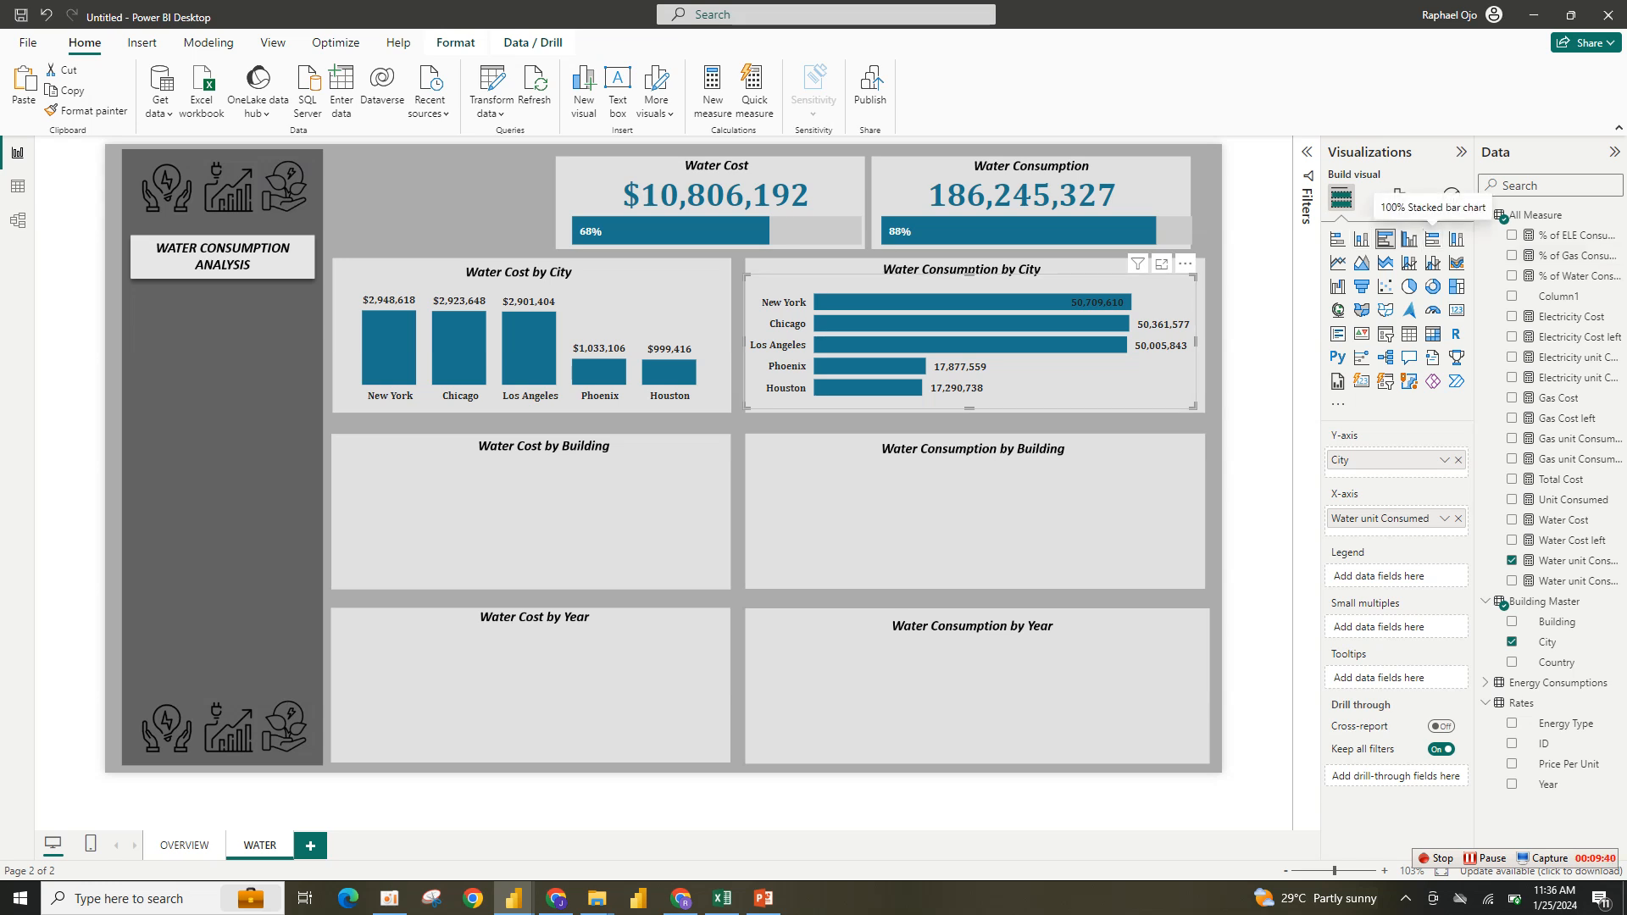
click(1408, 239)
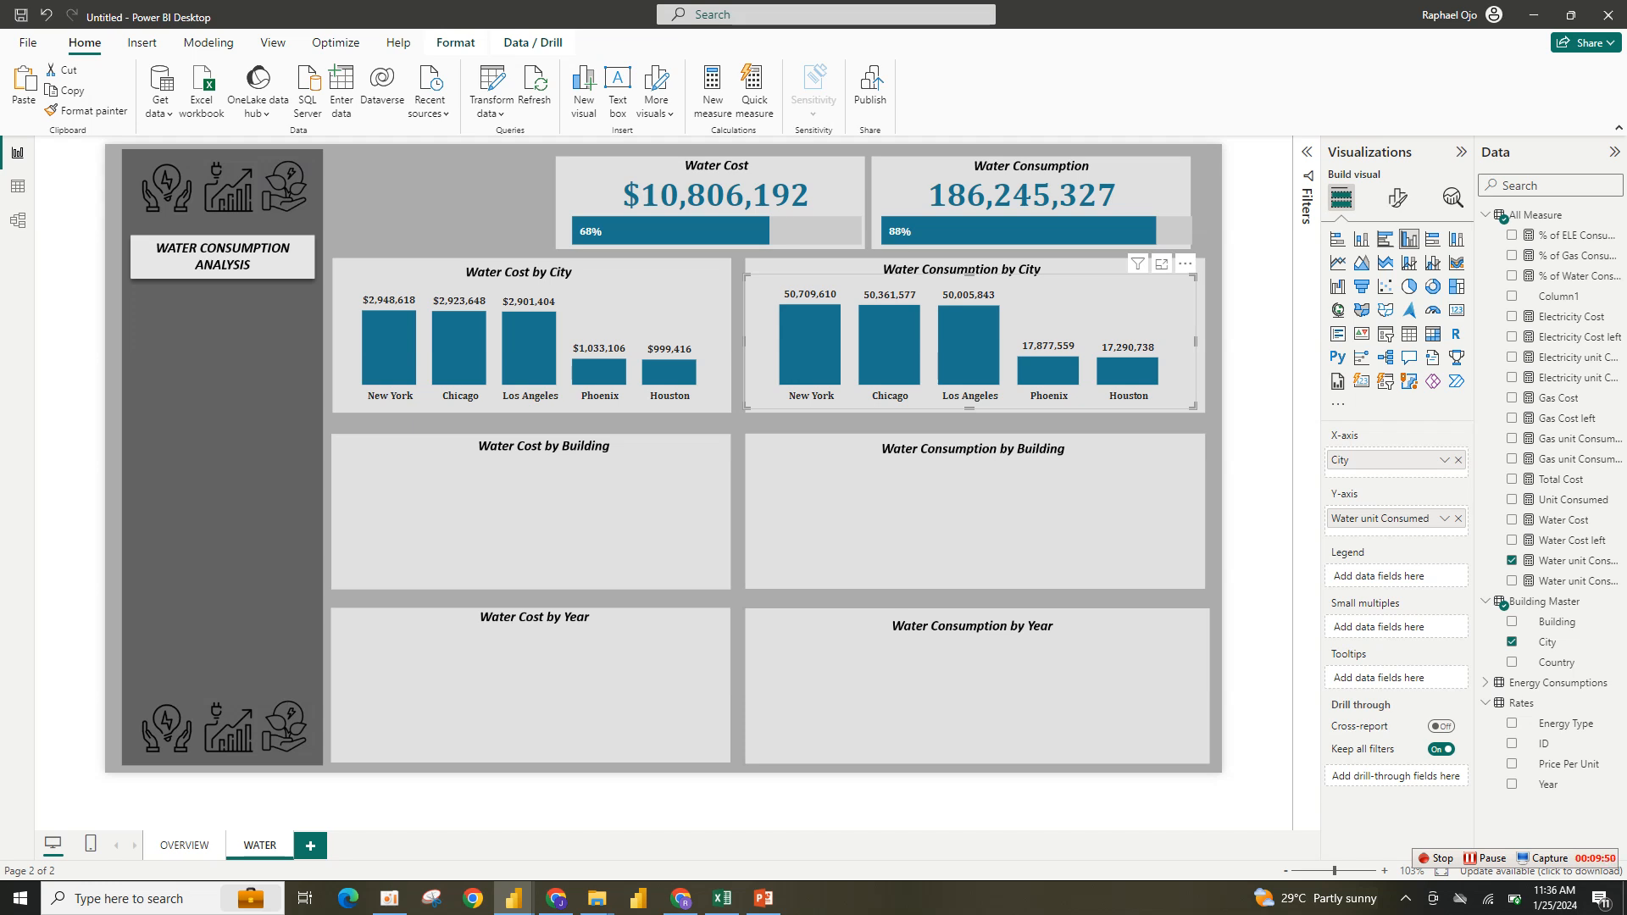
- Switch to the finished Energy Consumption report and inspect its Water Cost by Building chart
mouse_move(513, 898)
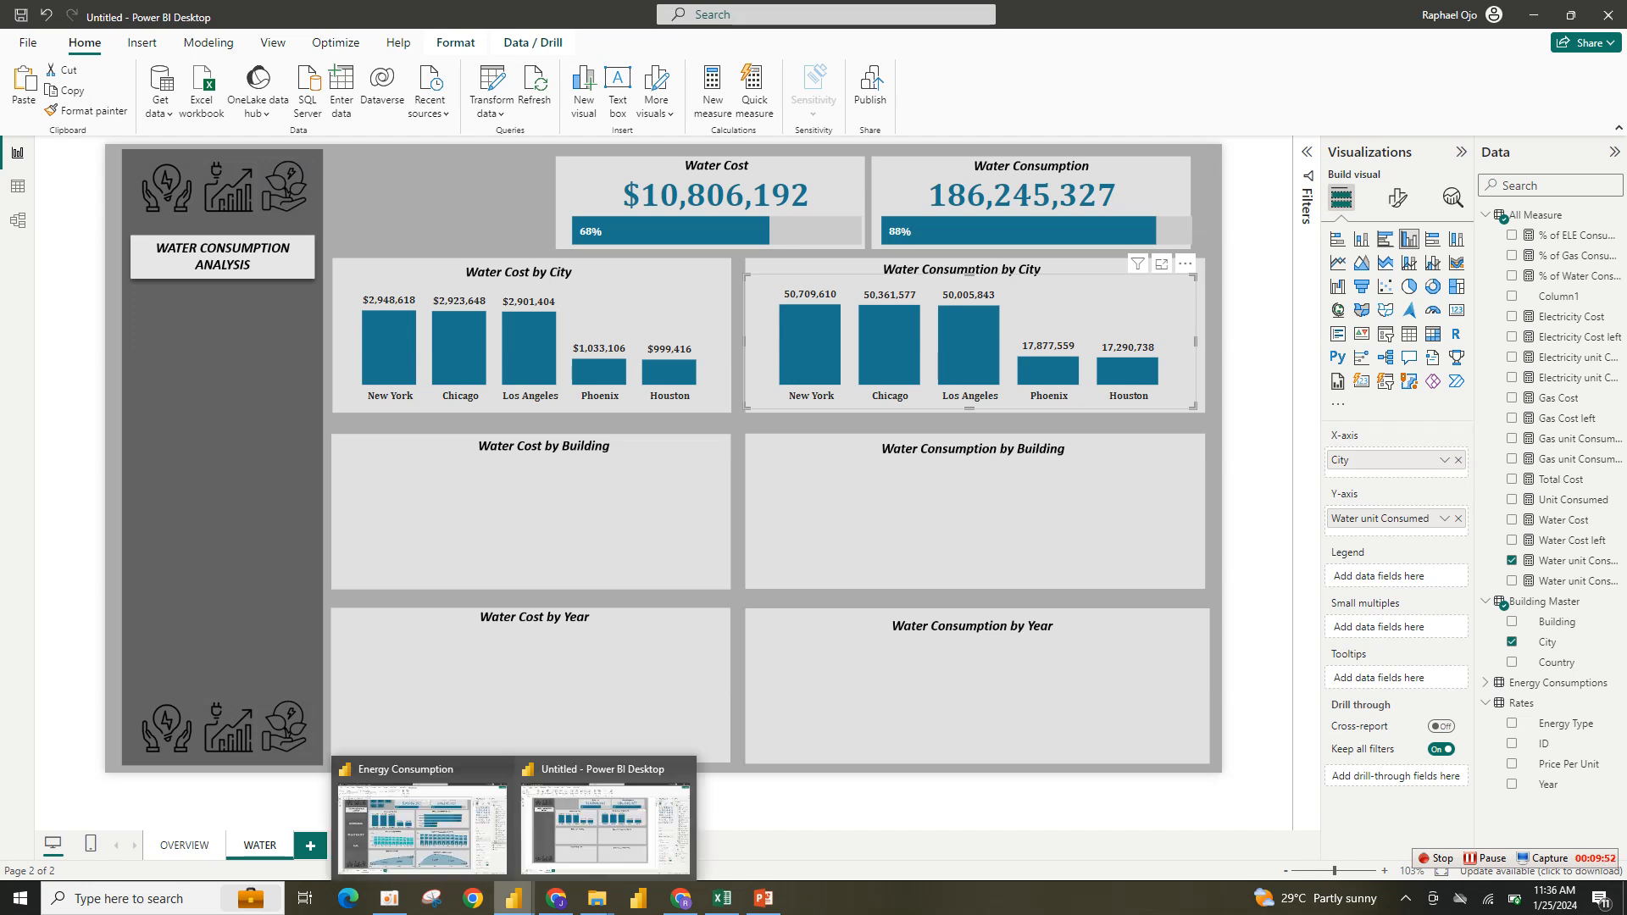
click(422, 822)
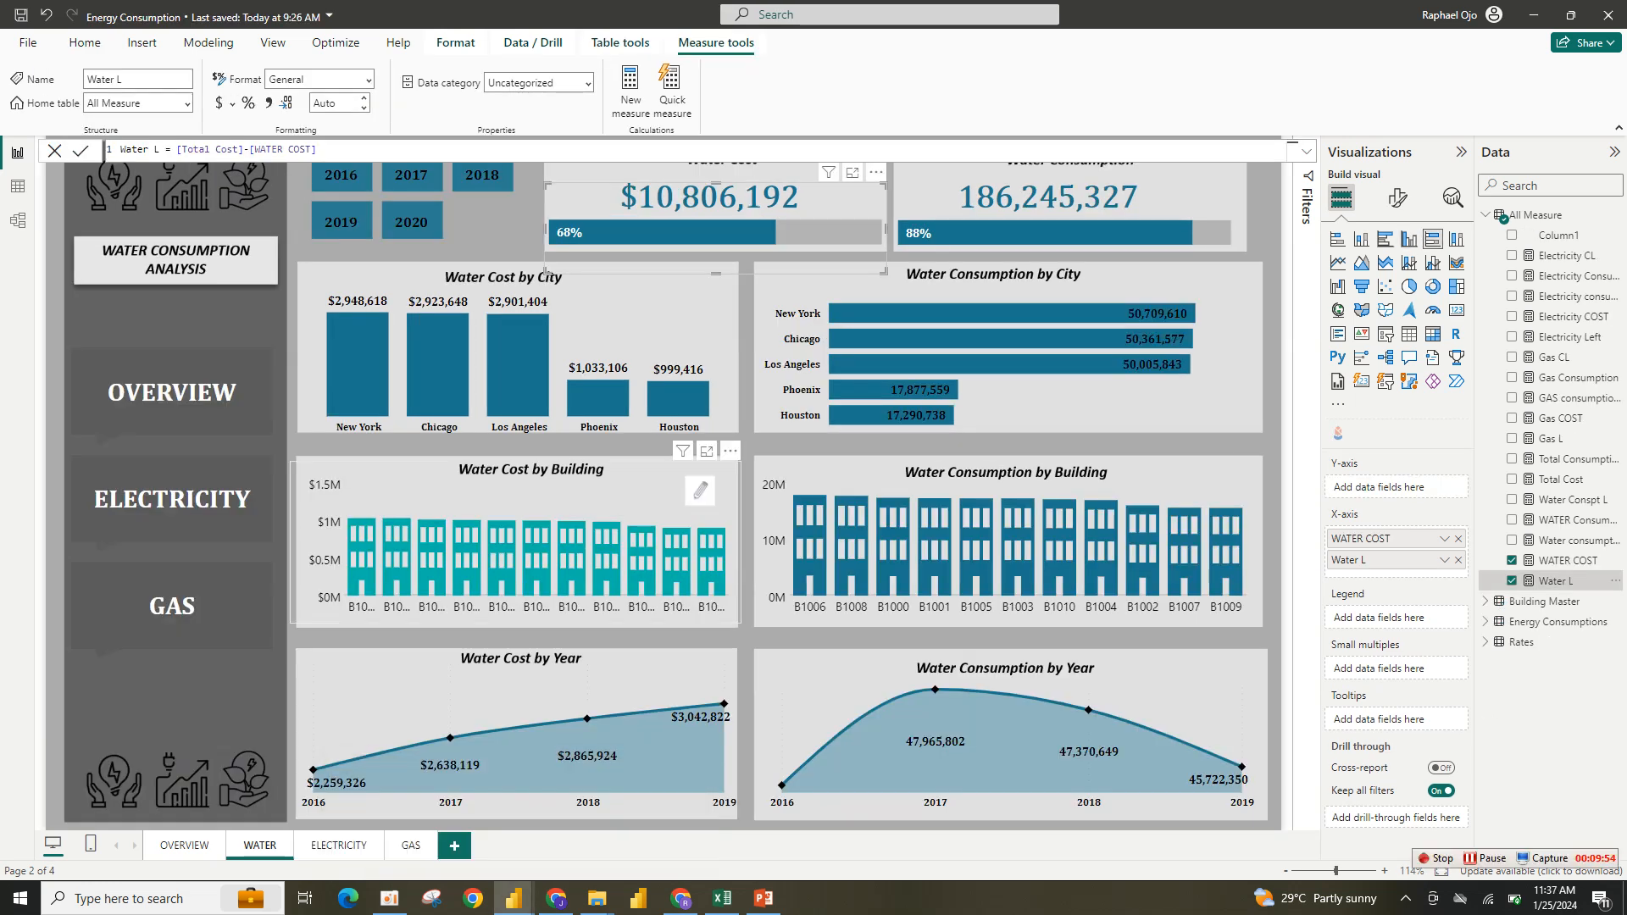
click(606, 558)
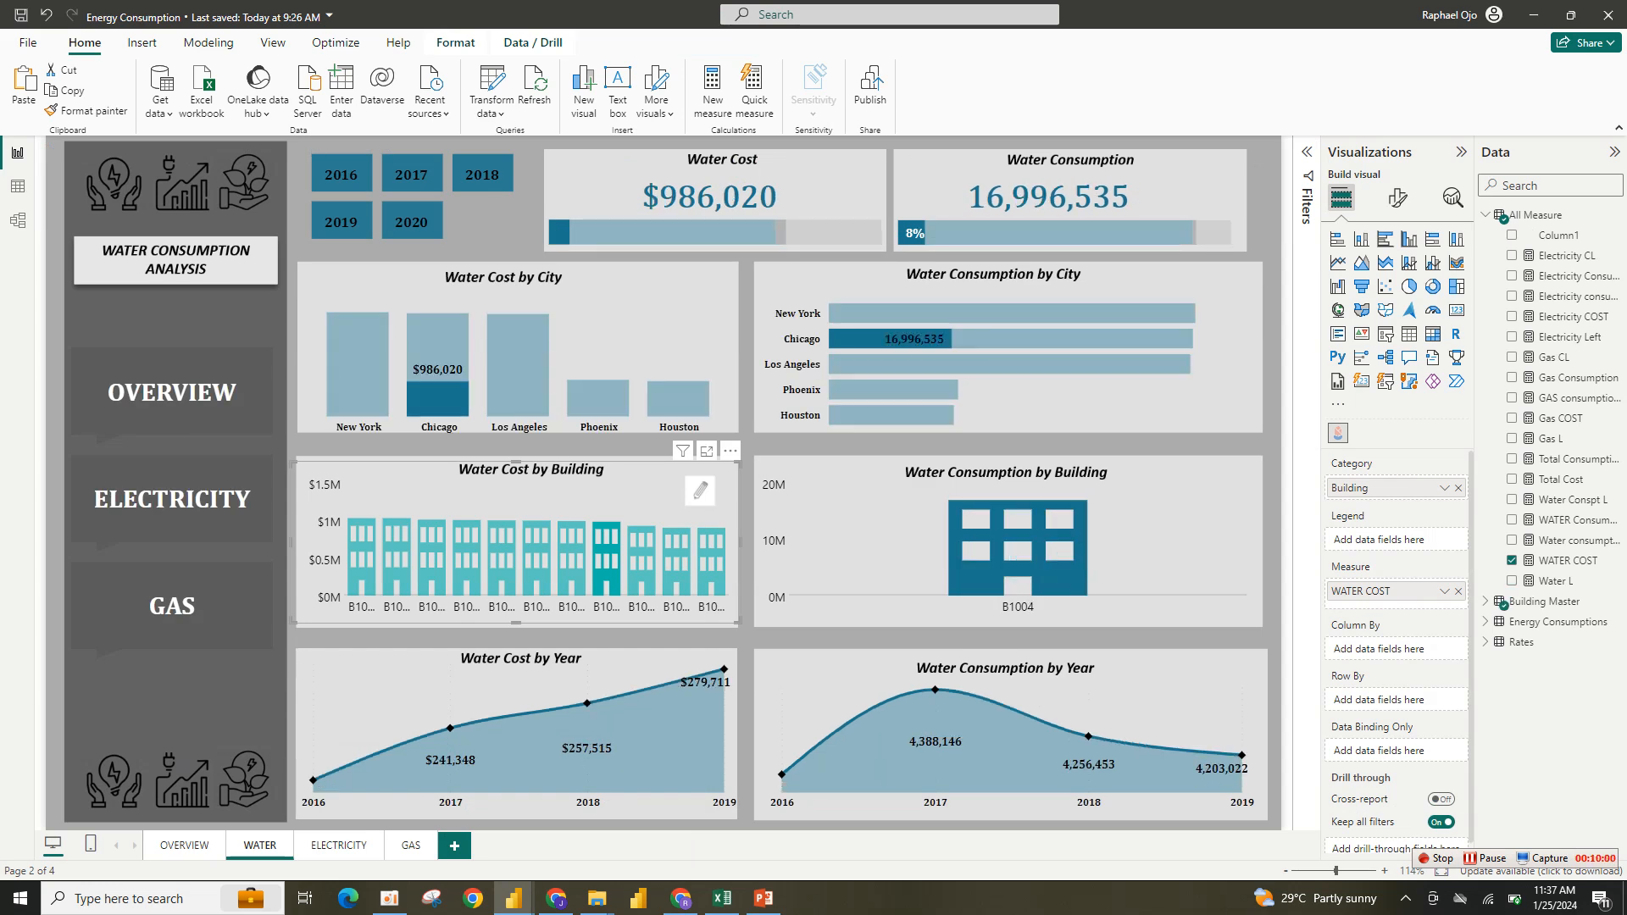
click(608, 545)
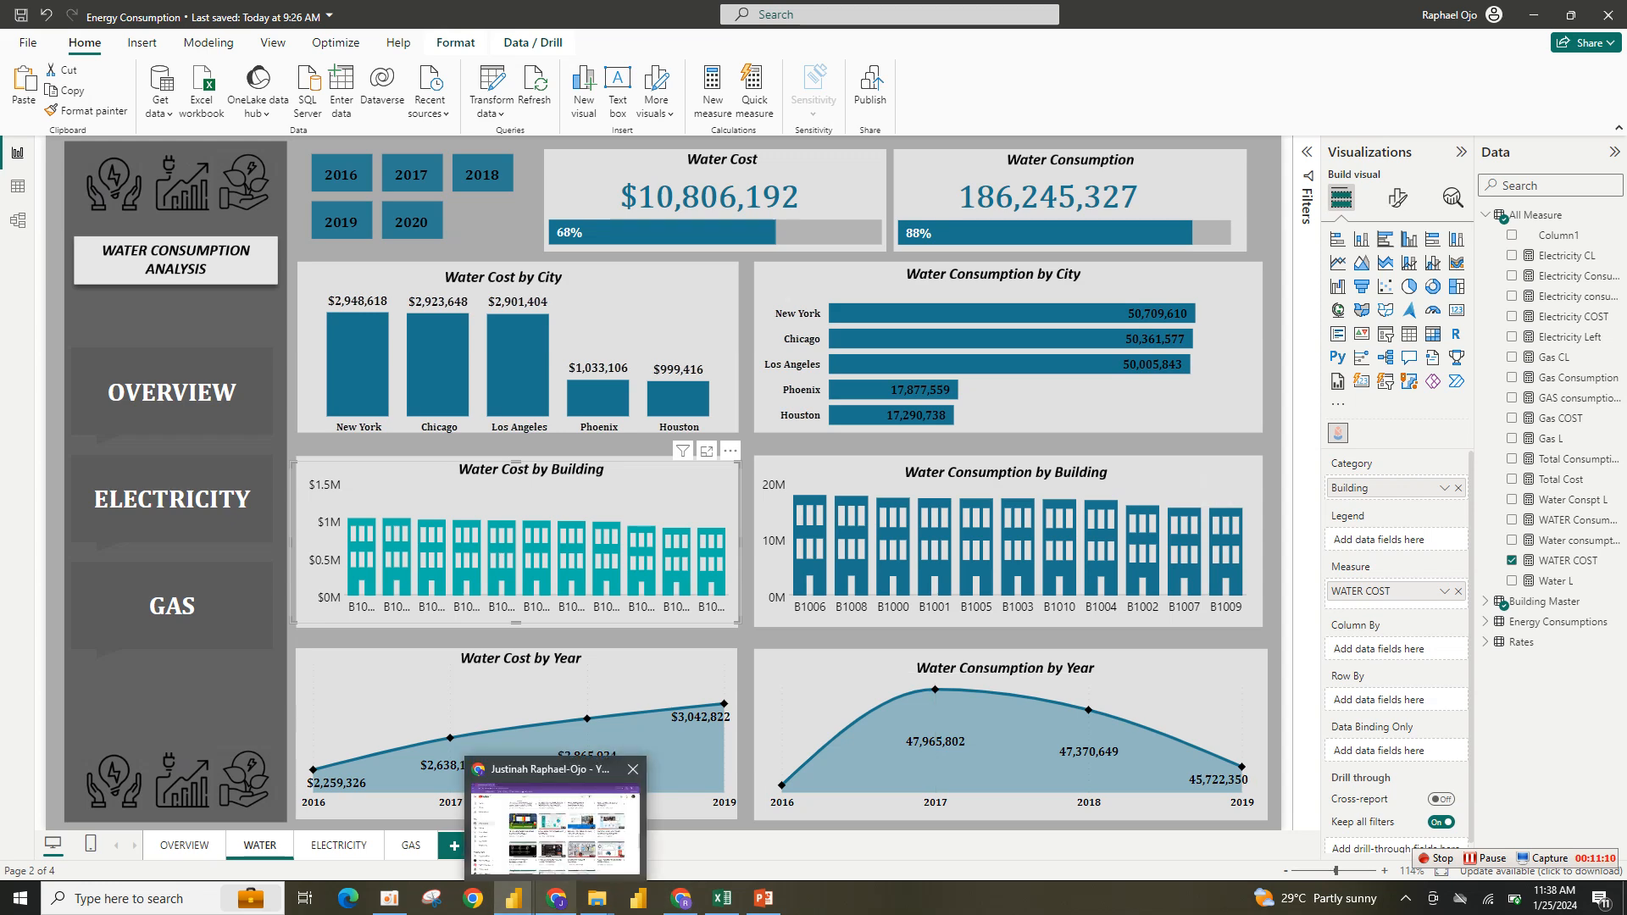
click(556, 898)
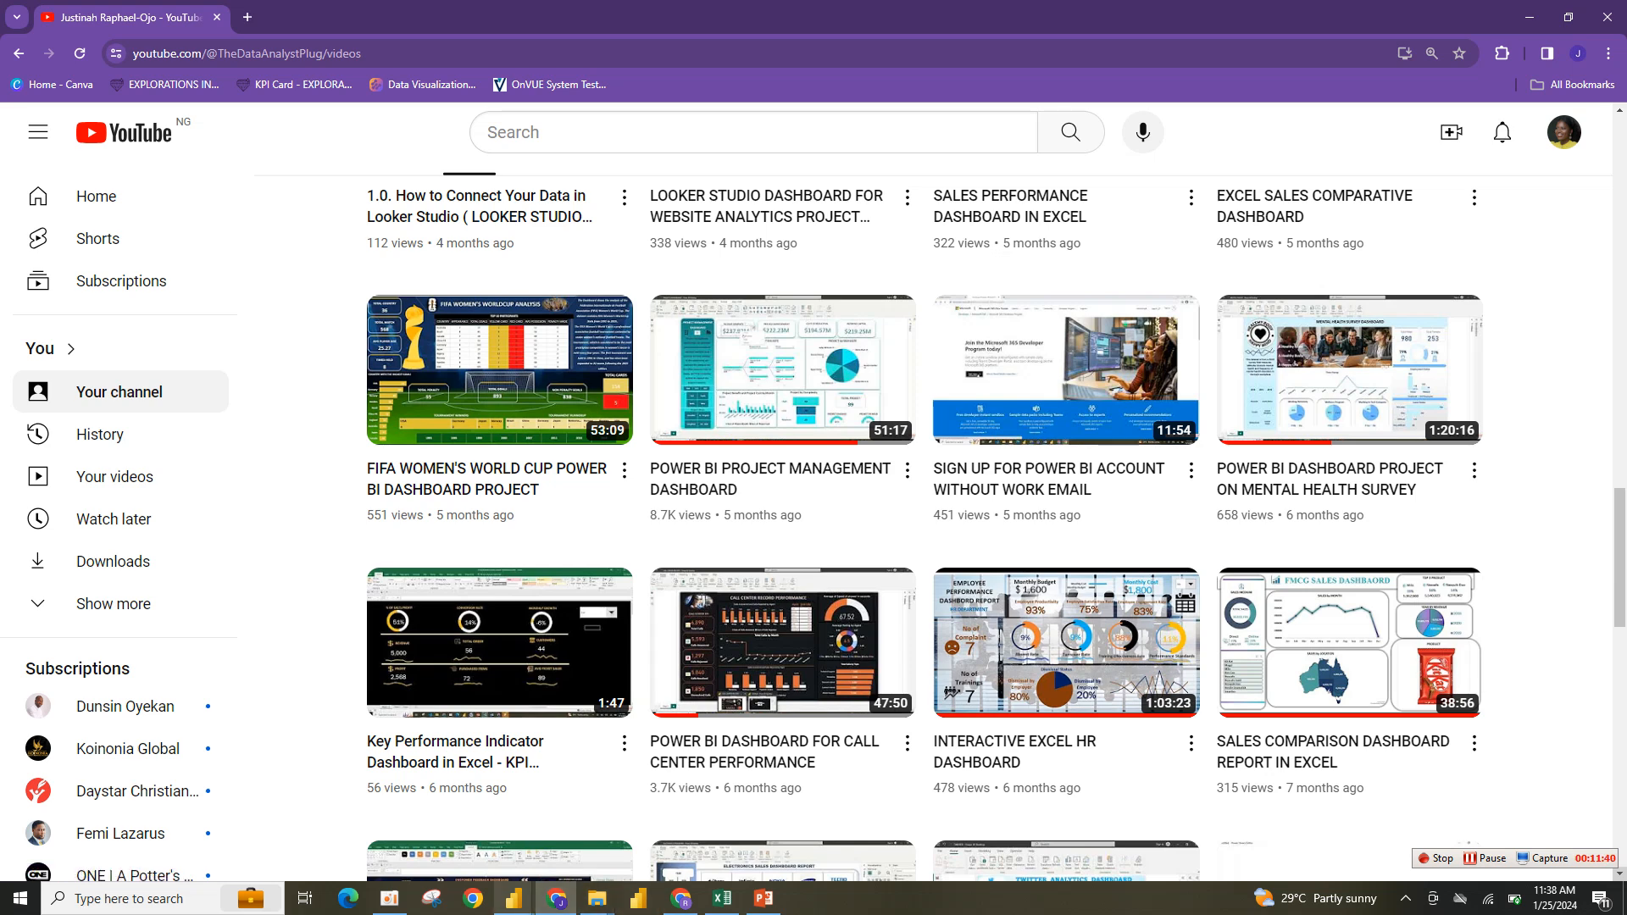
- Import the Infographic Designer custom visual from the visuals marketplace into the working report
mouse_move(513, 898)
click(605, 826)
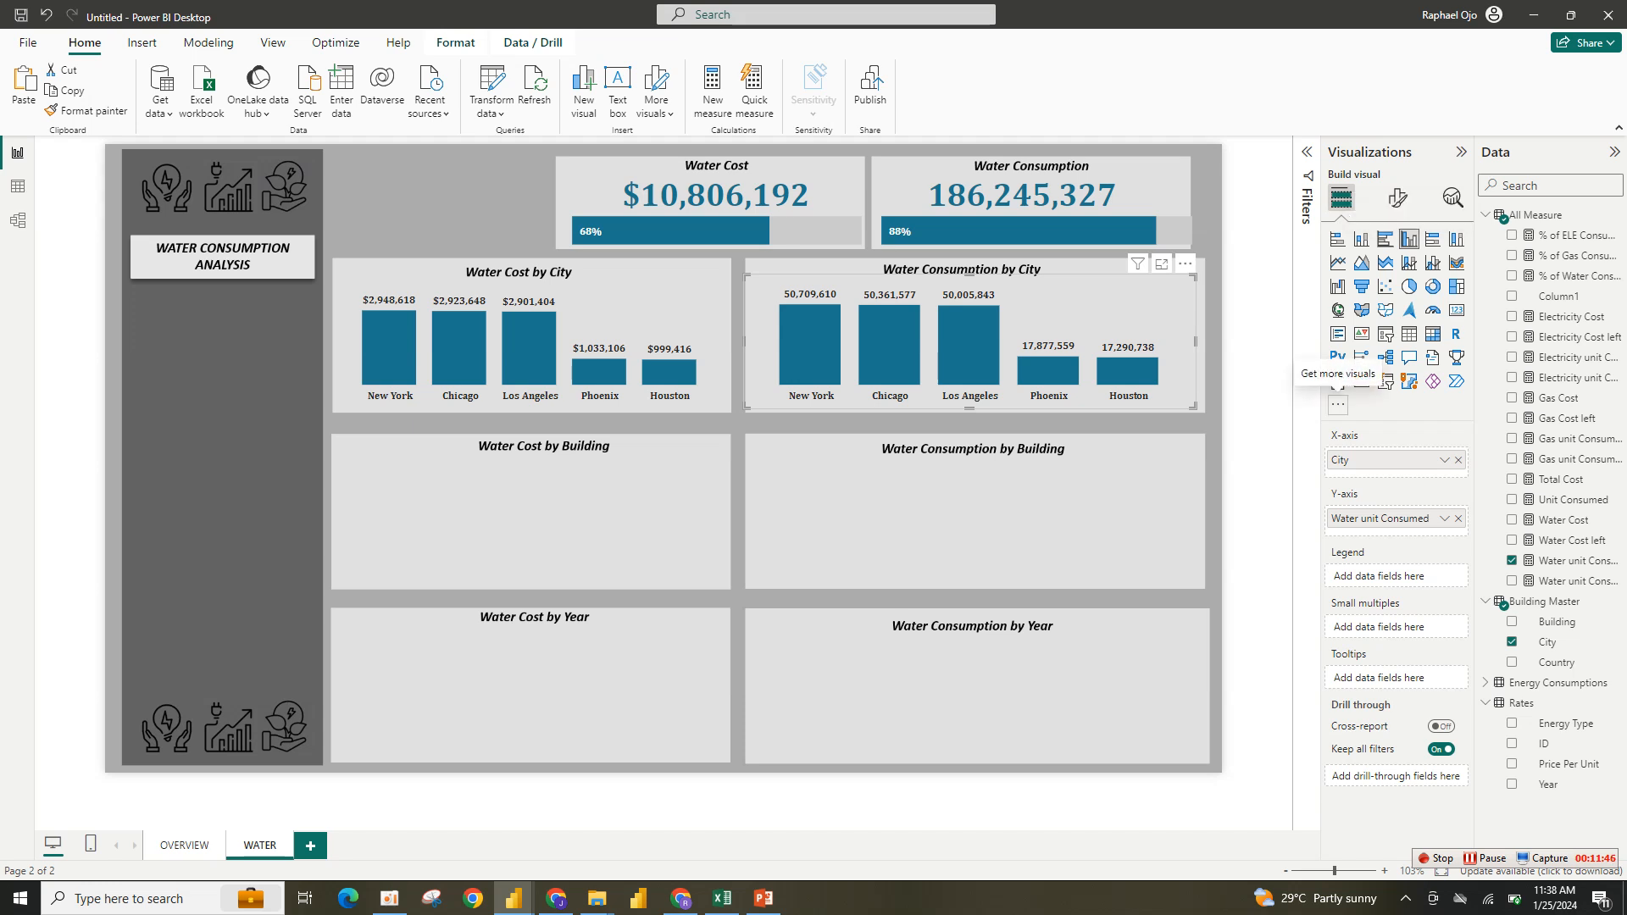
click(1338, 404)
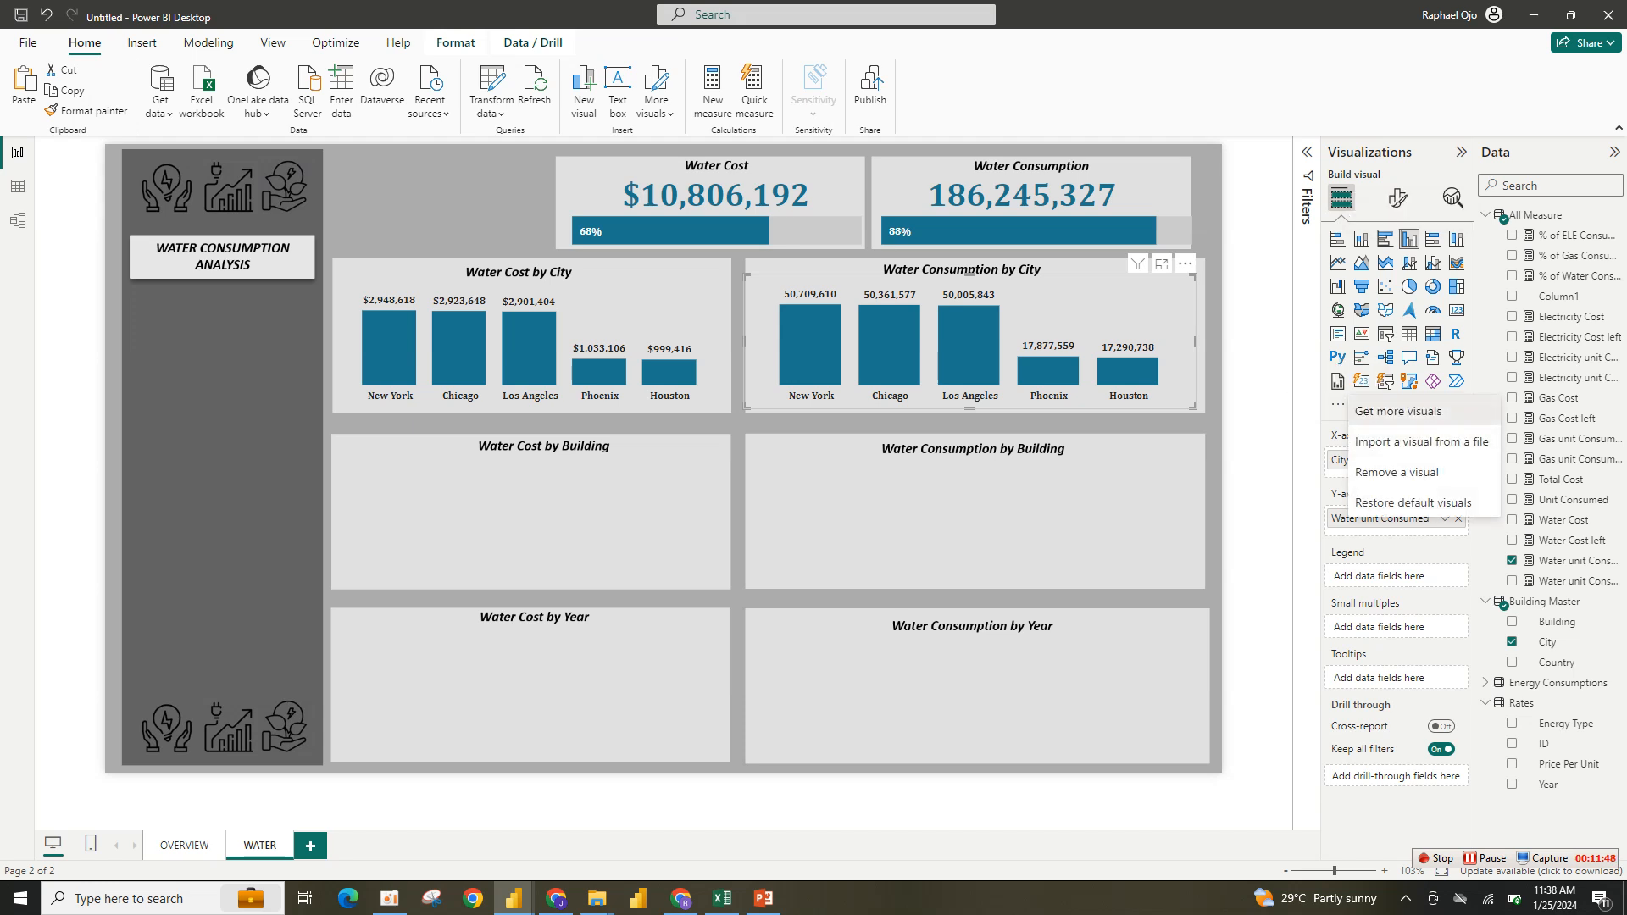
click(1398, 411)
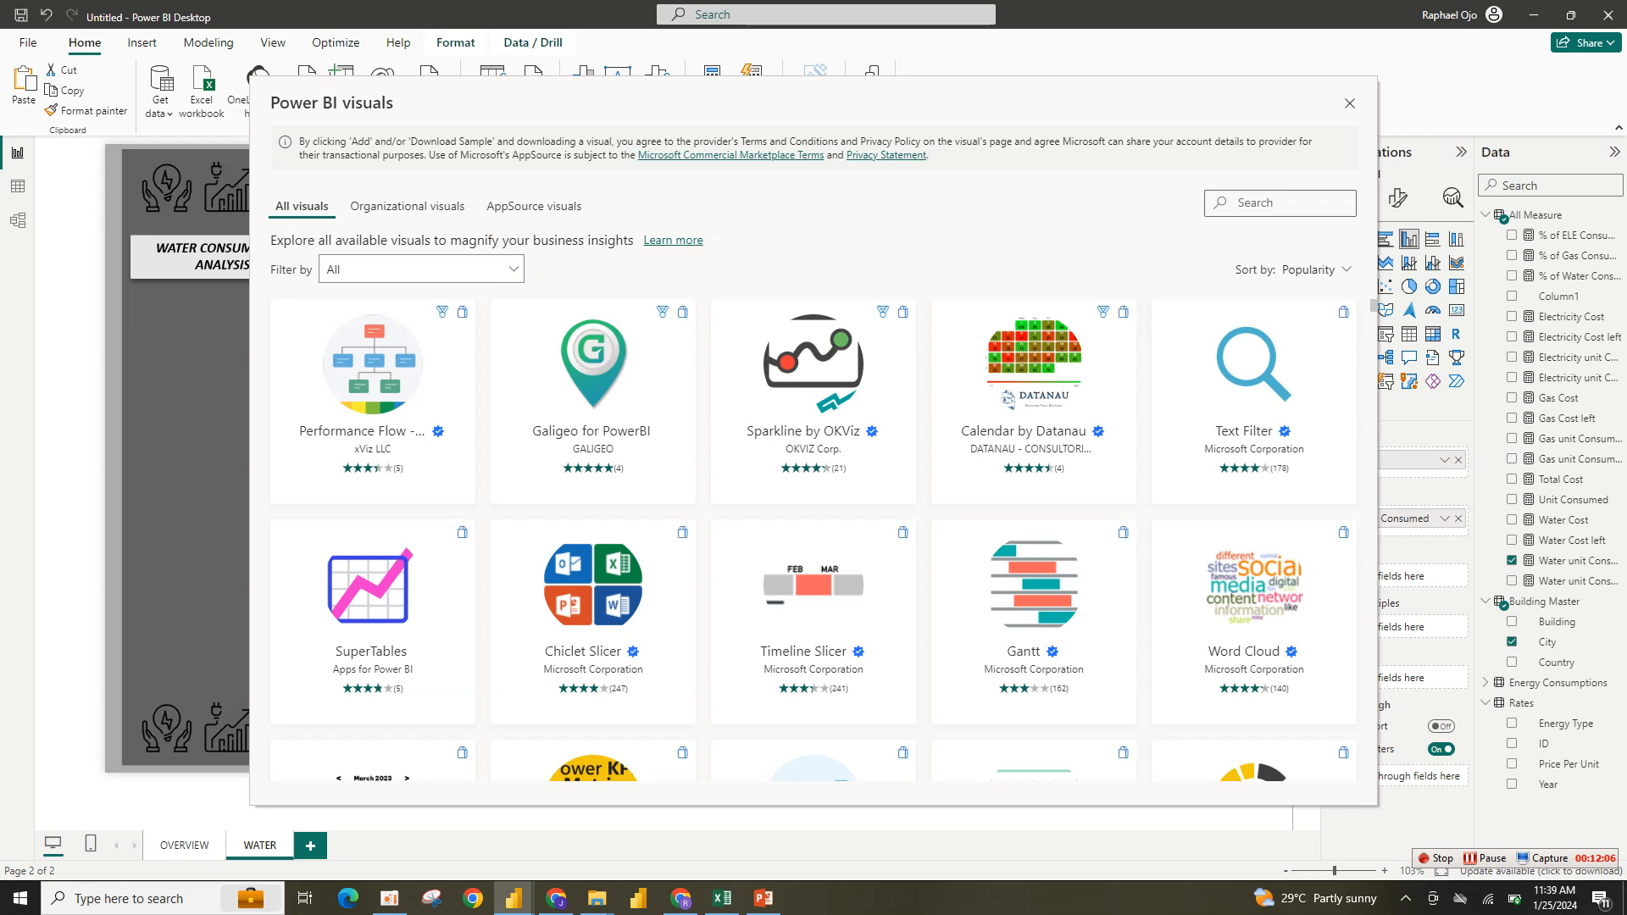
text(INF)
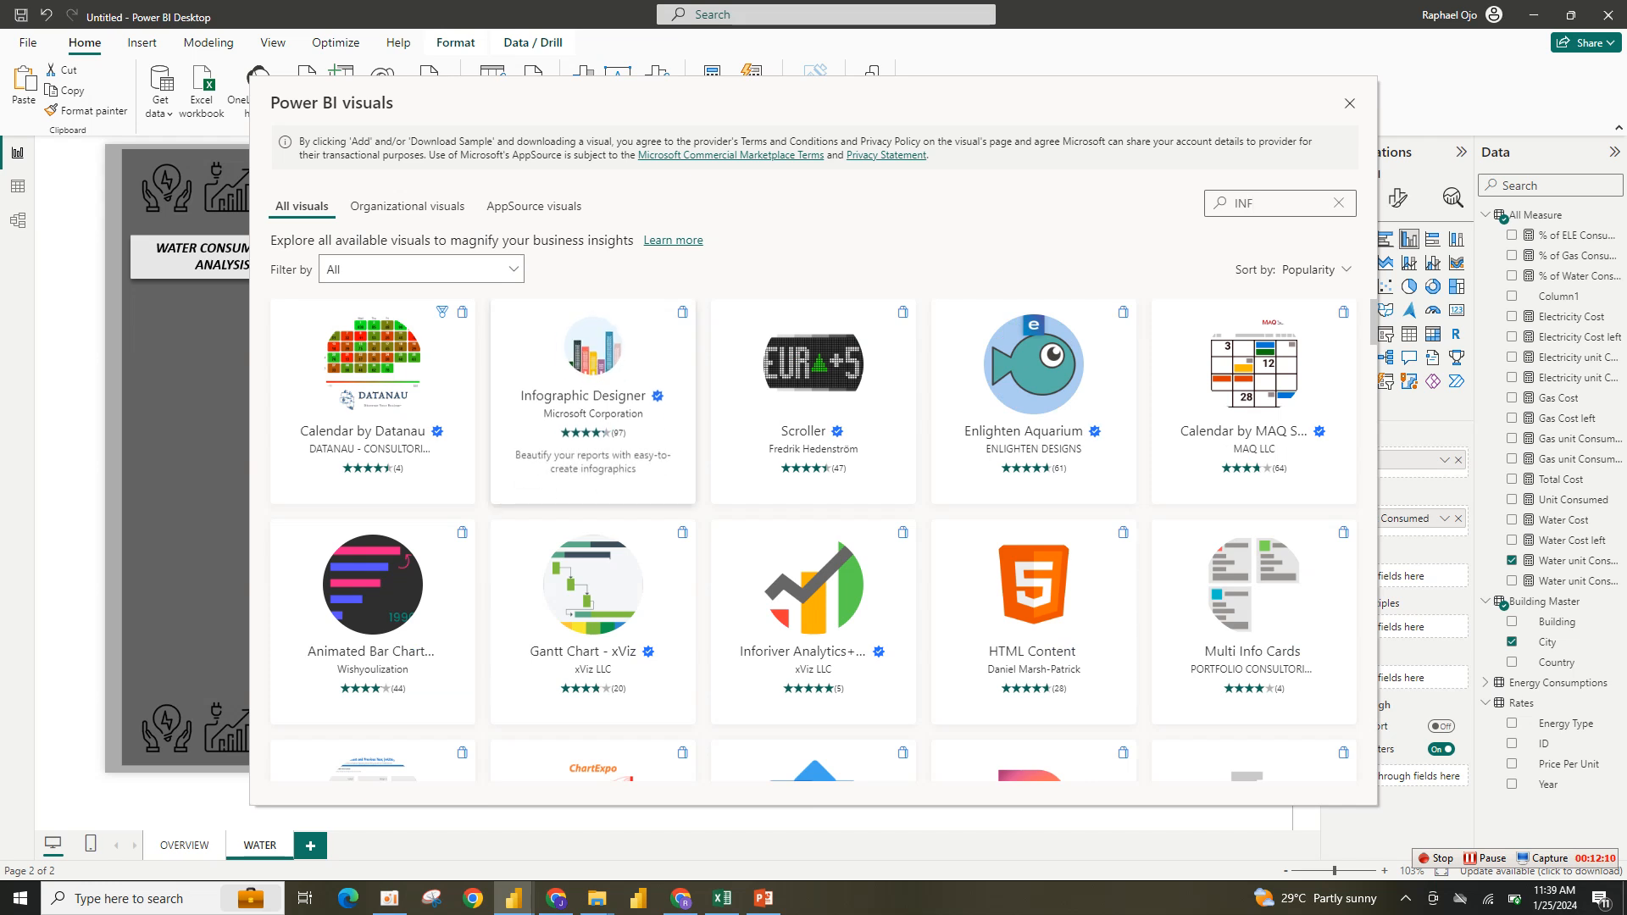
click(593, 402)
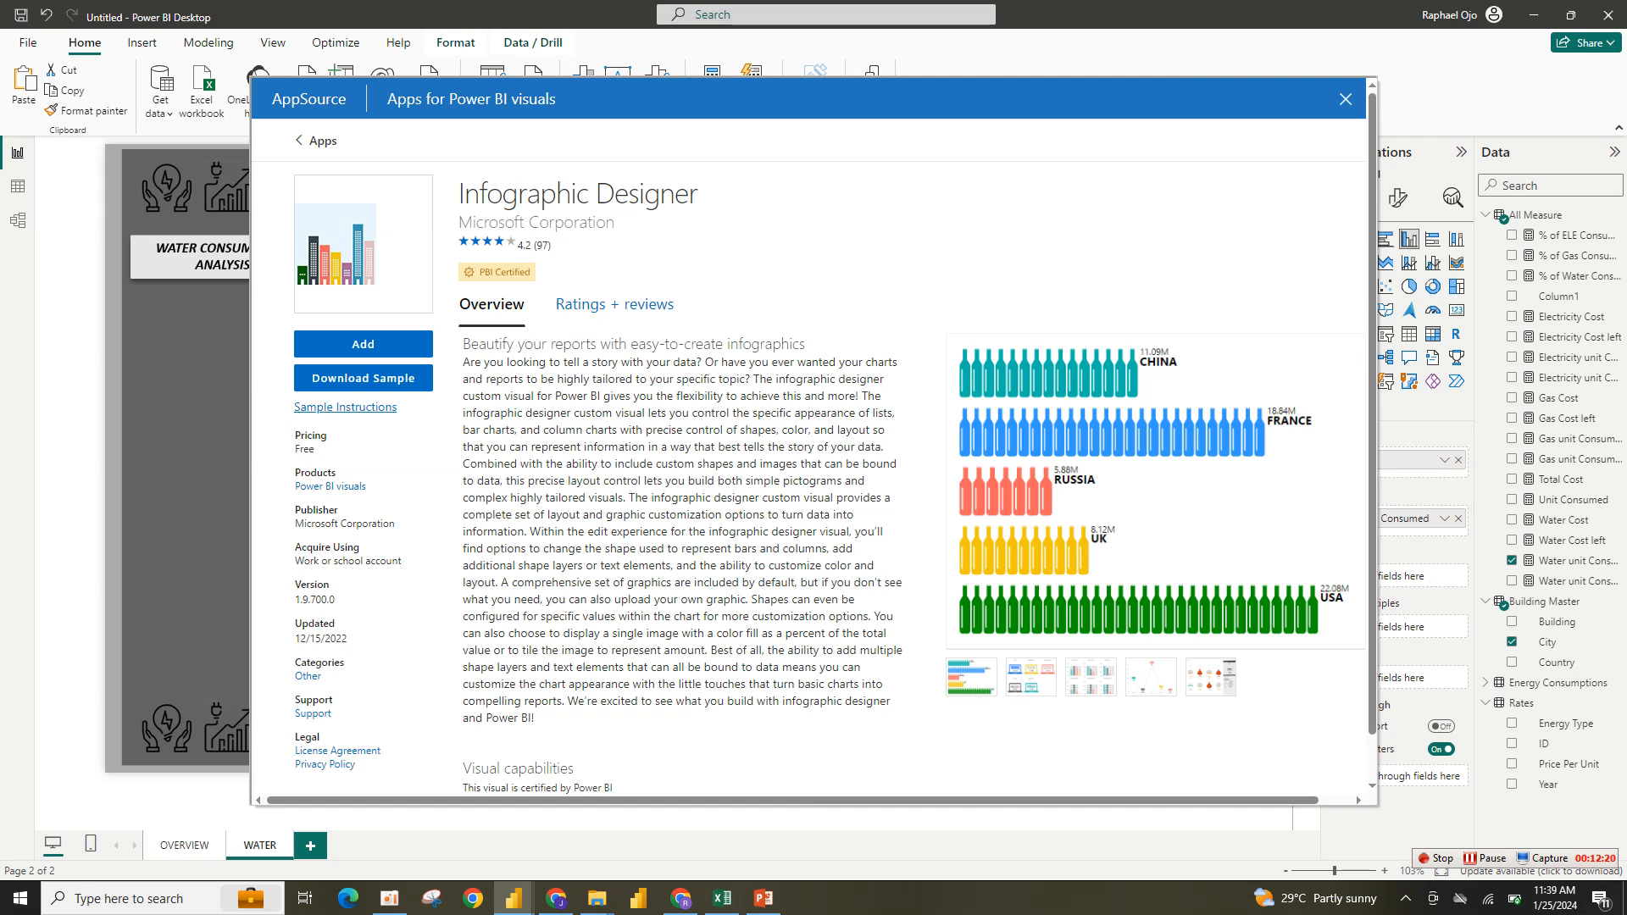
click(364, 344)
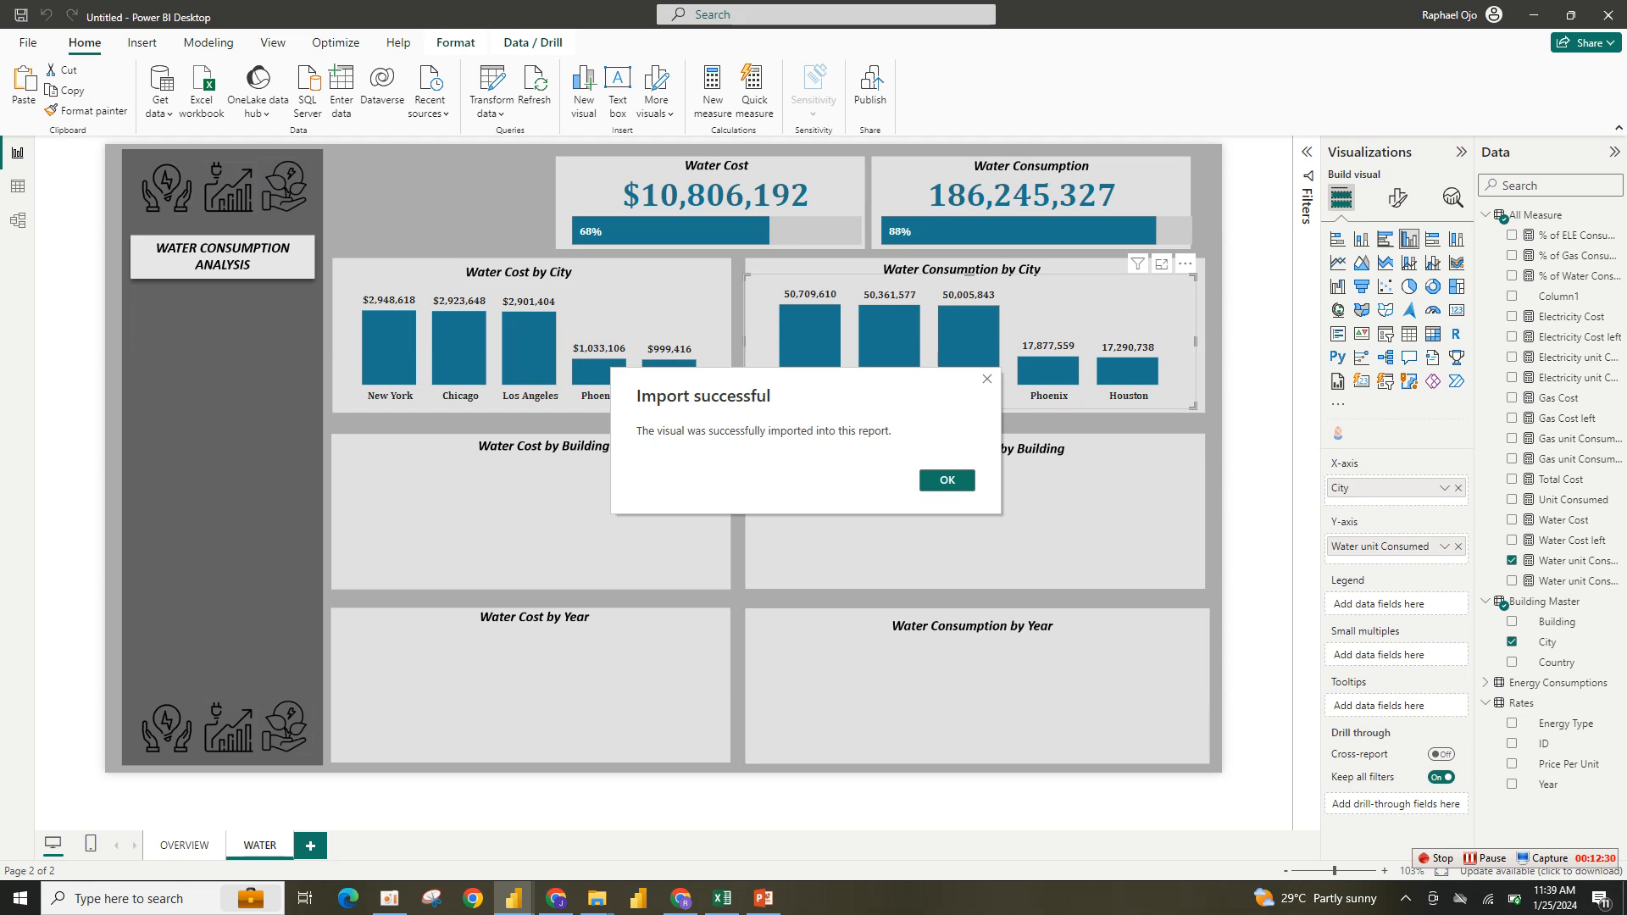
key(Return)
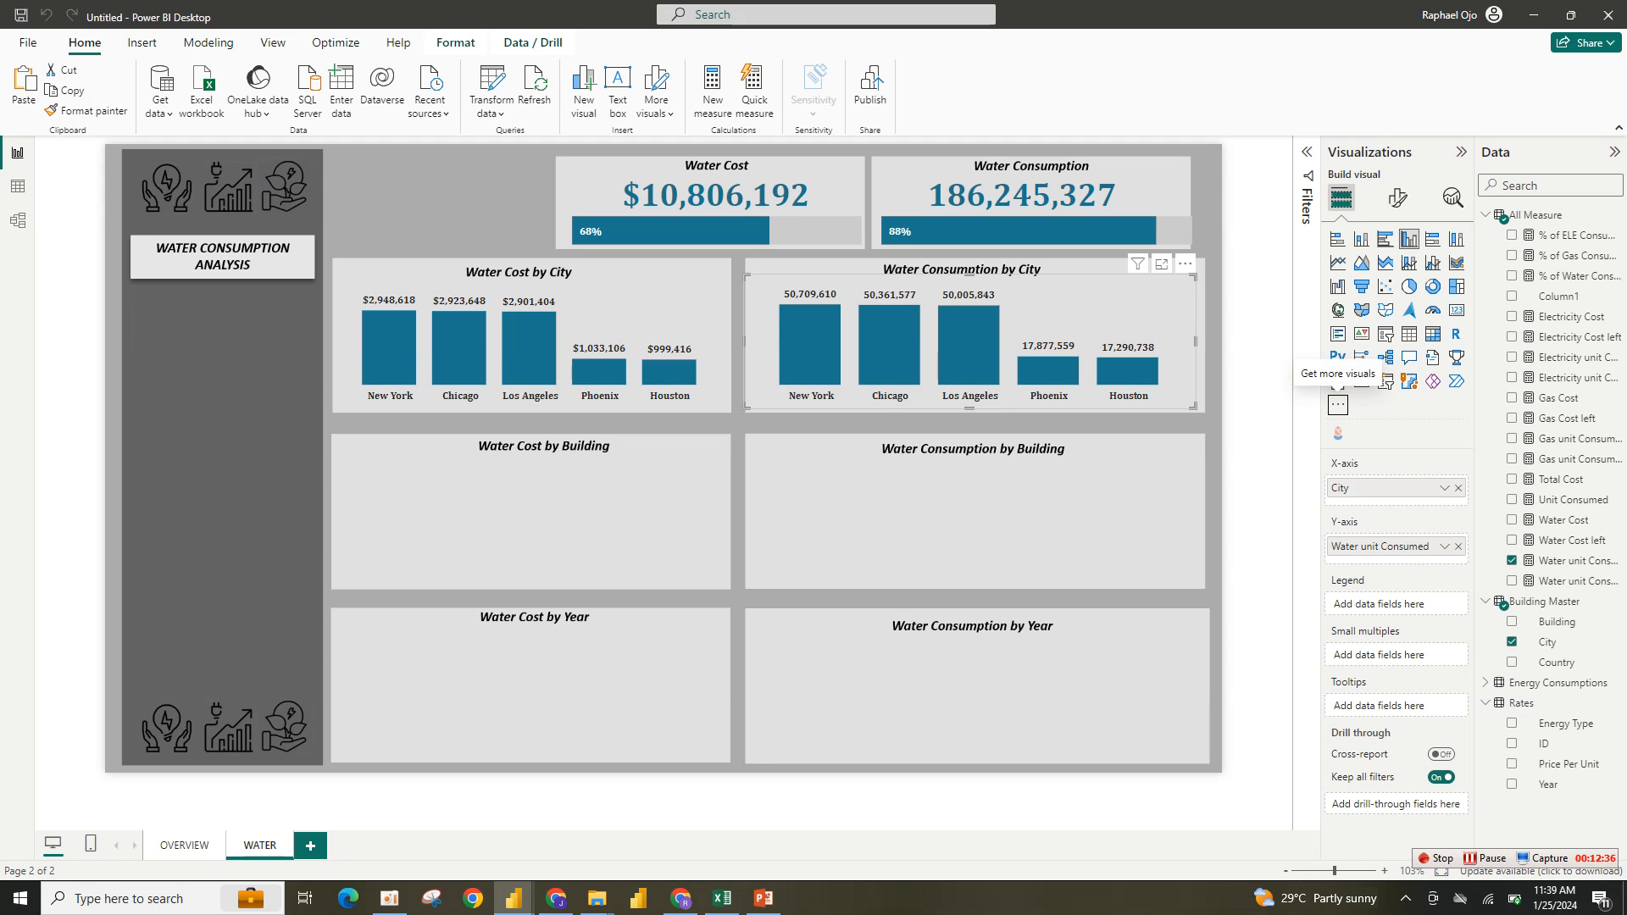
- Try converting the consumption chart into an Infographic Designer visual, and undo it
click(1338, 432)
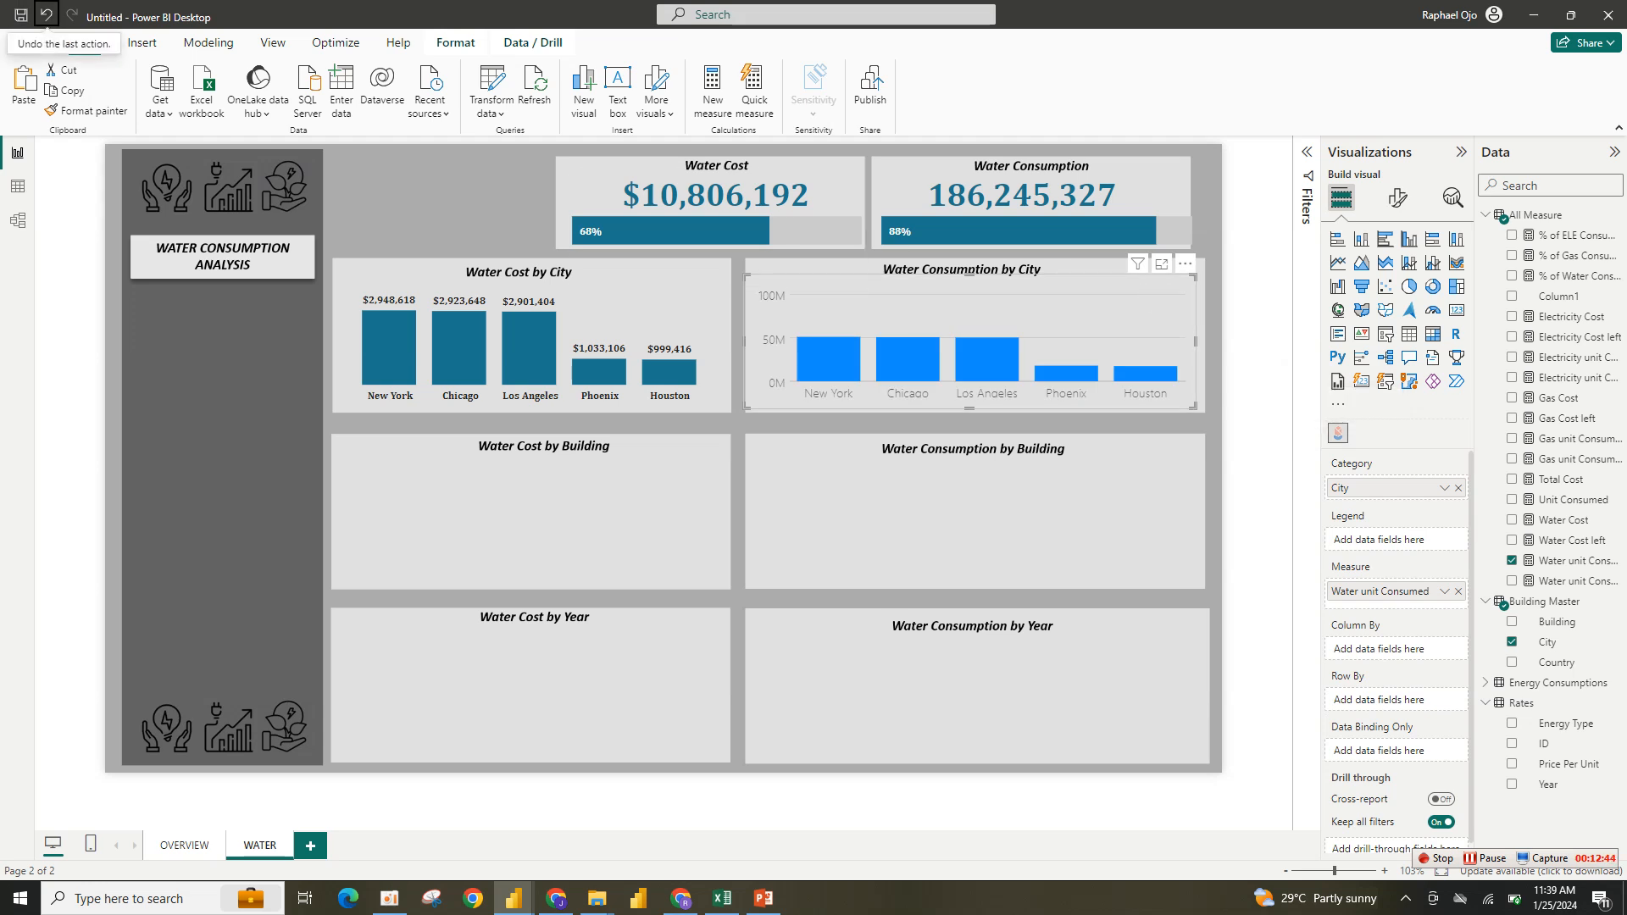
click(46, 15)
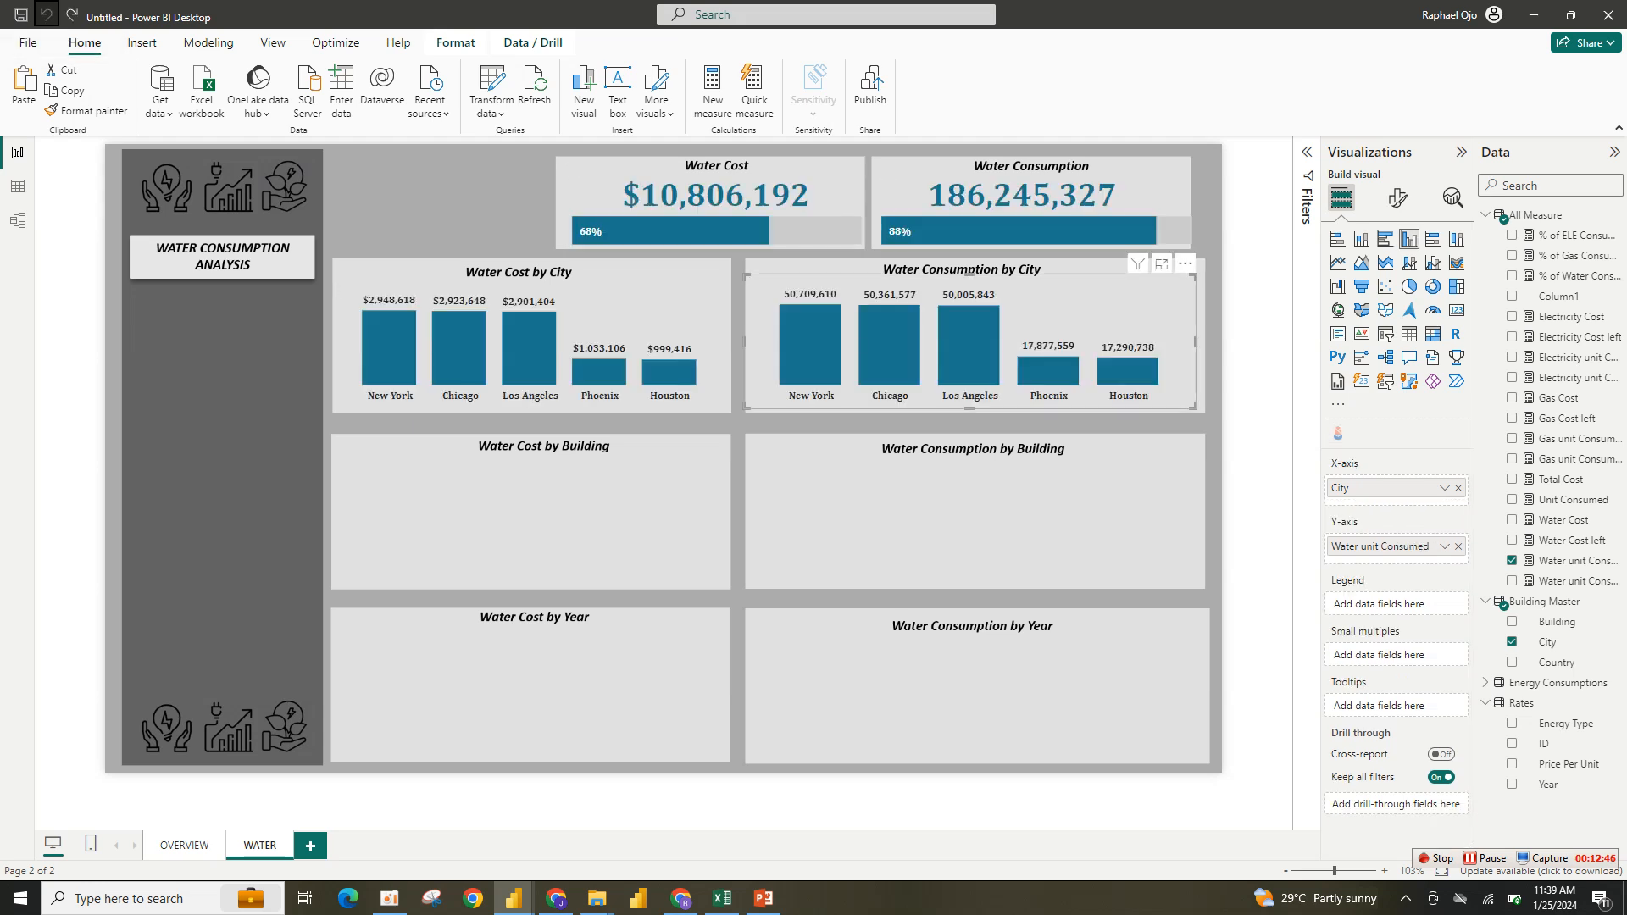
click(46, 14)
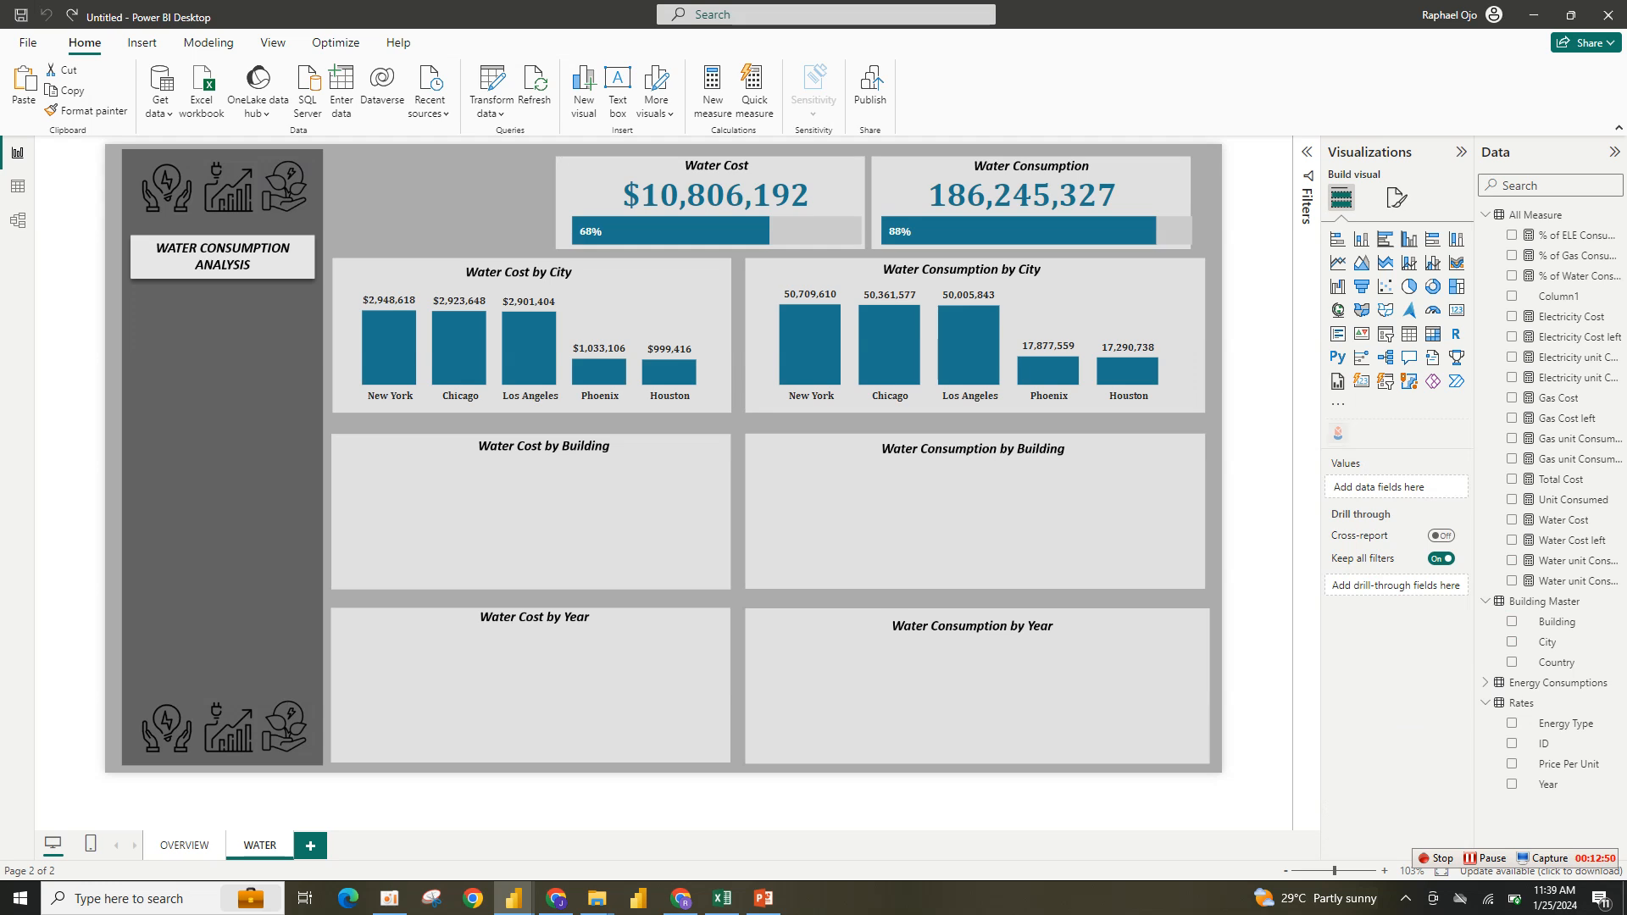
- Add an Infographic Designer visual with Building as its category and Water Cost as its measure
click(1338, 433)
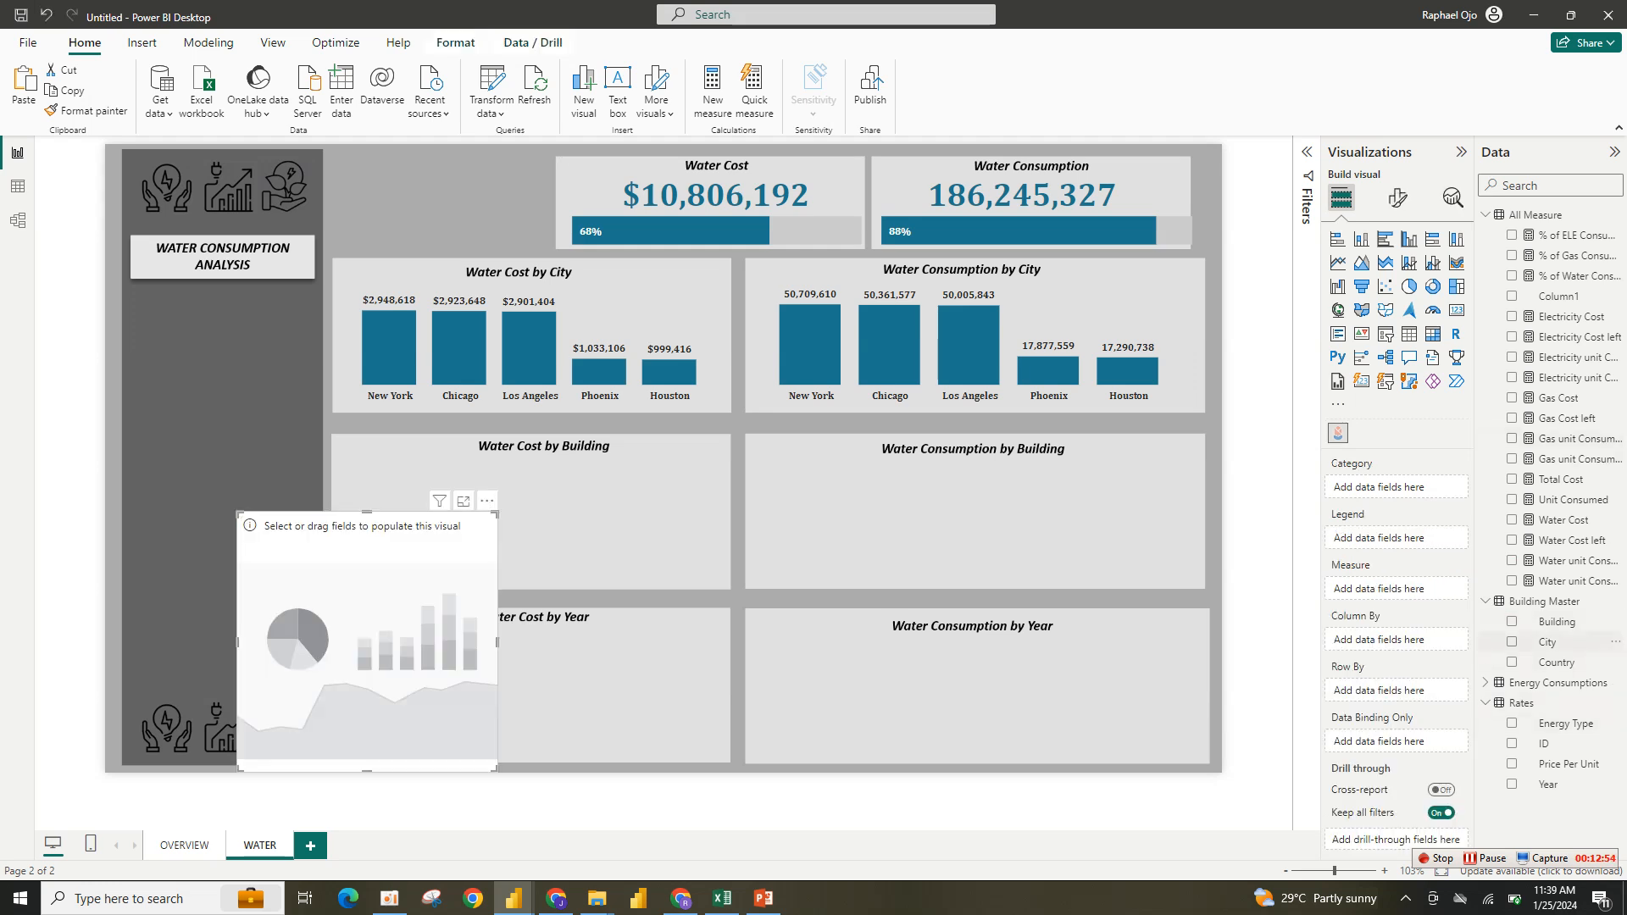
click(1511, 621)
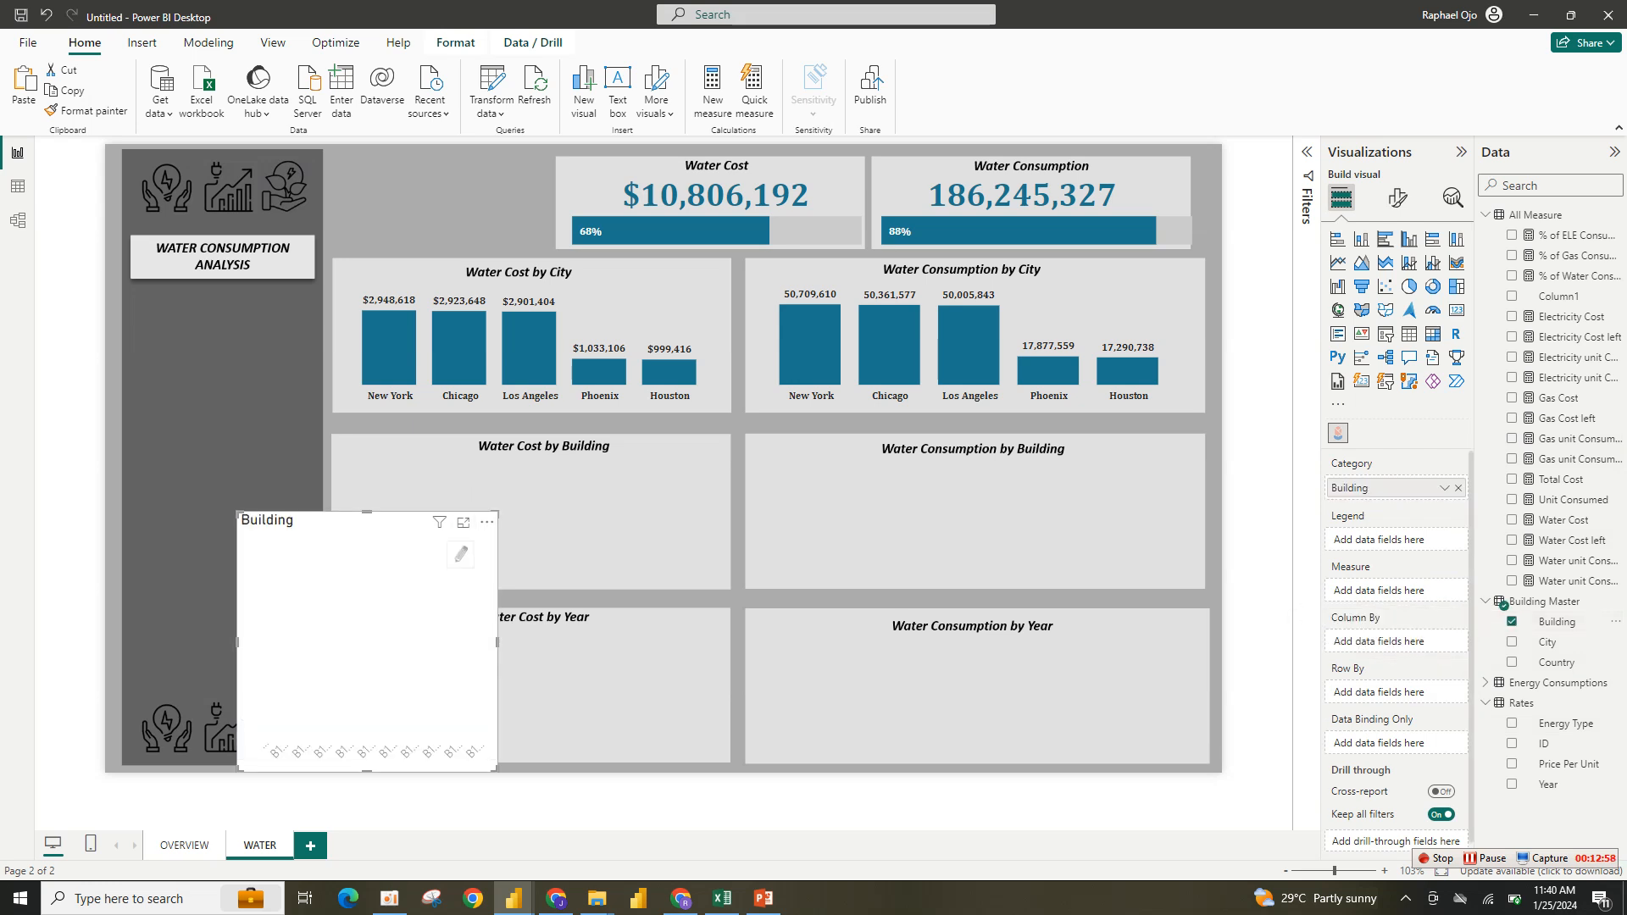
drag(497, 771, 624, 671)
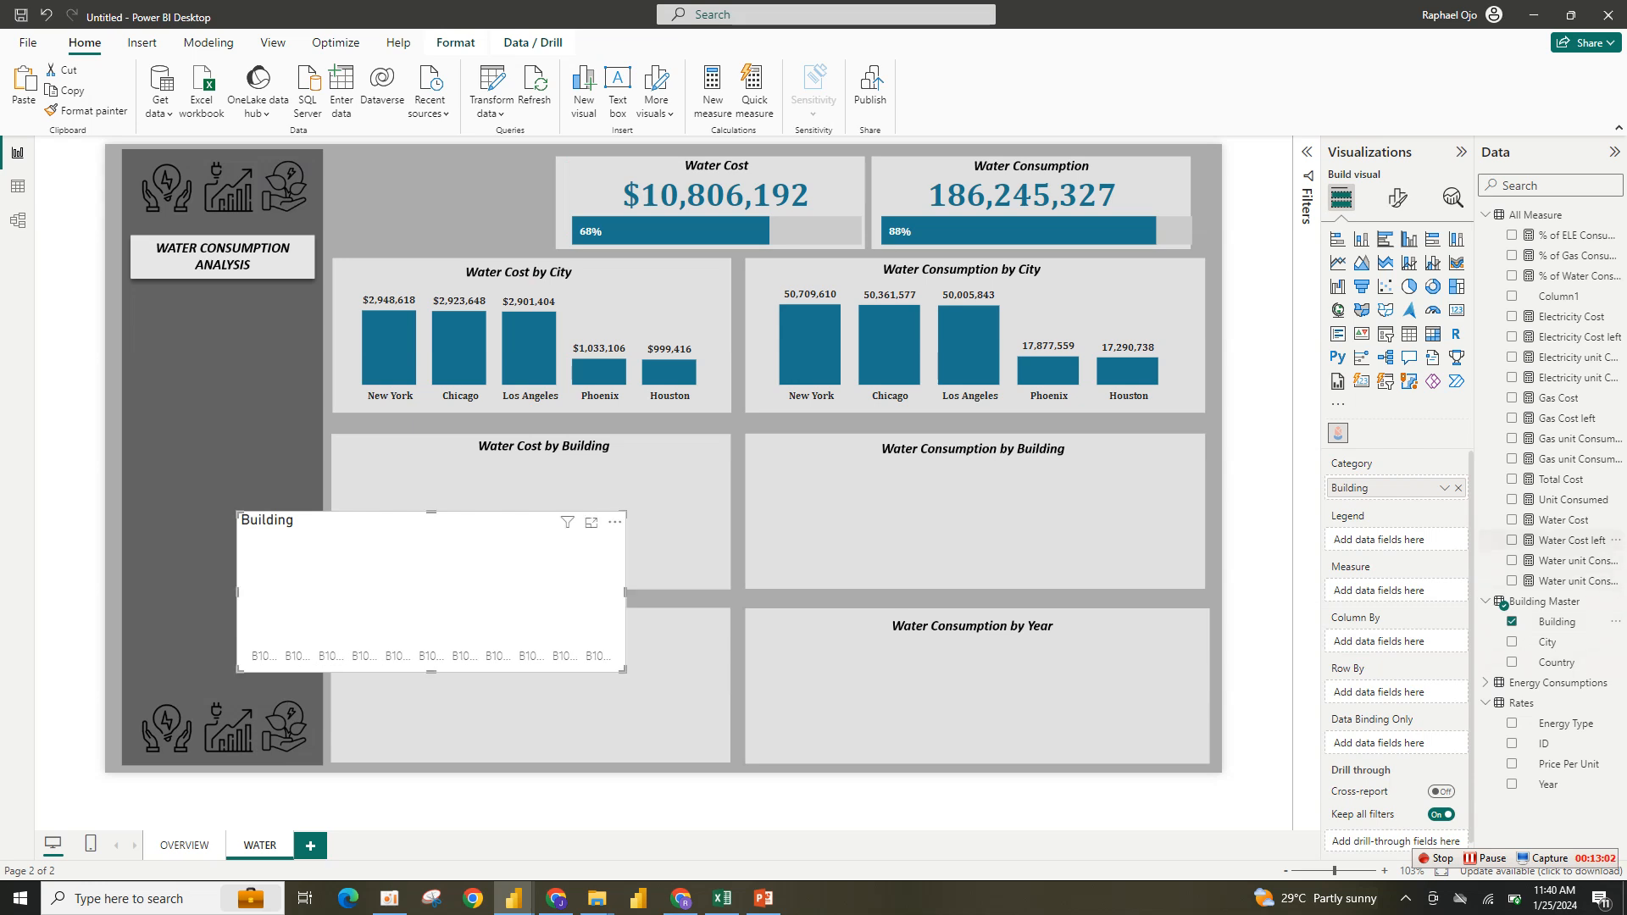
click(1564, 519)
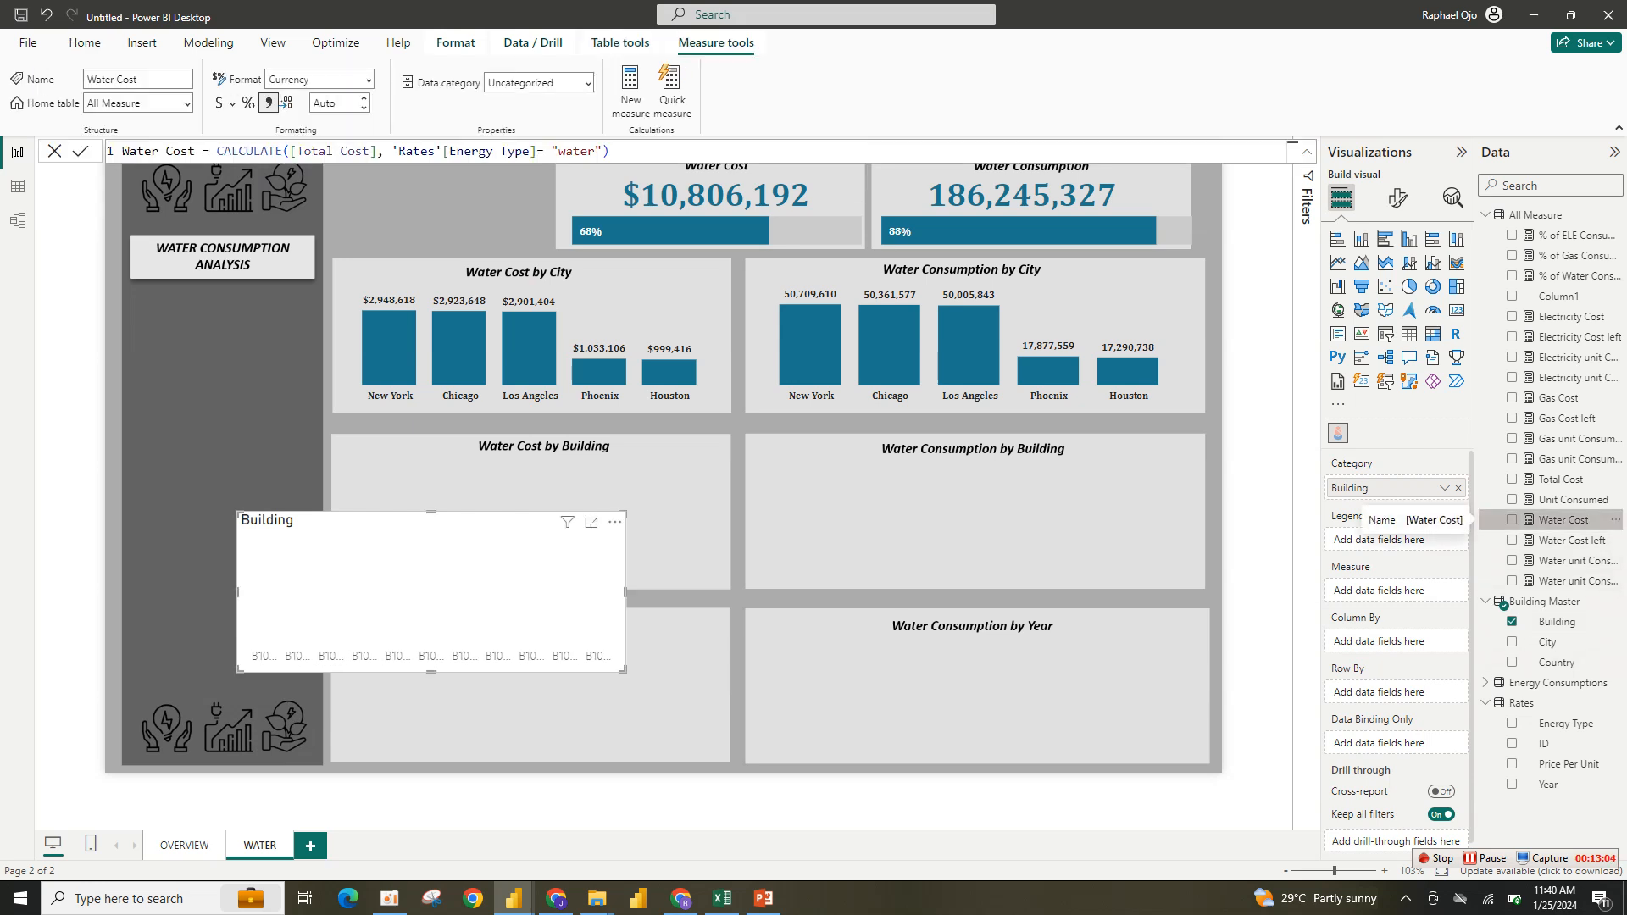
click(1511, 520)
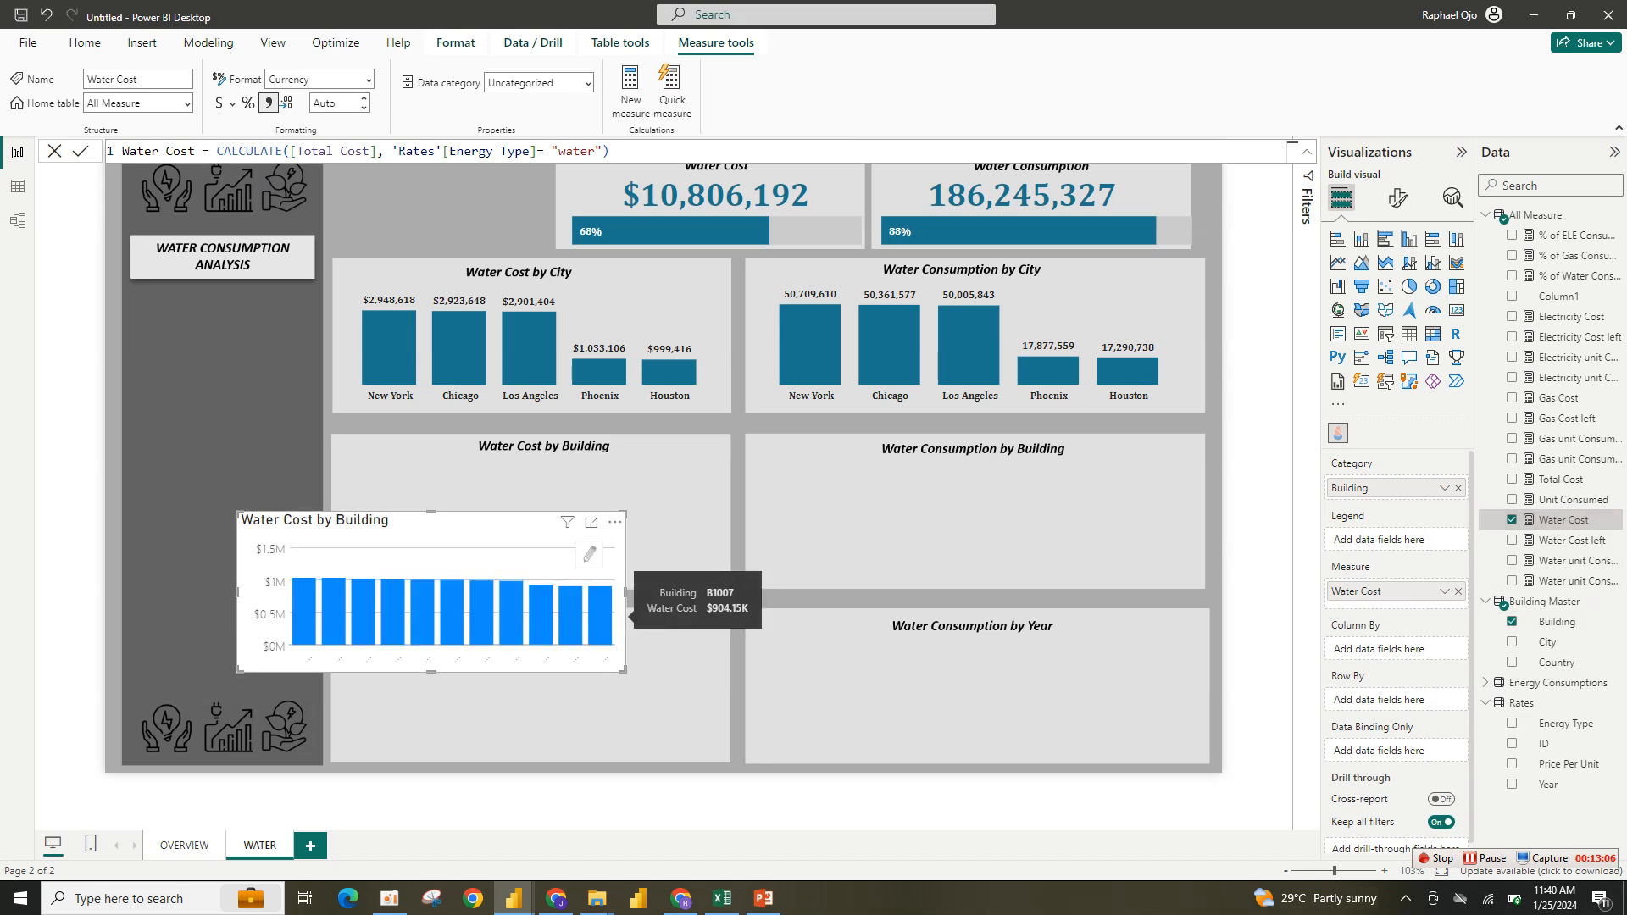
- Move and resize the infographic to fill the Water Cost by Building panel
drag(542, 520, 634, 447)
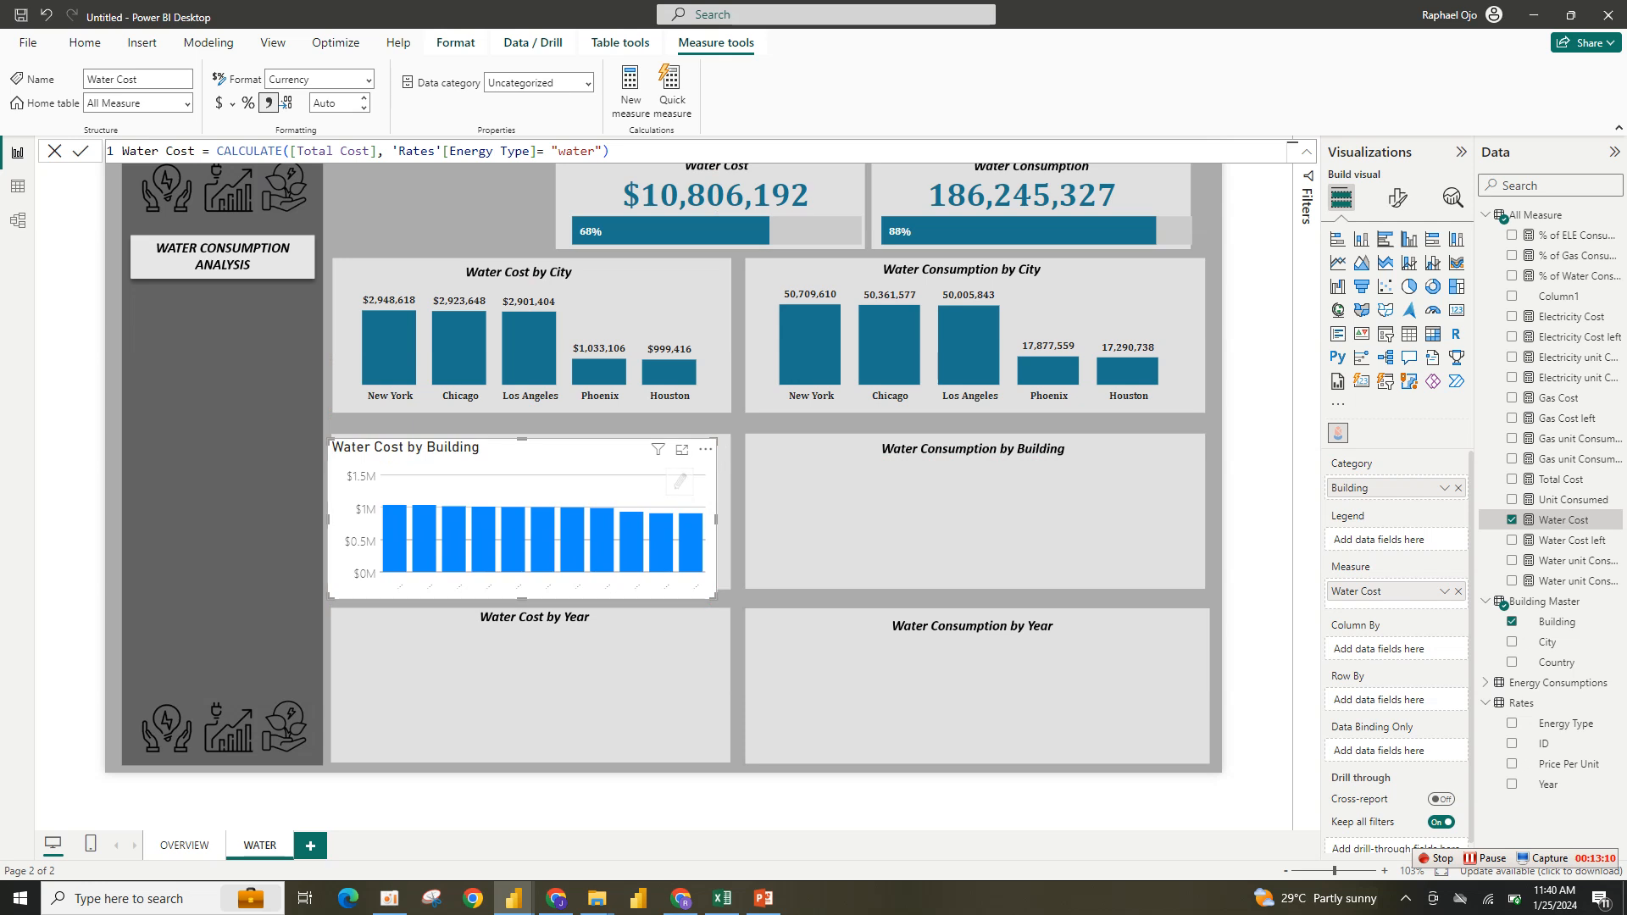
drag(716, 597, 729, 587)
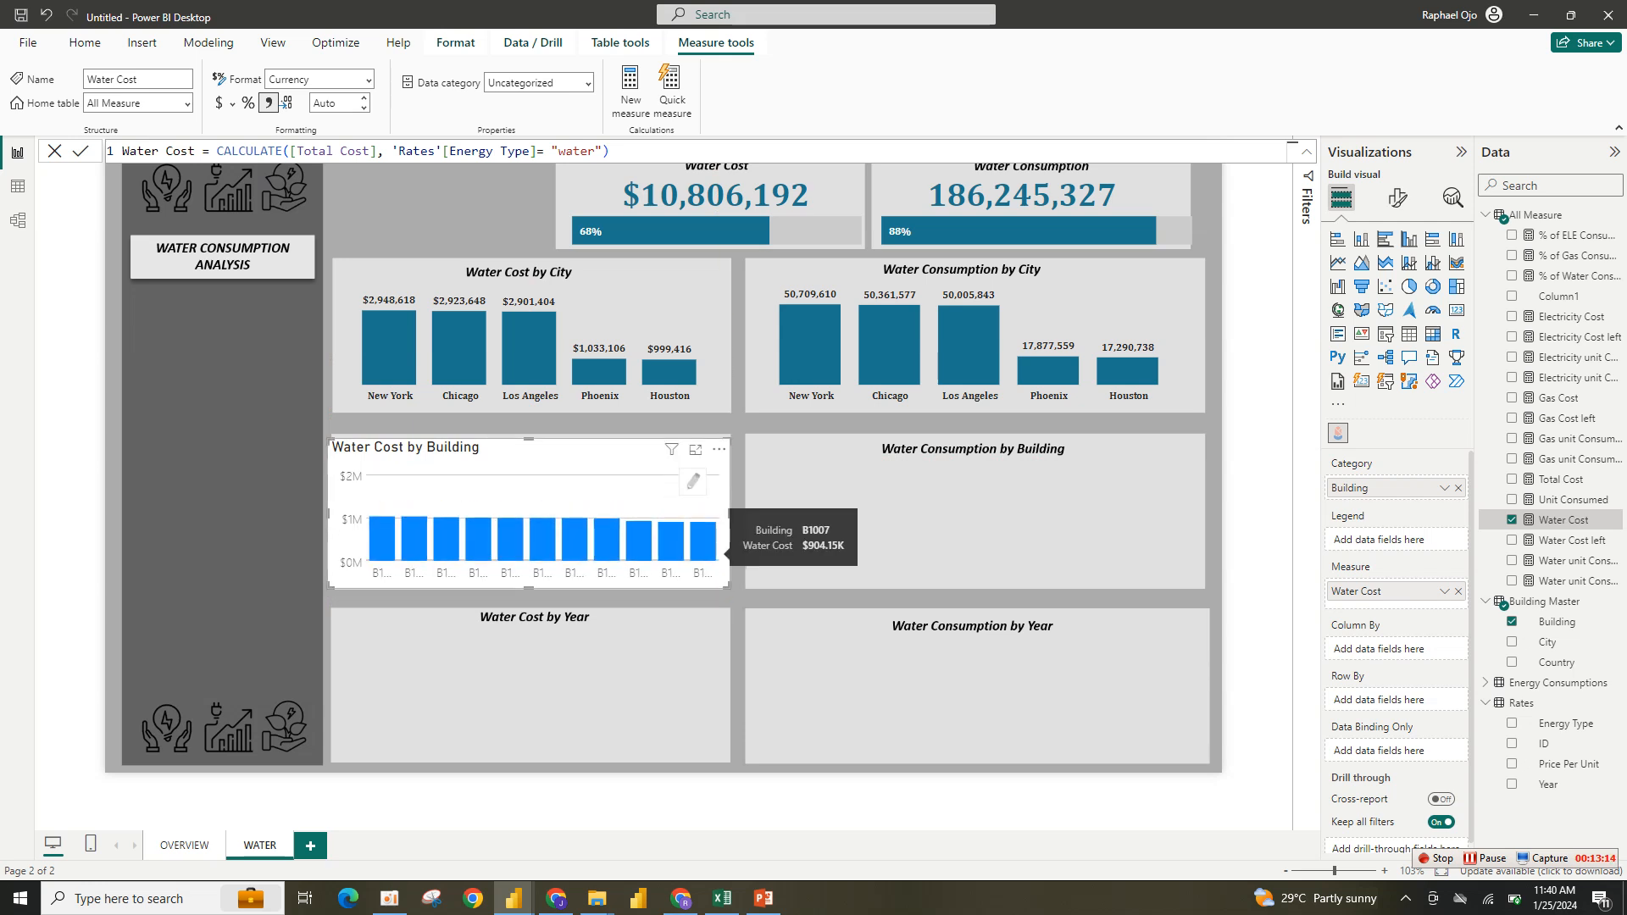
drag(329, 513, 255, 512)
drag(255, 578, 324, 581)
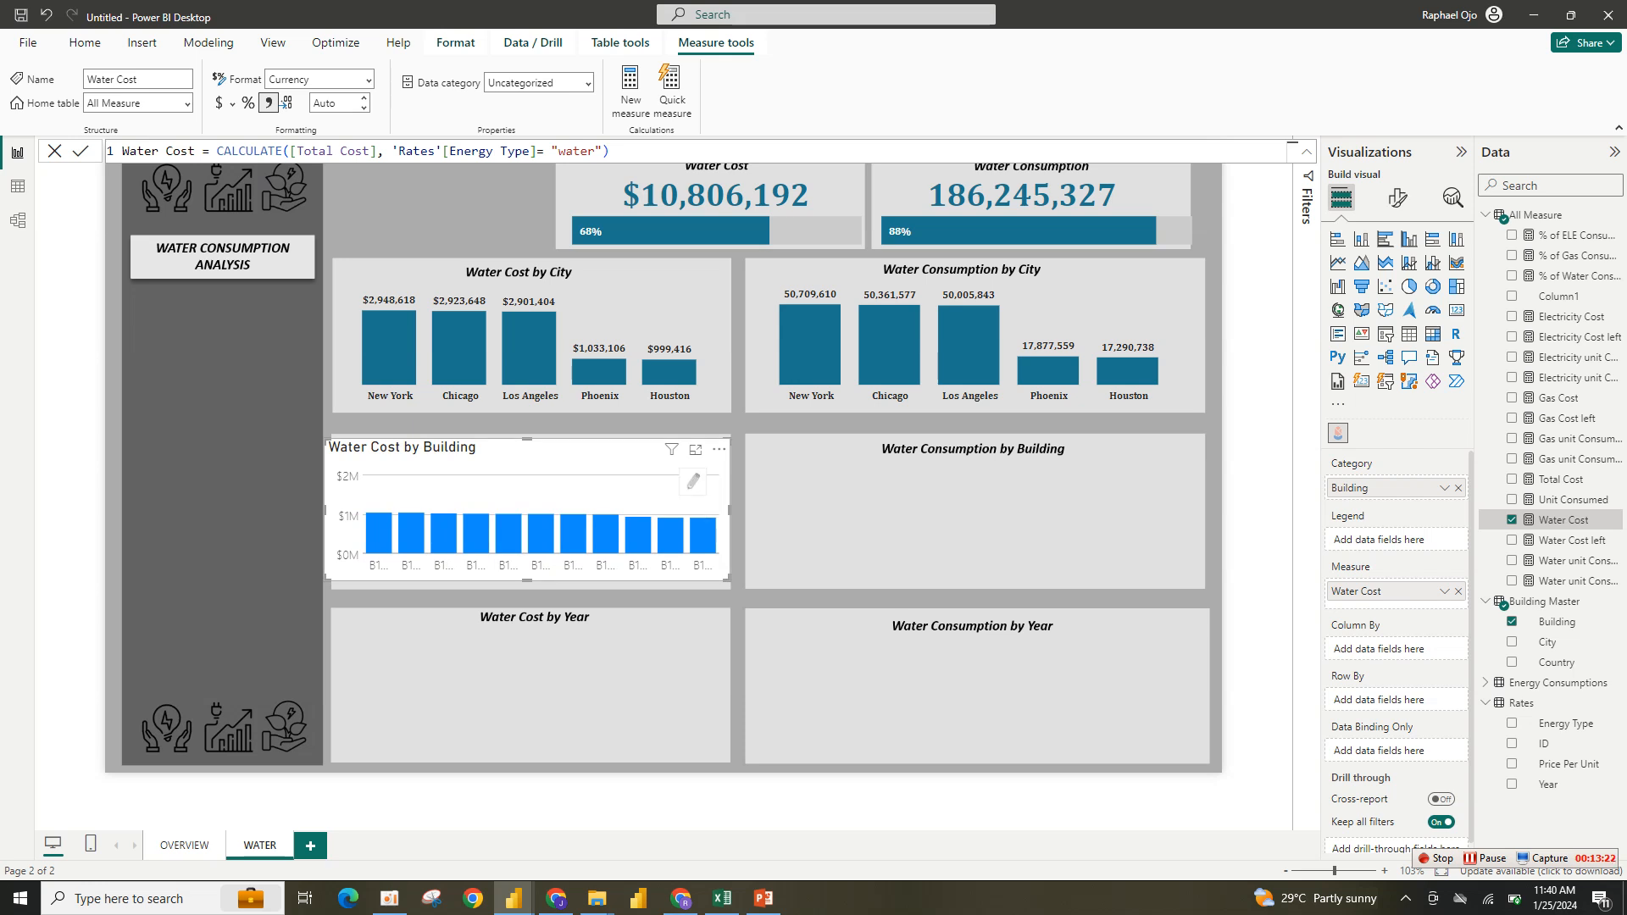
- Open the infographic in focus mode and launch its Mark Designer
click(693, 482)
click(715, 473)
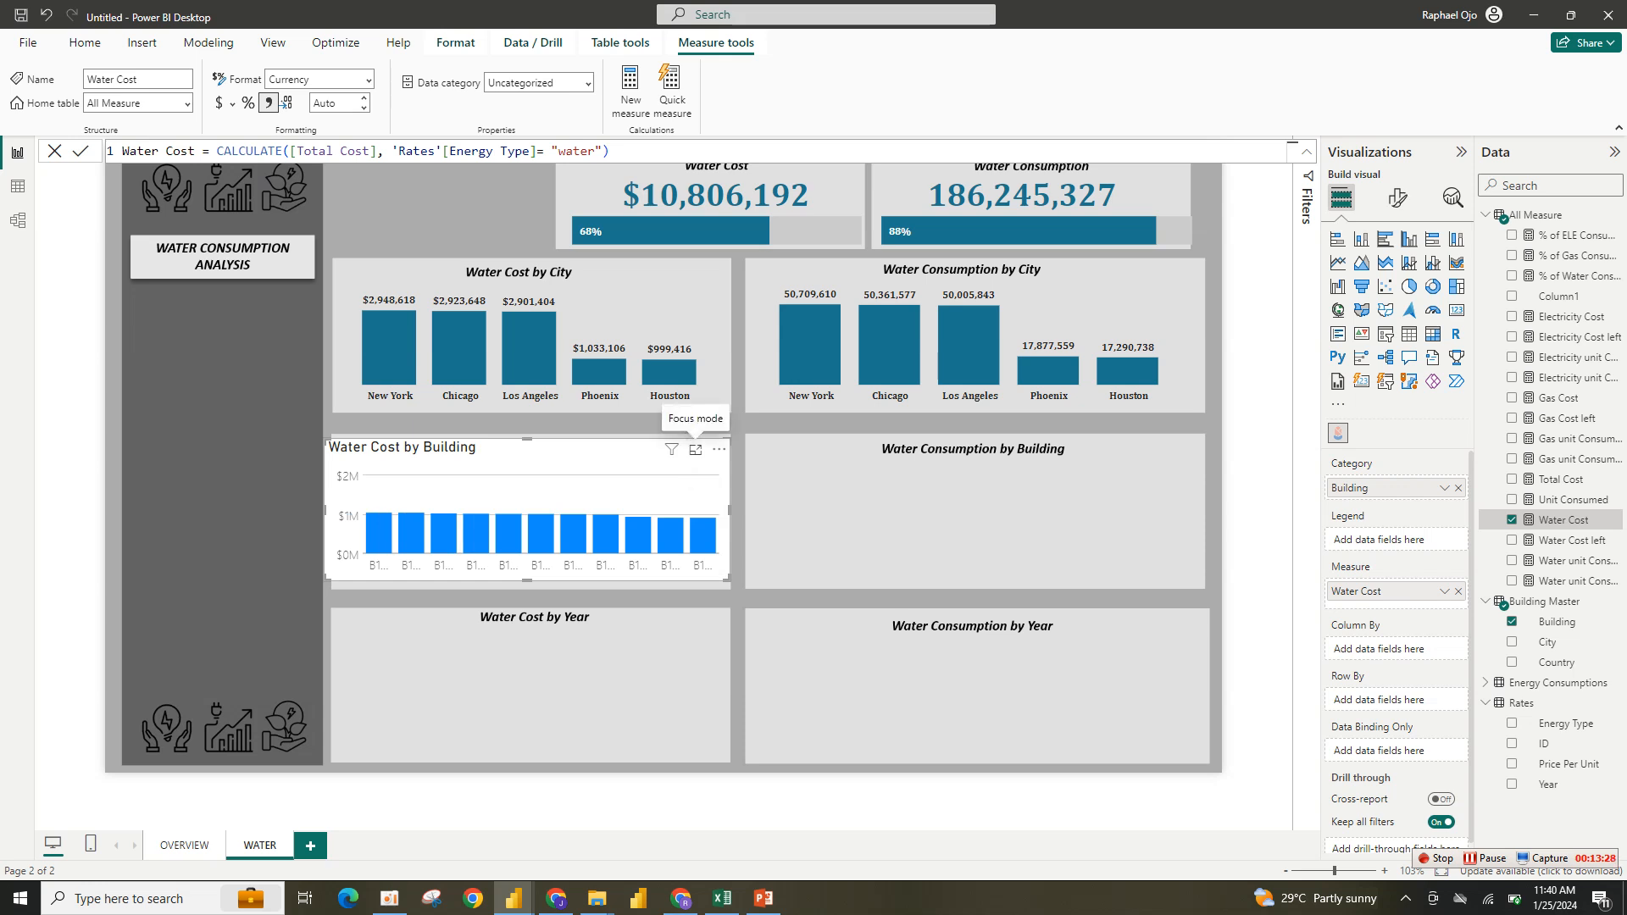
click(695, 450)
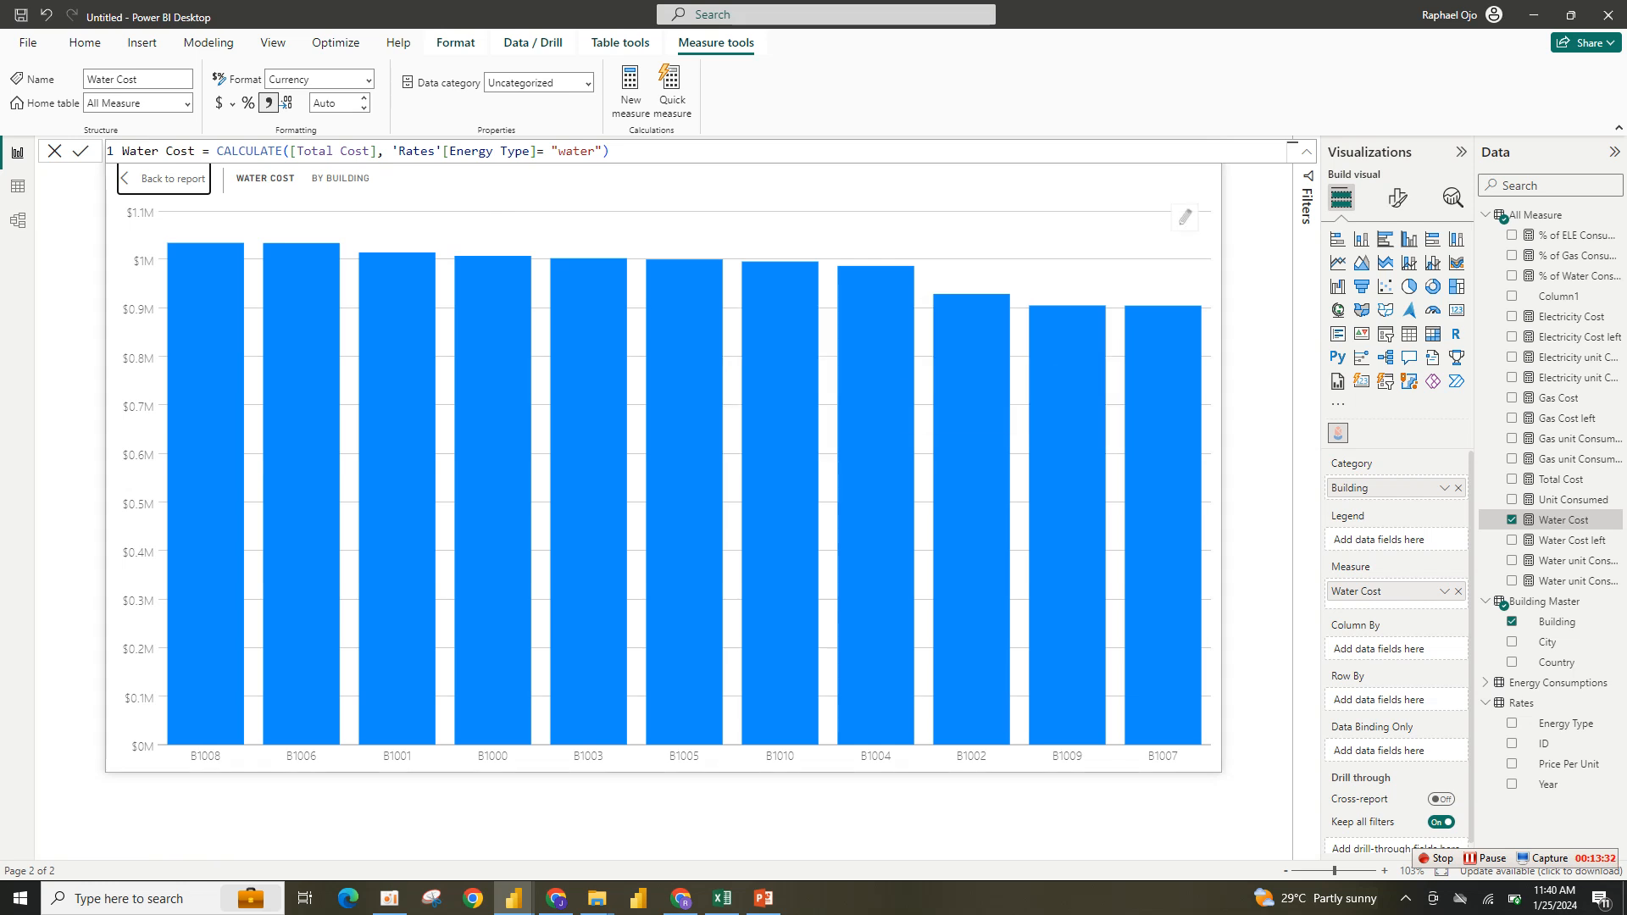
click(1184, 217)
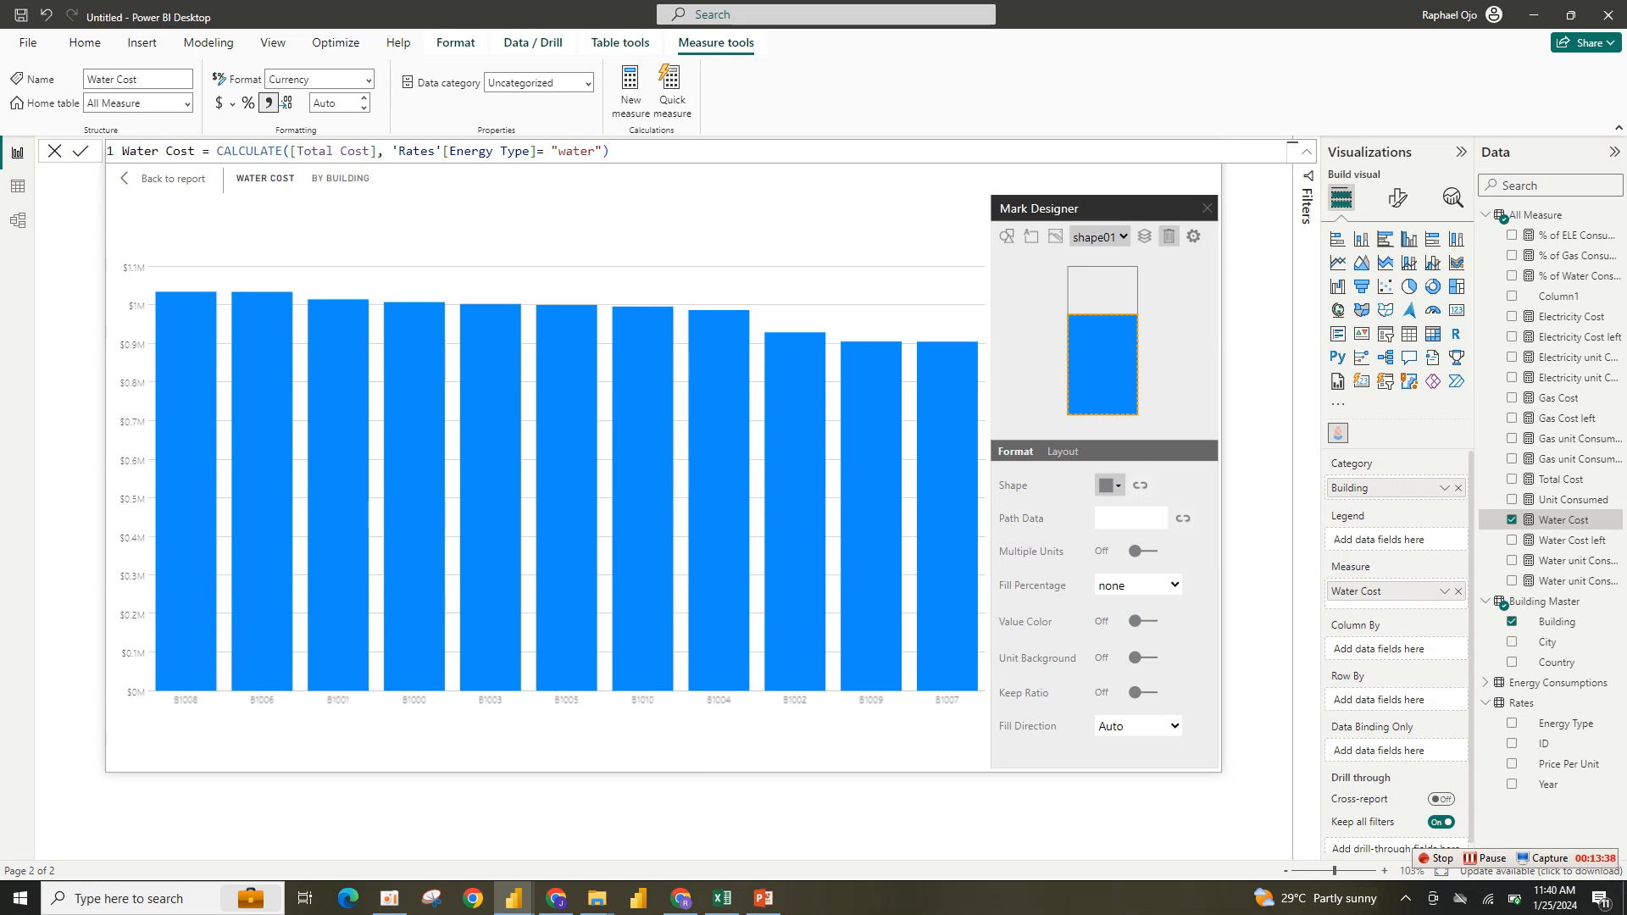
- Replace the infographic's default mark shape with the building icon from the Biz & Tech shape gallery
click(1169, 236)
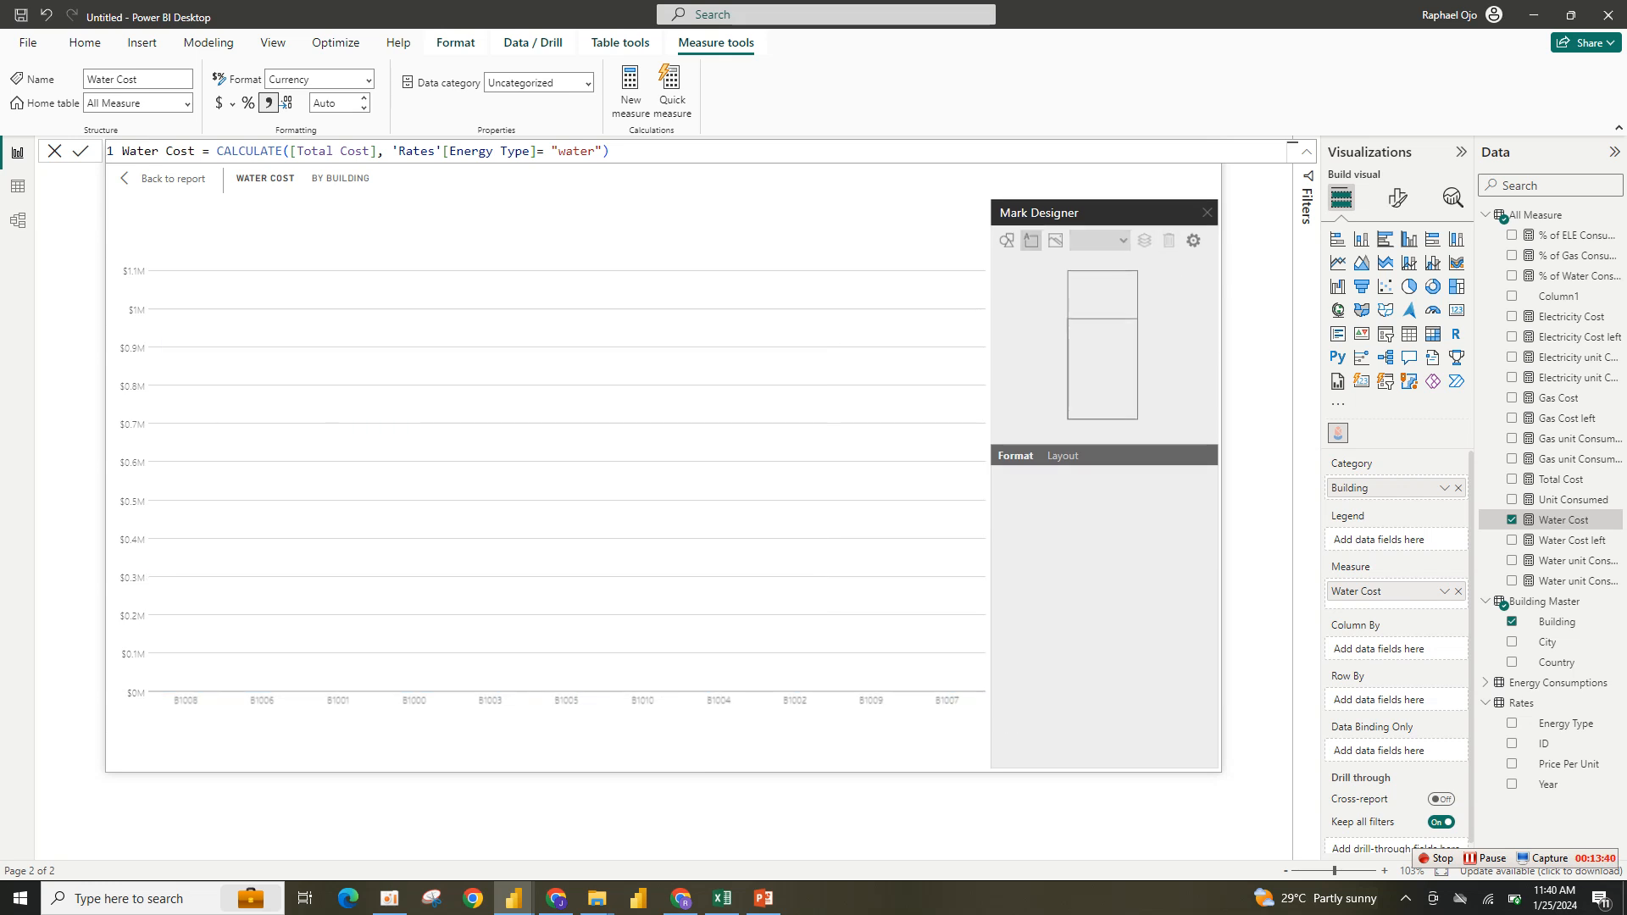
click(1006, 241)
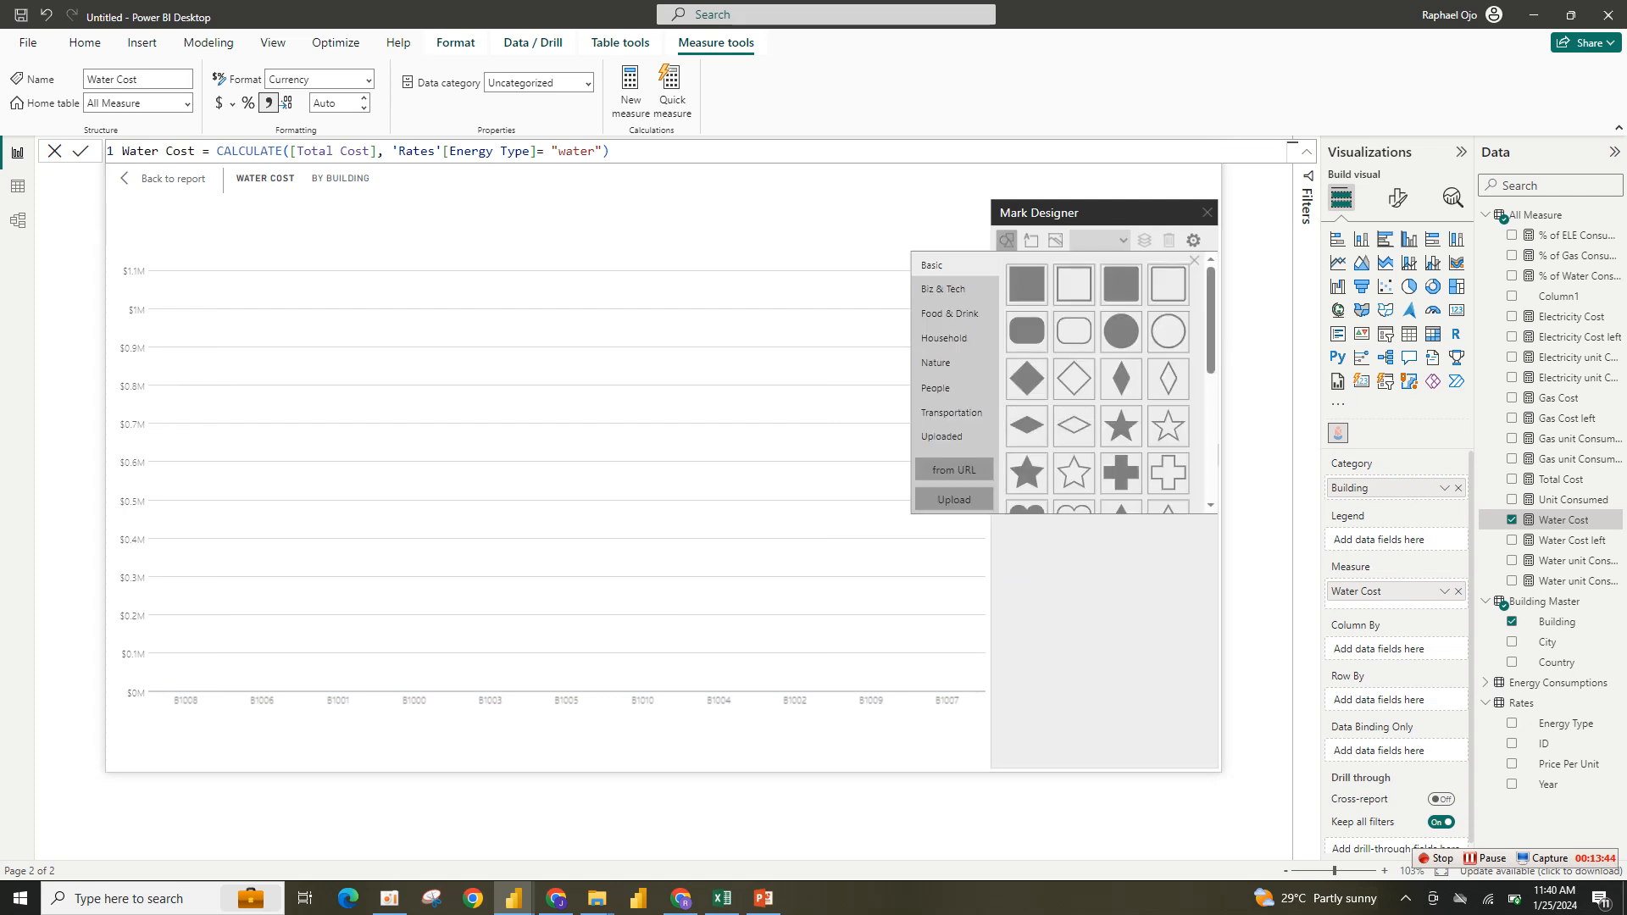
scroll(1097, 381, down, 5)
scroll(1097, 381, up, 5)
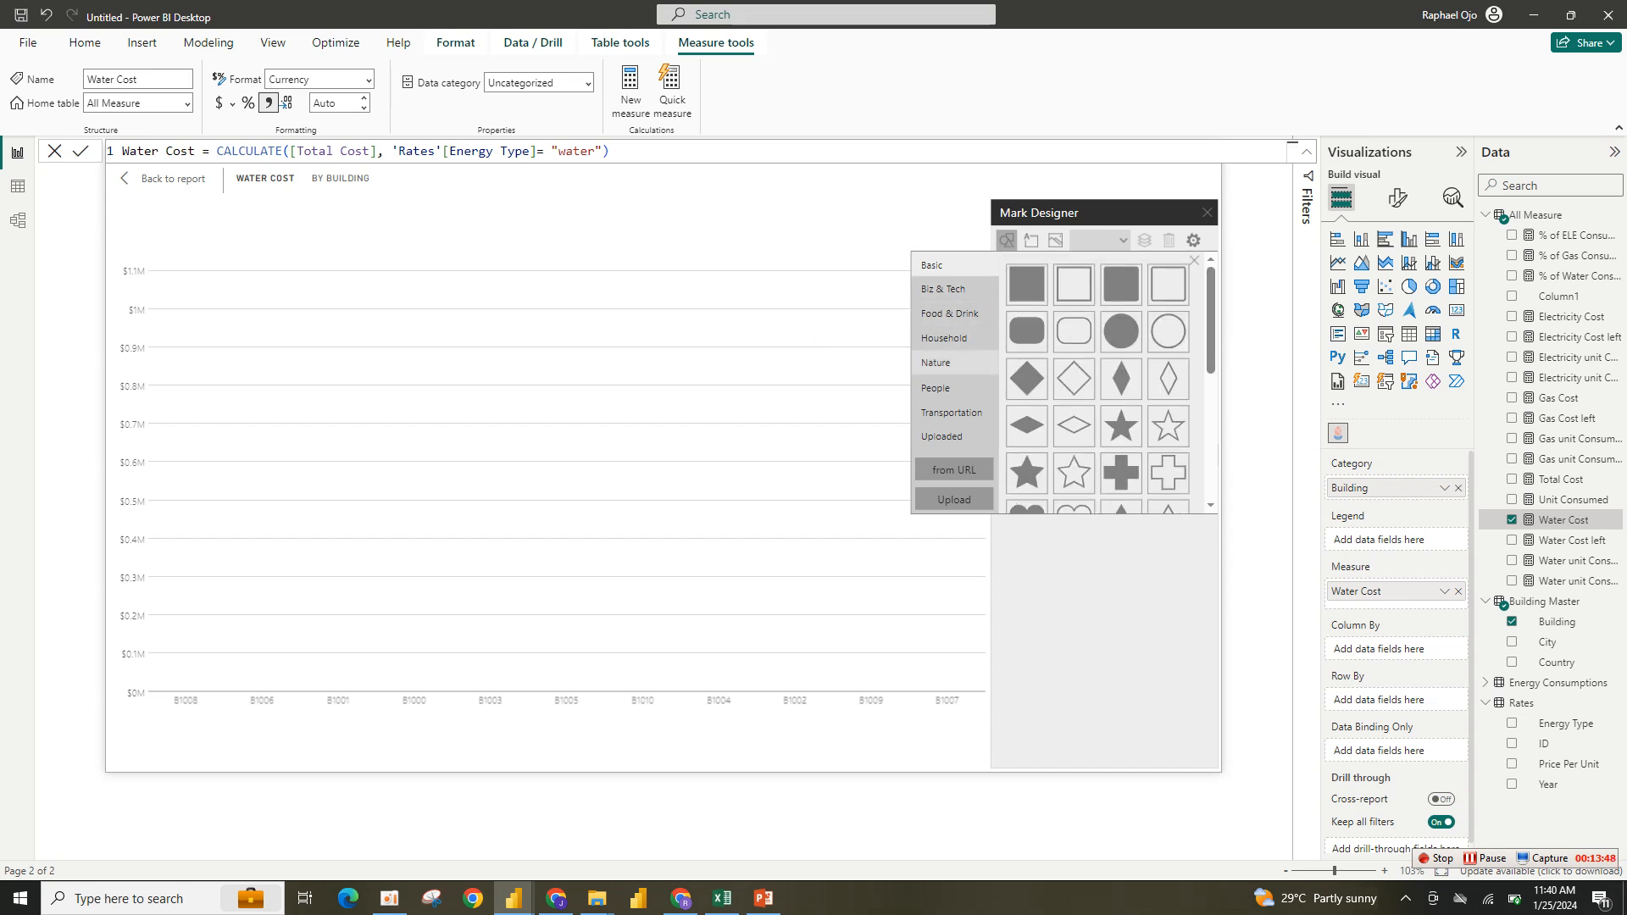
click(948, 314)
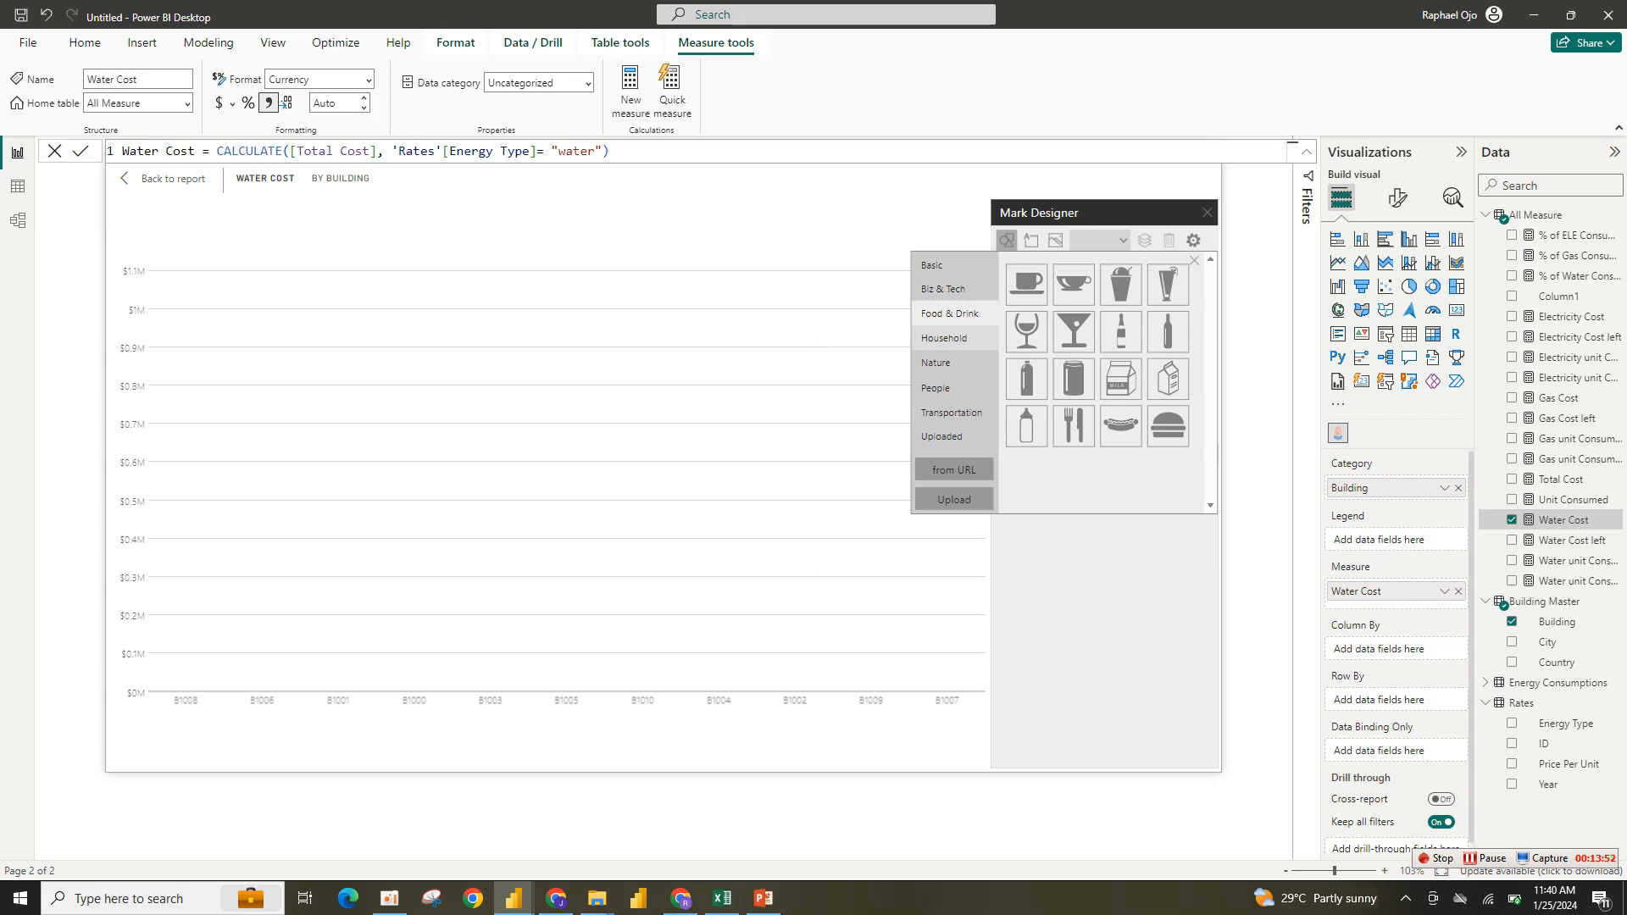
click(944, 338)
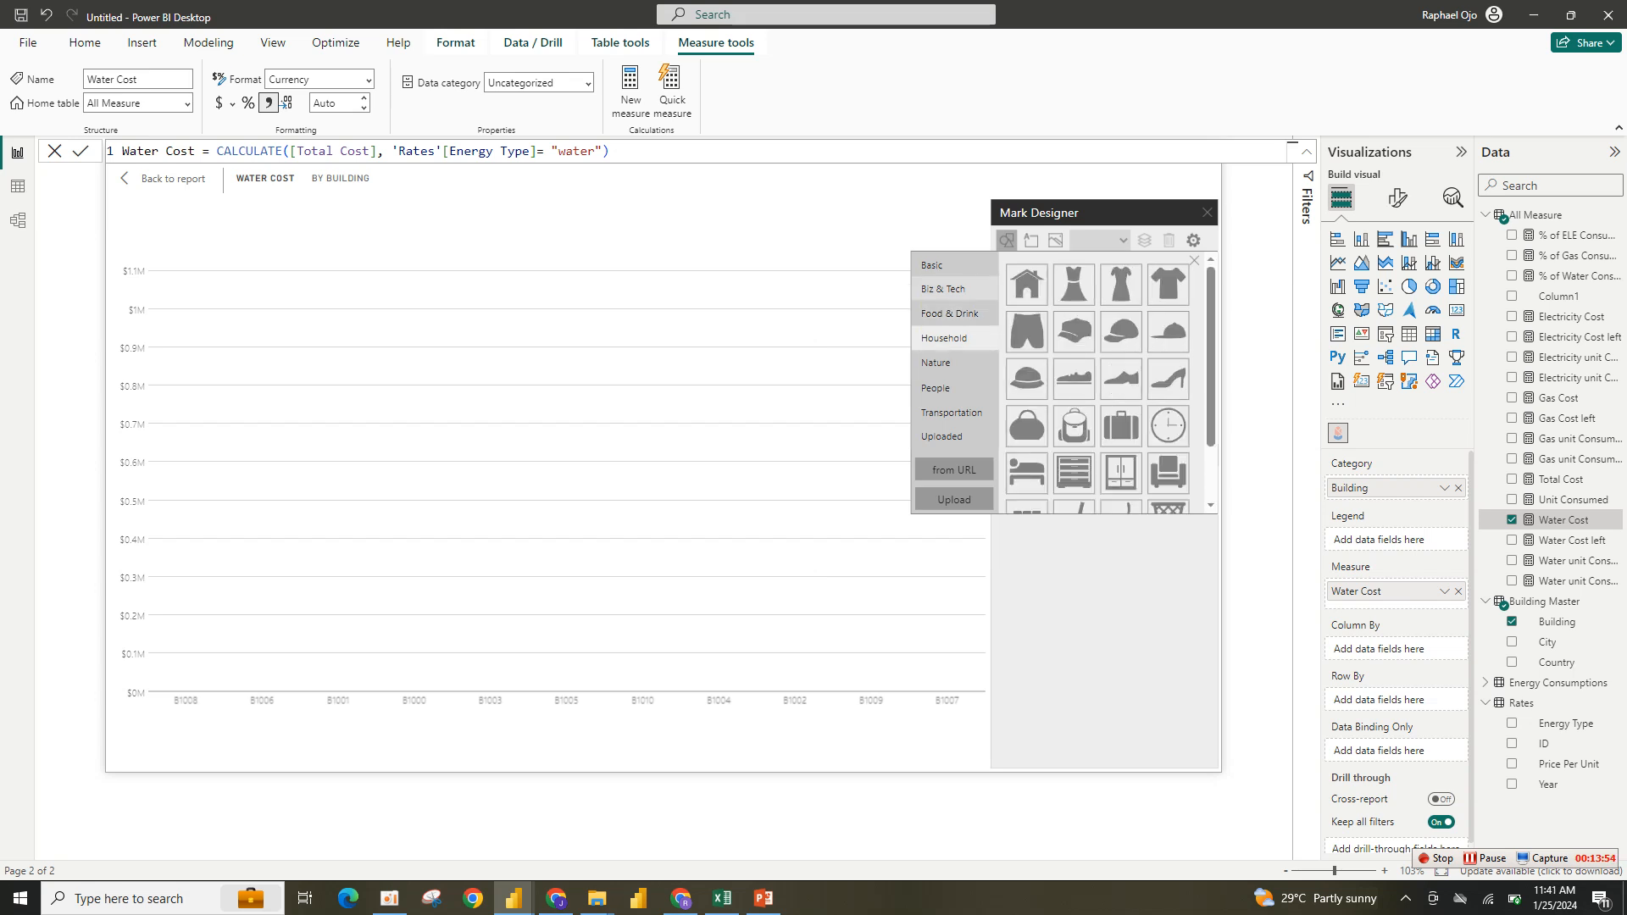
click(943, 289)
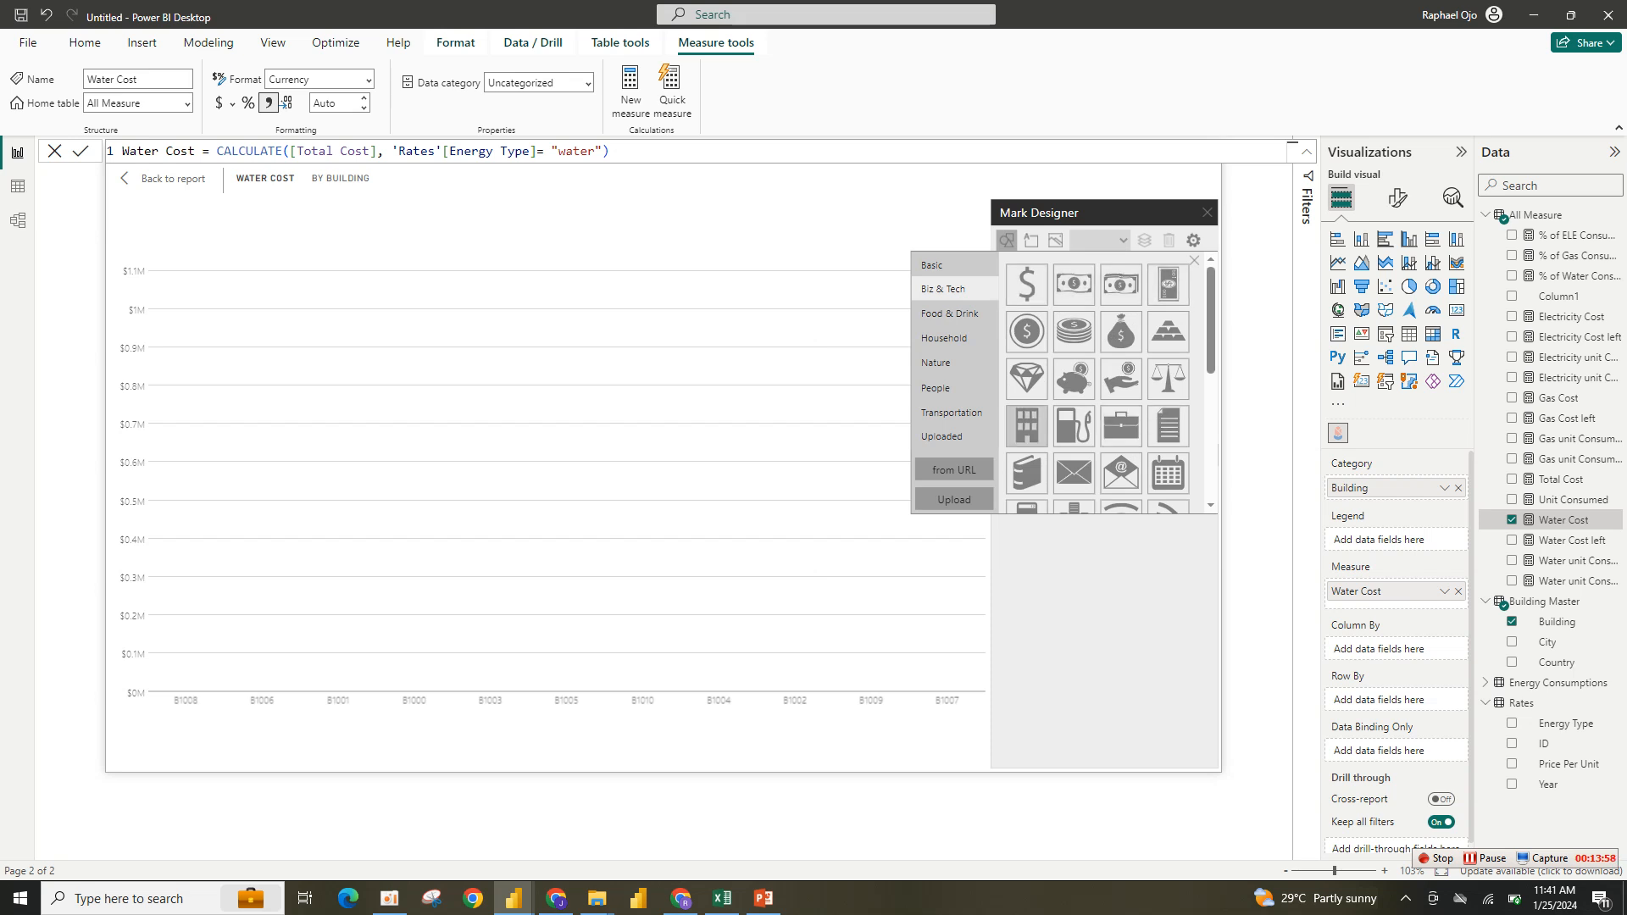
click(1027, 424)
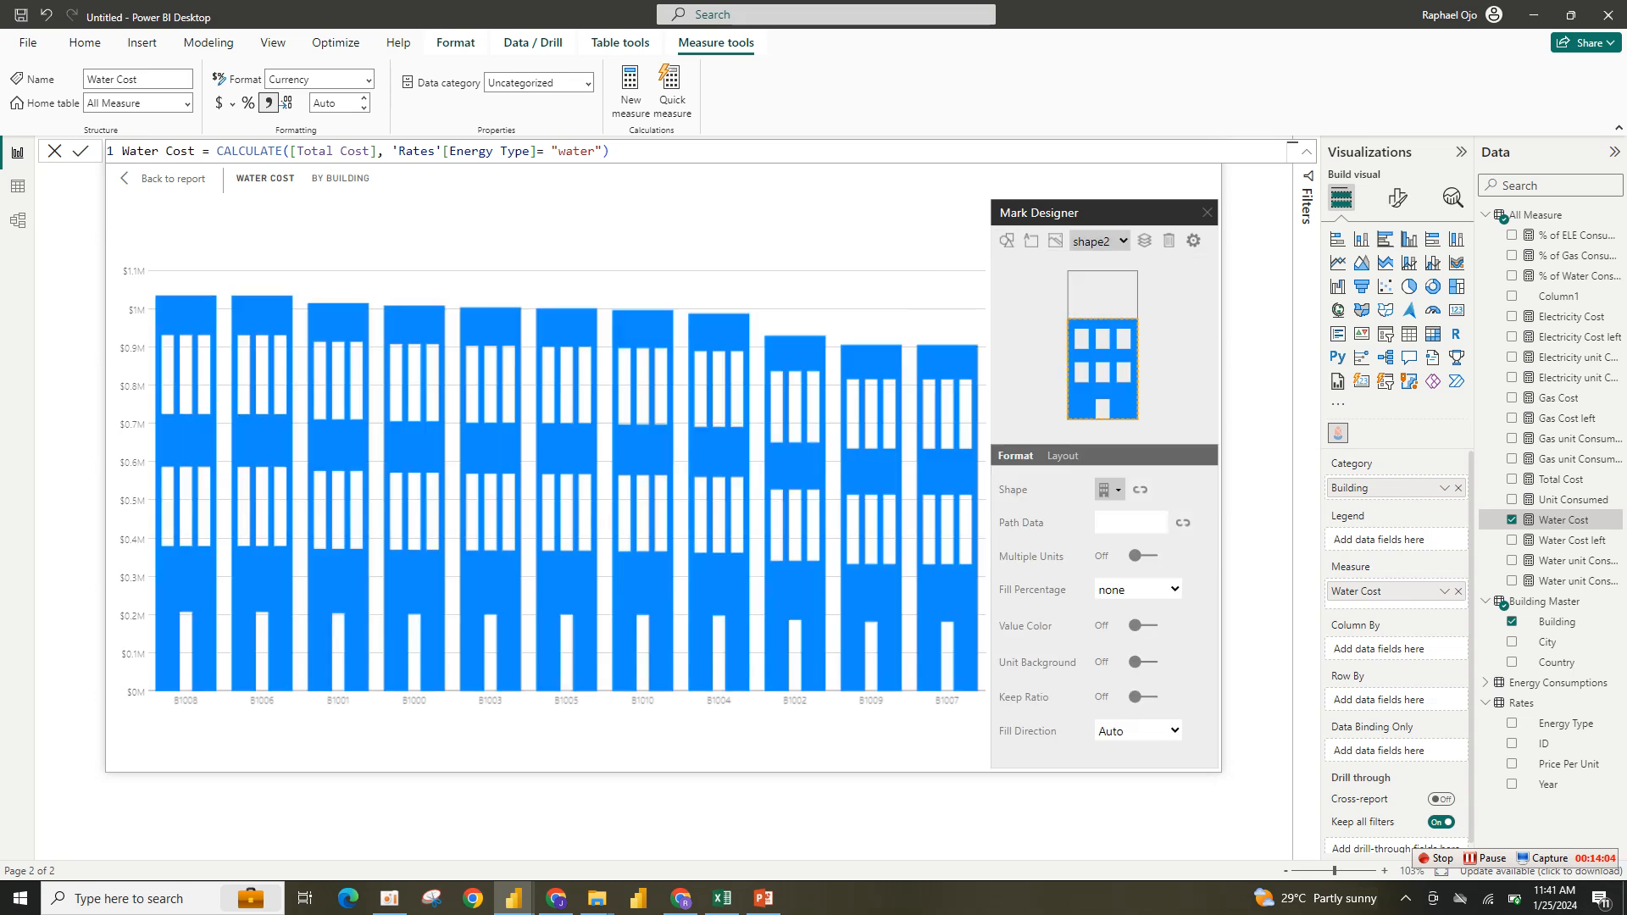
- Turn on Multiple Units and Value Color for the building mark and open the value color's hex field
click(1143, 556)
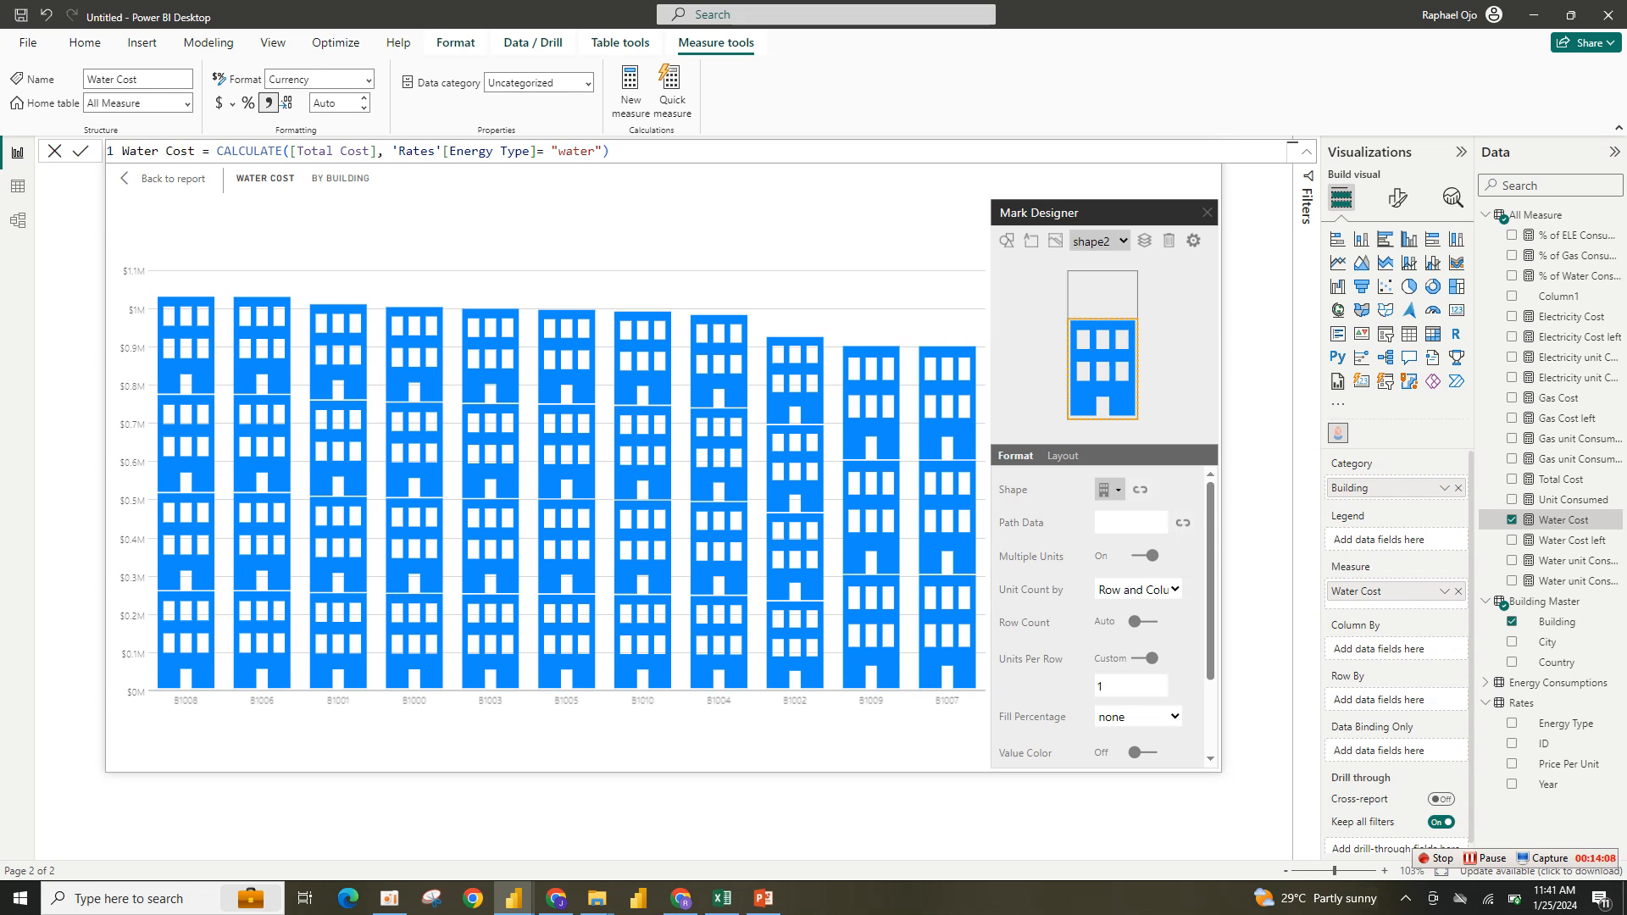
scroll(1101, 616, down, 3)
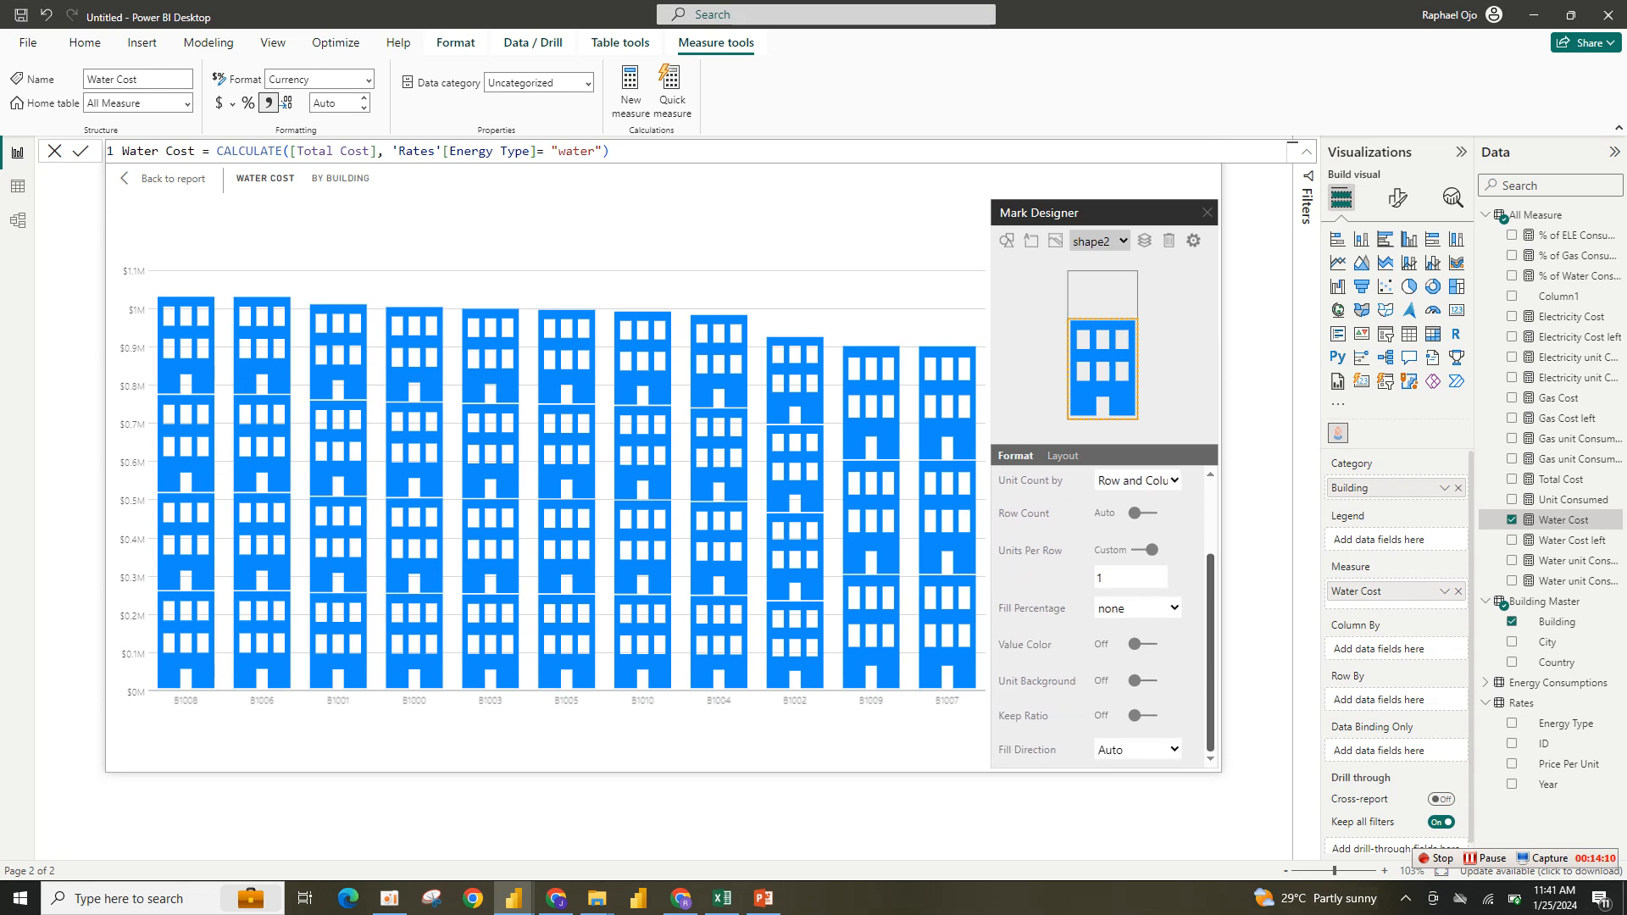
click(1143, 644)
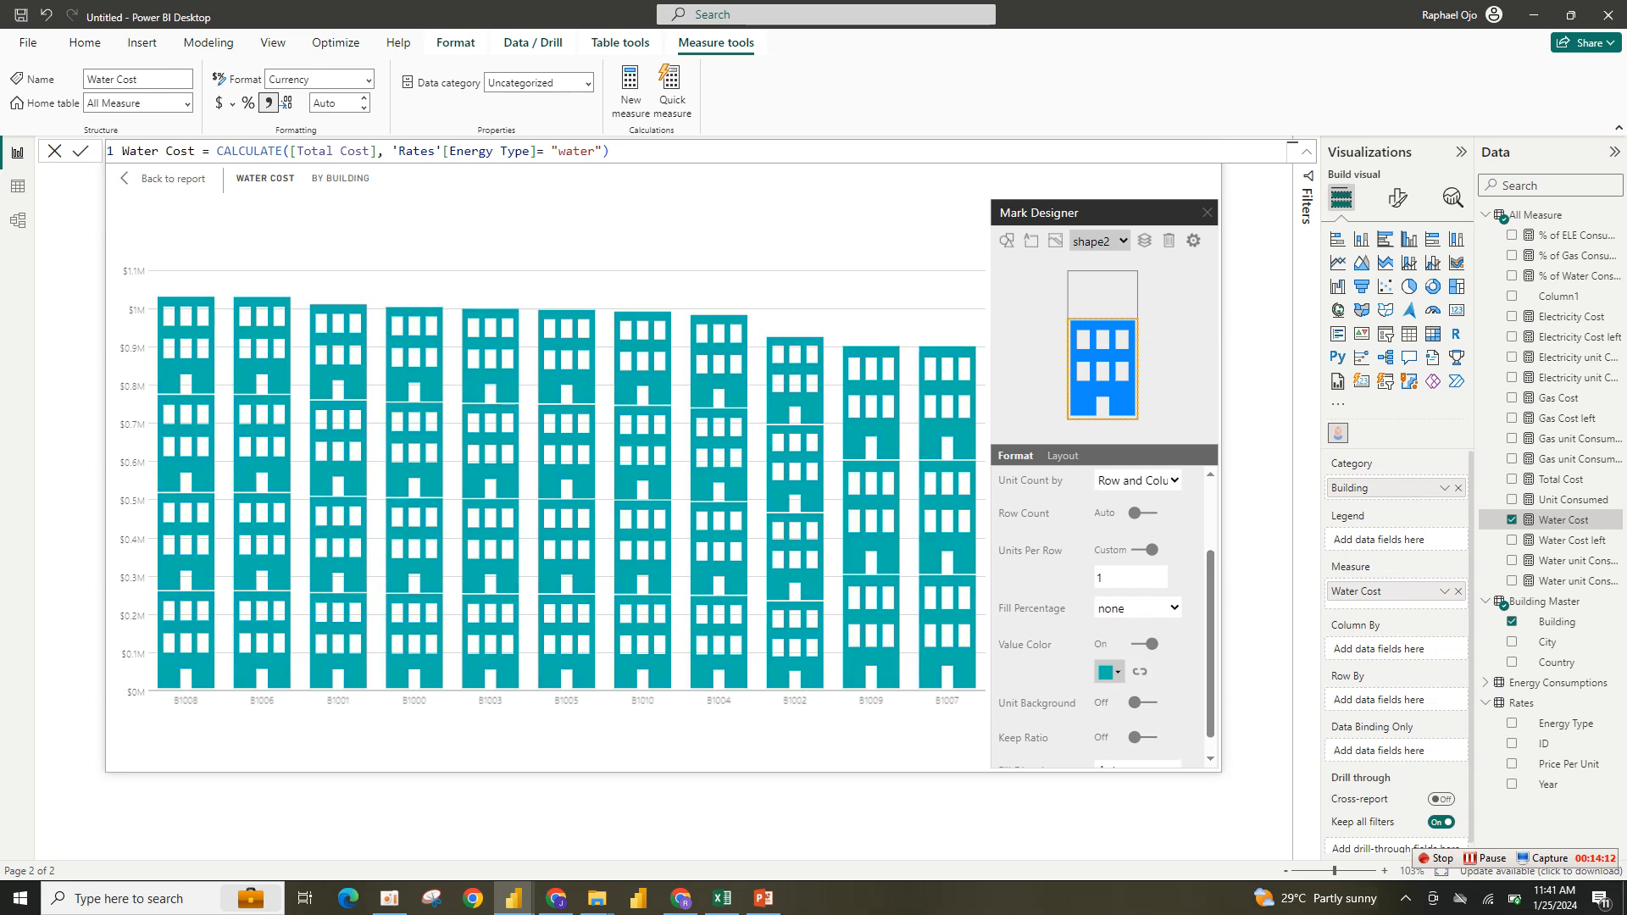
click(1110, 672)
double_click(1090, 725)
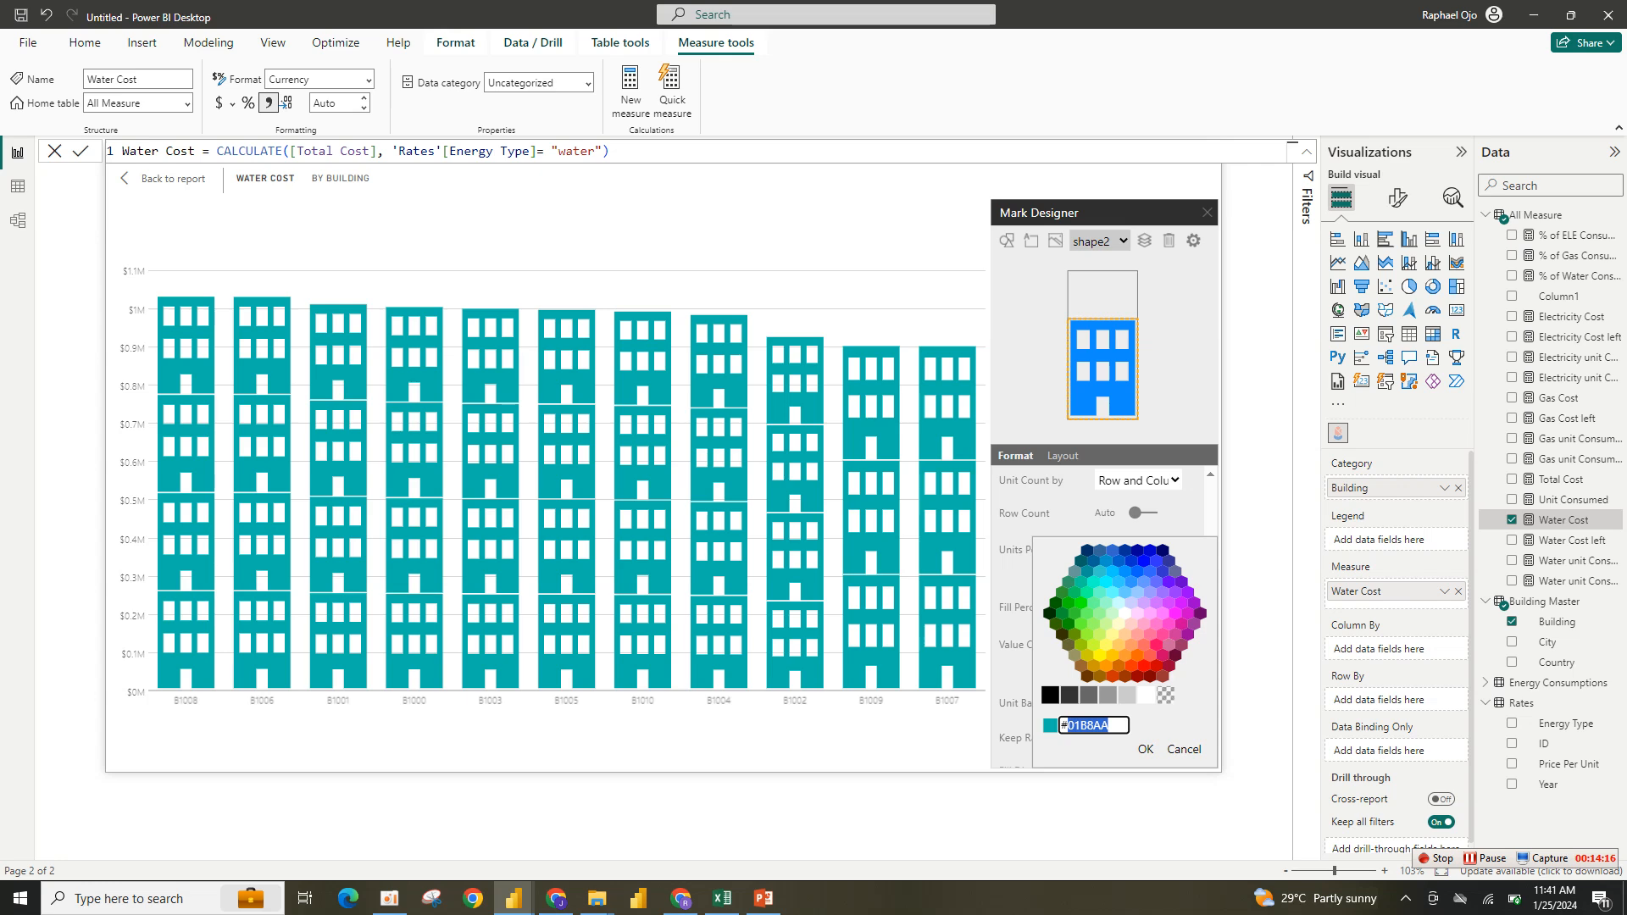
- Look up the Water Consumption card's callout color hex code in the reference report
mouse_move(513, 898)
click(422, 818)
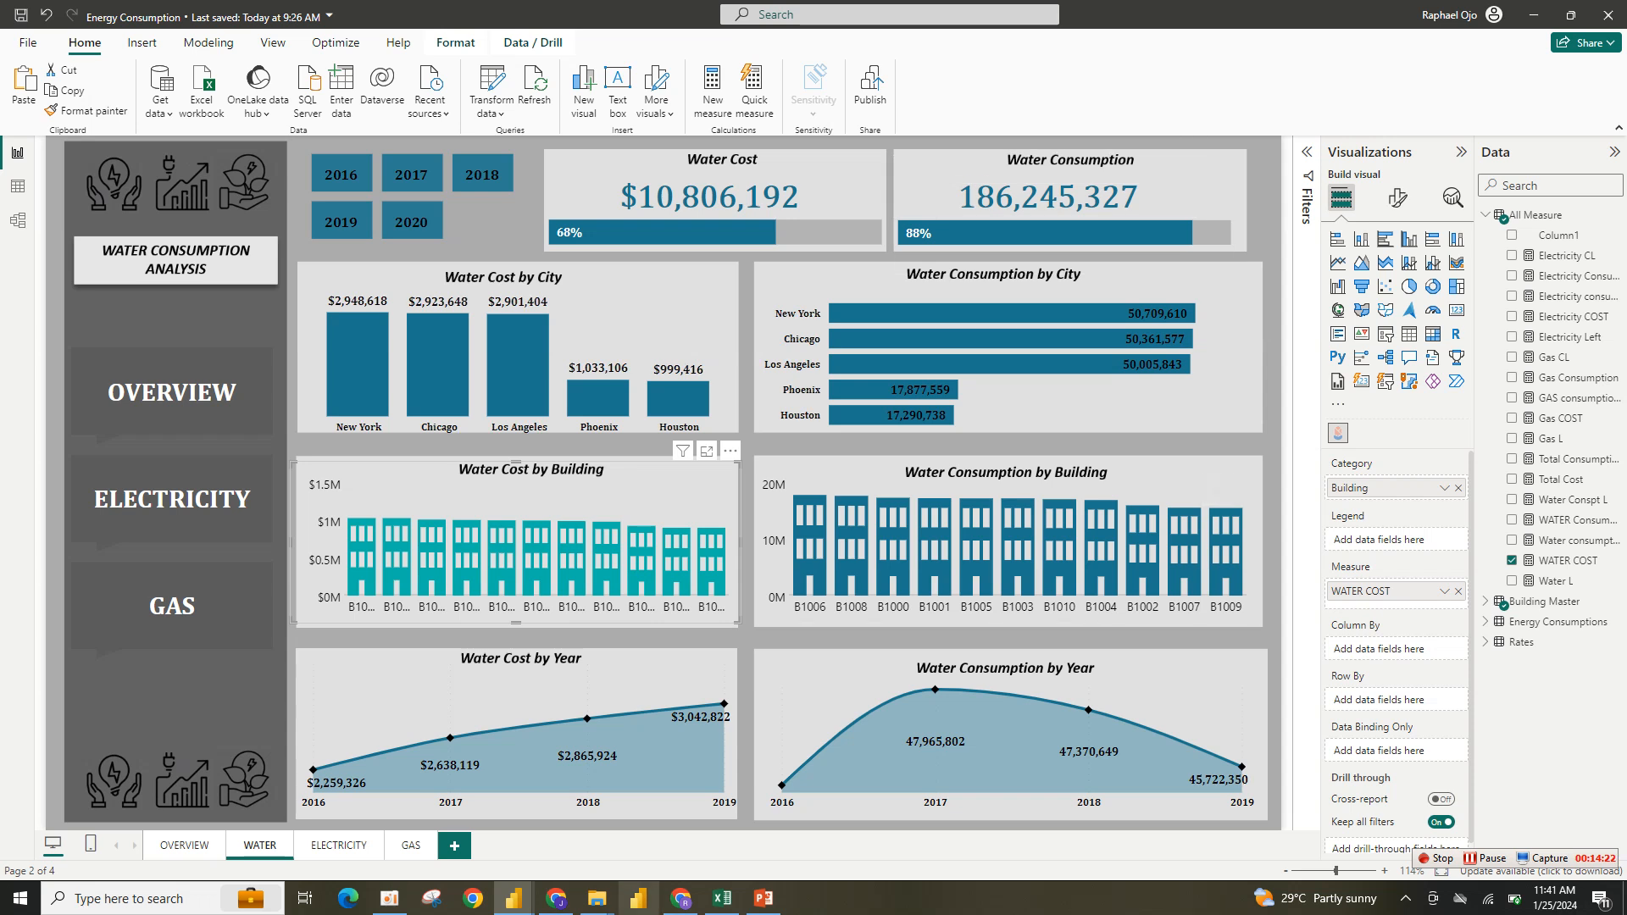
click(1162, 188)
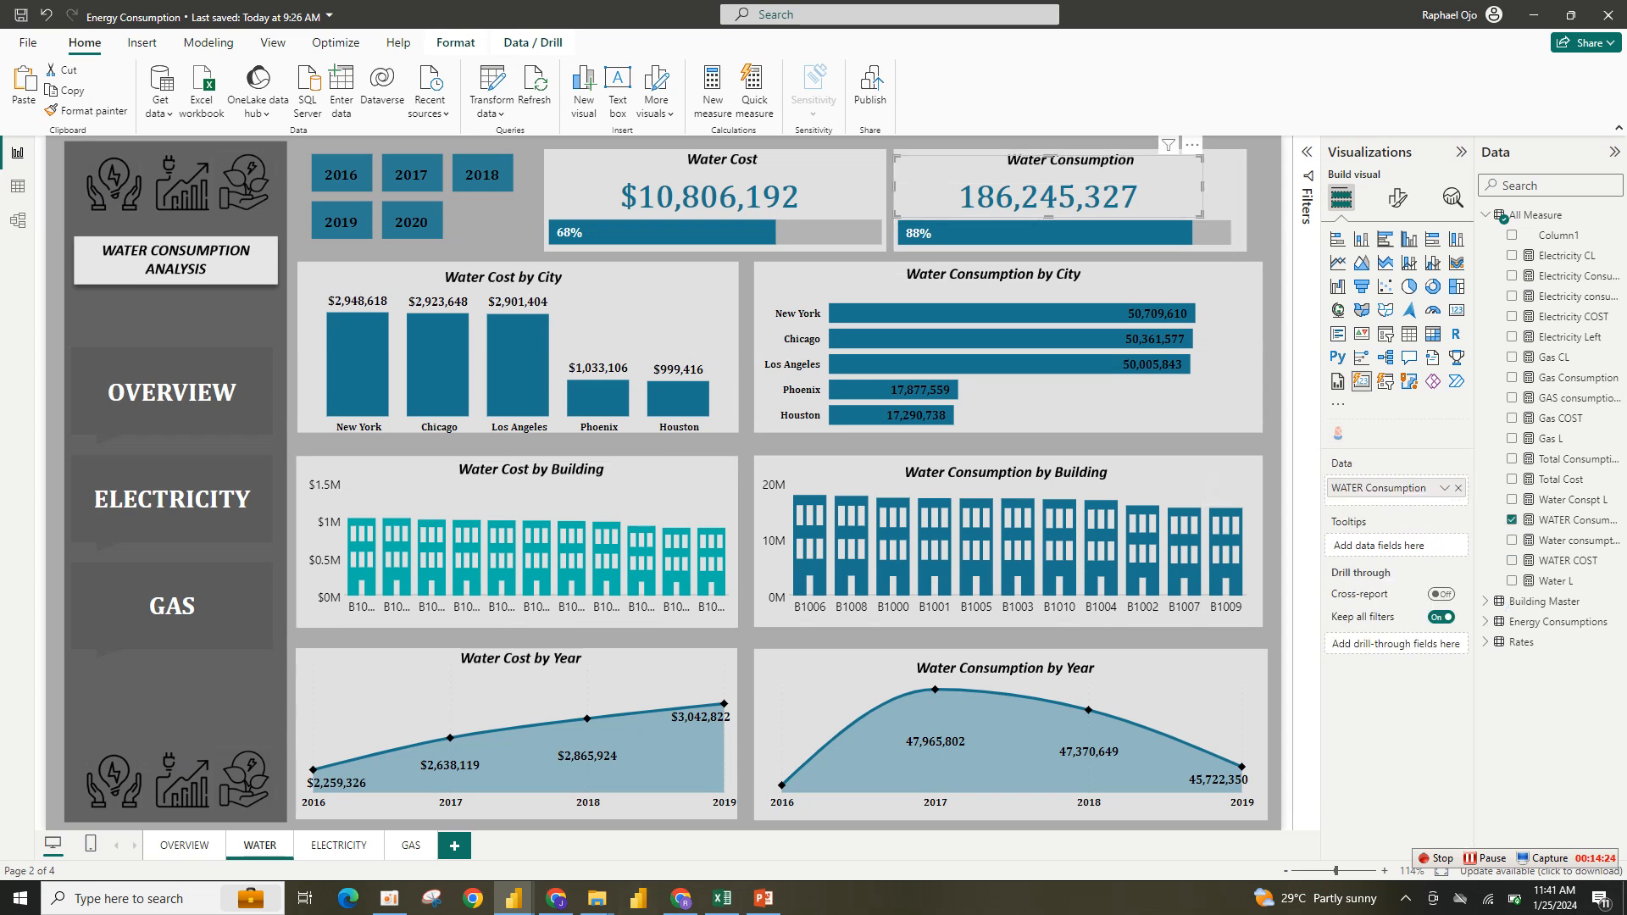
click(1397, 198)
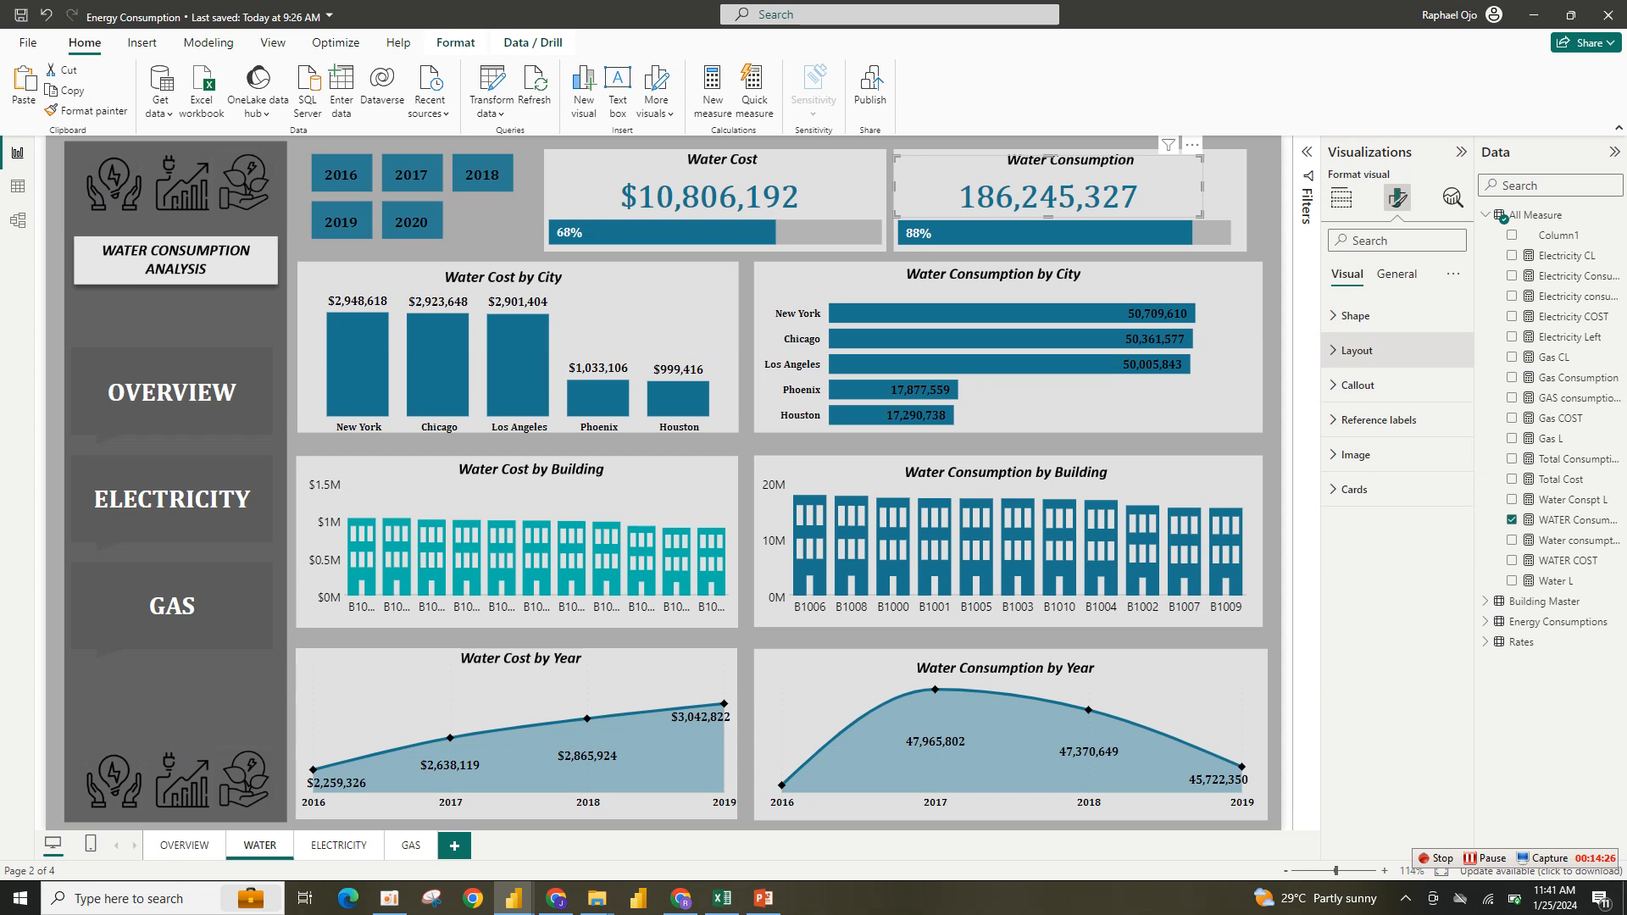
click(1357, 385)
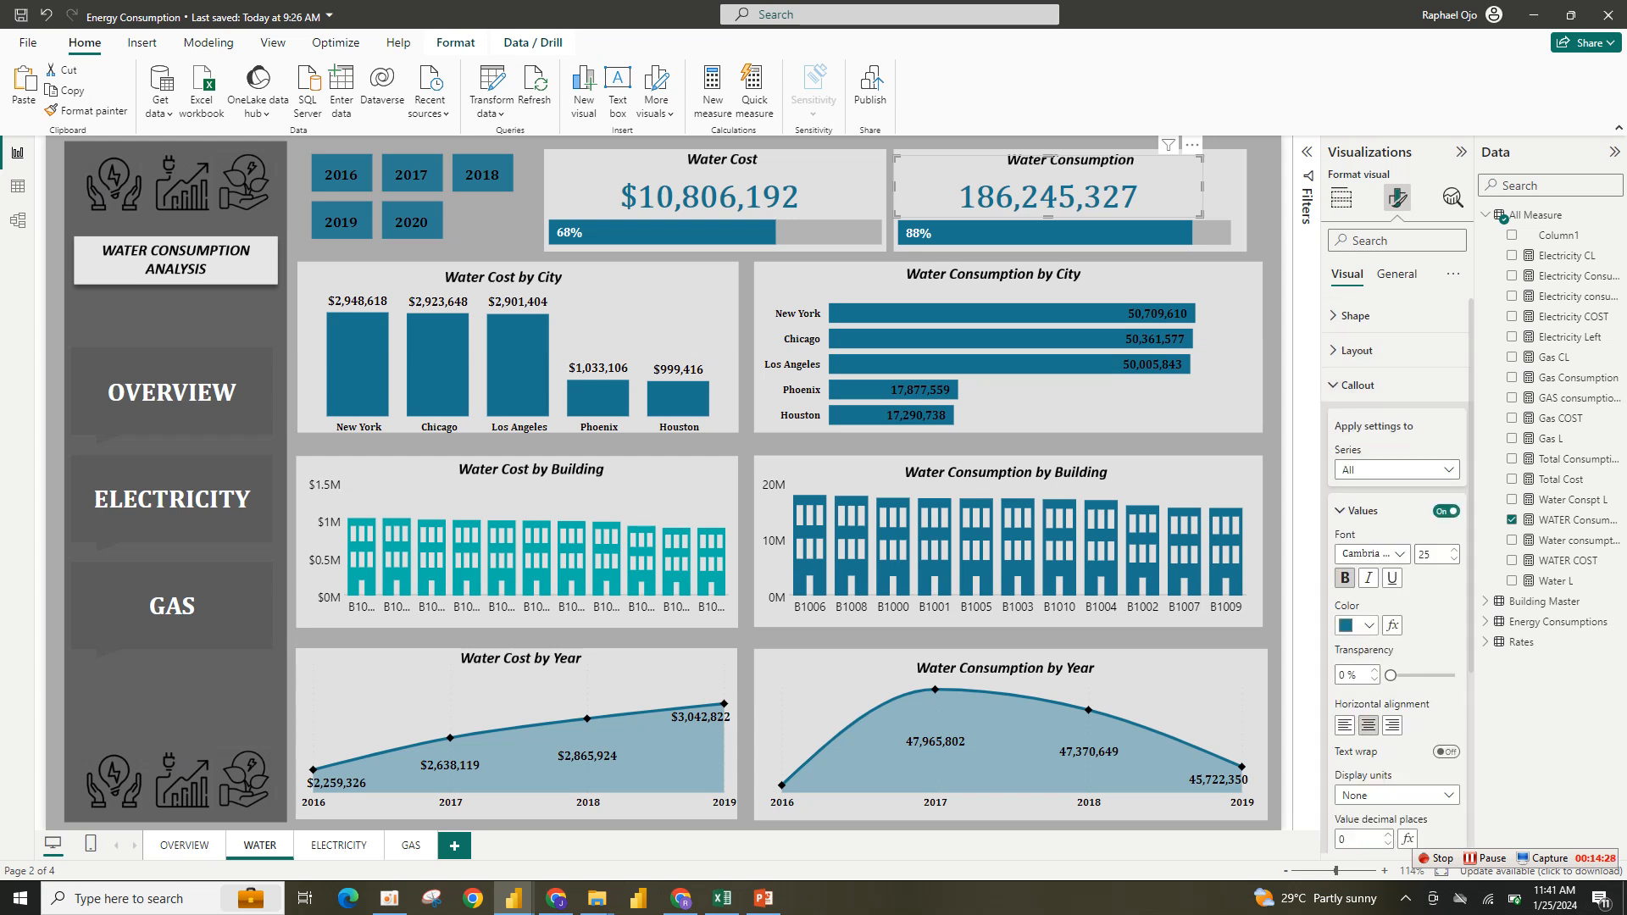
click(1359, 625)
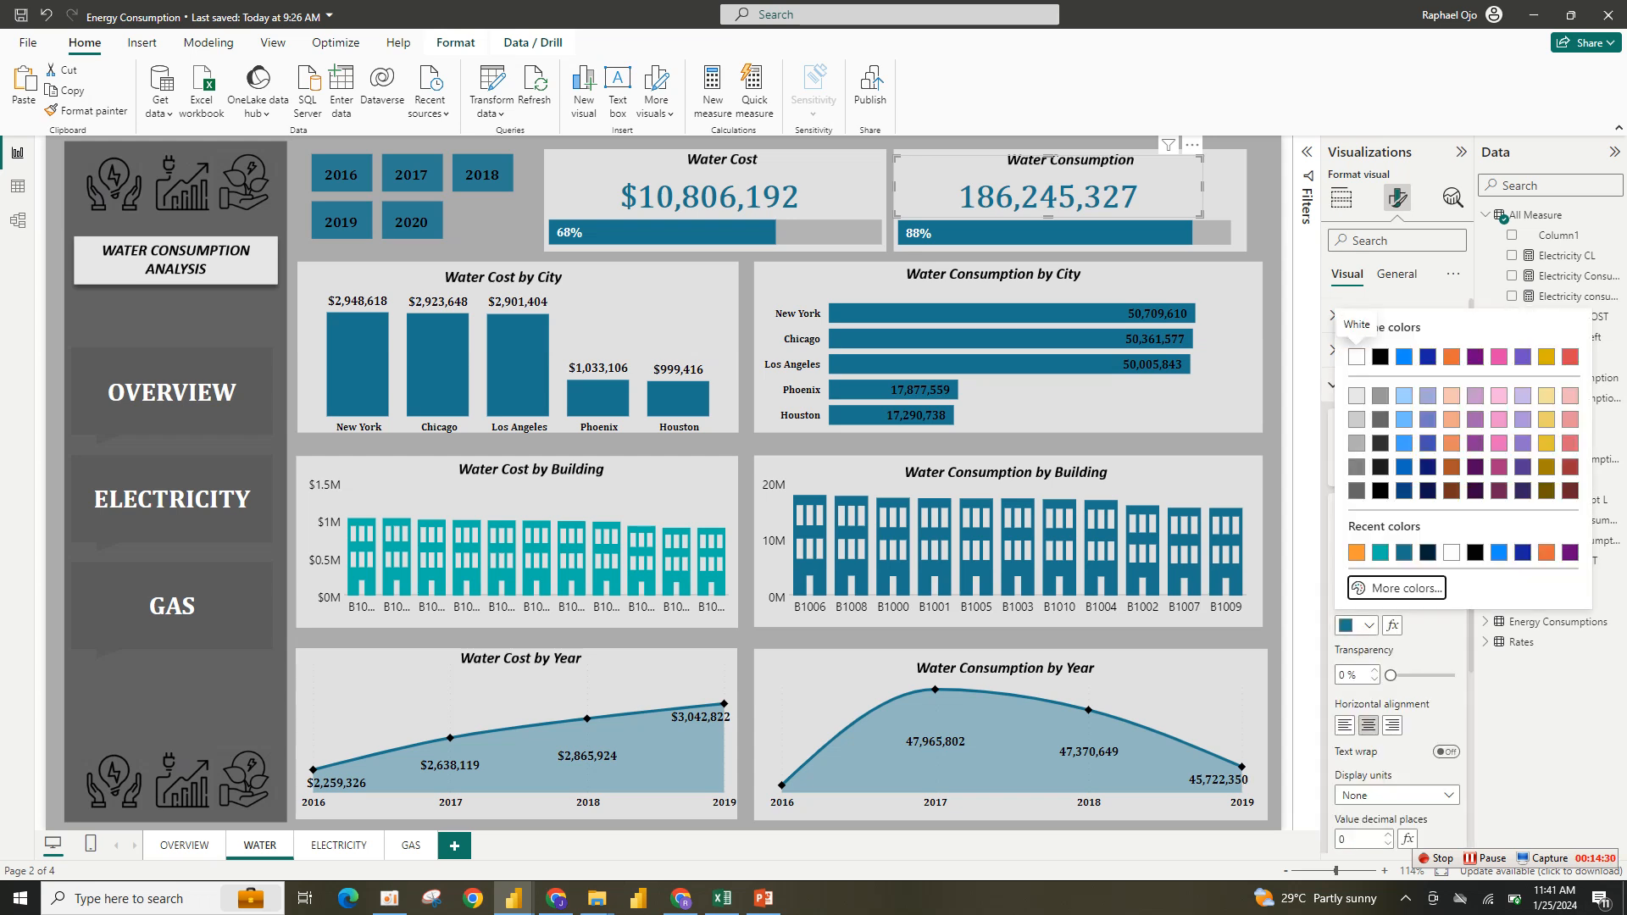
click(1374, 586)
key(ctrl+c)
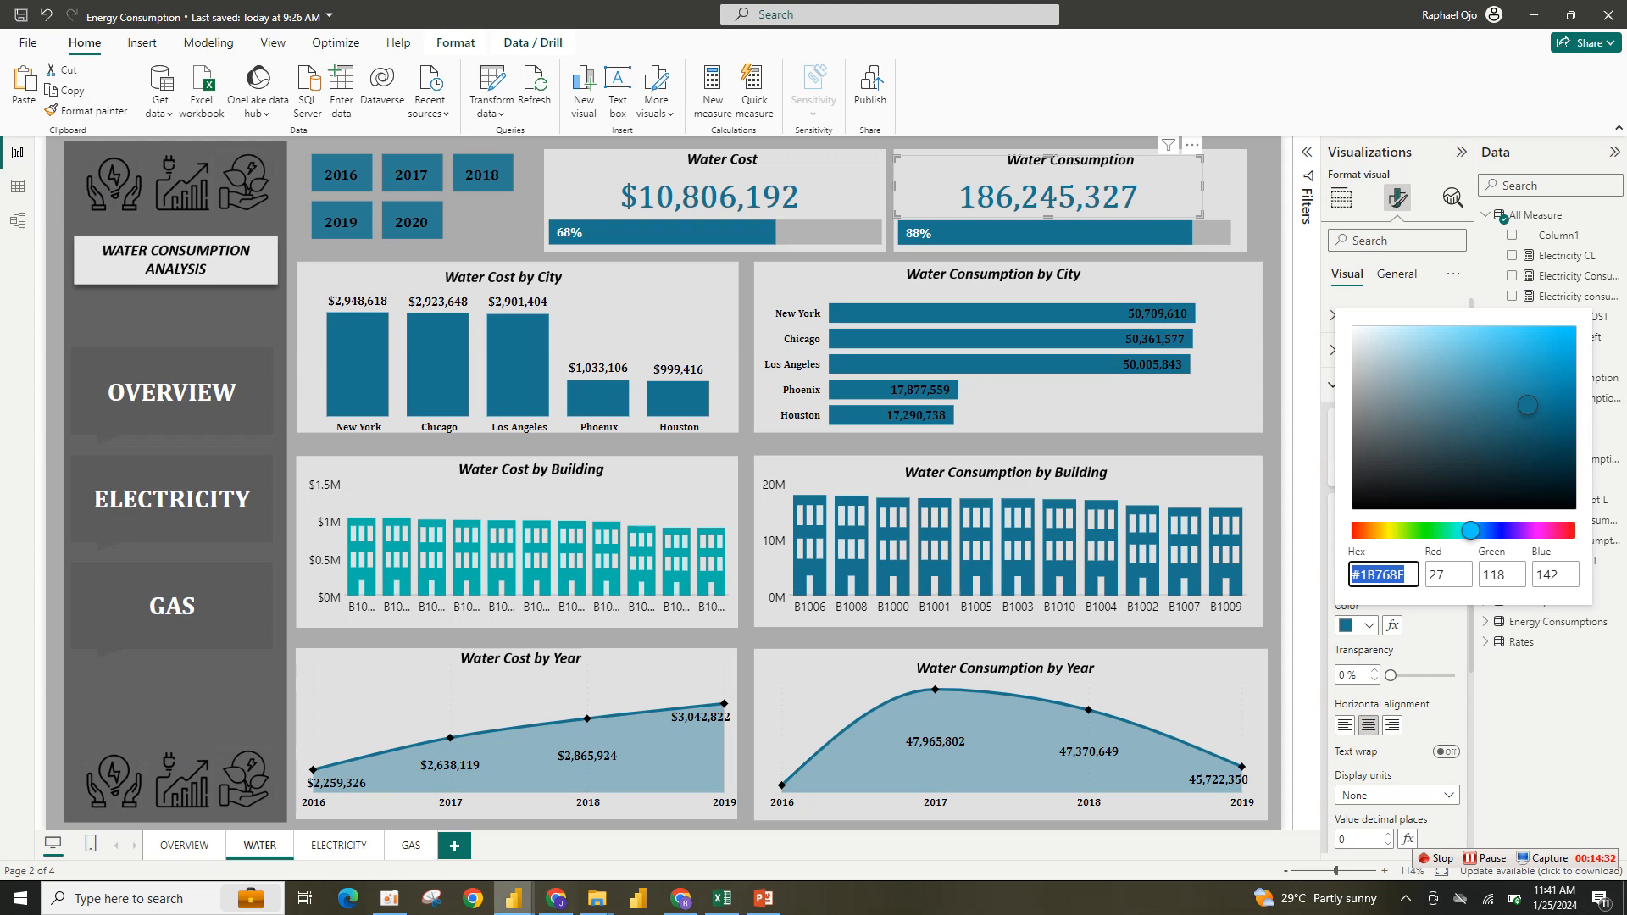
- Switch back to the working report and set the building mark's value color to #1B768E
mouse_move(514, 898)
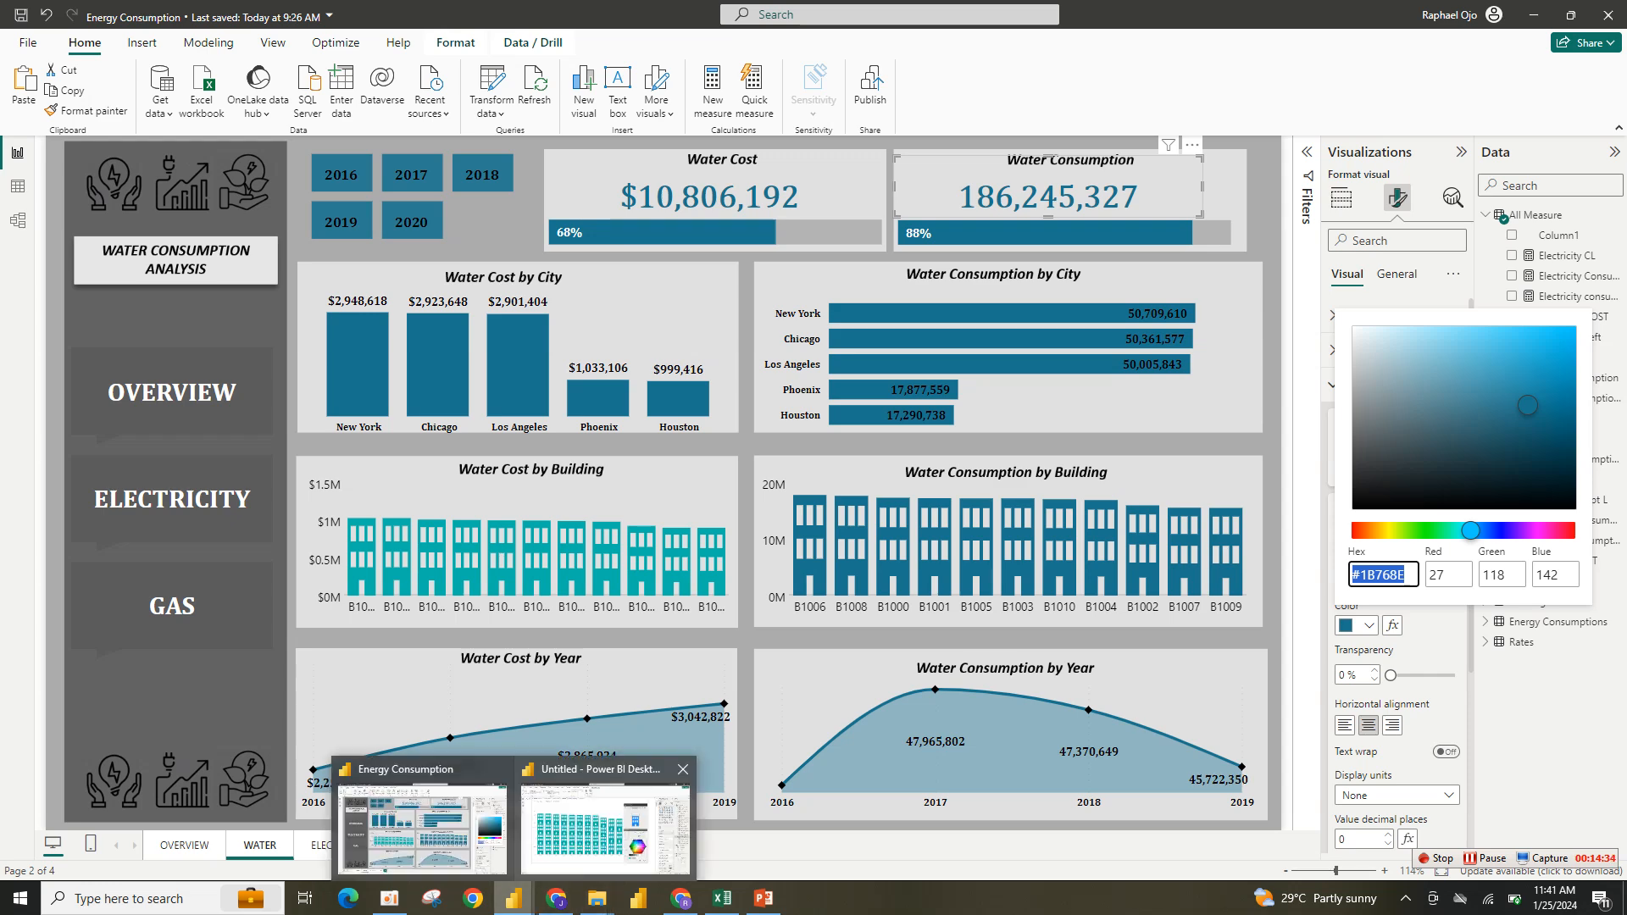
click(618, 846)
key(ctrl+v)
drag(1116, 725, 1059, 725)
key(ctrl+v)
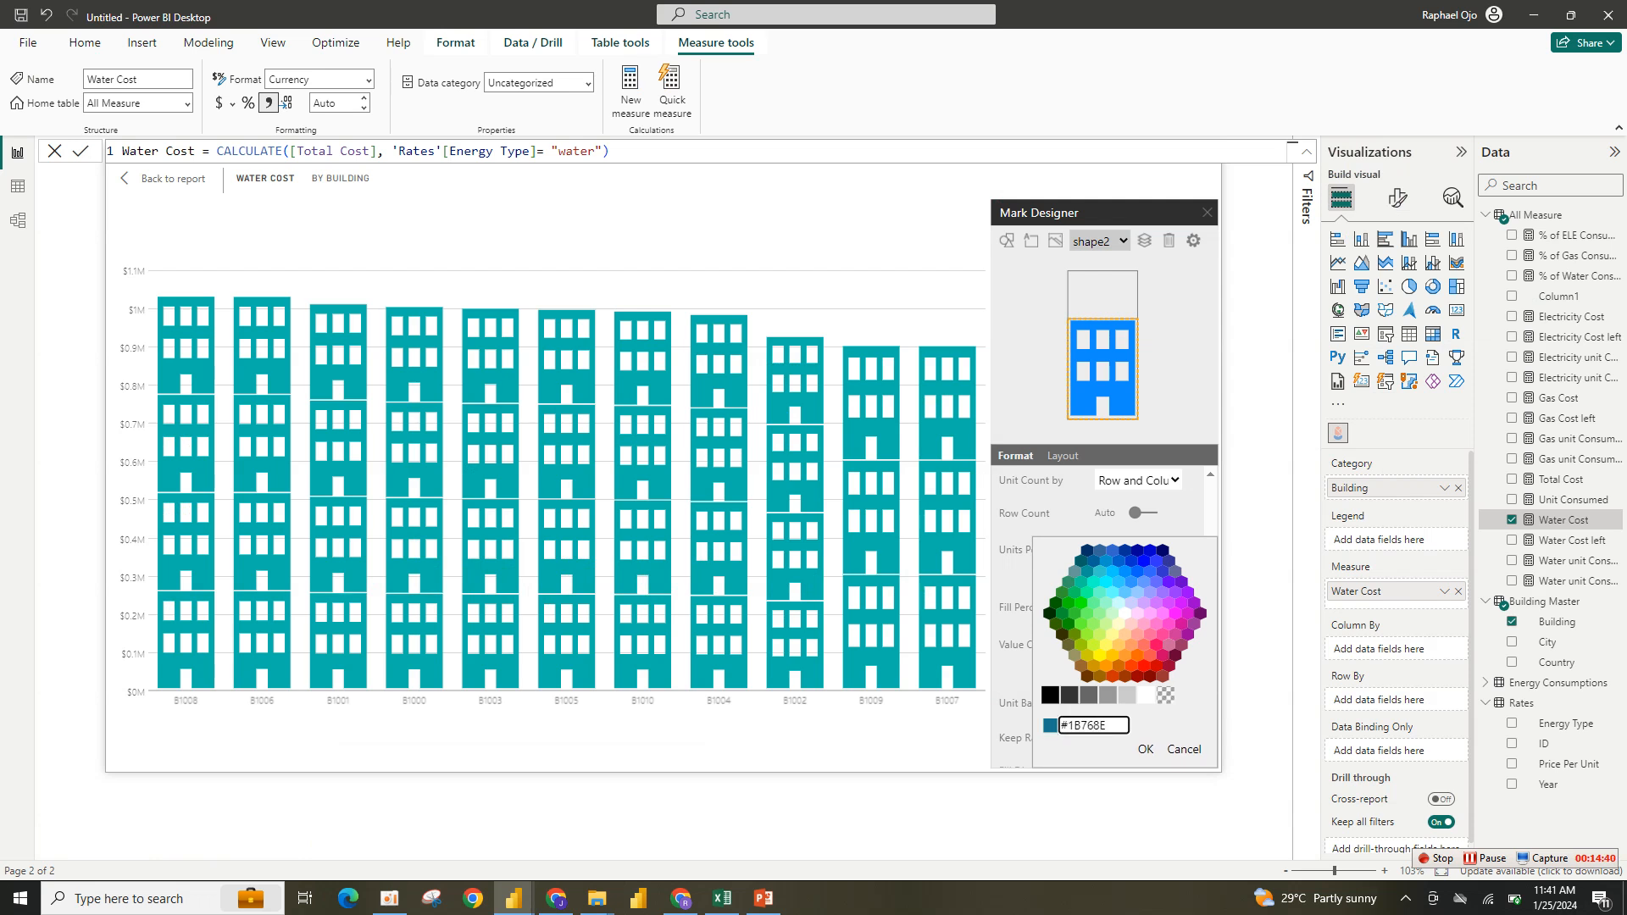
key(Return)
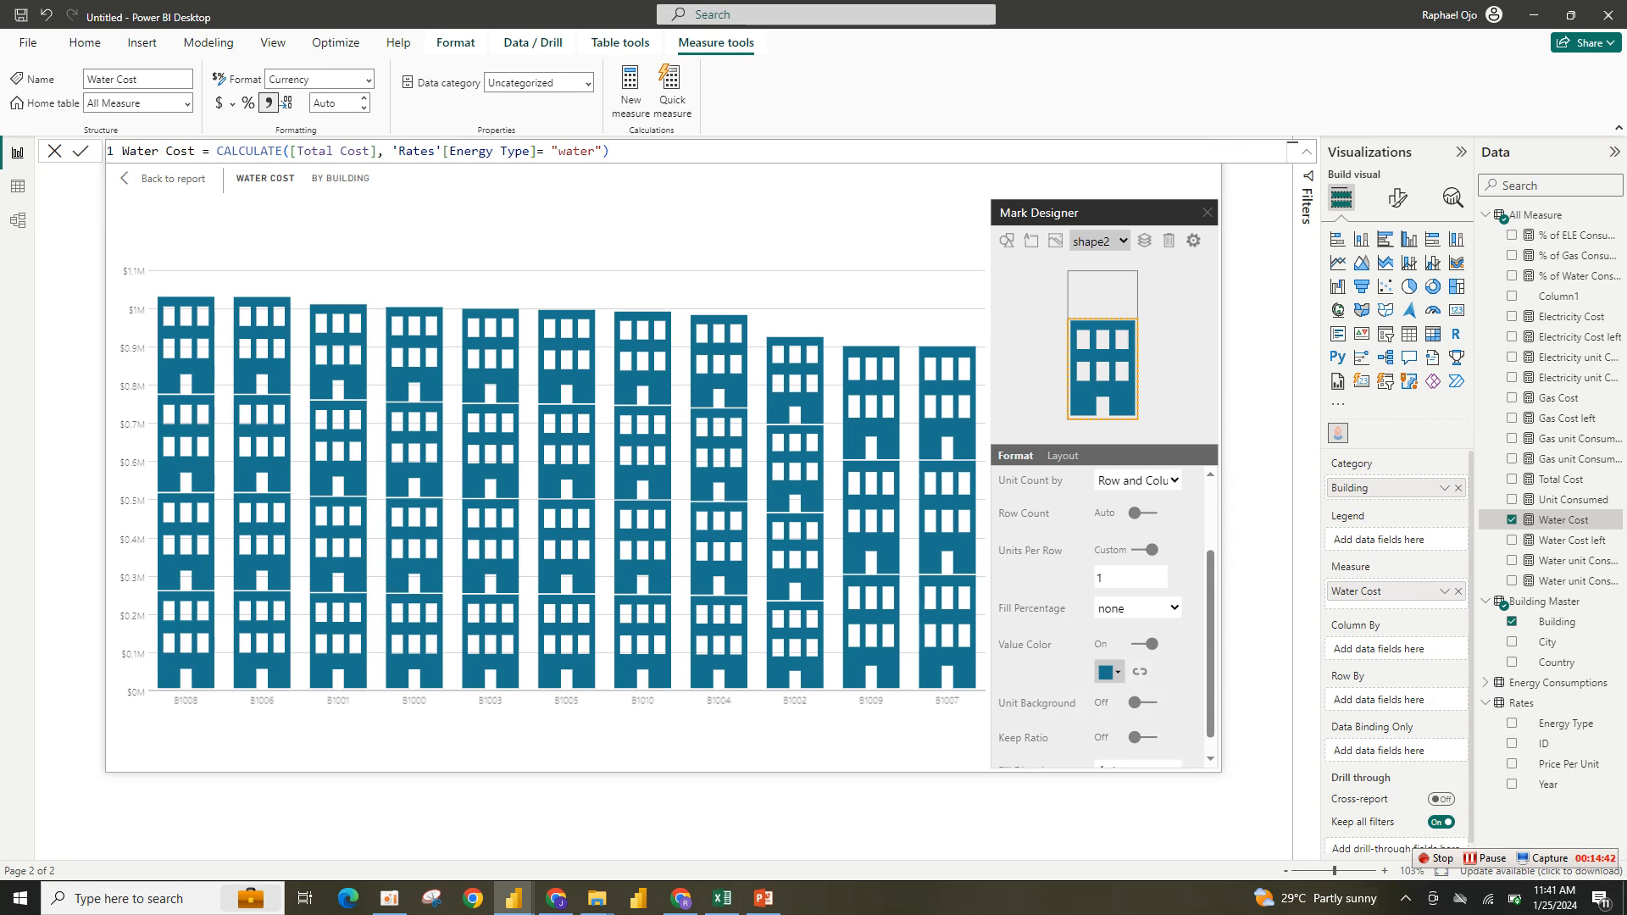
- Close the Mark Designer, return to the report, and slightly lengthen the infographic
click(1207, 212)
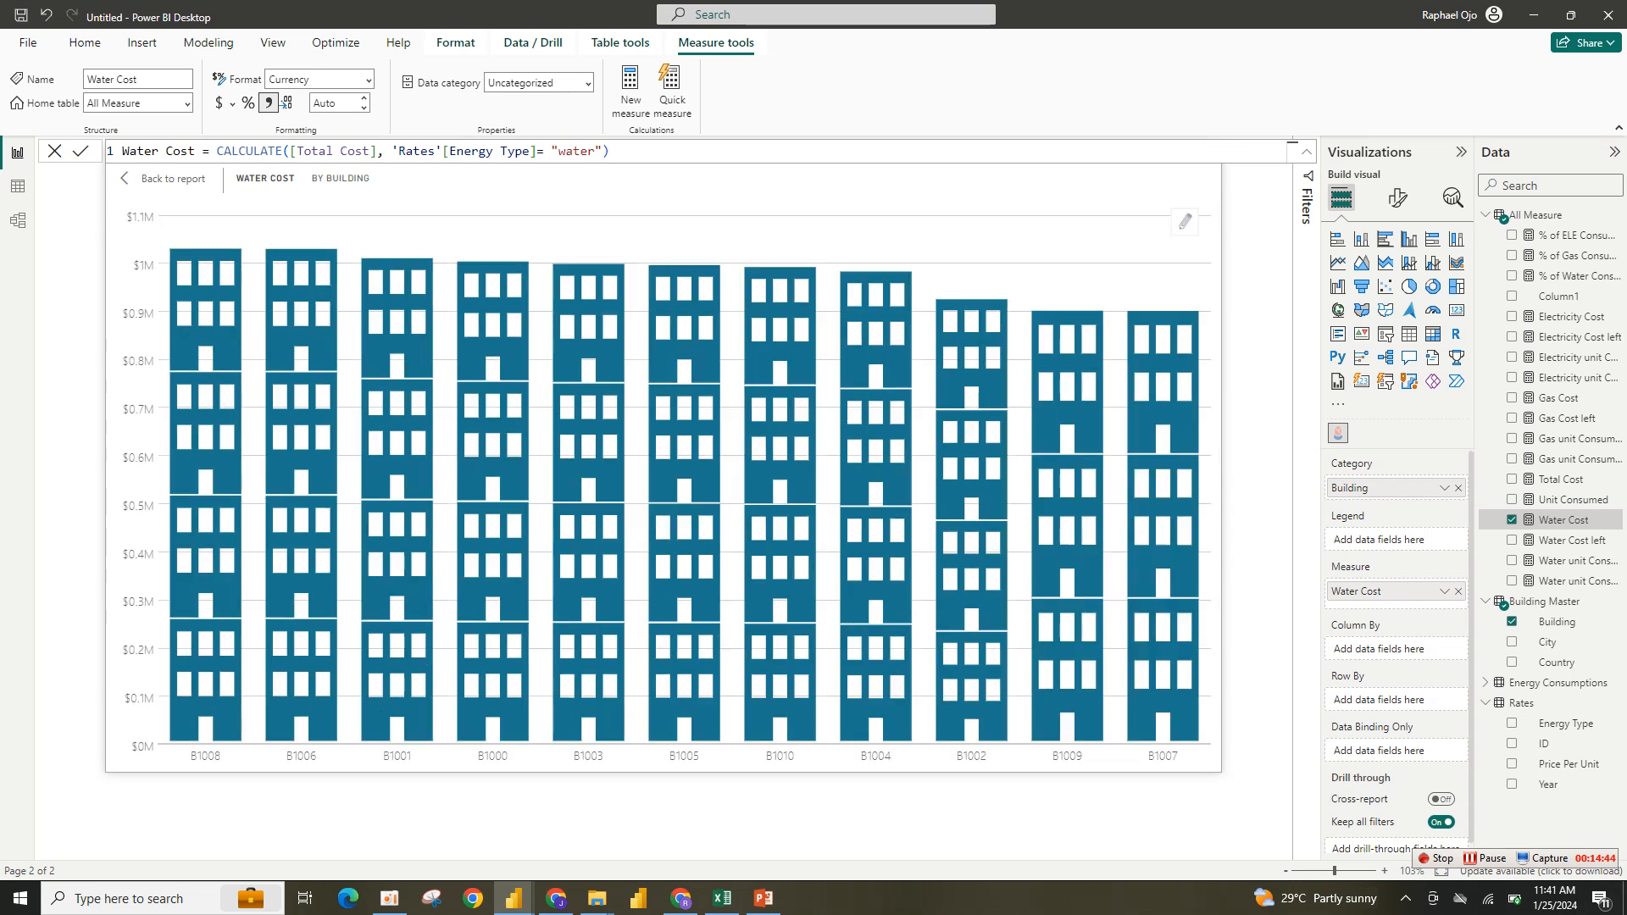
click(163, 179)
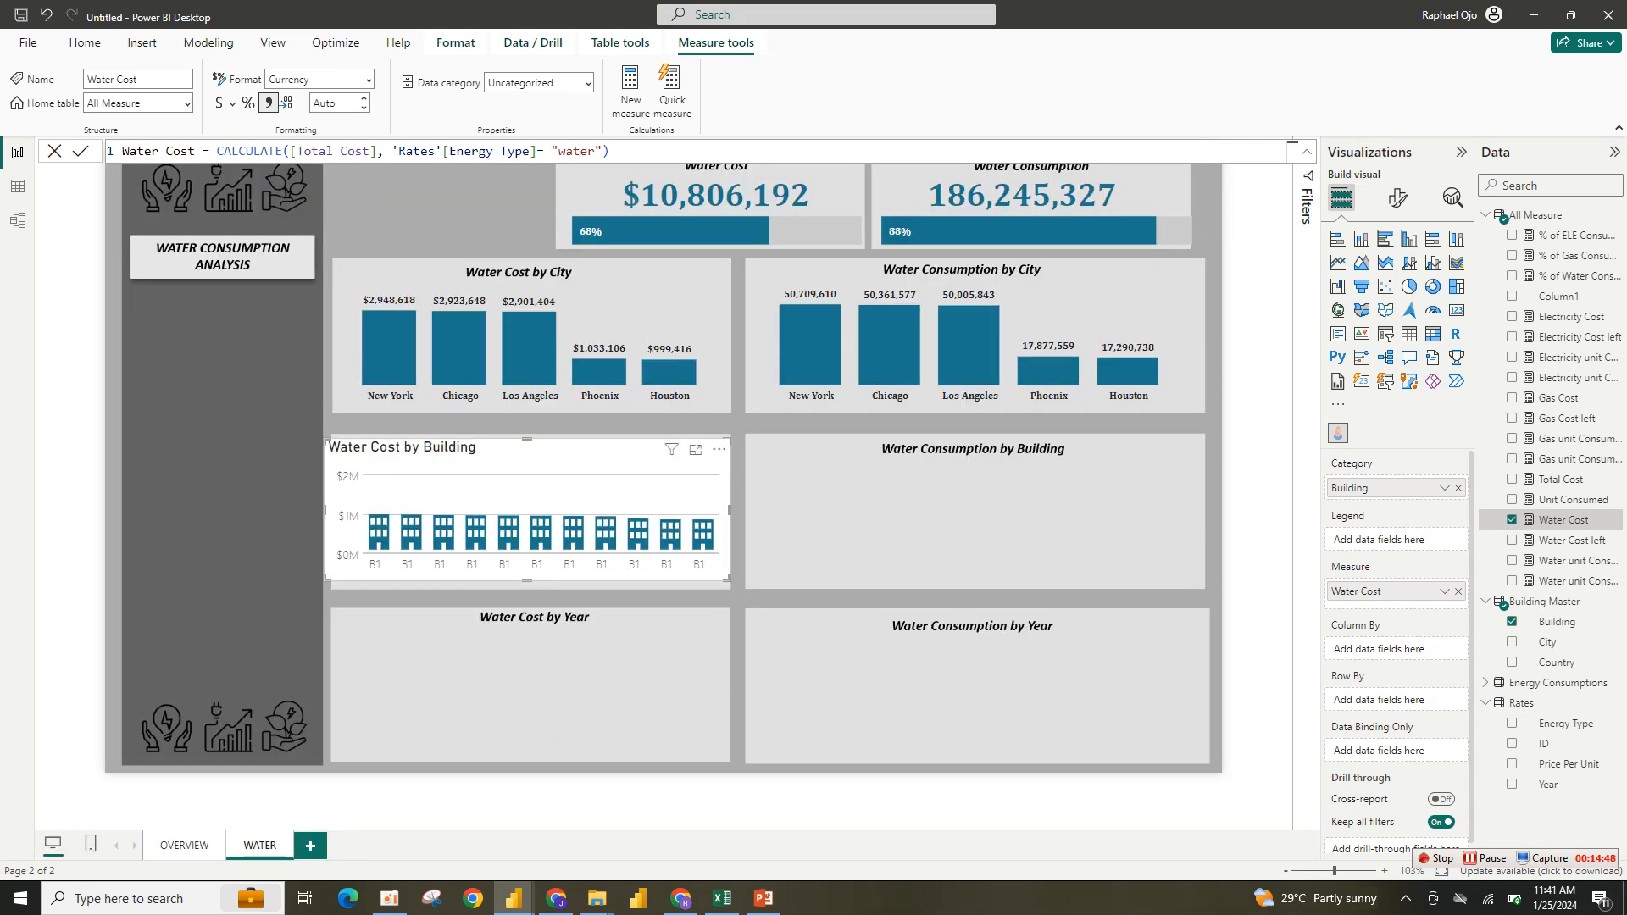
drag(728, 579, 729, 586)
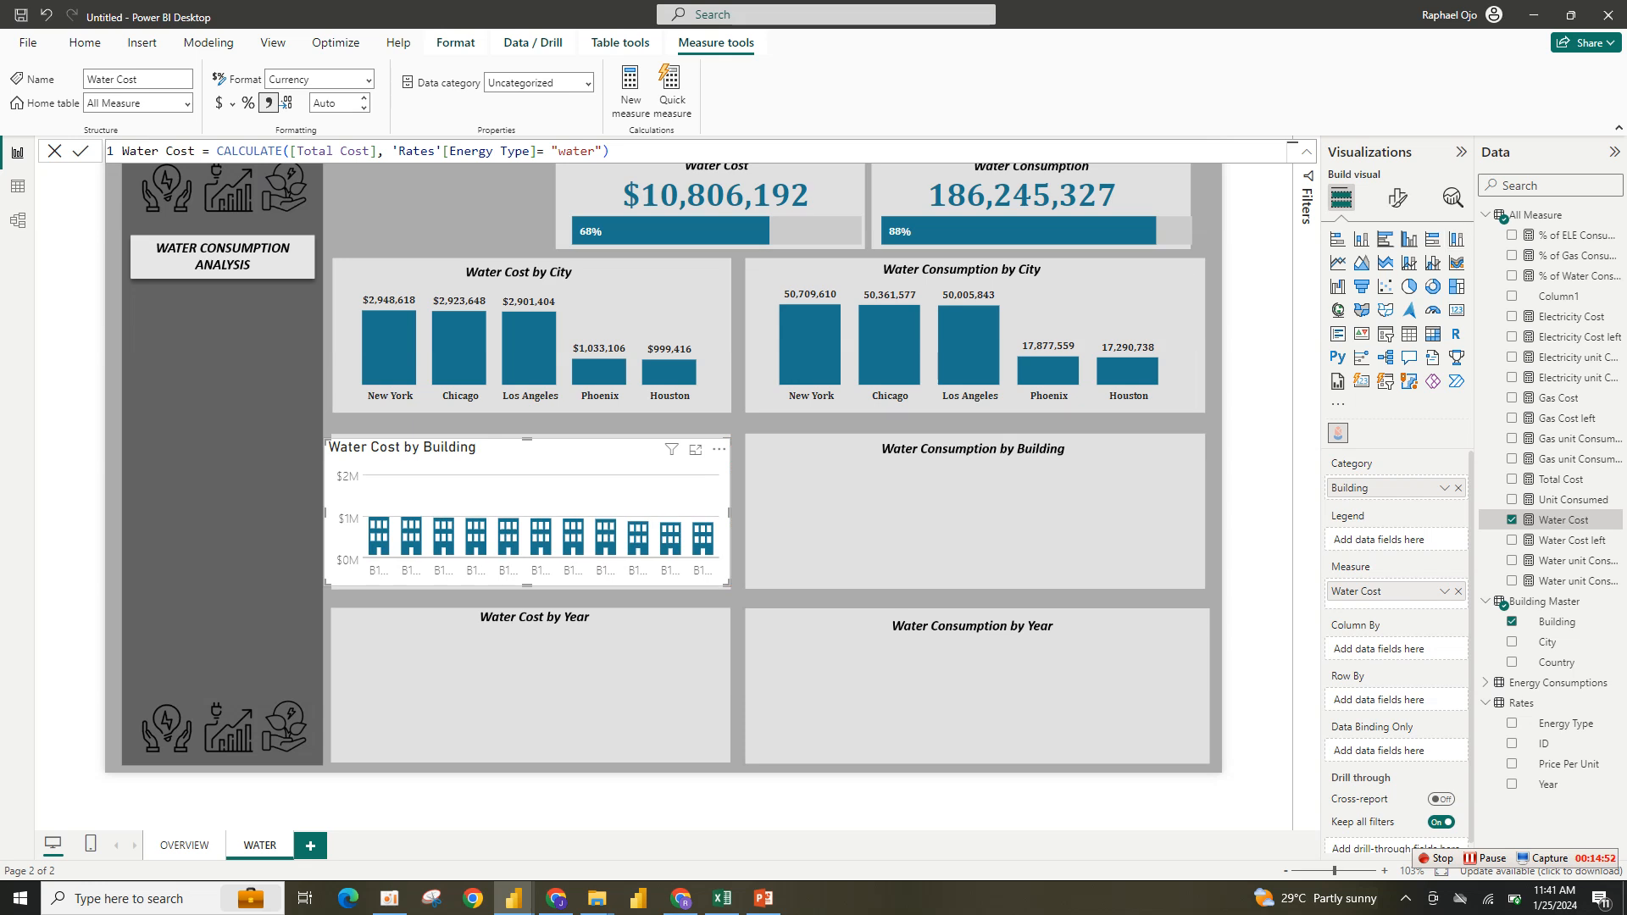
- Turn off the infographic's title and background
click(1397, 198)
click(1395, 274)
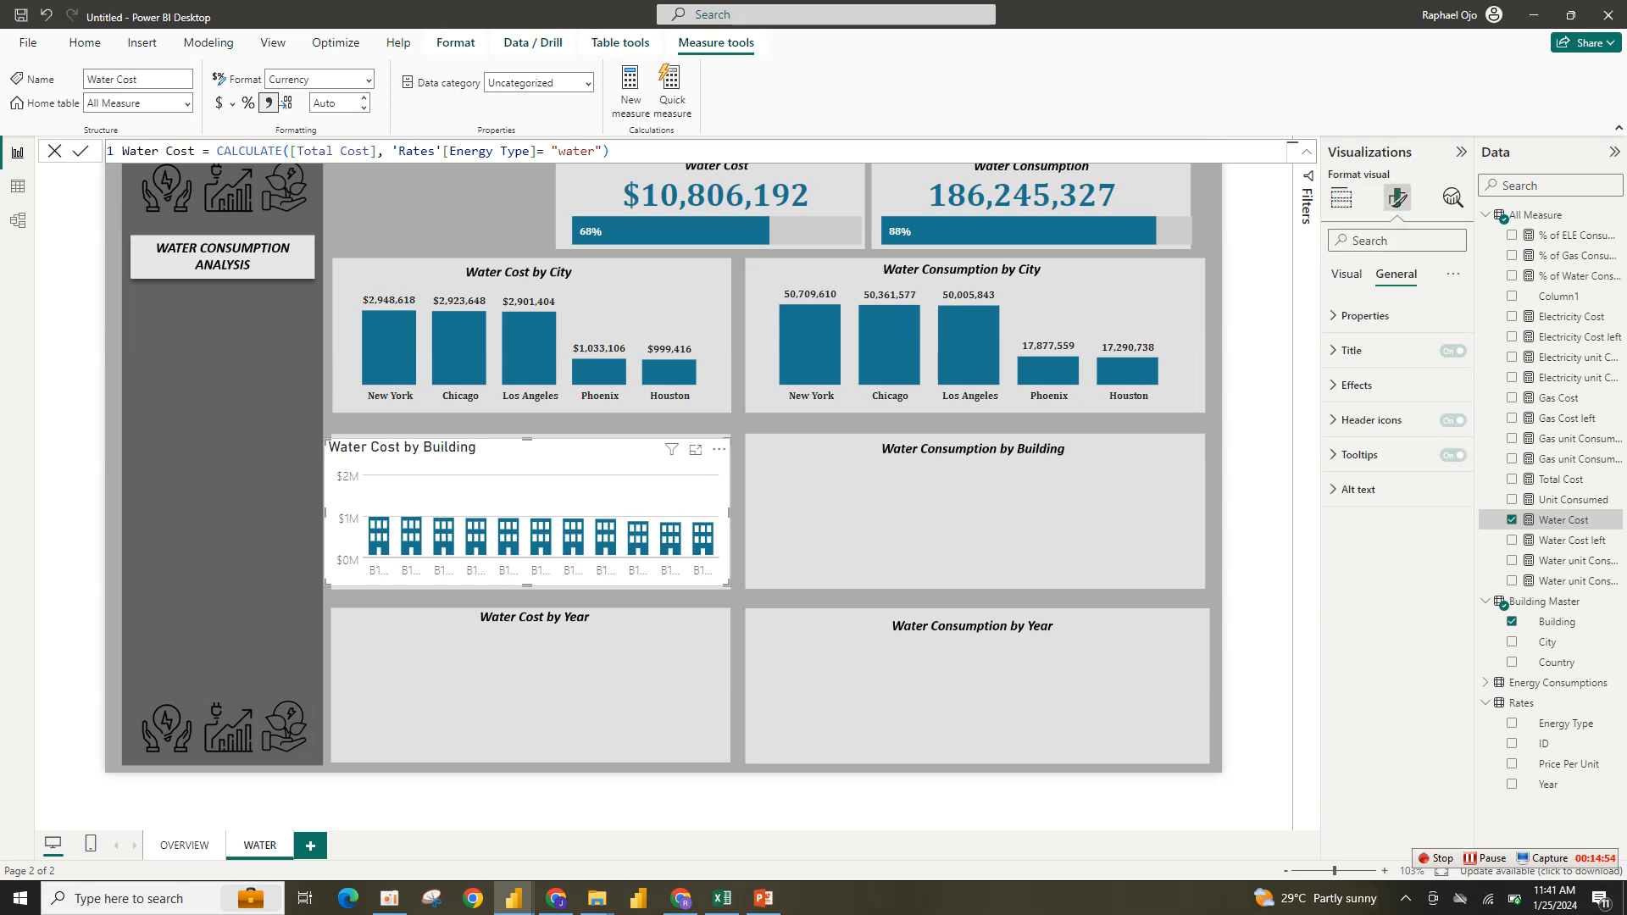
click(1452, 351)
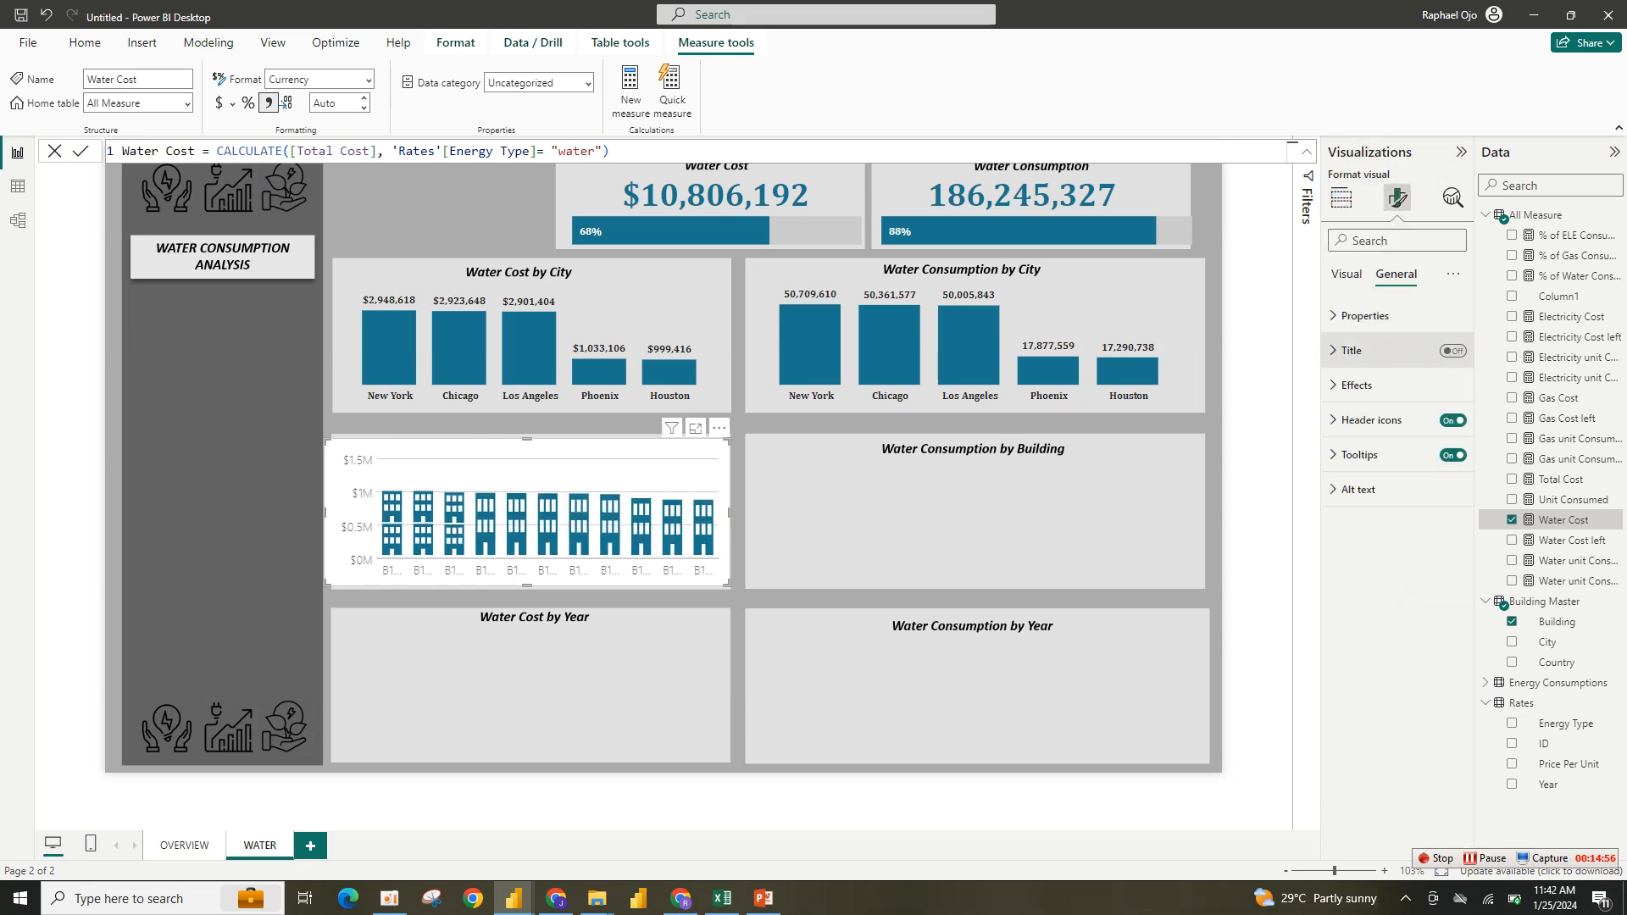
click(1356, 385)
click(1445, 426)
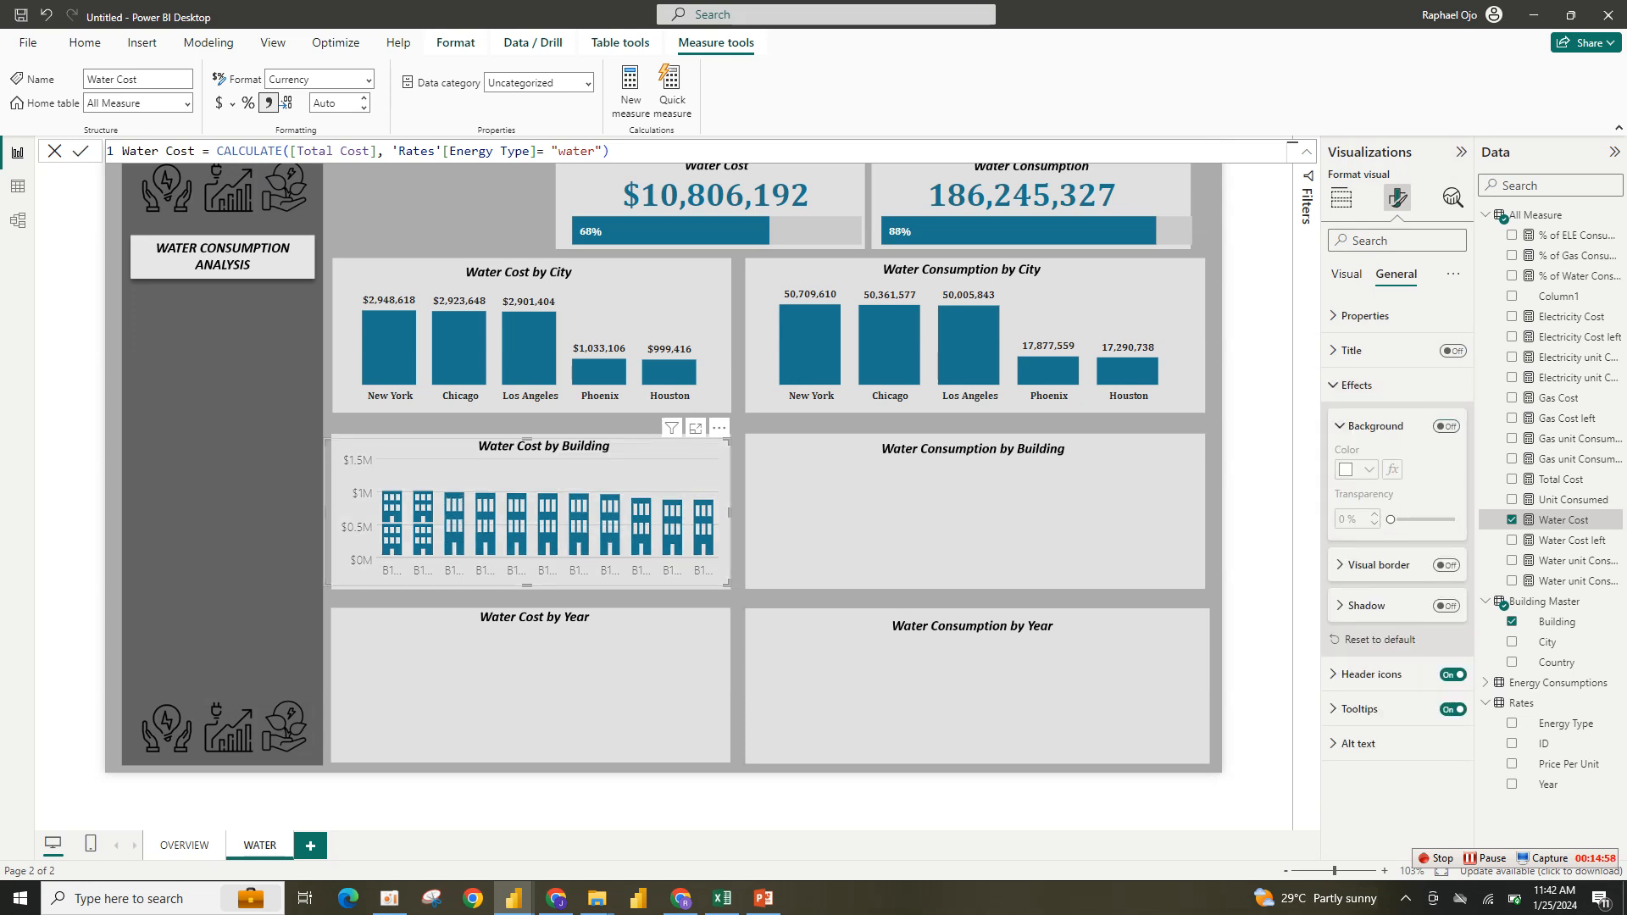
- Turn off the Y-axis in the infographic's chart settings
click(1346, 275)
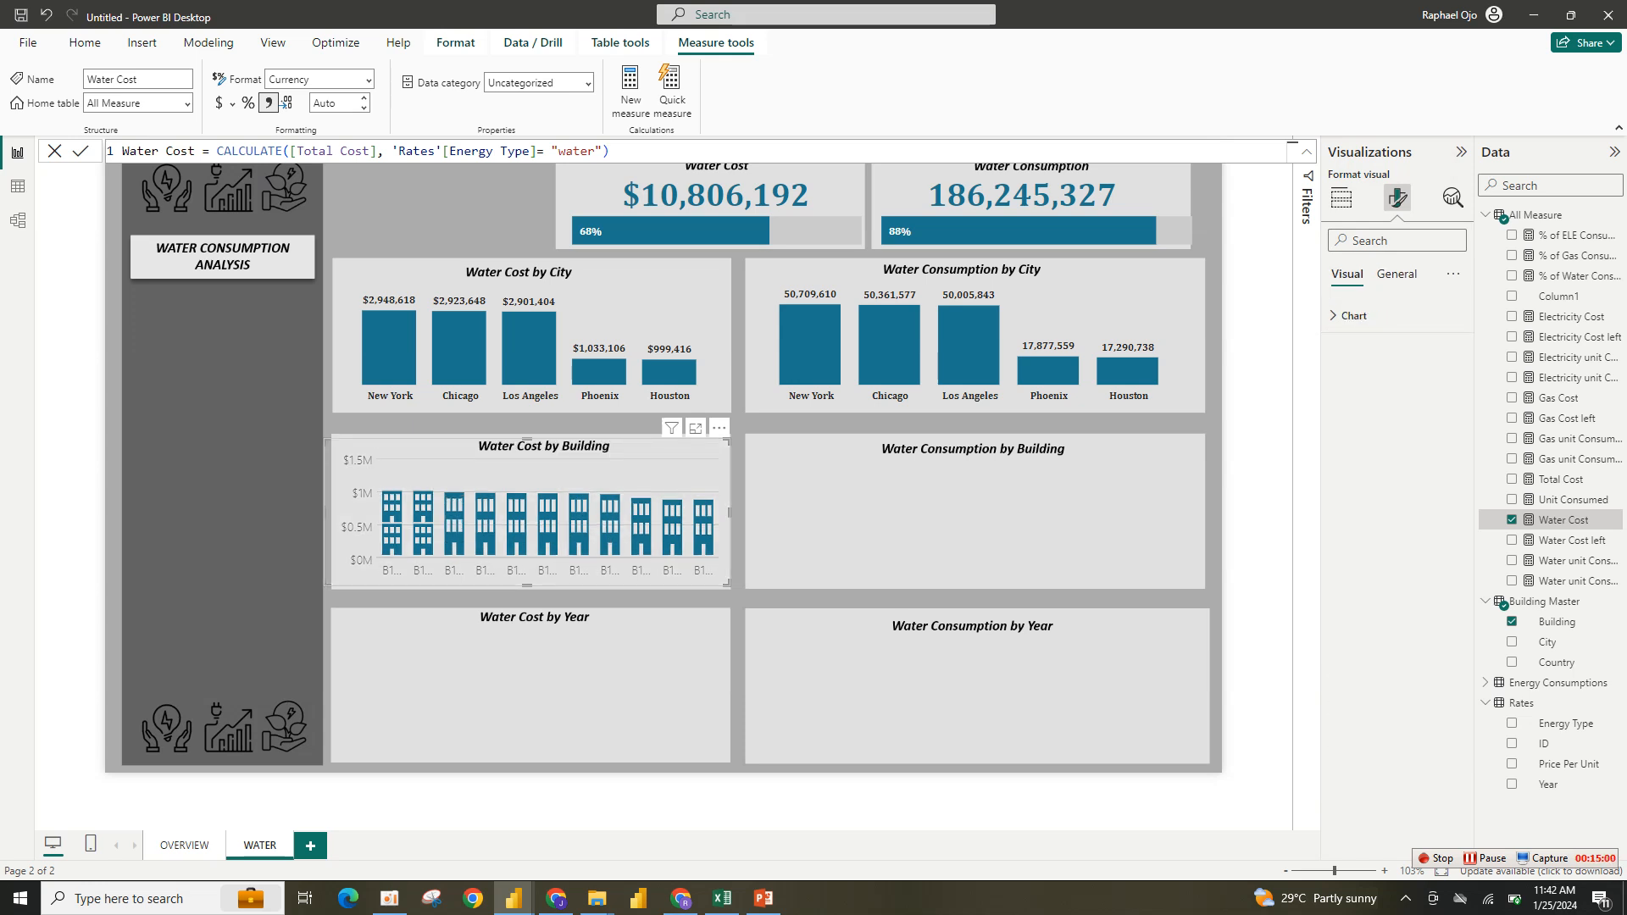
click(1352, 315)
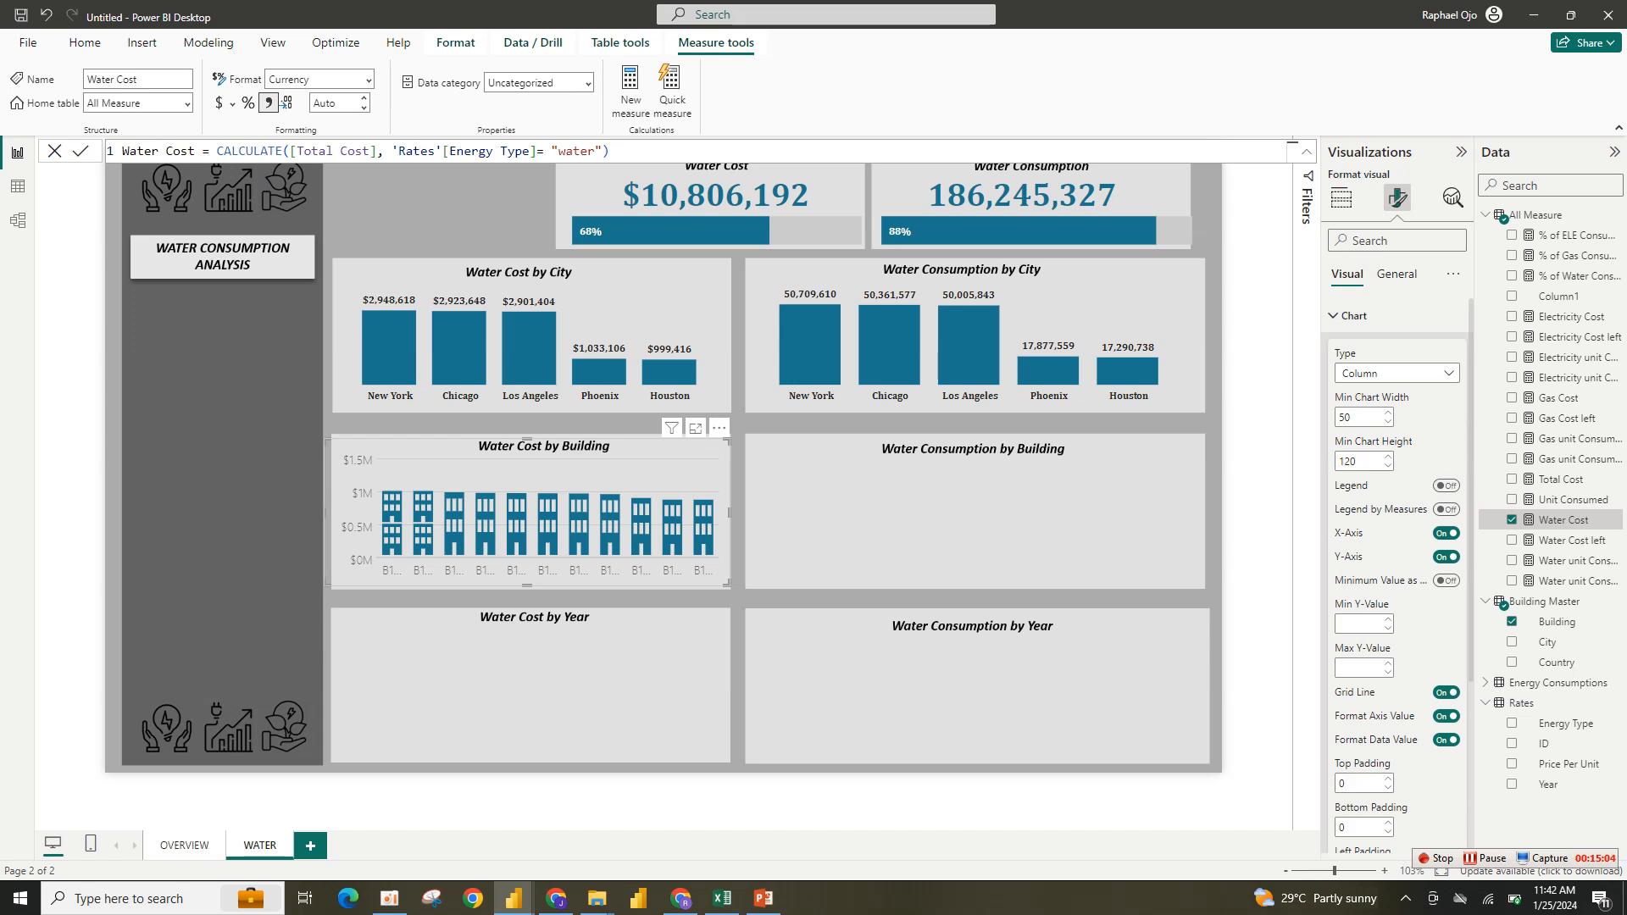
click(1446, 556)
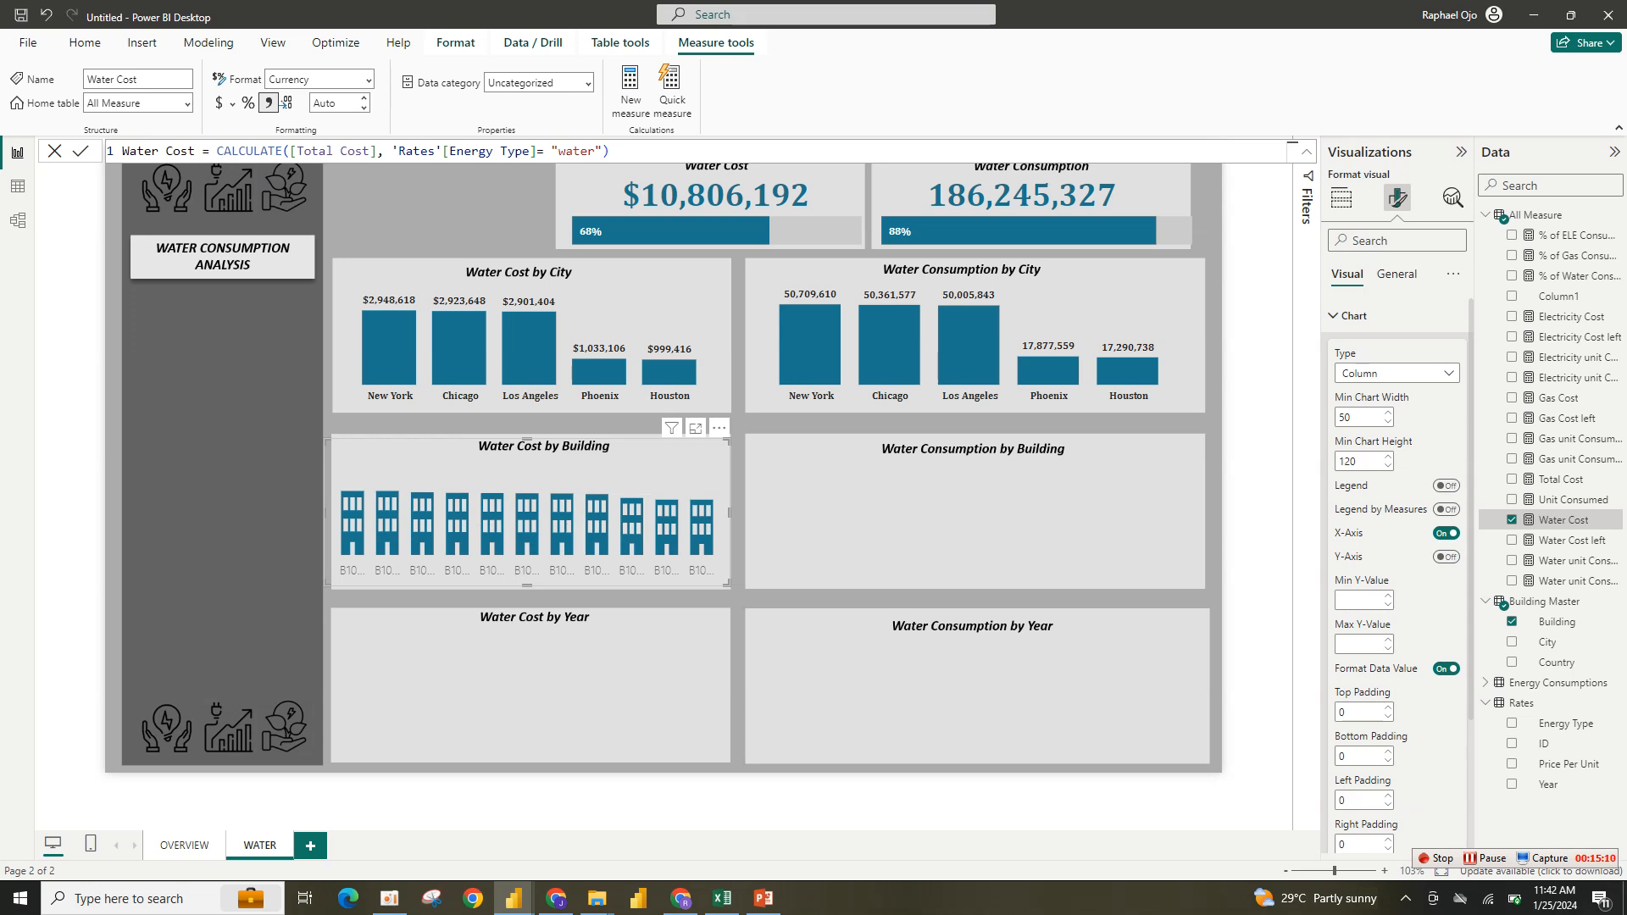
scroll(1396, 576, down, 2)
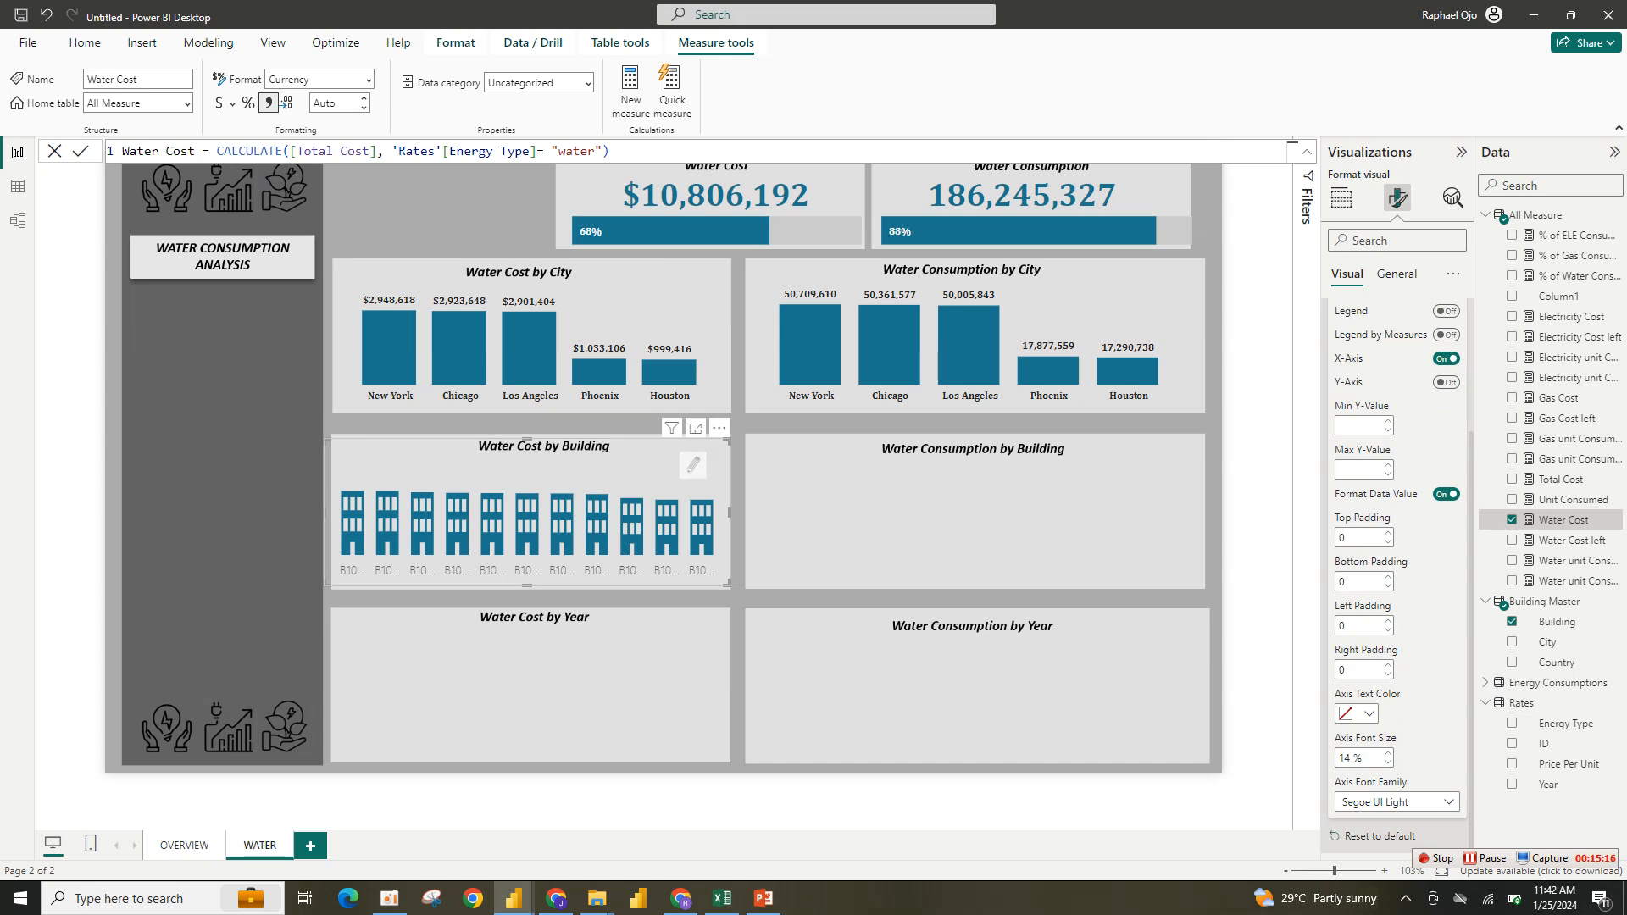
- Resize the infographic to fill the Water Cost by Building panel
drag(729, 584, 730, 593)
drag(728, 441, 743, 410)
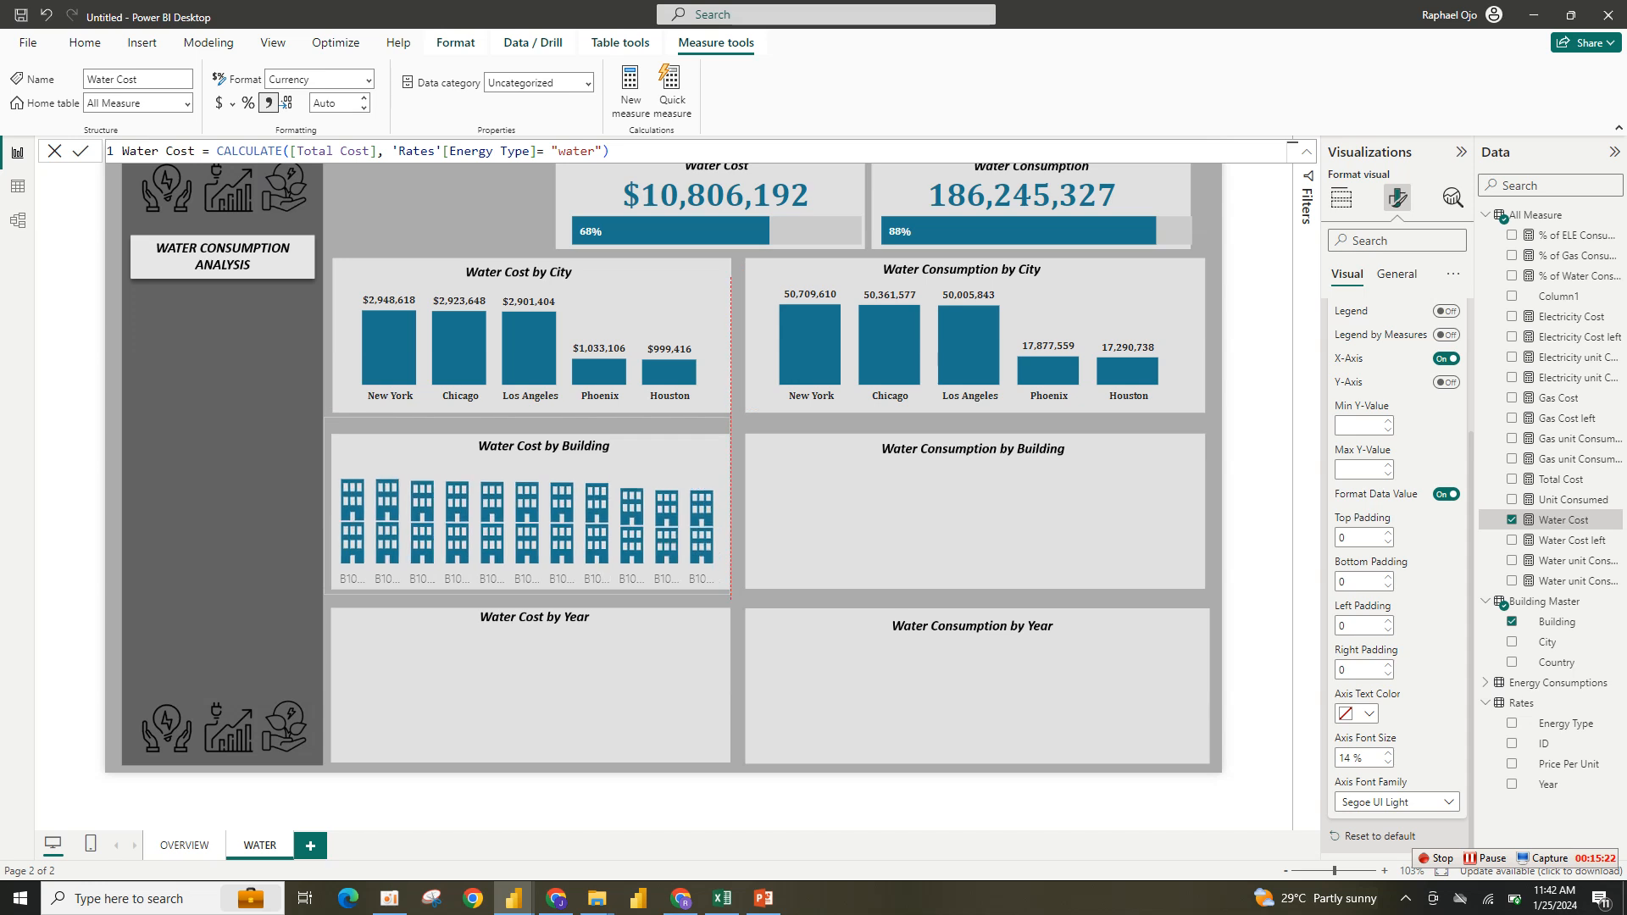
drag(743, 410, 743, 410)
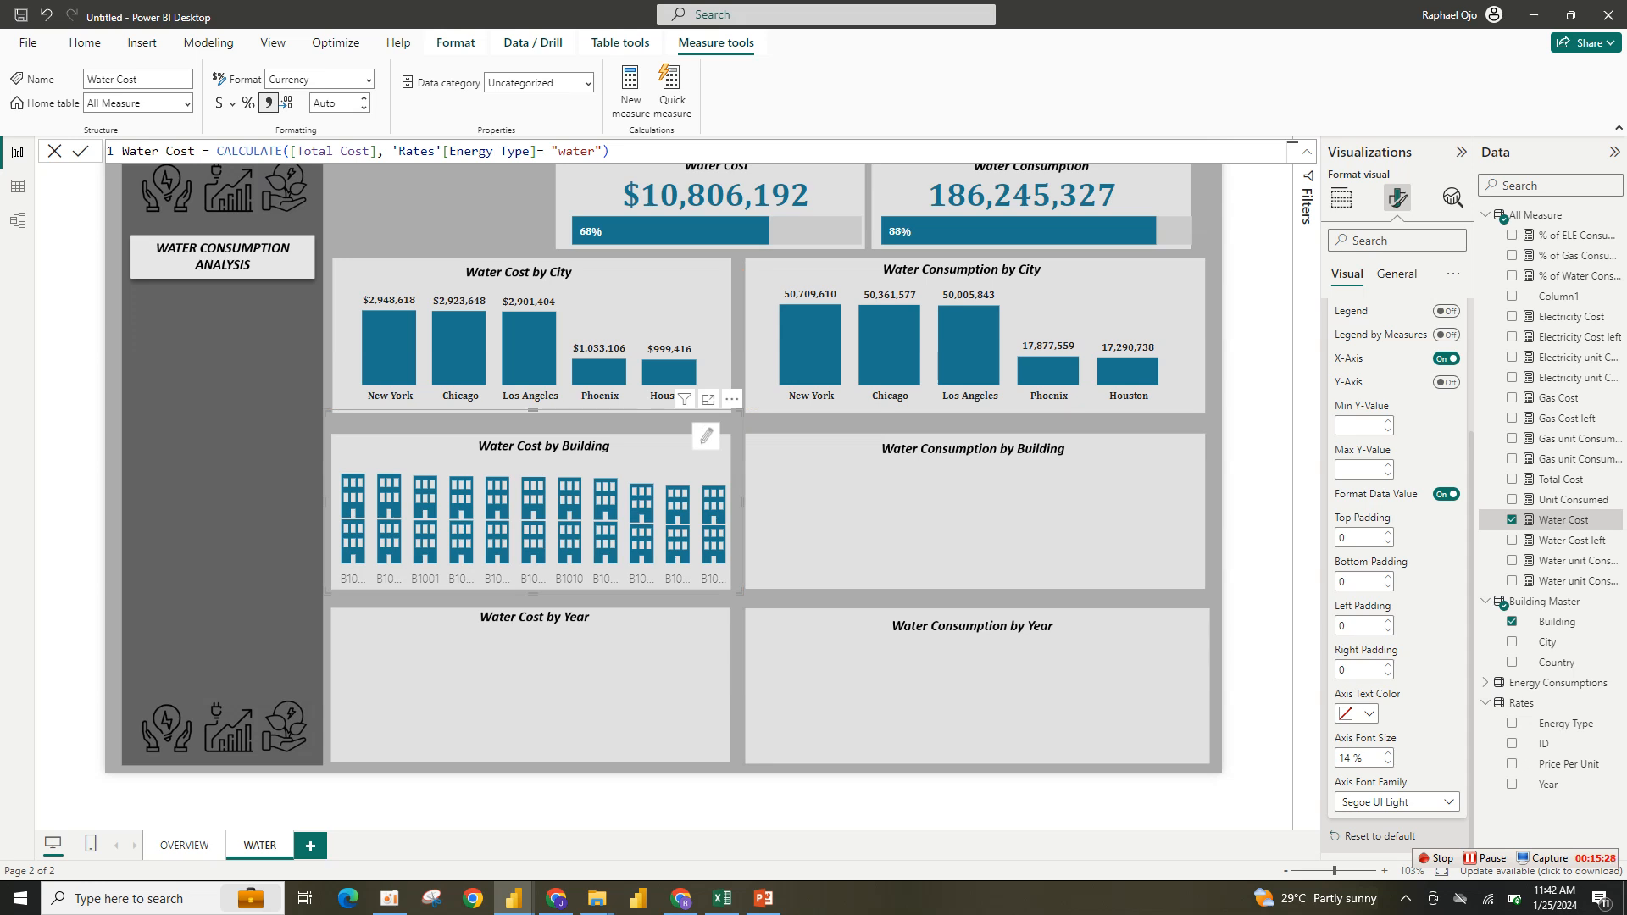
mouse_move(394, 498)
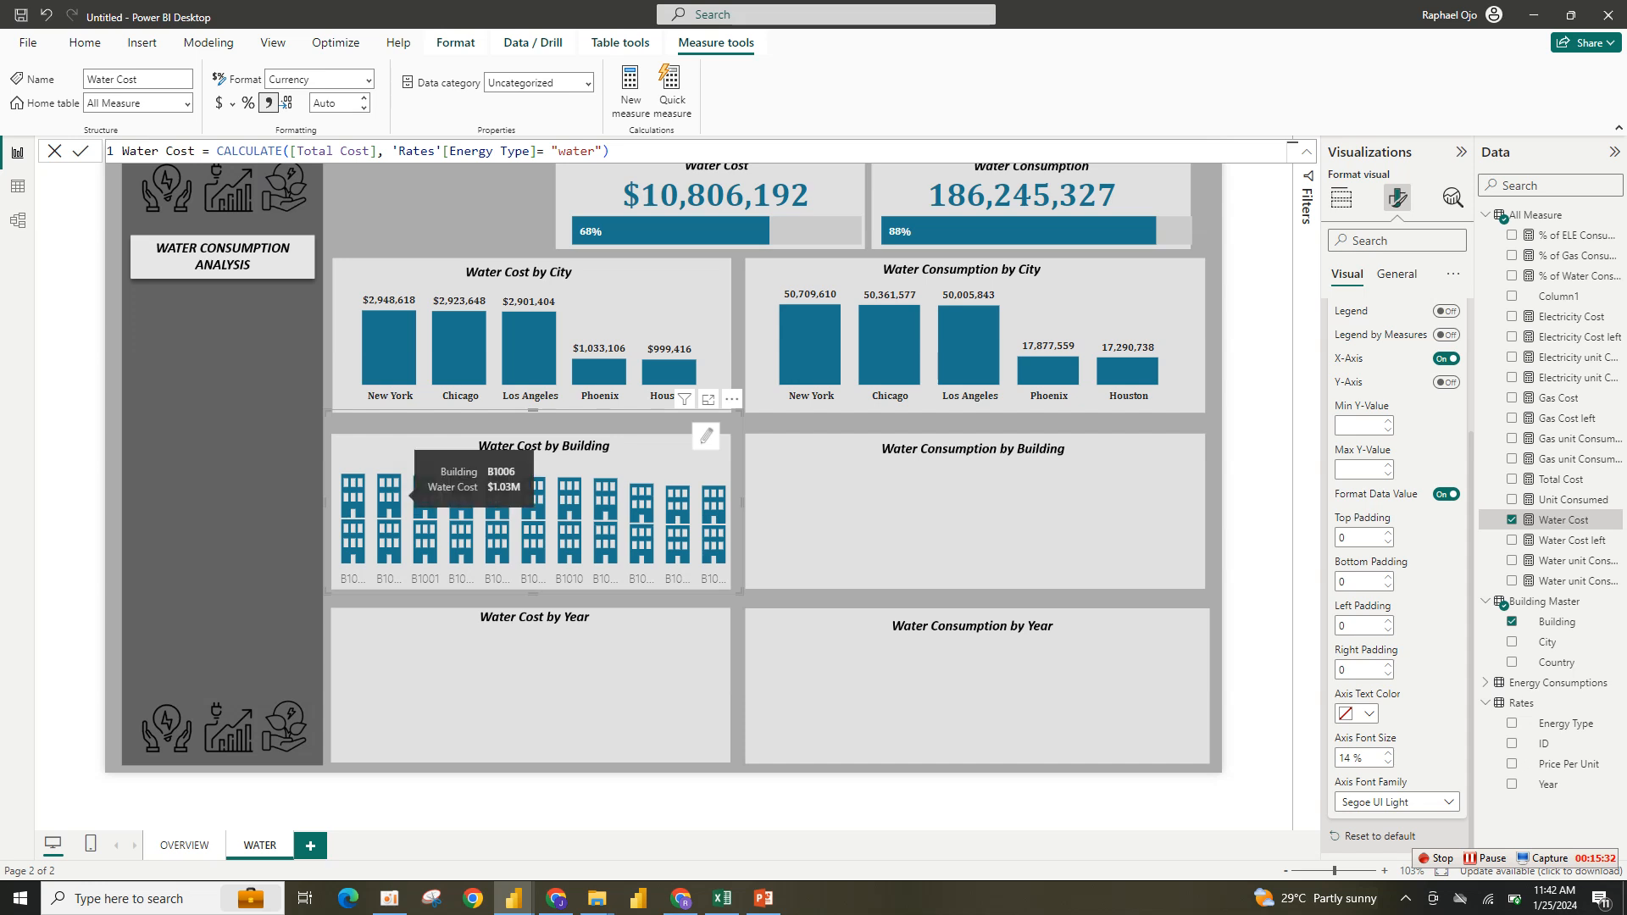
mouse_move(492, 501)
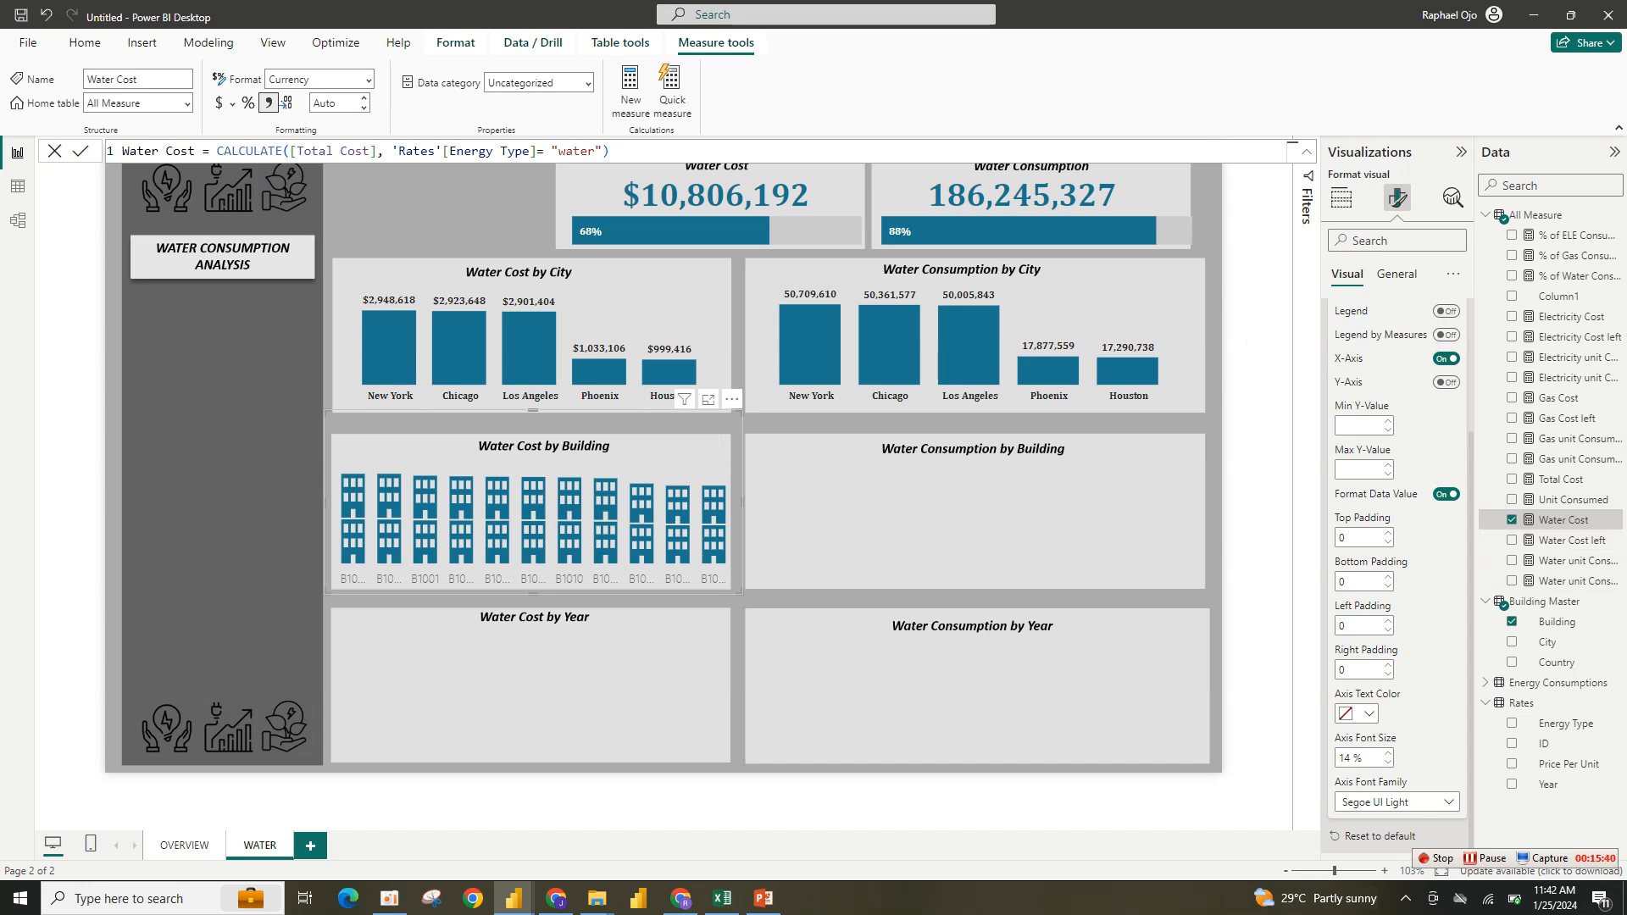
- Set the infographic's axis font family to Cambria and its axis text color to black
click(1396, 802)
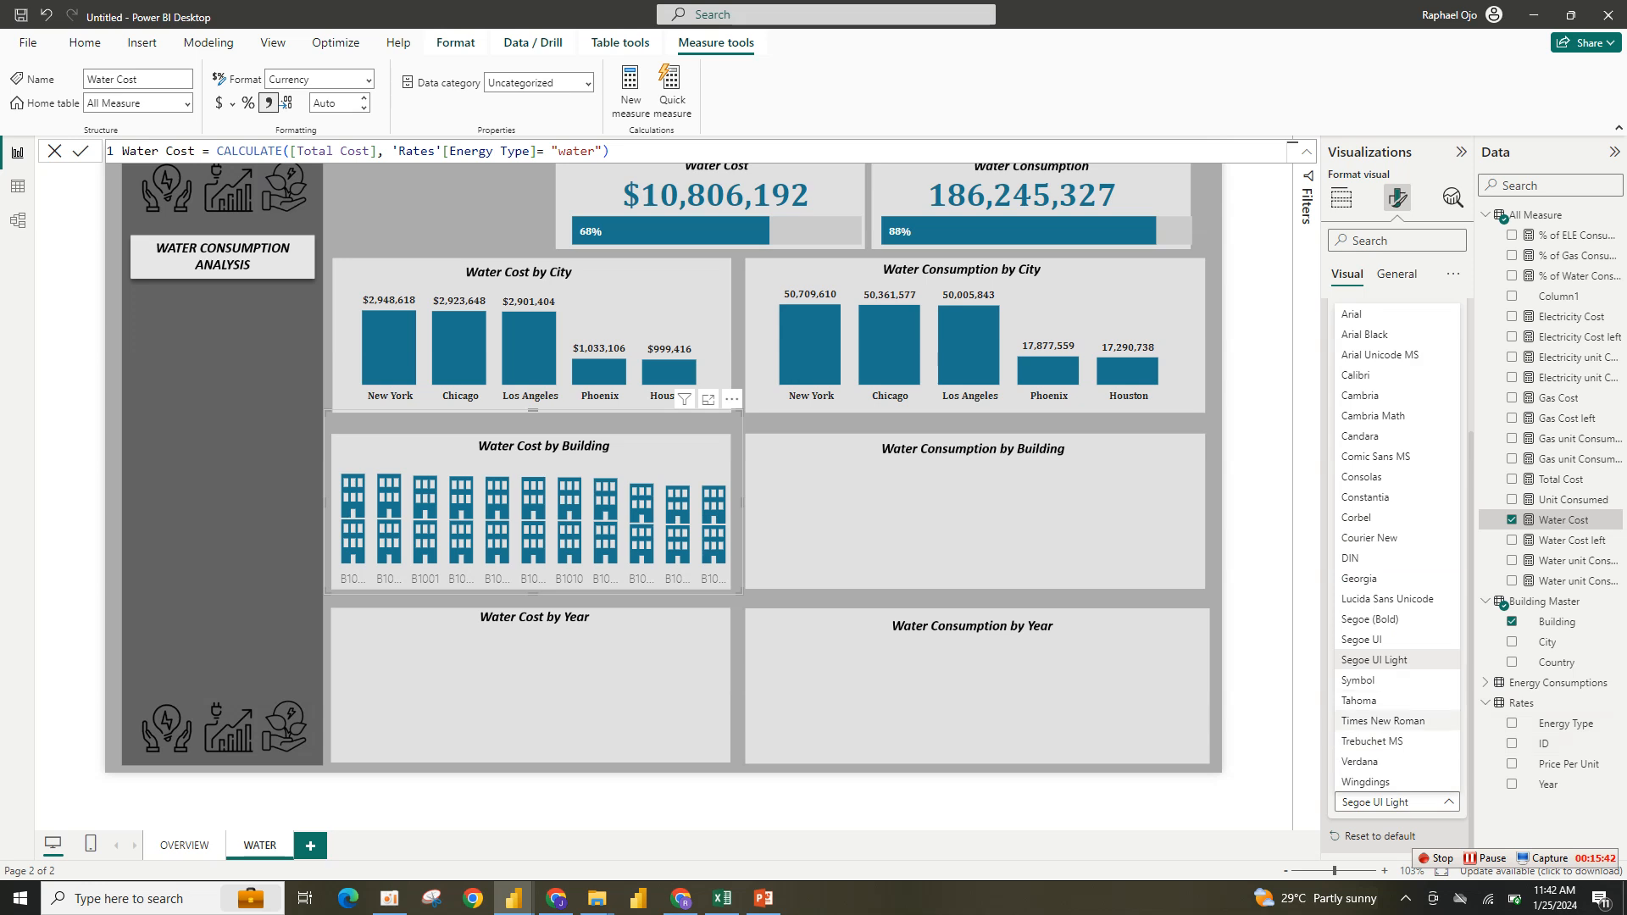
click(1361, 396)
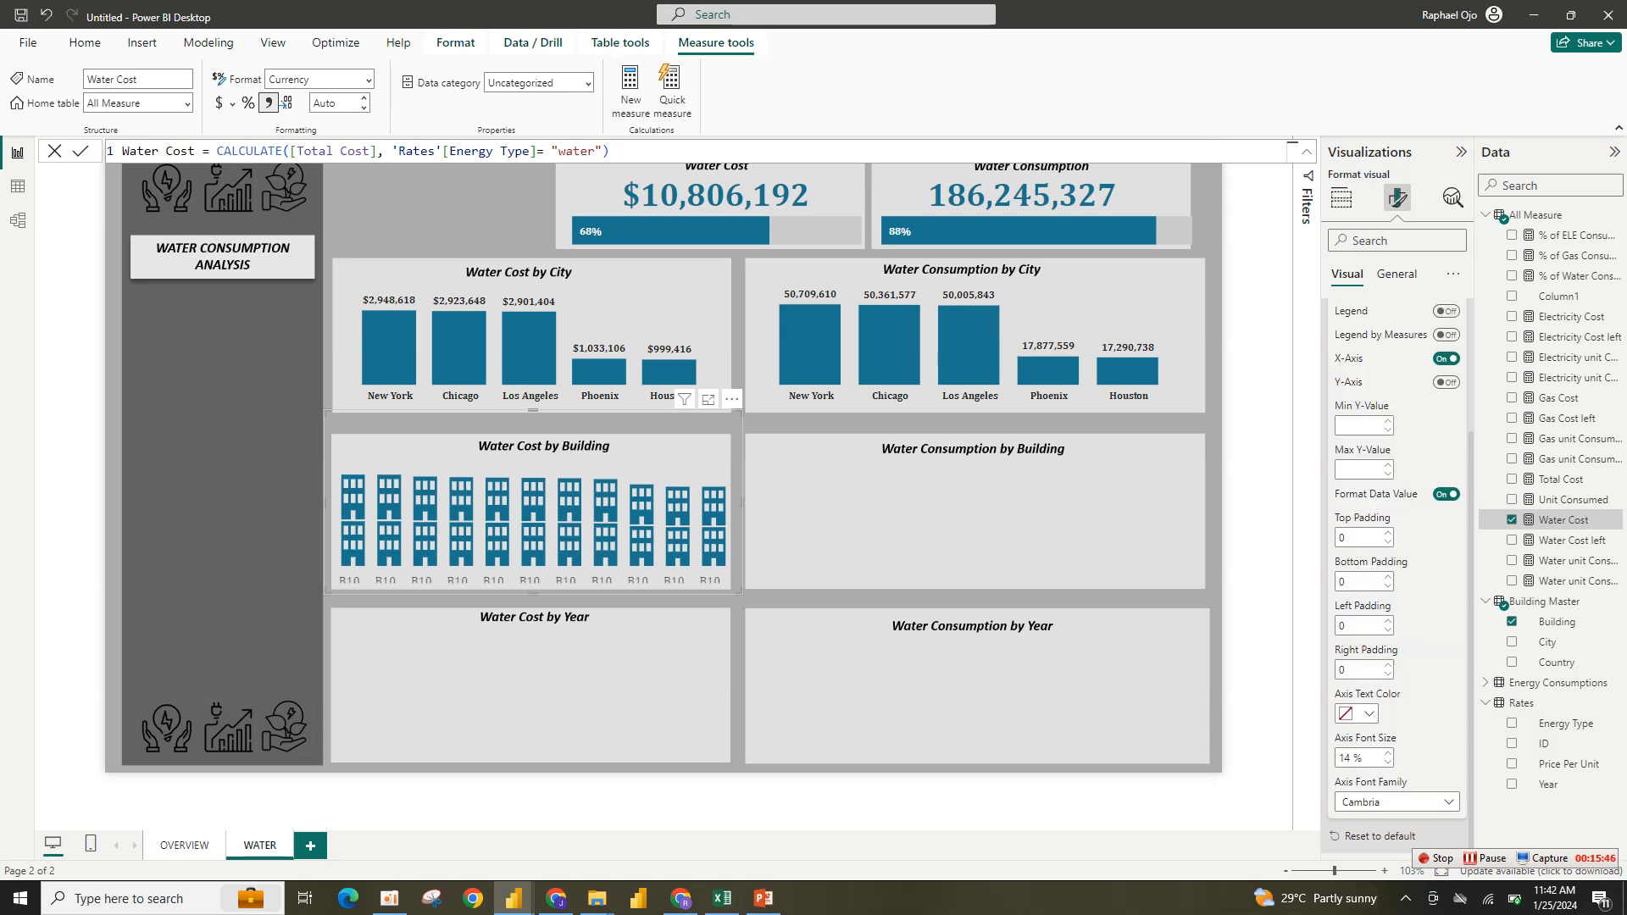
click(1356, 713)
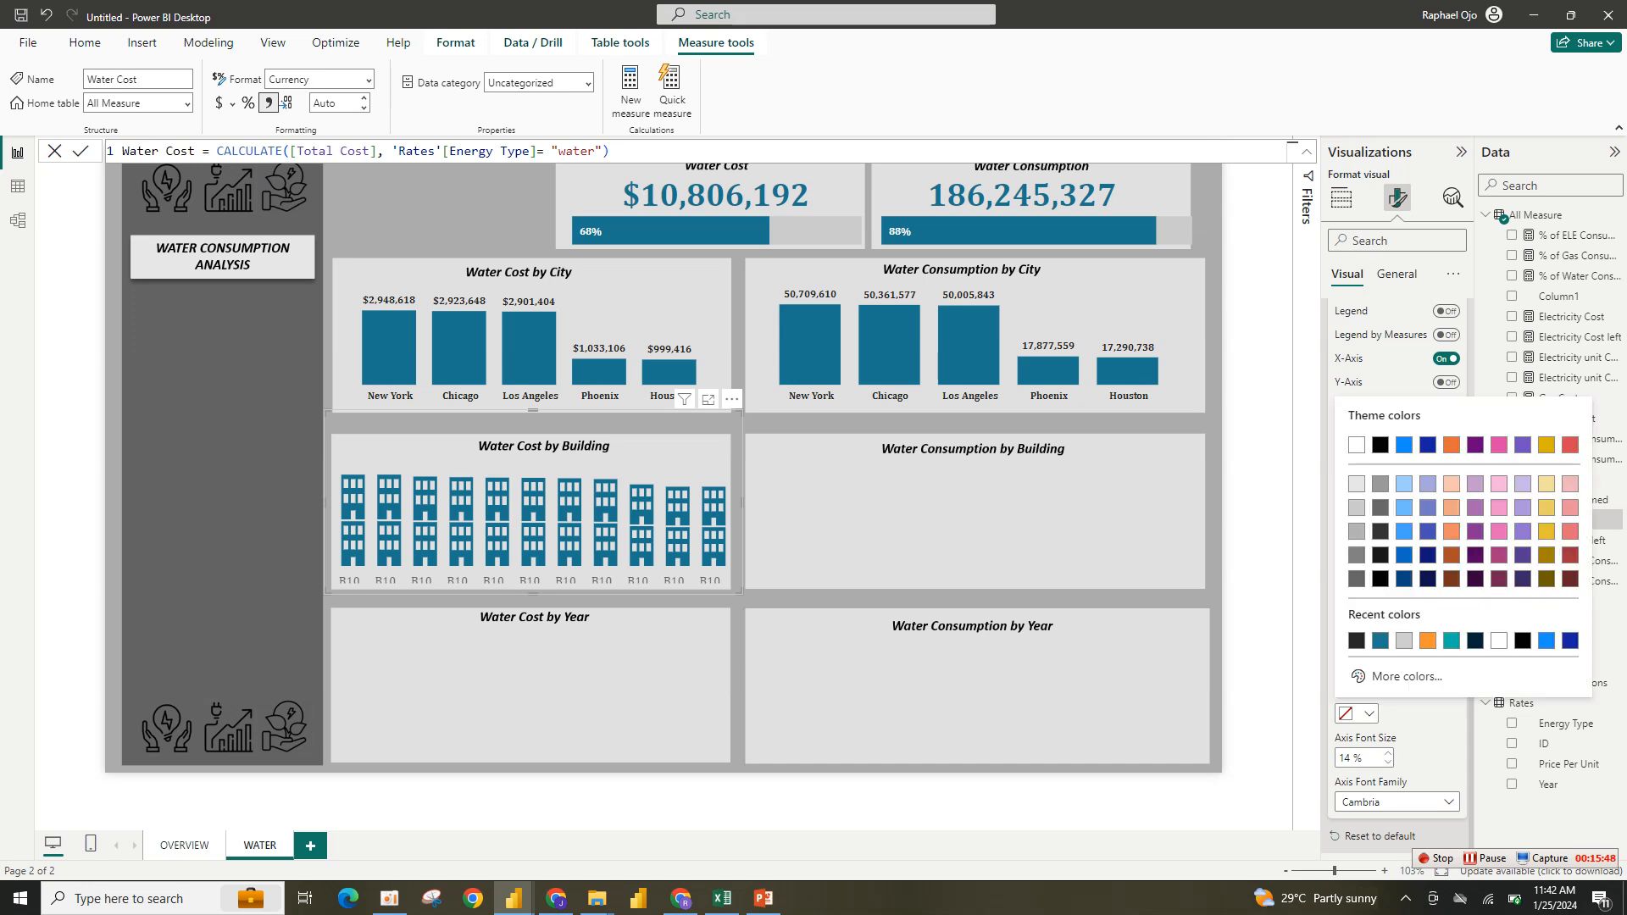
click(1370, 441)
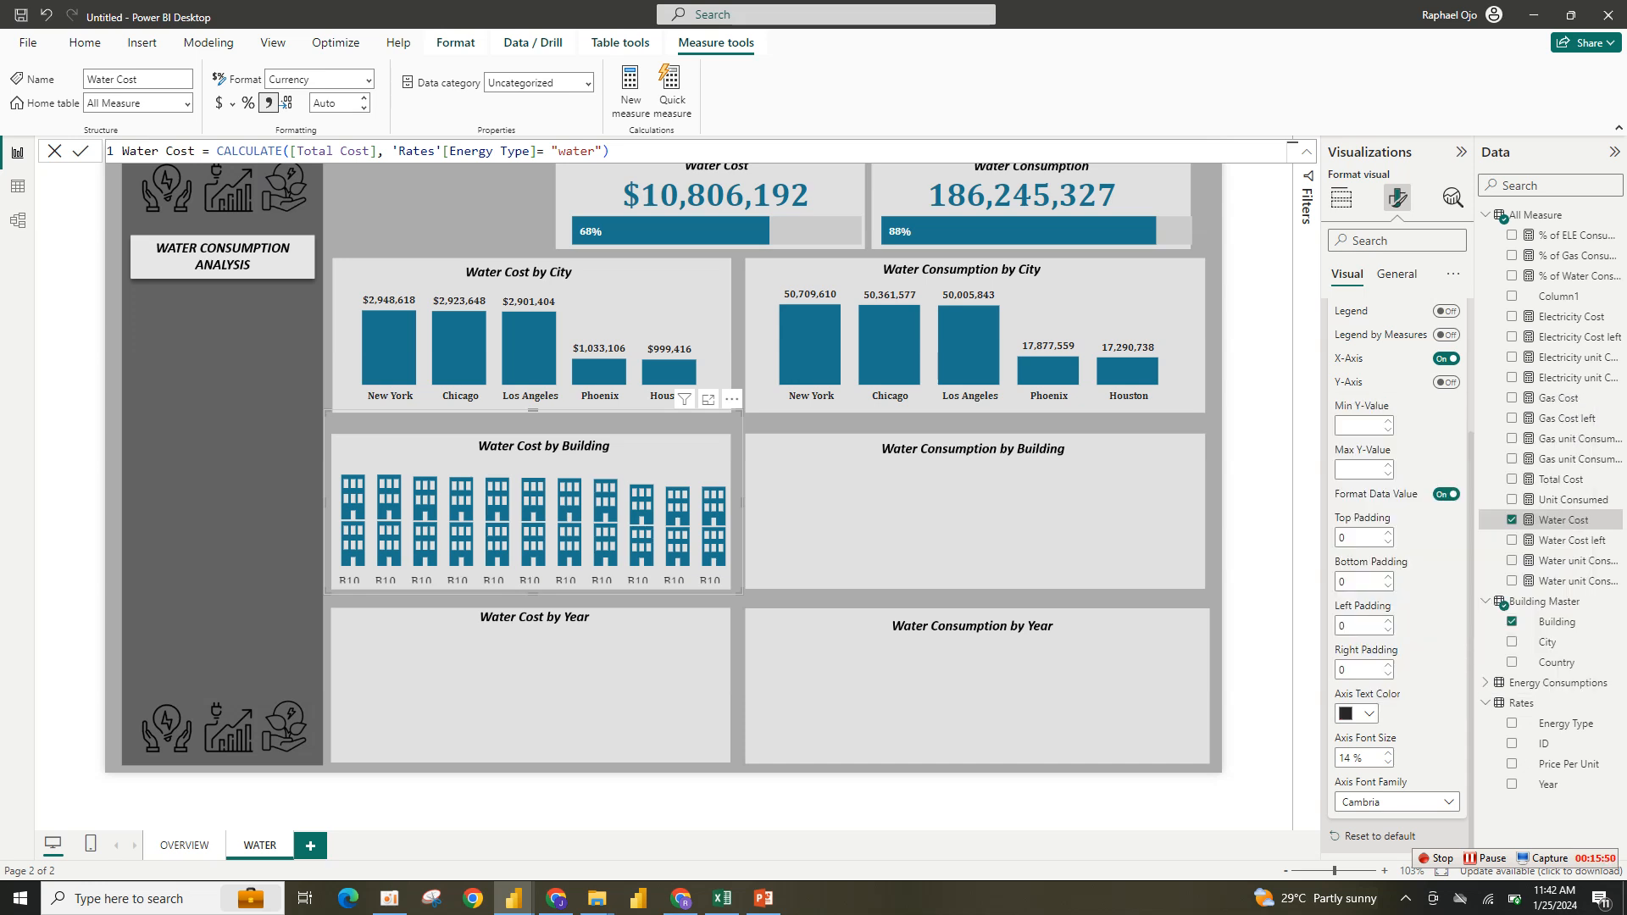
- Change the infographic's axis font family to Calibri
click(1395, 802)
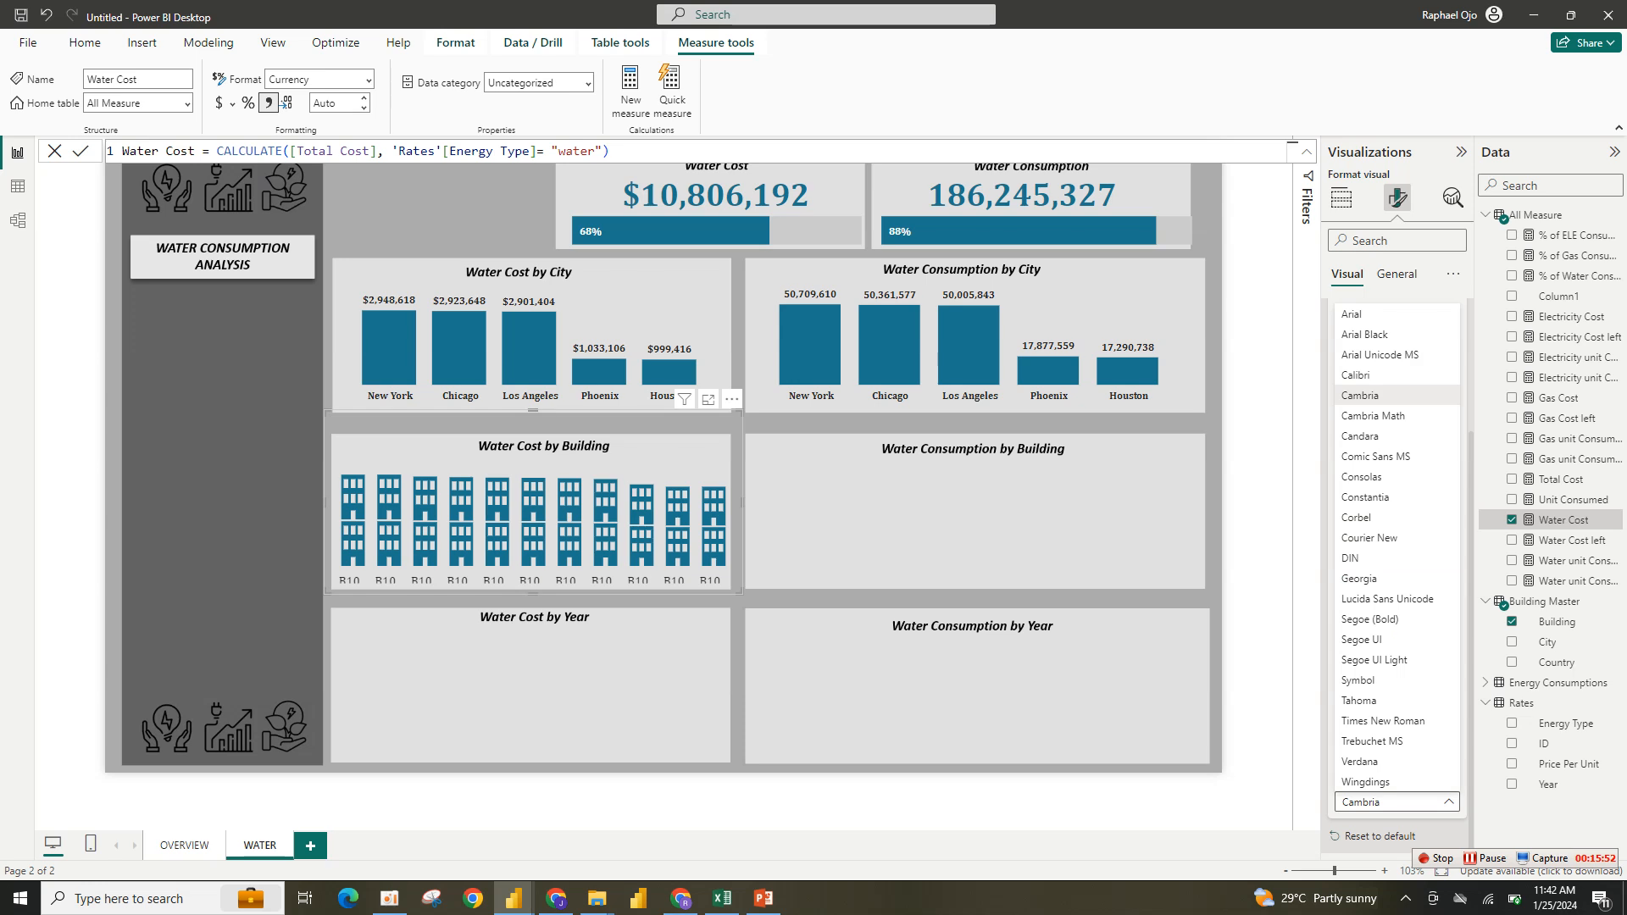
click(1359, 395)
key(Up)
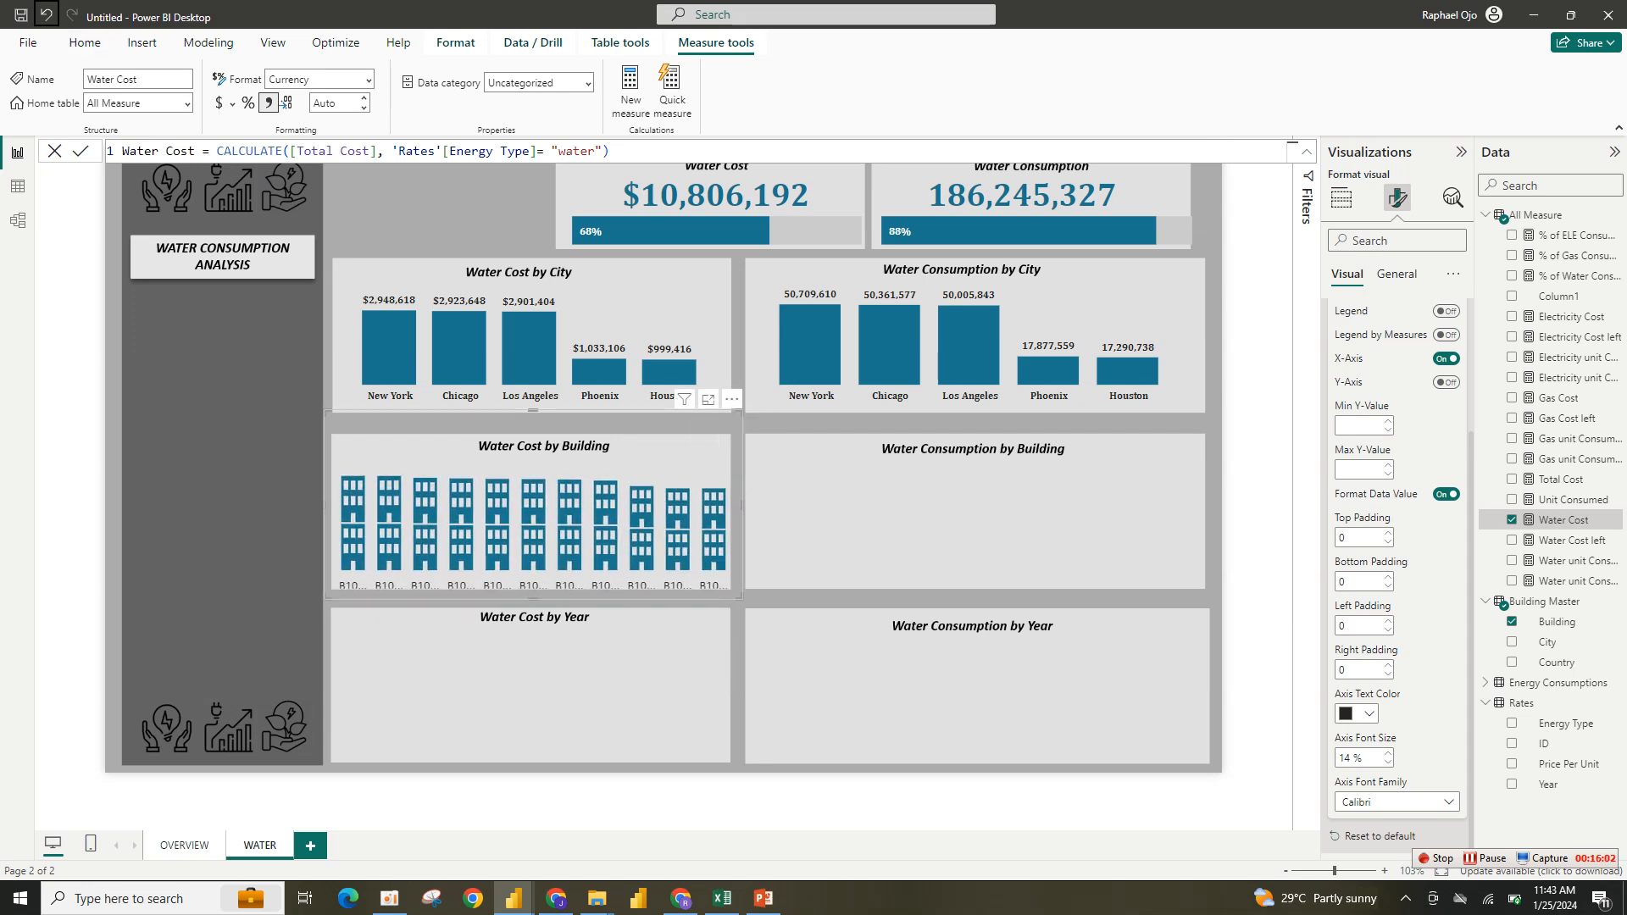
- Undo the last two actions on the report
click(46, 15)
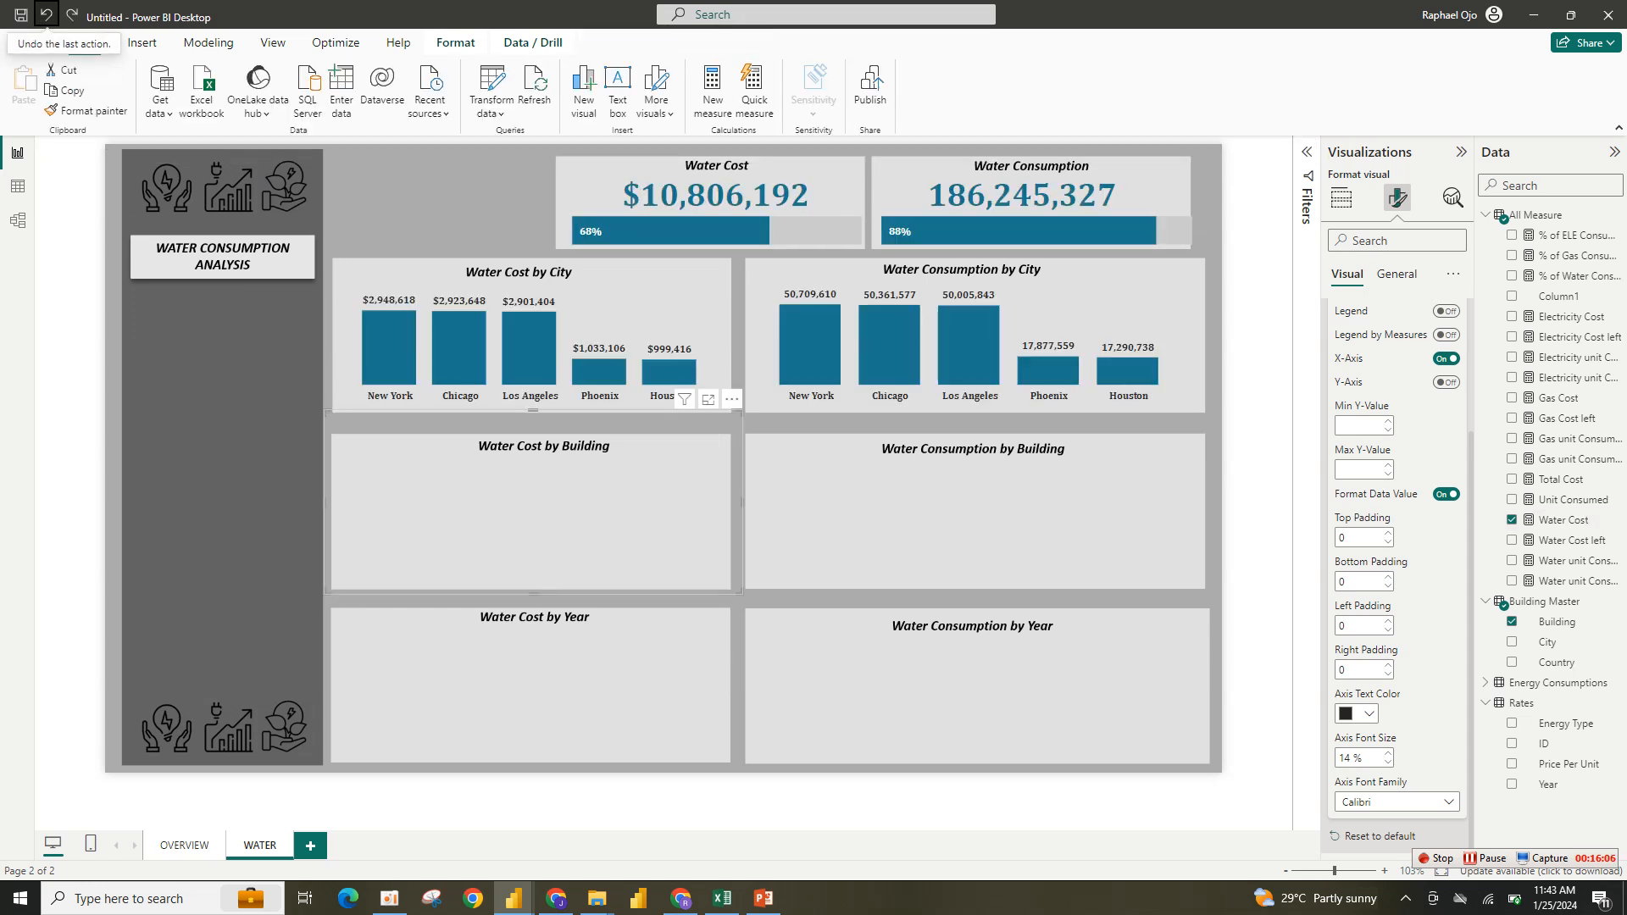
click(46, 14)
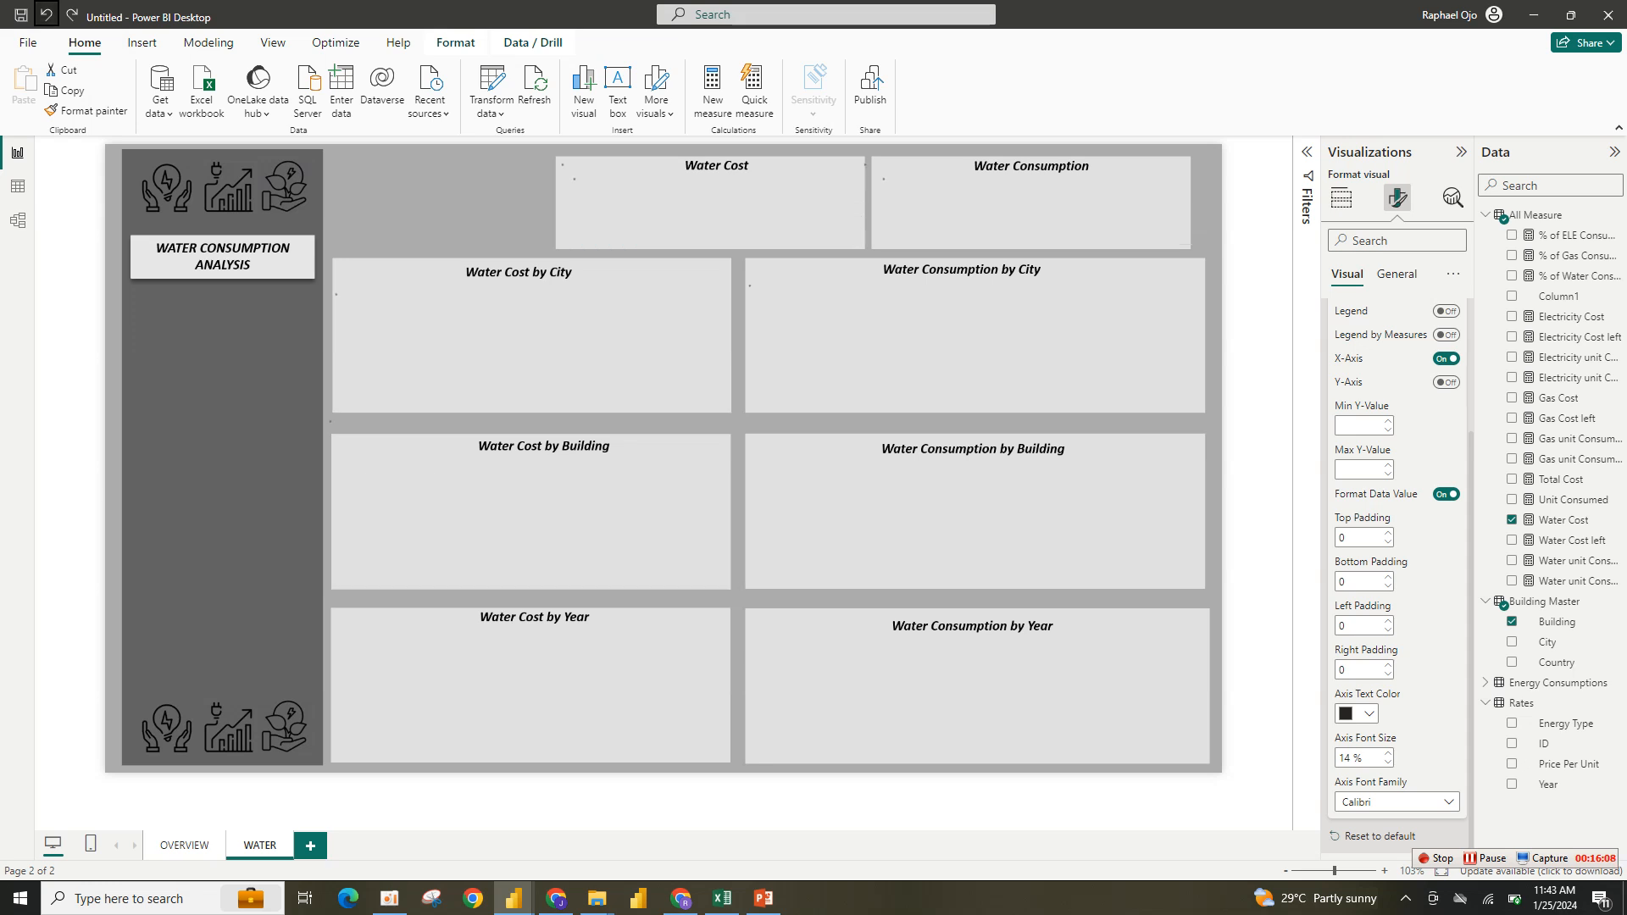
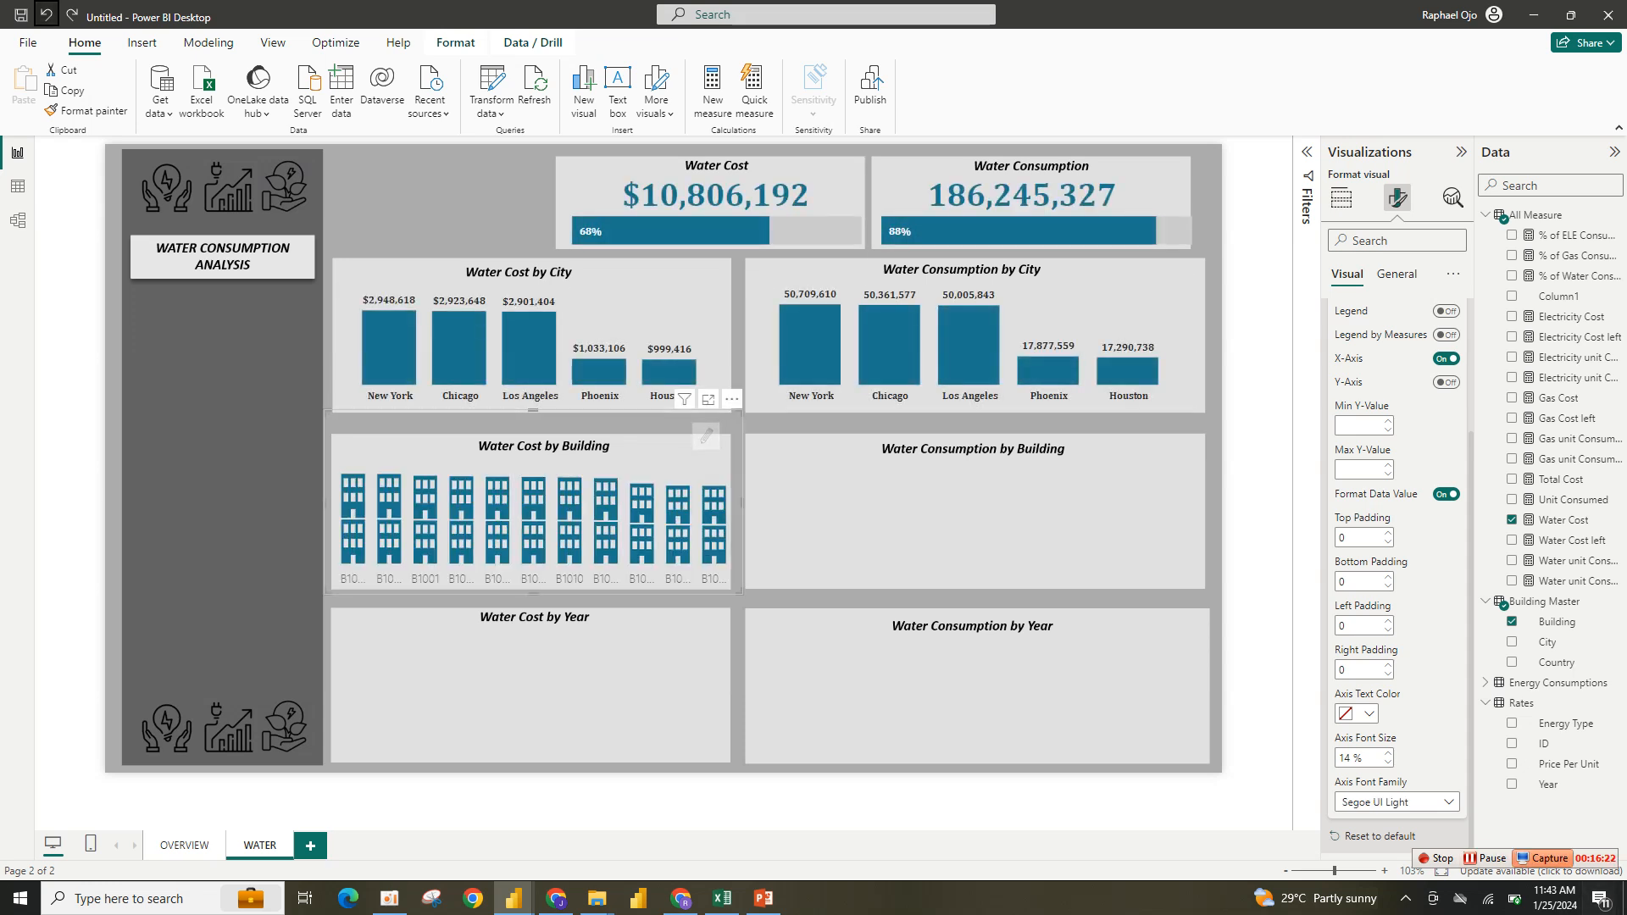
- Set the infographic's axis text color to black and its axis font size to 16
click(1356, 713)
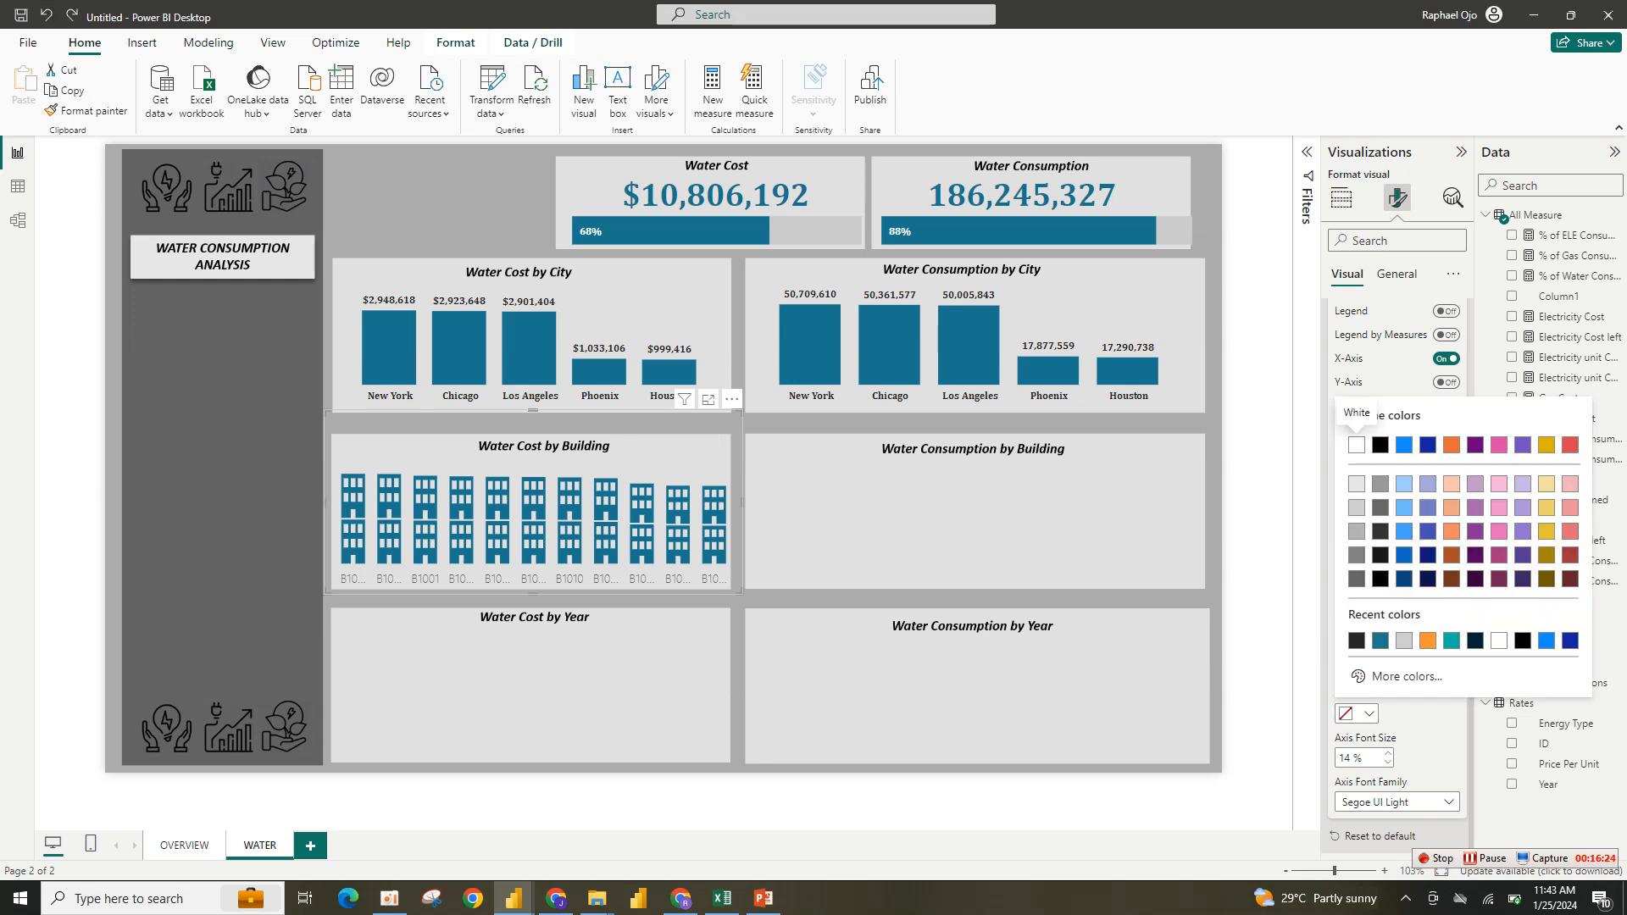
click(1357, 640)
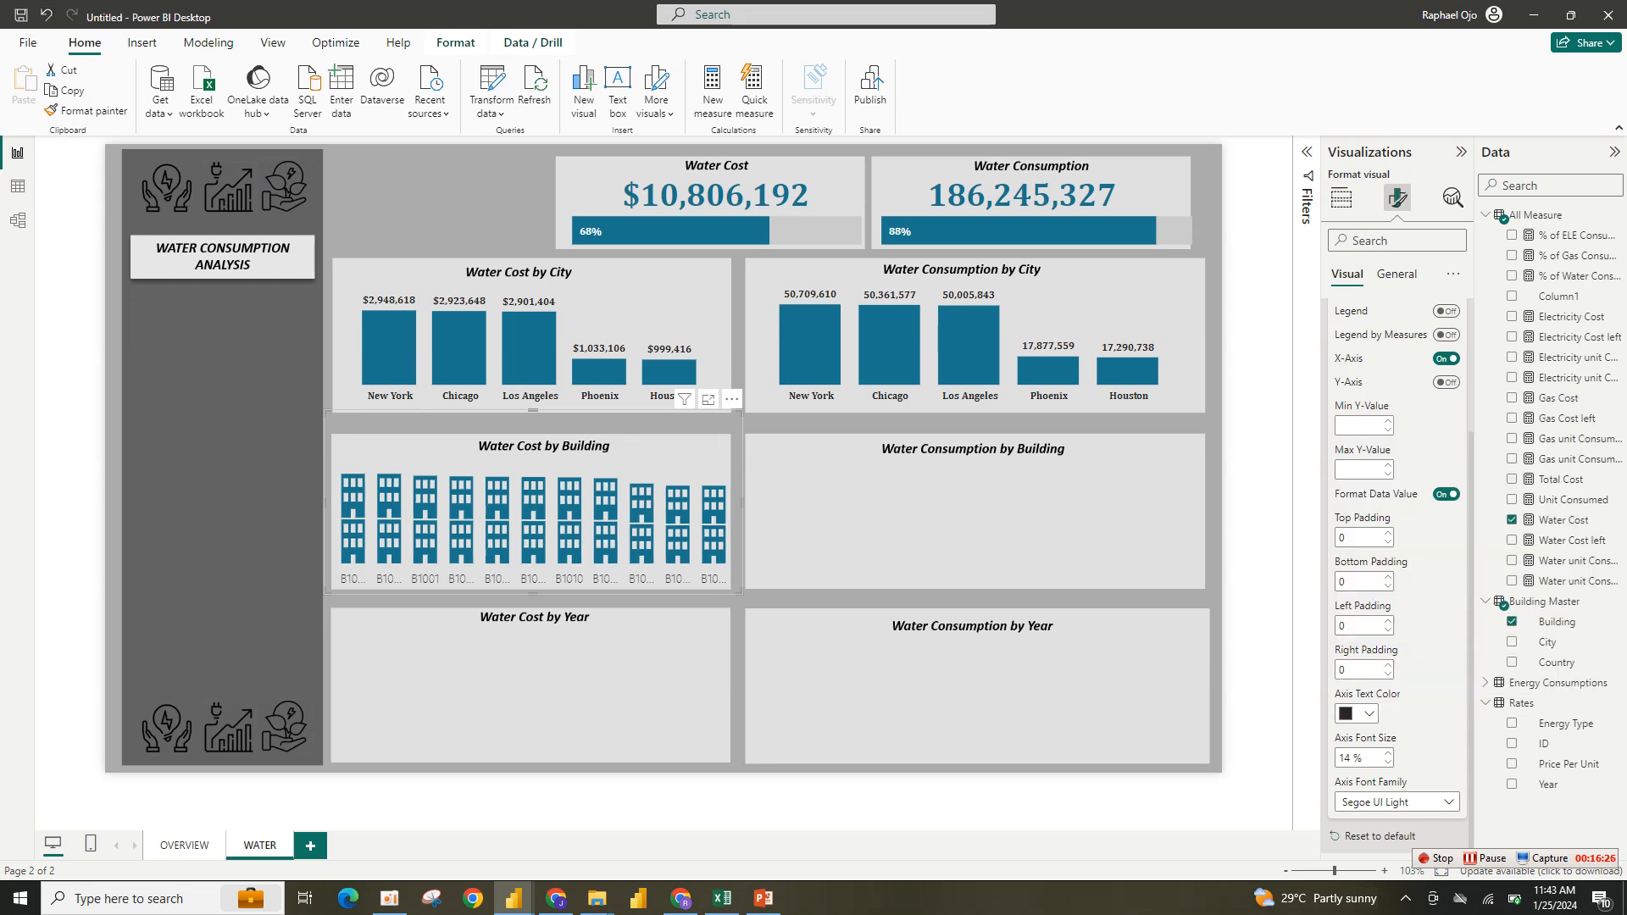
click(1387, 753)
click(1388, 753)
click(1388, 753)
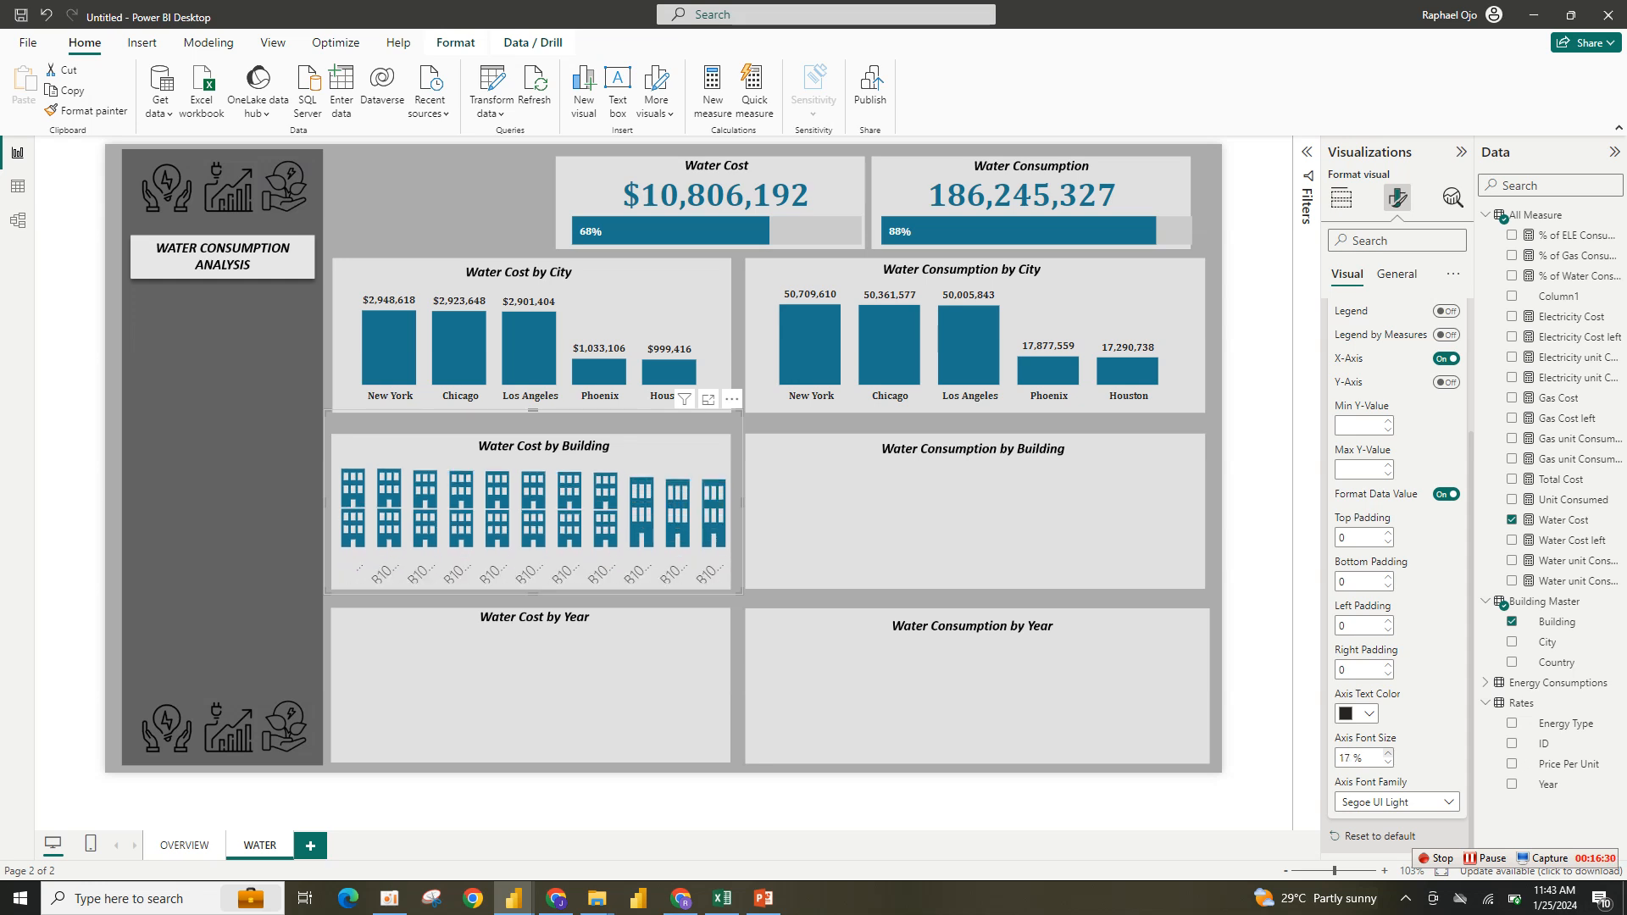
click(1356, 714)
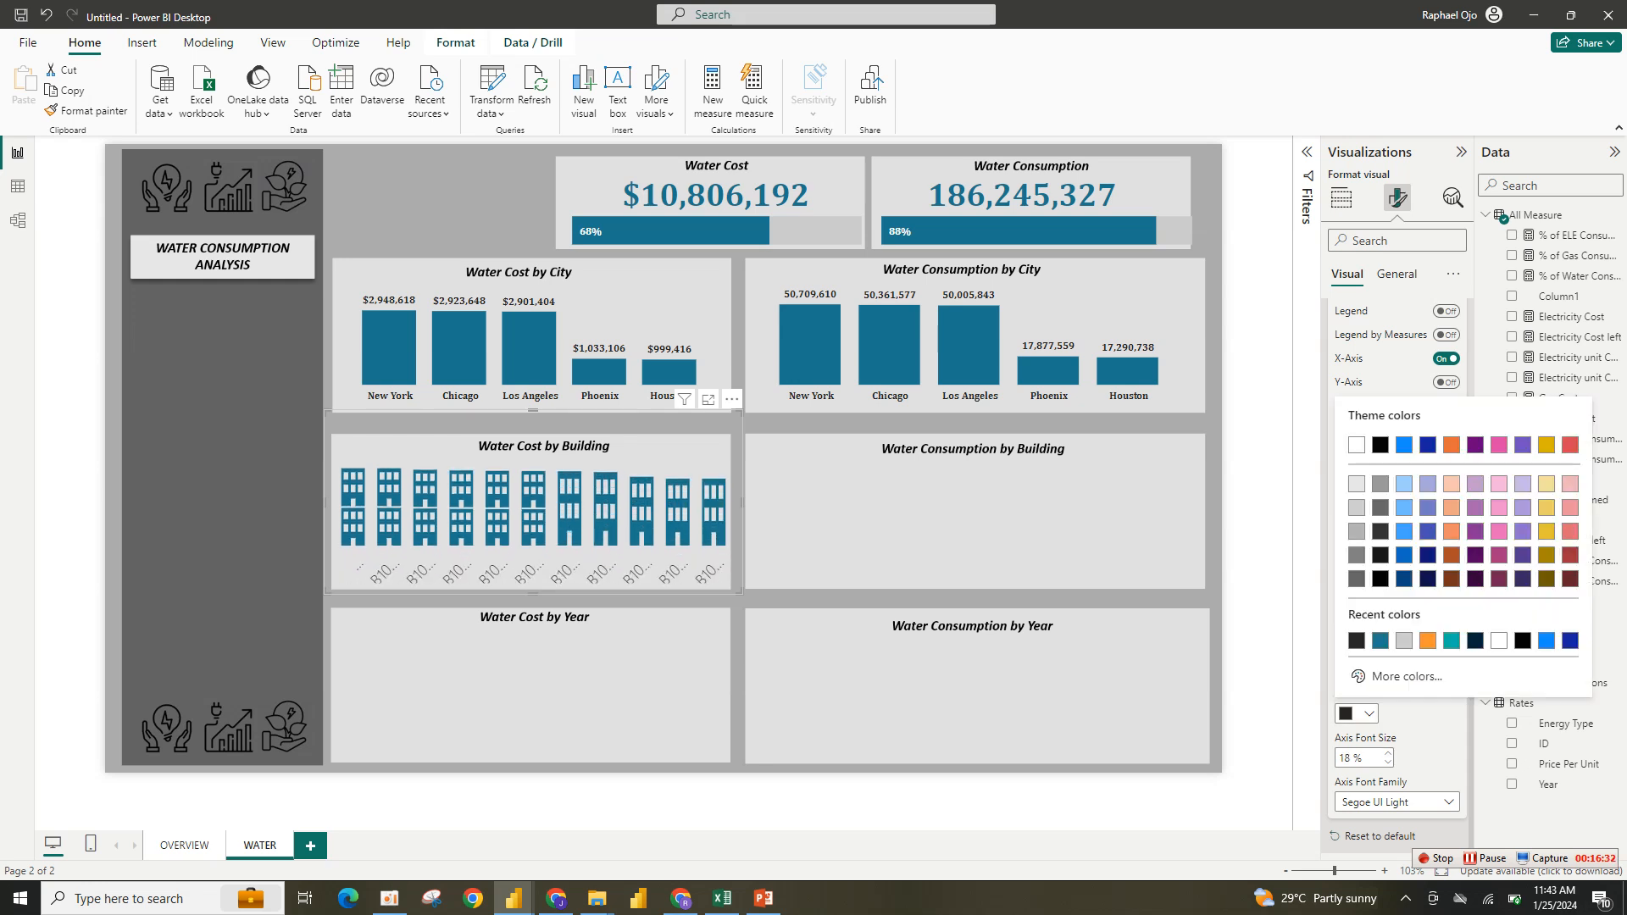
click(1380, 579)
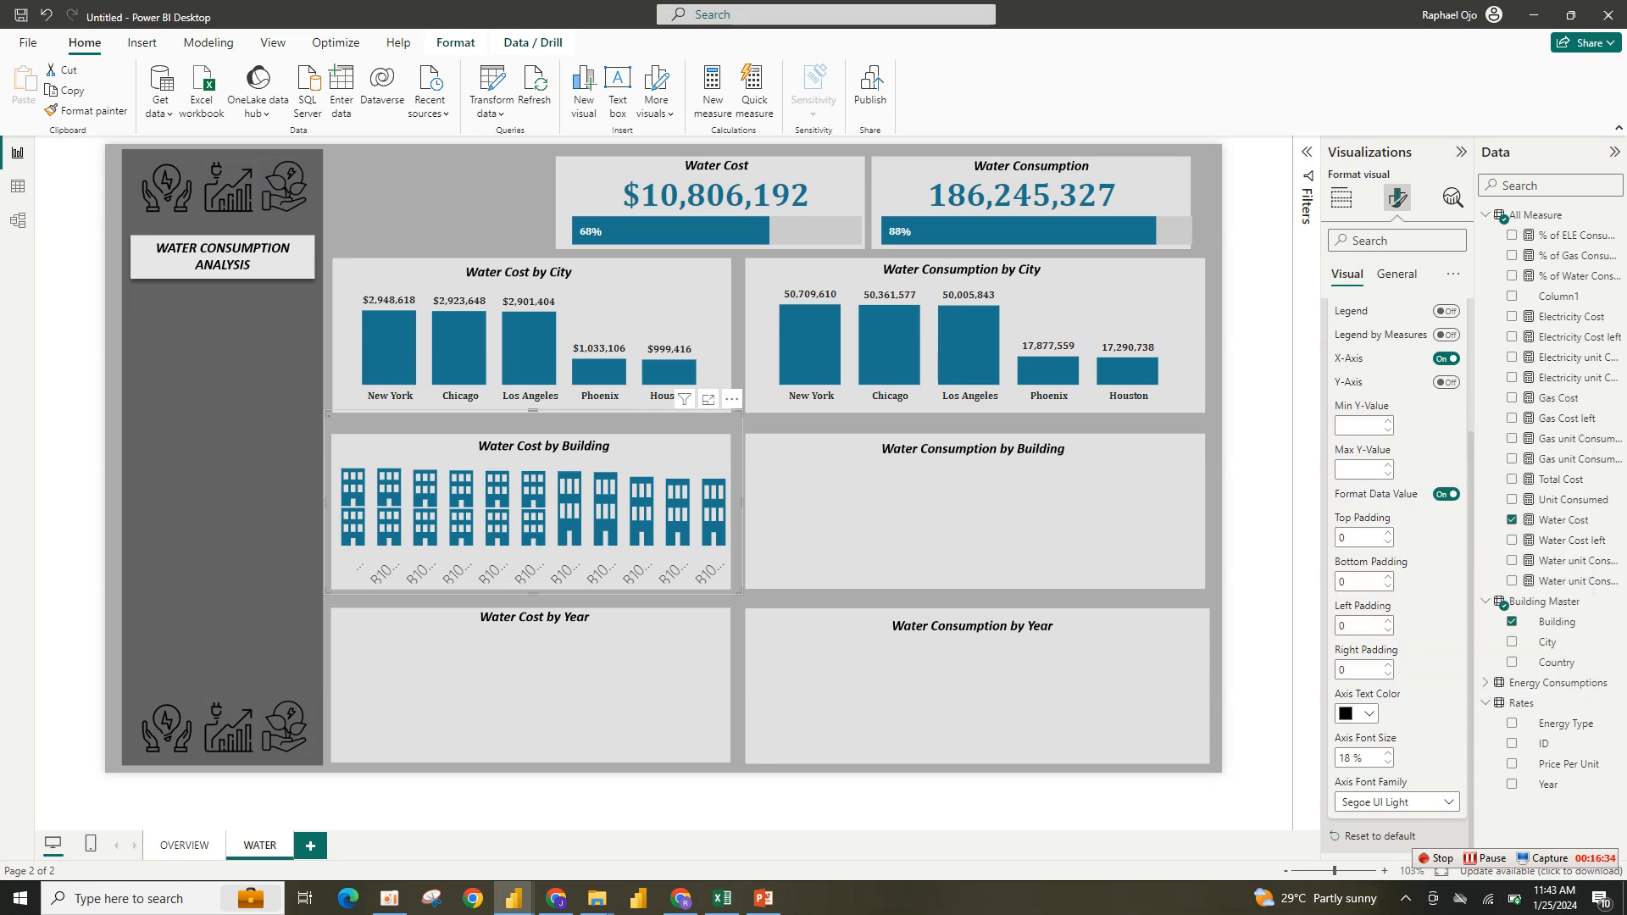
click(1388, 762)
click(1388, 762)
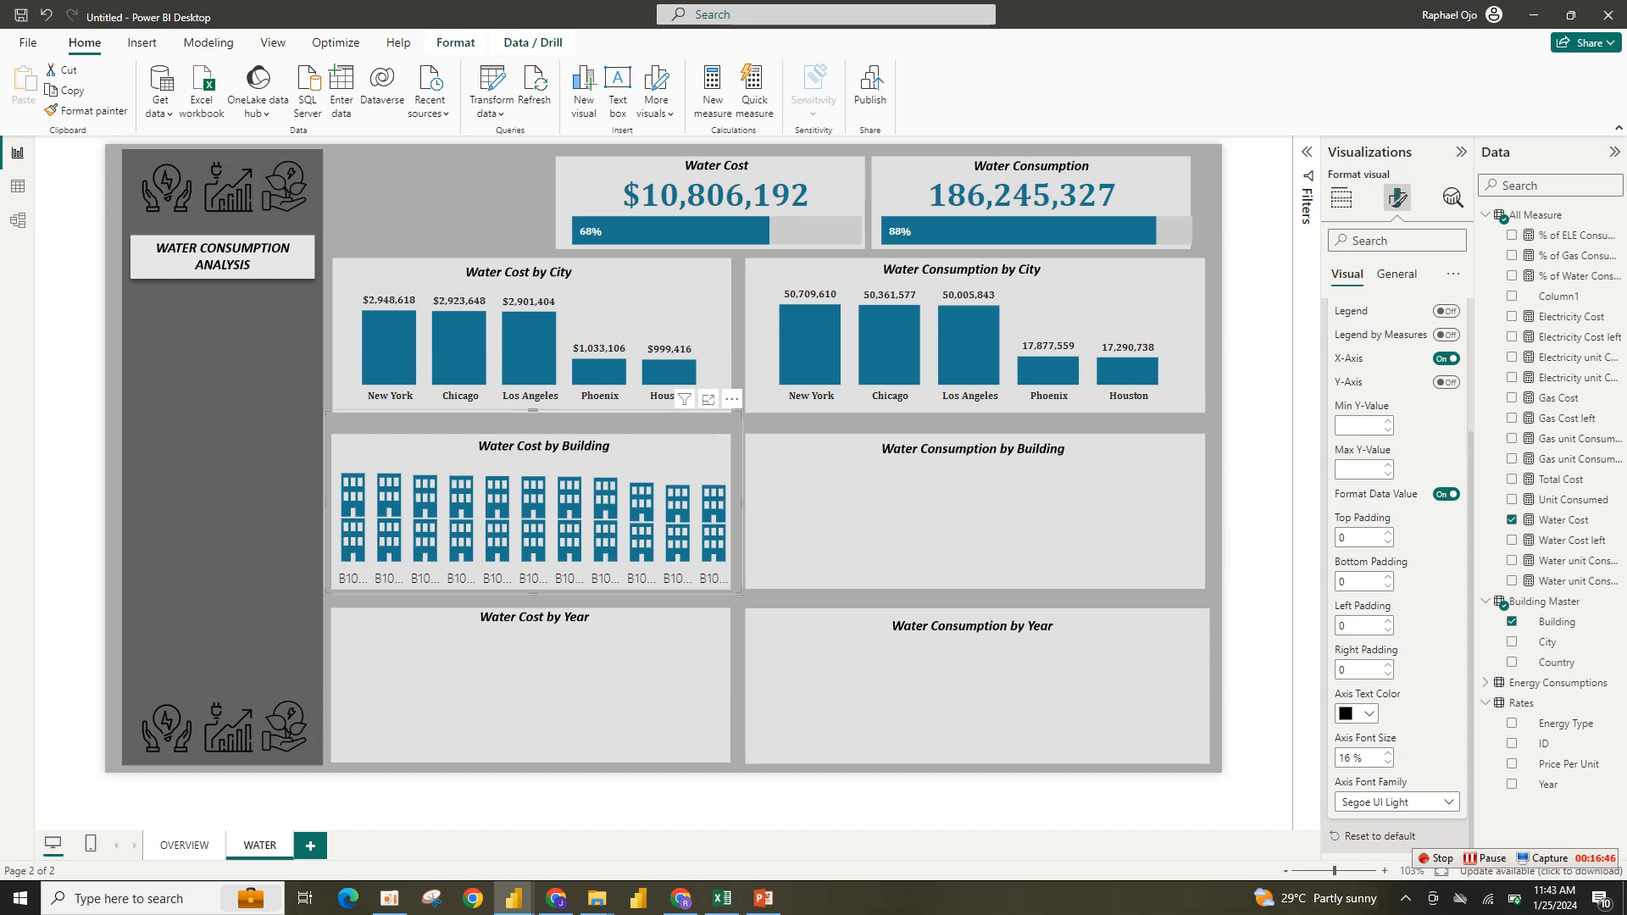
- Duplicate the building infographic into the Water Consumption by Building panel and resize it to fill the panel
key(ctrl+c)
key(ctrl+v)
drag(741, 408, 1142, 428)
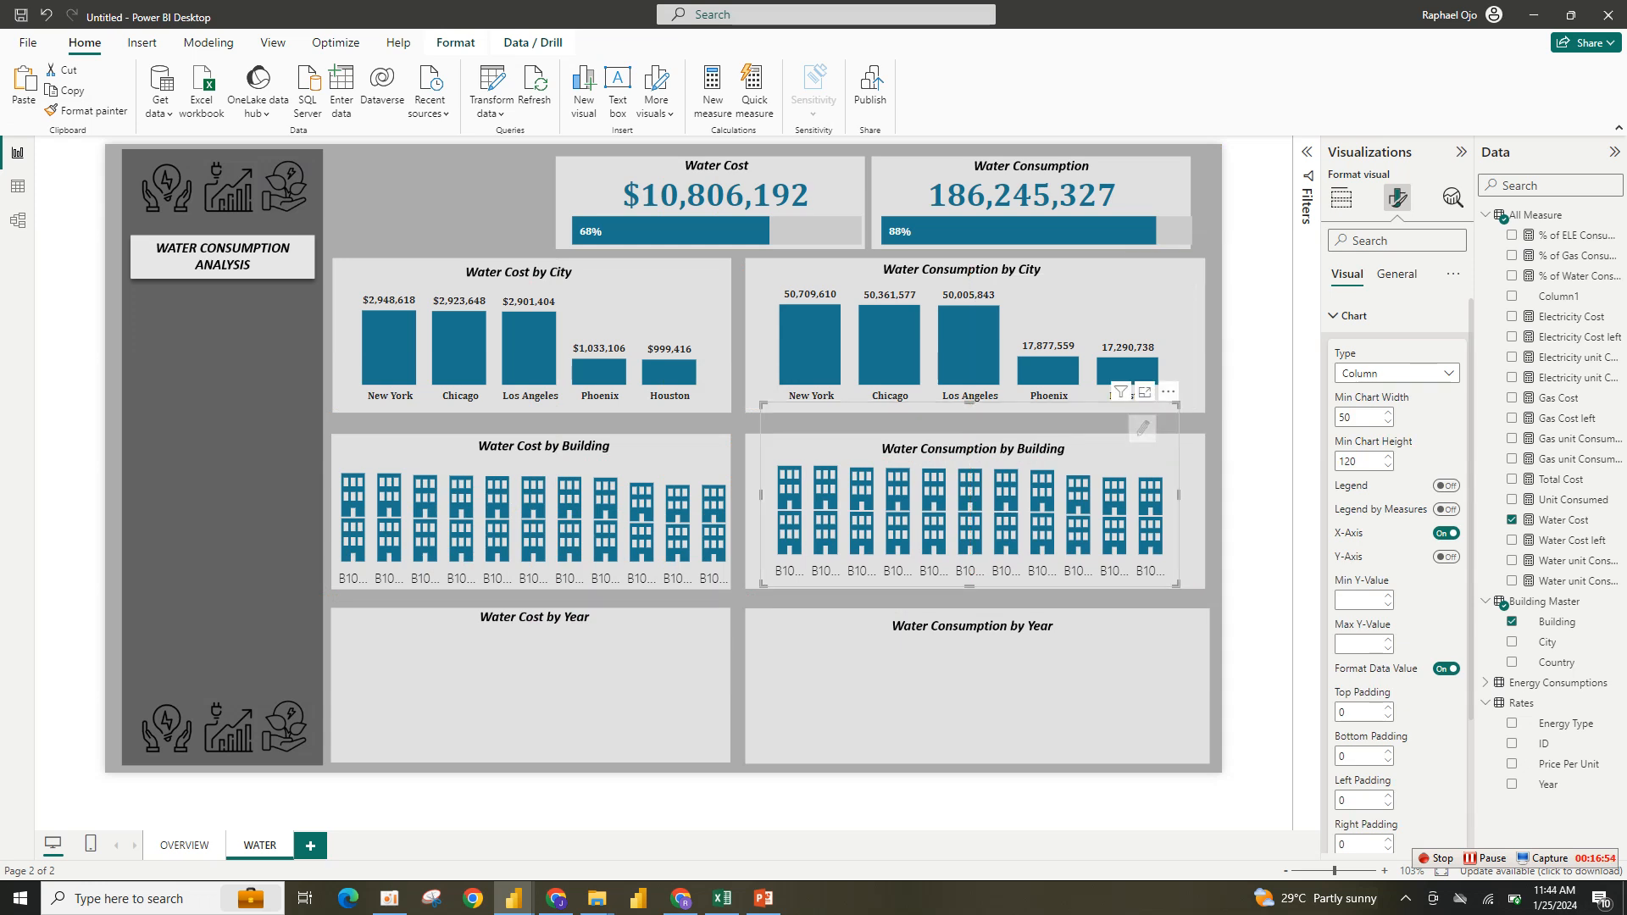
drag(1176, 582, 1218, 582)
drag(762, 583, 743, 594)
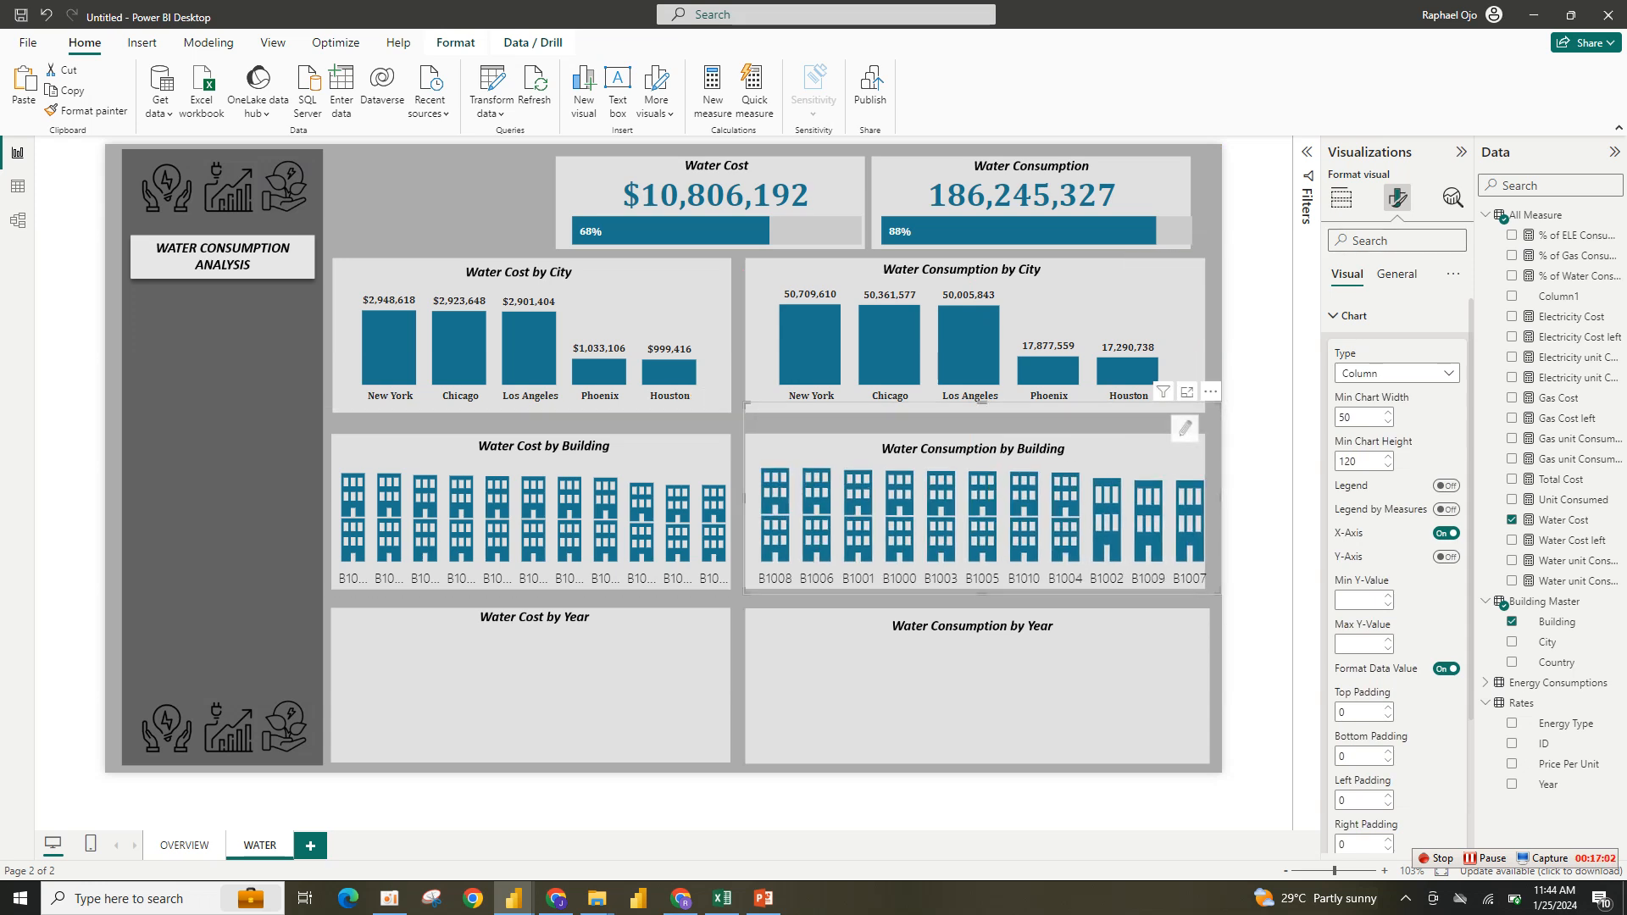
mouse_move(1218, 592)
mouse_down()
mouse_move(1196, 591)
mouse_move(1212, 594)
mouse_up()
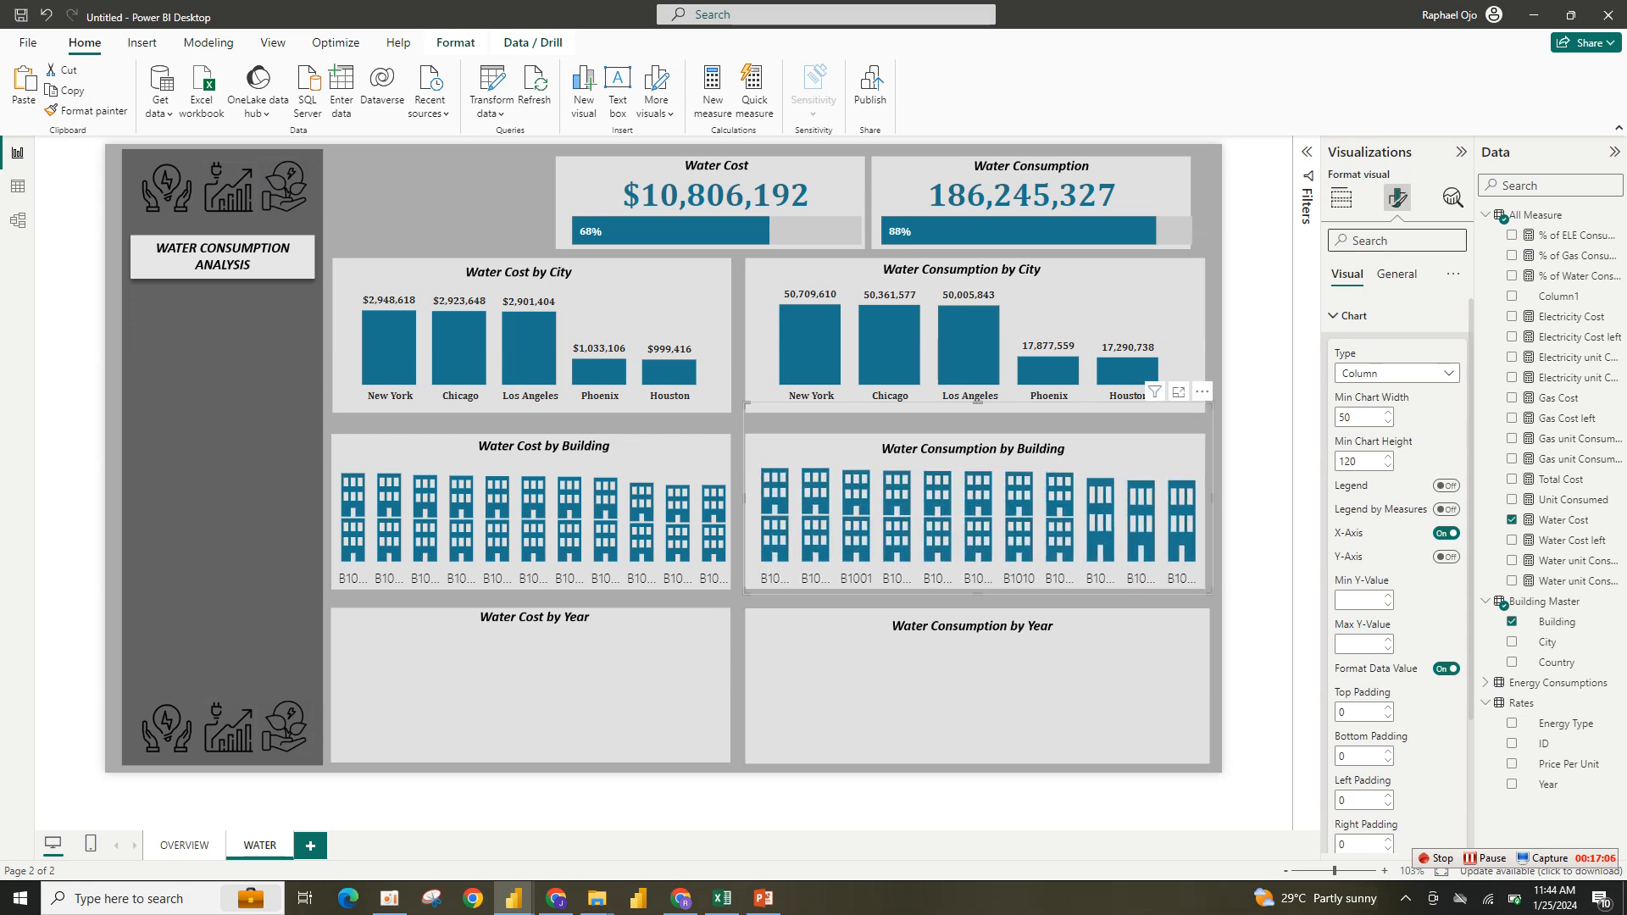
- Replace the copied infographic's measure with Water unit Consumed
click(1341, 198)
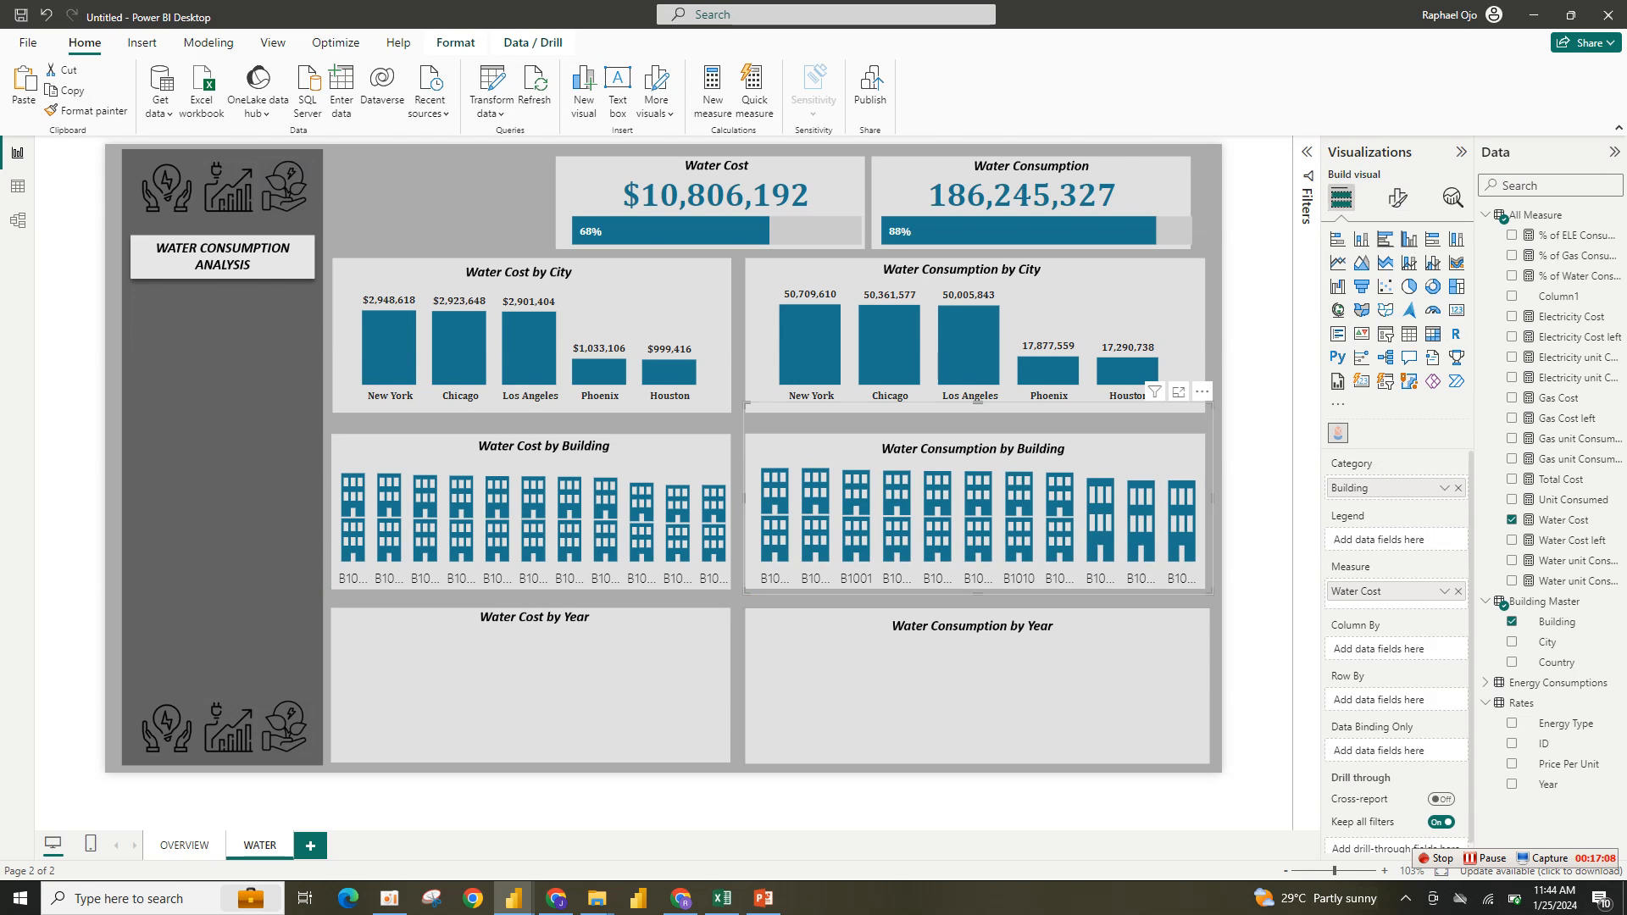
click(1511, 520)
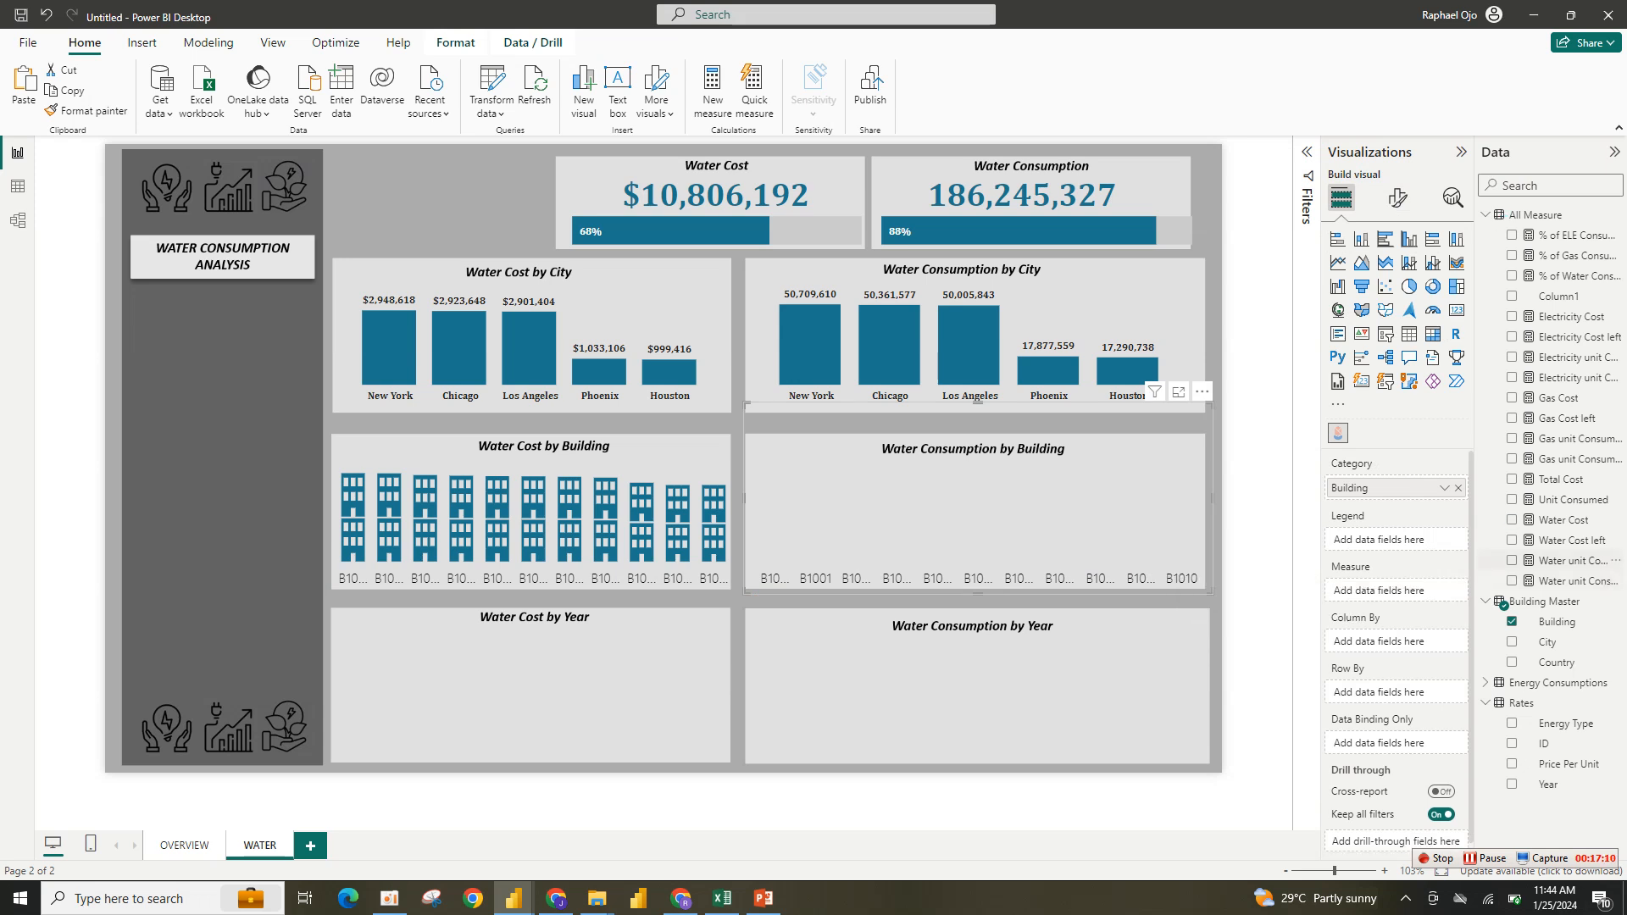
click(1512, 560)
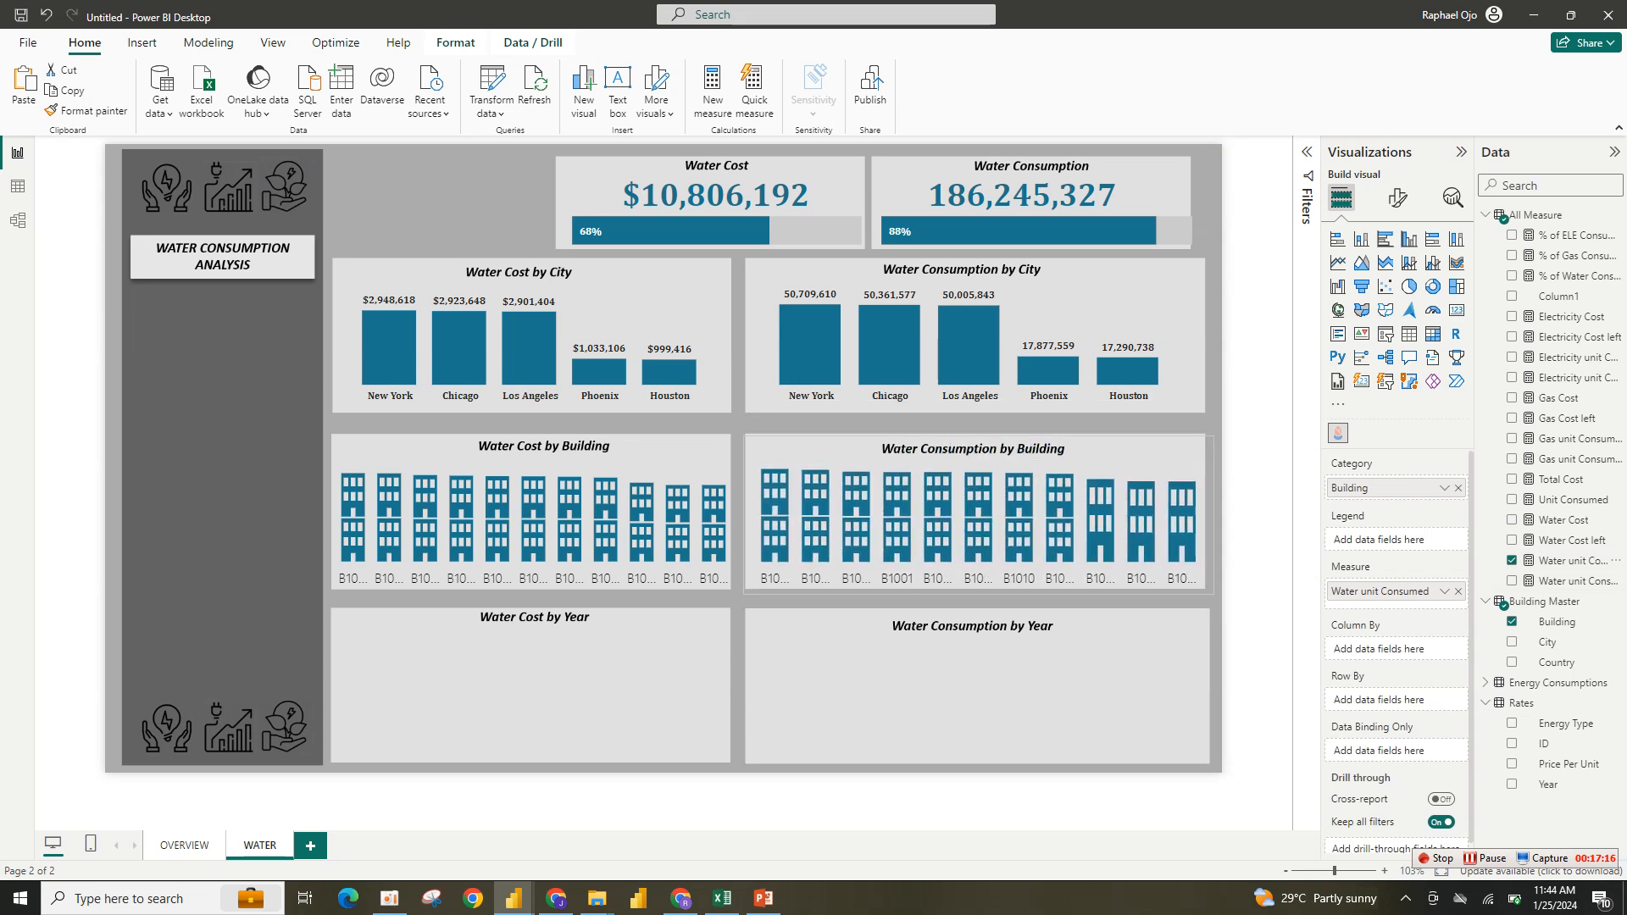
- Paste a copy of the Water Cost by City column chart into the Water Cost by Year panel and fit it
click(1257, 508)
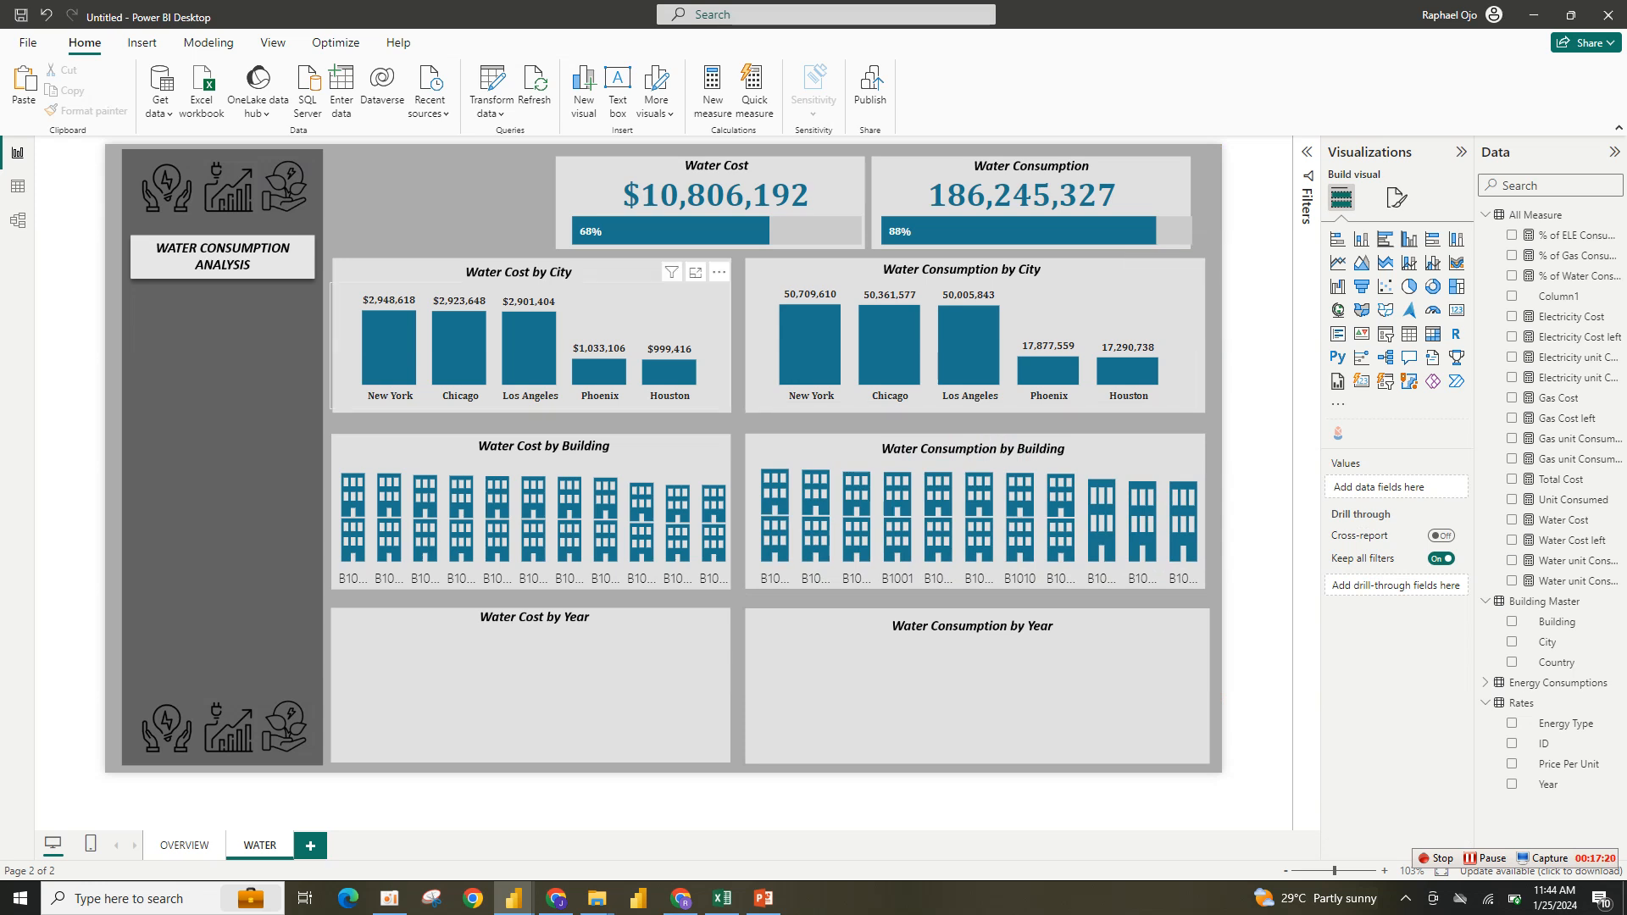
click(335, 344)
key(ctrl+v)
drag(540, 354, 535, 689)
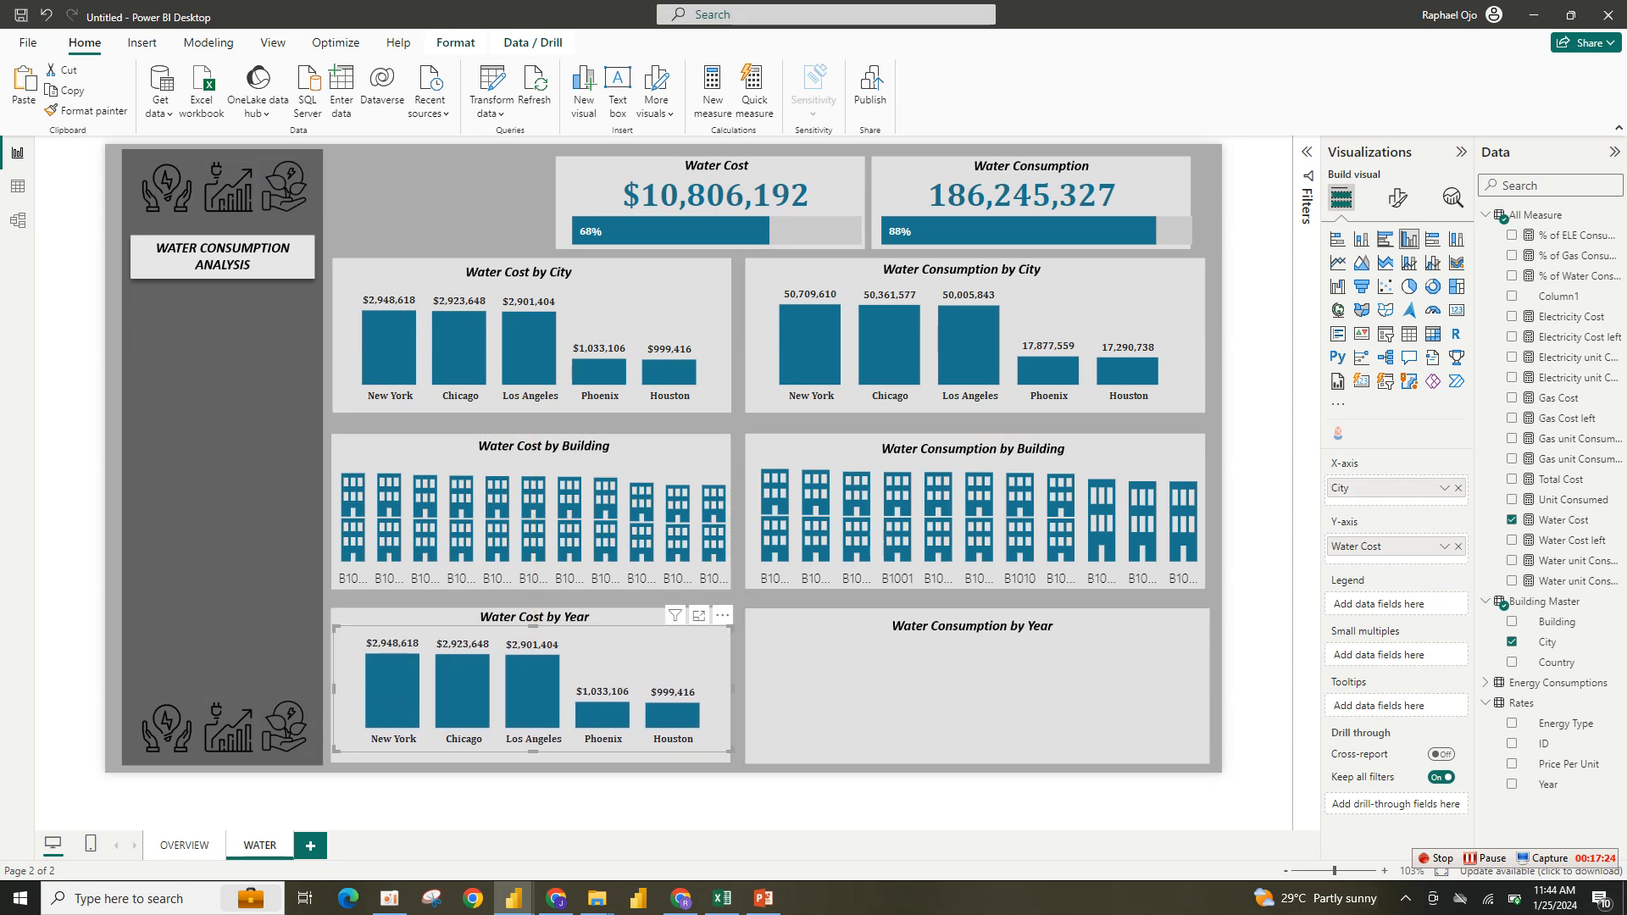
drag(732, 750, 729, 763)
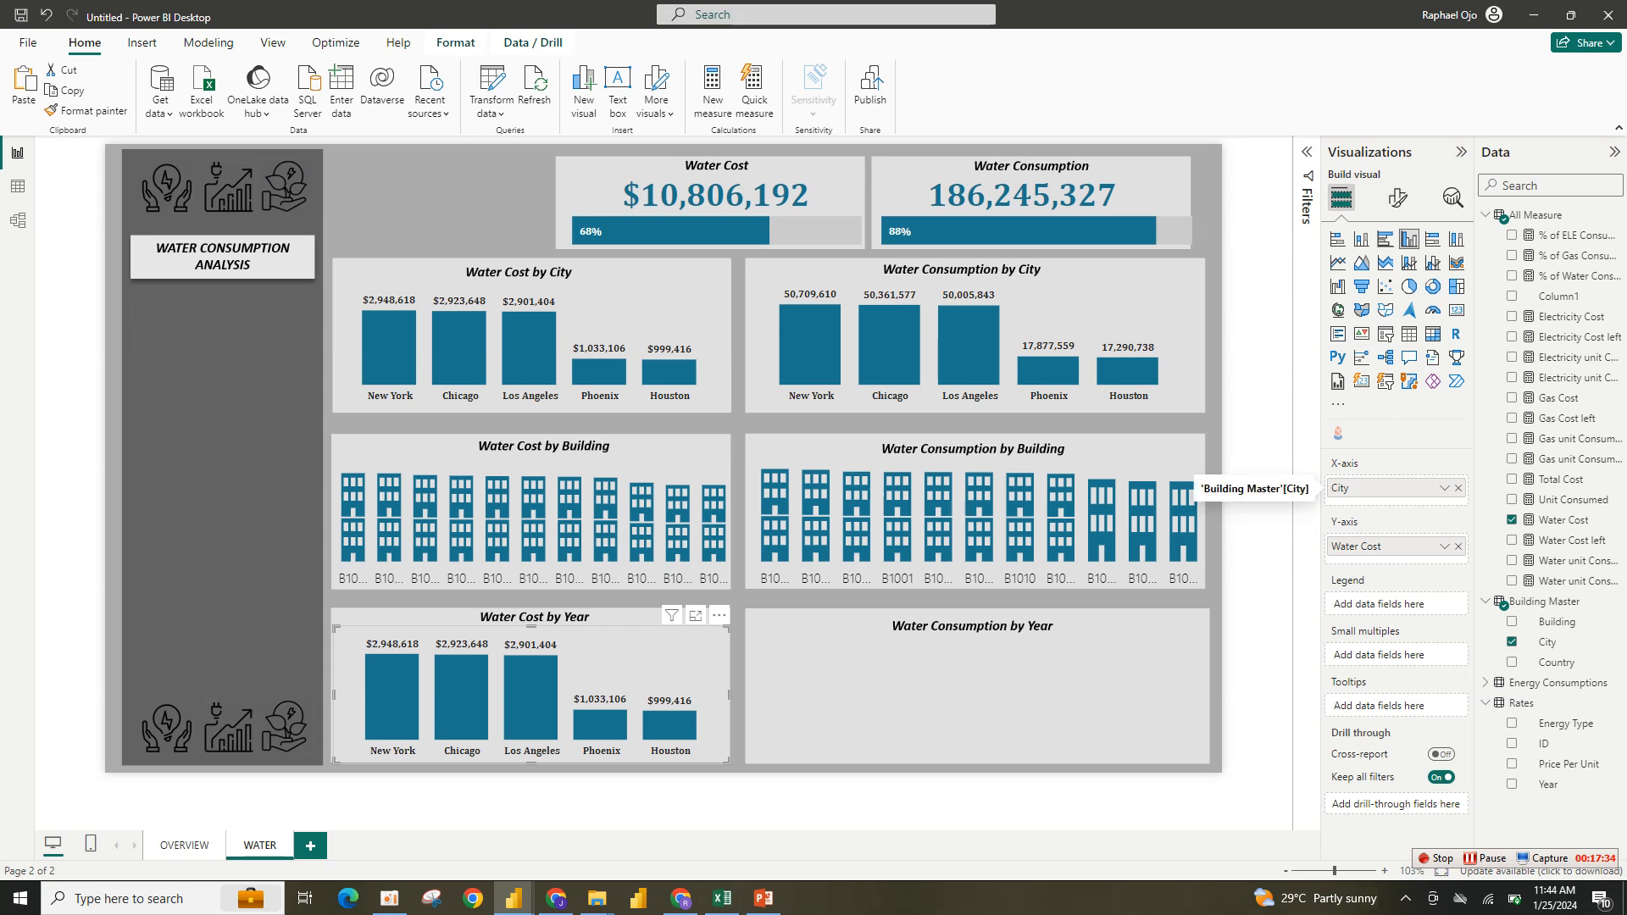
- Put Year on the copied chart's x-axis in place of City and change it to an area chart
click(1458, 488)
click(1548, 784)
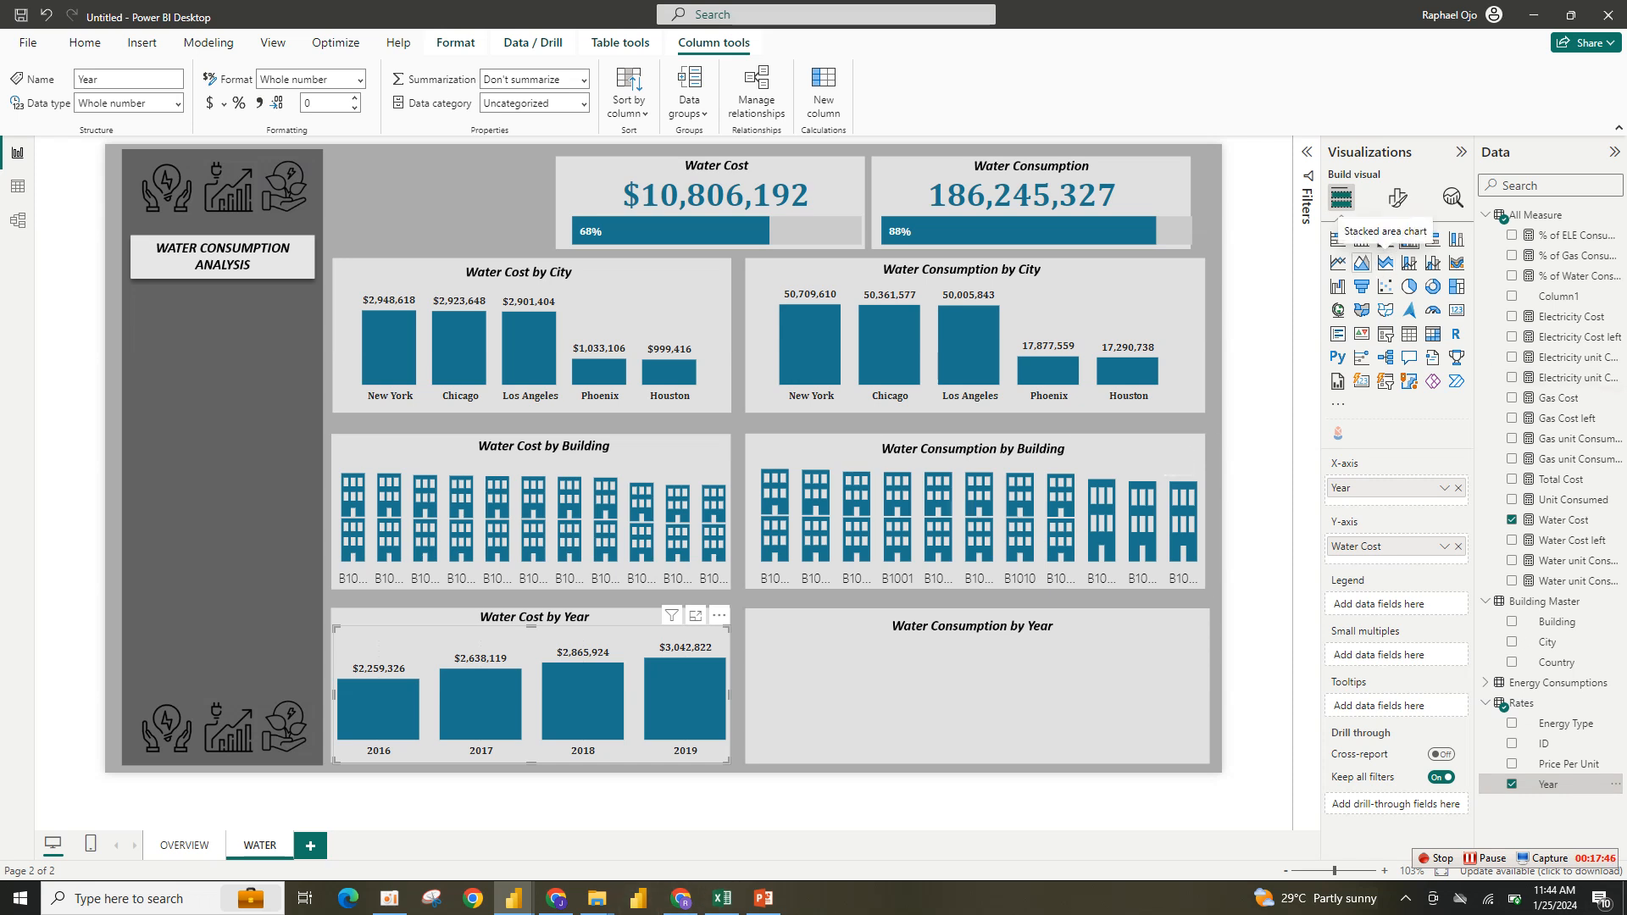
click(1361, 263)
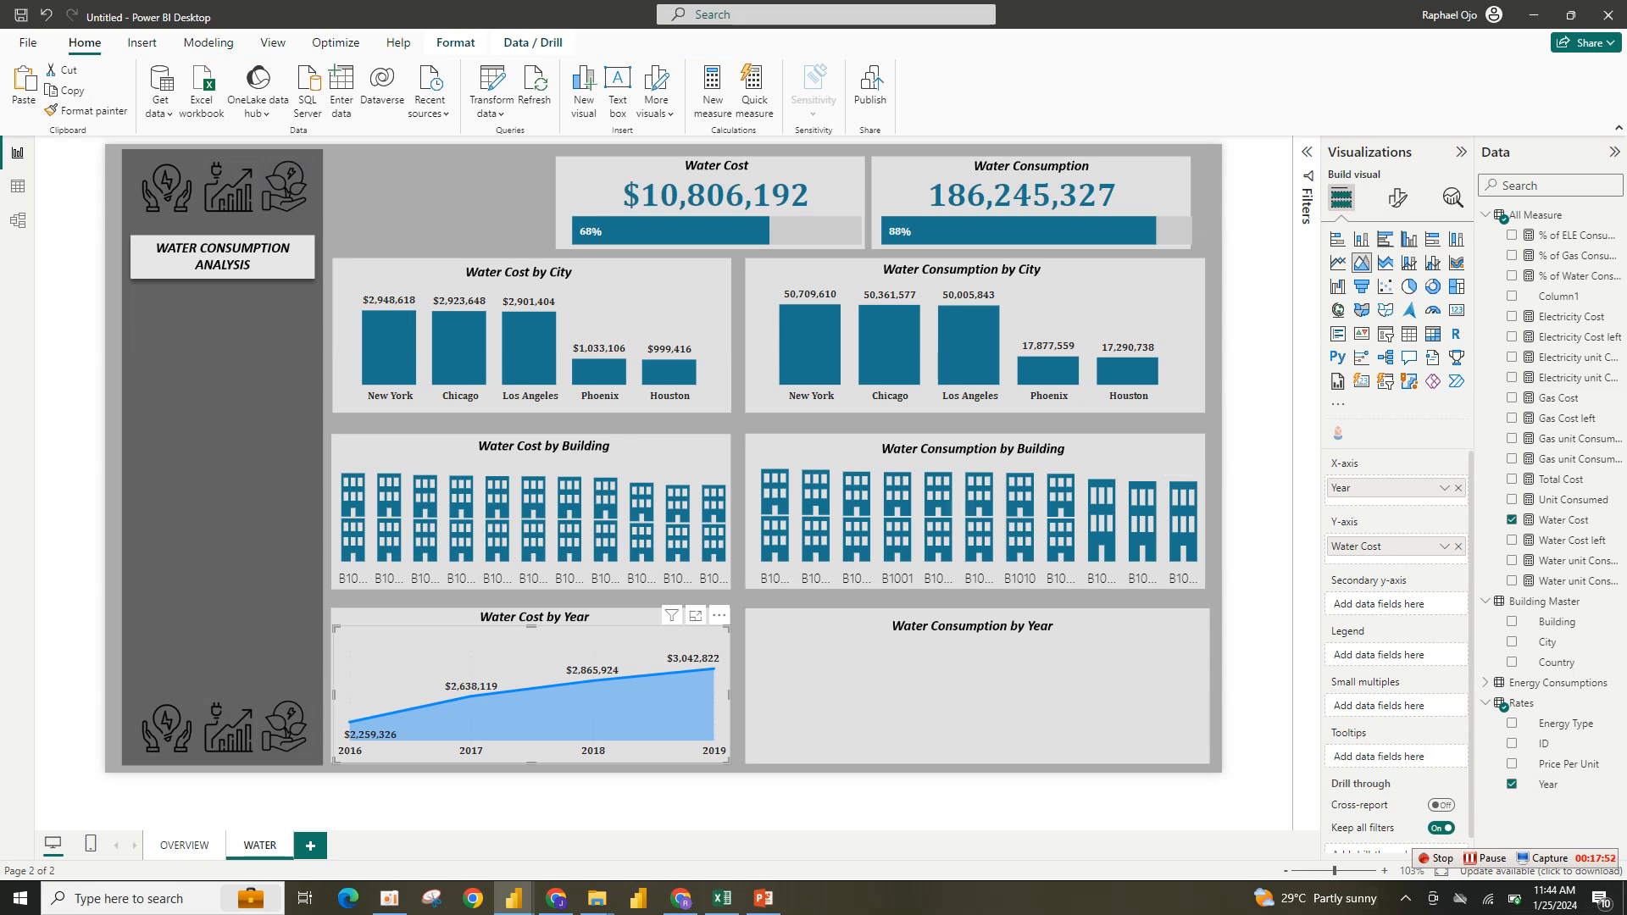
- Paste a copy of the area chart into the Water Consumption by Year panel and resize it
key(ctrl+v)
drag(551, 678, 997, 654)
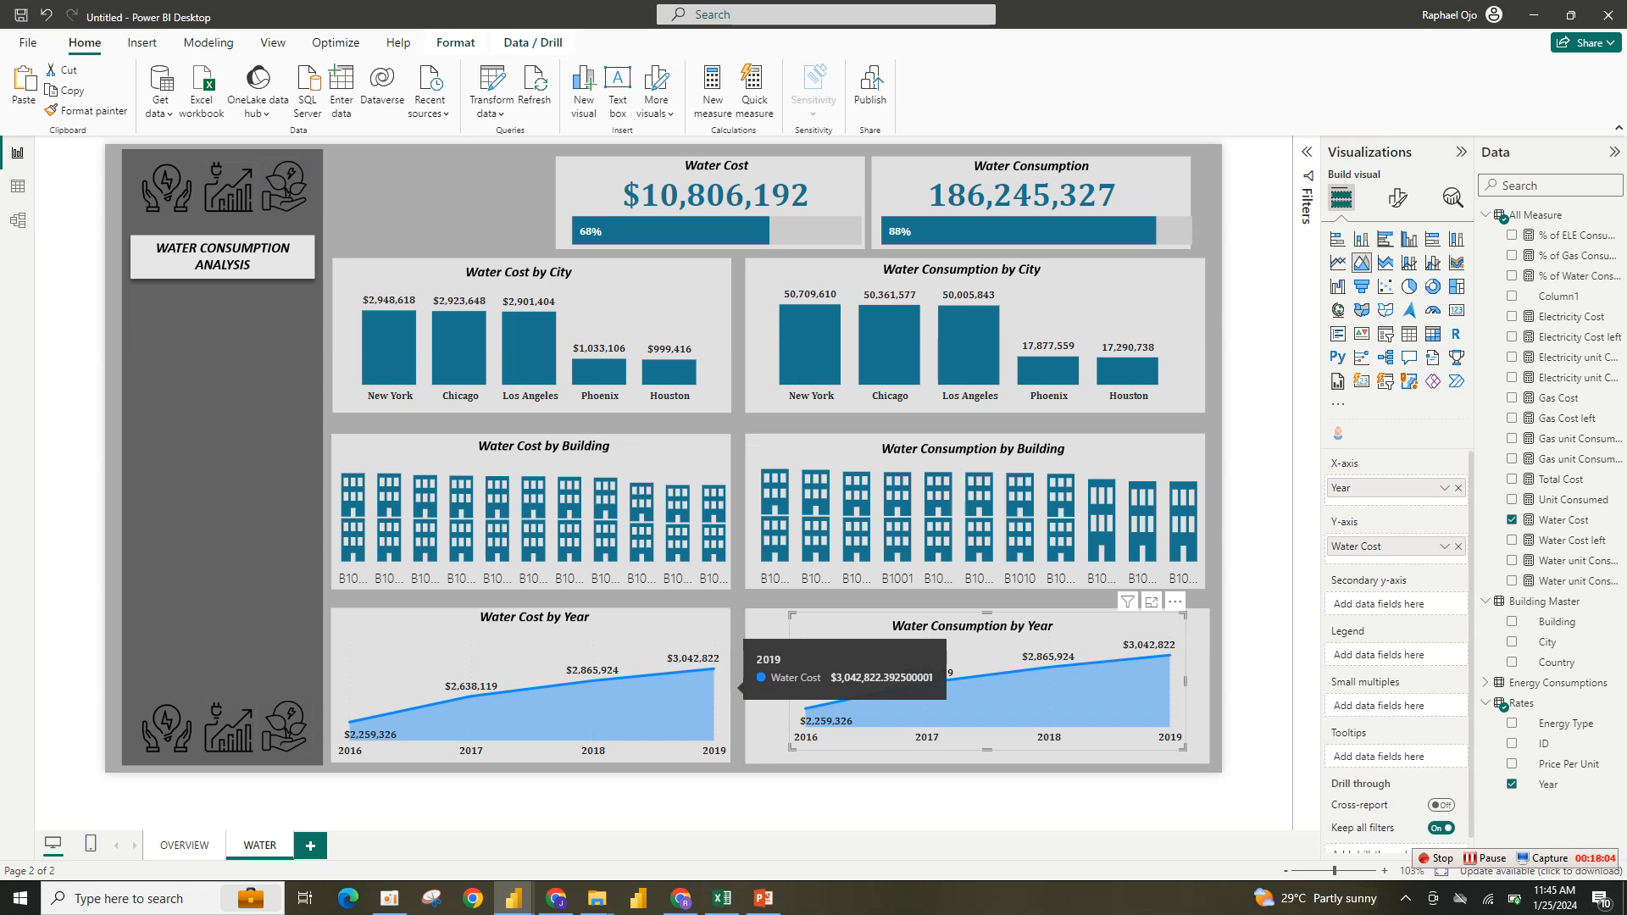
click(1255, 683)
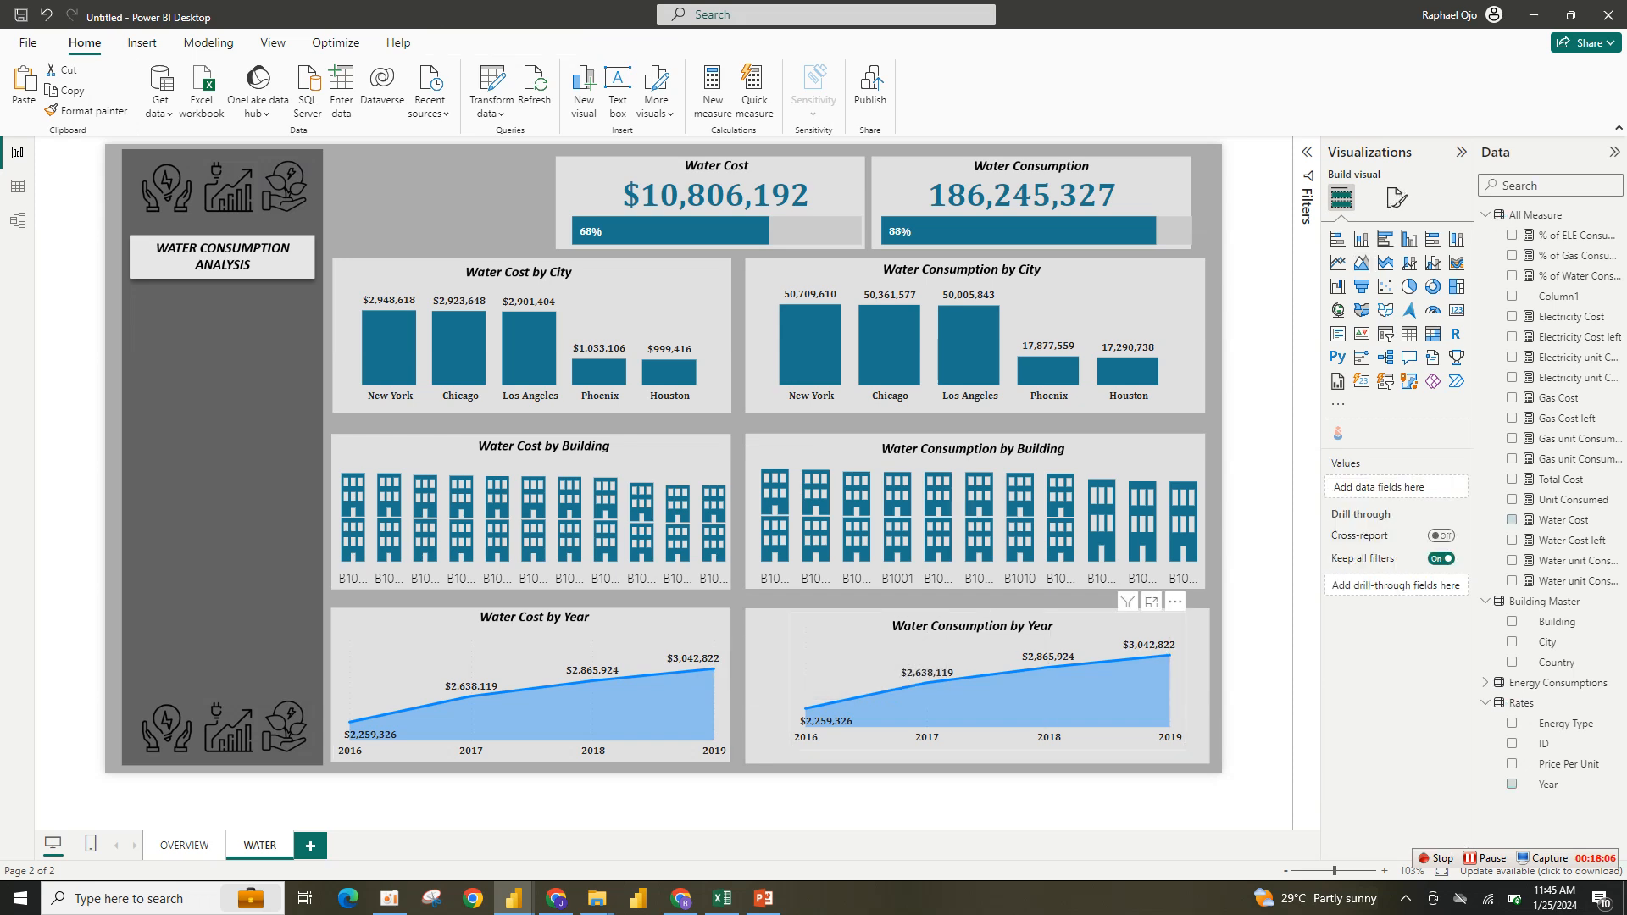
click(803, 648)
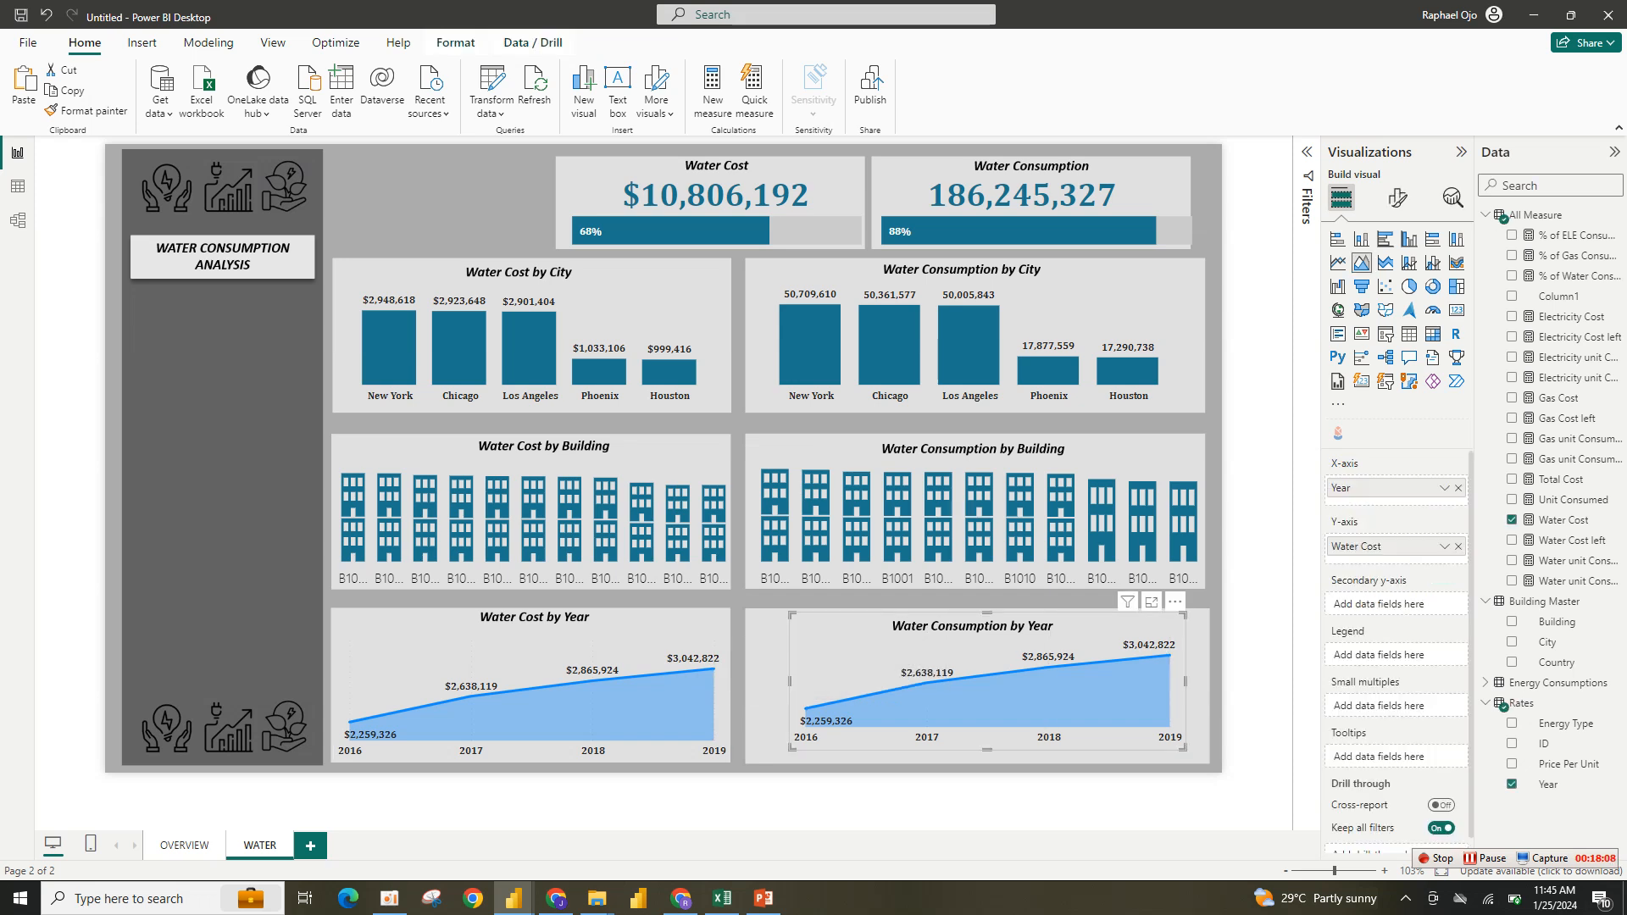
drag(790, 612, 756, 621)
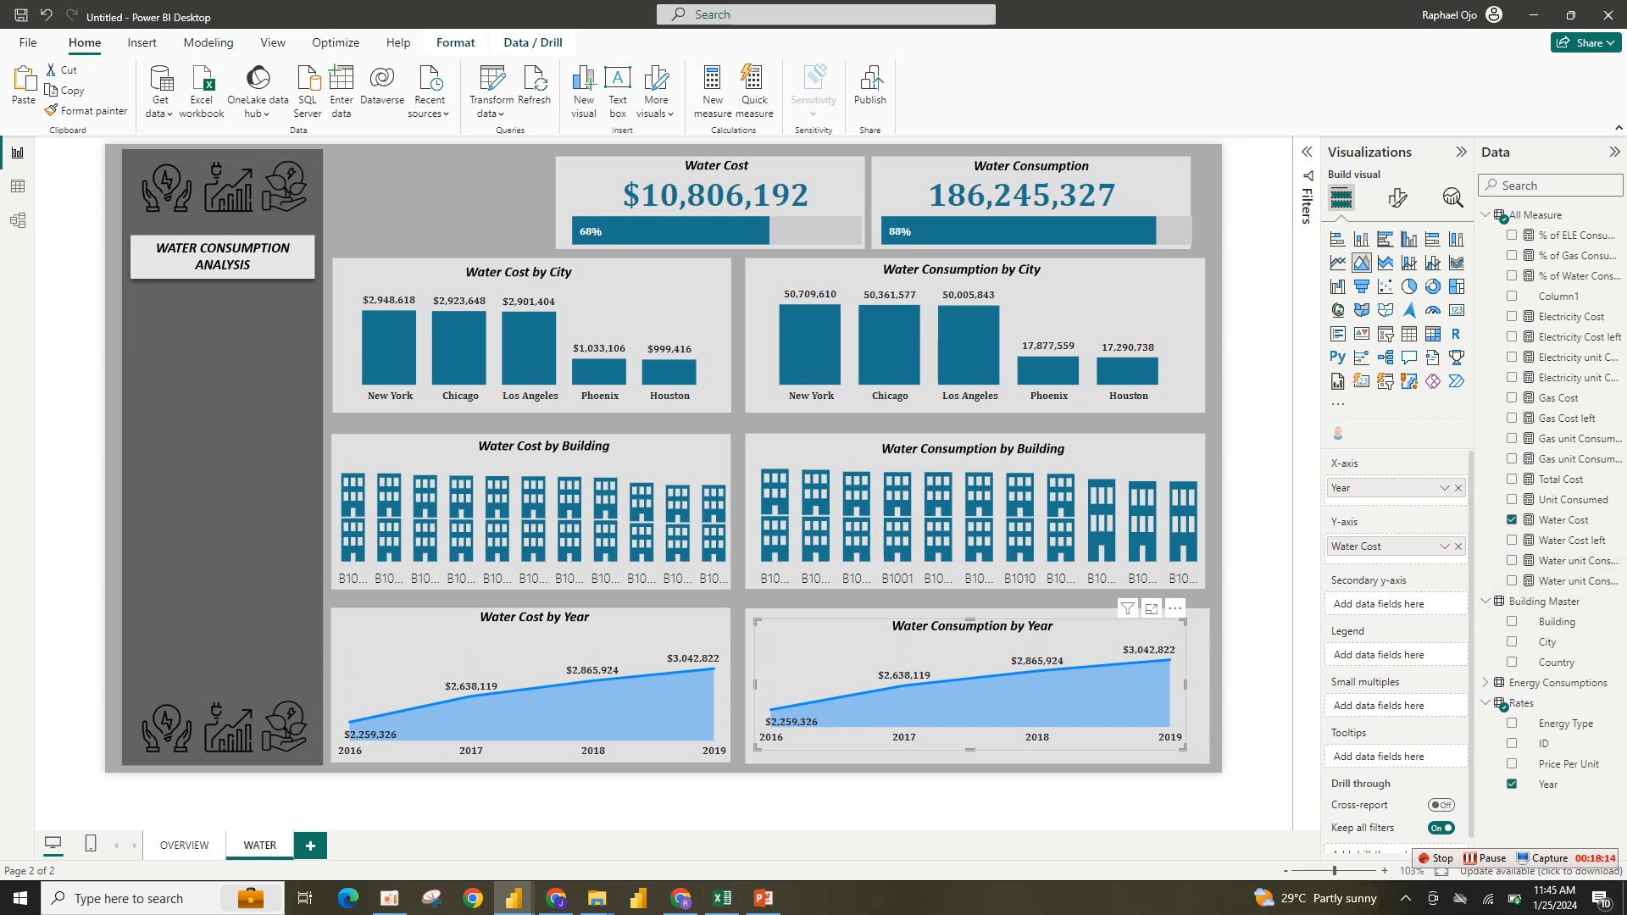
- Replace the copied area chart's y-axis measure with Water unit Consumed and open its formula
click(1458, 546)
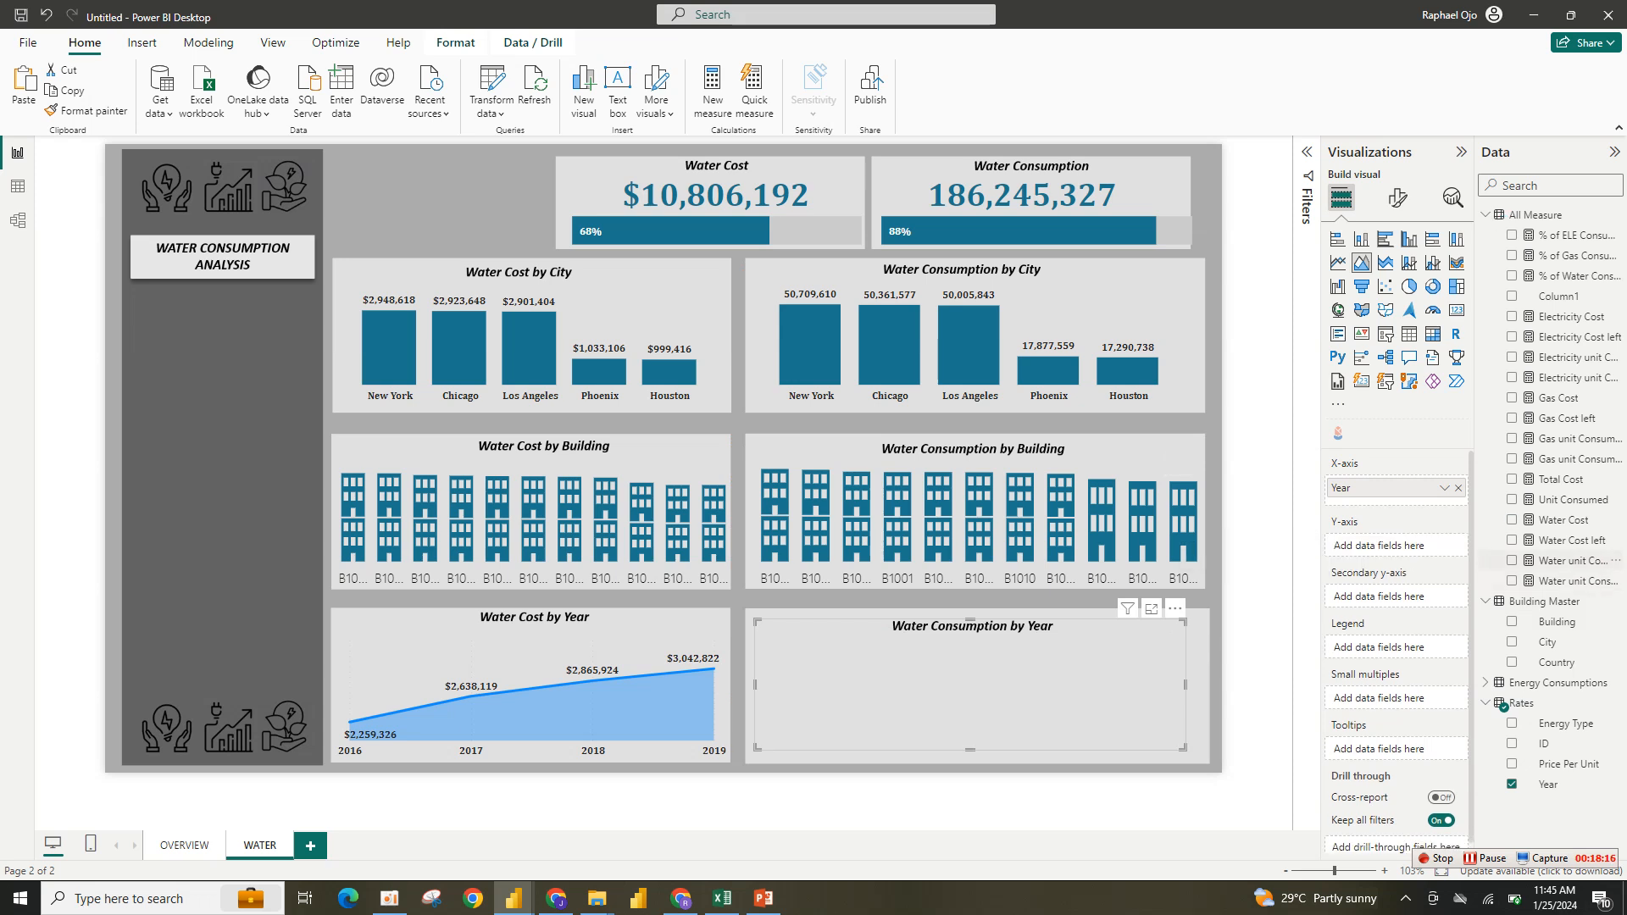
click(1511, 560)
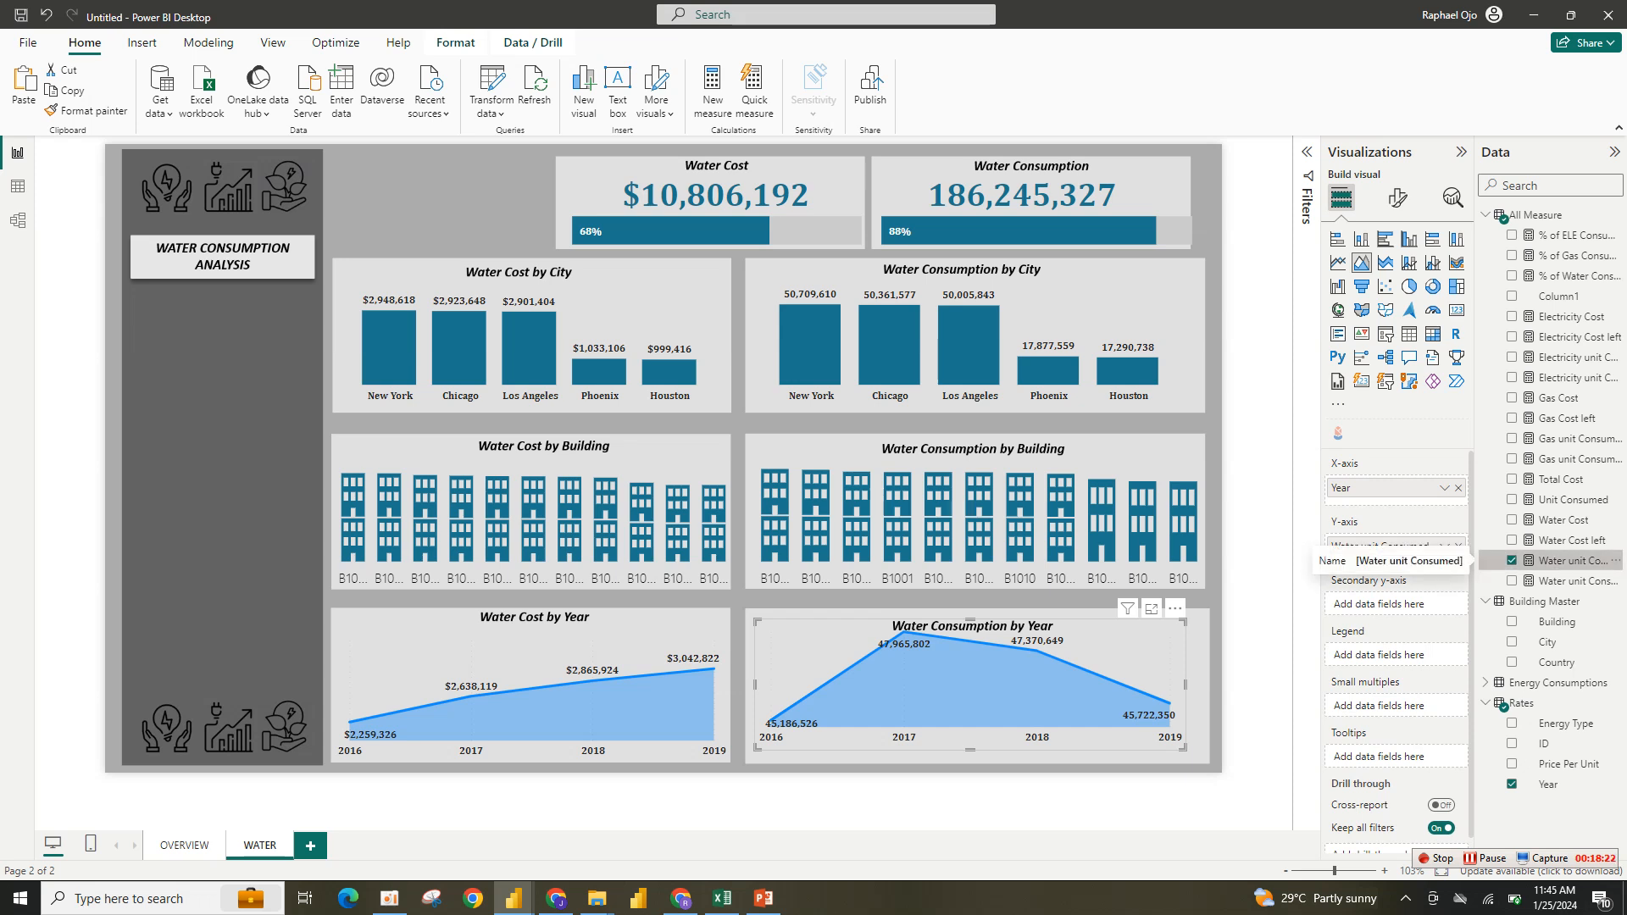
double_click(1572, 560)
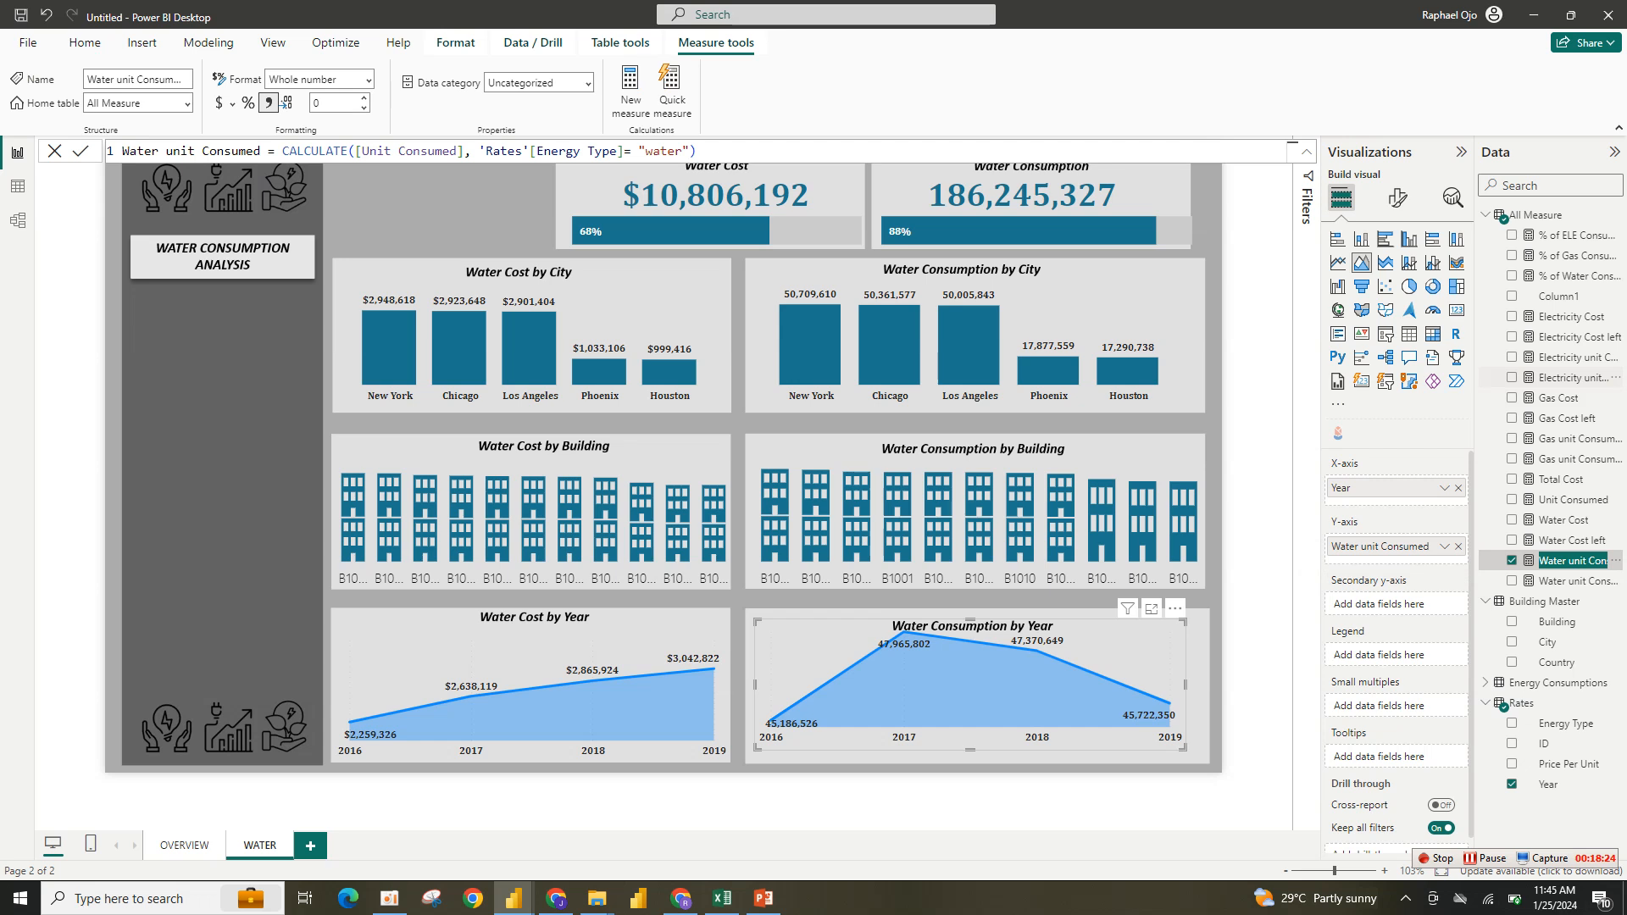
- Widen the Water Consumption by Year chart to fill its panel
click(1397, 198)
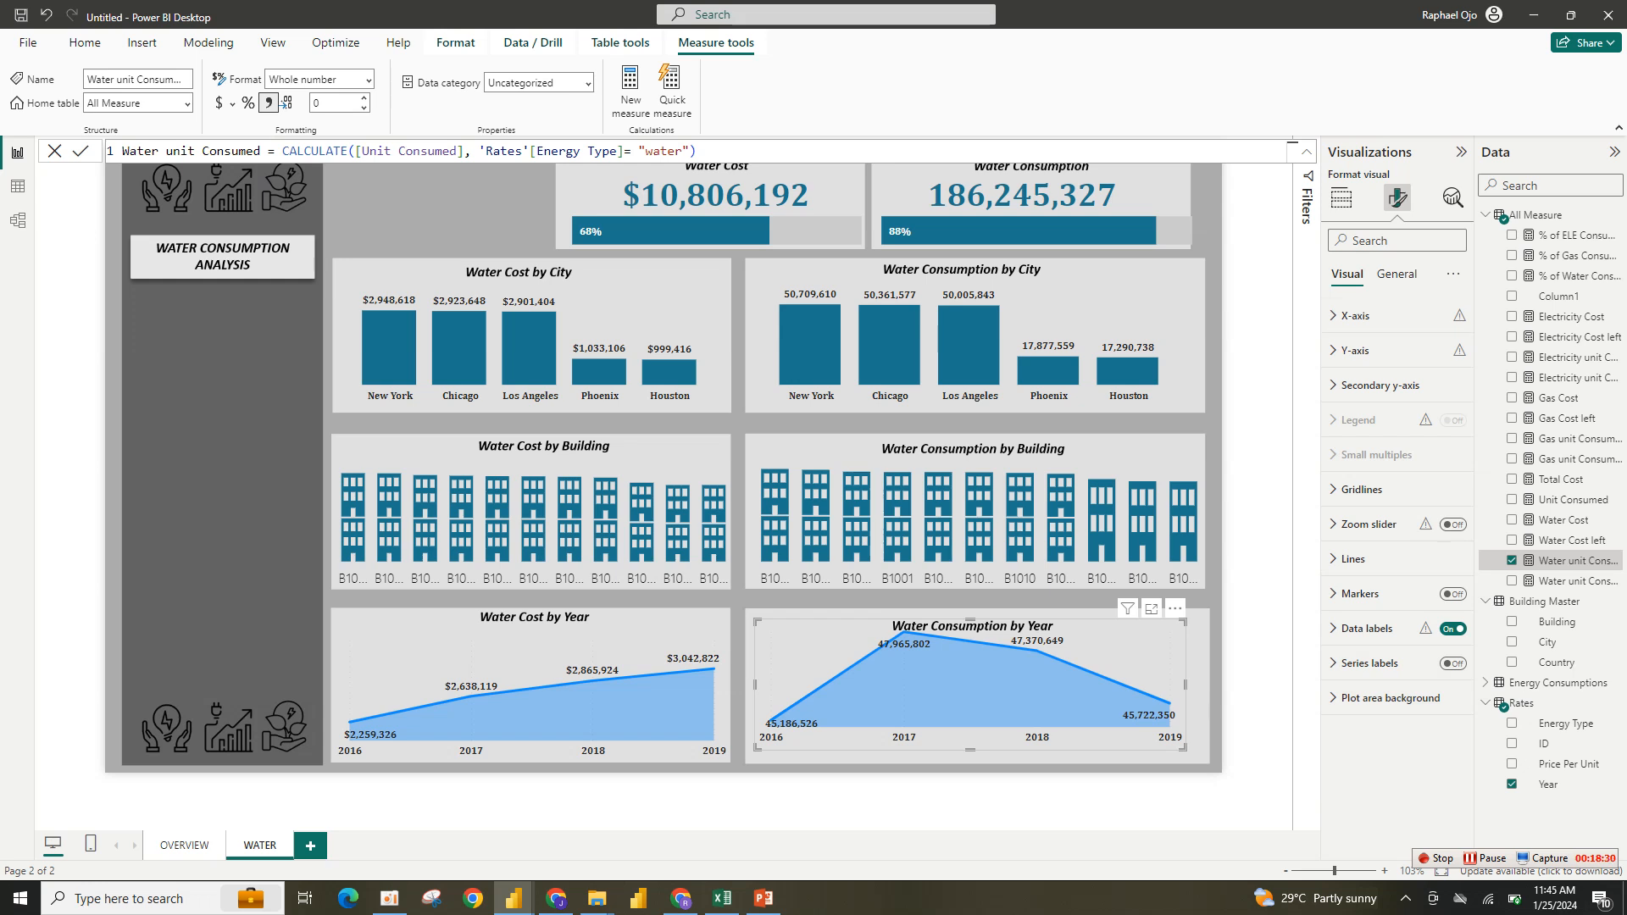
click(1340, 198)
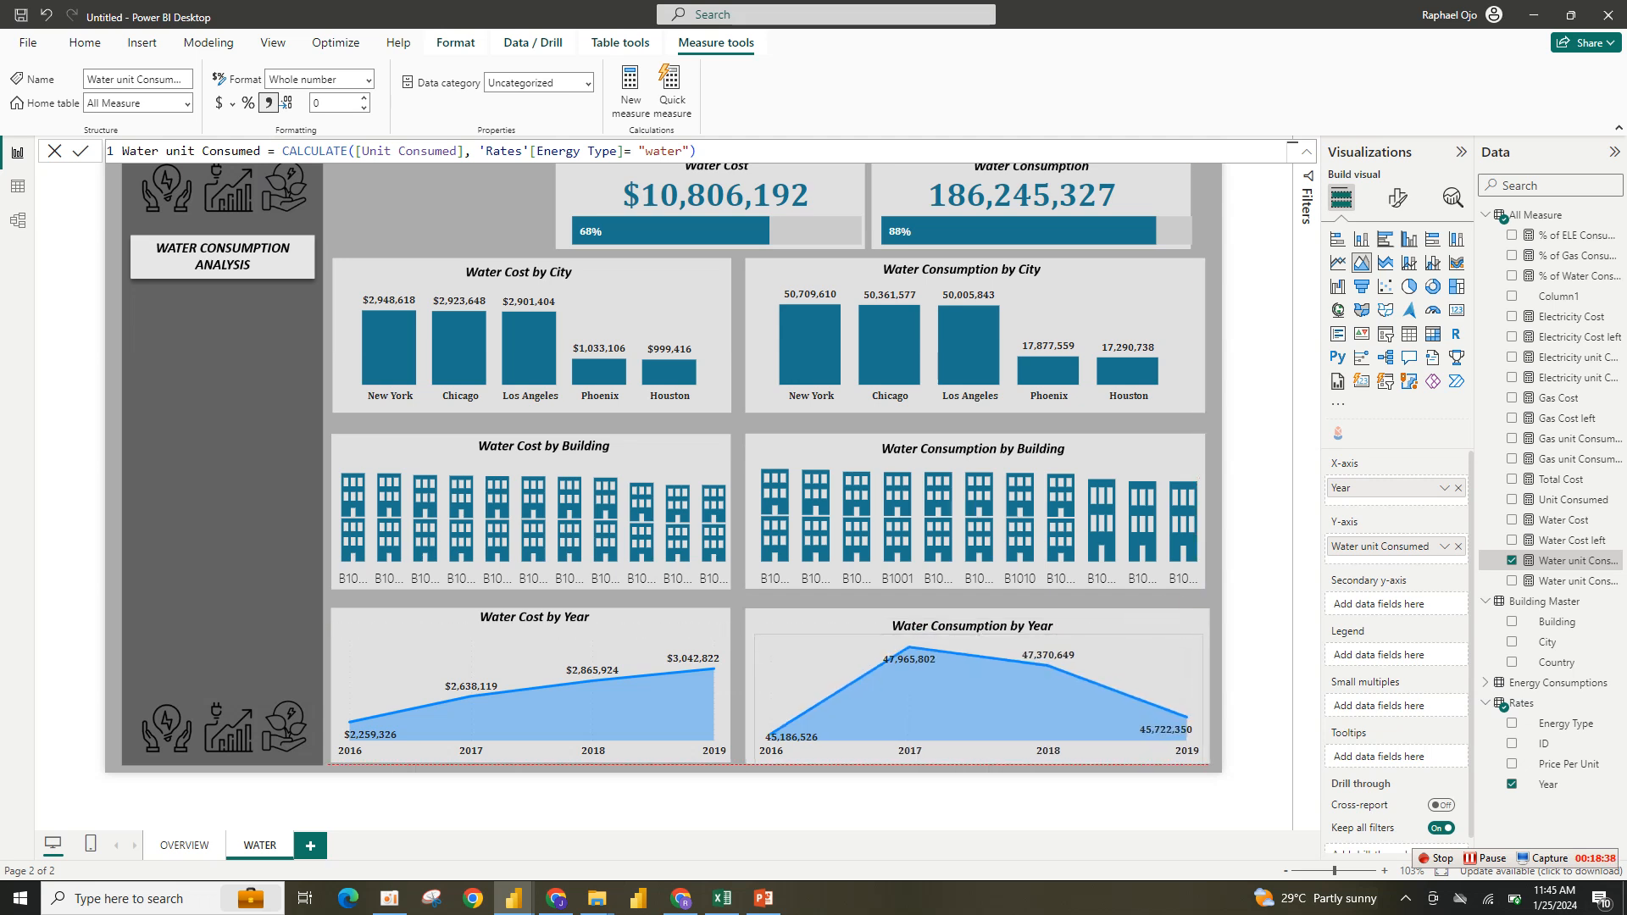
drag(755, 698, 744, 699)
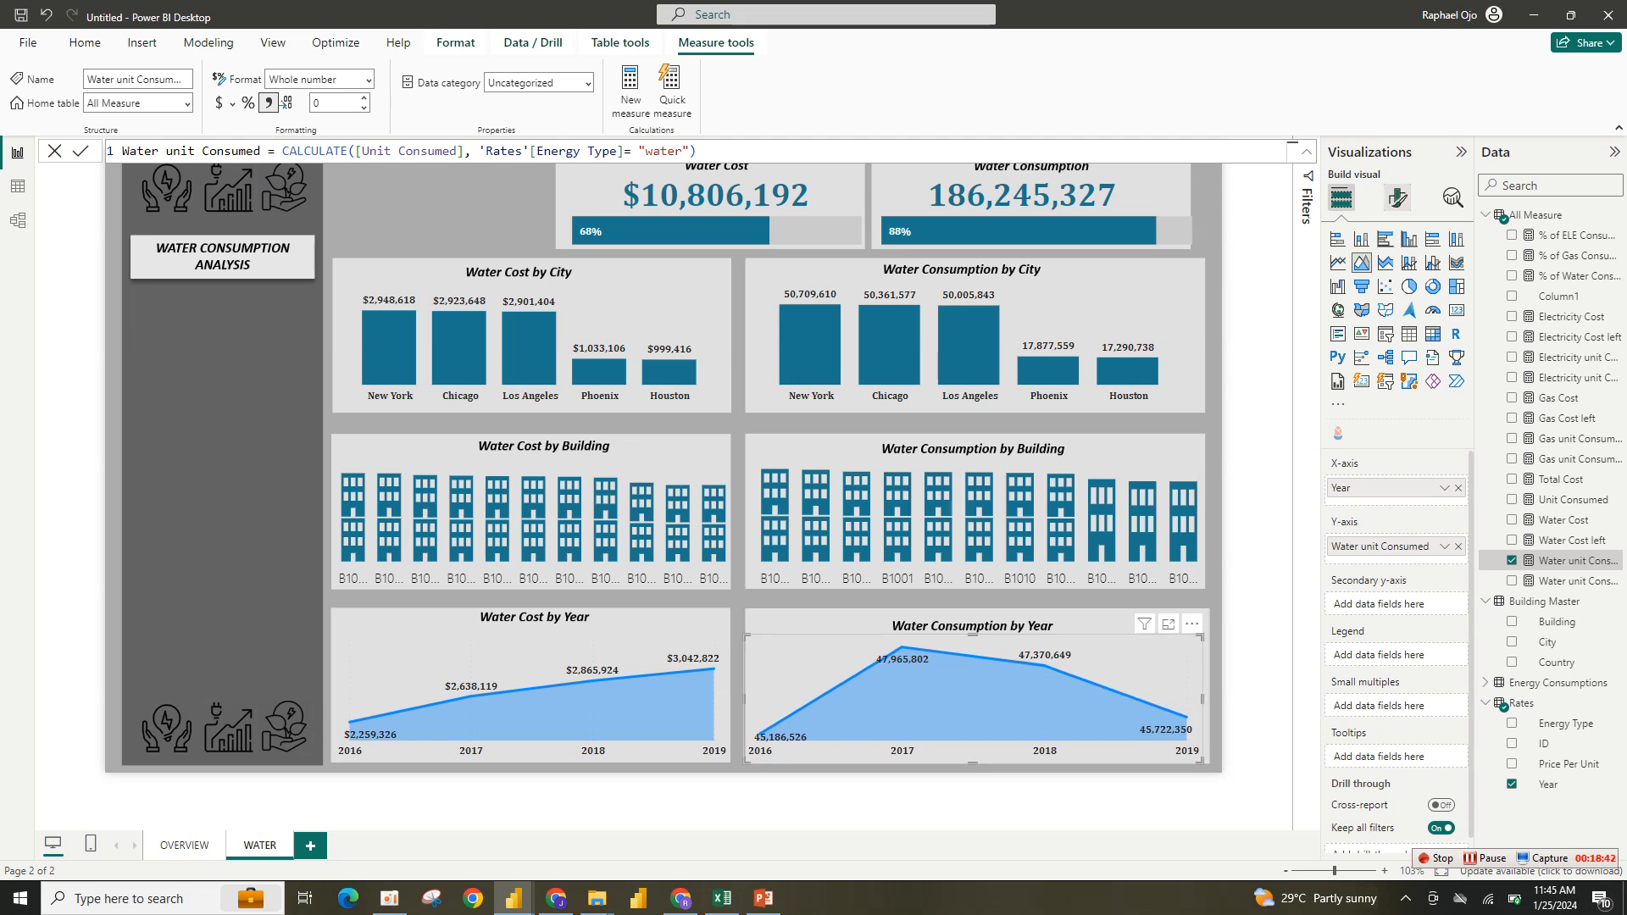
click(1397, 198)
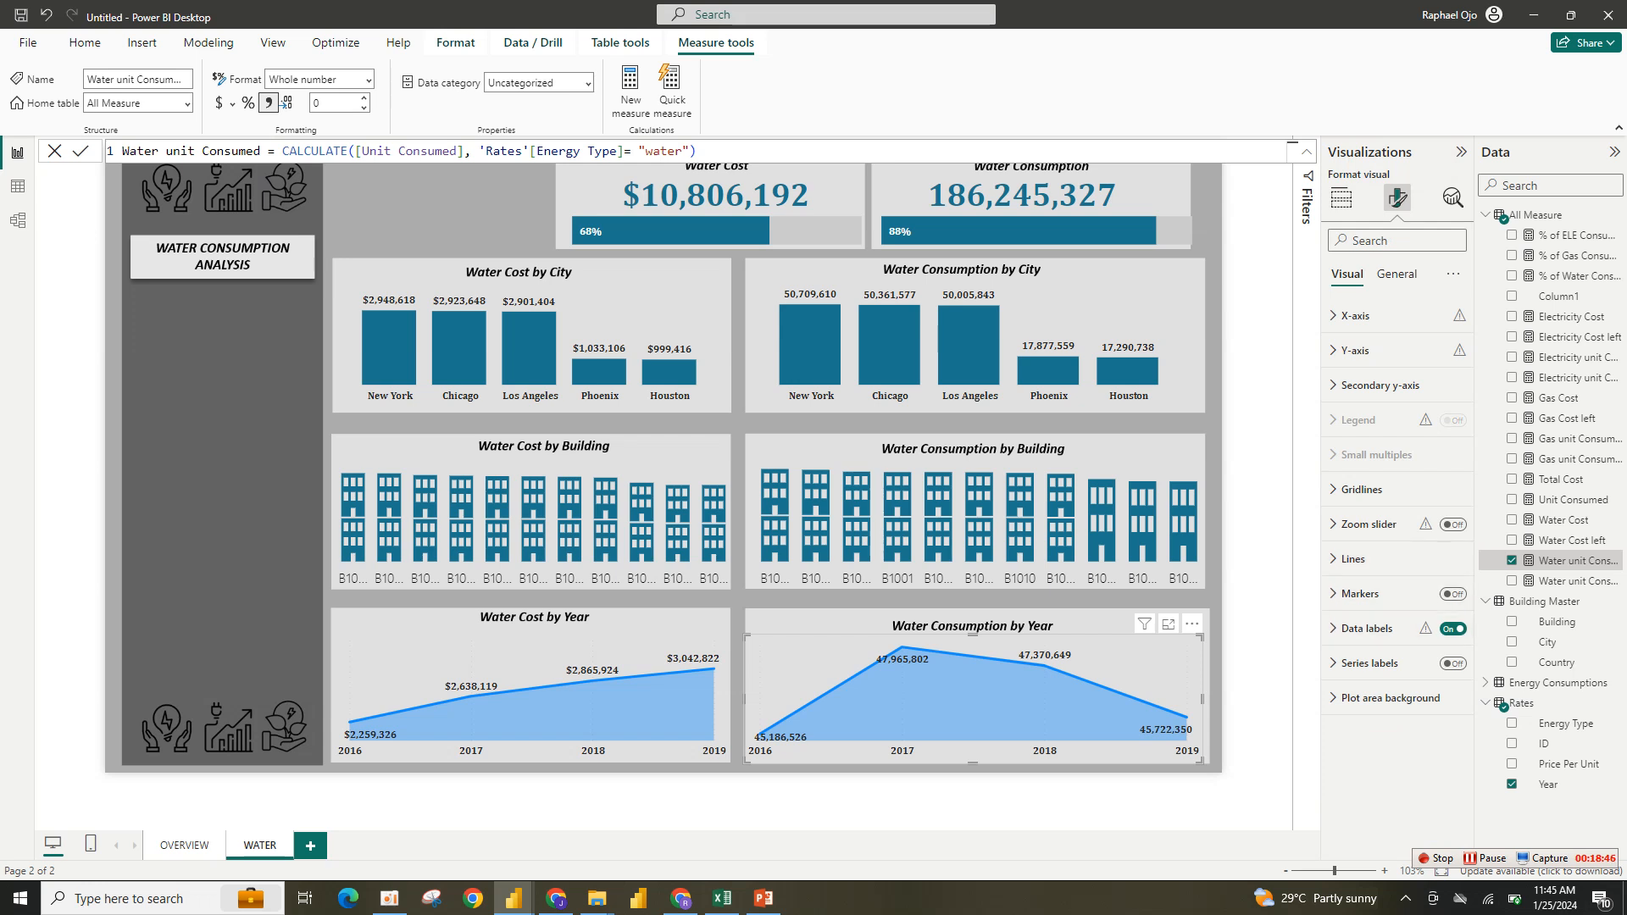
- Set the Water Consumption by Year chart's line type to Smooth and its line color to dark teal
click(1355, 559)
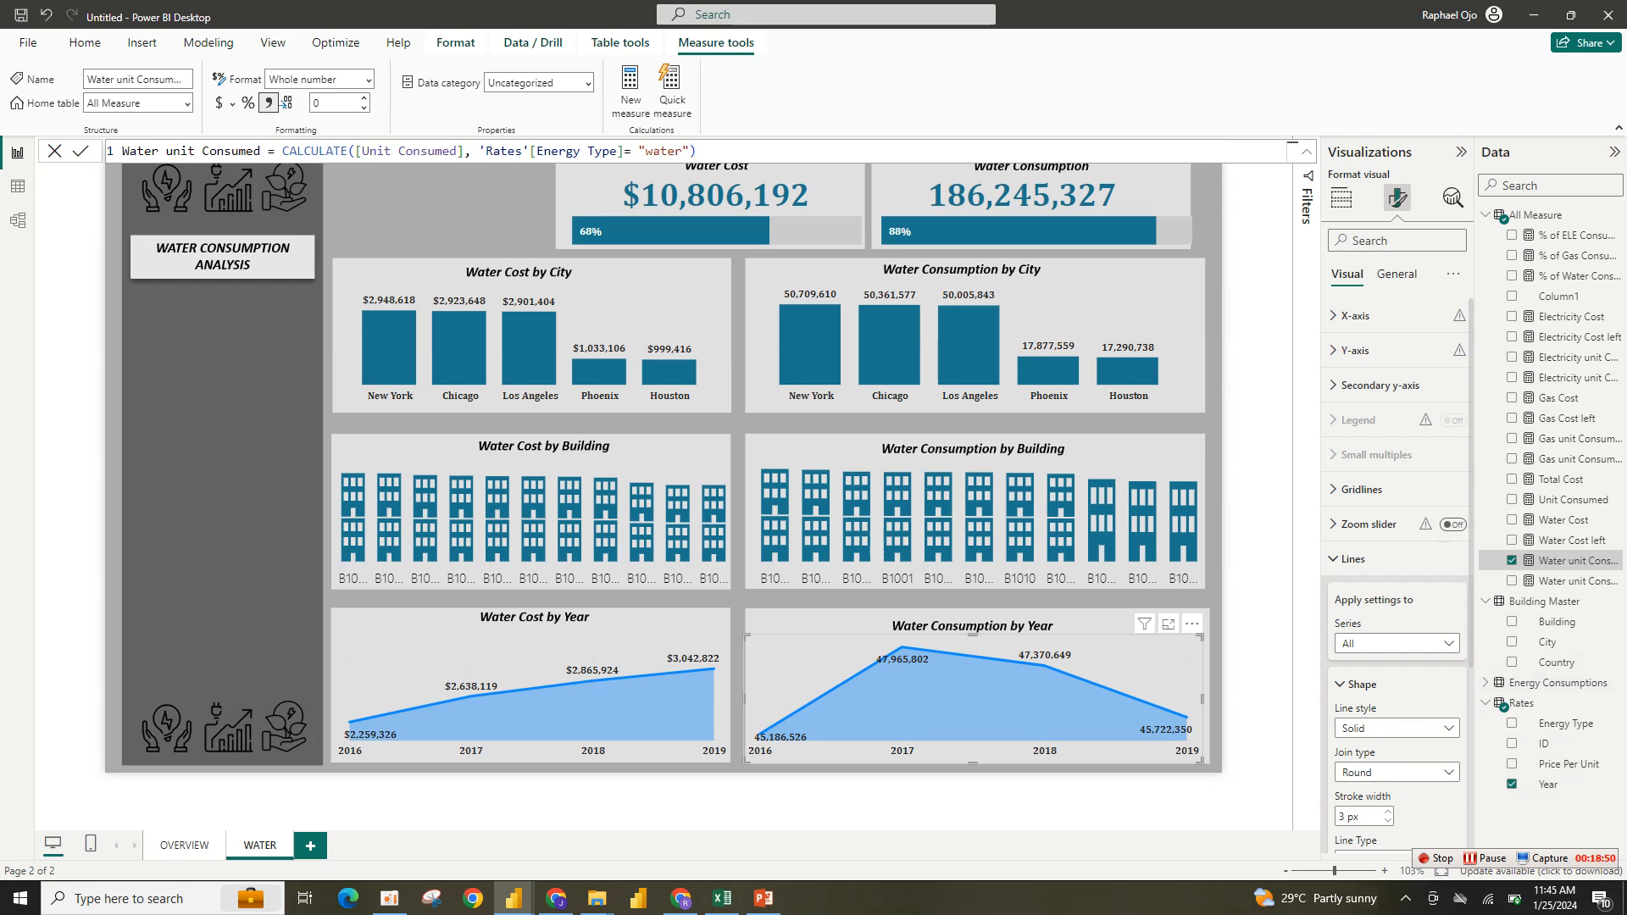
scroll(1396, 508, down, 3)
click(1397, 582)
click(1360, 623)
click(1361, 623)
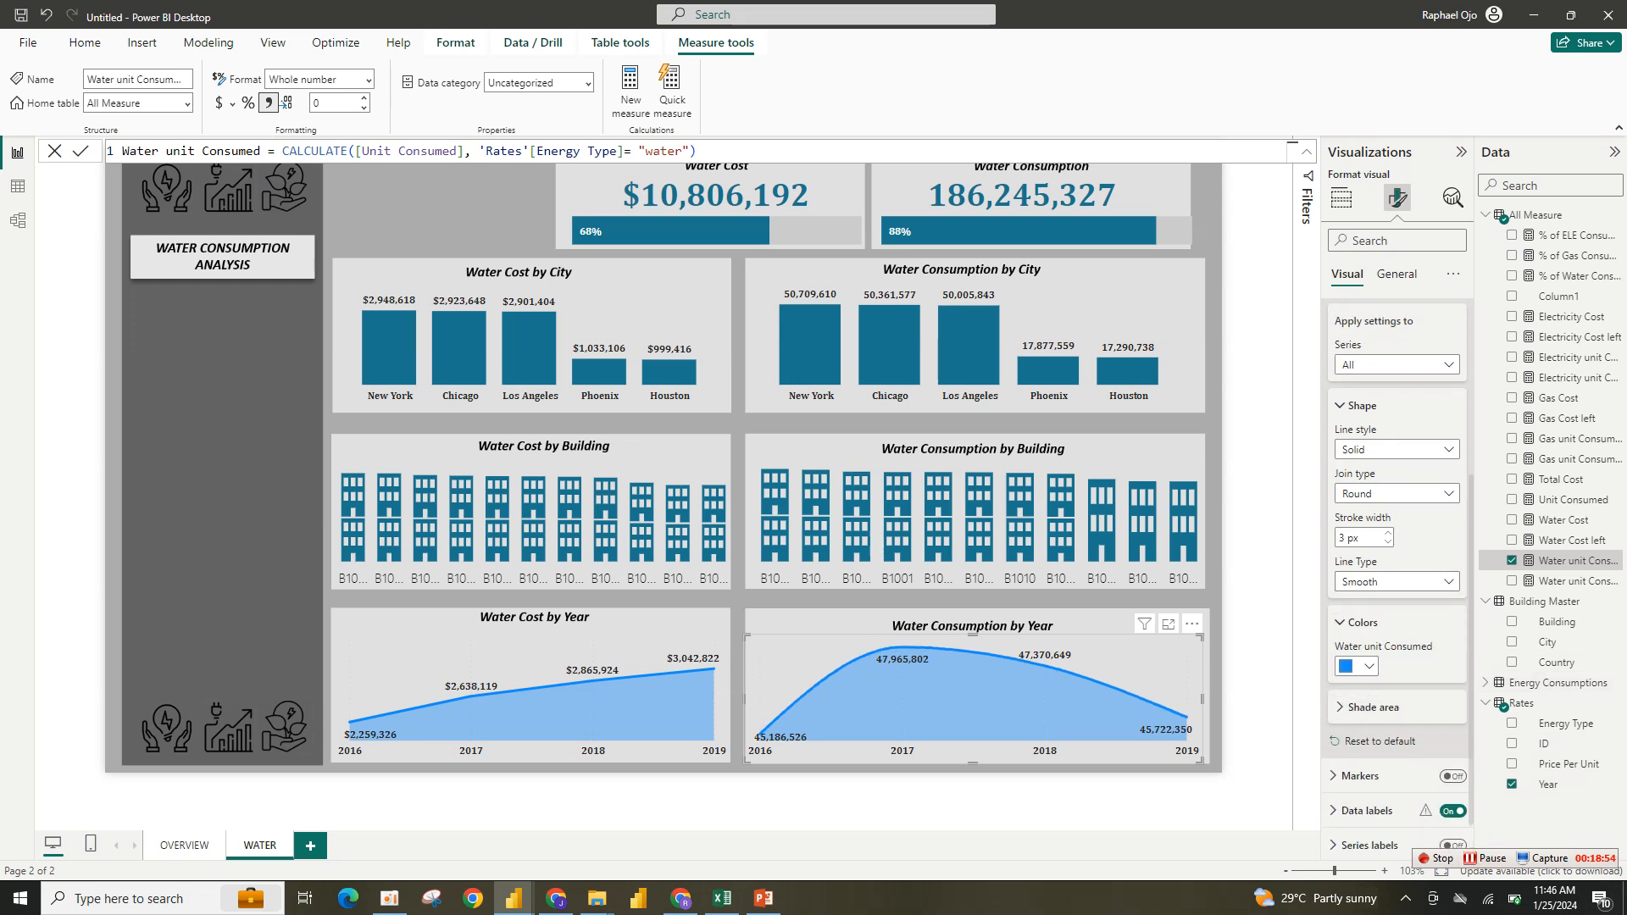
click(1356, 666)
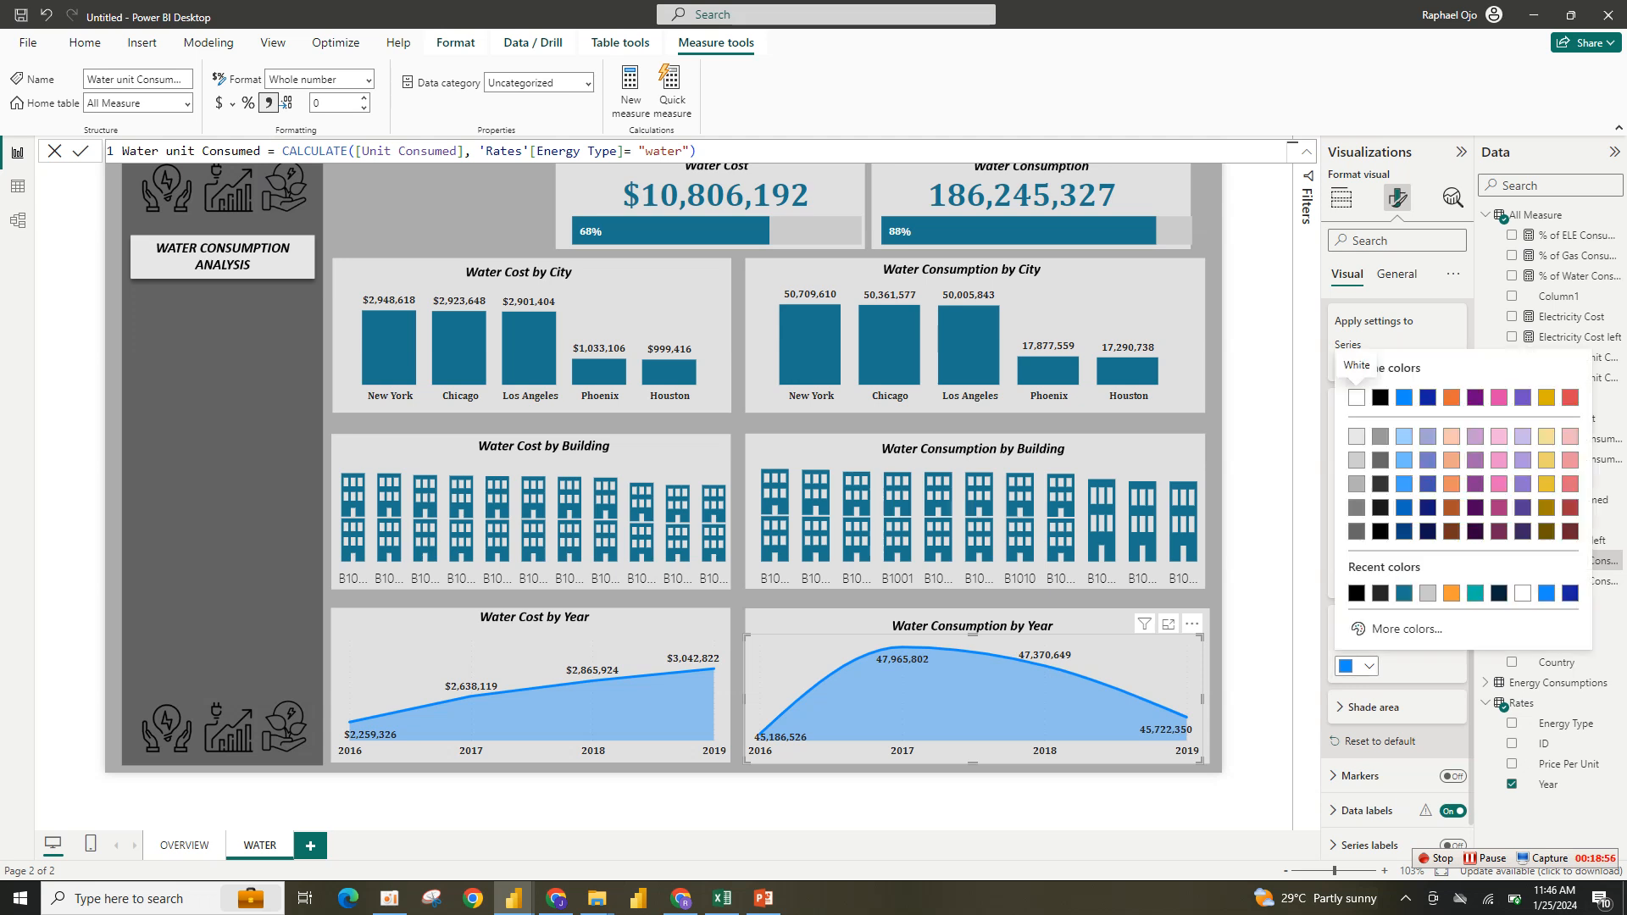
click(1366, 381)
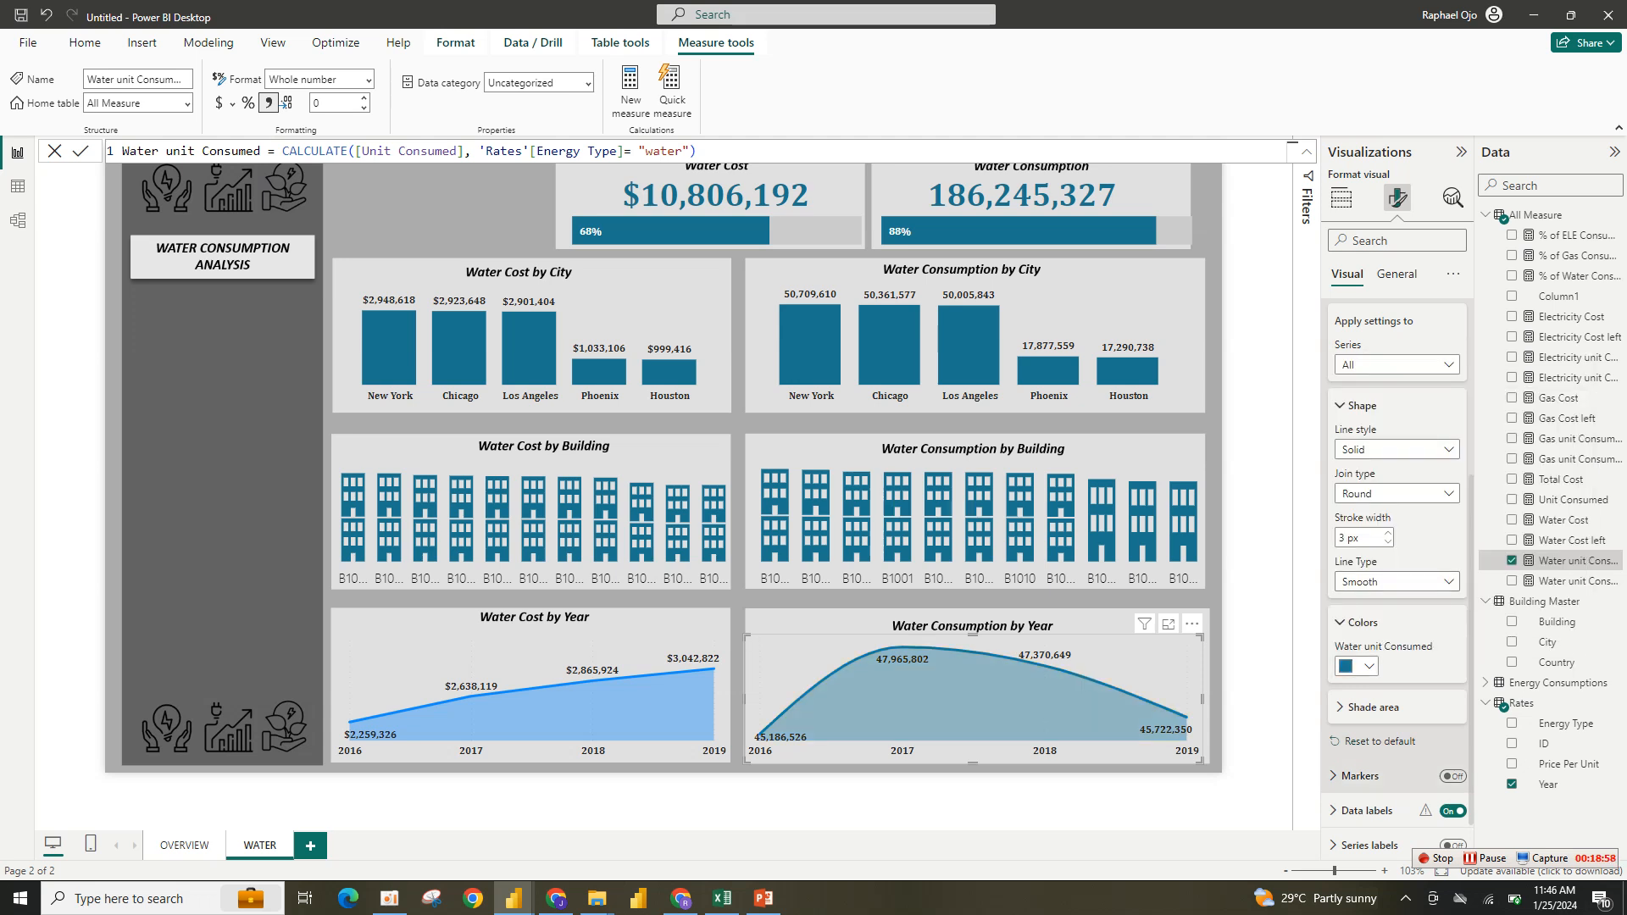
- Turn on markers for the chart and set the marker shape to diamond
click(1452, 776)
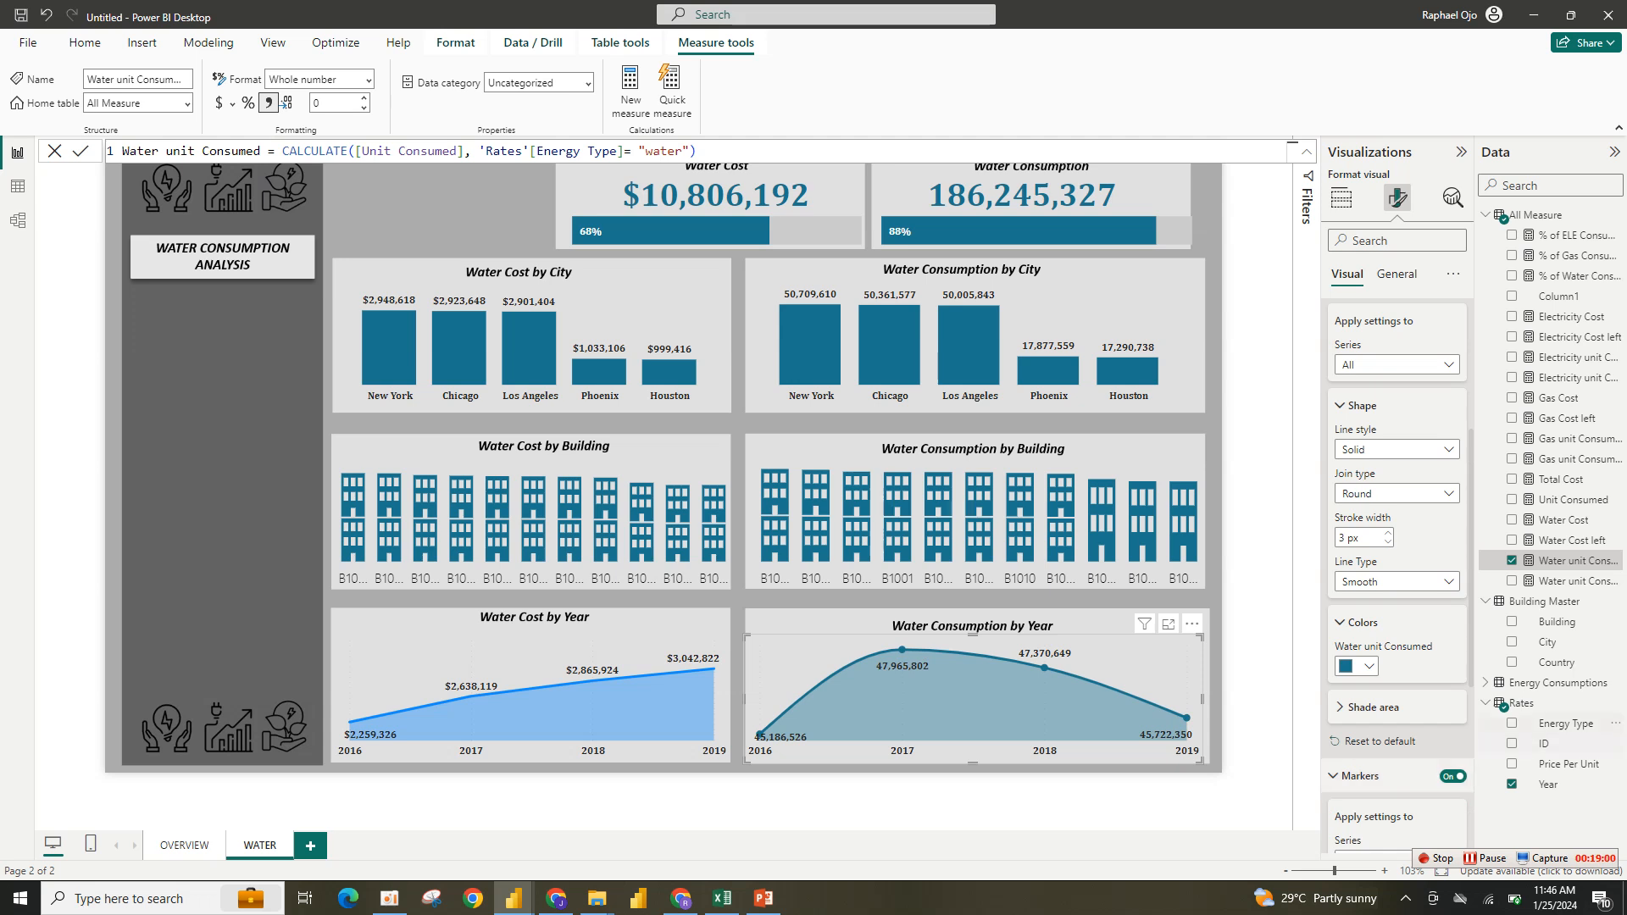
scroll(1396, 577, down, 4)
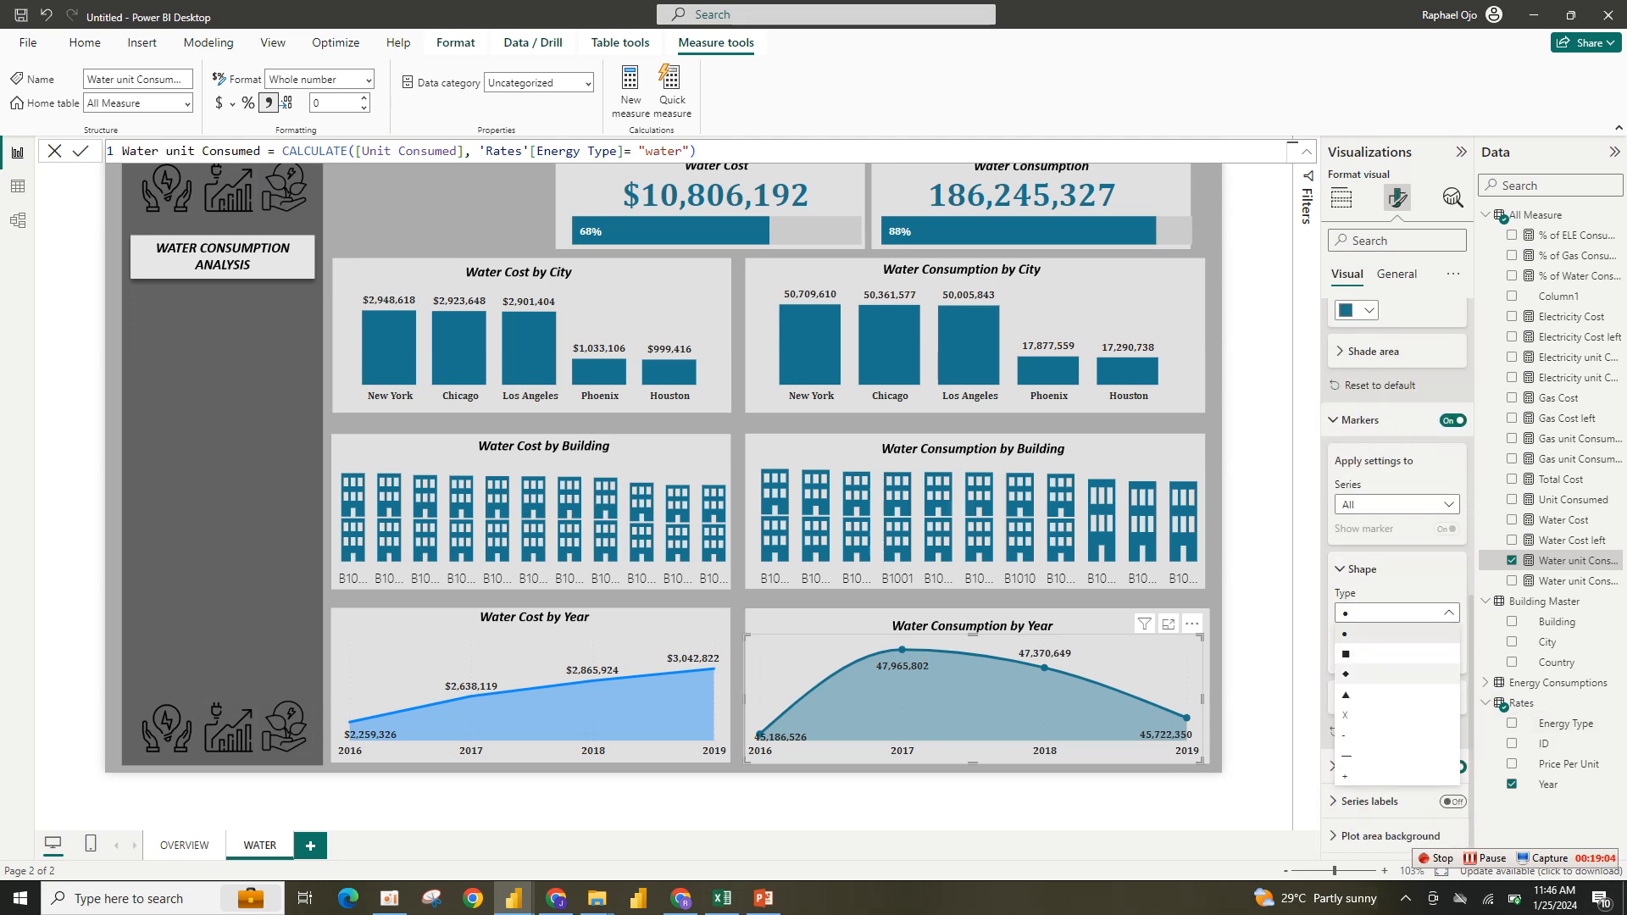
click(1362, 698)
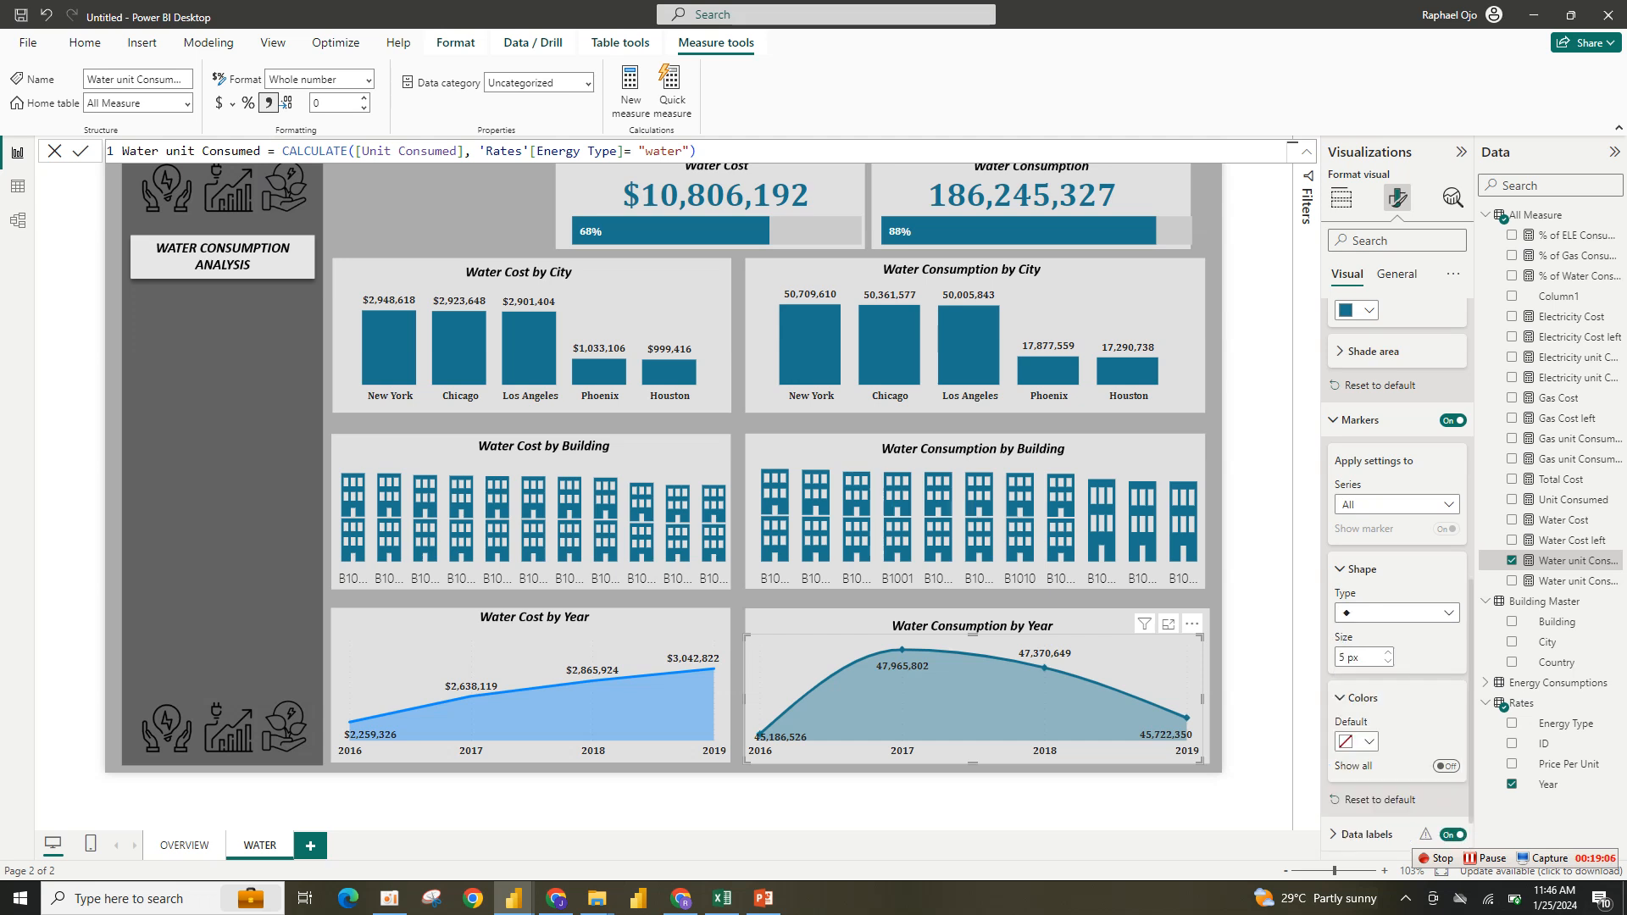
- Set the Water Consumption by Year chart's marker color to black
click(1357, 741)
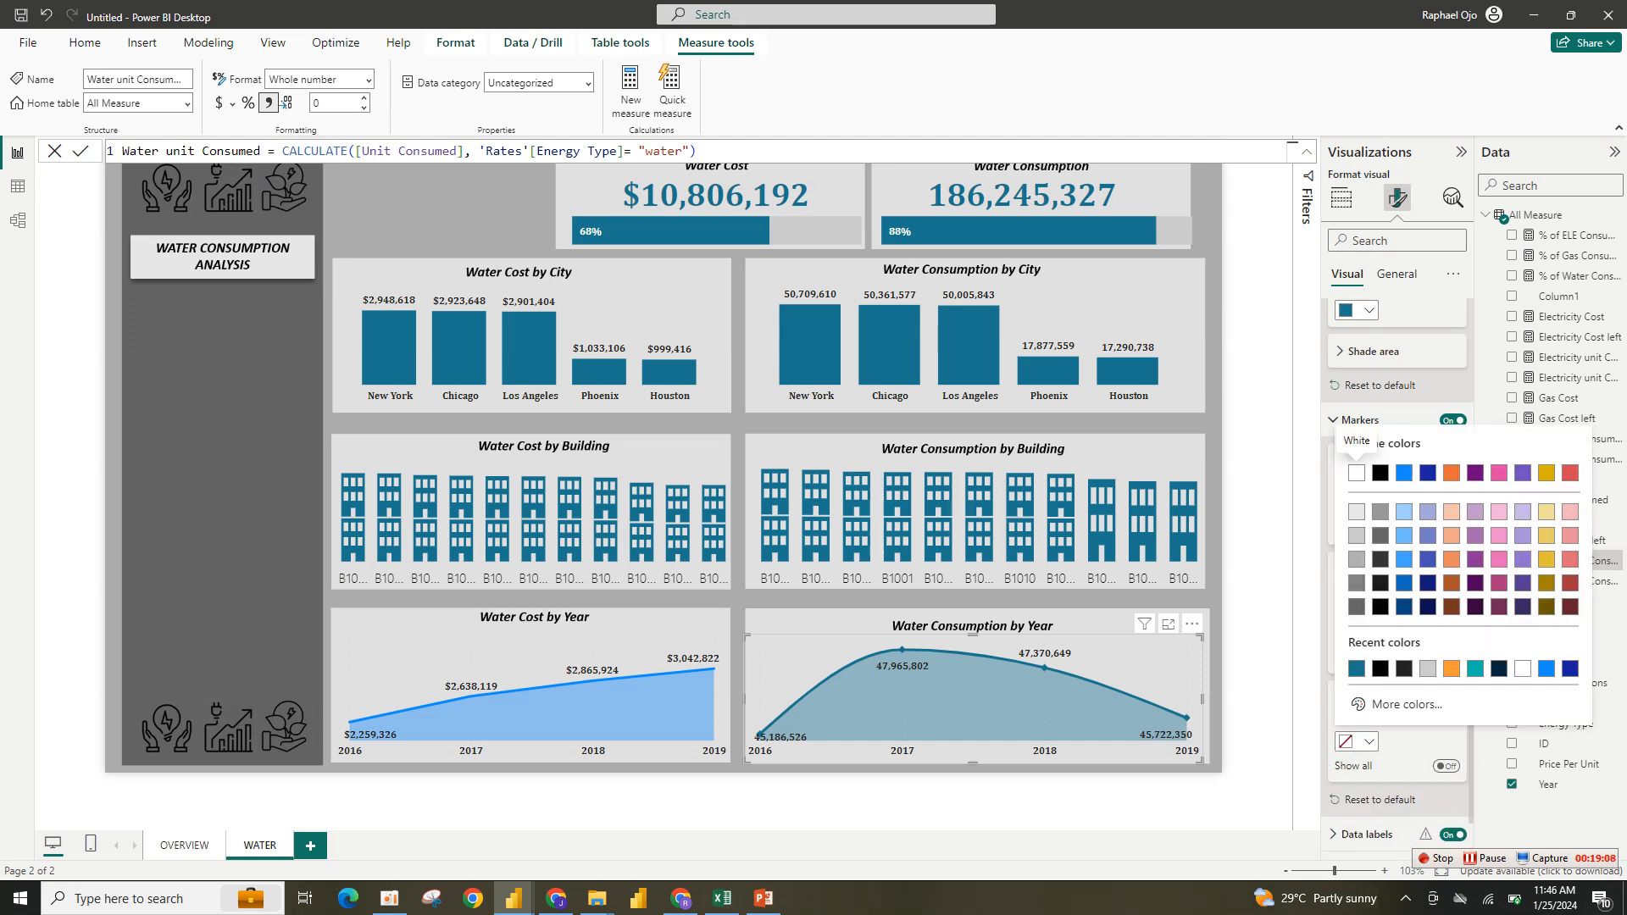
click(1380, 472)
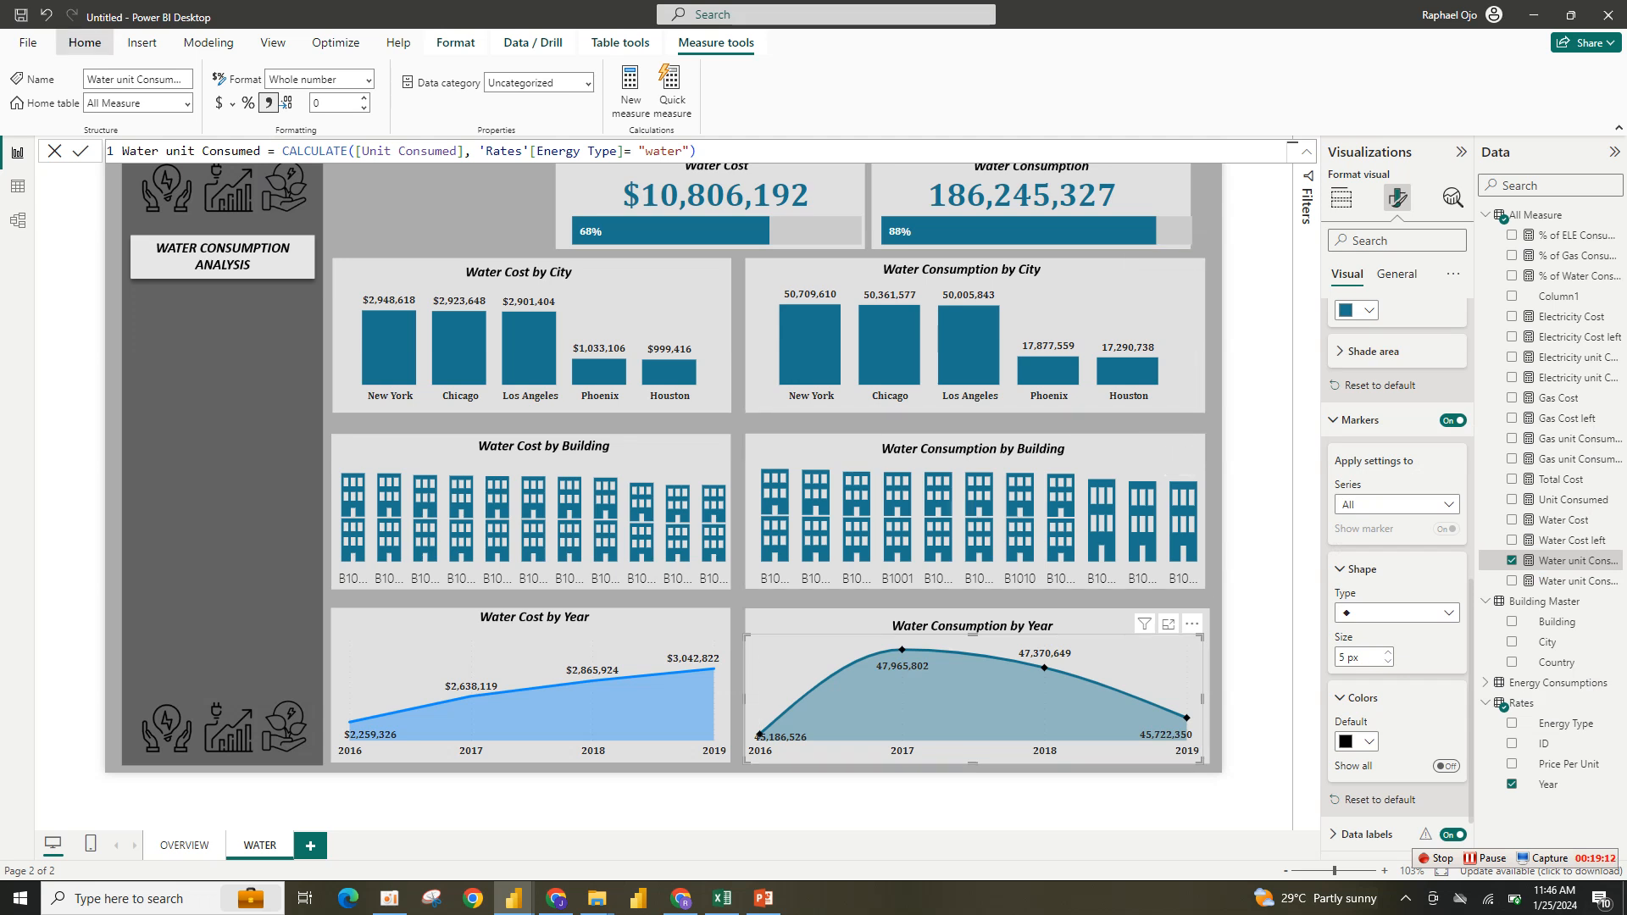
click(85, 42)
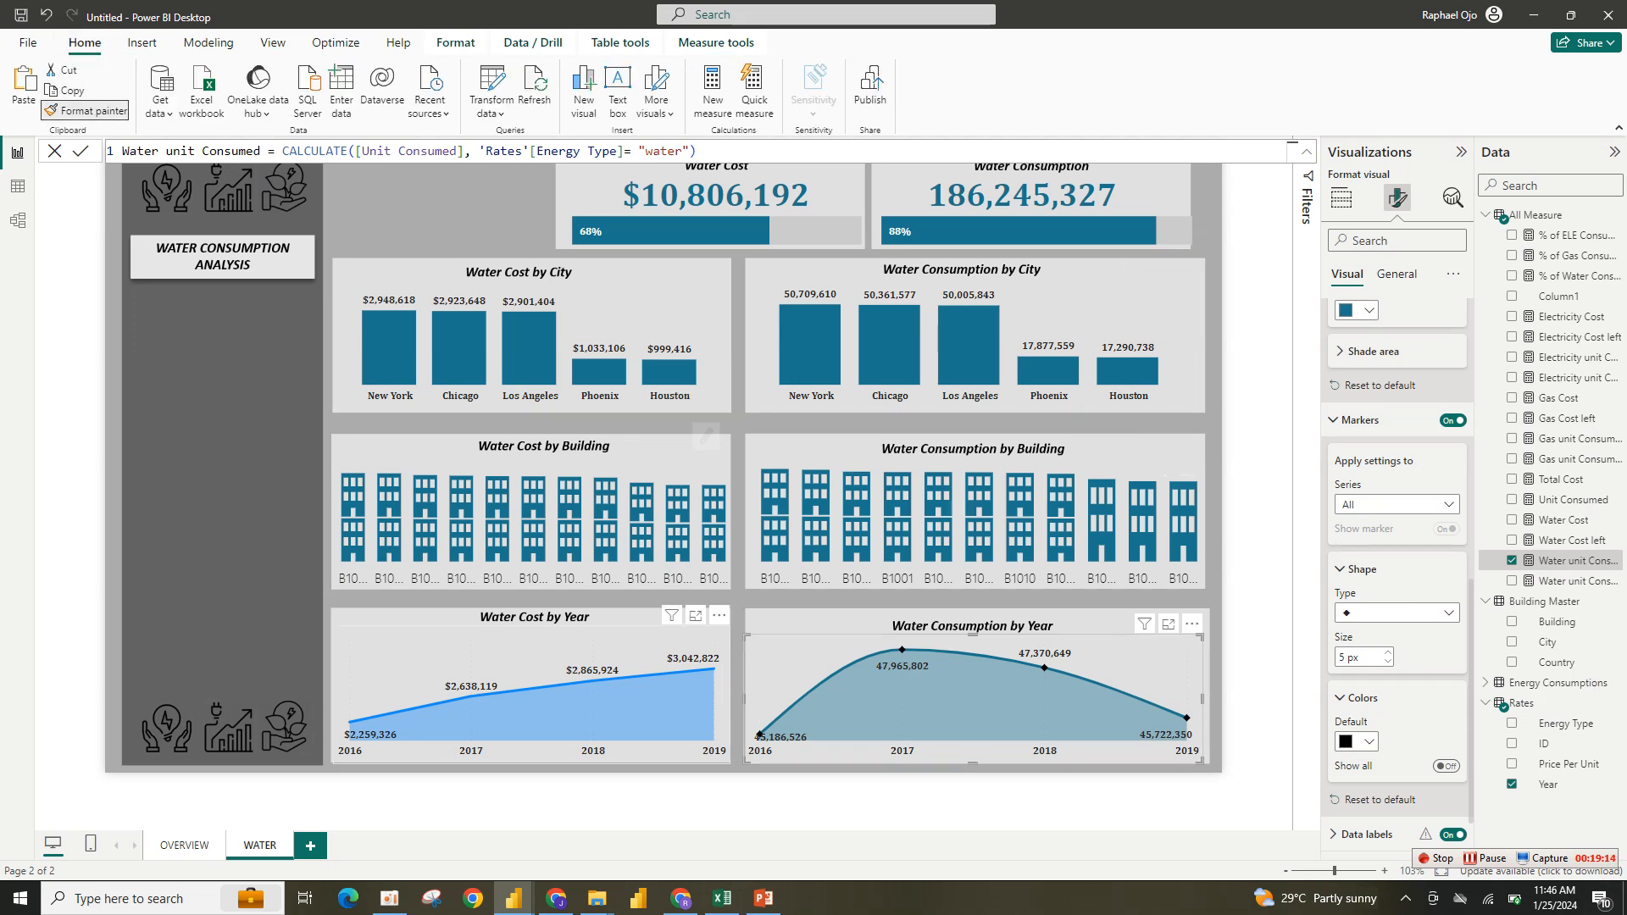
- Set the Water Cost by Year chart's line color to dark teal
click(525, 677)
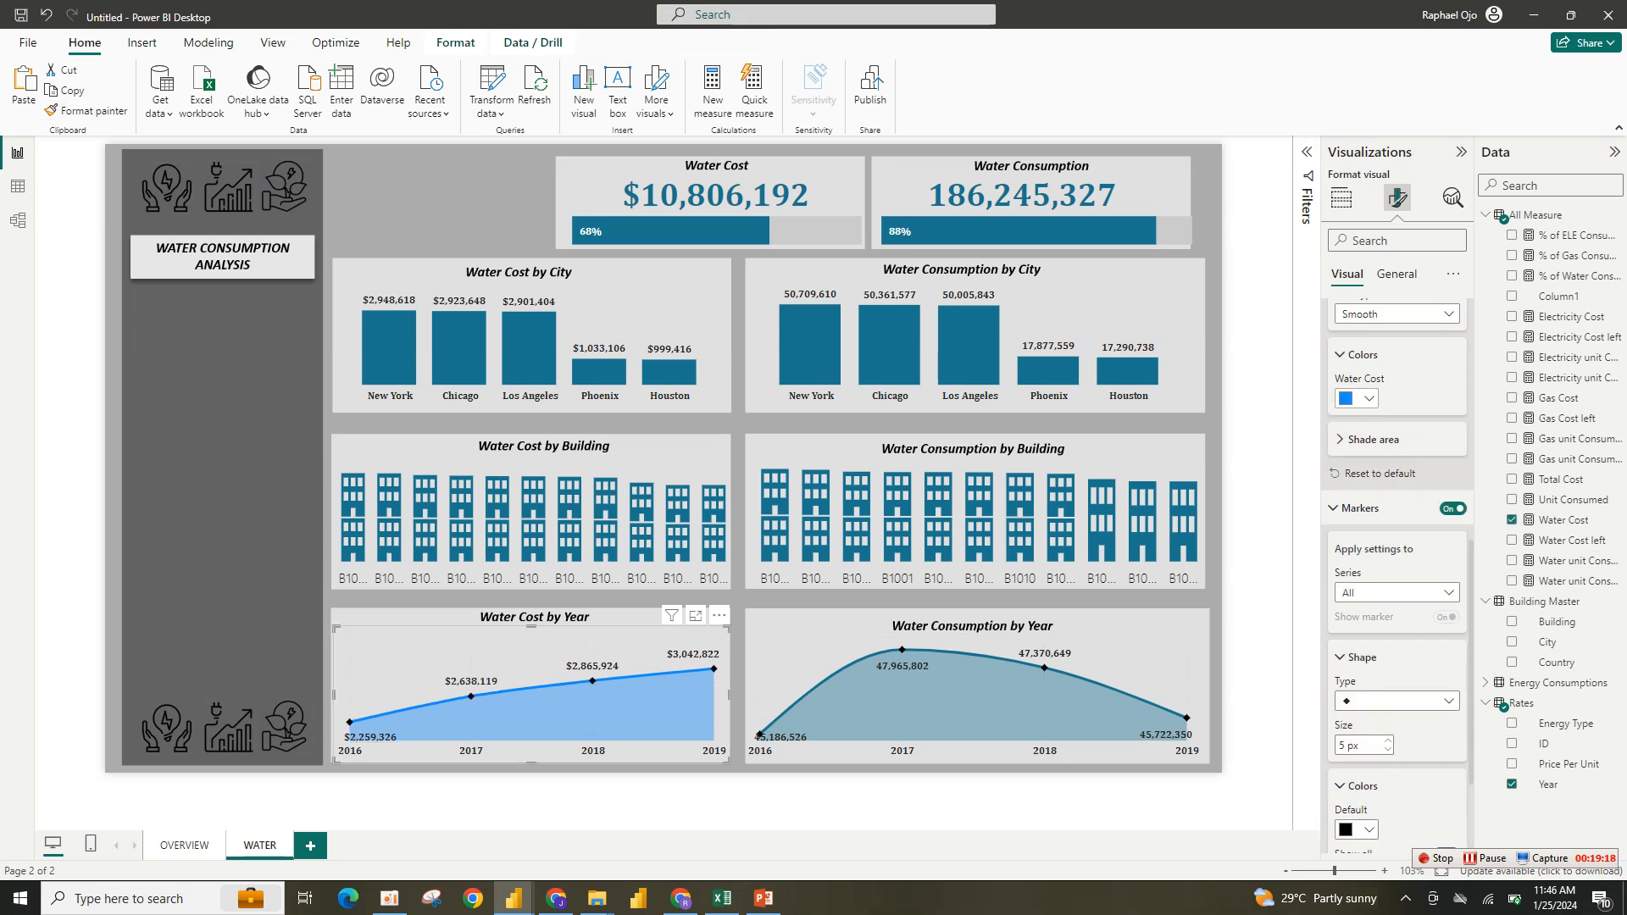
click(1356, 399)
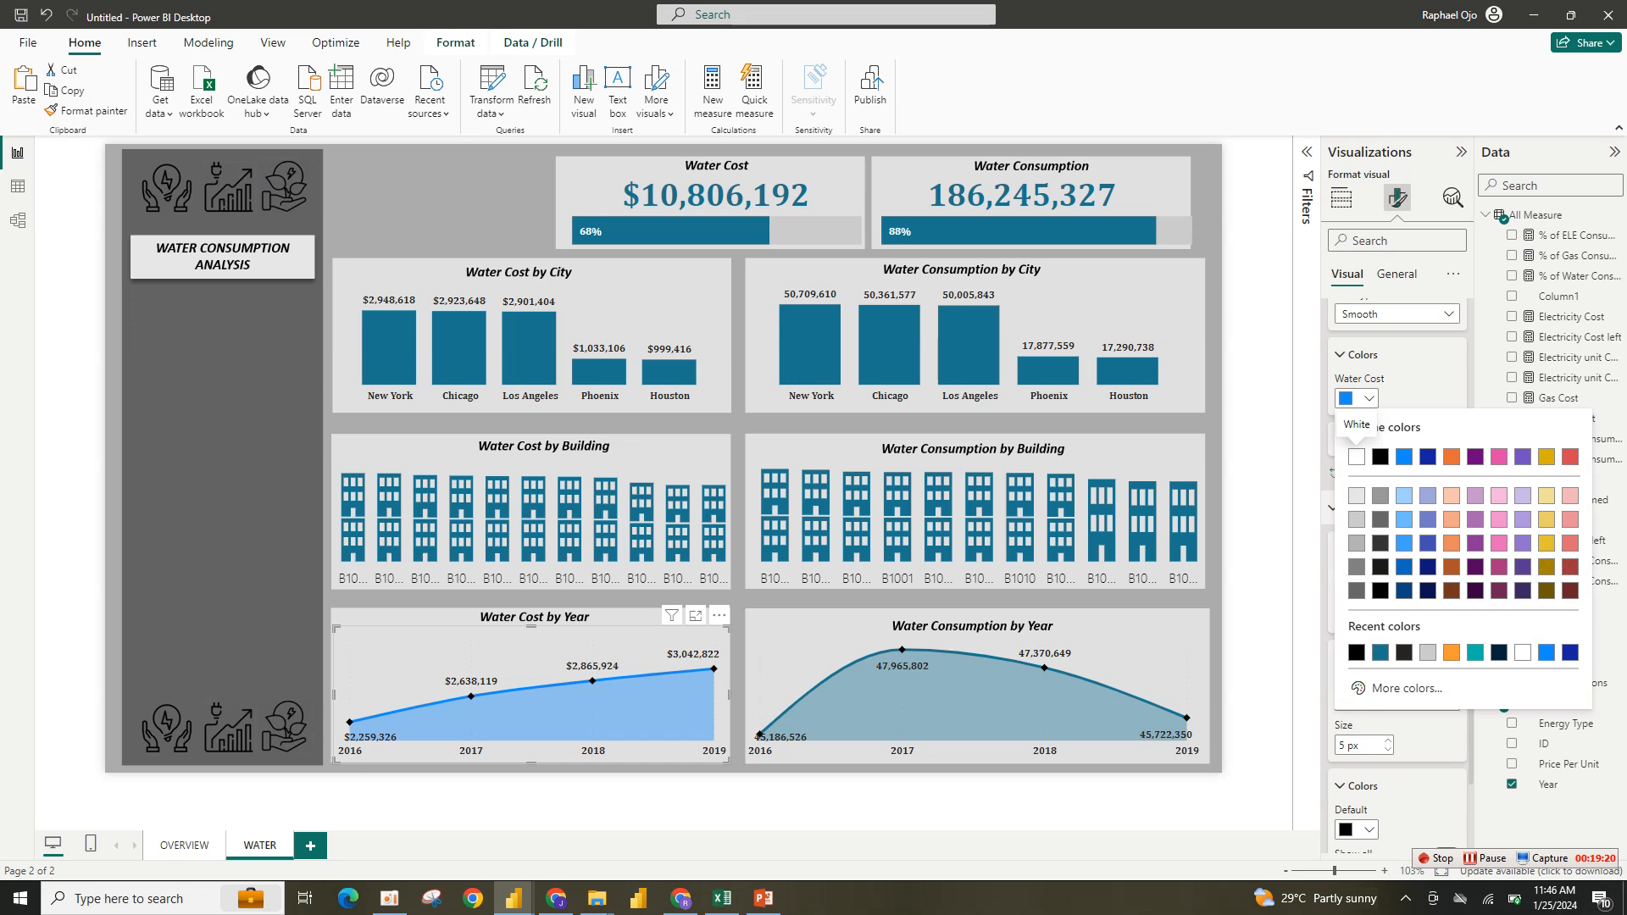
click(1380, 653)
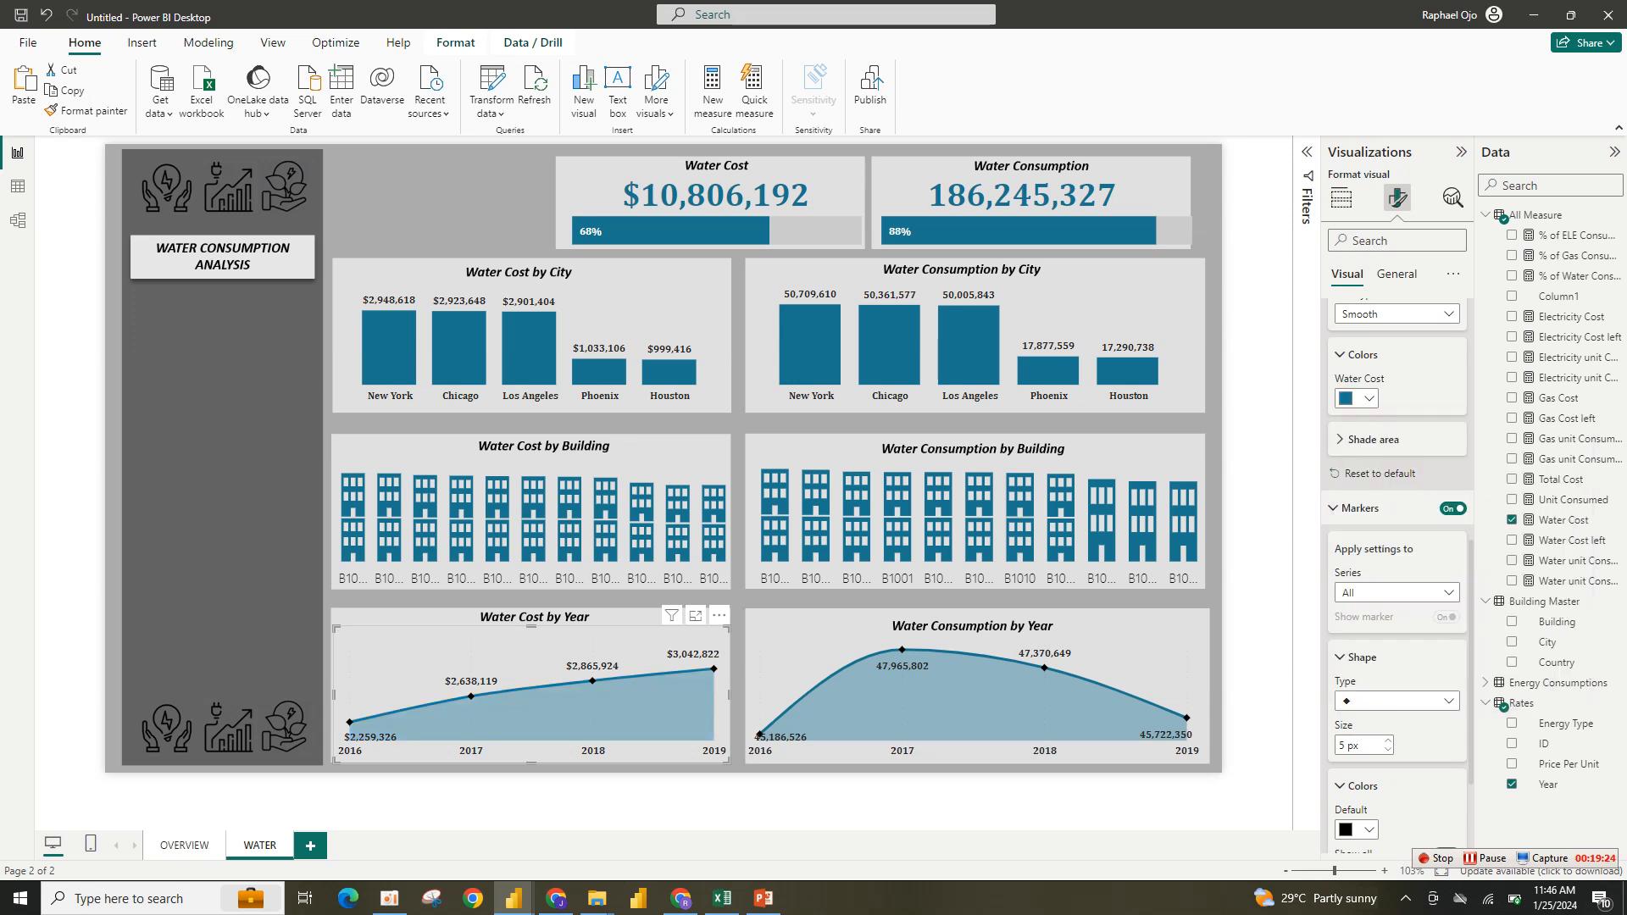
scroll(1396, 576, down, 3)
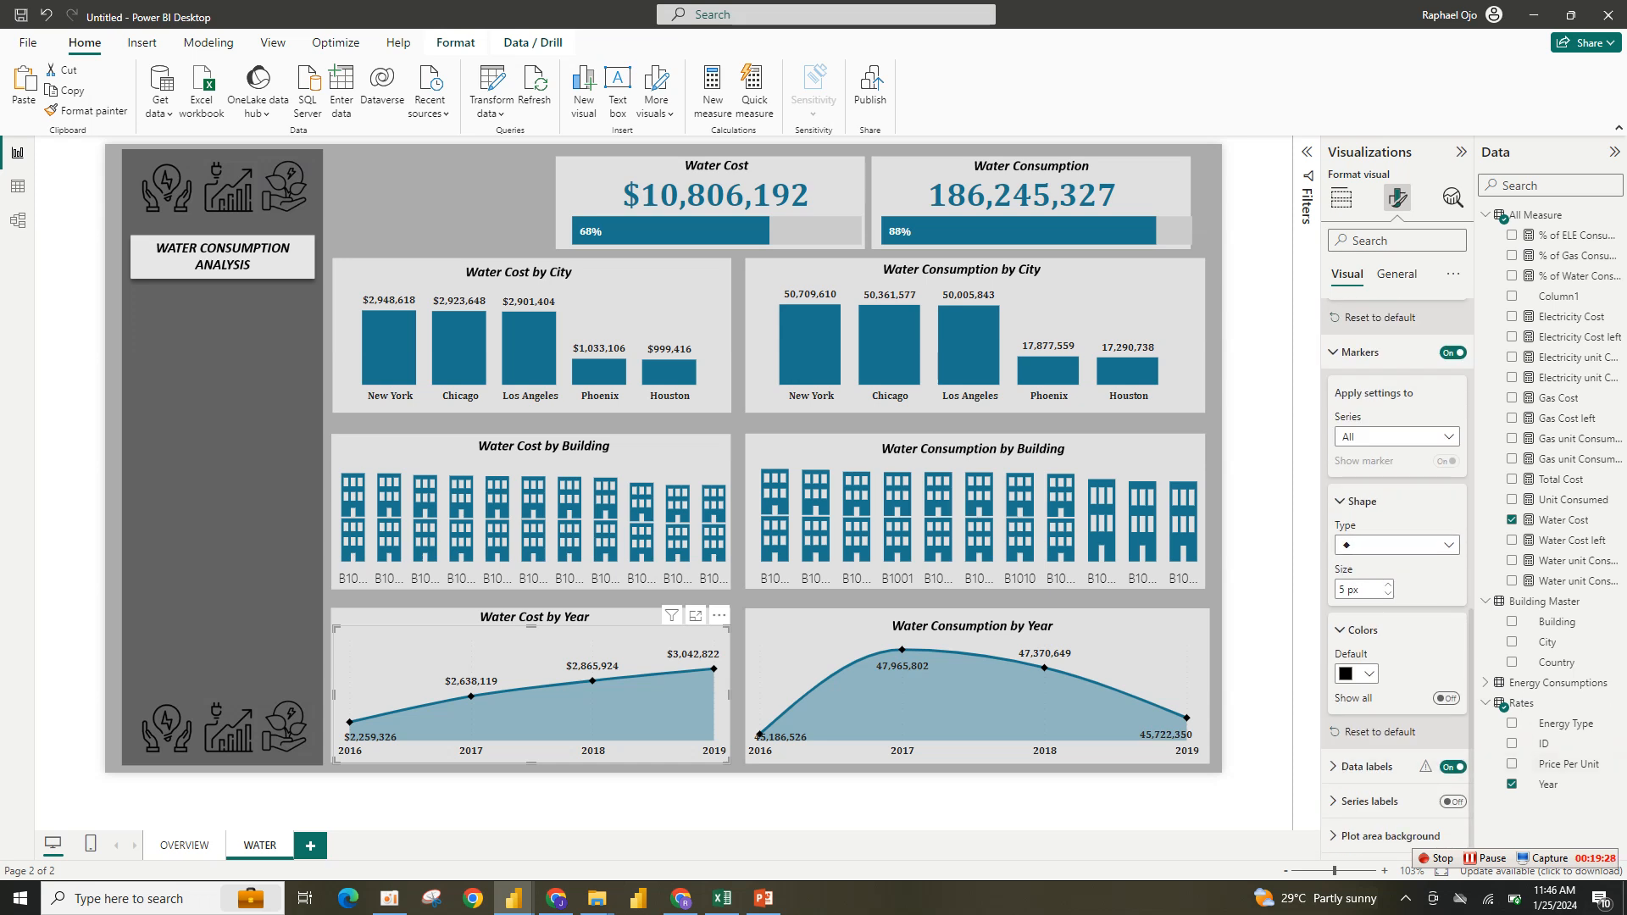
scroll(1396, 576, up, 7)
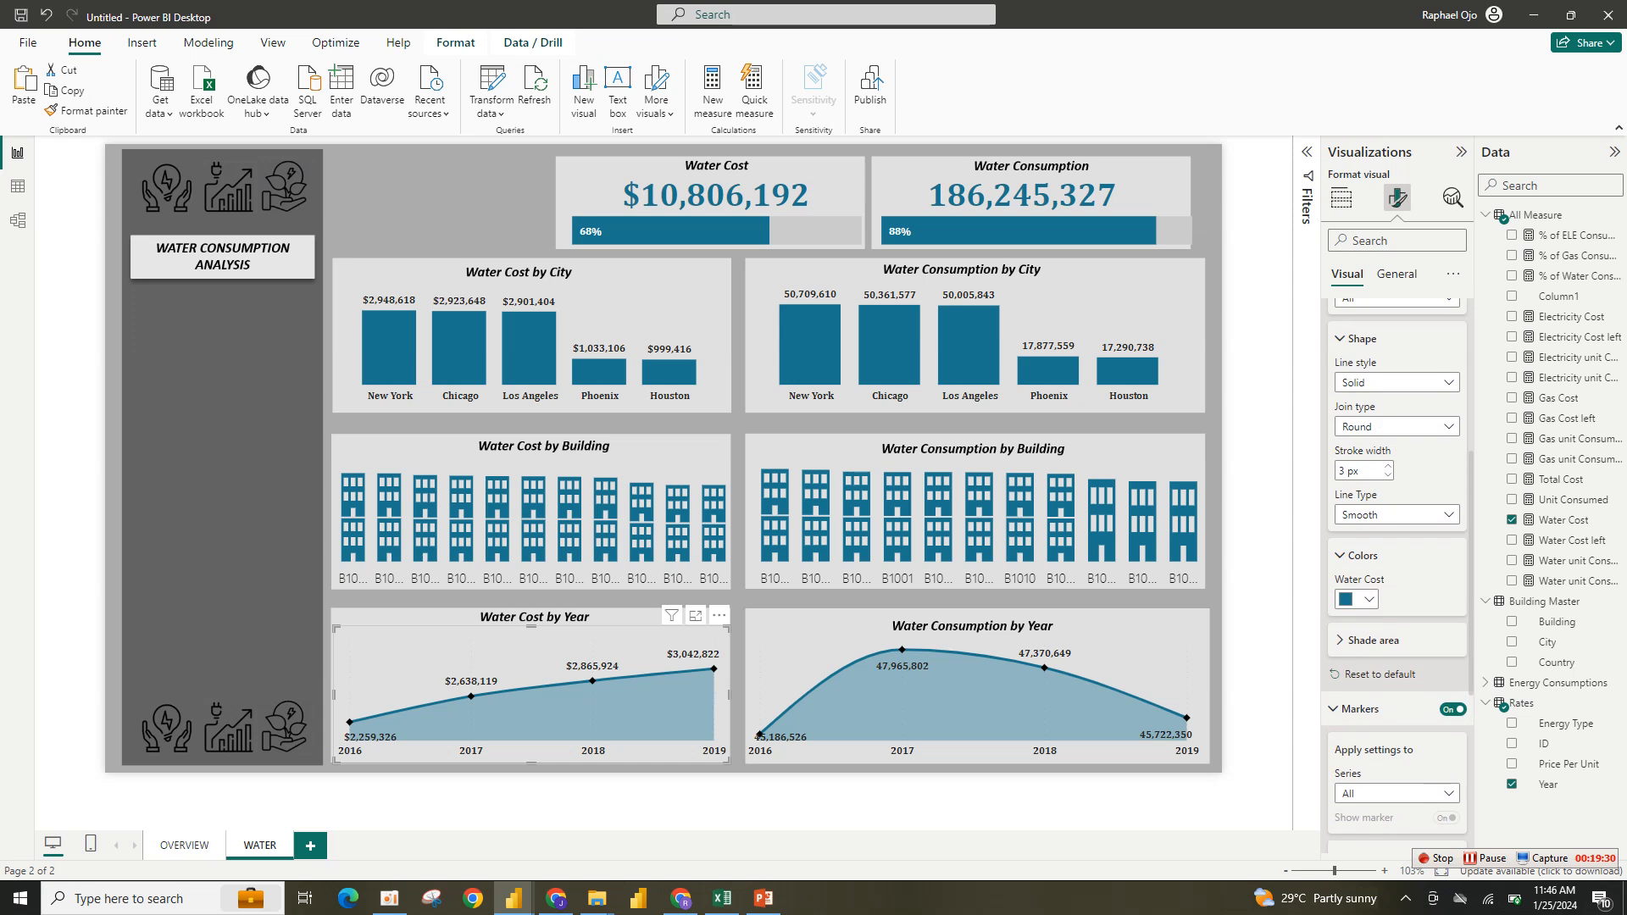
- Nudge the Water Cost by Year and Water Consumption by Year charts slightly to align them in their panels
drag(531, 628, 531, 601)
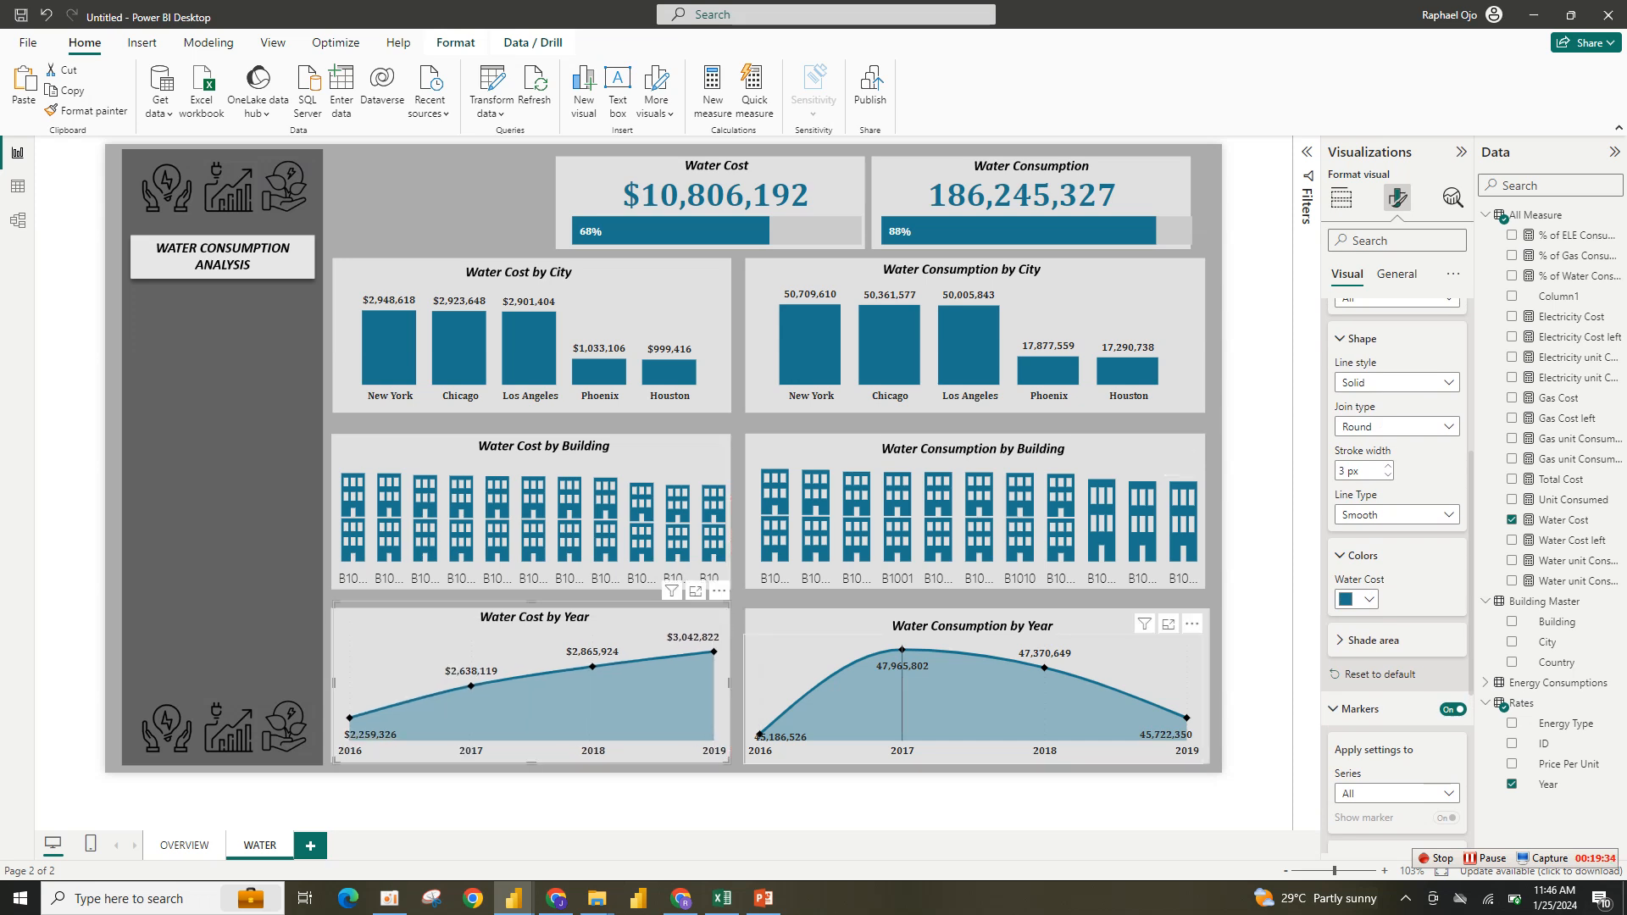
click(801, 652)
drag(746, 636, 761, 622)
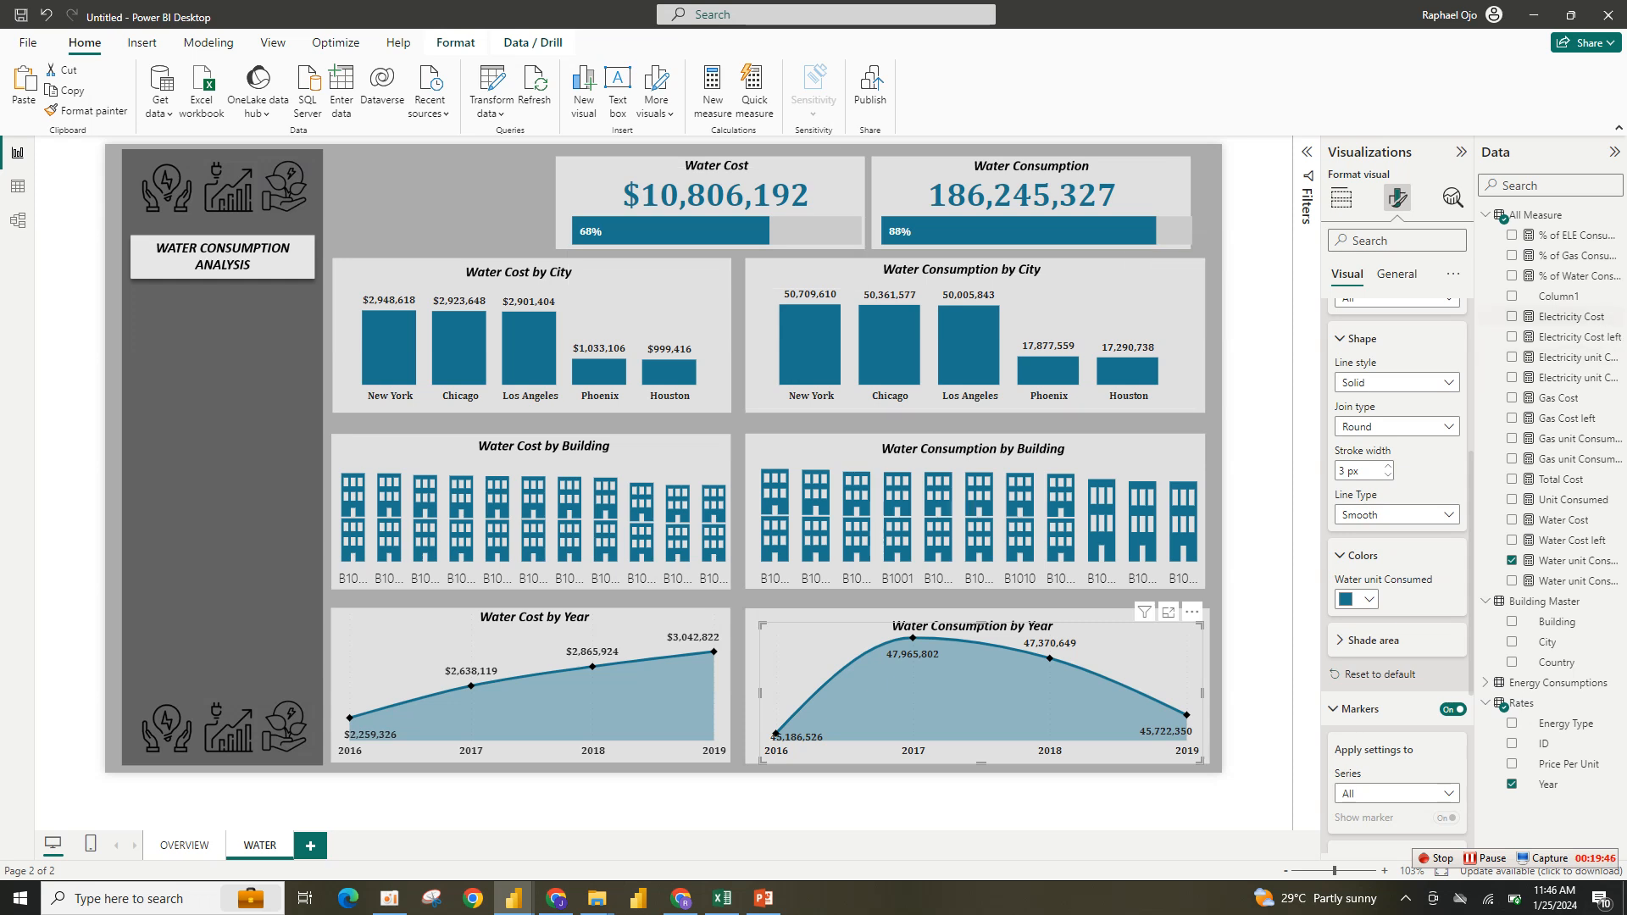
- Add a slicer visual to the page using the Rates table's Year field
click(1340, 197)
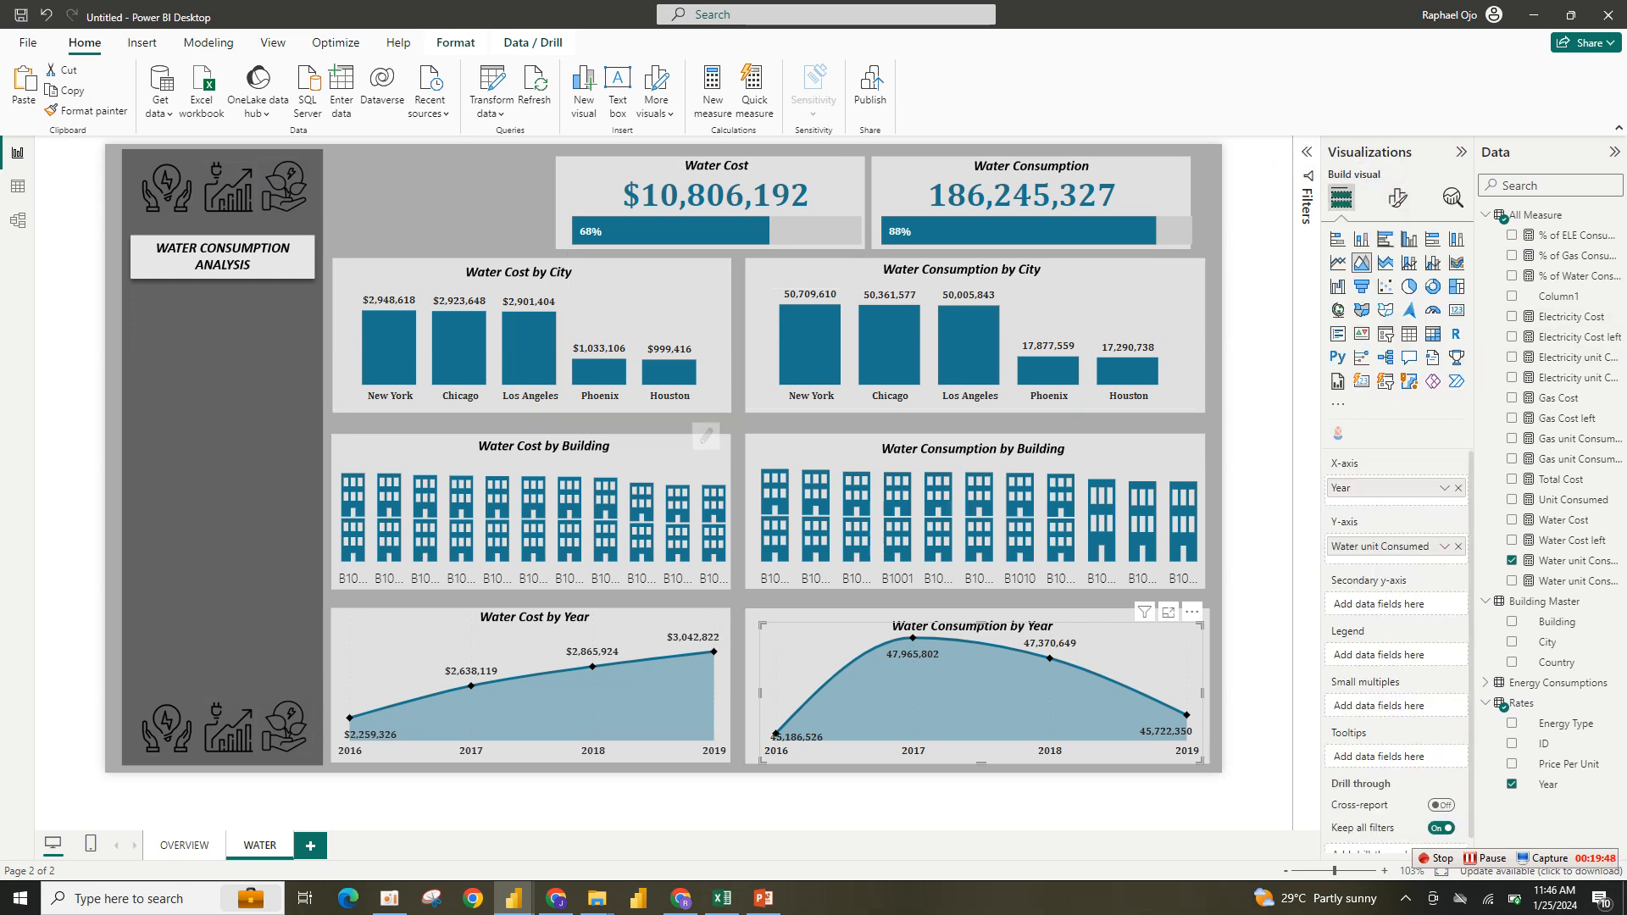
click(442, 204)
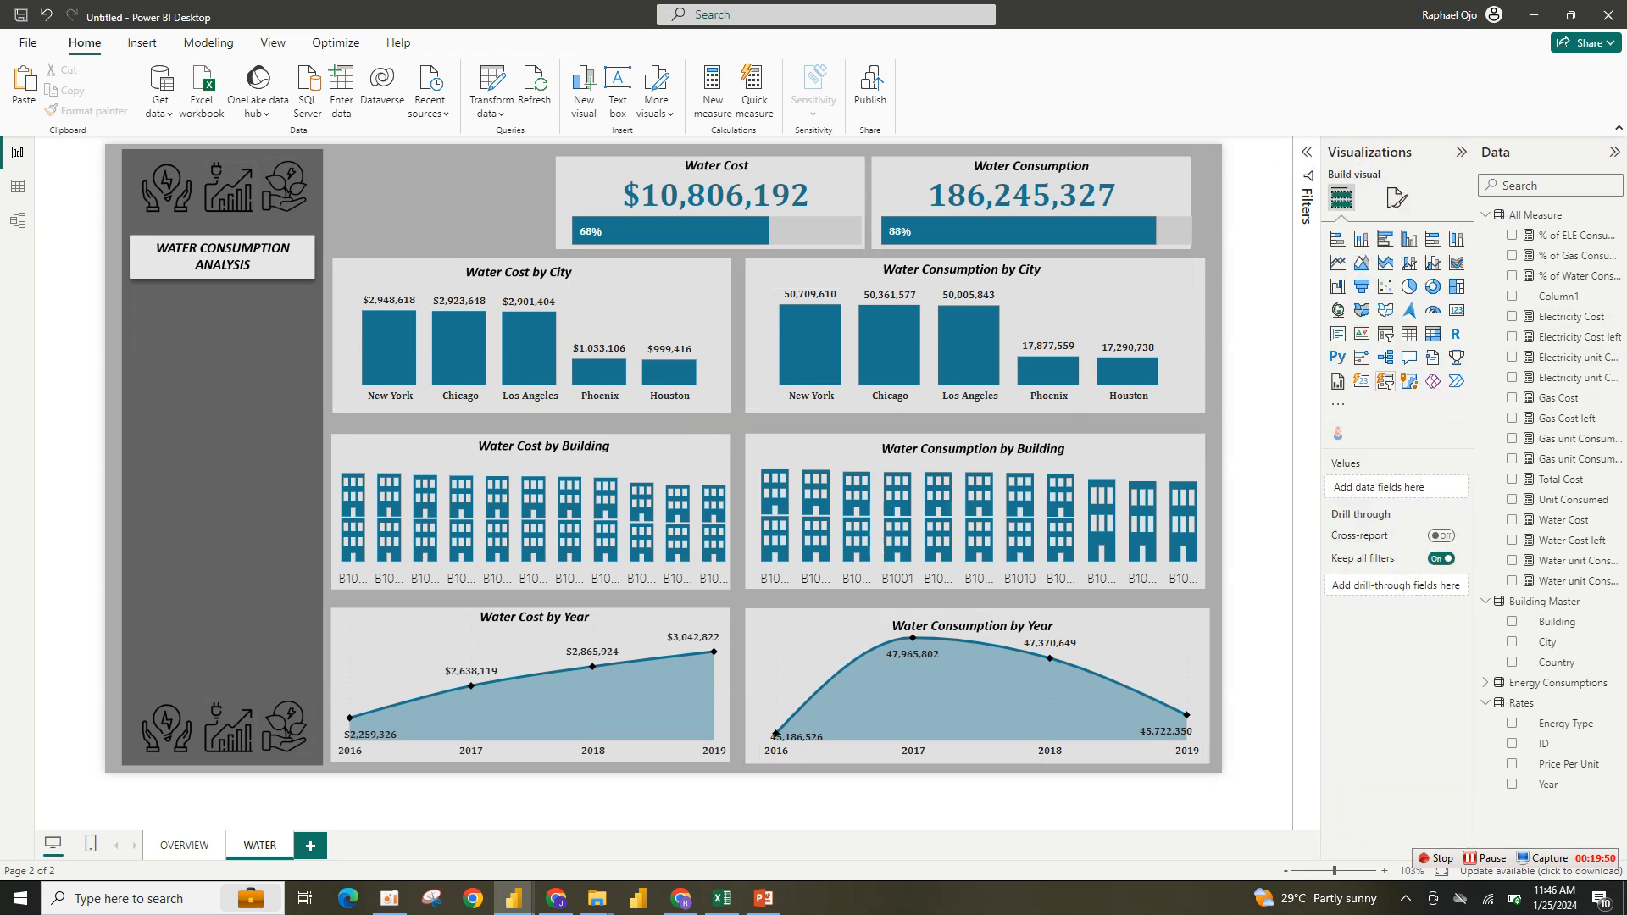
click(1384, 380)
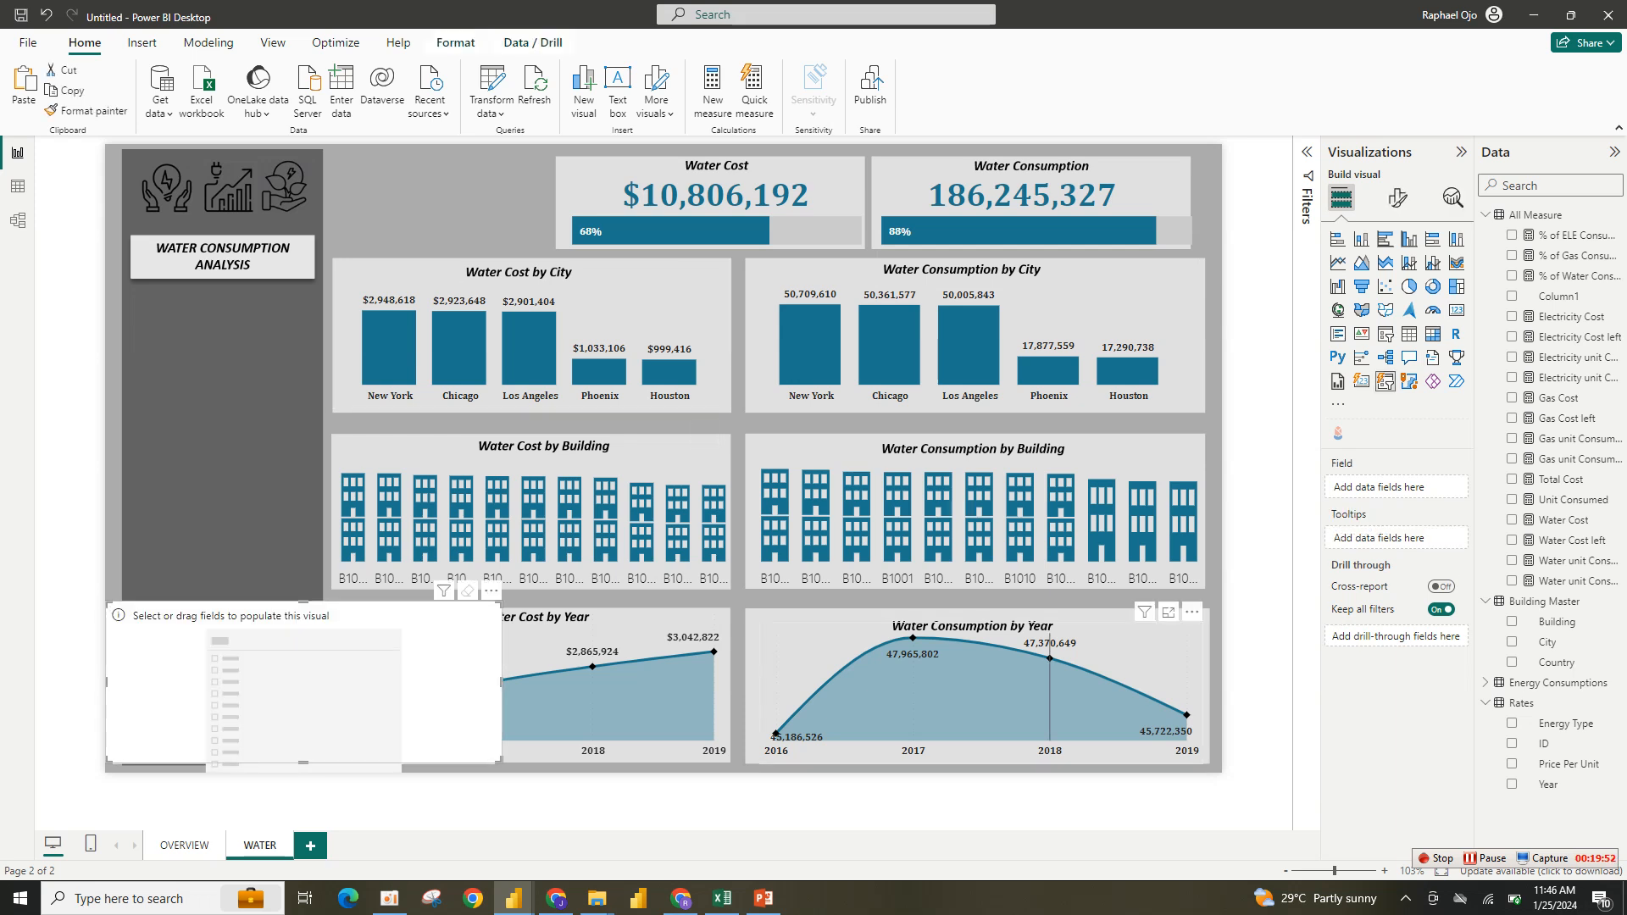
click(1547, 783)
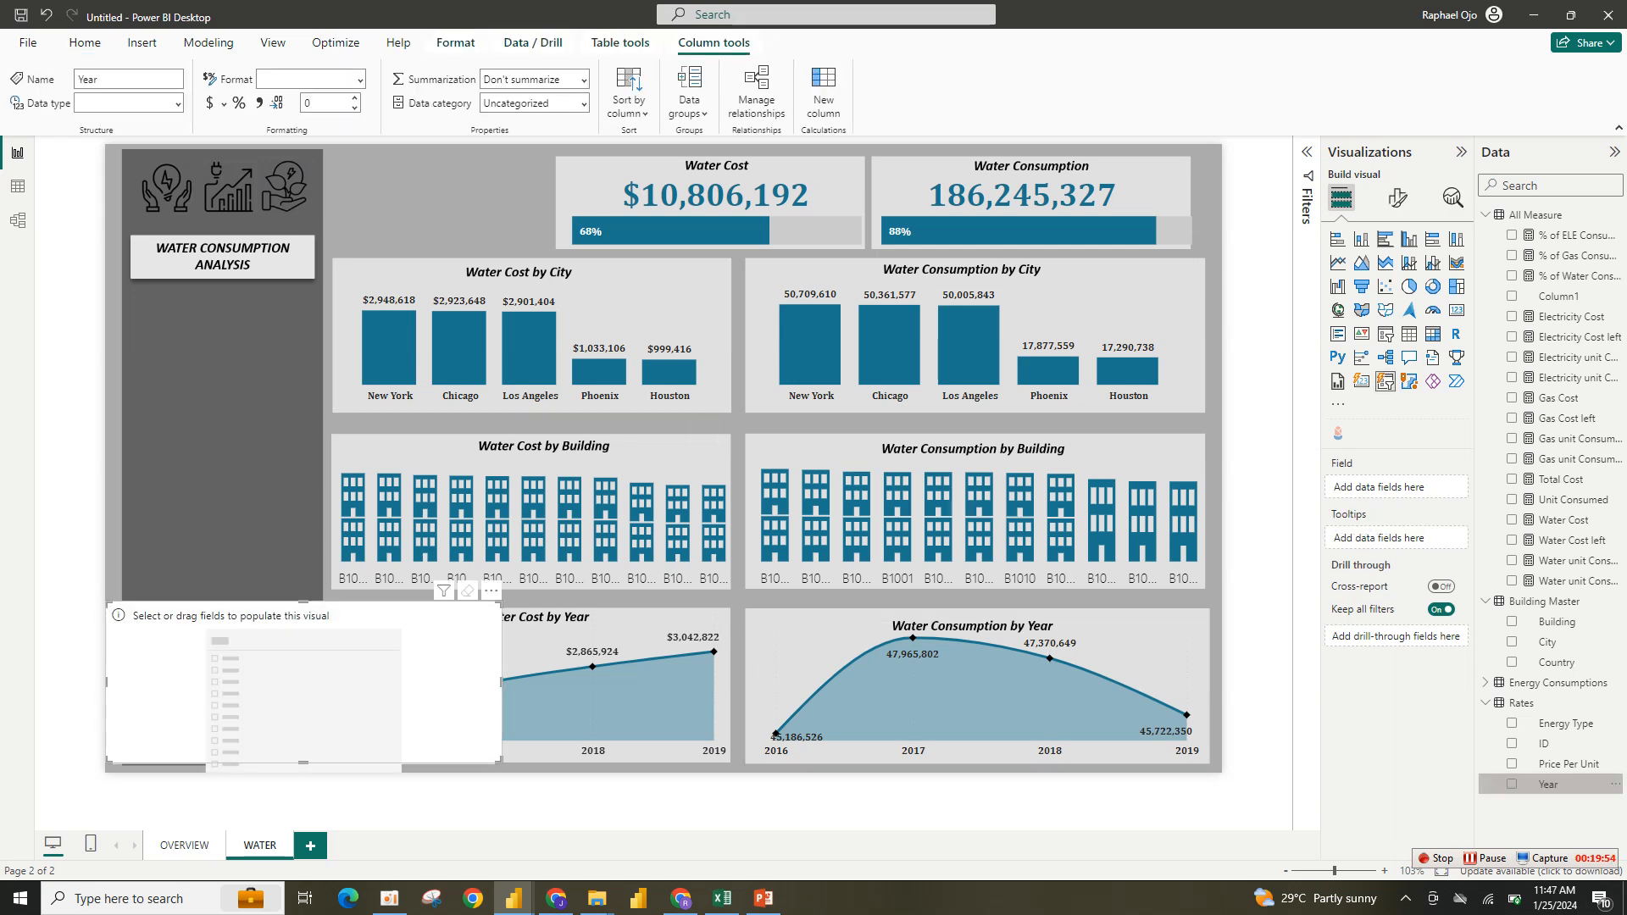
click(1512, 784)
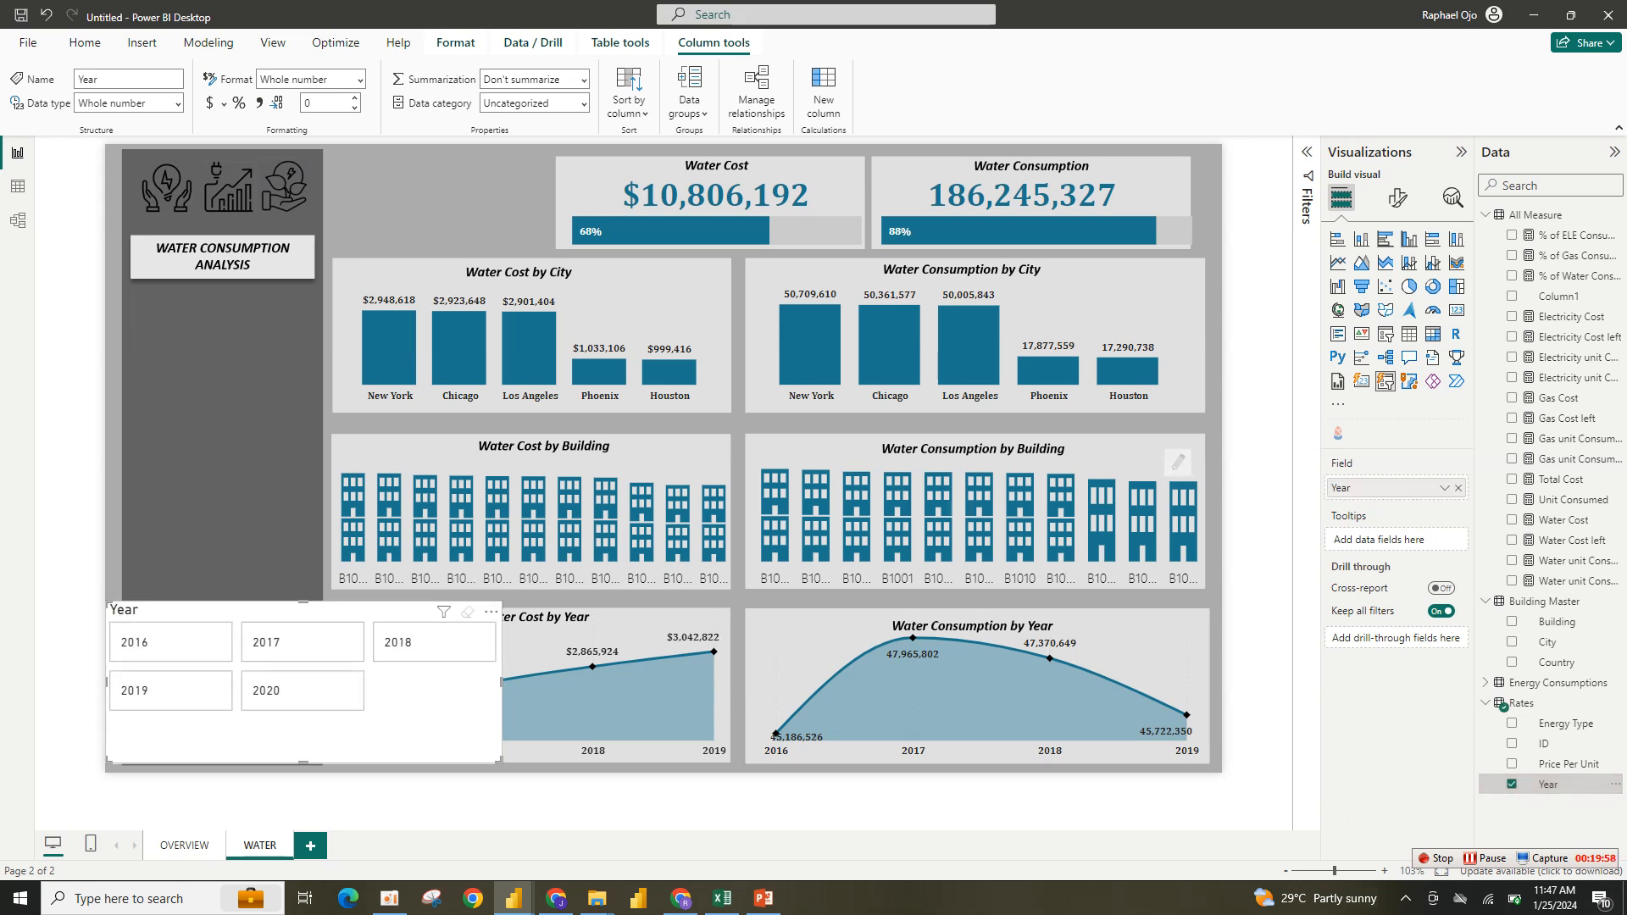
- Set the Year slicer's callout values font to Cambria and its font color to black
click(1397, 197)
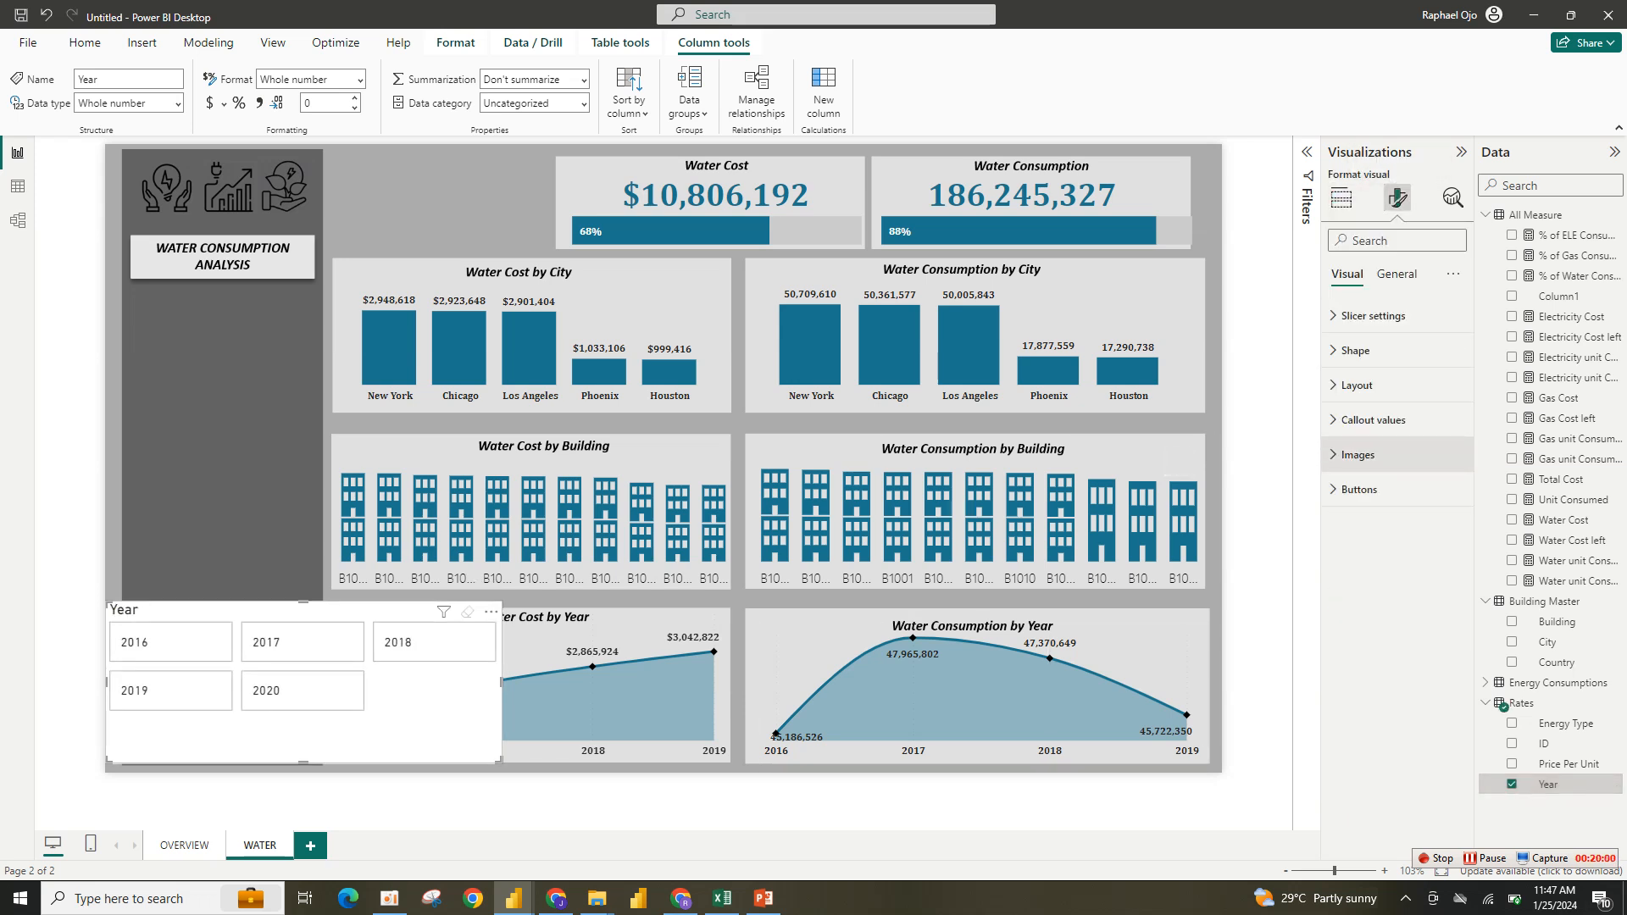
click(1355, 385)
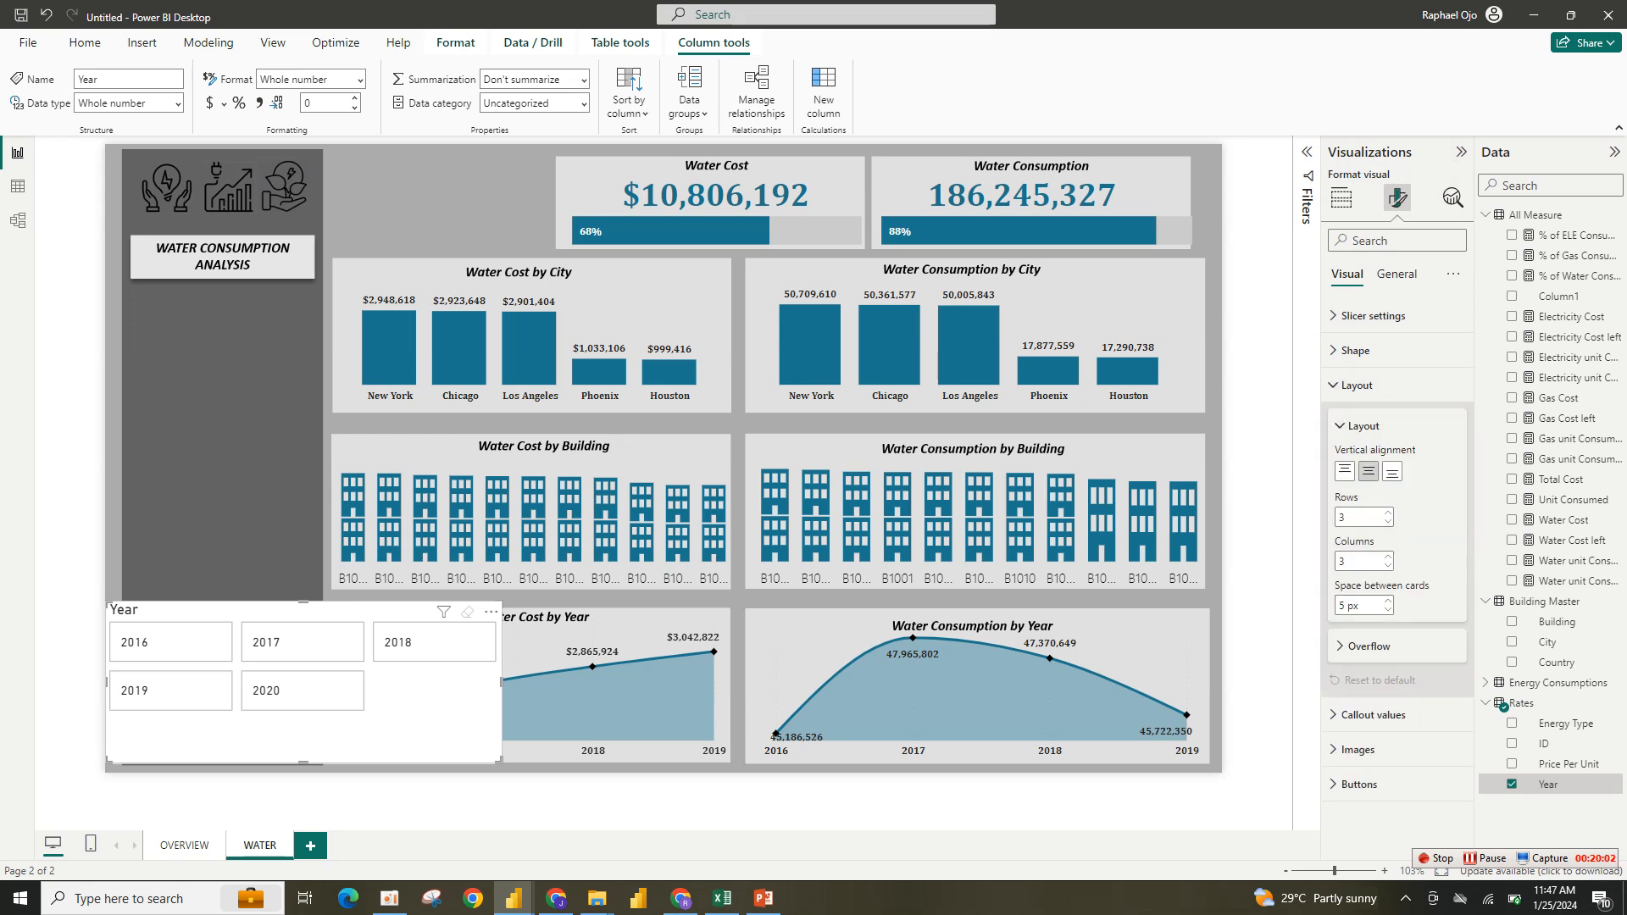
click(1356, 350)
click(1356, 476)
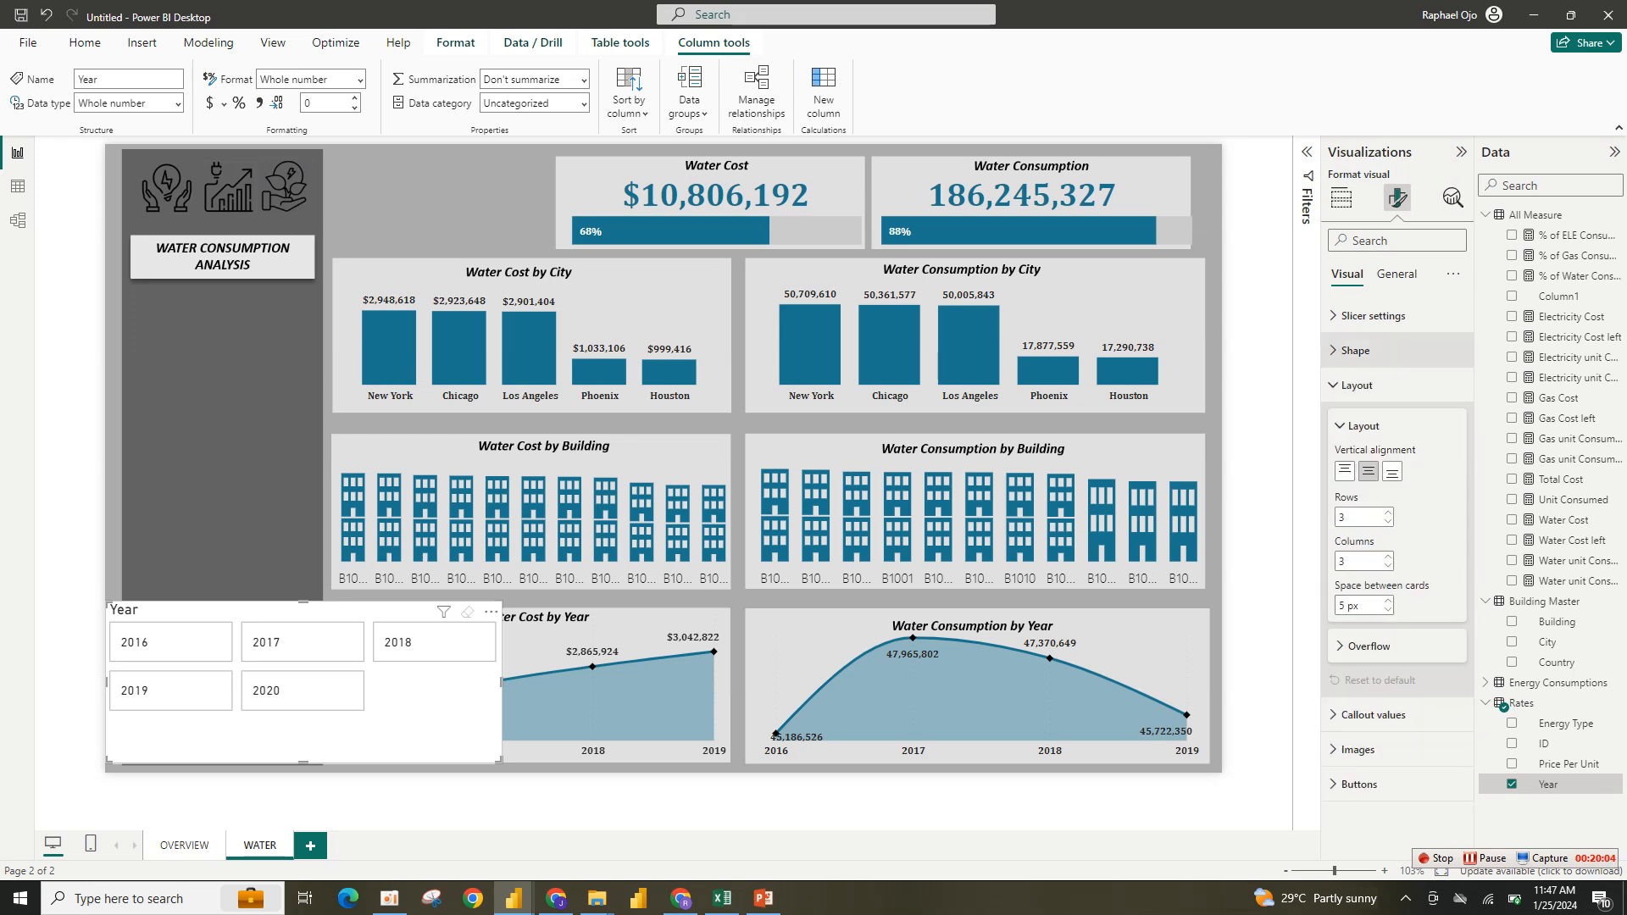
click(1355, 350)
click(1372, 419)
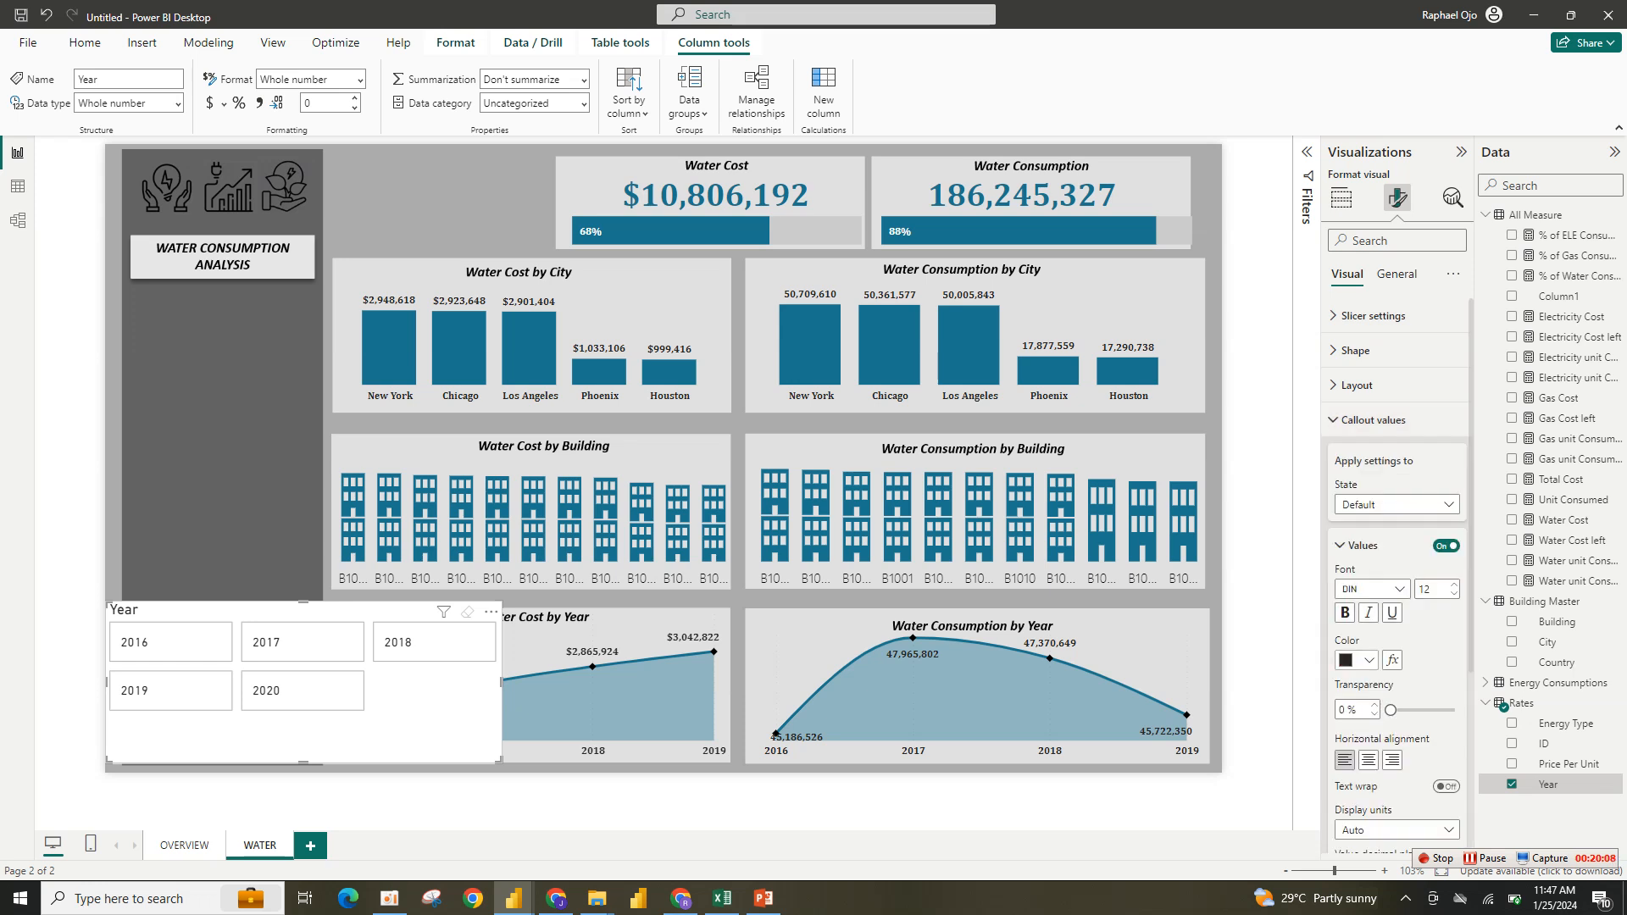
click(1361, 660)
click(1396, 588)
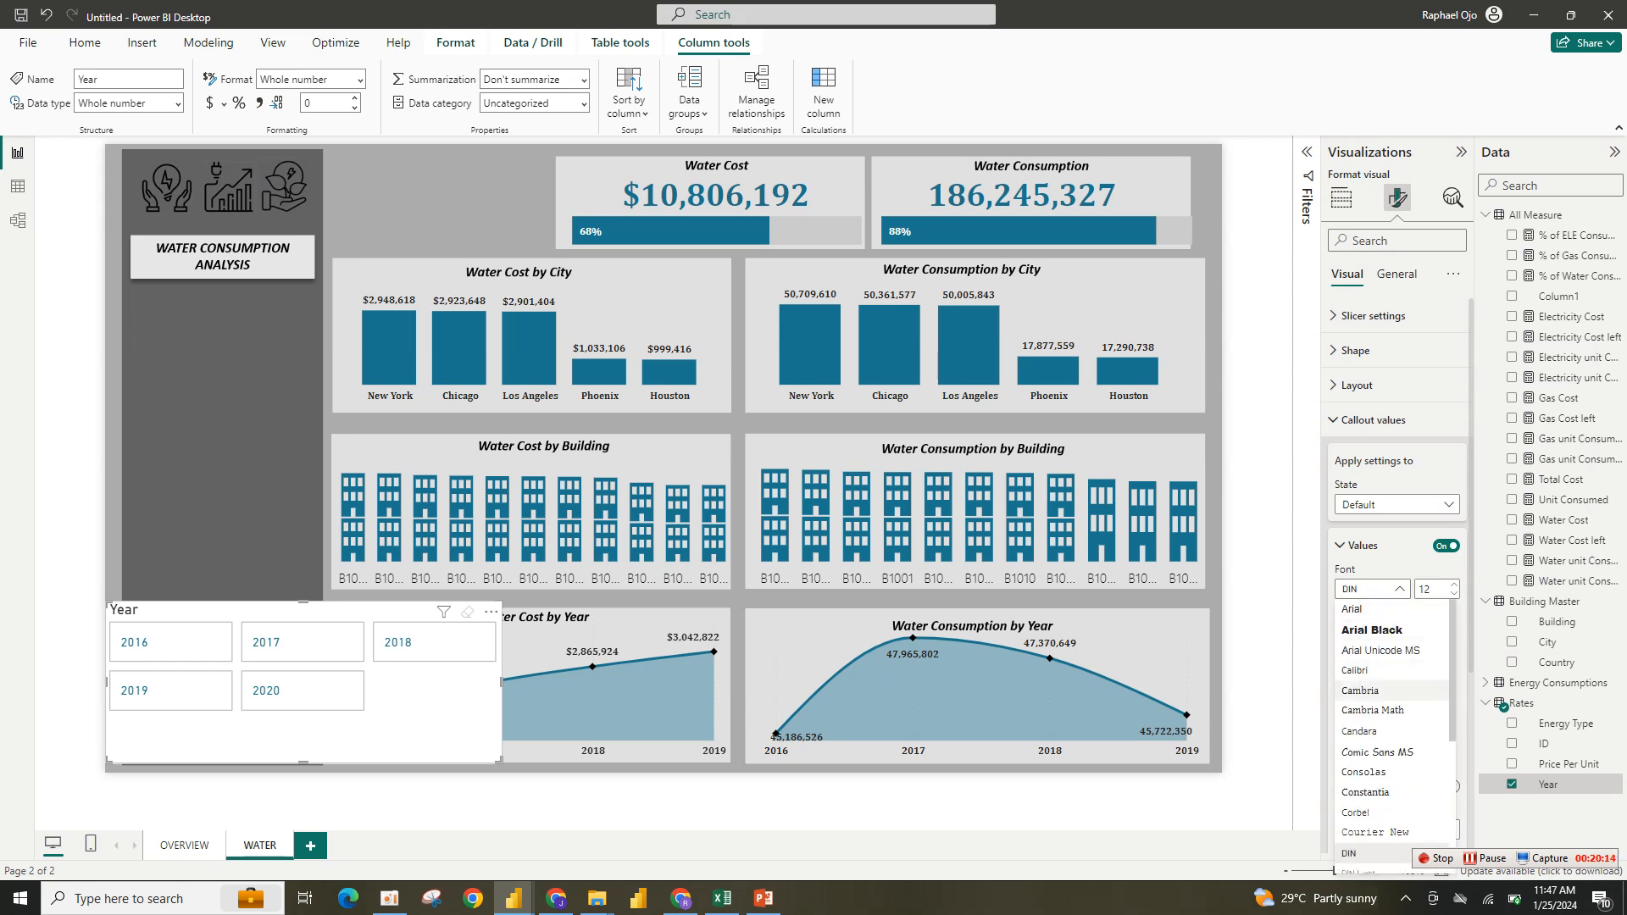
click(1360, 690)
click(1363, 660)
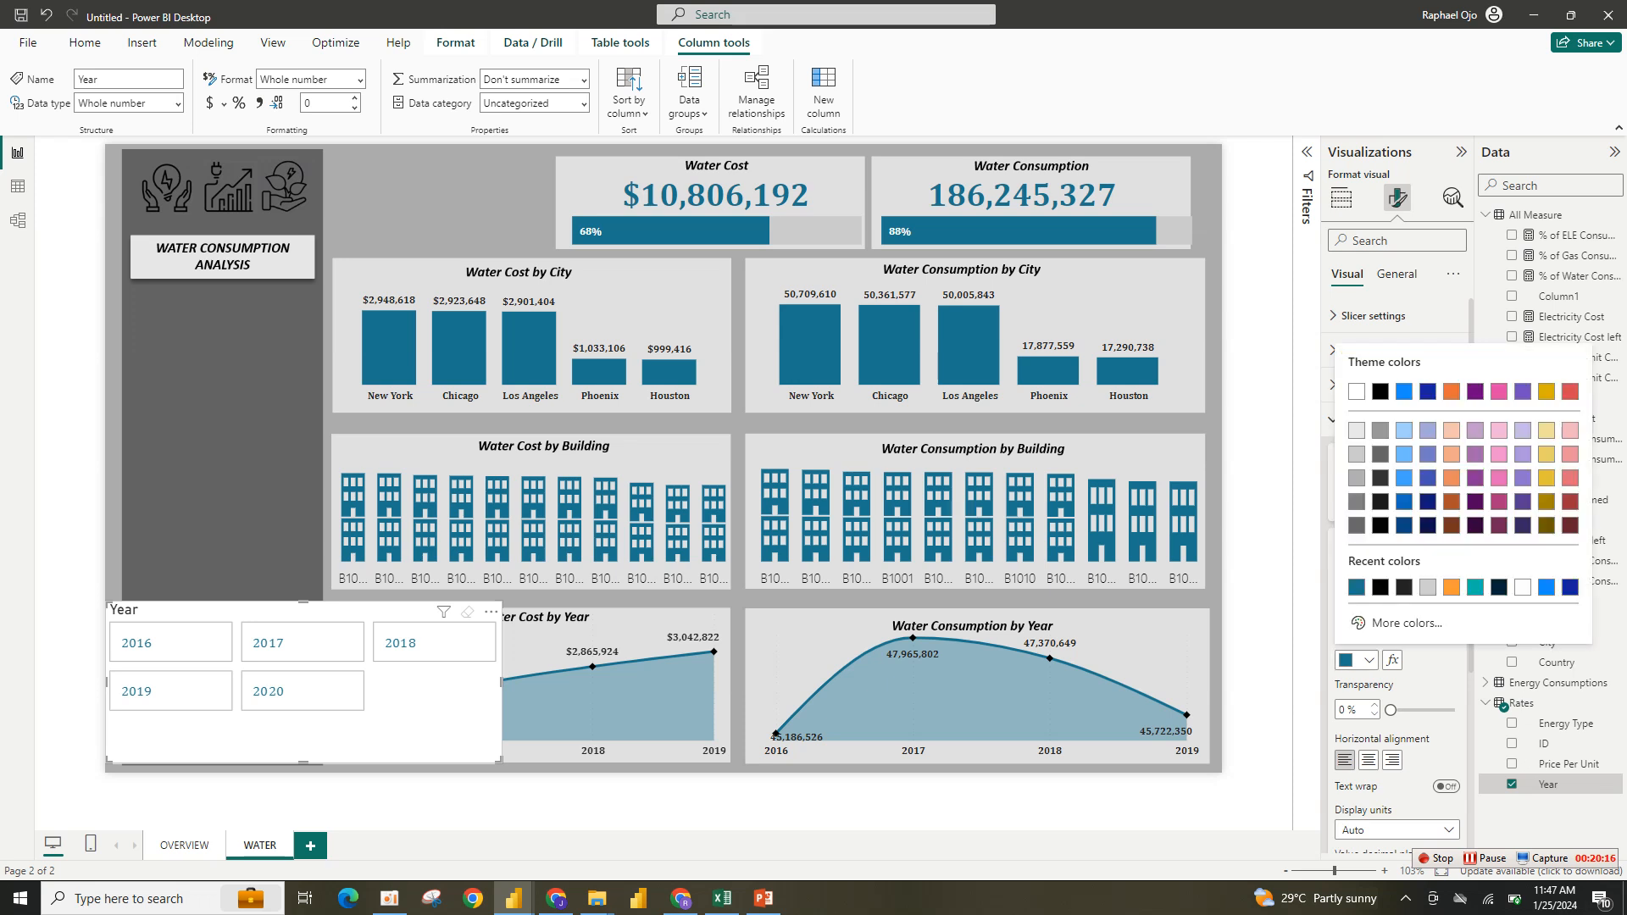
click(1380, 586)
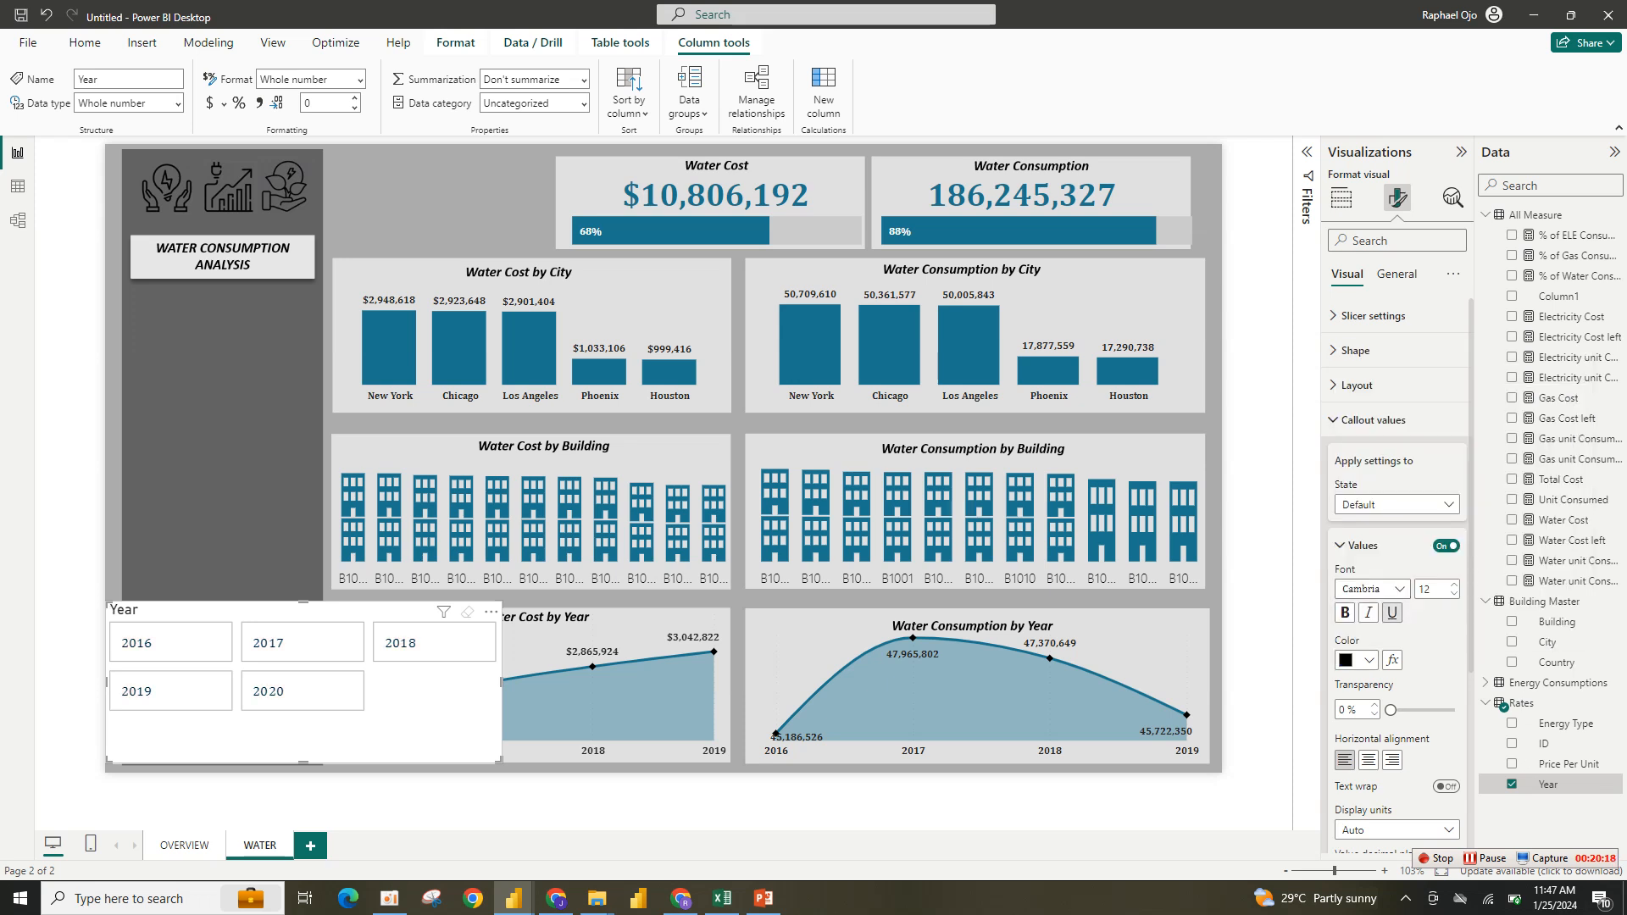
- Toggle the slicer buttons' border off and on and turn off their fill
scroll(1396, 644, down, 4)
scroll(1397, 644, up, 4)
click(1373, 419)
click(1359, 489)
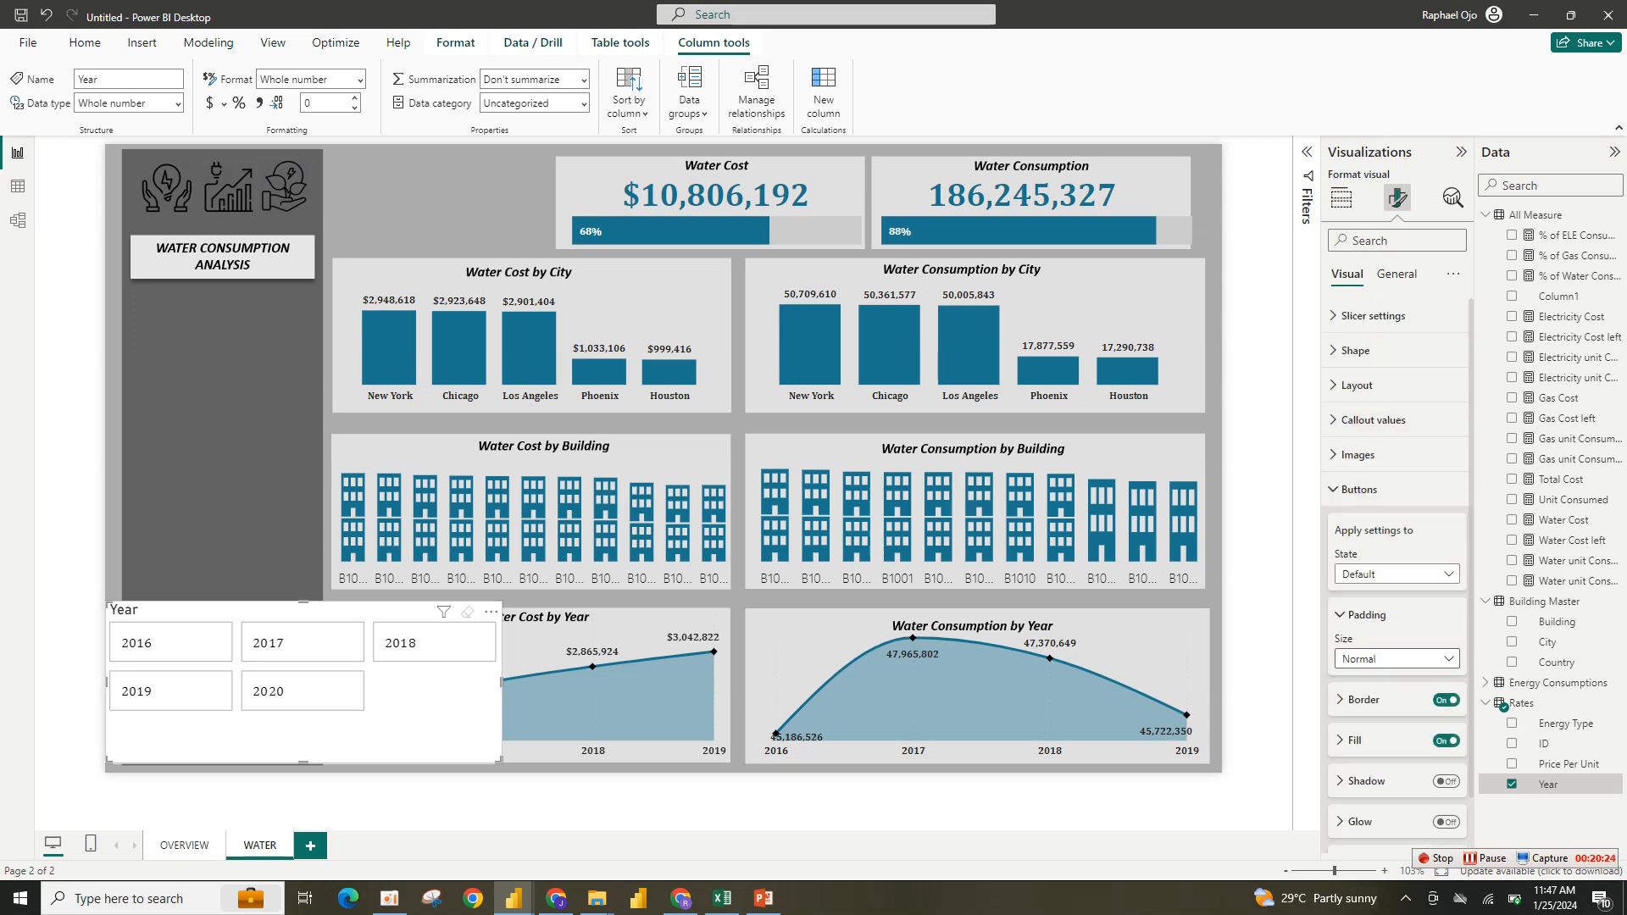
click(1446, 700)
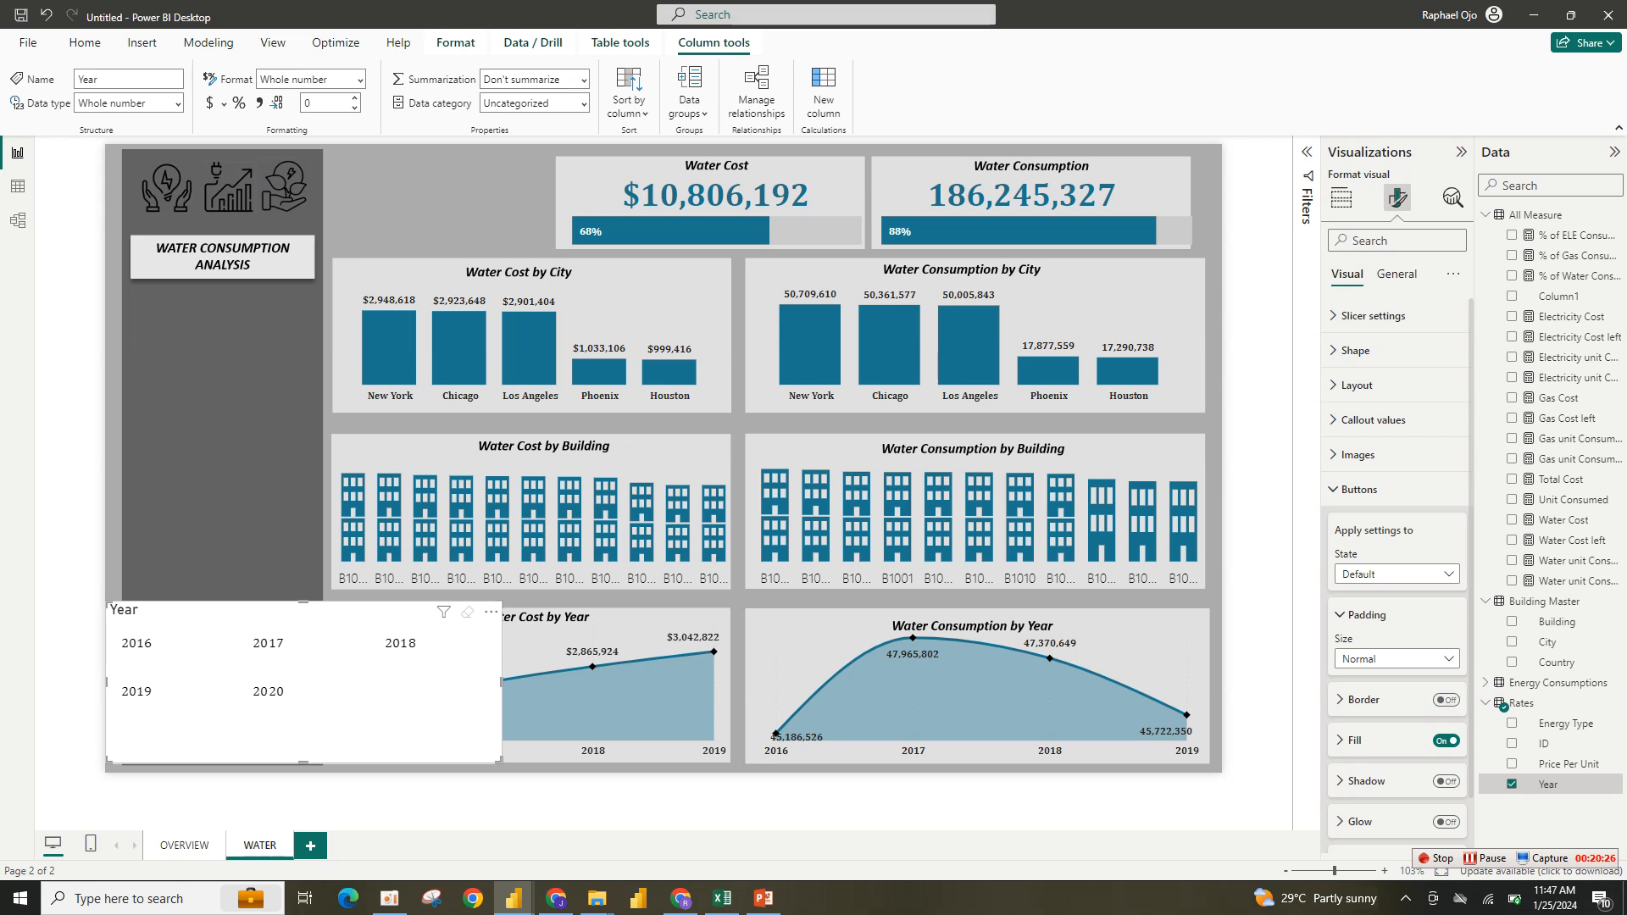
click(1446, 700)
click(1446, 740)
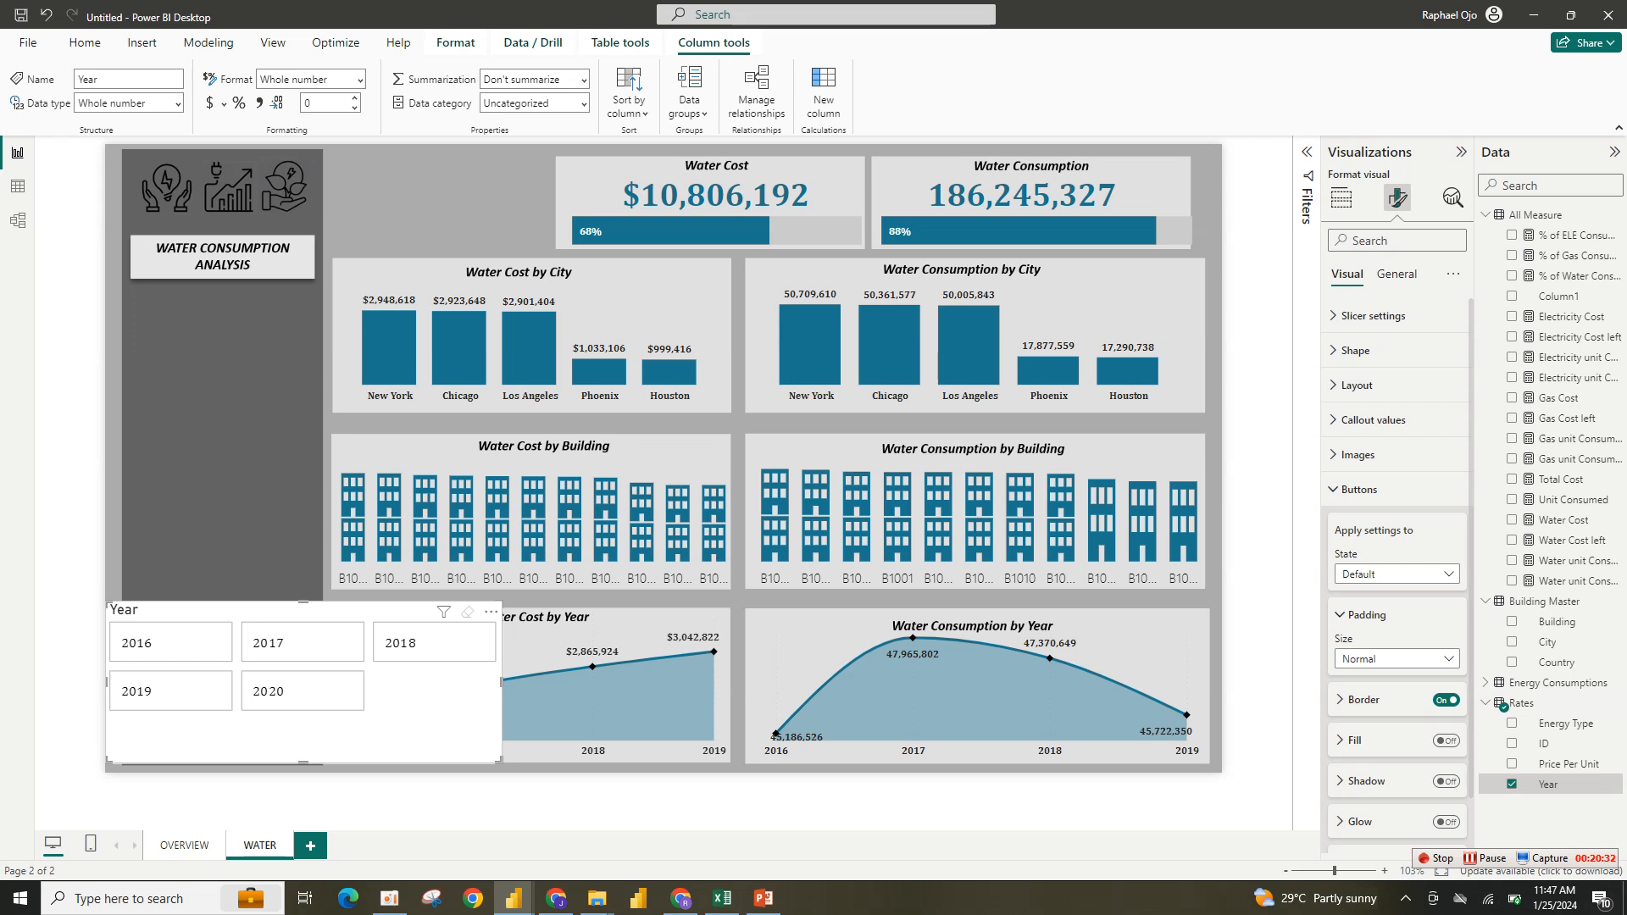
click(1446, 740)
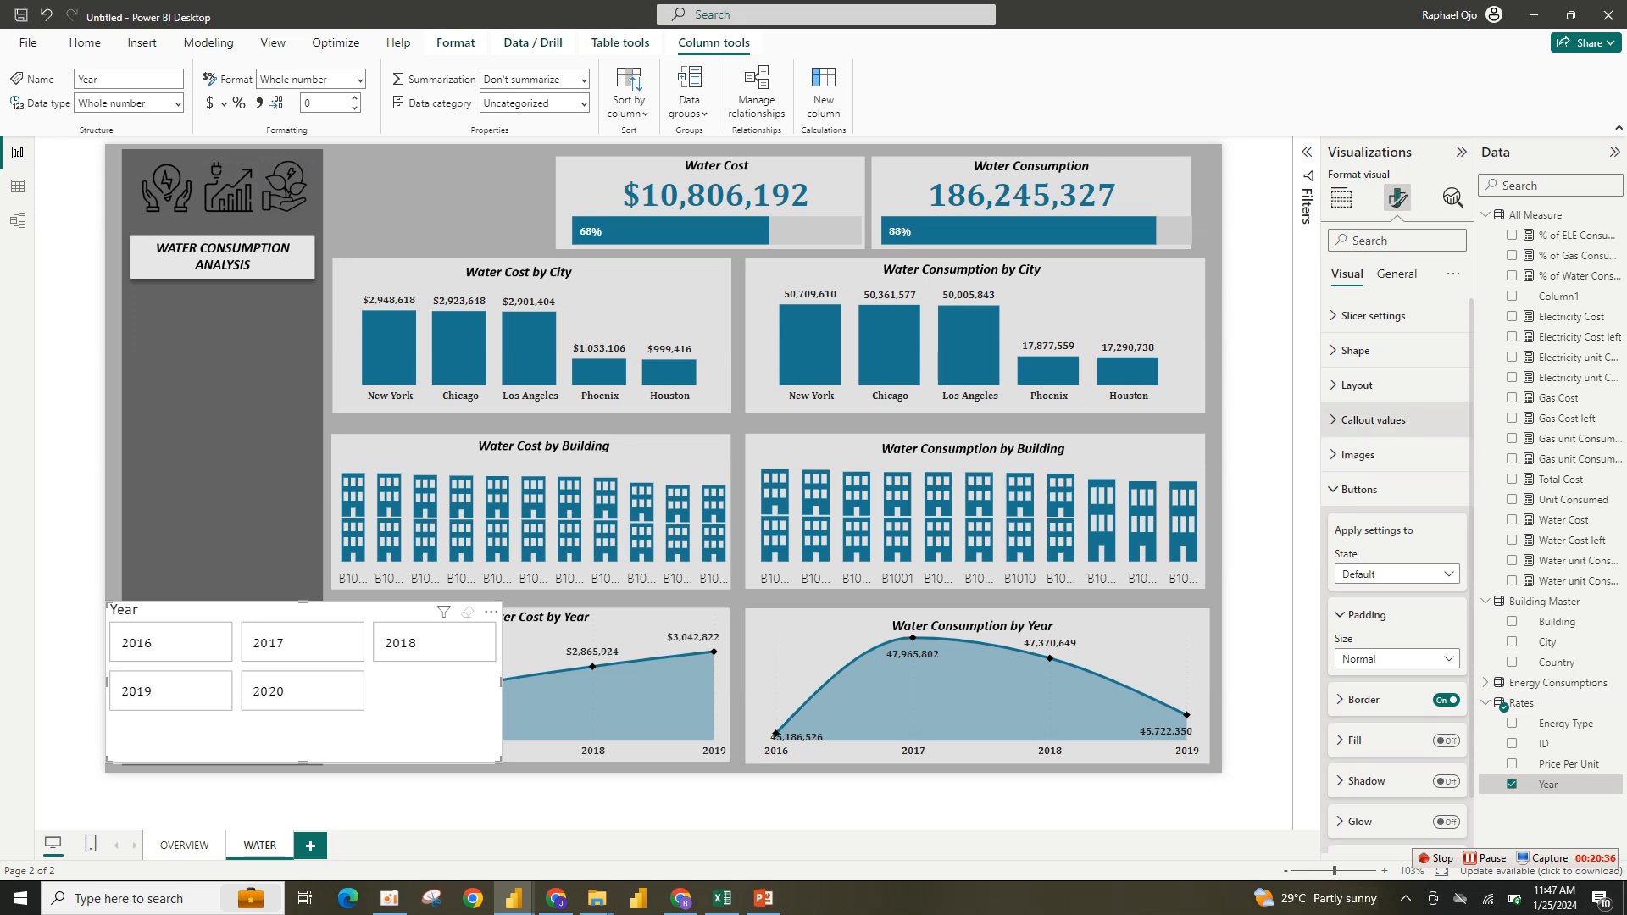
- Turn off the Year slicer's title and background
click(1395, 273)
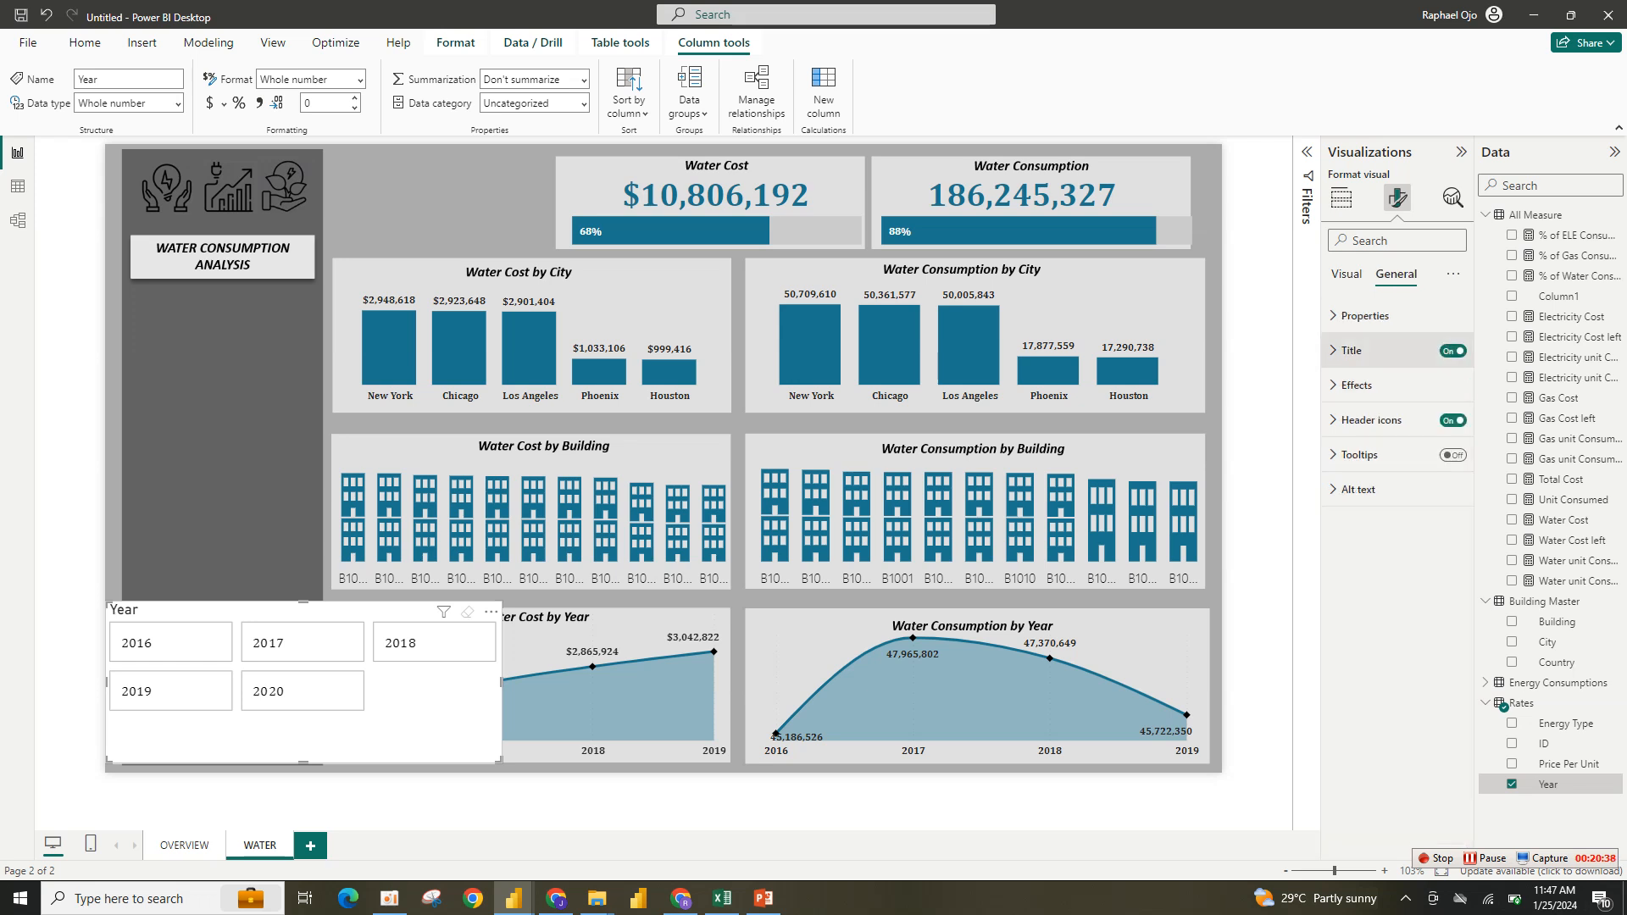
click(1452, 350)
click(1356, 386)
click(1446, 427)
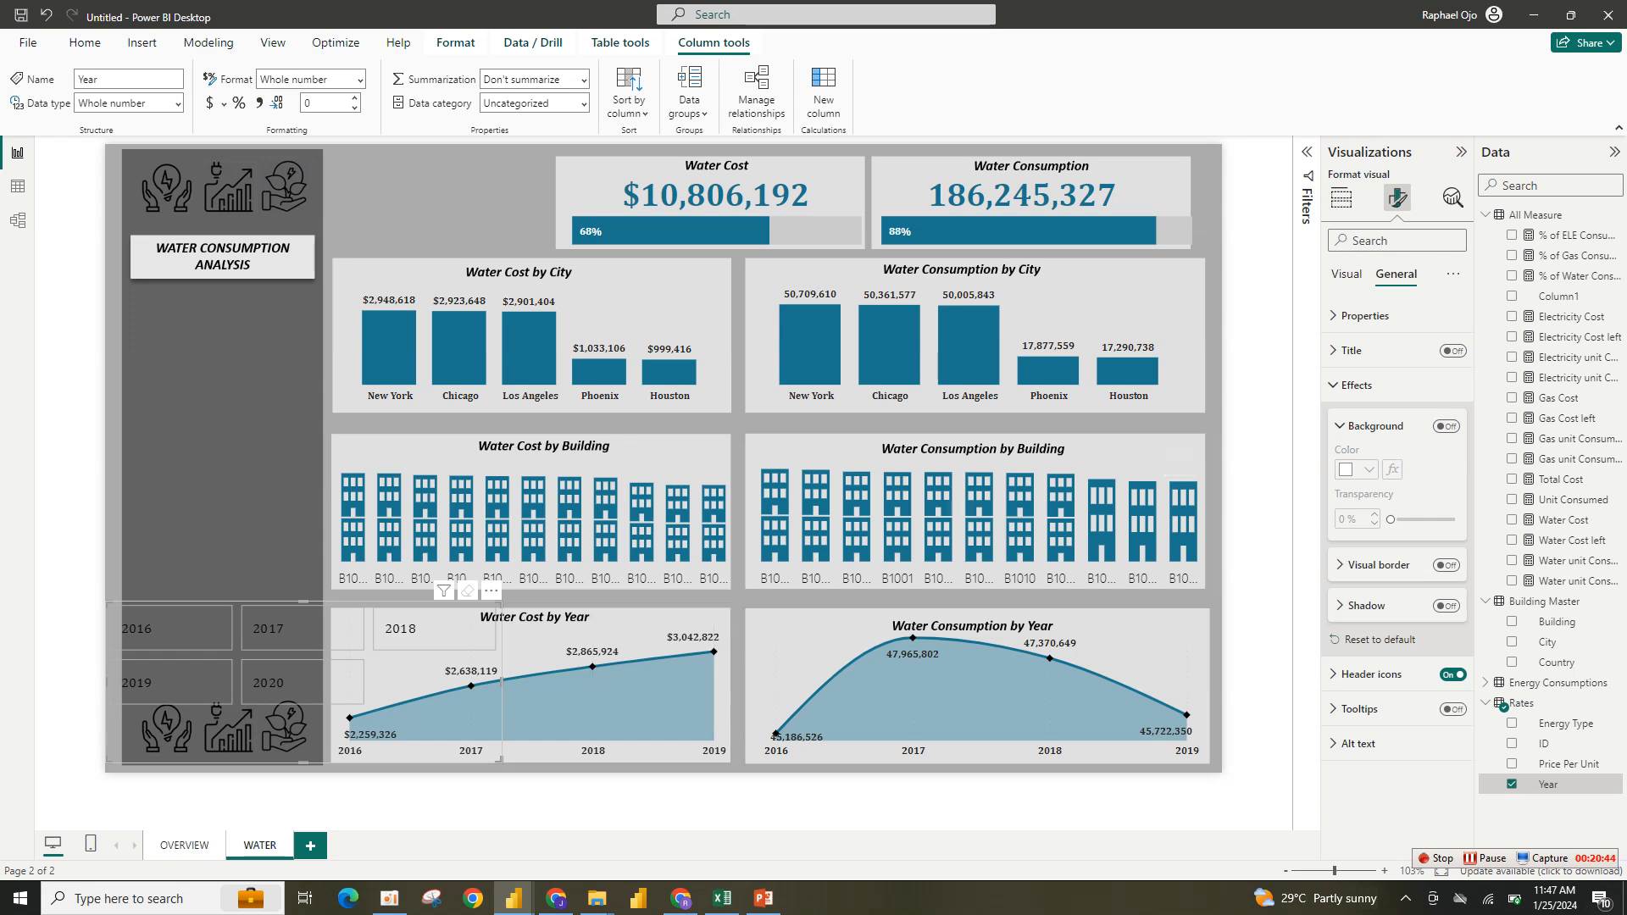
- Move the Year slicer to the top of the page beside the cards and resize it to fit there
click(424, 801)
drag(423, 724, 548, 268)
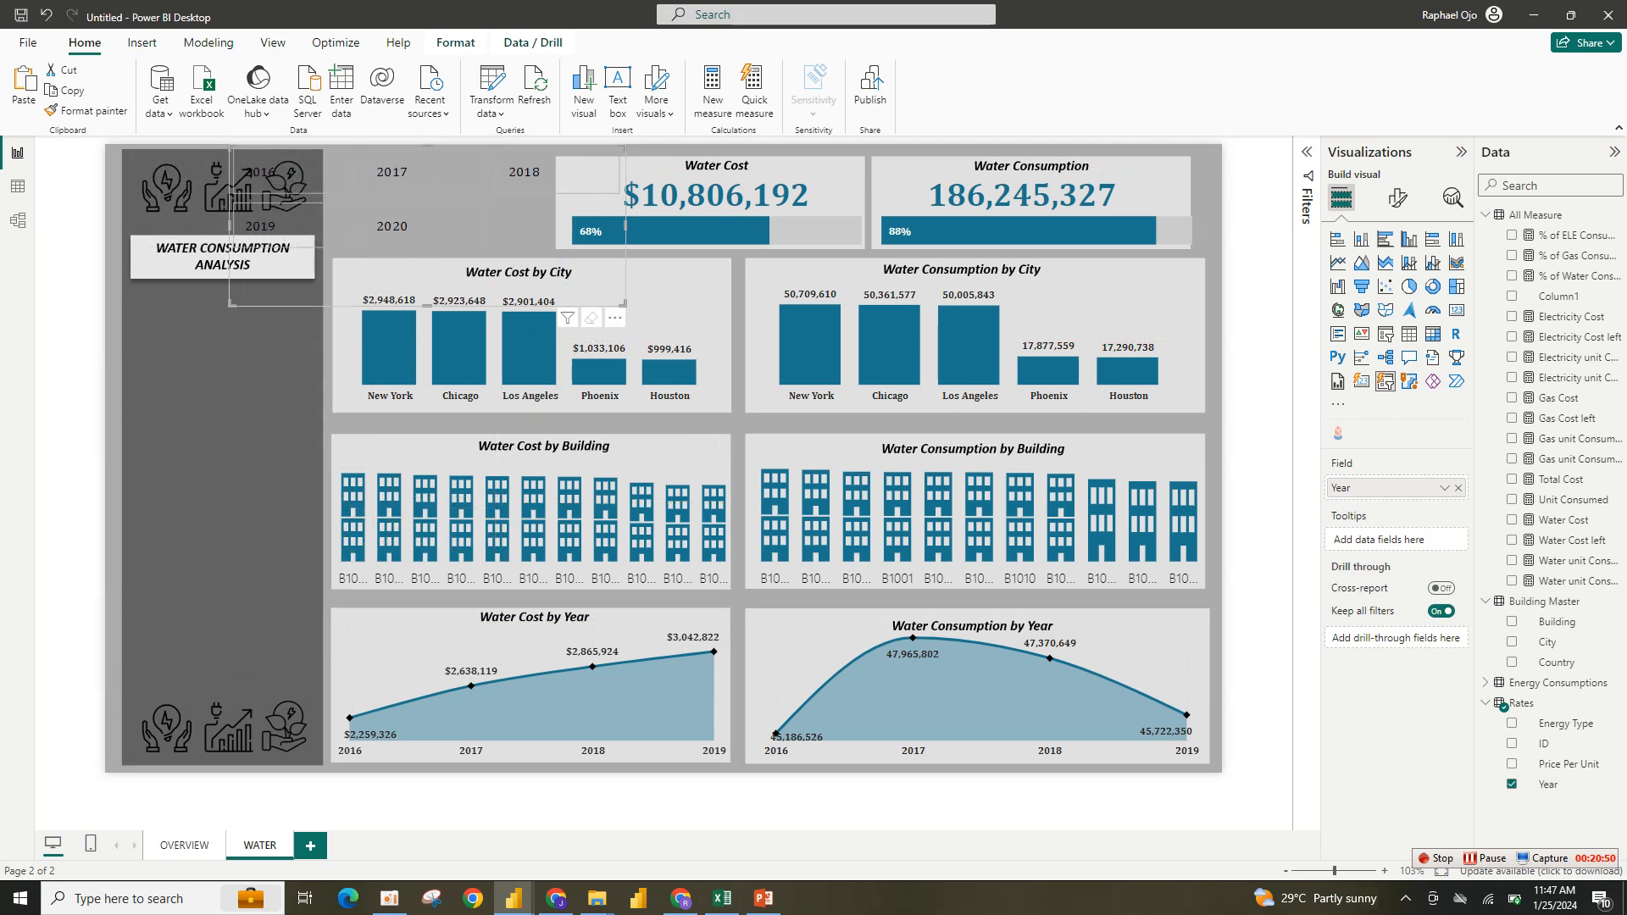
mouse_move(624, 304)
mouse_down()
mouse_move(548, 256)
mouse_move(569, 241)
mouse_move(482, 257)
mouse_move(502, 258)
mouse_up()
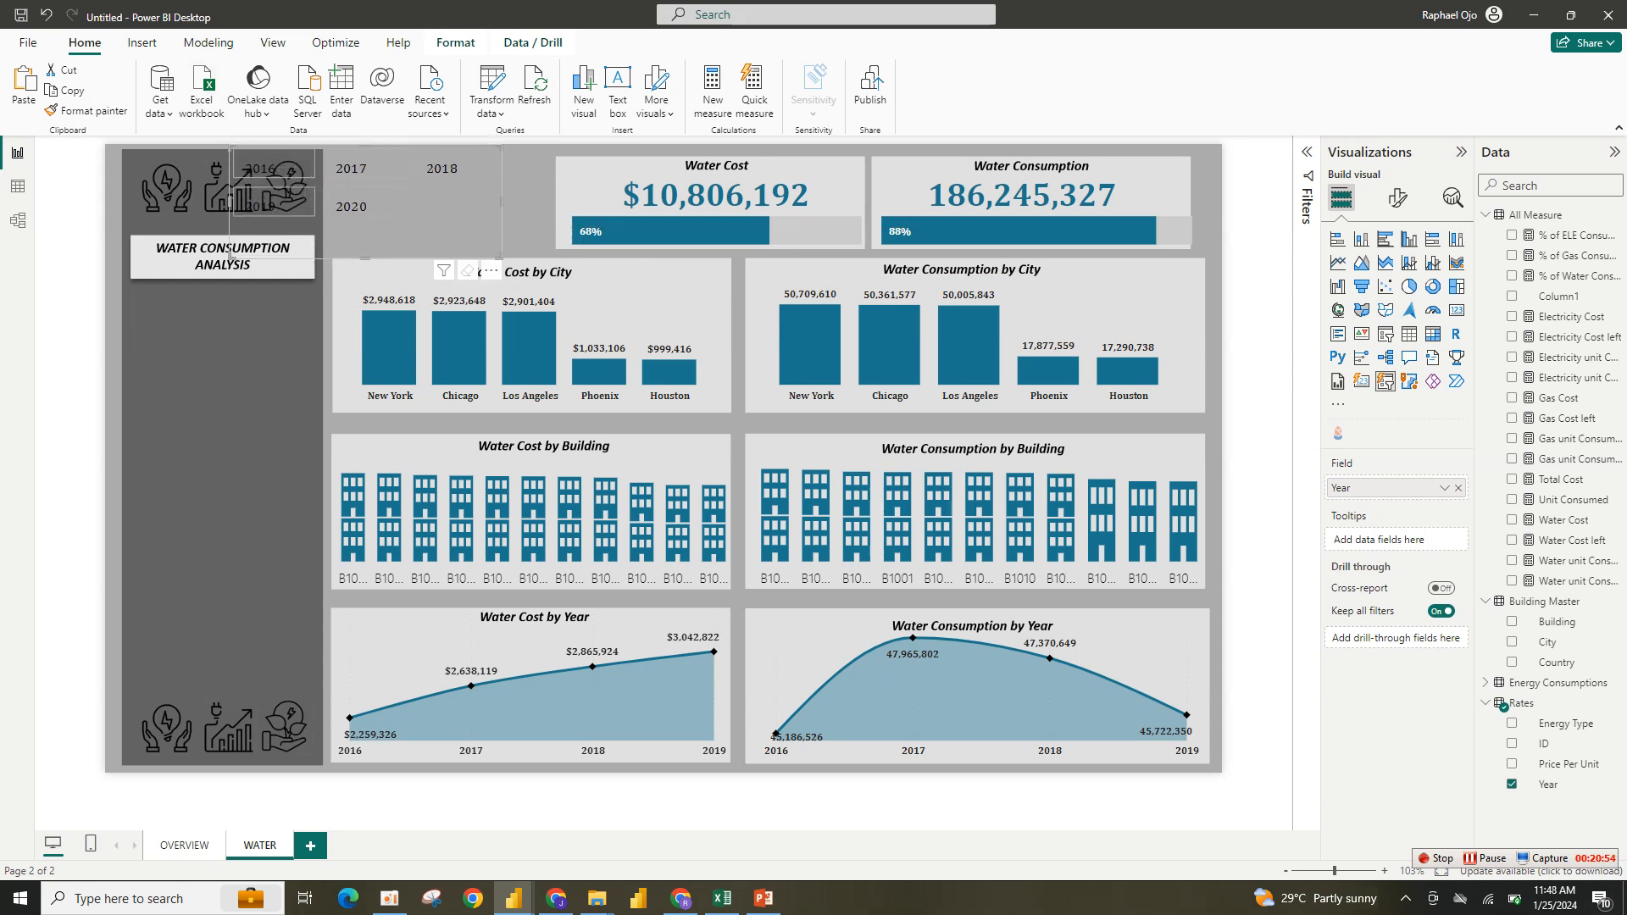
drag(231, 148, 328, 154)
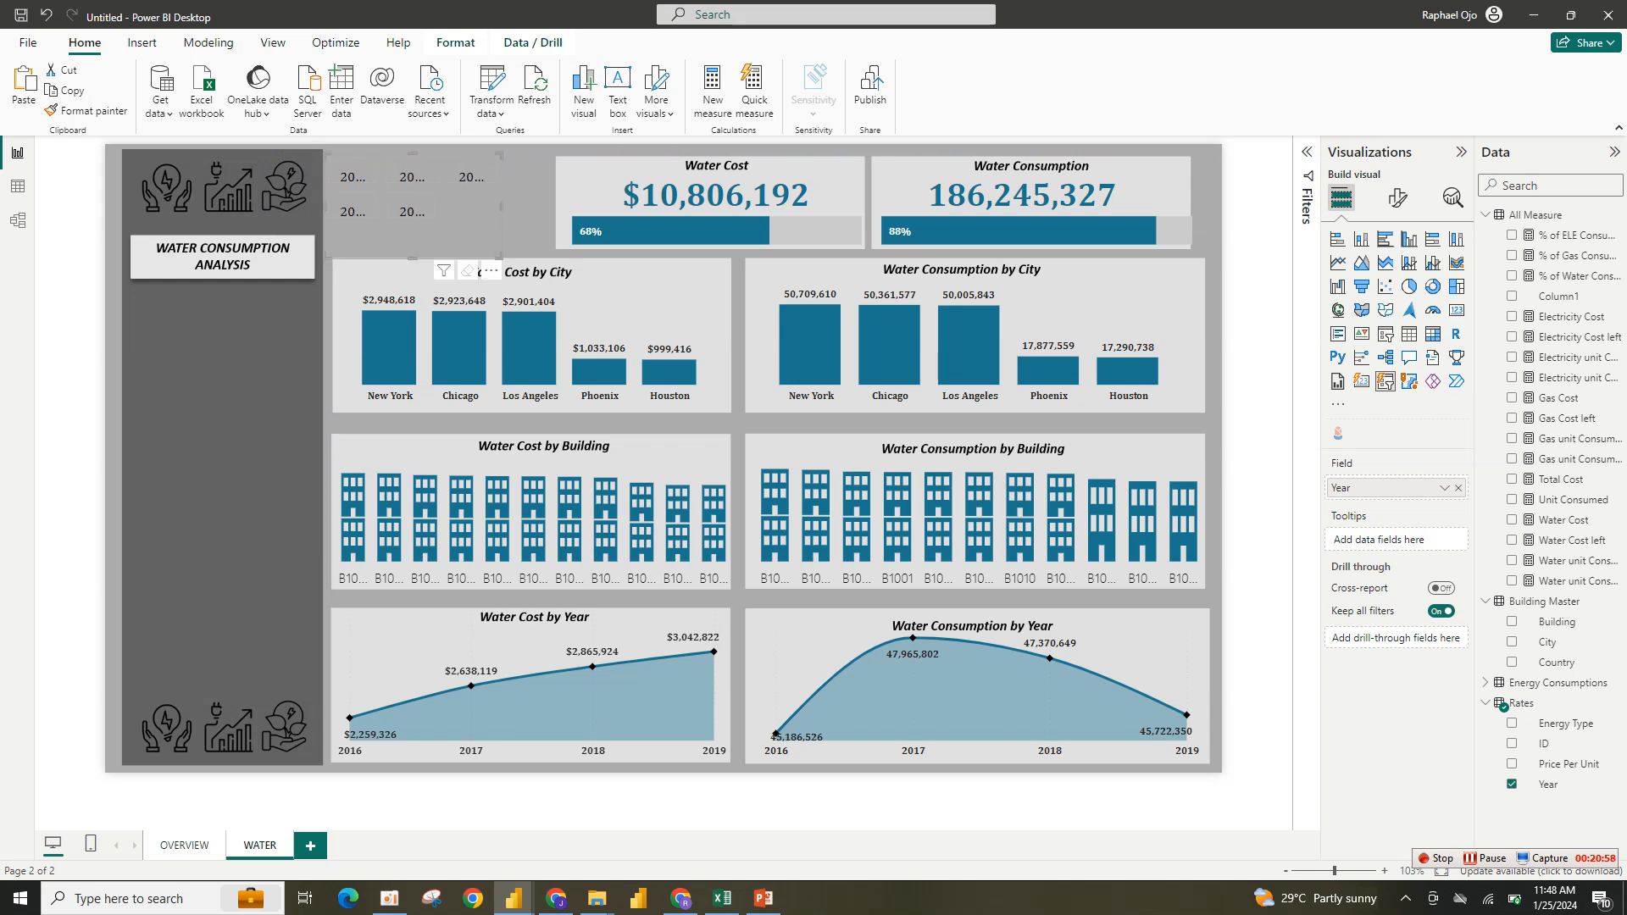
drag(502, 259, 556, 255)
- Turn the slicer buttons' fill on with a dark teal color
click(1397, 197)
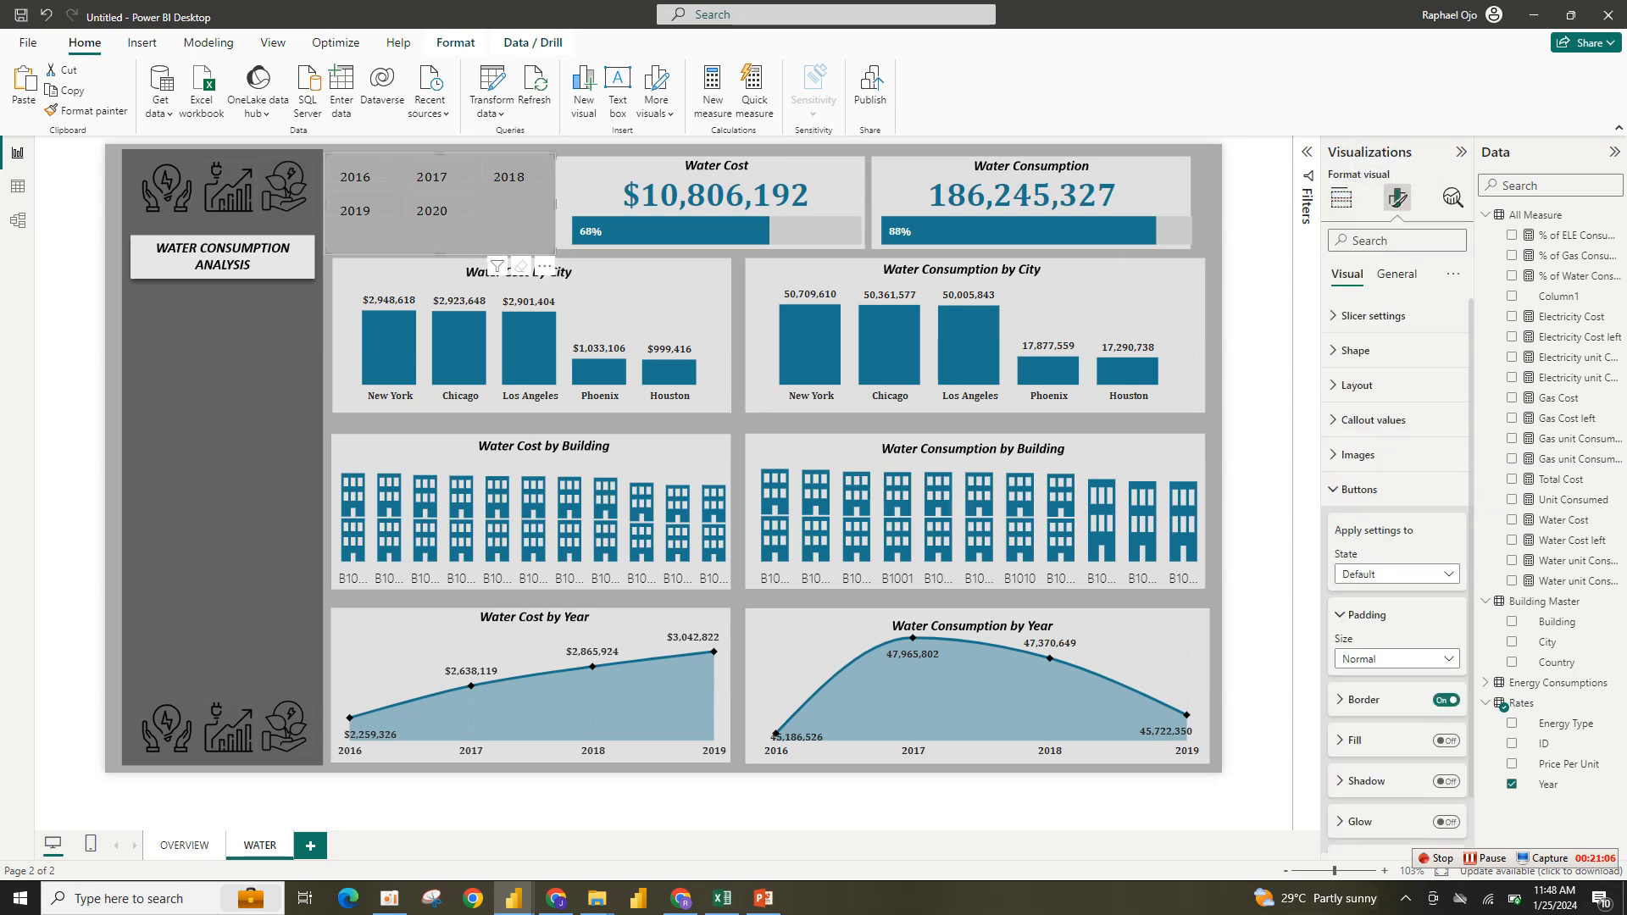
click(1447, 740)
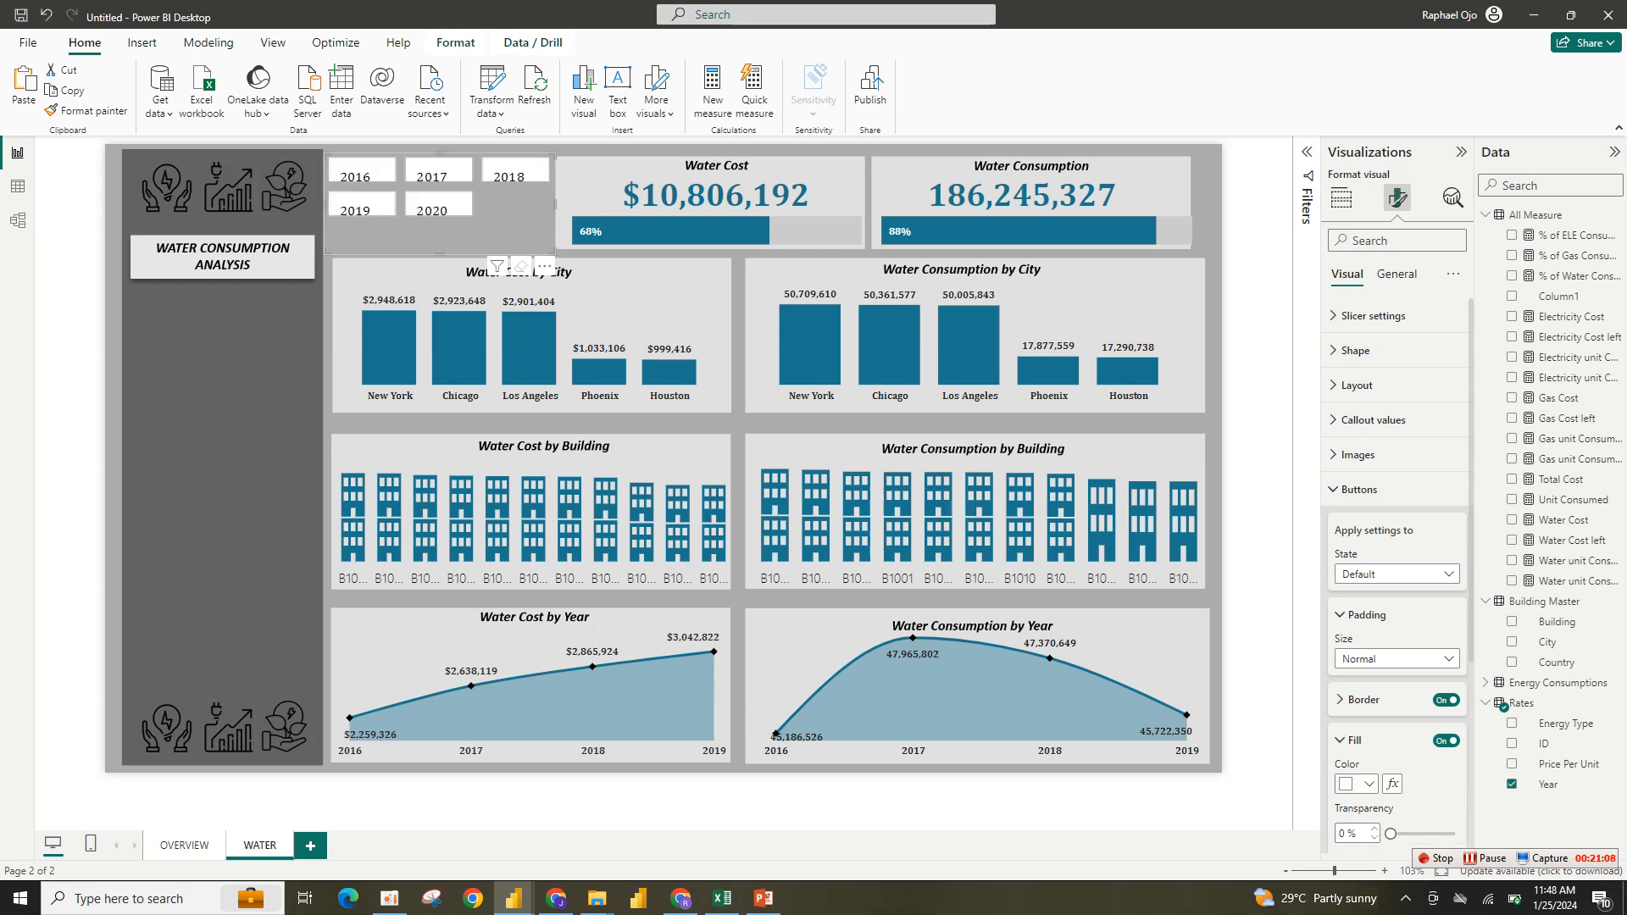
scroll(1396, 551, down, 3)
click(1359, 495)
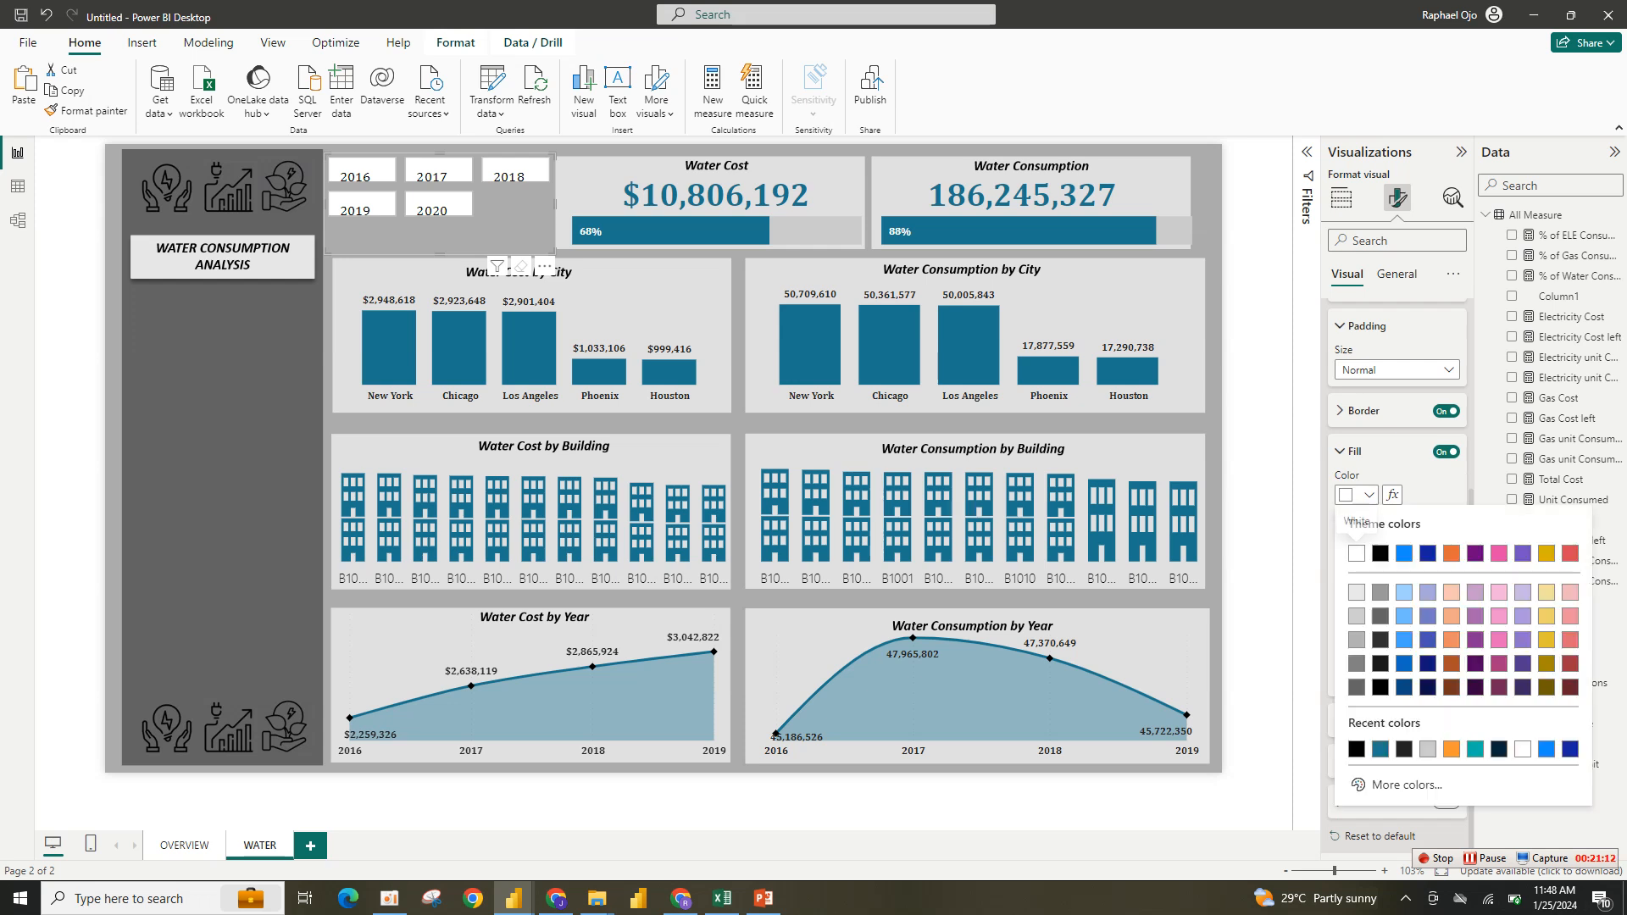
click(1379, 748)
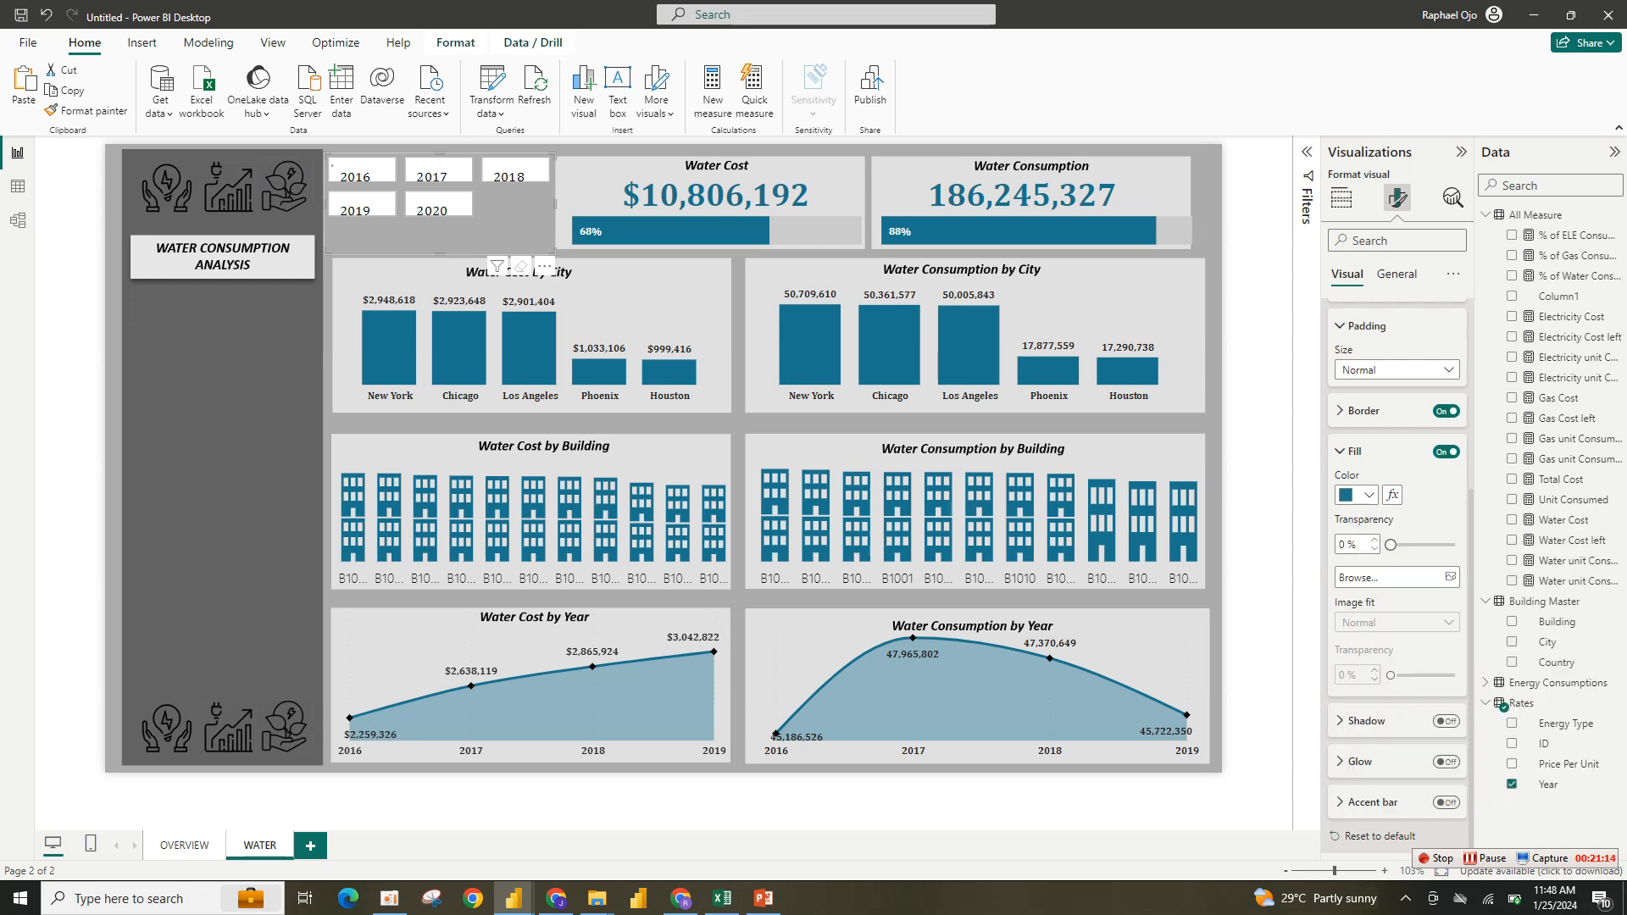
- Set the slicer buttons' fill transparency to 49% and slightly extend the Year slicer's height
drag(1390, 545, 1421, 545)
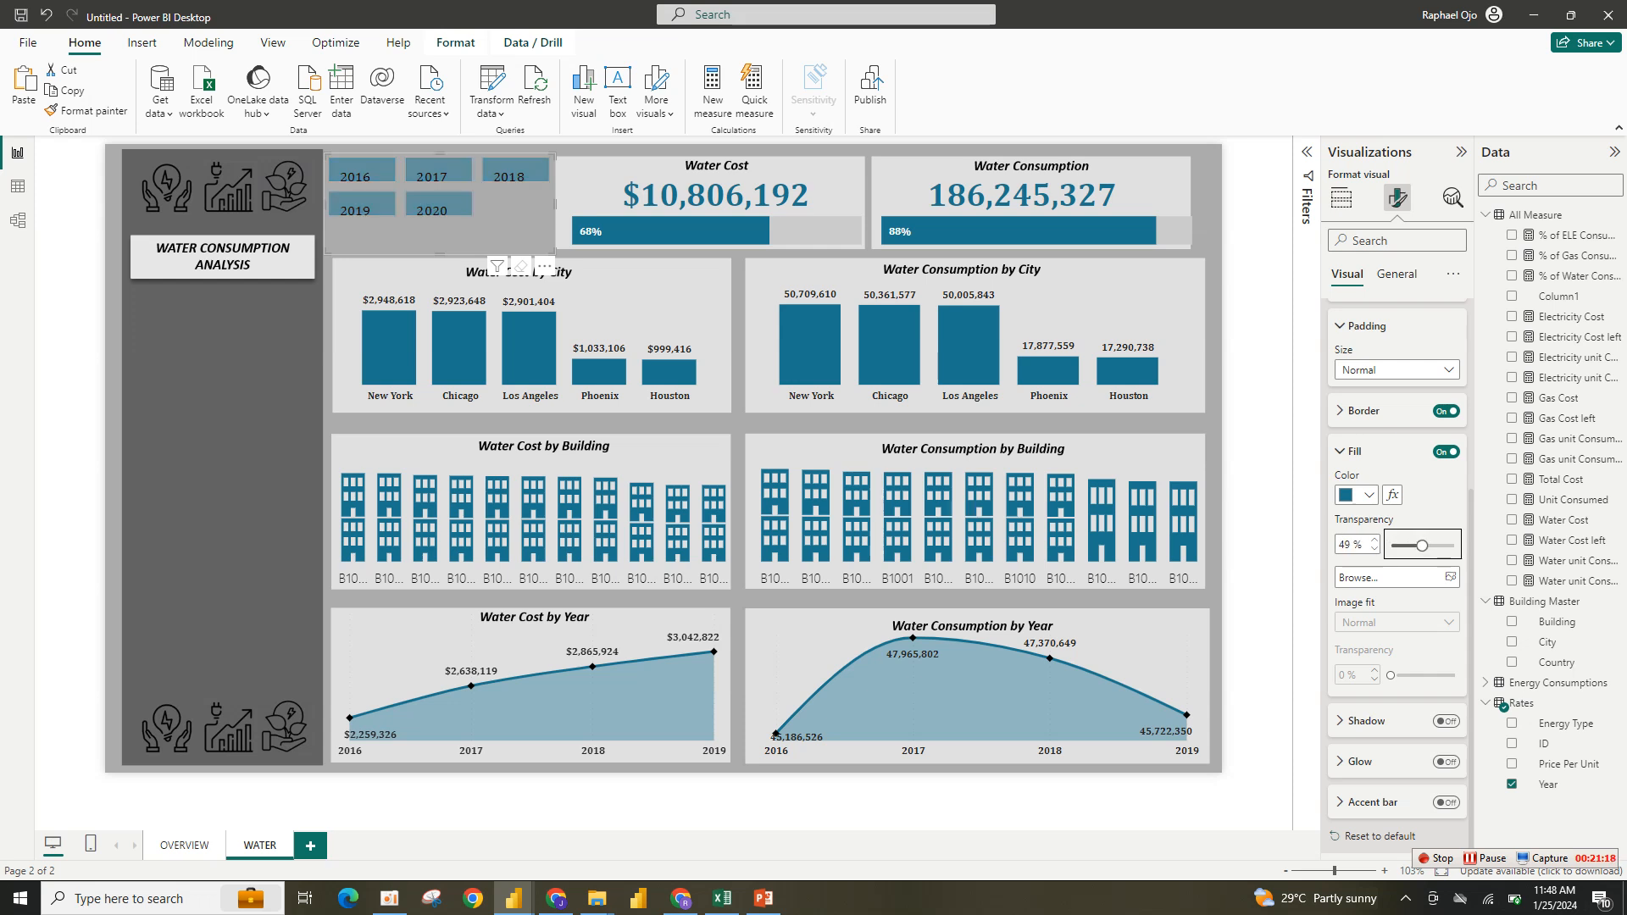
drag(554, 252, 555, 272)
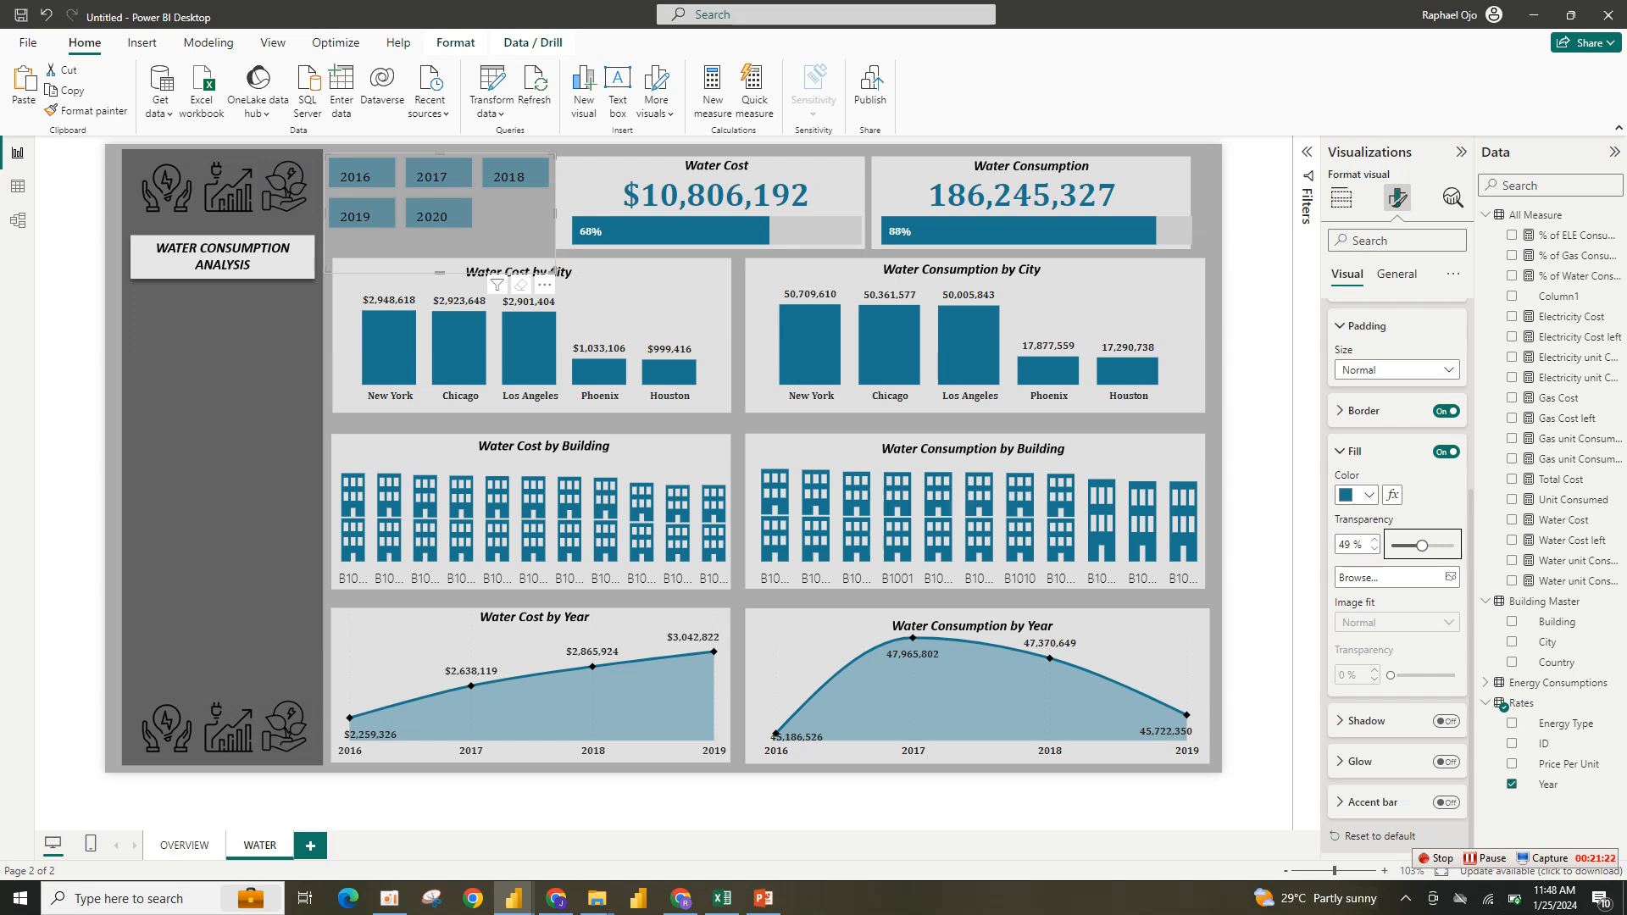
click(1255, 264)
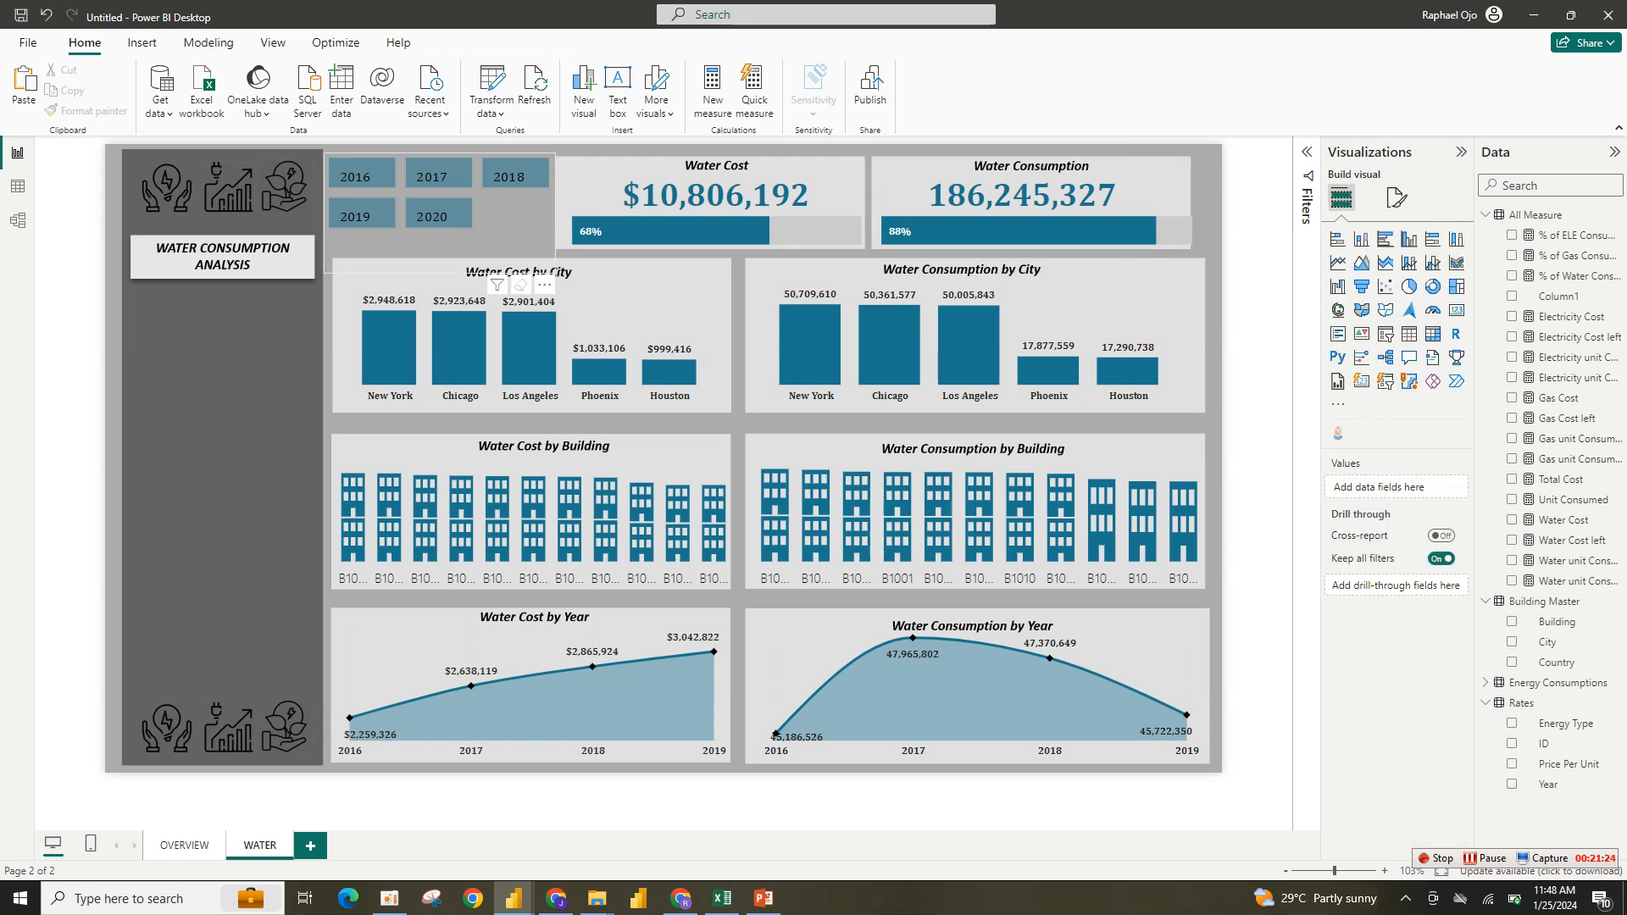
- Test the Year slicer by selecting 2020, 2016 and 2019, then clear the slicer selections
click(432, 216)
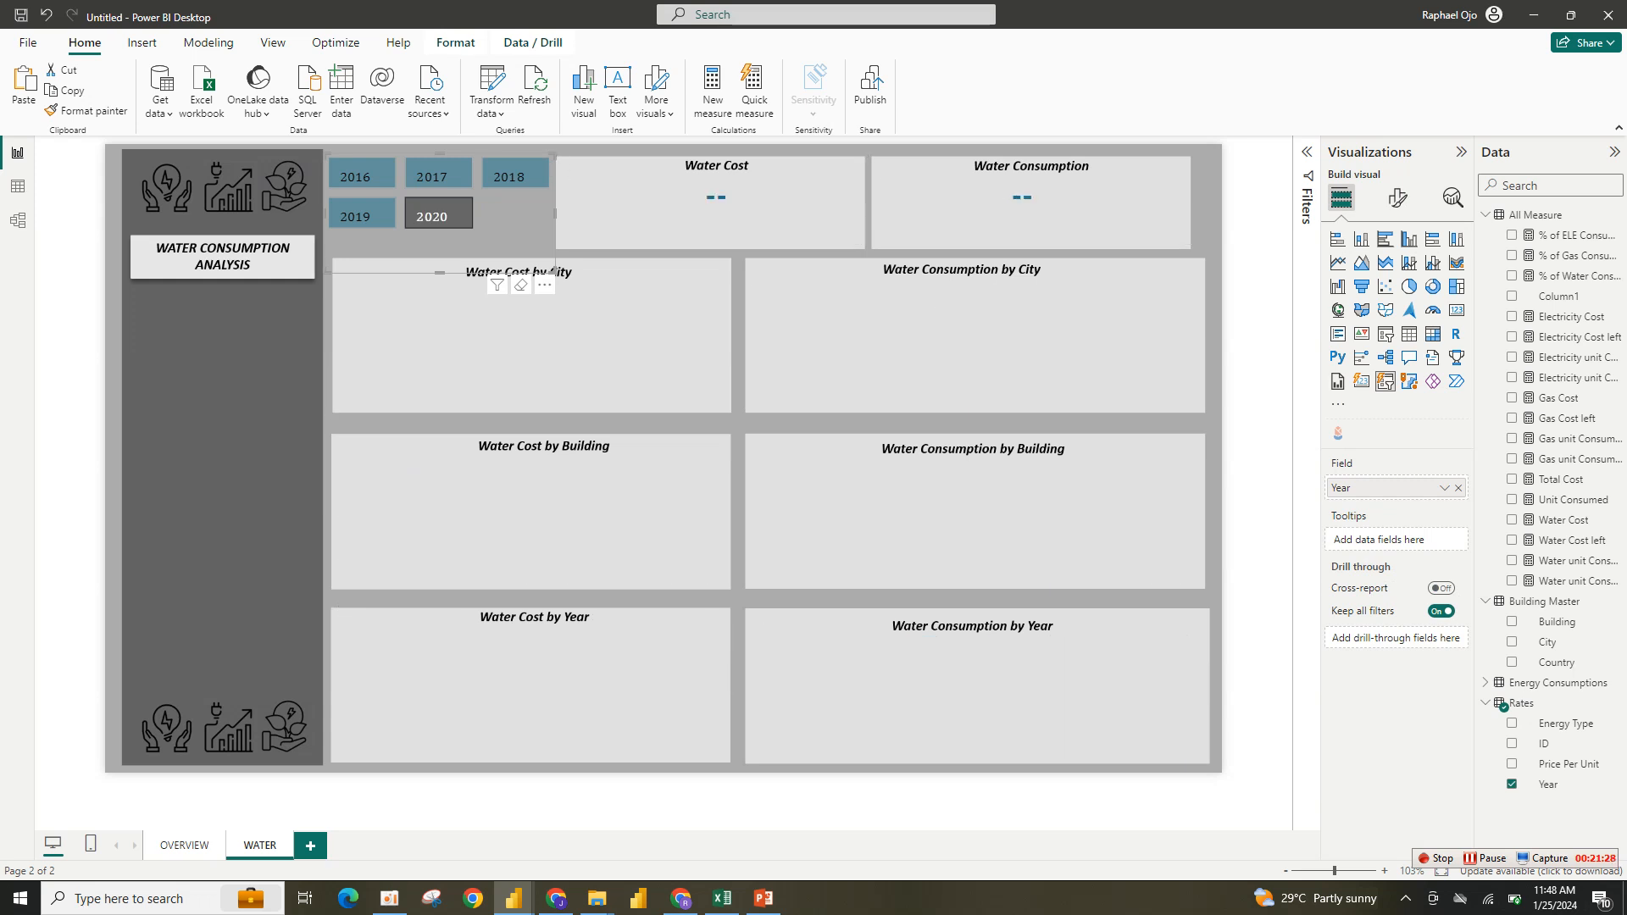
click(356, 176)
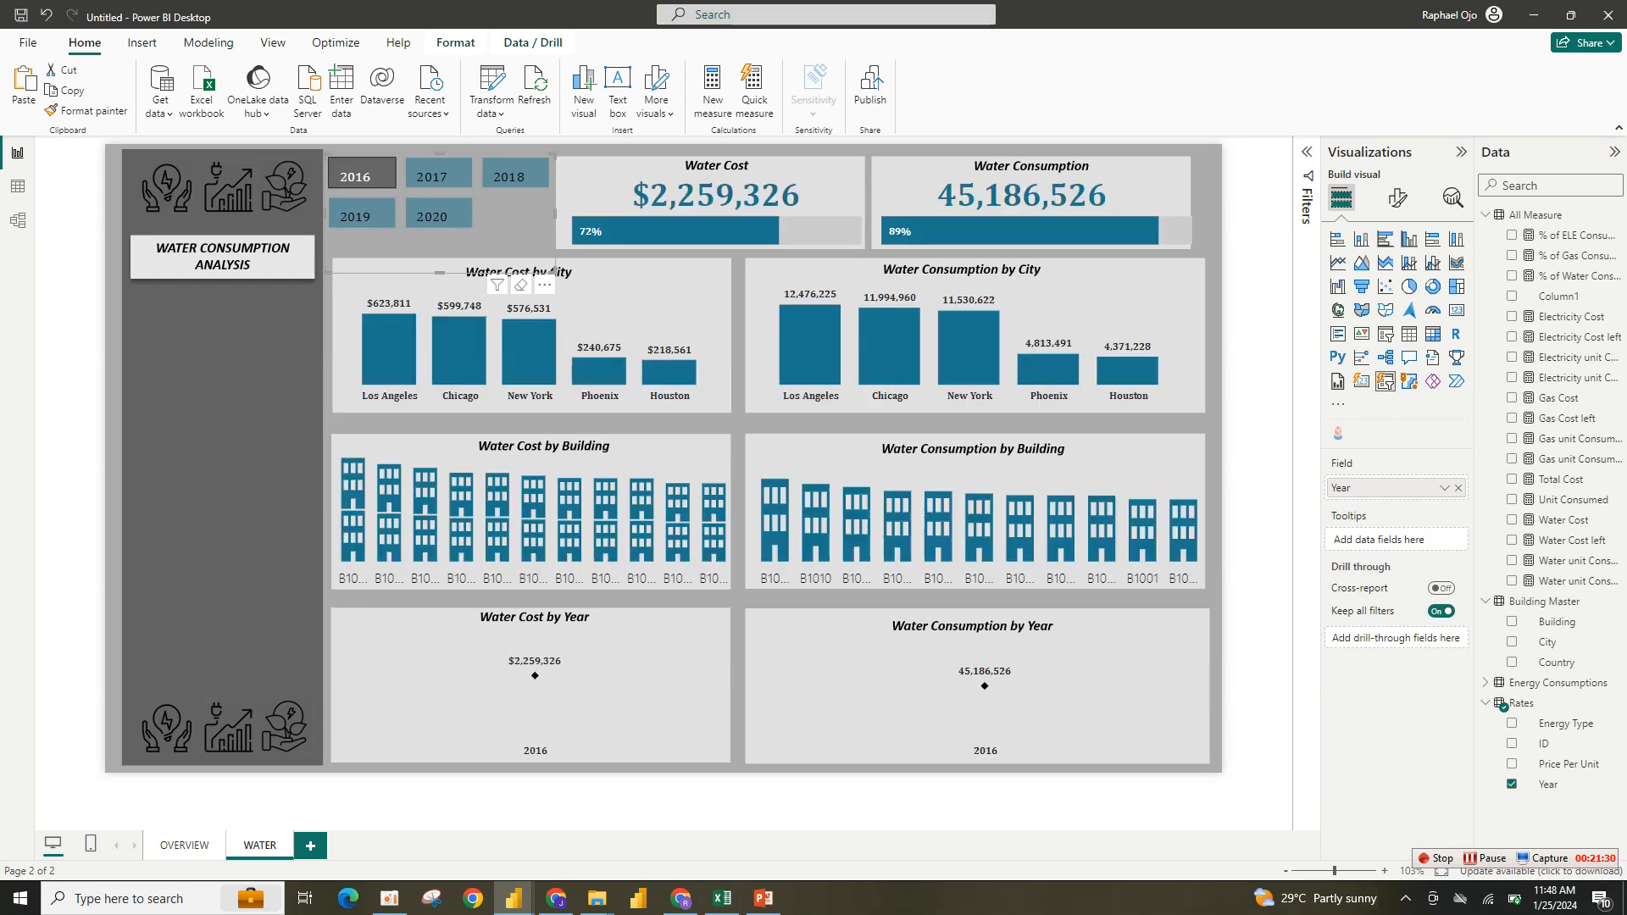
click(356, 216)
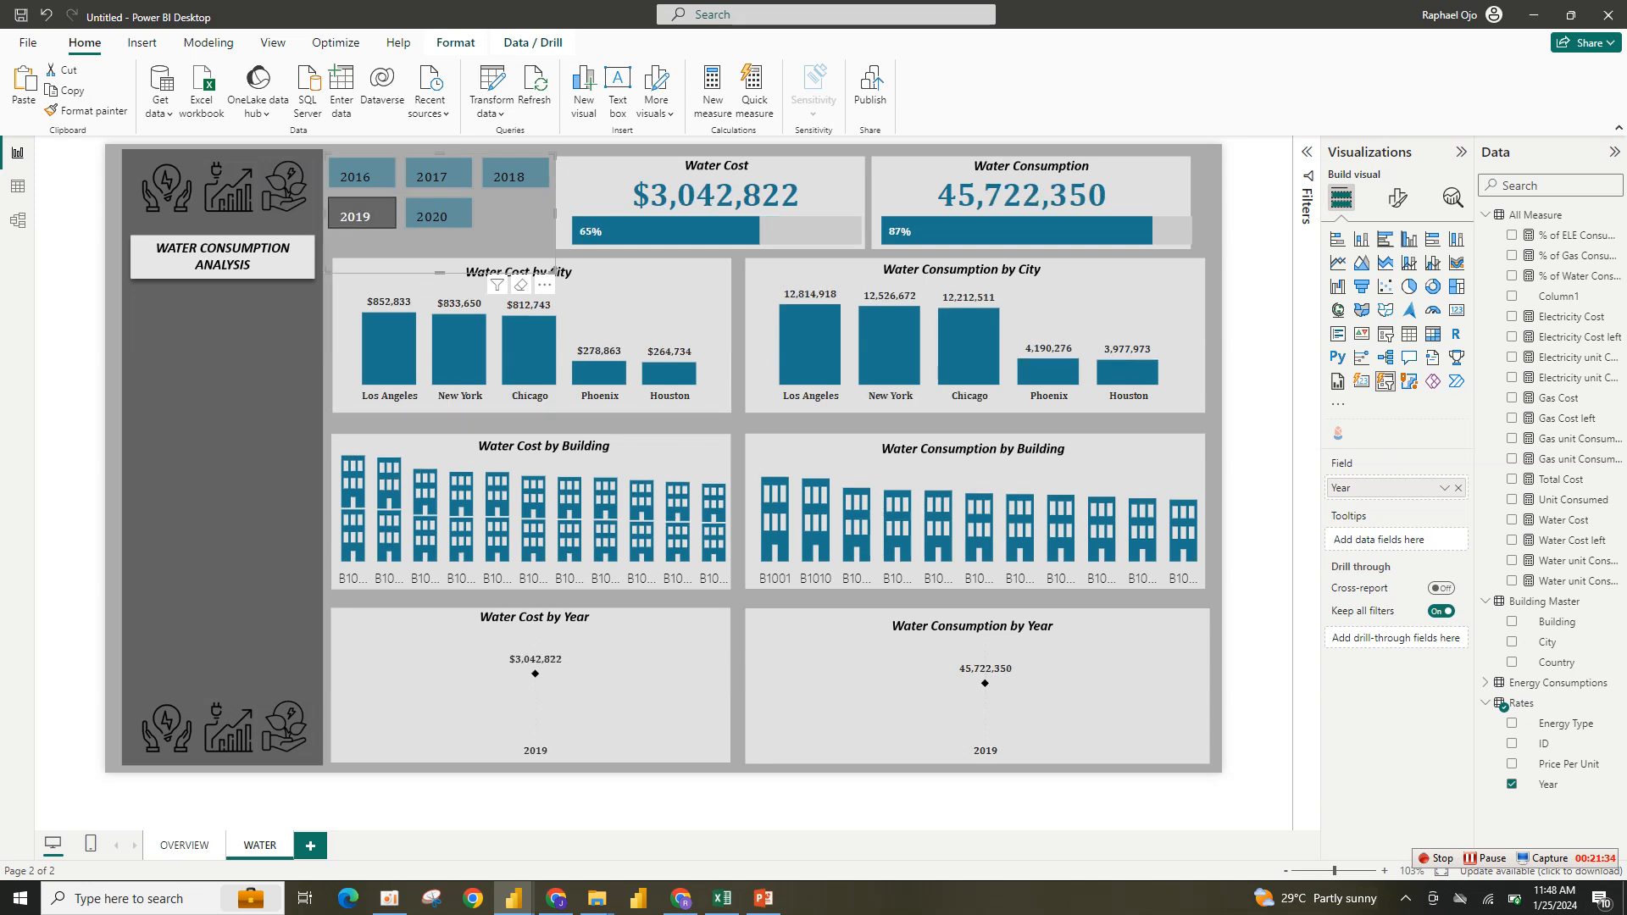
click(521, 286)
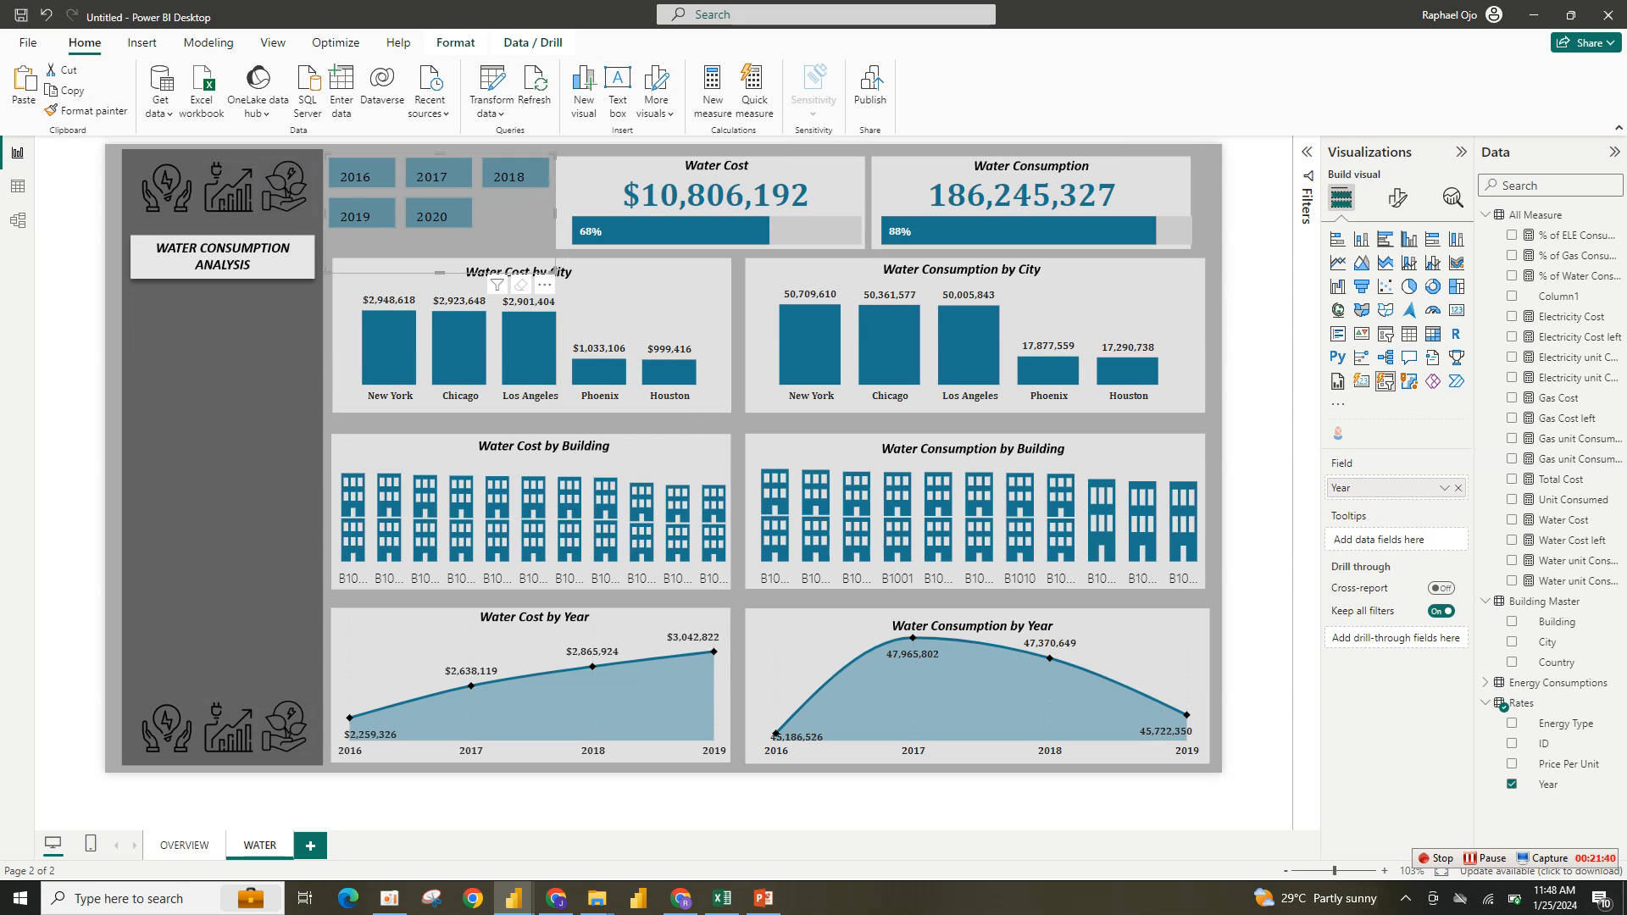
- Edit interactions so the Year slicer does not filter the Water Cost by Year and Water Consumption by Year charts
click(455, 42)
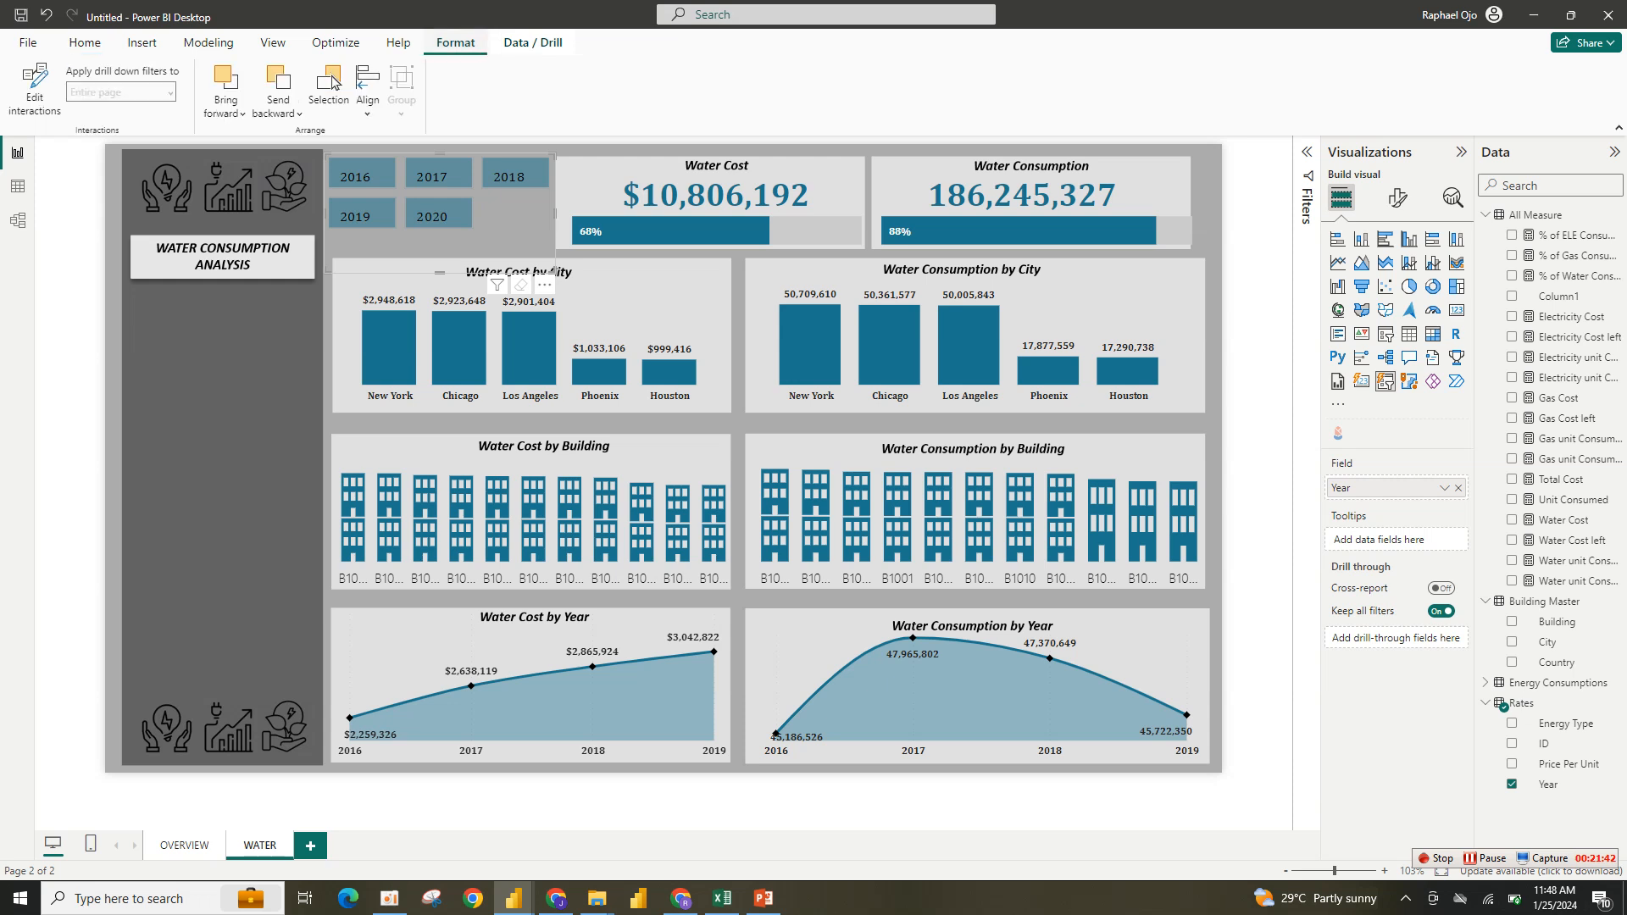
click(35, 89)
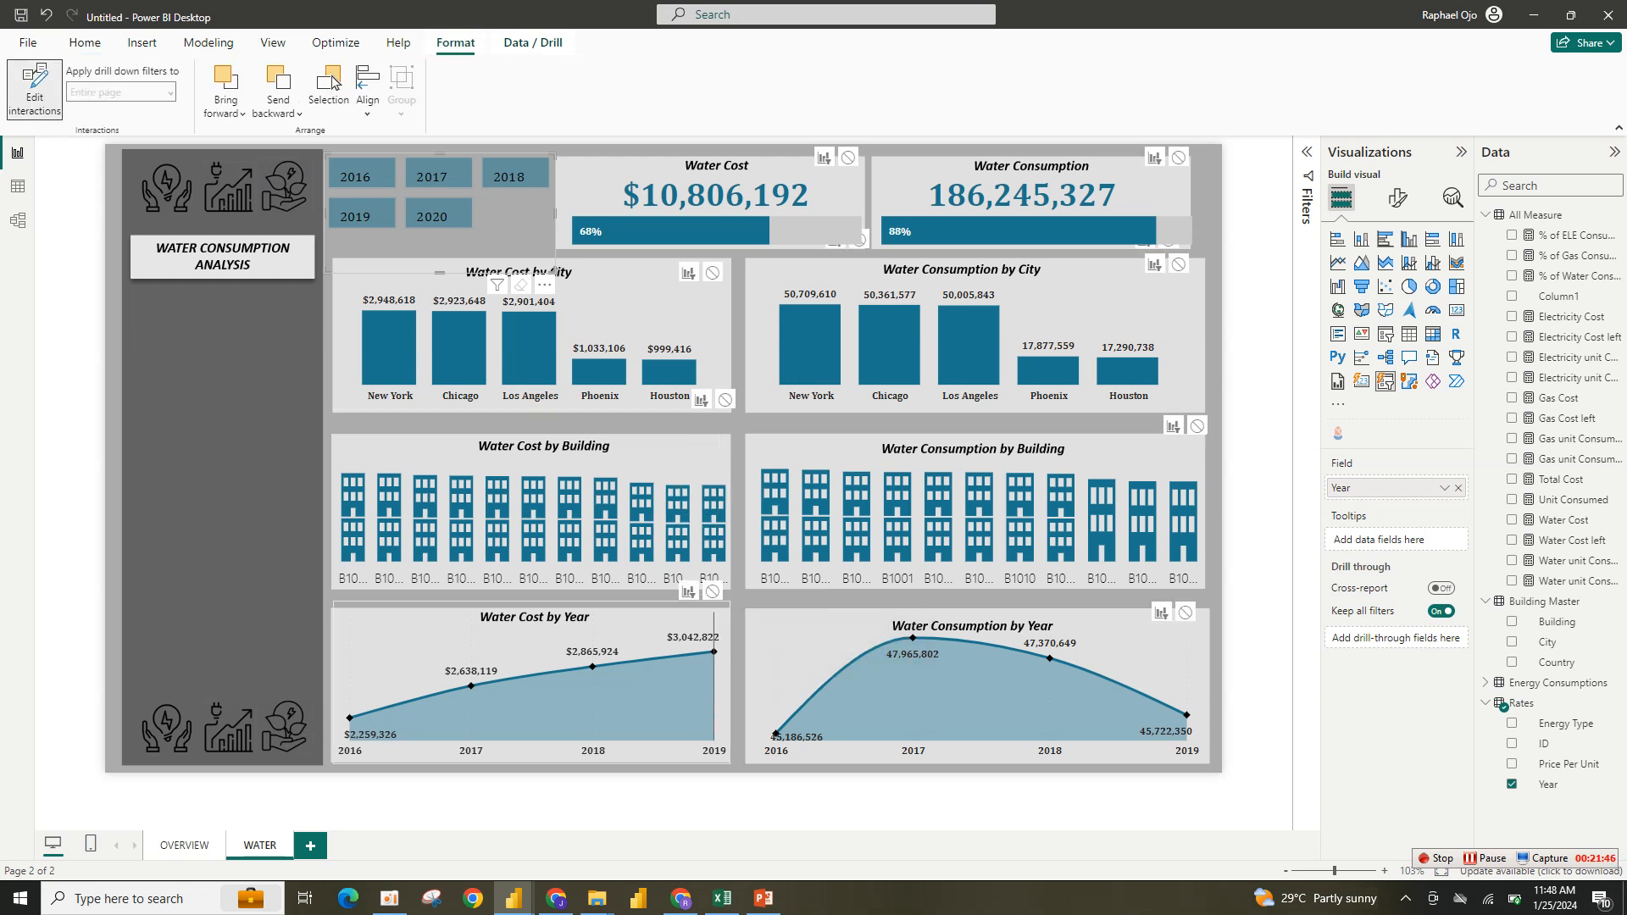
click(712, 591)
click(1185, 612)
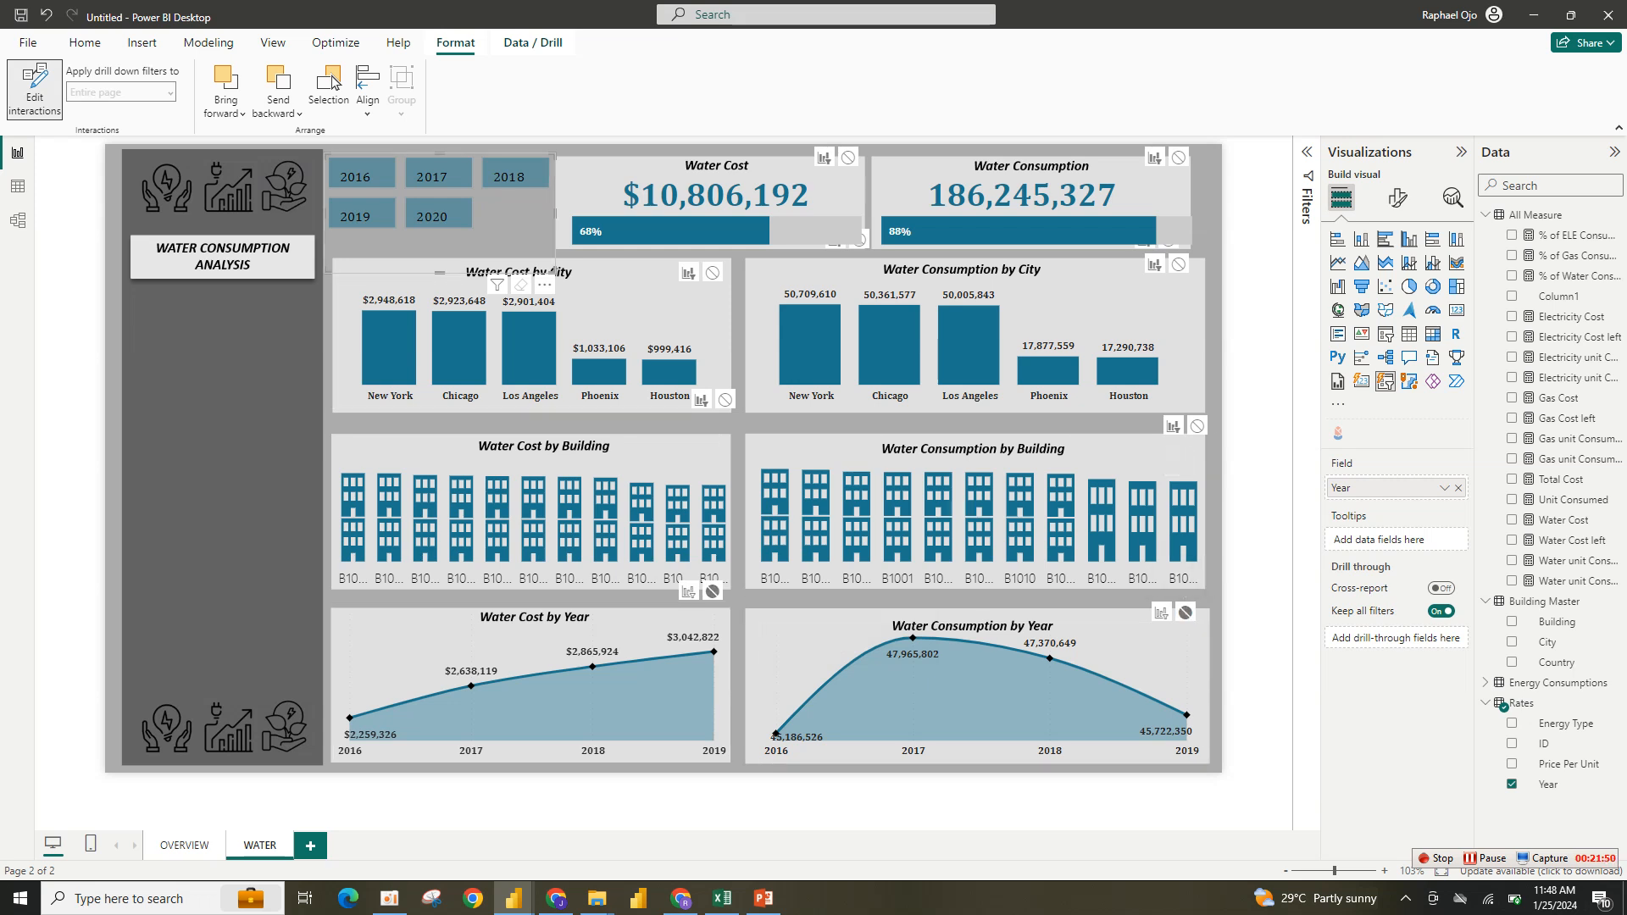
click(34, 89)
- Test the Year slicer by selecting each year in turn and then deselecting 2019
click(355, 176)
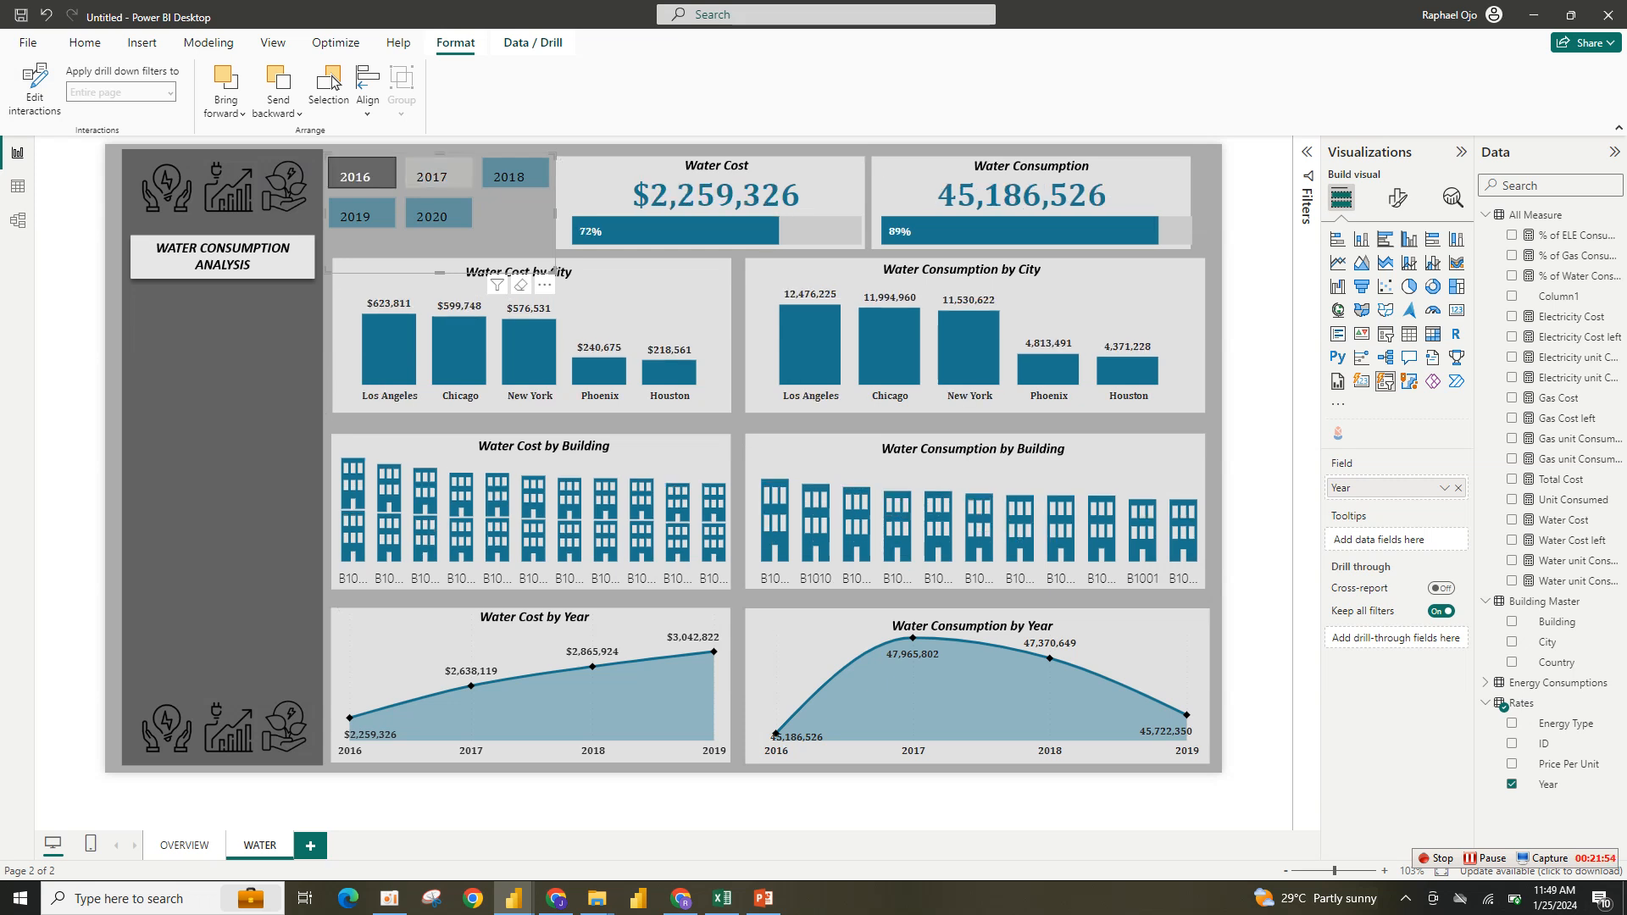
click(431, 177)
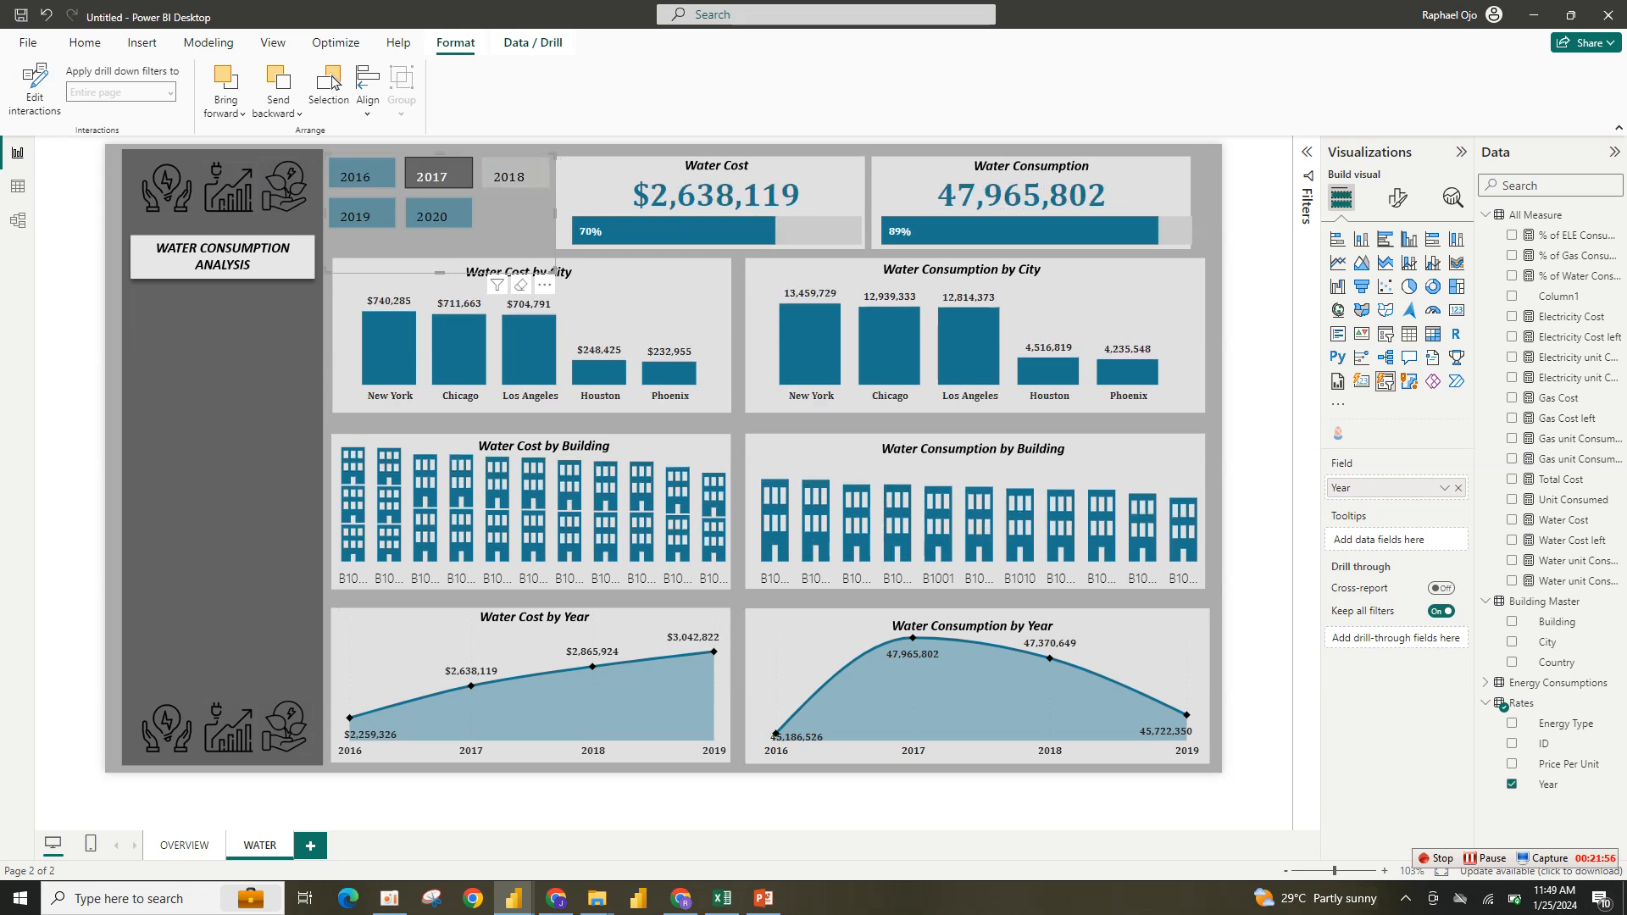
click(515, 176)
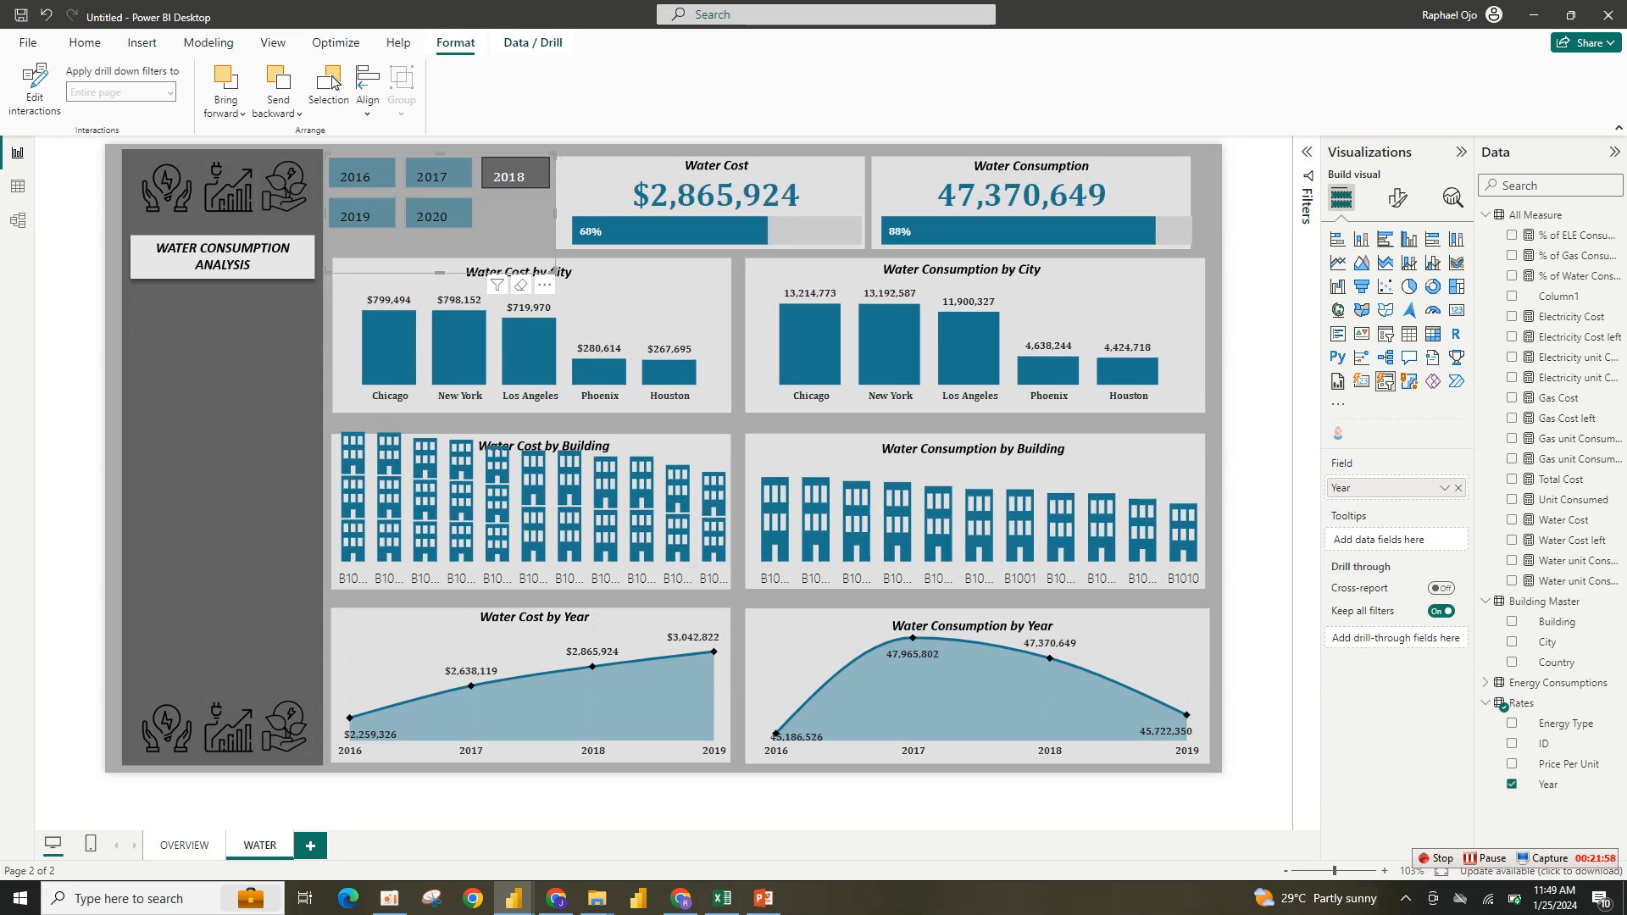
click(438, 216)
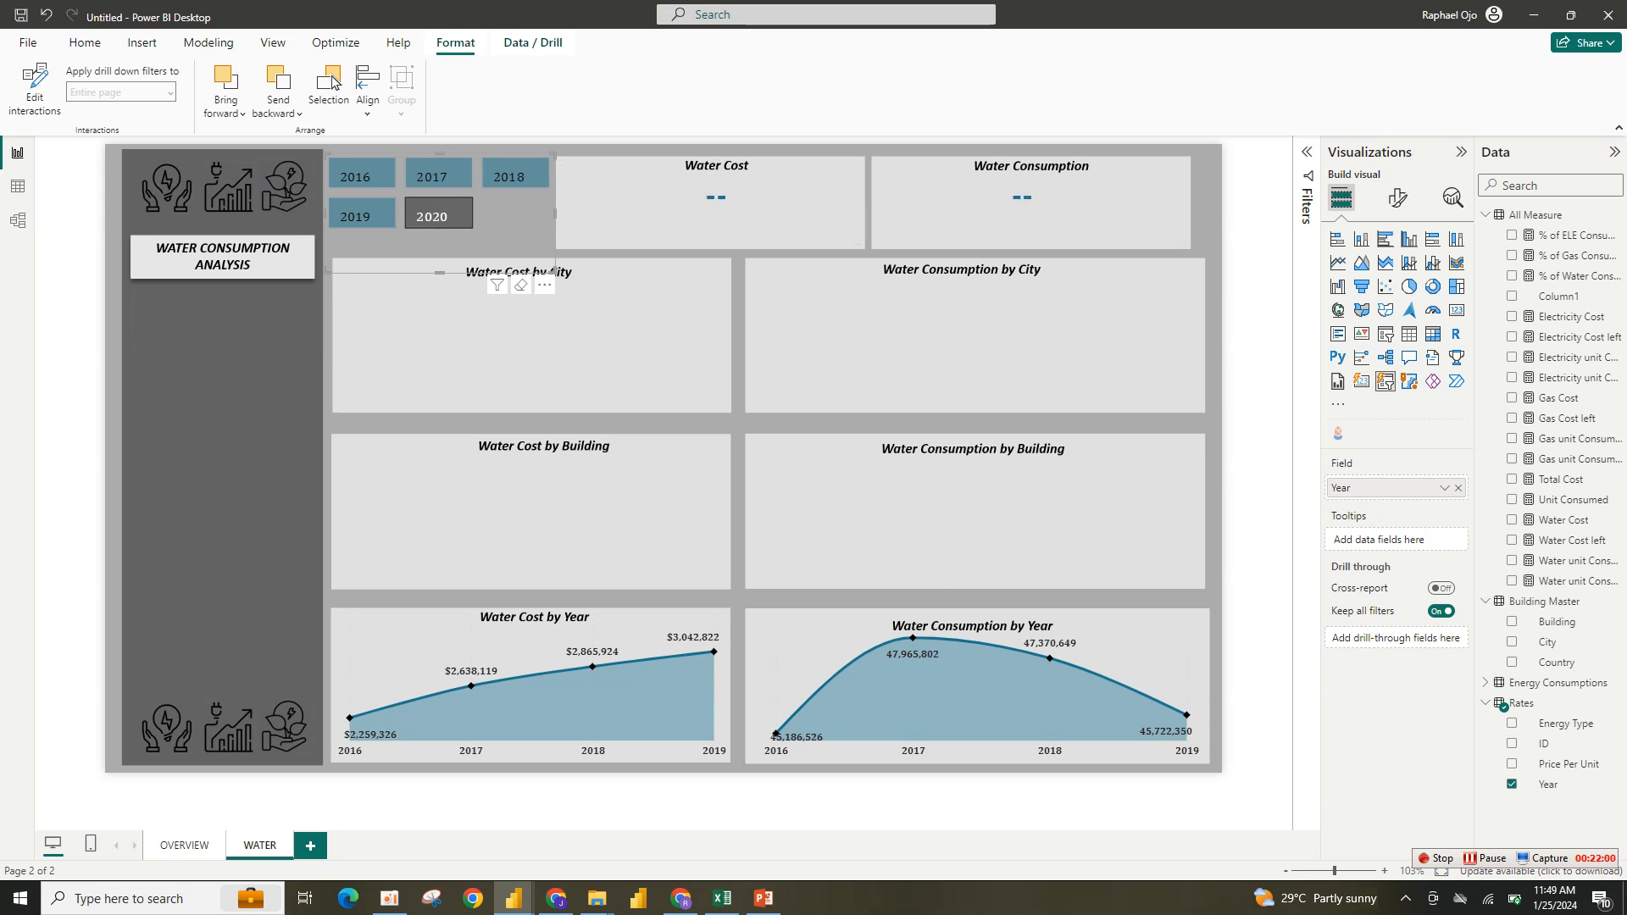
click(355, 216)
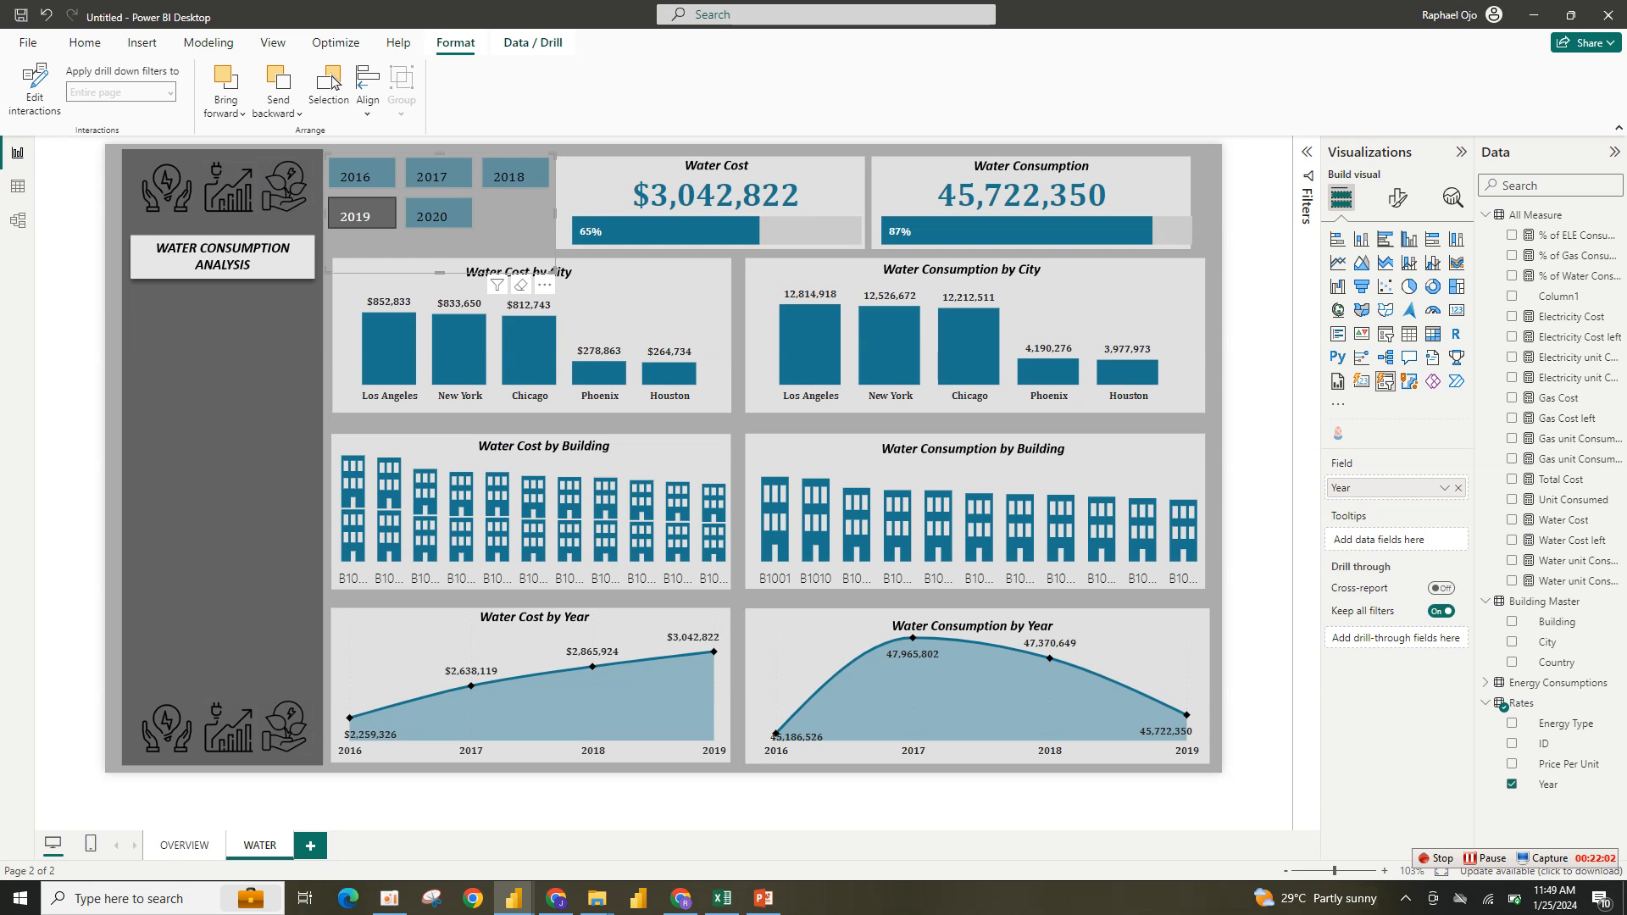
click(355, 216)
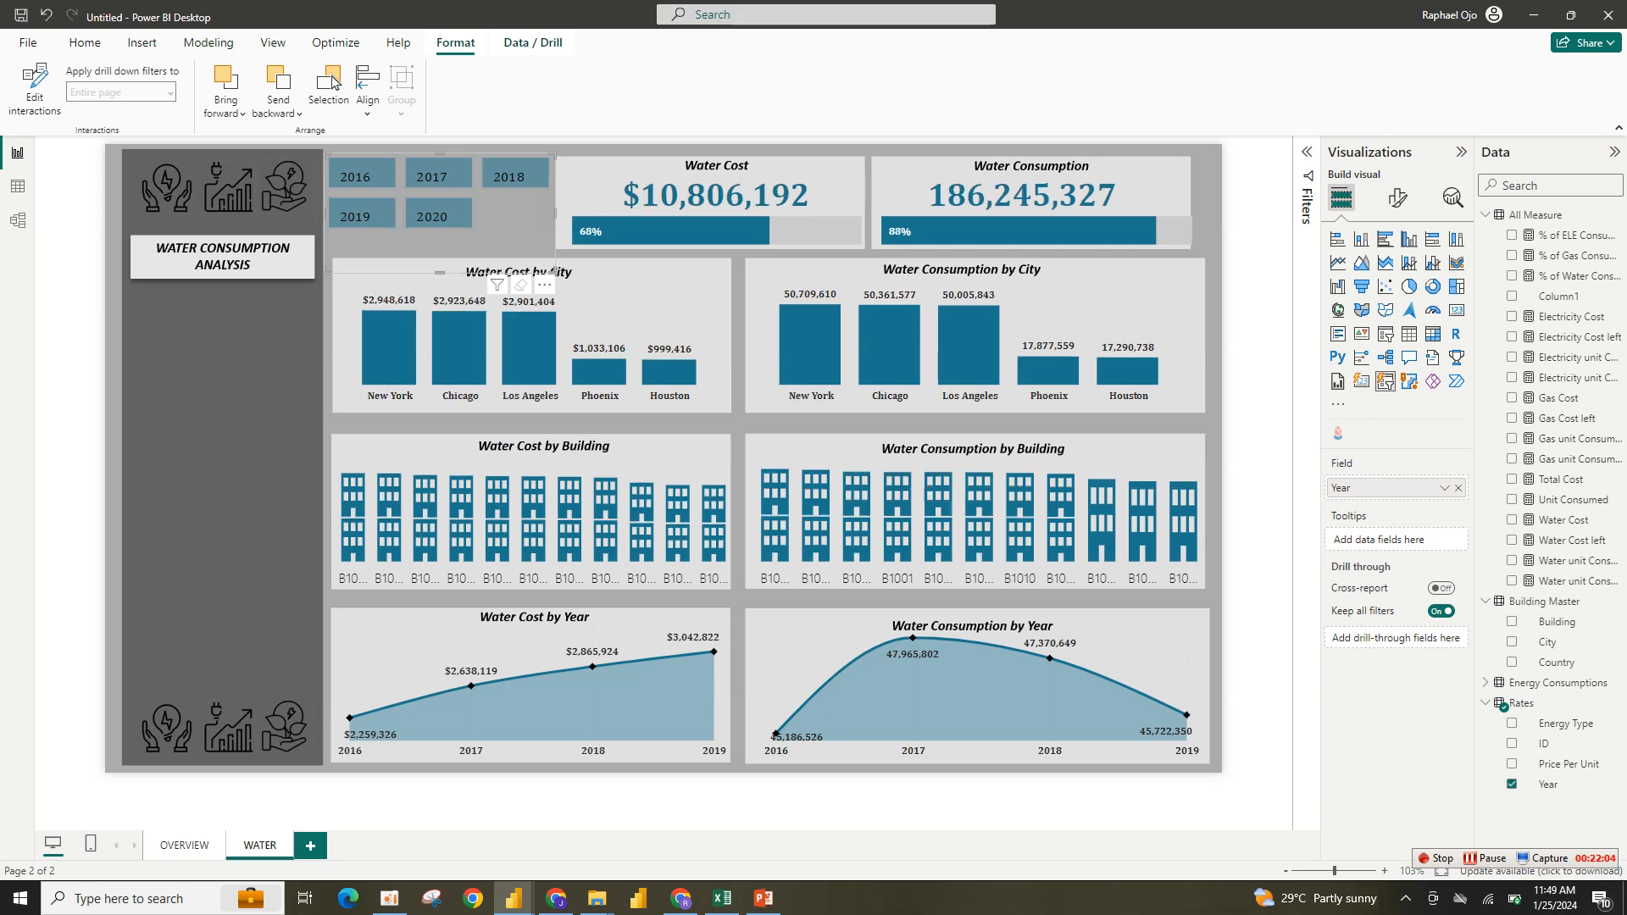
- Duplicate the WATER page, then duplicate the copy to make a second one
right_click(260, 845)
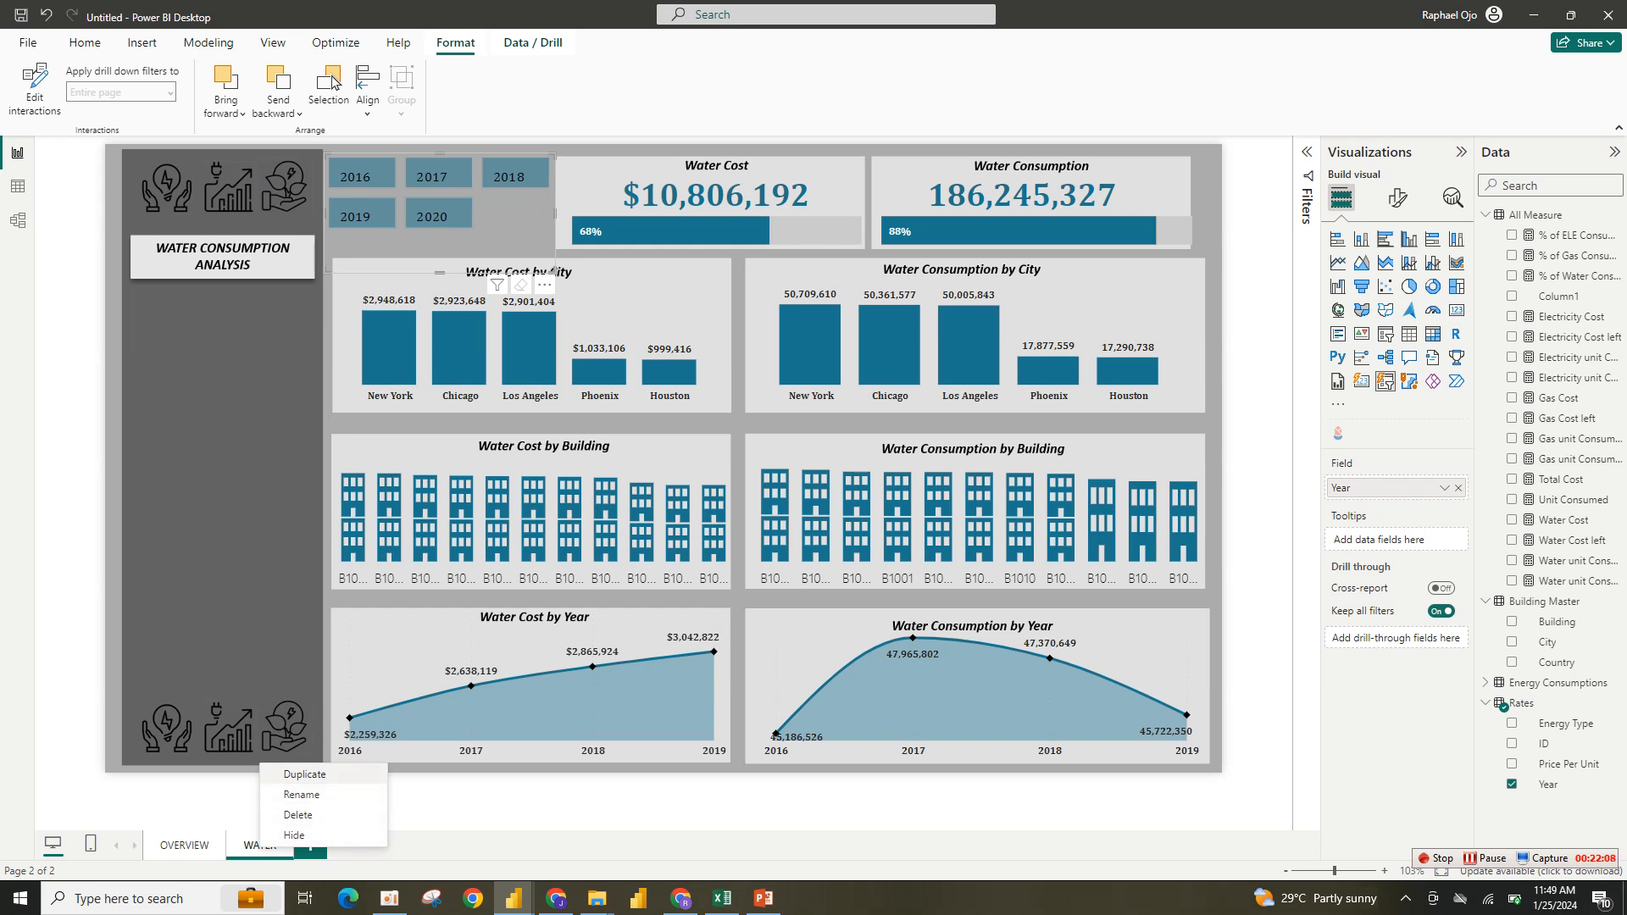
click(304, 774)
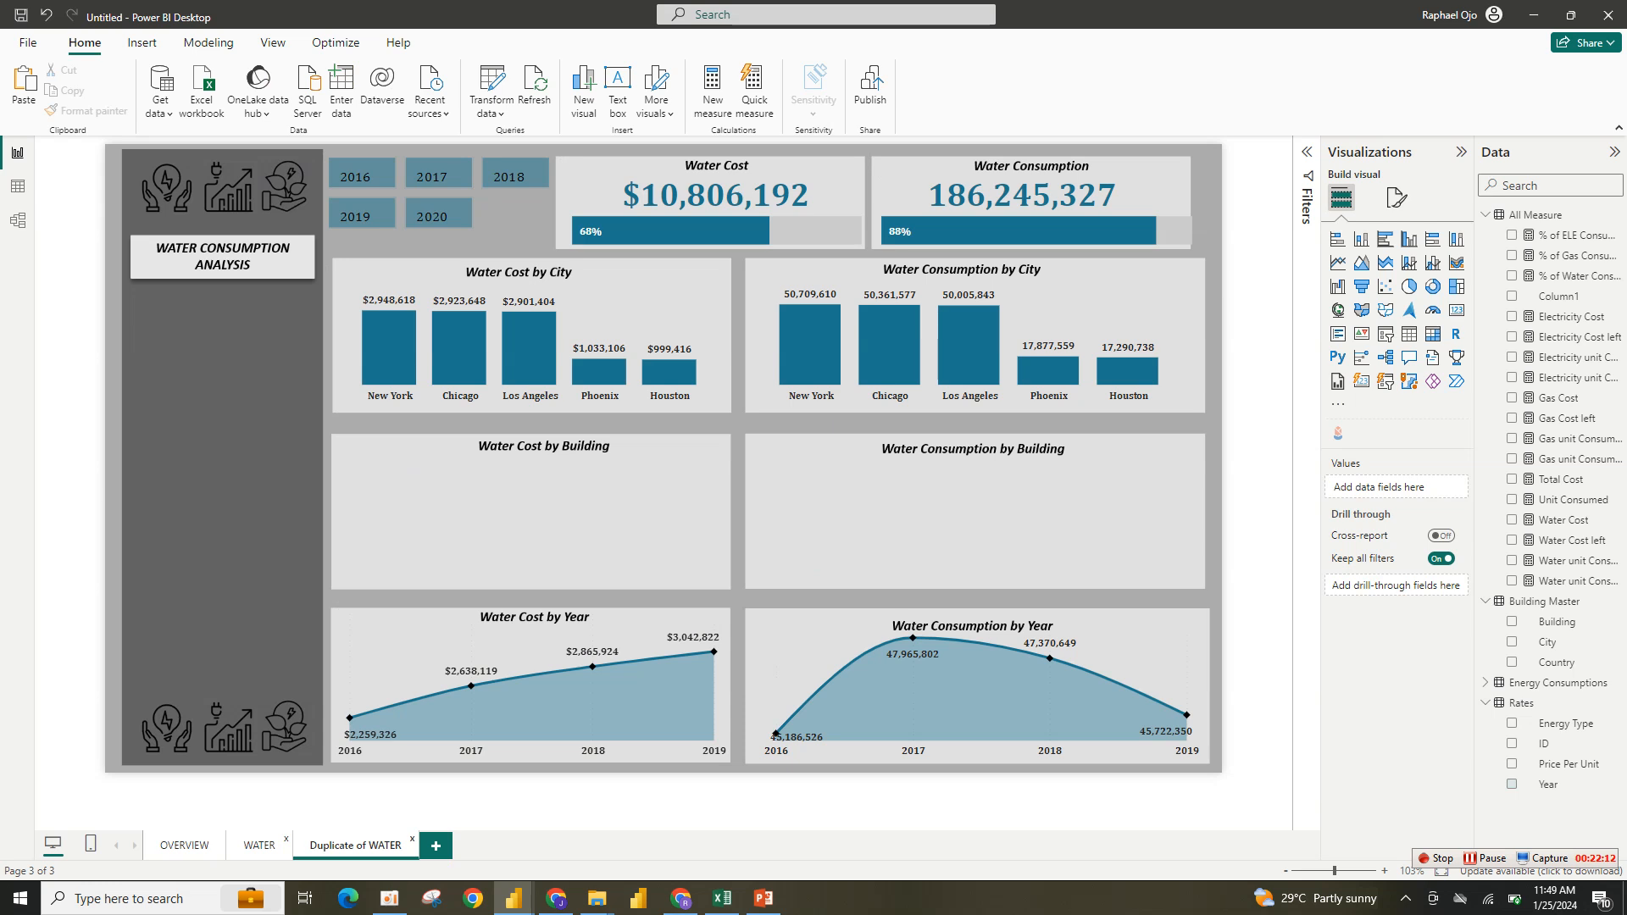
right_click(356, 845)
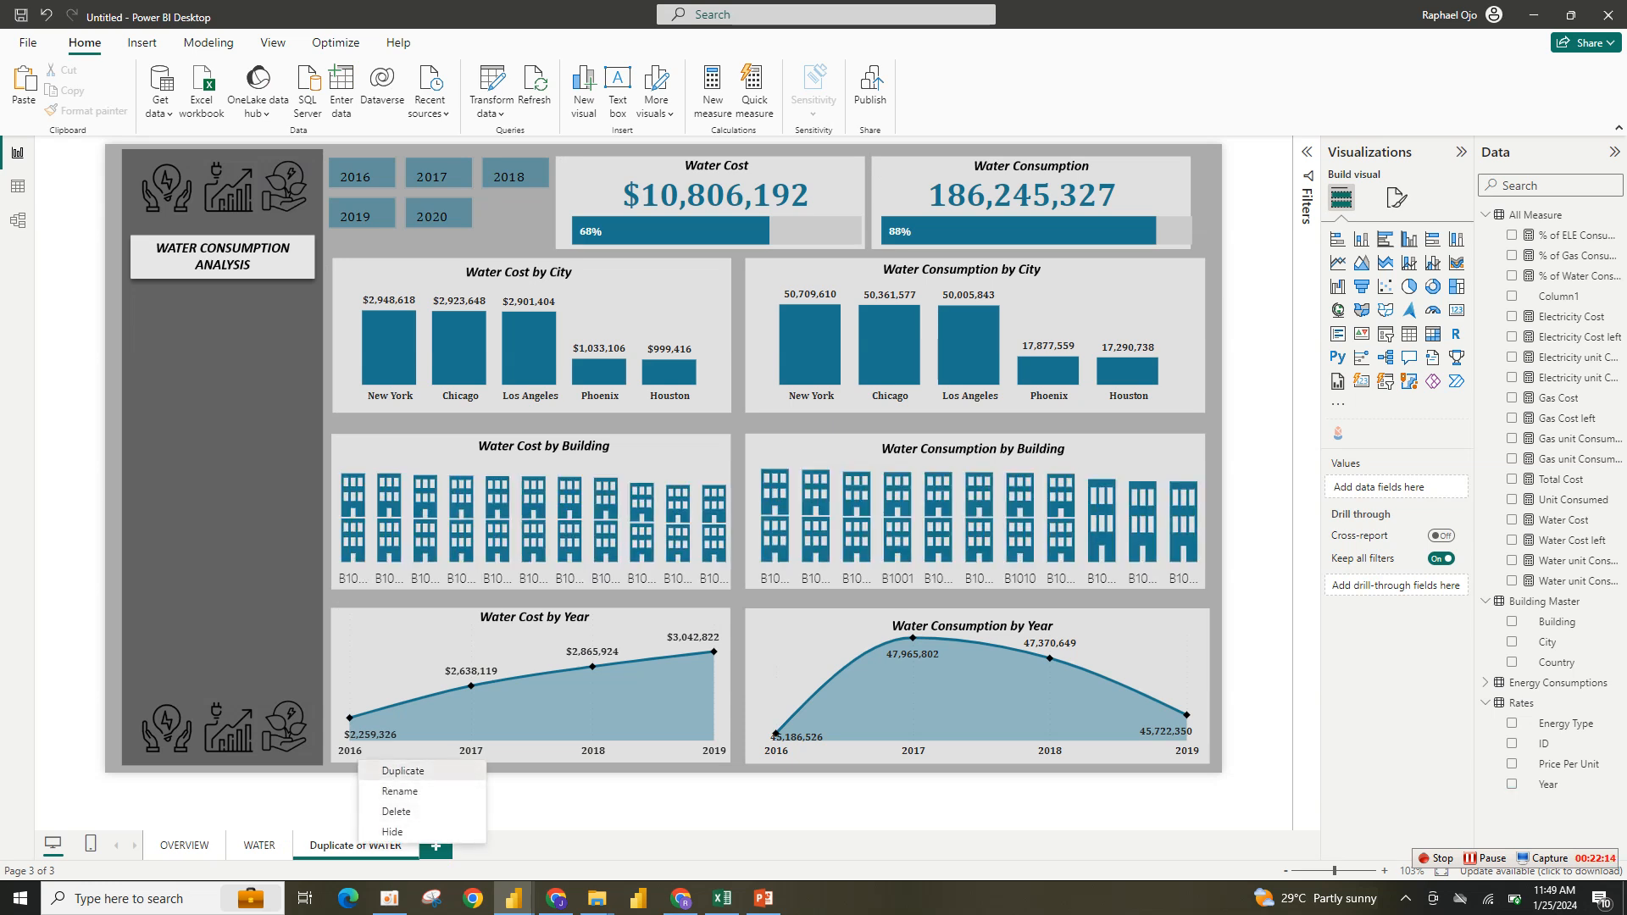
click(398, 771)
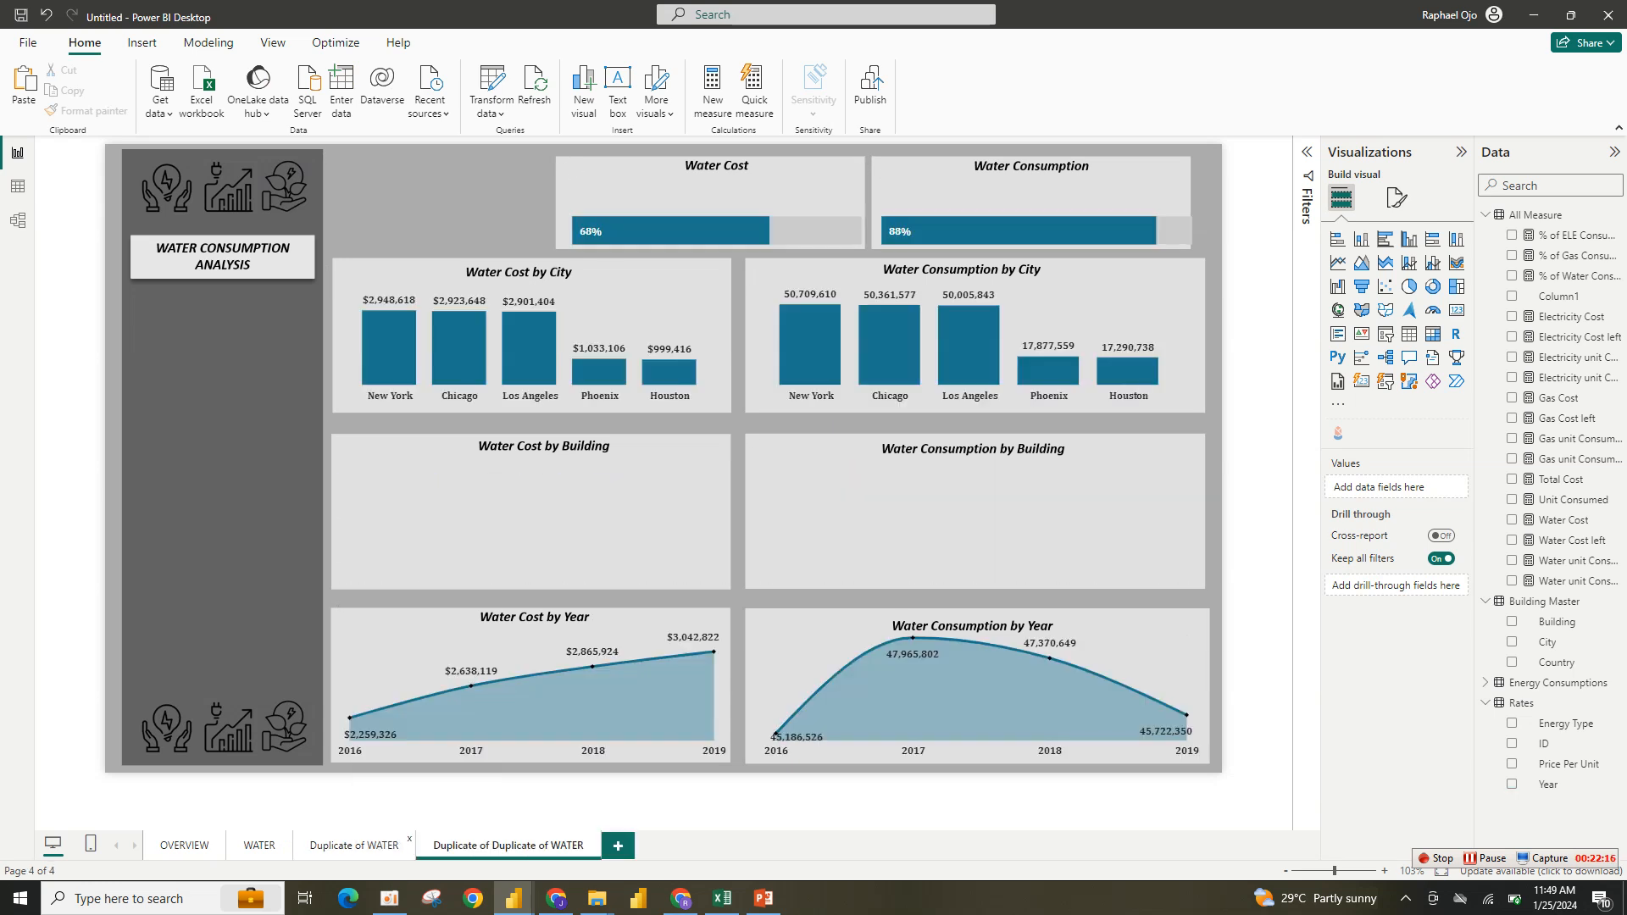
- Rename the first duplicated page as Electricity
double_click(354, 844)
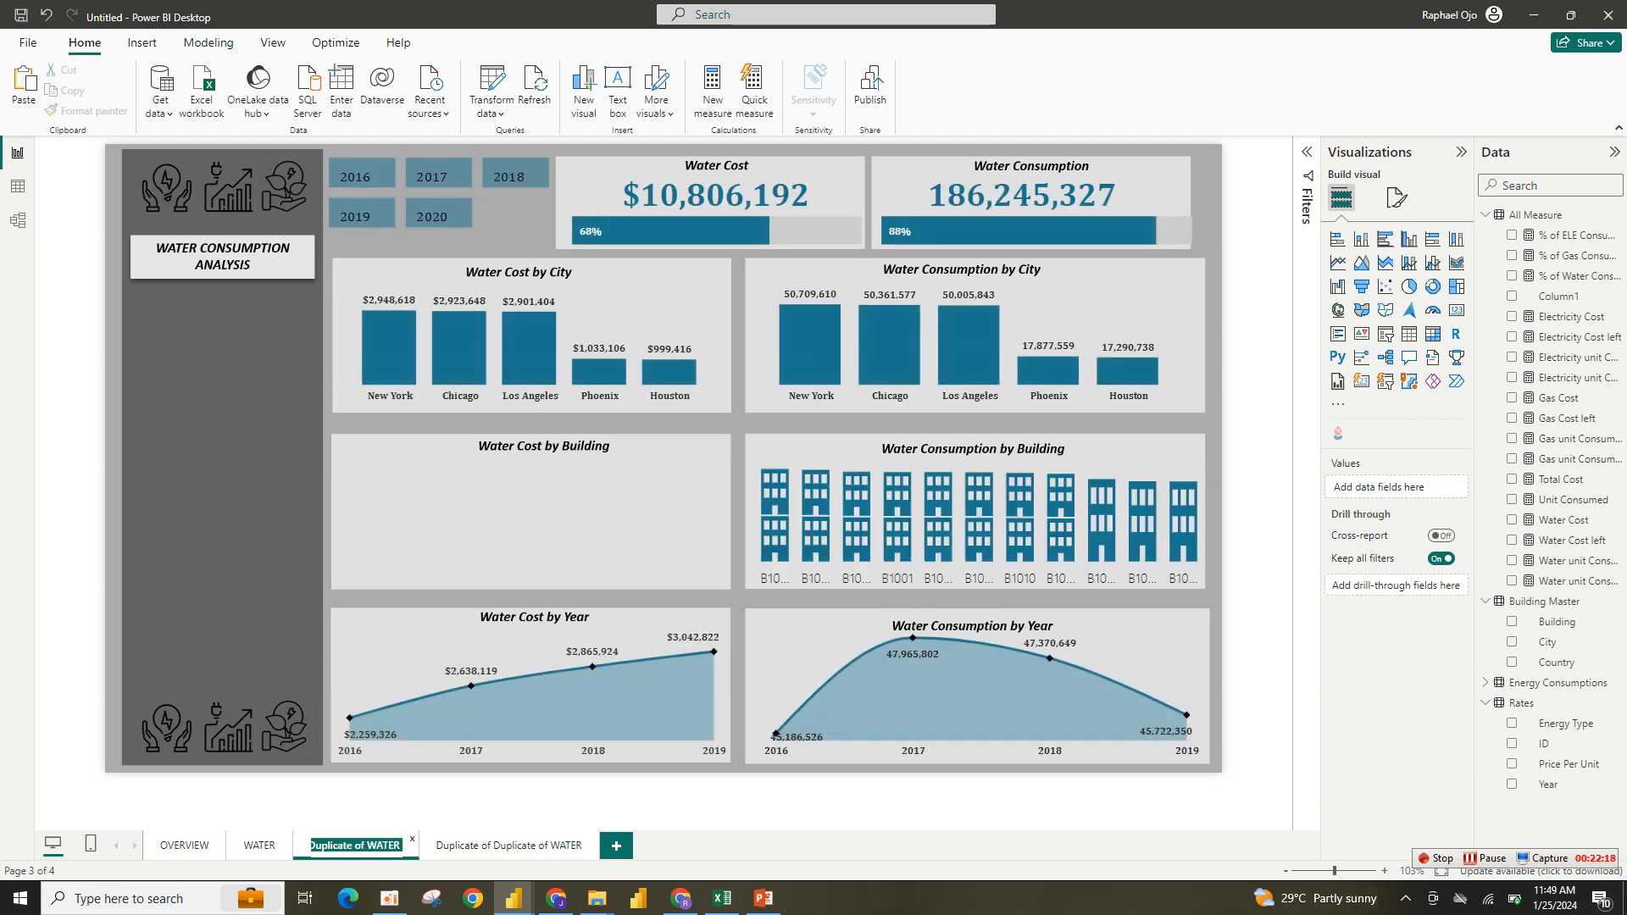
text(Electric)
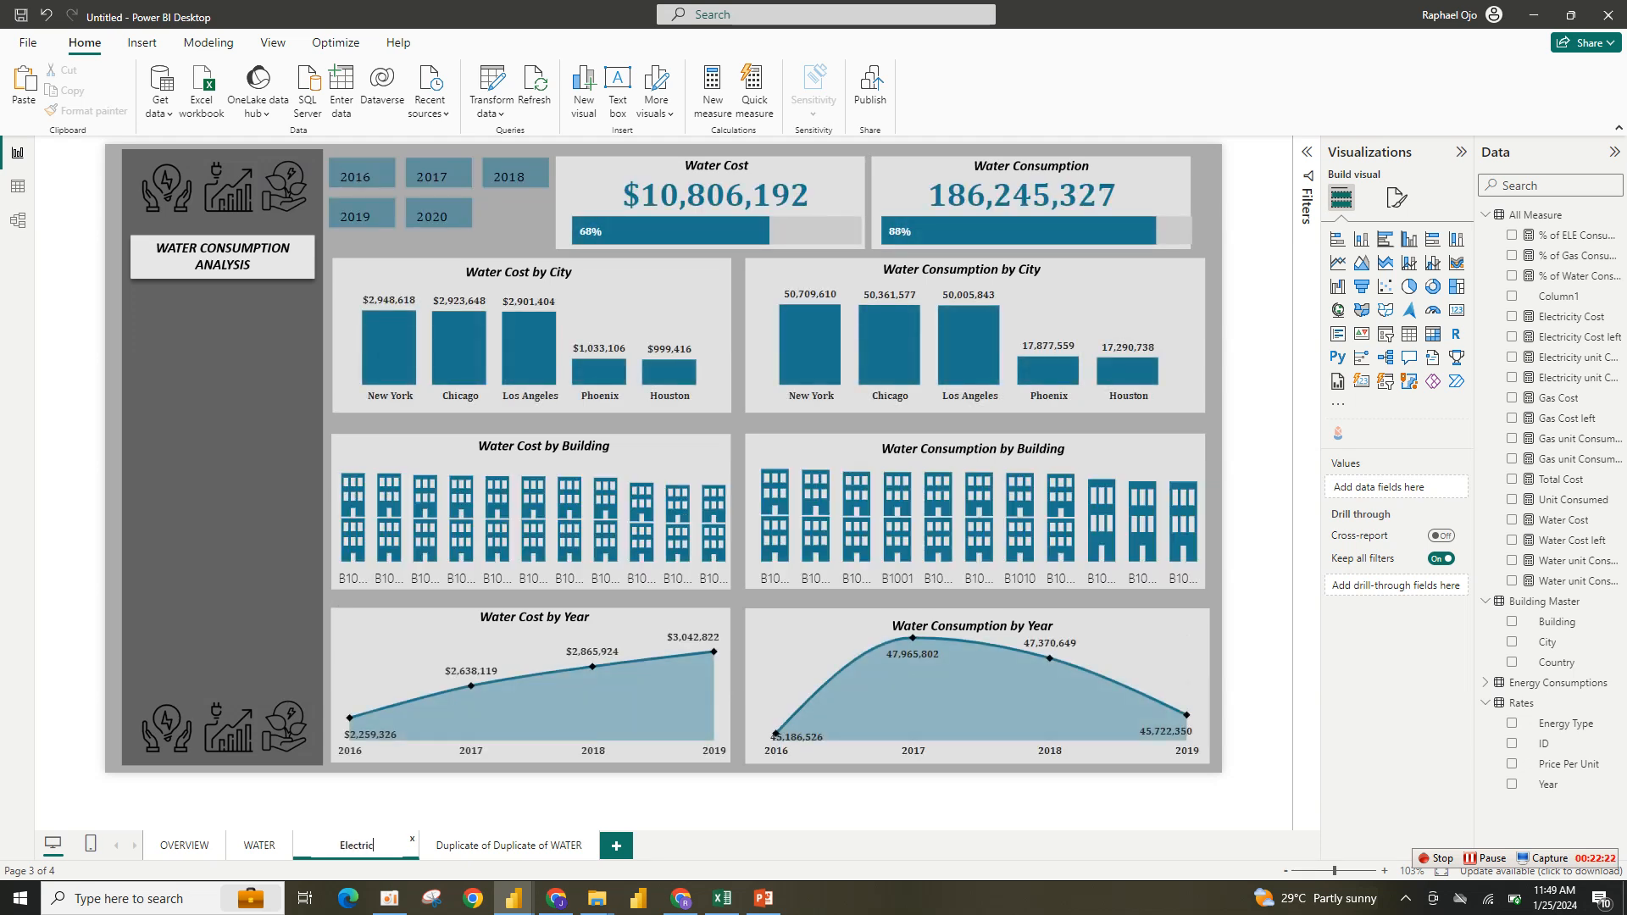
text(ity)
key(Return)
- Rename the second duplicated page as GAS
click(508, 845)
double_click(508, 845)
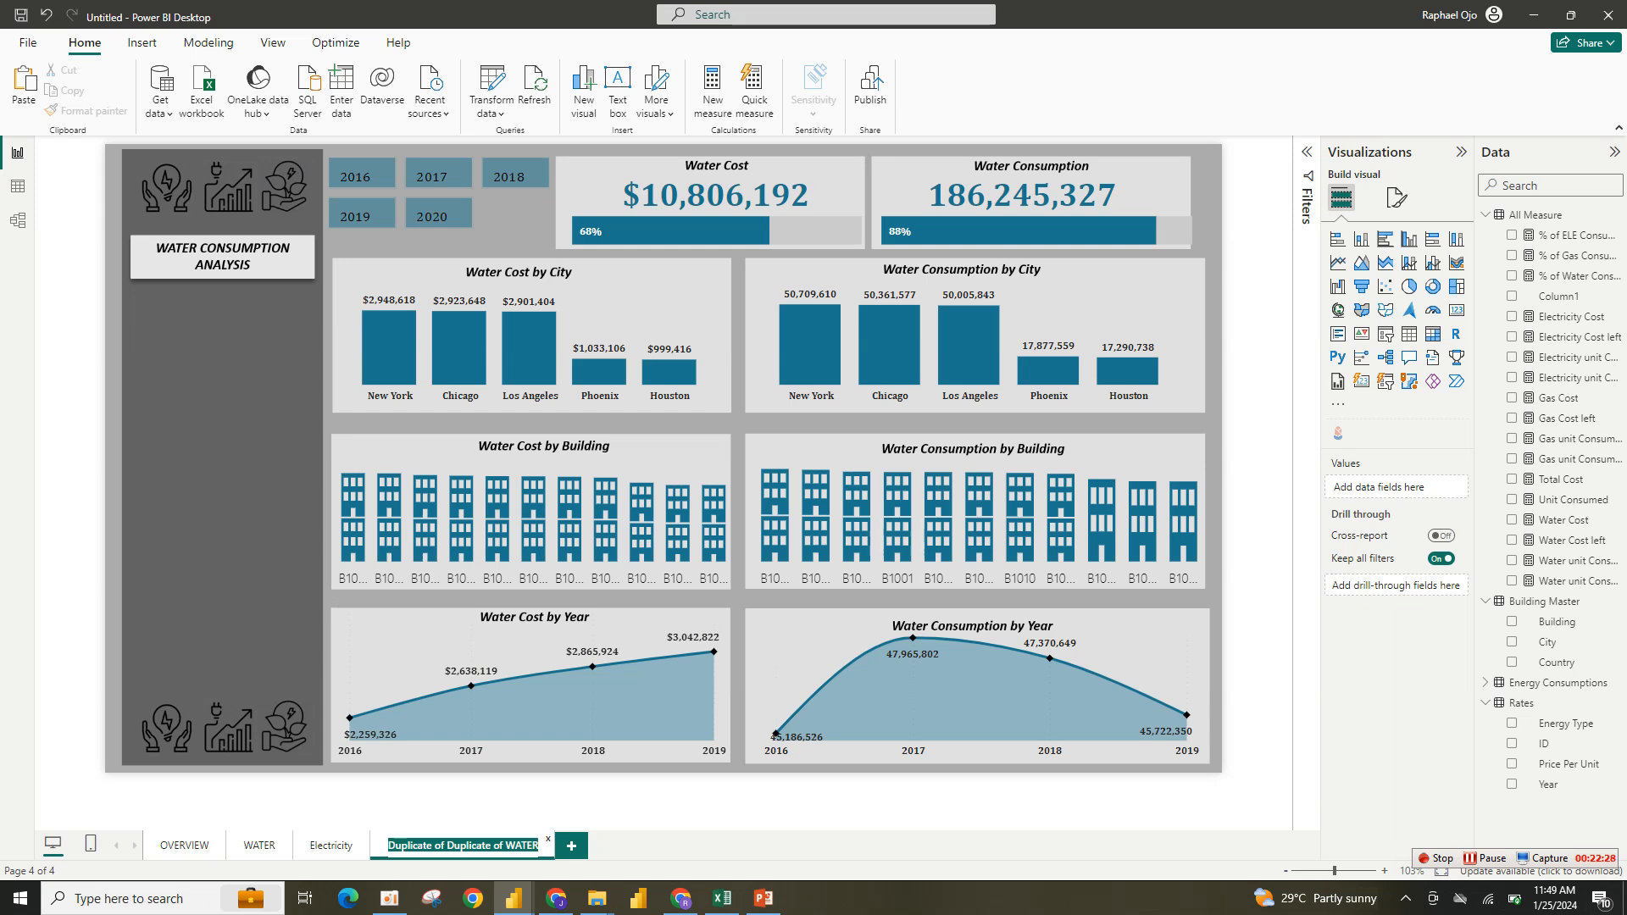
text(Gas)
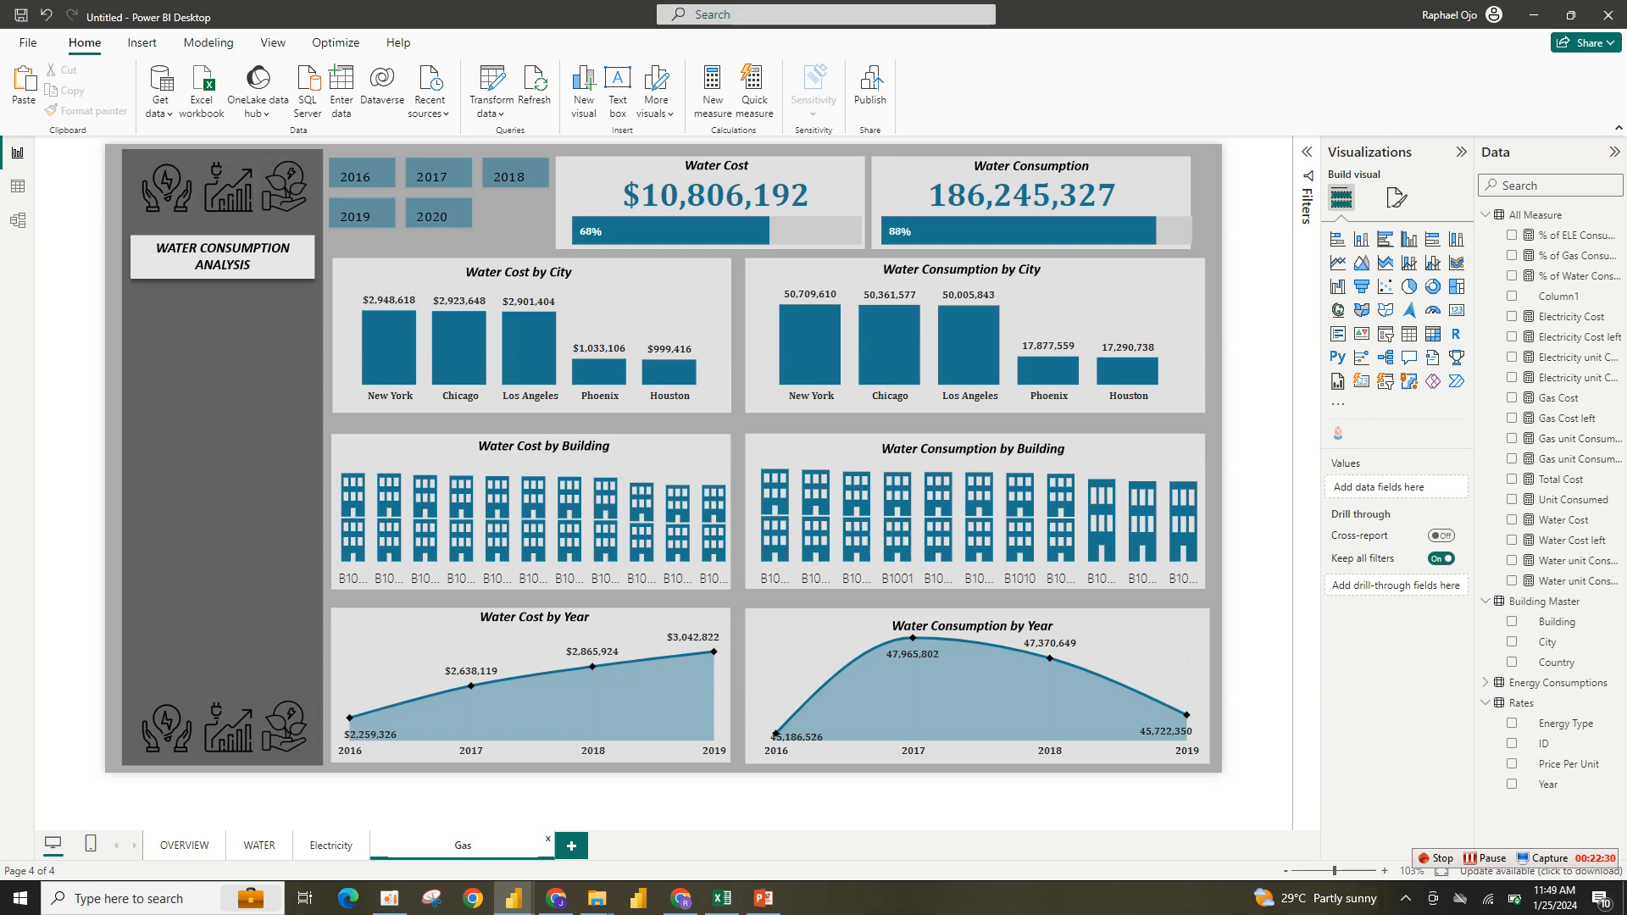
key(BackSpace)
key(BackSpace)
text(AS)
- Rename the Electricity page as ELECTRICITY
right_click(397, 846)
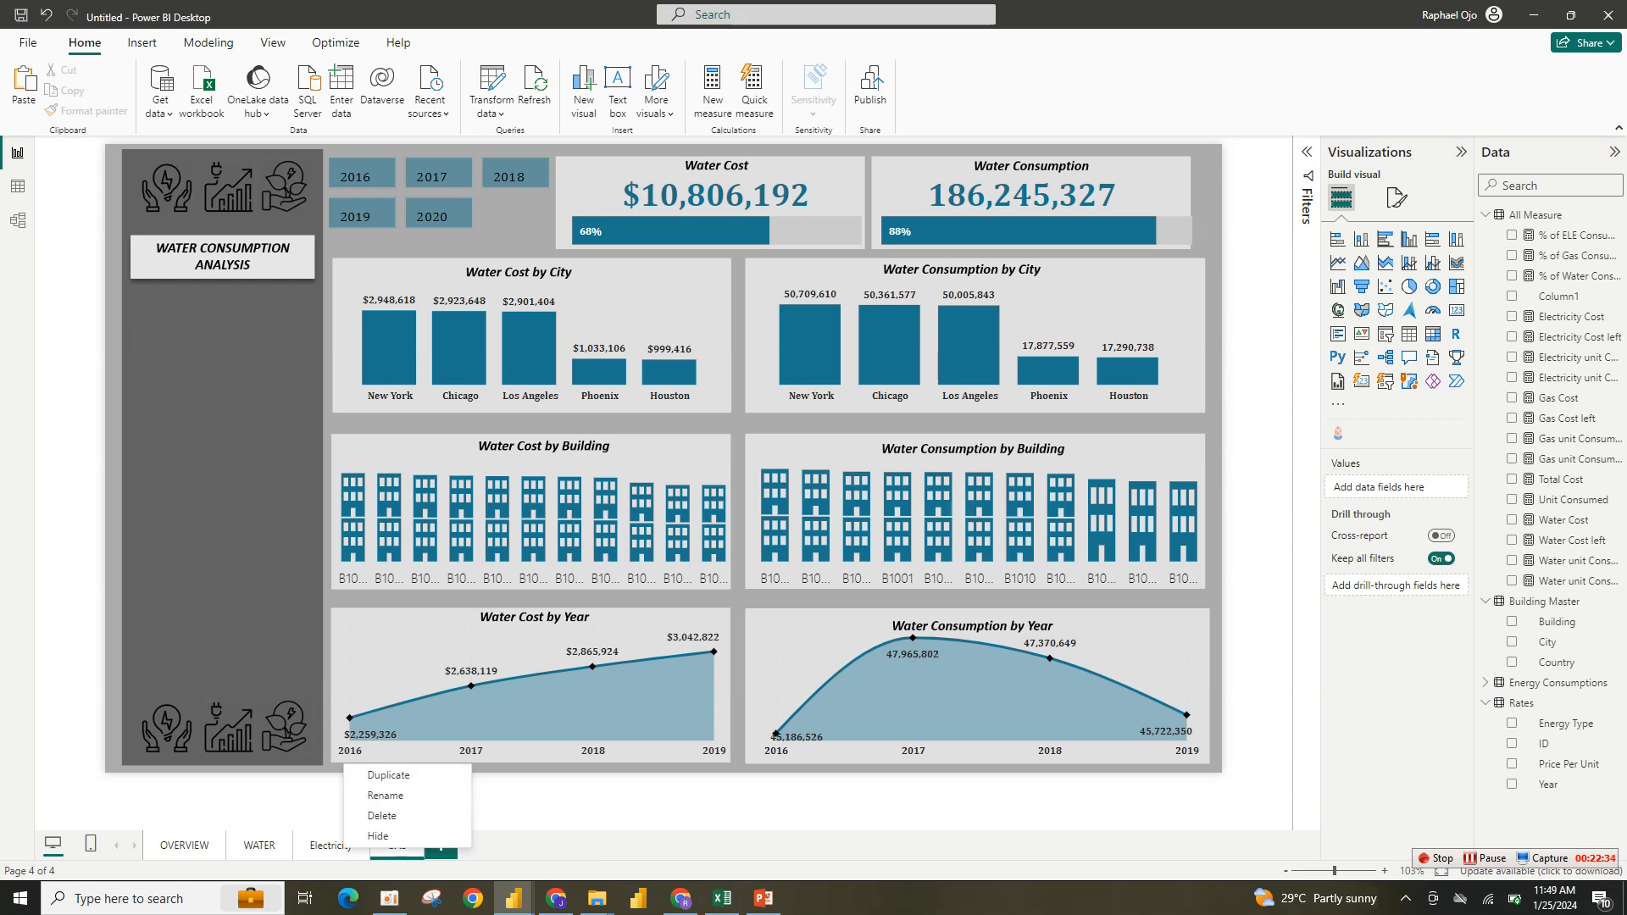
click(385, 795)
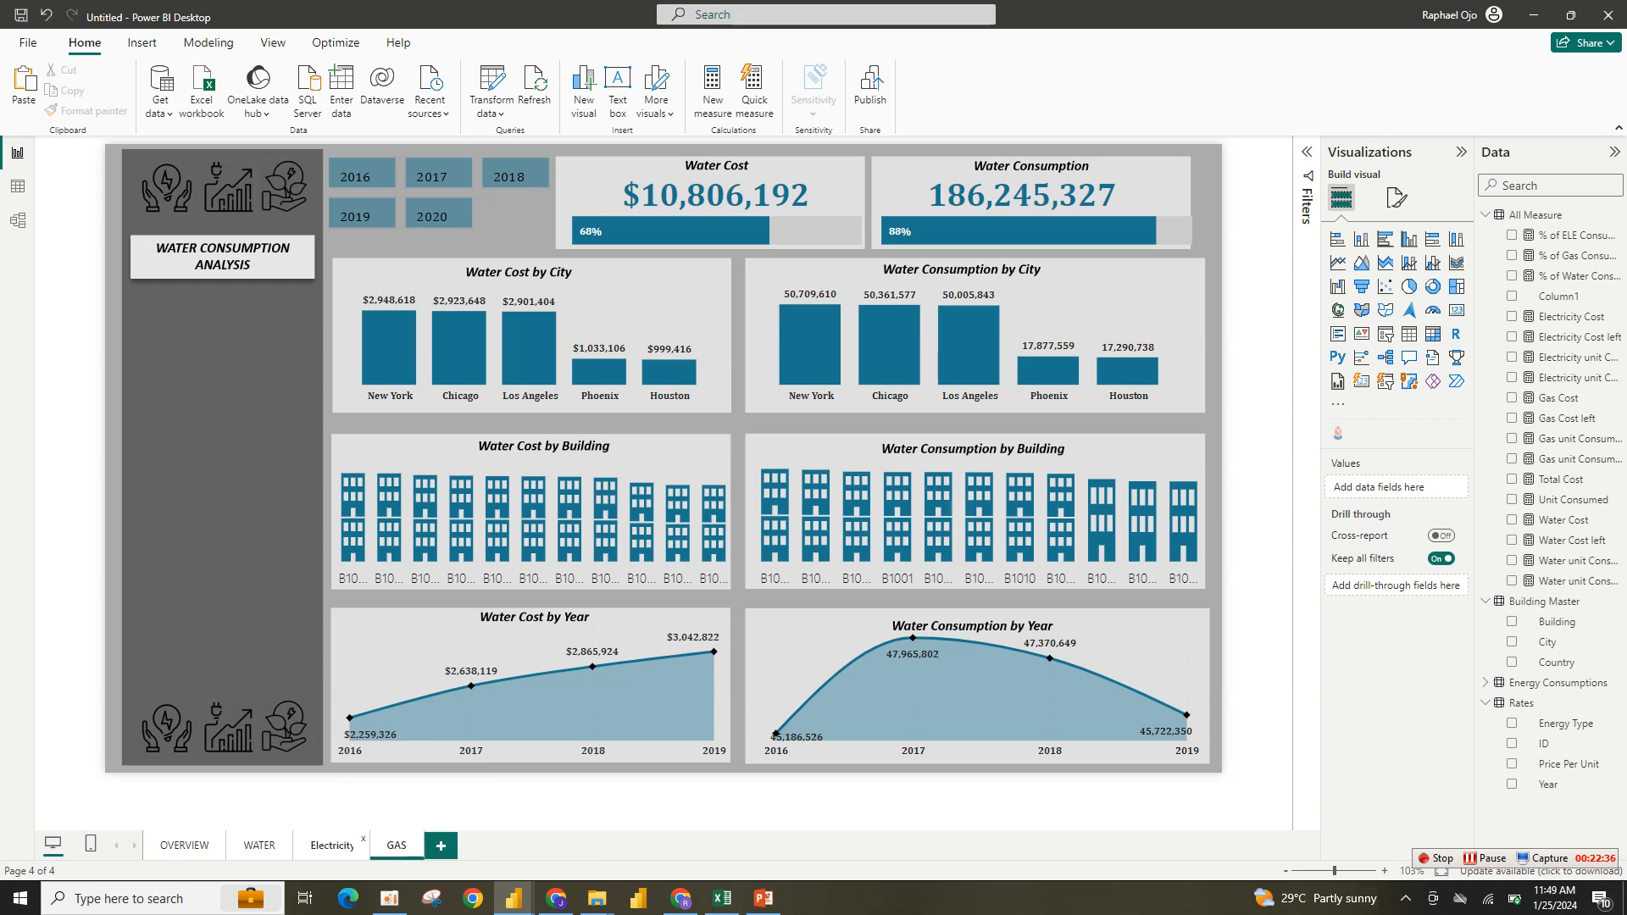
text(ELECTRIC)
text(ITY)
key(Return)
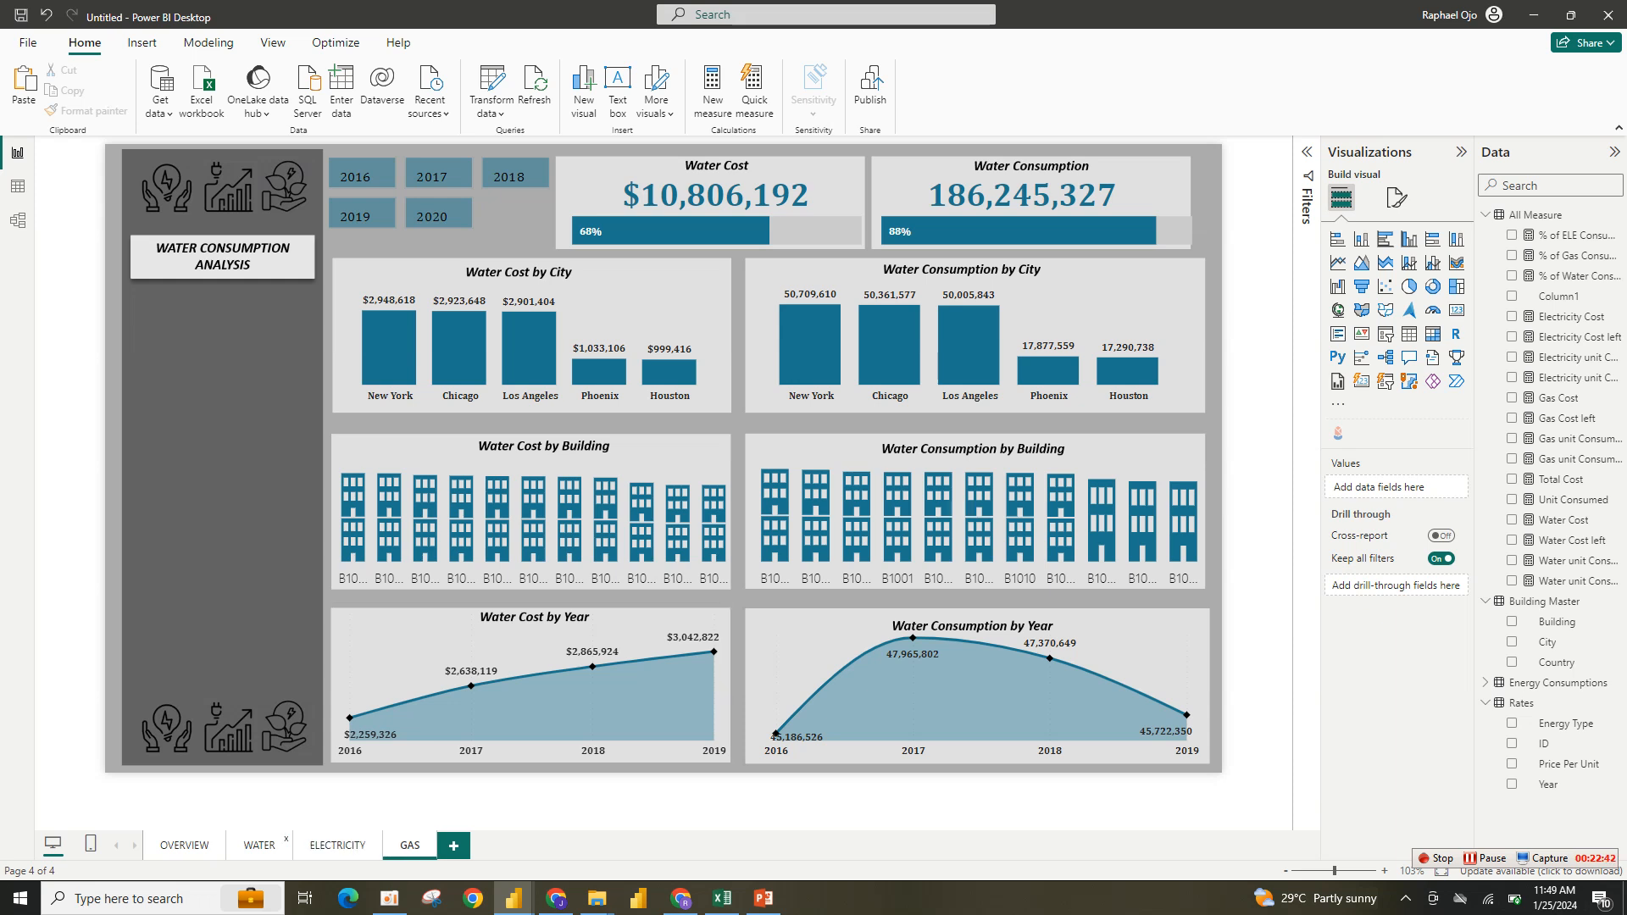
- On the ELECTRICITY page, replace the canvas background image with electricity.png and set its image fit to Fit
click(259, 846)
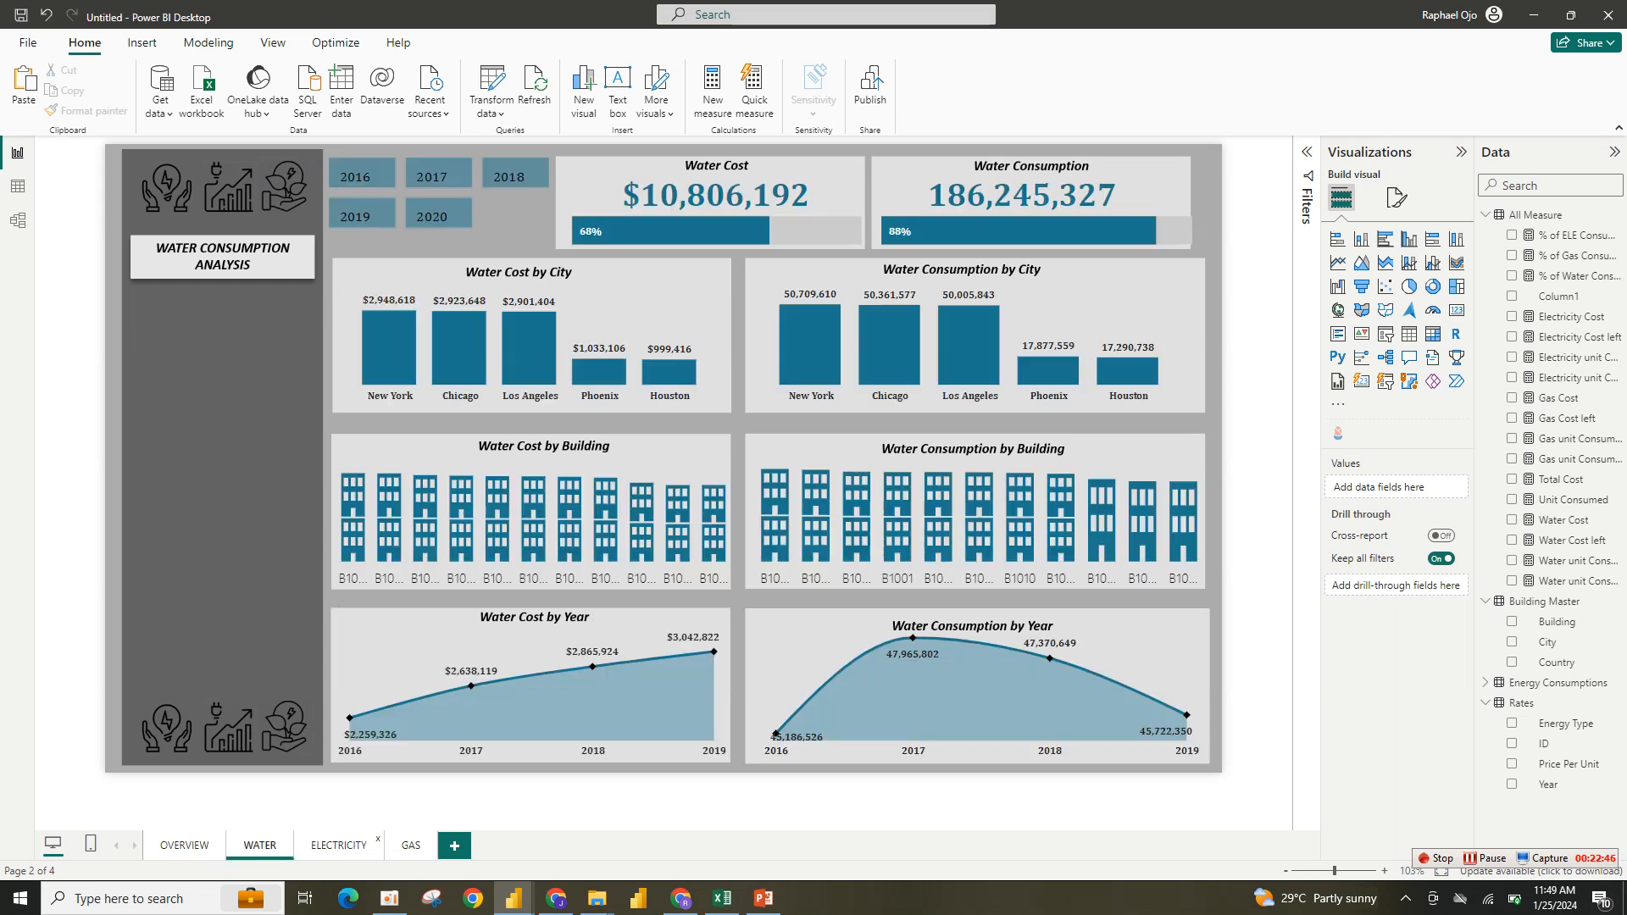
click(339, 845)
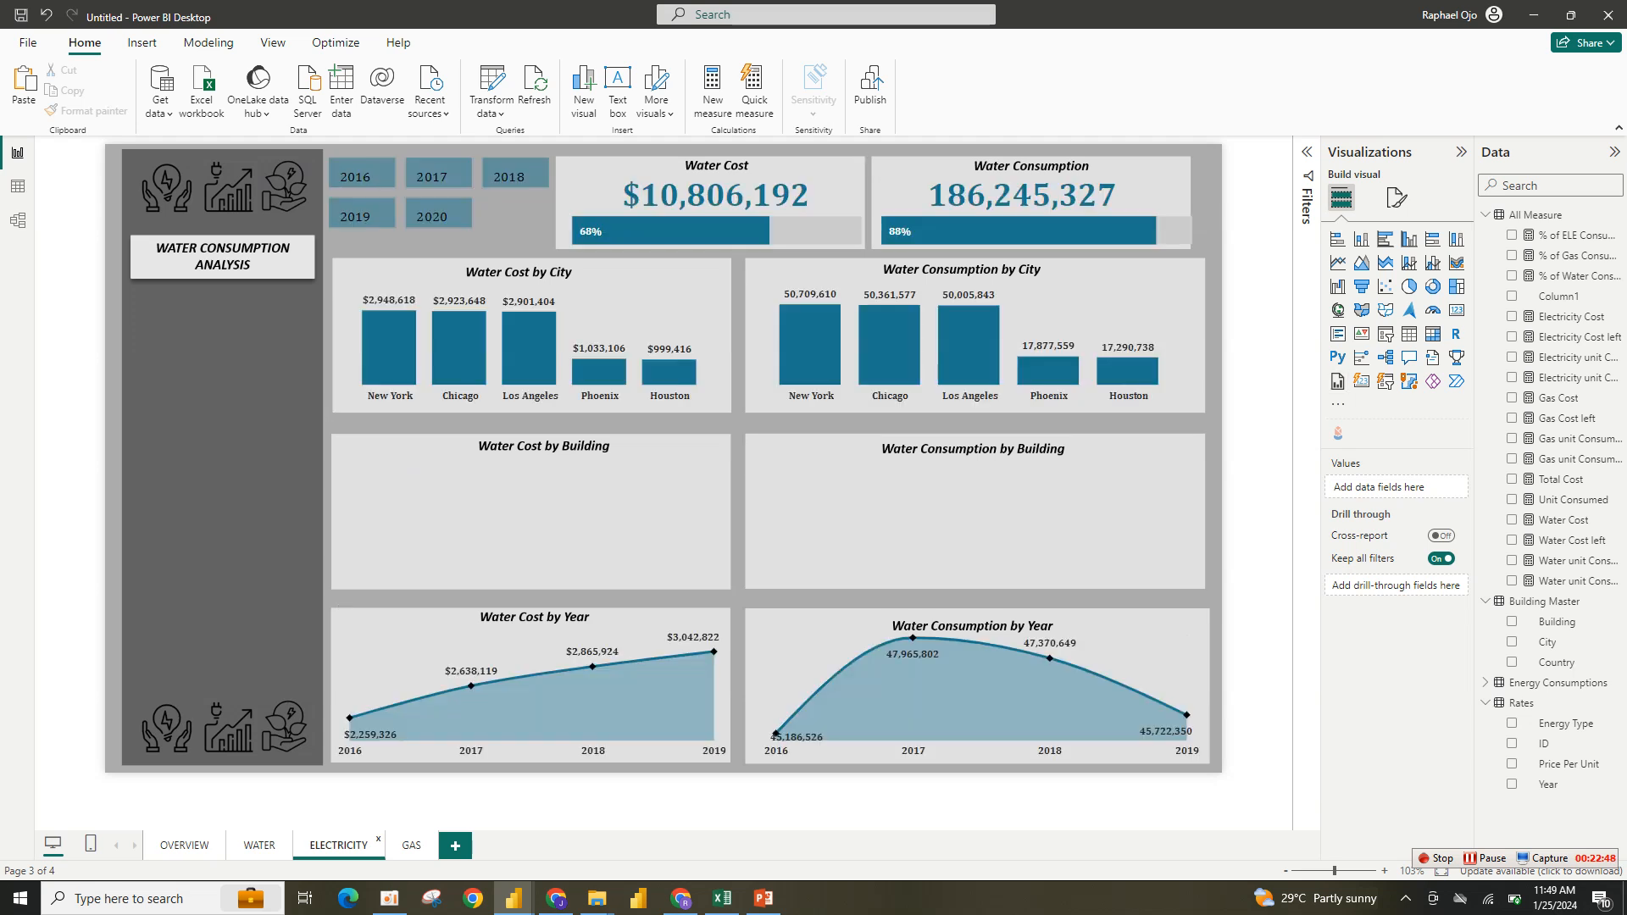
click(1397, 197)
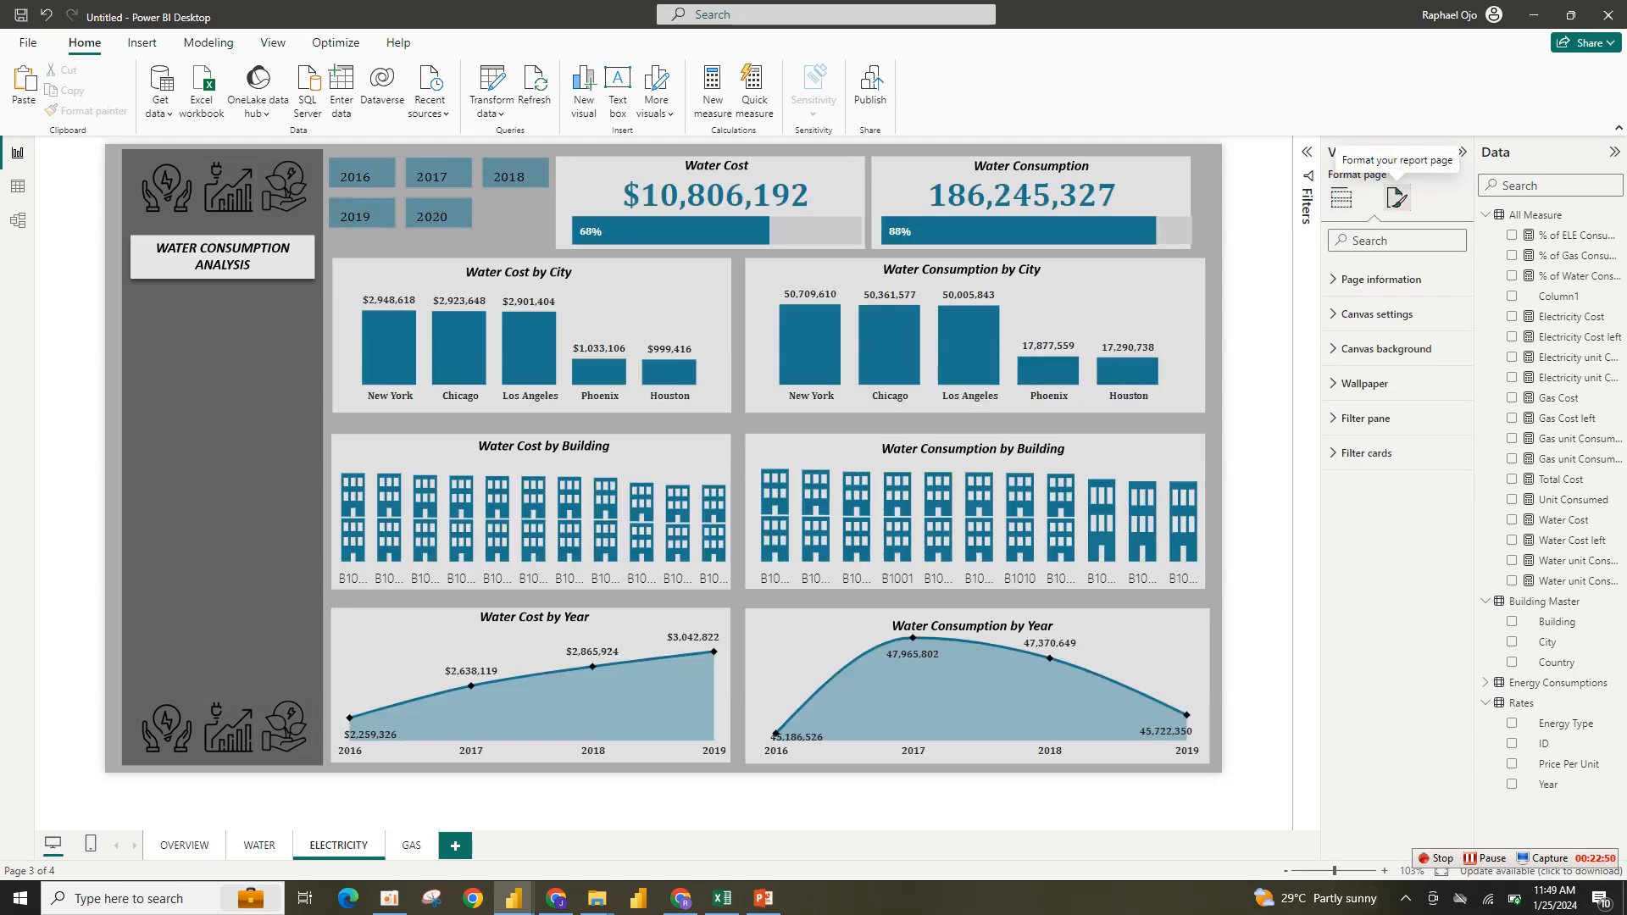
click(1386, 349)
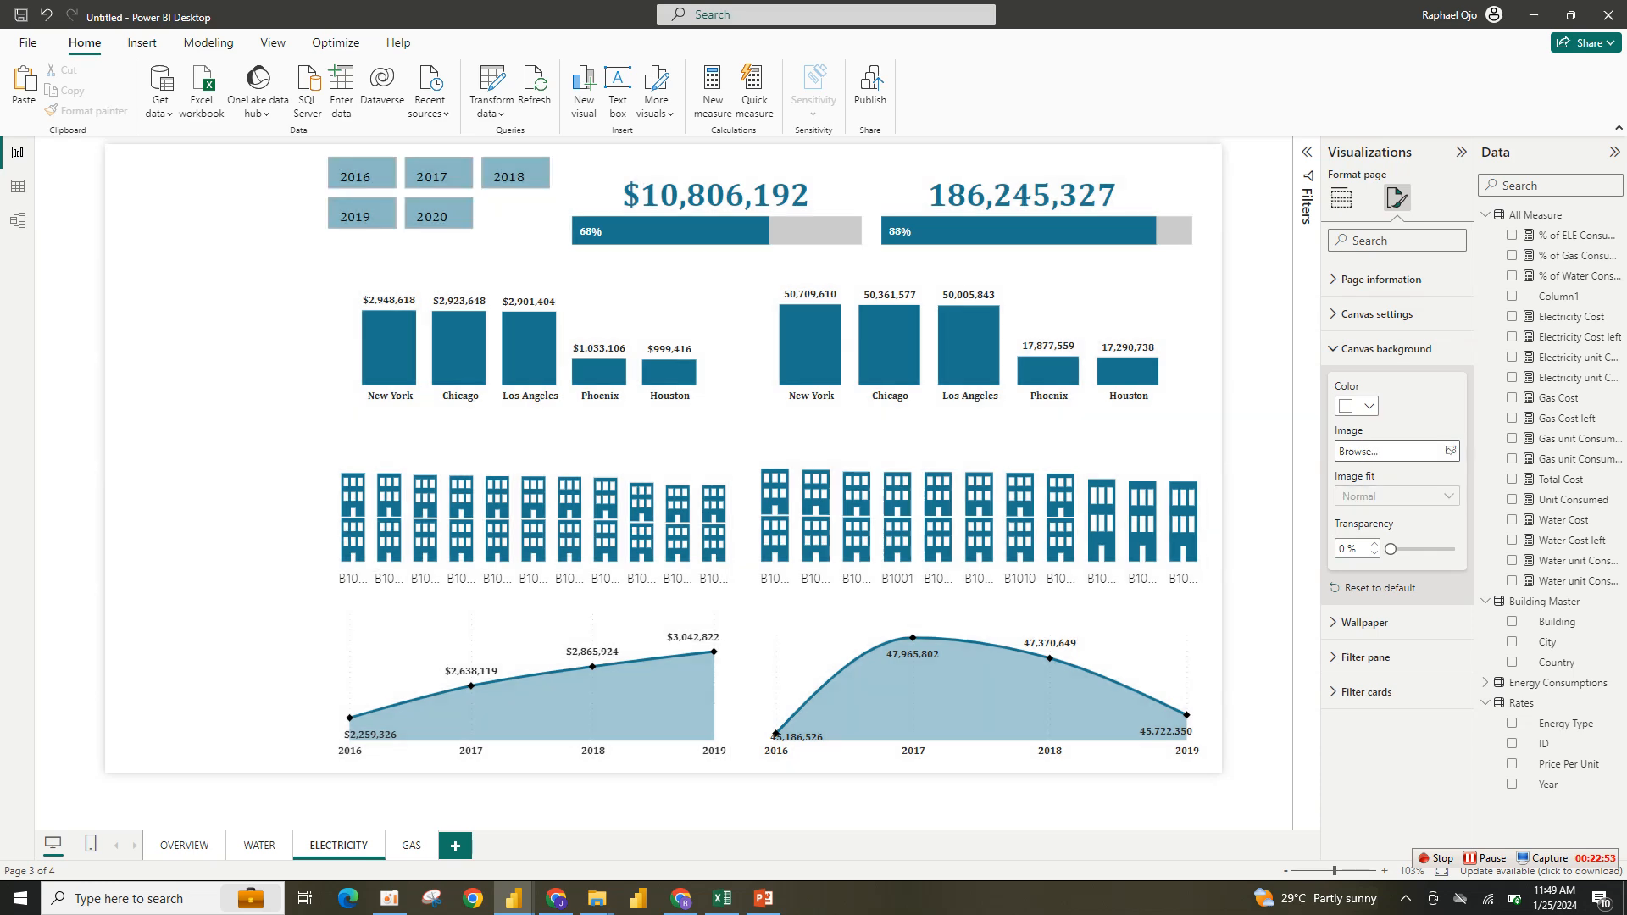
click(1451, 450)
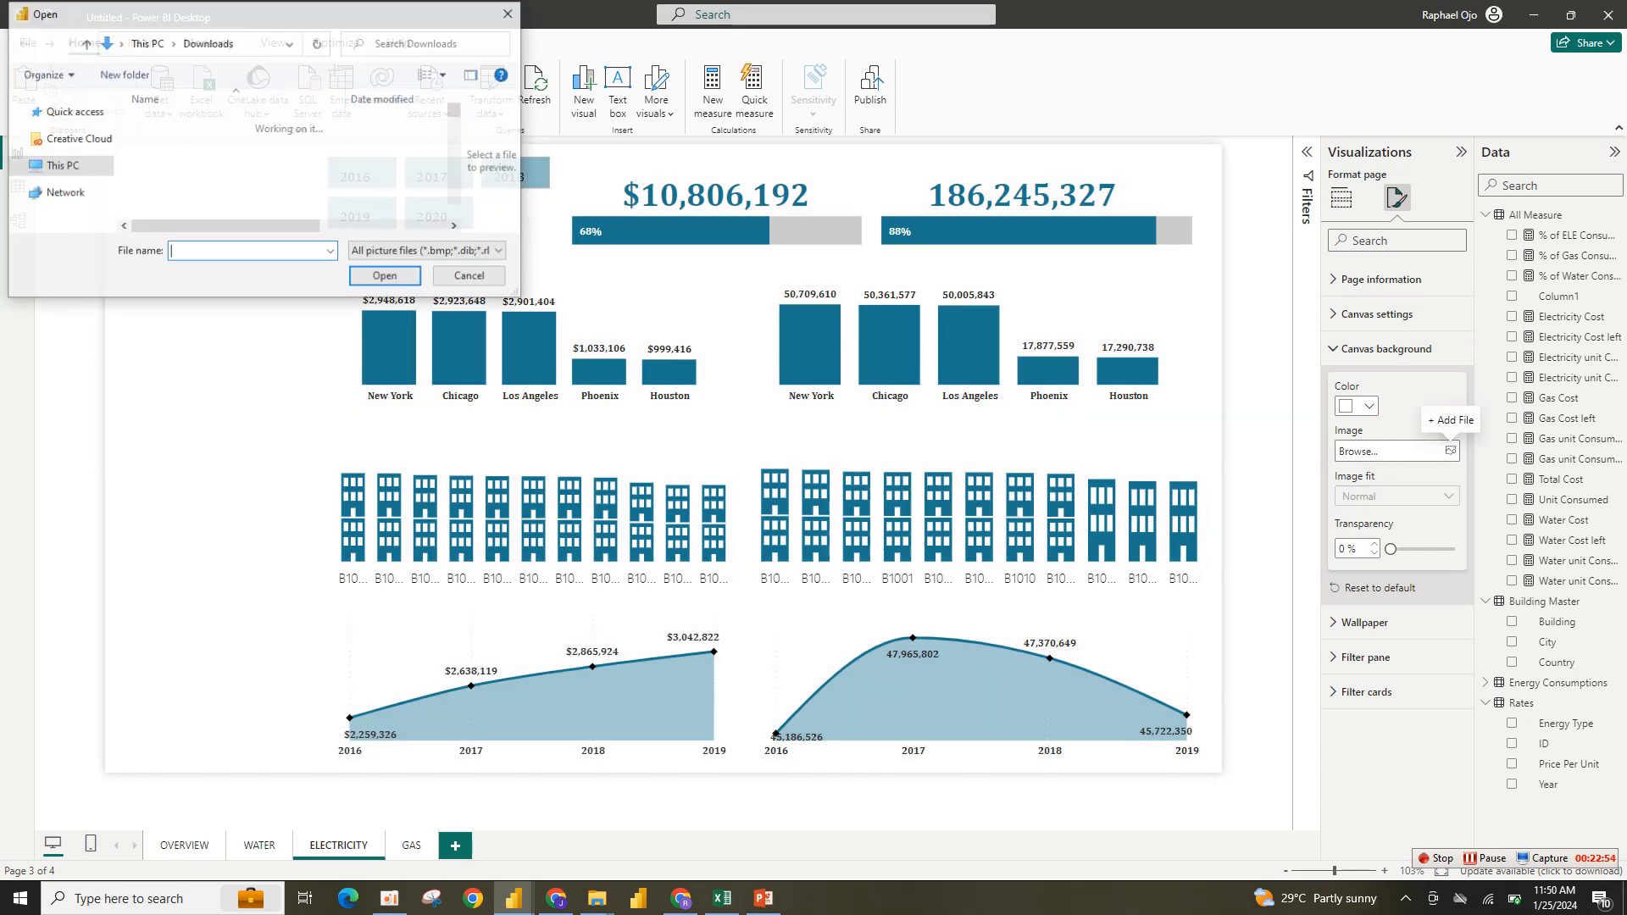
click(170, 164)
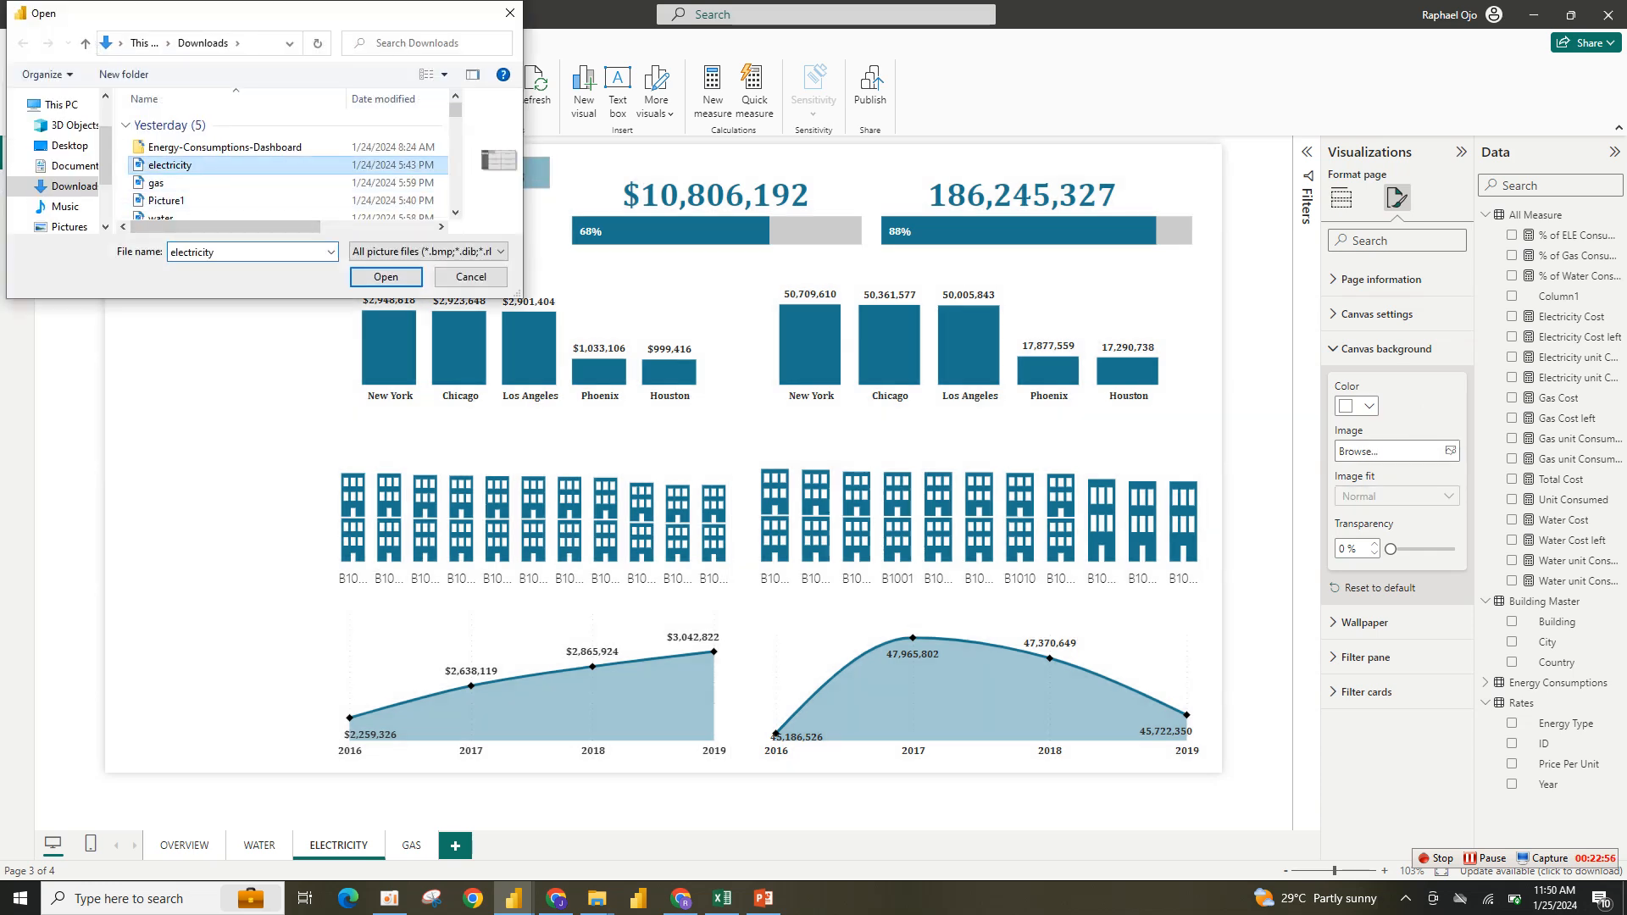
key(Return)
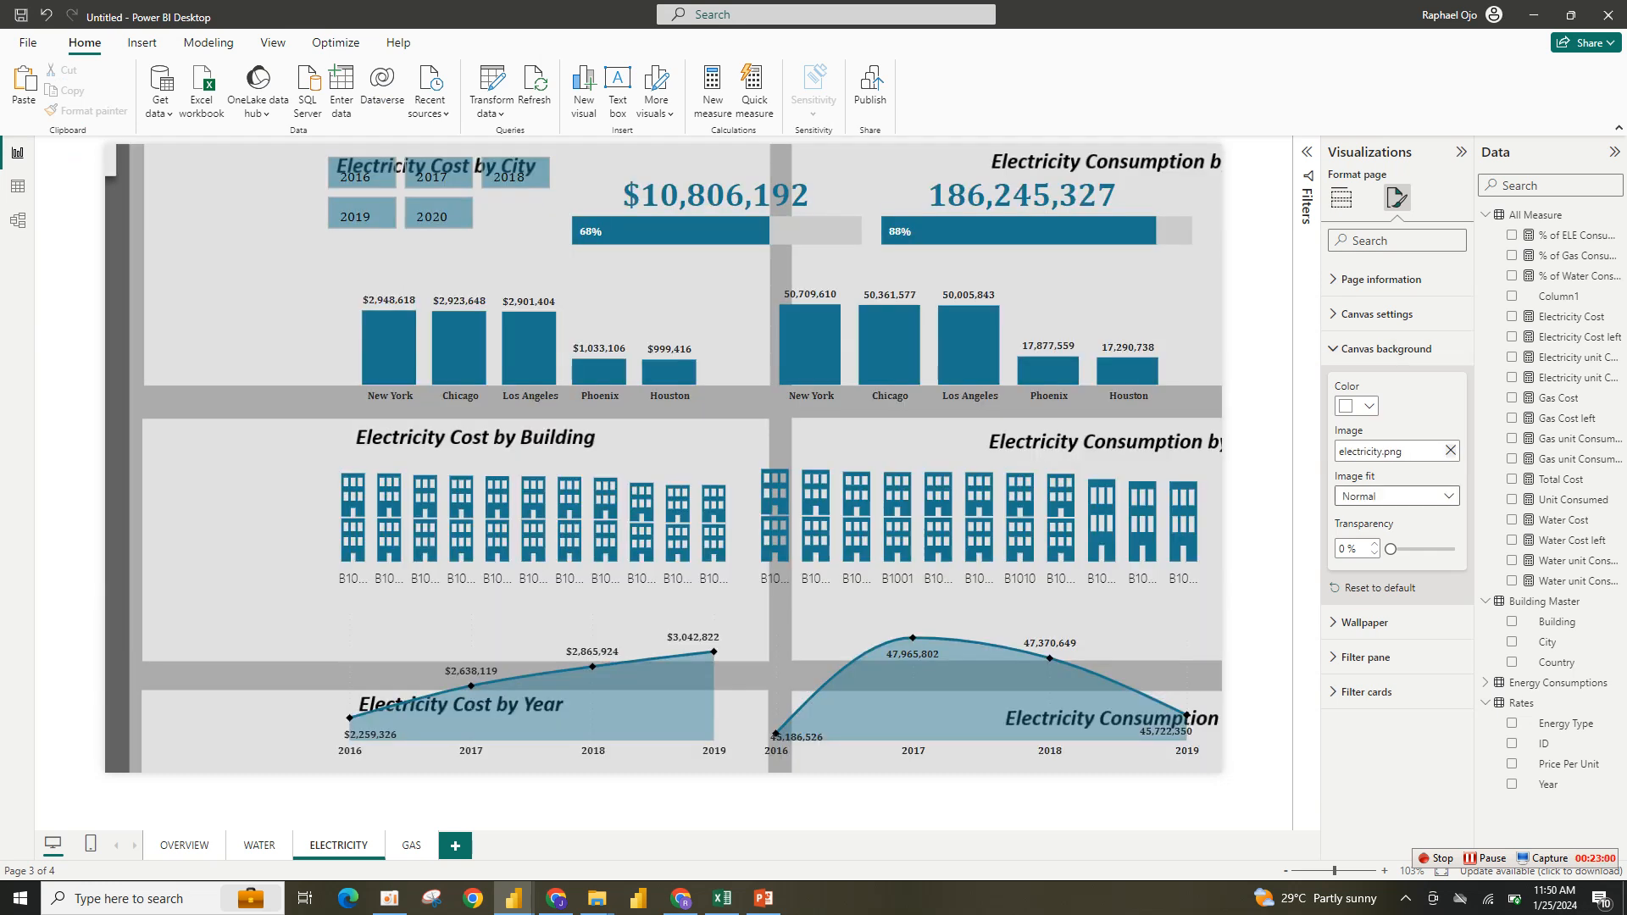
click(1395, 496)
click(1372, 536)
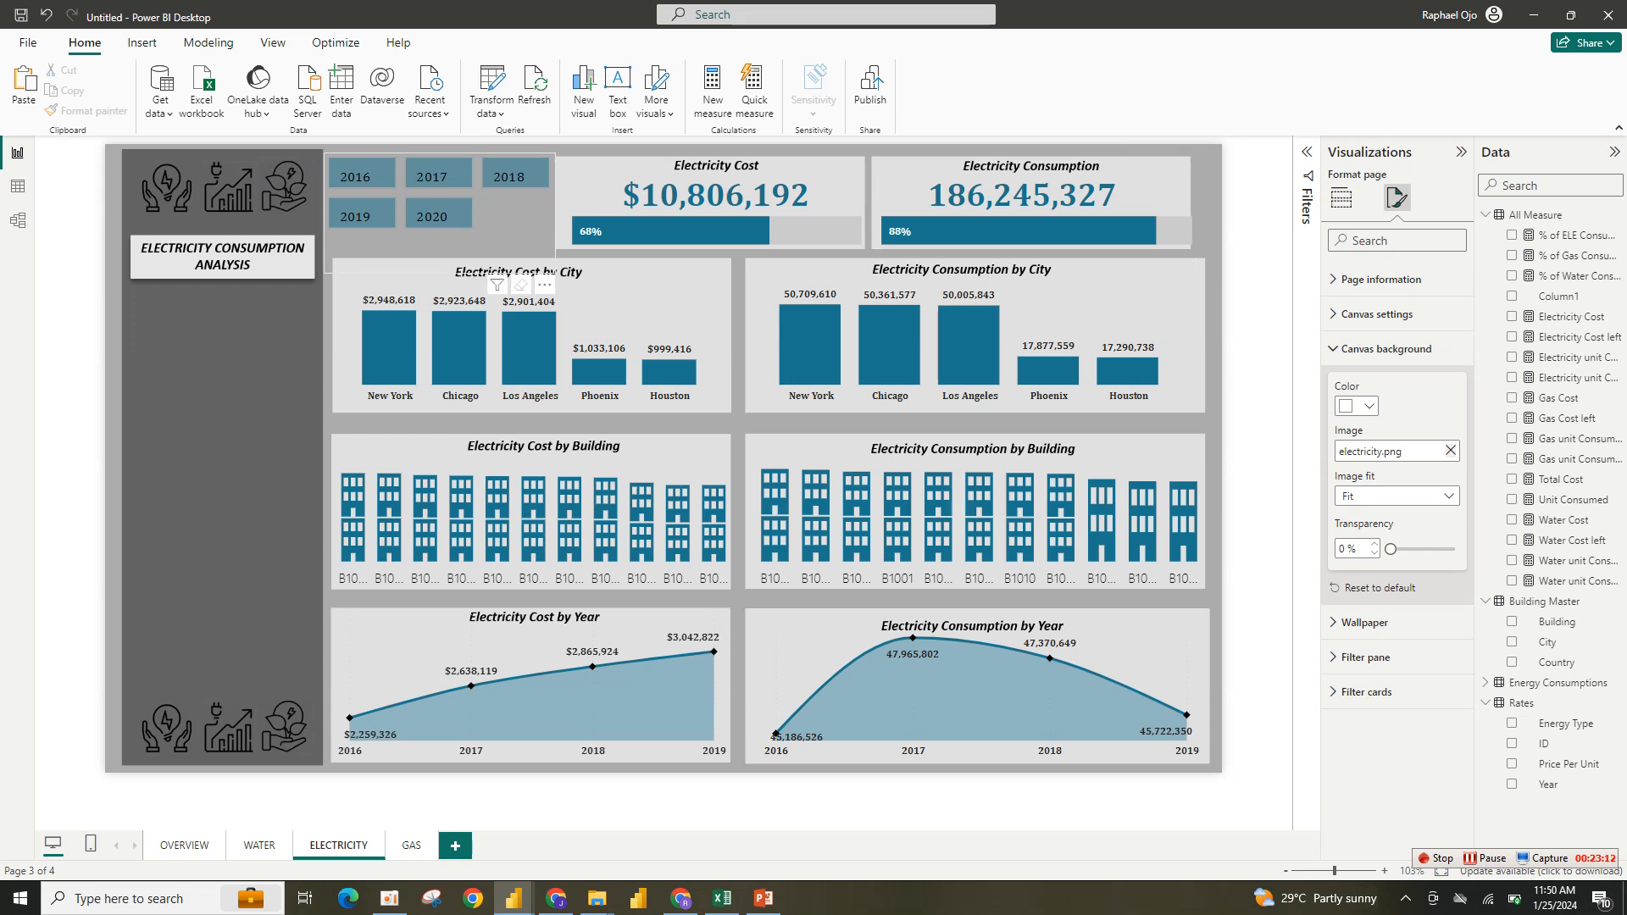
- Replace the Electricity Cost progress bar's Water Cost and Water Cost left fields with Electricity Cost
click(717, 231)
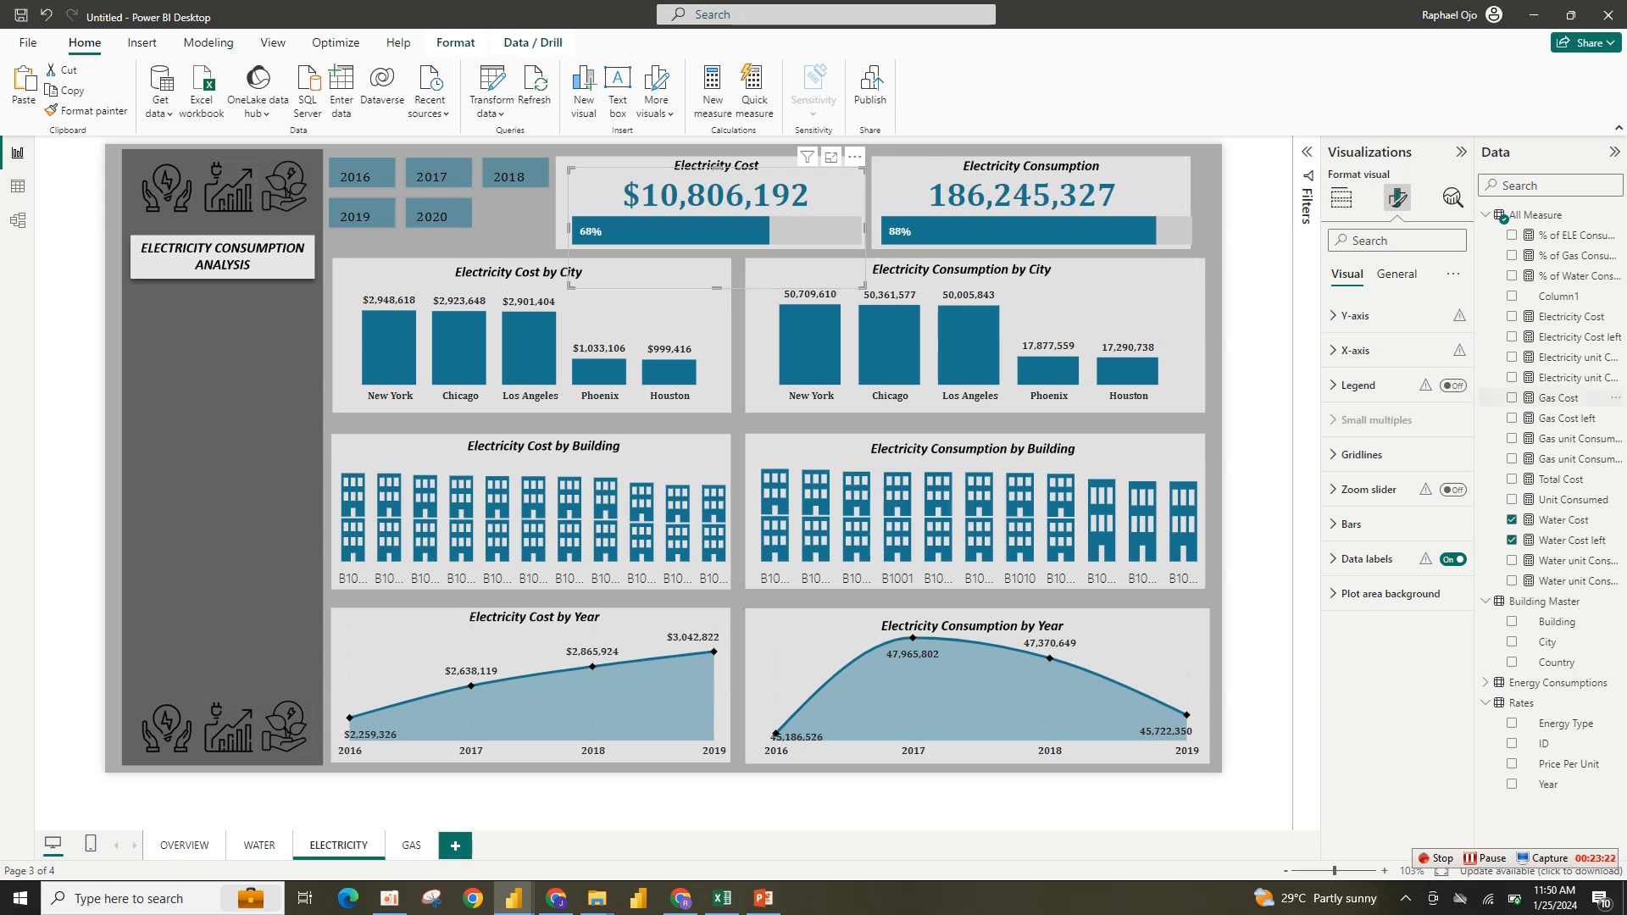
click(1340, 197)
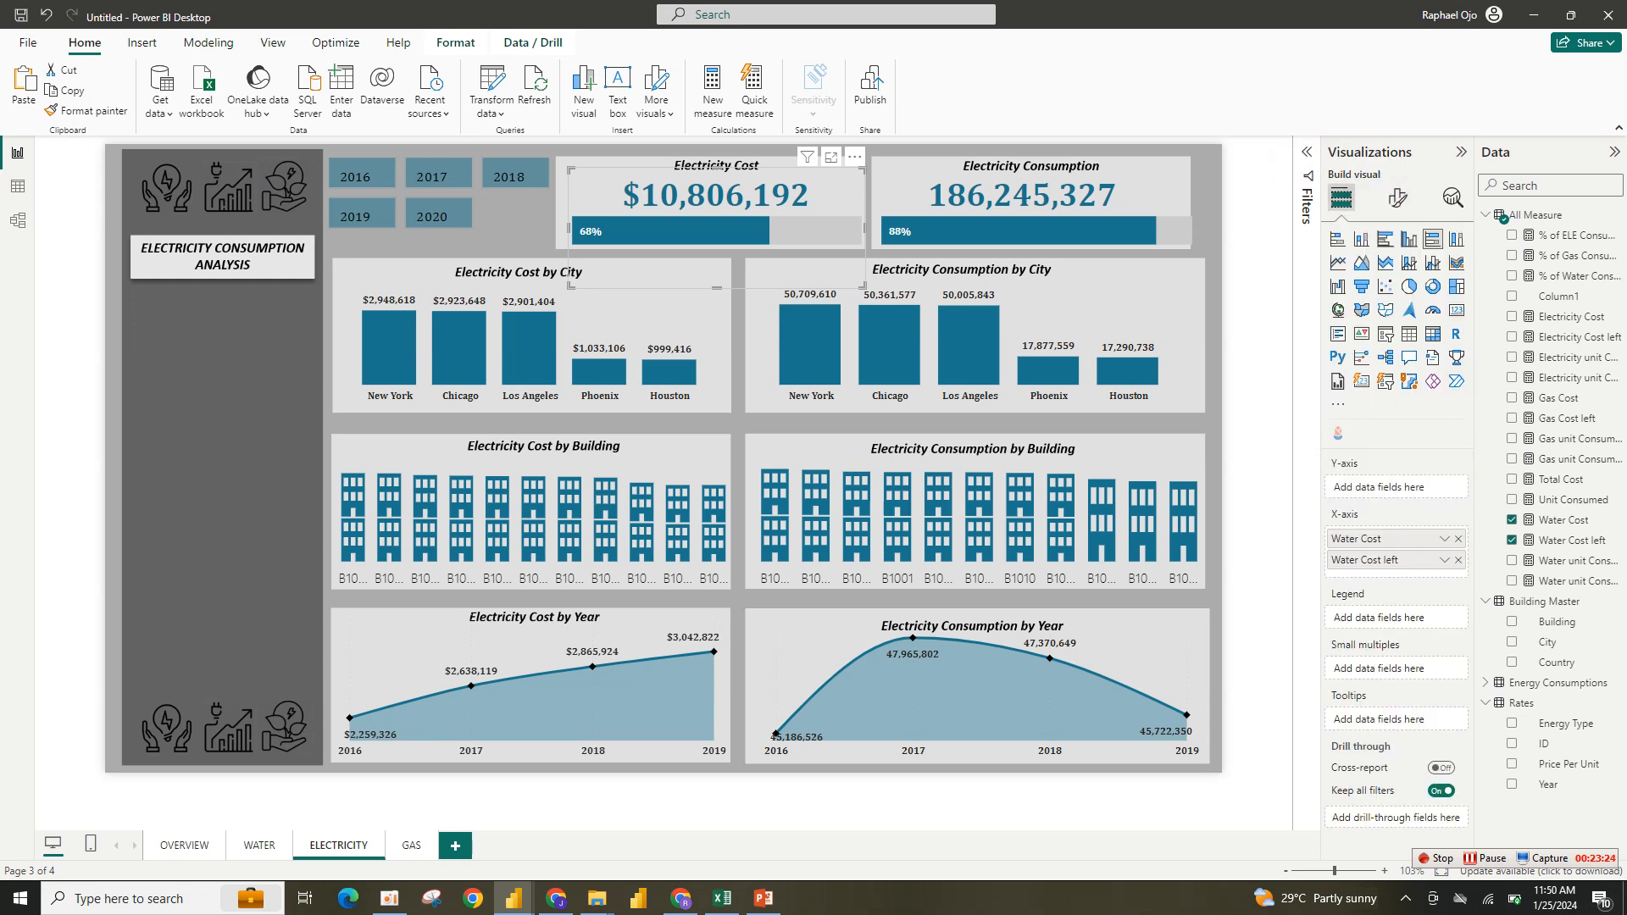
click(1457, 560)
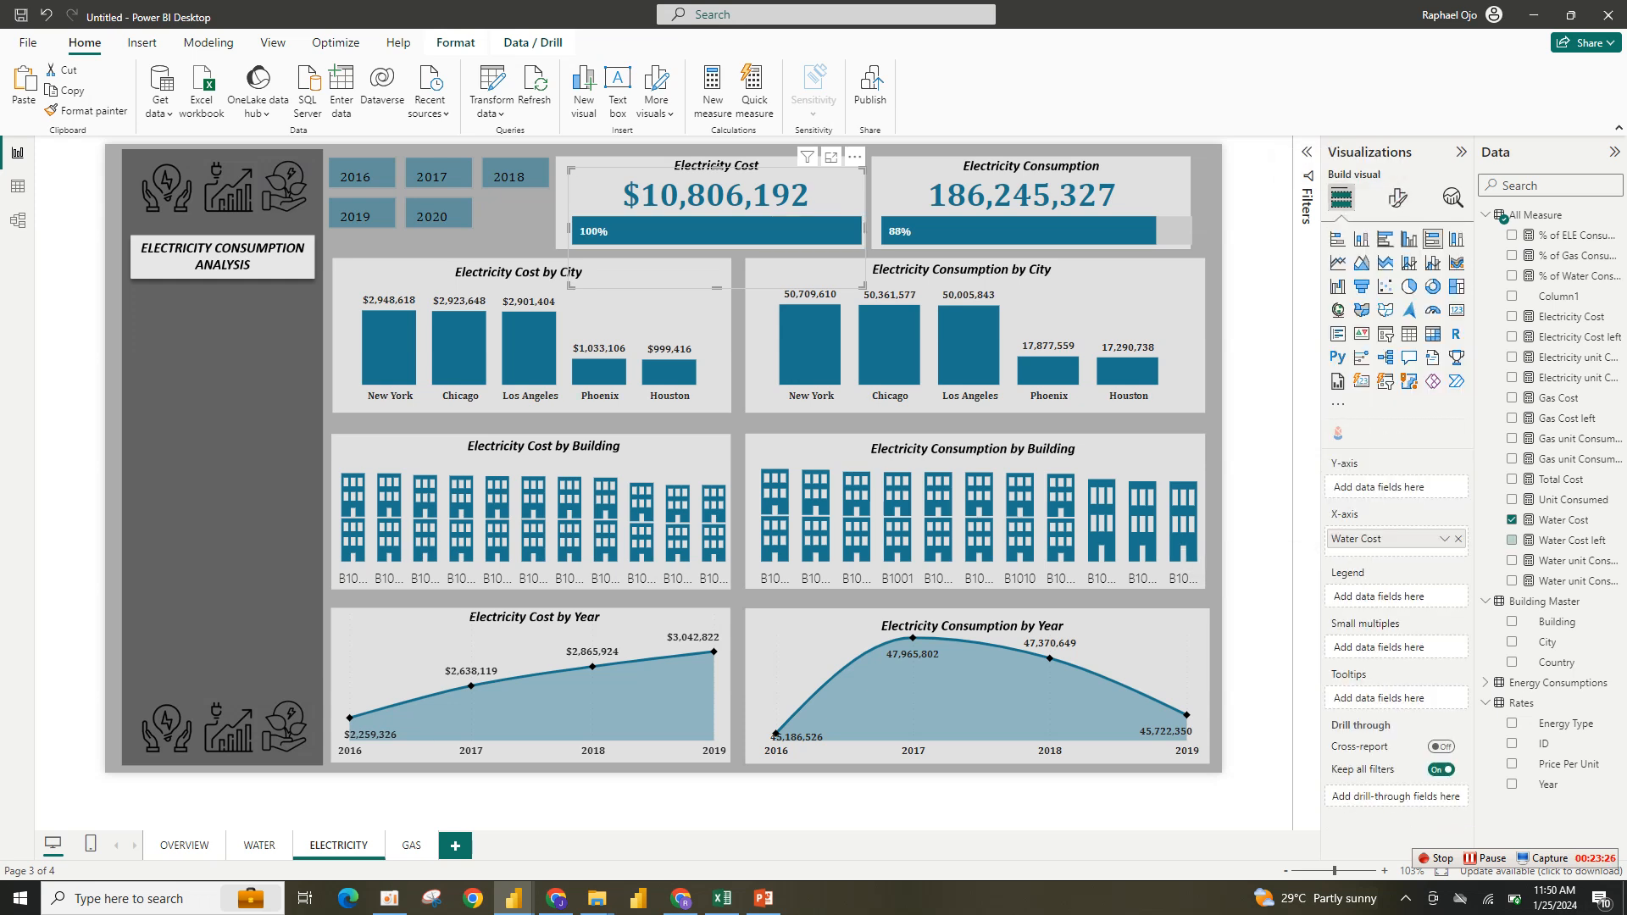
click(1457, 539)
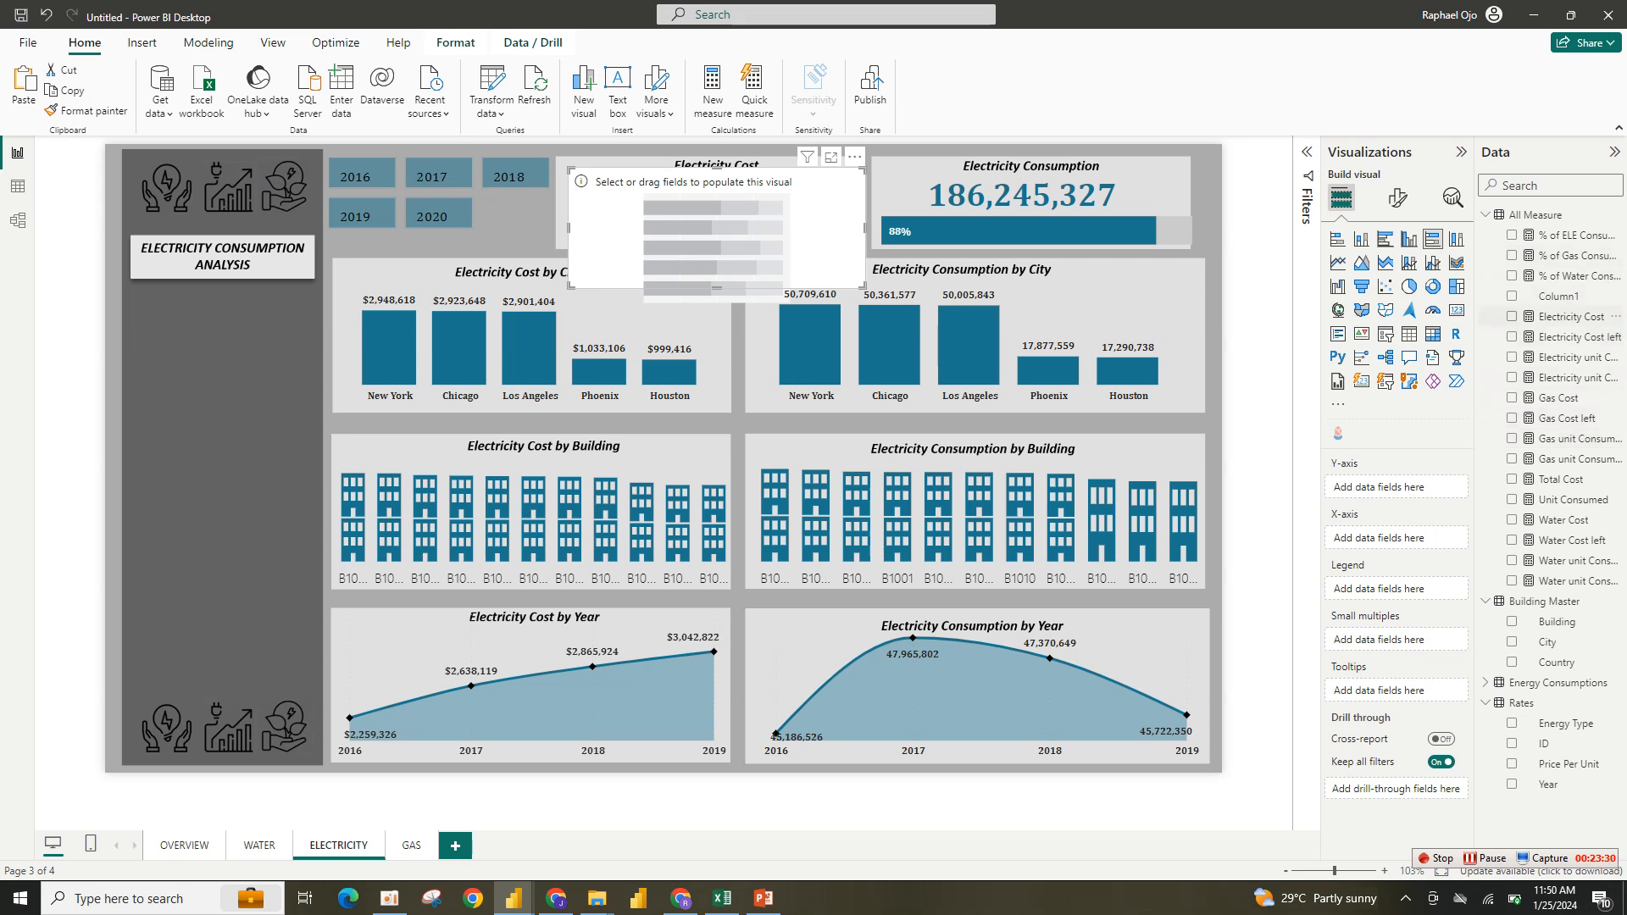
click(1512, 316)
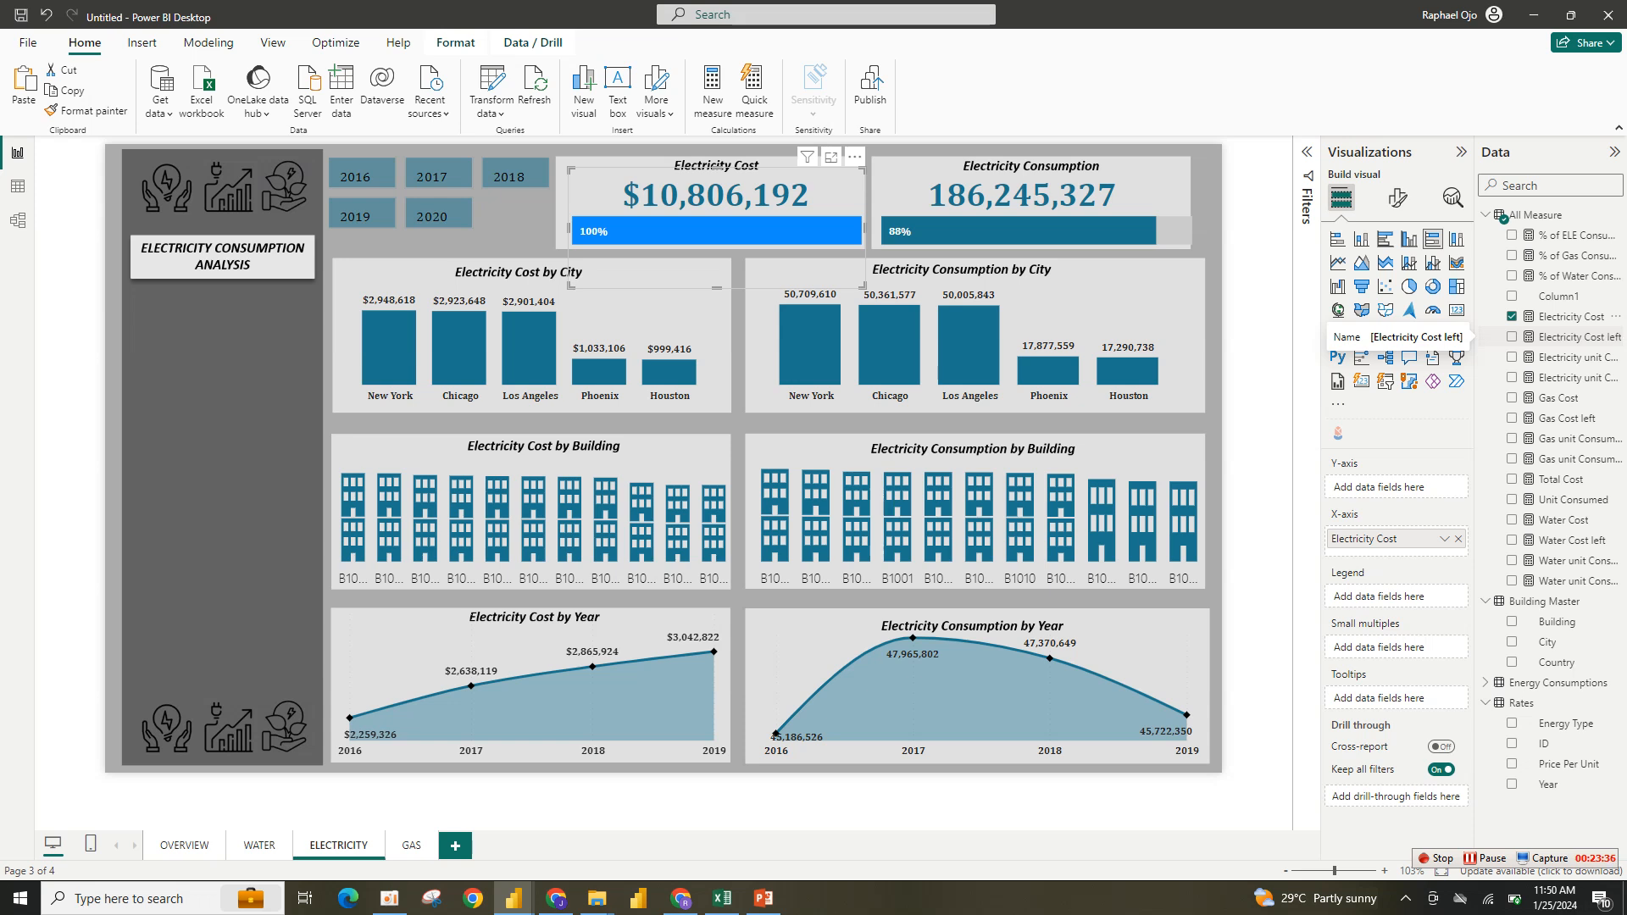
- Move the progress bar aside and switch the Electricity Cost card's value from Water Cost to Electricity Cost
drag(754, 196, 754, 242)
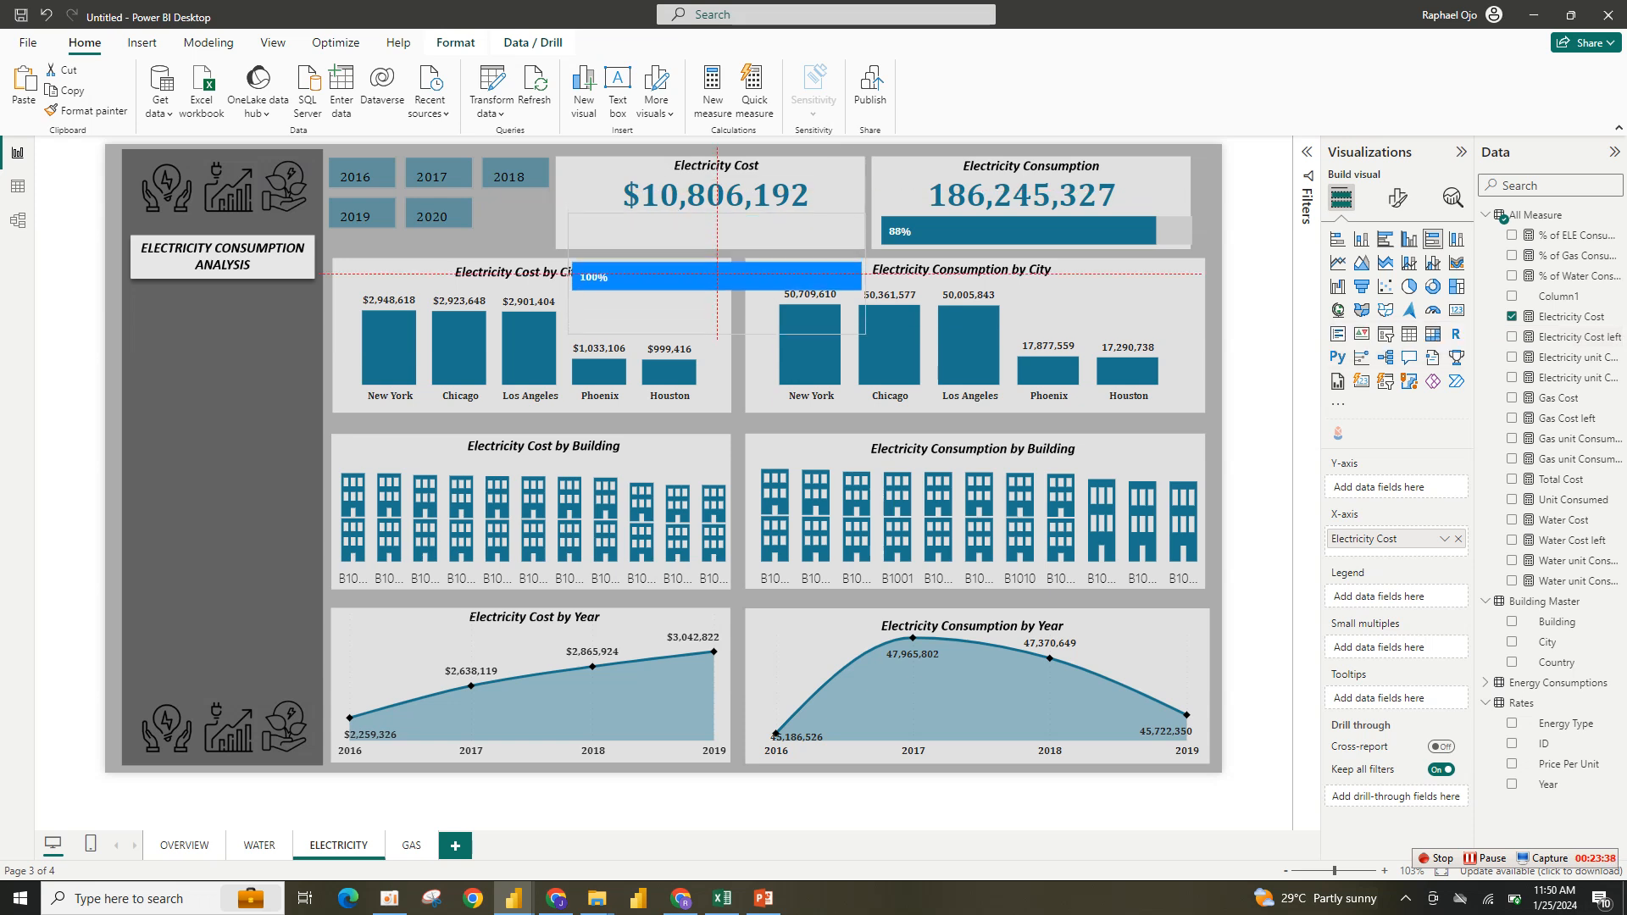
click(754, 196)
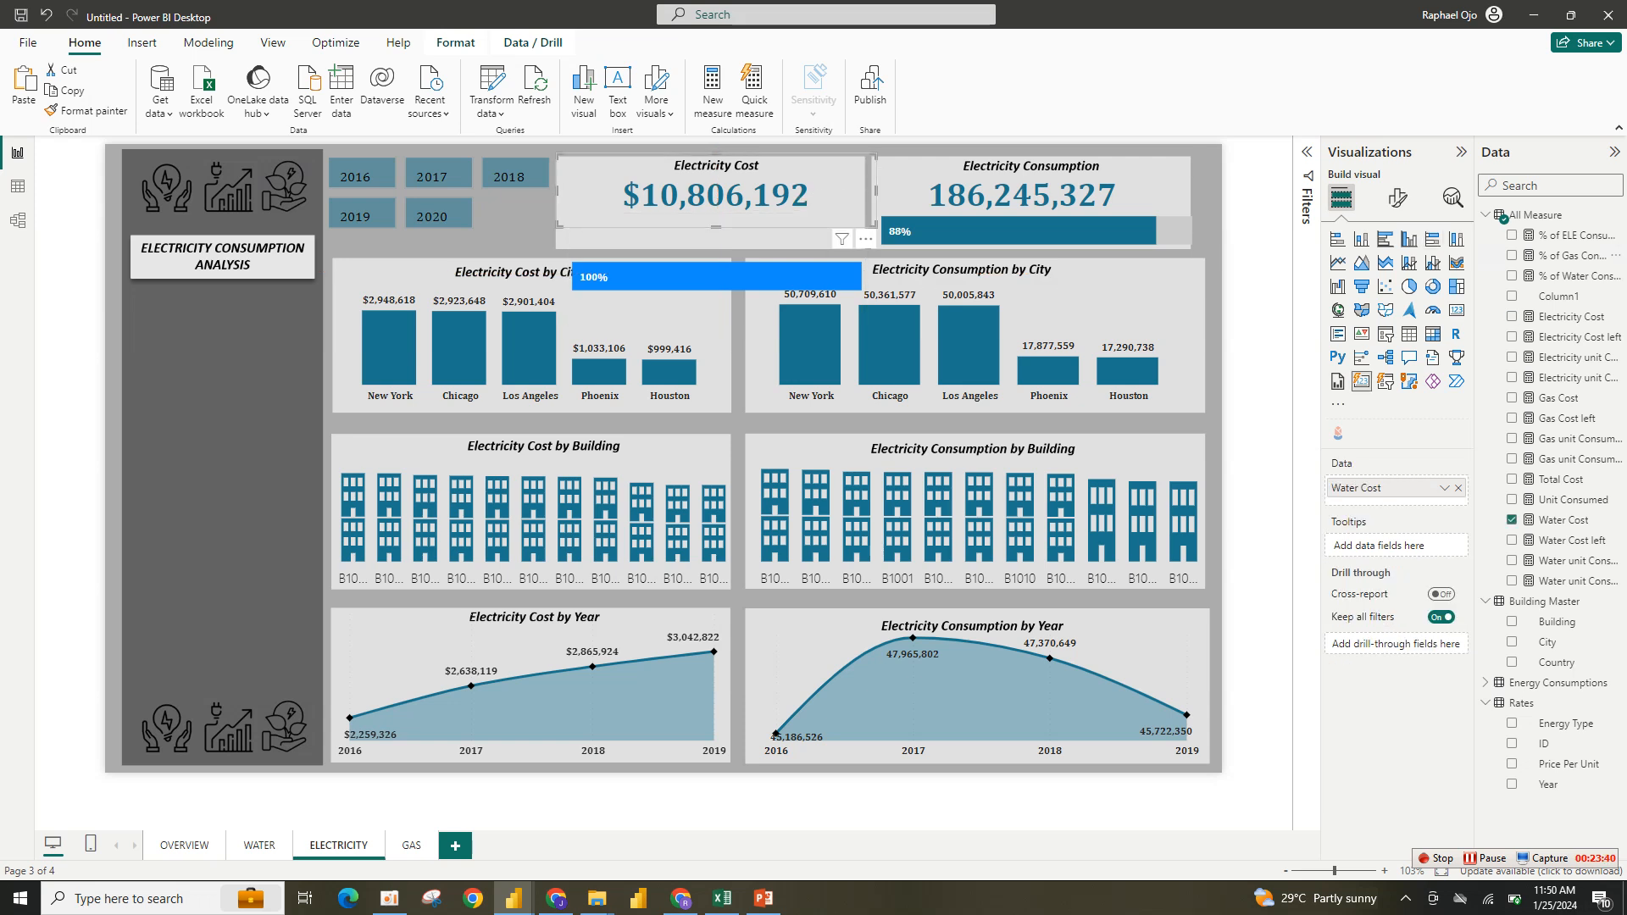
click(1512, 520)
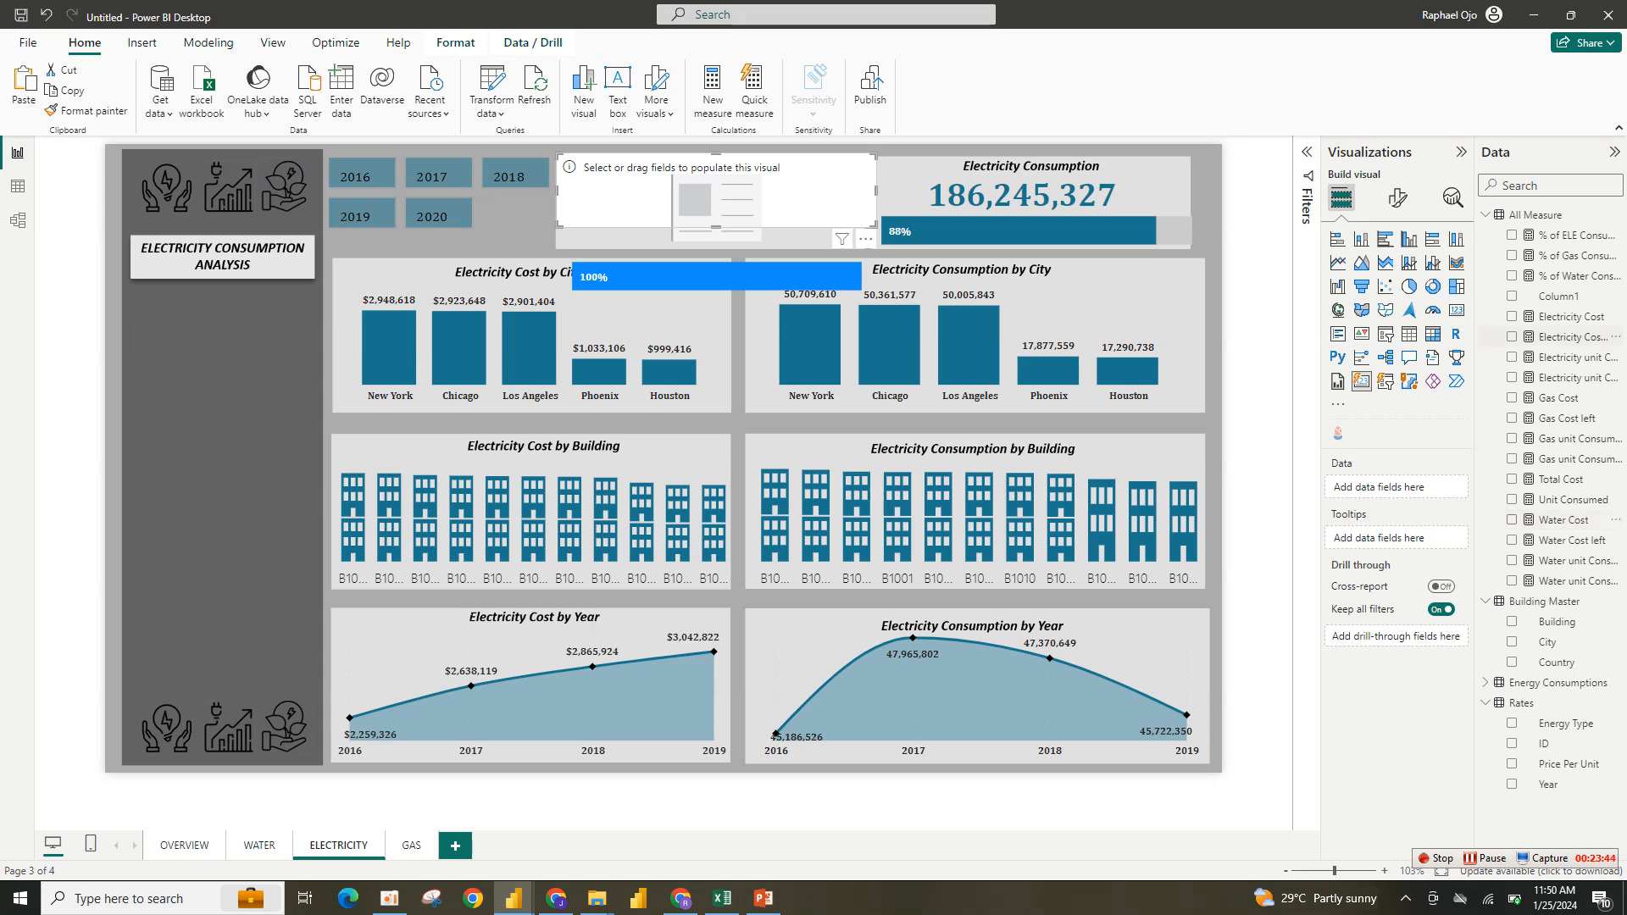
click(1512, 316)
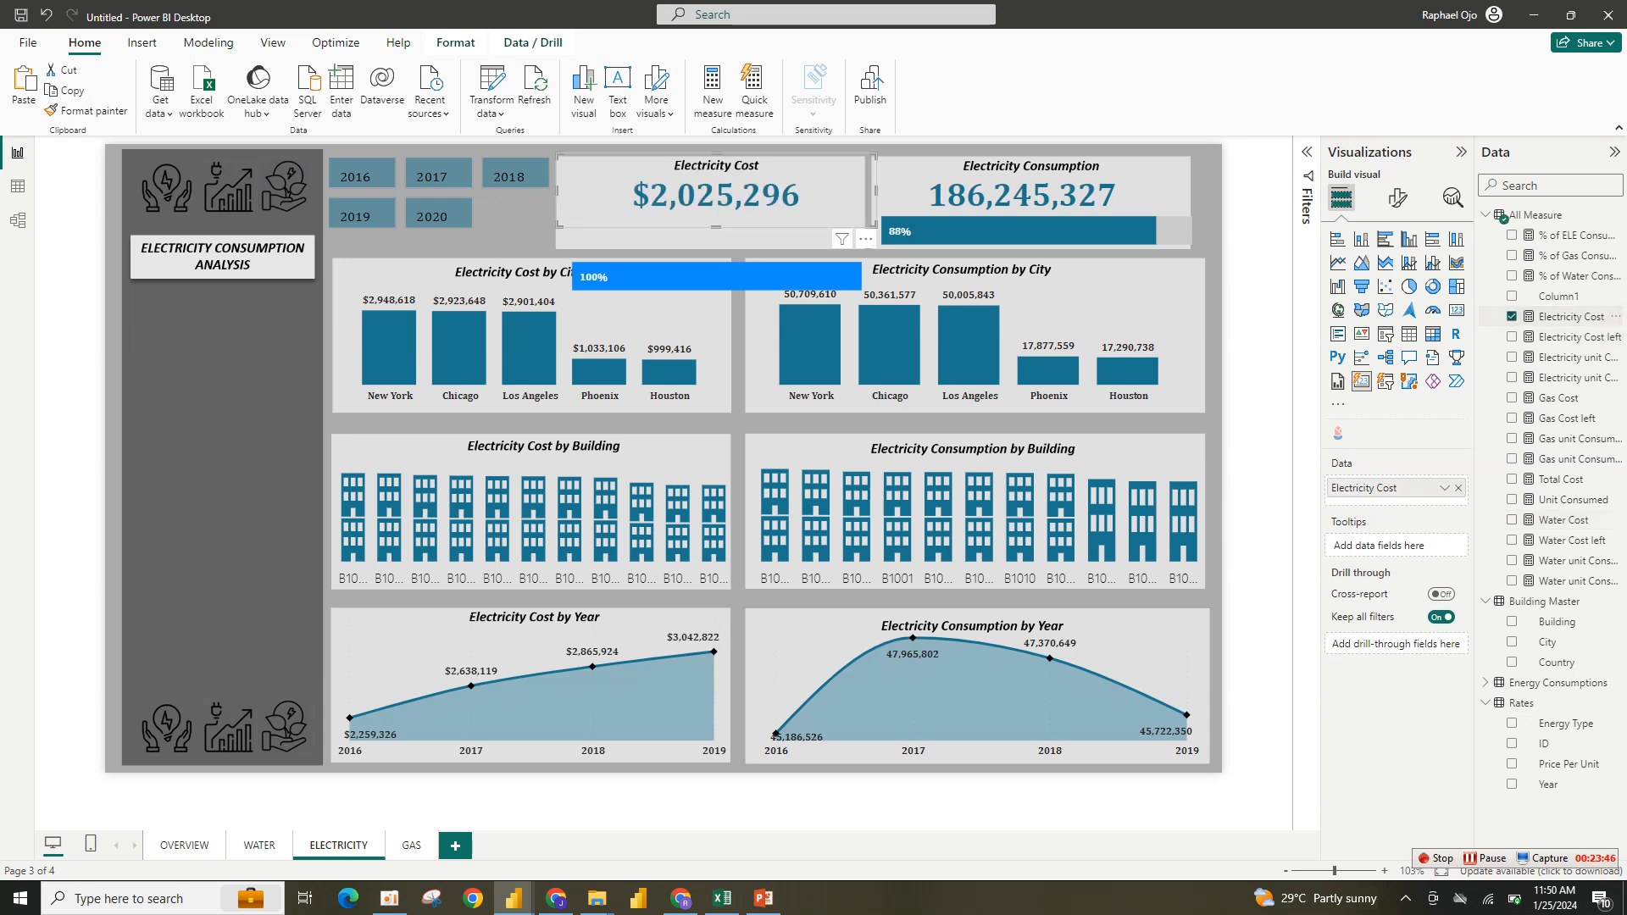
- Add the Electricity Cost left measure to the Electricity Cost progress bar
click(717, 276)
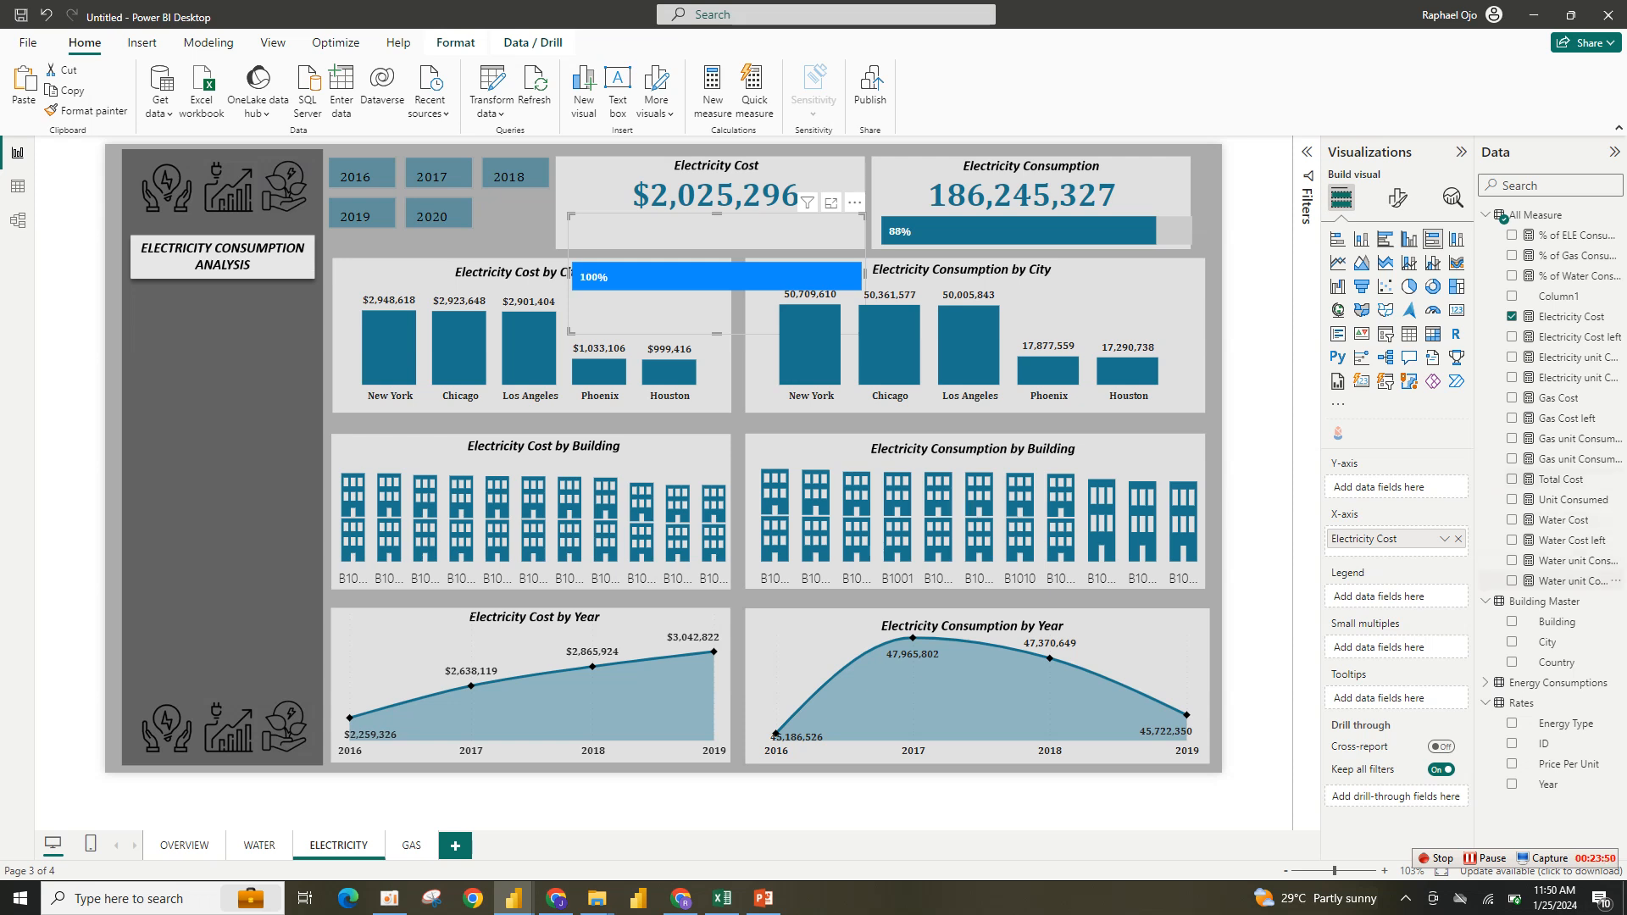
click(1512, 336)
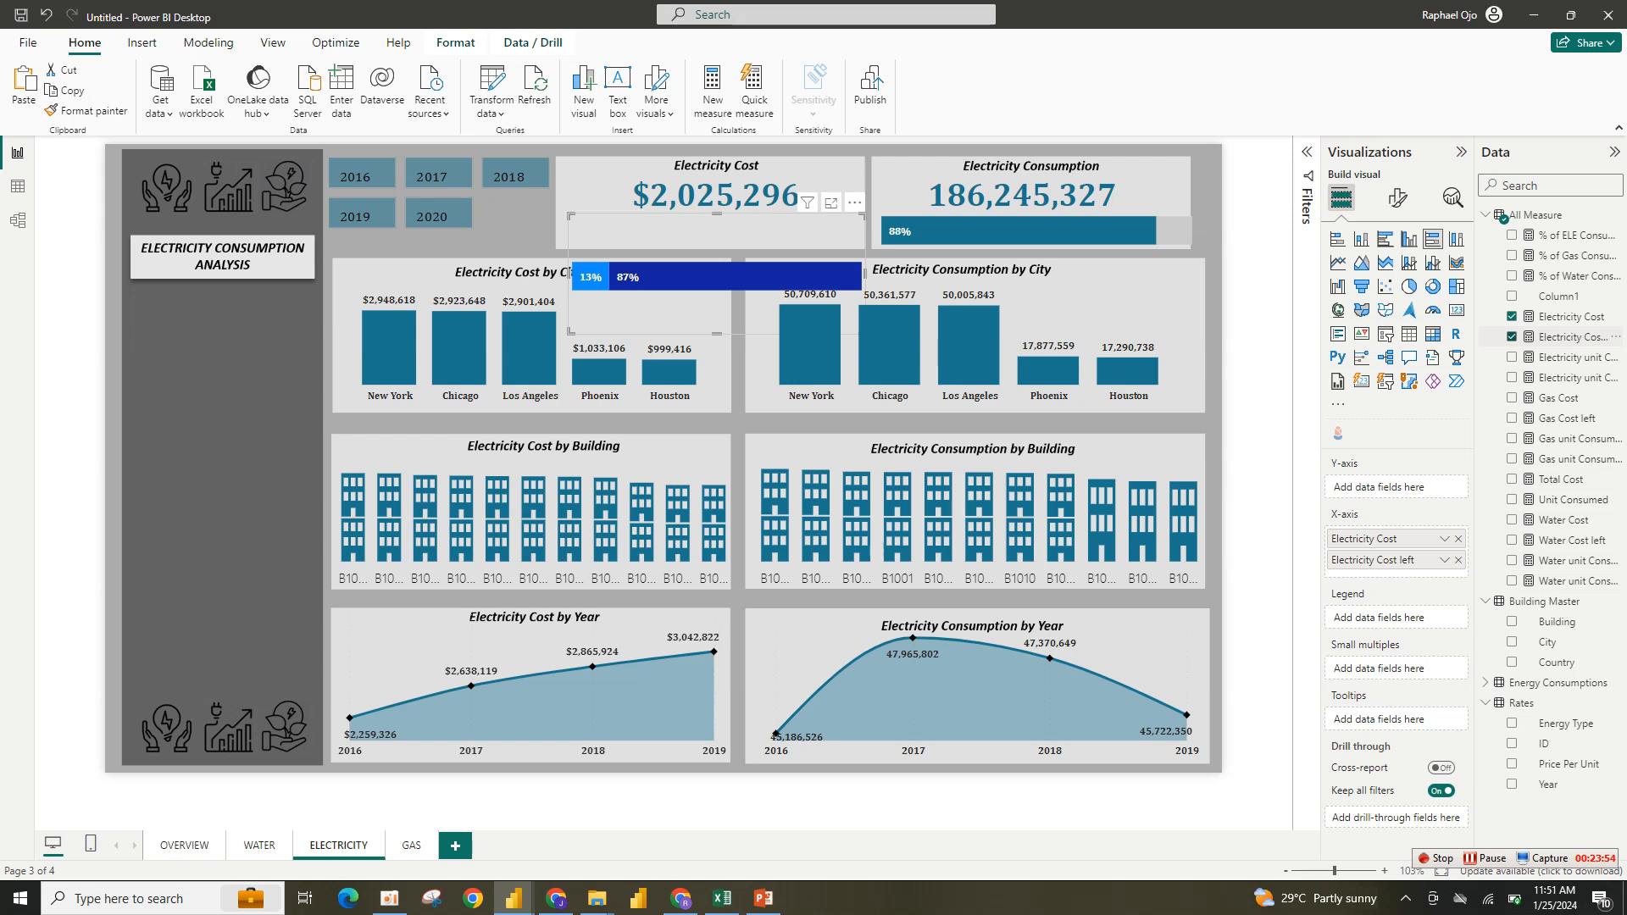
click(1397, 198)
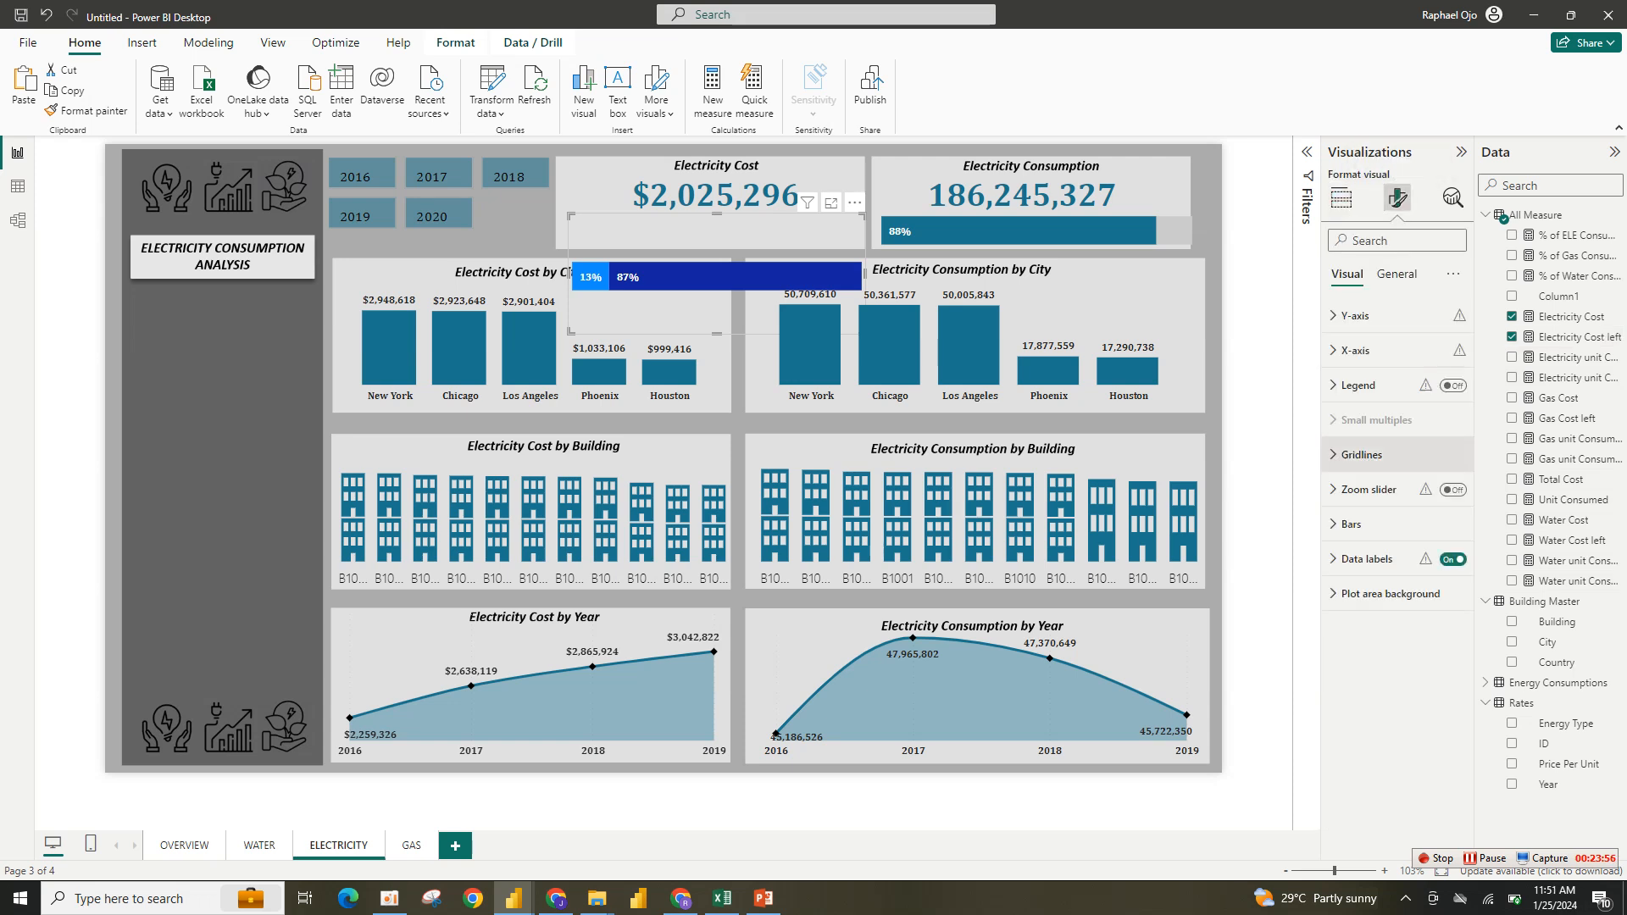
click(1362, 454)
click(1362, 454)
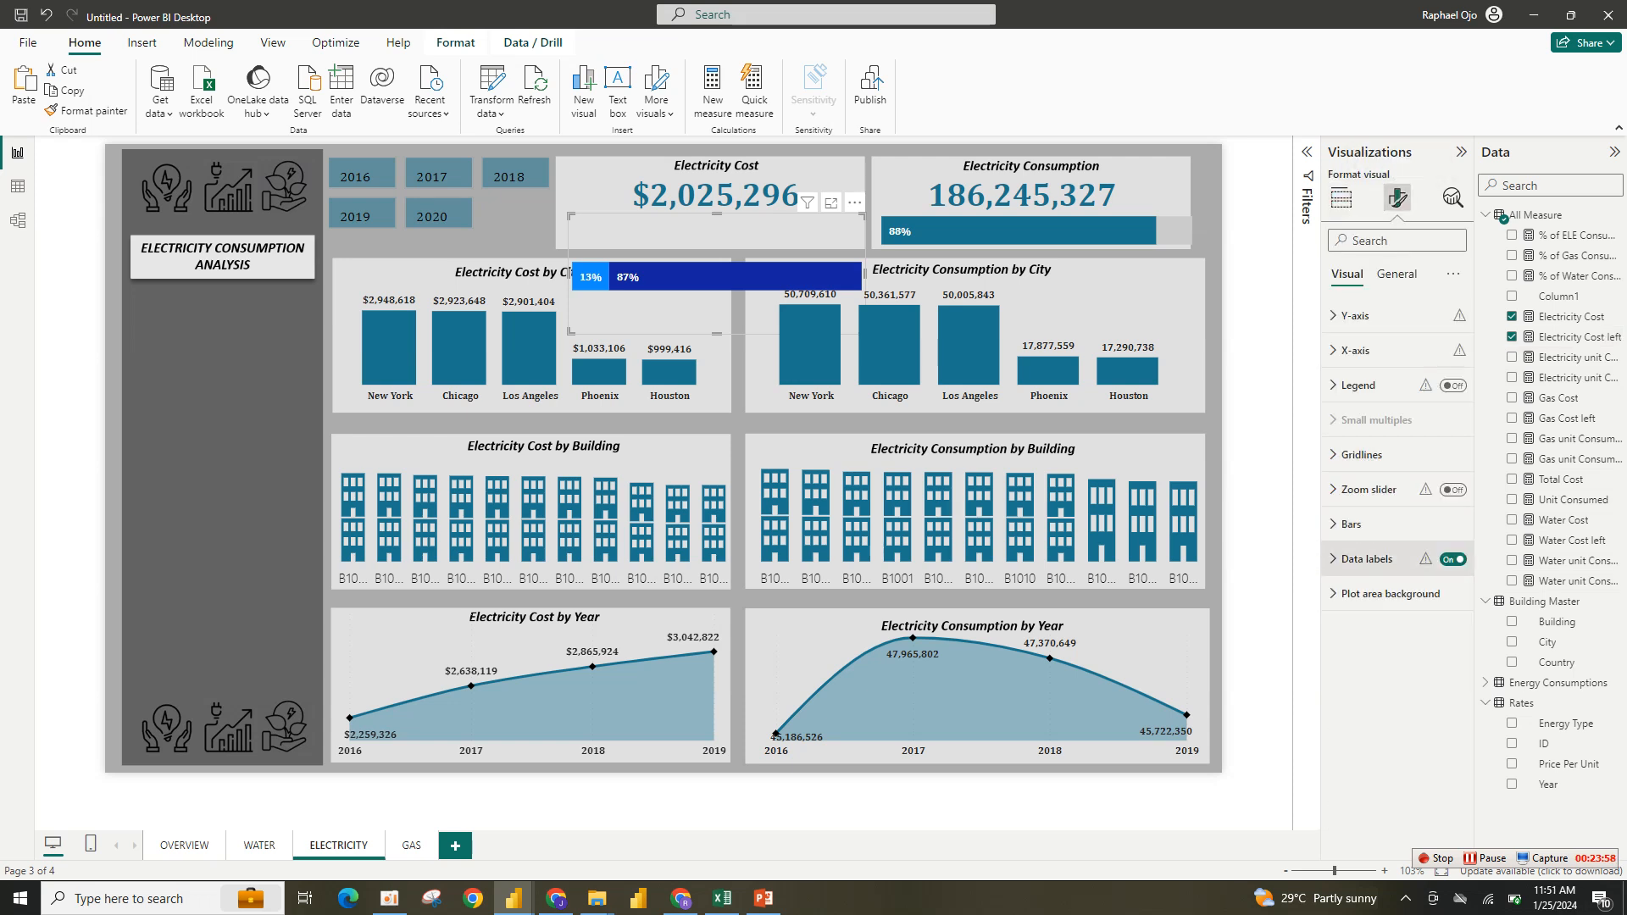
- Set the progress bar colors to light gray for Electricity Cost left and teal for Electricity Cost
click(1356, 524)
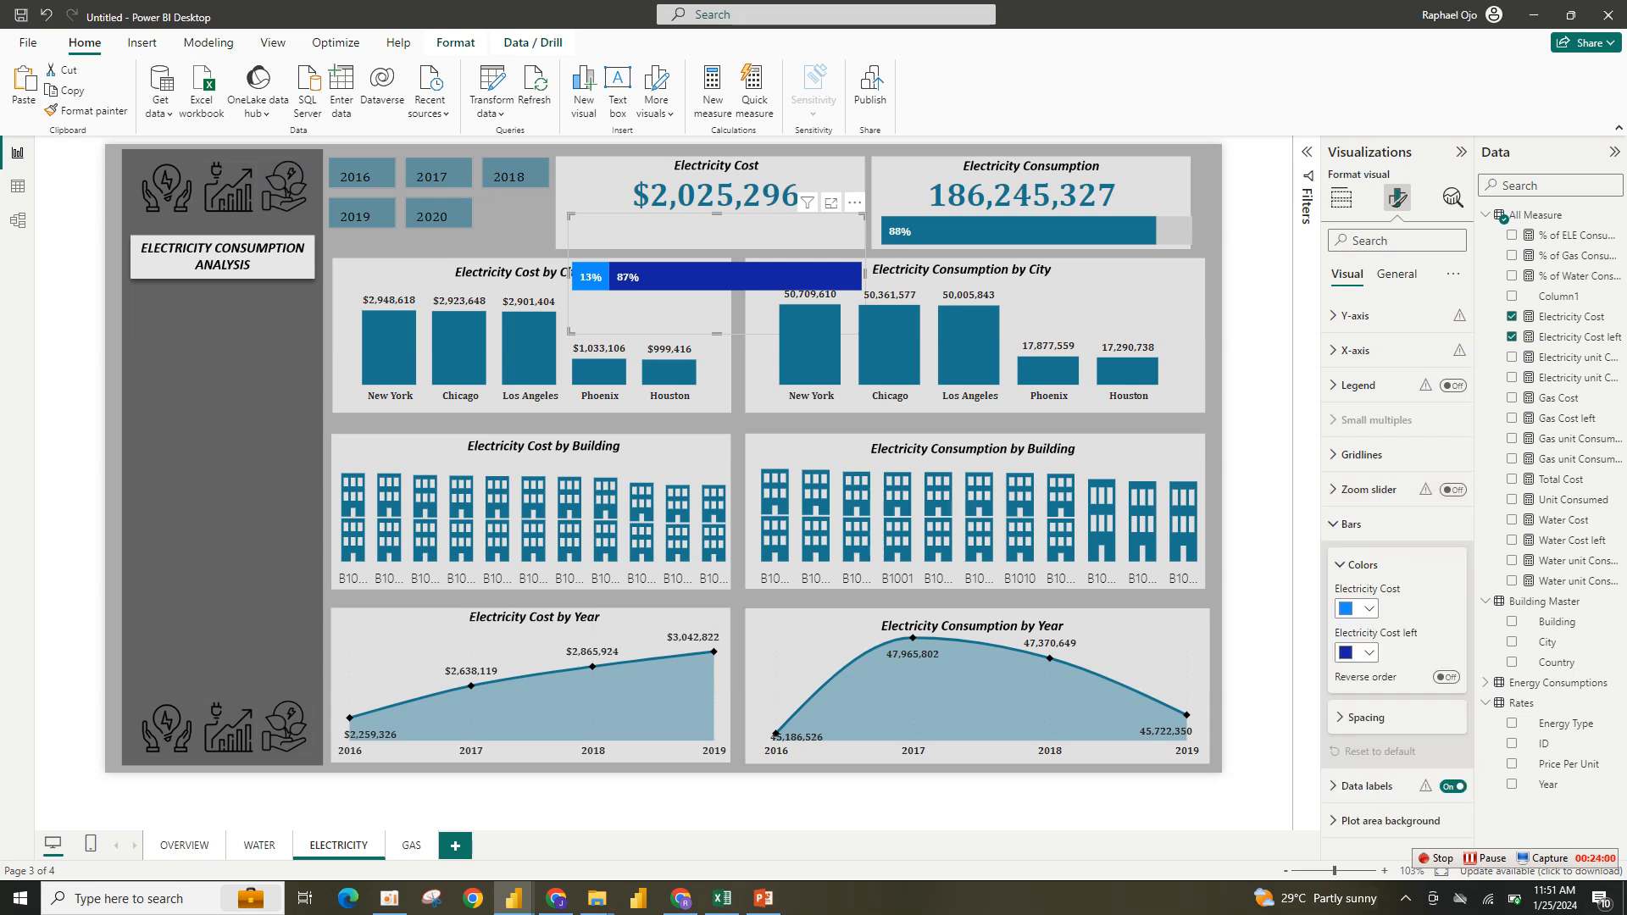
click(1358, 653)
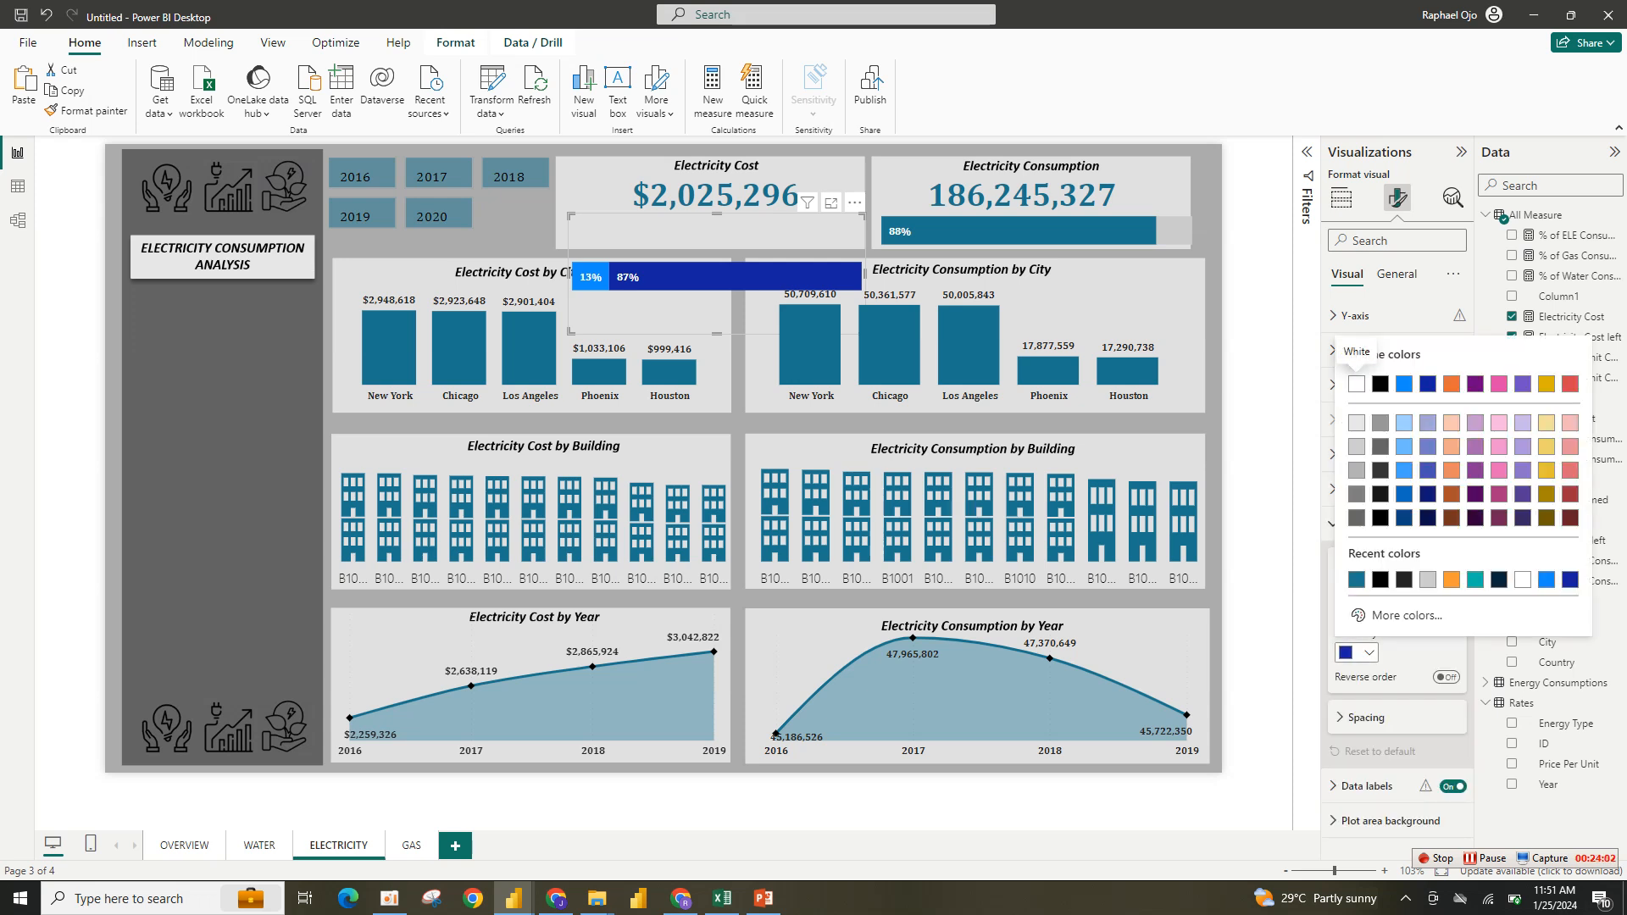
click(1356, 446)
click(1356, 608)
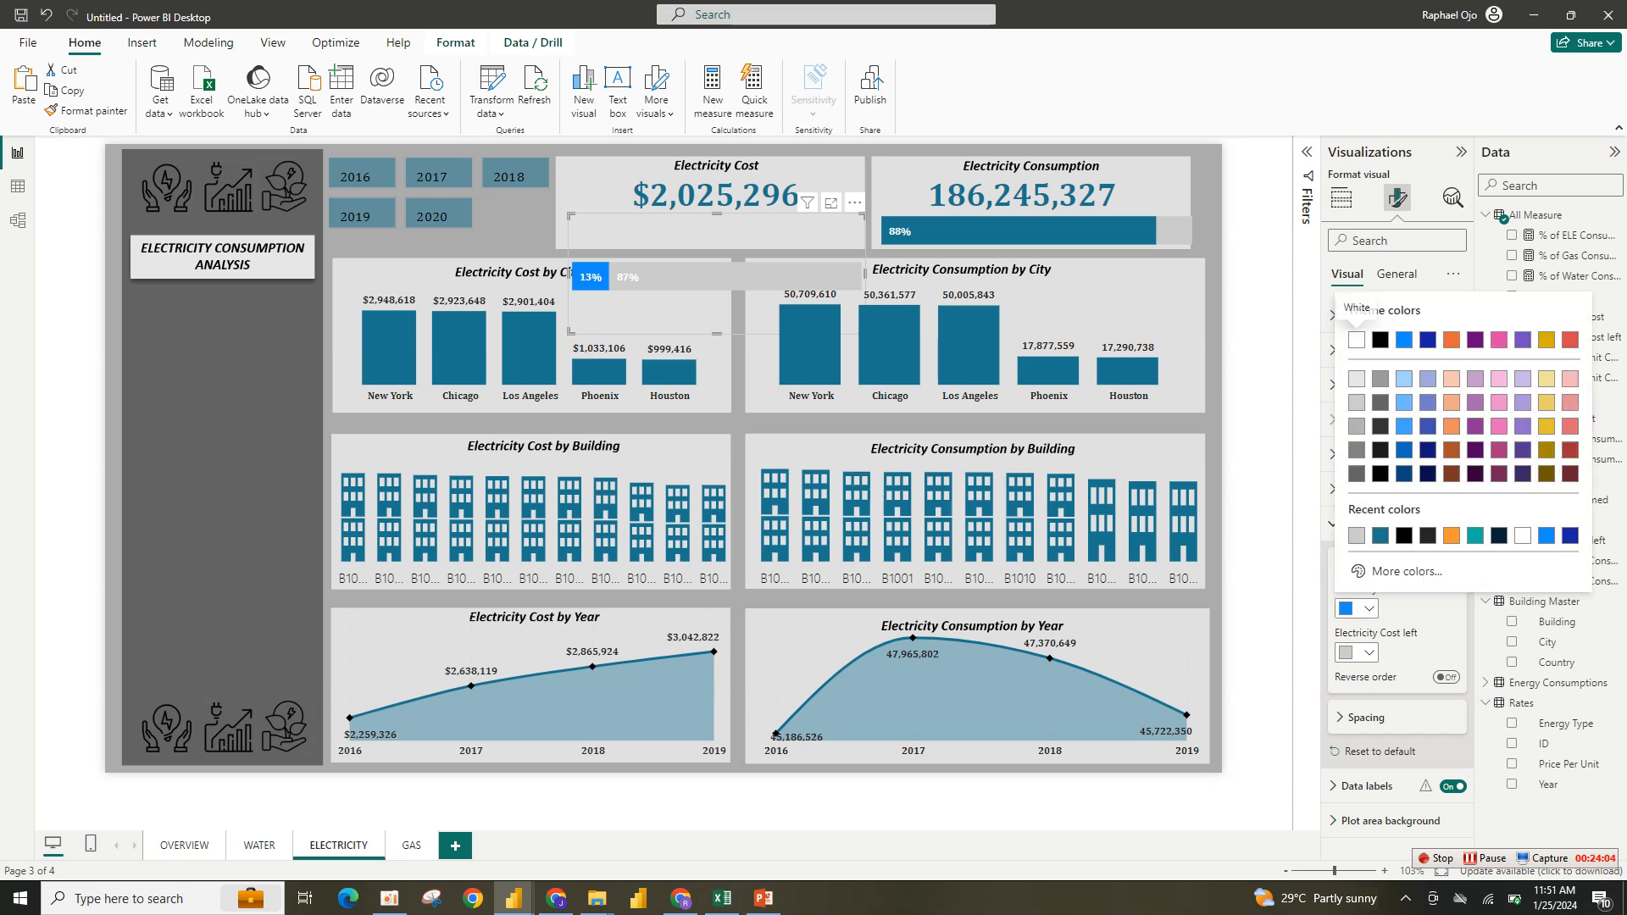
click(1475, 534)
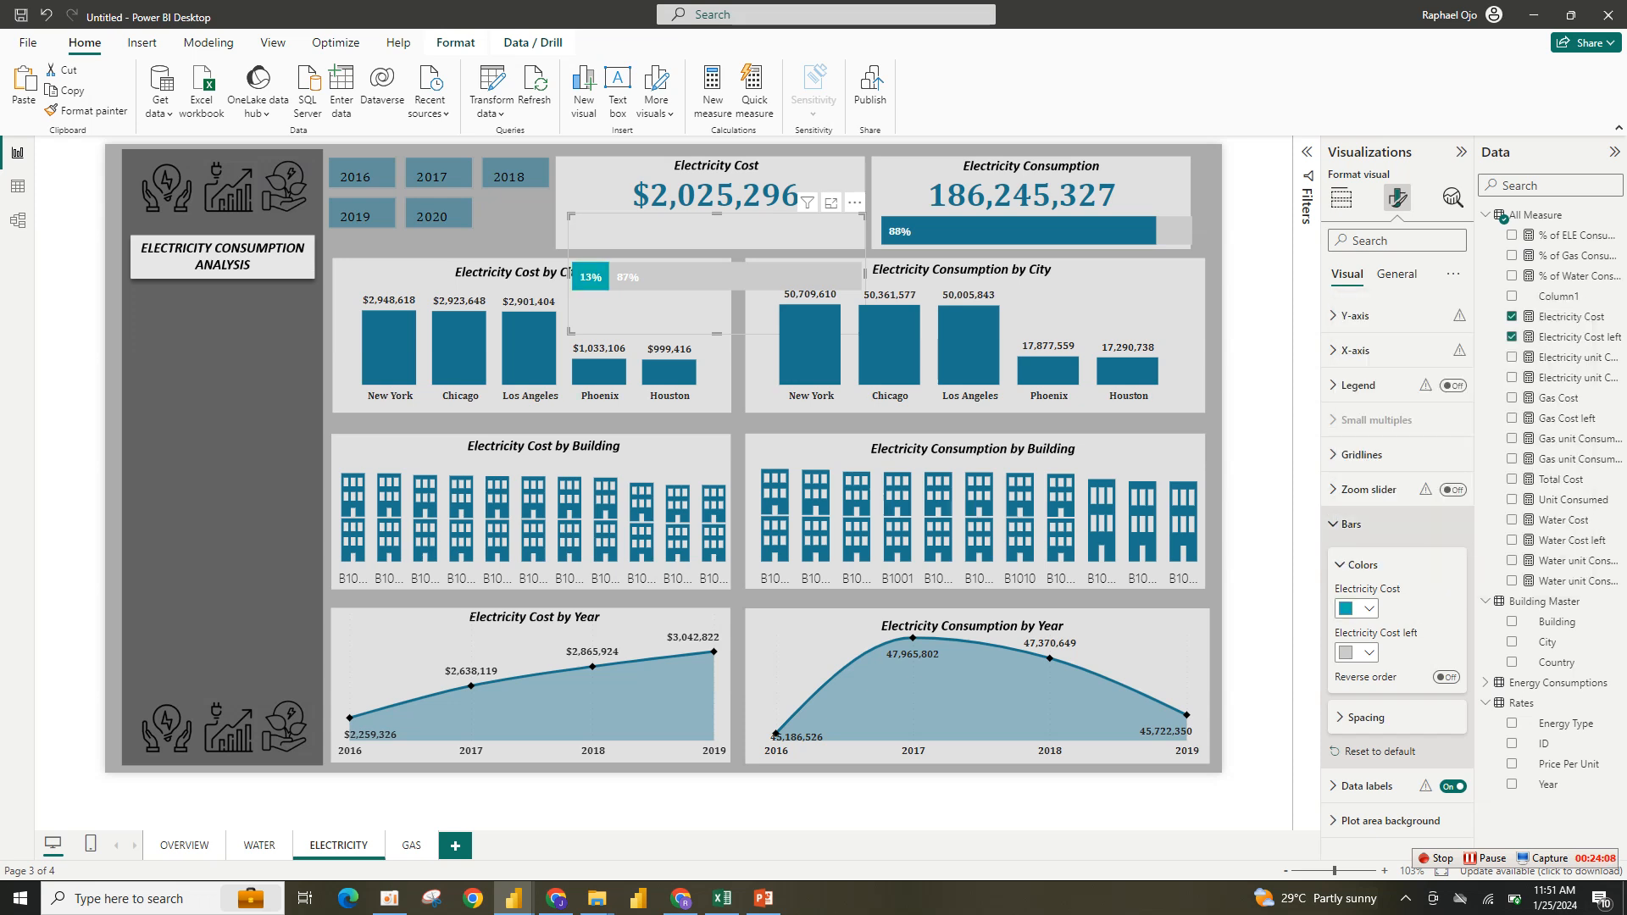
- Turn off data labels for the Electricity Cost left series of the progress bar
click(1351, 524)
click(1366, 559)
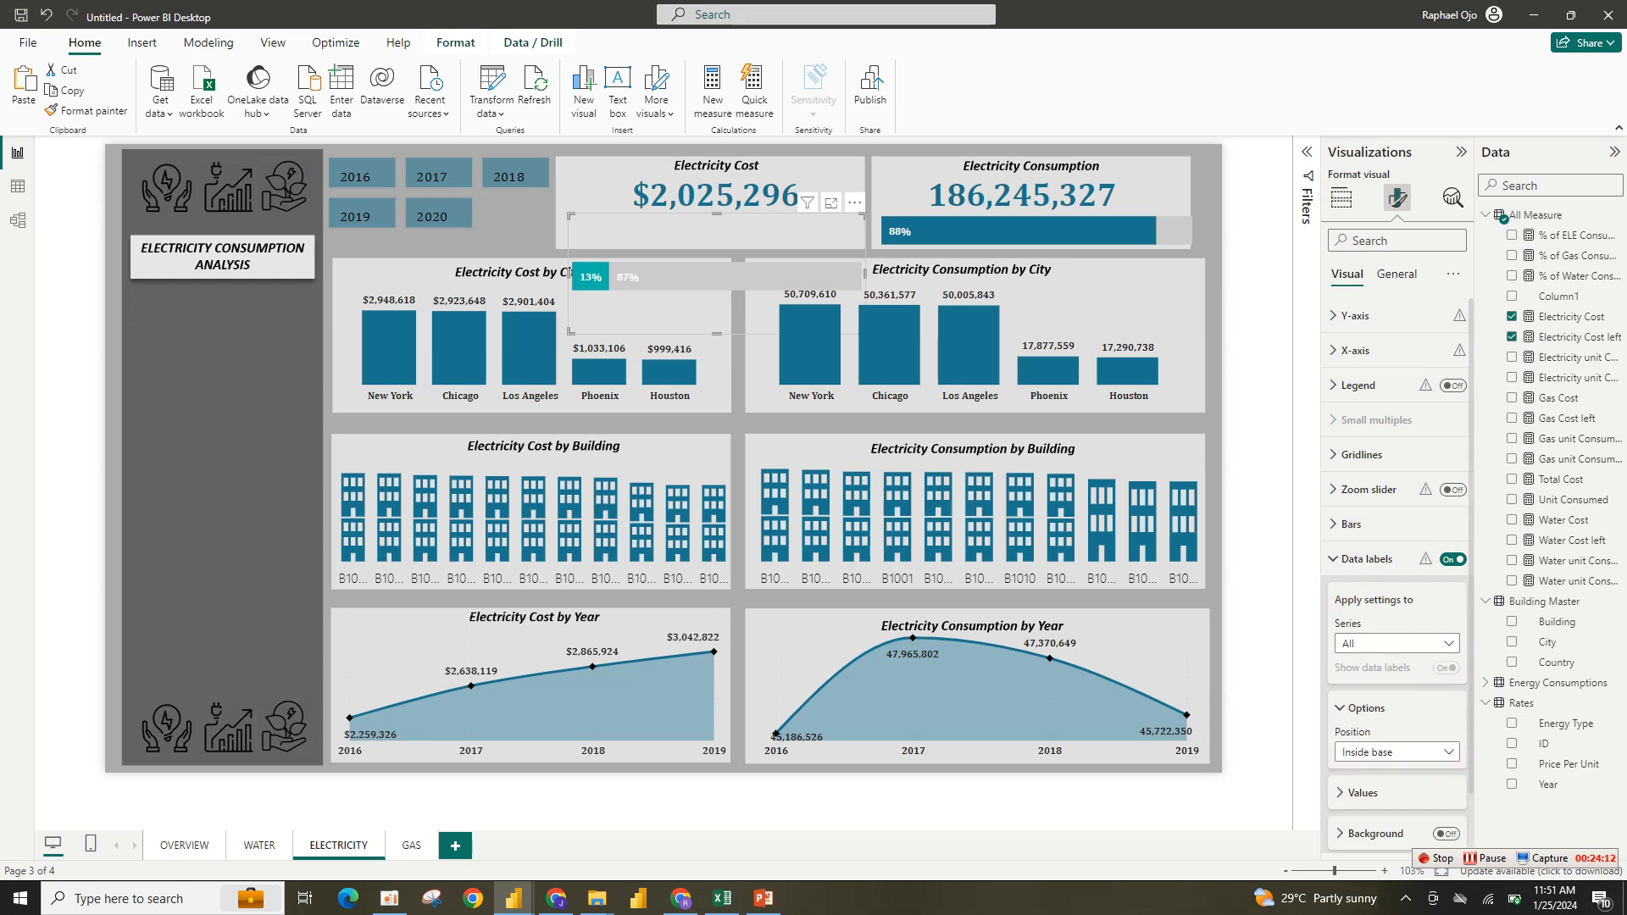
click(1396, 643)
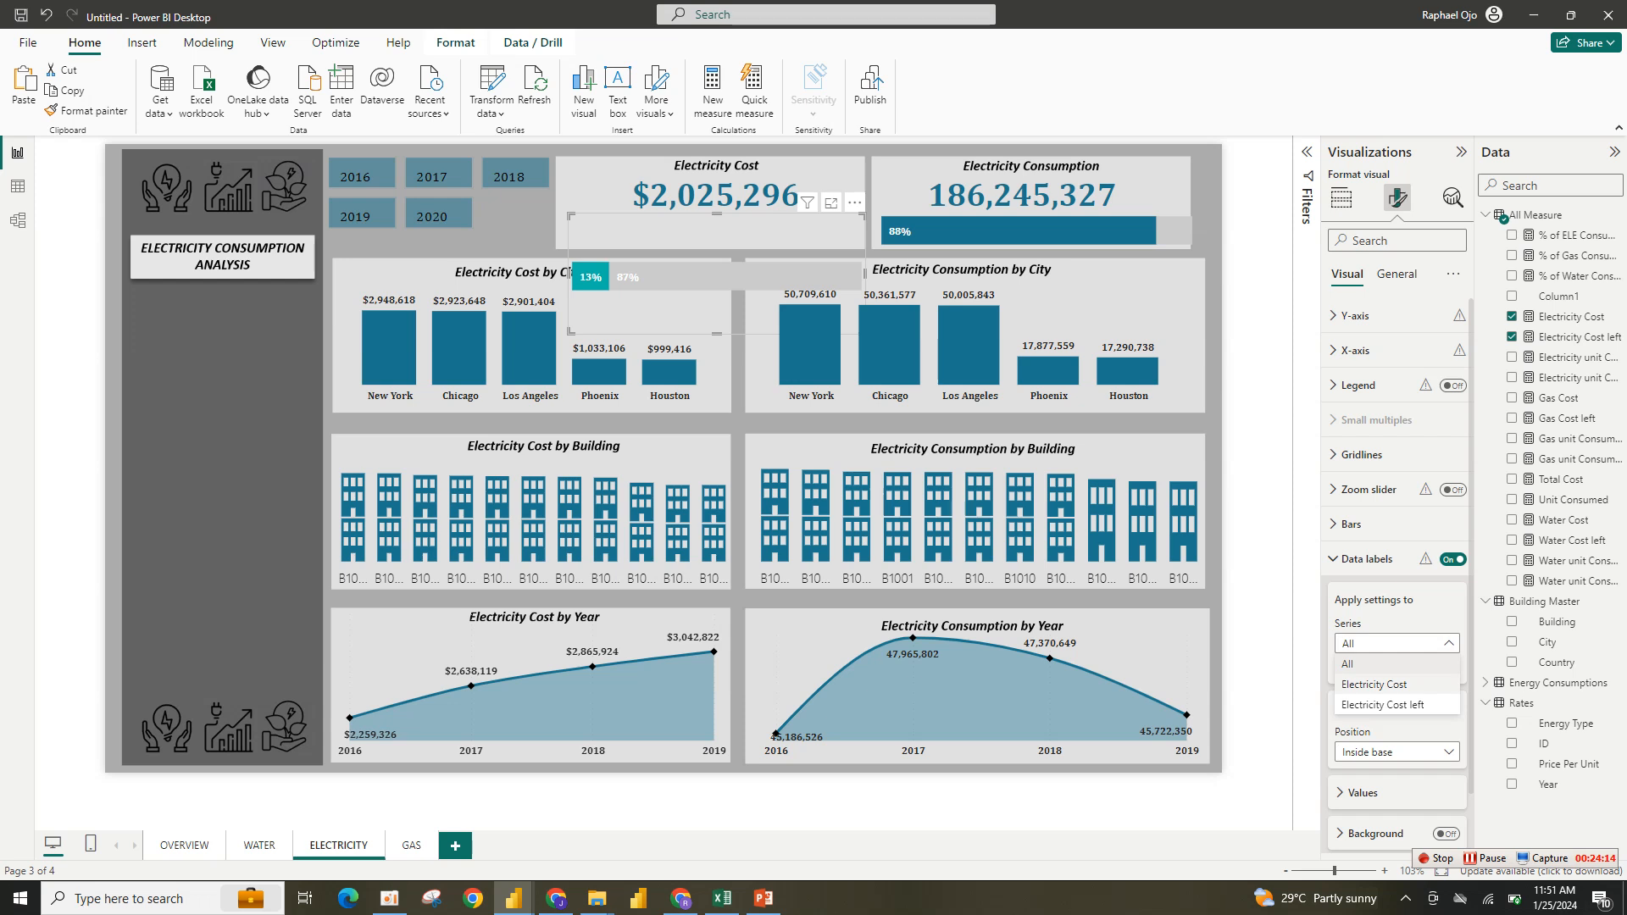
click(1394, 704)
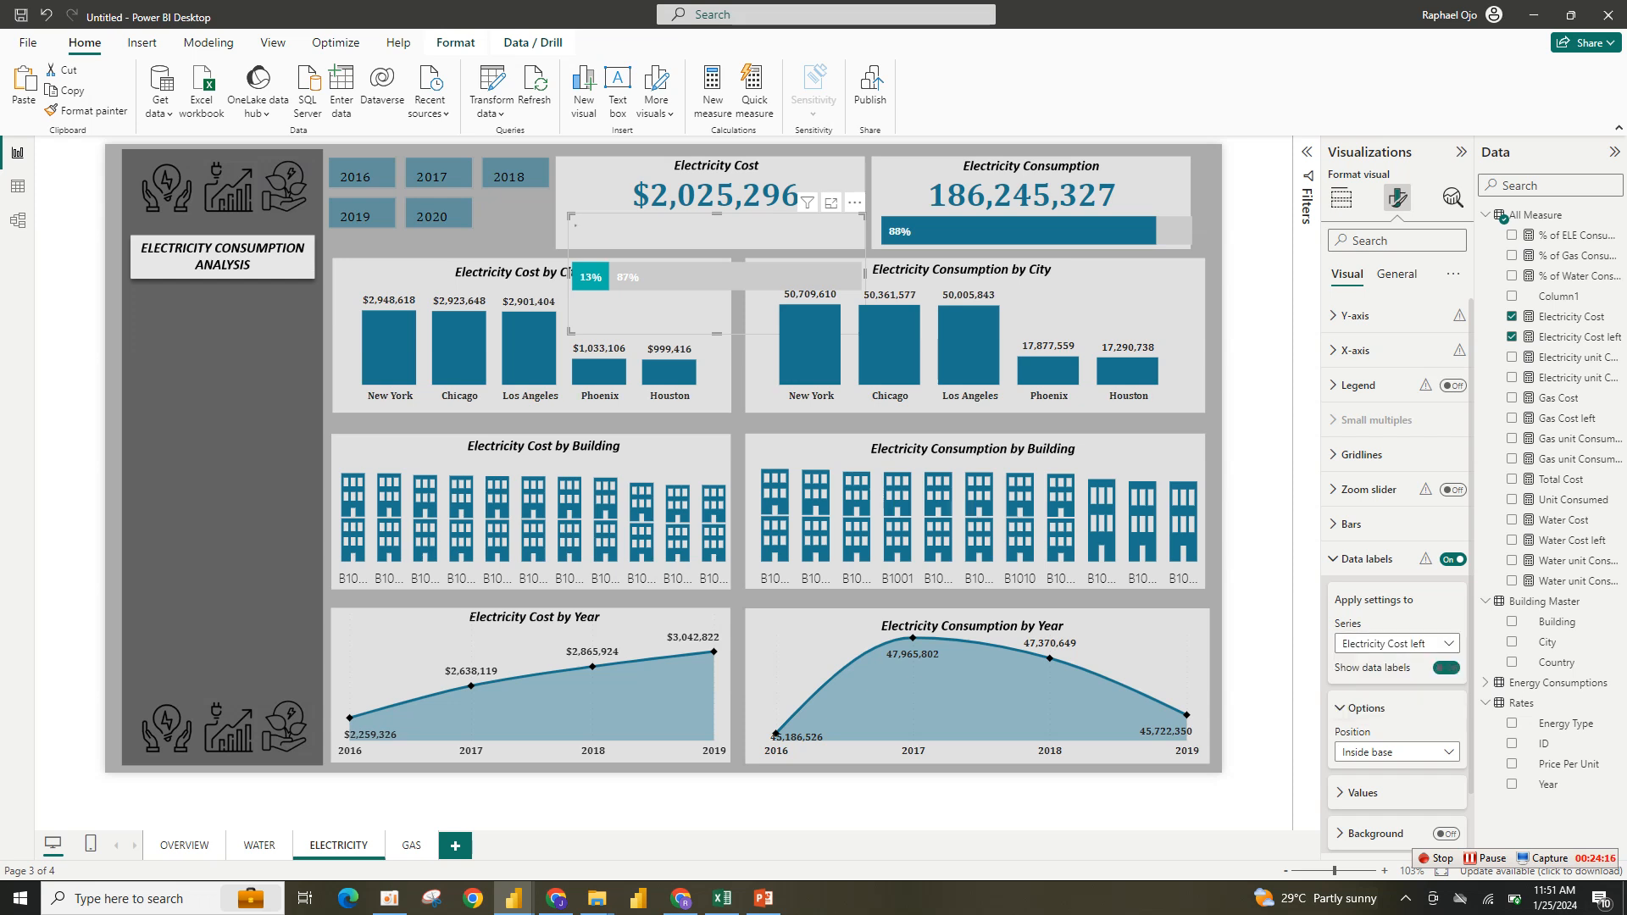
click(1445, 668)
click(1366, 559)
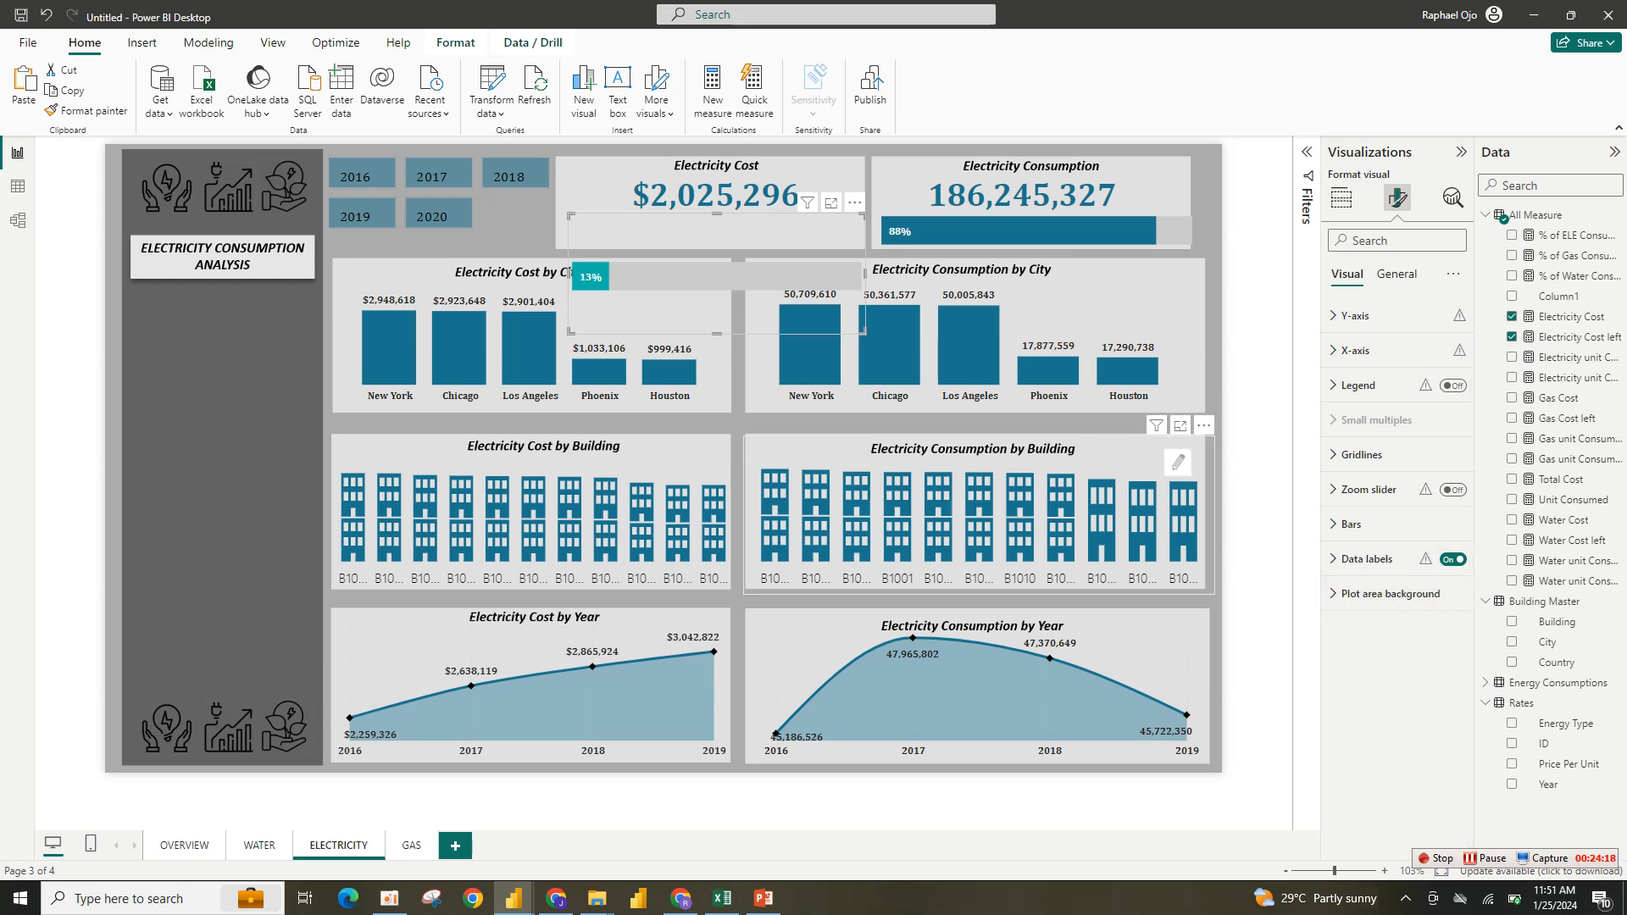
- Reposition and resize the progress bar to sit beneath the value inside the Electricity Cost card
drag(751, 320, 738, 268)
mouse_move(851, 280)
mouse_down()
mouse_move(869, 282)
mouse_move(857, 262)
mouse_up()
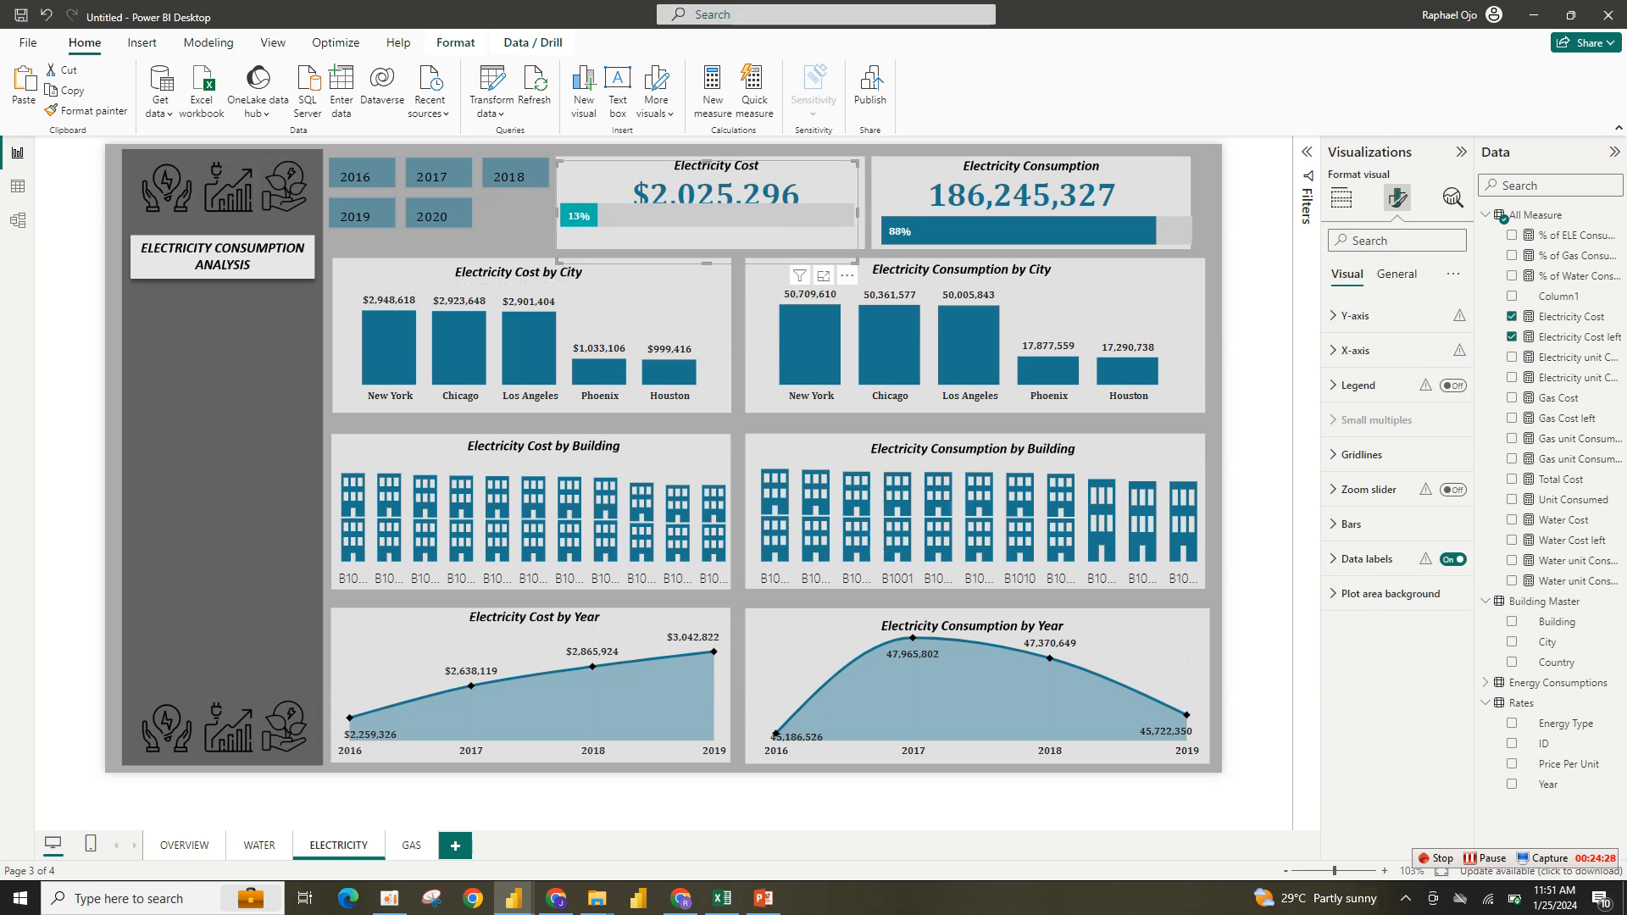
drag(707, 263, 706, 288)
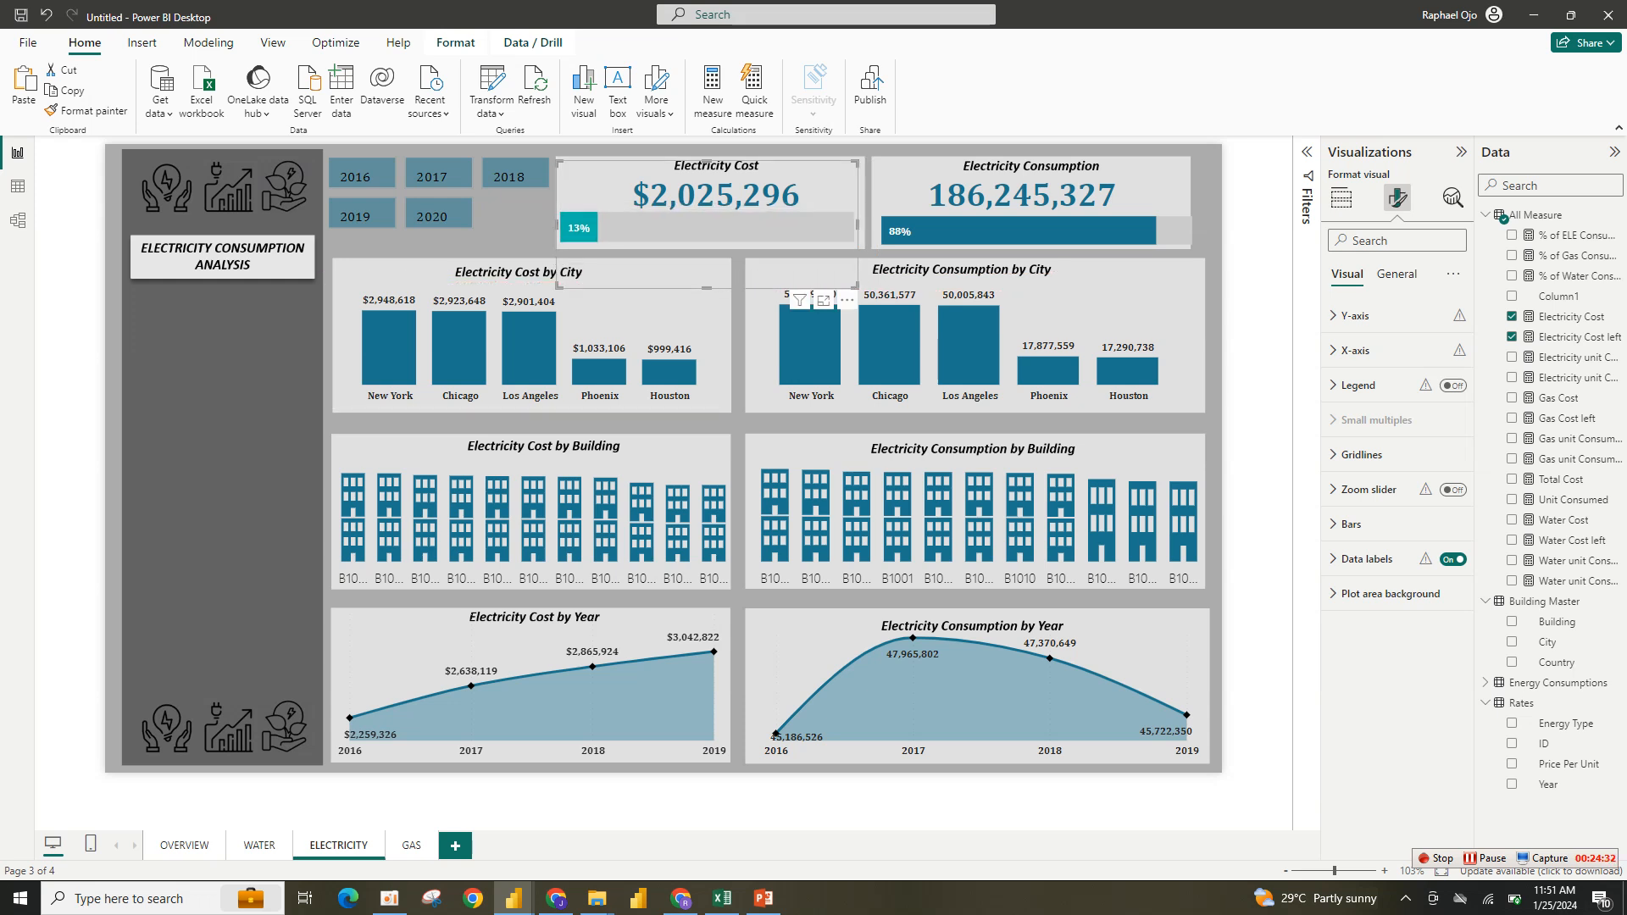
drag(707, 227, 706, 229)
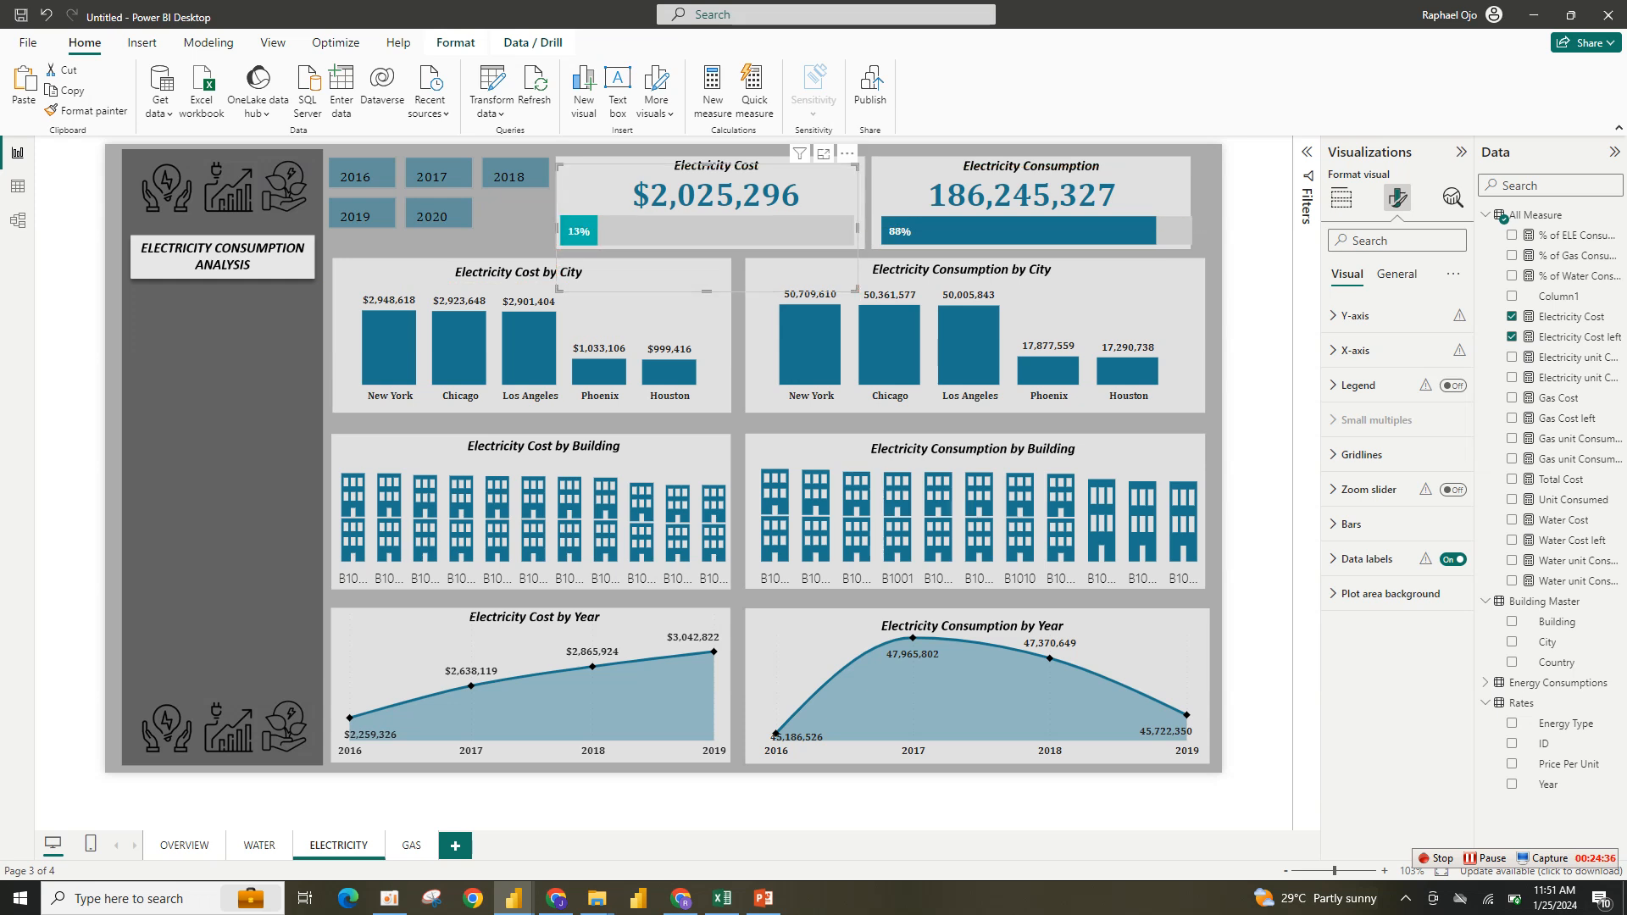
drag(858, 228, 865, 228)
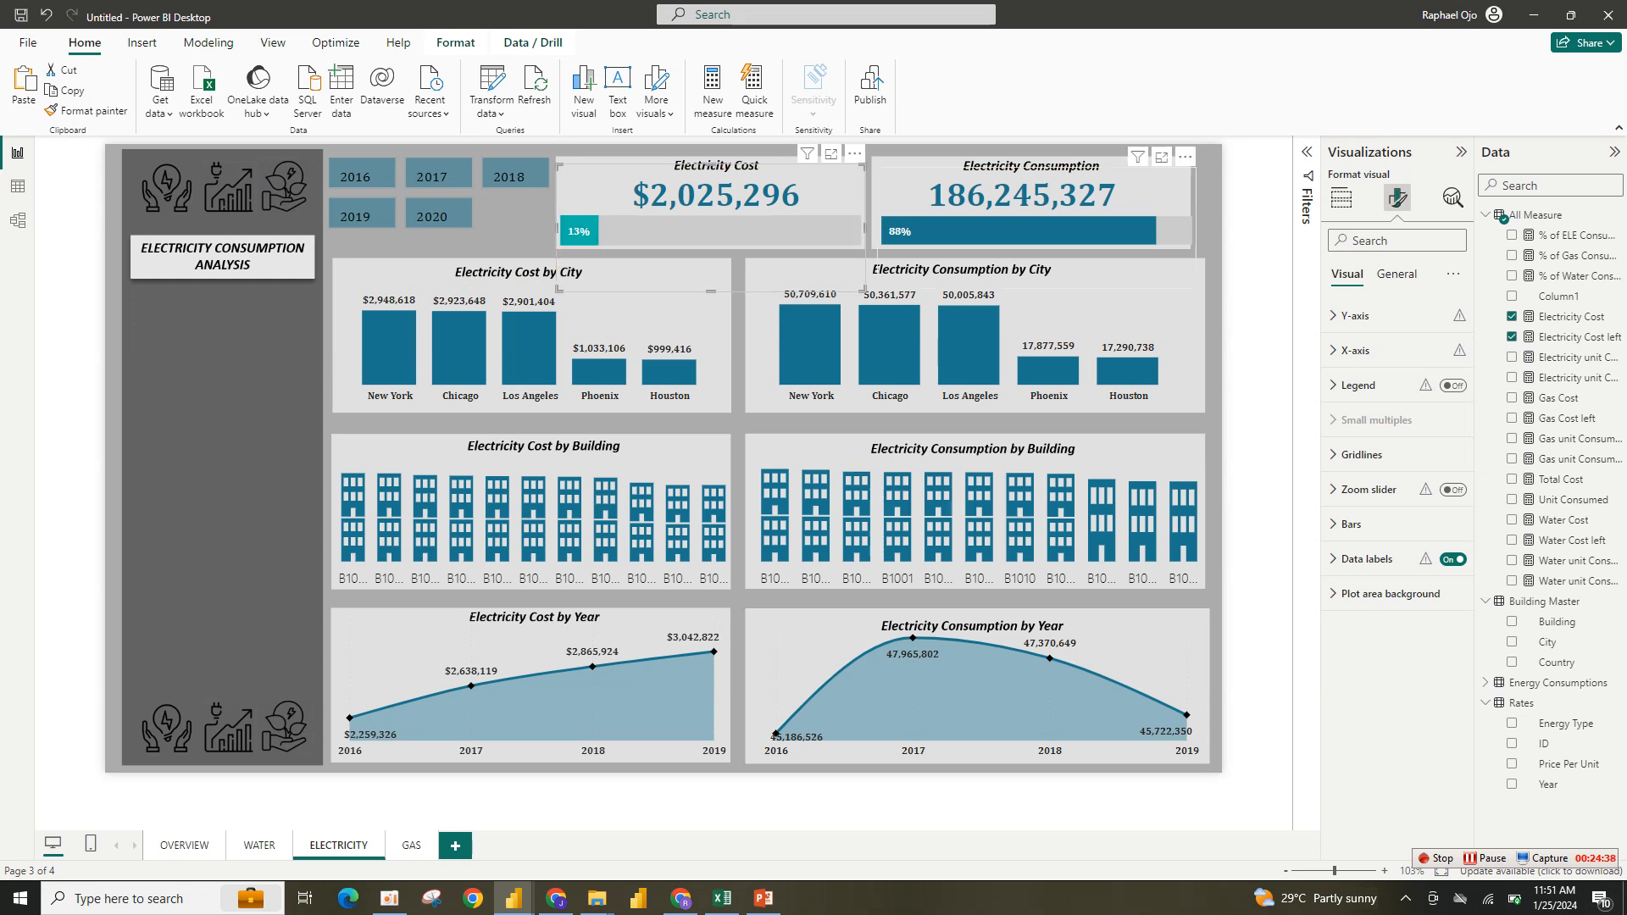
- Replace the Electricity Consumption card's field with Electricity unit Consumed and format that measure with thousands separators
click(1035, 230)
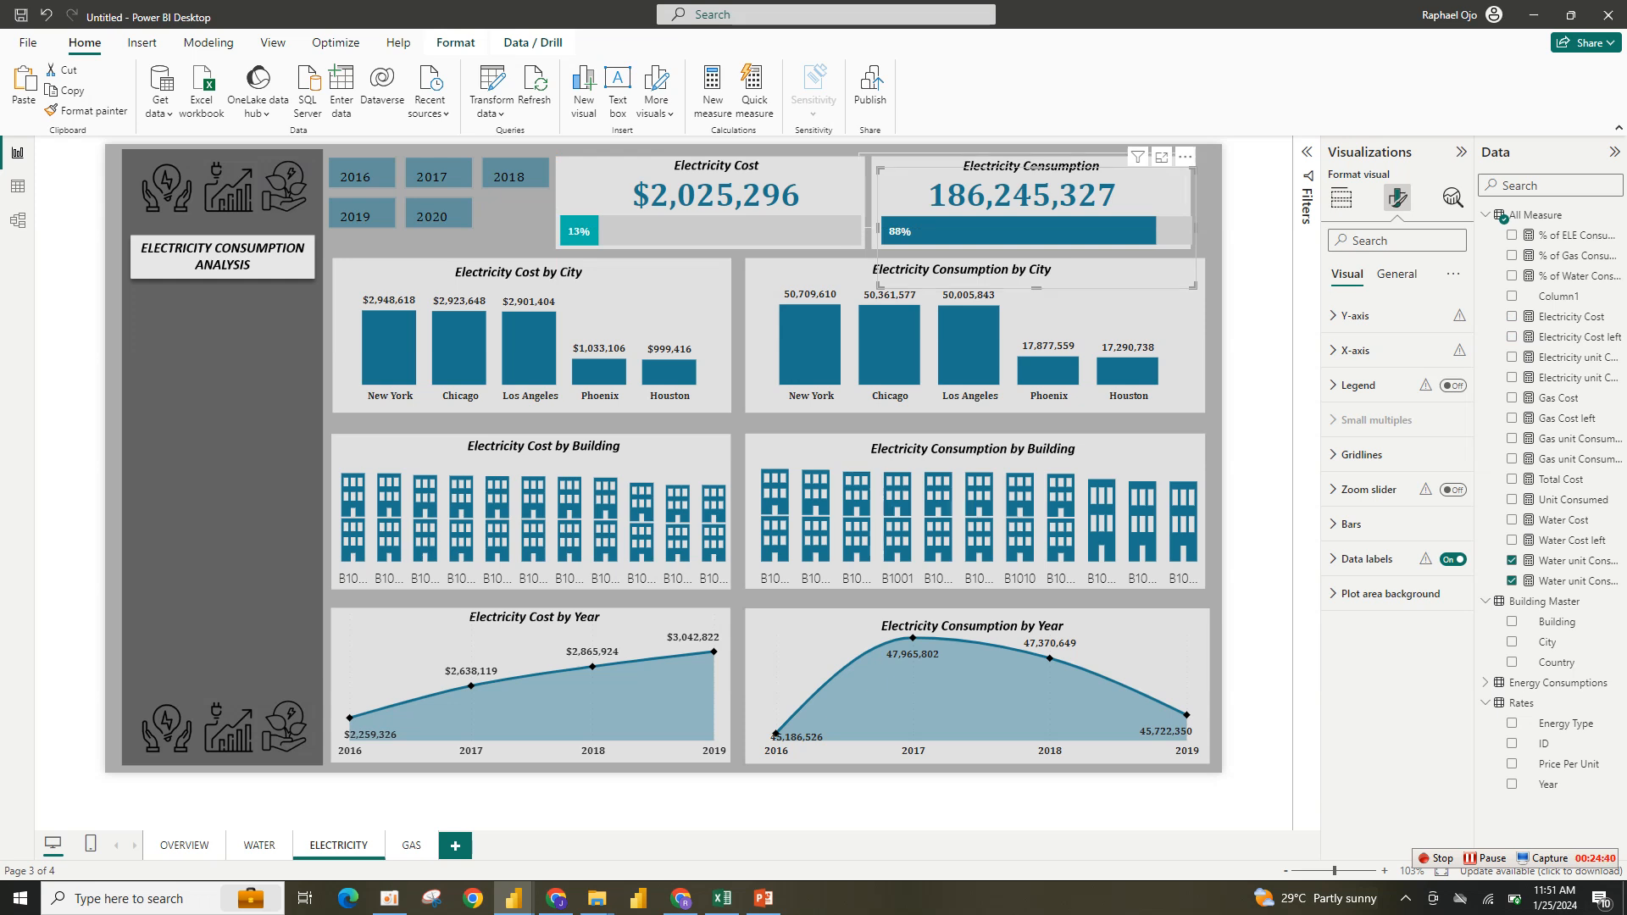
click(1020, 165)
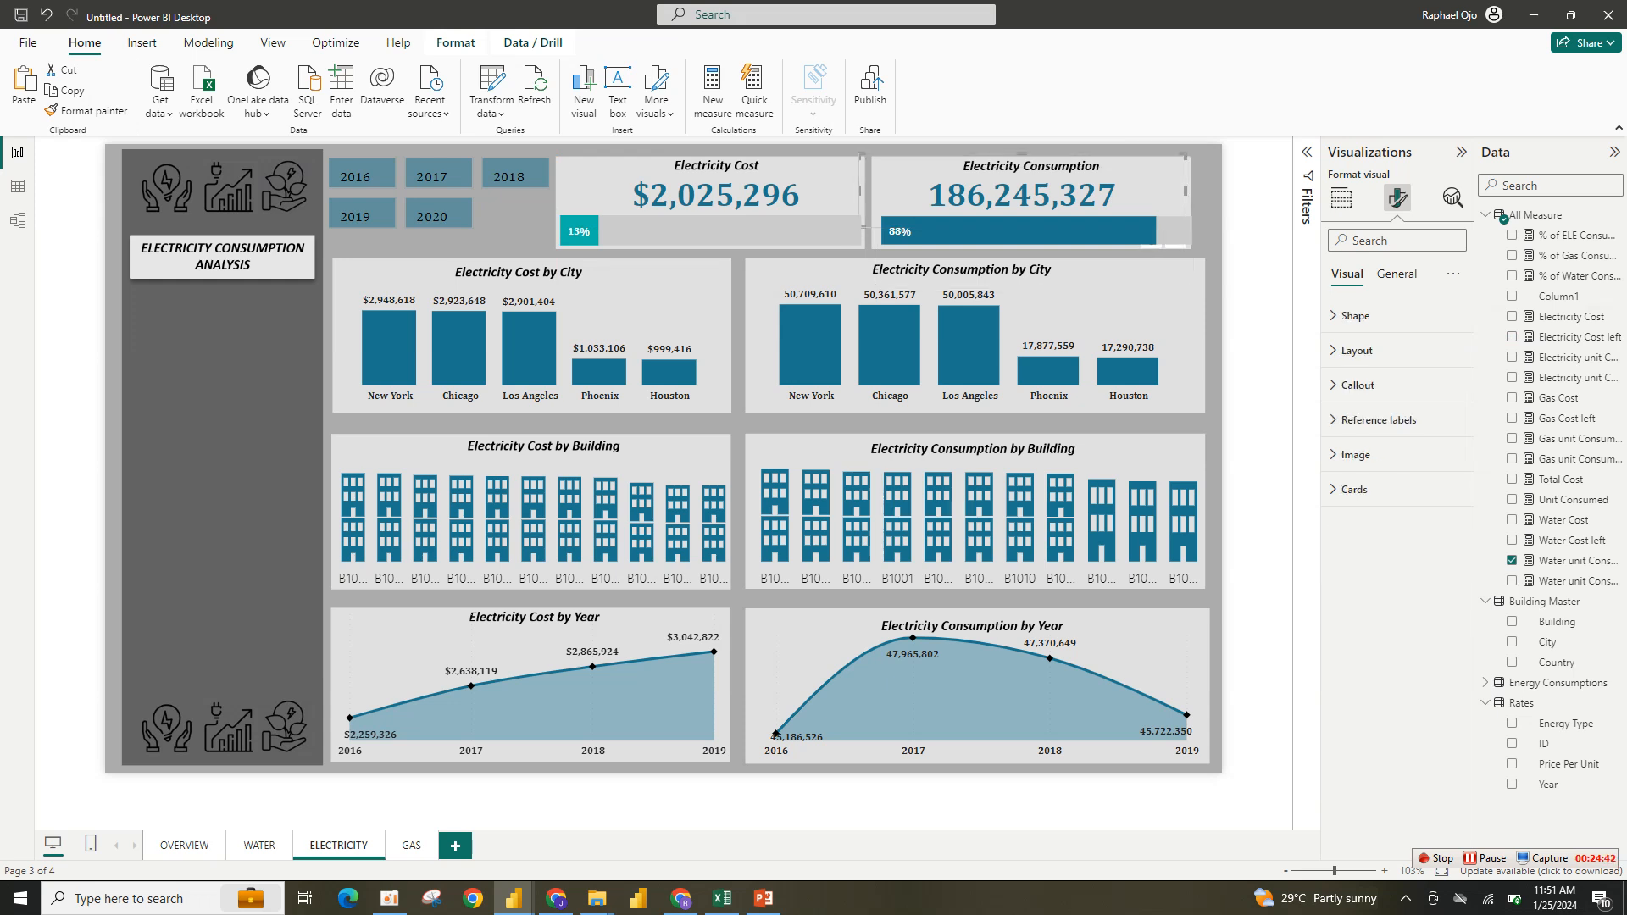
click(1341, 197)
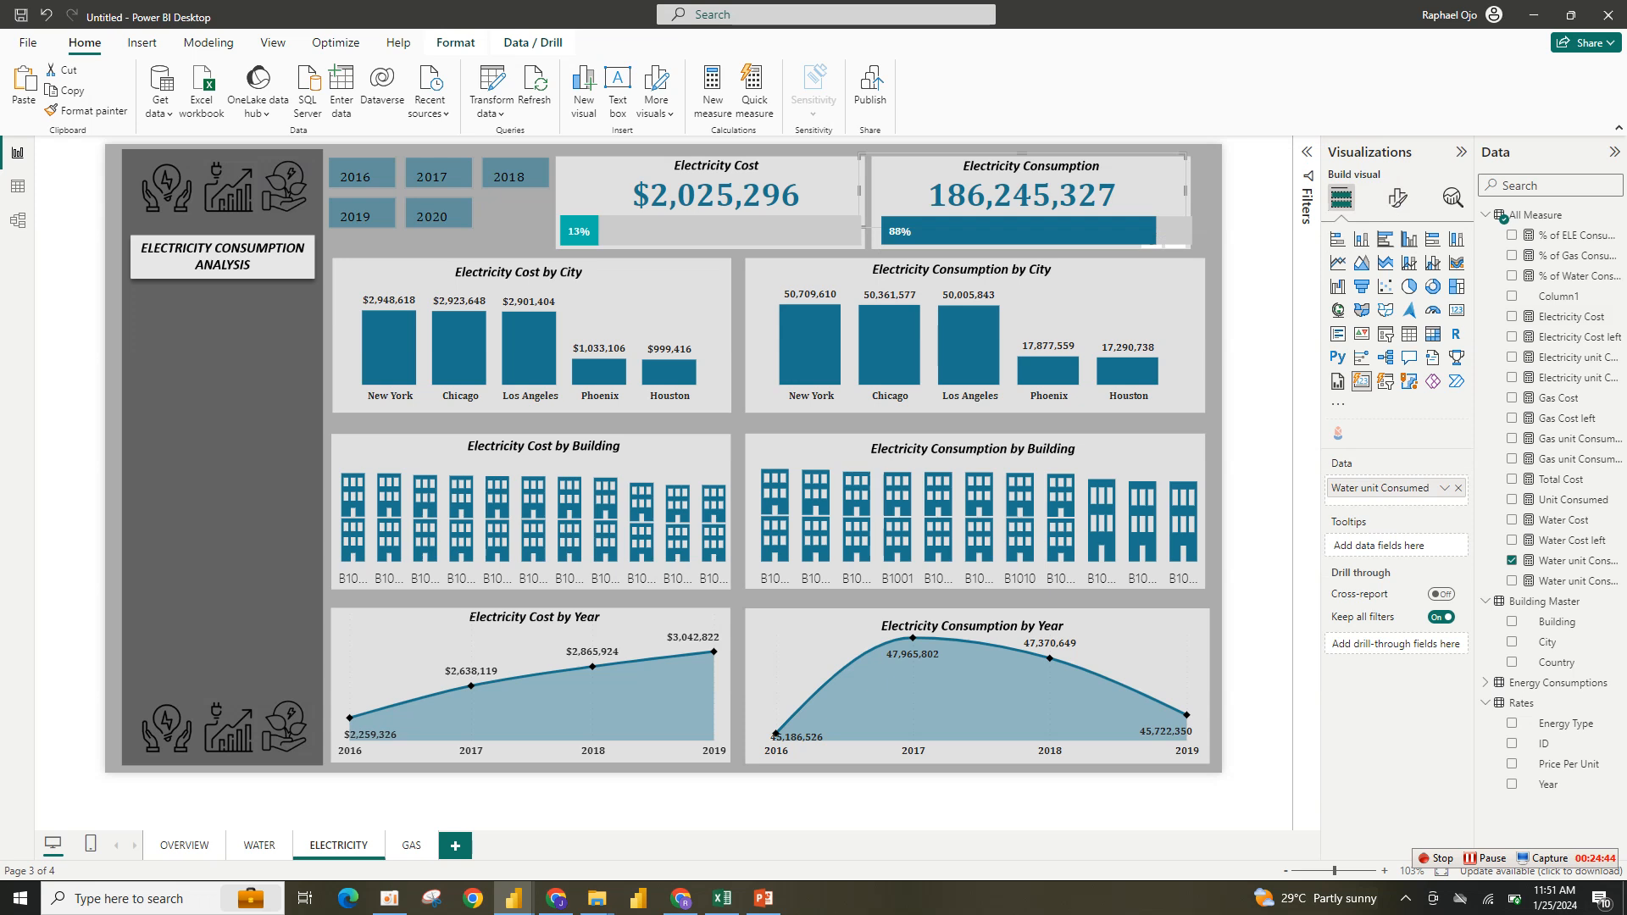
click(1458, 488)
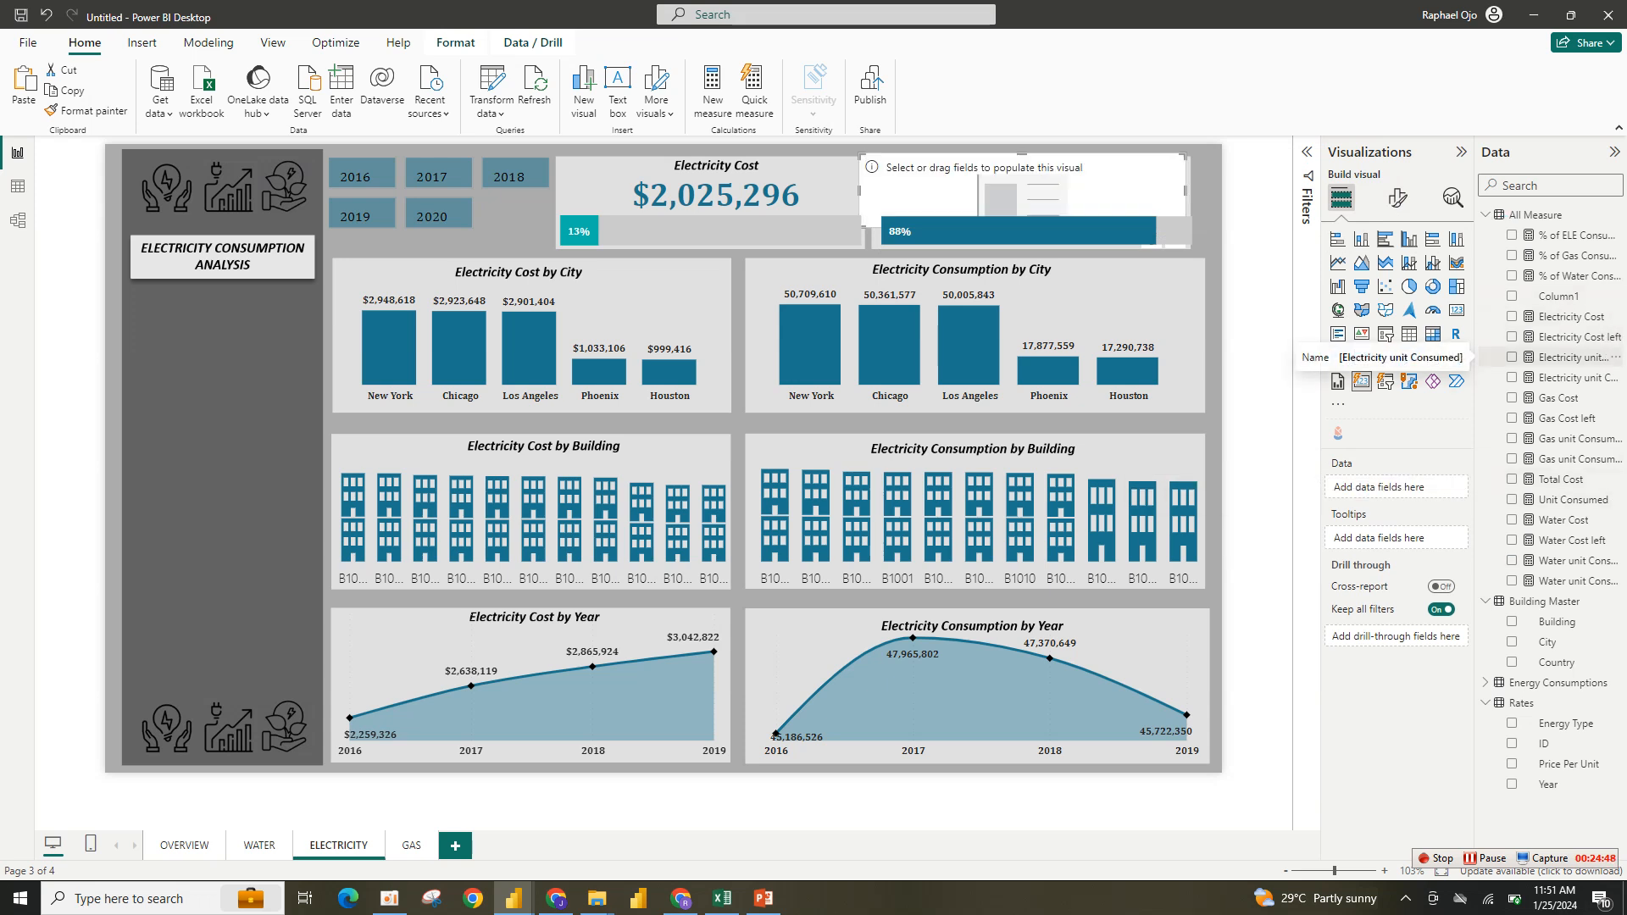
click(1511, 356)
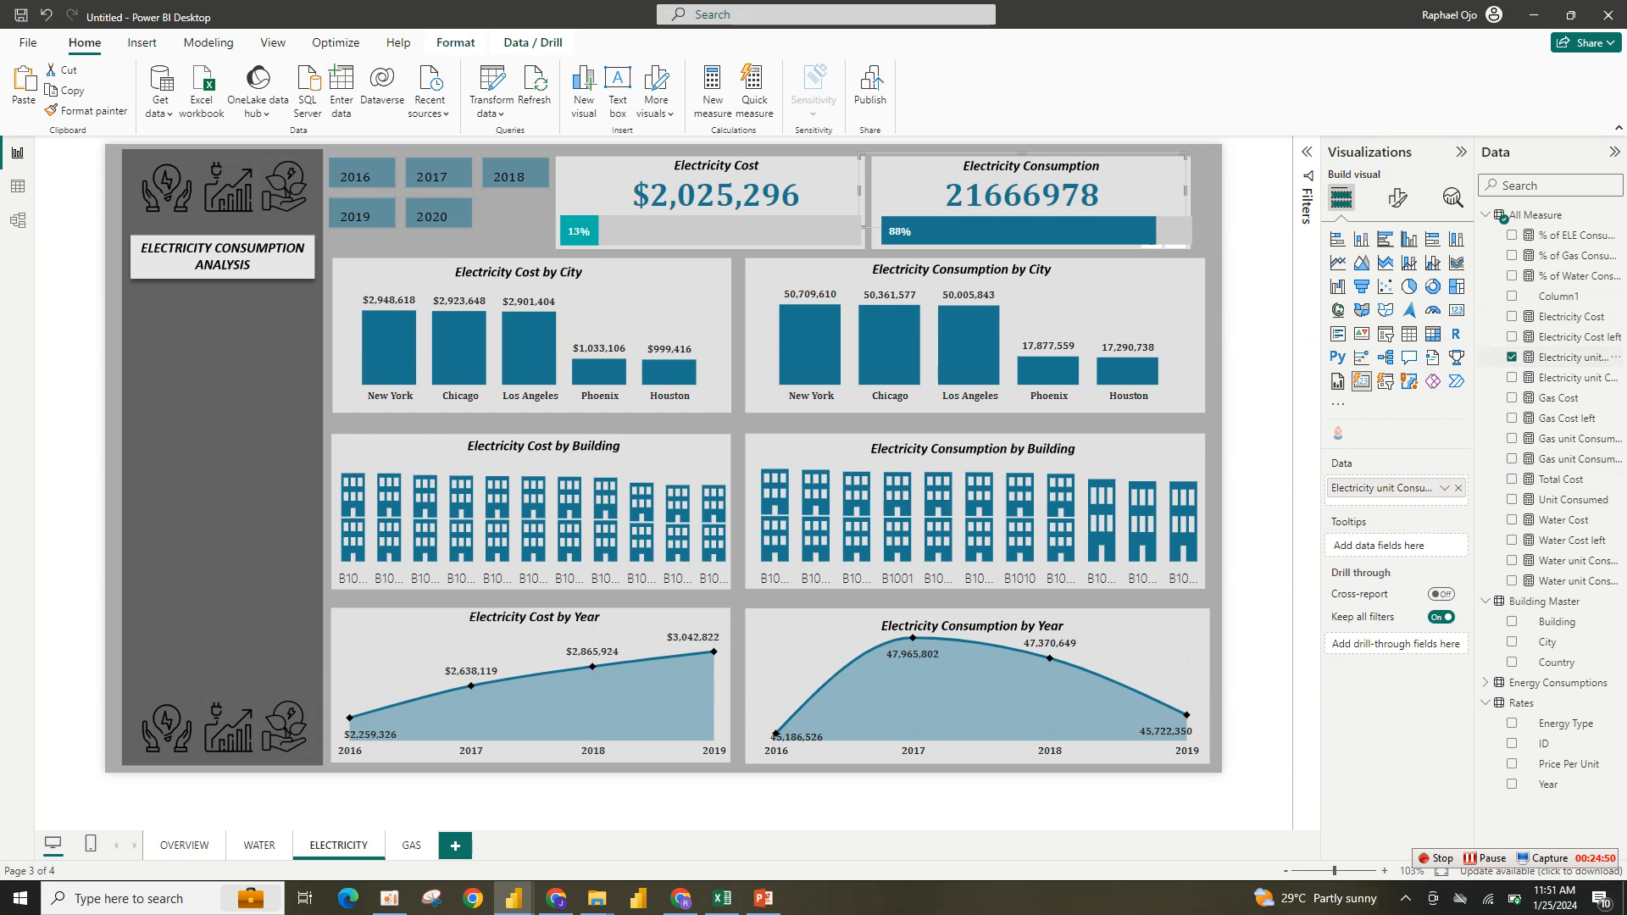
click(1568, 357)
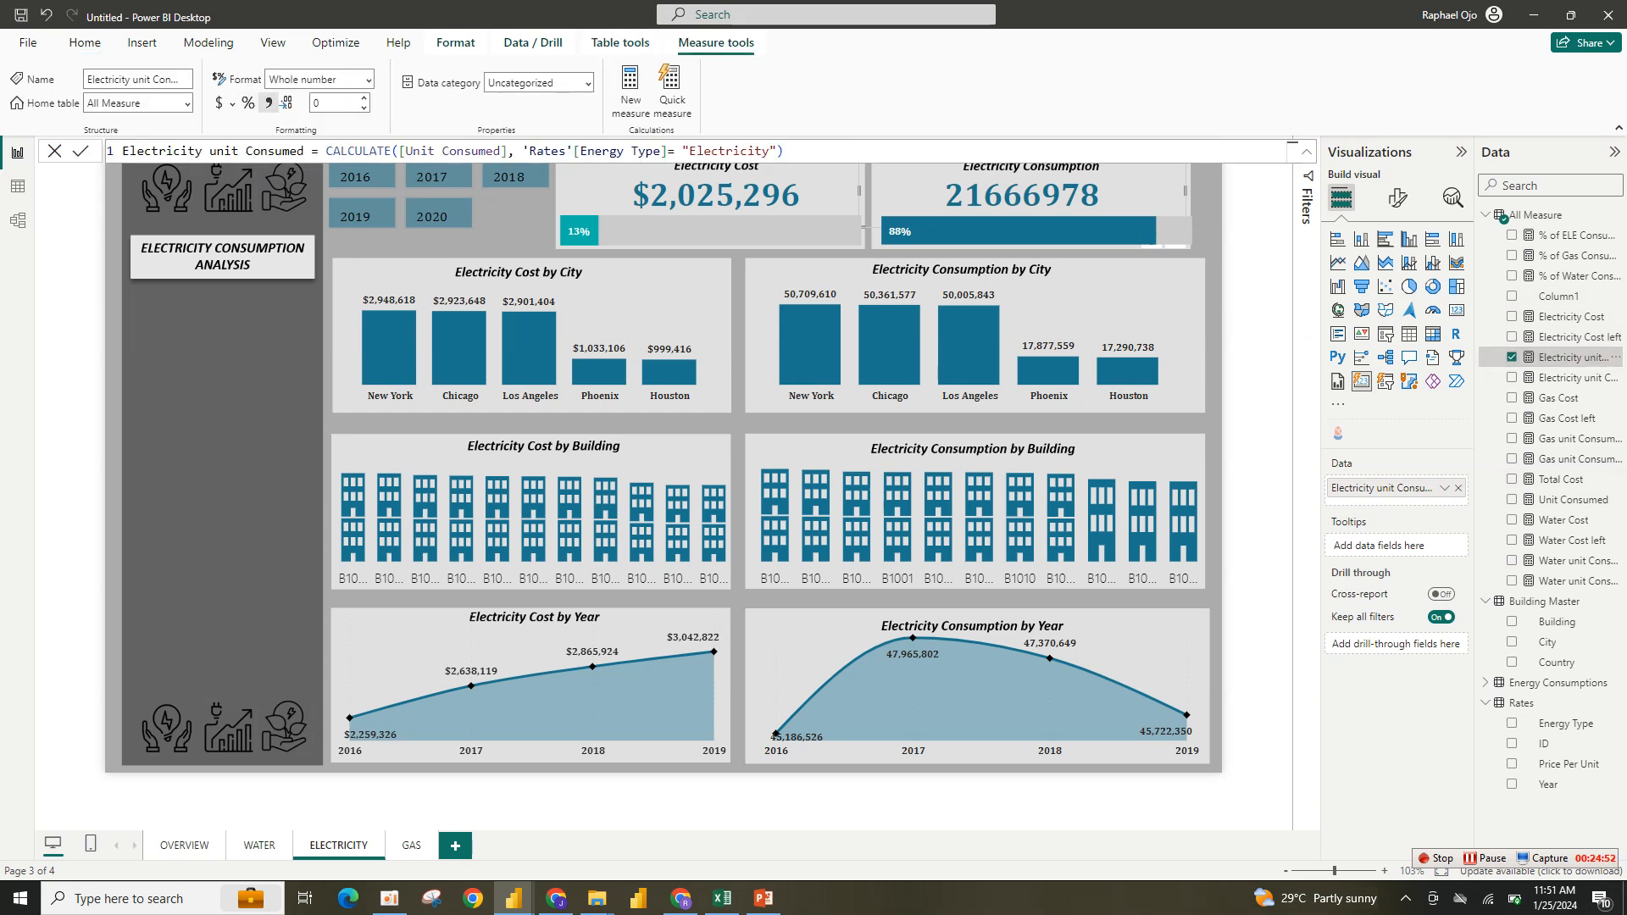
click(268, 103)
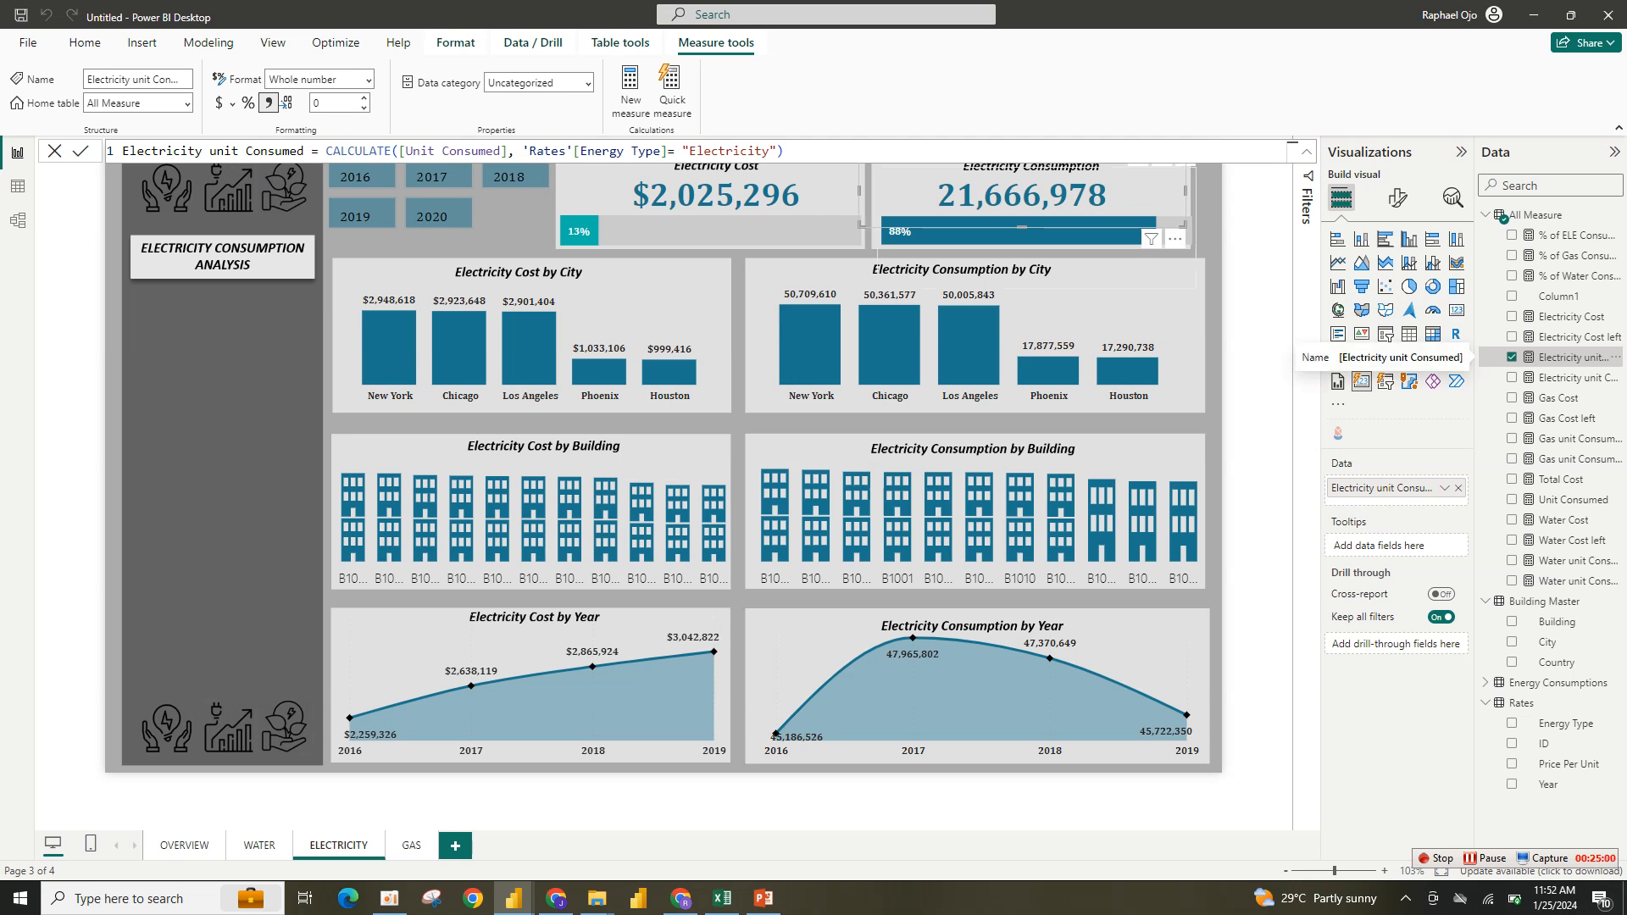
- Replace the Electricity Consumption progress bar's water fields with Electricity unit Consumed
click(1035, 236)
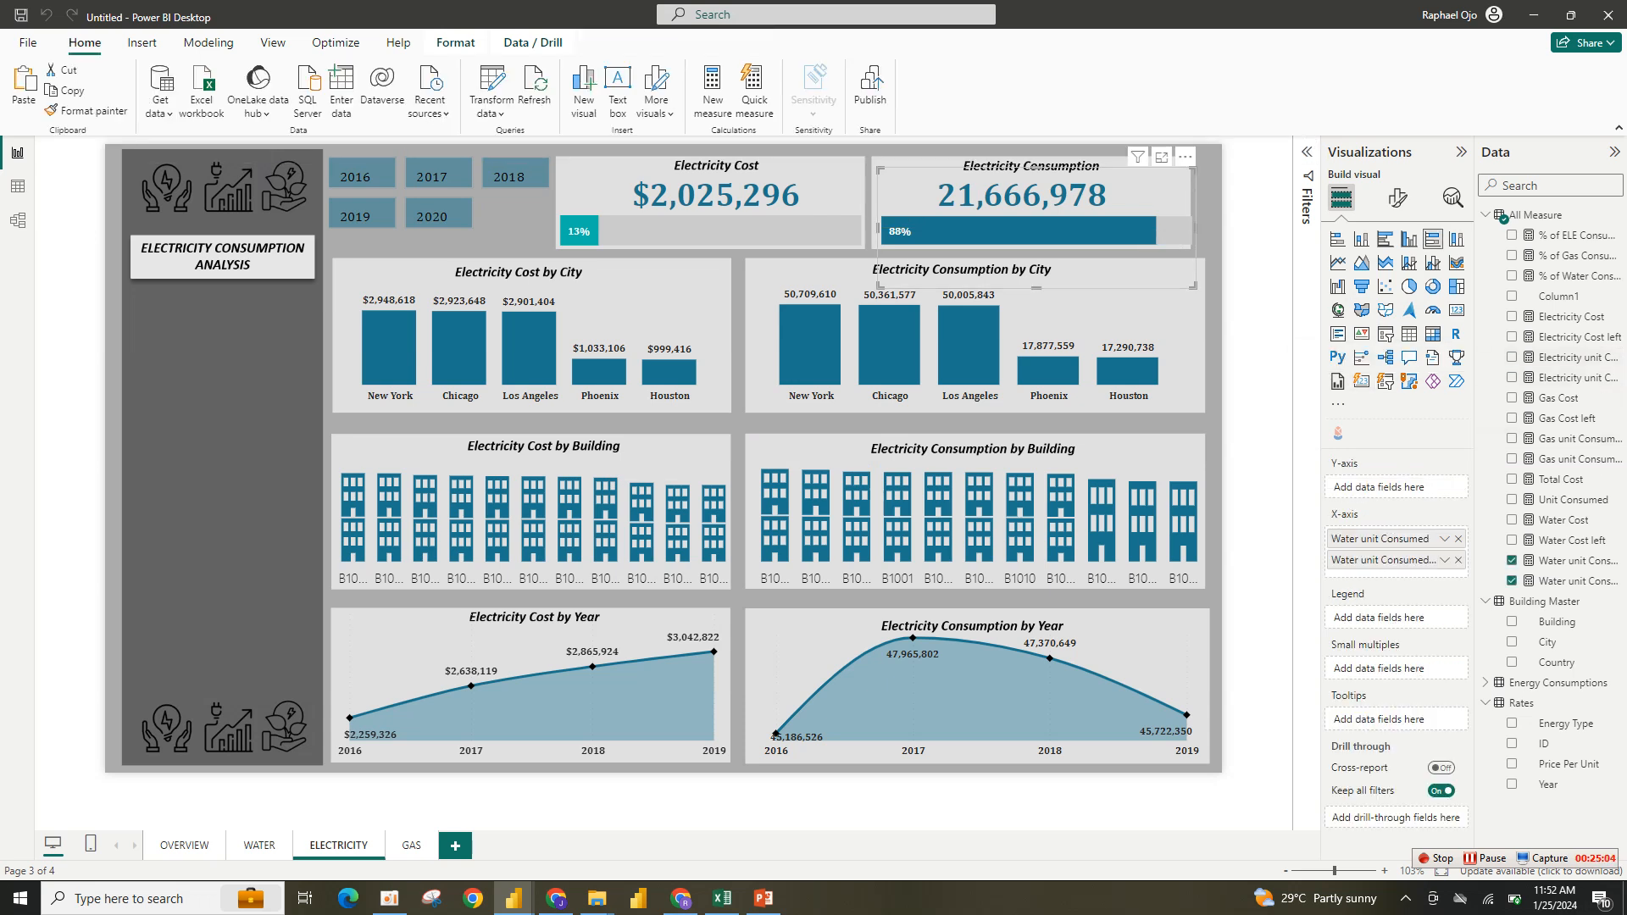
click(1457, 539)
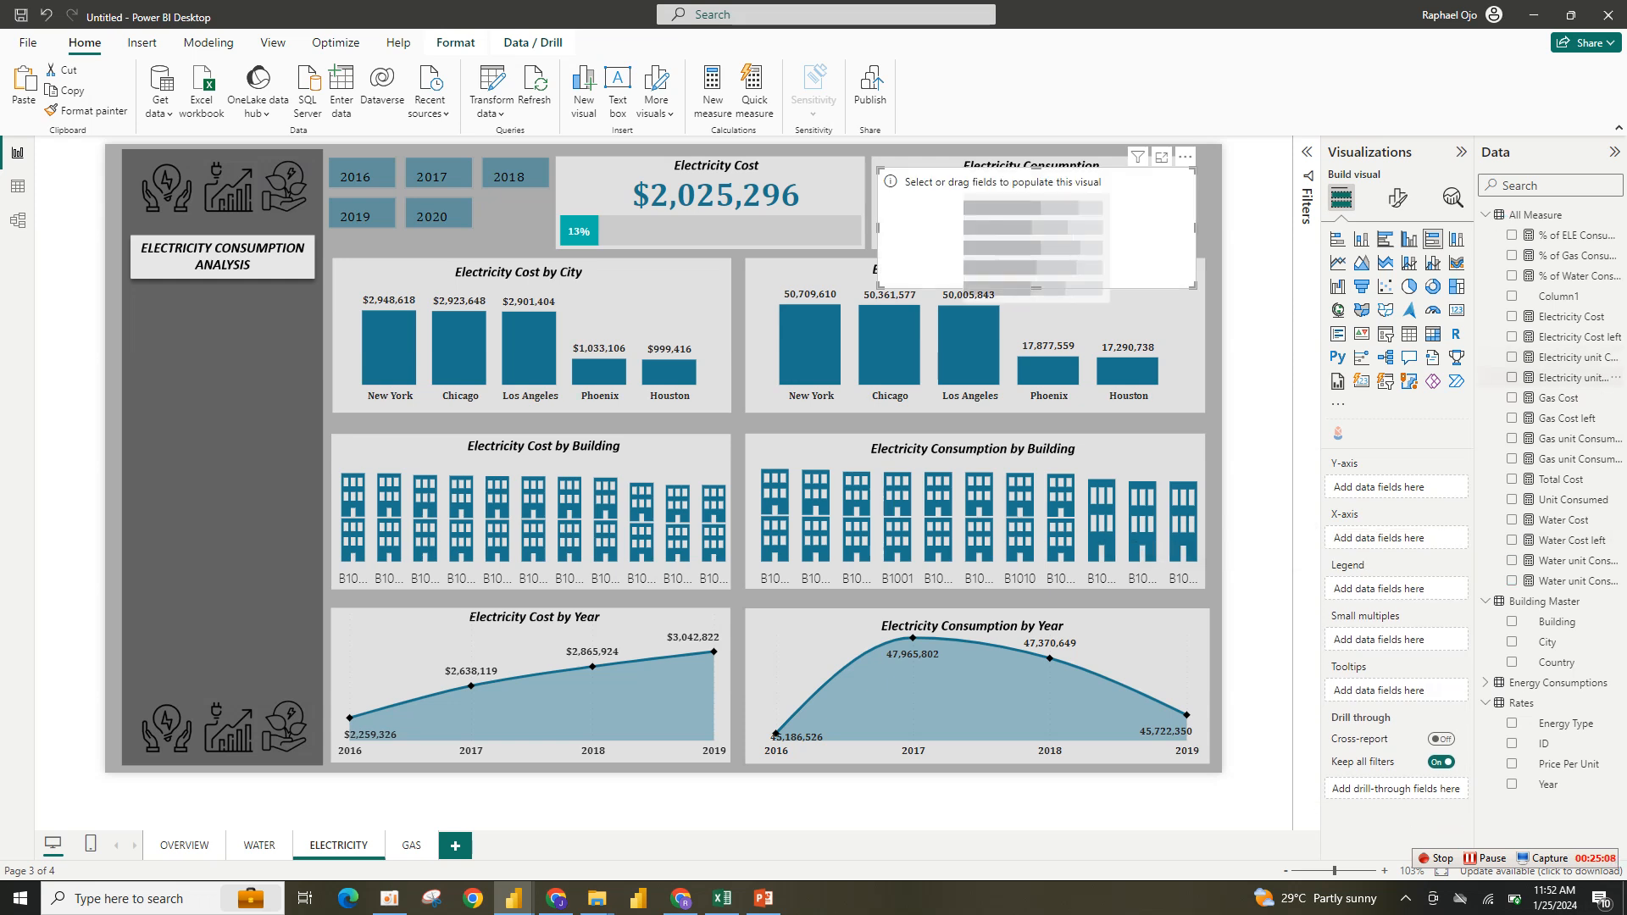
click(1512, 358)
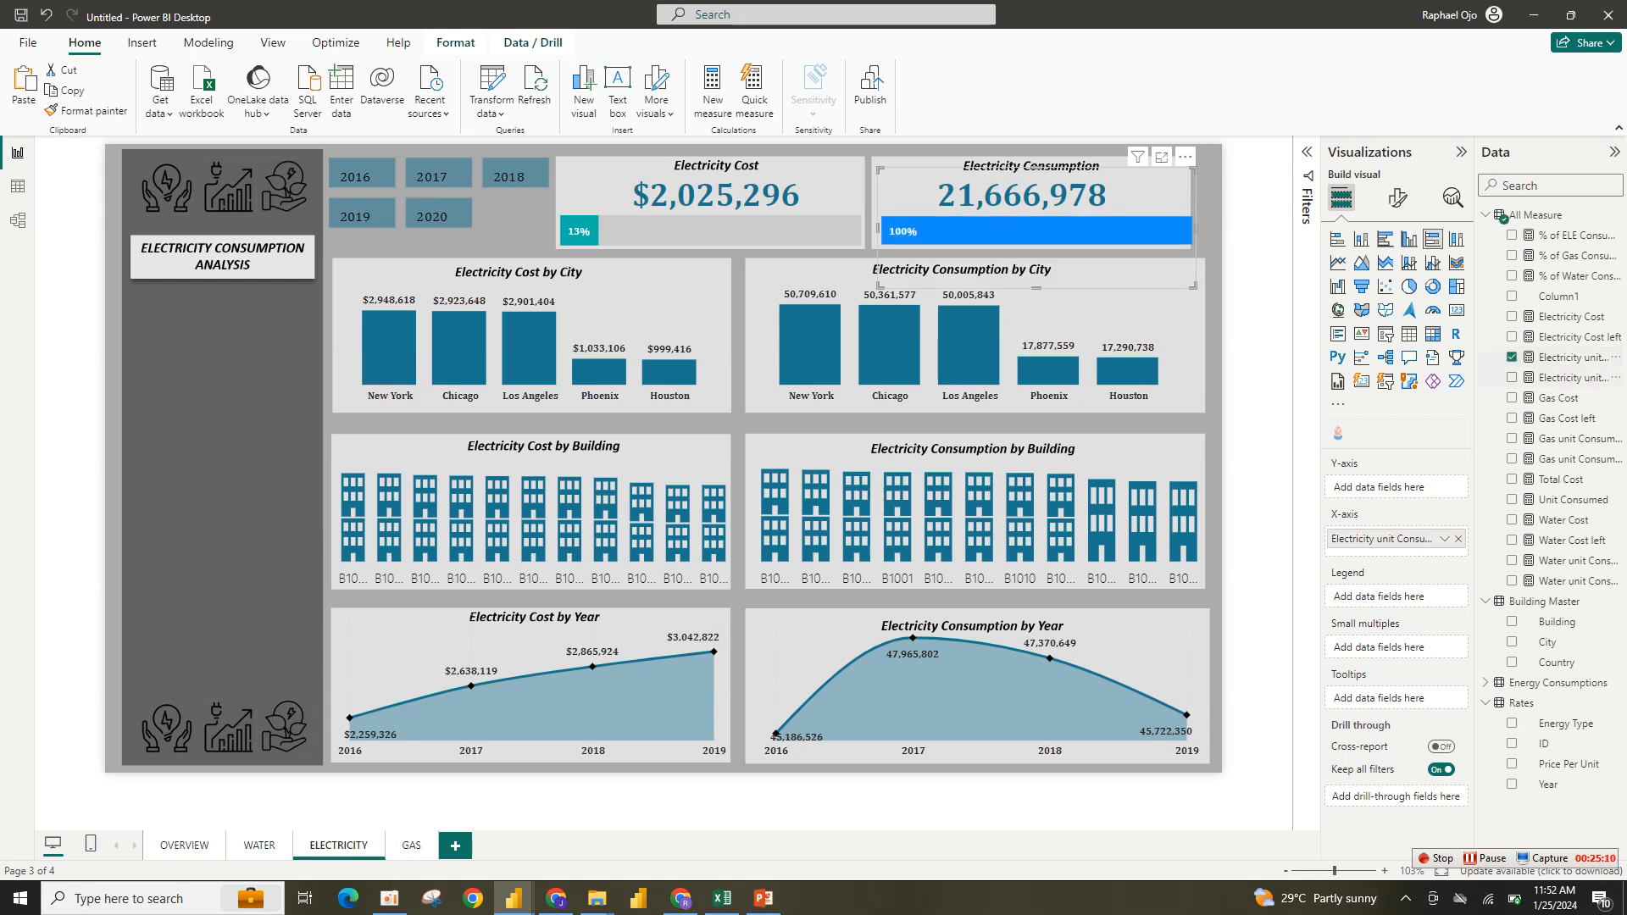
- Add Electricity unit Consumed left to the Electricity Consumption progress bar and color its bars teal and light grey
click(1512, 377)
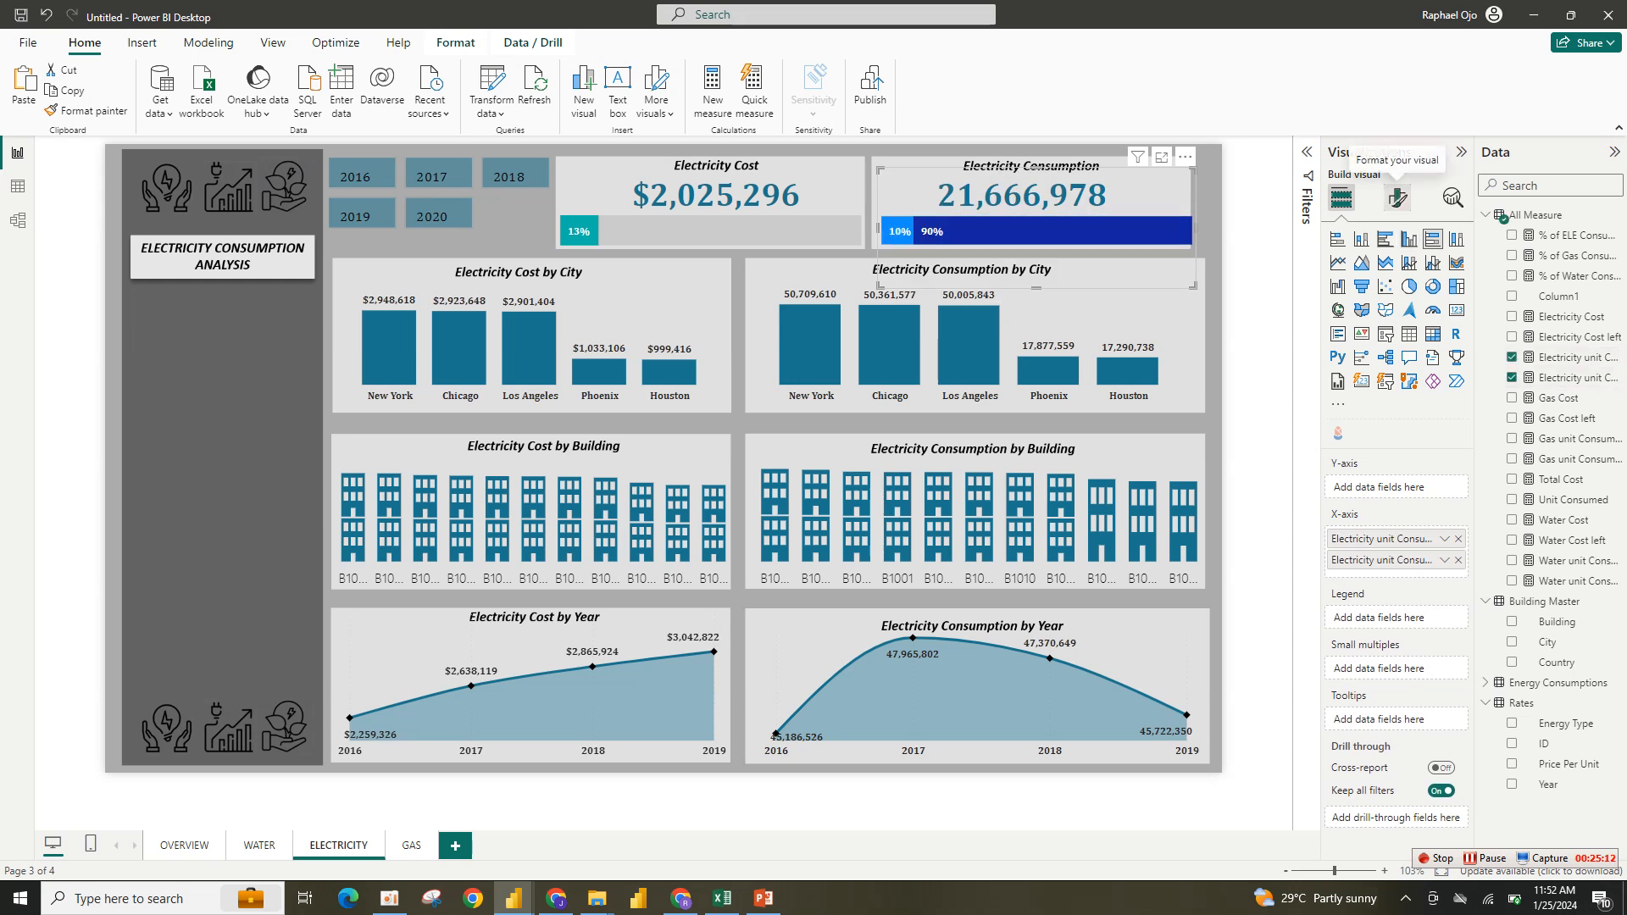
click(1398, 197)
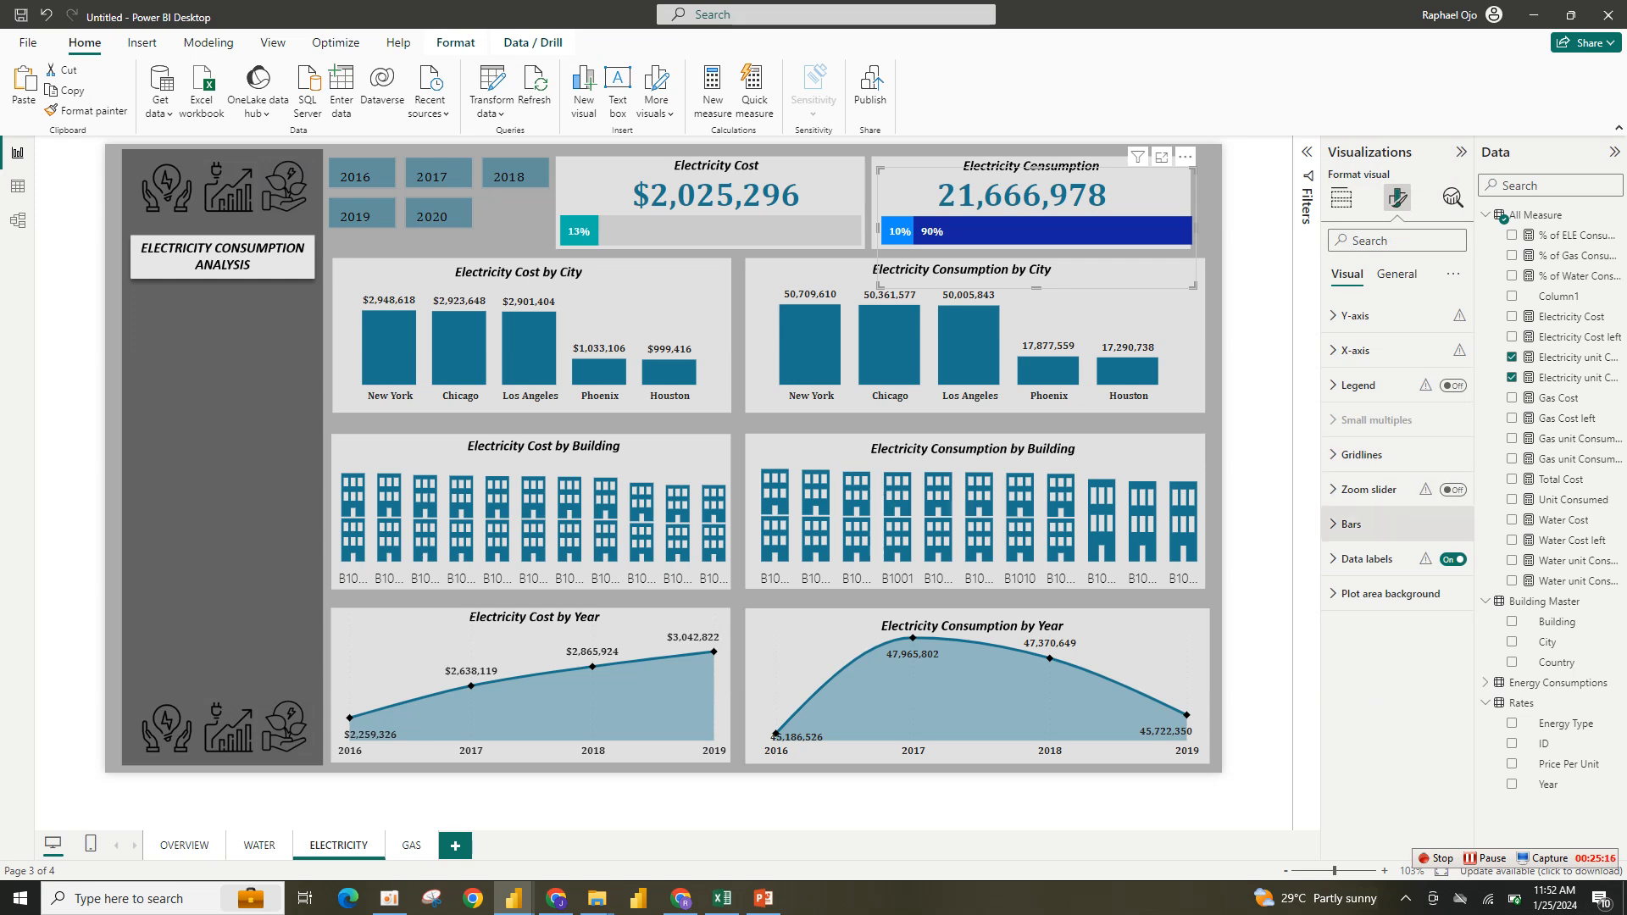
click(1356, 524)
click(1359, 652)
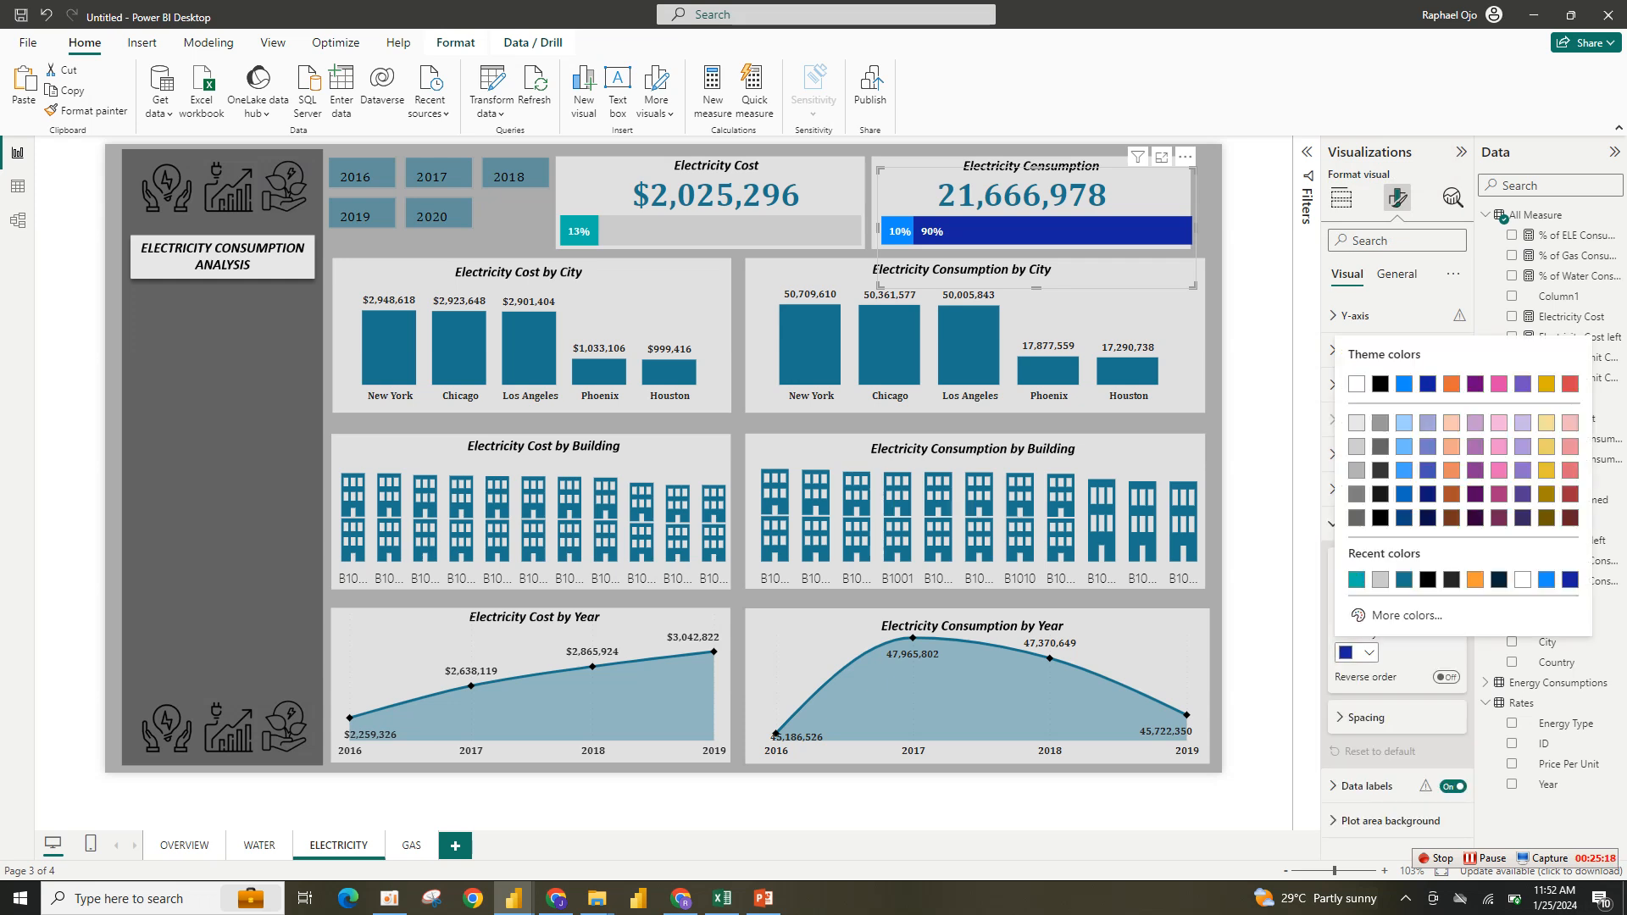
click(1380, 579)
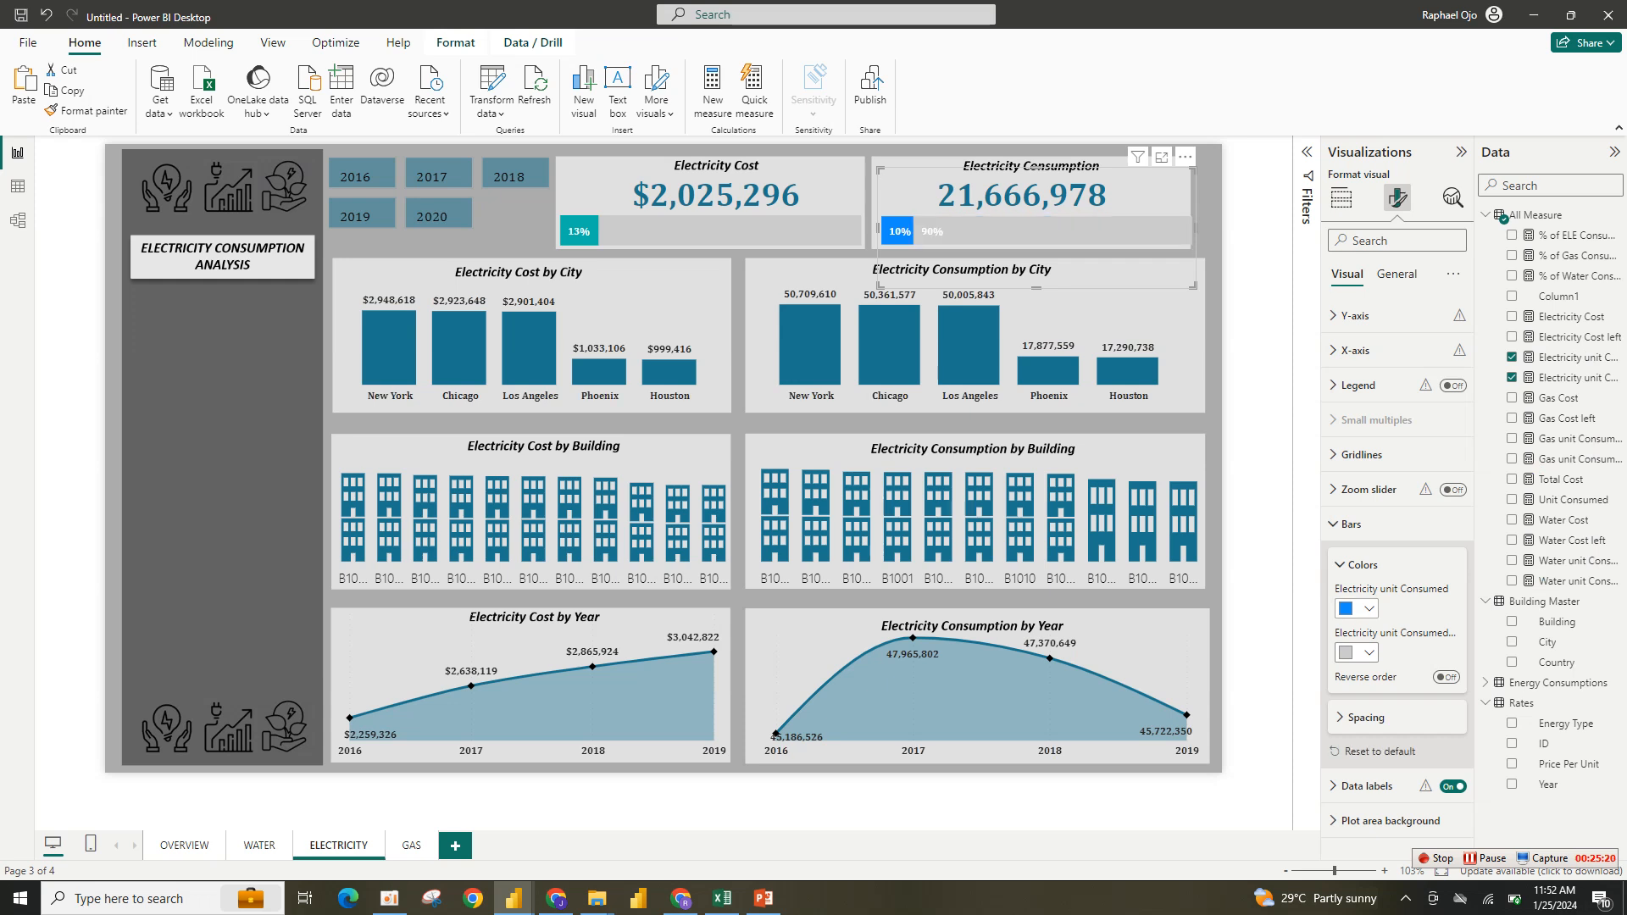
click(1359, 608)
click(1380, 534)
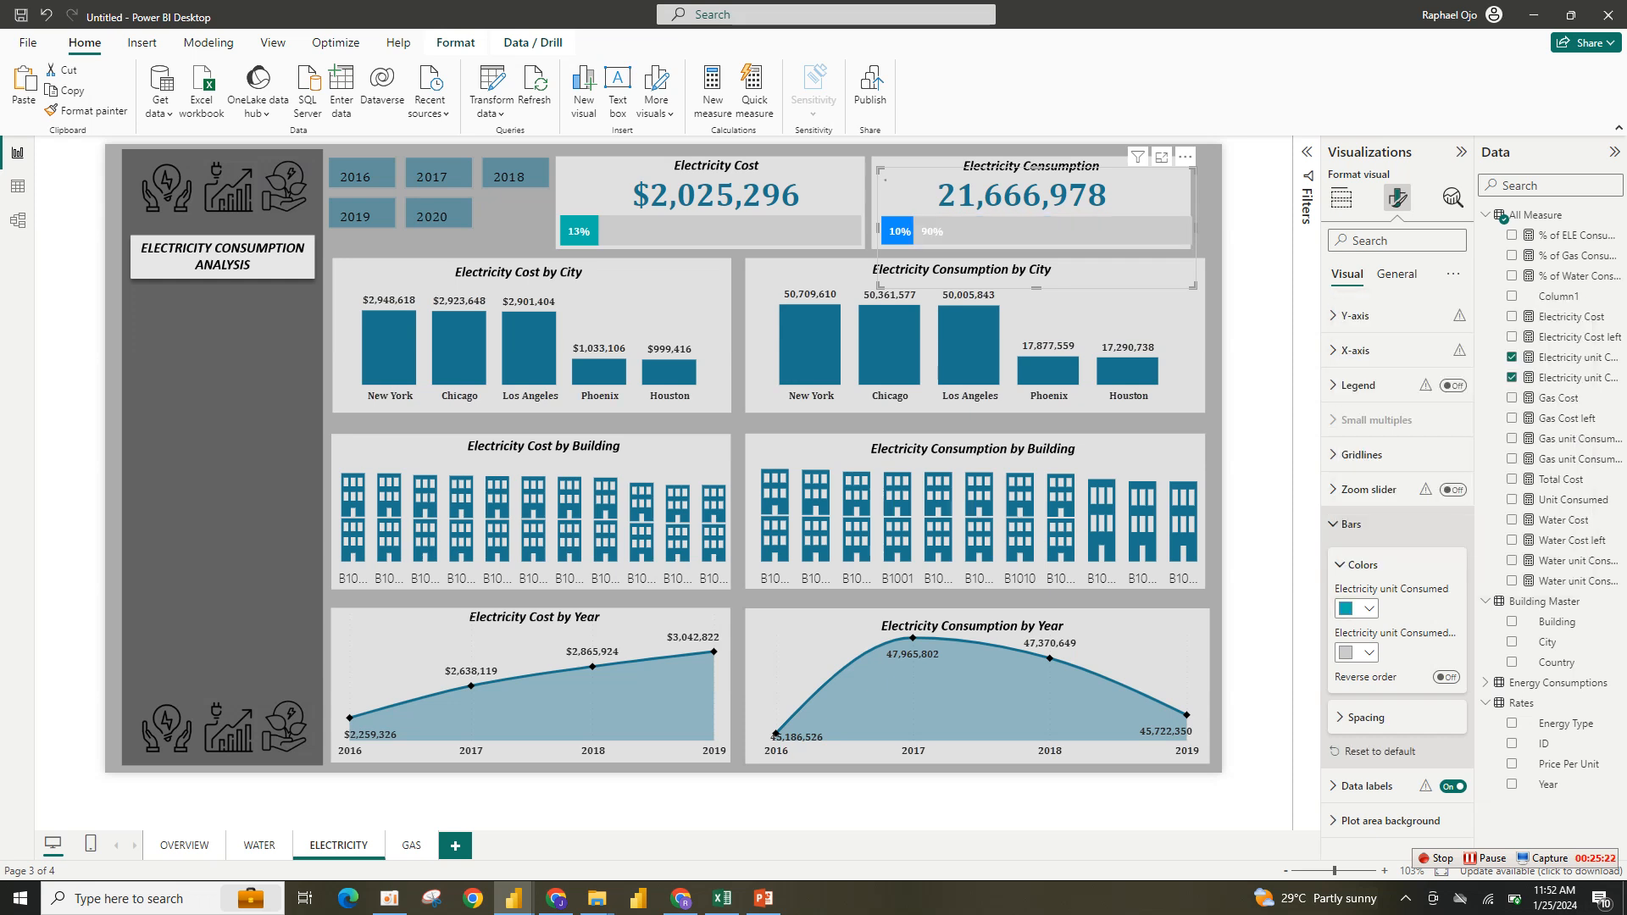
- Turn off data labels for the Electricity unit Consumed left series of the progress bar
click(1340, 566)
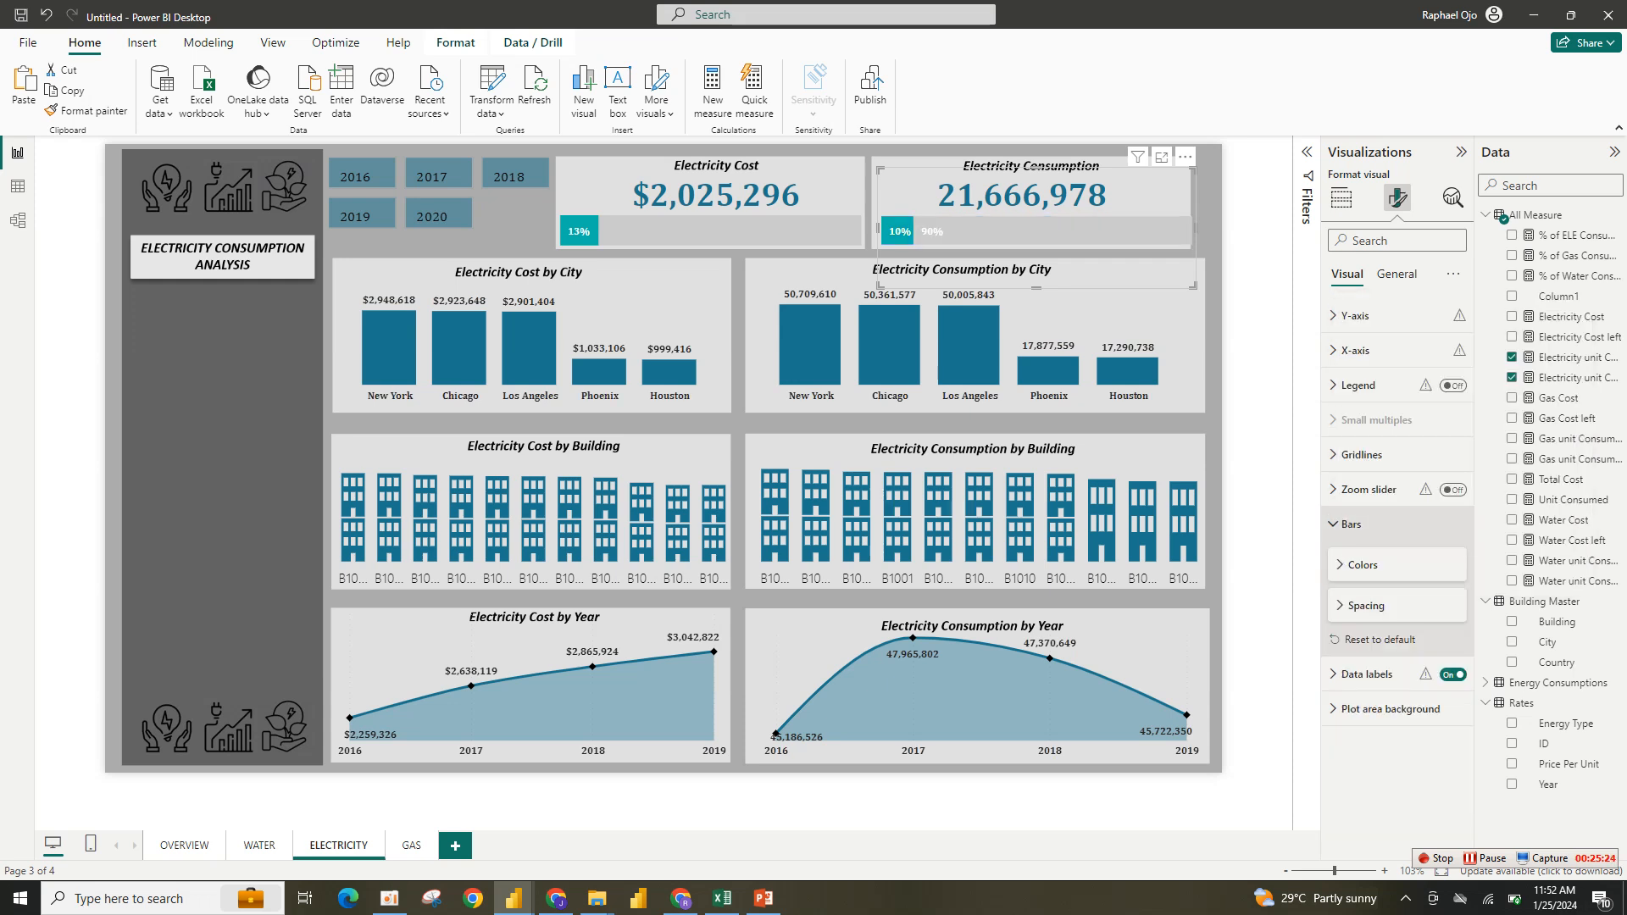
click(1335, 524)
click(1364, 559)
click(1396, 643)
click(1398, 684)
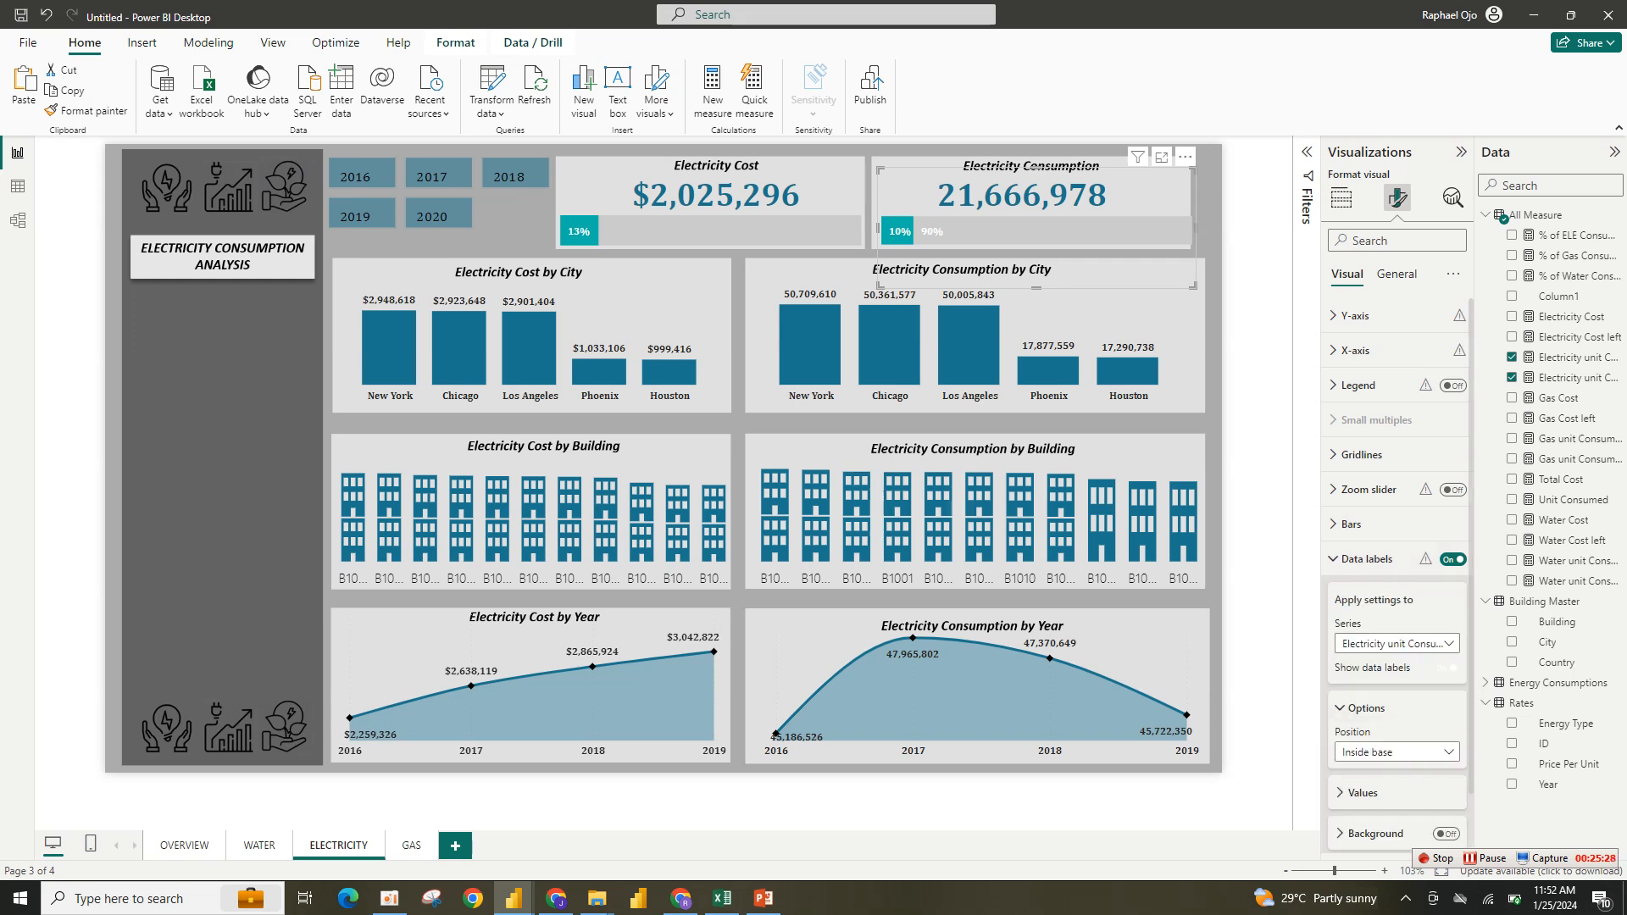
click(1446, 668)
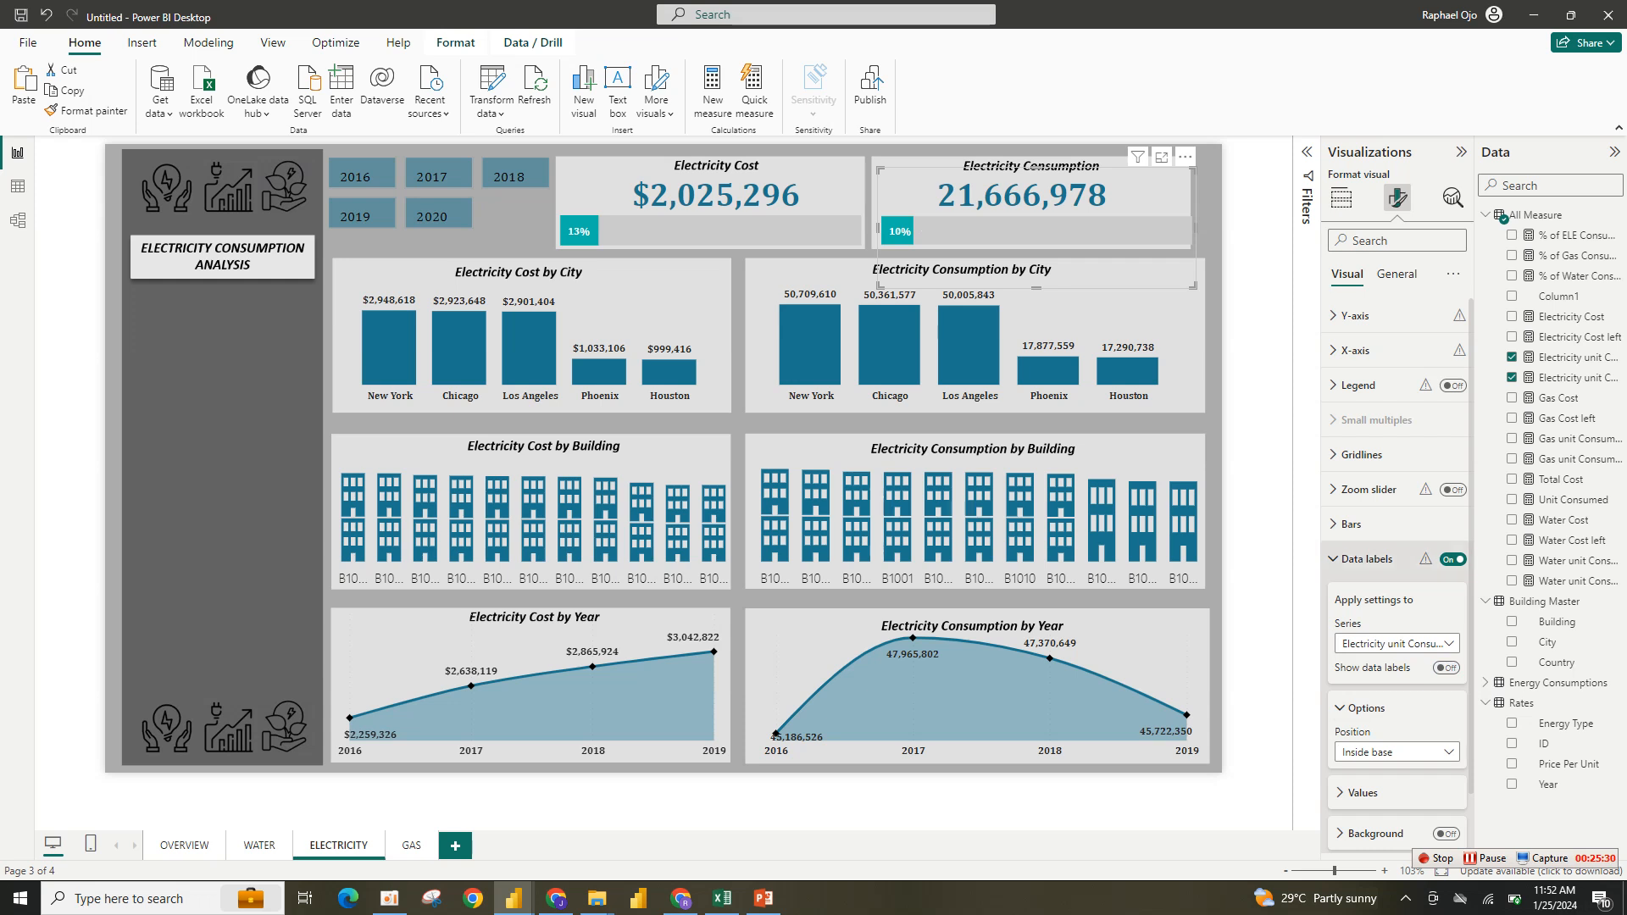
click(1365, 559)
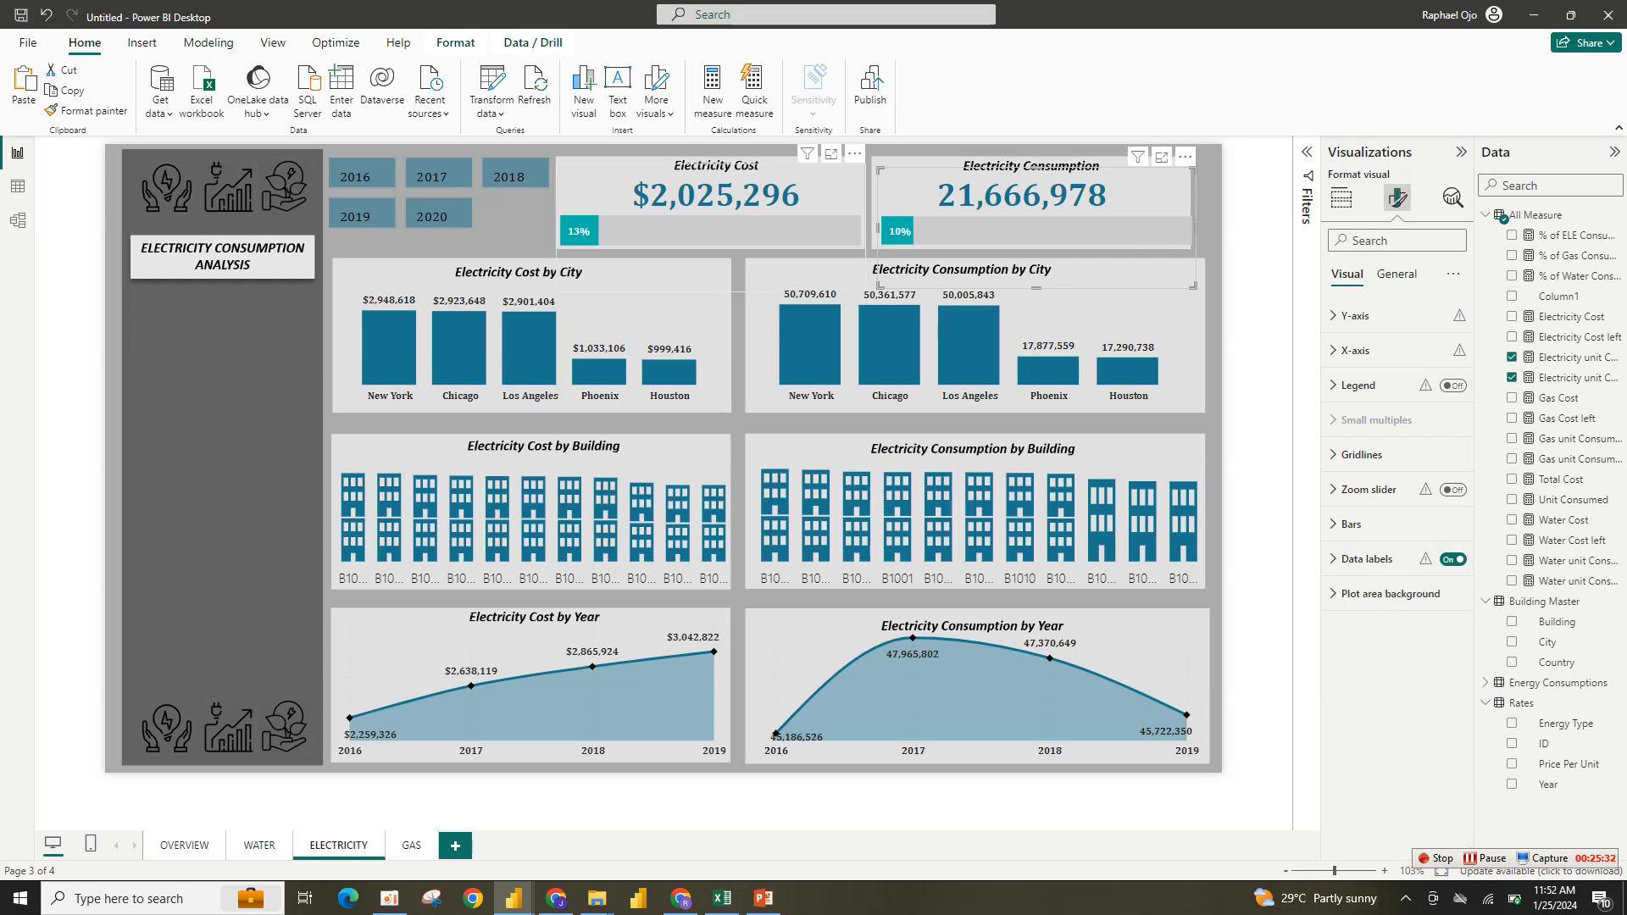
- Color the Electricity Cost card's callout value teal
click(762, 232)
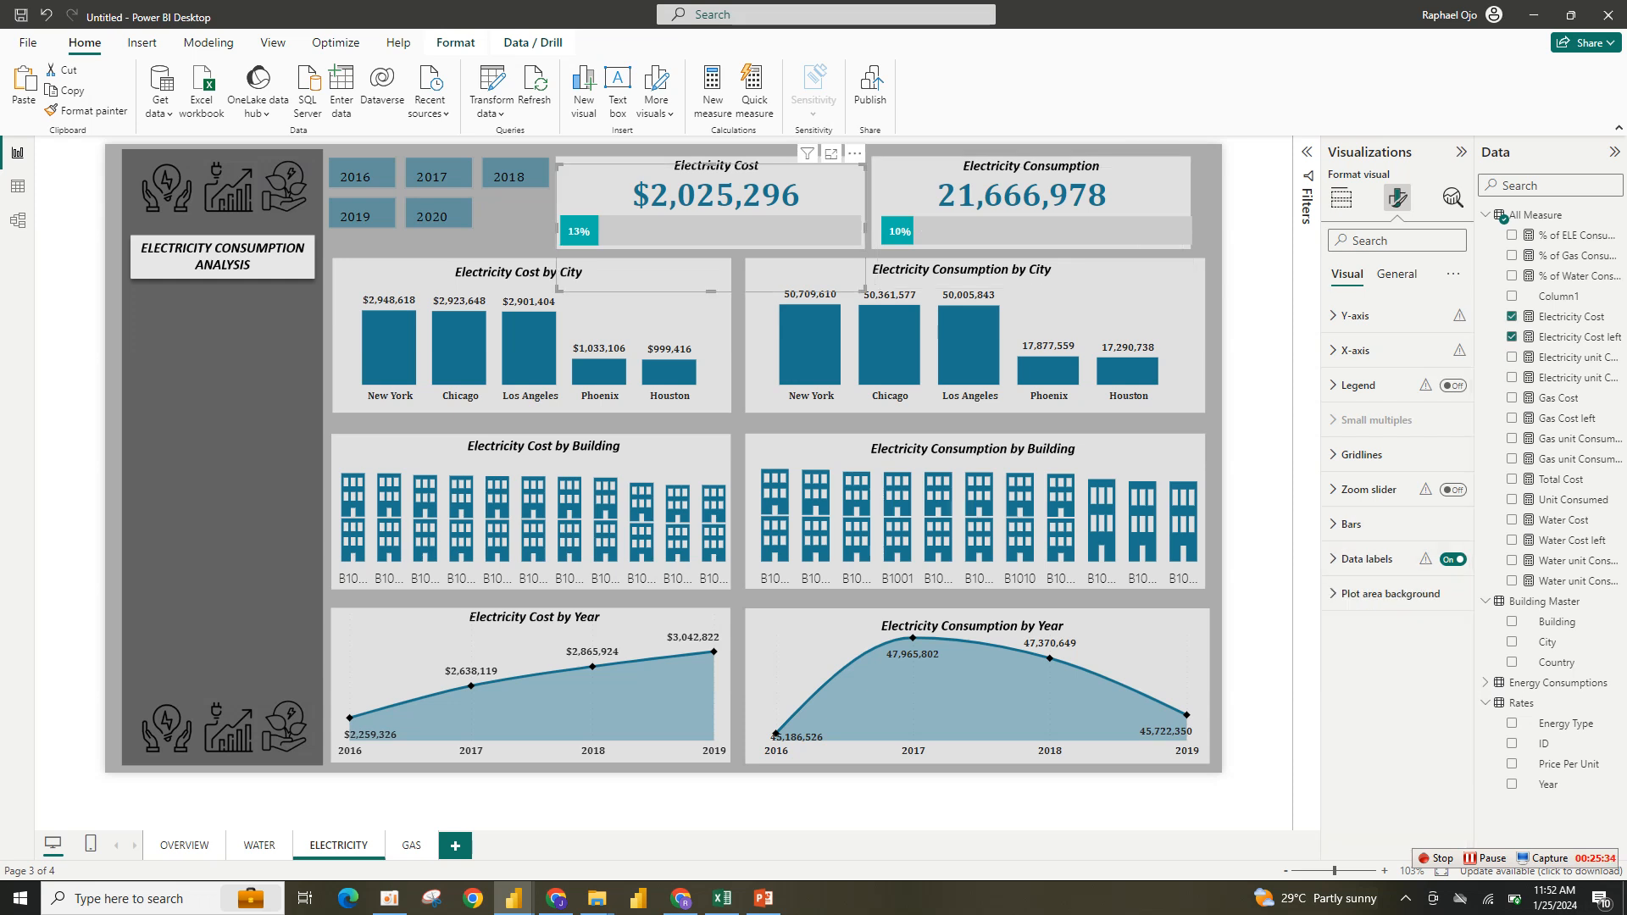
click(780, 161)
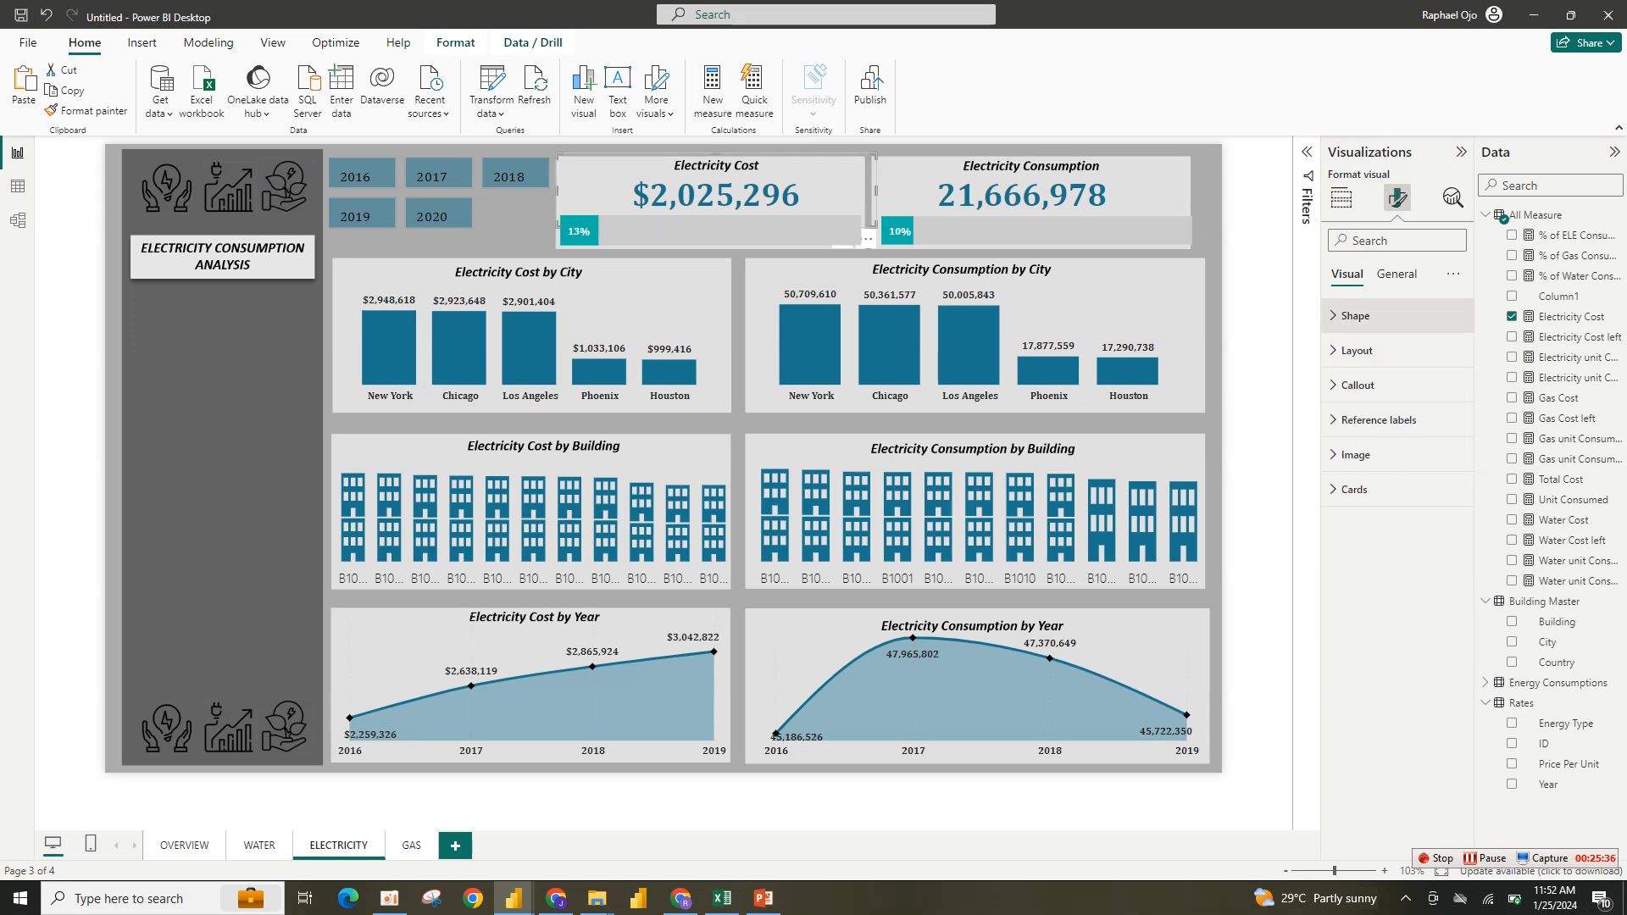
click(1341, 197)
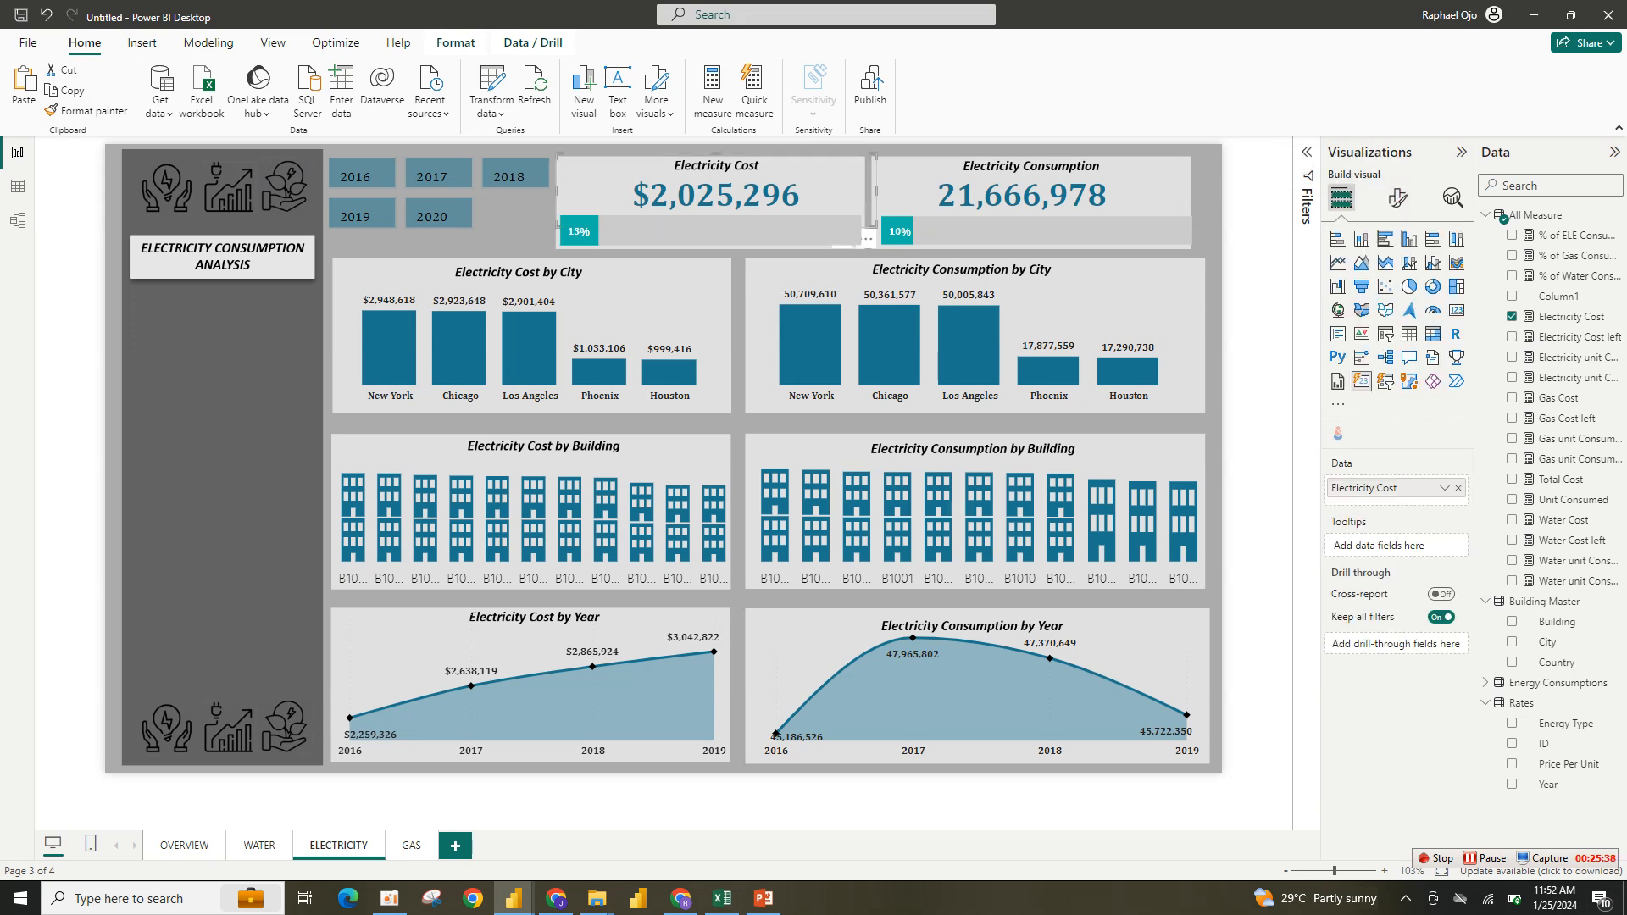
click(1397, 197)
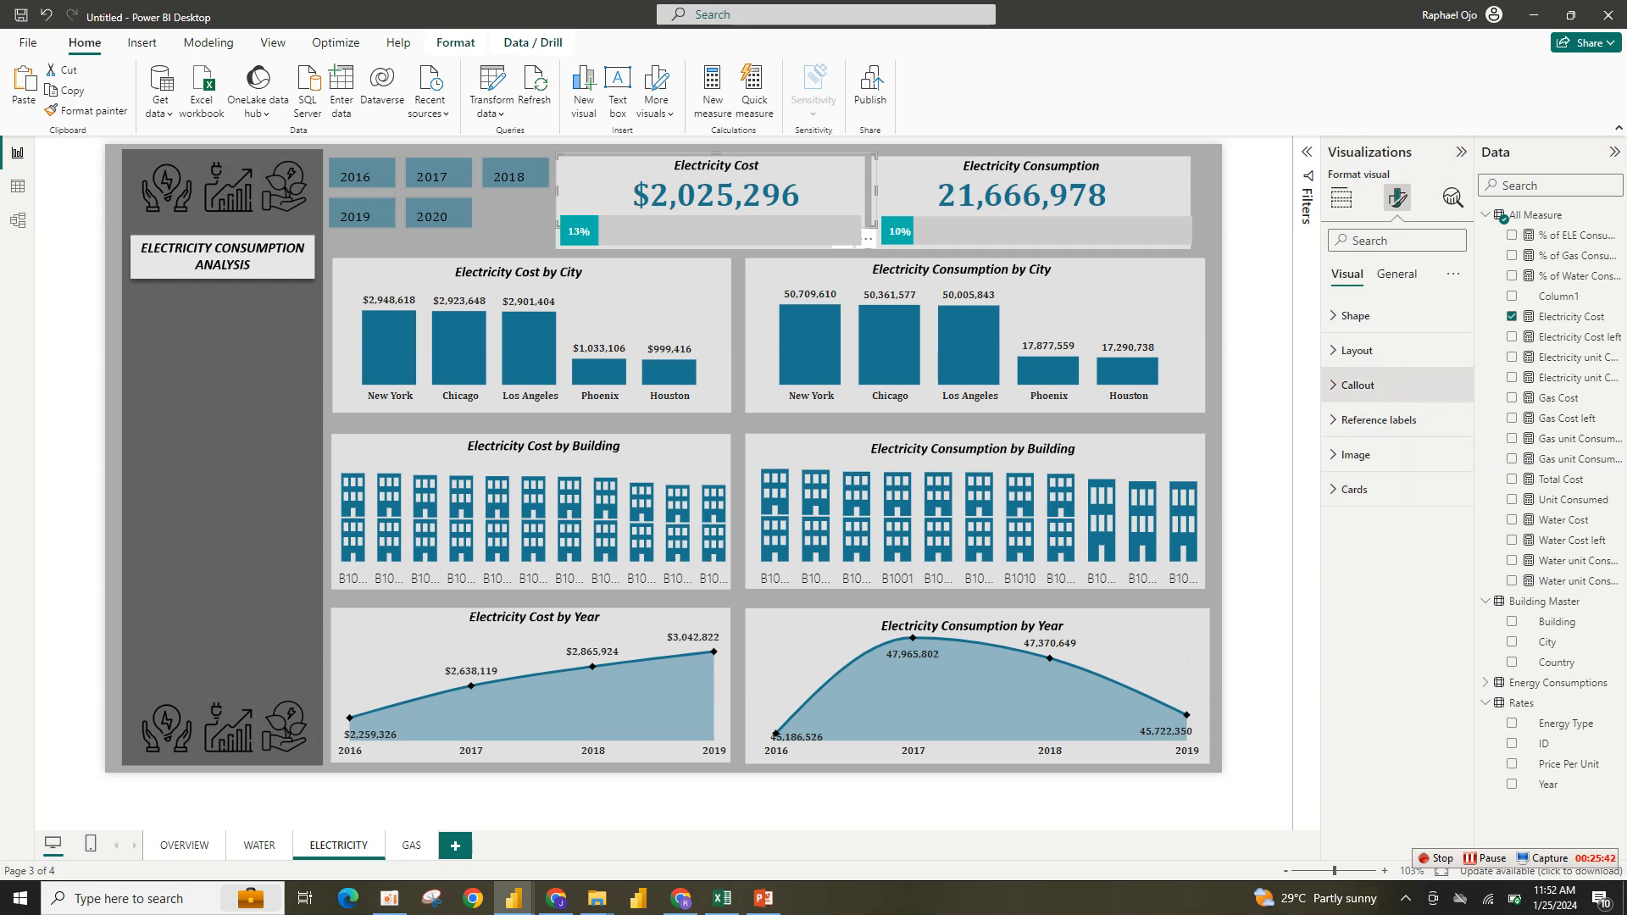
click(1358, 384)
click(1356, 626)
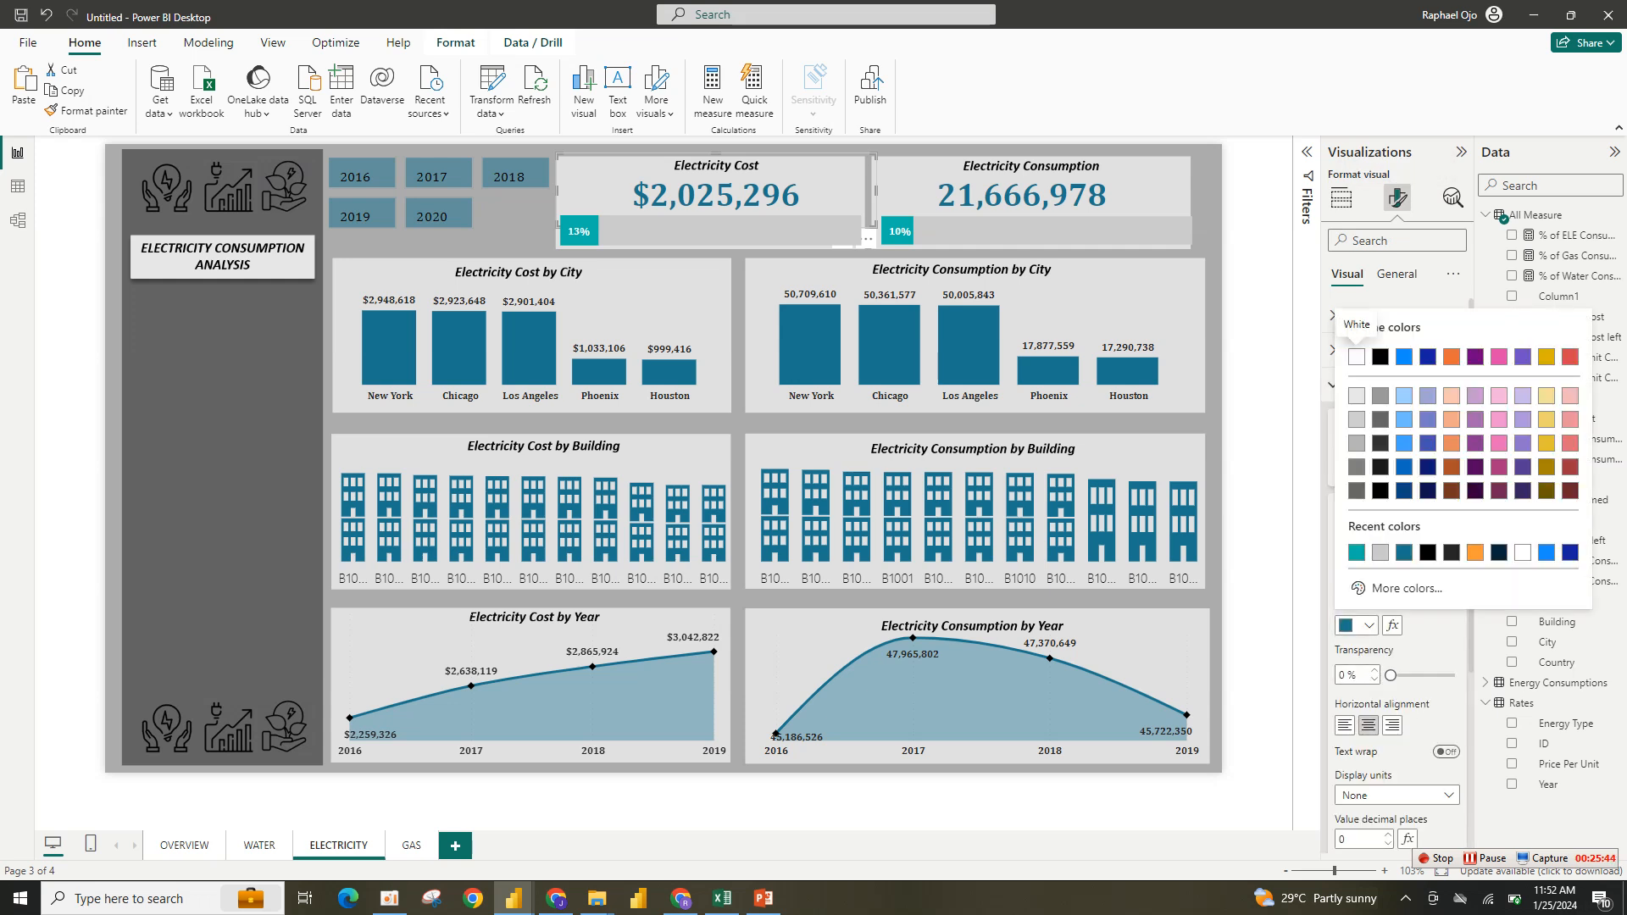
click(1357, 552)
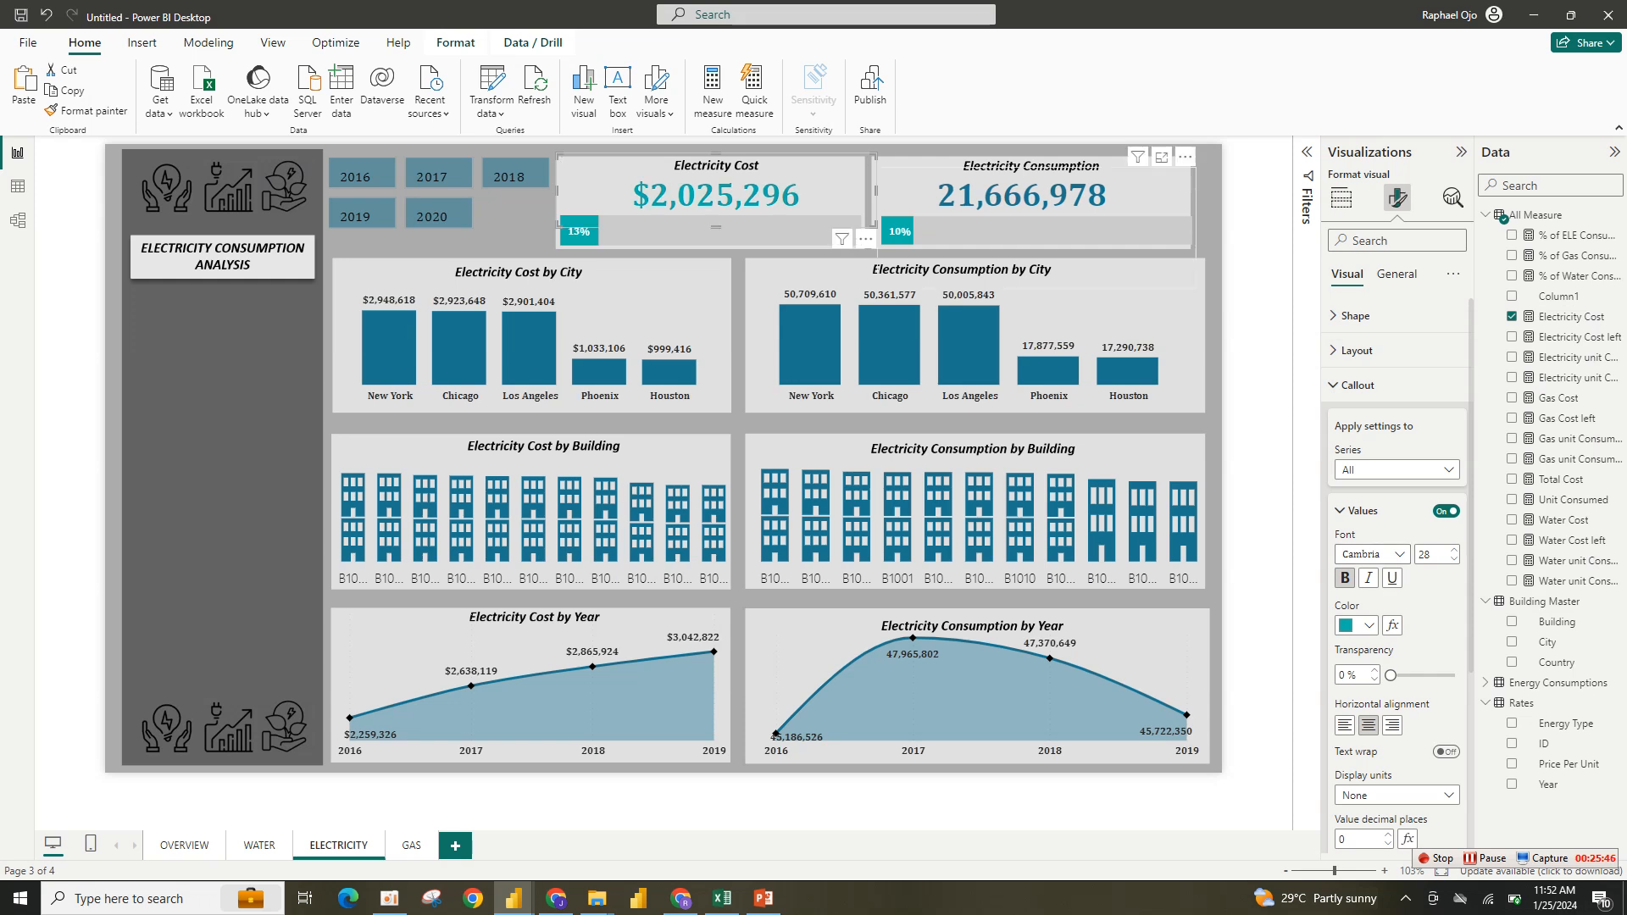
- Color the Electricity Consumption card's callout value teal
click(1255, 270)
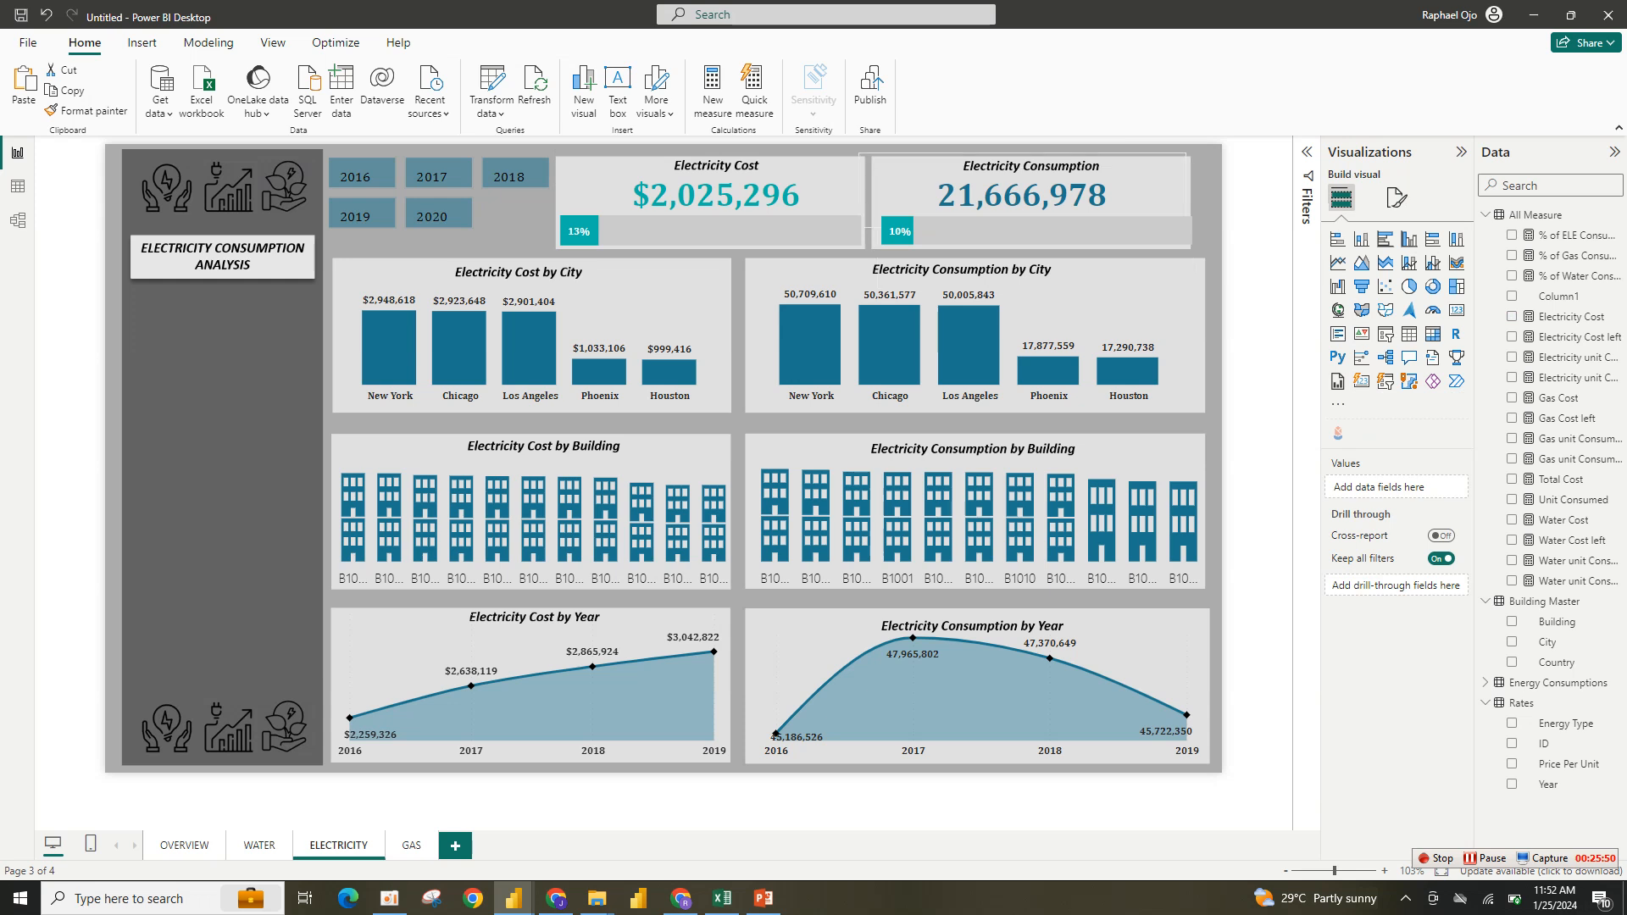
click(1511, 356)
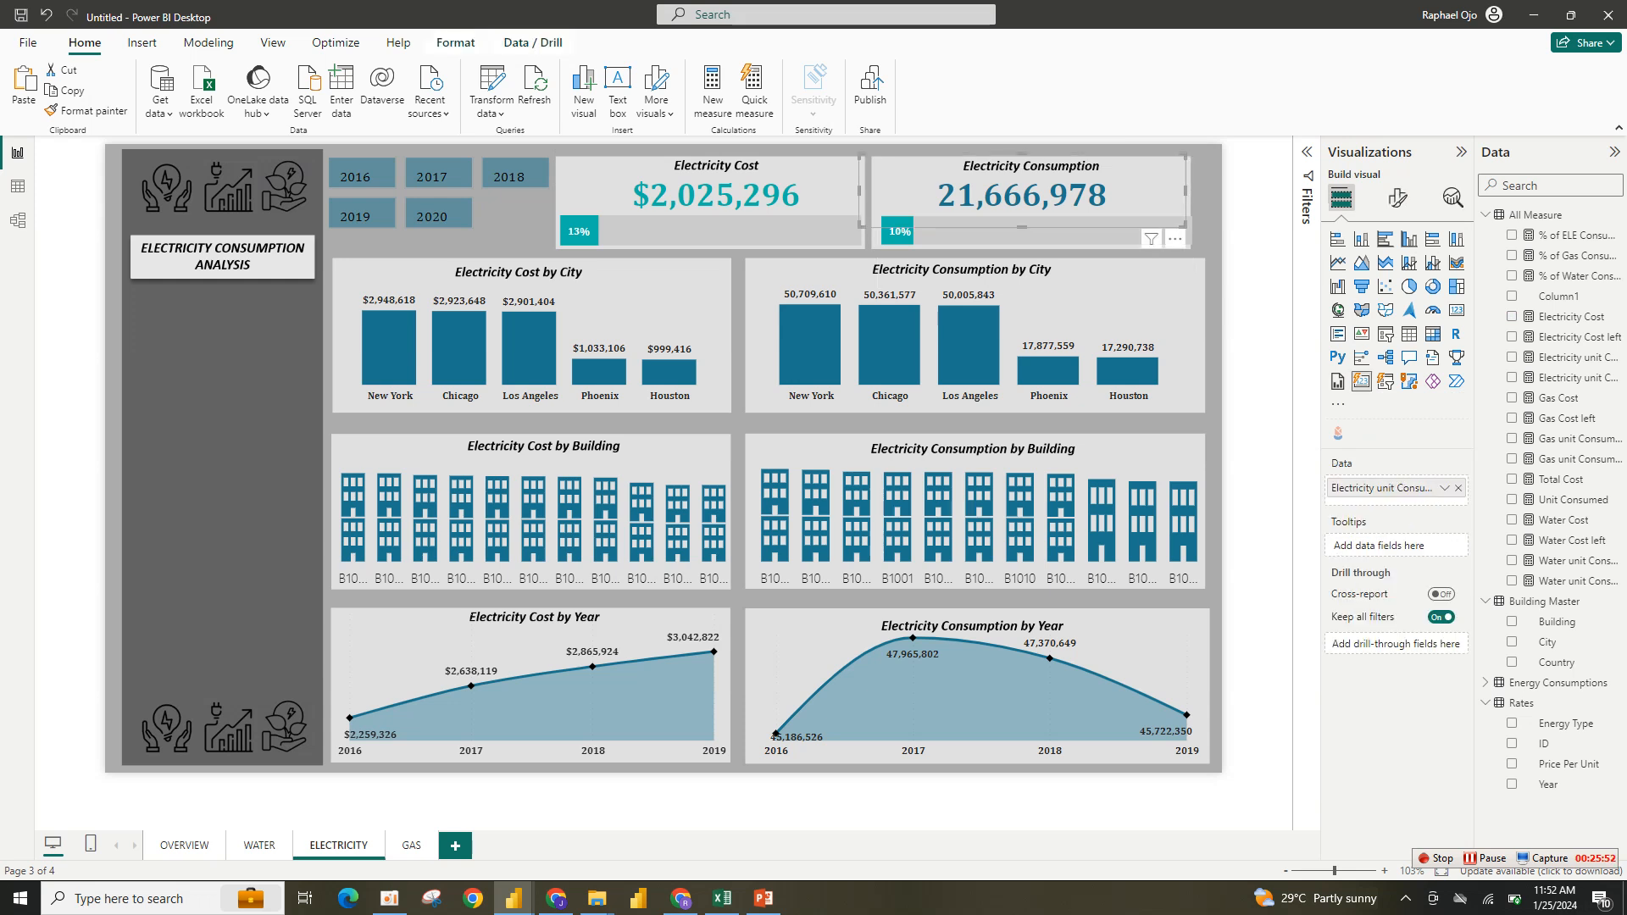
click(1397, 198)
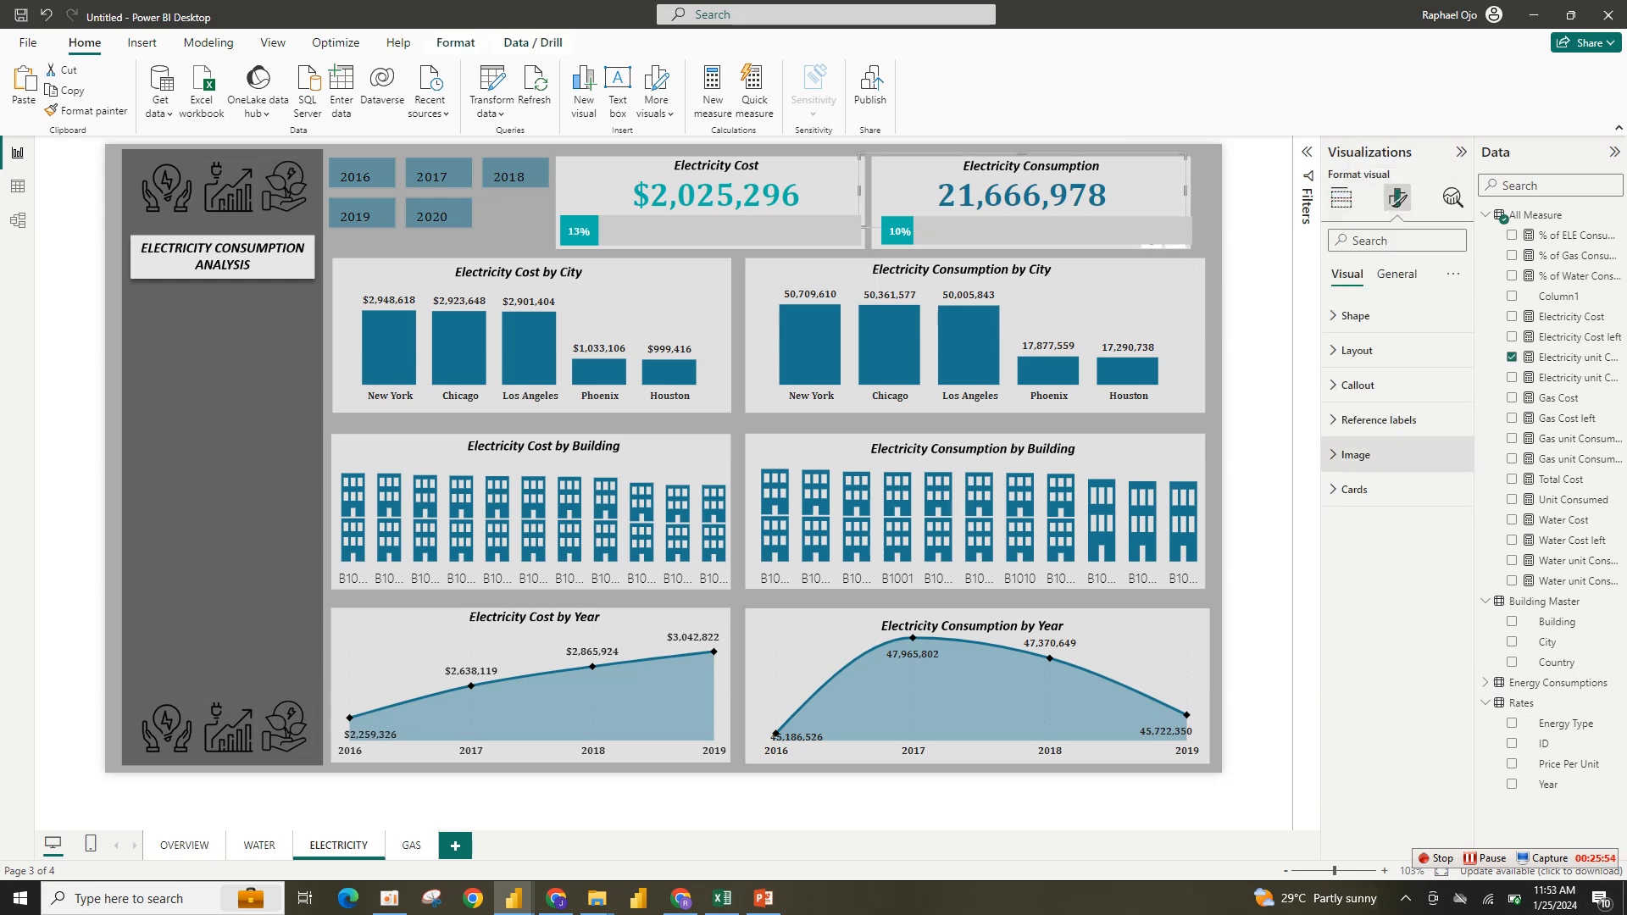
click(1356, 384)
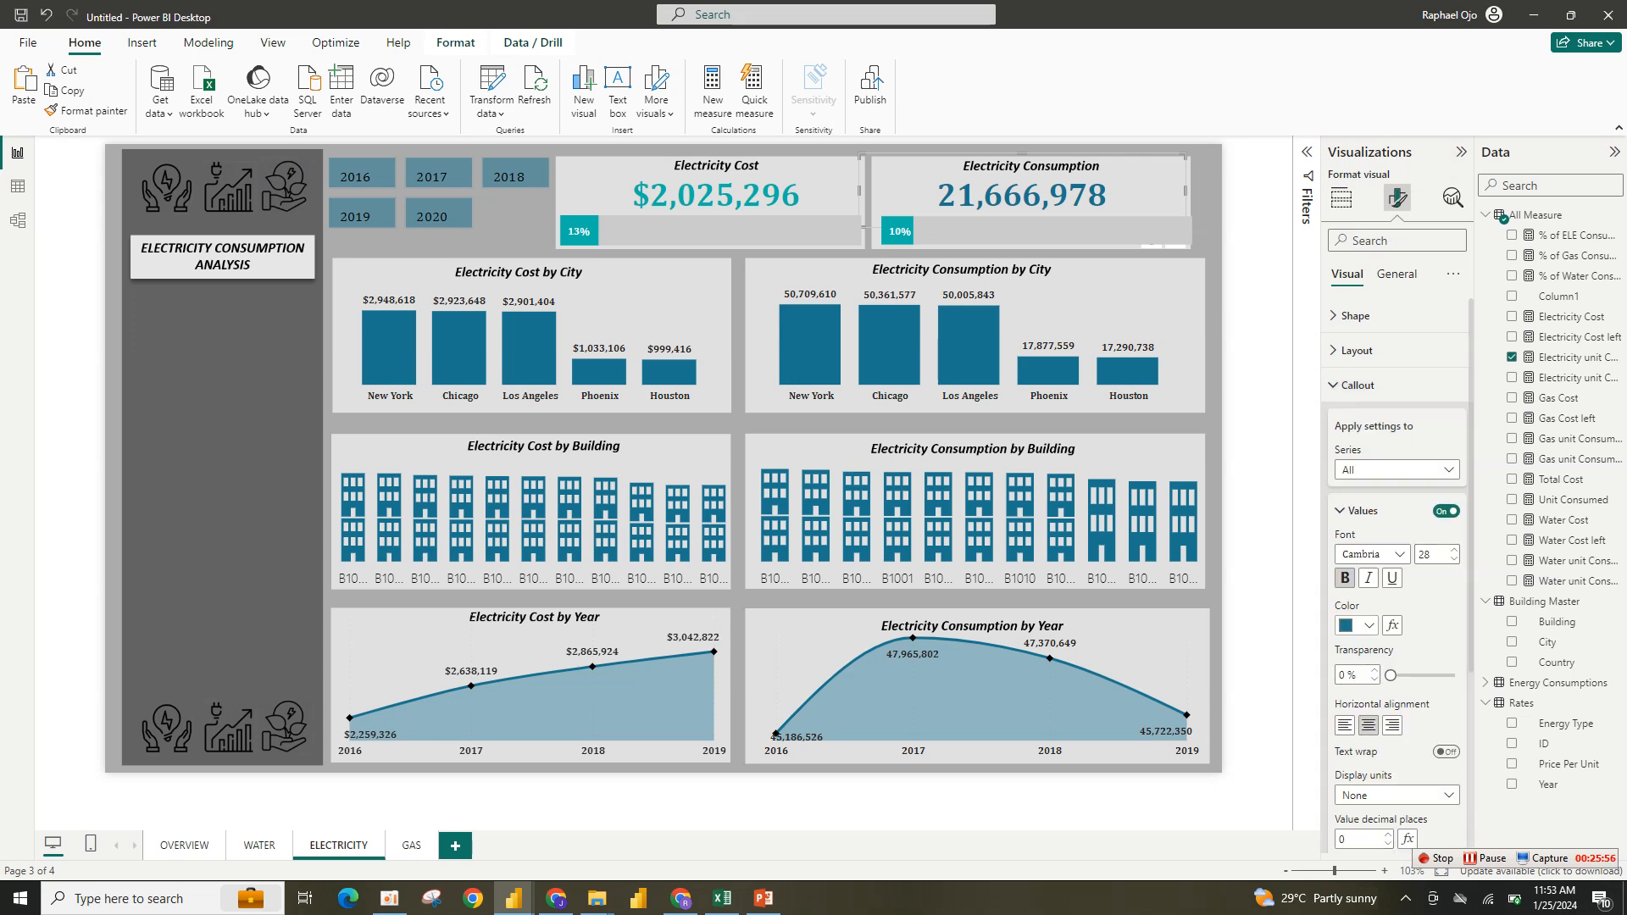
click(1356, 625)
click(1356, 552)
- Set the year slicer's button fill color to teal
click(517, 222)
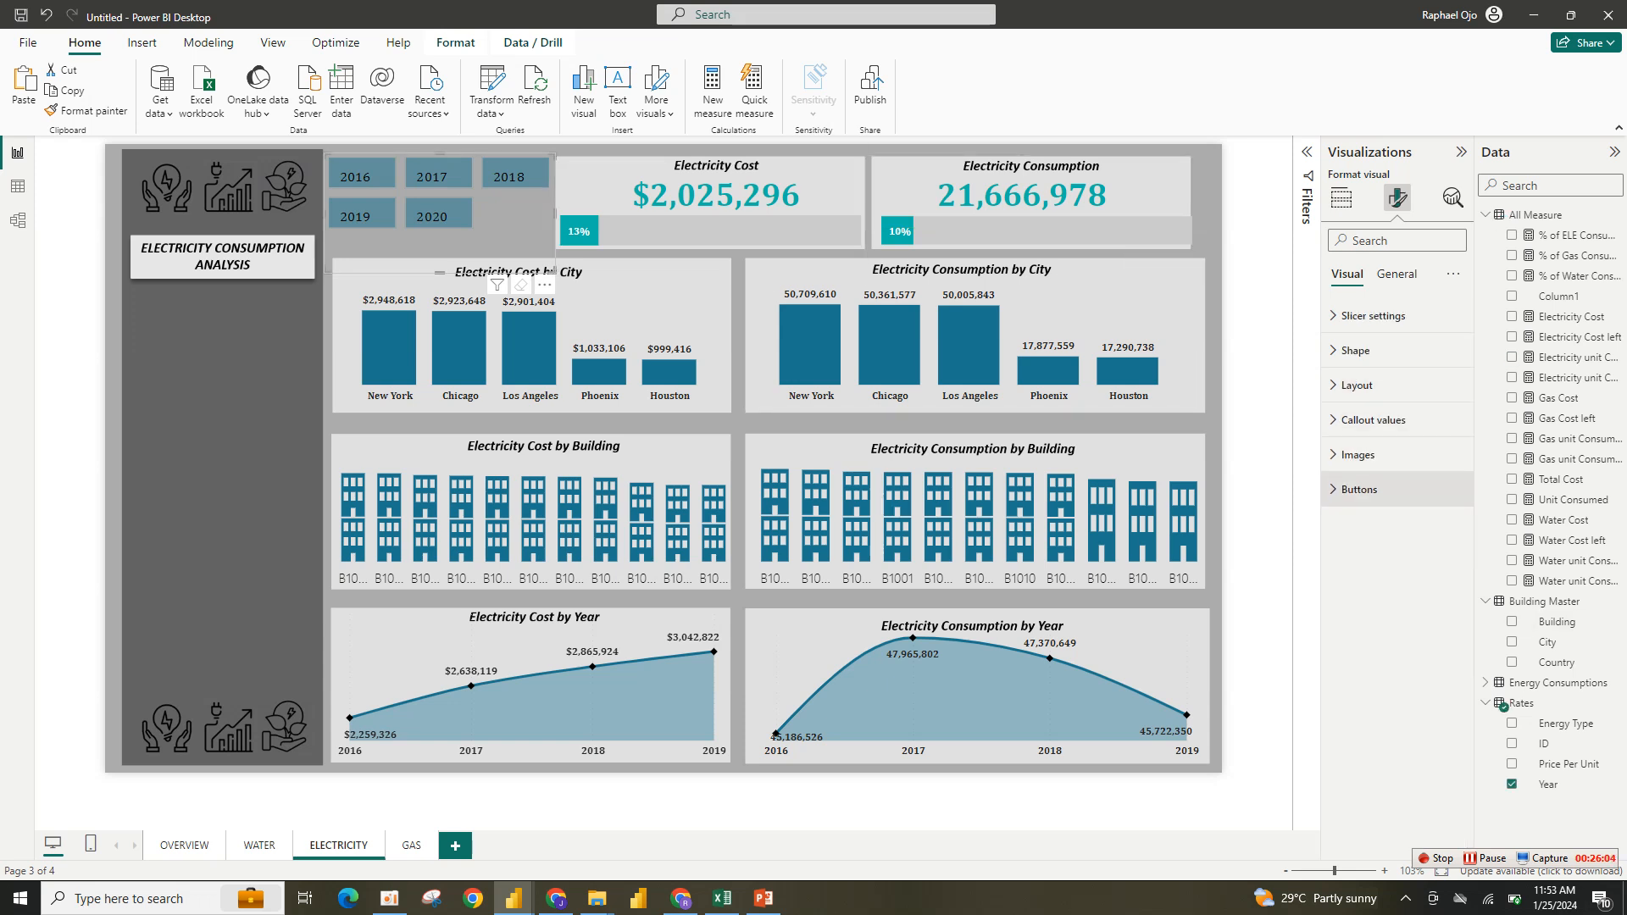
click(1359, 489)
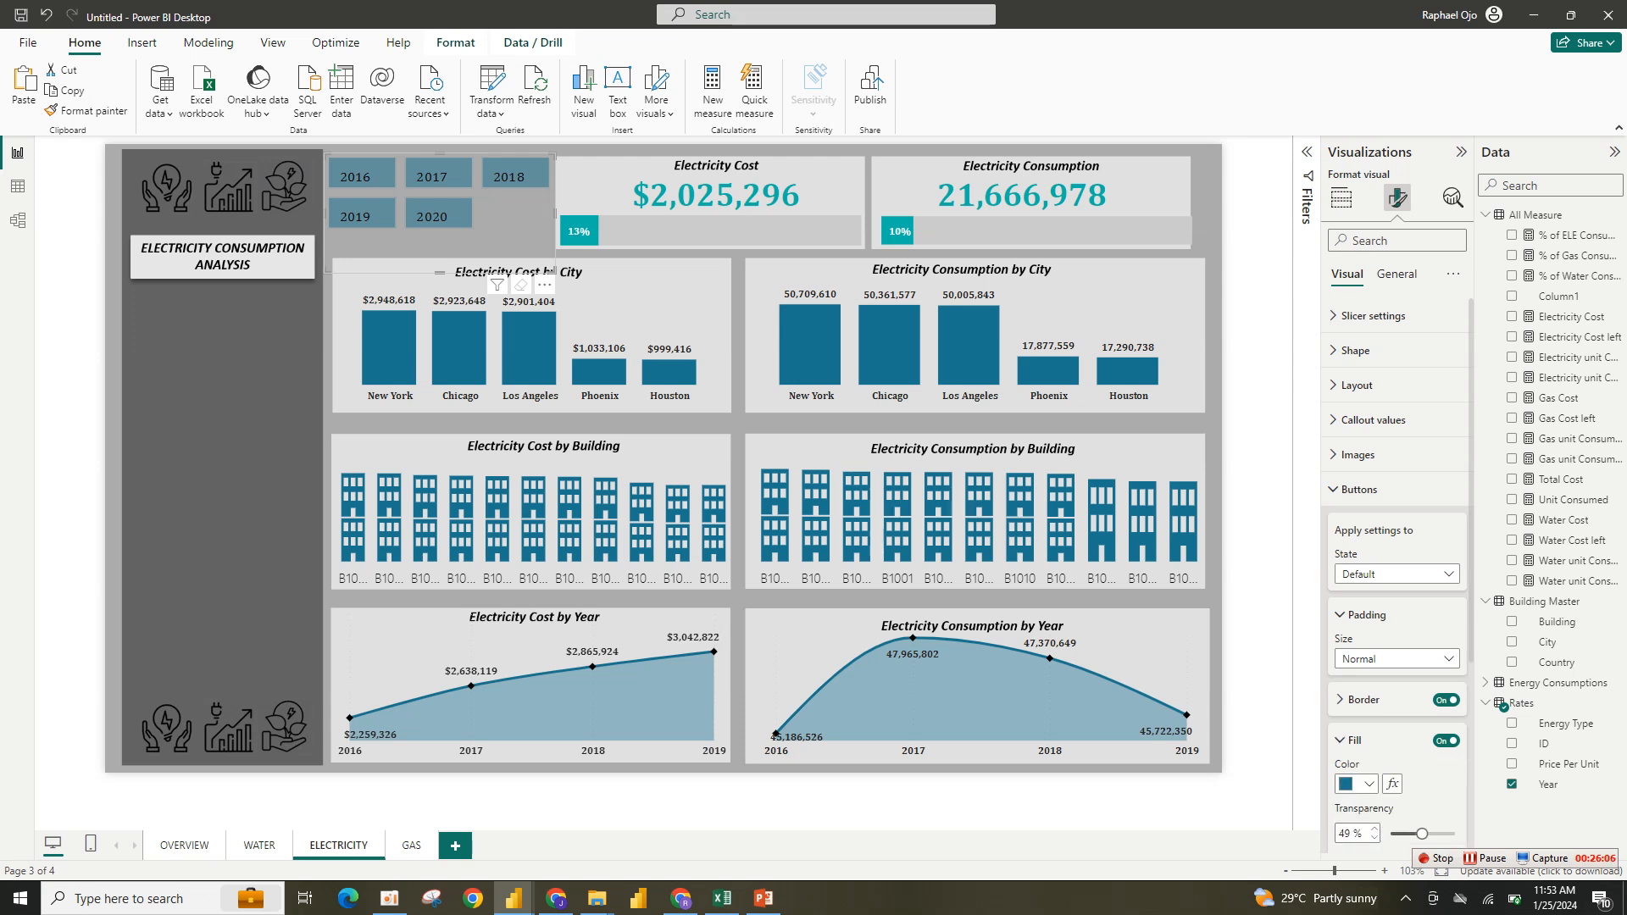
click(1355, 783)
click(1356, 710)
click(1256, 407)
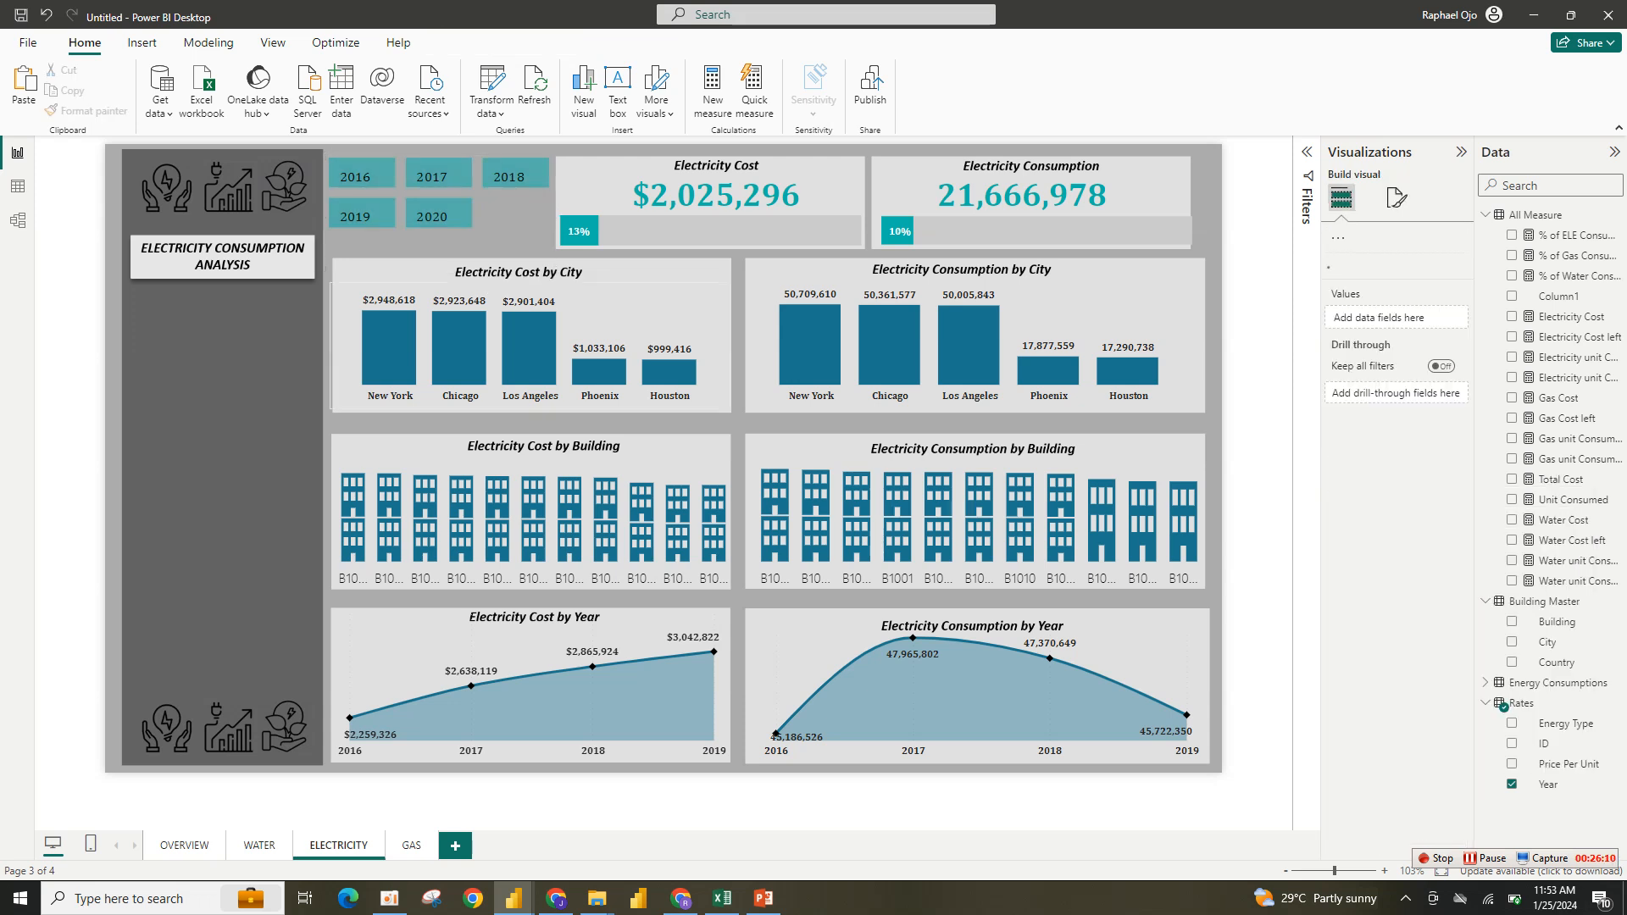
- Replace Water Cost with Electricity Cost on the Electricity Cost by City chart's y-axis
click(652, 323)
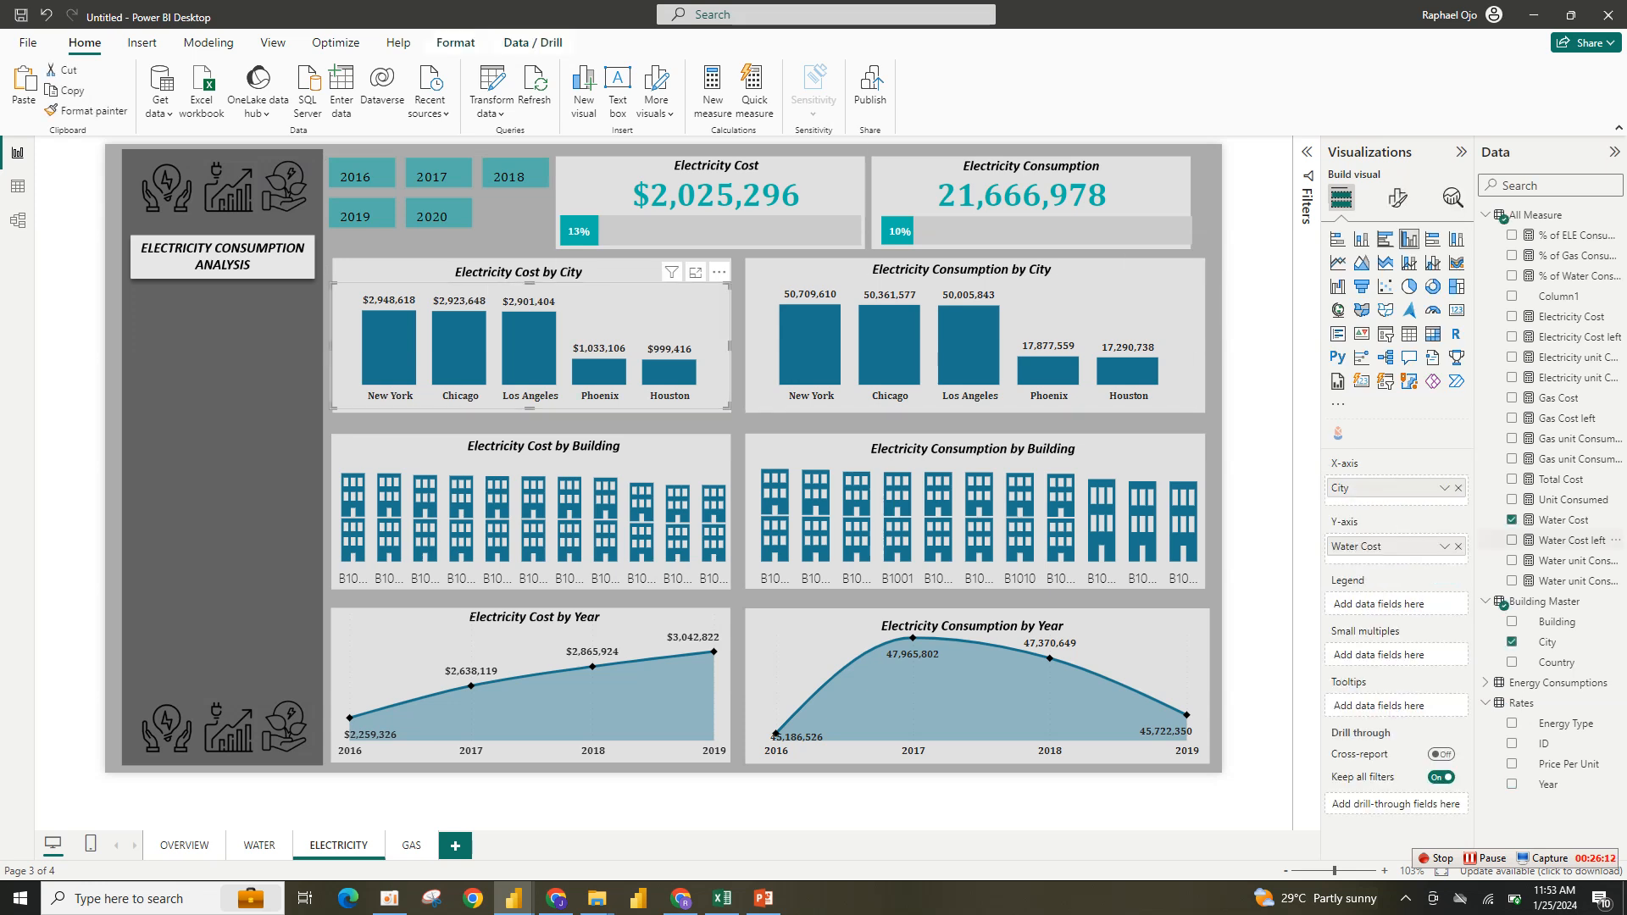
click(1458, 546)
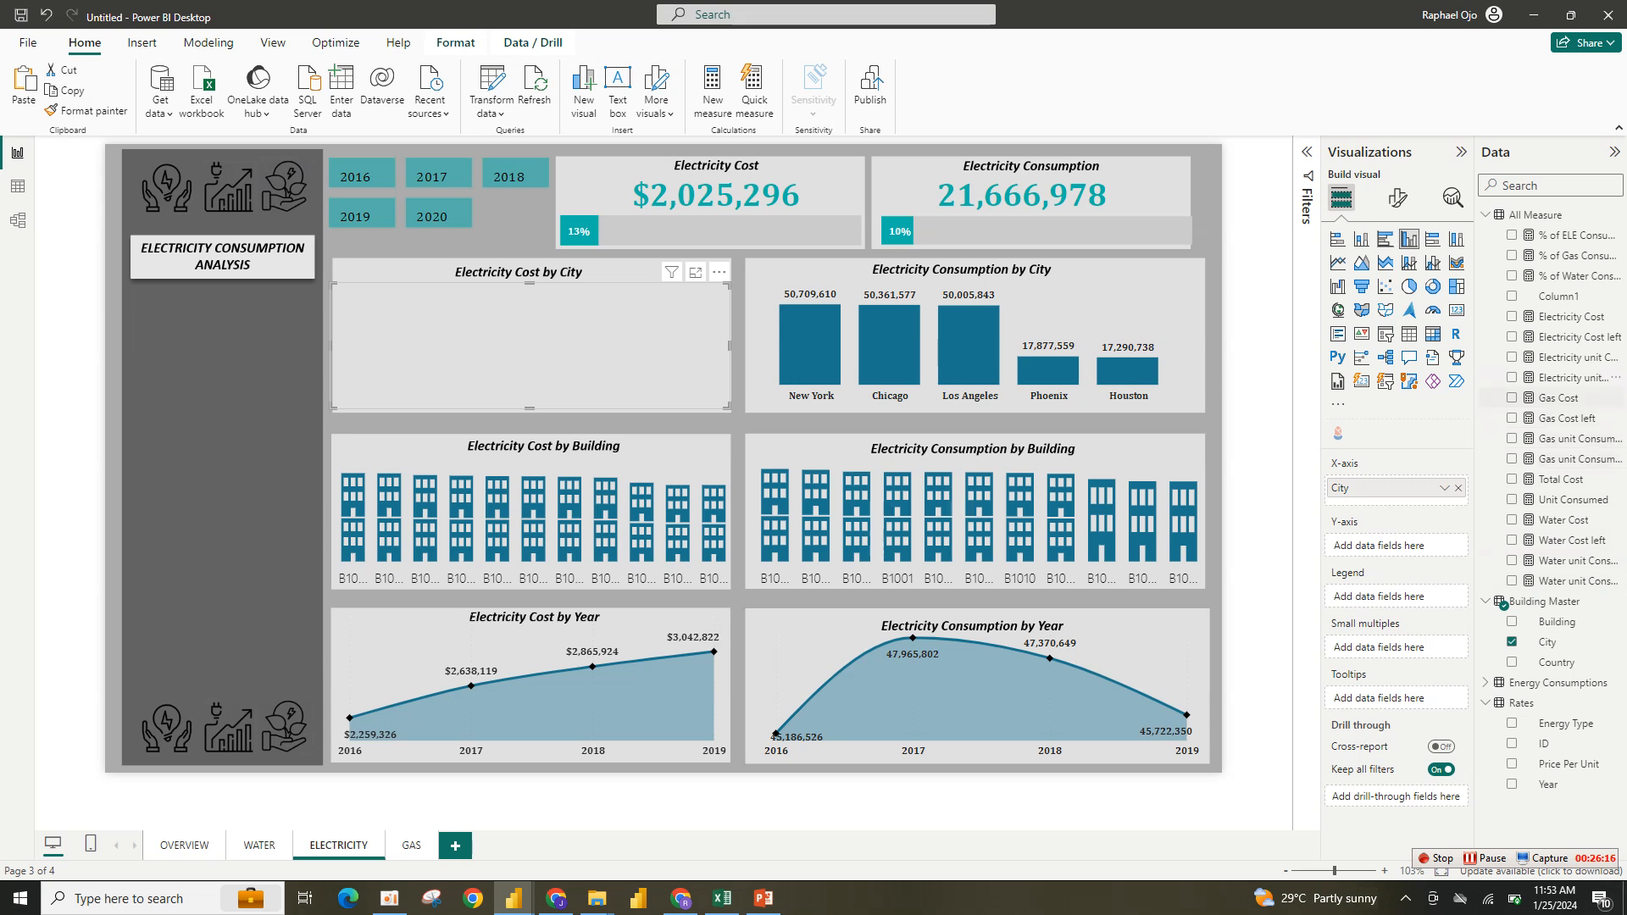
click(1512, 316)
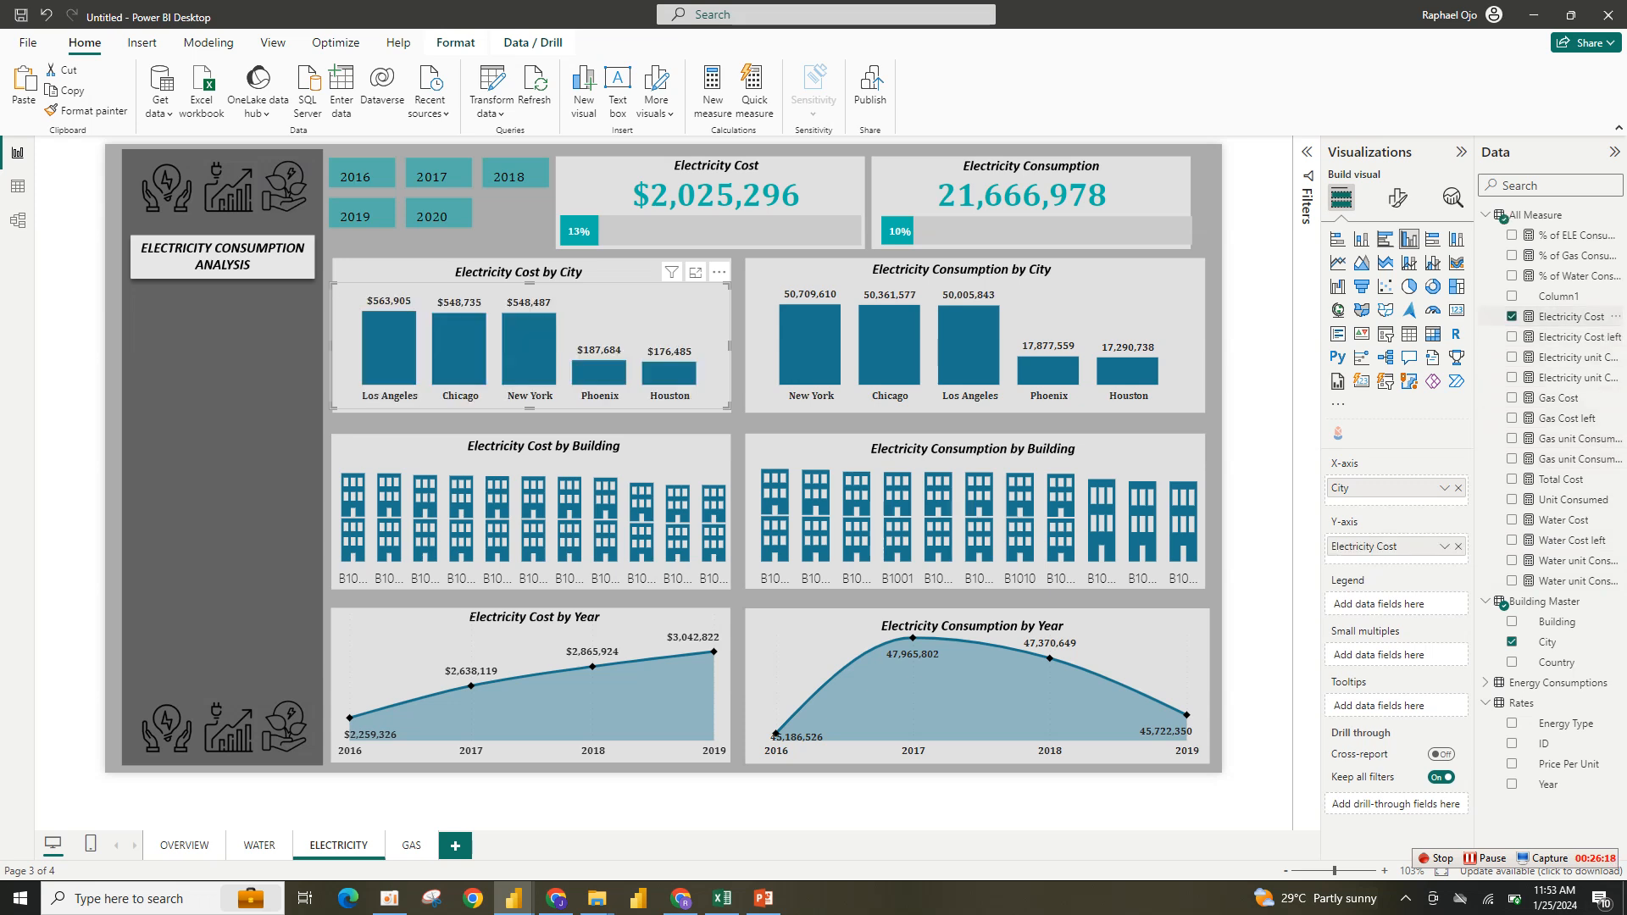
- Color the Electricity Cost by City chart's columns teal
click(1397, 197)
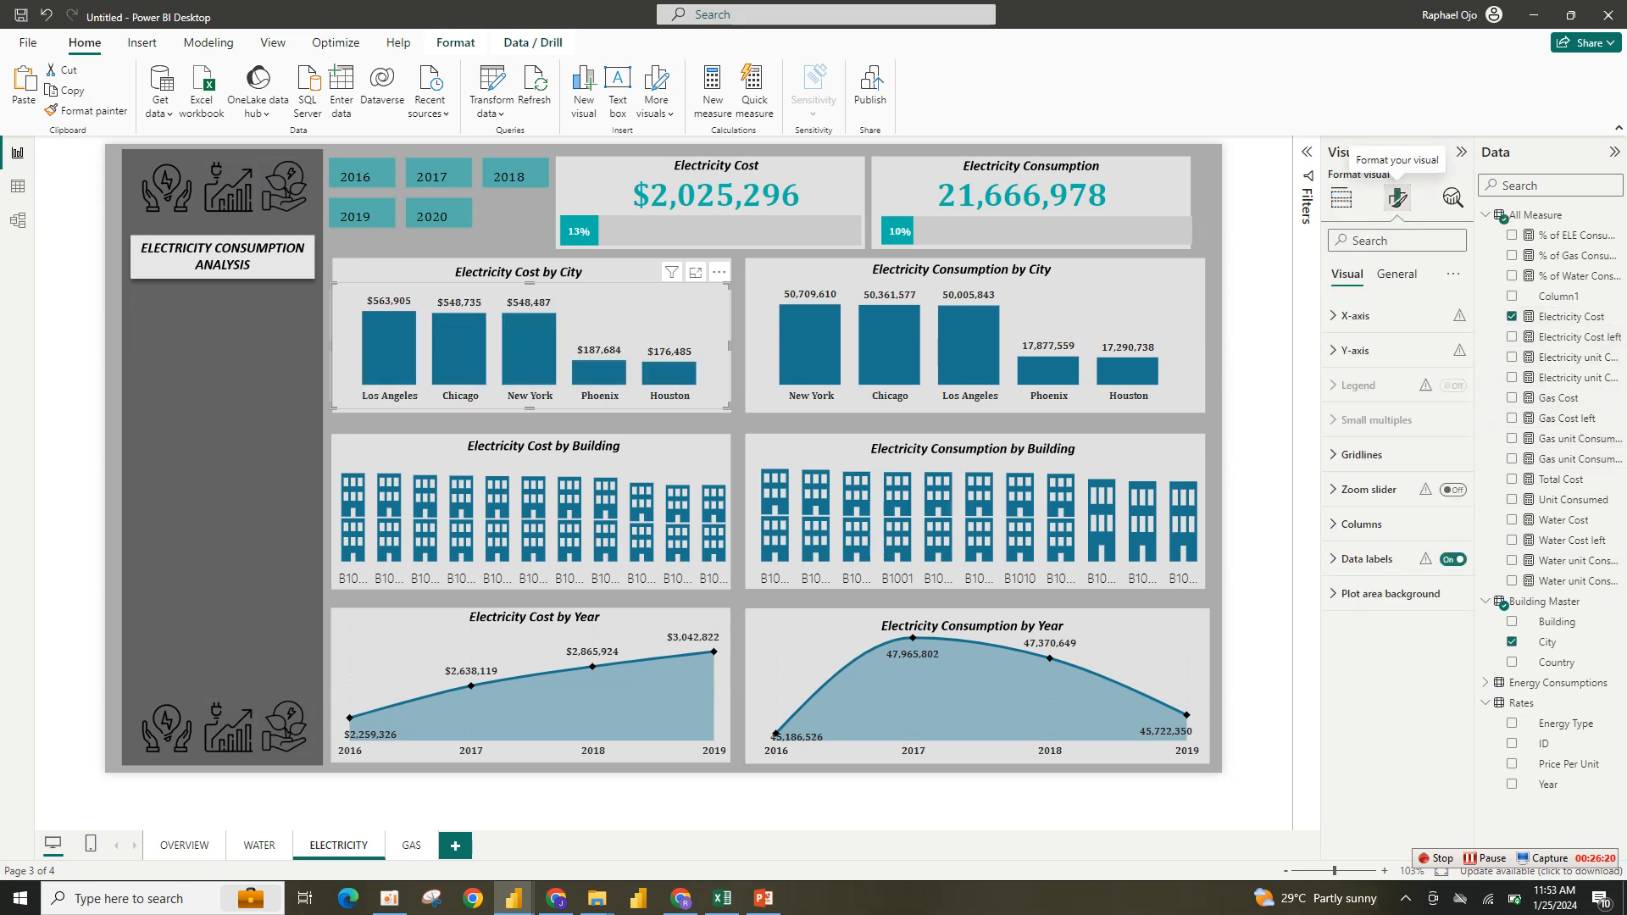
click(1366, 558)
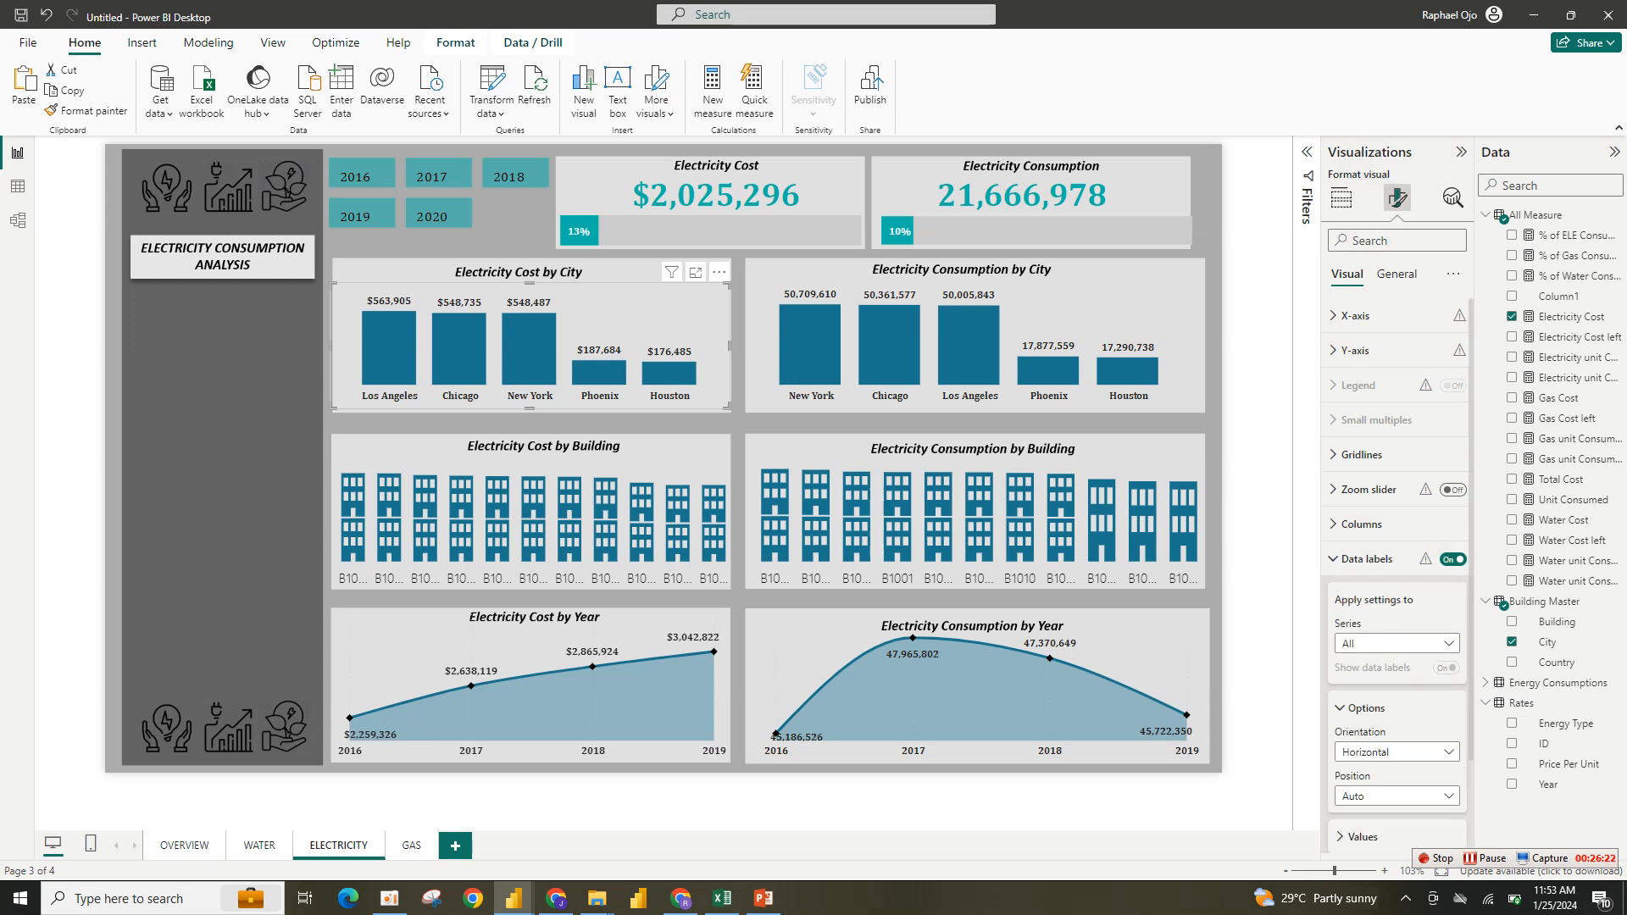
click(1365, 559)
click(1361, 524)
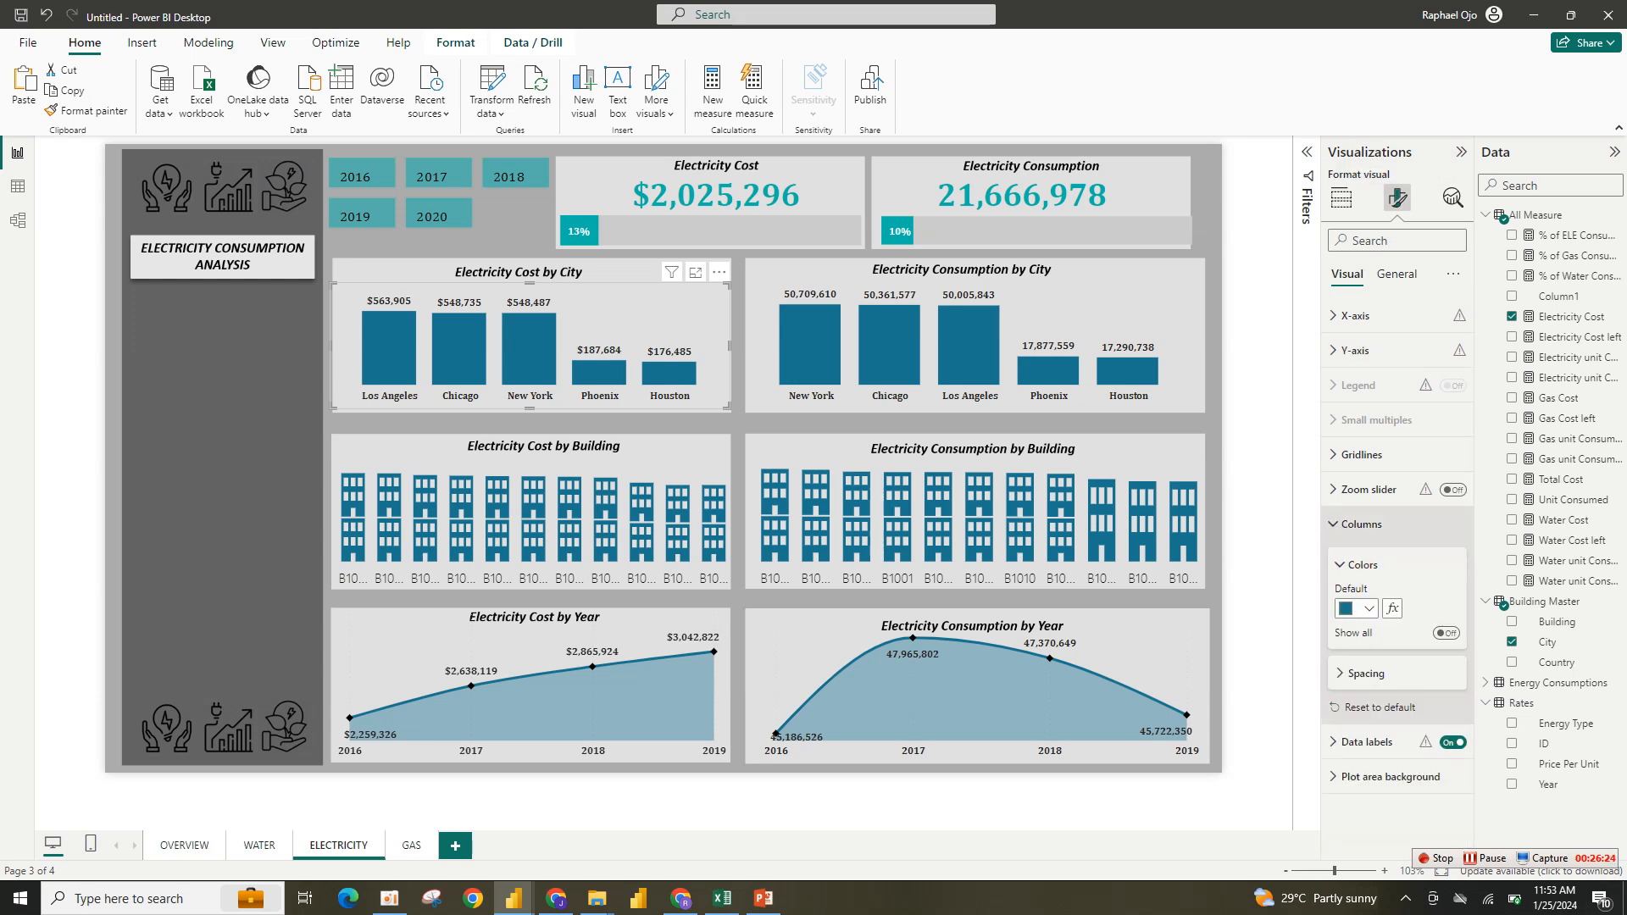
click(1360, 608)
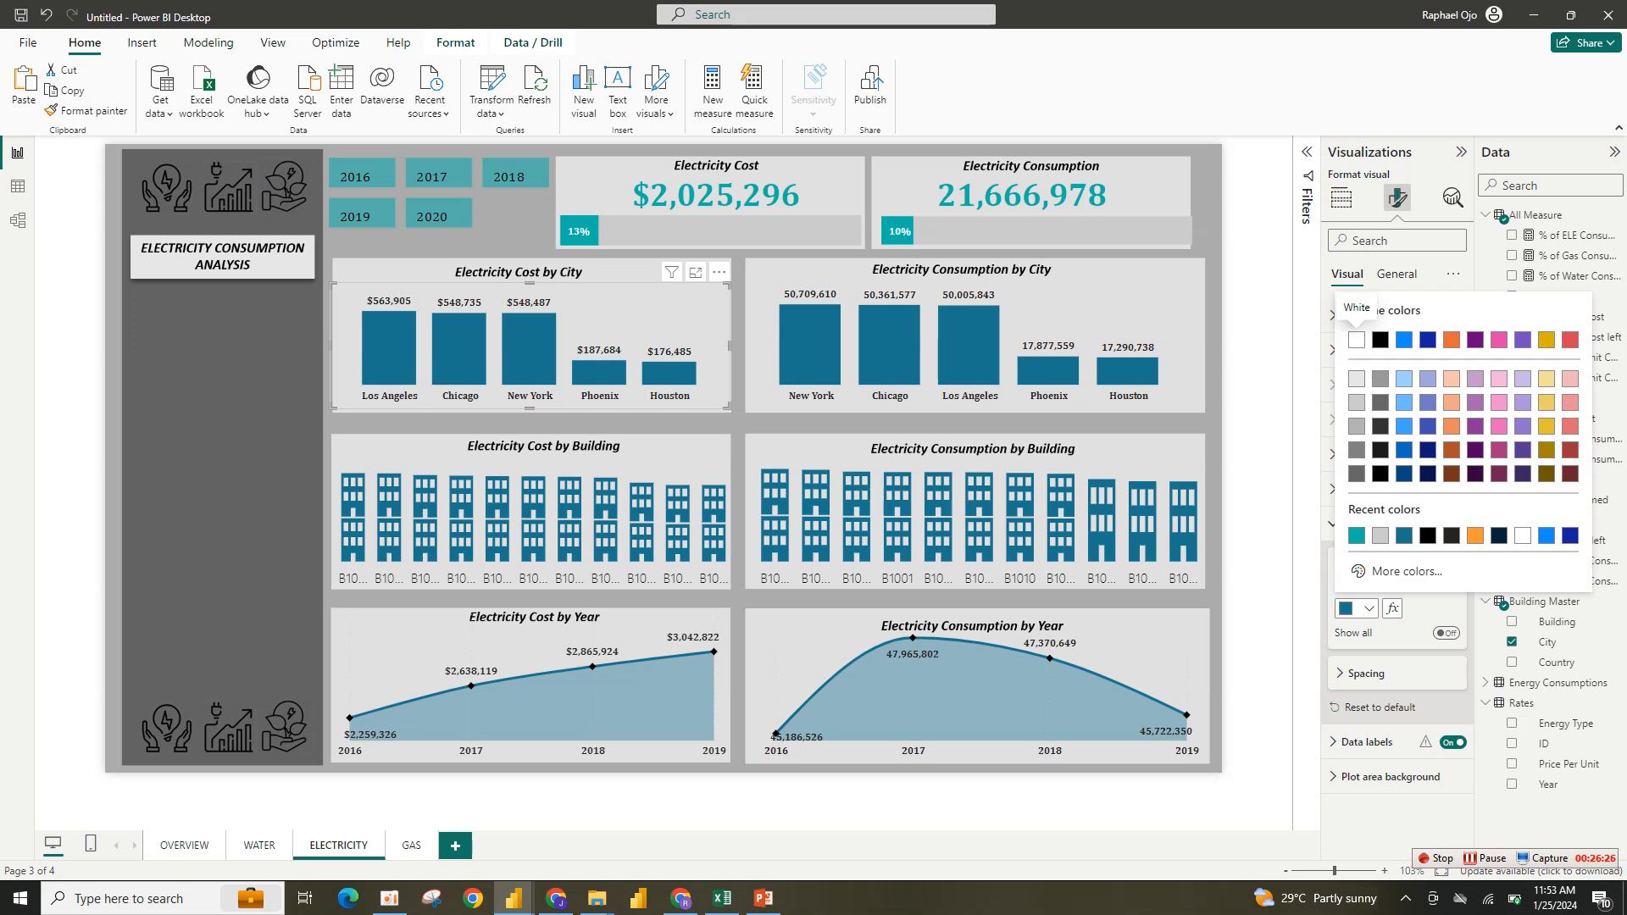
click(1356, 535)
- Color the Electricity Consumption by City columns teal and replace its y-axis measure with Electricity unit Consumed
click(1059, 373)
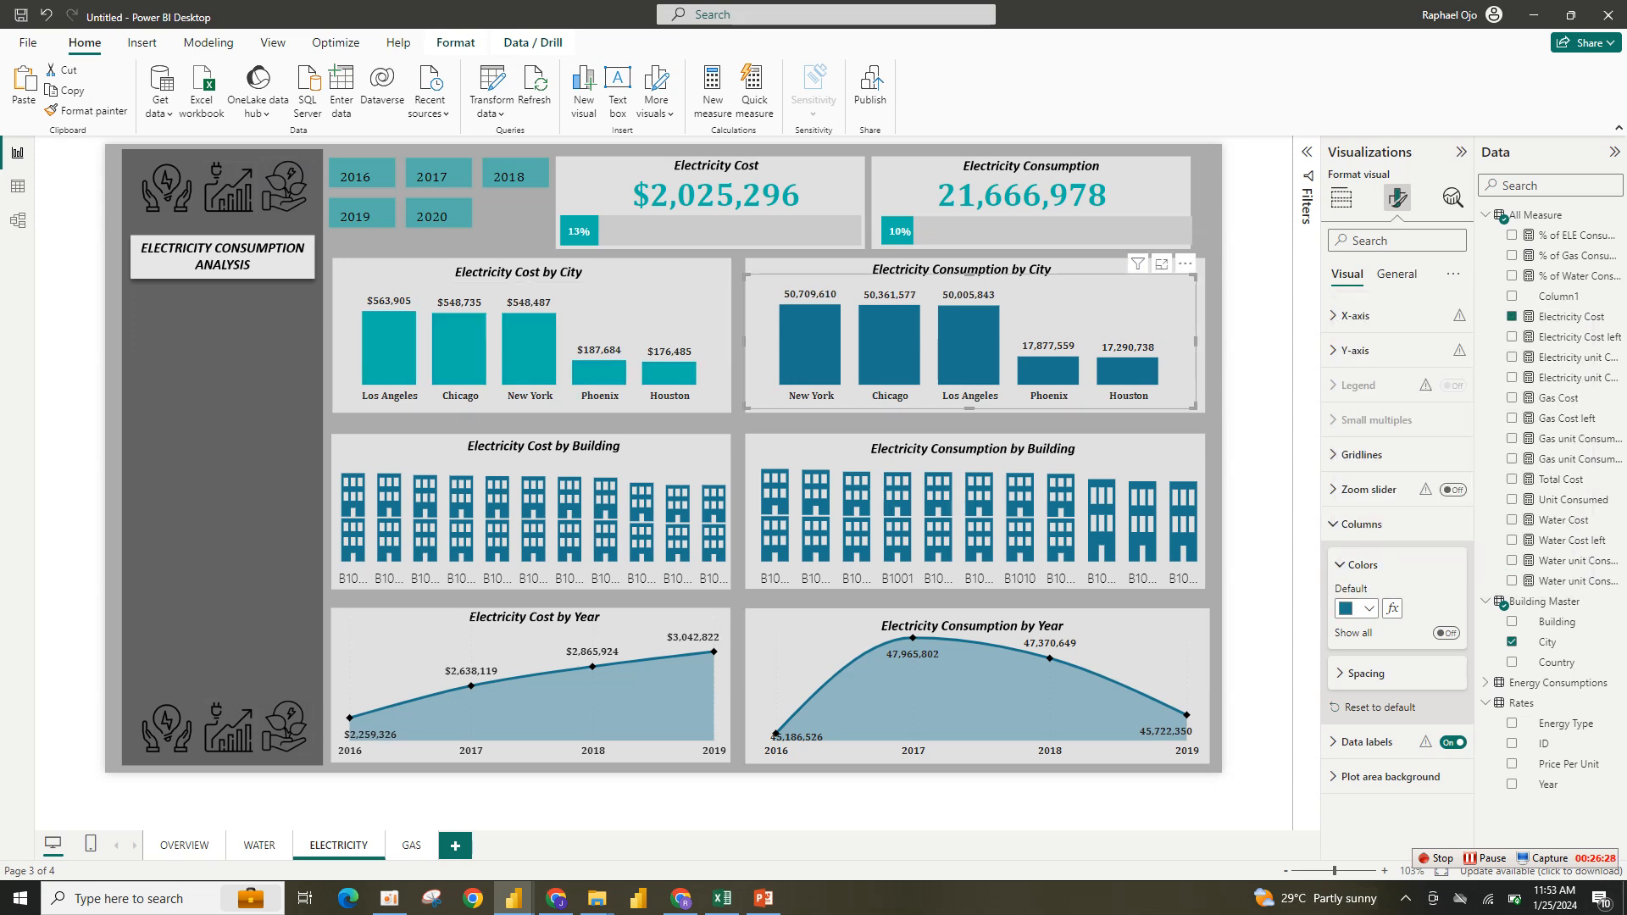
click(1356, 608)
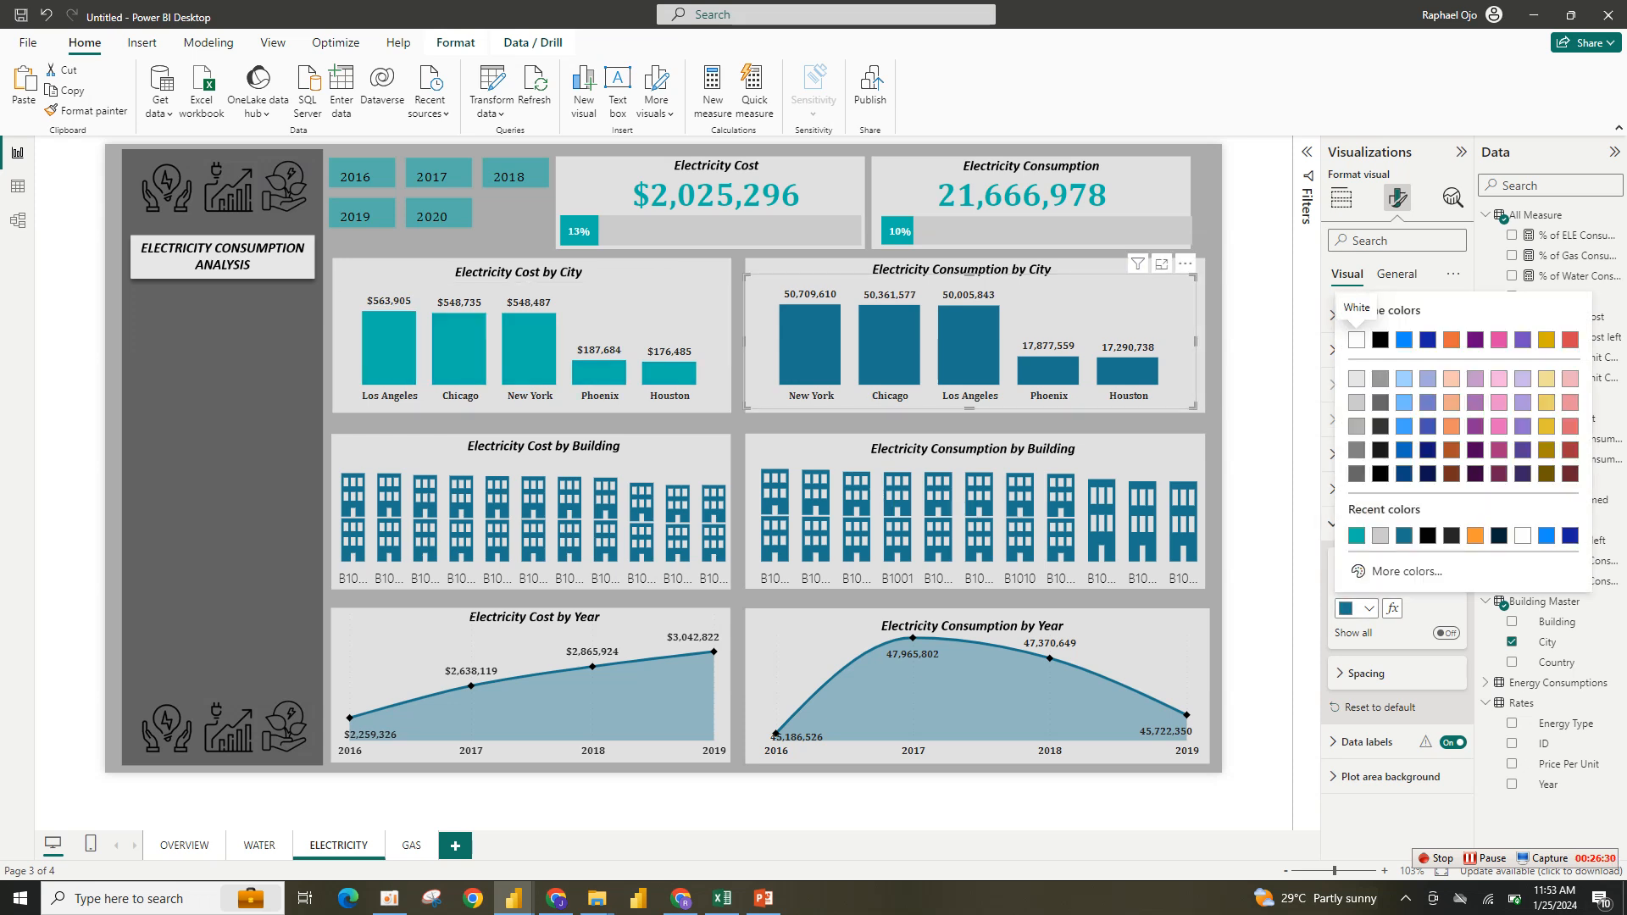
click(1356, 535)
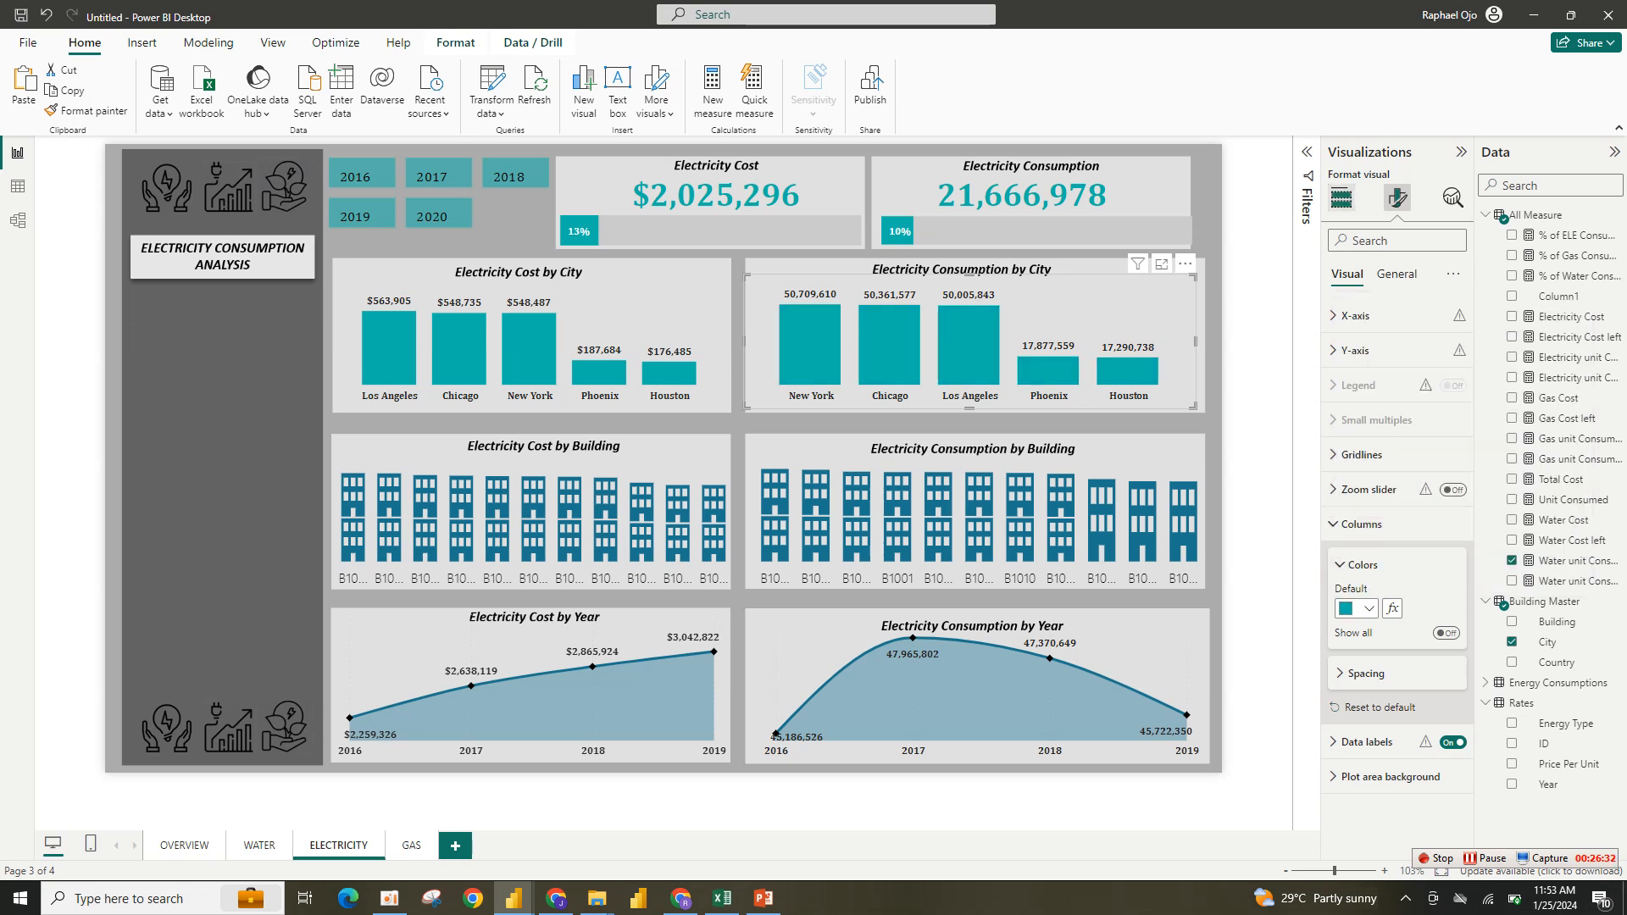
click(1340, 197)
click(1458, 545)
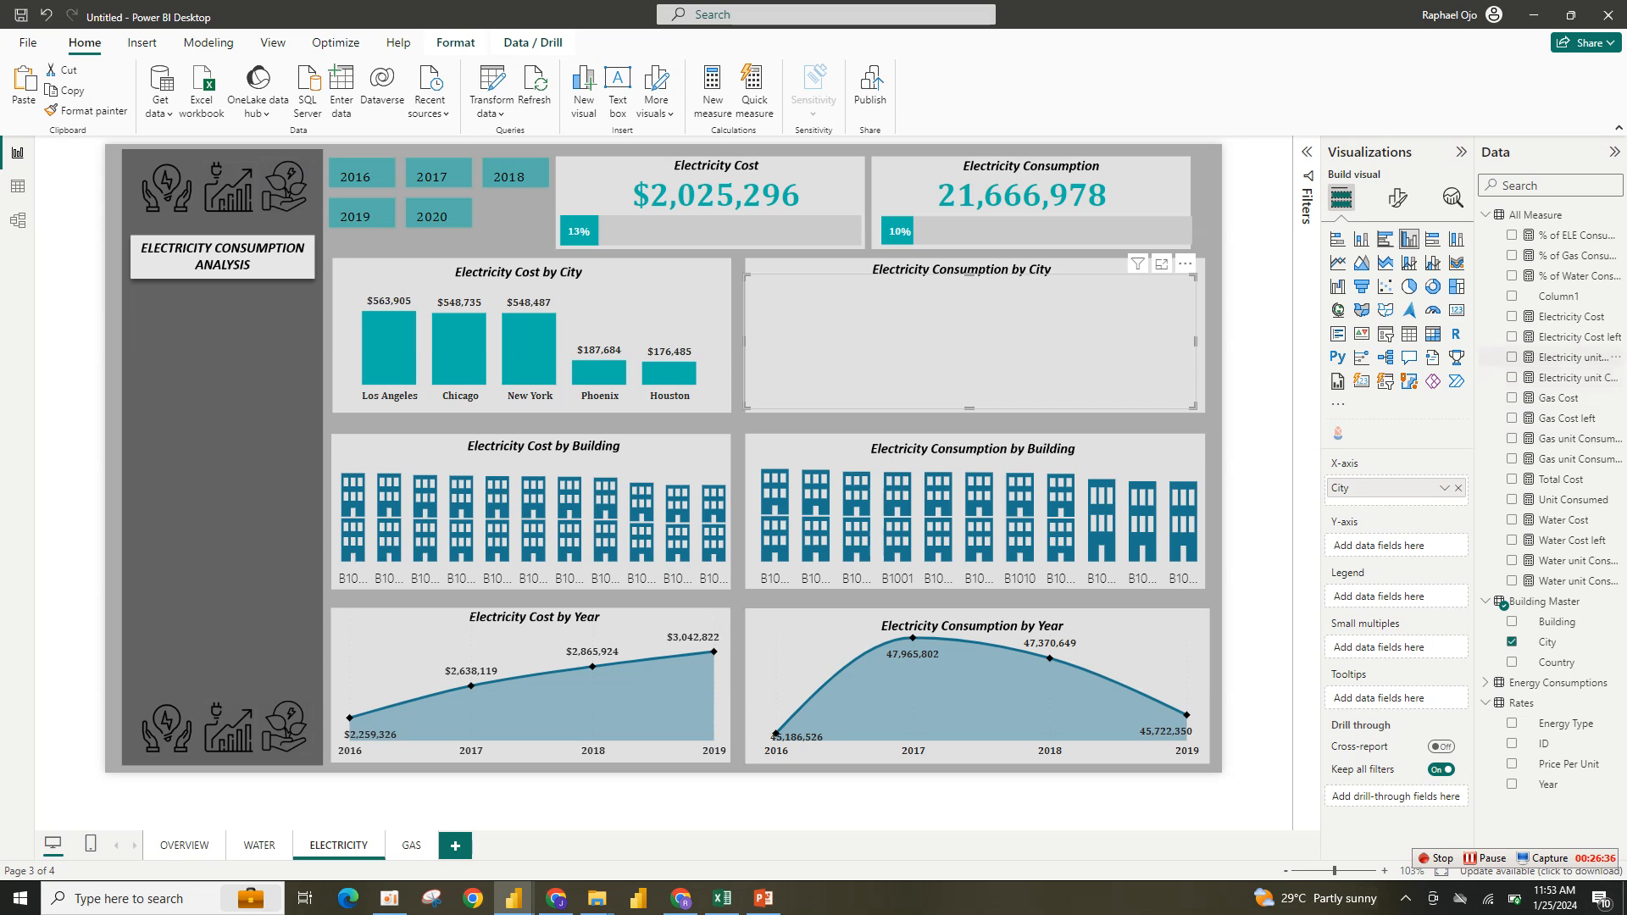
click(1511, 356)
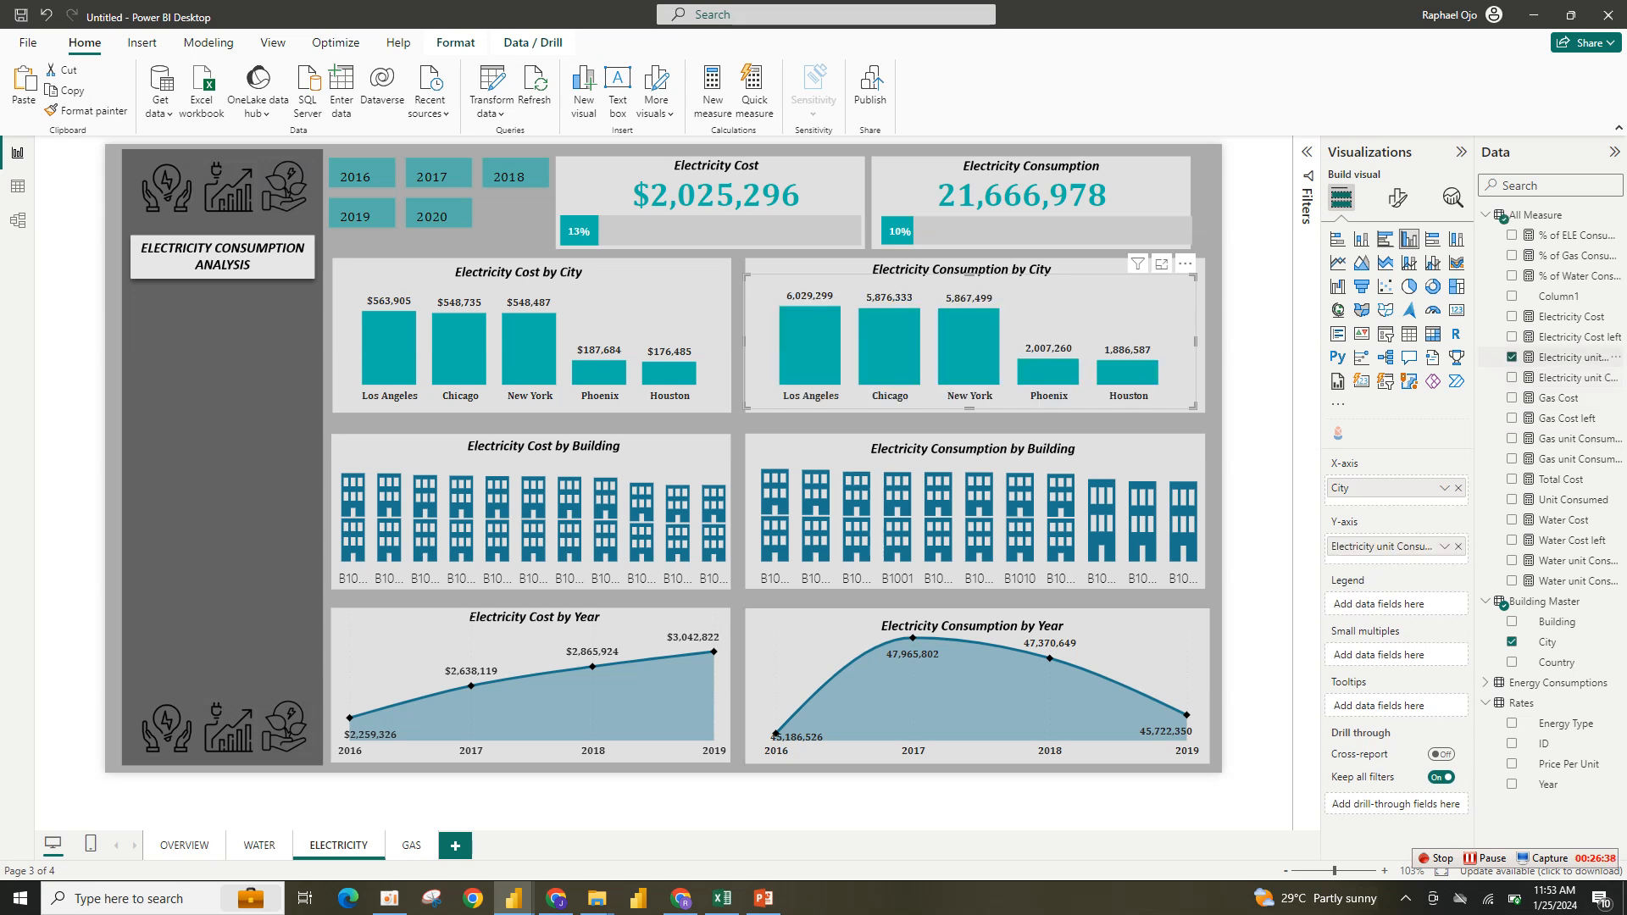
- Replace Water Cost with Electricity Cost as the measure of the Electricity Cost by Building shape chart
click(542, 504)
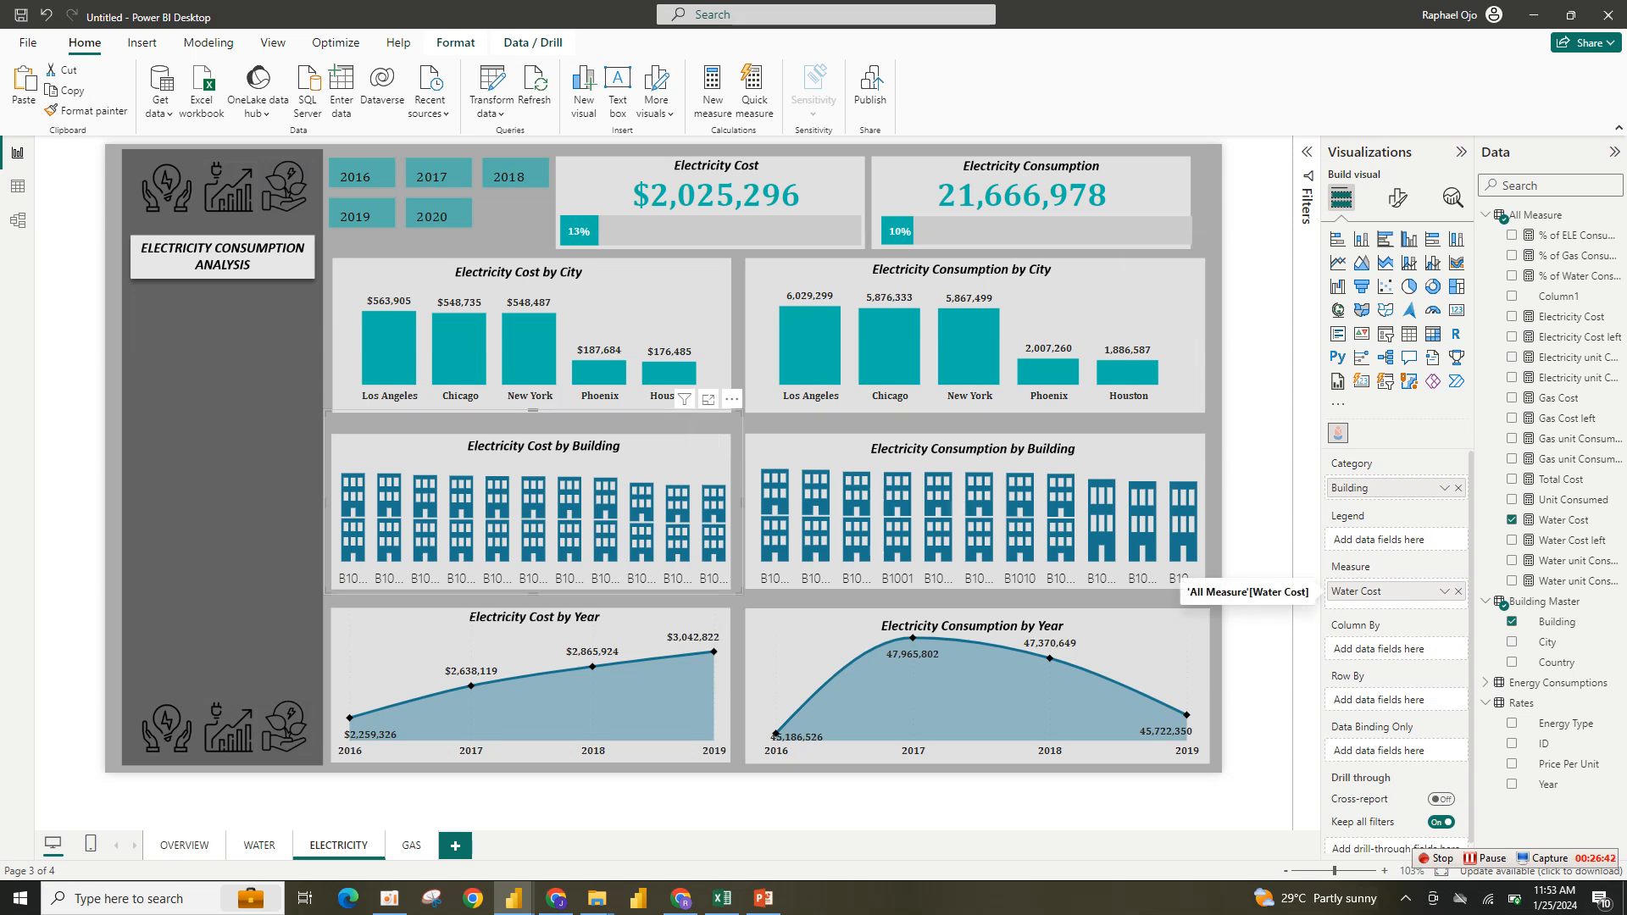
click(1458, 592)
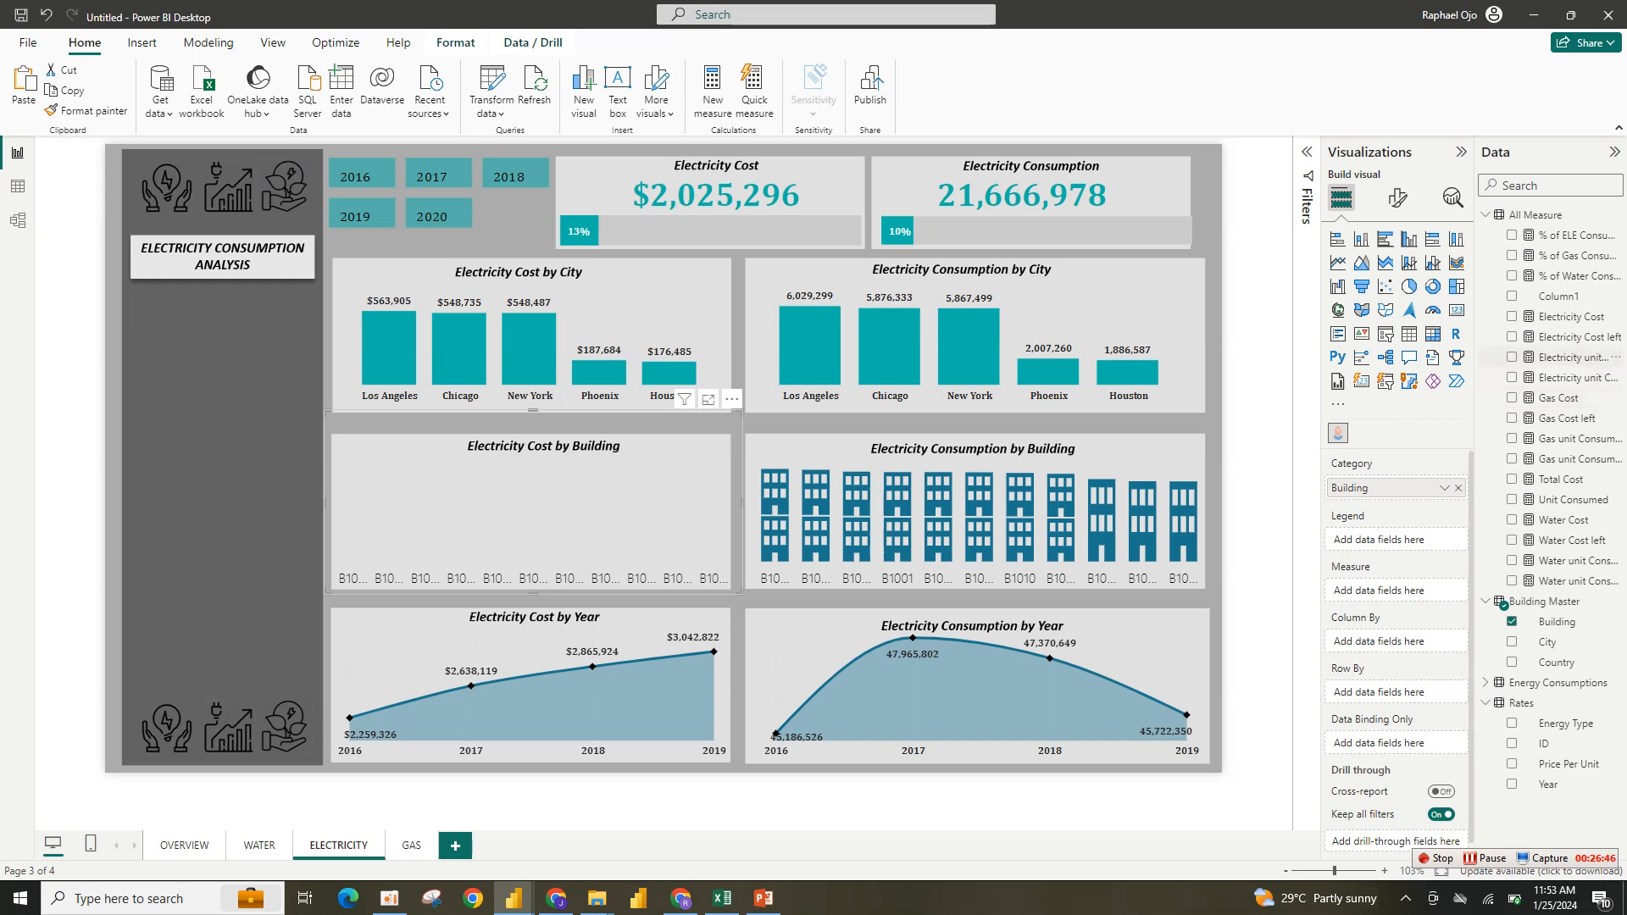
click(1511, 316)
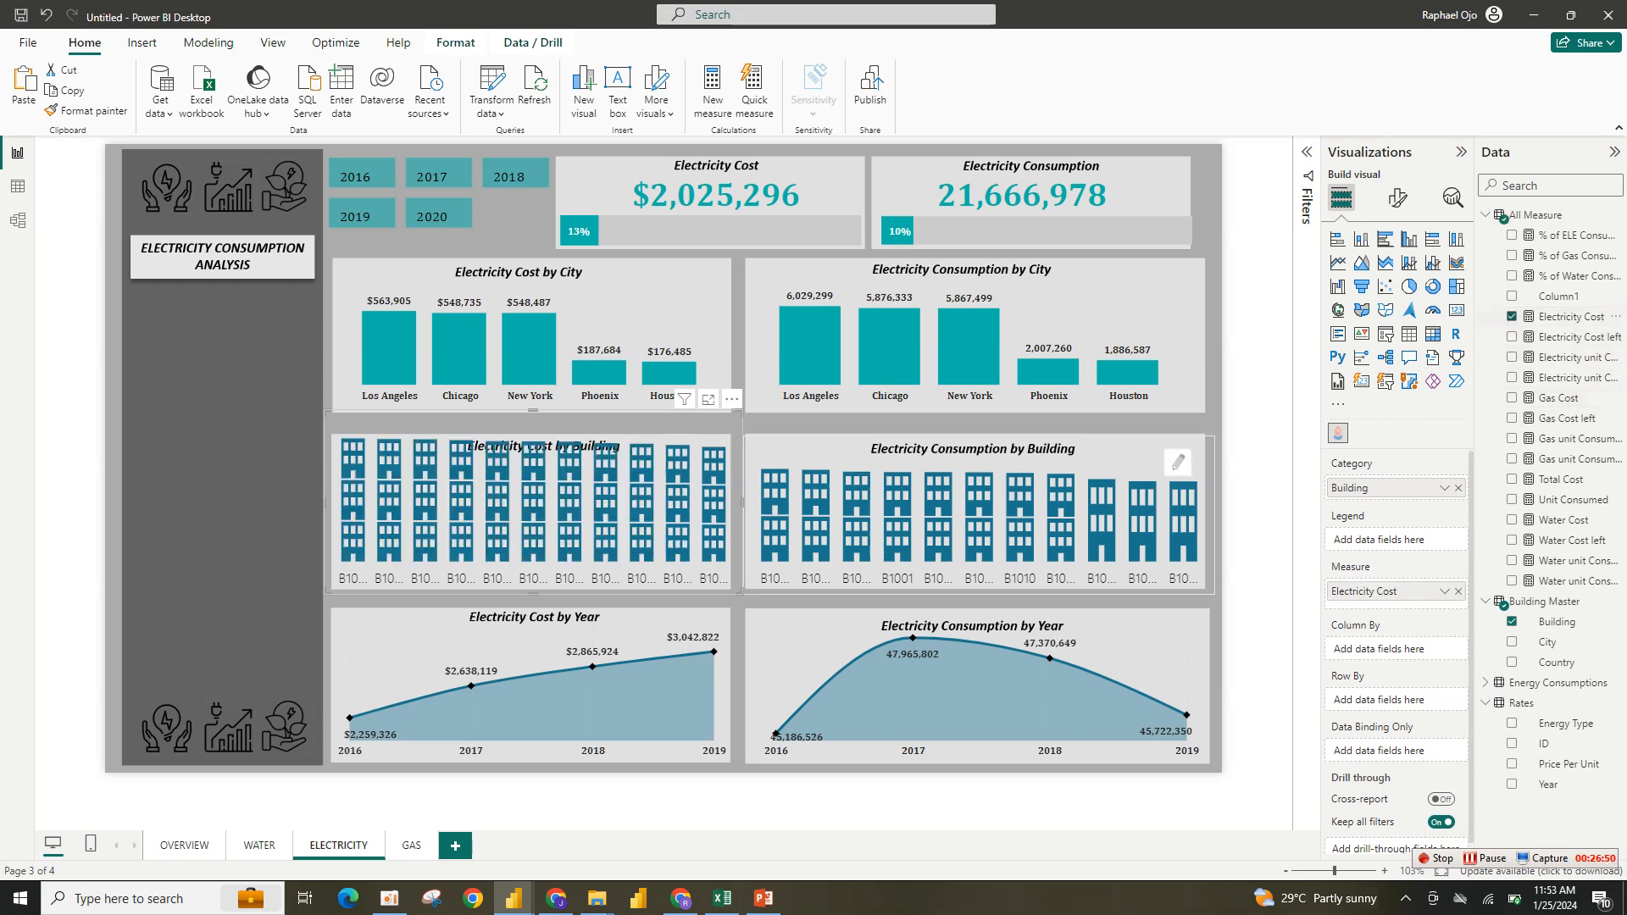
- Open the Electricity Cost by Building chart in focus mode, open its Mark Designer and clear the value color hex
drag(533, 410, 533, 447)
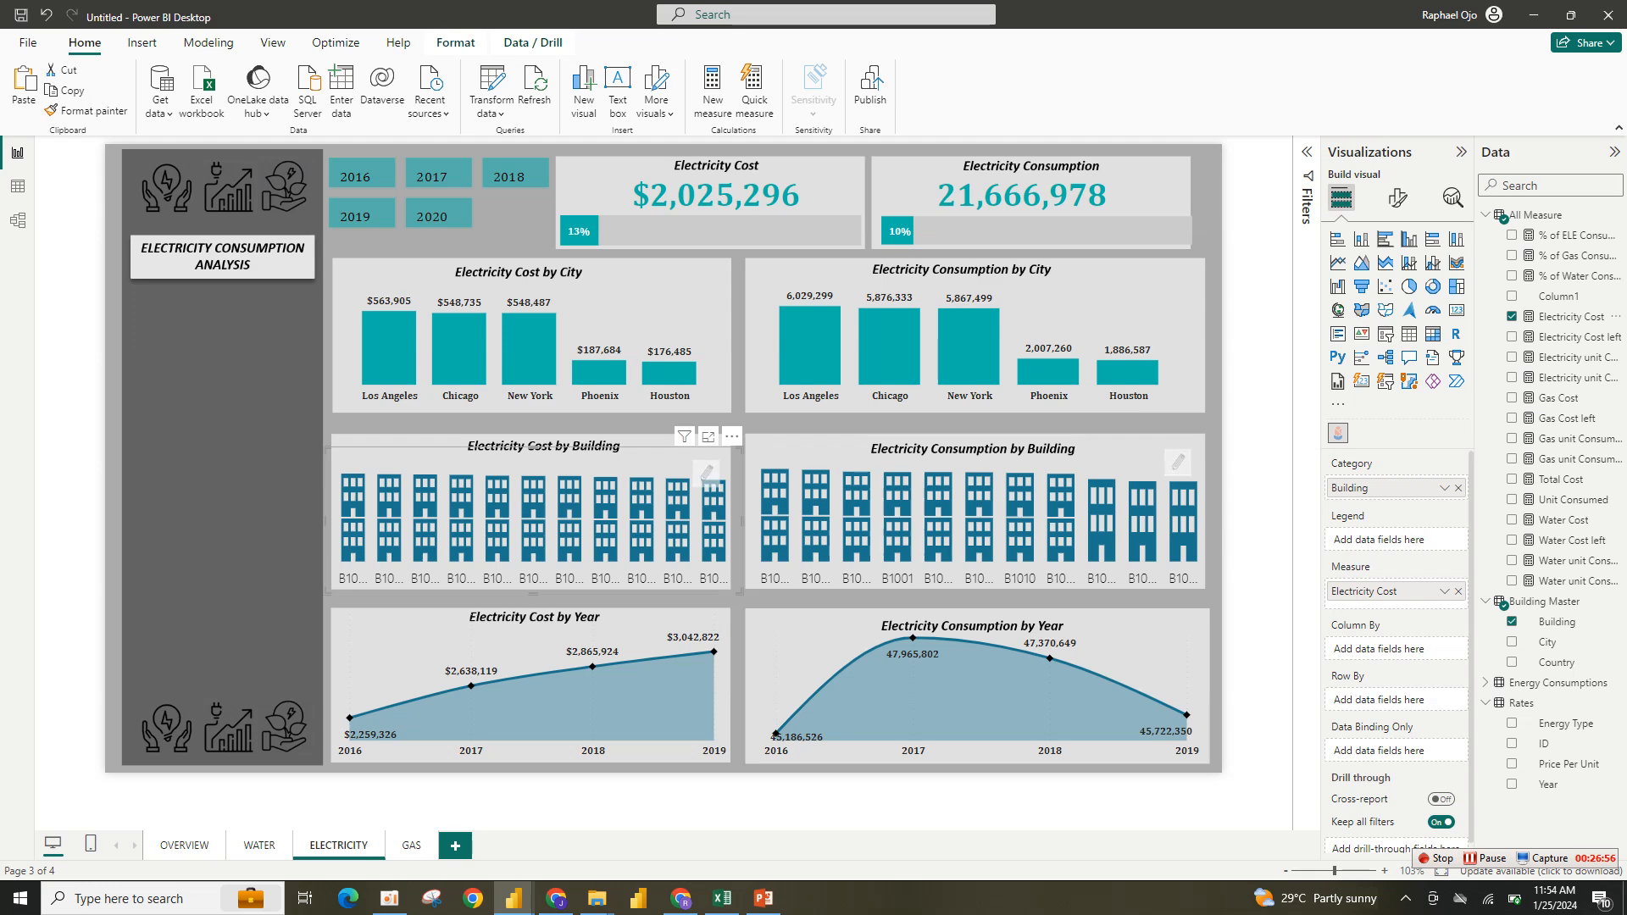
mouse_move(684, 436)
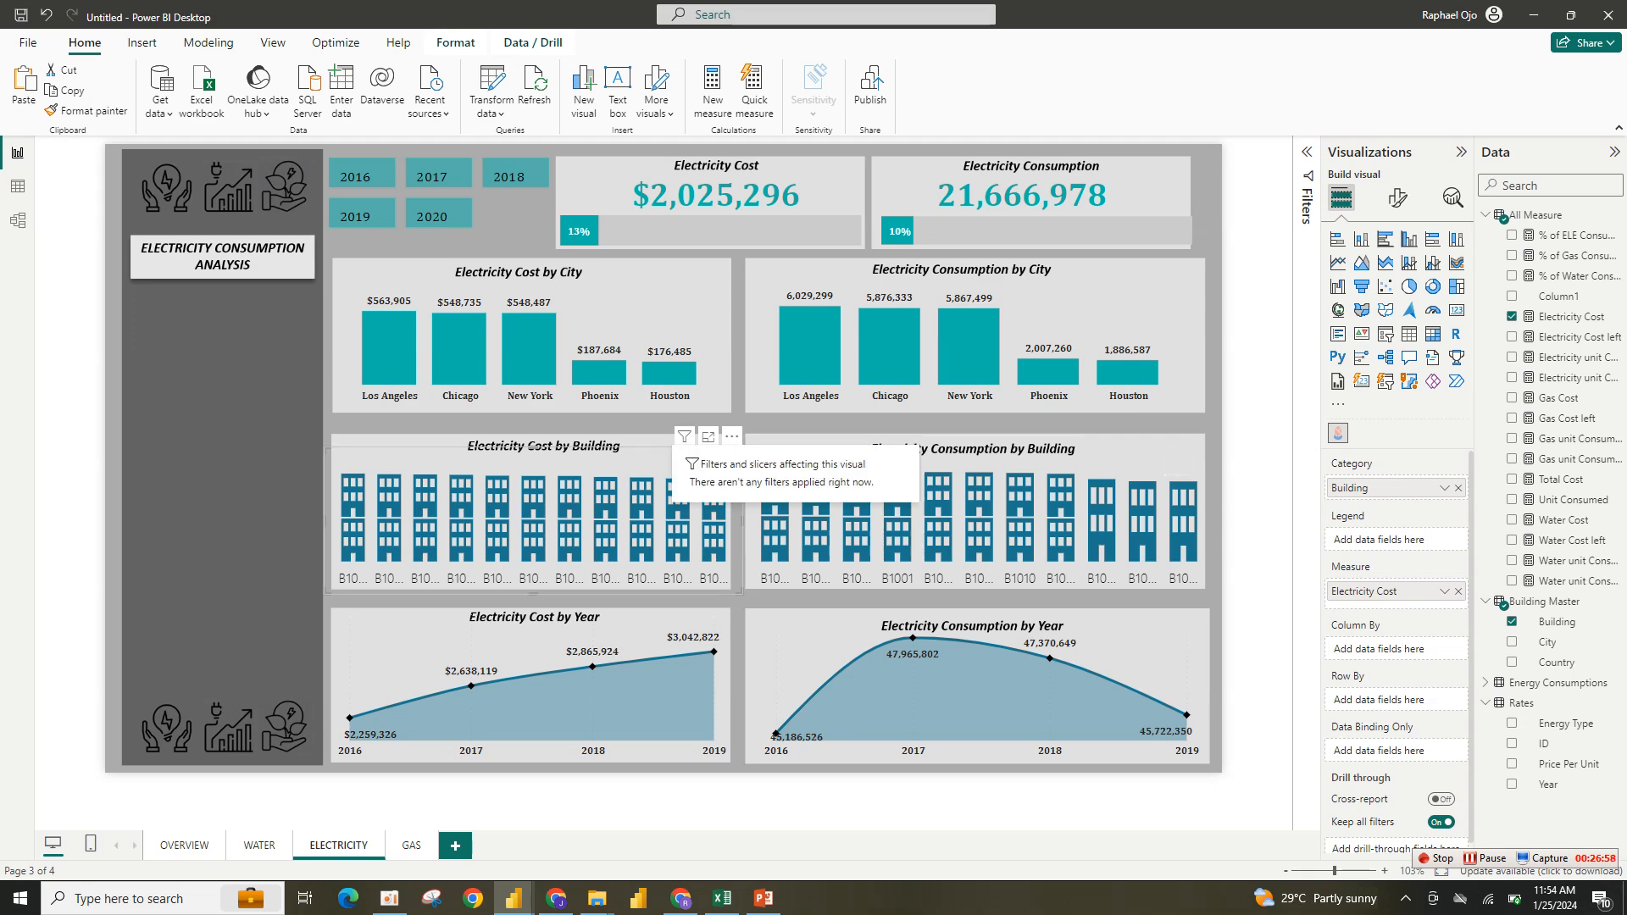
click(708, 436)
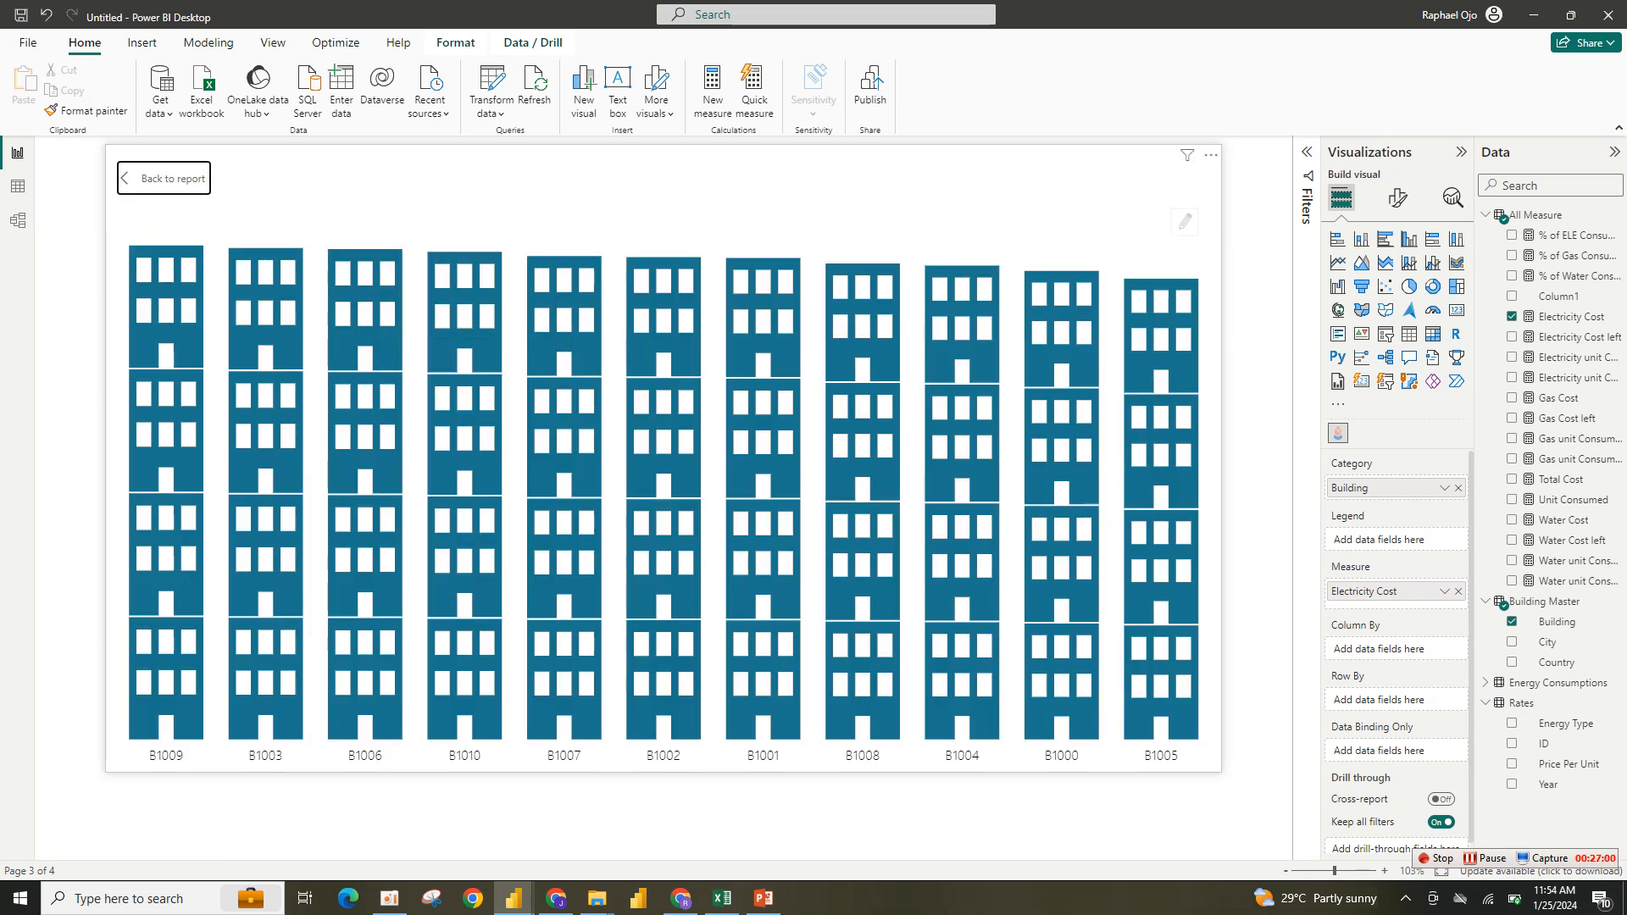
click(1184, 222)
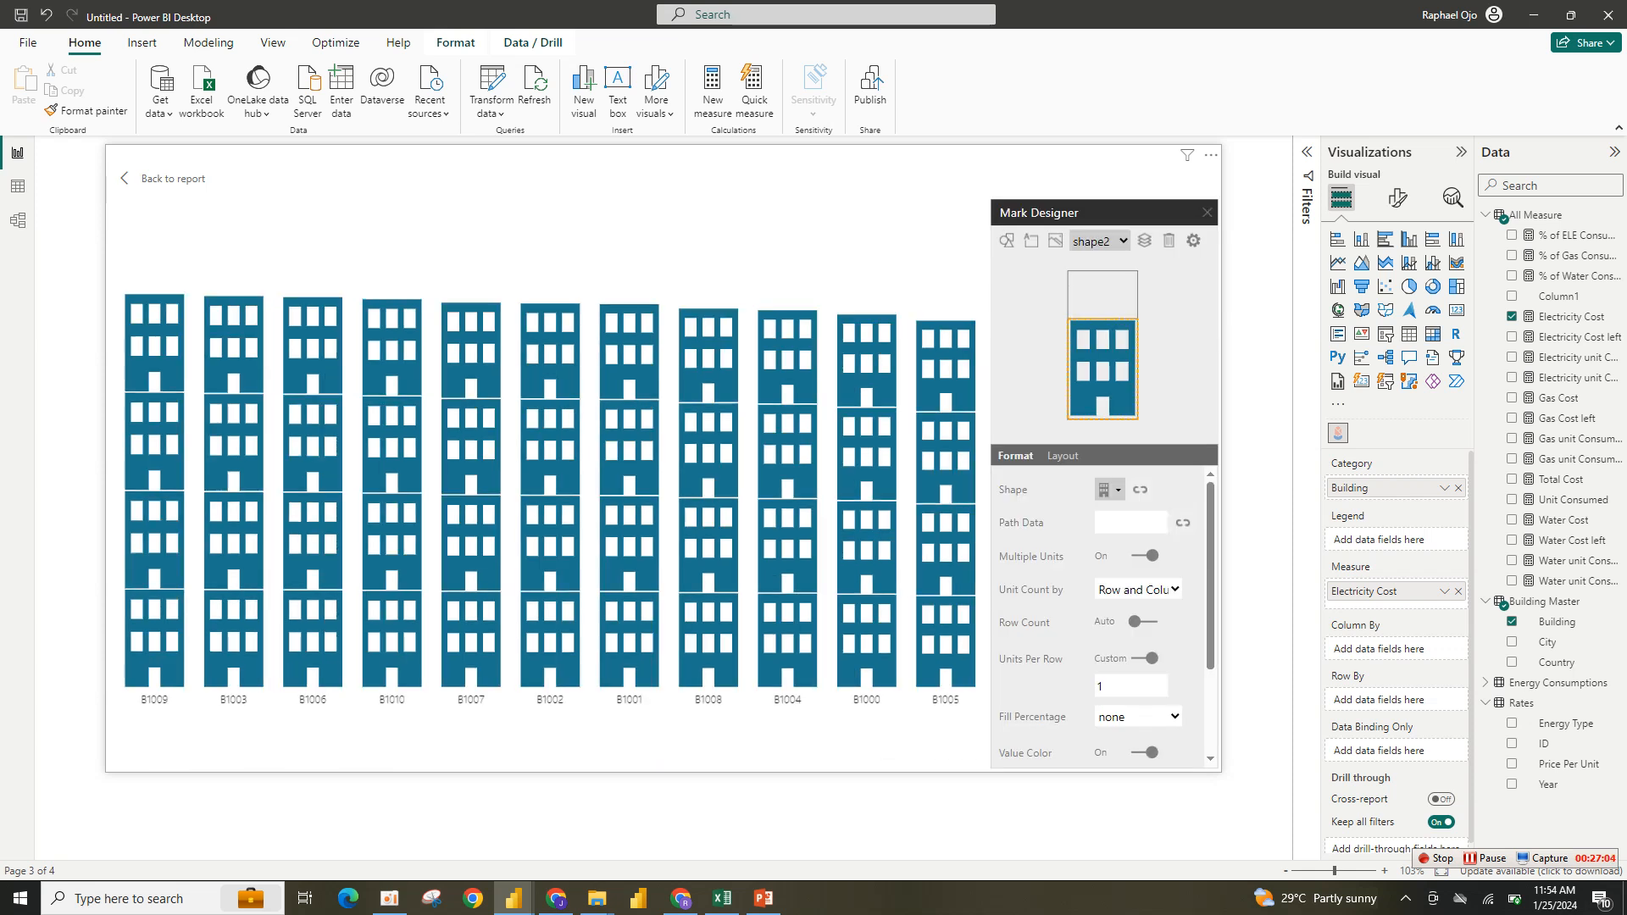
scroll(1101, 618, down, 3)
click(1109, 650)
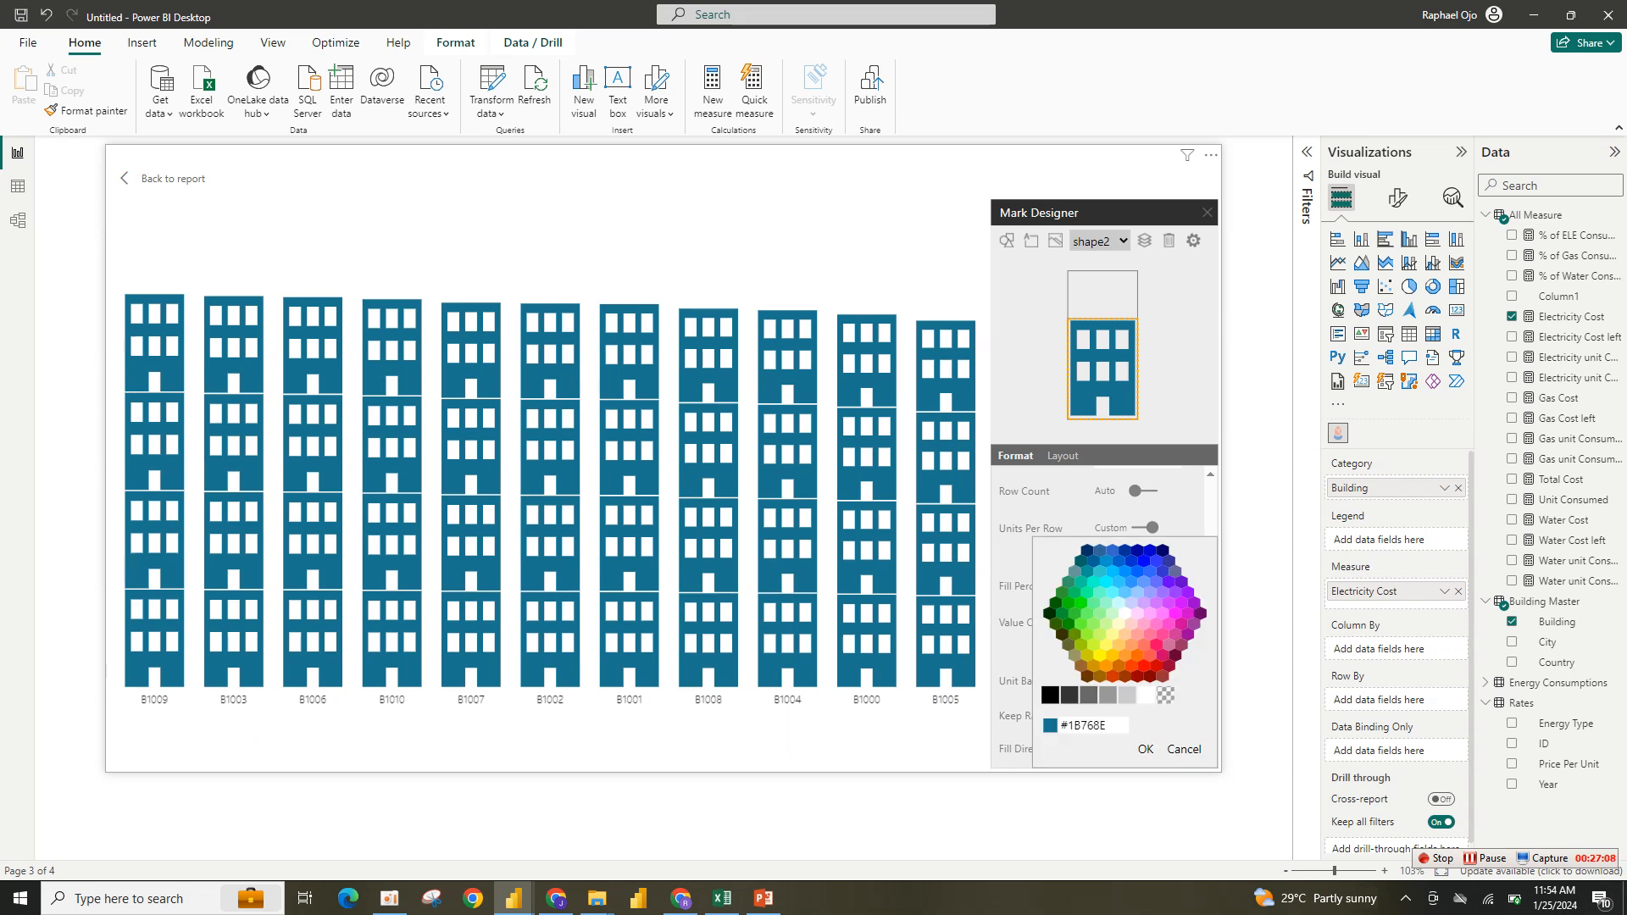
drag(1068, 725, 1108, 725)
key(ctrl+a)
key(BackSpace)
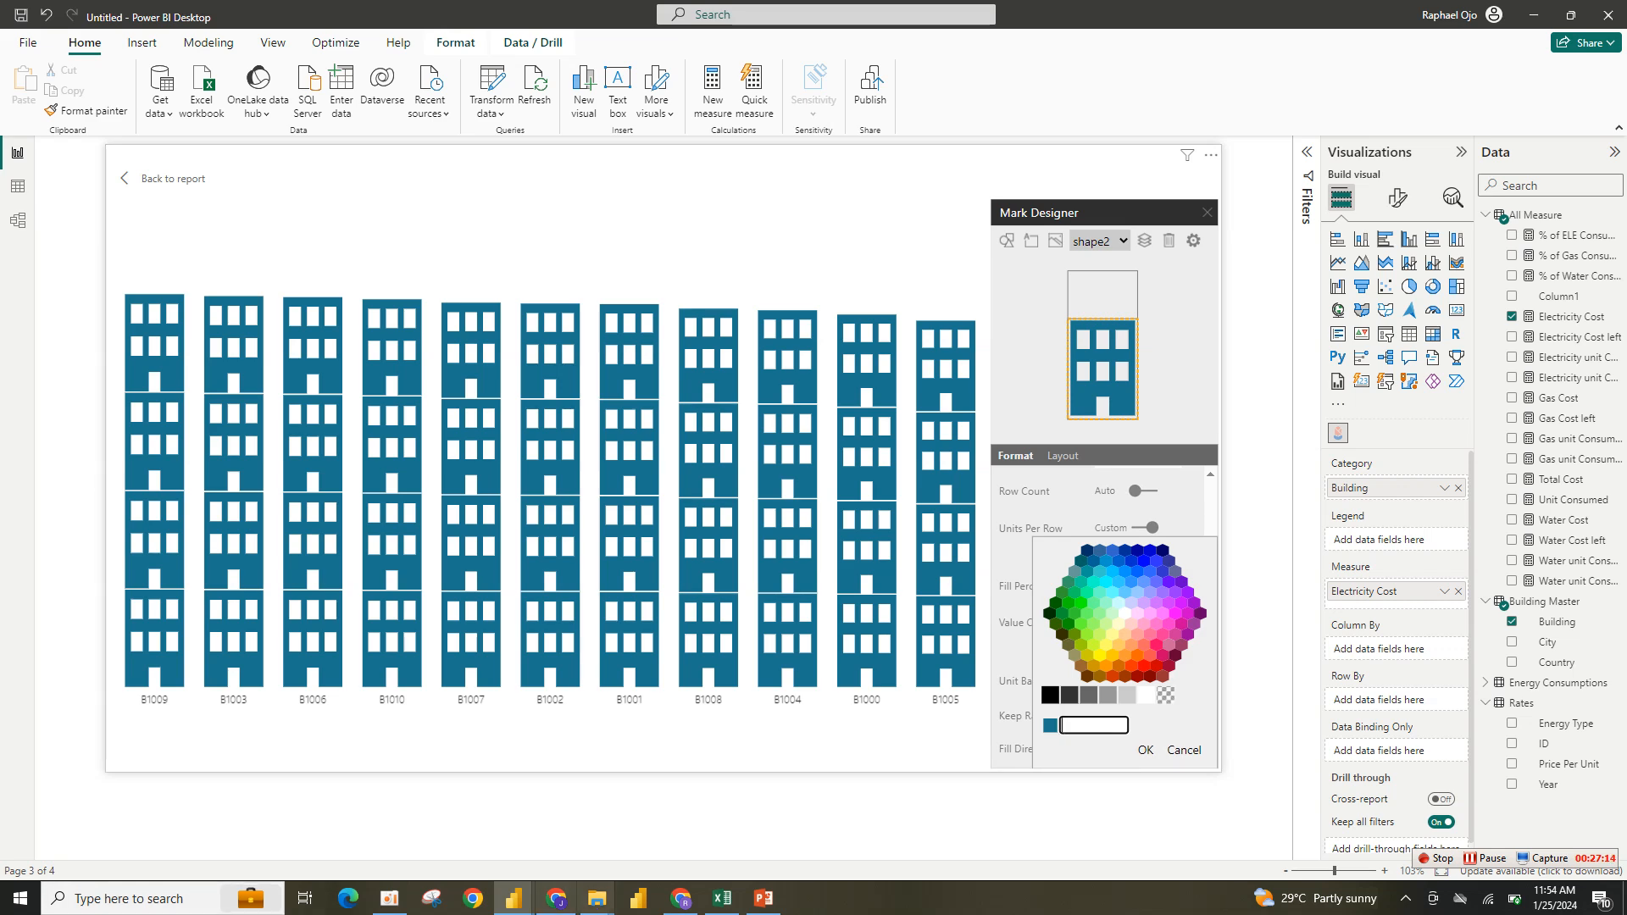
- Switch to the Energy Consumption reference report and copy the #01B8AA column color hex from its Electricity Cost by City chart
mouse_move(513, 898)
click(419, 796)
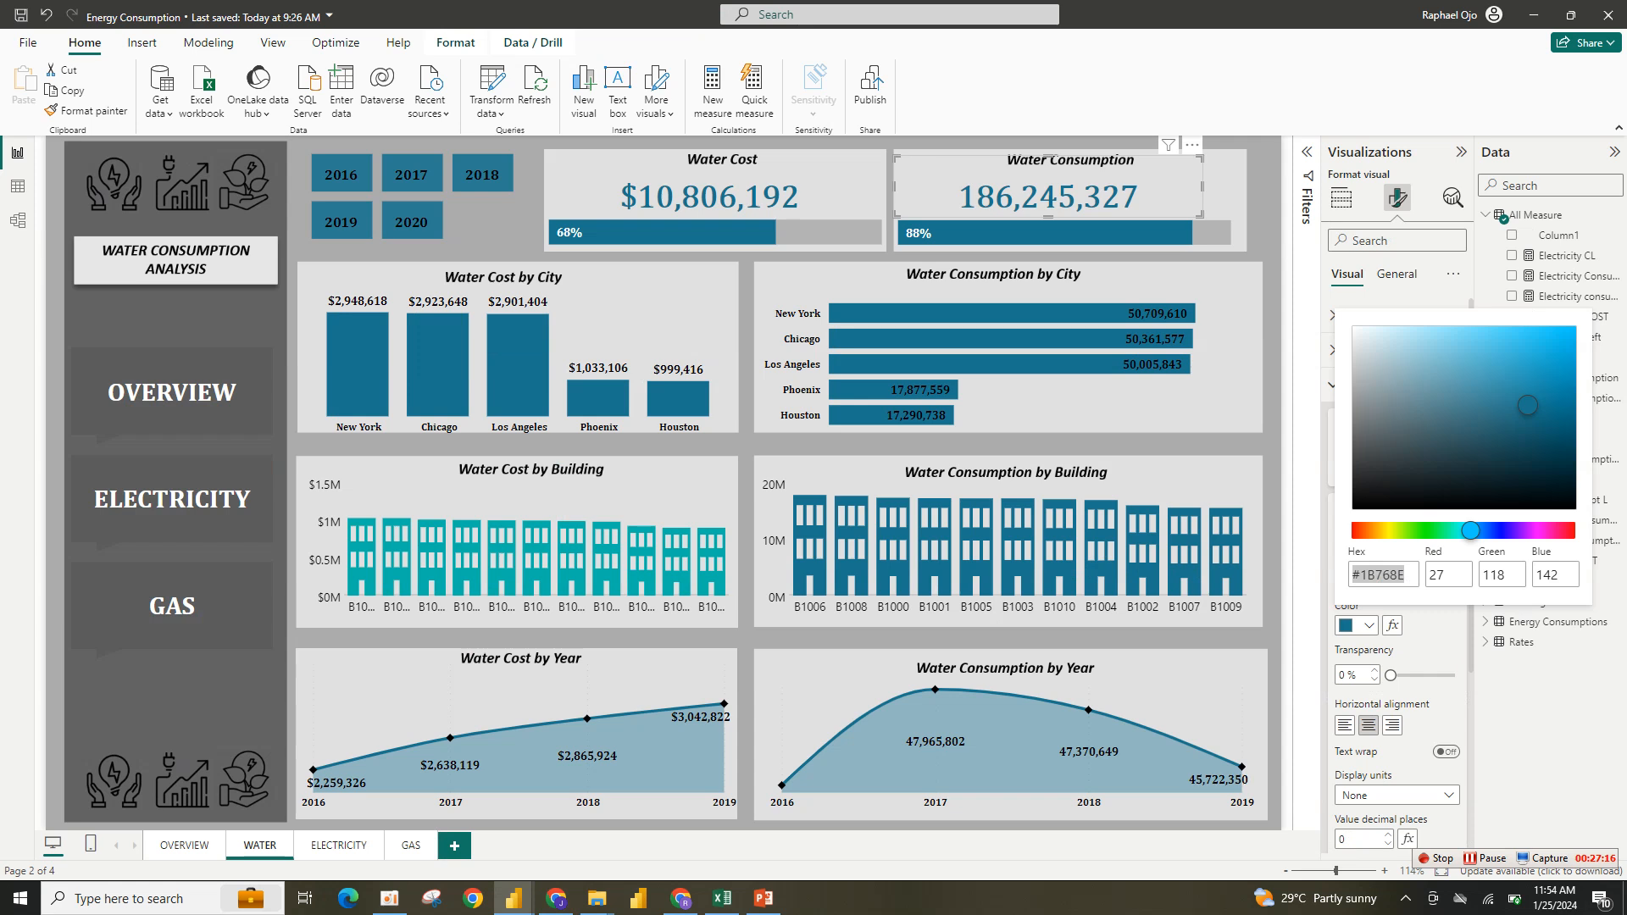
key(Escape)
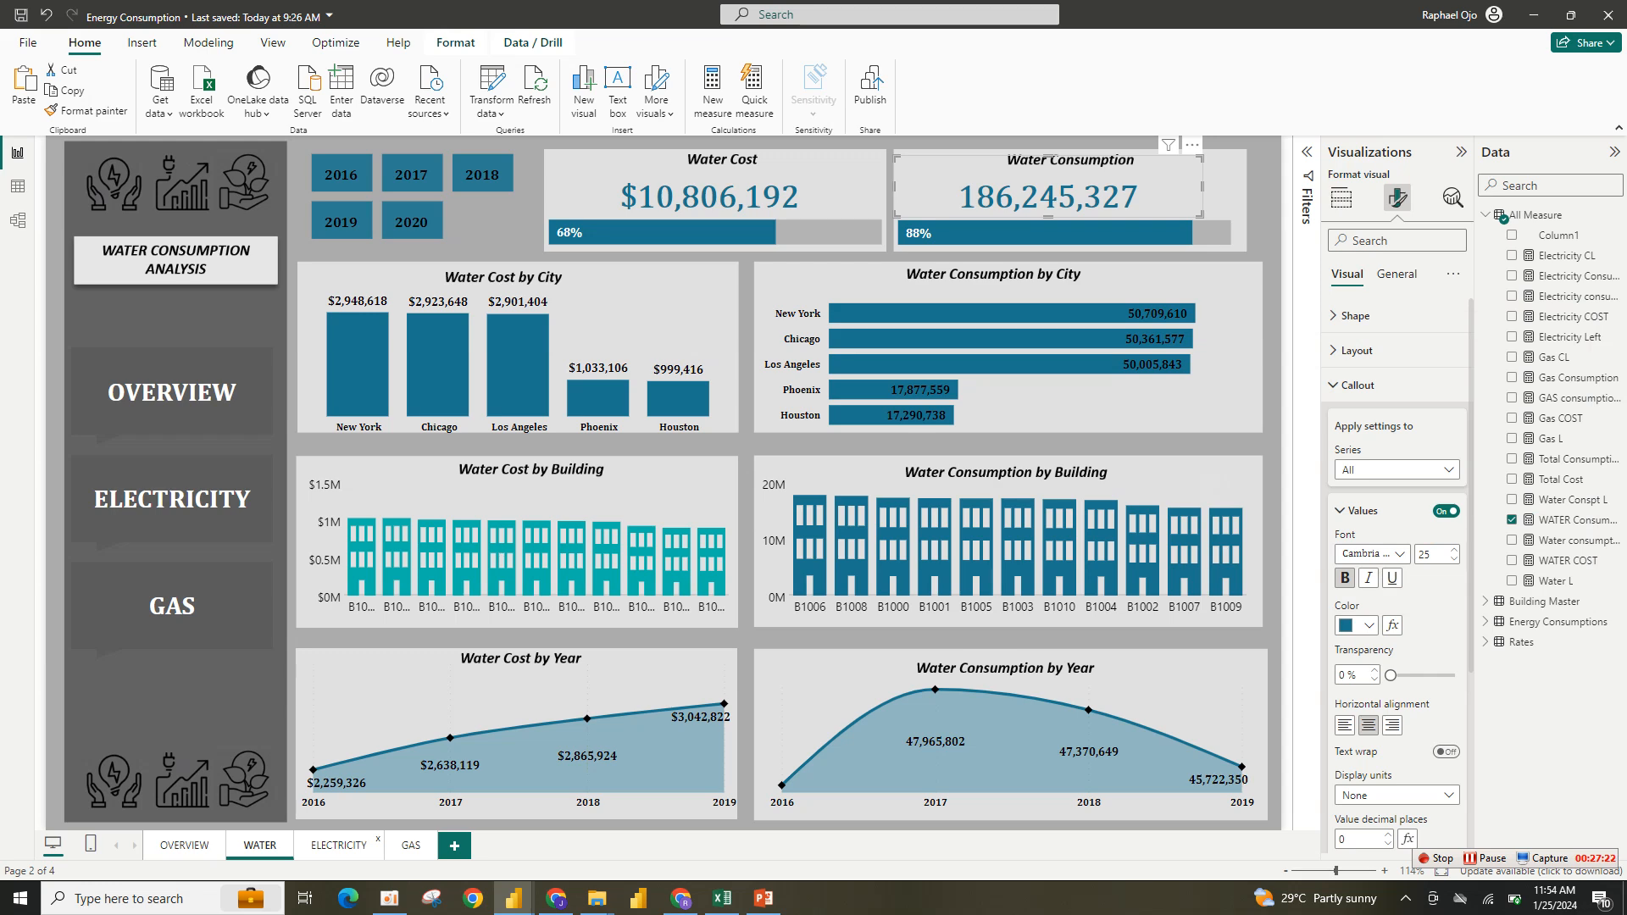
click(338, 844)
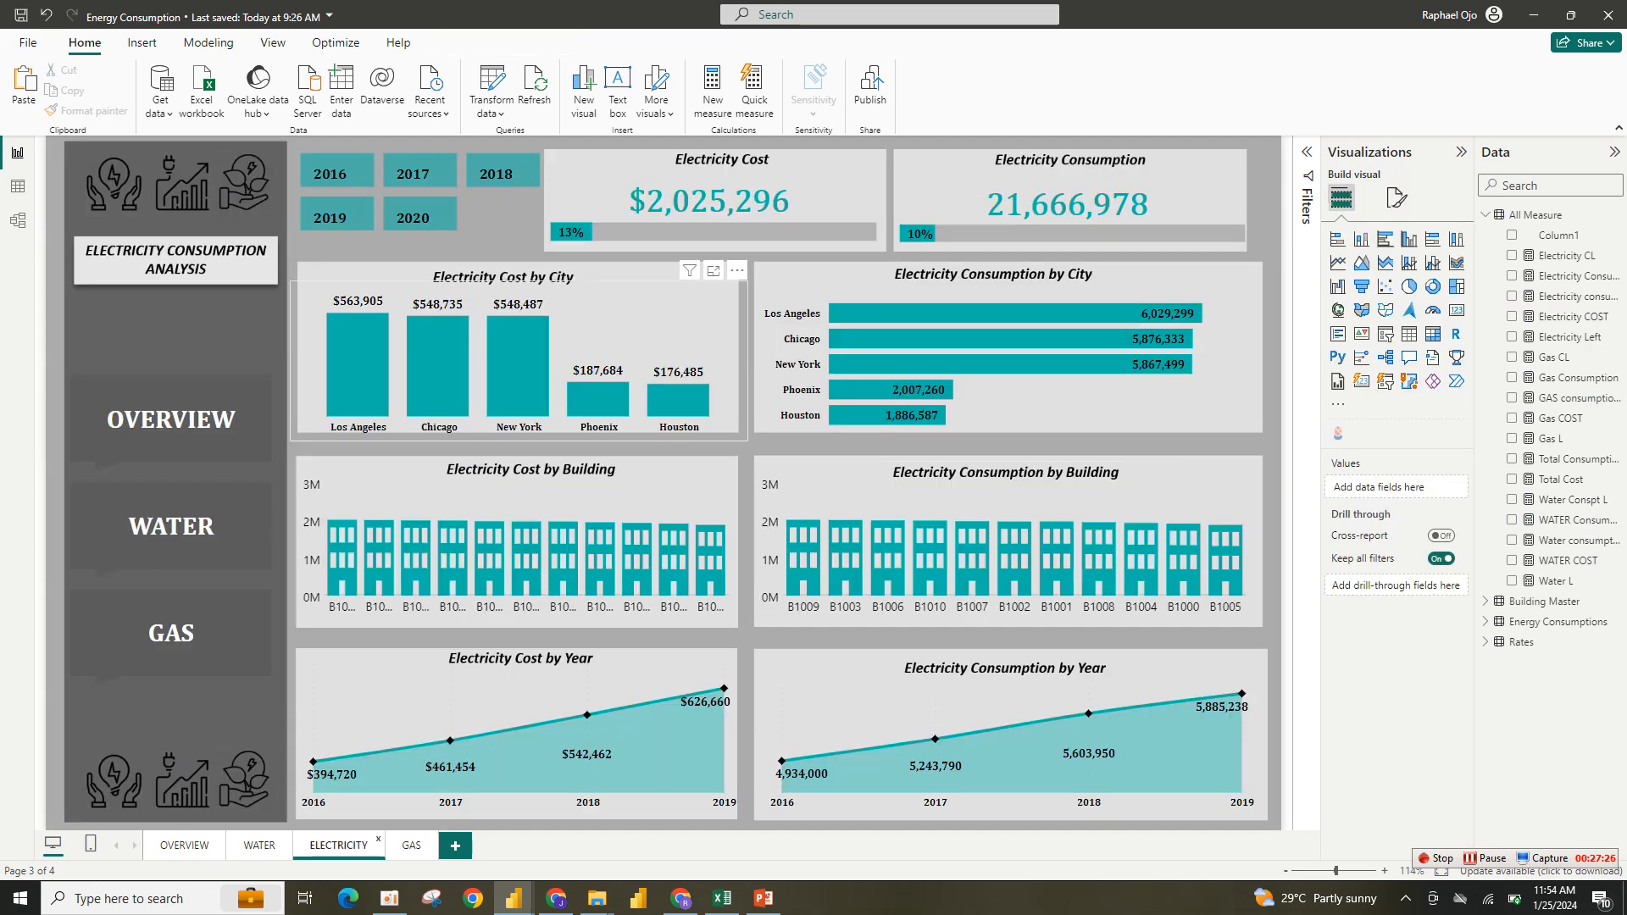
click(625, 326)
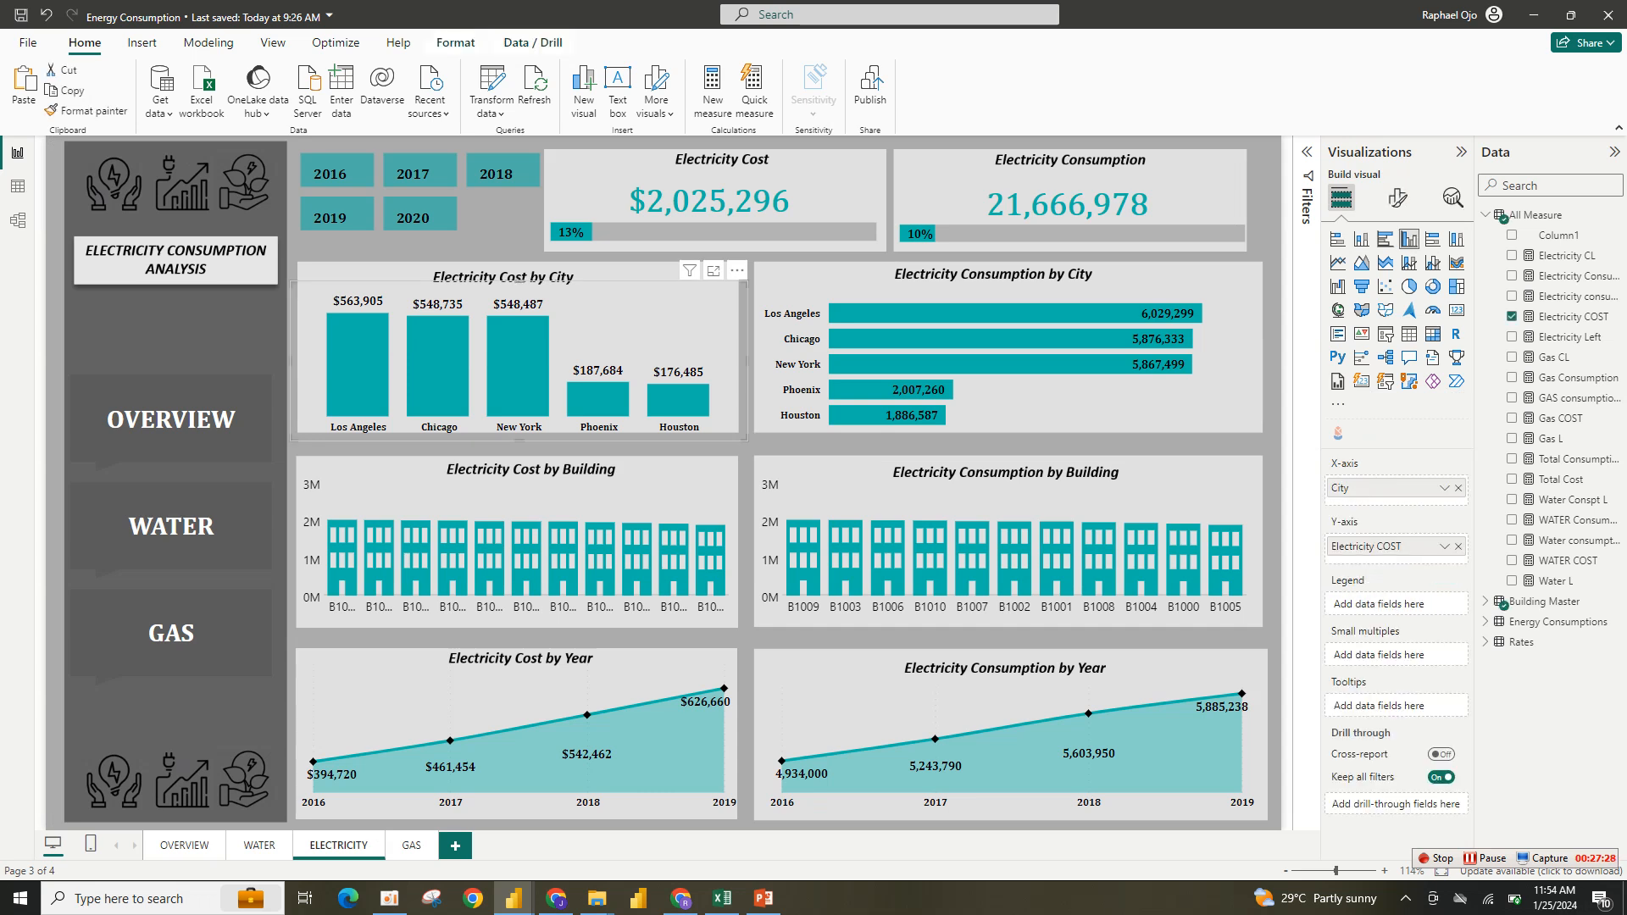
click(1397, 197)
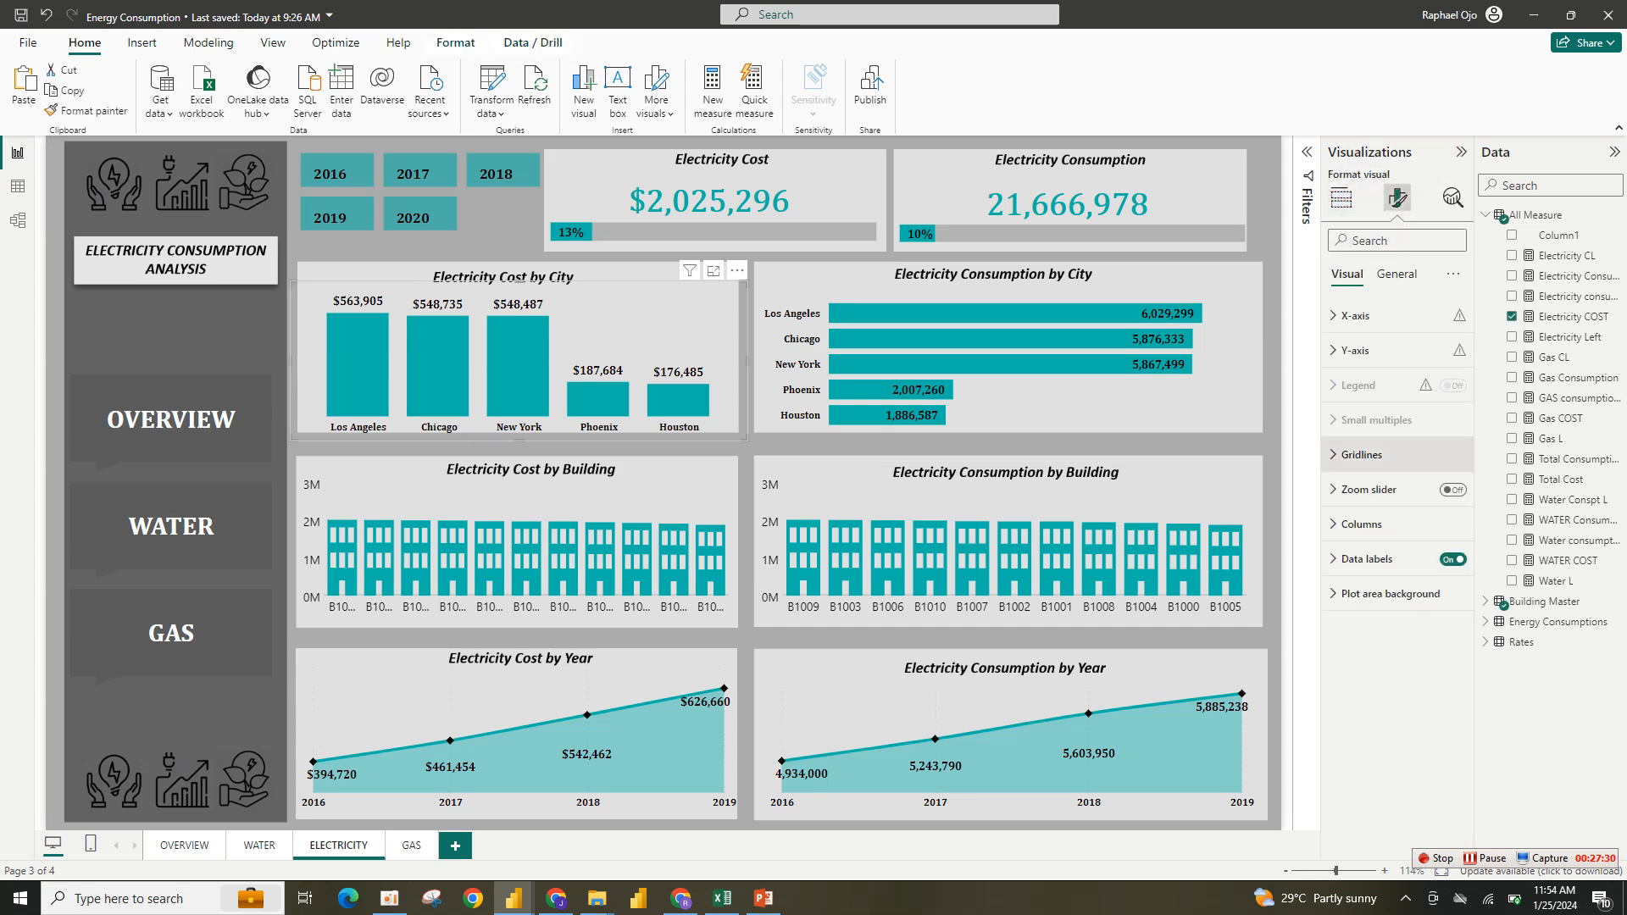
click(1361, 524)
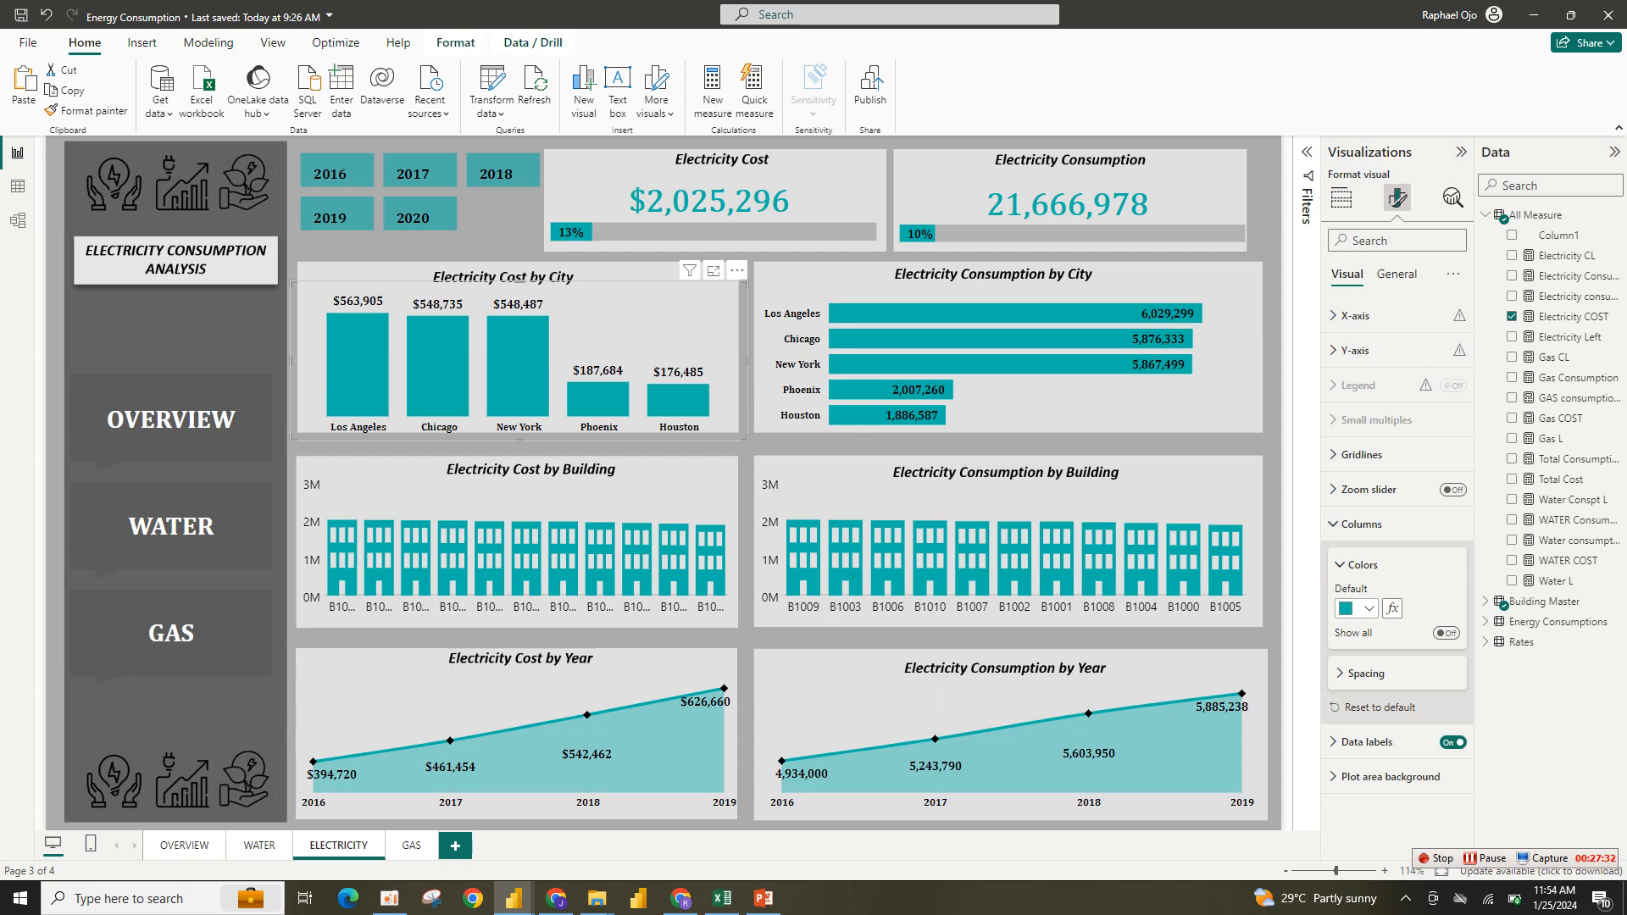
click(1367, 608)
click(1376, 571)
key(ctrl+c)
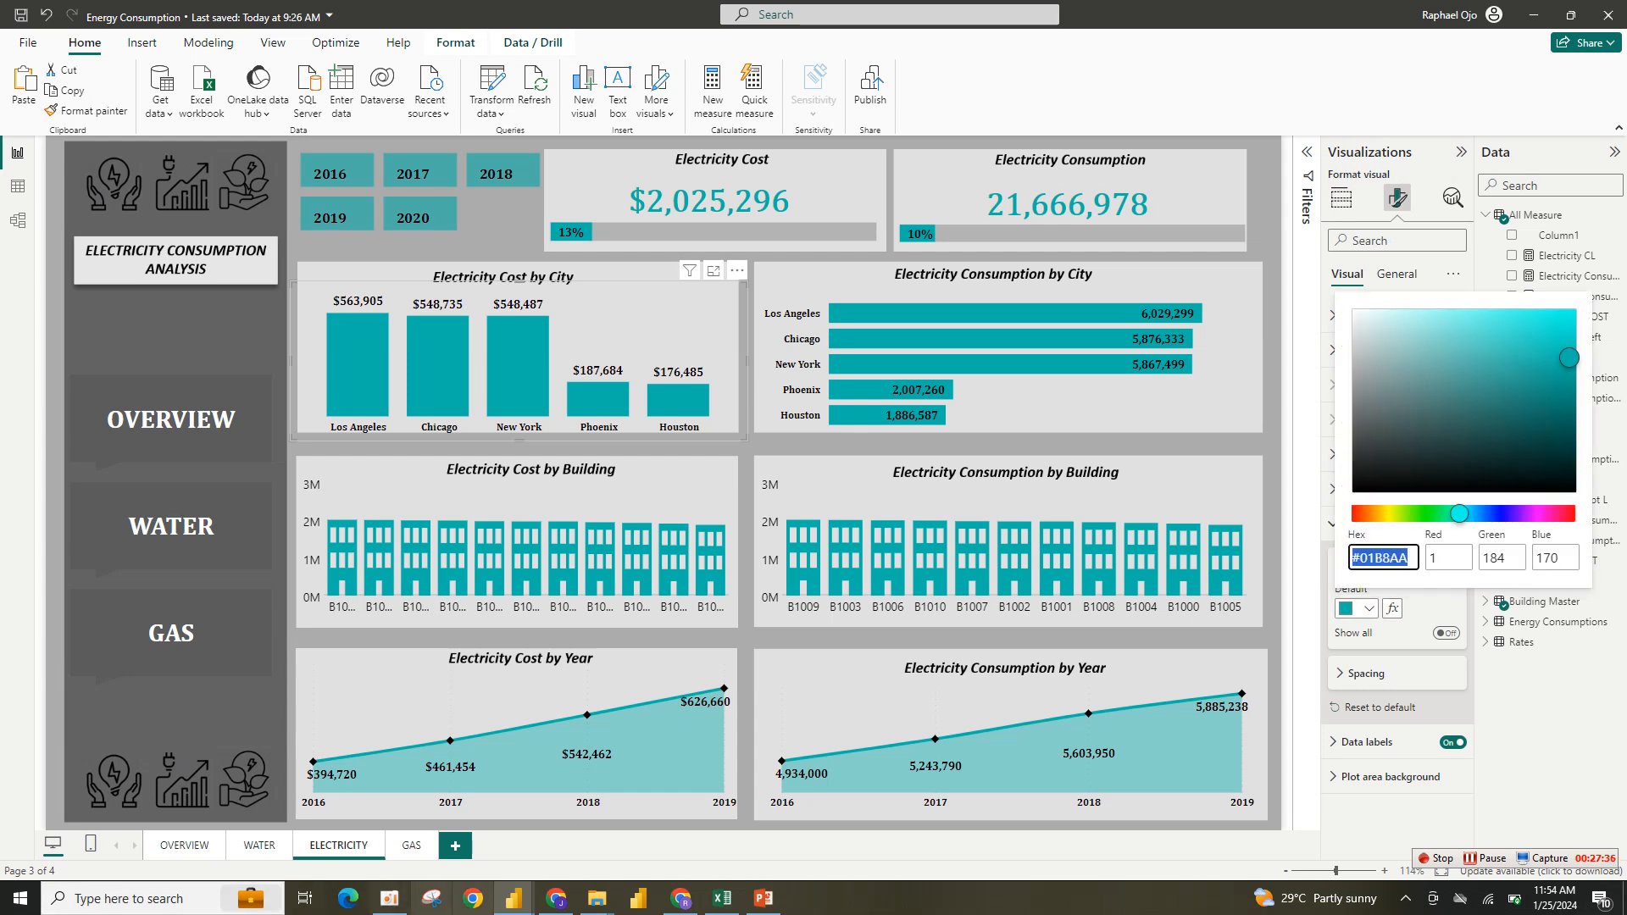
mouse_move(512, 898)
- Switch back, paste #01B8AA as the building shapes' value color, close the Mark Designer and return to the report
click(604, 815)
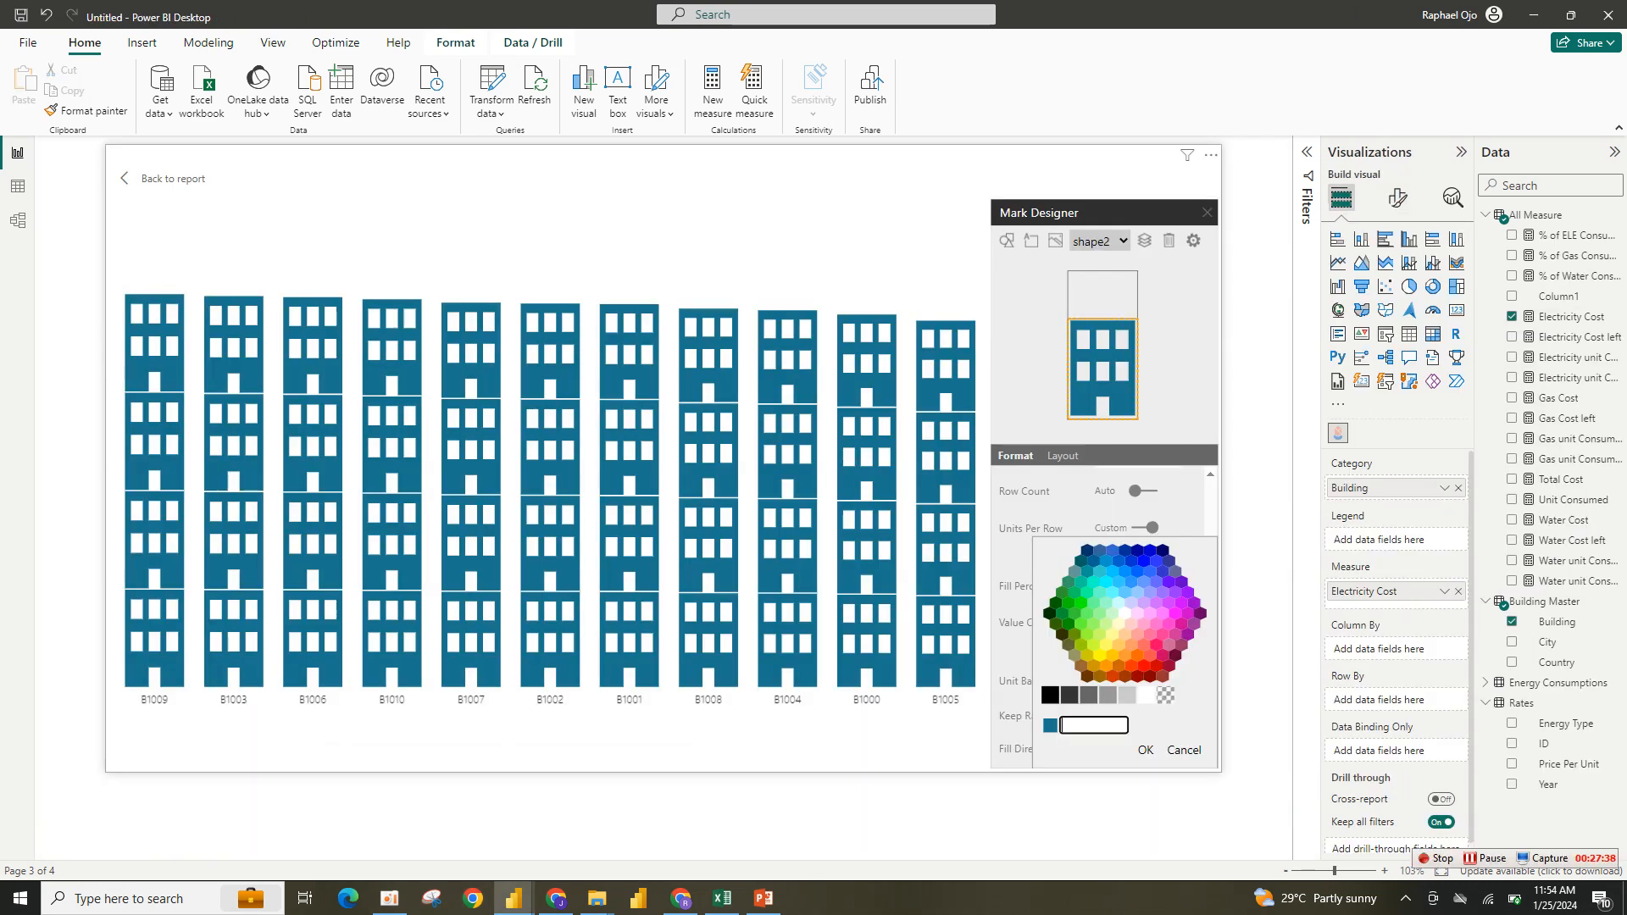
key(ctrl+v)
key(Return)
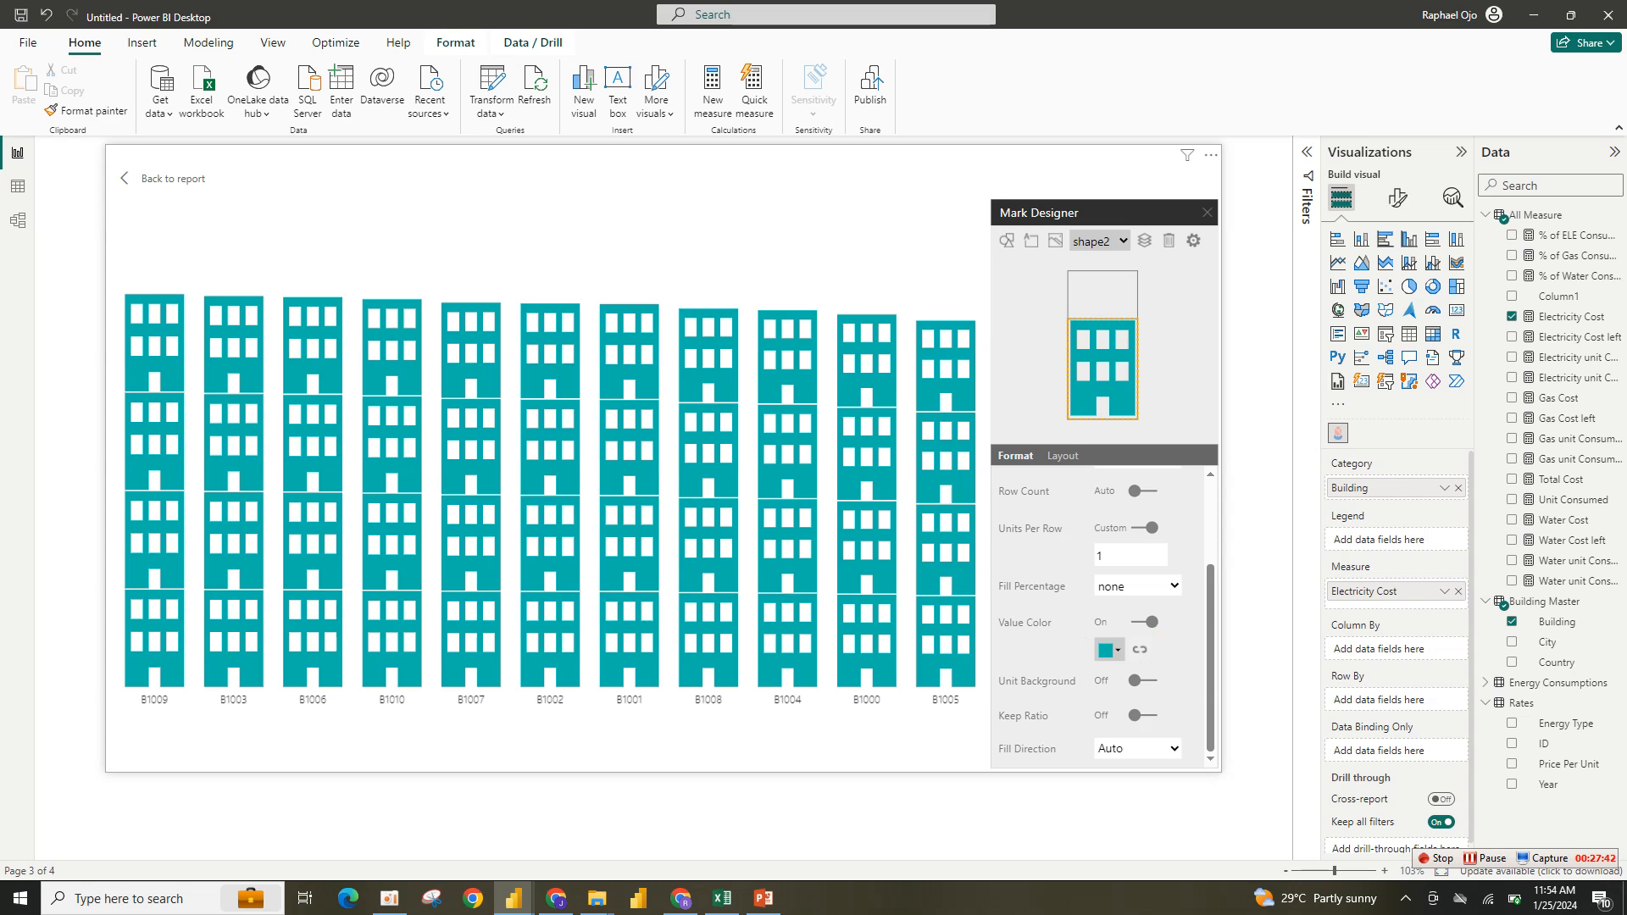
click(1207, 212)
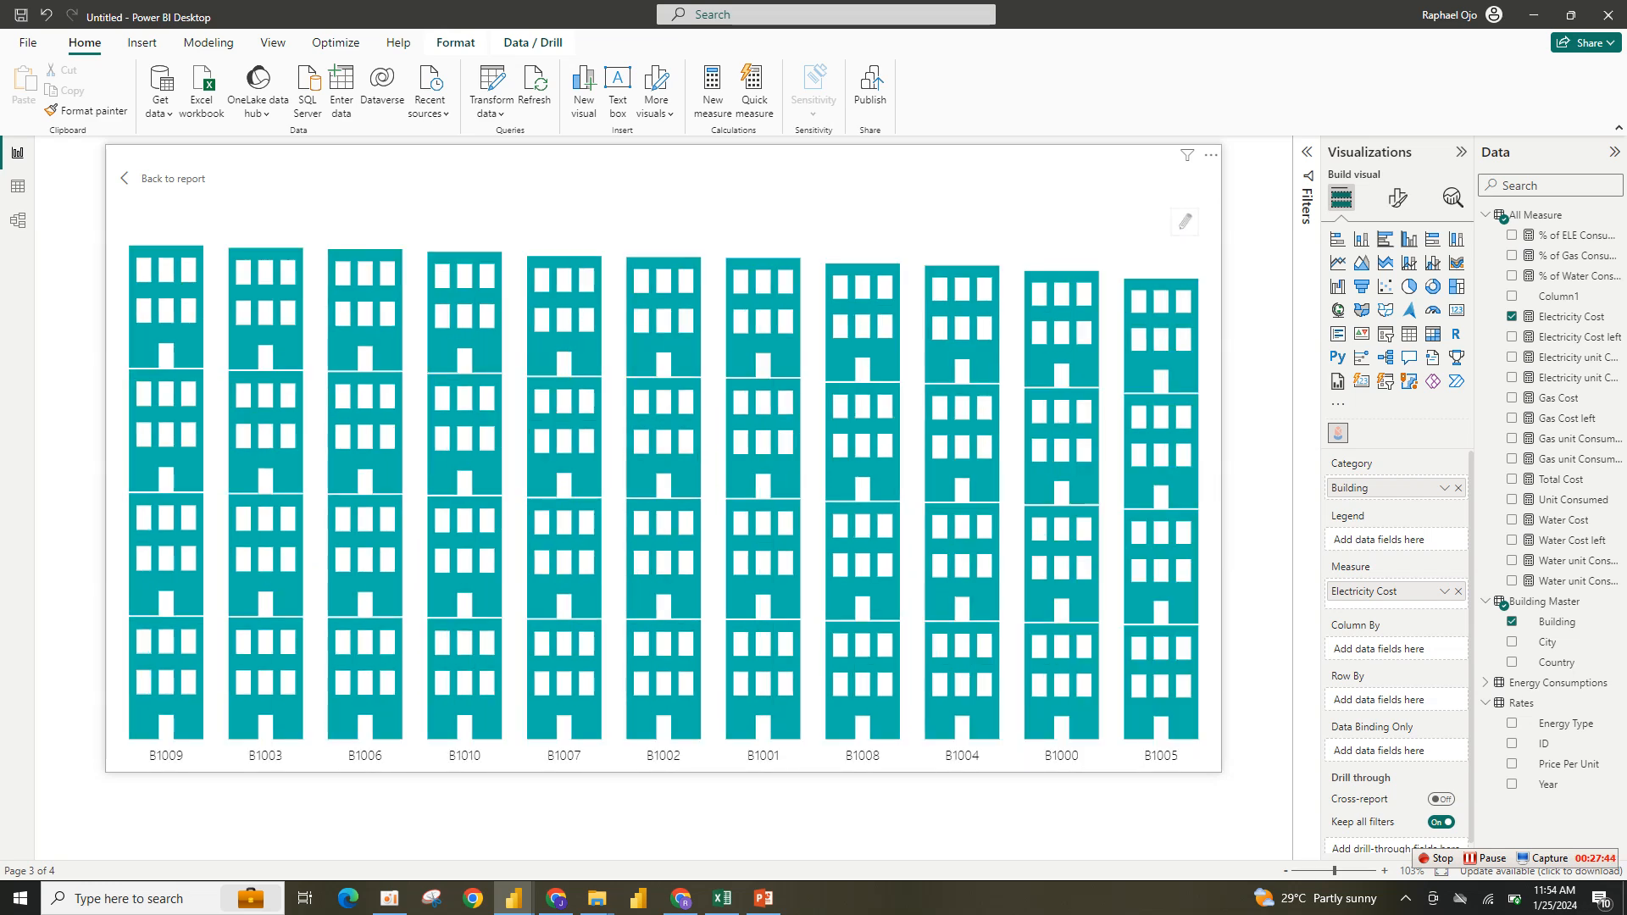
click(165, 177)
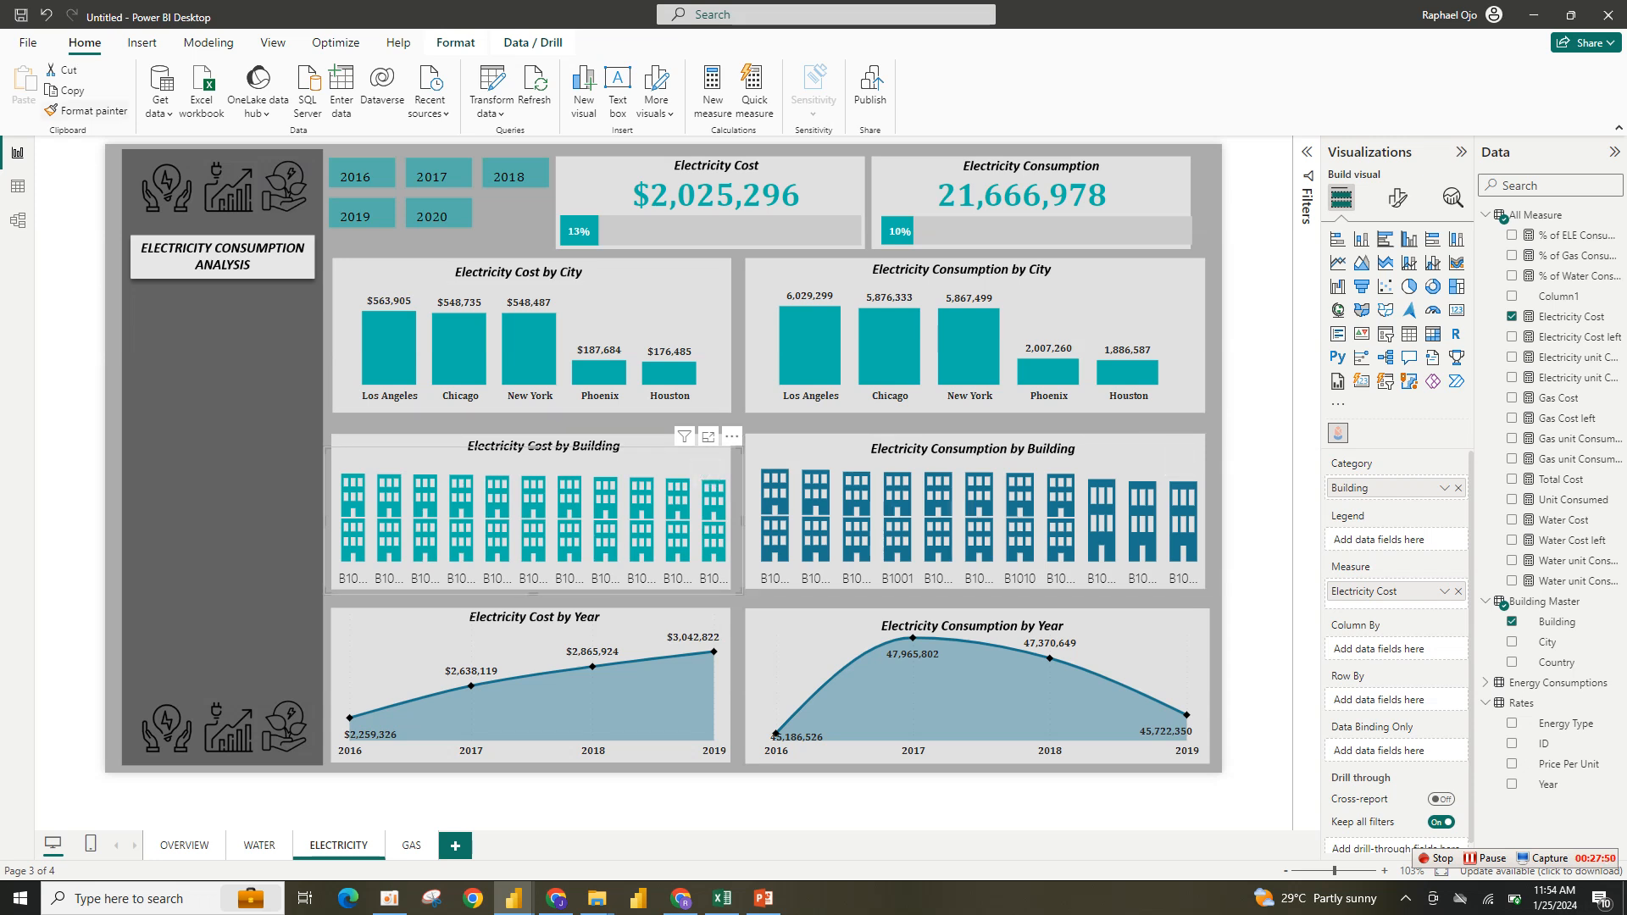
- Set the Electricity Consumption by Building shapes' value color to #01B8AA in its Mark Designer and return to the report
click(1178, 462)
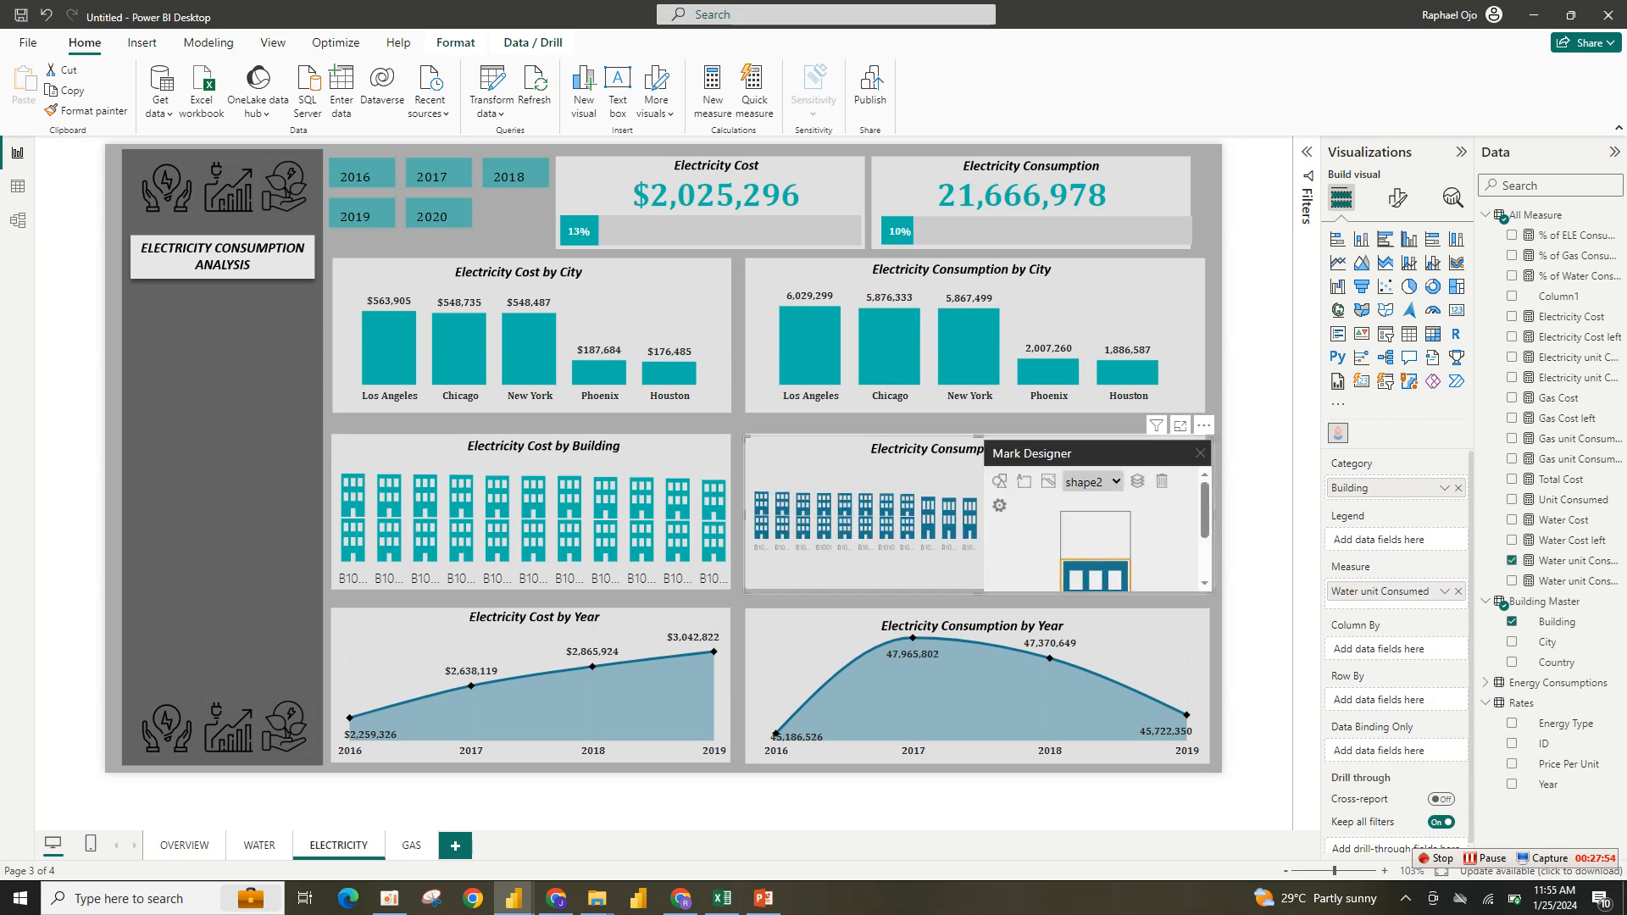
scroll(1093, 525, down, 3)
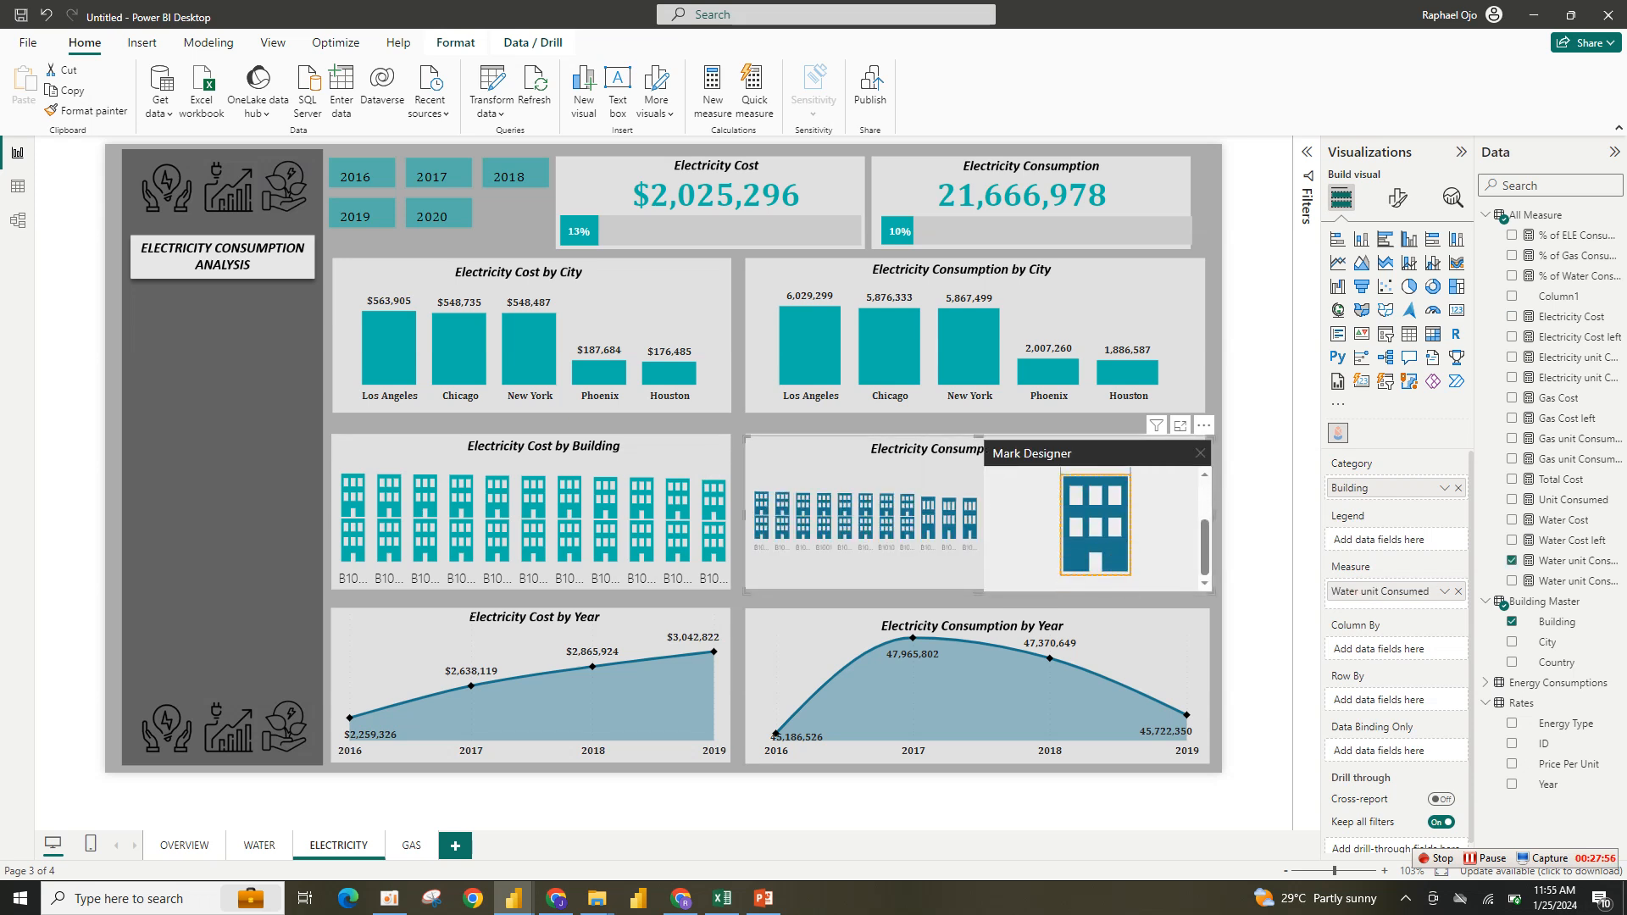
drag(1204, 546, 1192, 466)
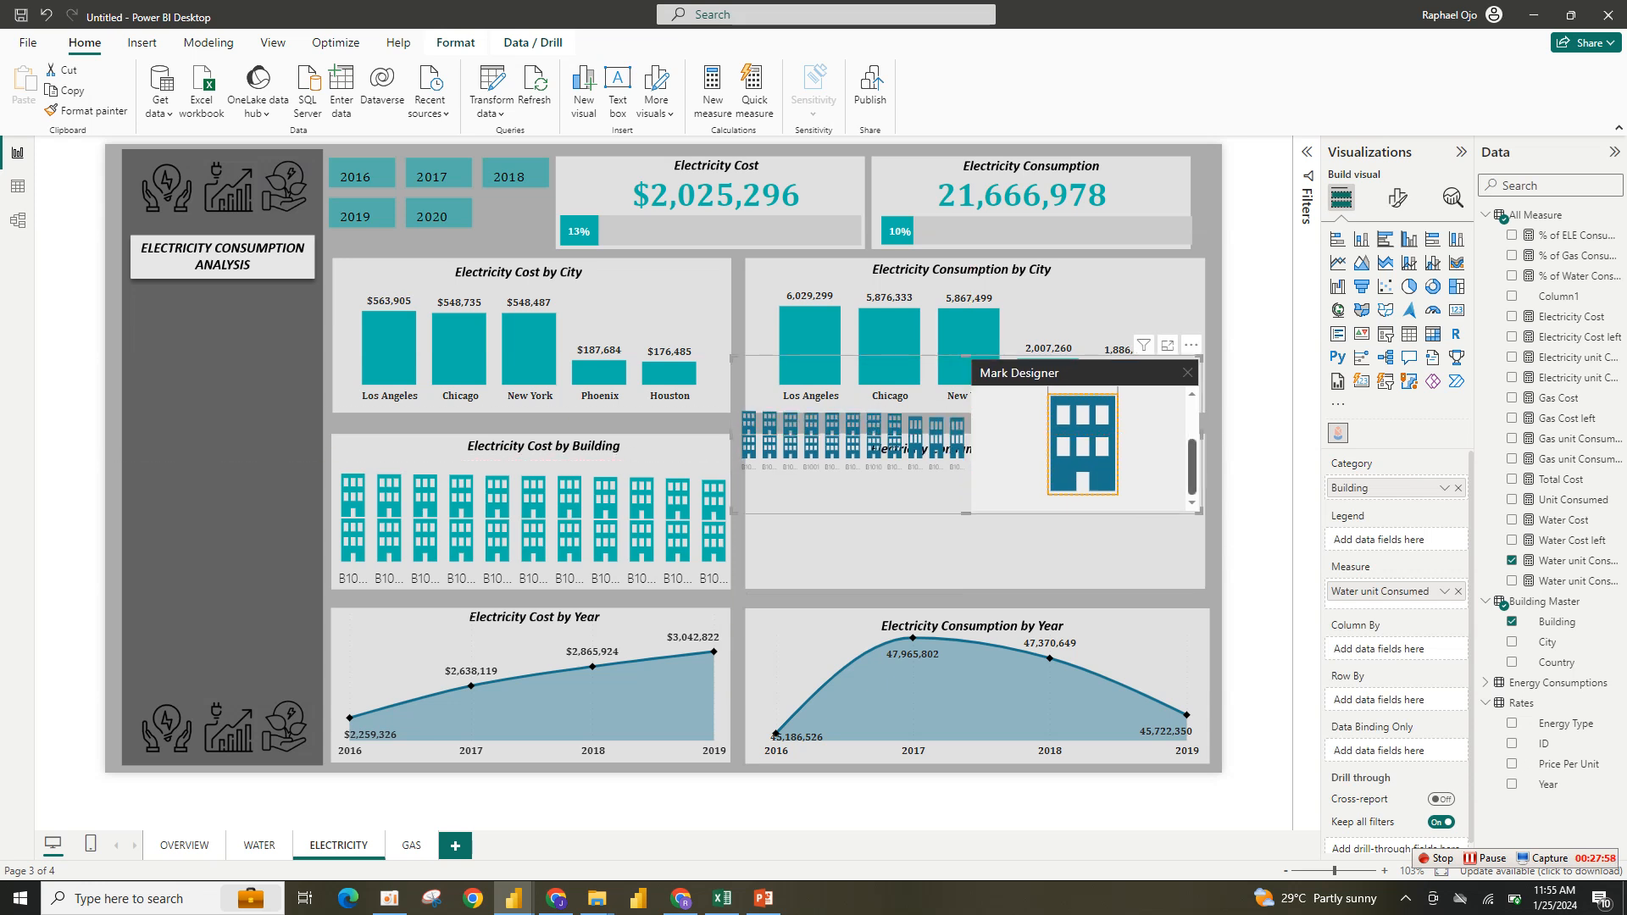
scroll(1084, 449, up, 3)
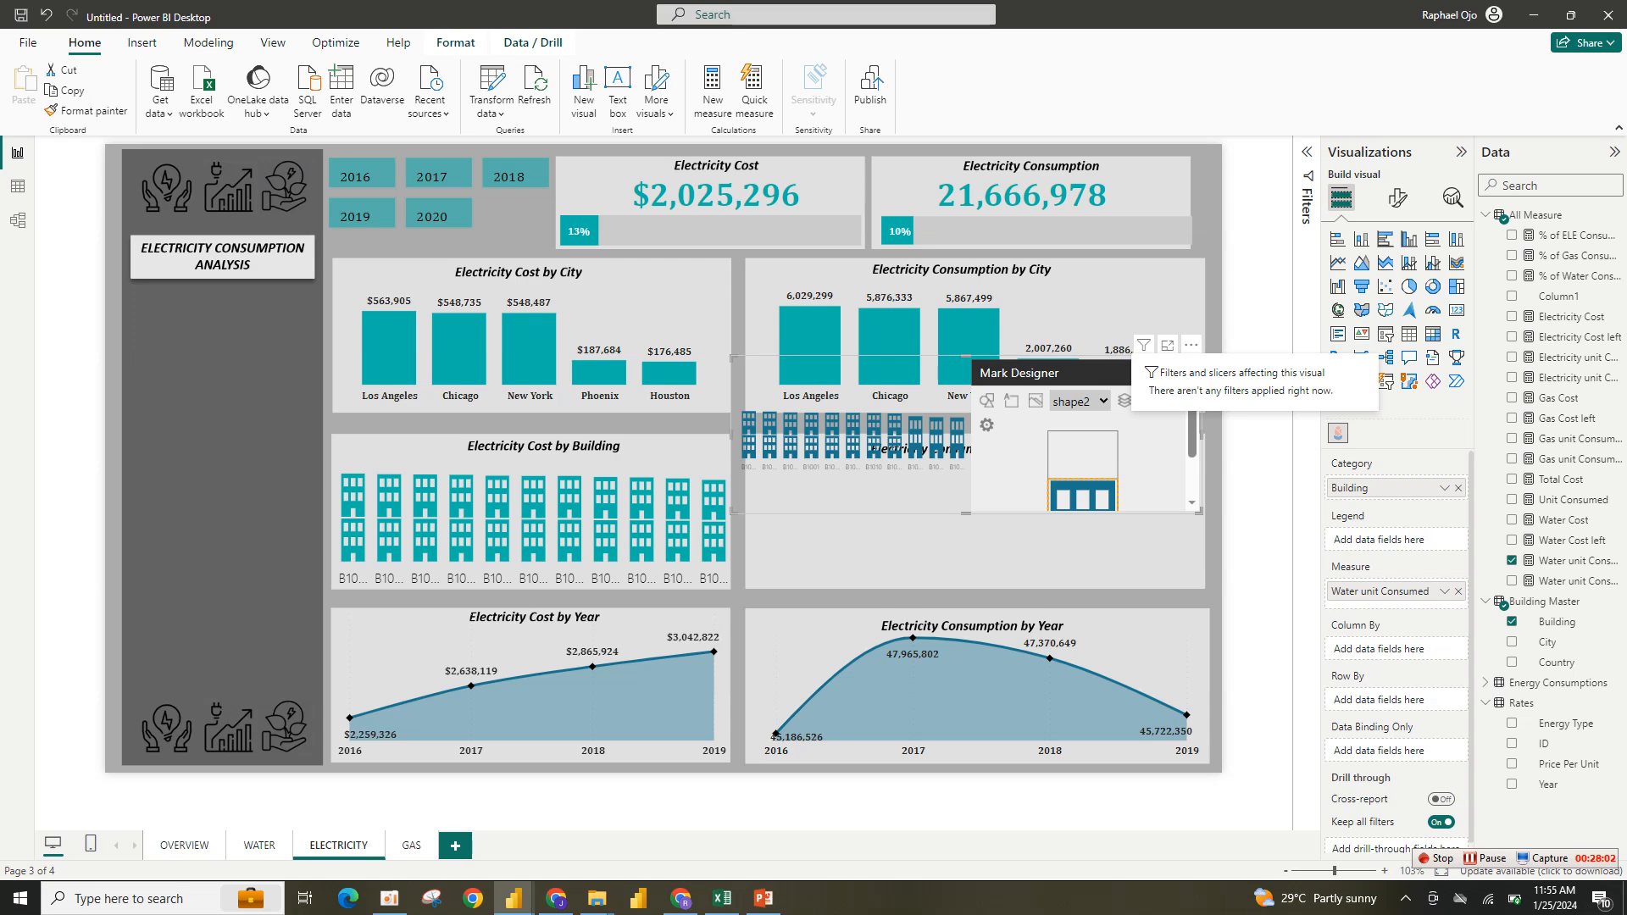
click(1168, 345)
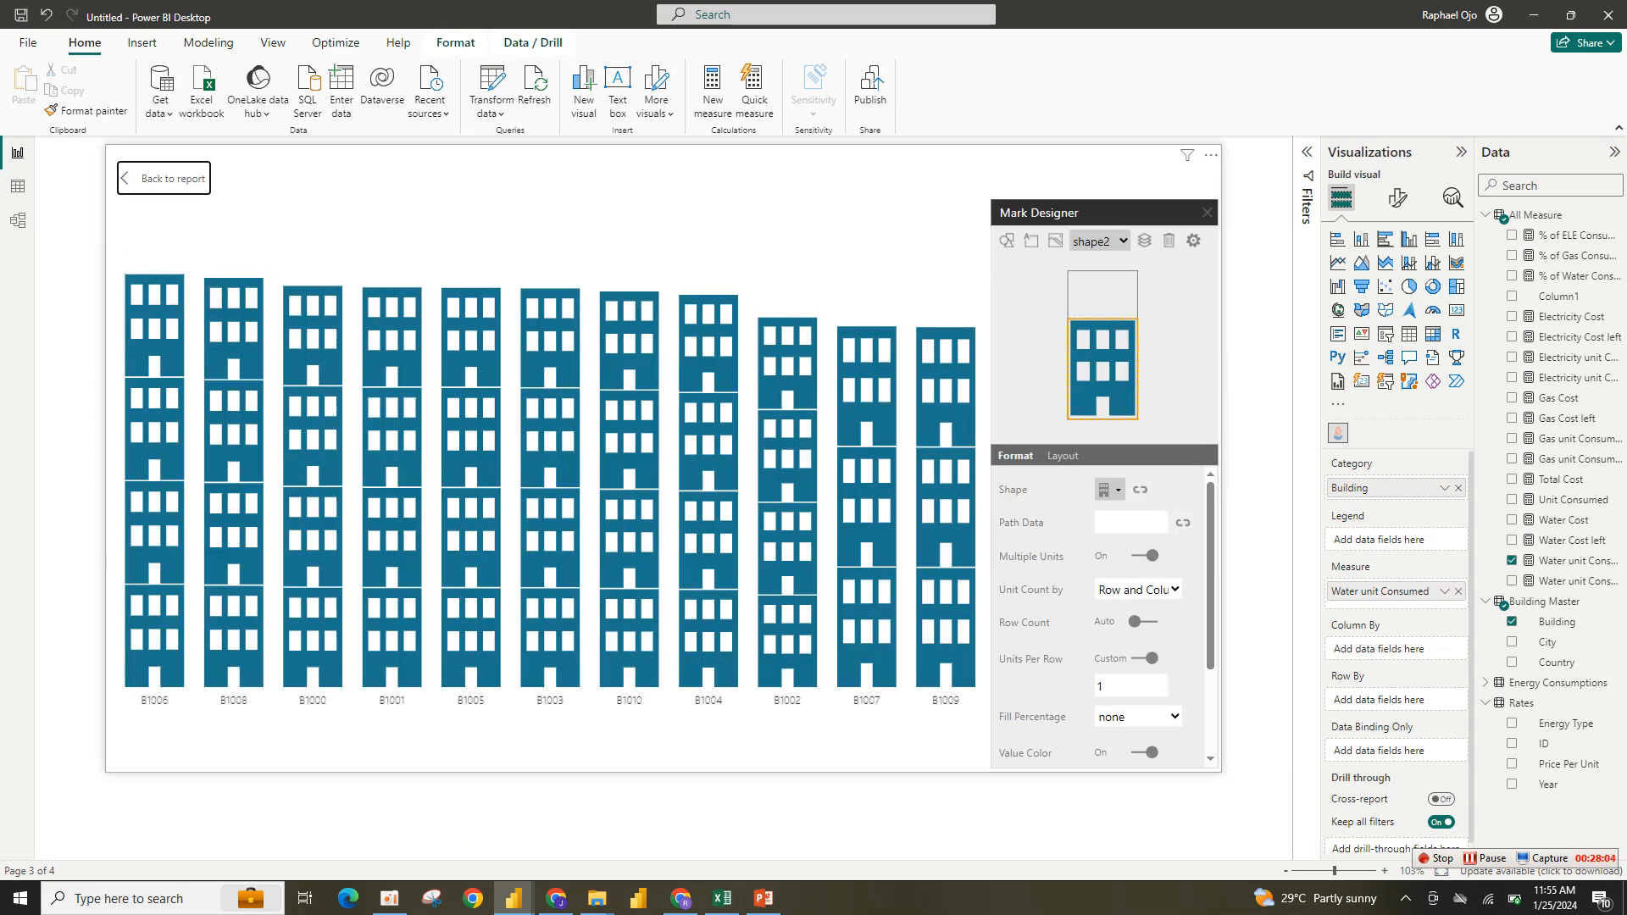
scroll(1101, 610, down, 3)
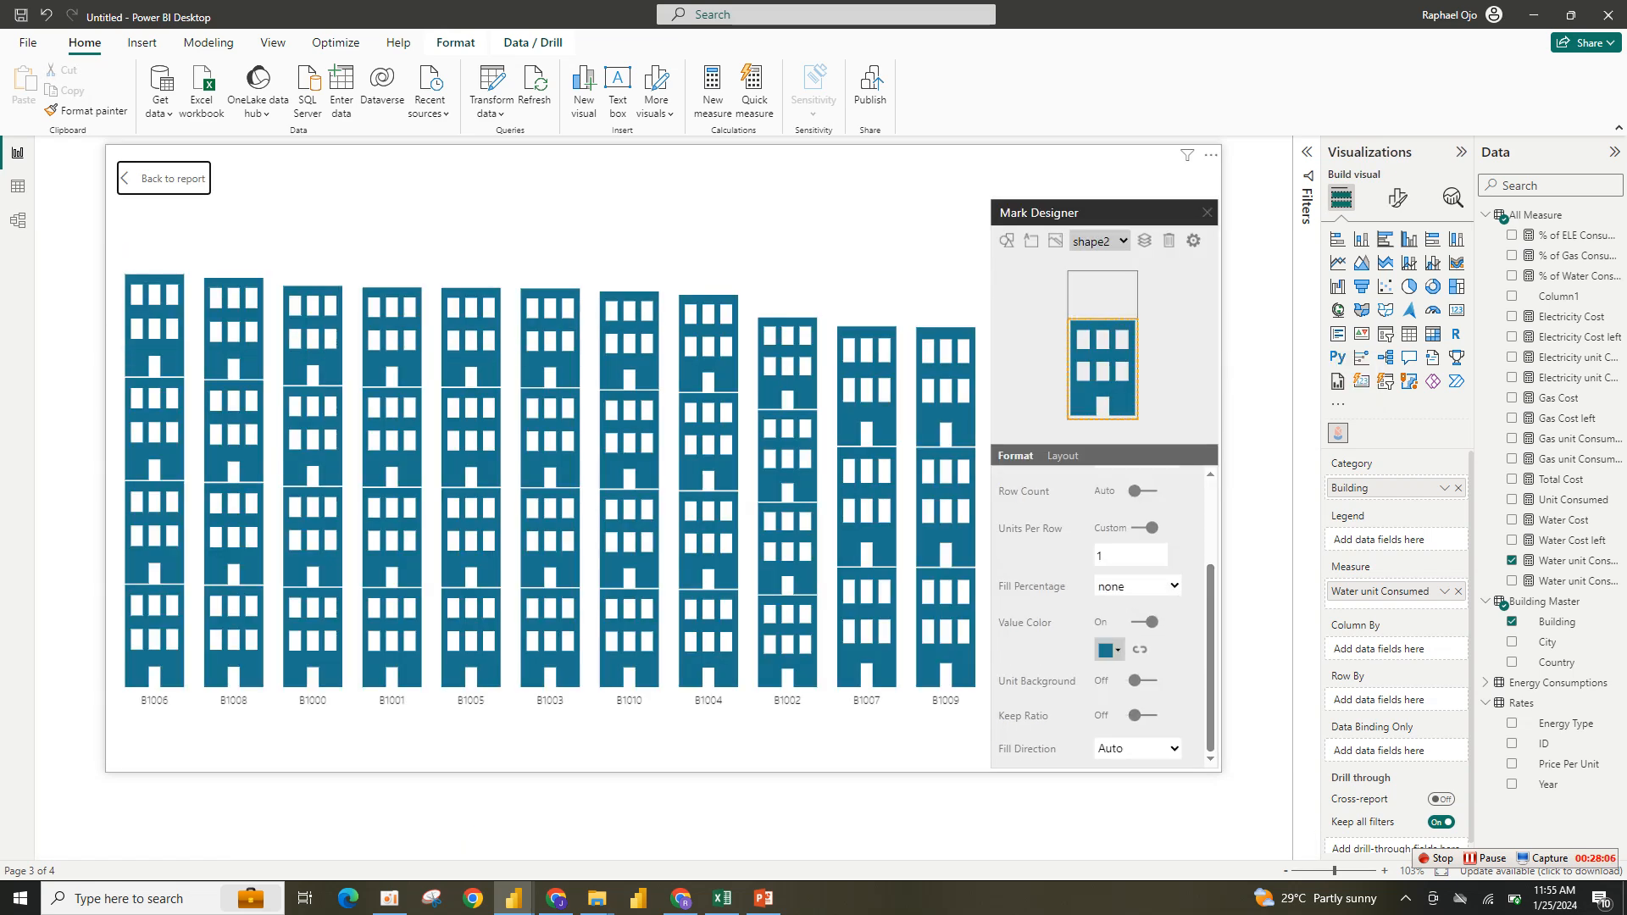
click(1109, 650)
click(1093, 725)
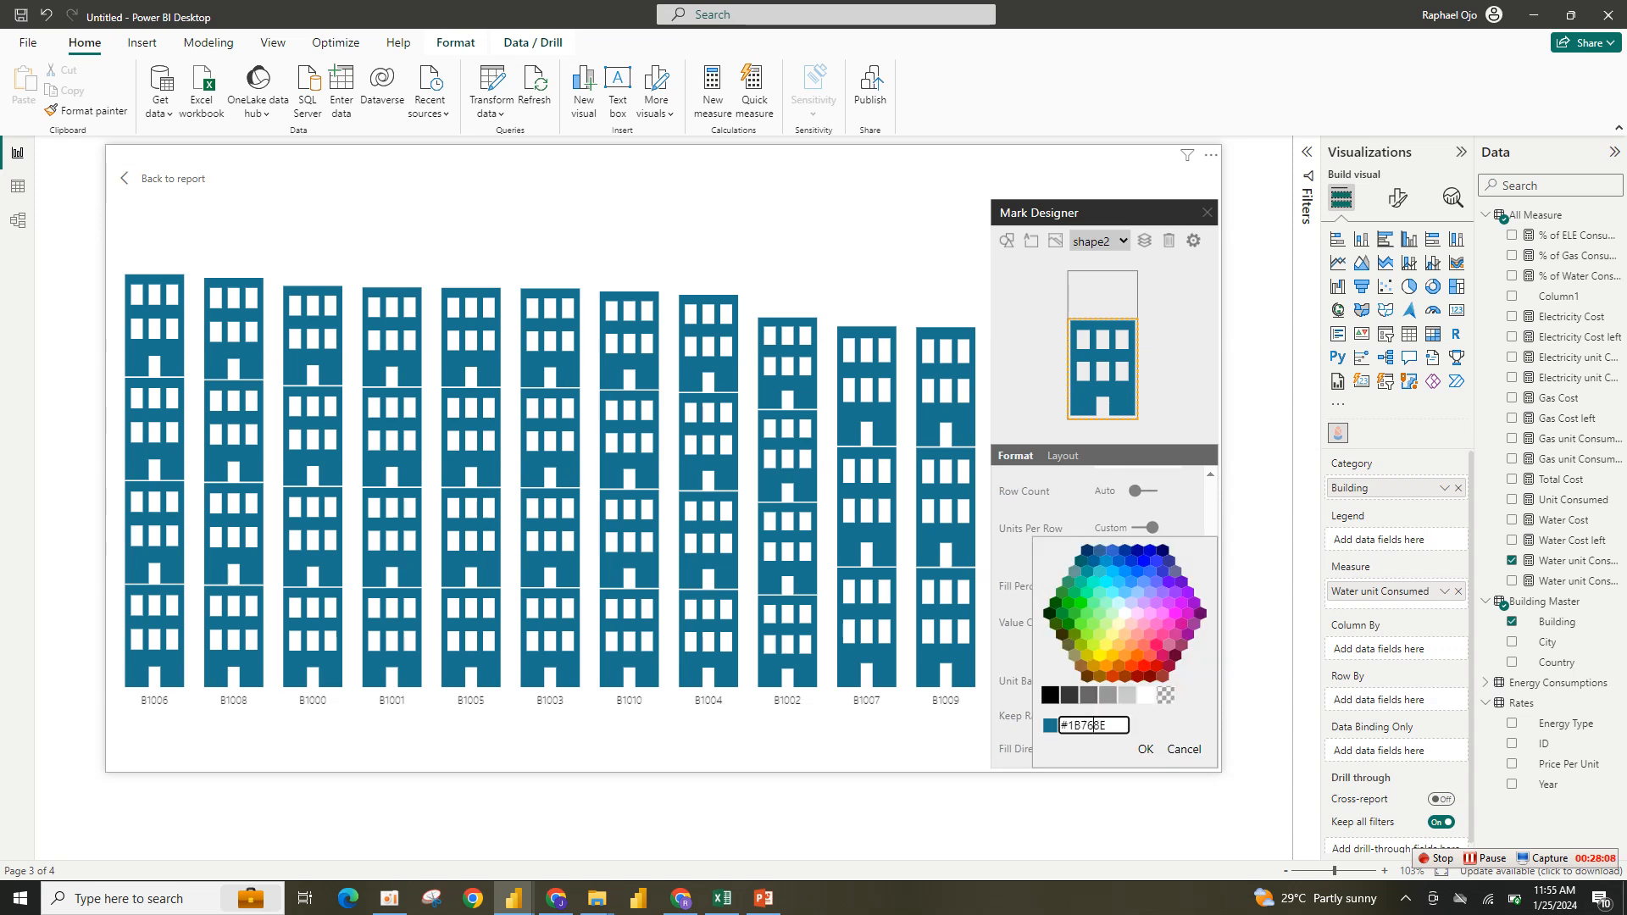
key(ctrl+a)
key(ctrl+v)
key(Return)
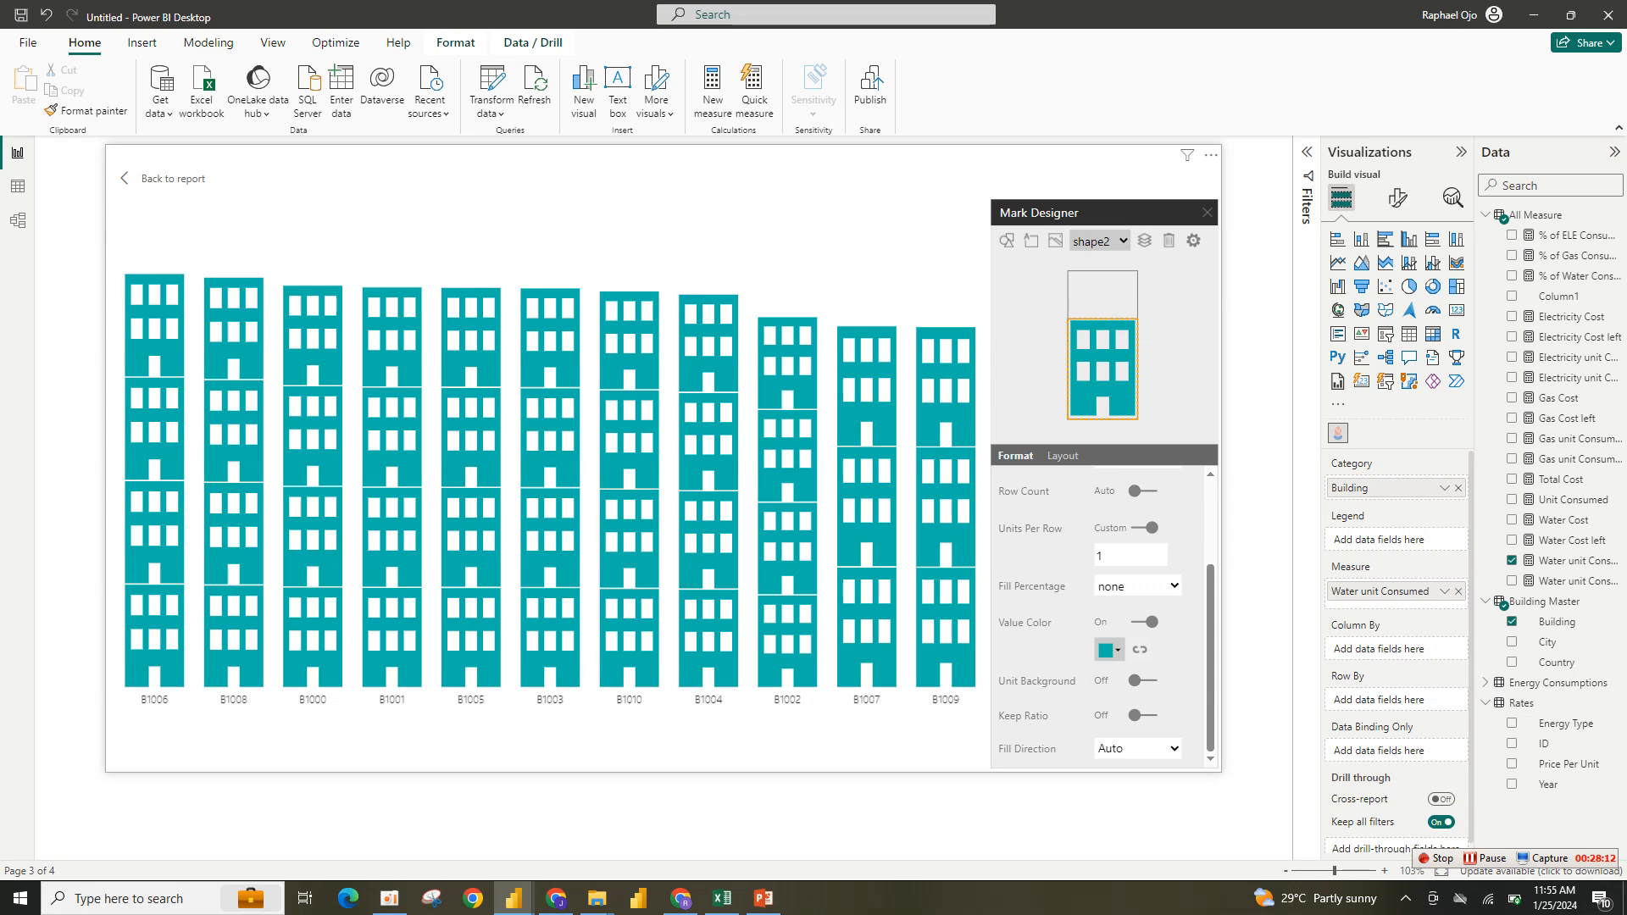
click(1206, 213)
click(164, 178)
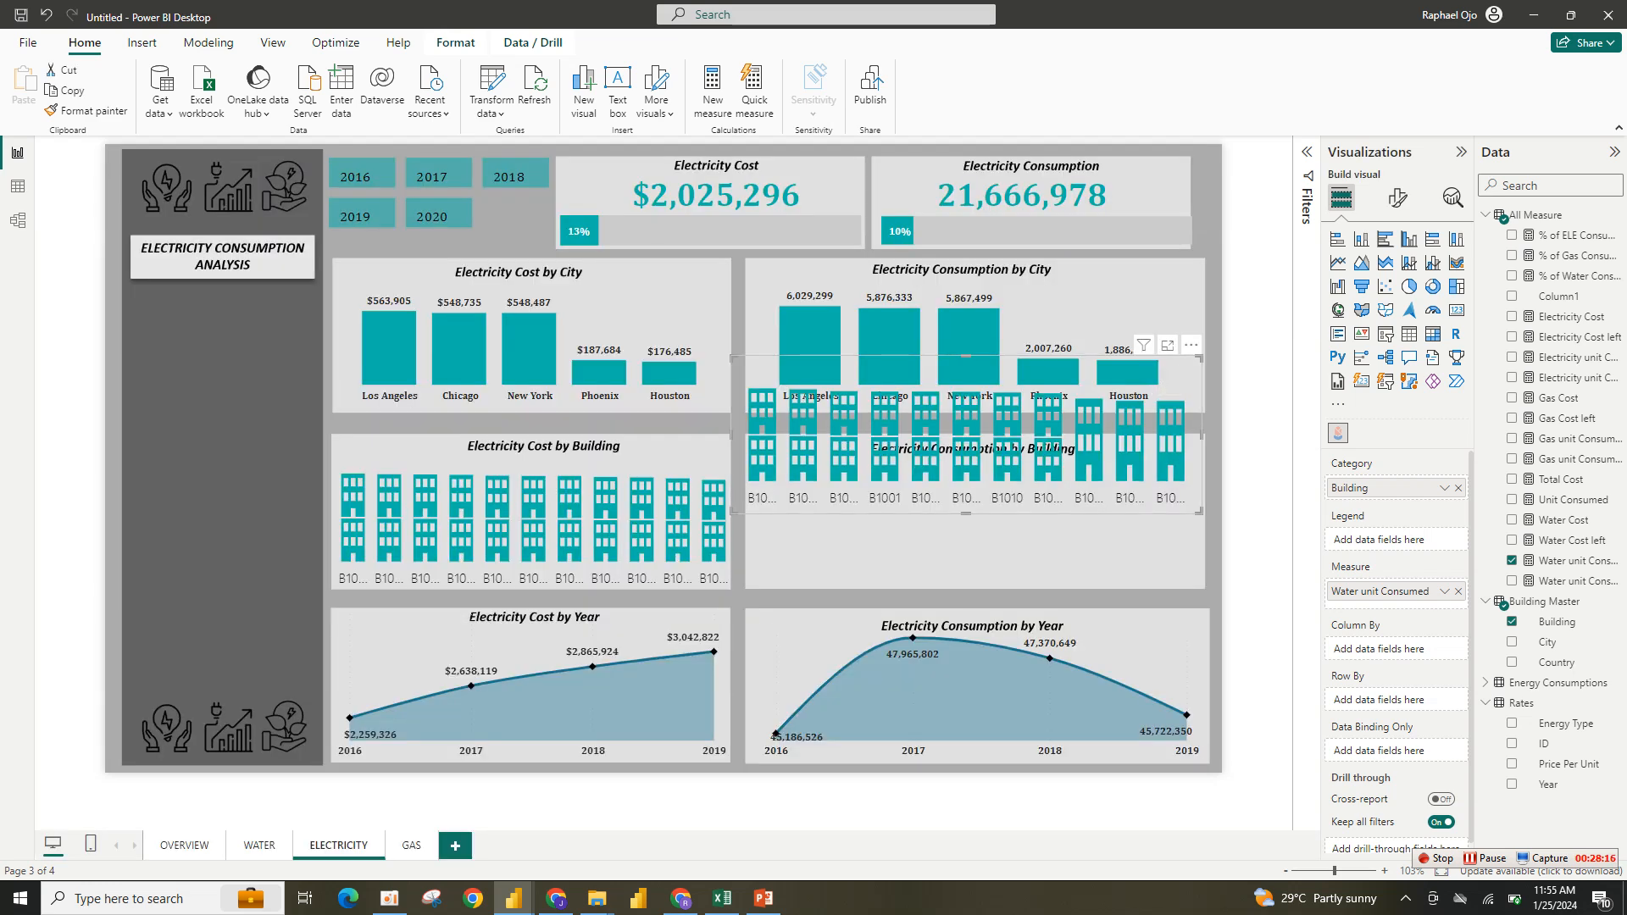
drag(1191, 345, 1203, 416)
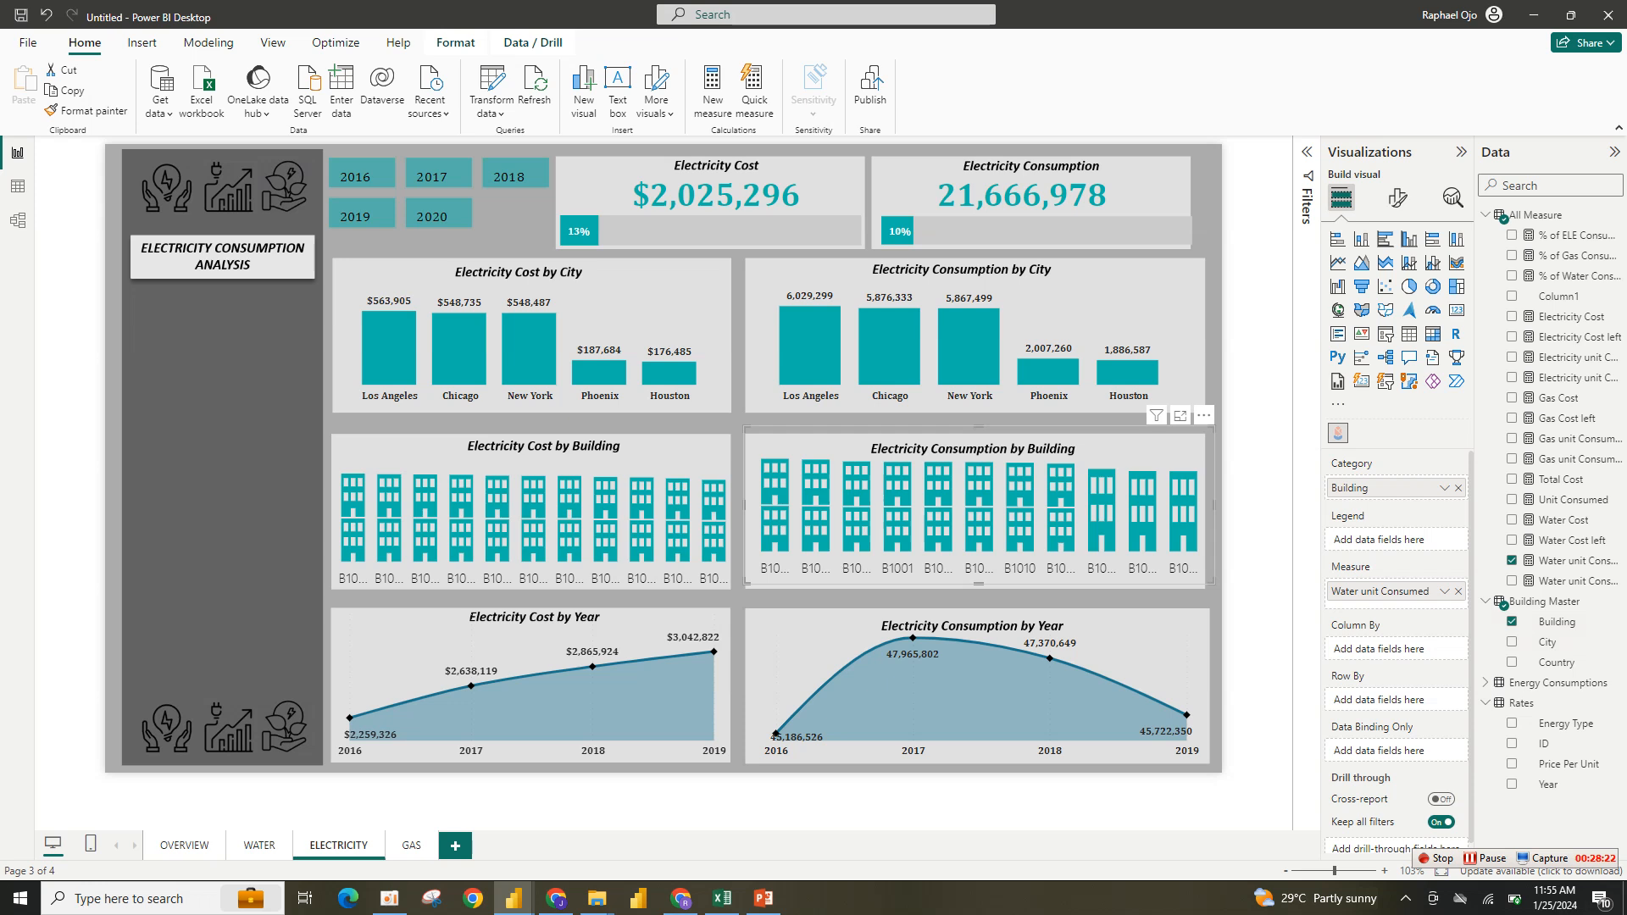
- Replace Water unit Consumed with Electricity unit Consumed as the Electricity Consumption by Building chart's measure
click(1458, 591)
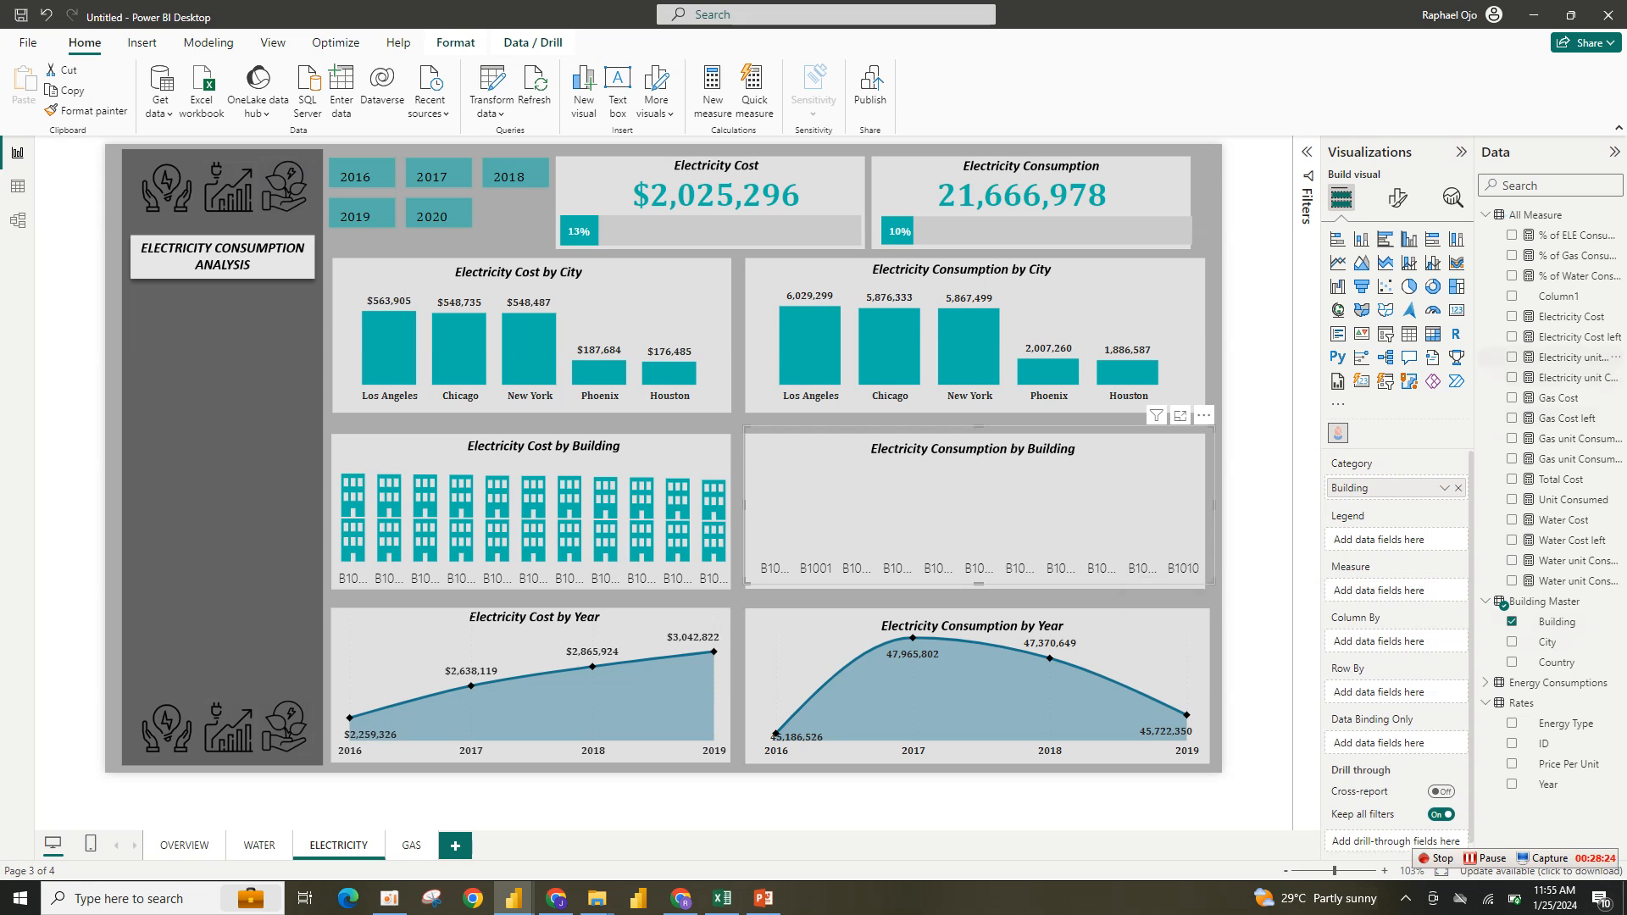
click(1511, 356)
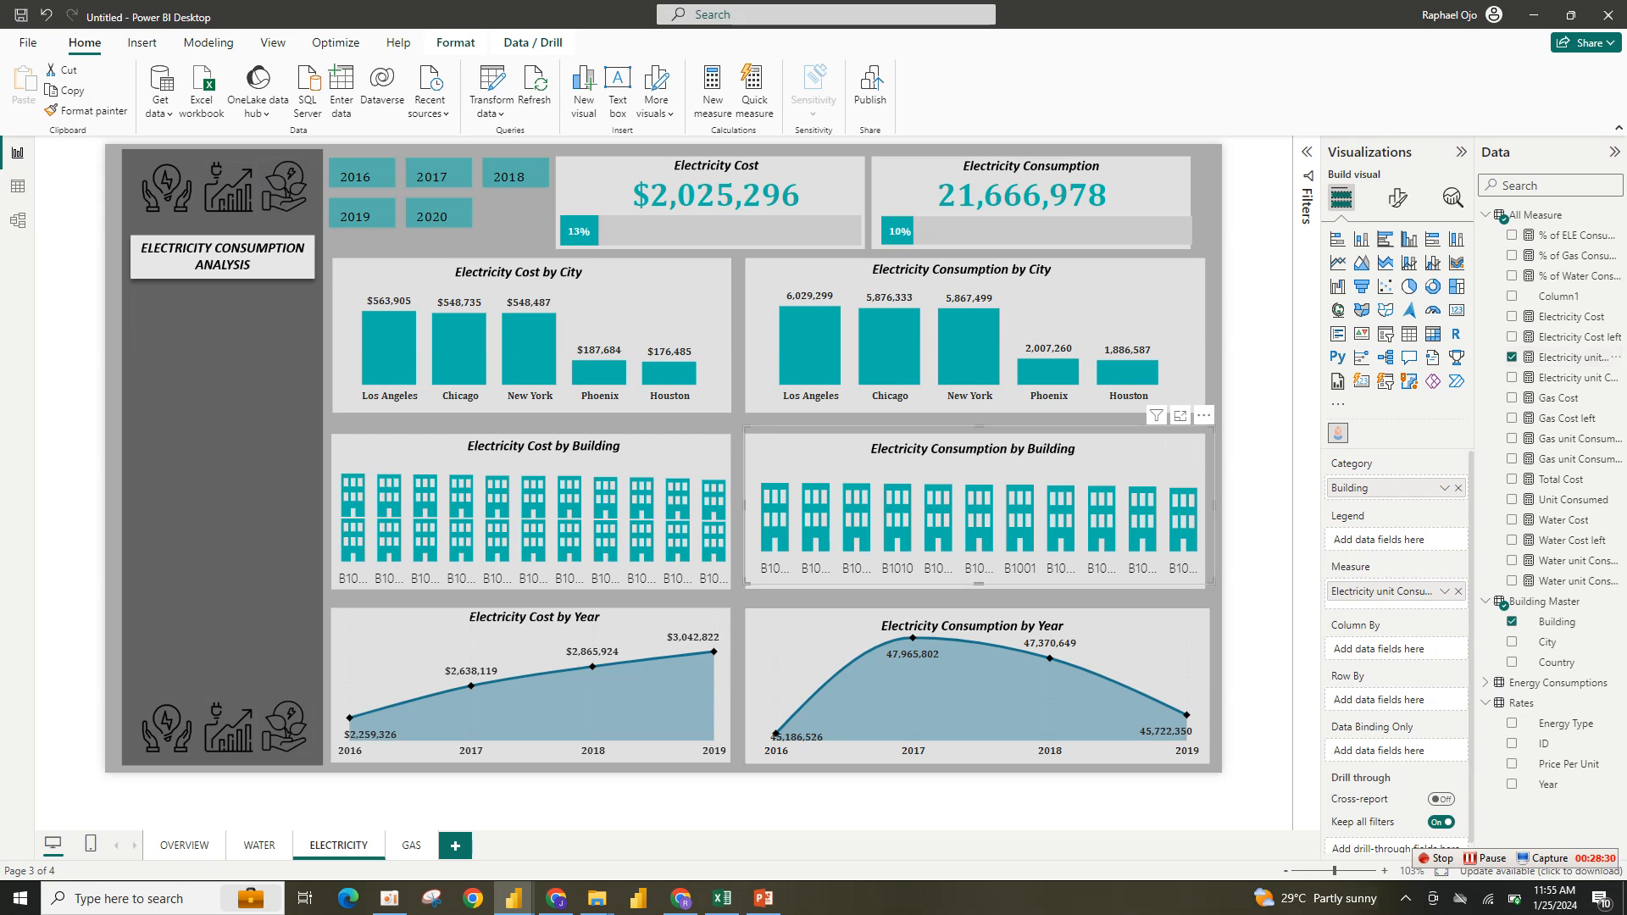
drag(1213, 582, 1203, 595)
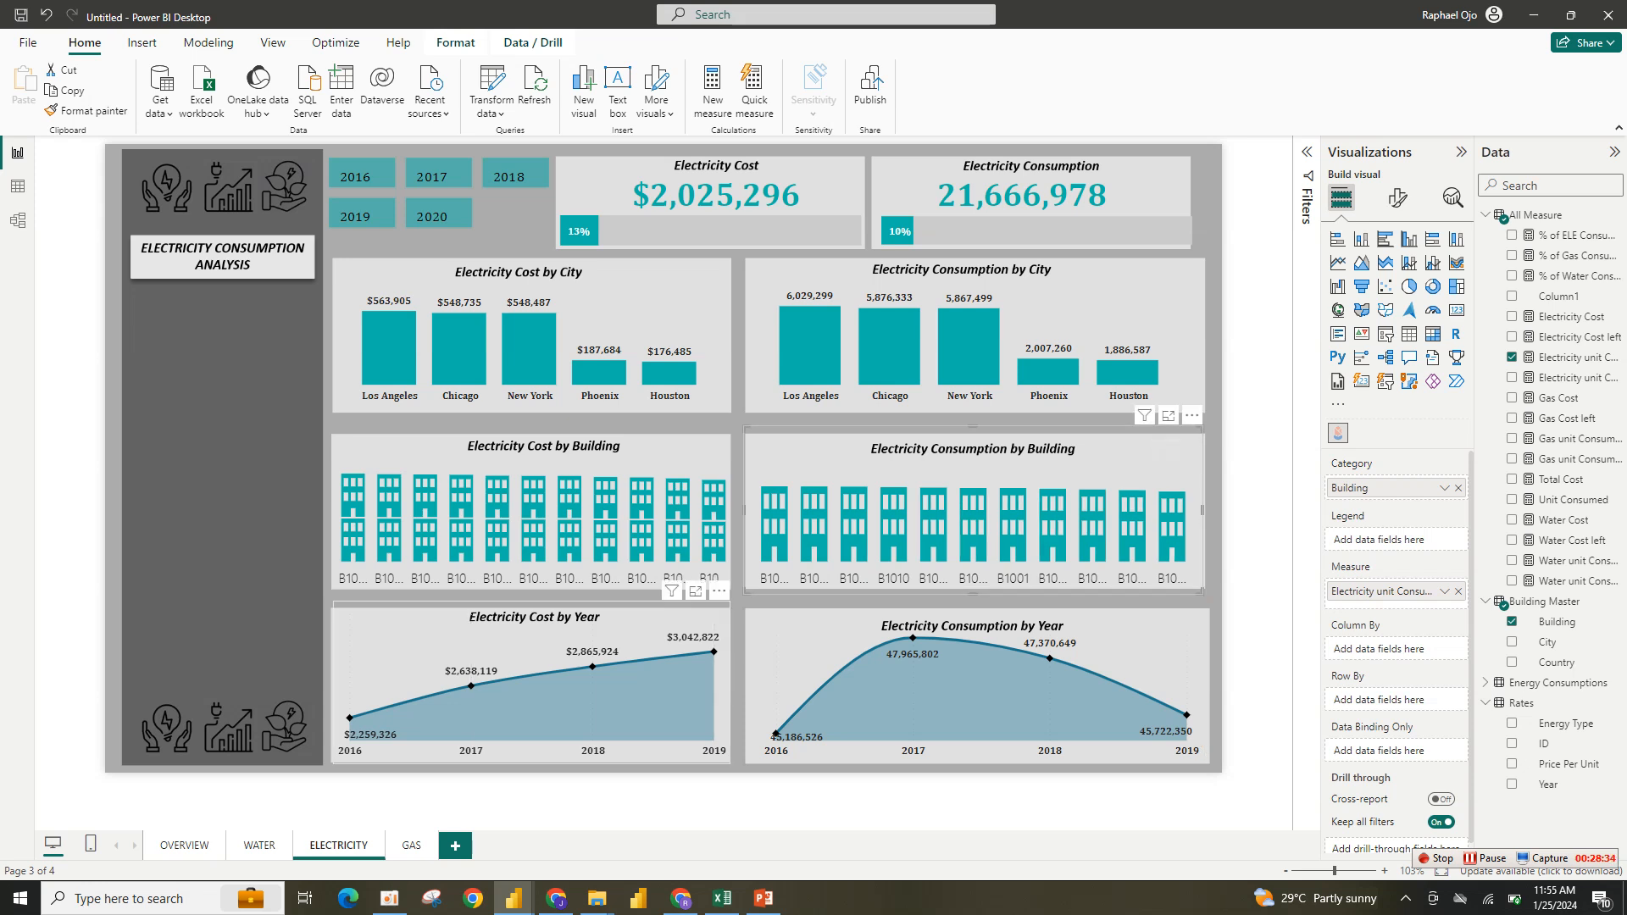
- Replace the Electricity Cost by Year chart's y-axis field with Electricity Cost
click(542, 632)
drag(1364, 546, 1183, 547)
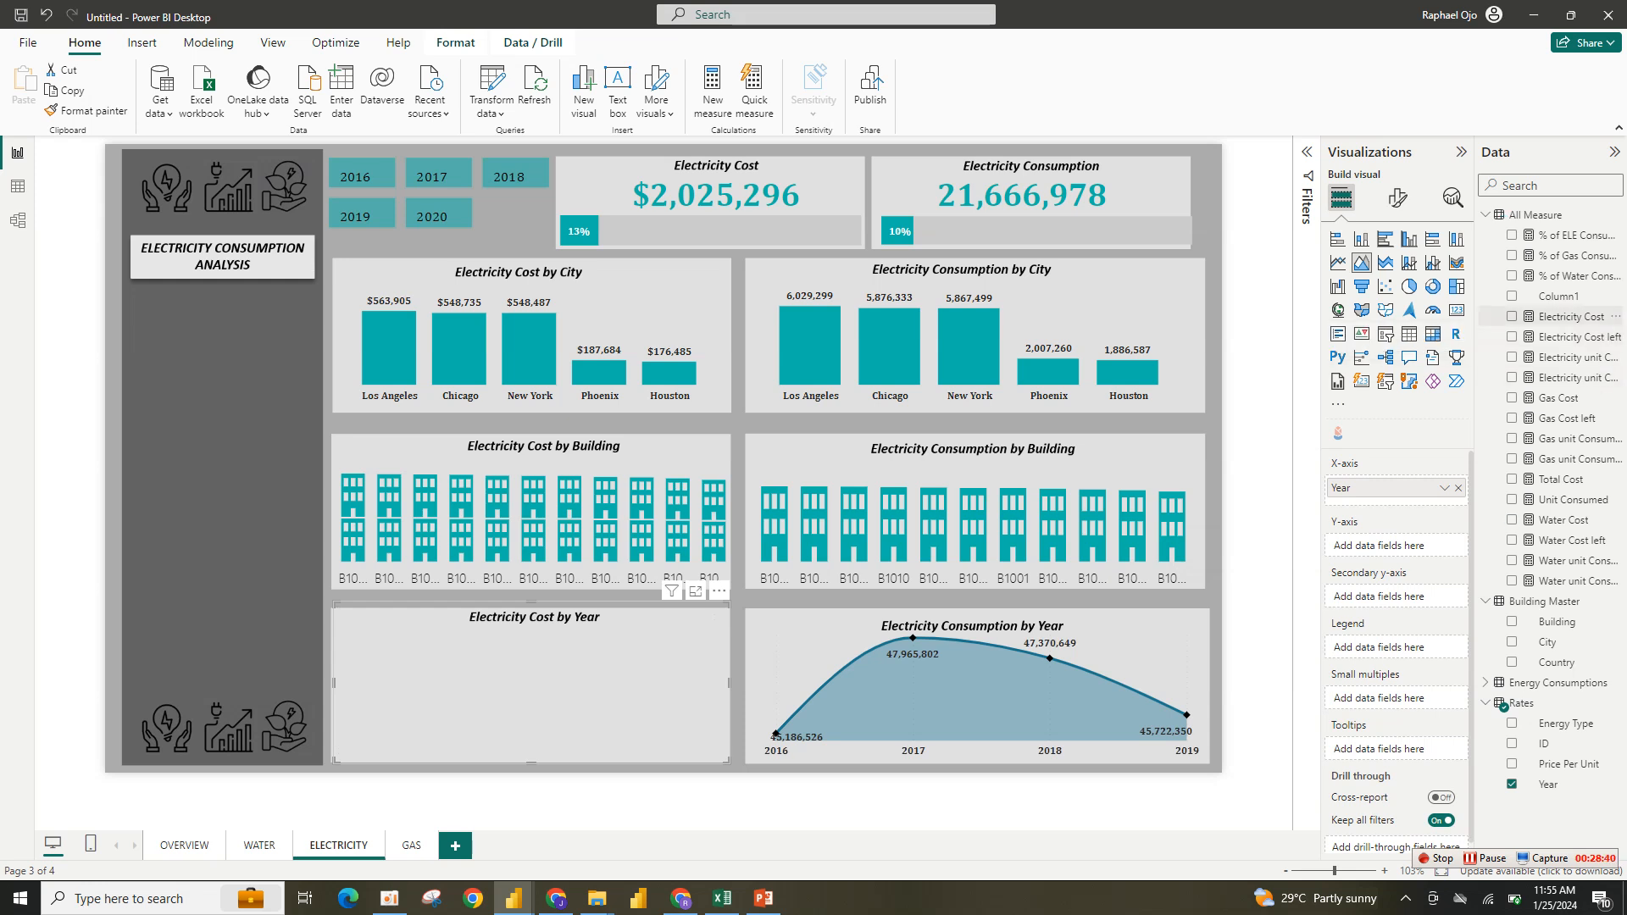
click(1512, 317)
- Replace Water unit Consumed with Electricity unit Consumed as the Electricity Consumption by Year chart's y-axis measure
click(981, 693)
click(1511, 357)
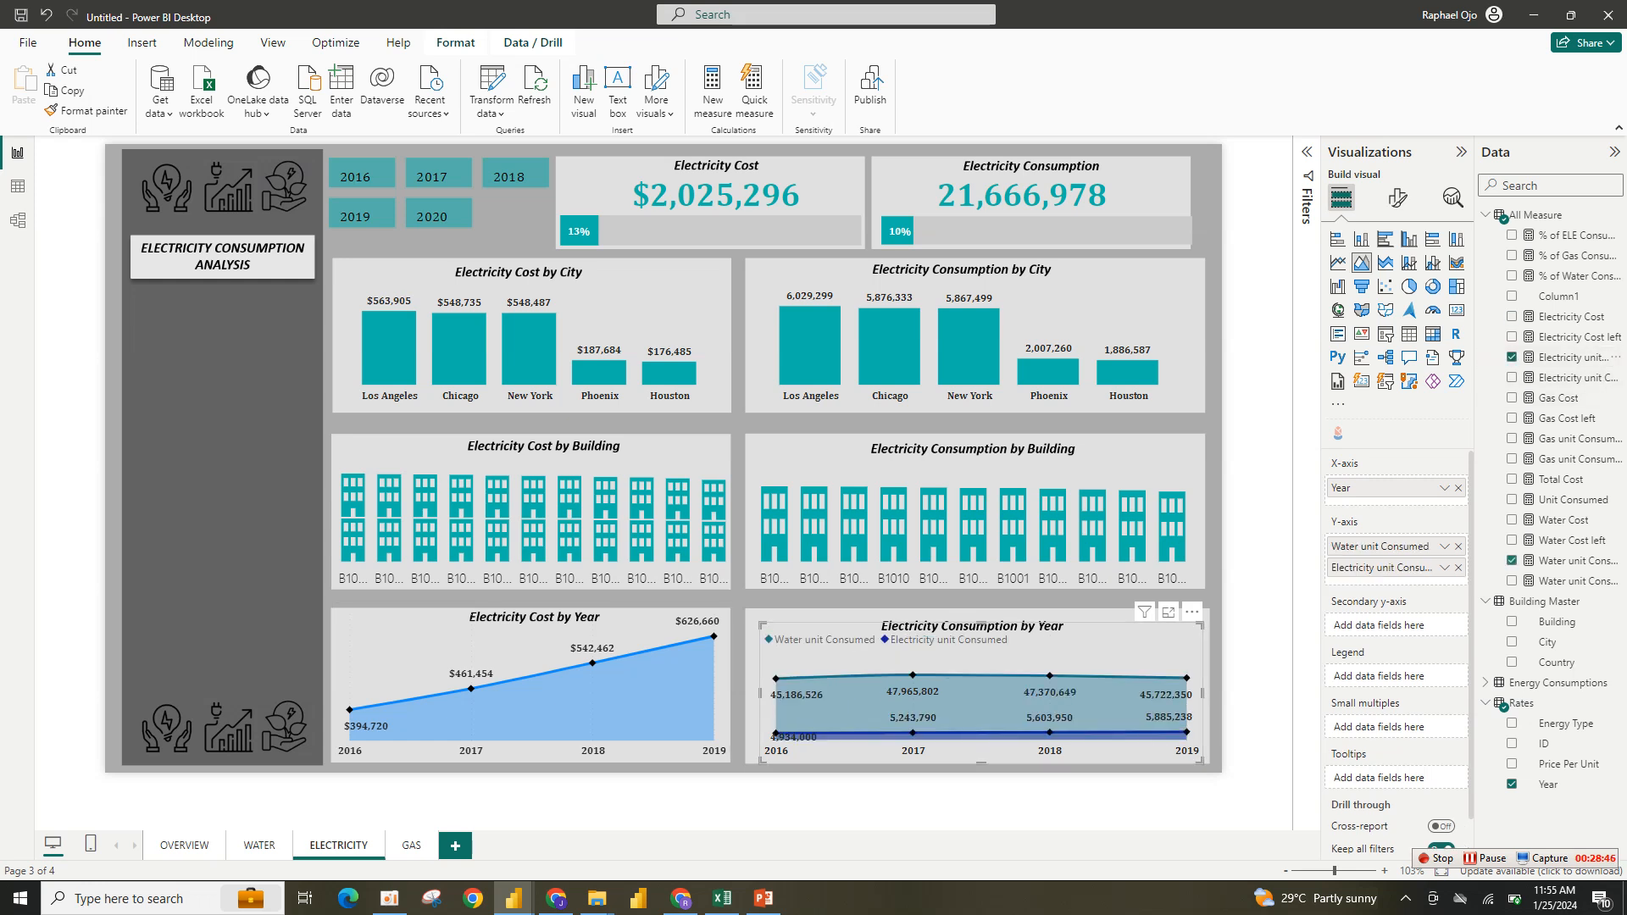
drag(1380, 545, 1132, 535)
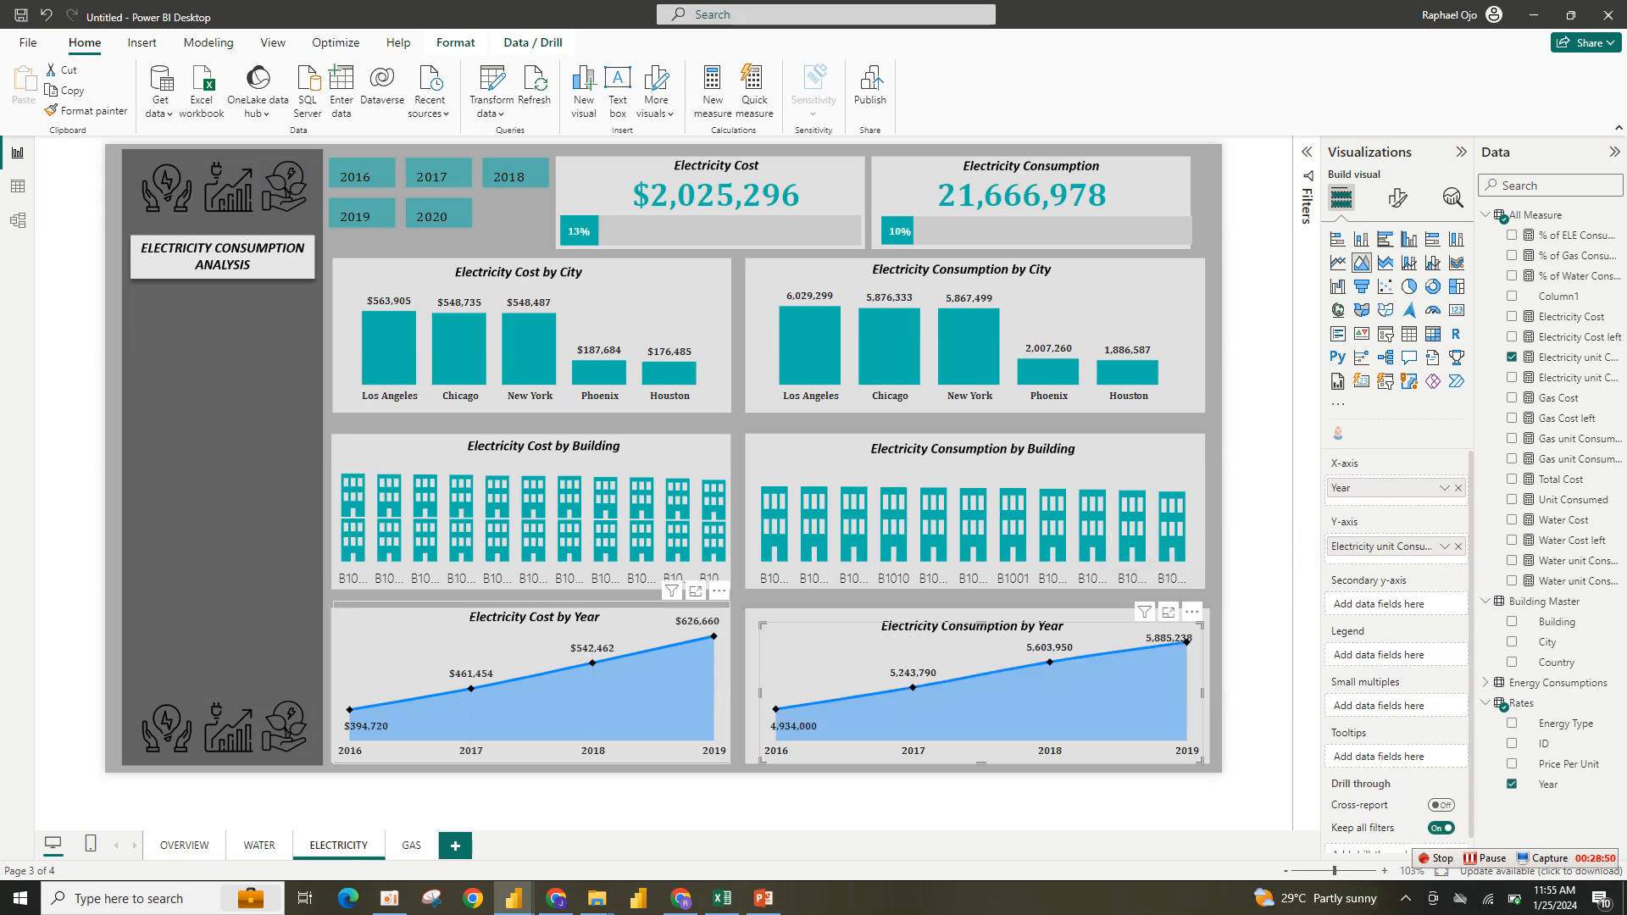
- Set the Electricity Cost by Year chart's line color to #01B8AA
click(525, 686)
click(1397, 198)
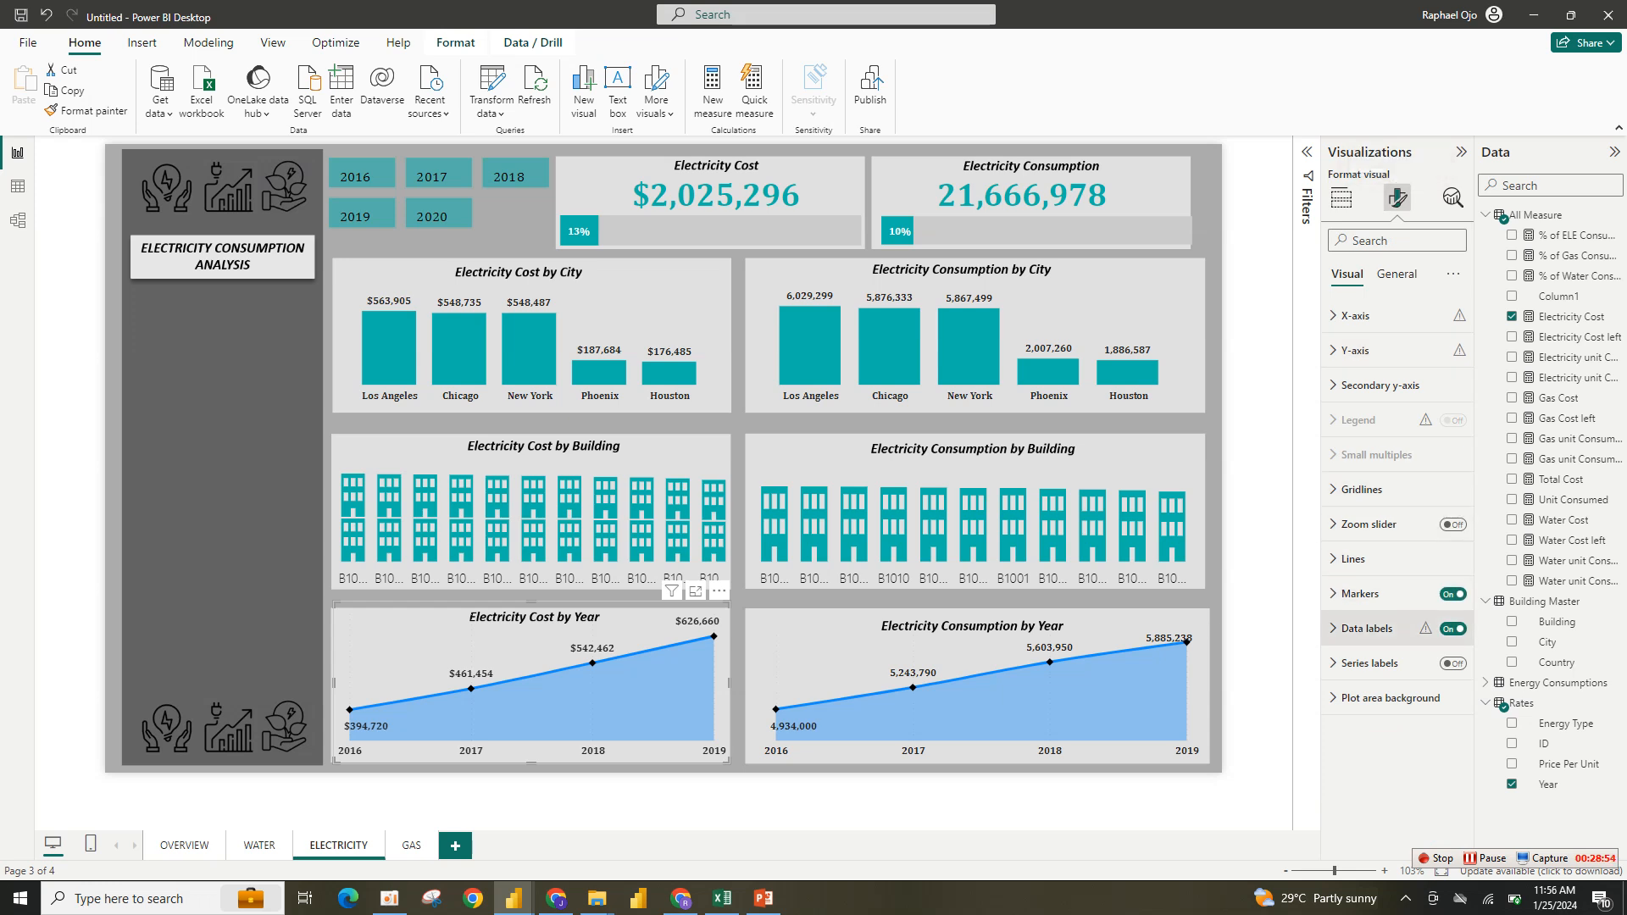
click(1353, 558)
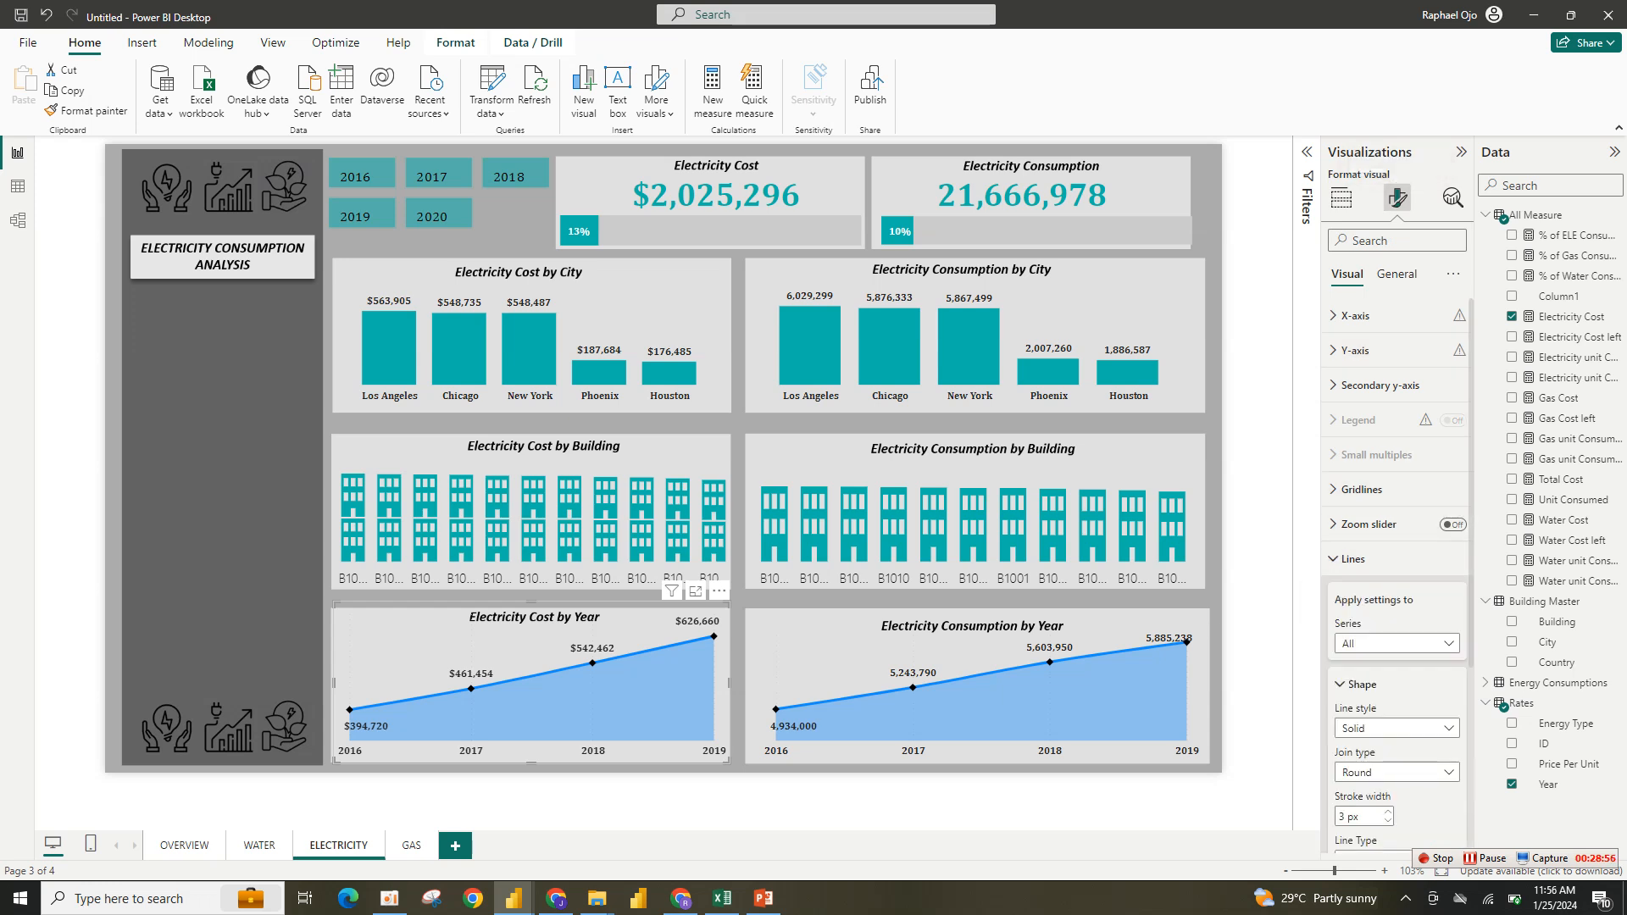
scroll(1396, 576, down, 5)
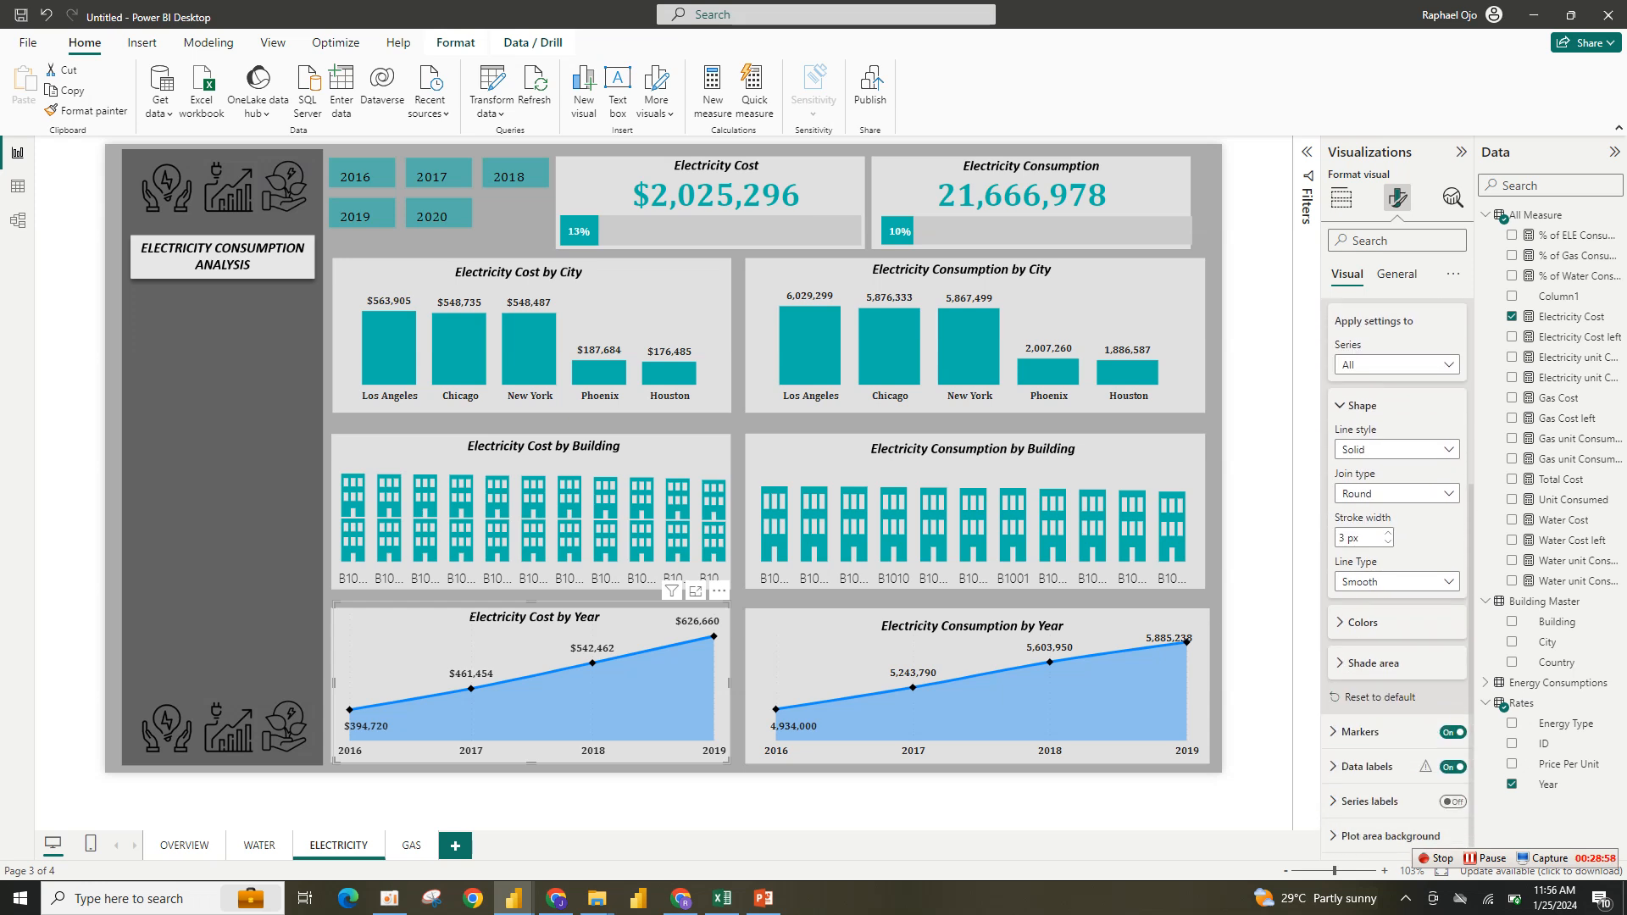
click(1361, 623)
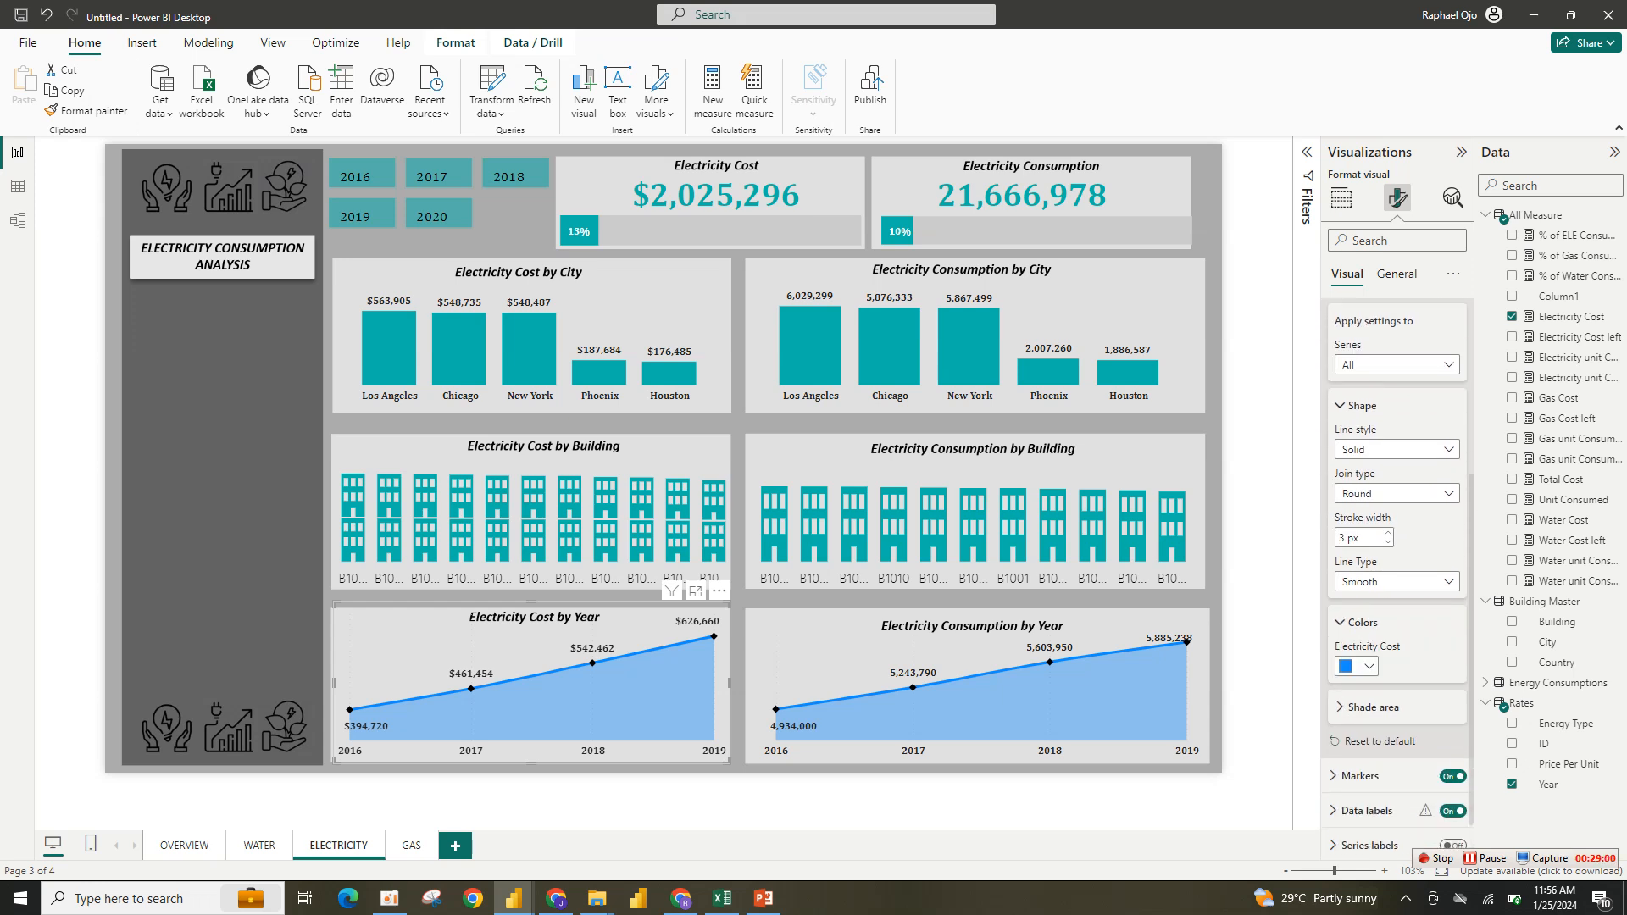
click(1357, 666)
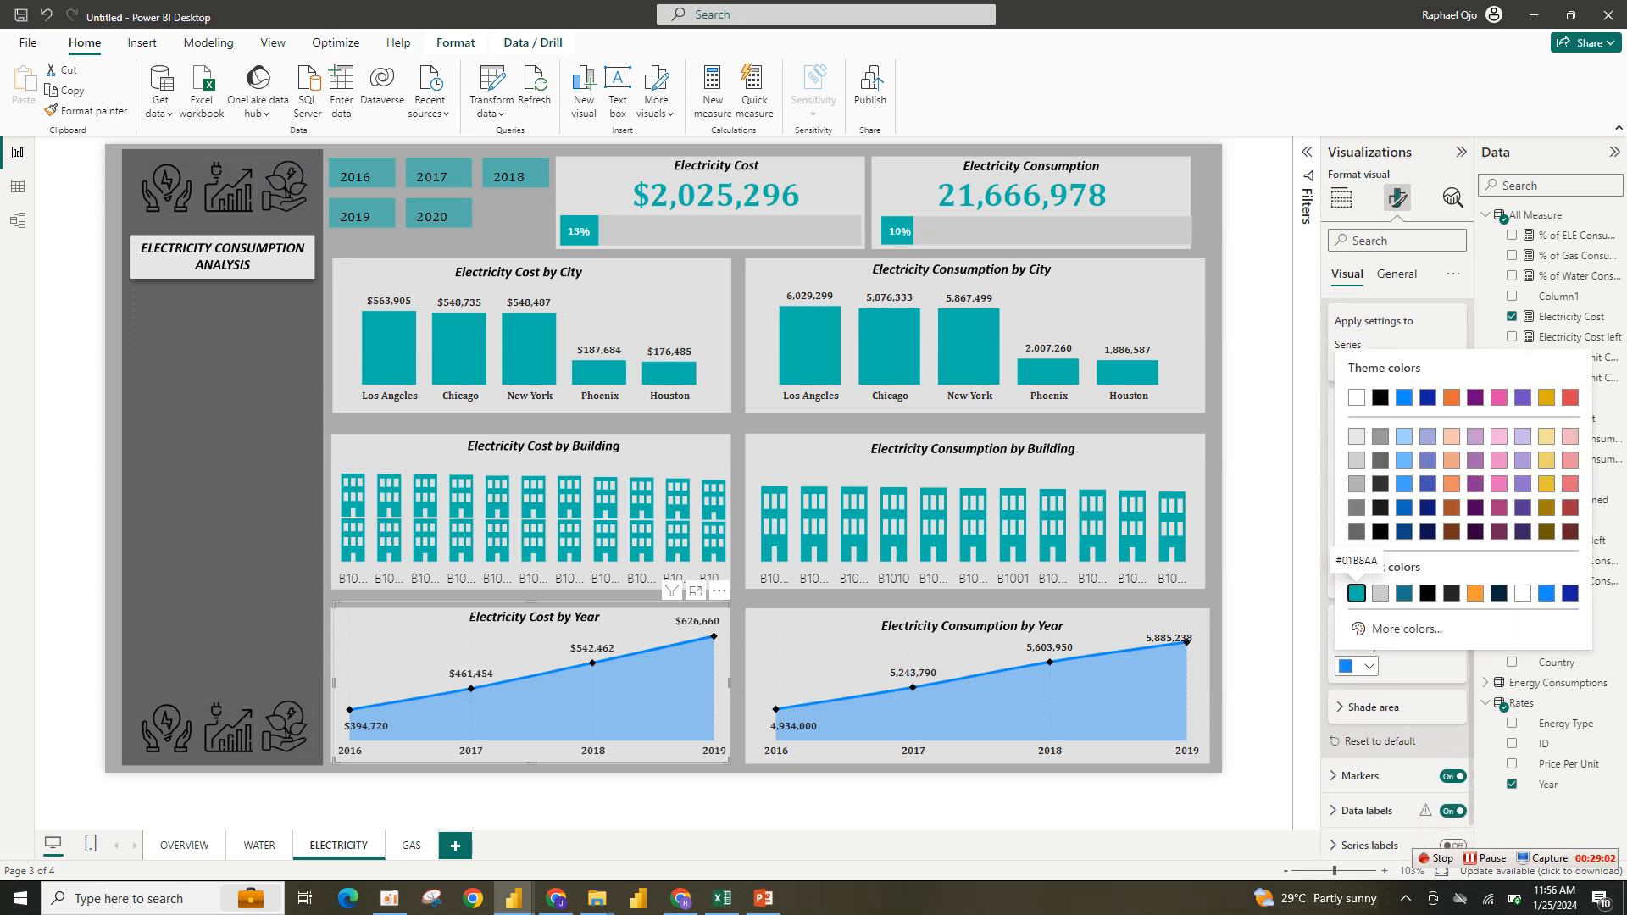
click(1356, 593)
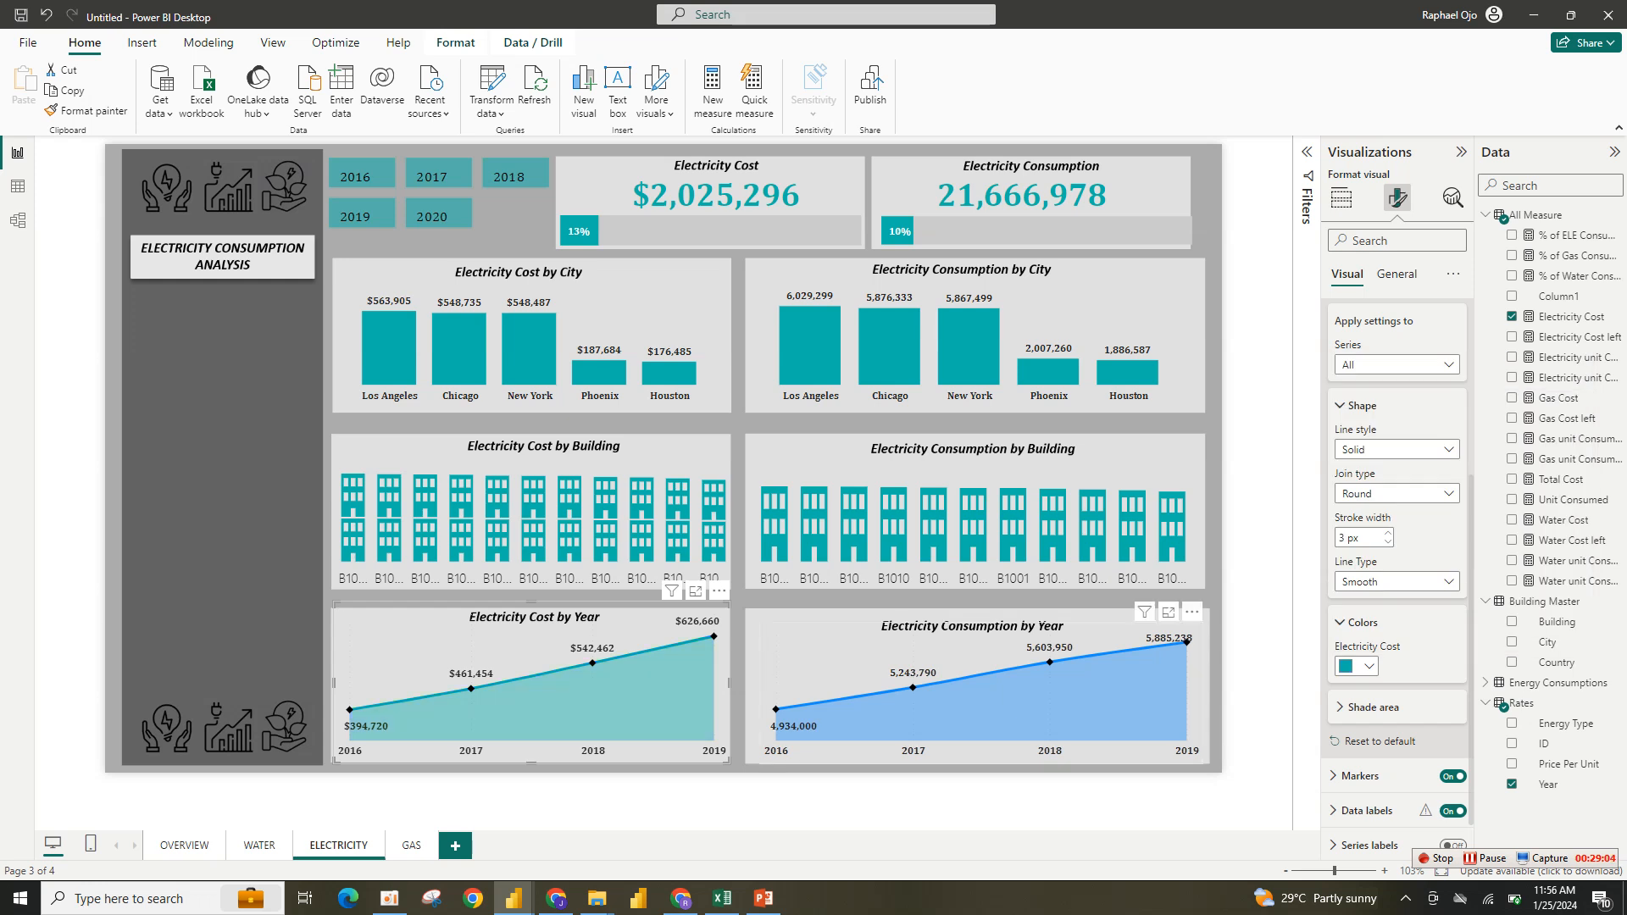
- Set the Electricity Consumption by Year chart's line color to #01B8AA
click(981, 693)
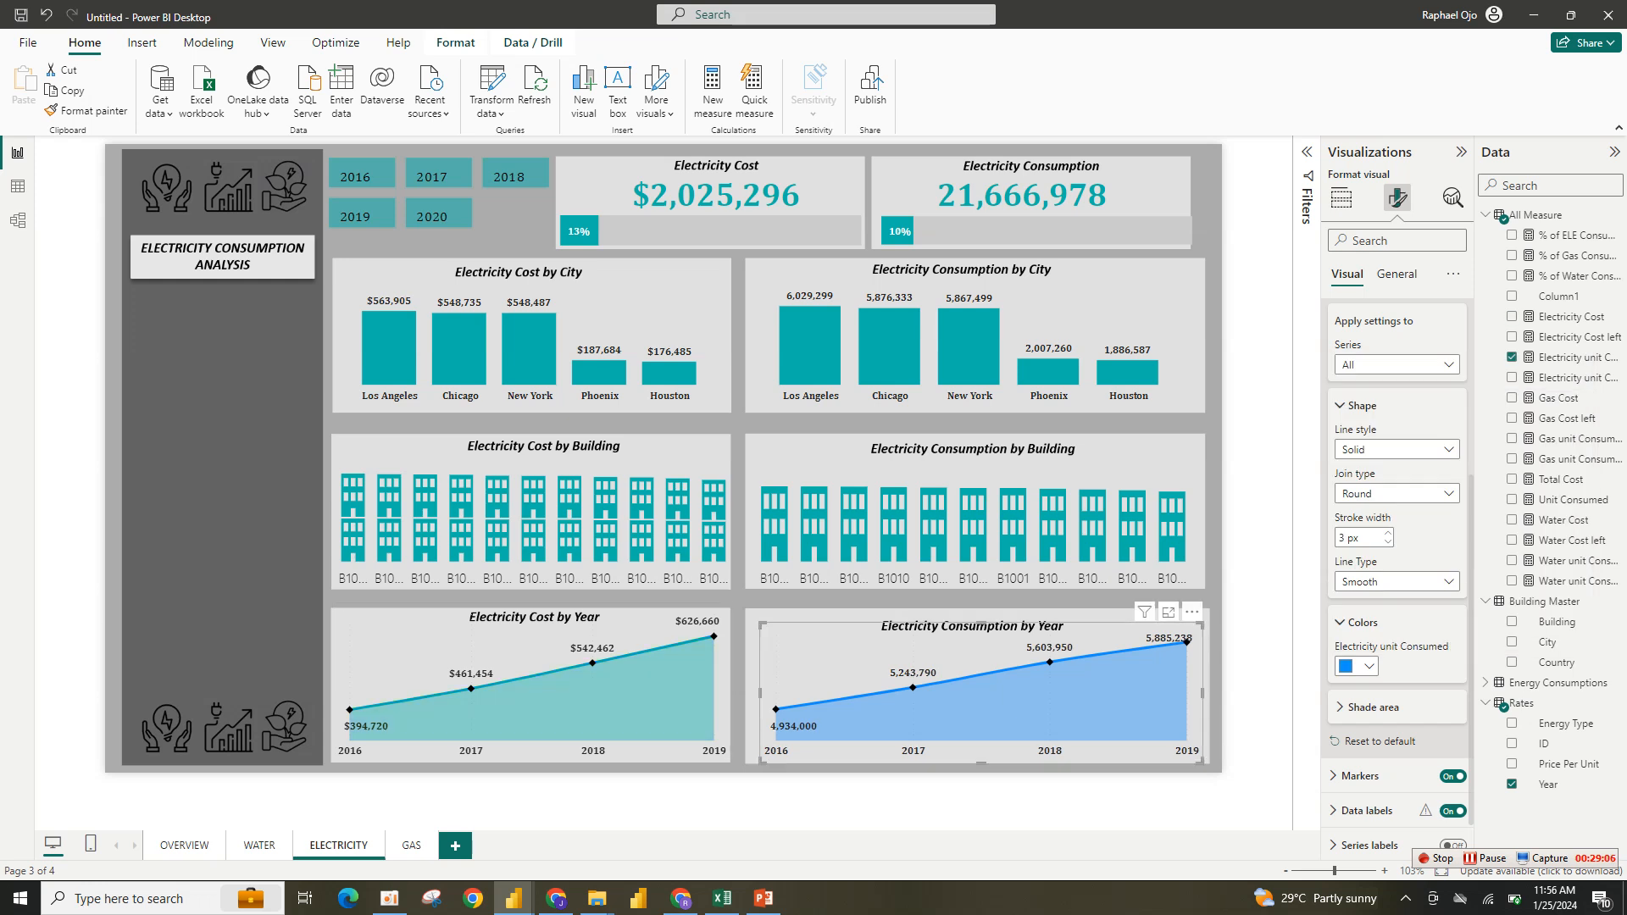
click(1356, 666)
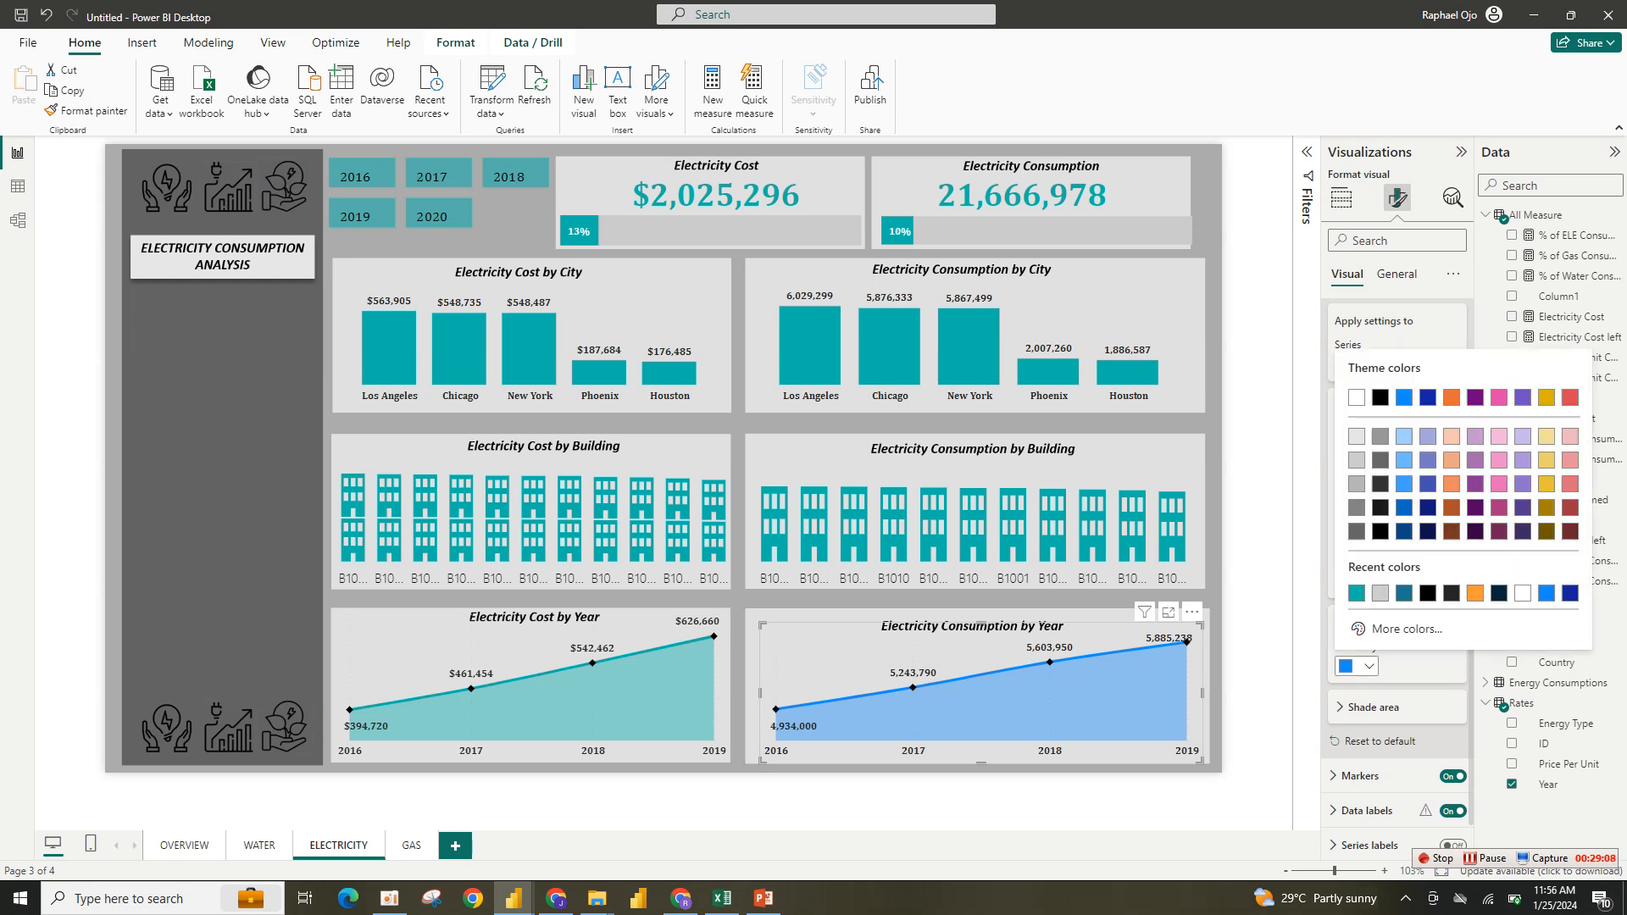
click(1356, 593)
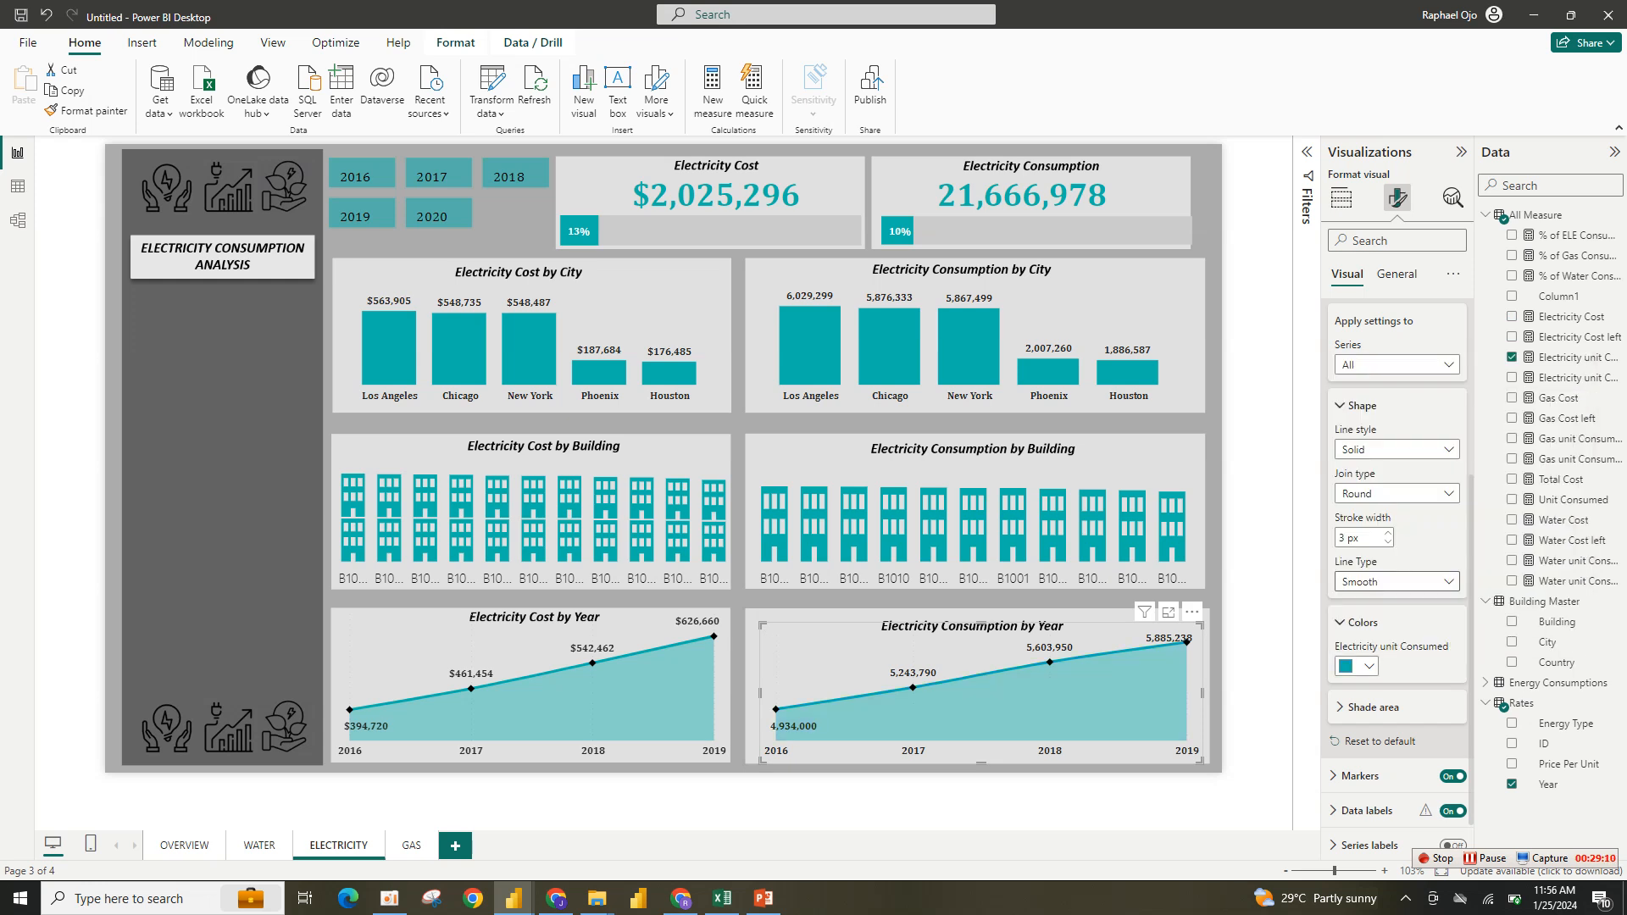
click(1341, 197)
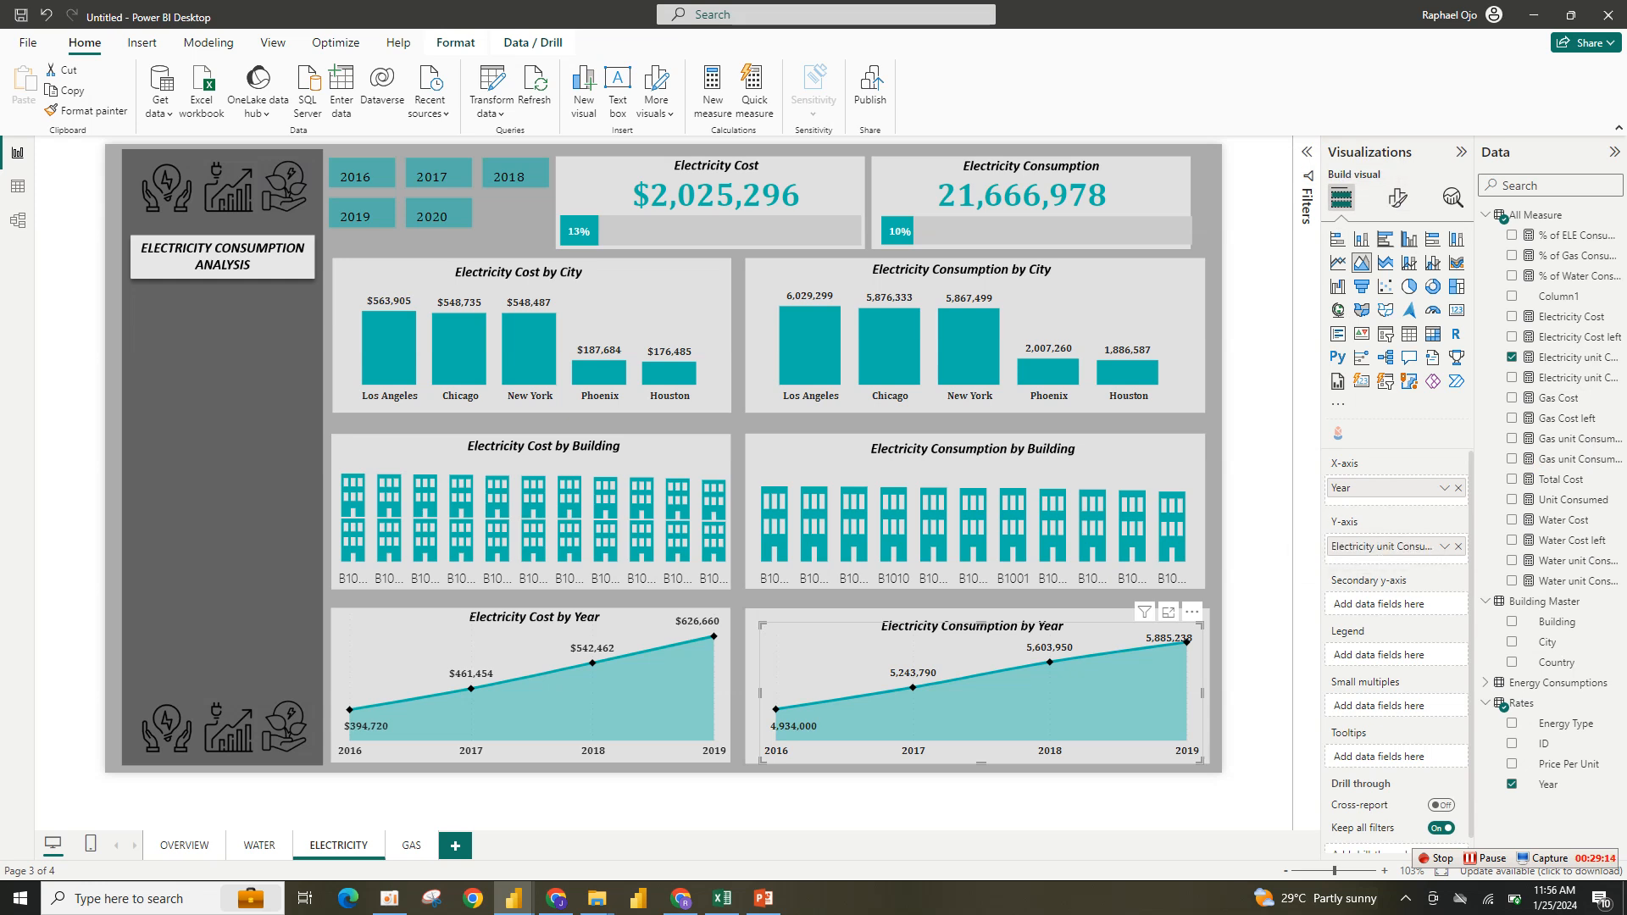
click(713, 678)
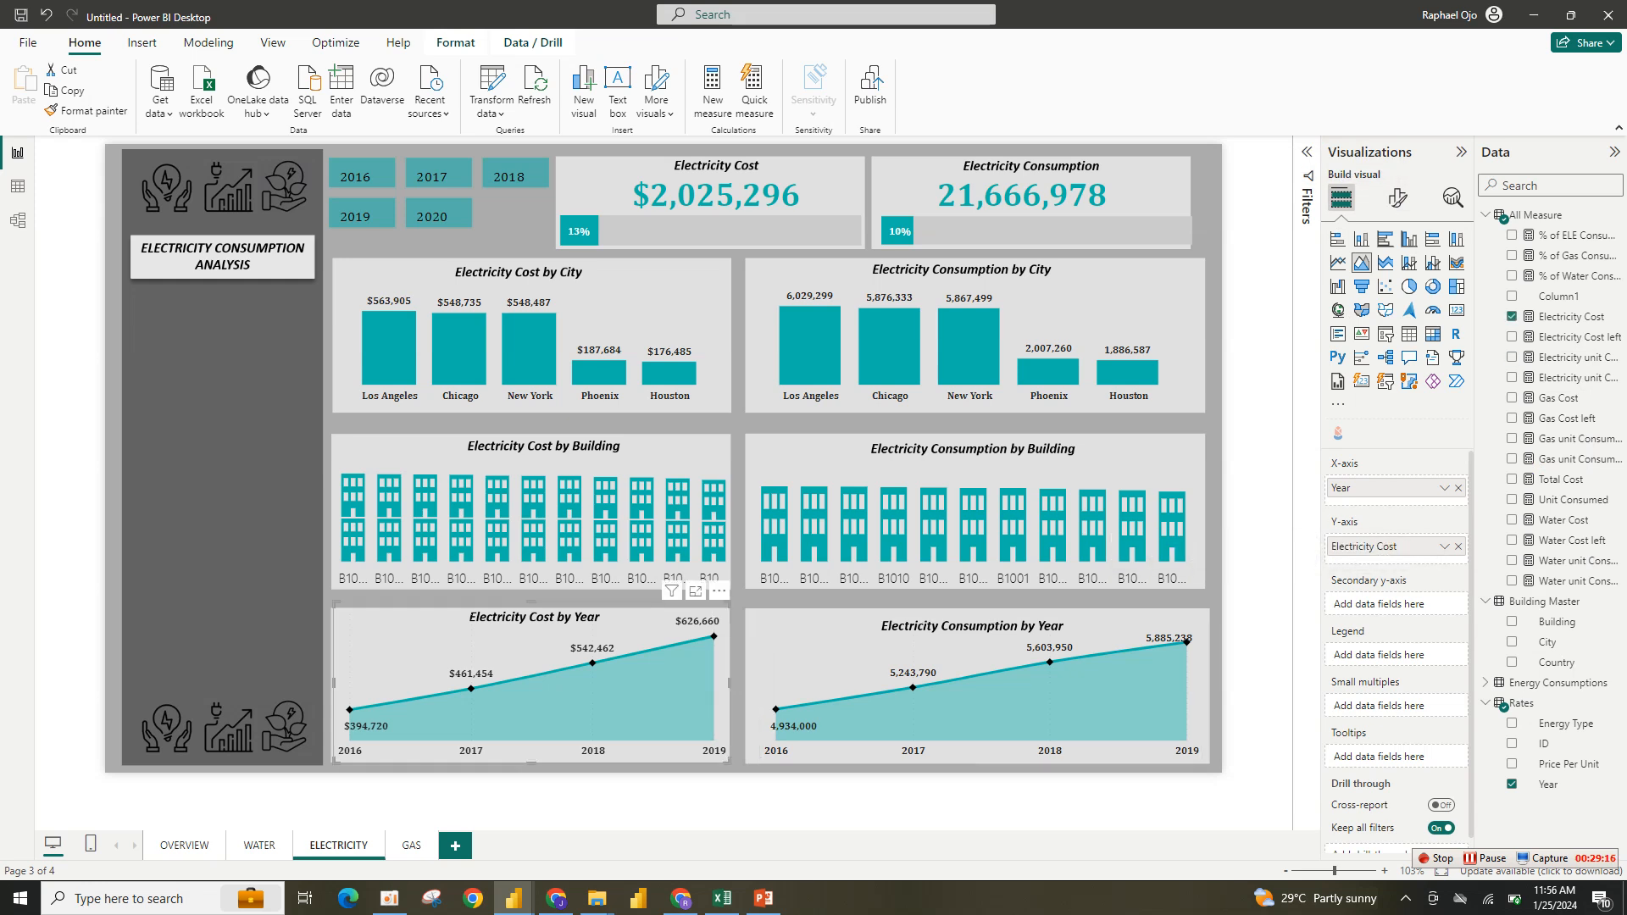
click(805, 677)
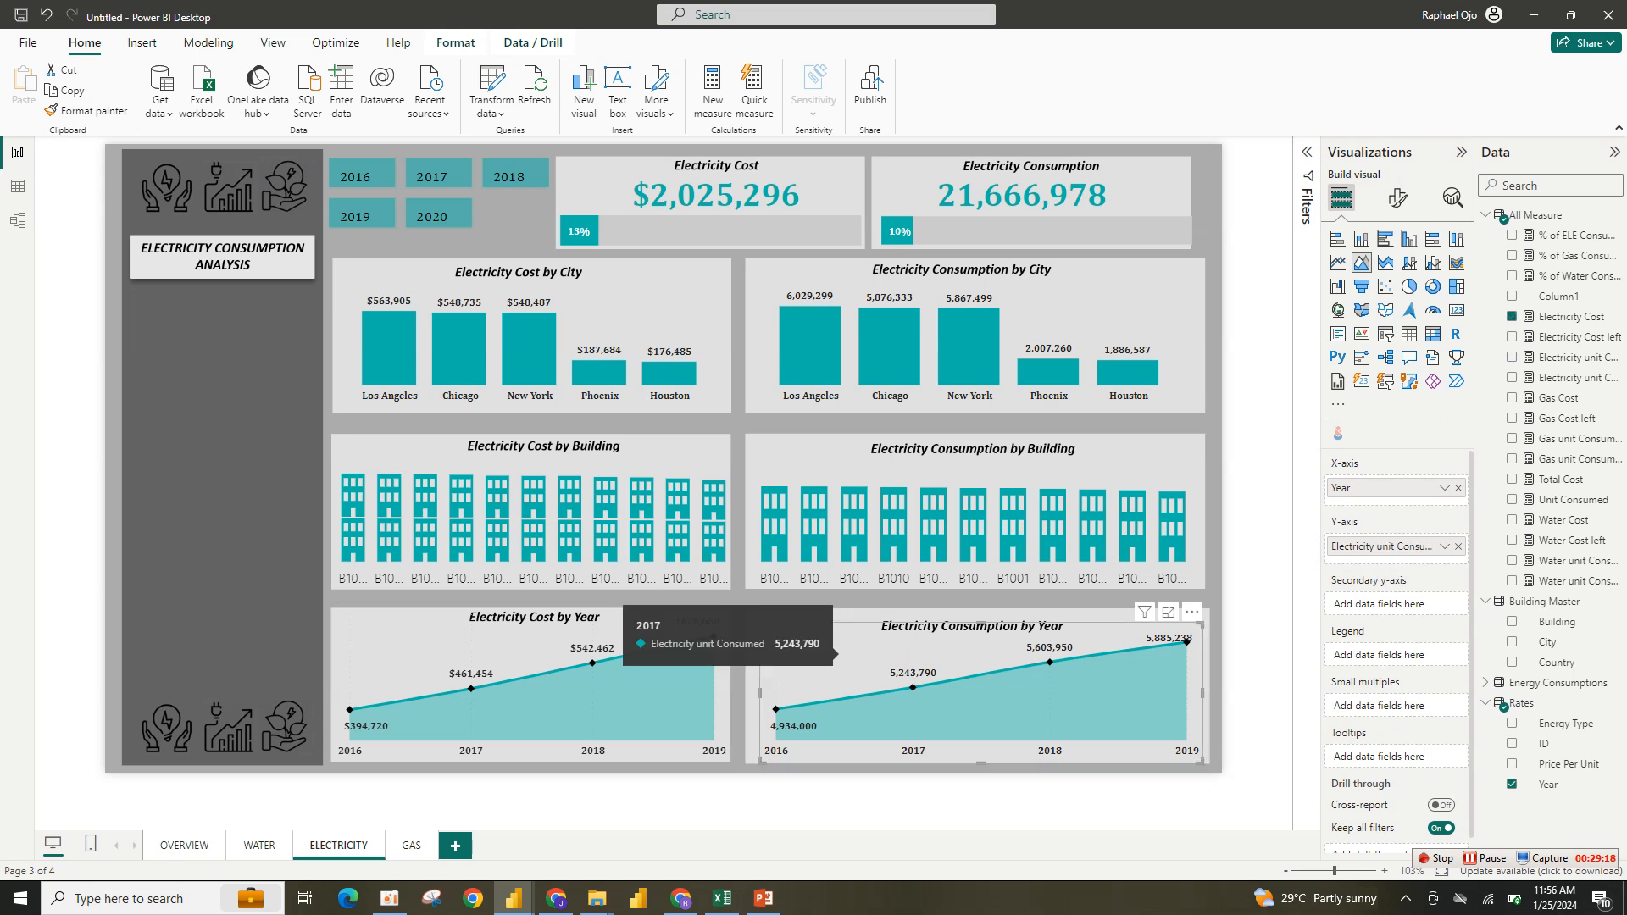
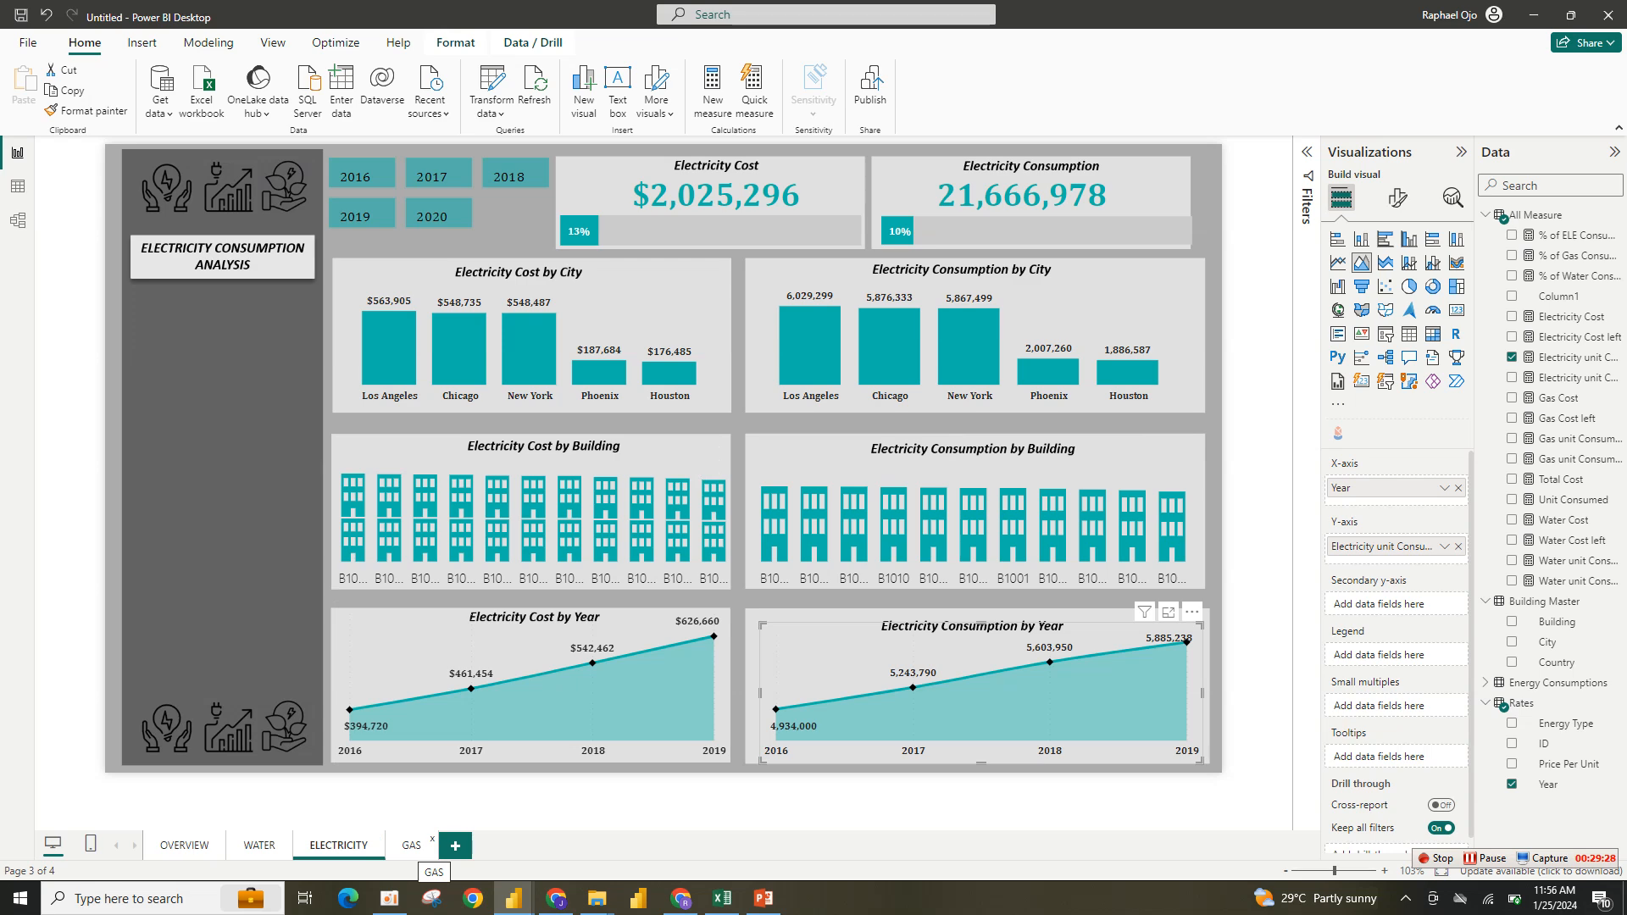
- Paste the copied dashboard visuals onto the empty Gas page
click(411, 845)
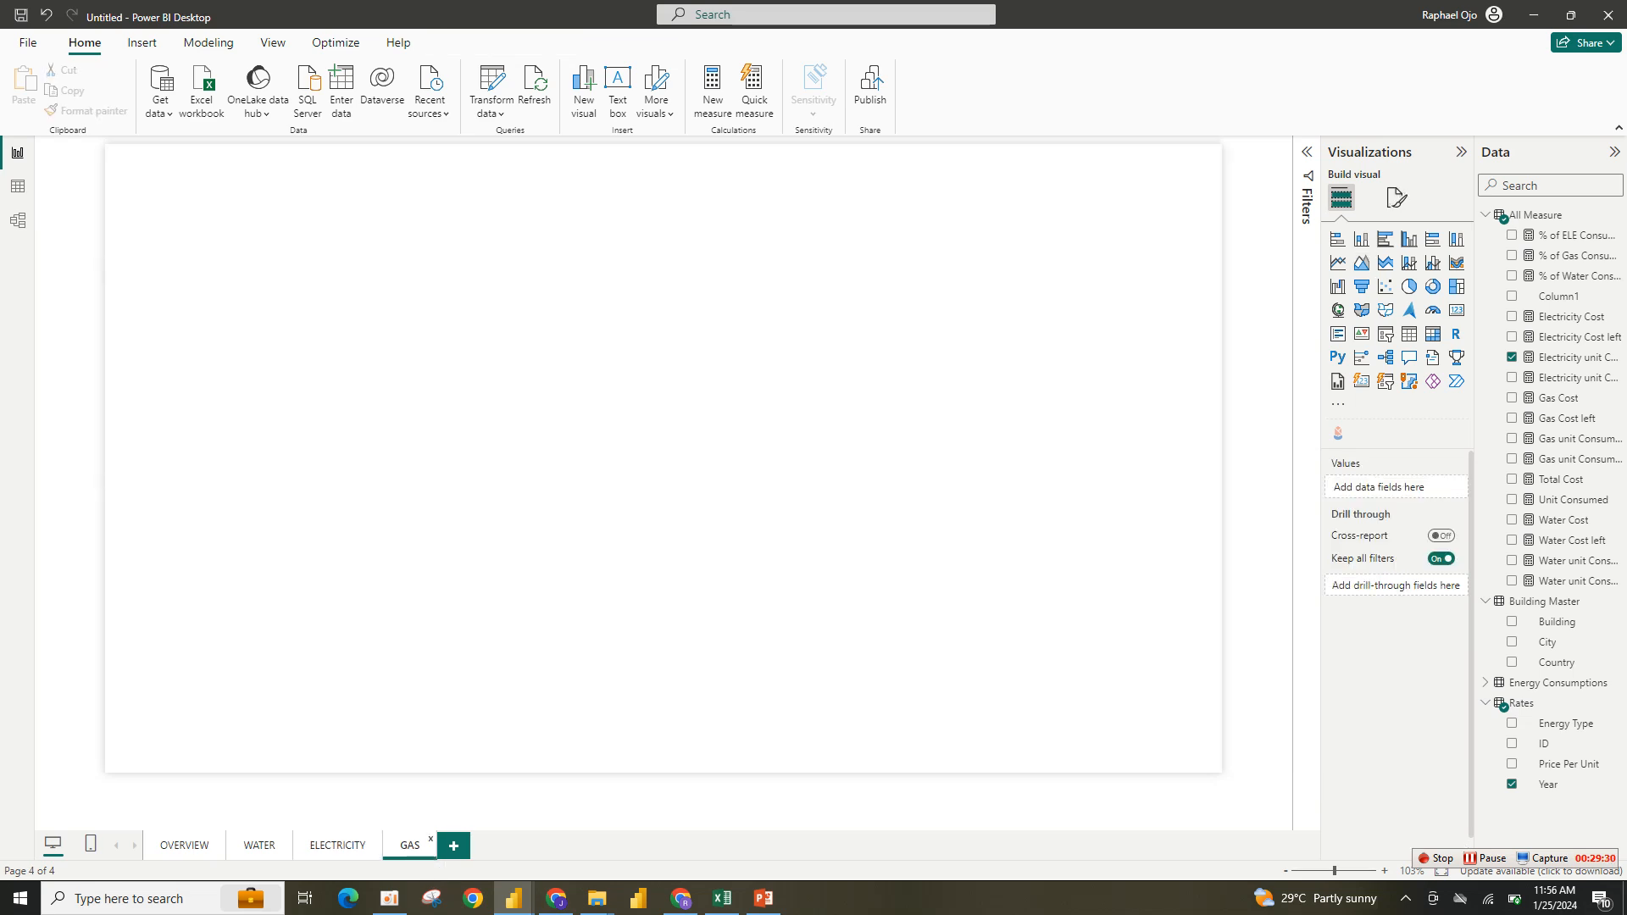
key(ctrl+v)
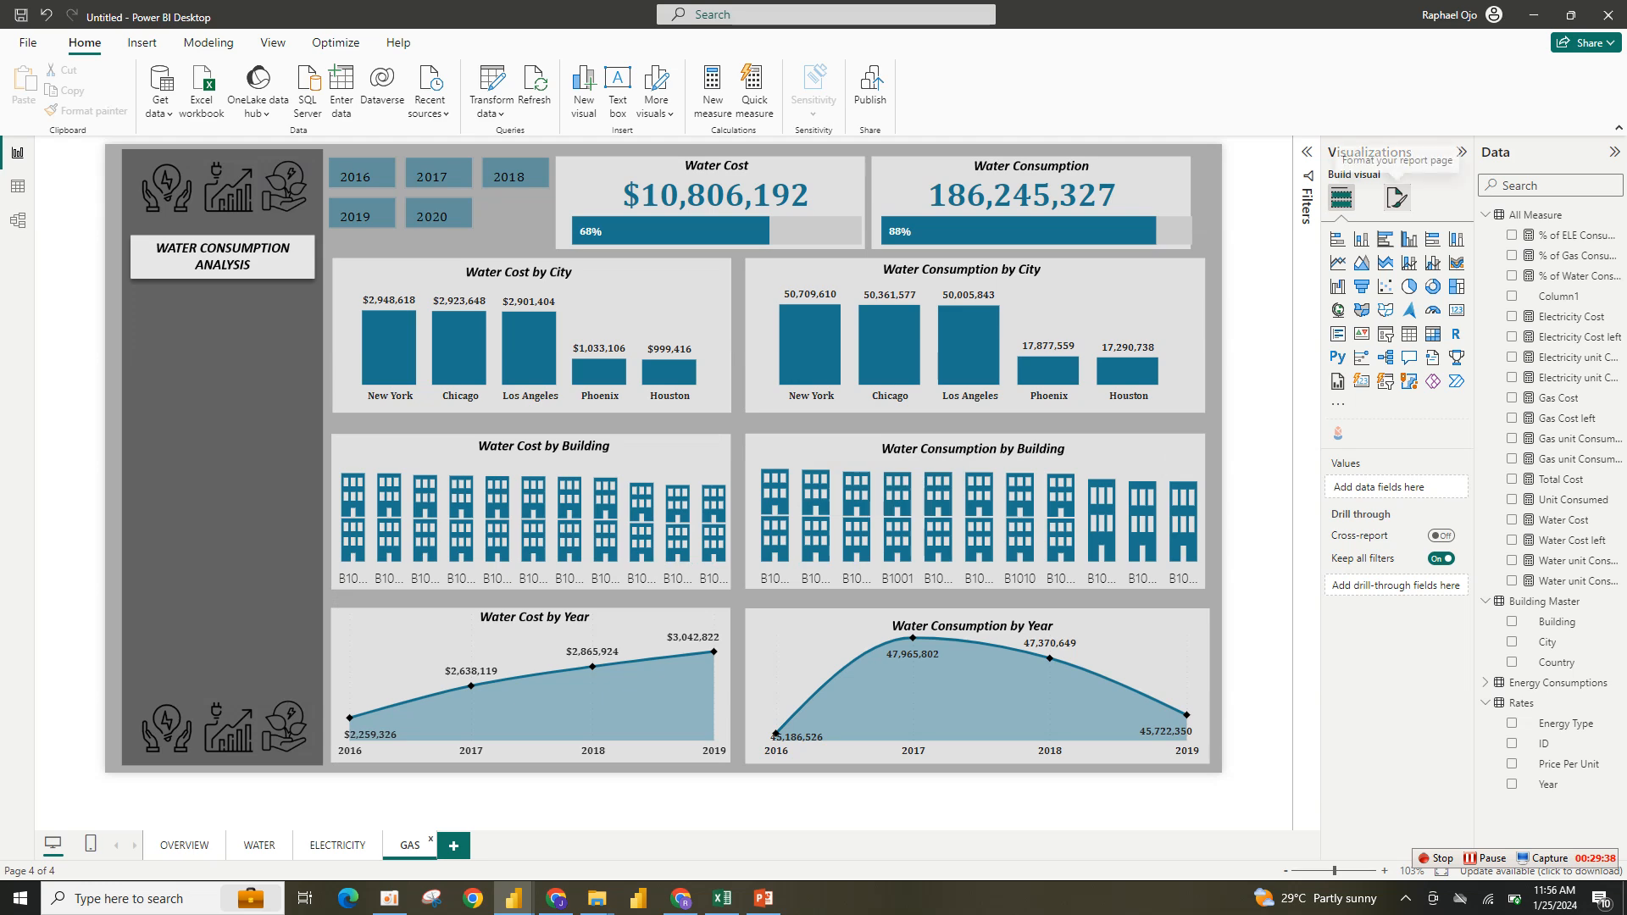
- Set the Gas page canvas background image to gas.png with the image fit set to Fit
click(1396, 200)
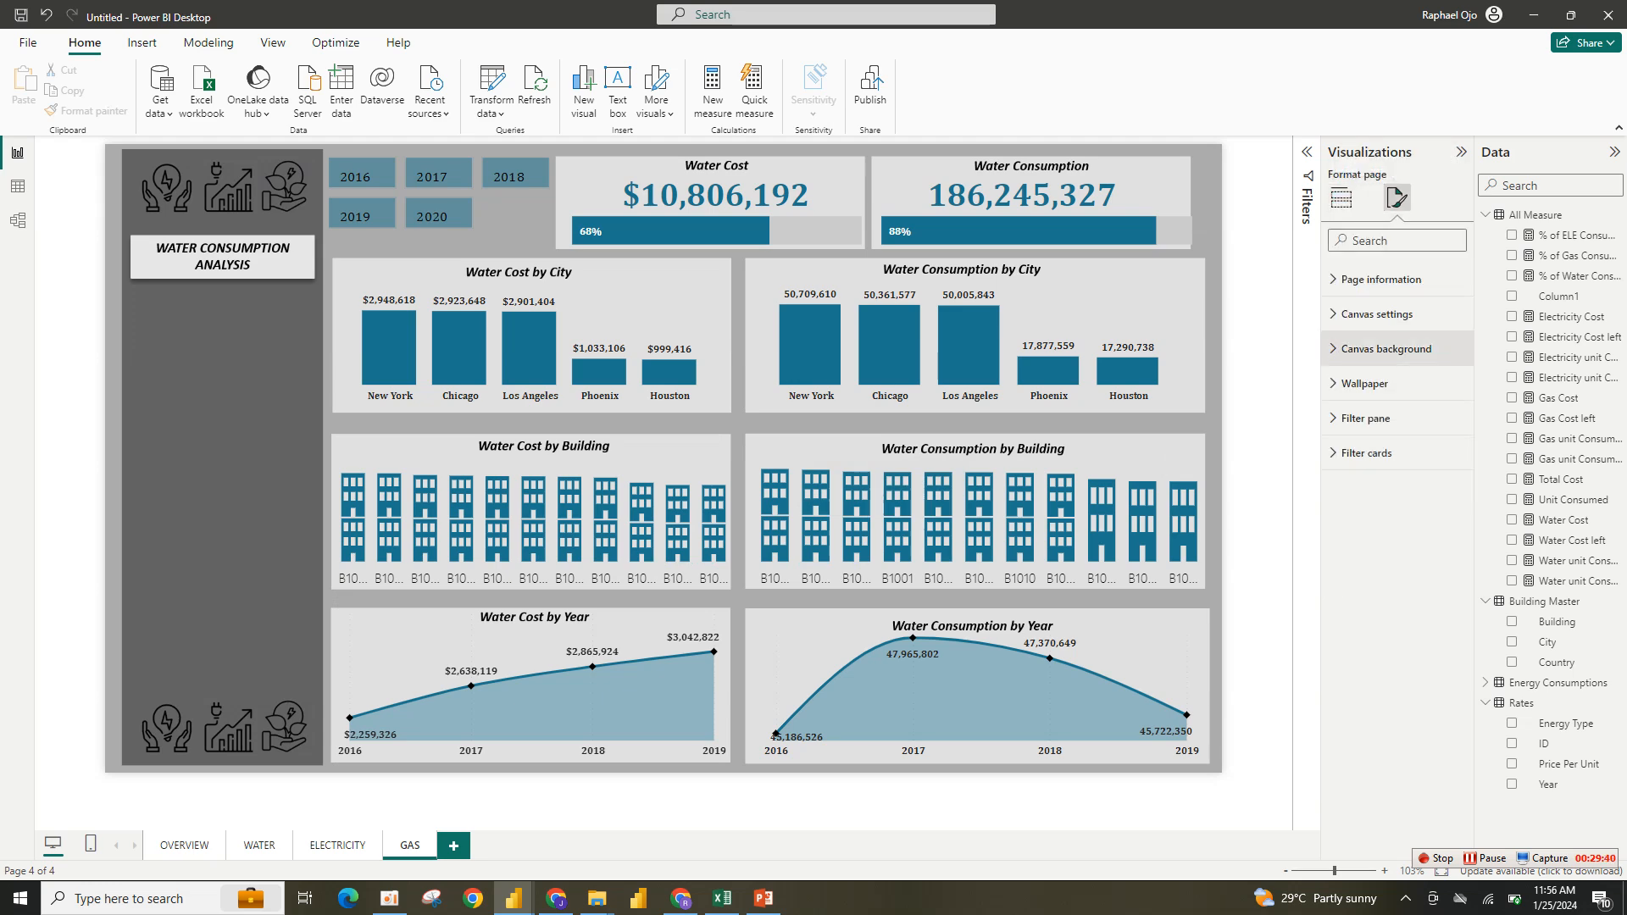
click(1397, 348)
click(1451, 450)
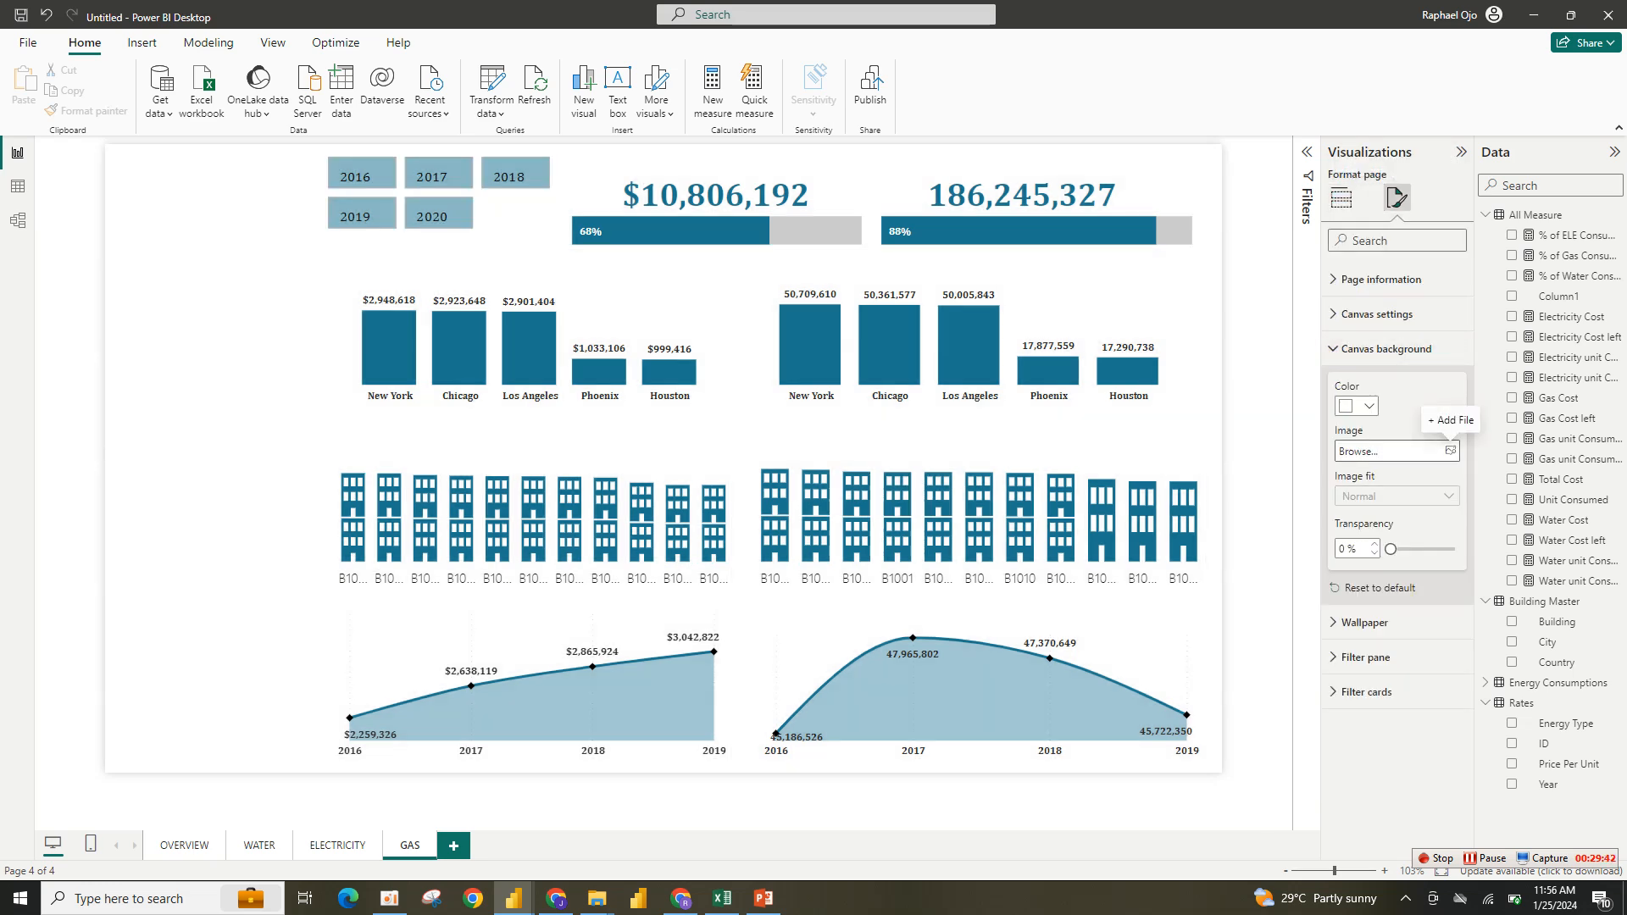
click(1450, 451)
click(157, 183)
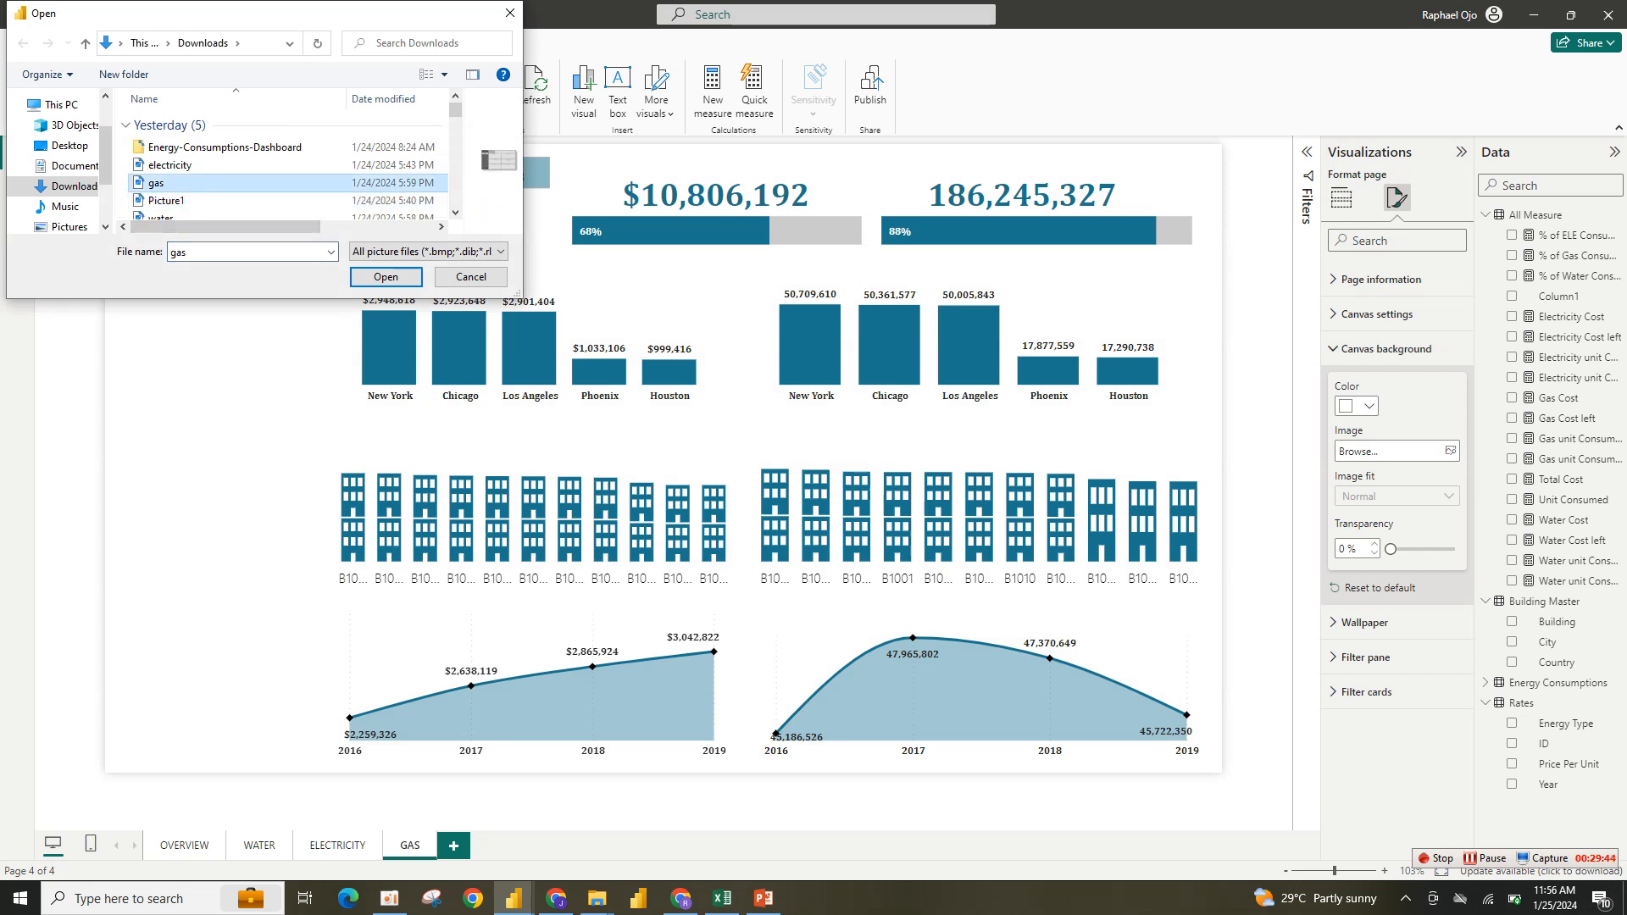
click(385, 277)
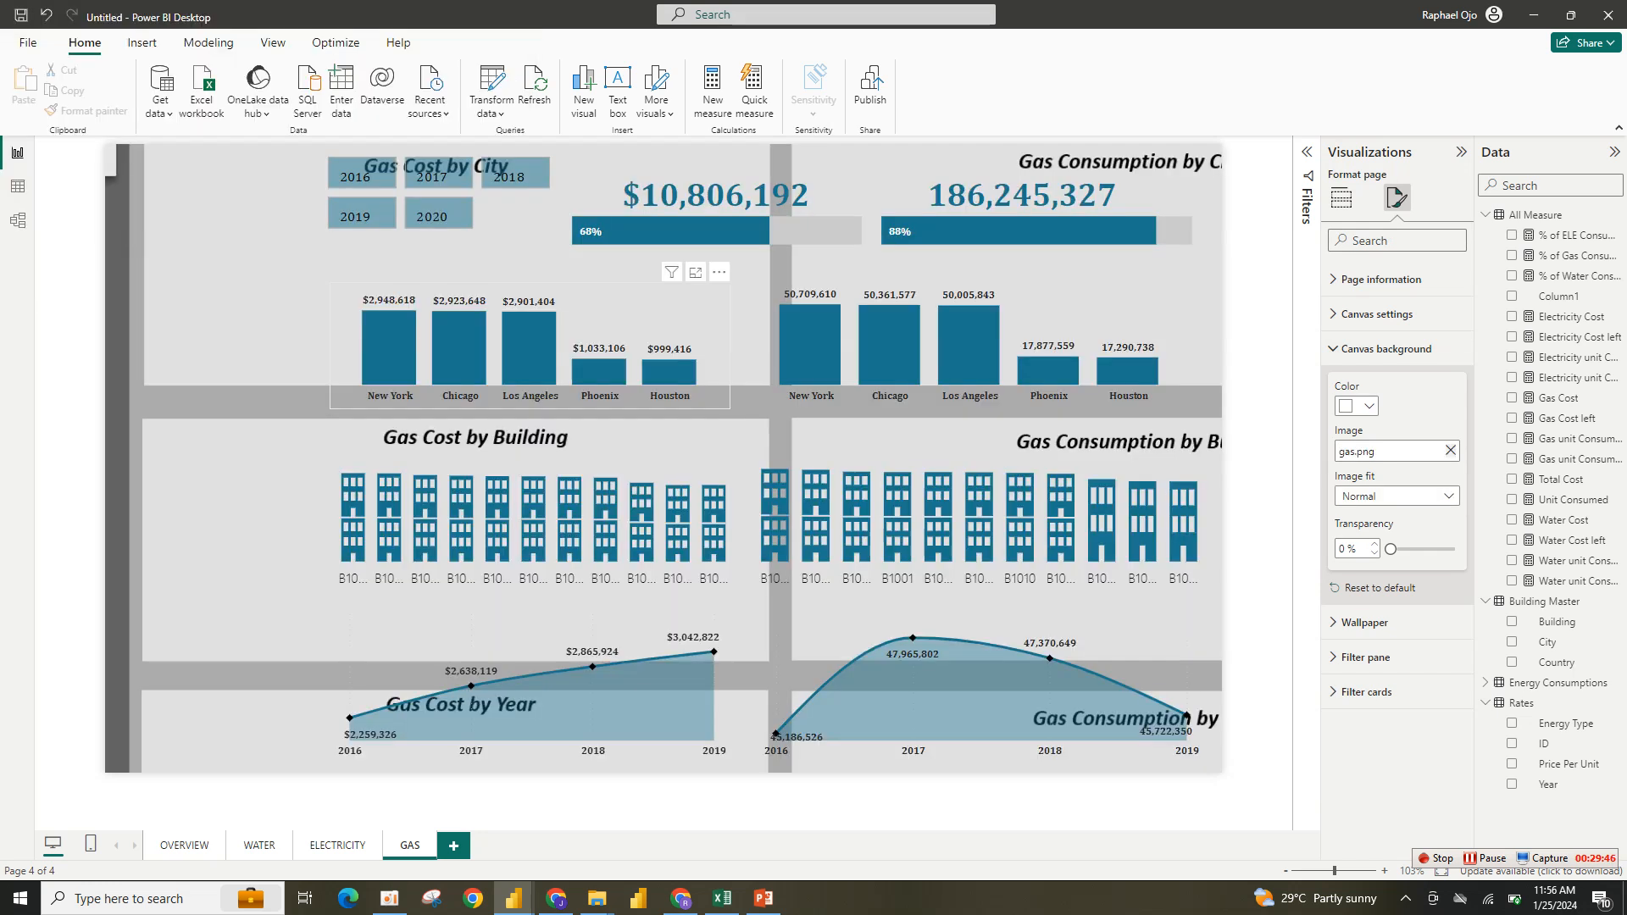
click(1396, 495)
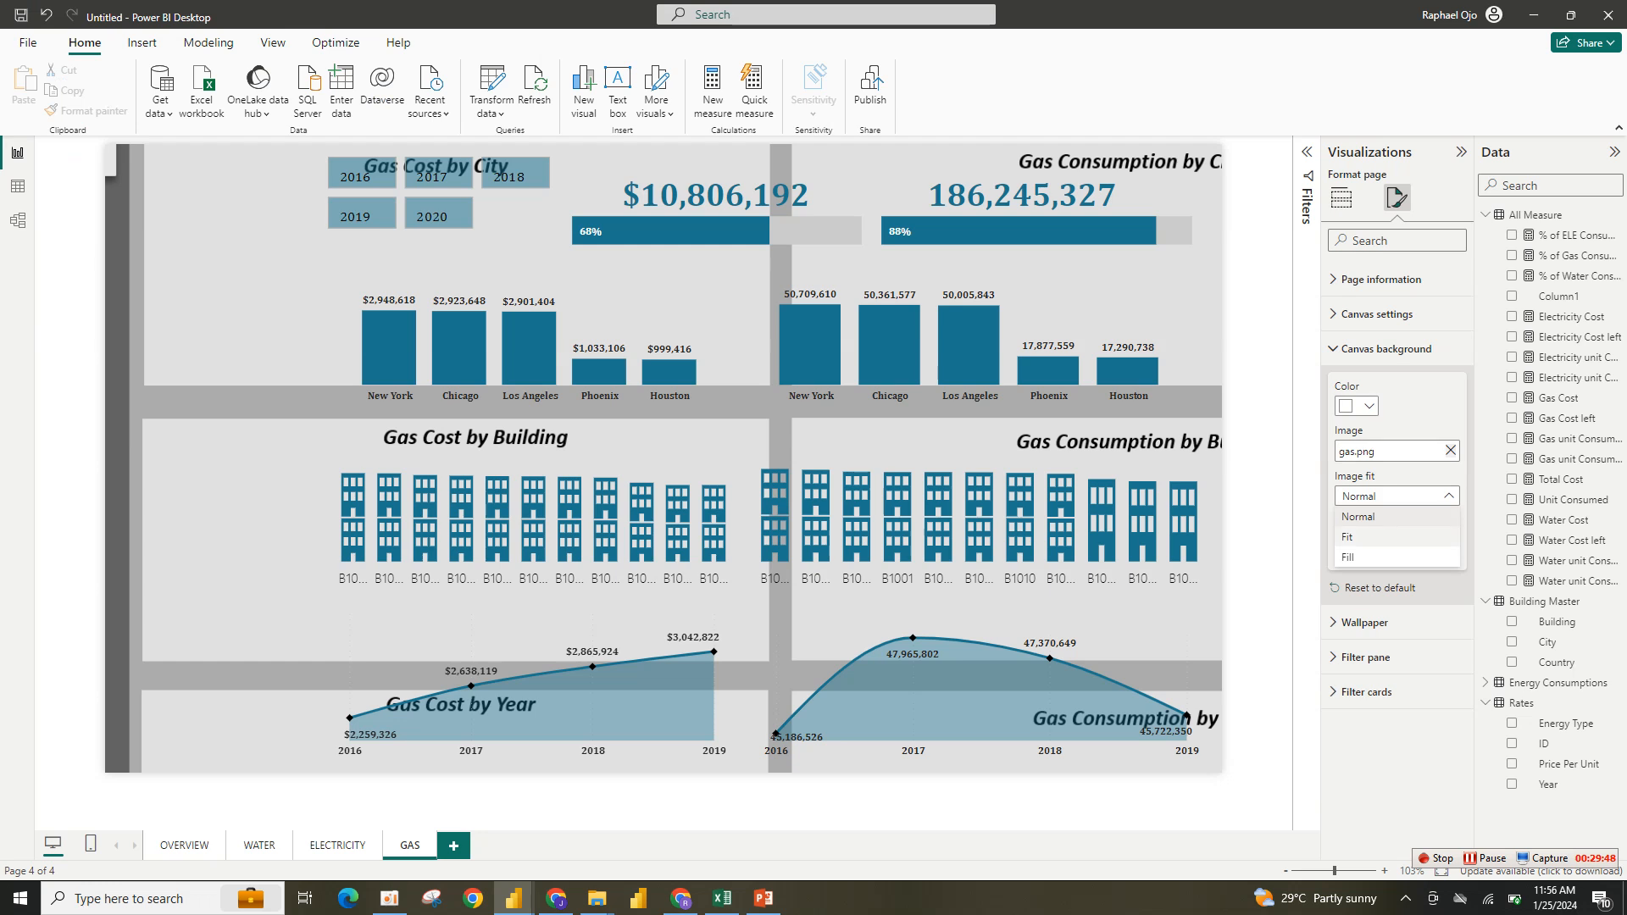
click(1389, 537)
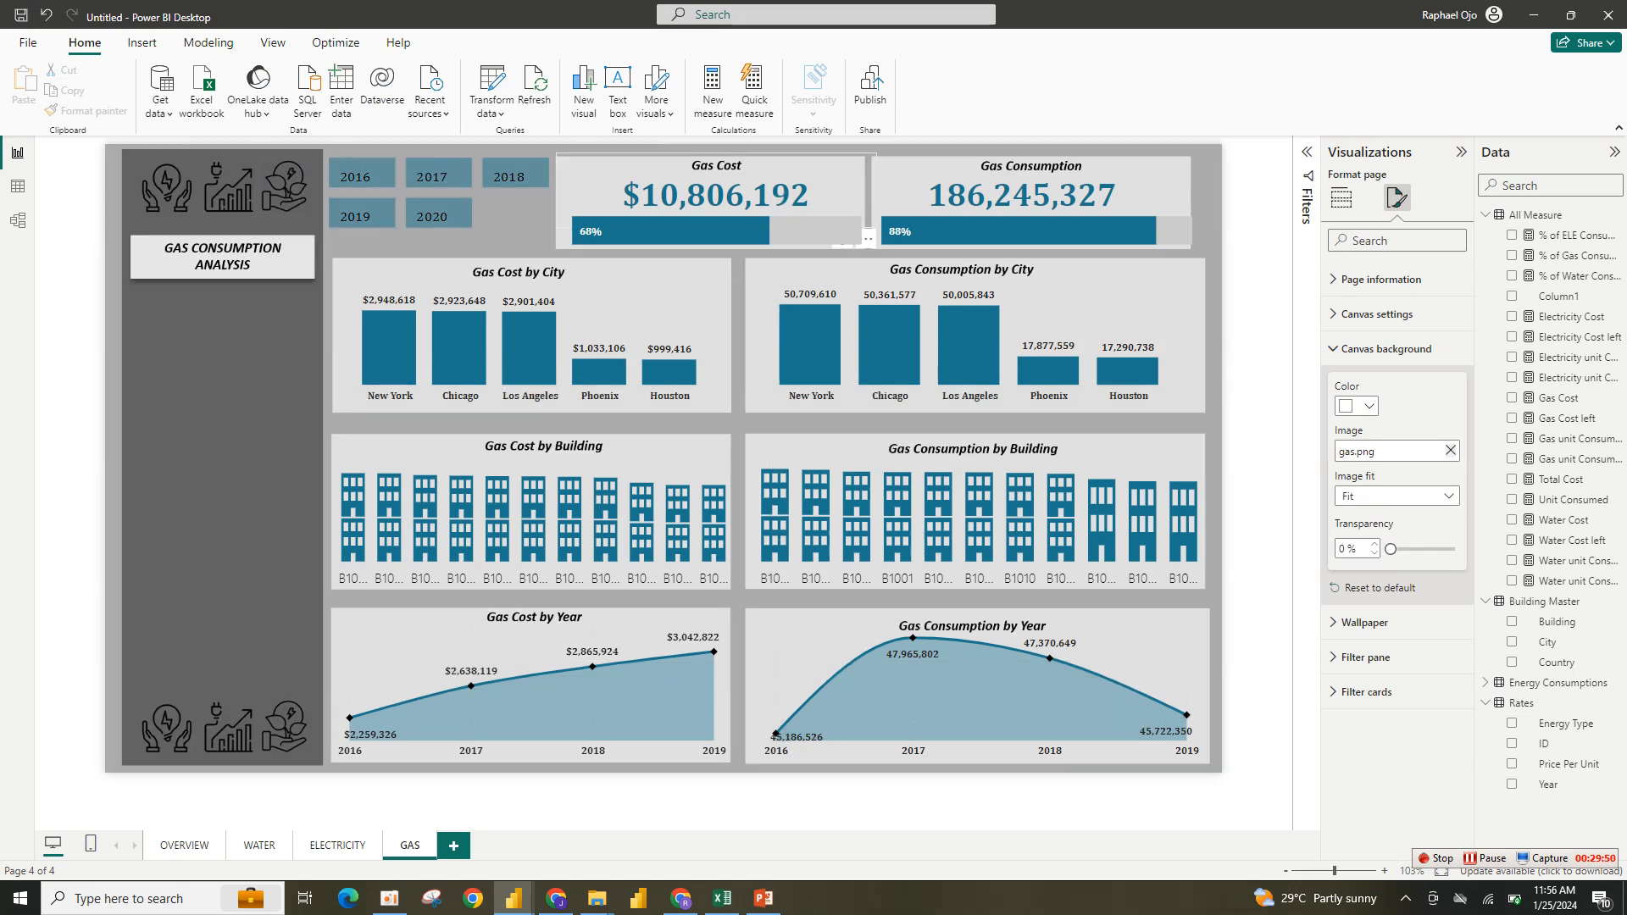
- Examine the bar color used on the reference report's Gas page to get its hex value
click(327, 269)
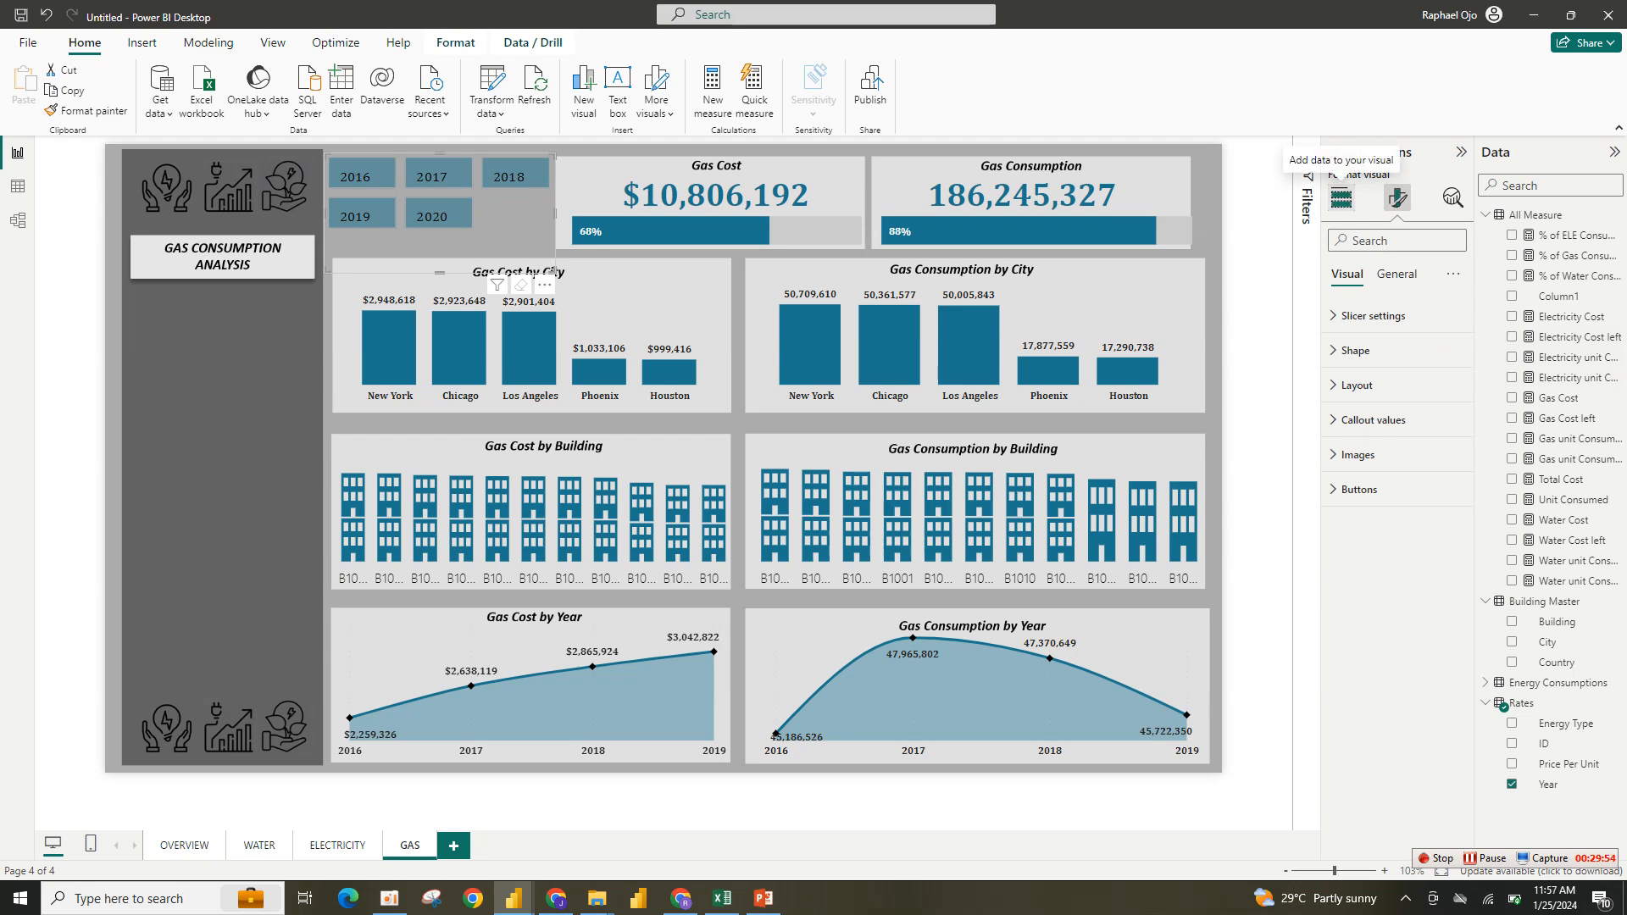
click(1342, 197)
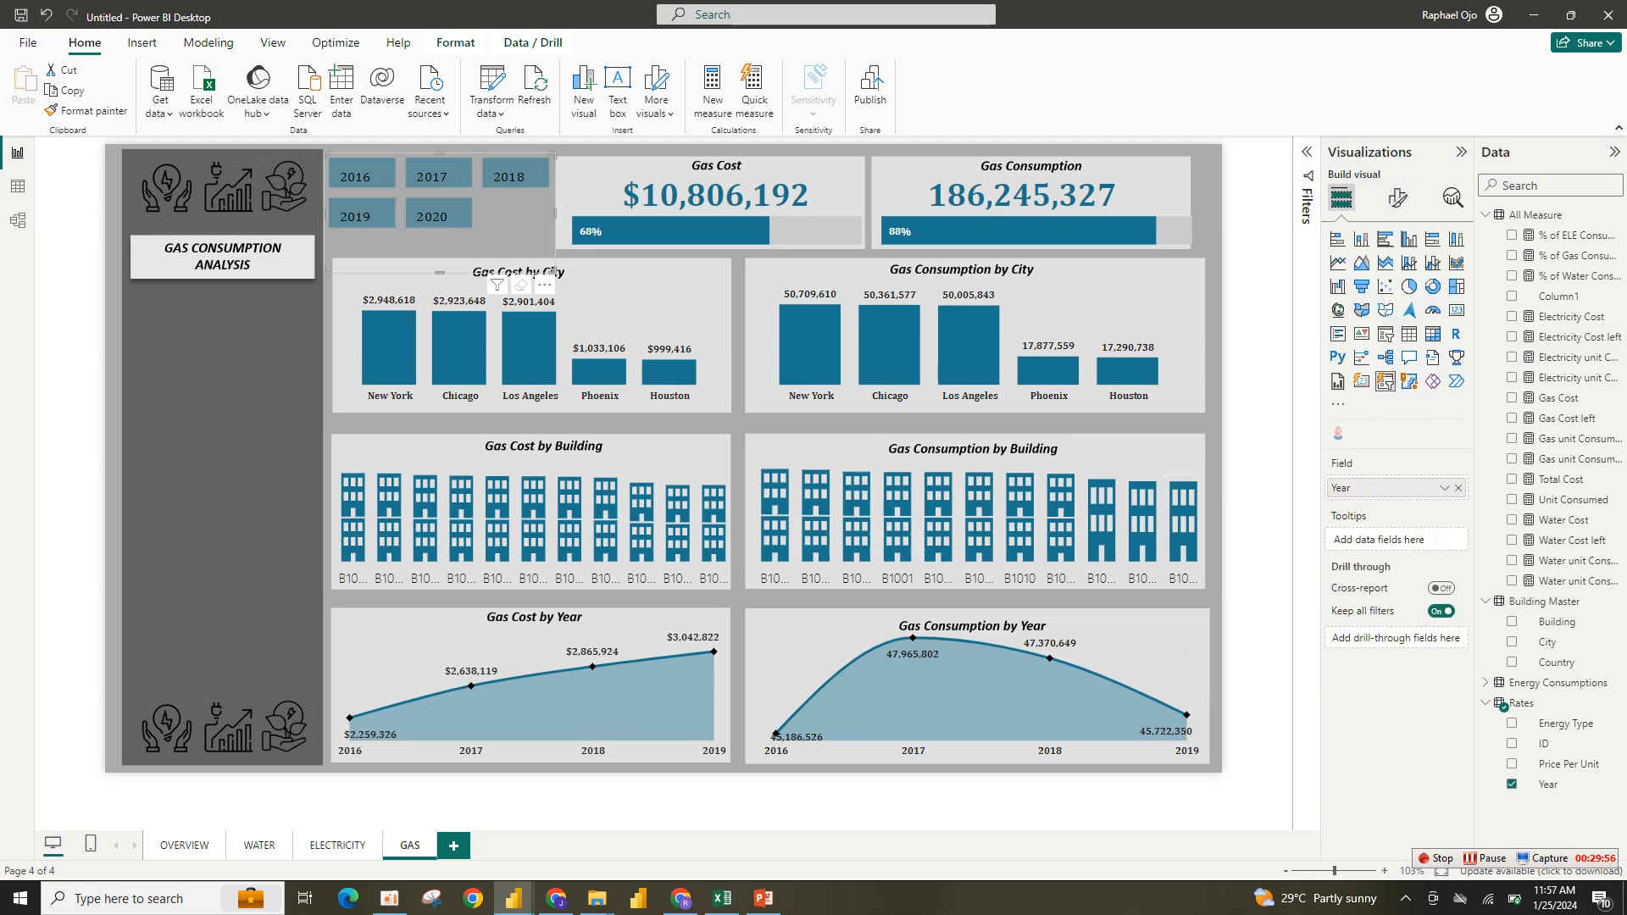
mouse_move(514, 898)
click(422, 826)
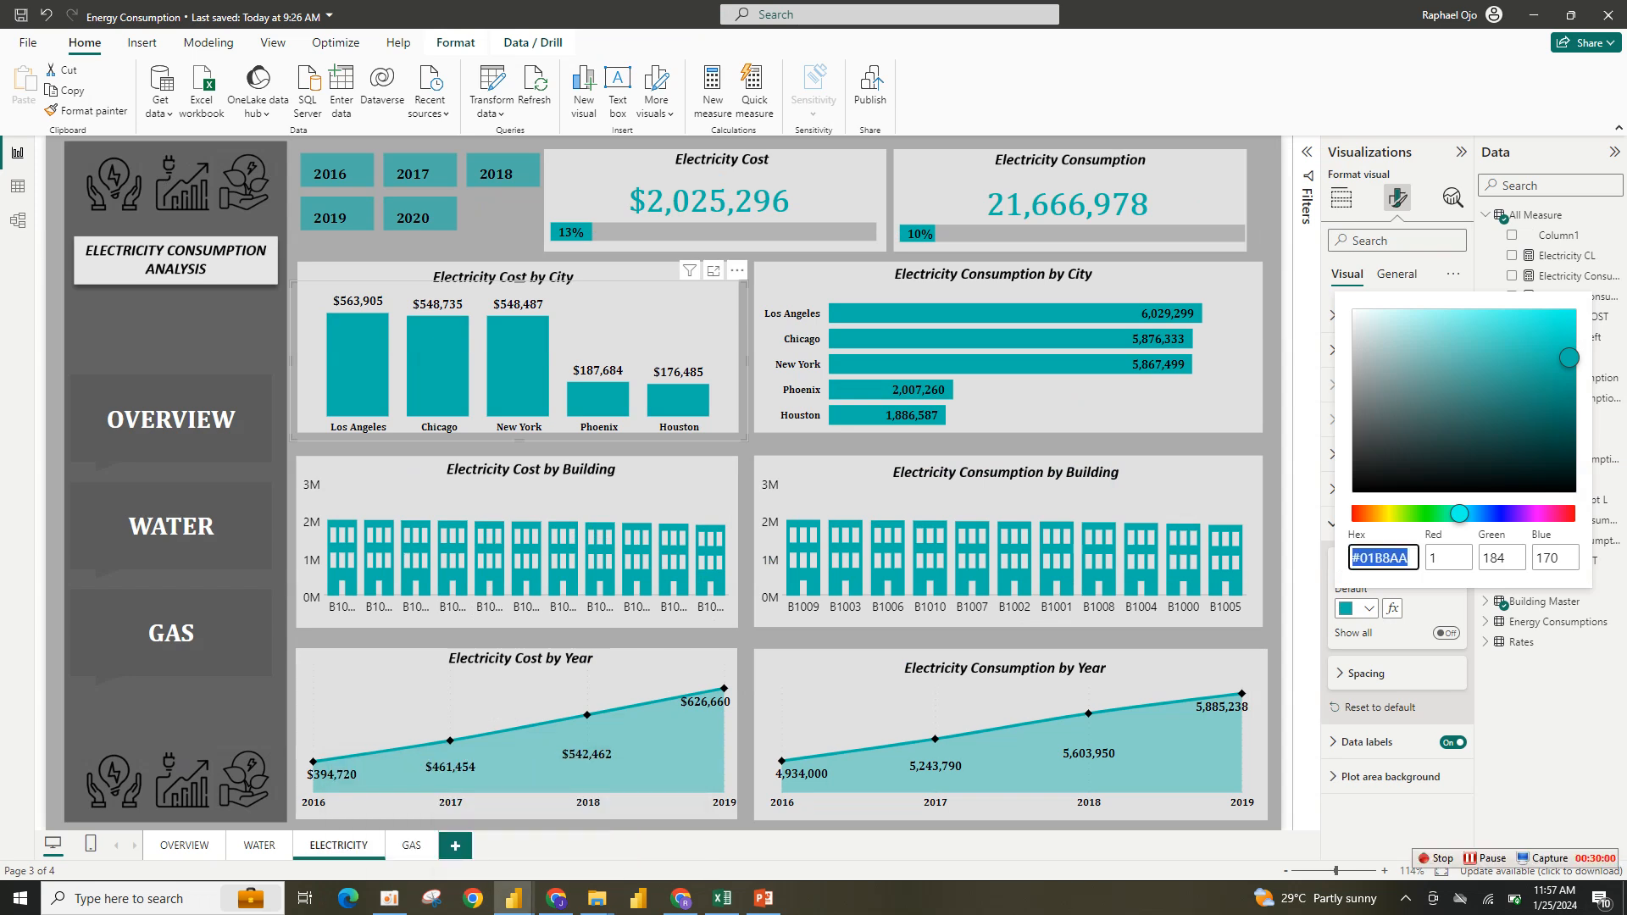
key(Escape)
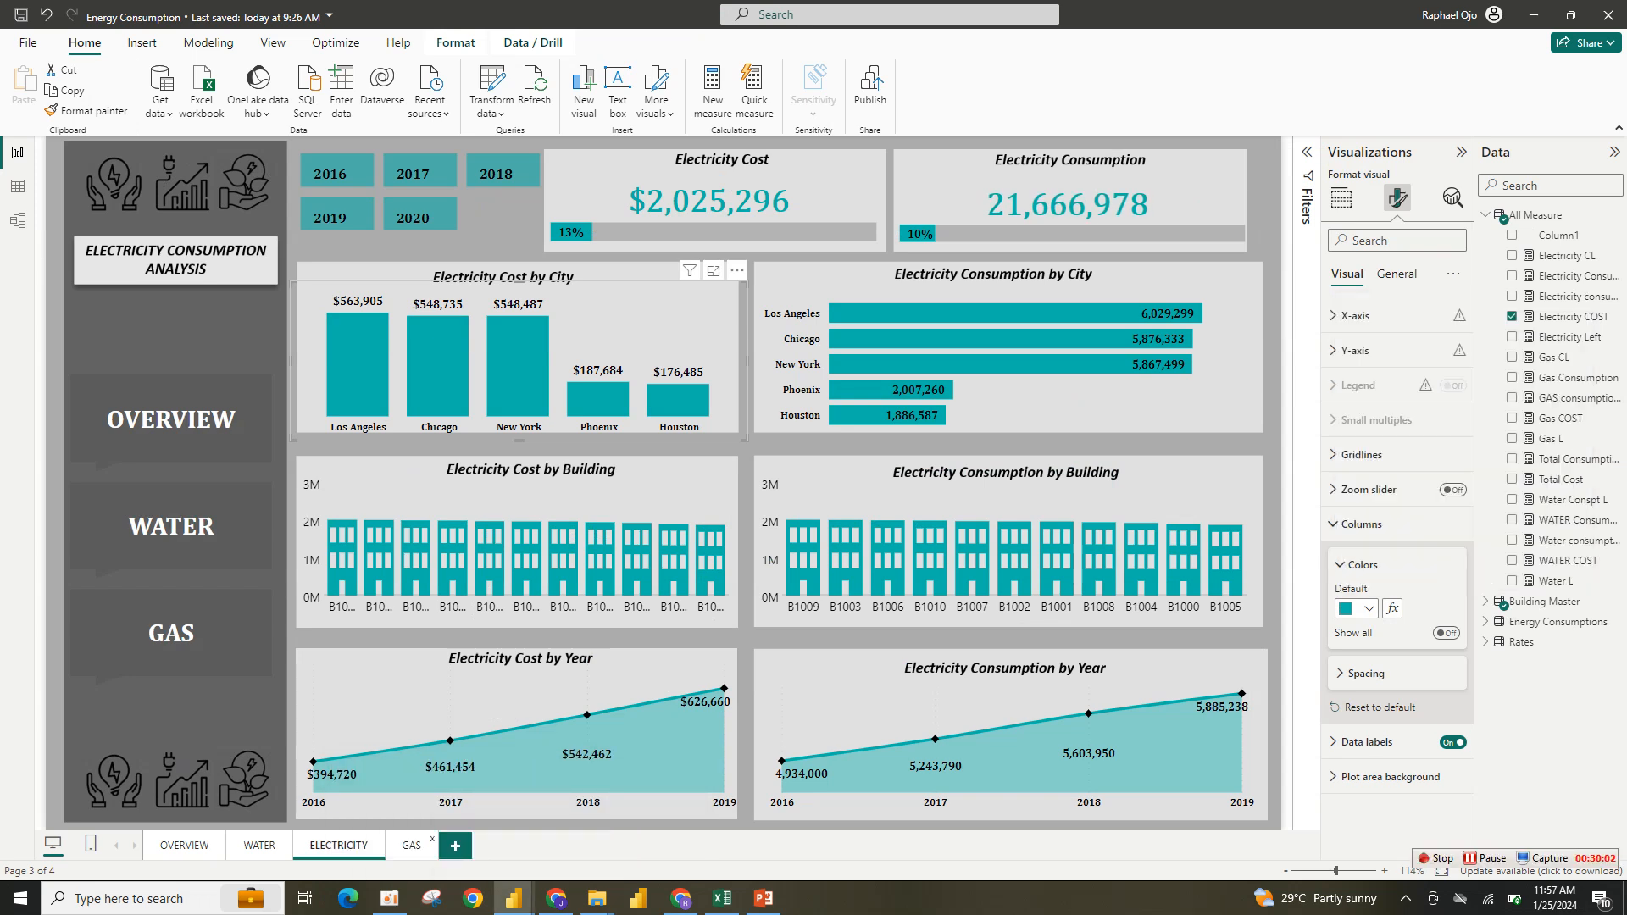
click(411, 845)
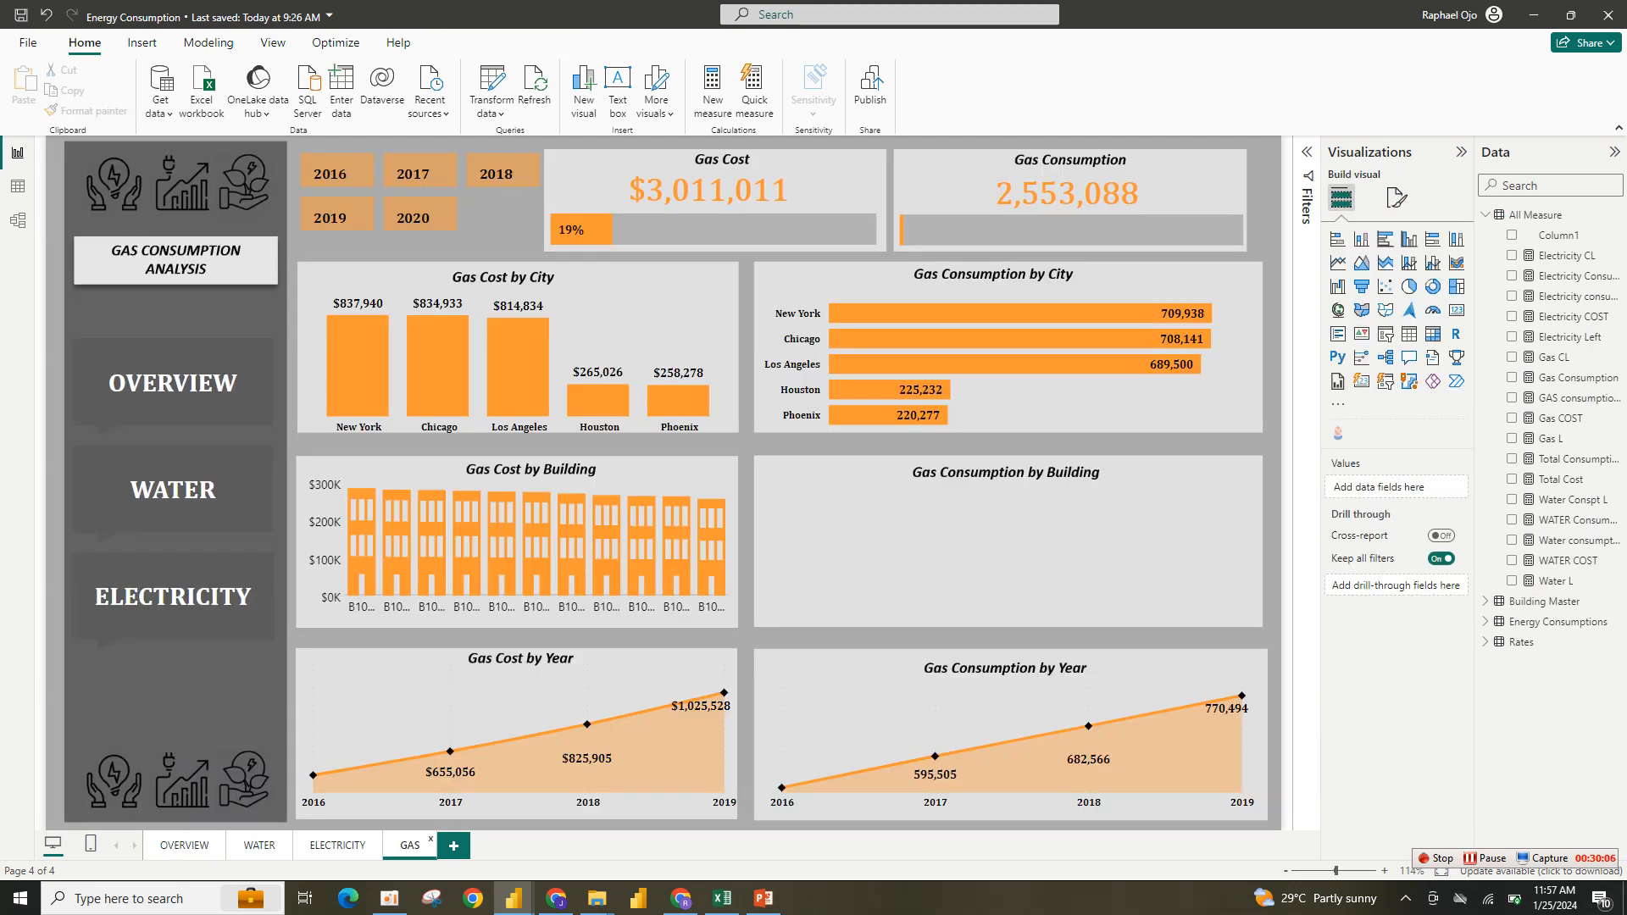
click(1397, 197)
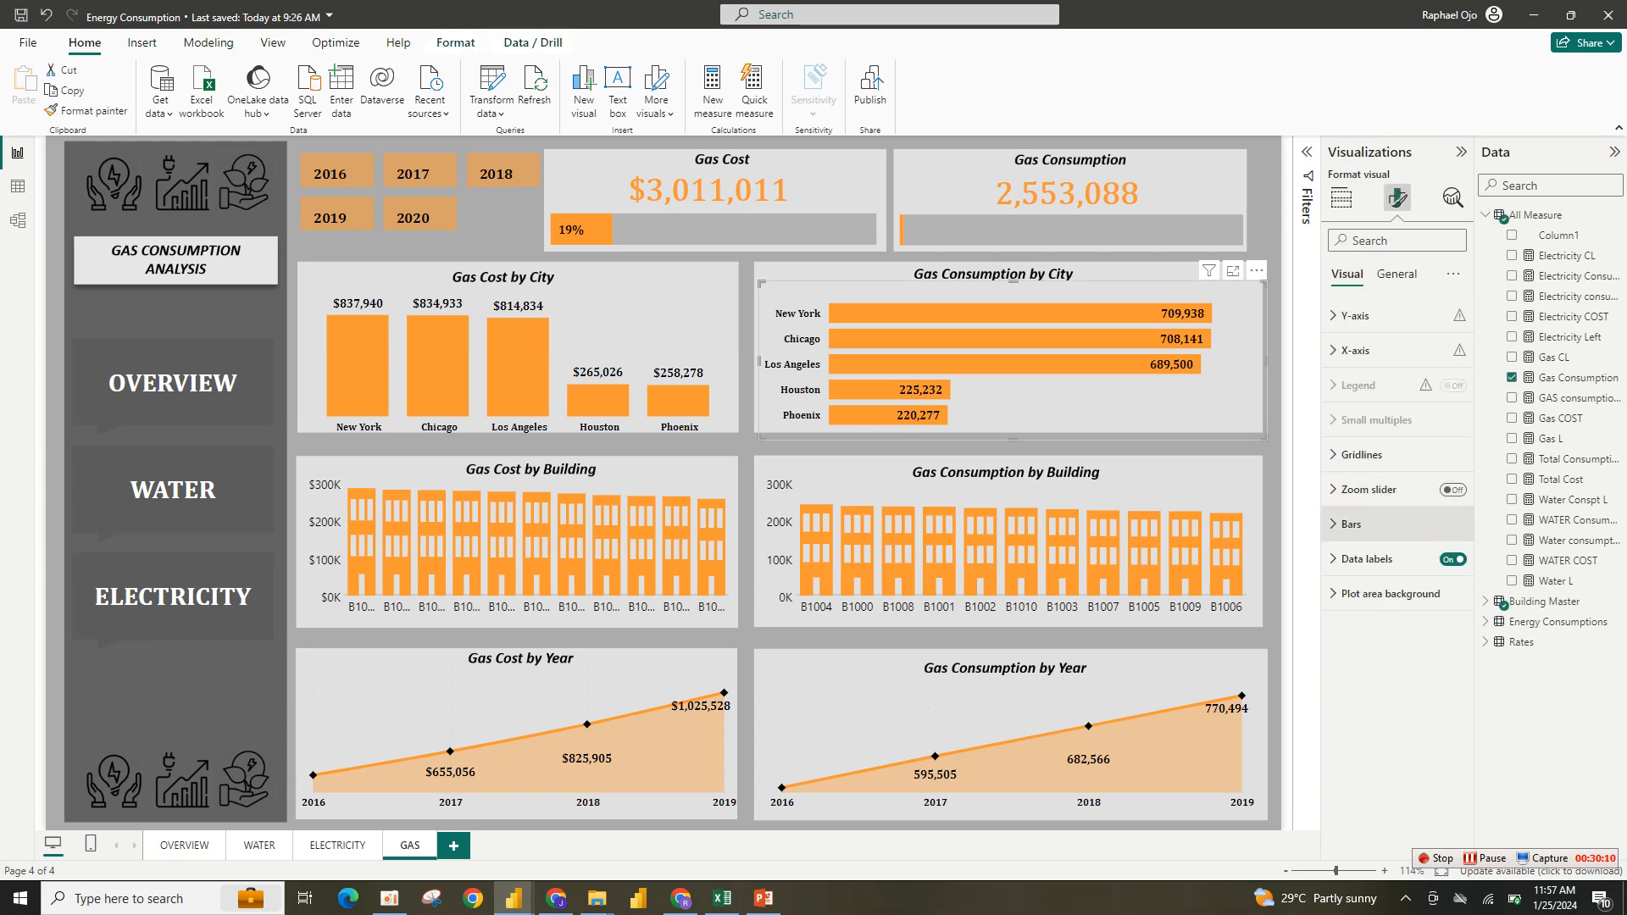
click(1350, 523)
click(1355, 608)
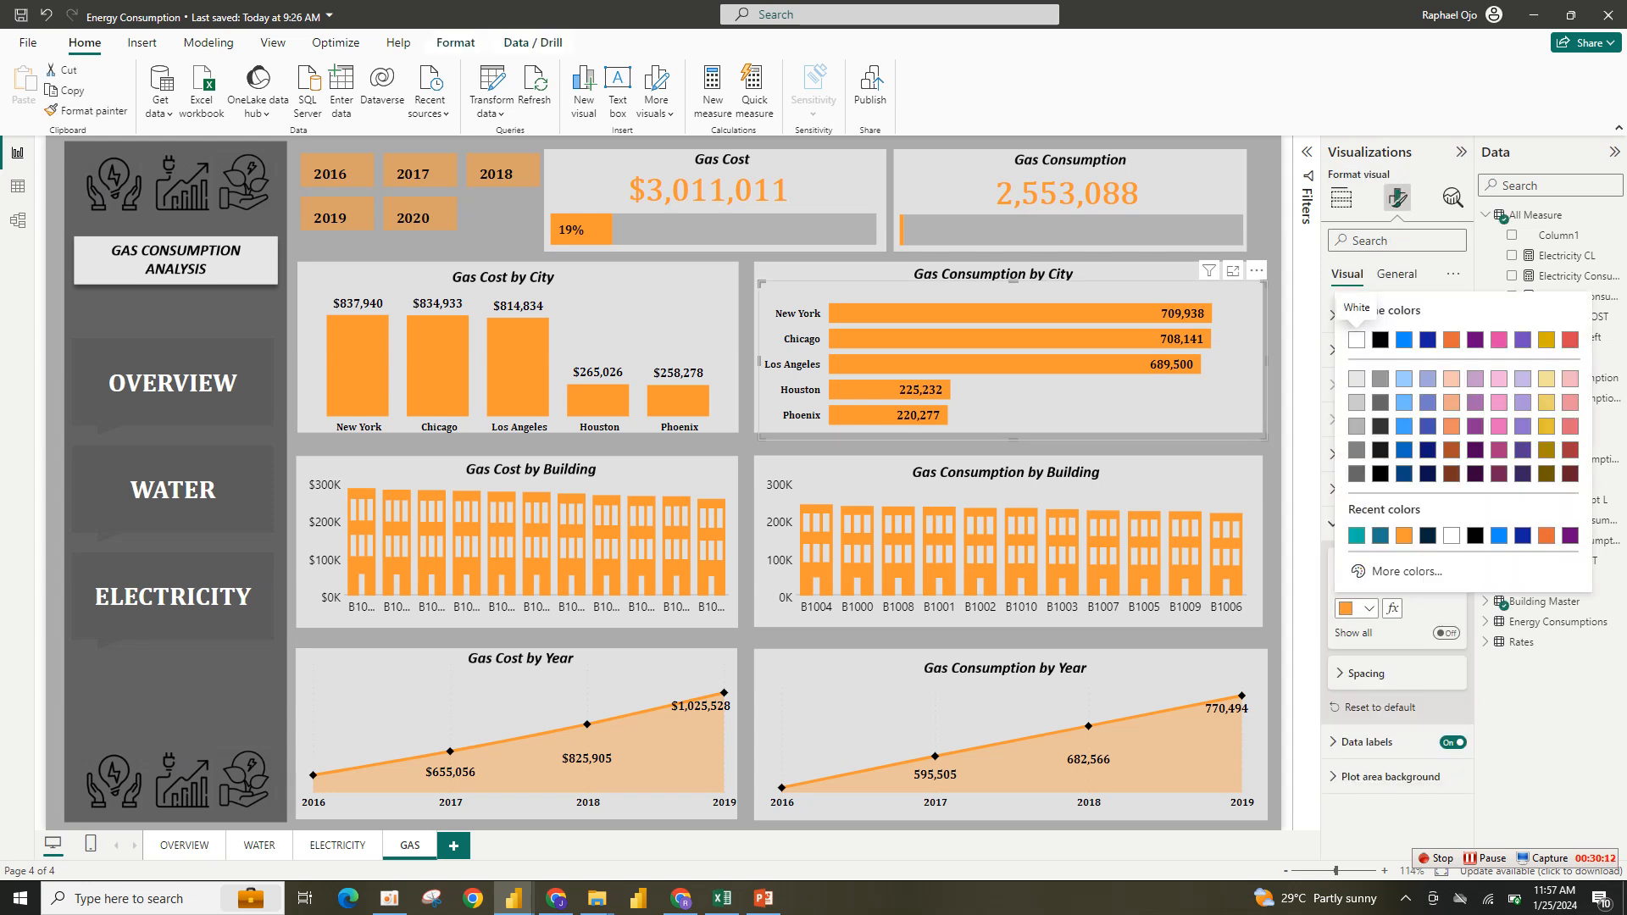
click(1404, 536)
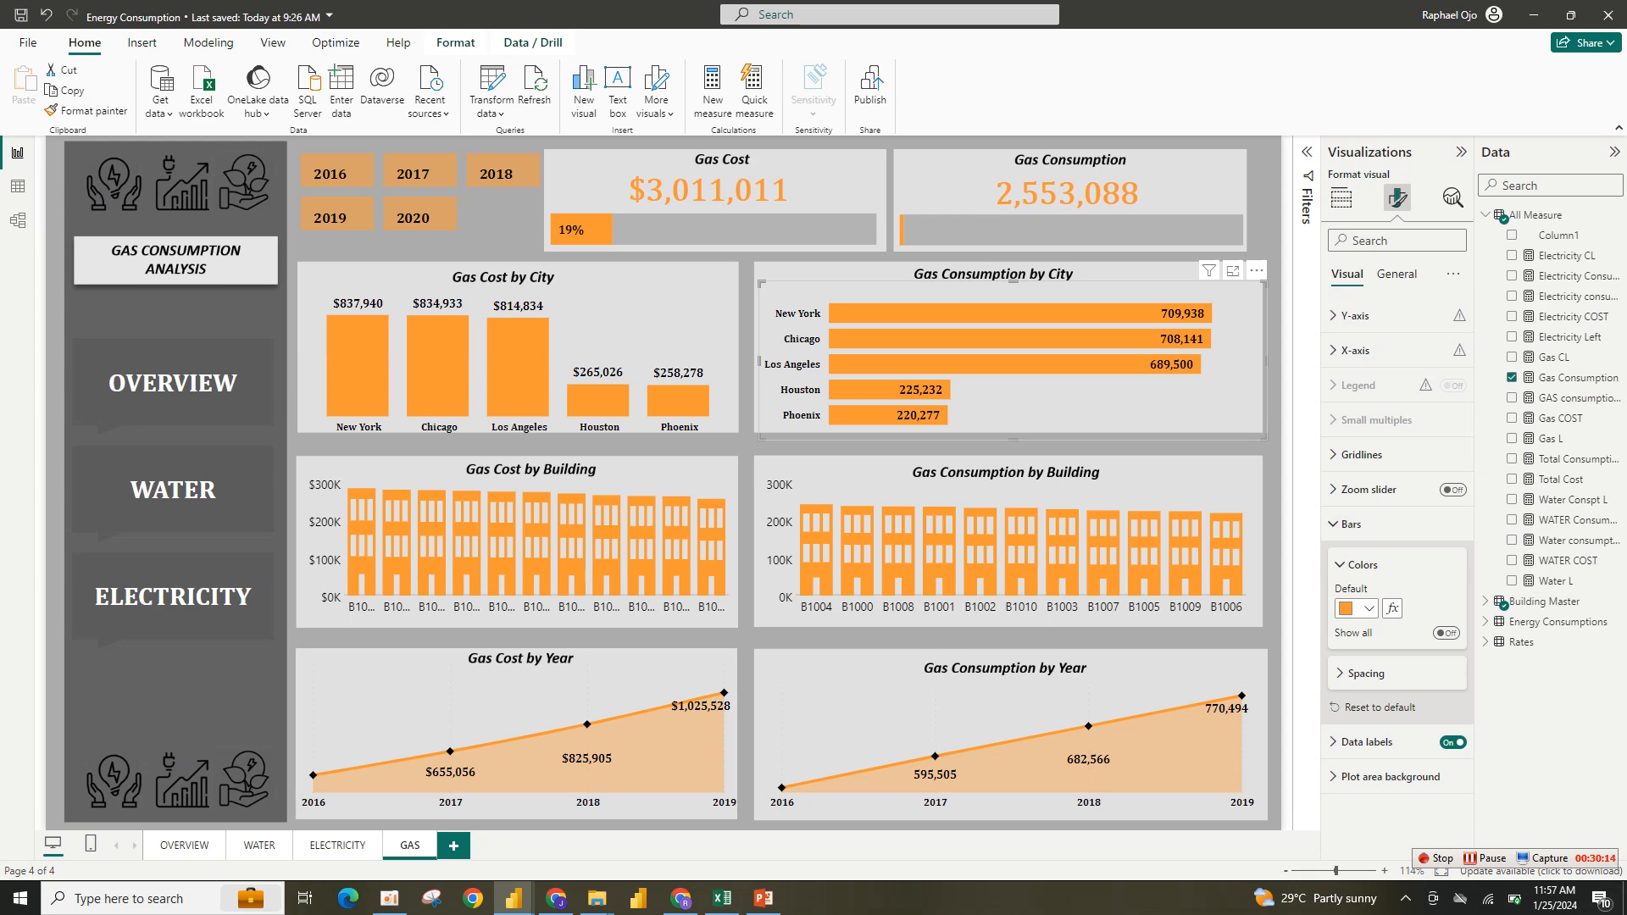
click(1355, 608)
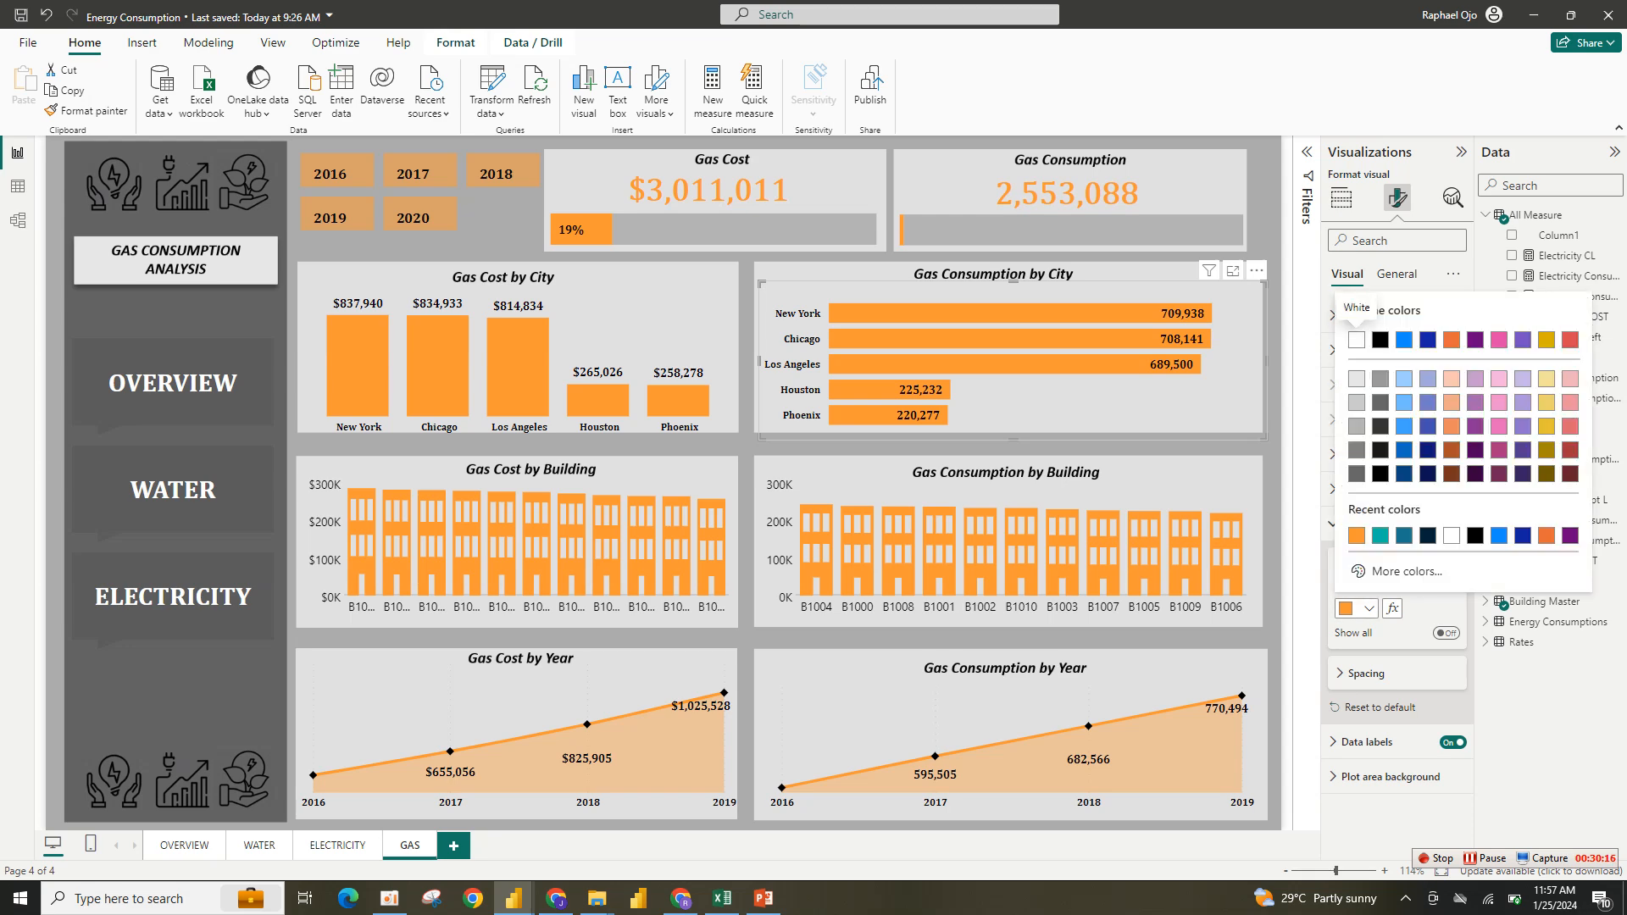
click(1356, 535)
click(1356, 608)
click(1381, 570)
key(ctrl+c)
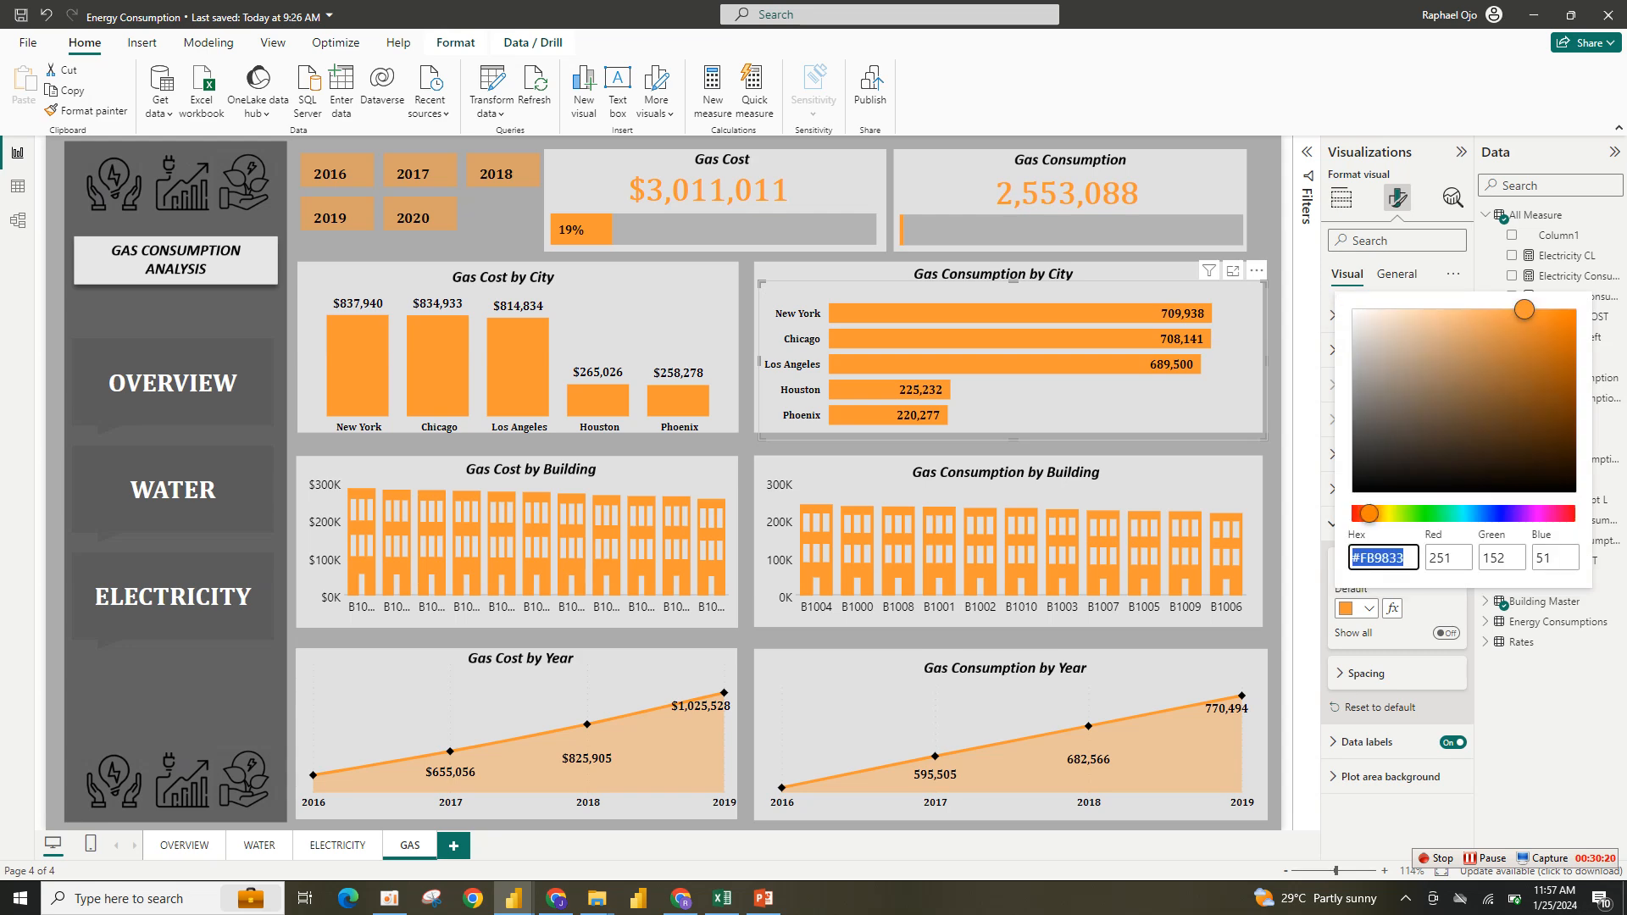
- Set the year slicer buttons' fill color to #FB9833
mouse_move(638, 898)
click(661, 854)
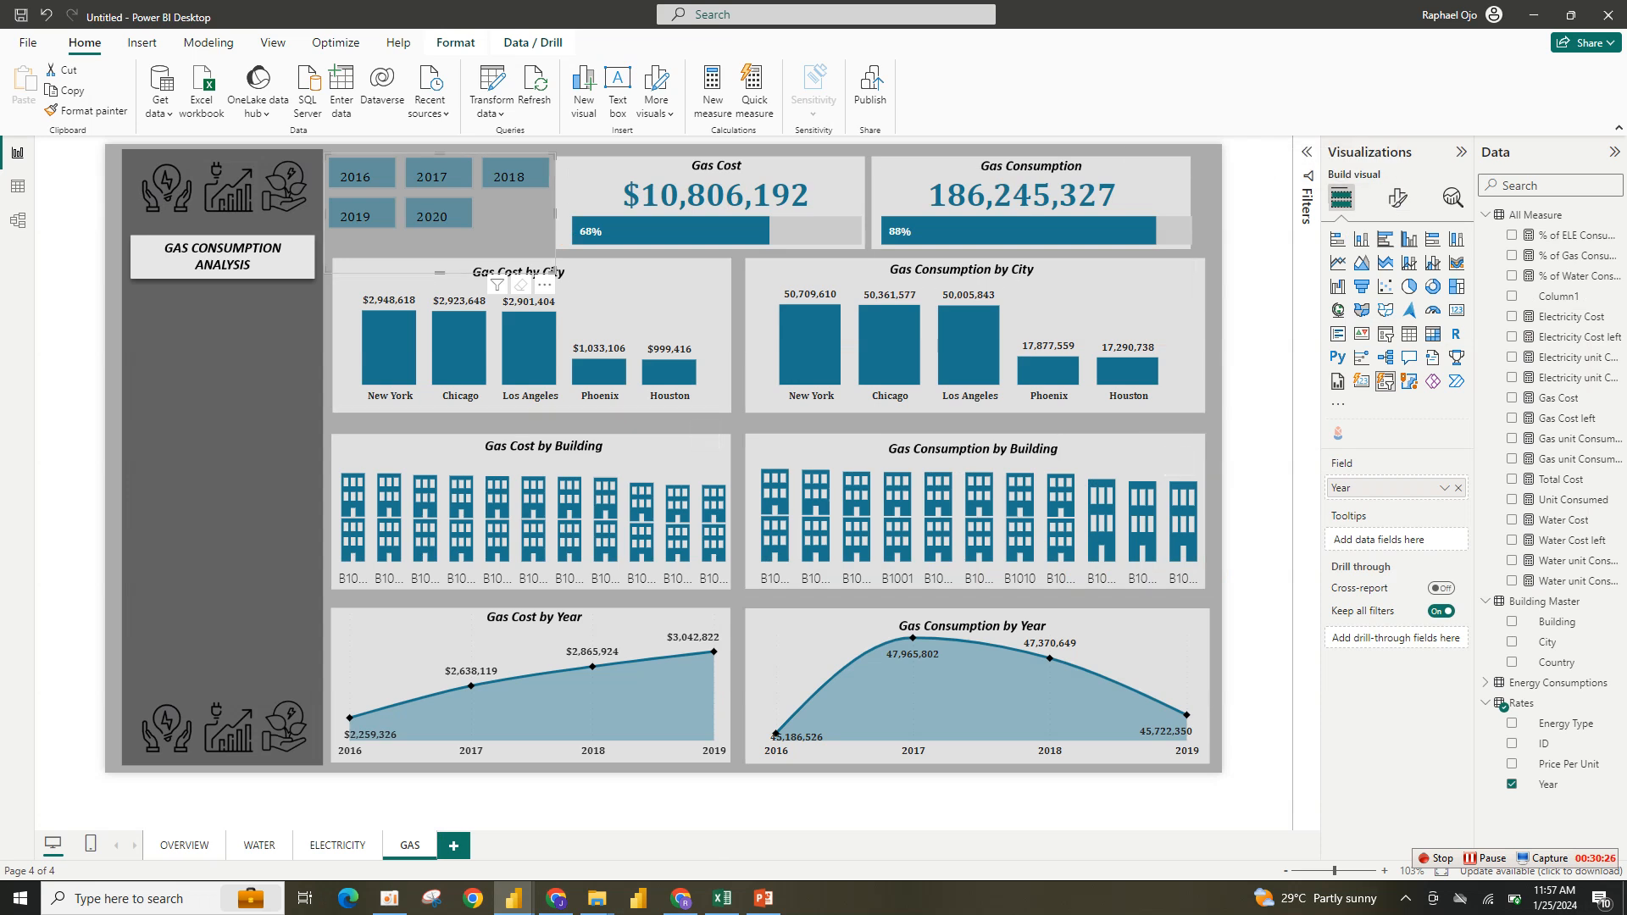
click(1397, 198)
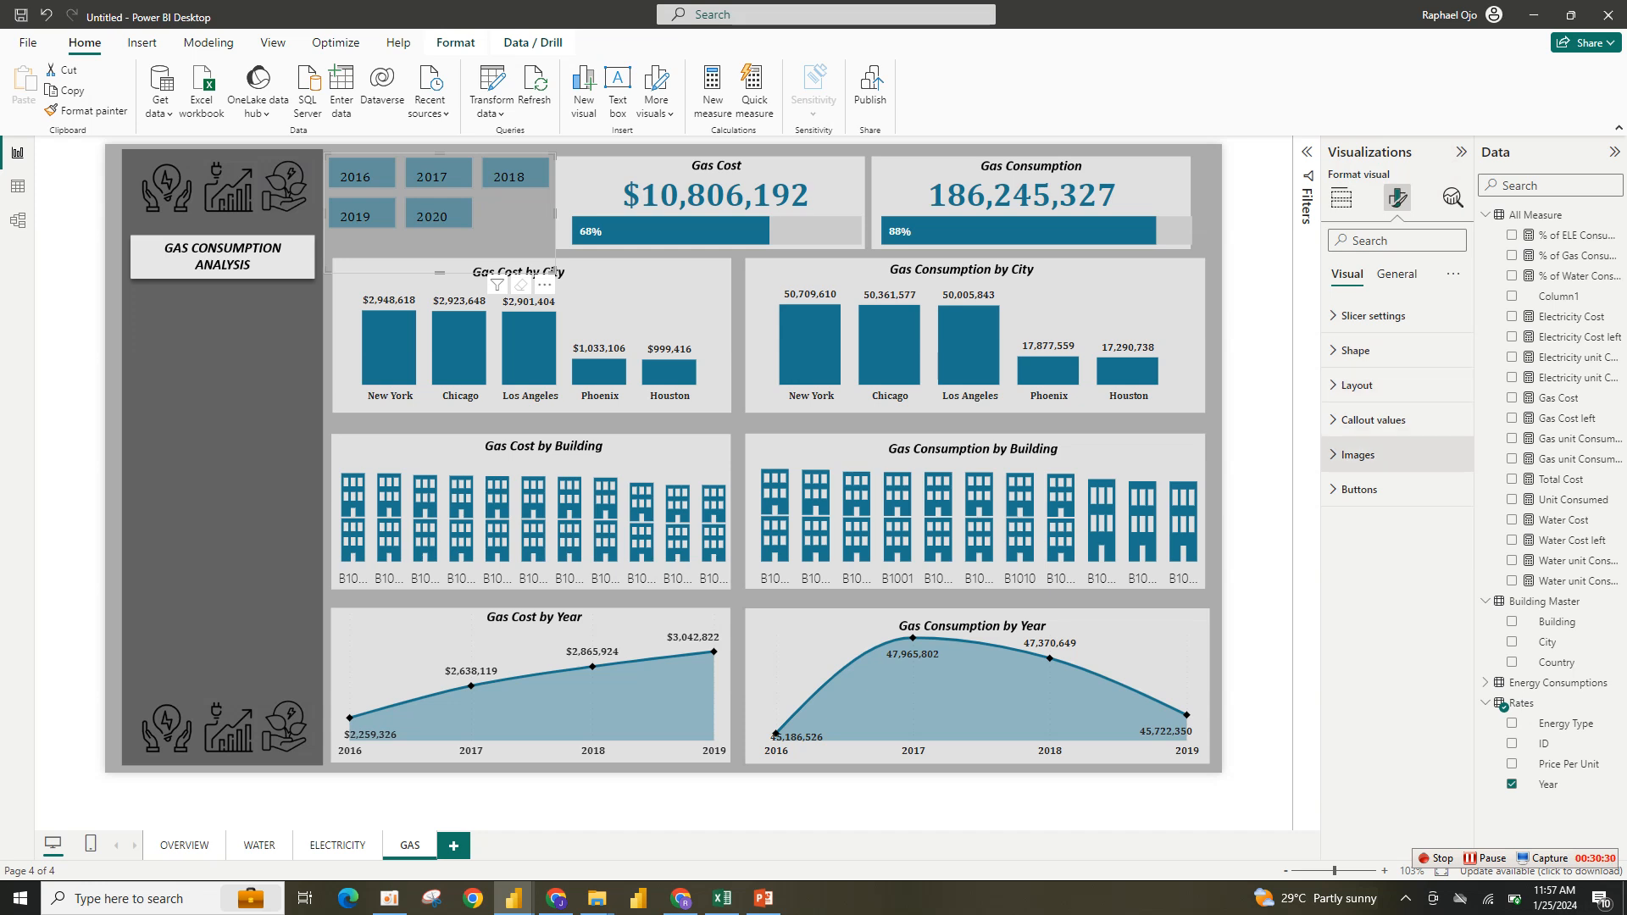
click(1358, 454)
click(1358, 454)
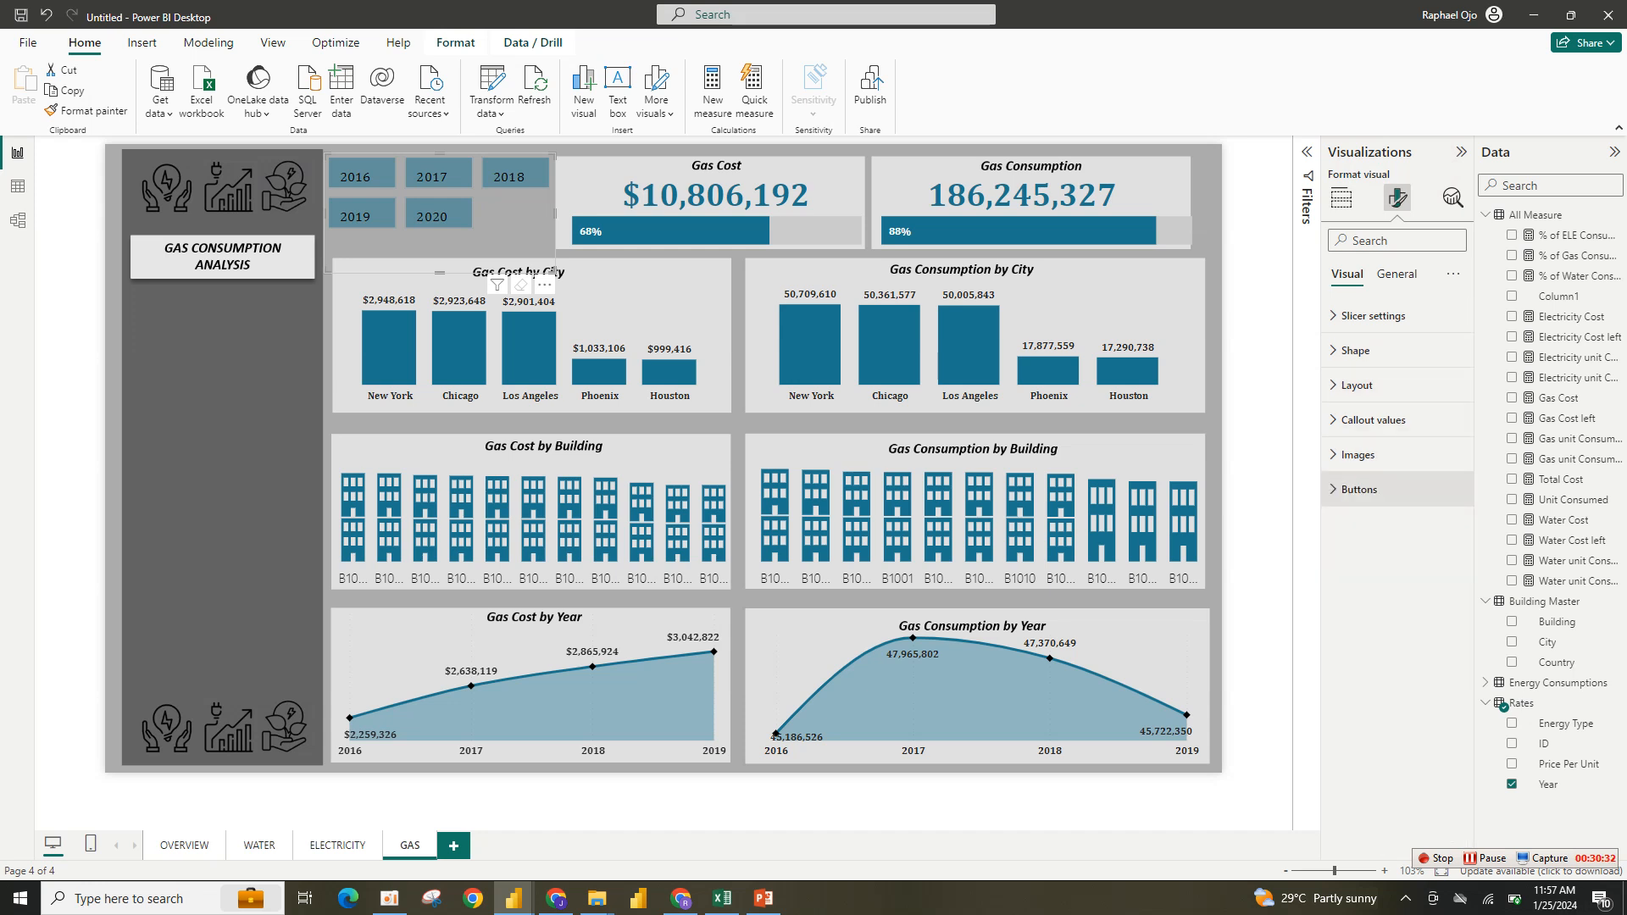
click(1359, 488)
click(1355, 740)
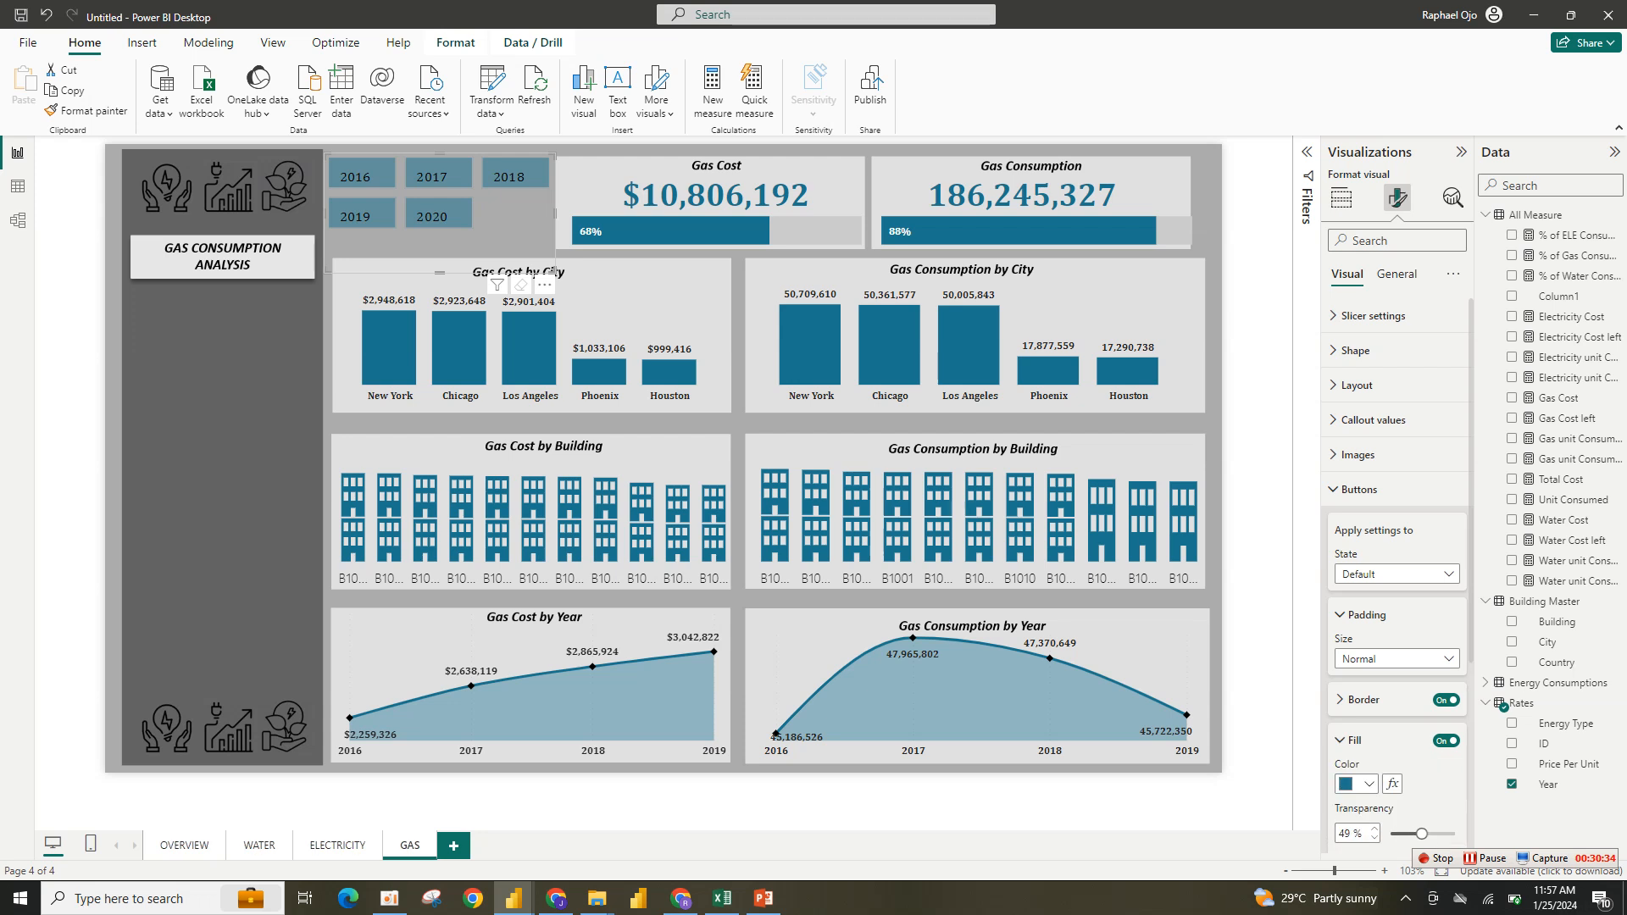
click(1357, 783)
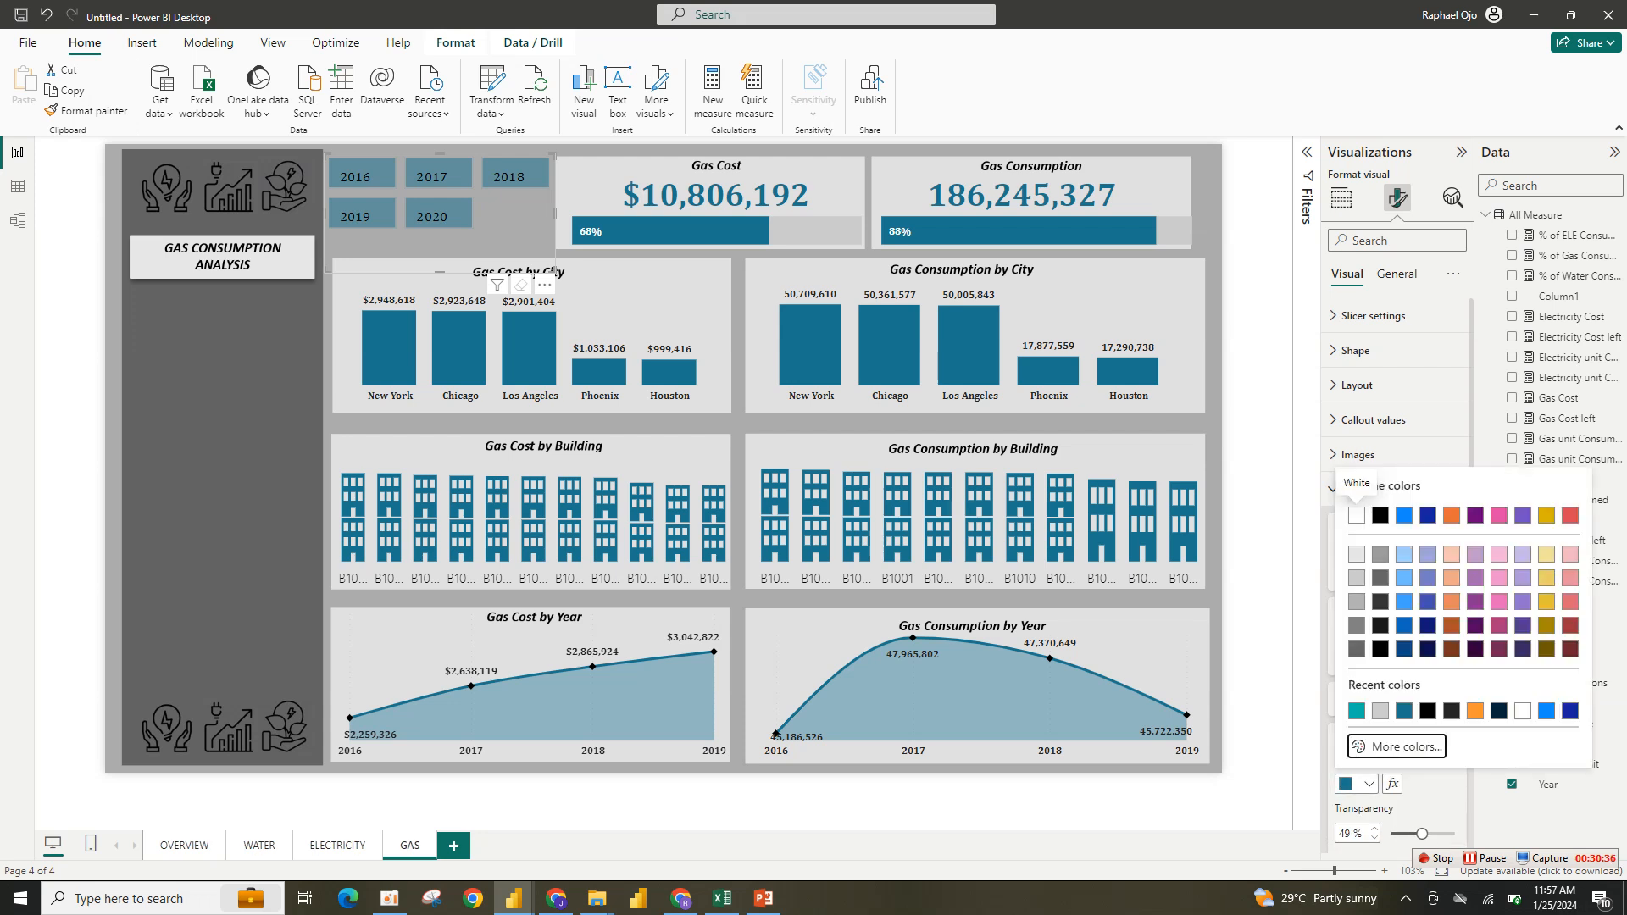
click(1406, 746)
key(ctrl+v)
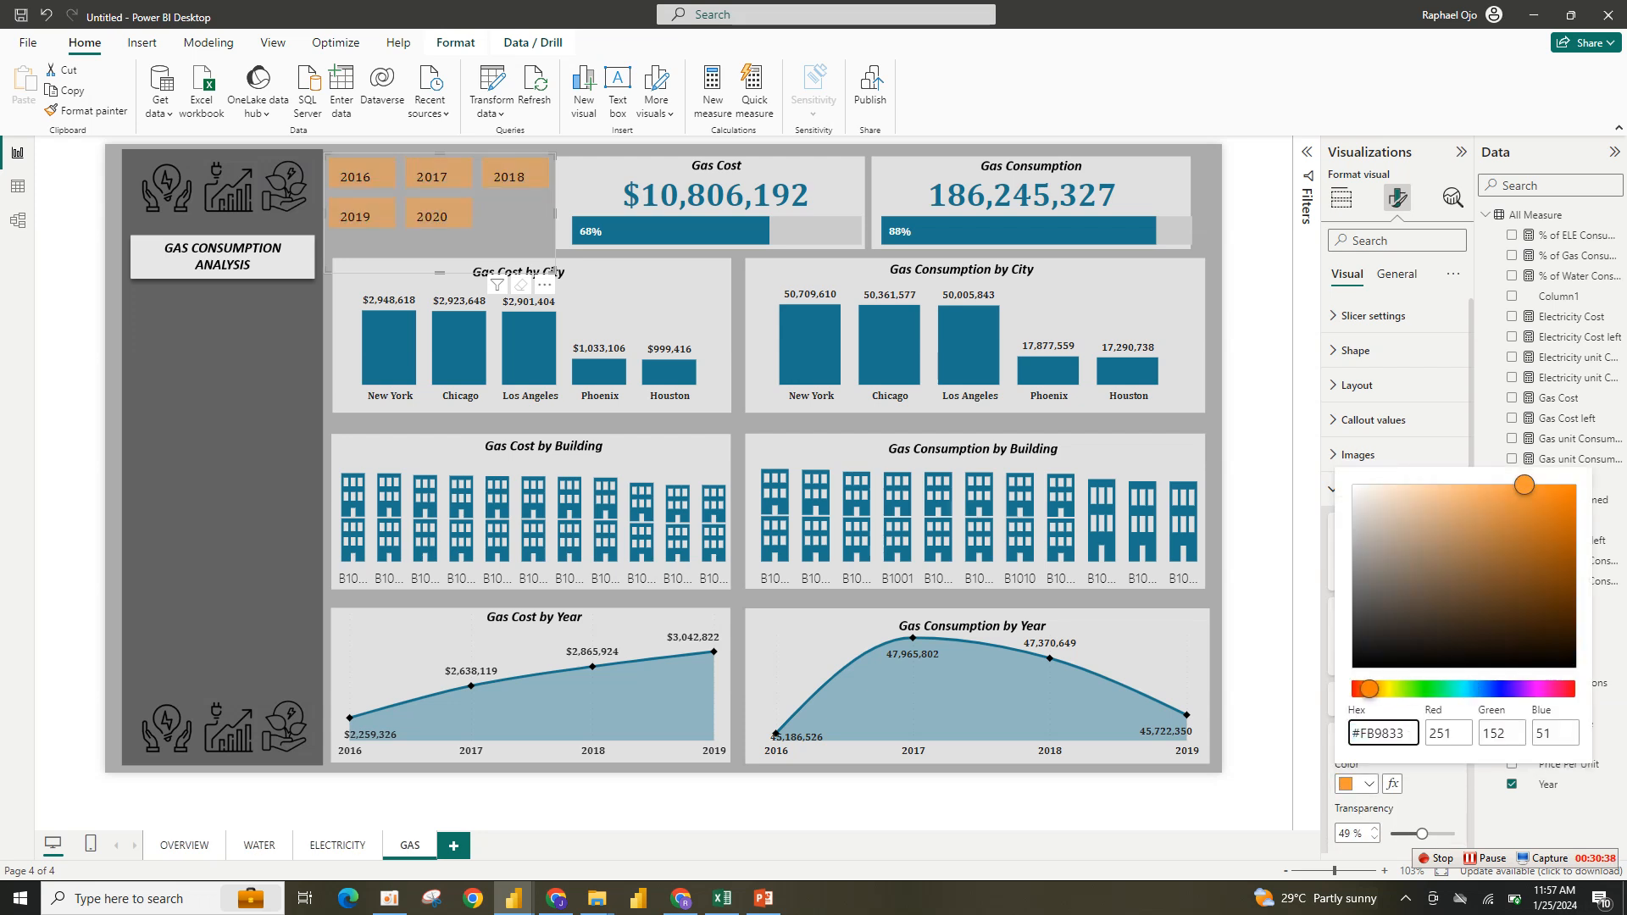
key(Return)
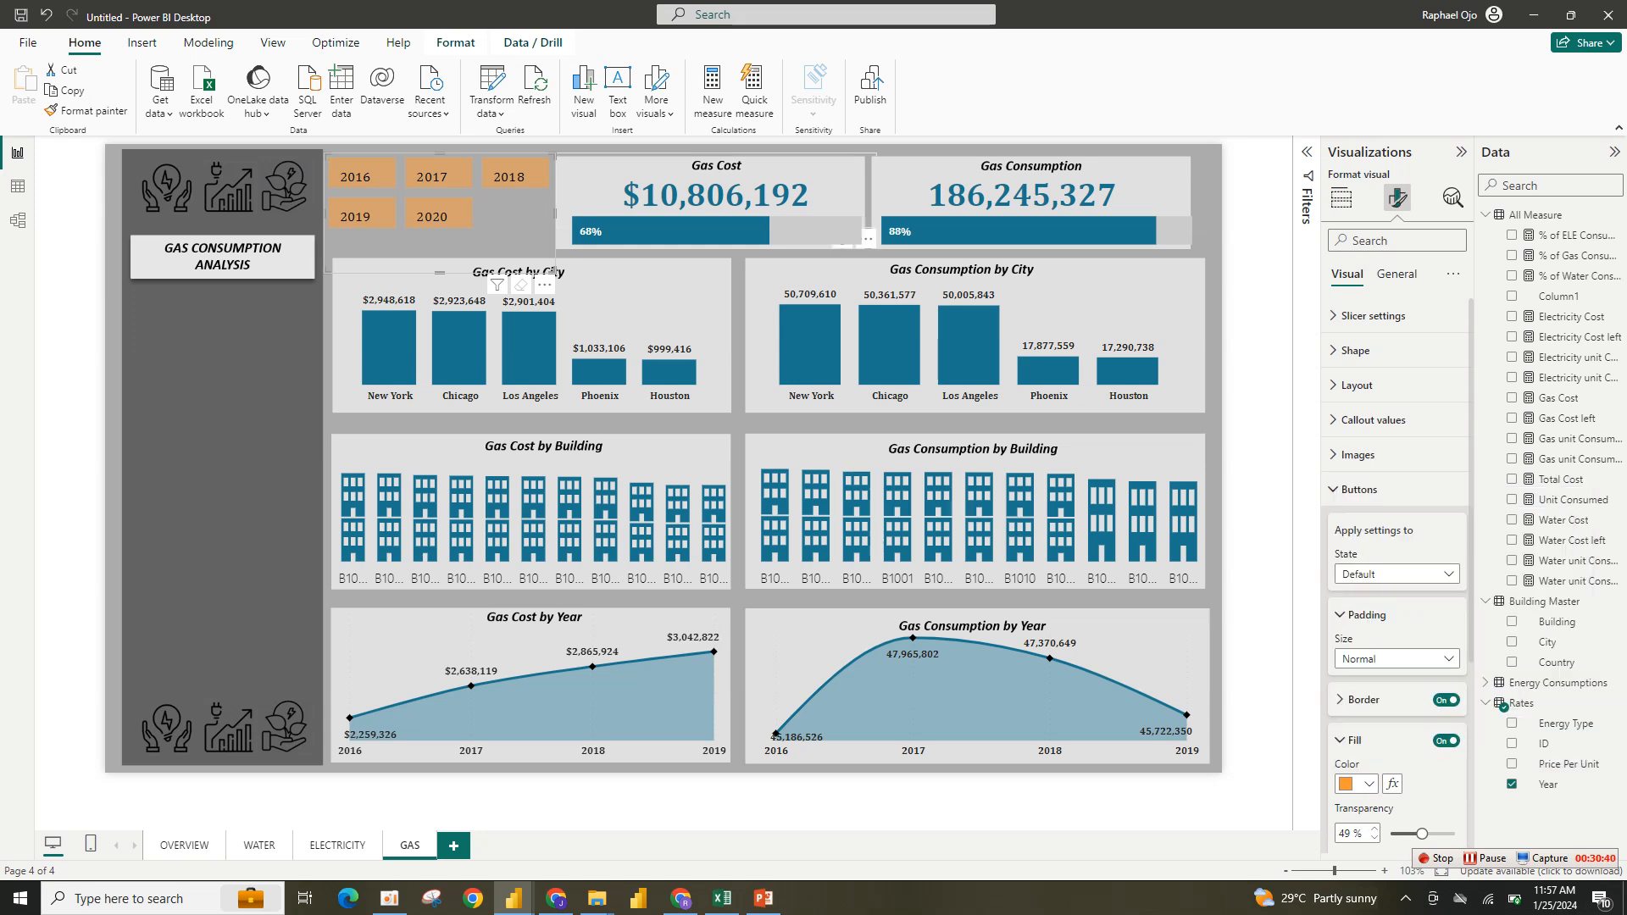
- Replace the Gas Cost card's data field Water Cost with Gas Cost
click(843, 242)
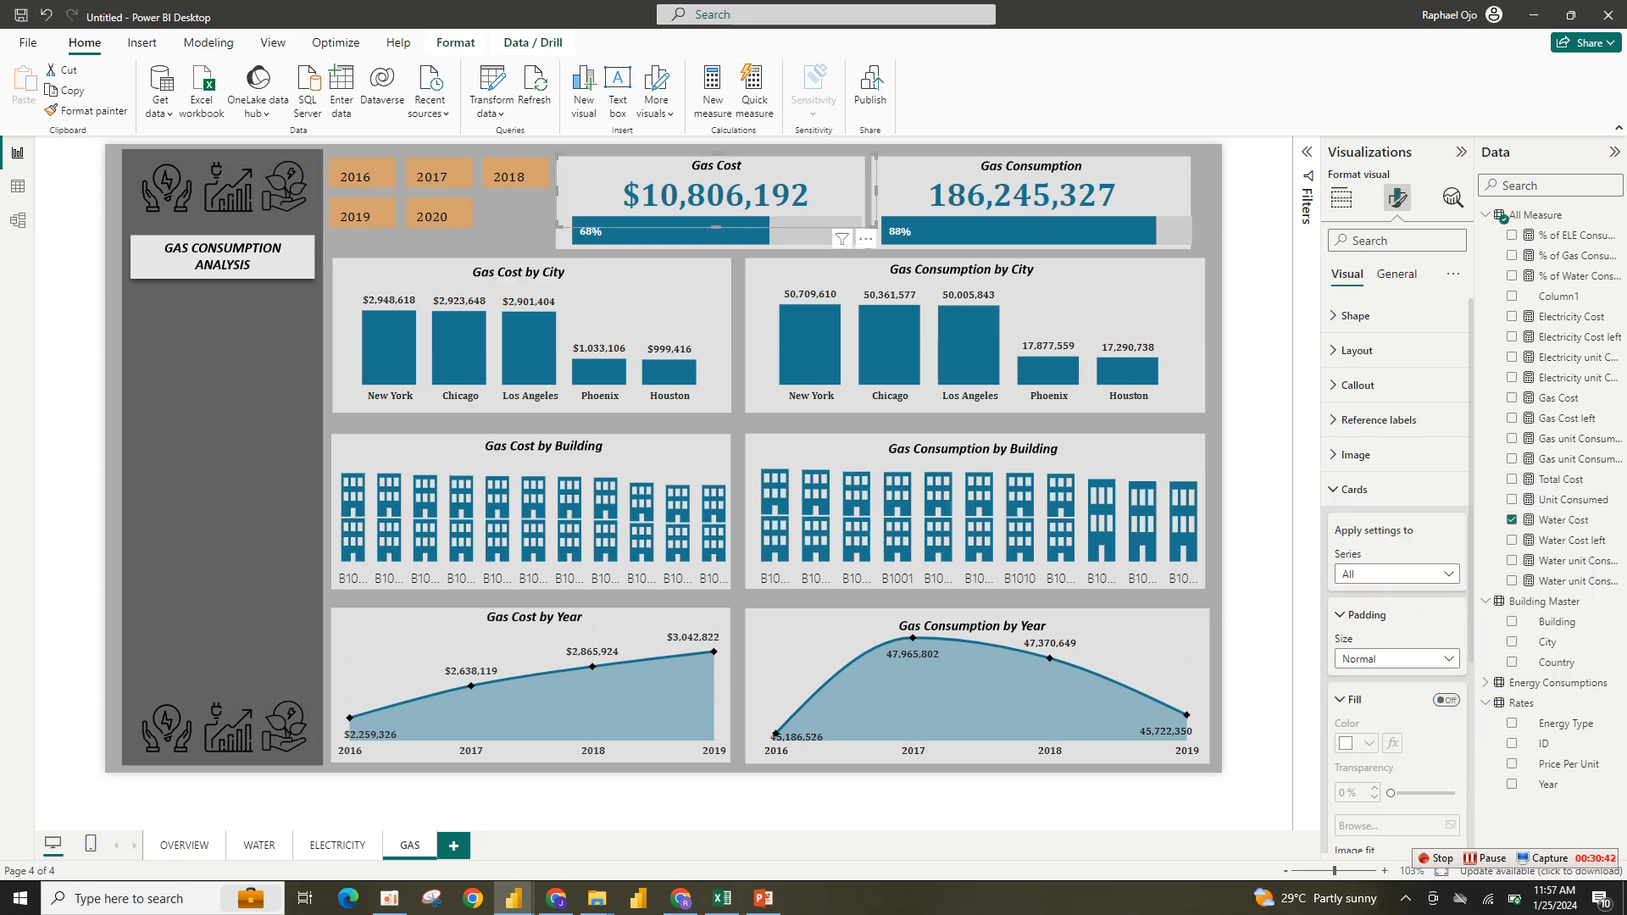
click(1340, 197)
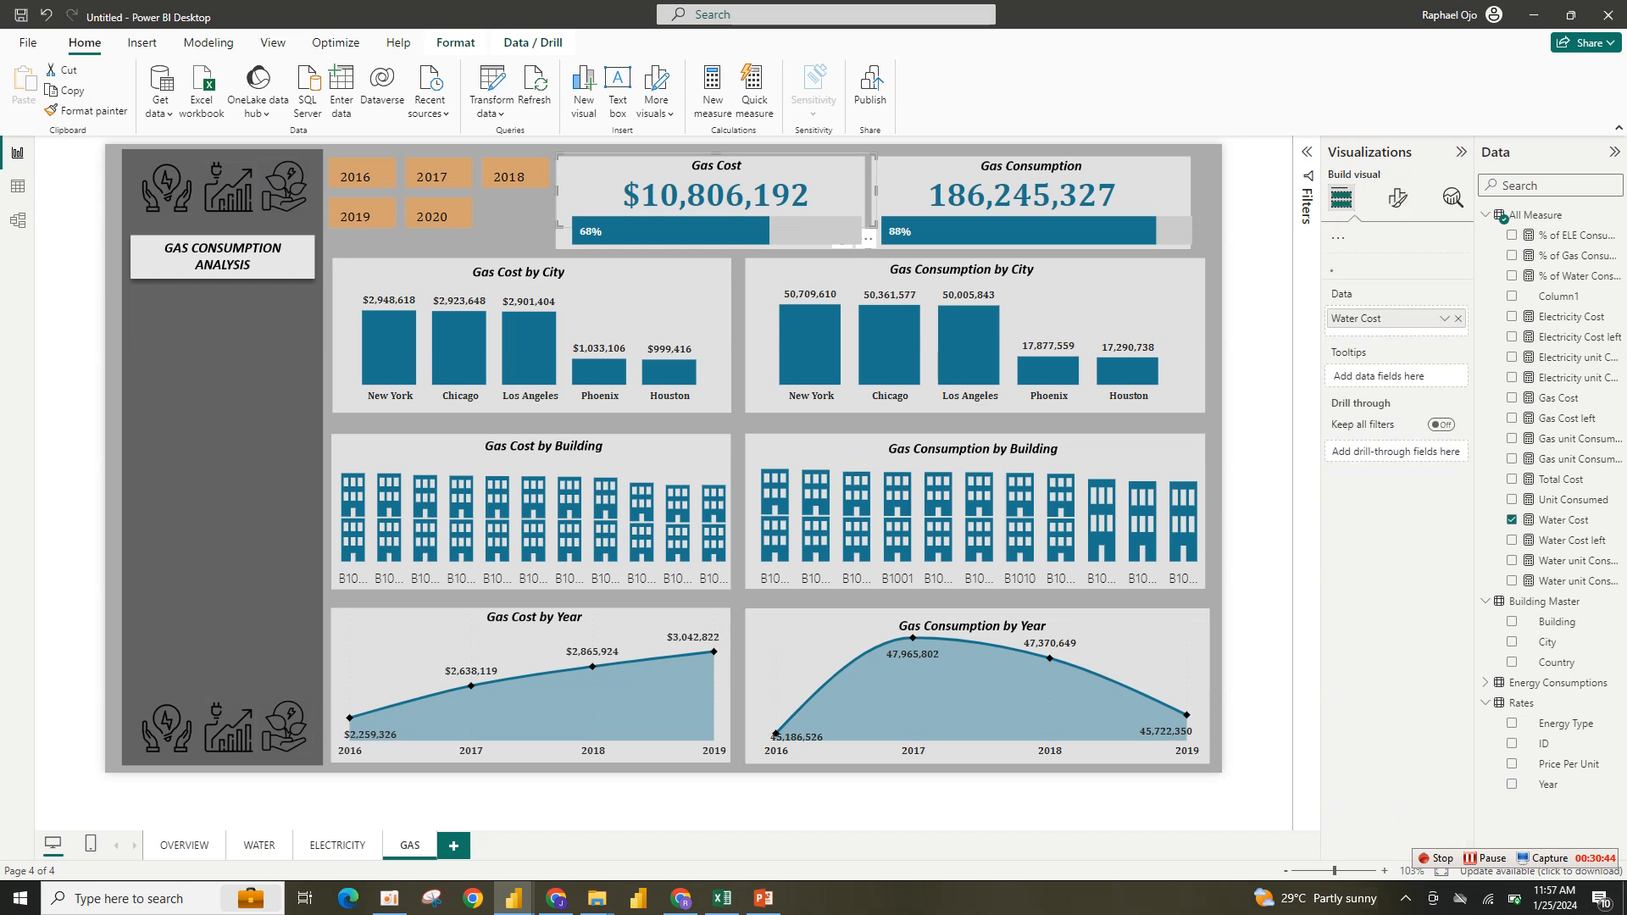
click(1458, 488)
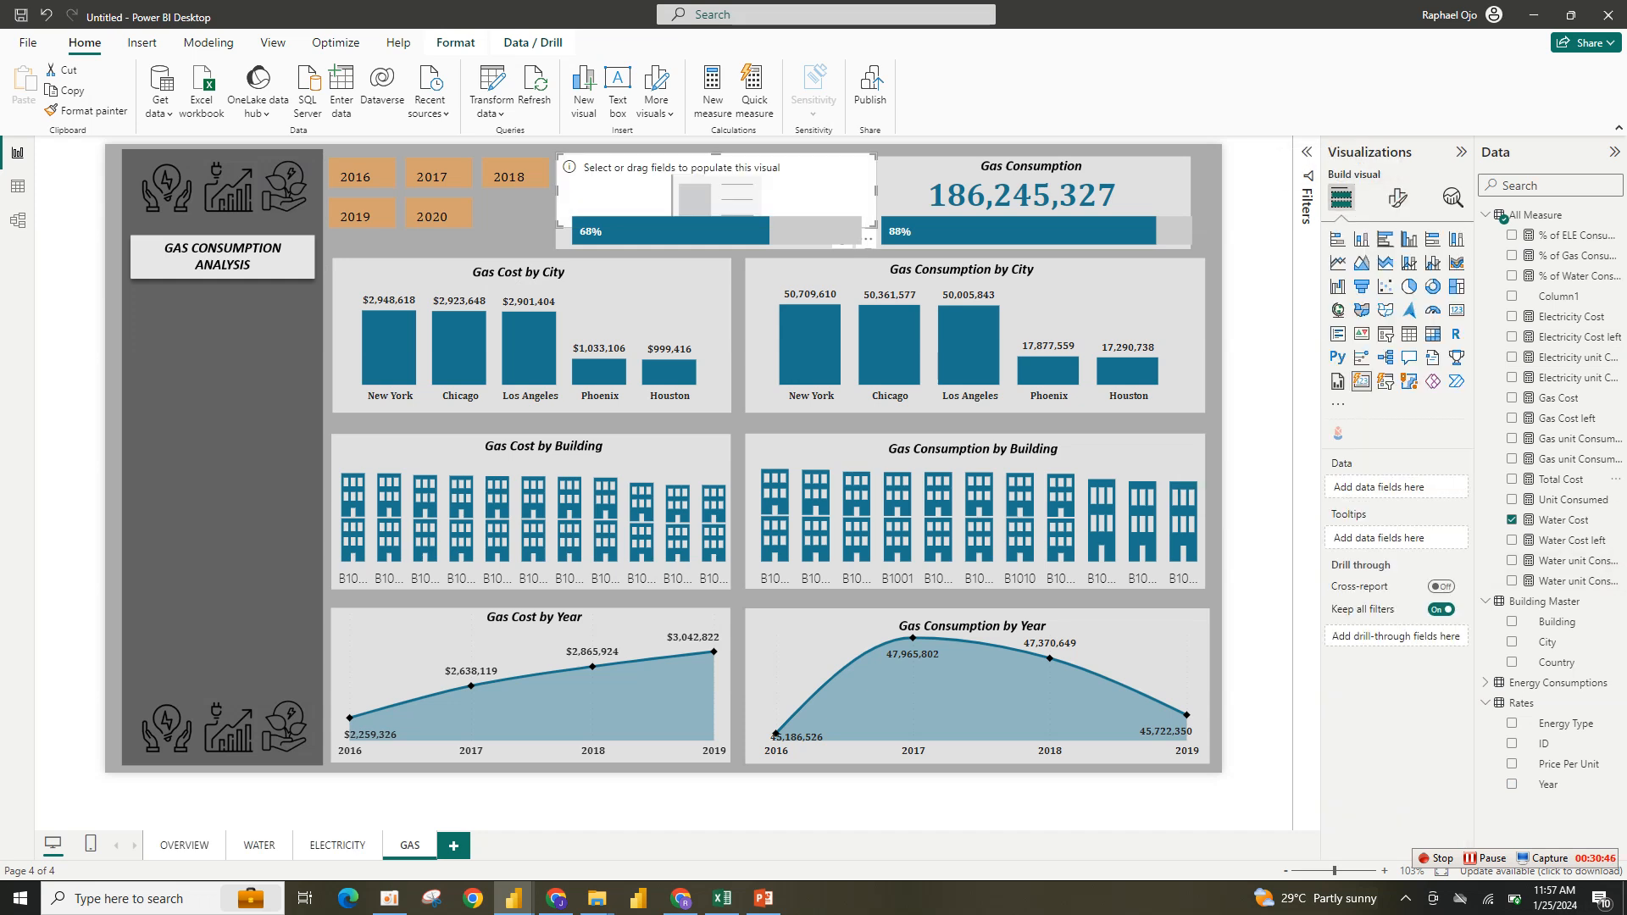
click(1512, 397)
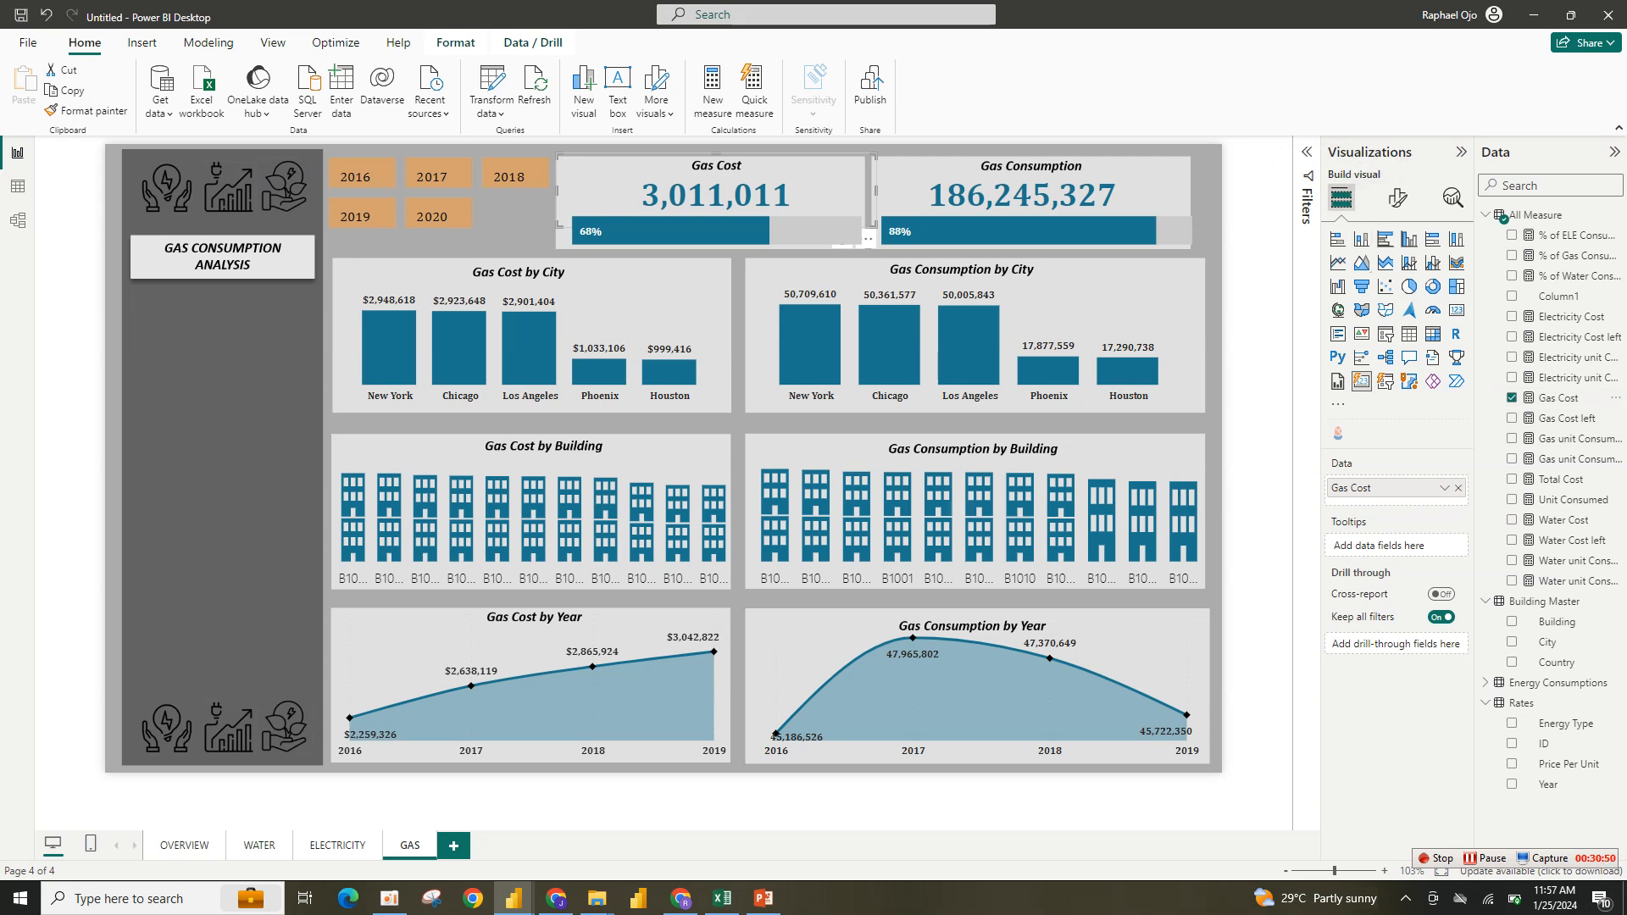
- Format the Gas Cost measure as Currency
click(1559, 397)
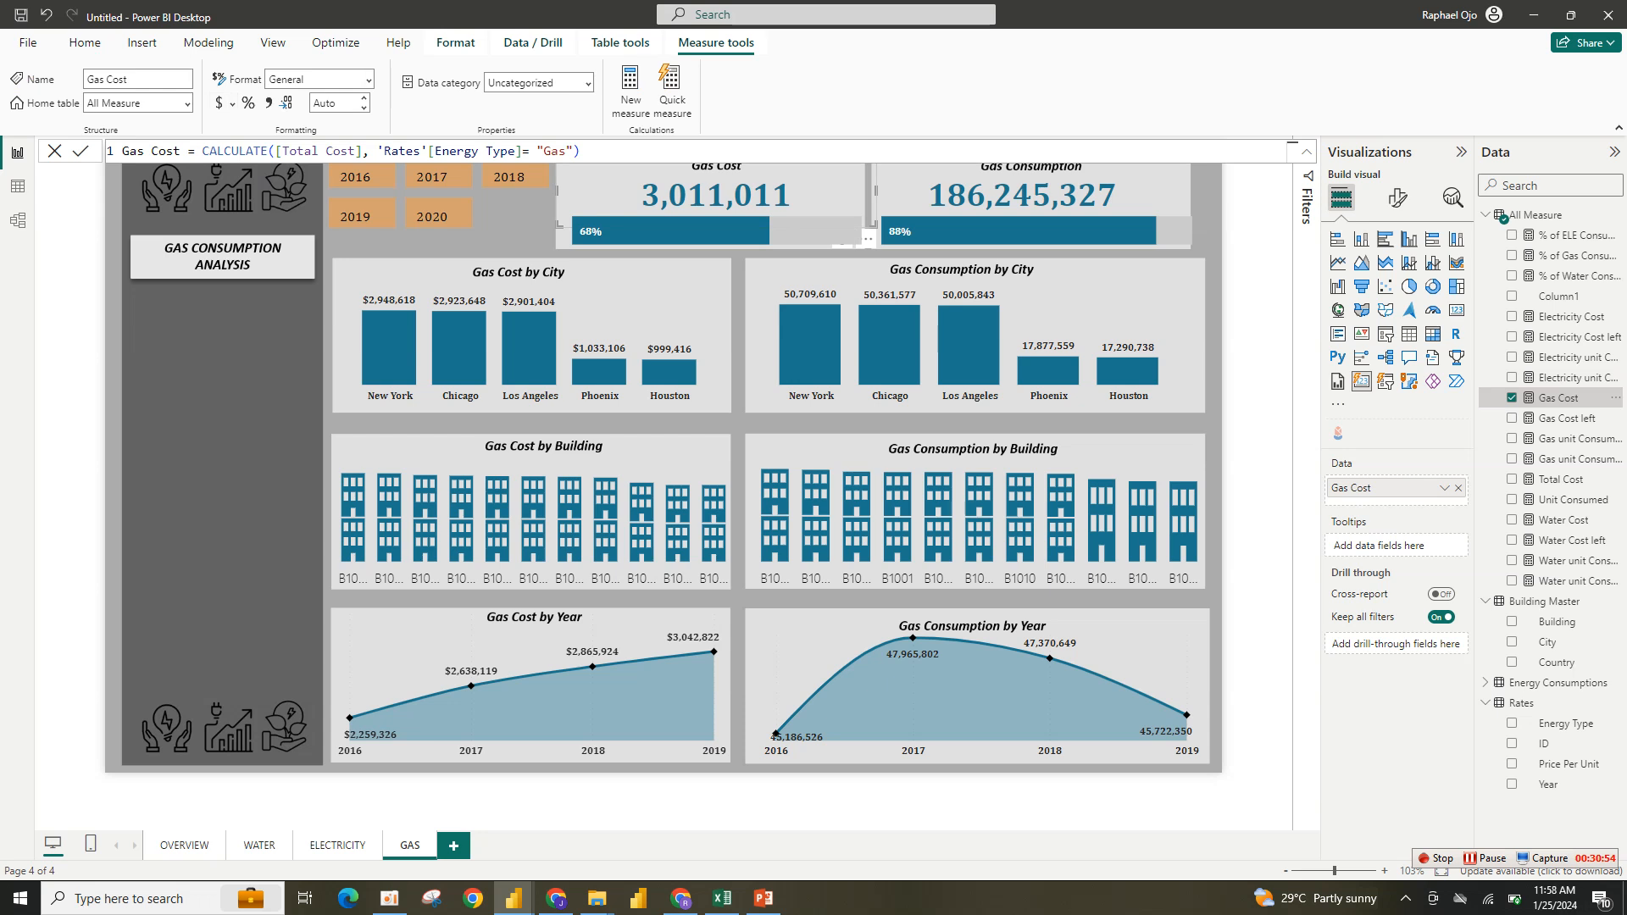
click(267, 103)
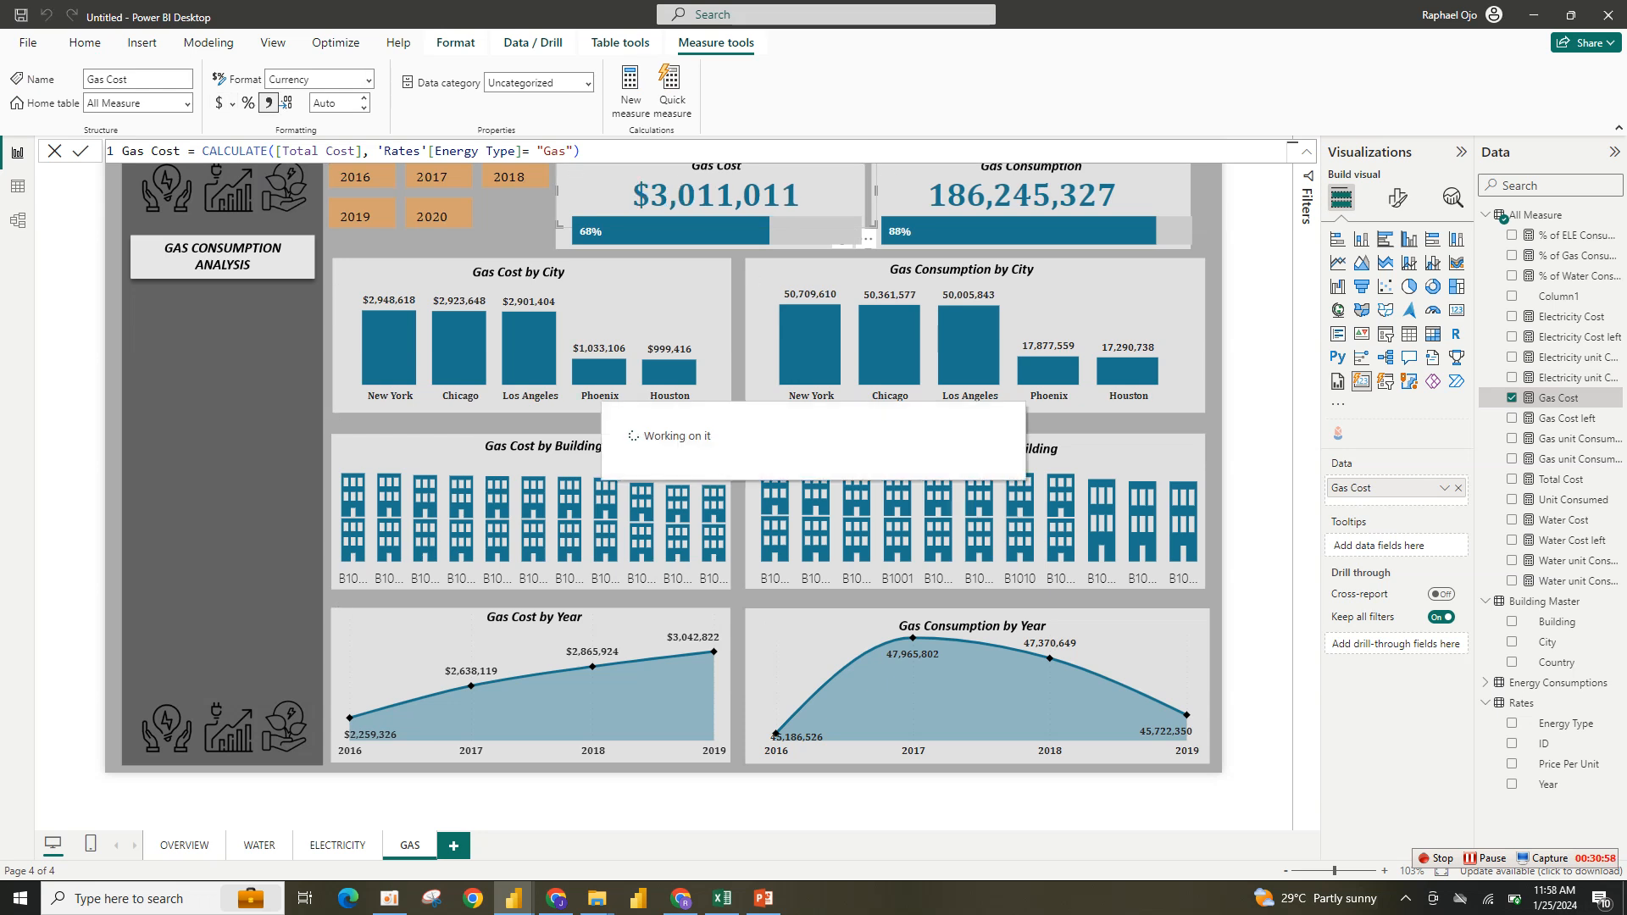
- Set the Gas Cost card's callout value color to the recent orange
click(1397, 198)
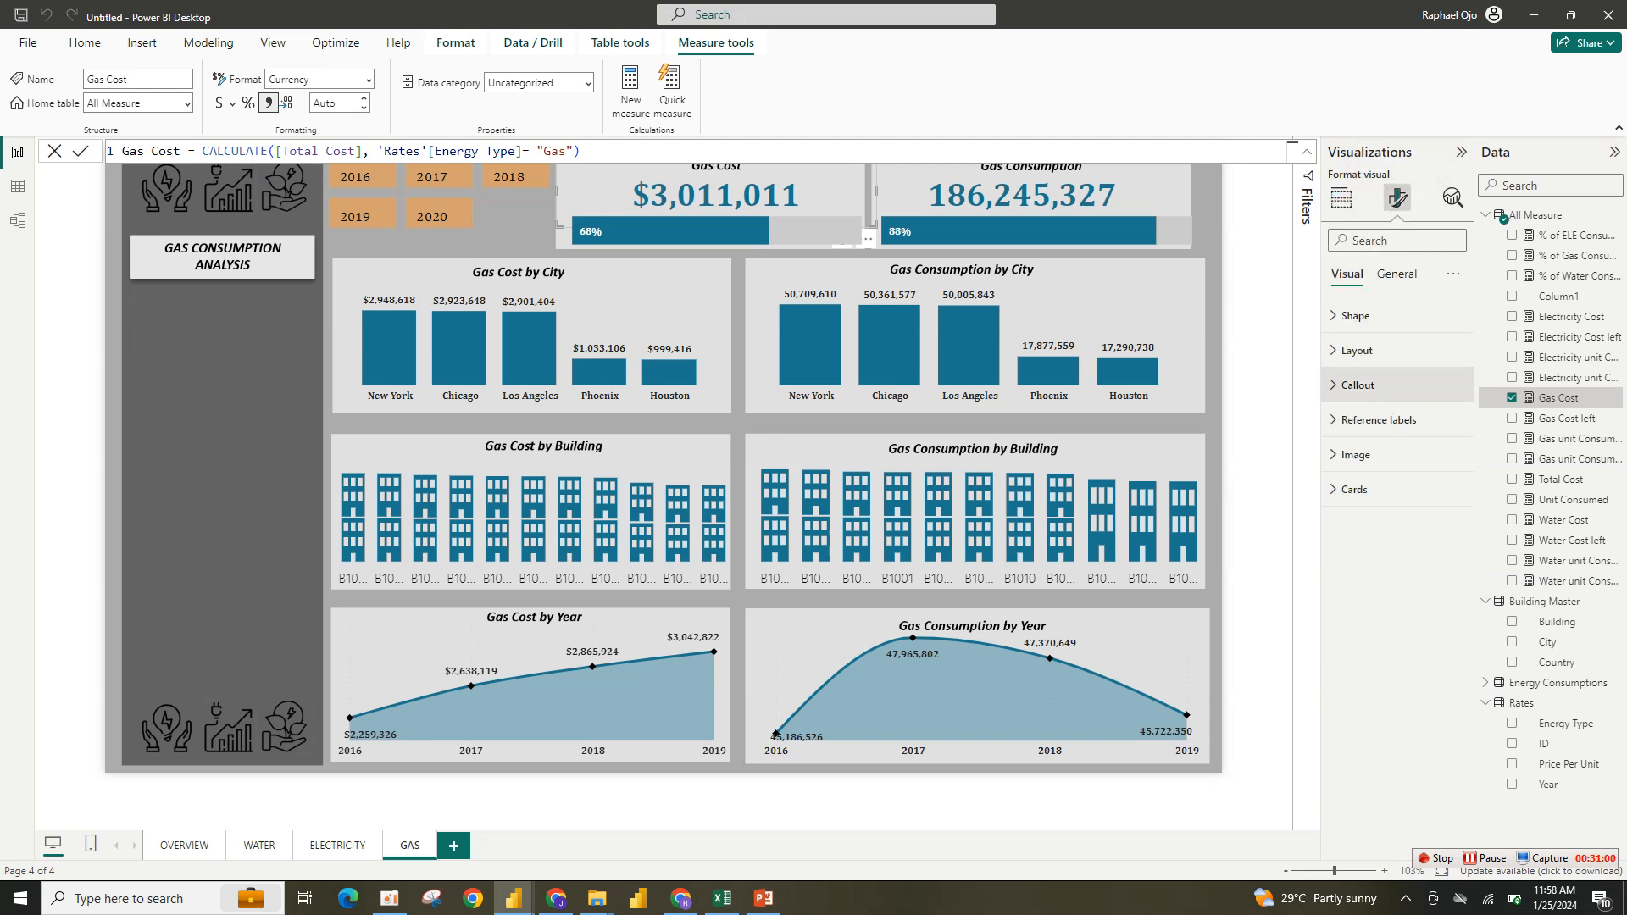
click(1357, 384)
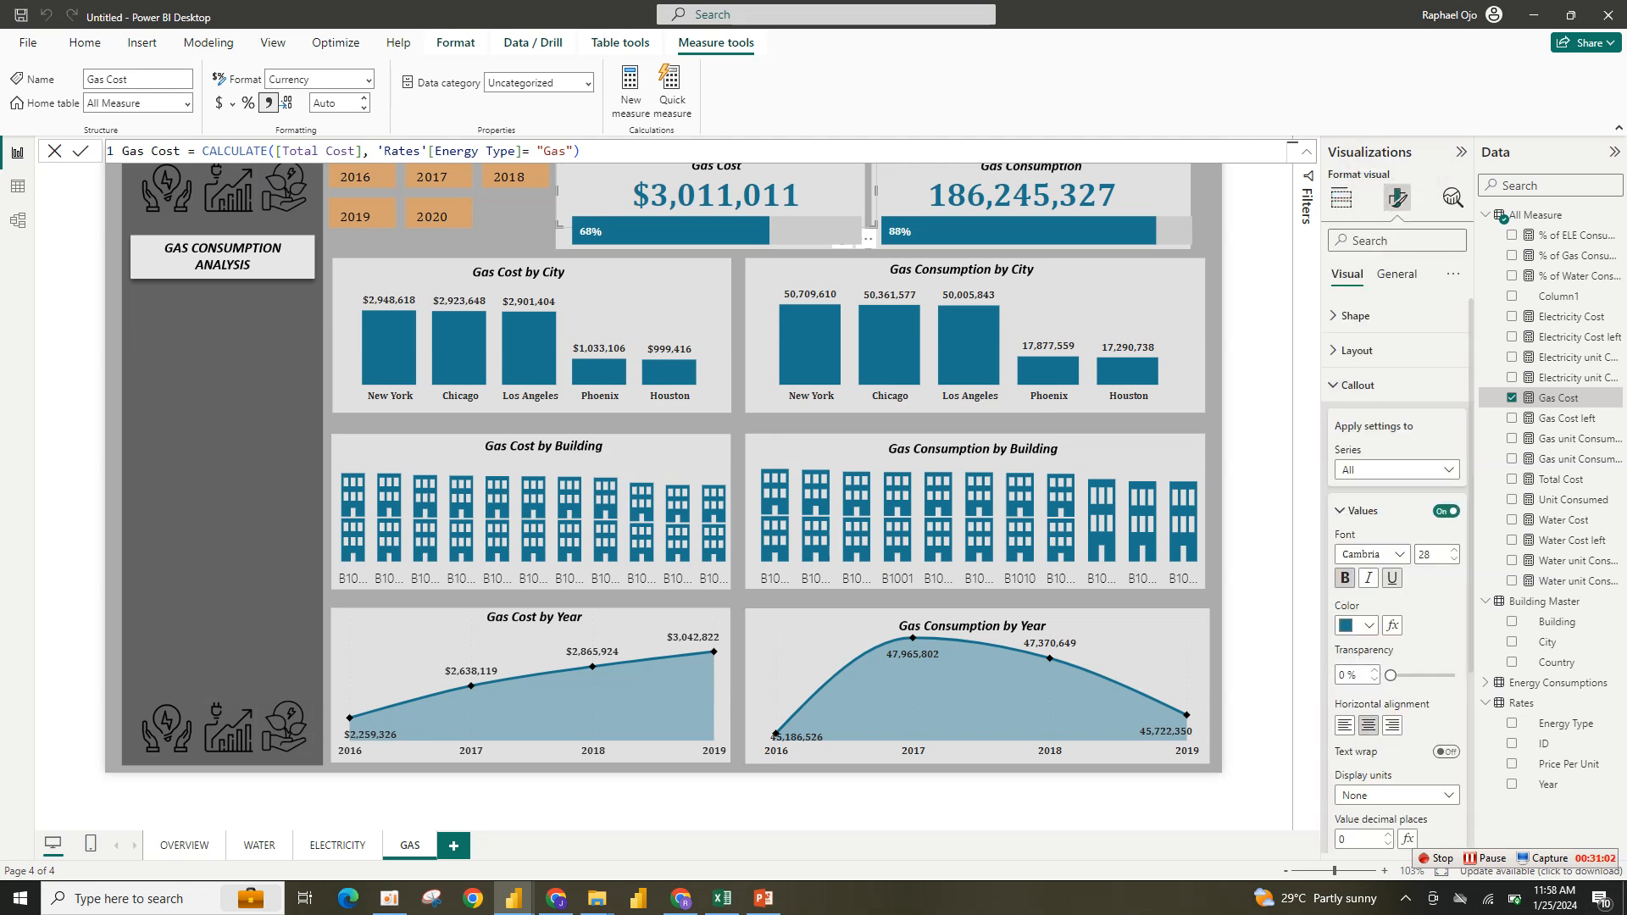
click(1357, 625)
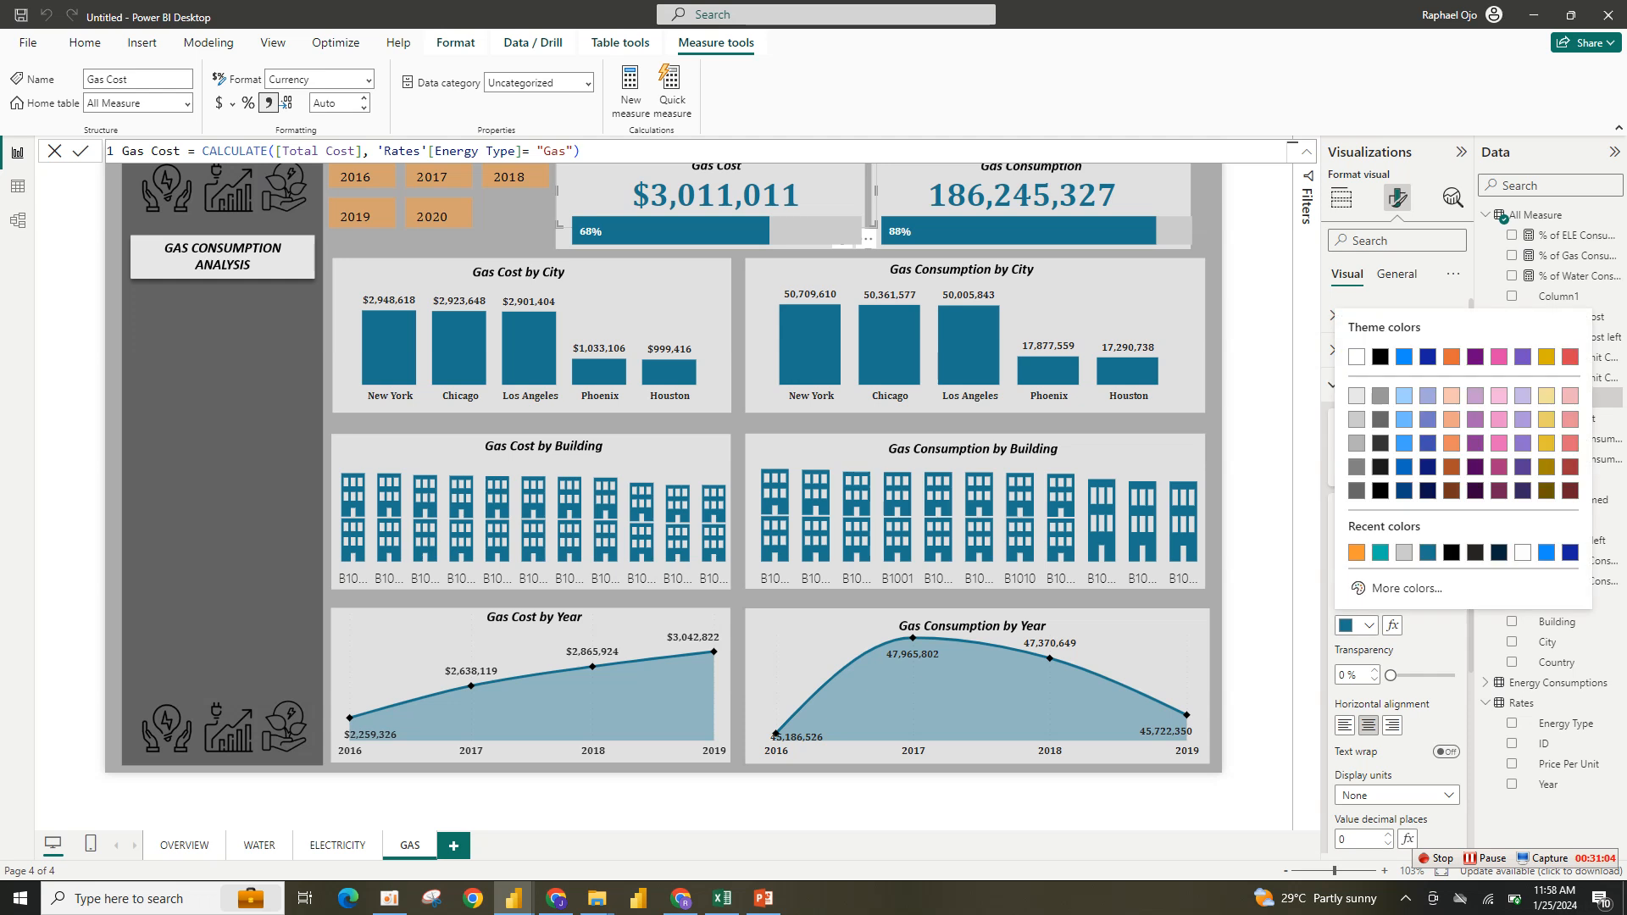
click(1357, 552)
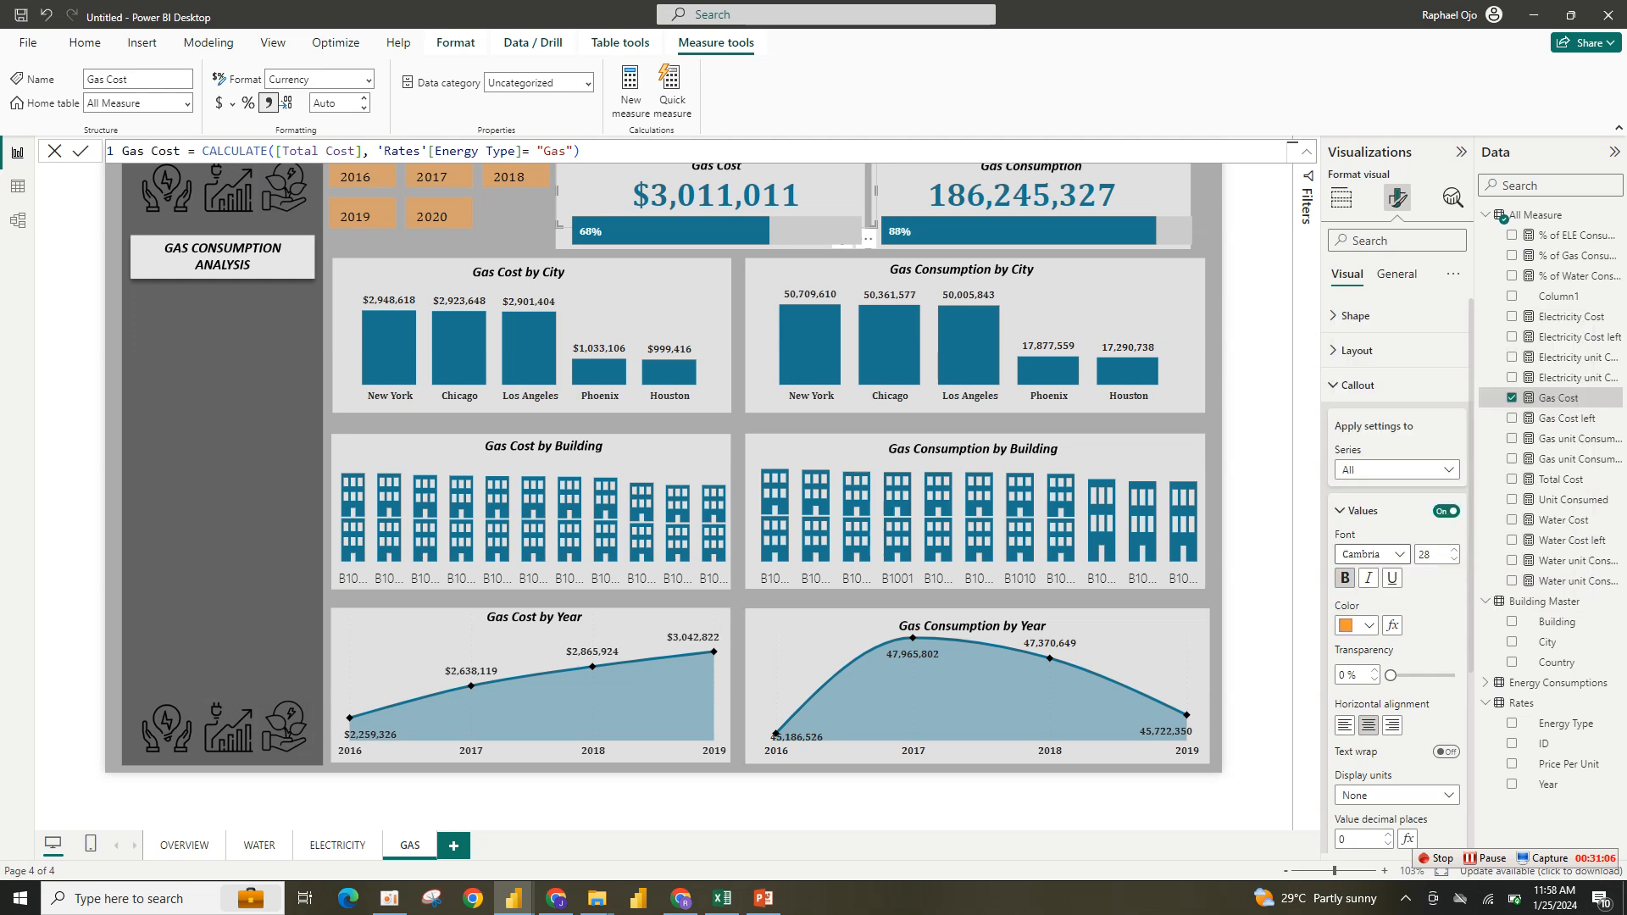
- Replace the Gas Consumption card's data field Water unit Consumed with Gas unit Consumed
click(1356, 625)
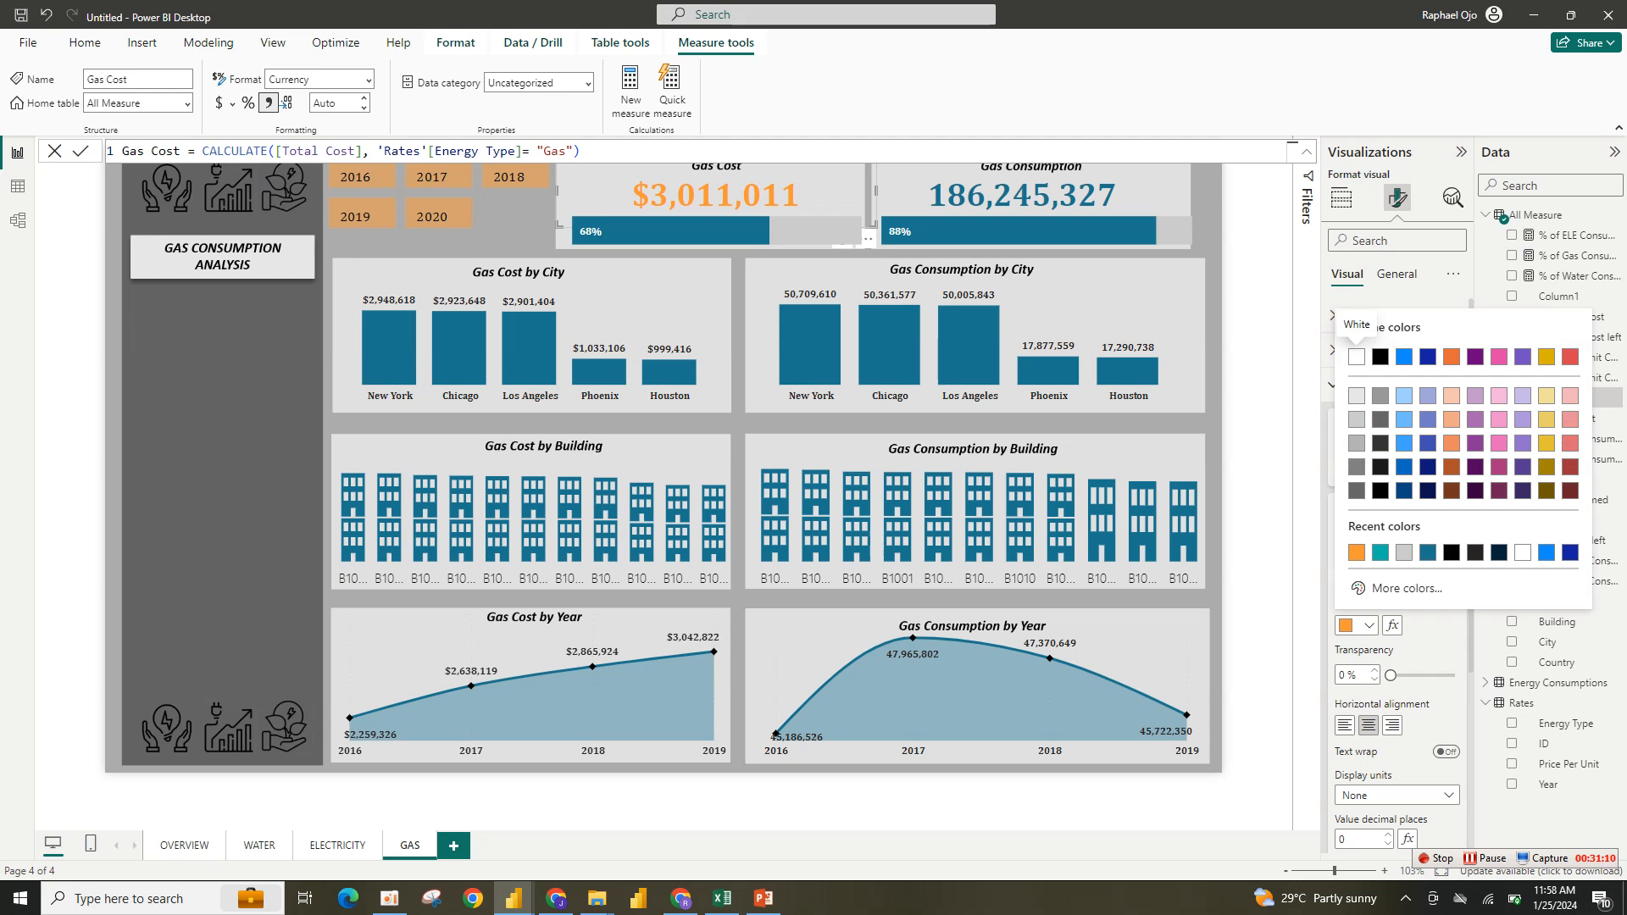
key(Escape)
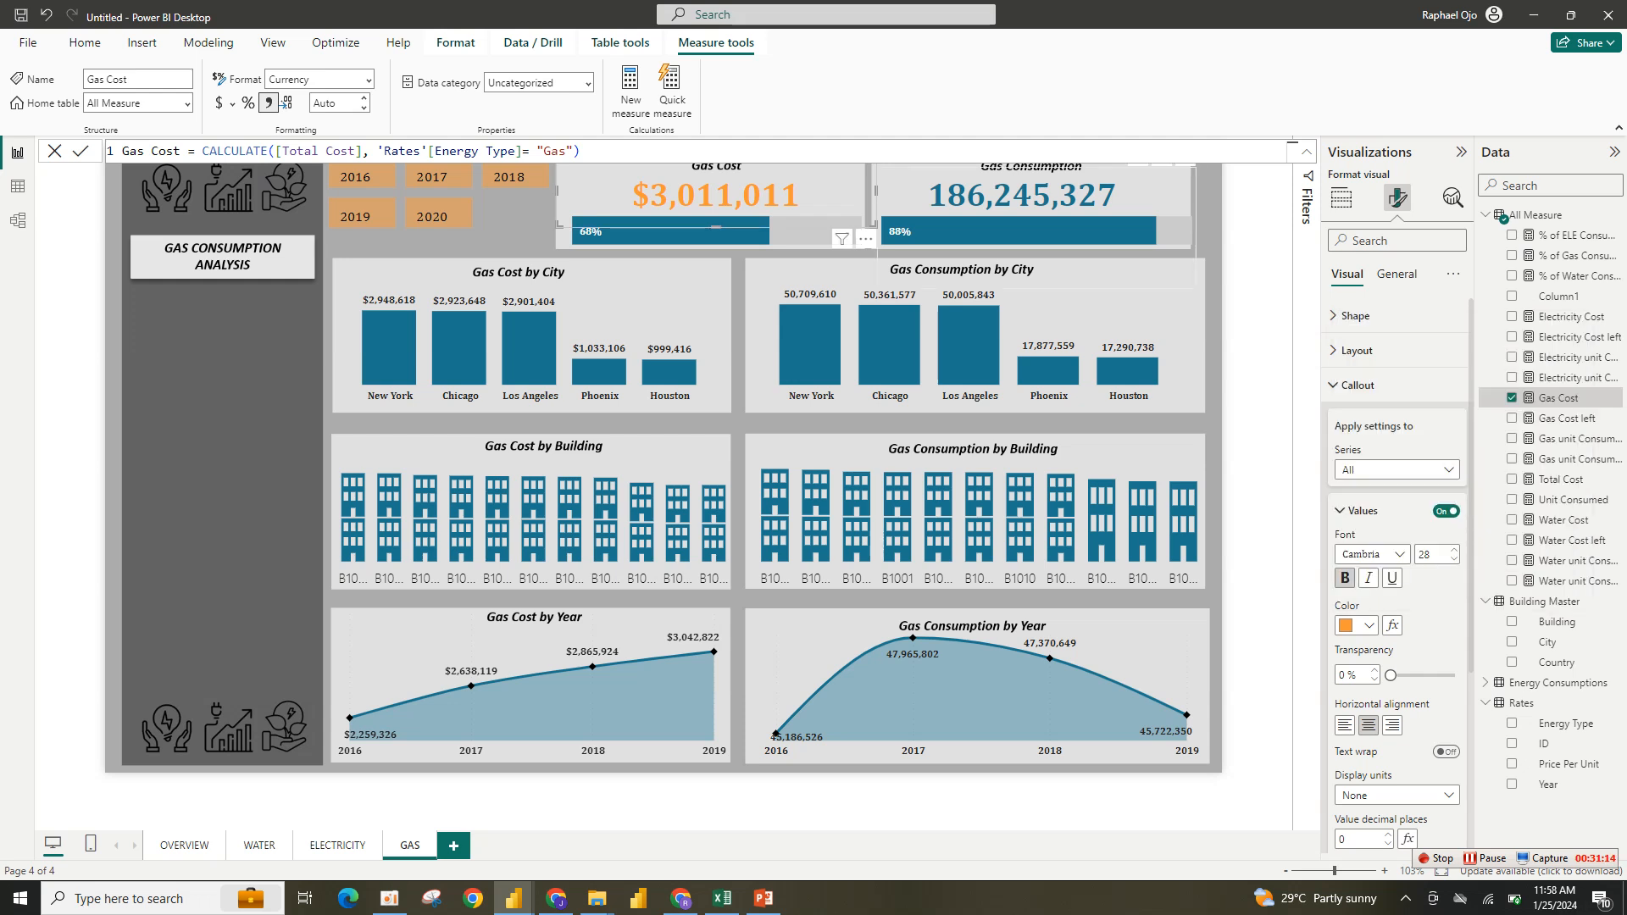
click(1035, 233)
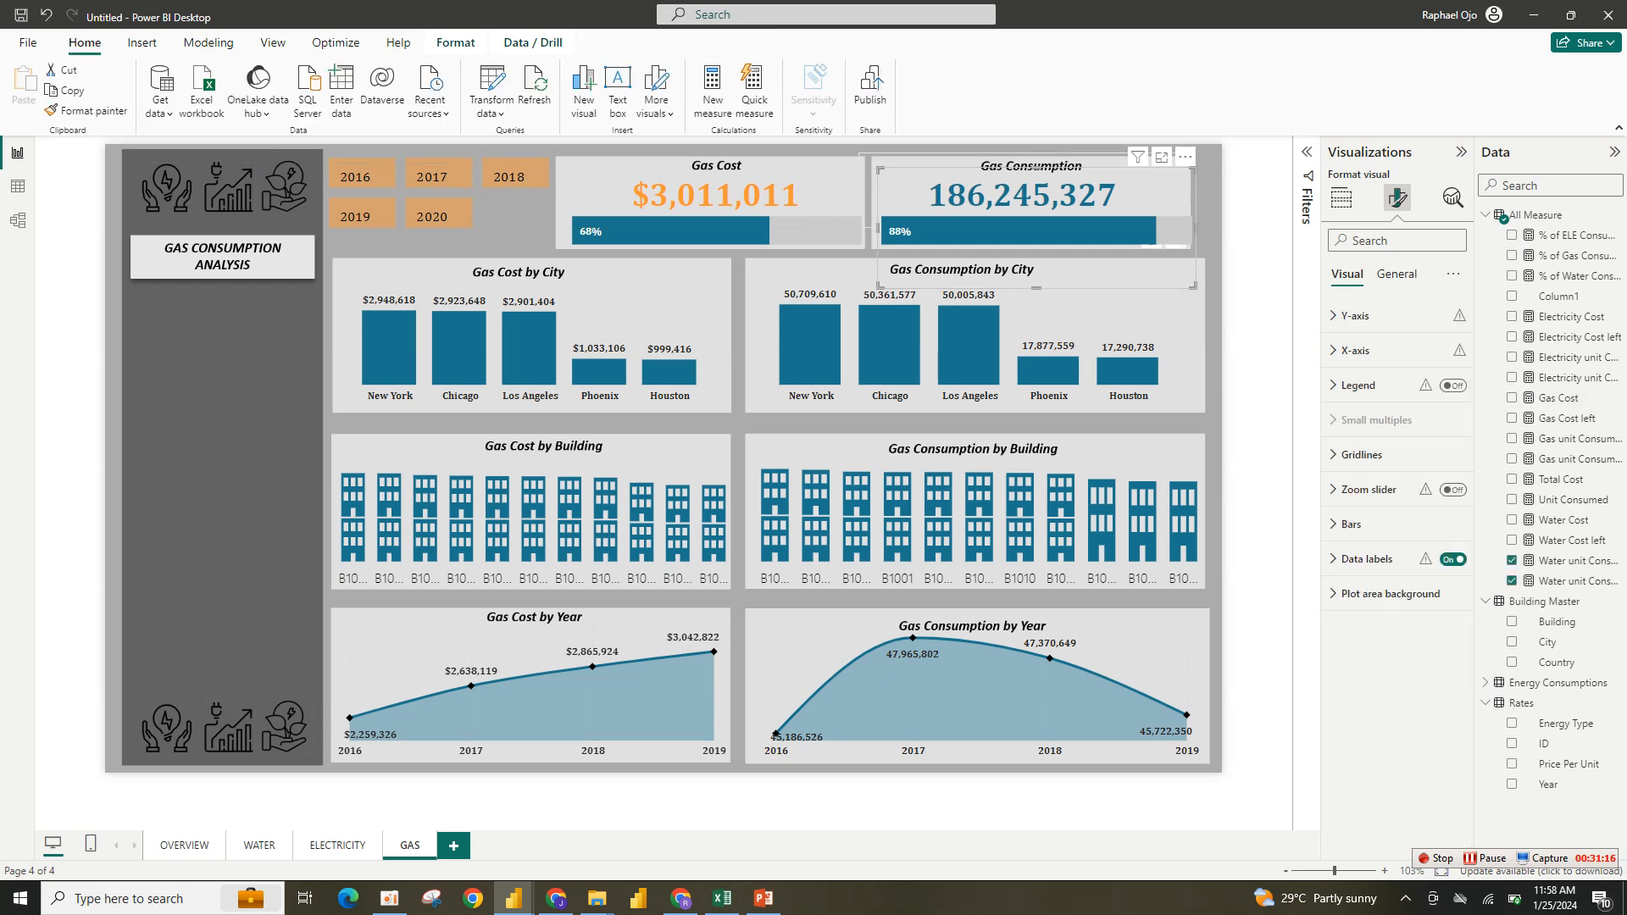
click(1021, 193)
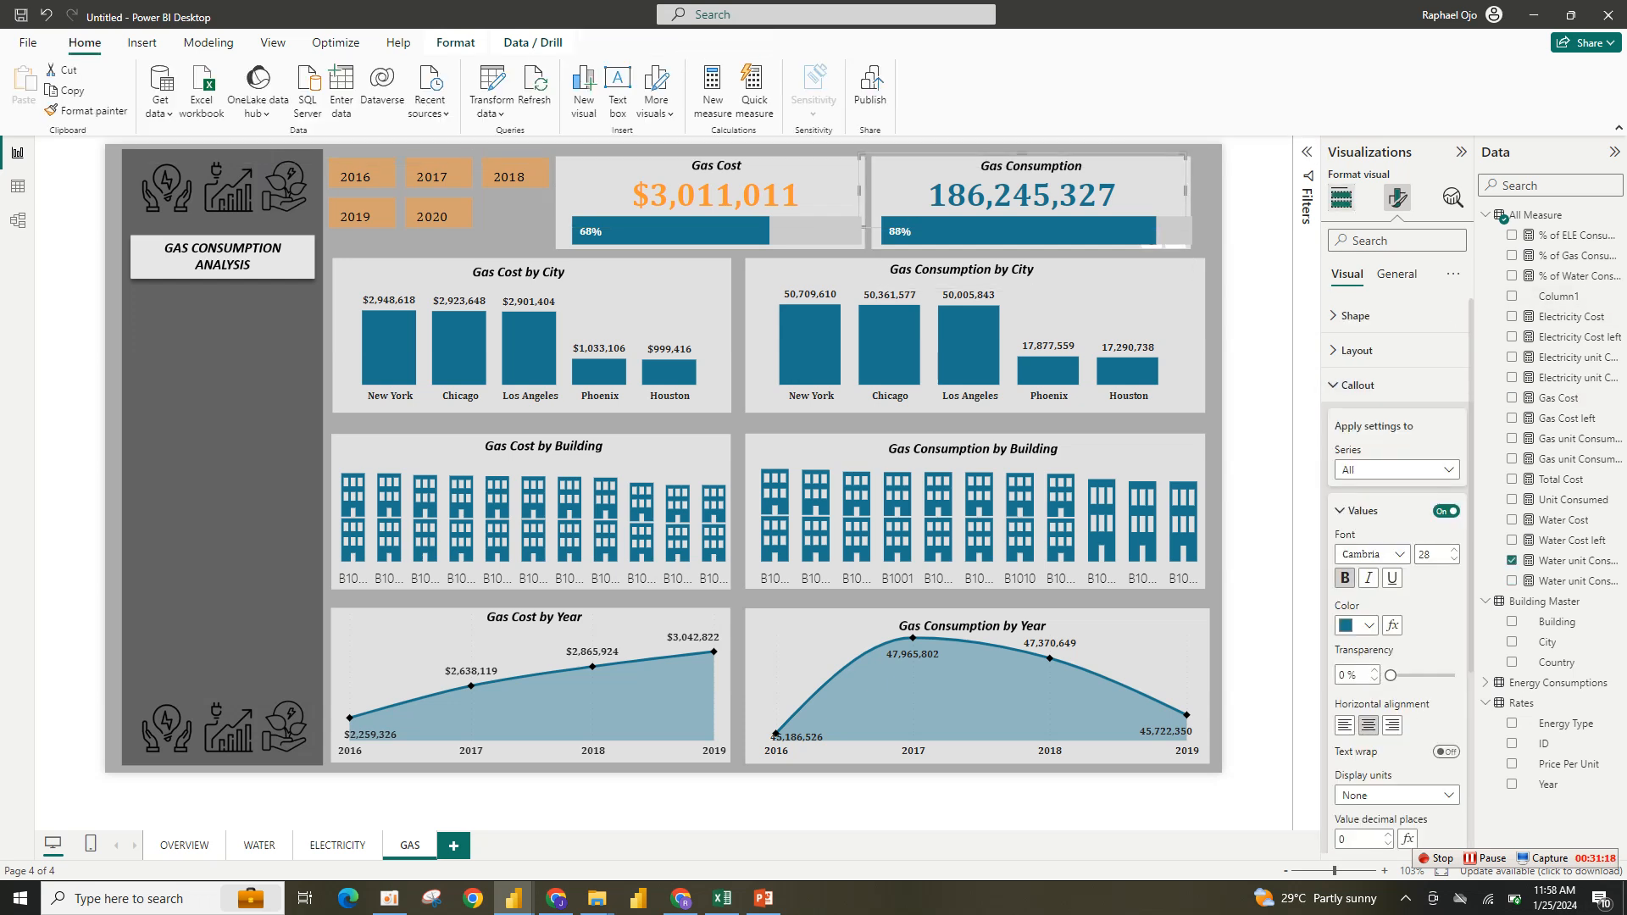
click(1341, 197)
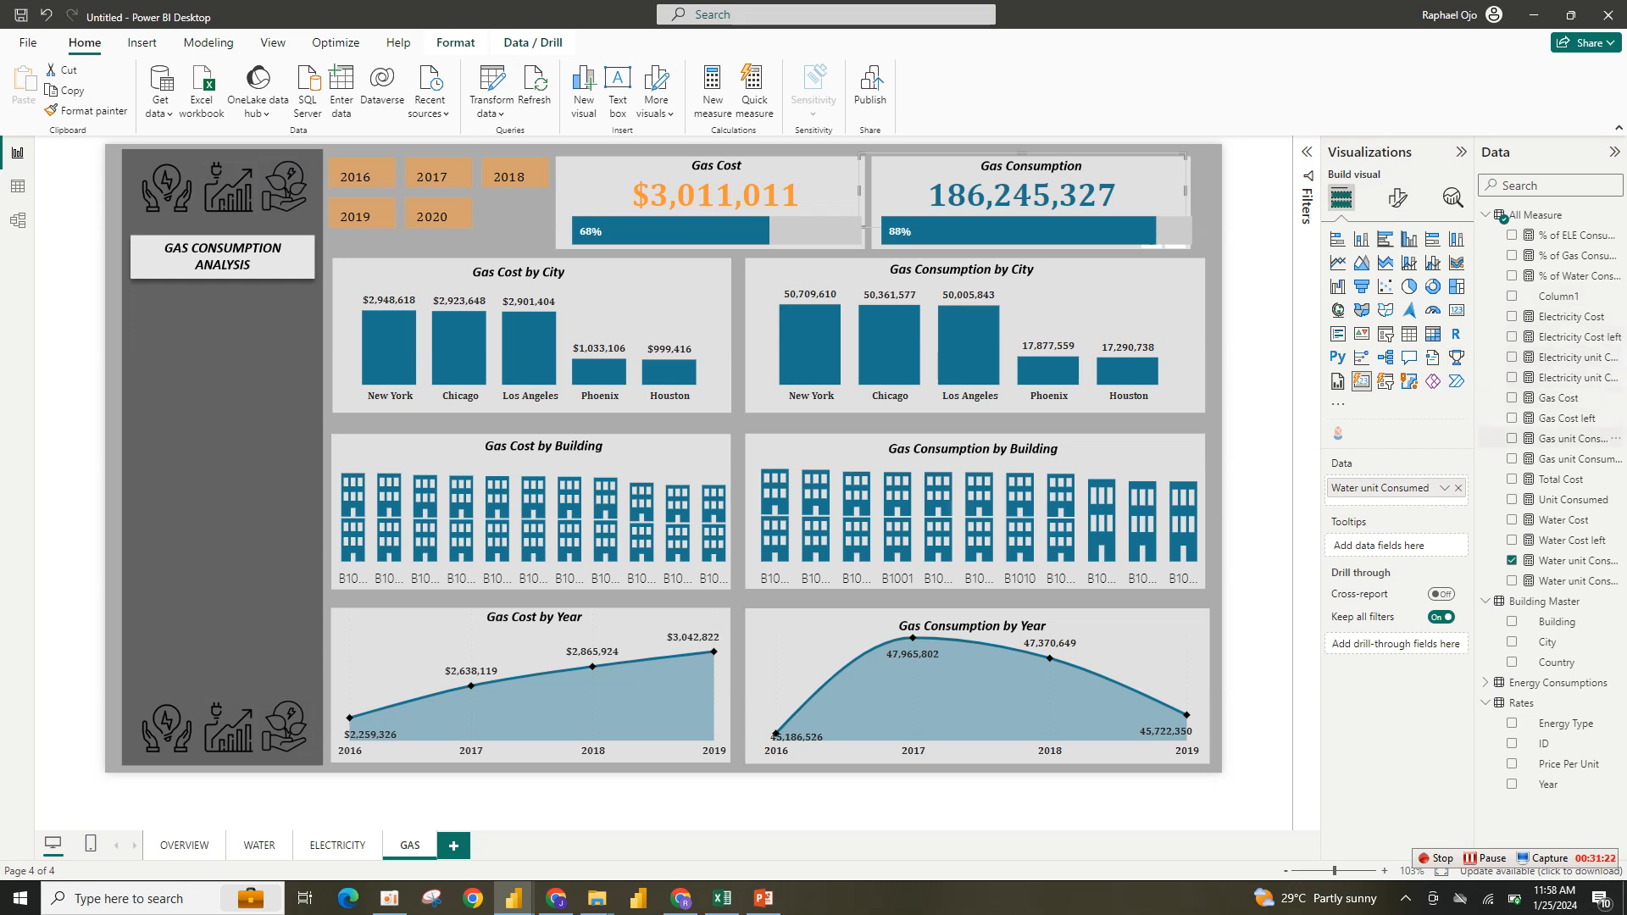
click(1572, 439)
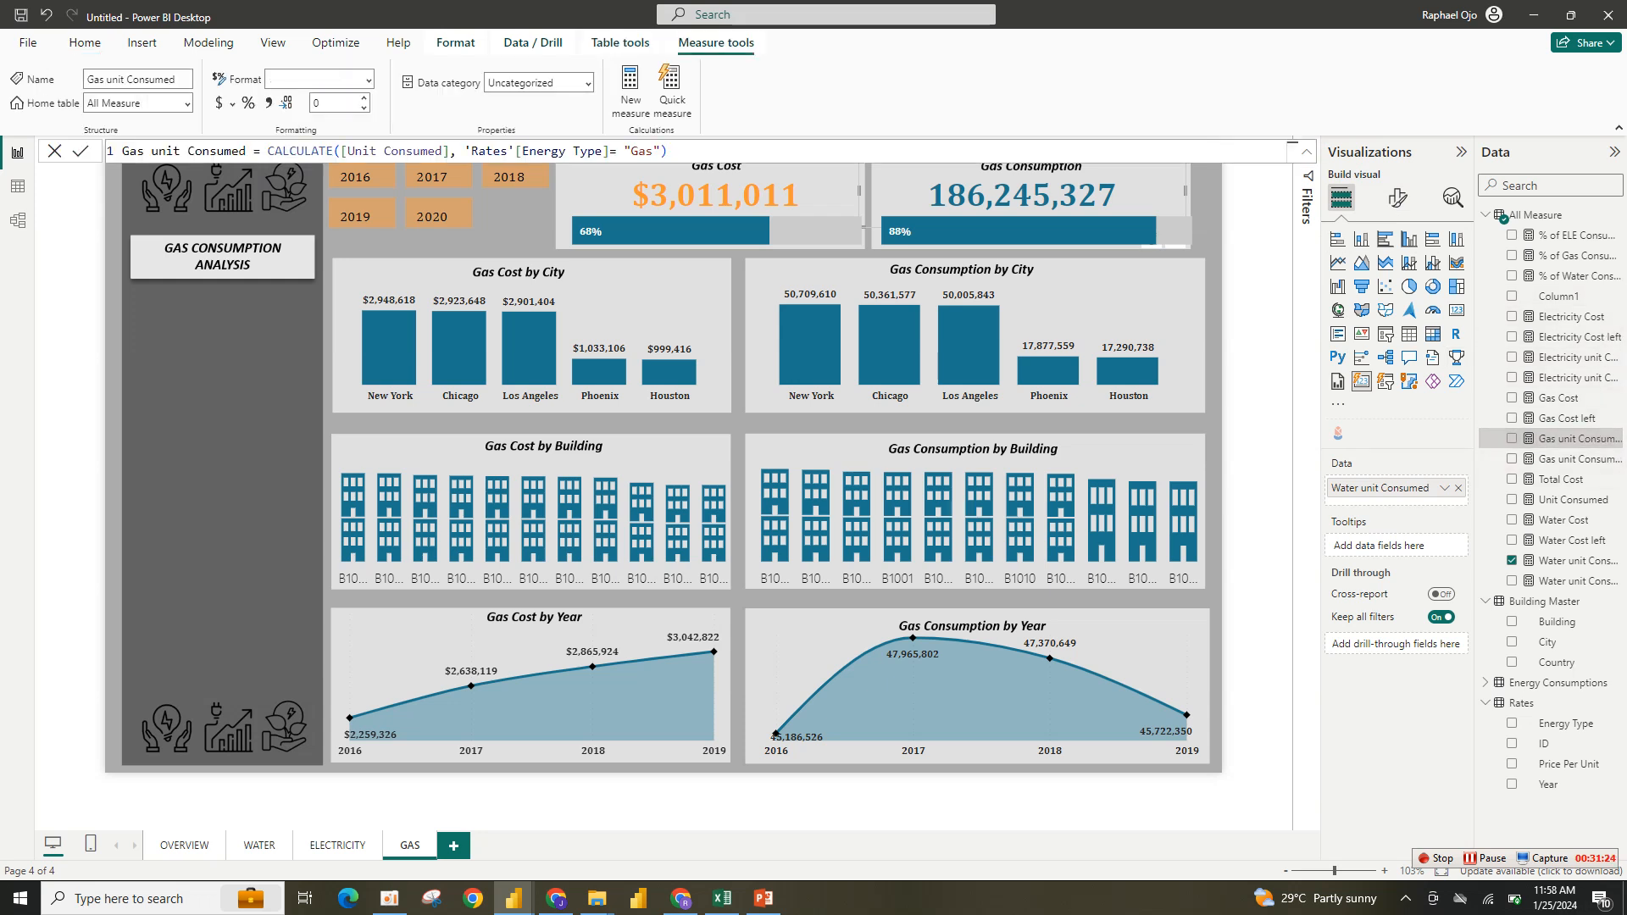
click(1458, 488)
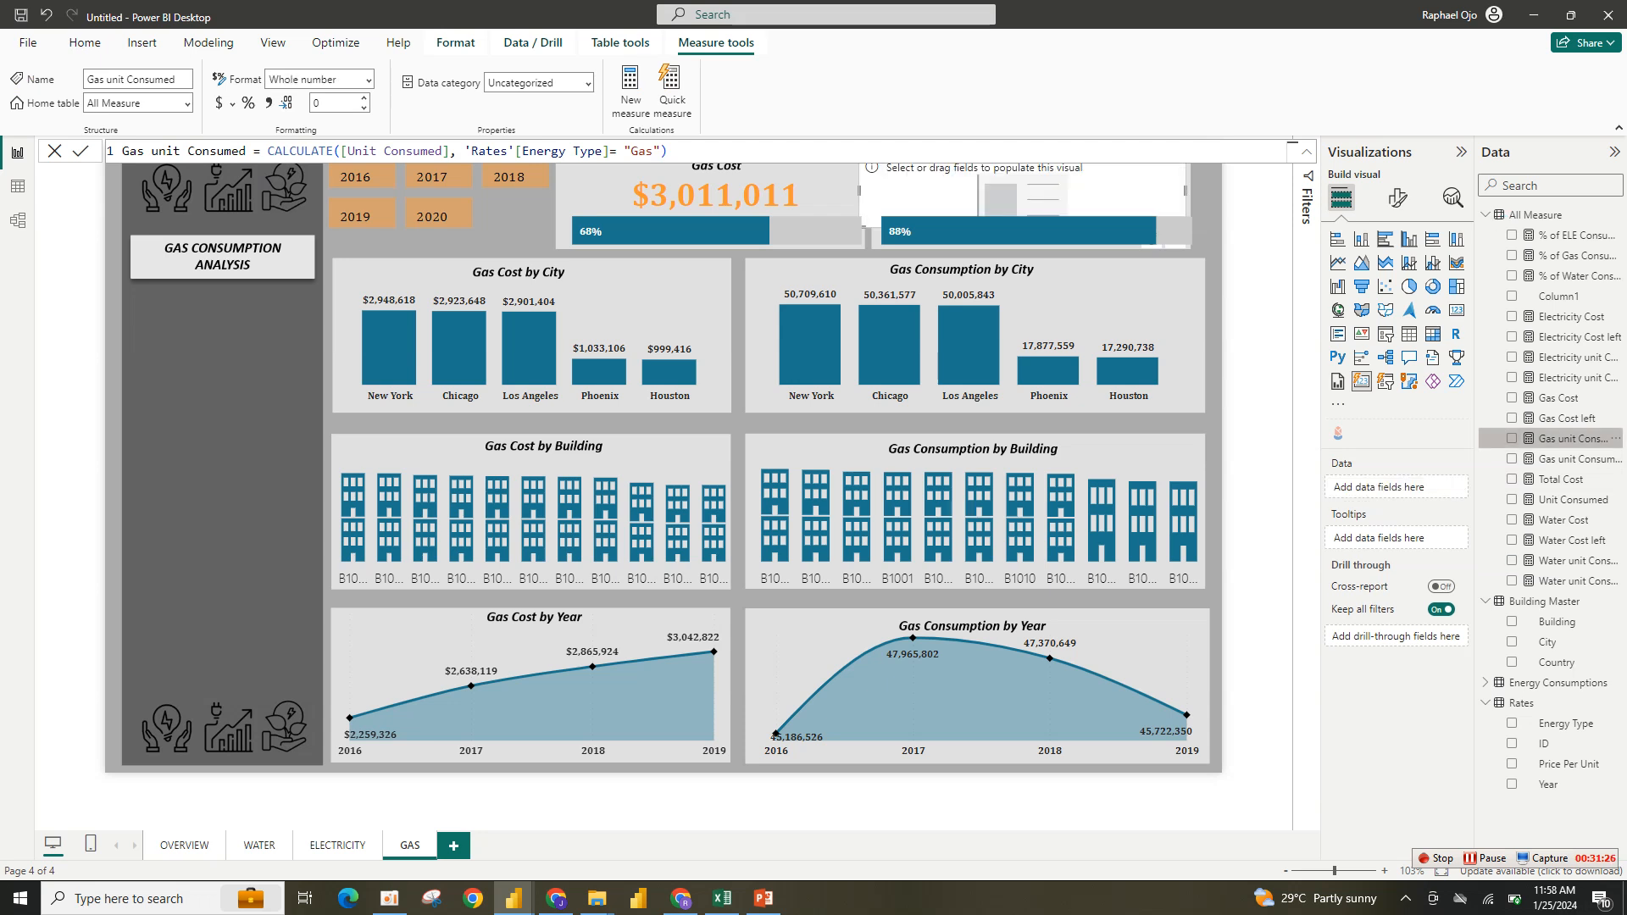
click(1511, 438)
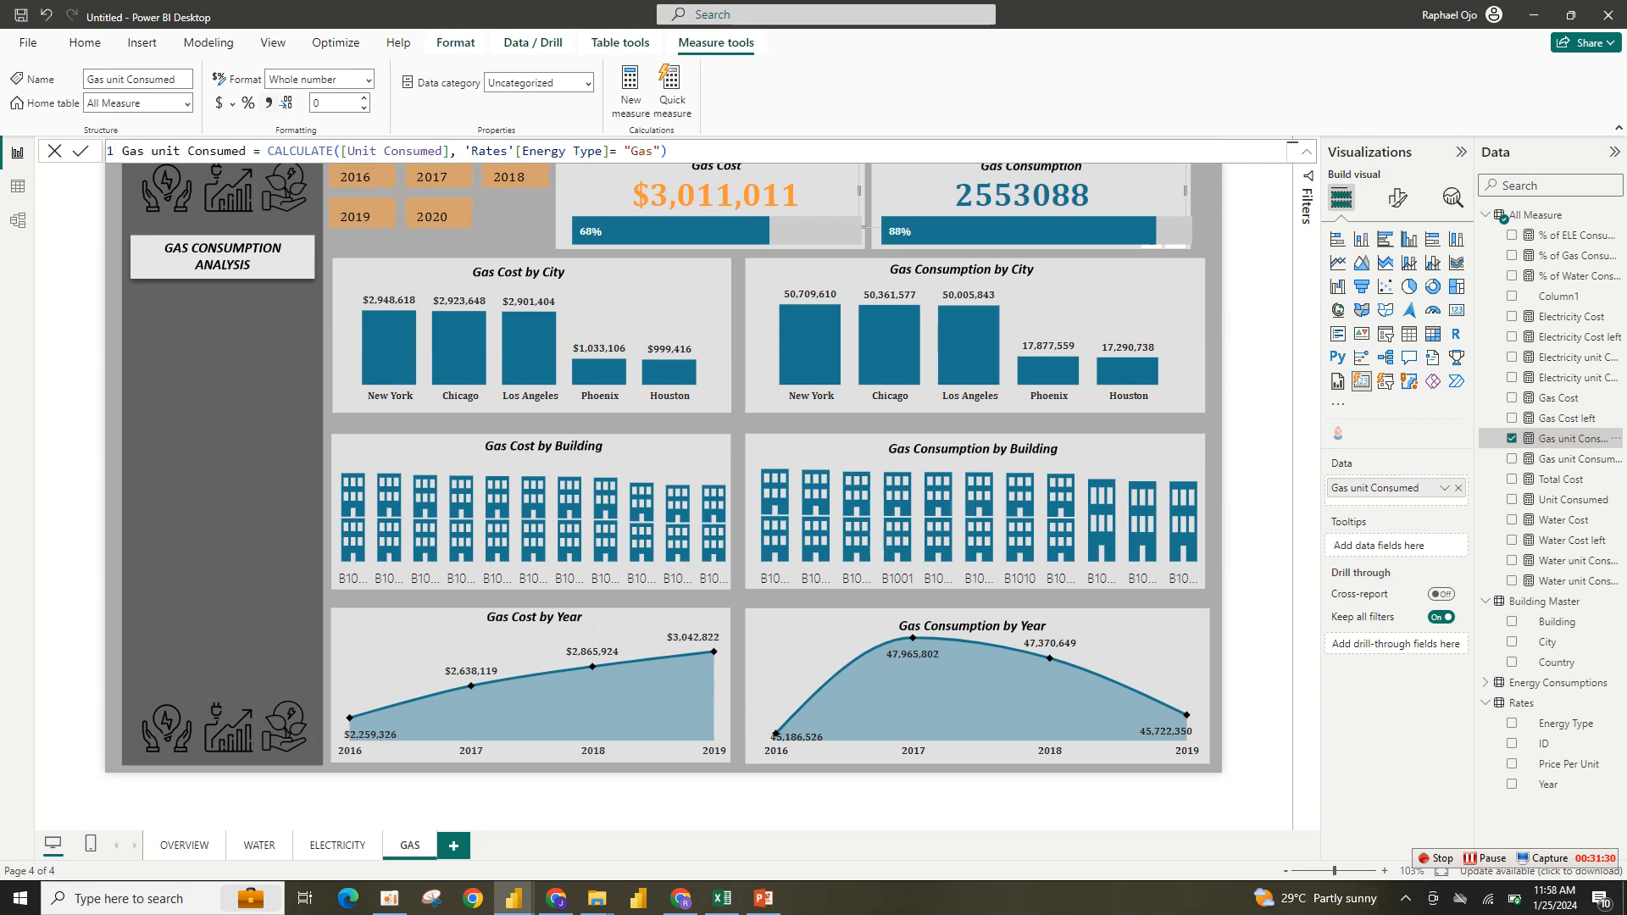
- Add thousands separators to the Gas unit Consumed measure and set the Gas Consumption card's callout value color to orange
click(268, 102)
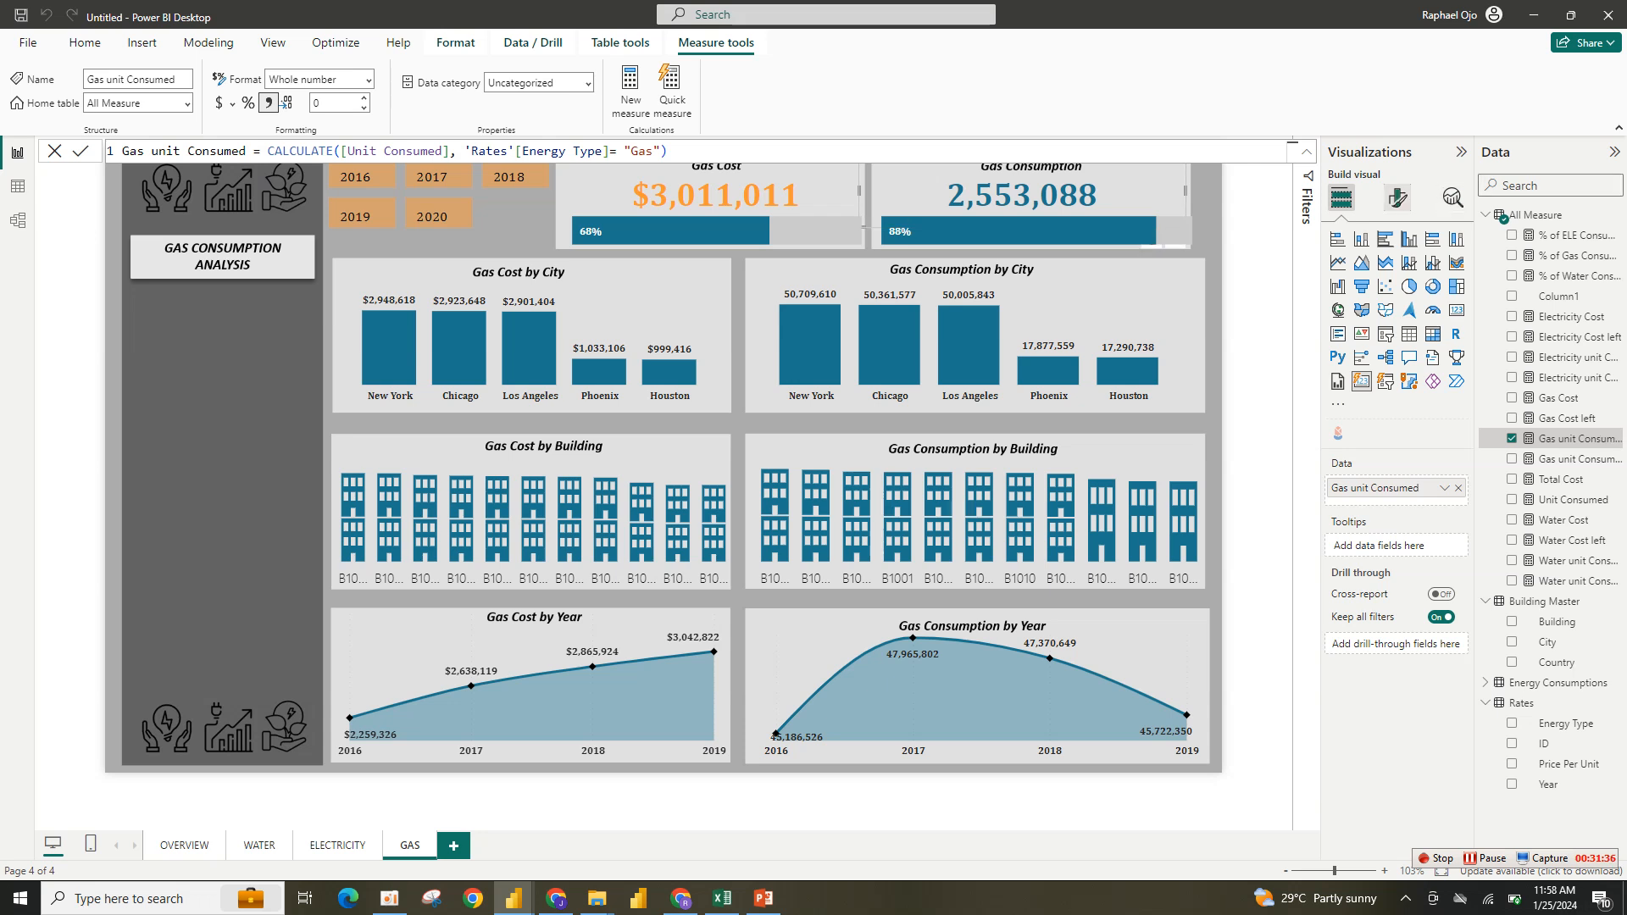
click(1397, 197)
click(1357, 385)
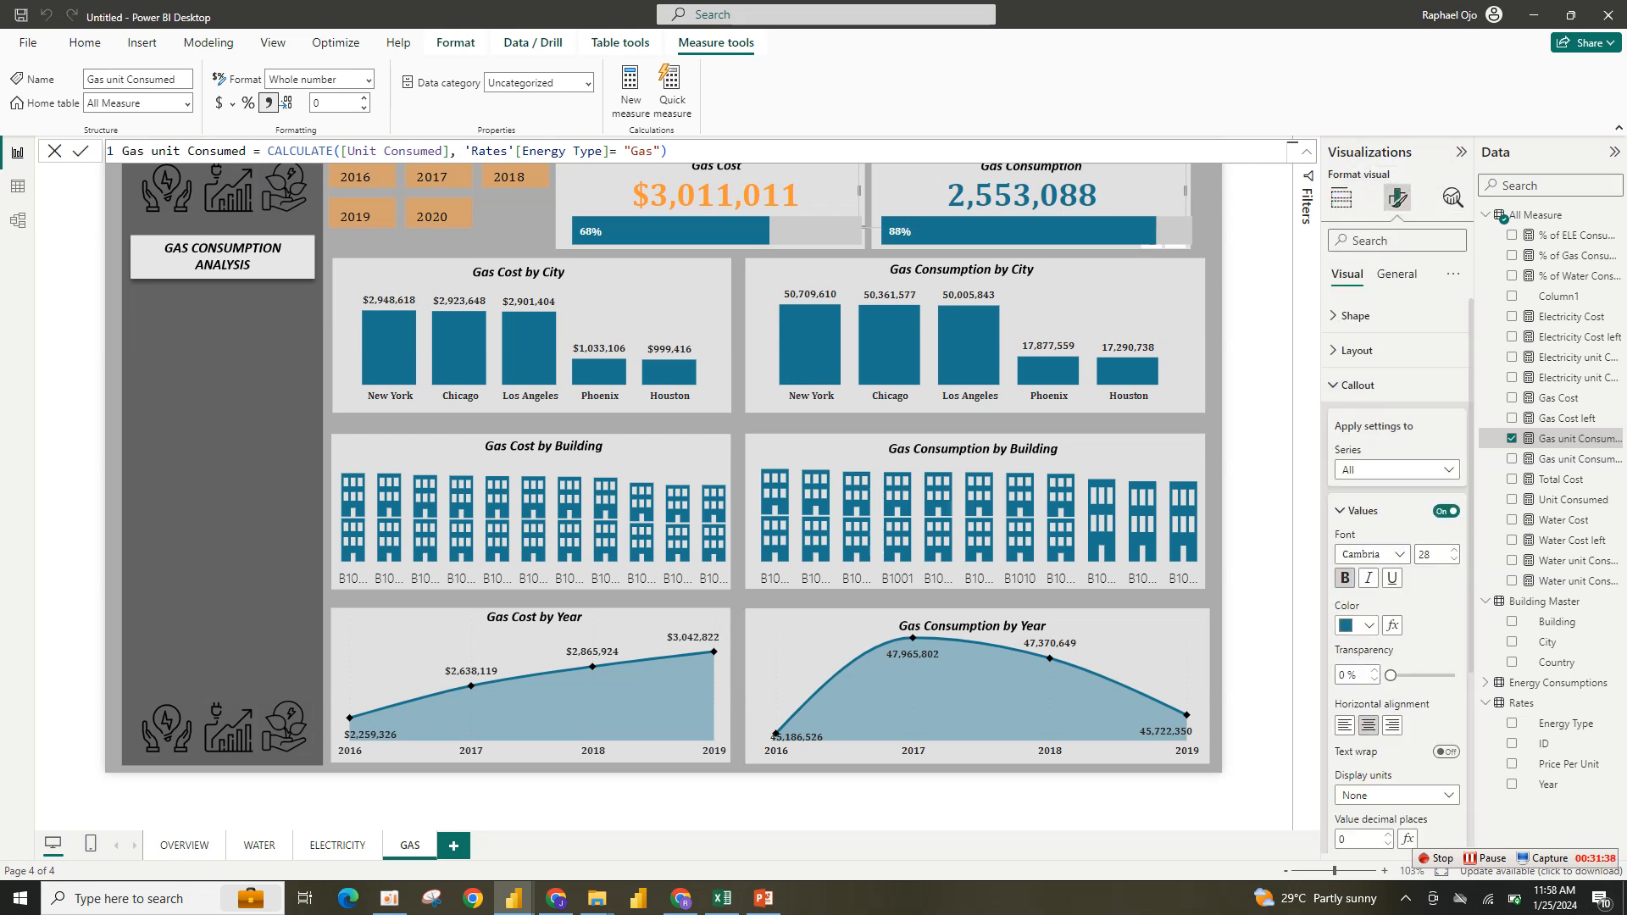
click(1357, 625)
click(1354, 553)
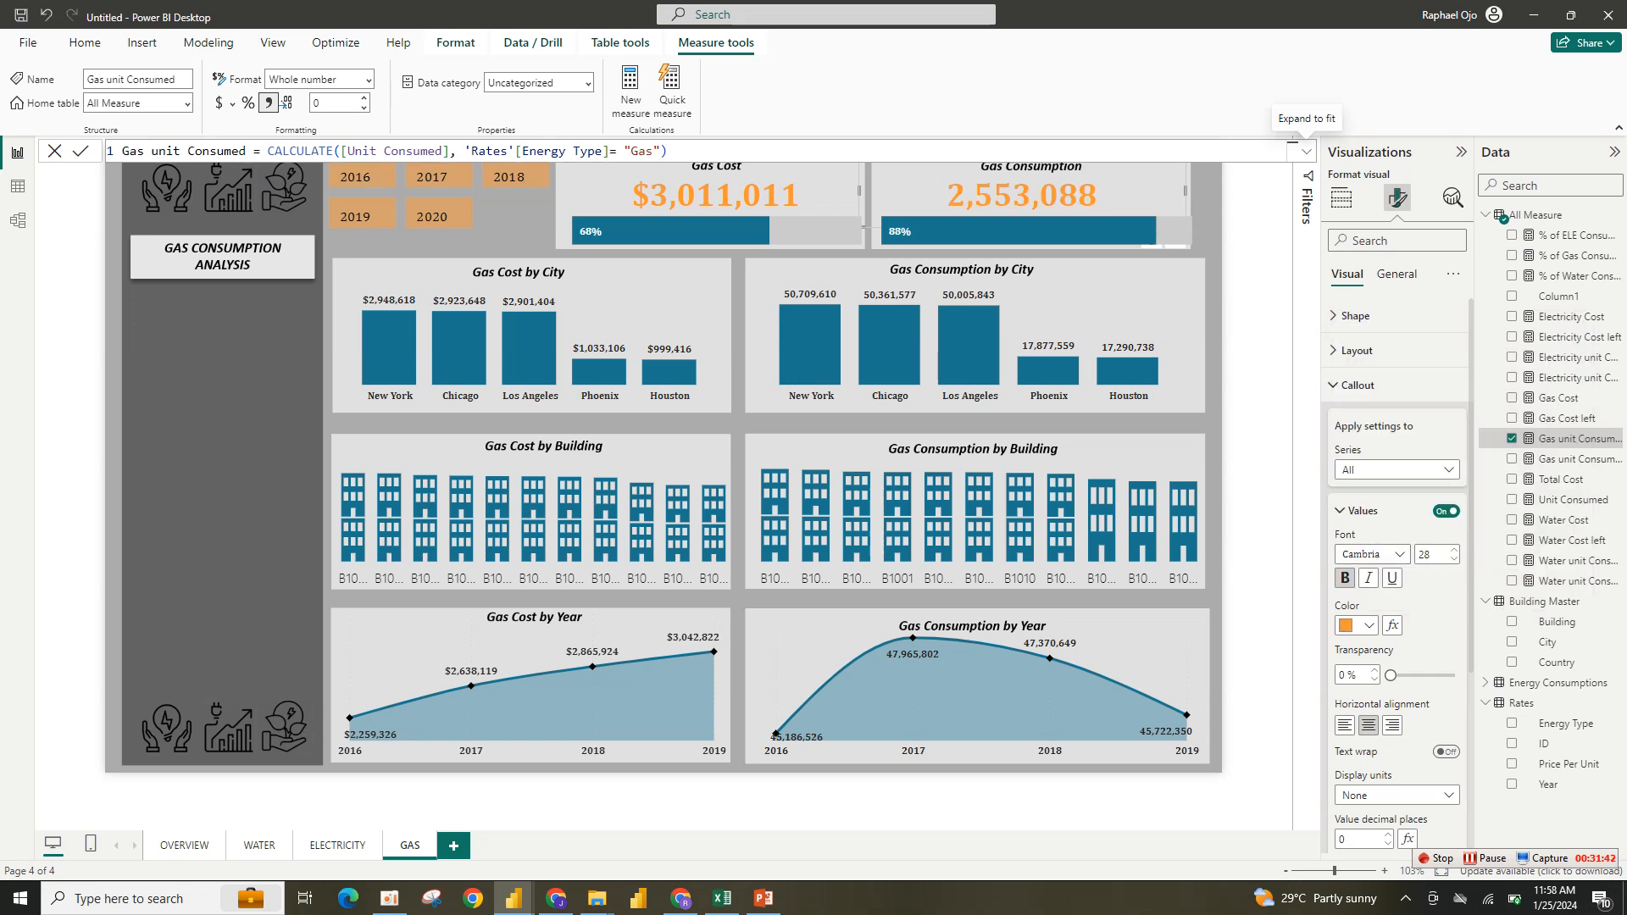
- Replace the Gas Cost progress bar's Water Cost and Water Cost left fields with Gas Cost and Gas Cost left
click(54, 151)
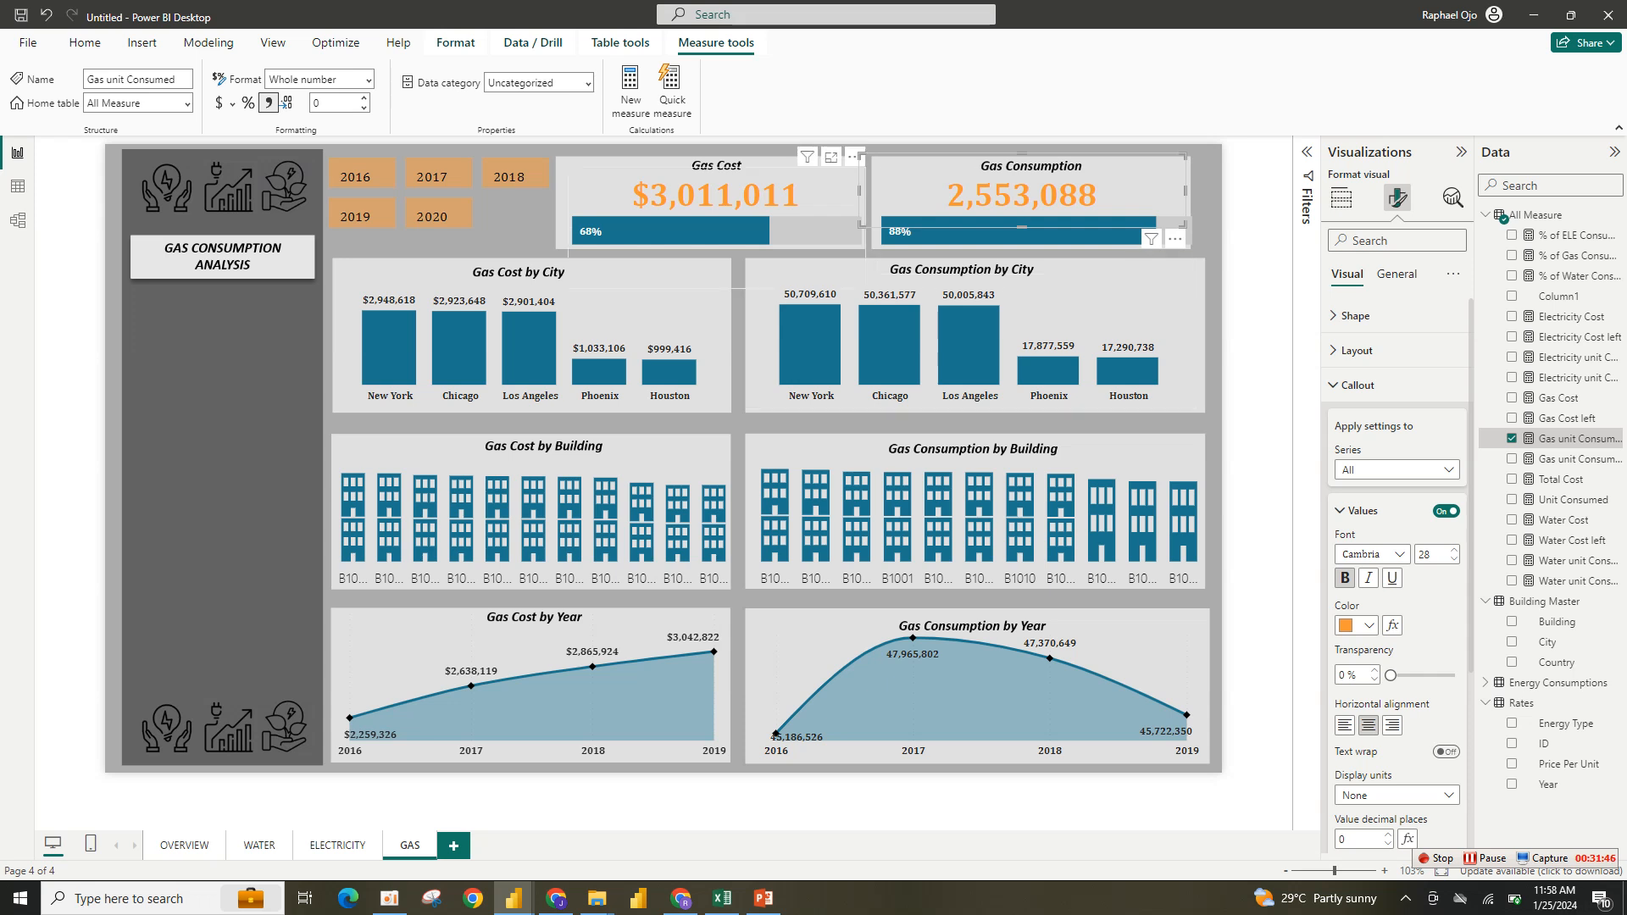
click(796, 257)
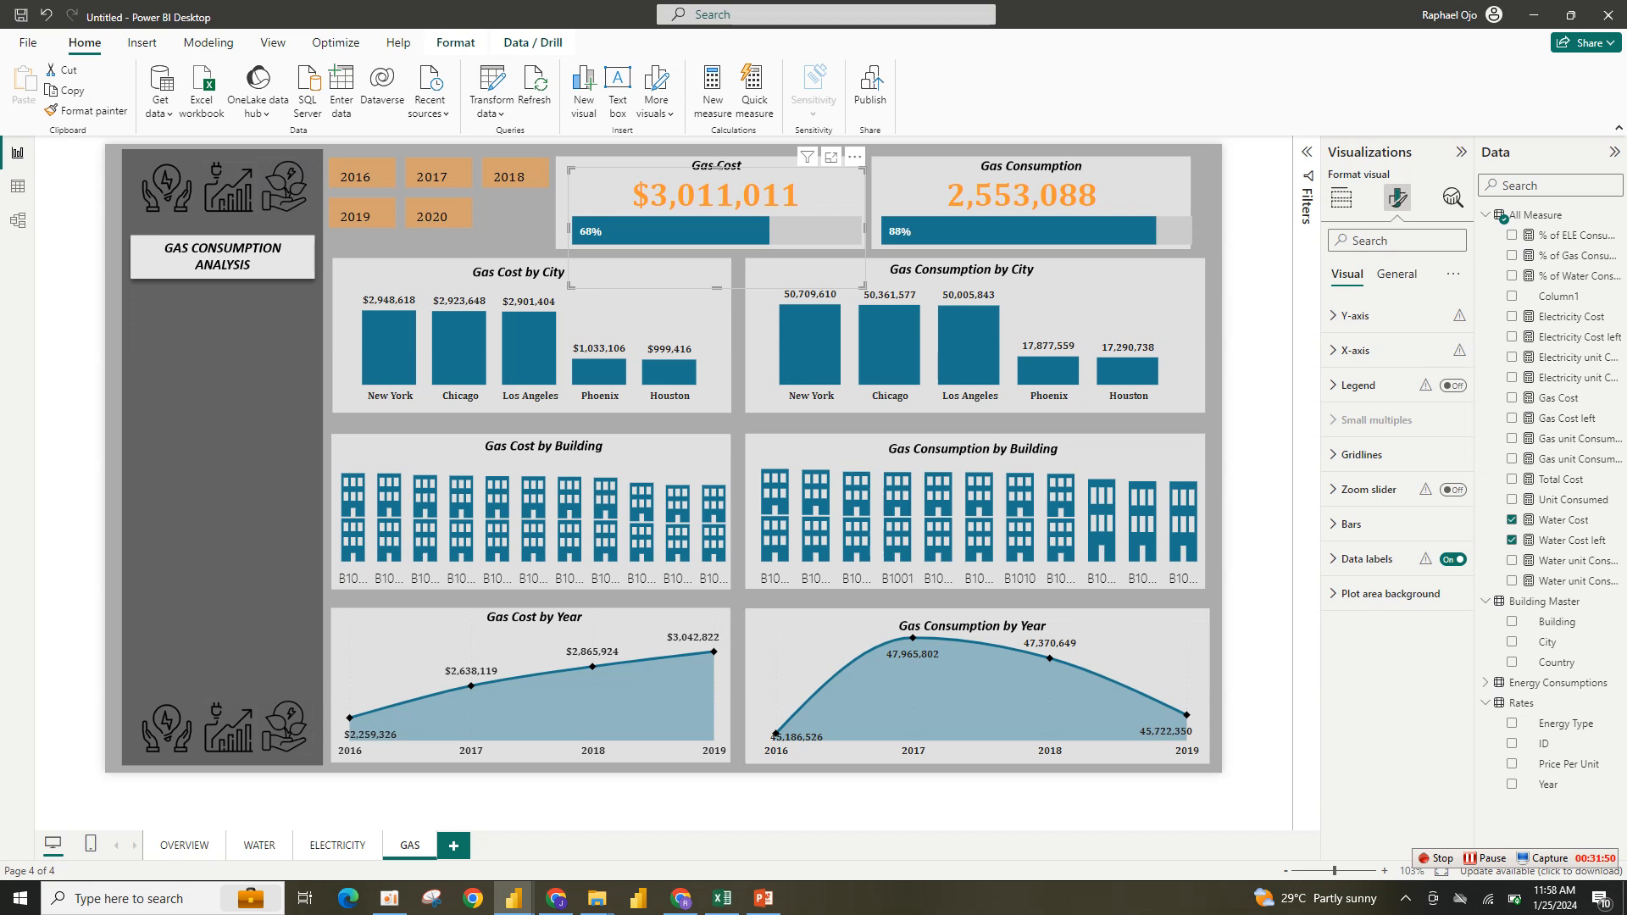
click(1340, 197)
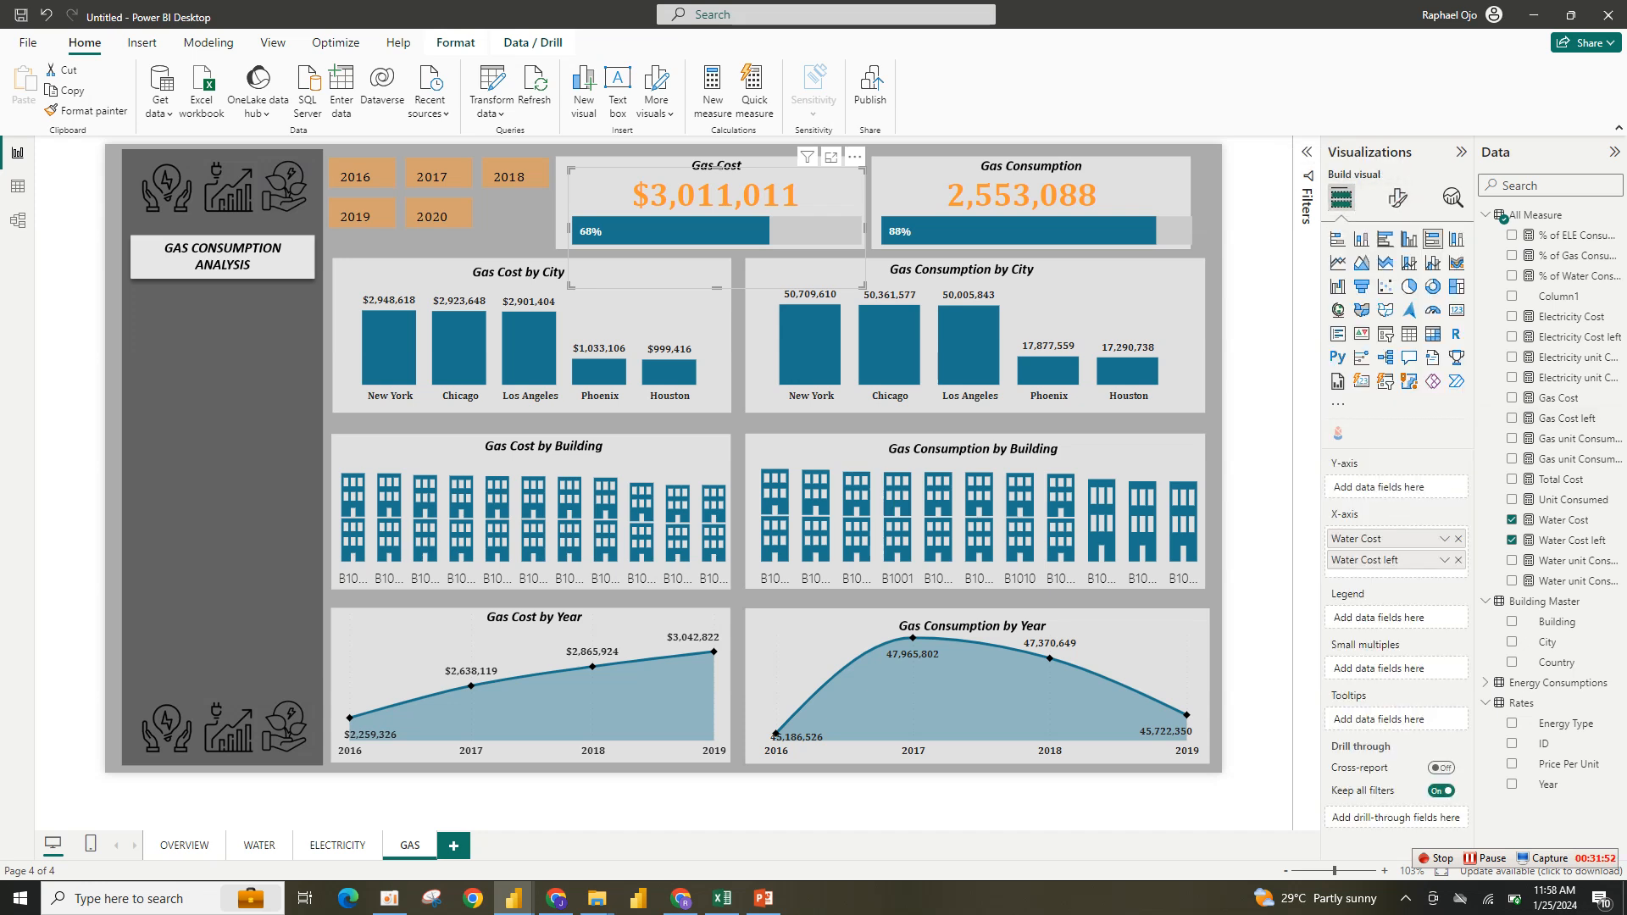
click(1457, 539)
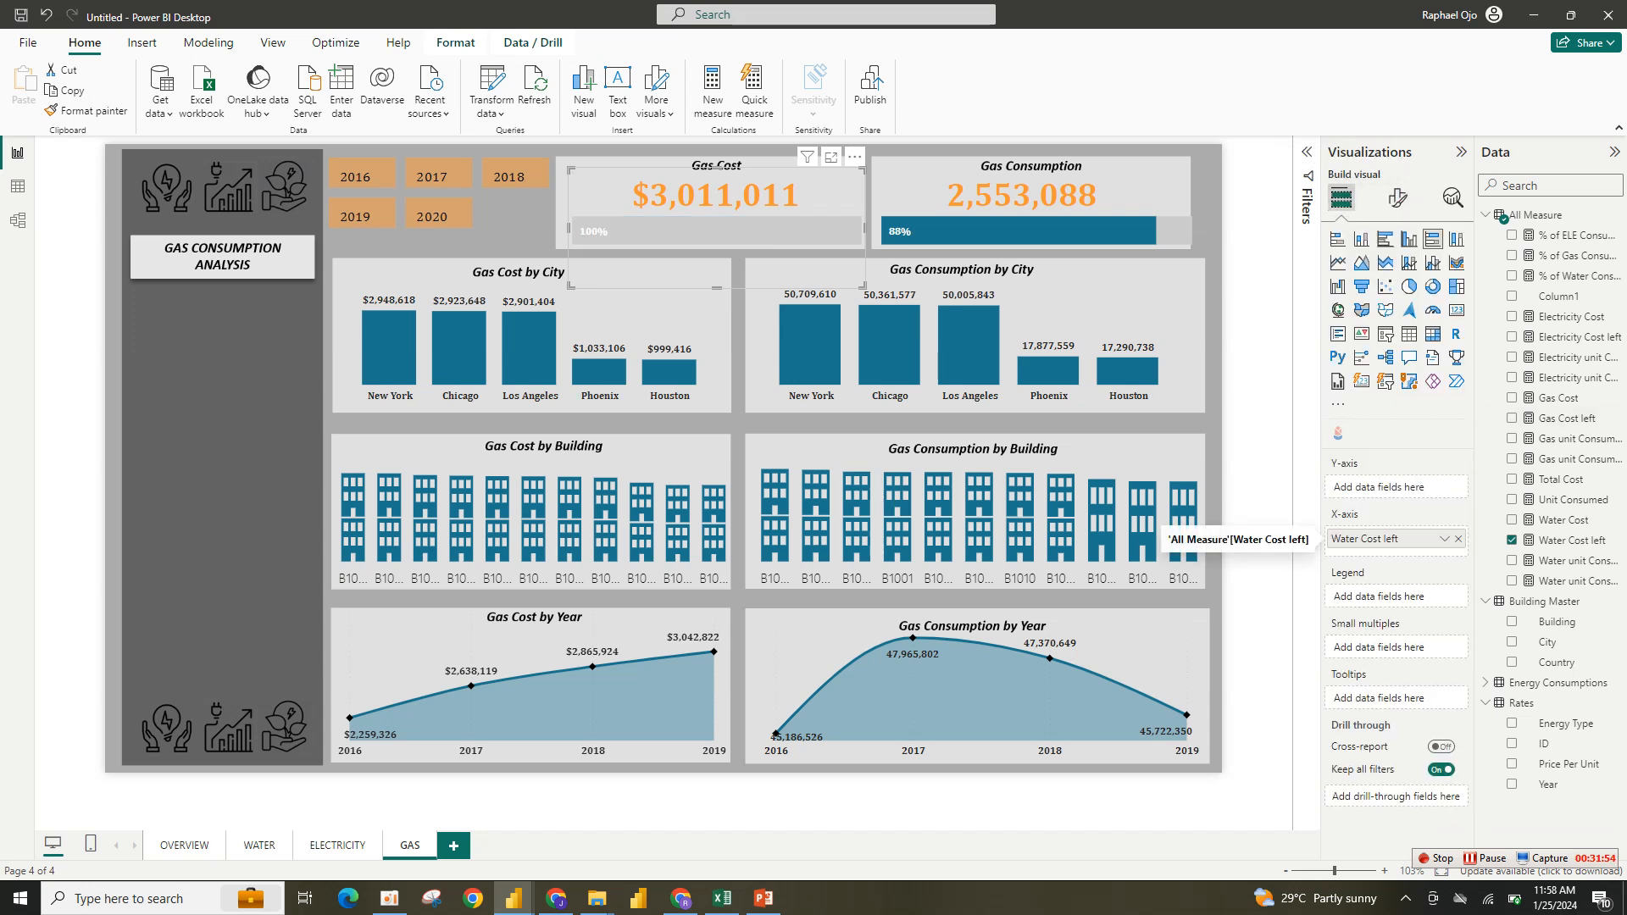
click(1457, 539)
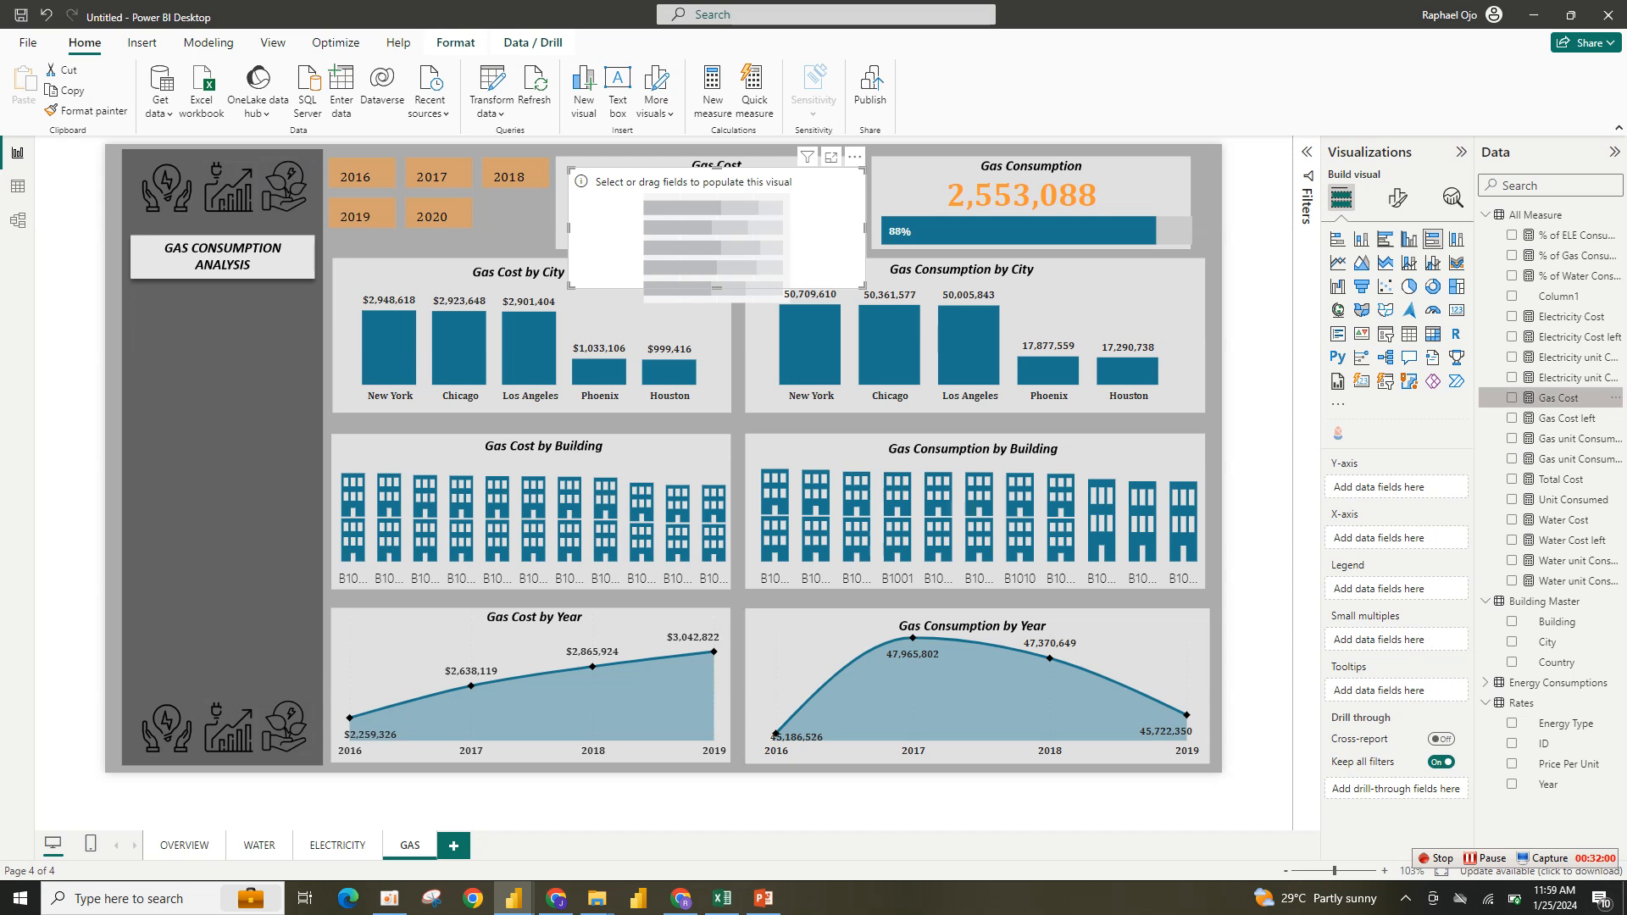
click(1512, 397)
click(1511, 418)
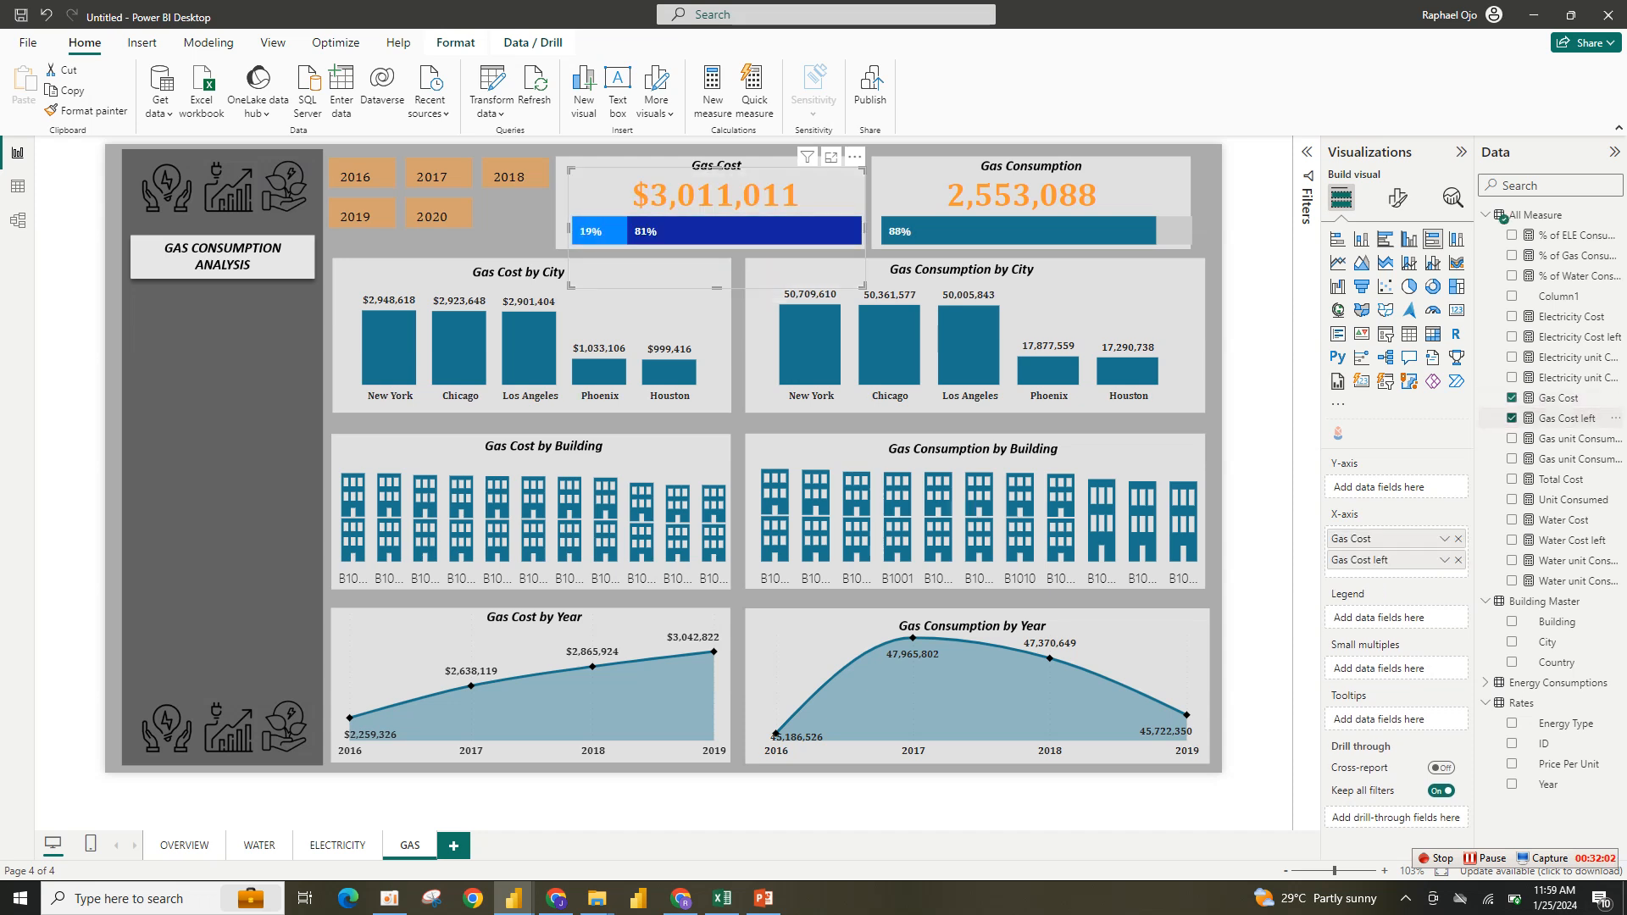
- Color the Gas Cost progress bar's Gas Cost series orange and its Gas Cost left series light gray
click(1397, 197)
click(1352, 524)
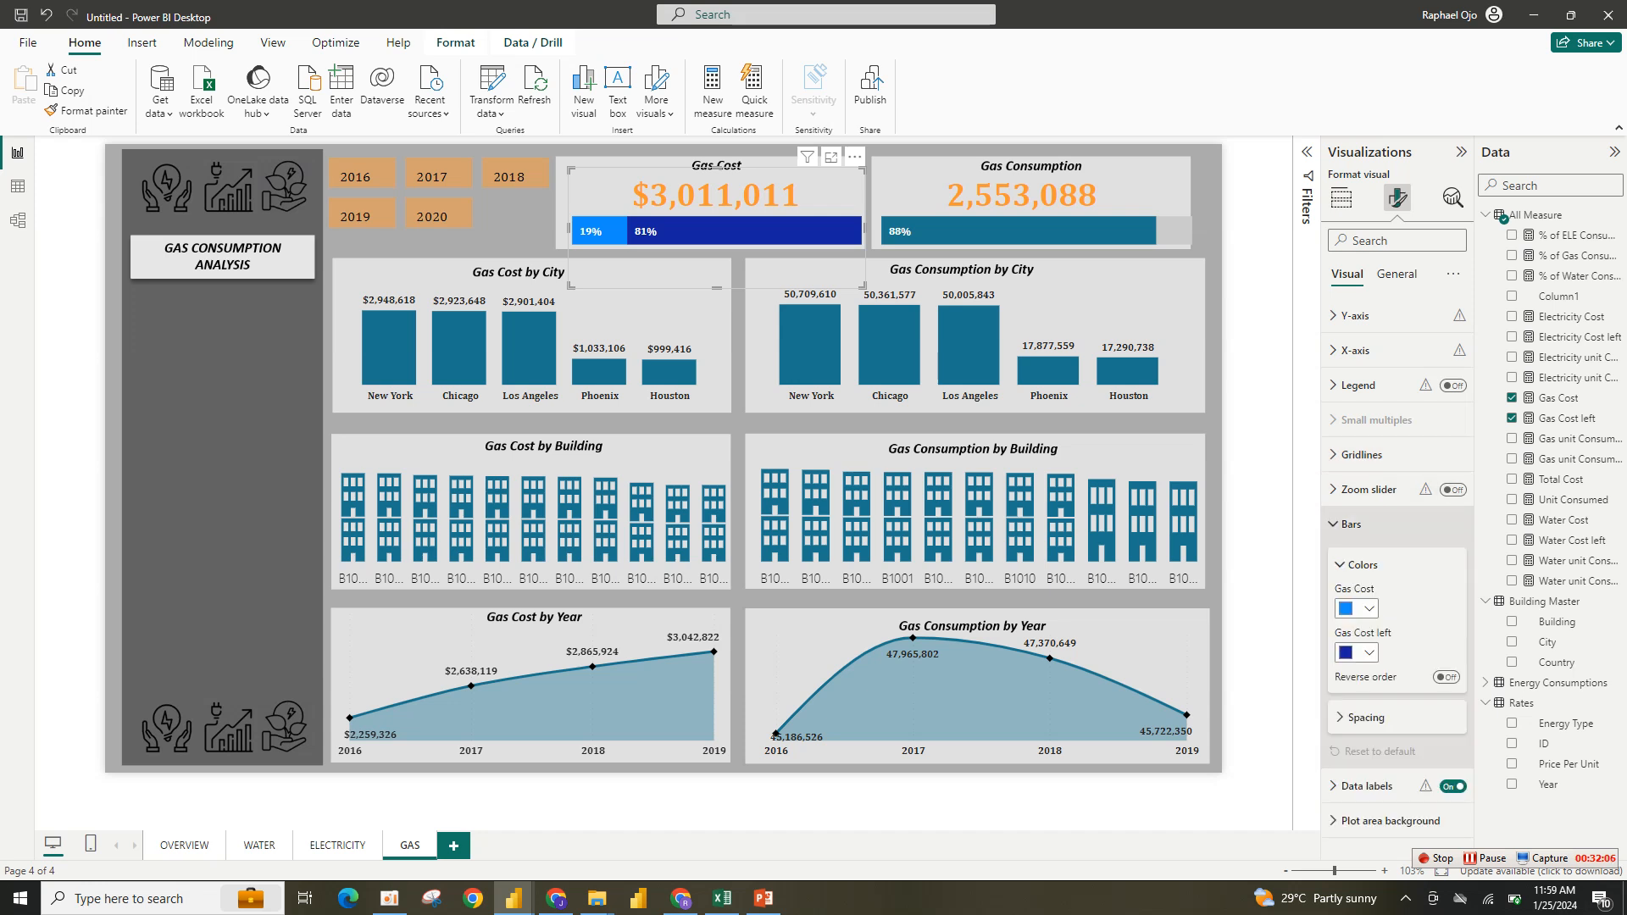
click(1356, 653)
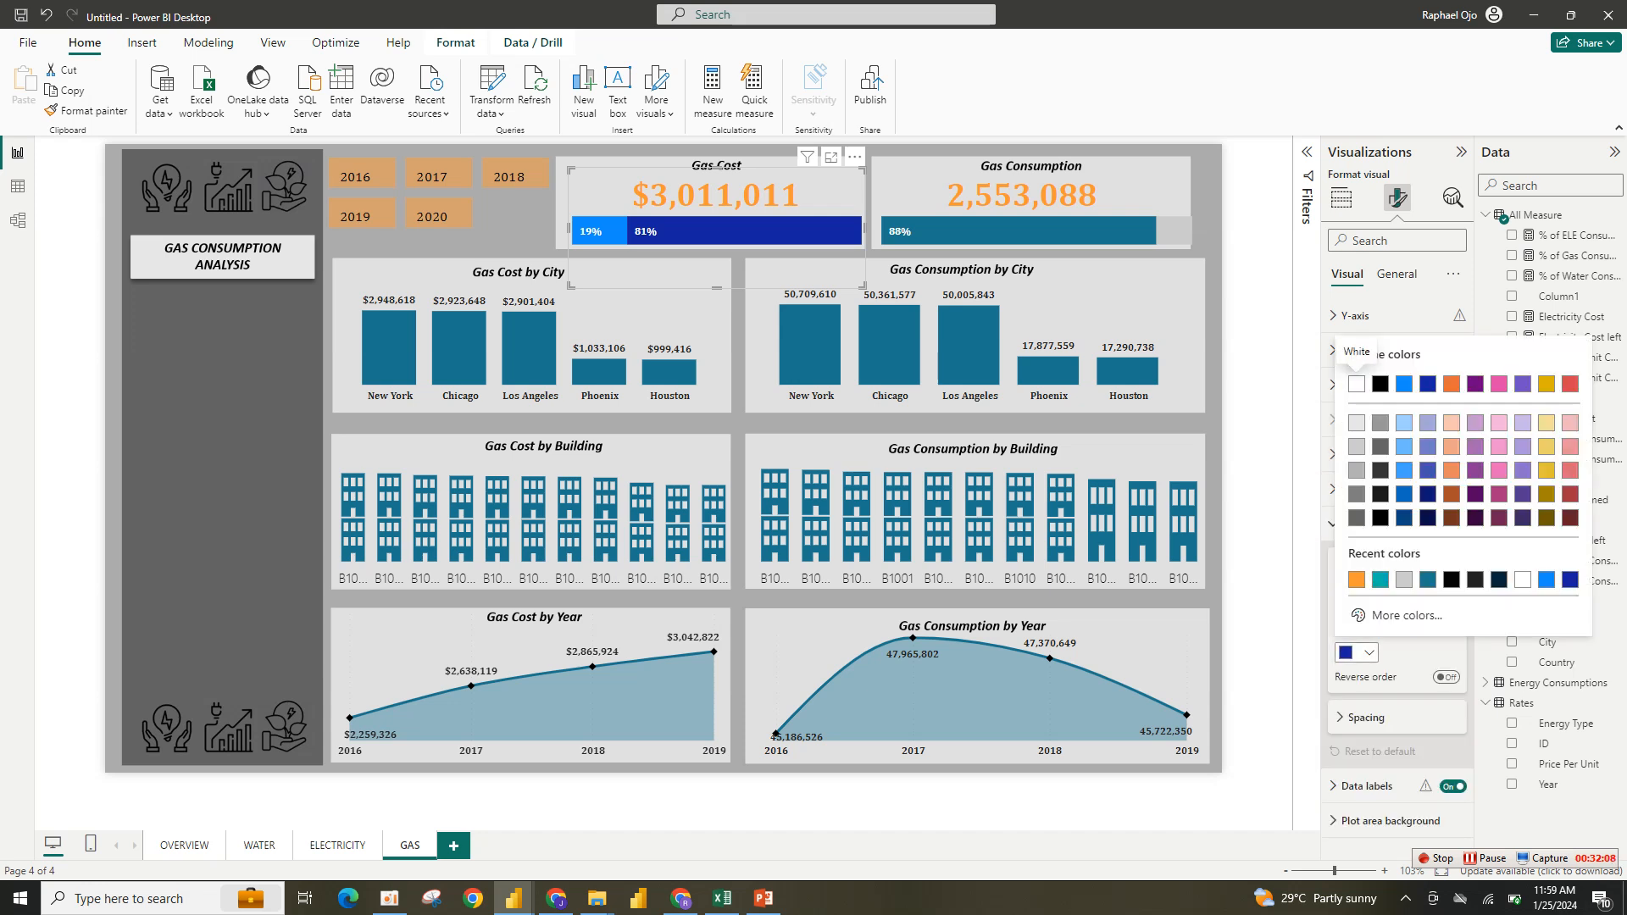
click(1404, 579)
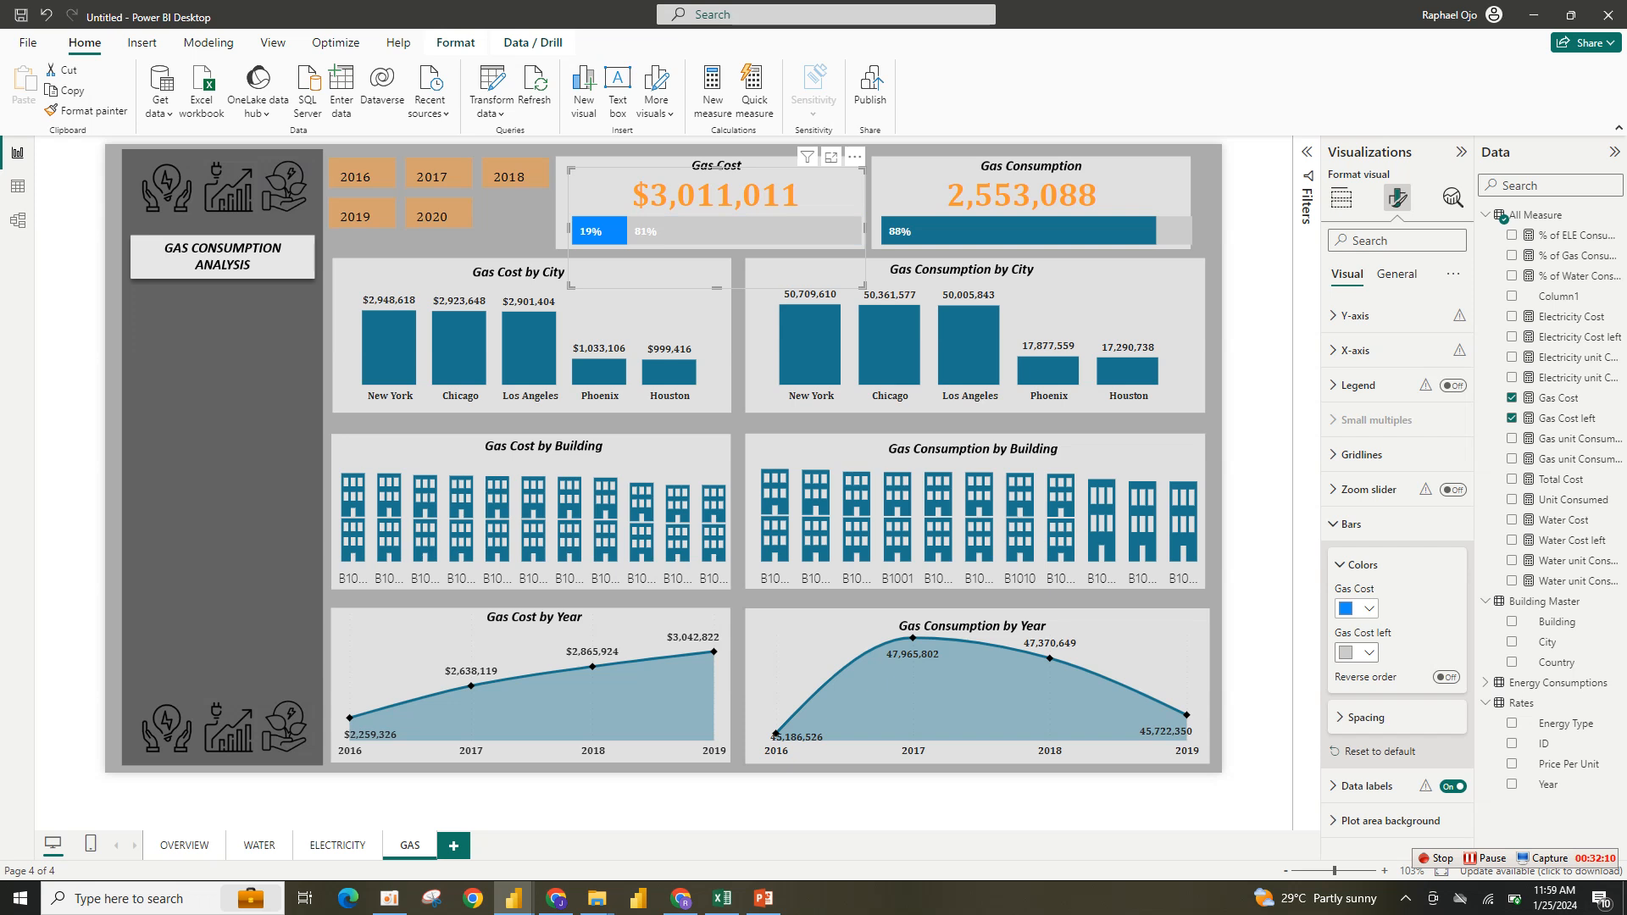
click(1357, 608)
click(1380, 536)
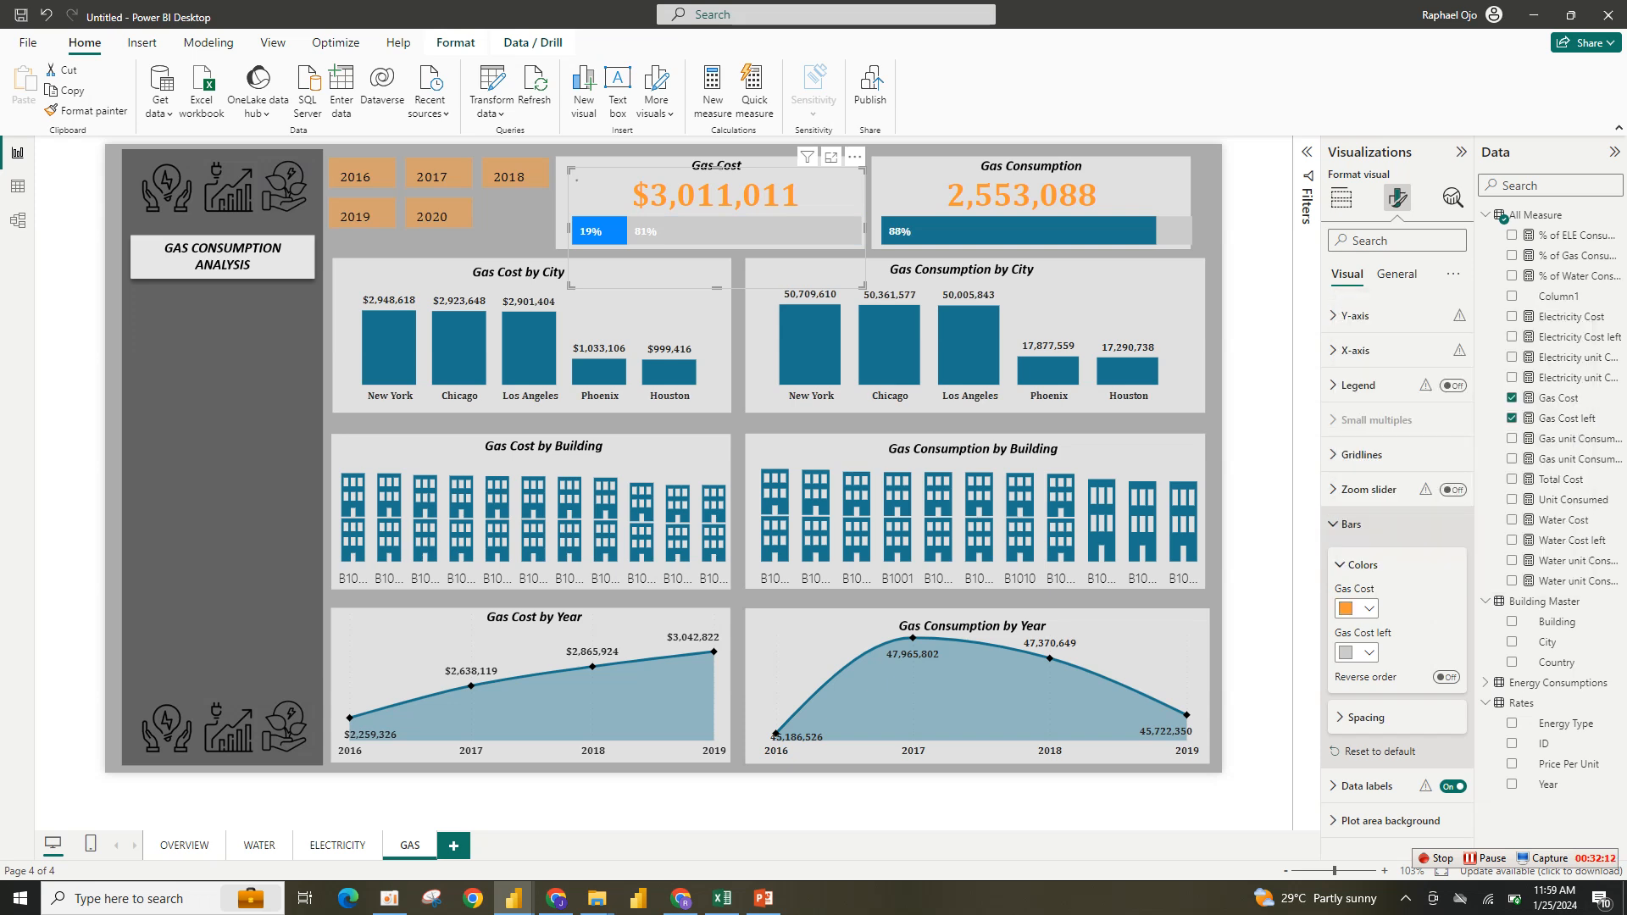
click(1350, 524)
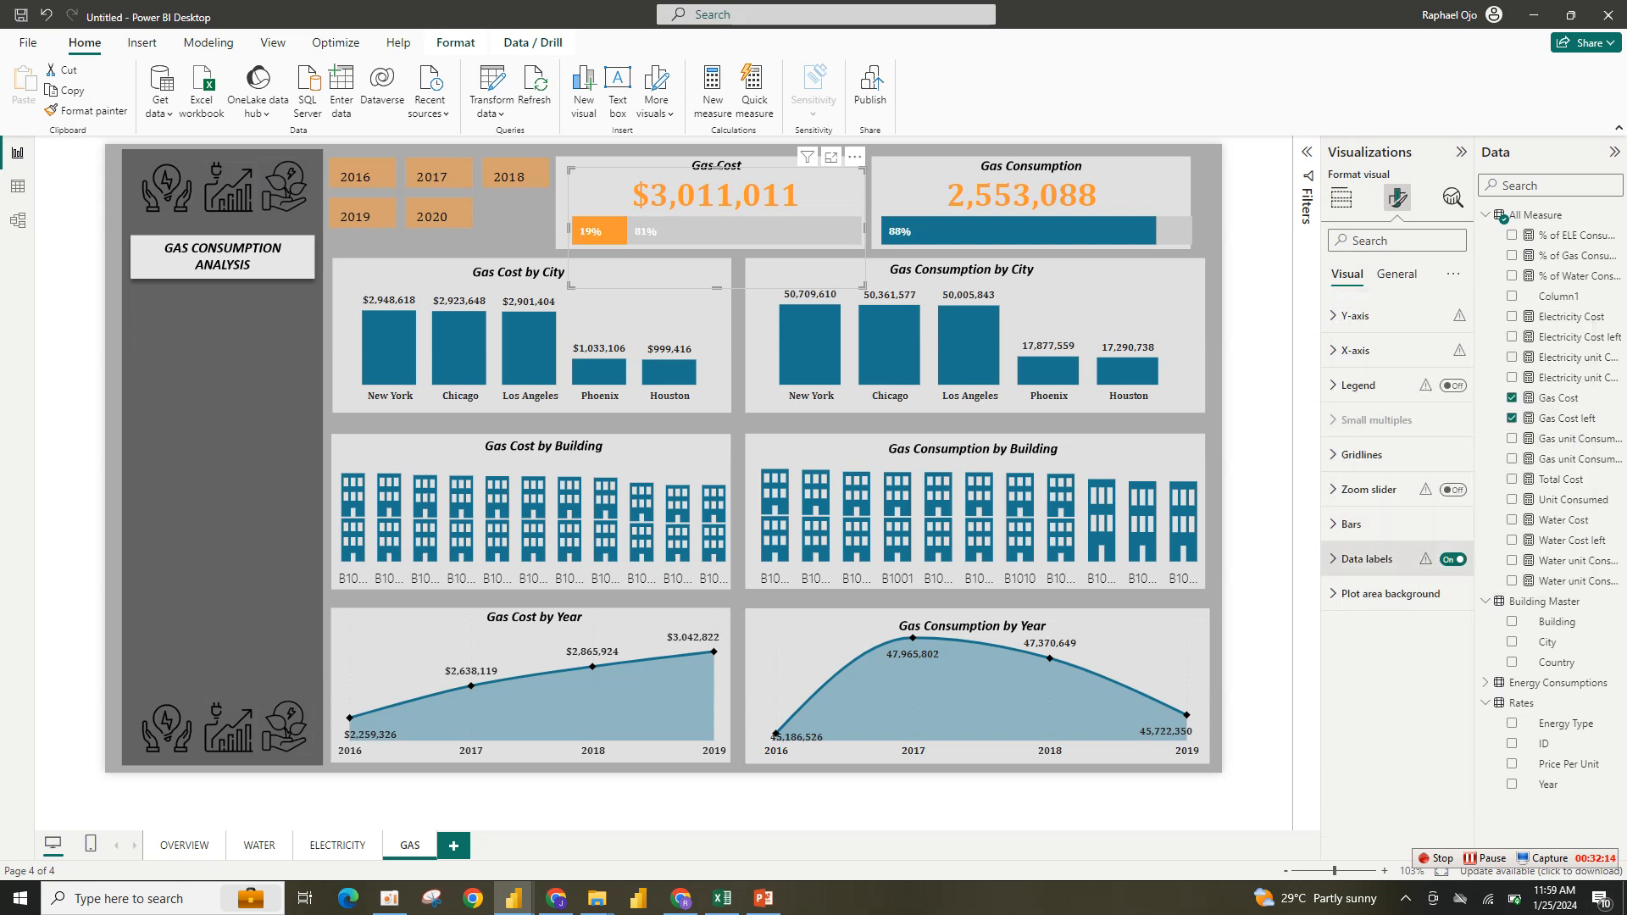
- Turn off data labels for the Gas Cost left series of the Gas Cost progress bar
click(1365, 559)
click(1396, 643)
click(1372, 704)
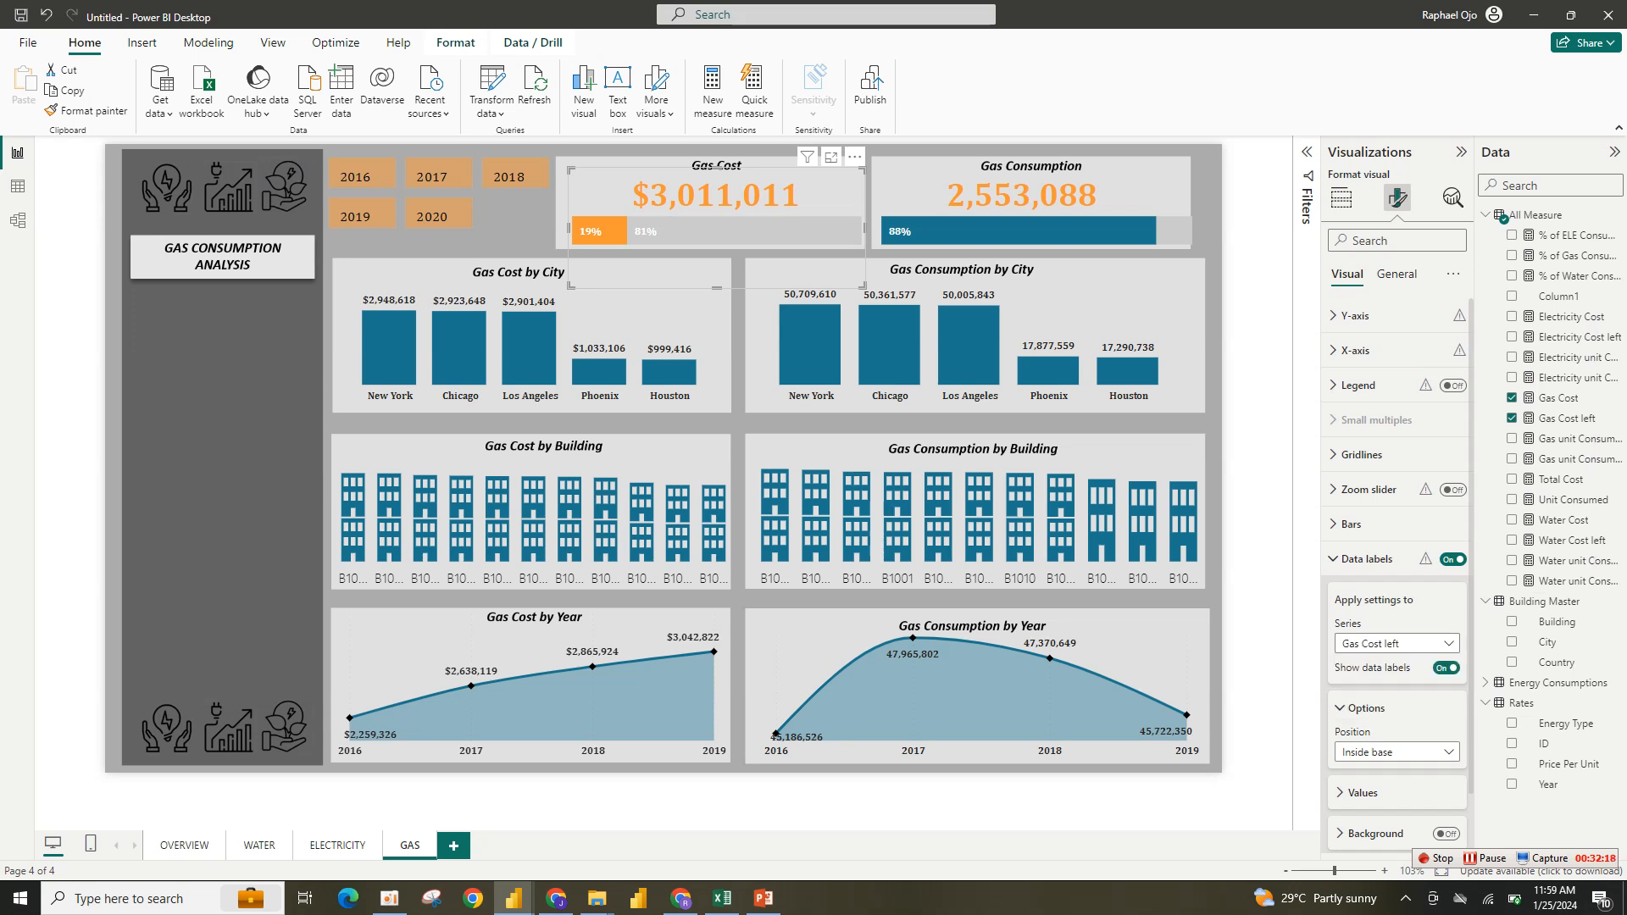
click(1446, 668)
click(1367, 559)
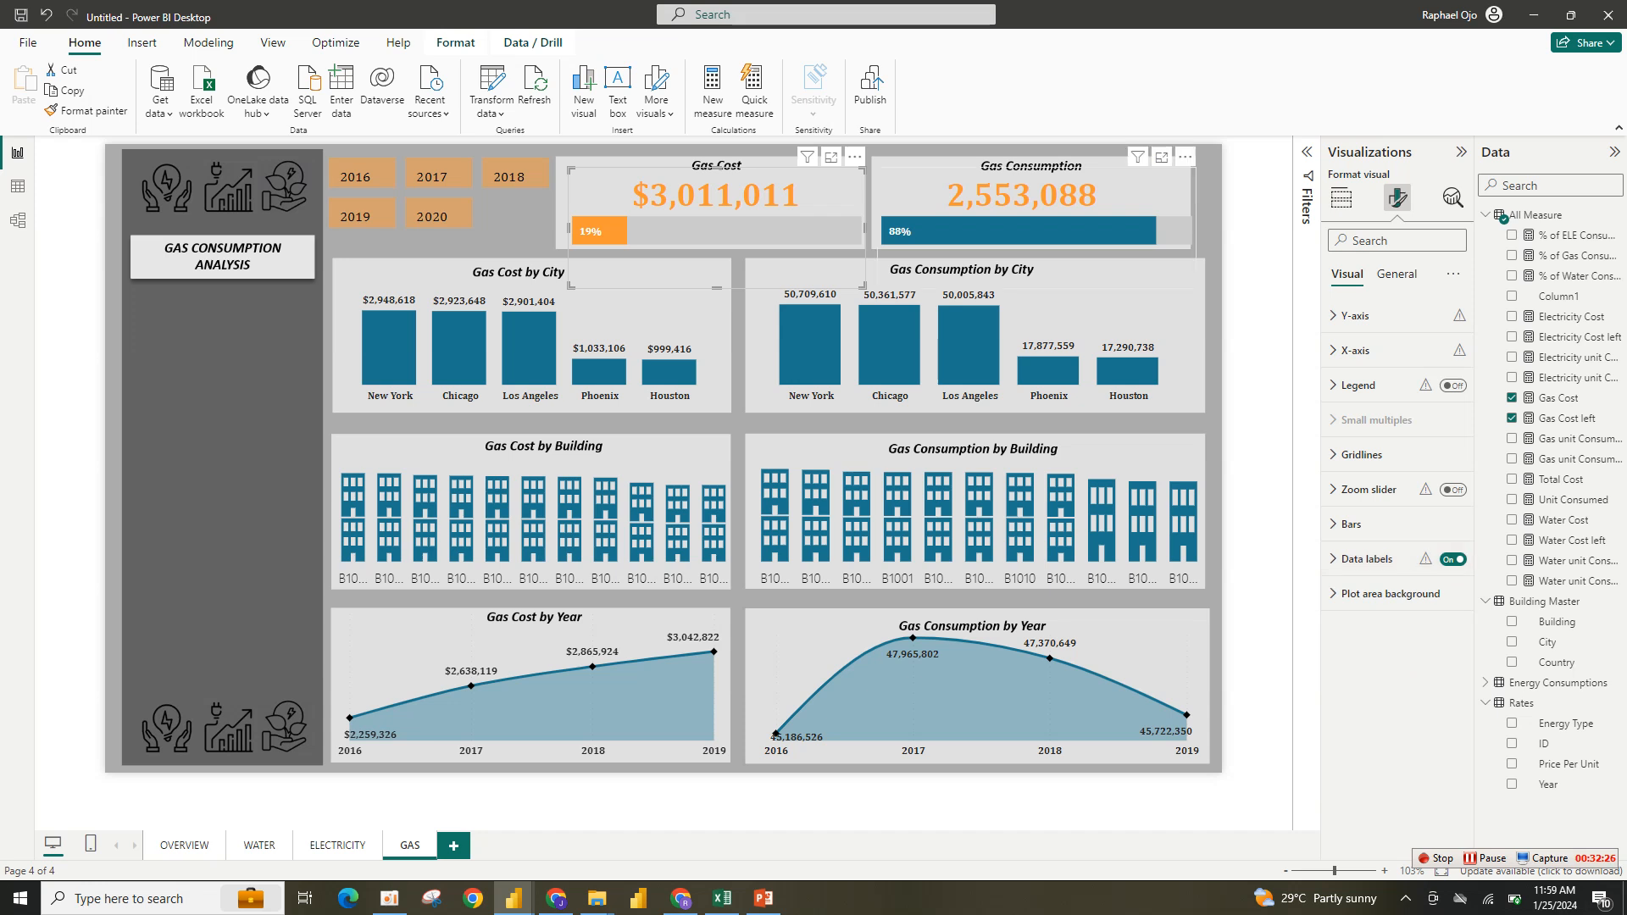
- Replace the Gas Consumption progress bar's water fields with Gas unit Consumed and Gas unit Consumed Left
click(1036, 230)
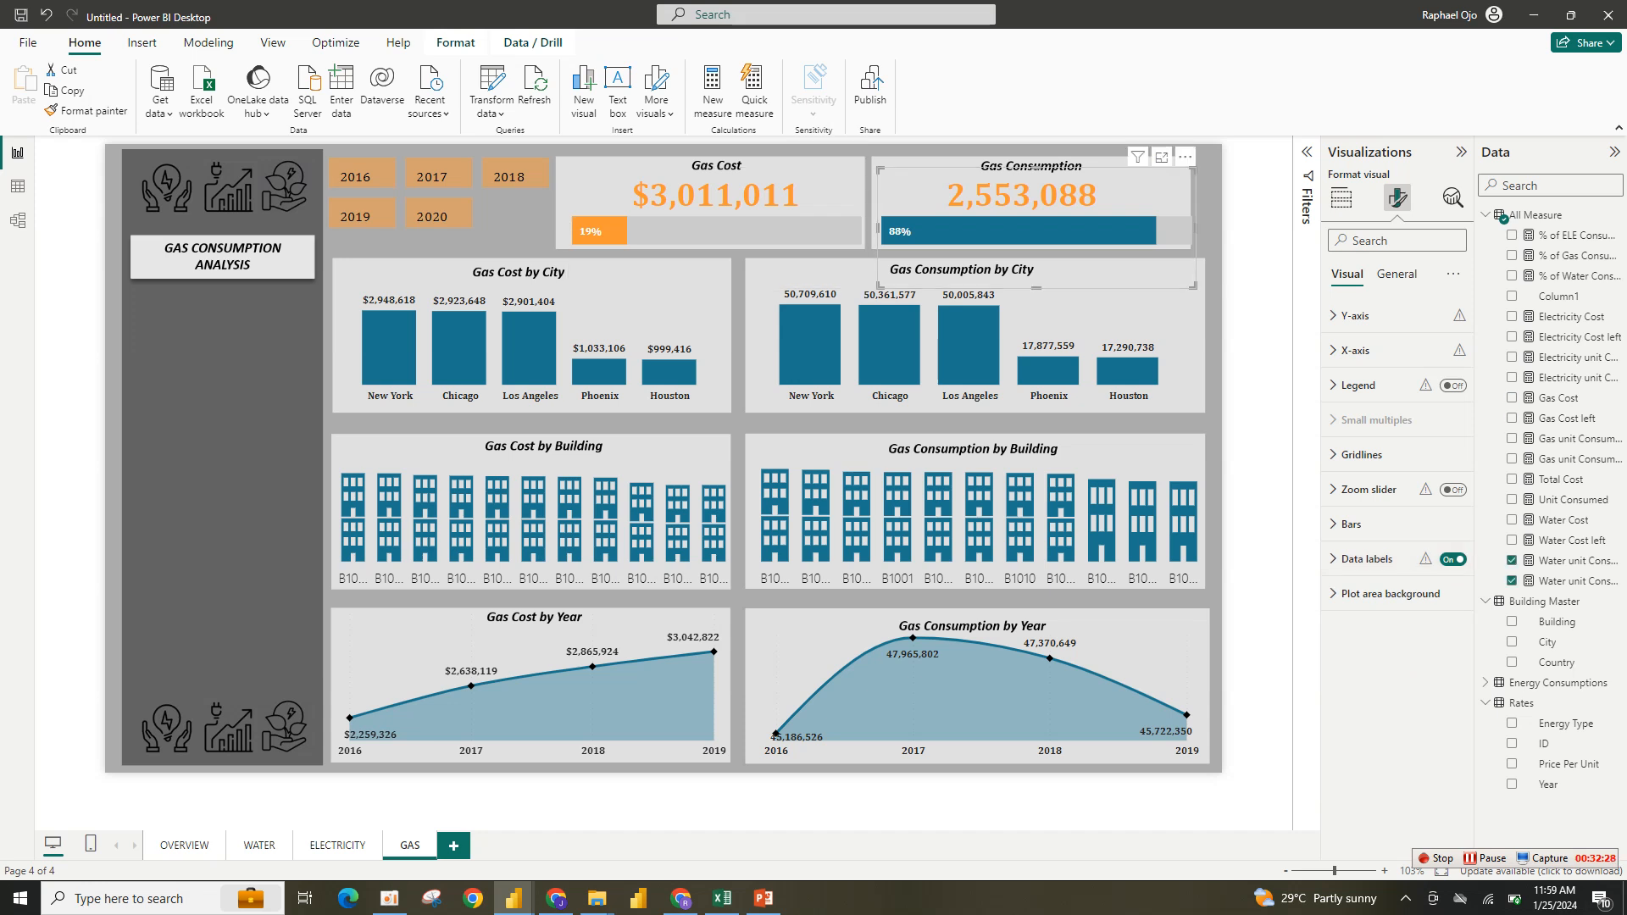
click(1340, 198)
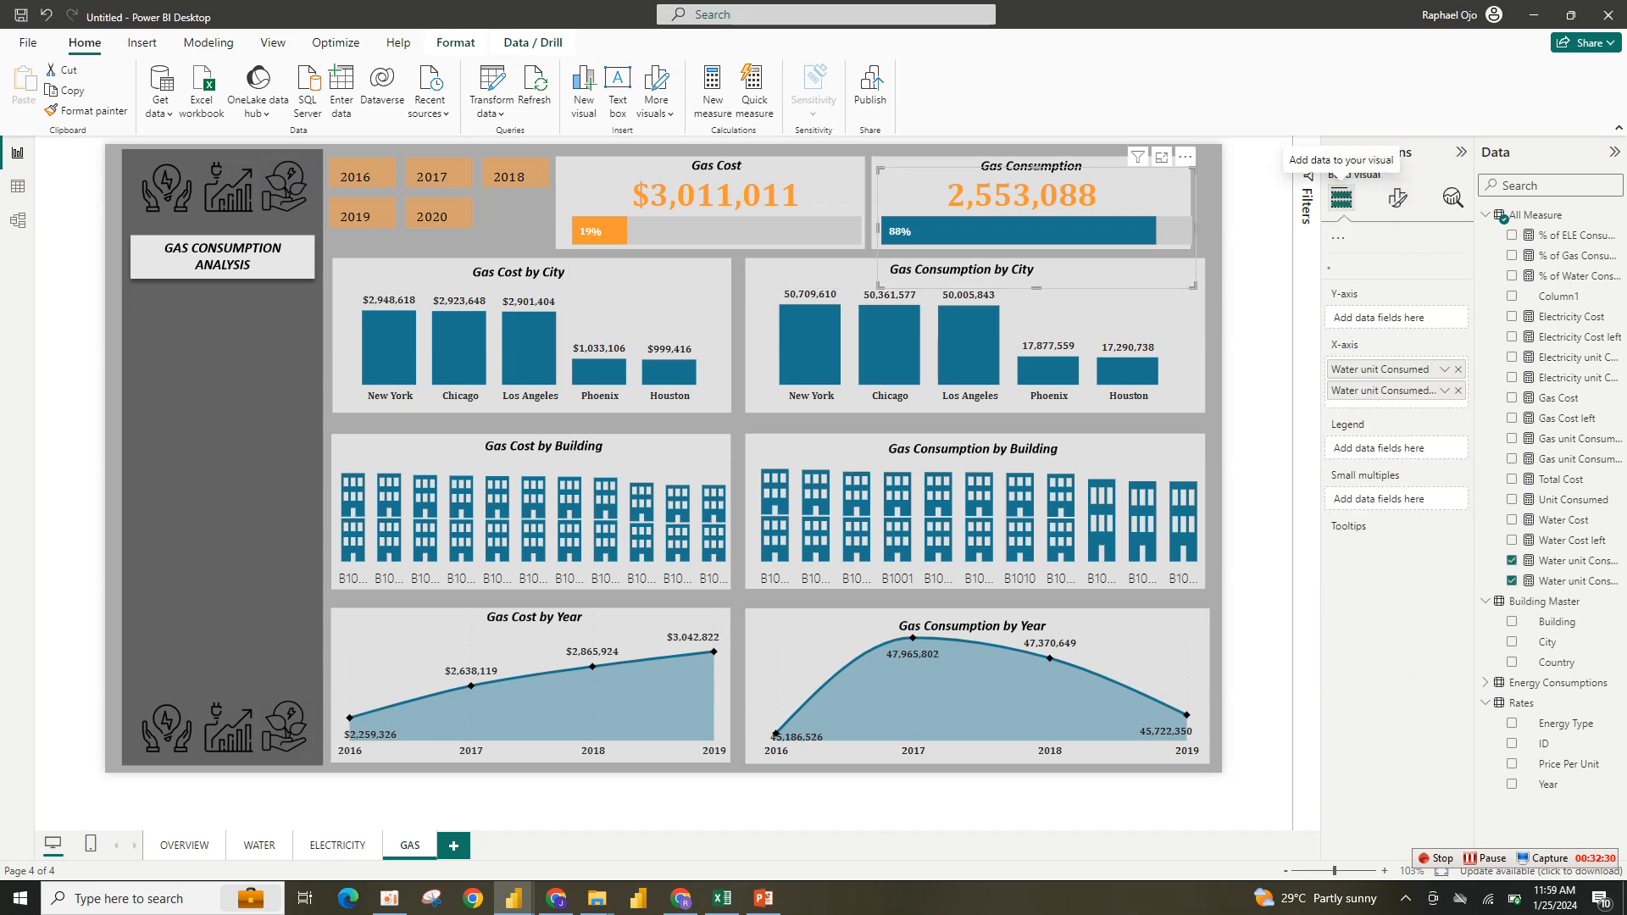
click(1457, 560)
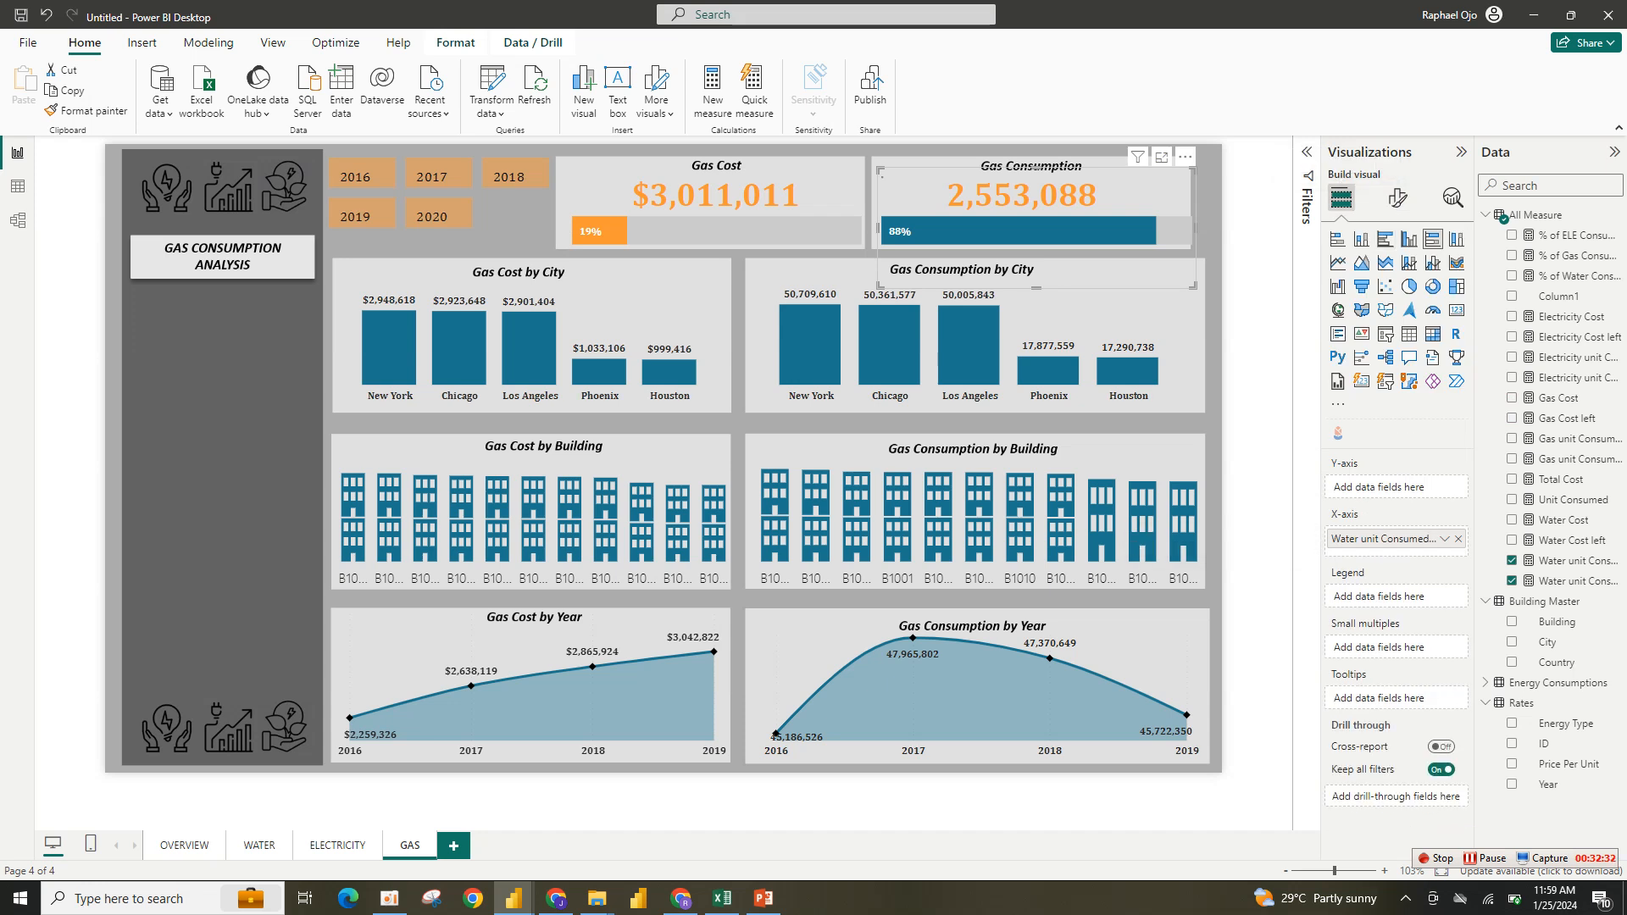
click(1457, 539)
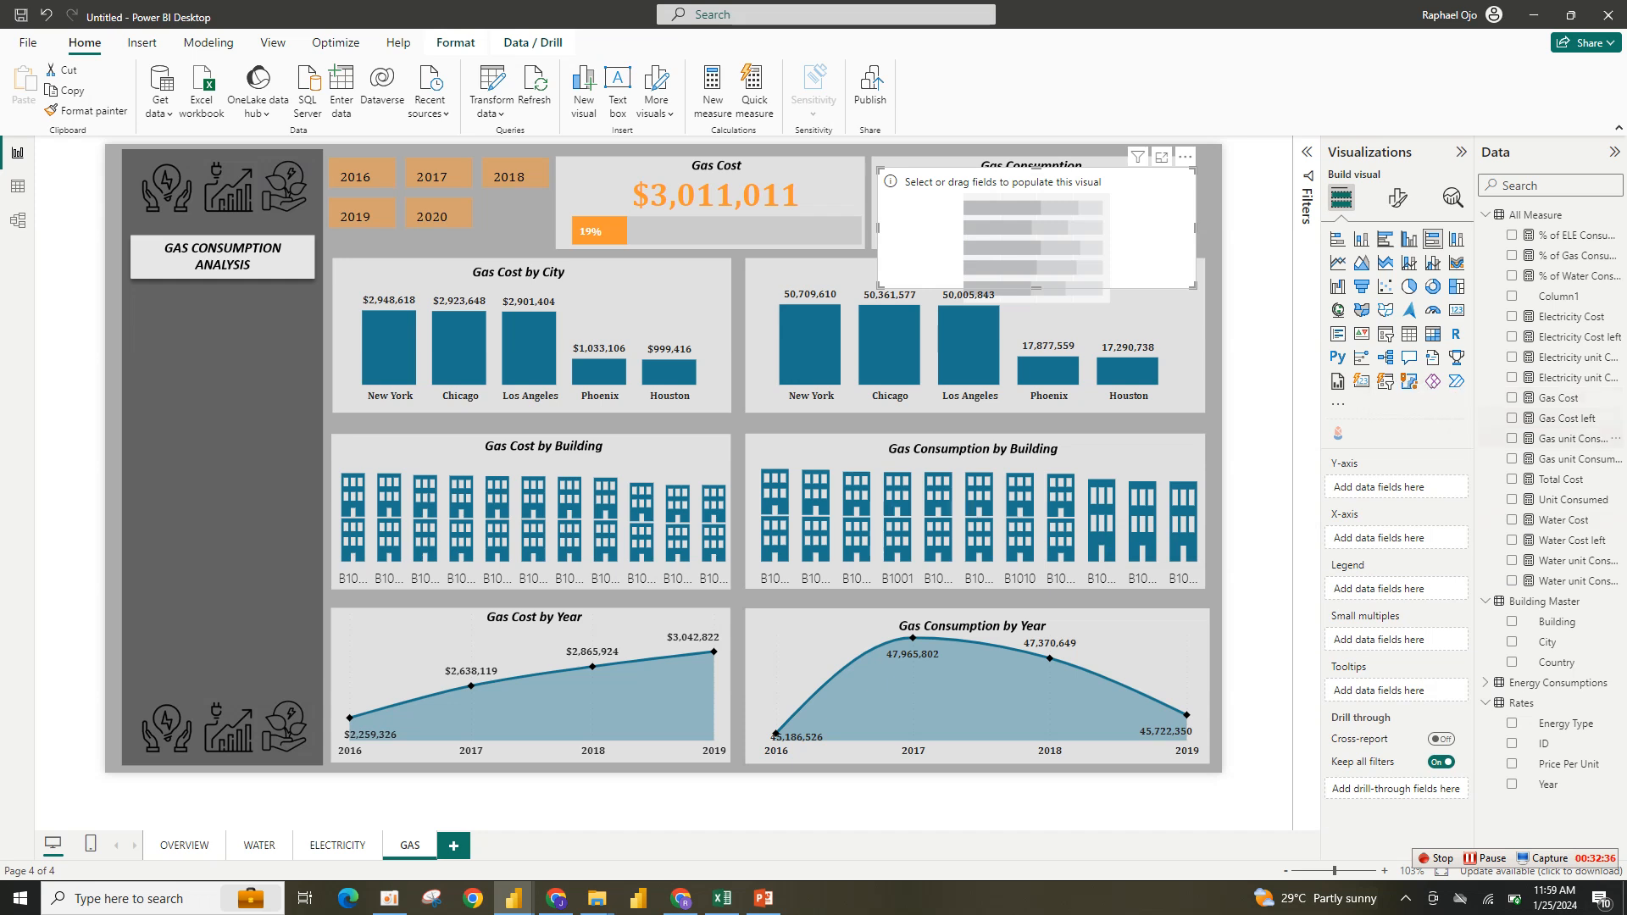
click(1512, 438)
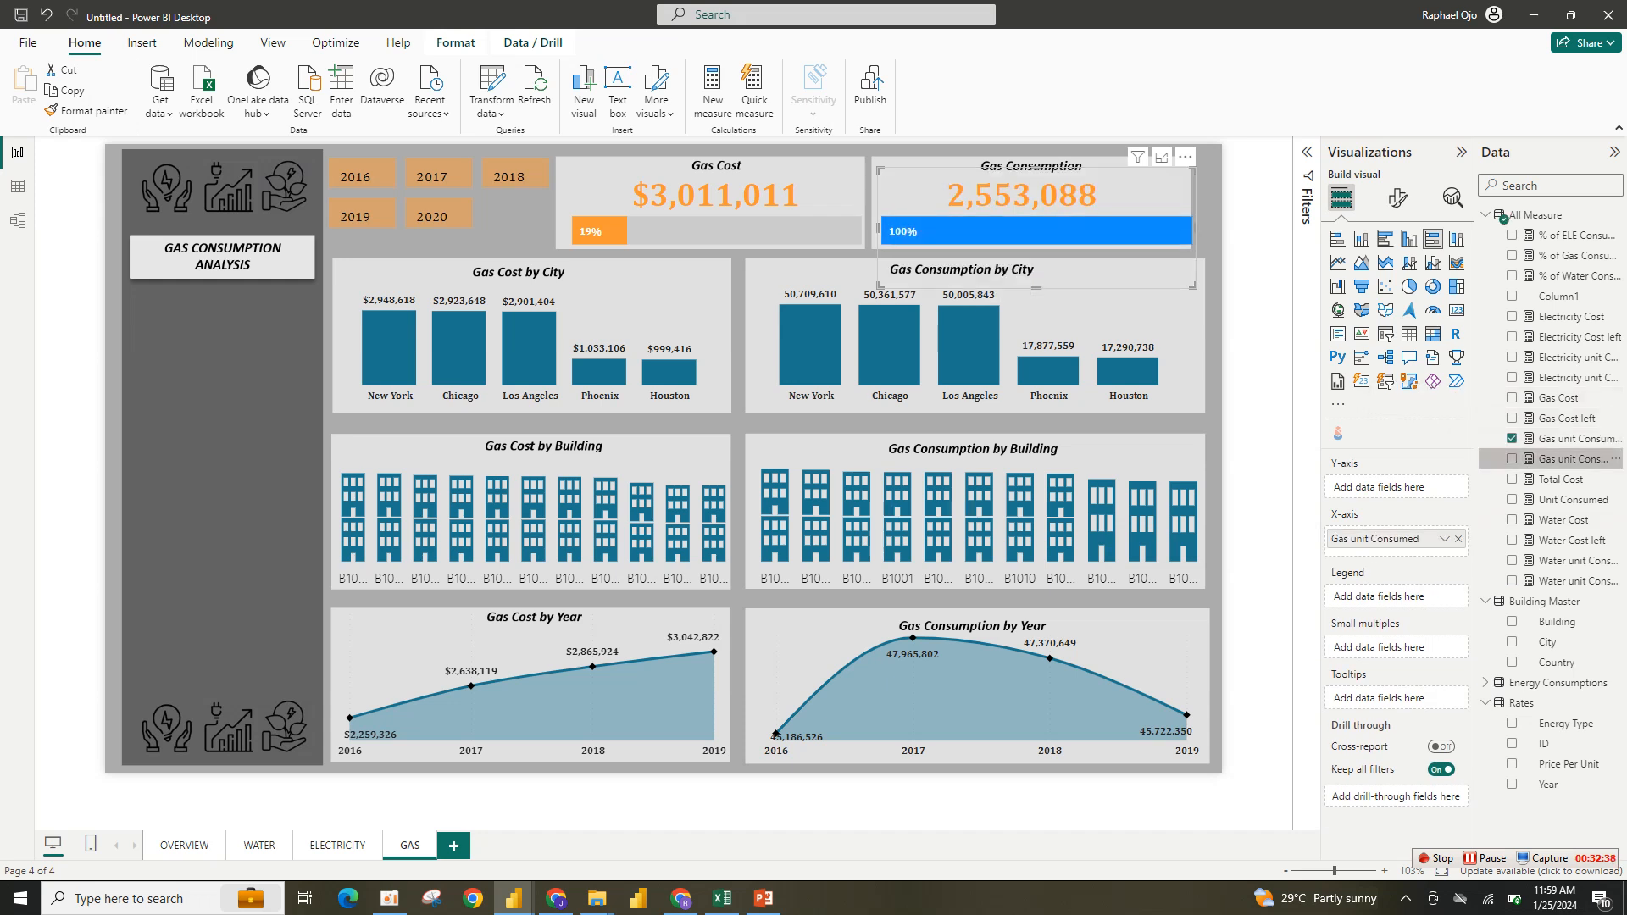
click(1512, 458)
- Color the Gas Consumption progress bar's Gas unit Consumed series orange and its Left series light gray
click(1397, 197)
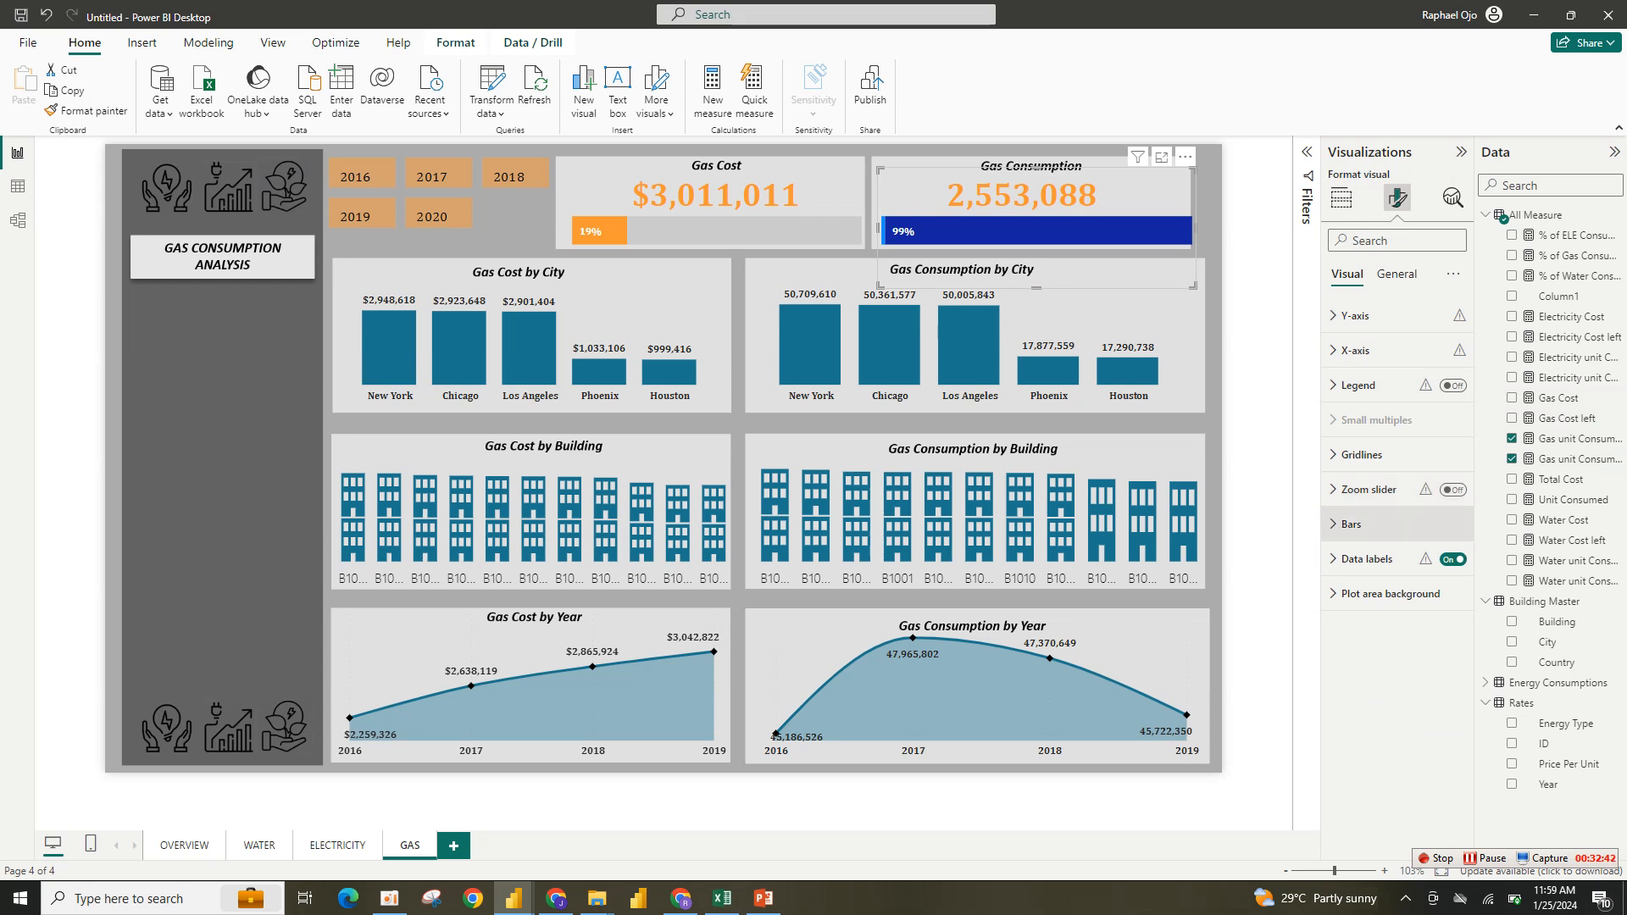
click(1351, 524)
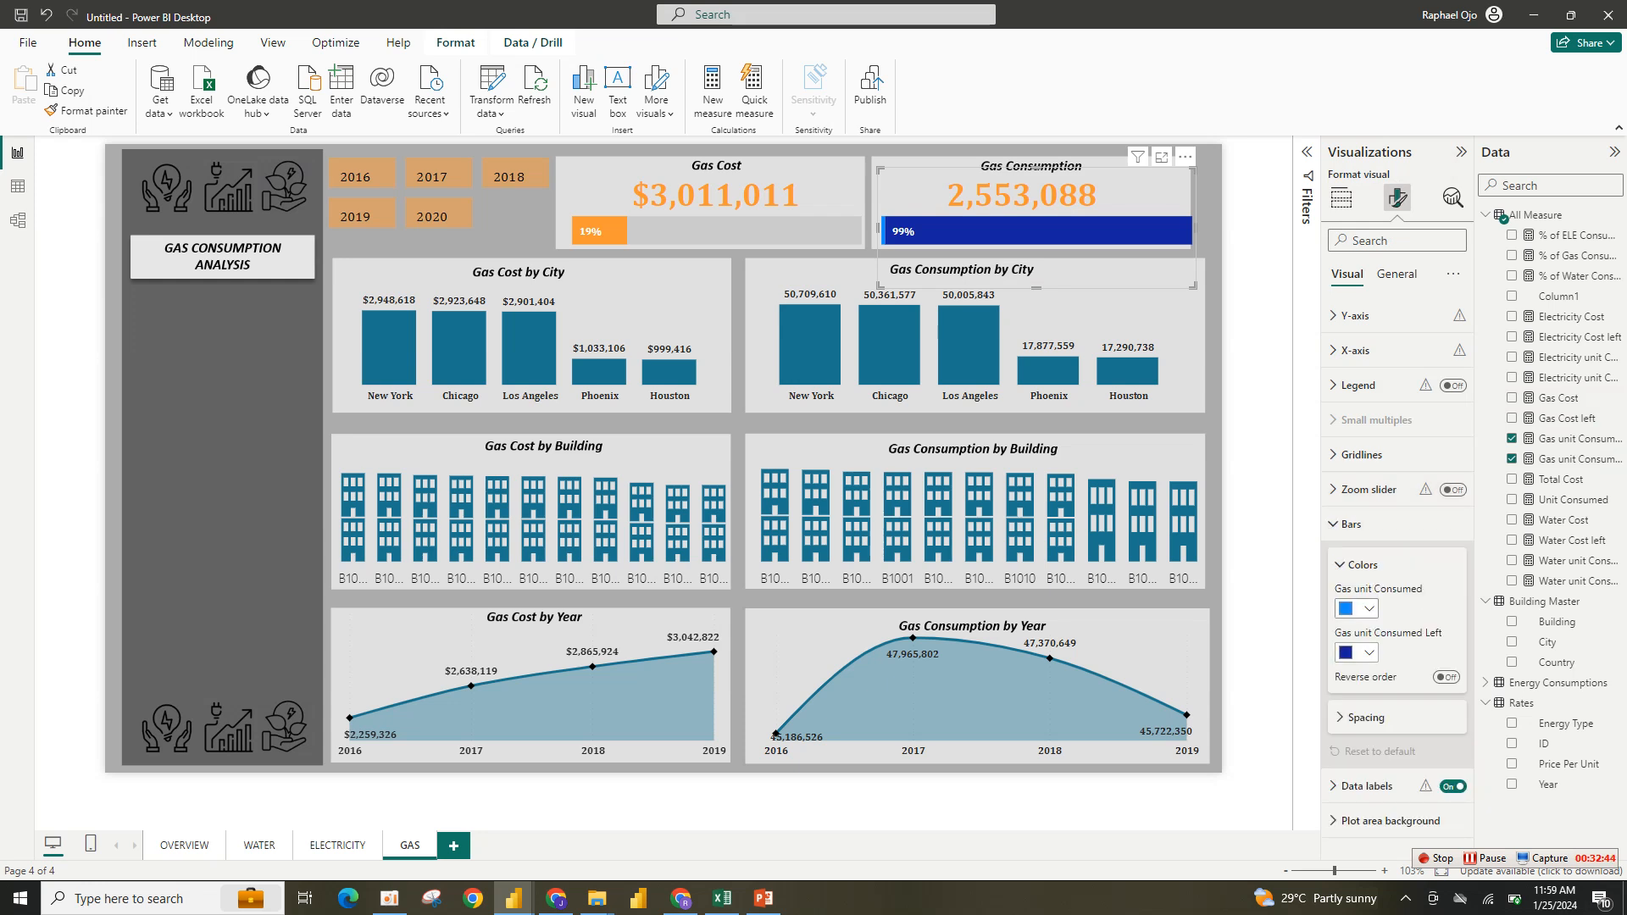
click(1357, 608)
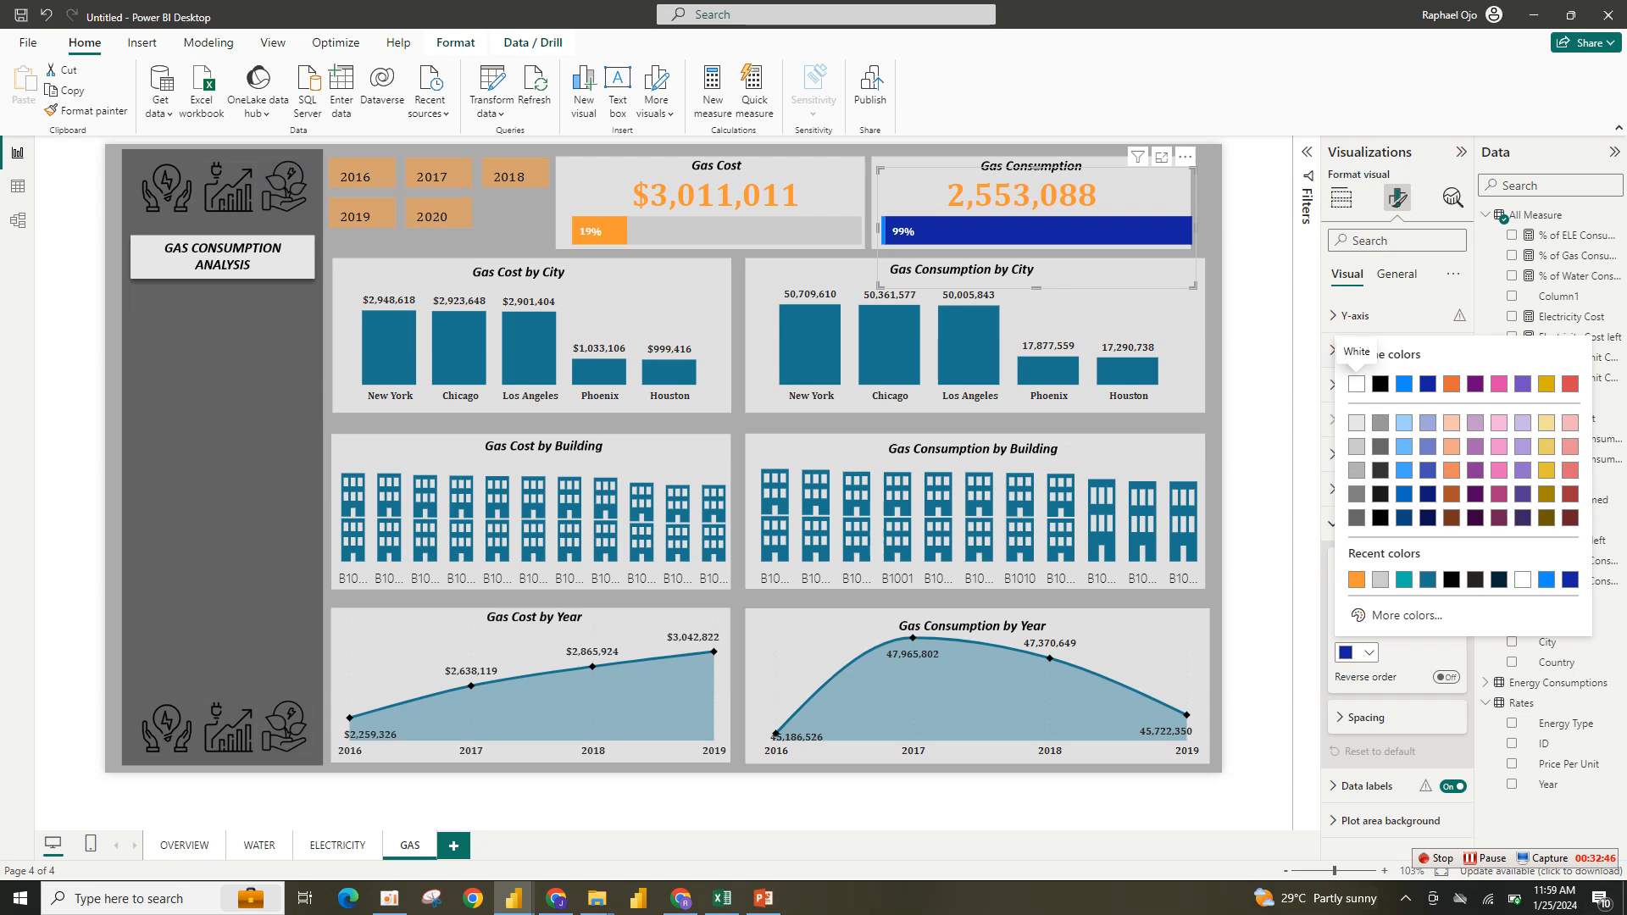
click(1380, 579)
click(1356, 608)
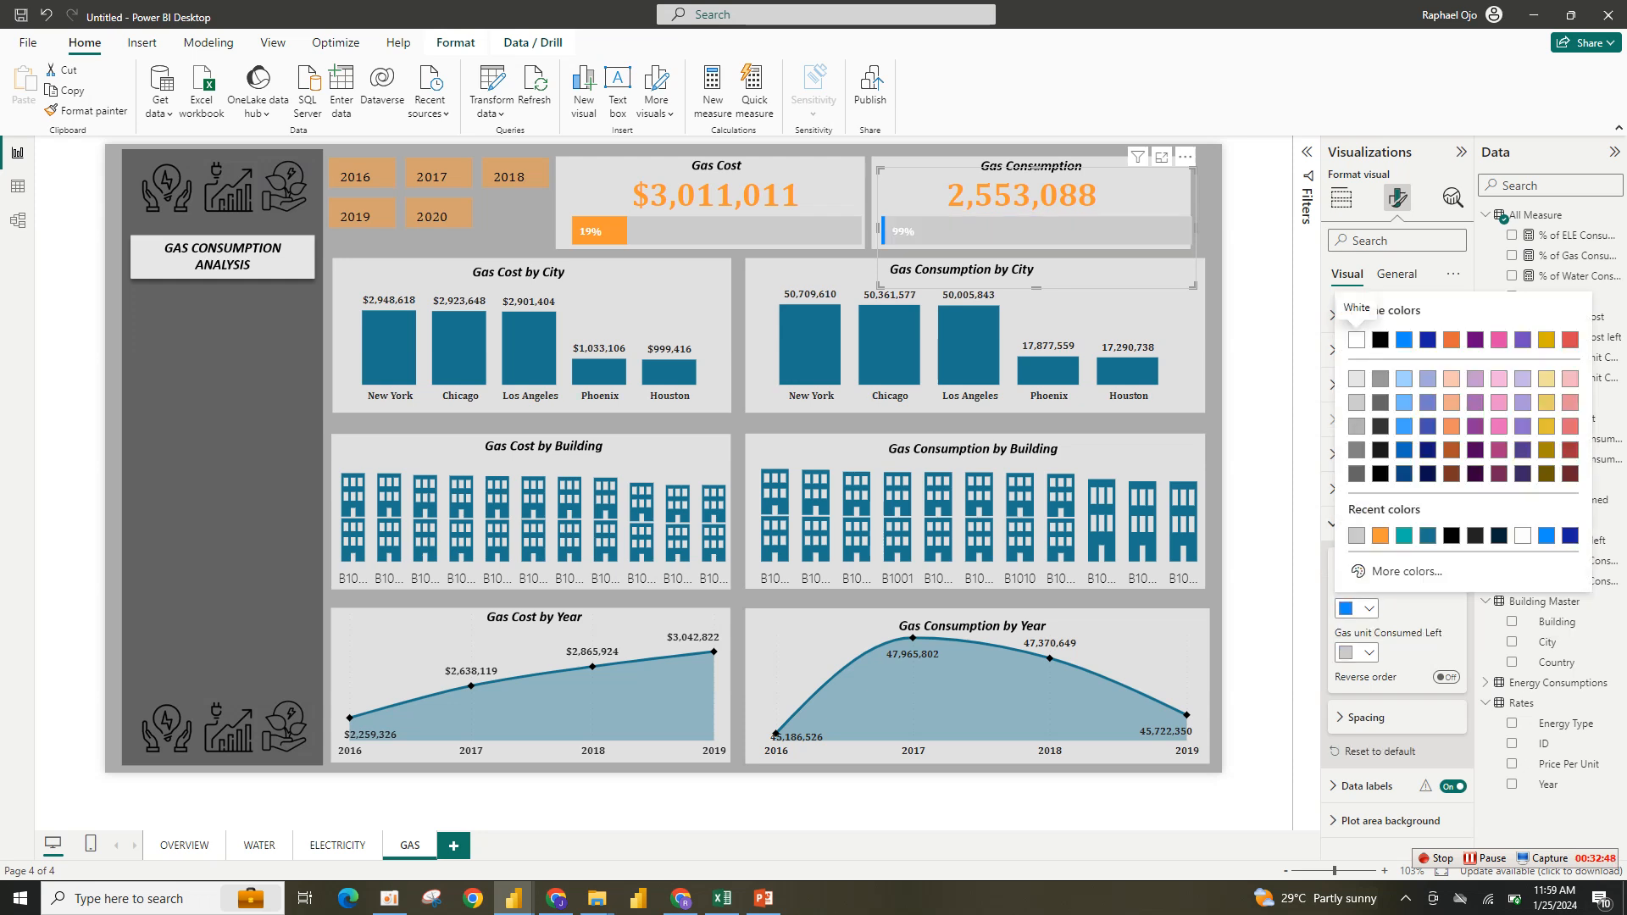
click(1380, 535)
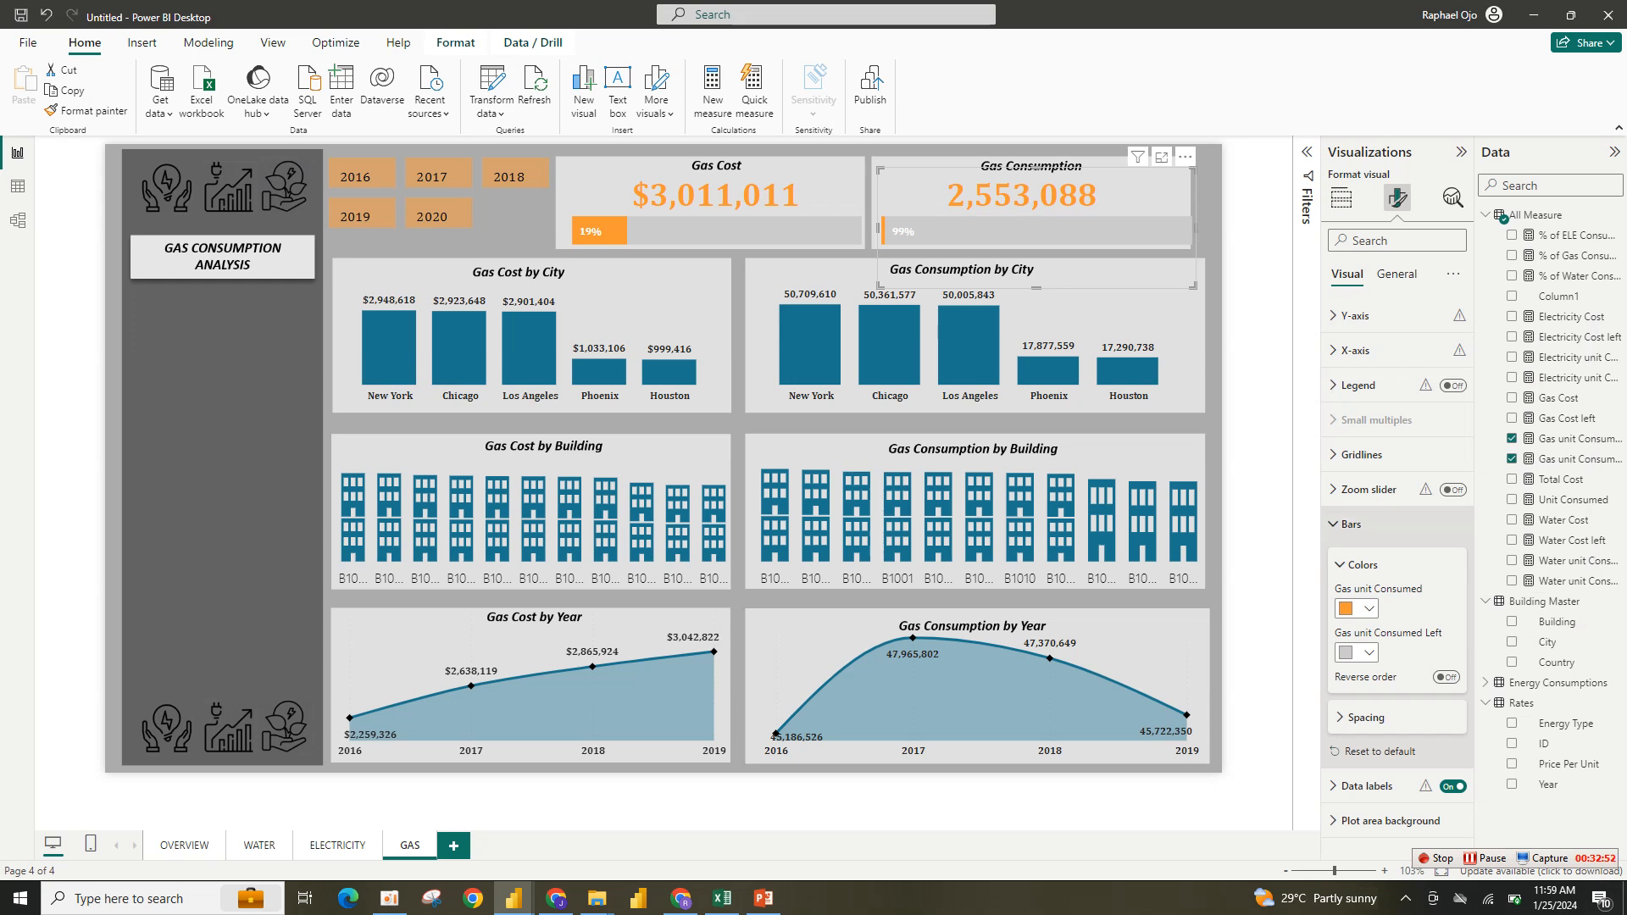
click(1351, 523)
- Turn off data labels for the Gas unit Consumed Left series of the Gas Consumption progress bar
click(1365, 558)
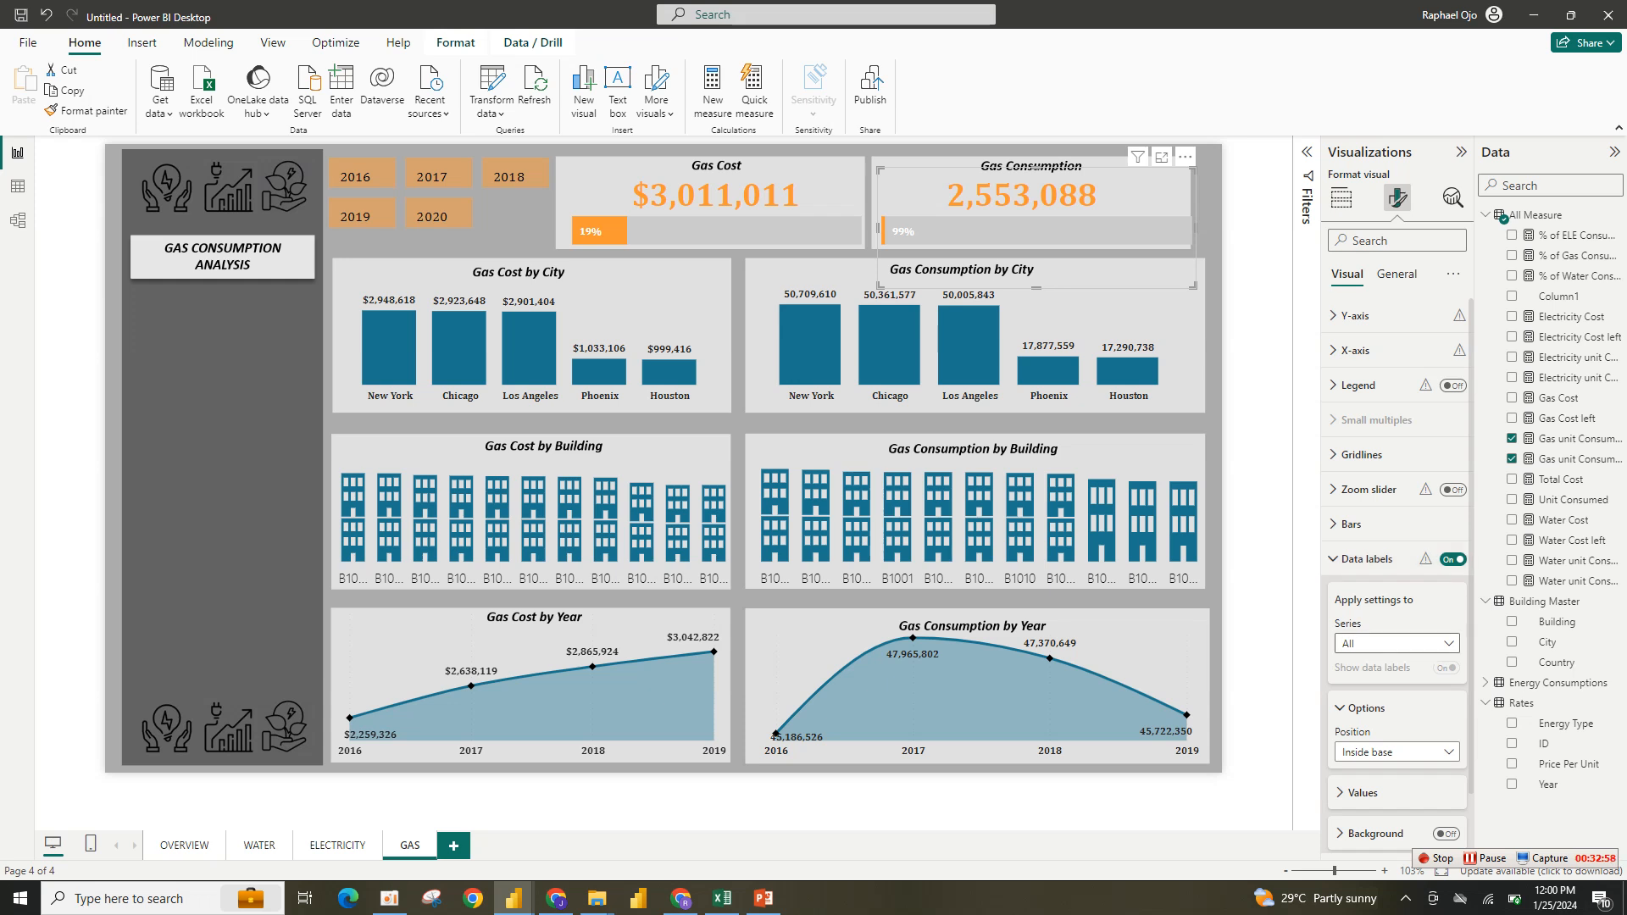
scroll(1396, 576, down, 1)
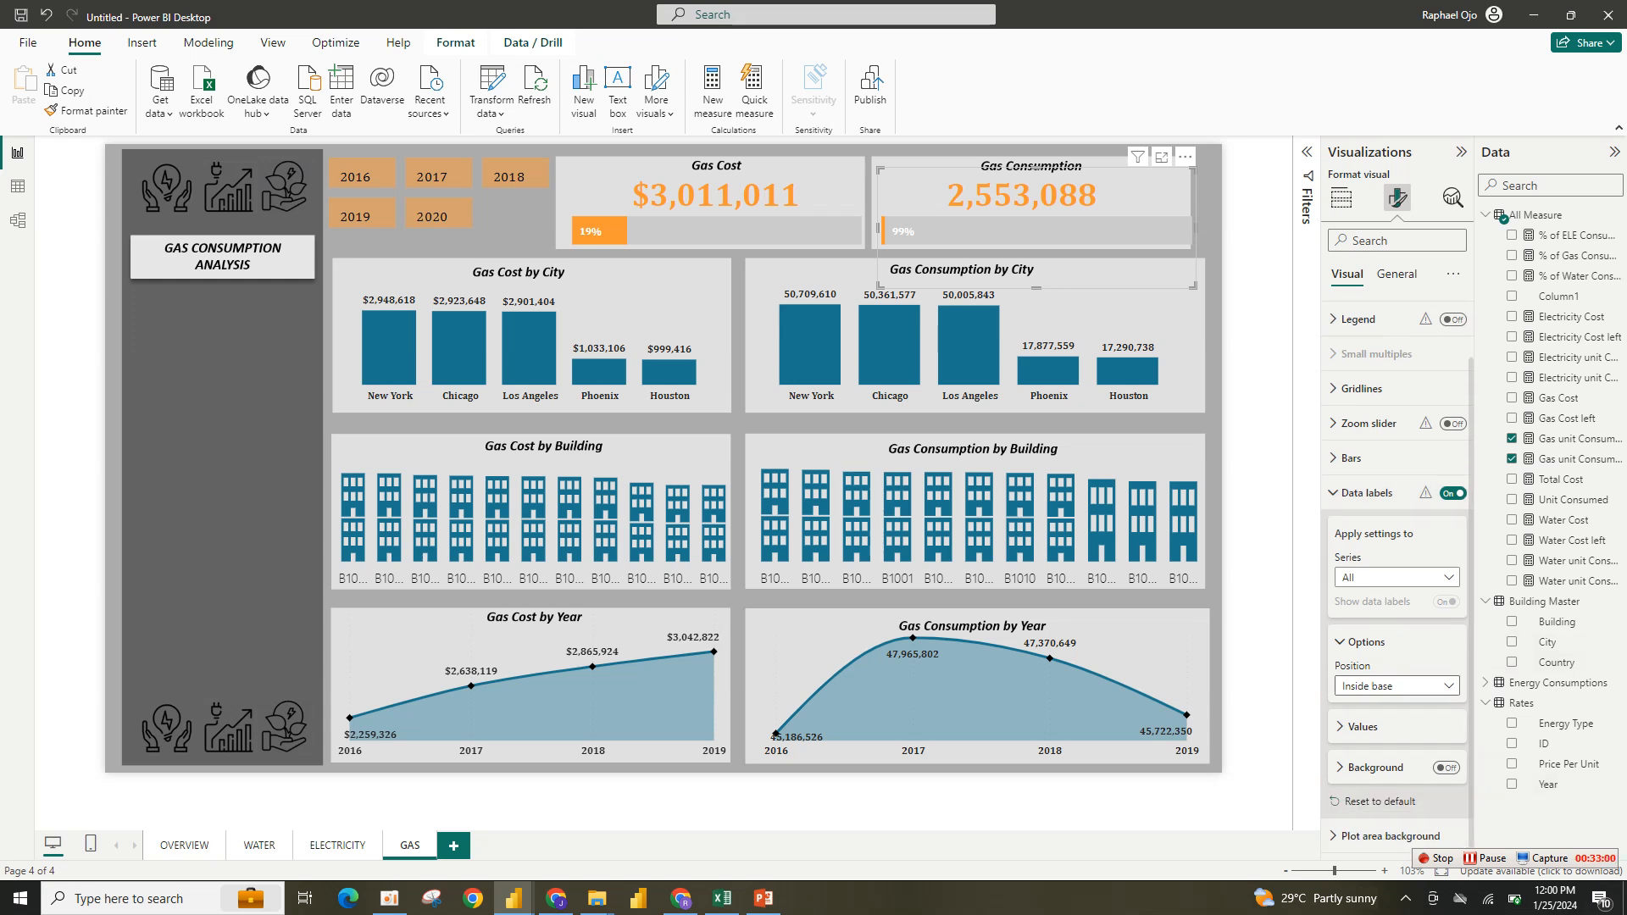
click(1396, 577)
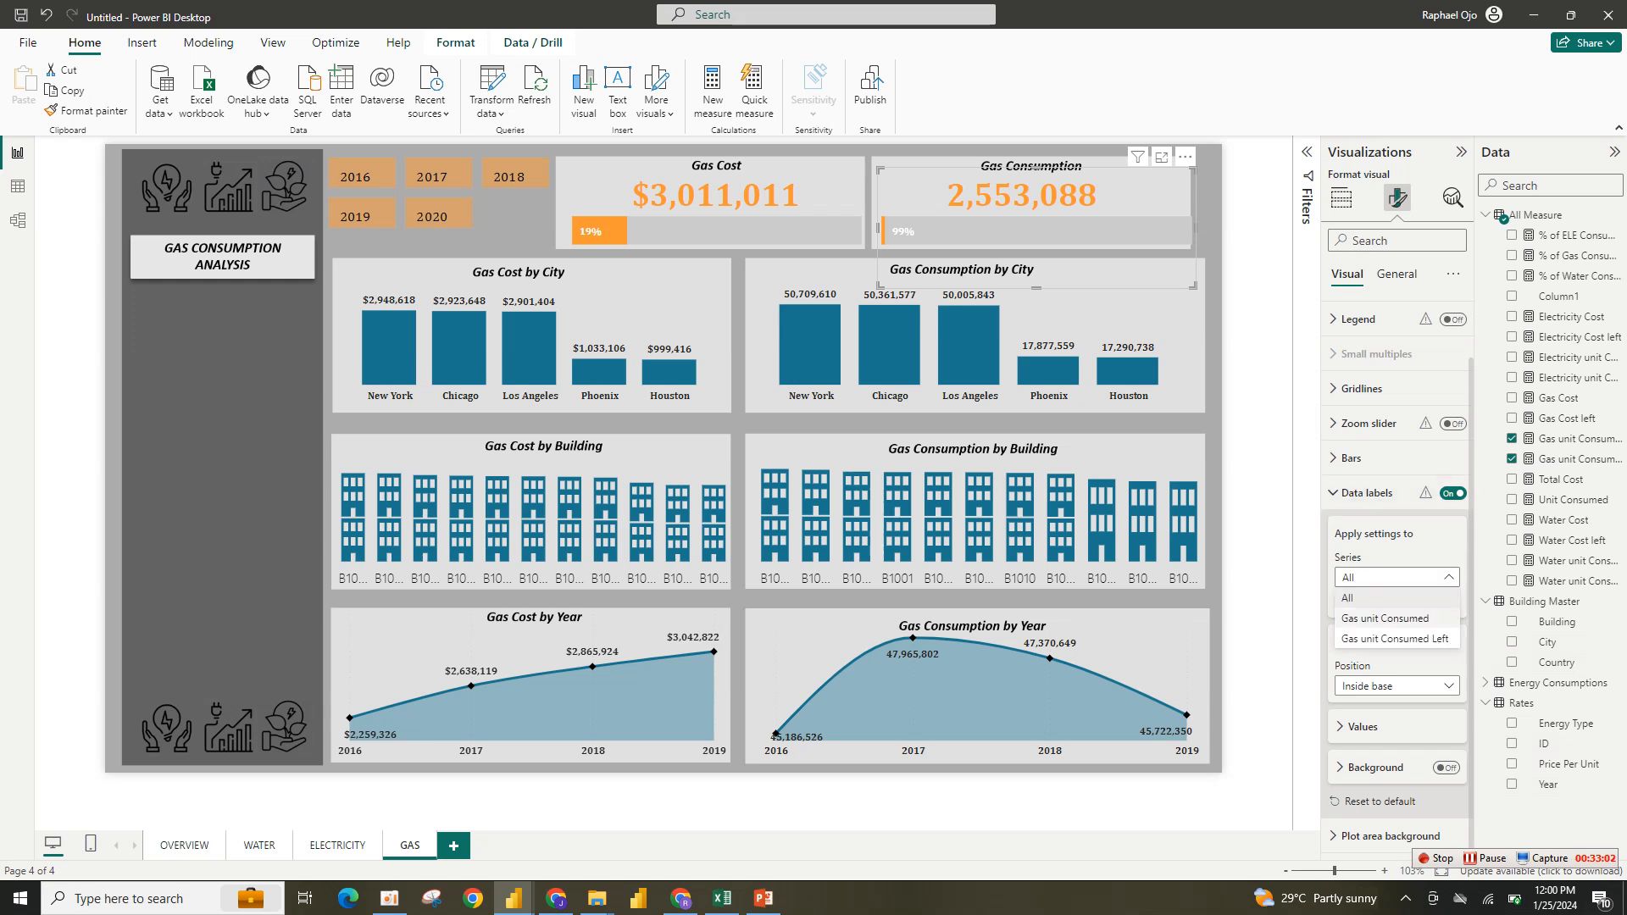
click(1394, 638)
click(1446, 601)
click(1367, 492)
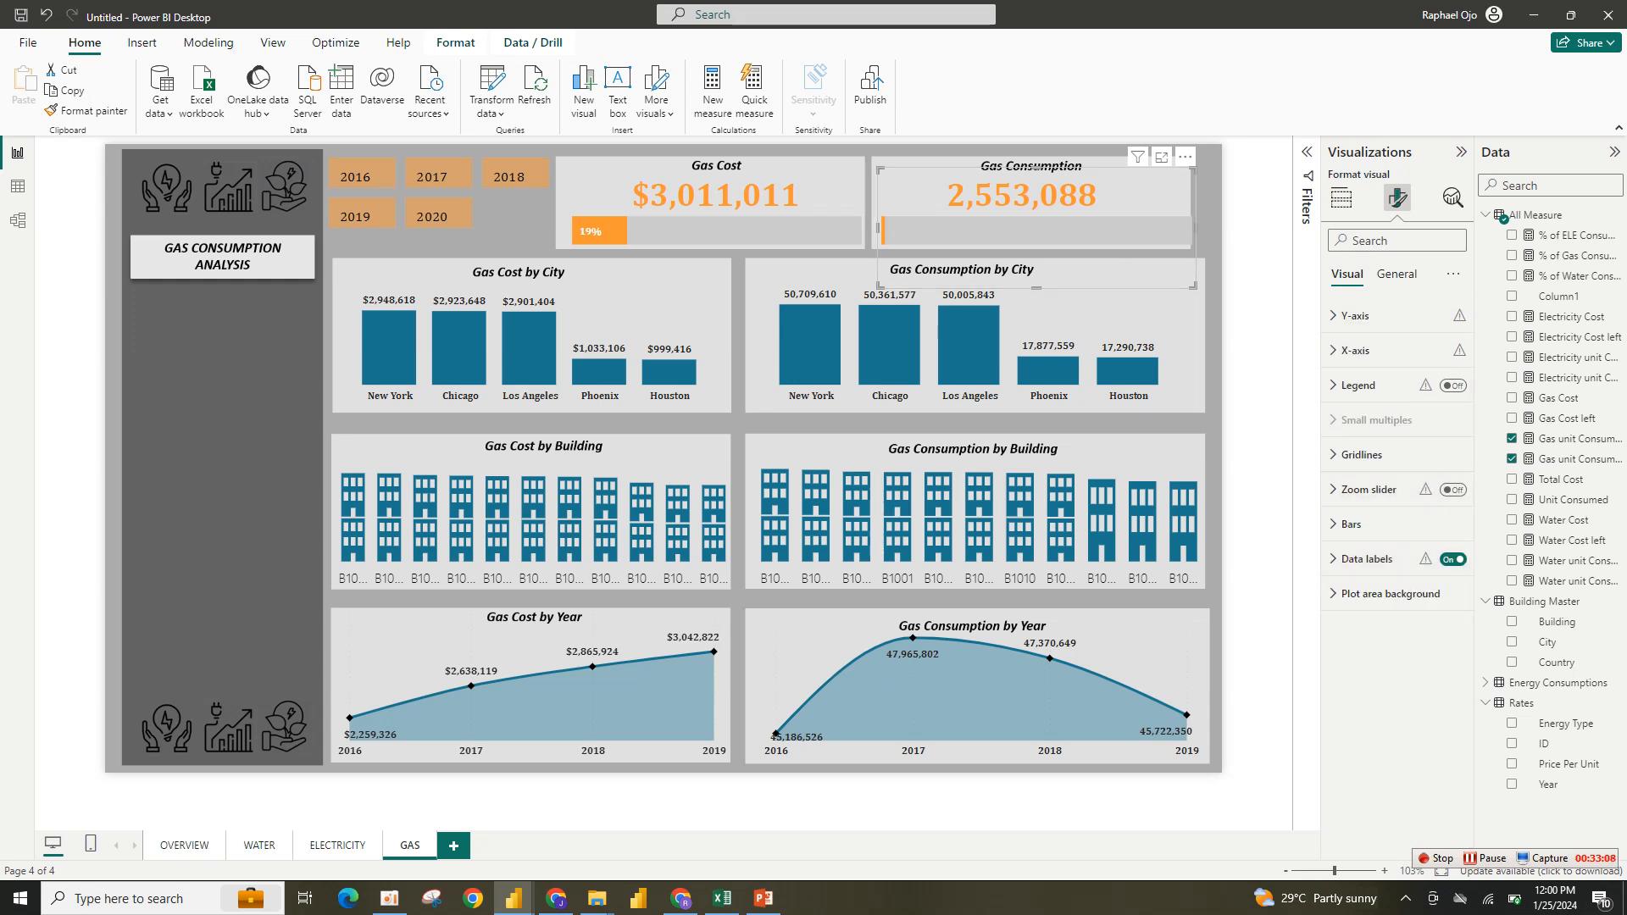
- Nudge the Gas Consumption and Gas Cost progress bars slightly to align them under their cards
click(1257, 339)
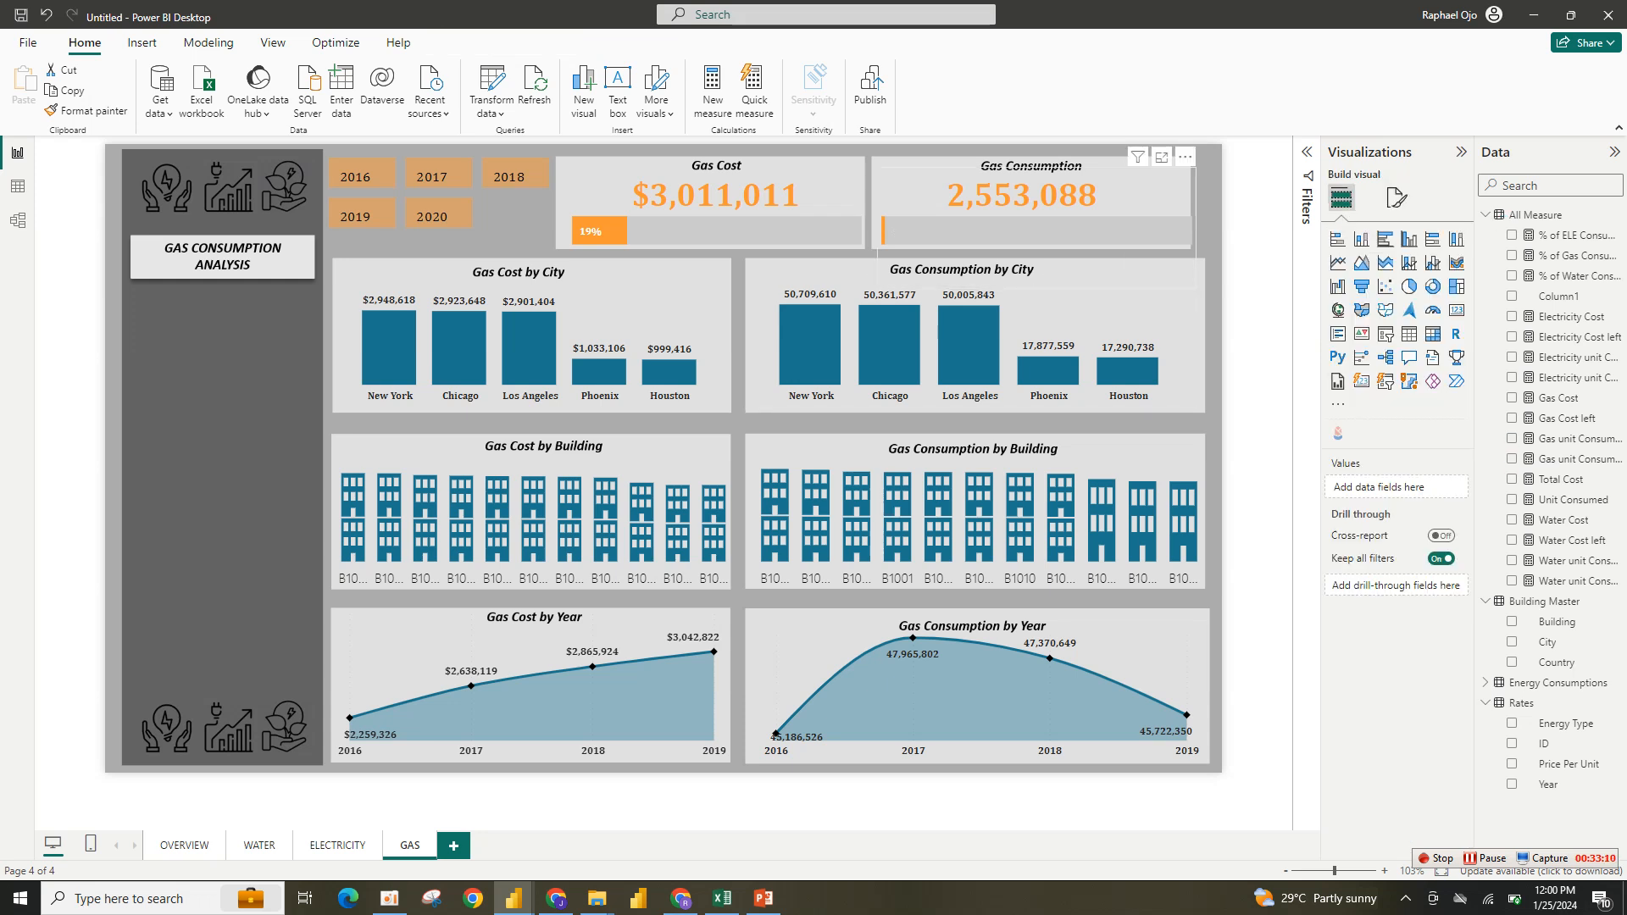
drag(1037, 229, 1027, 229)
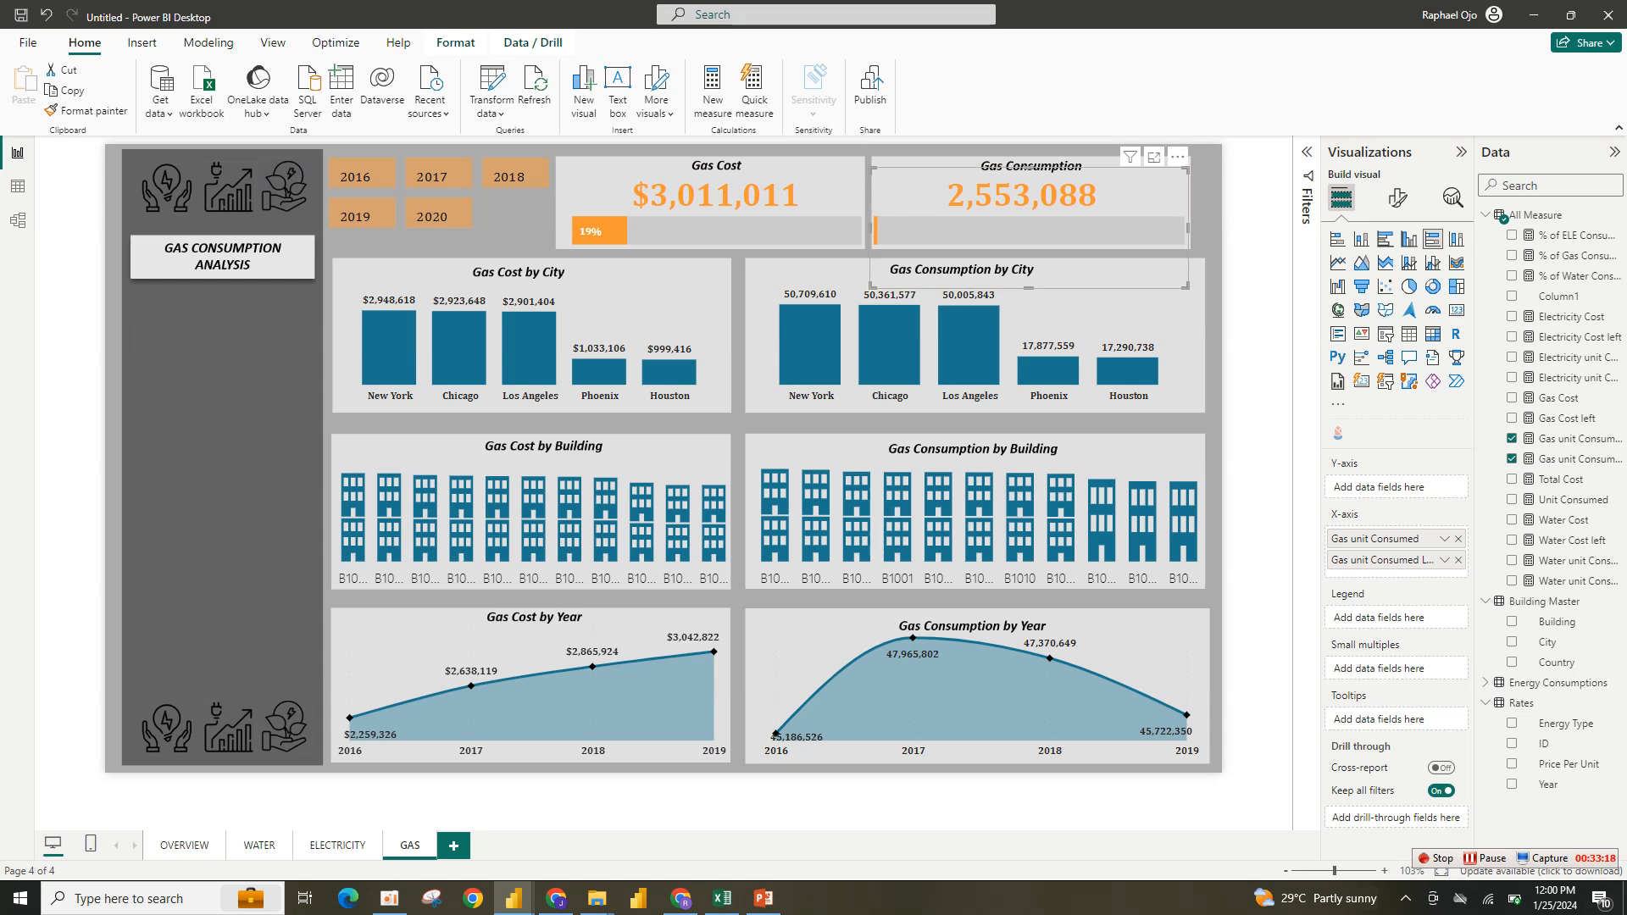
drag(628, 229, 617, 229)
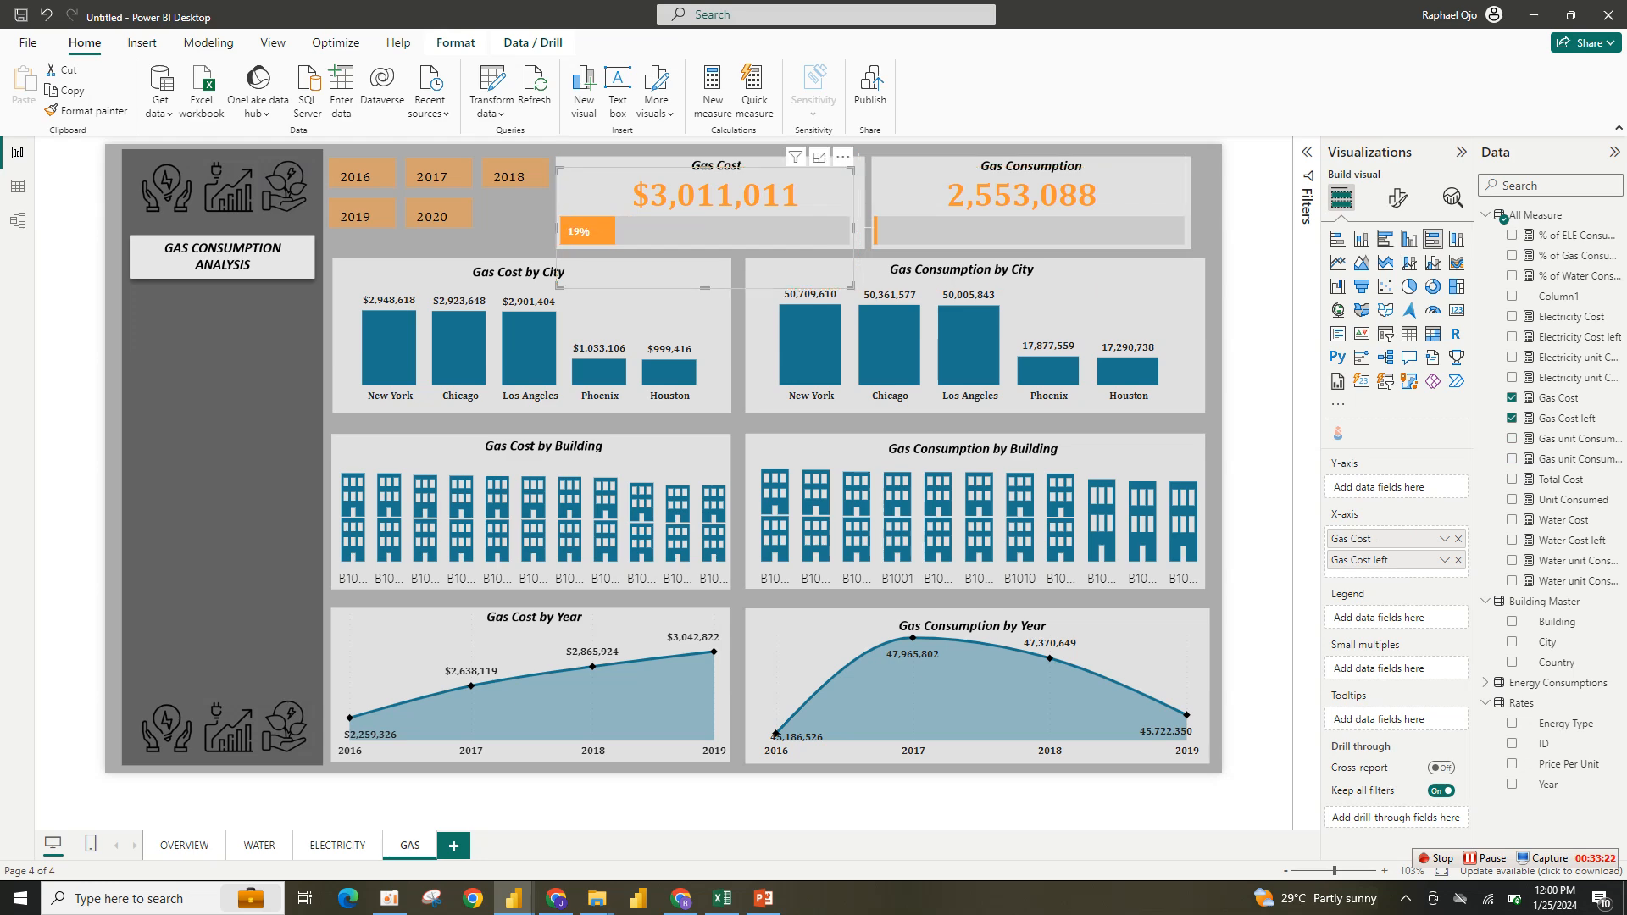
- Replace the Water Cost measure in the Gas Cost by City chart with Gas Cost
click(737, 424)
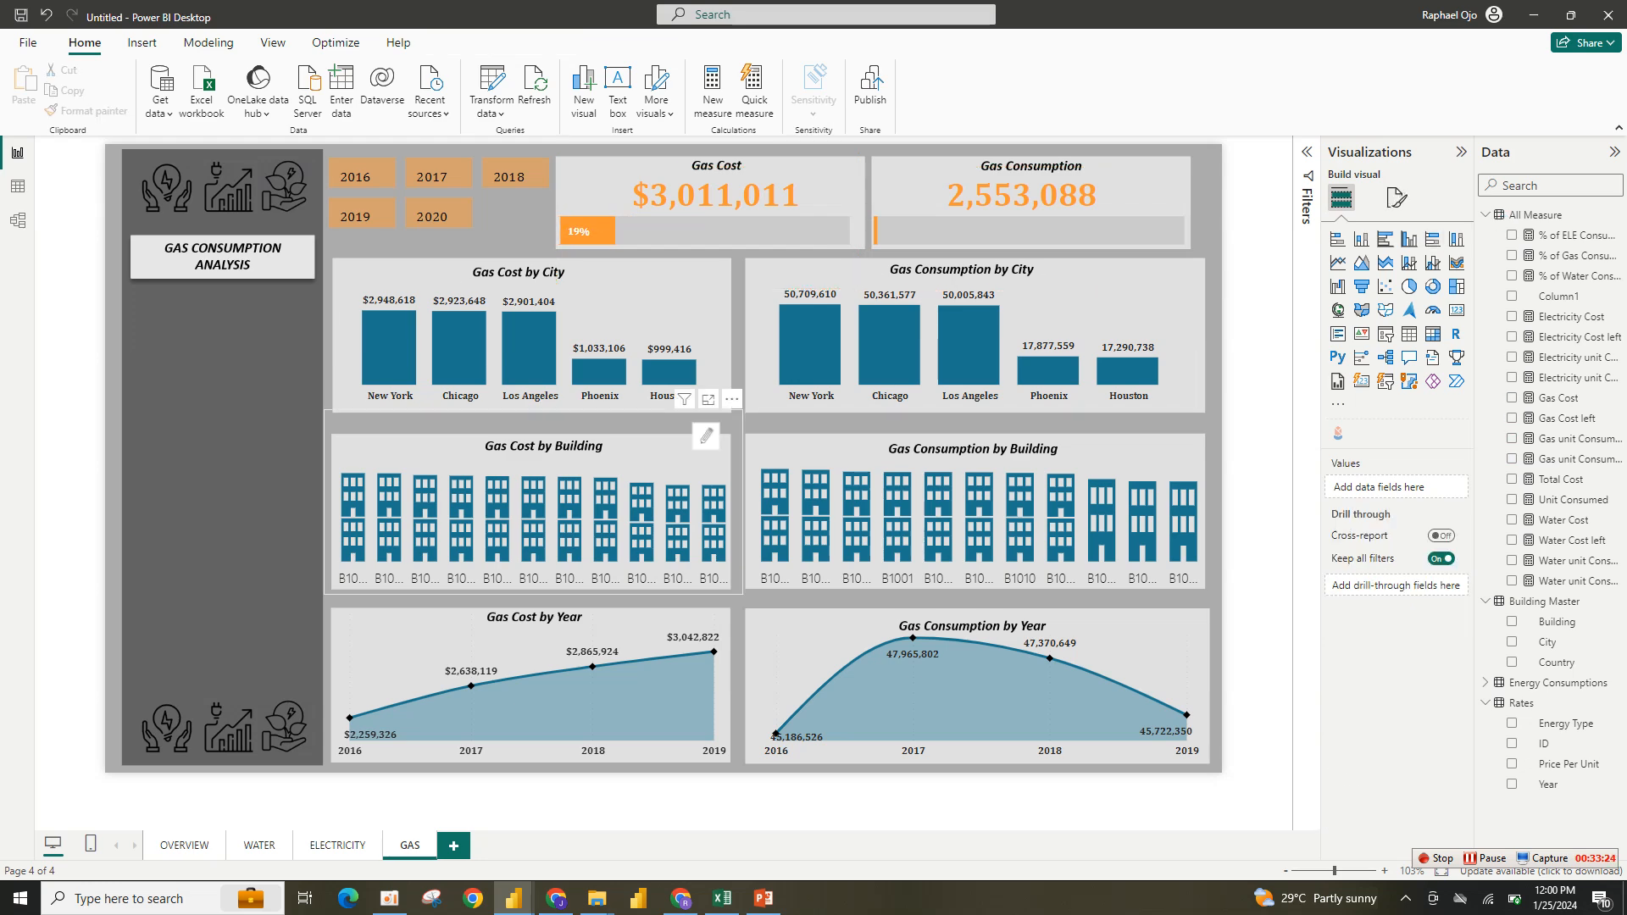
click(637, 319)
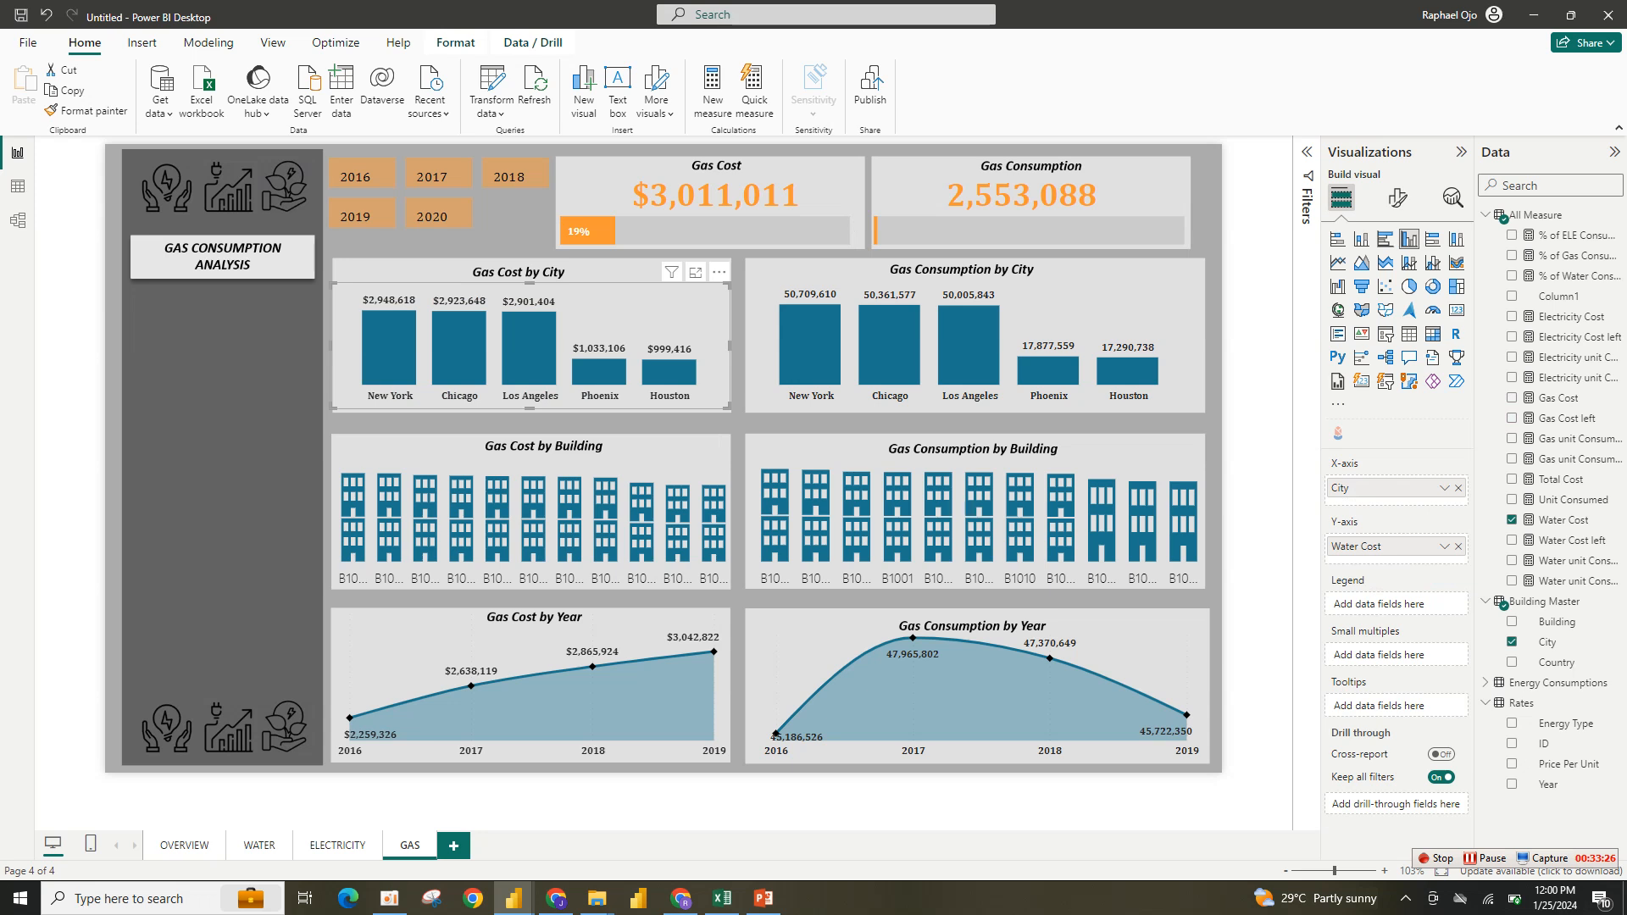
click(1397, 197)
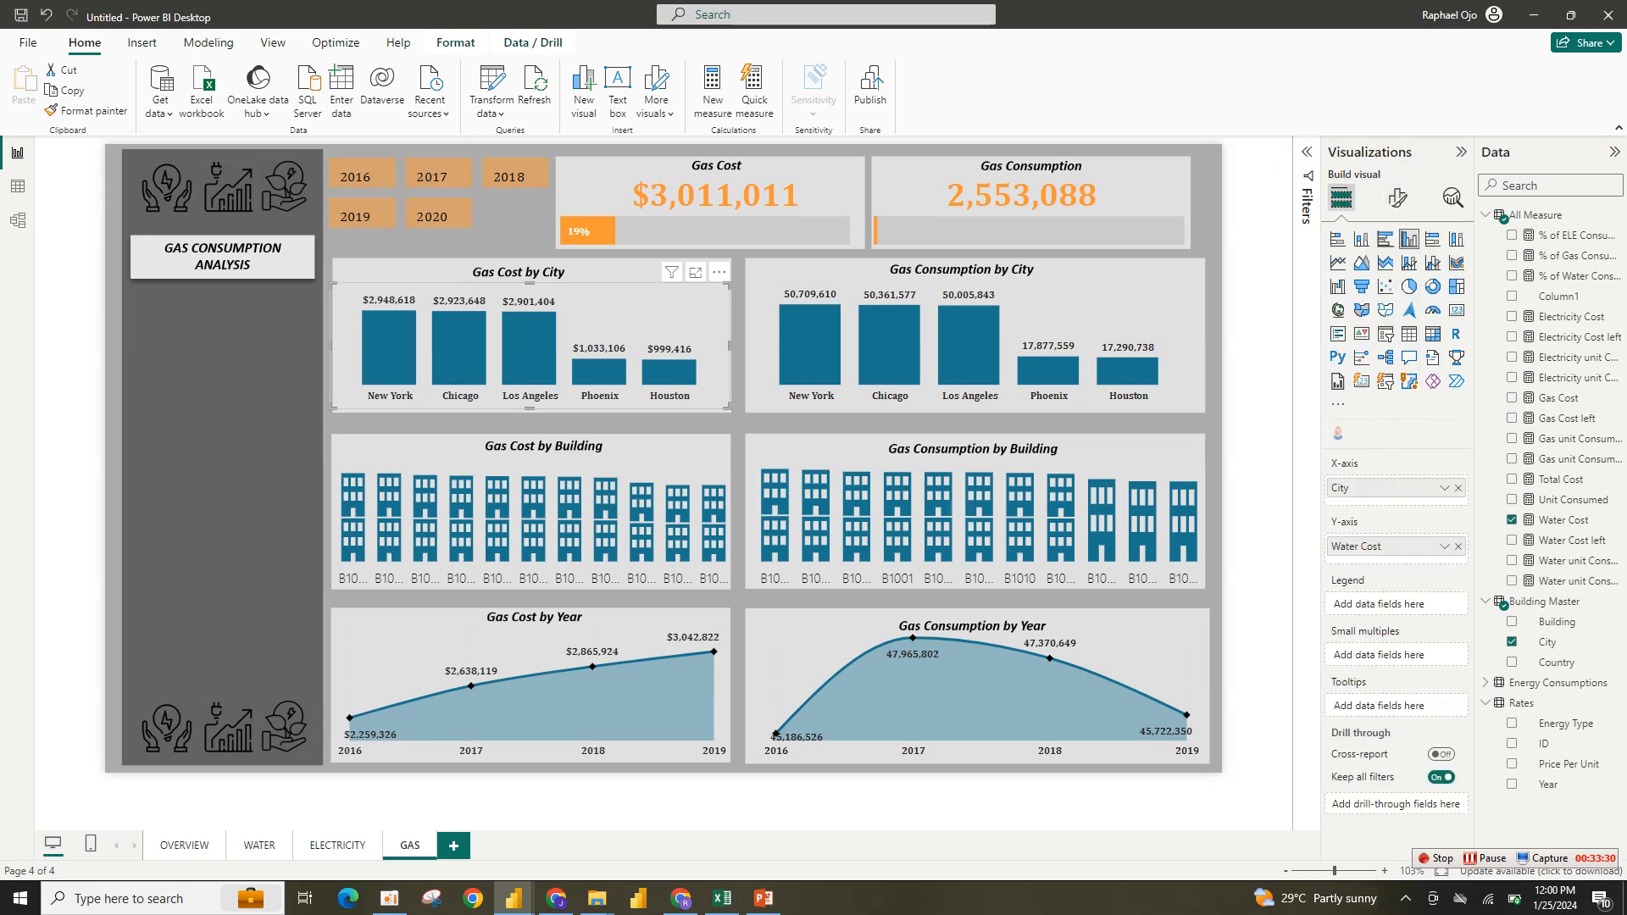
click(1458, 545)
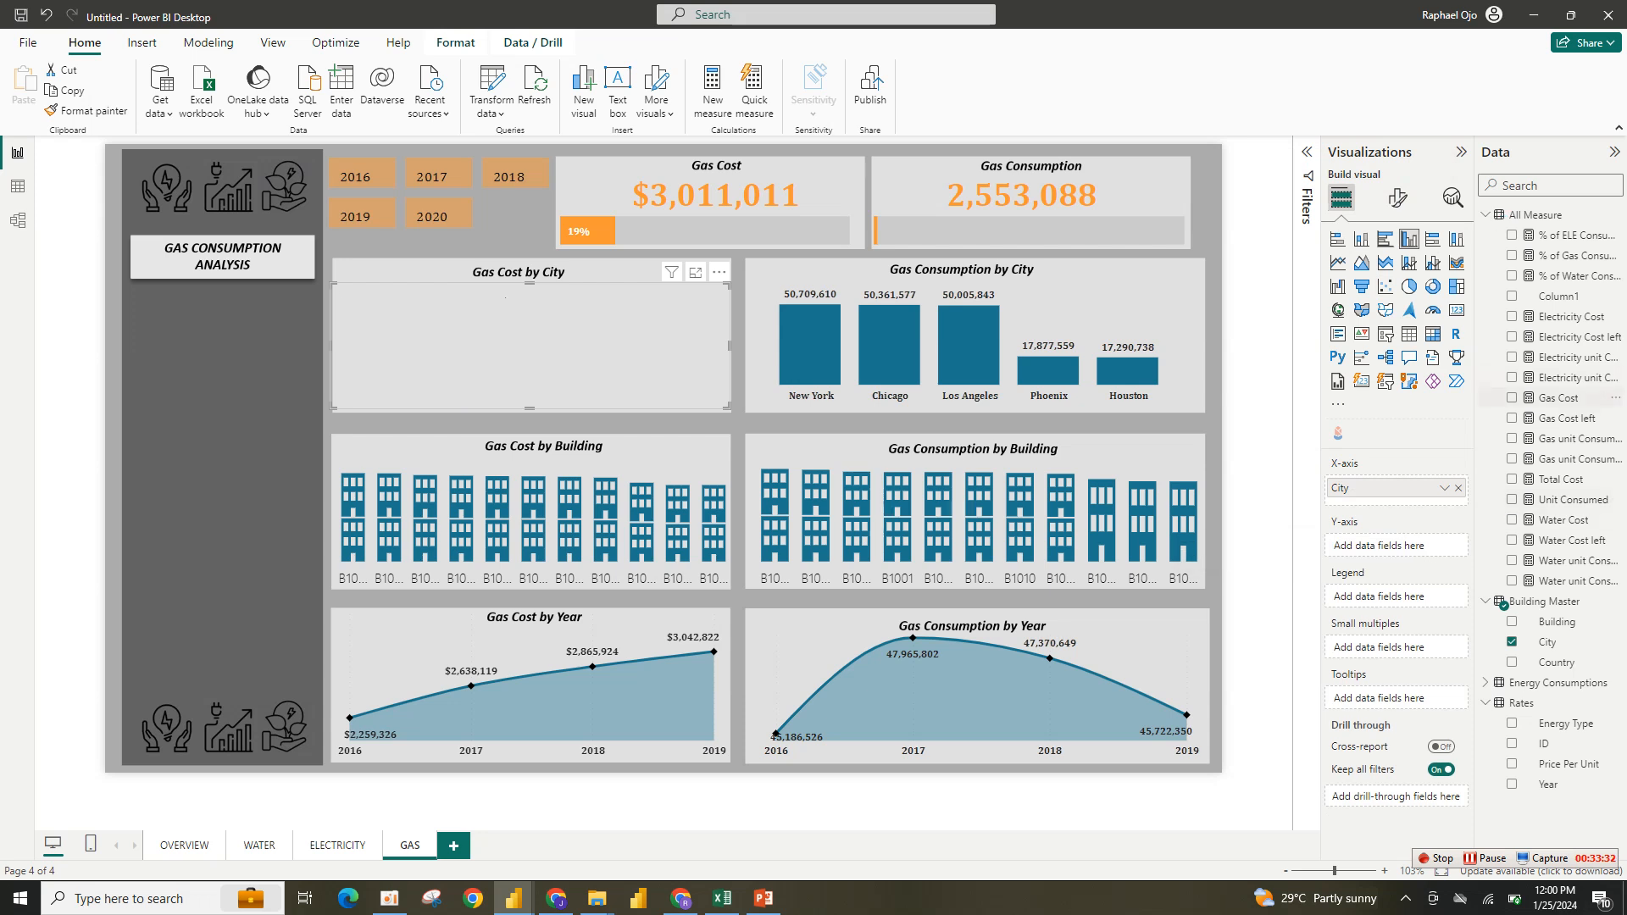
click(1511, 398)
- Color the Gas Cost by City chart's columns orange
click(1397, 198)
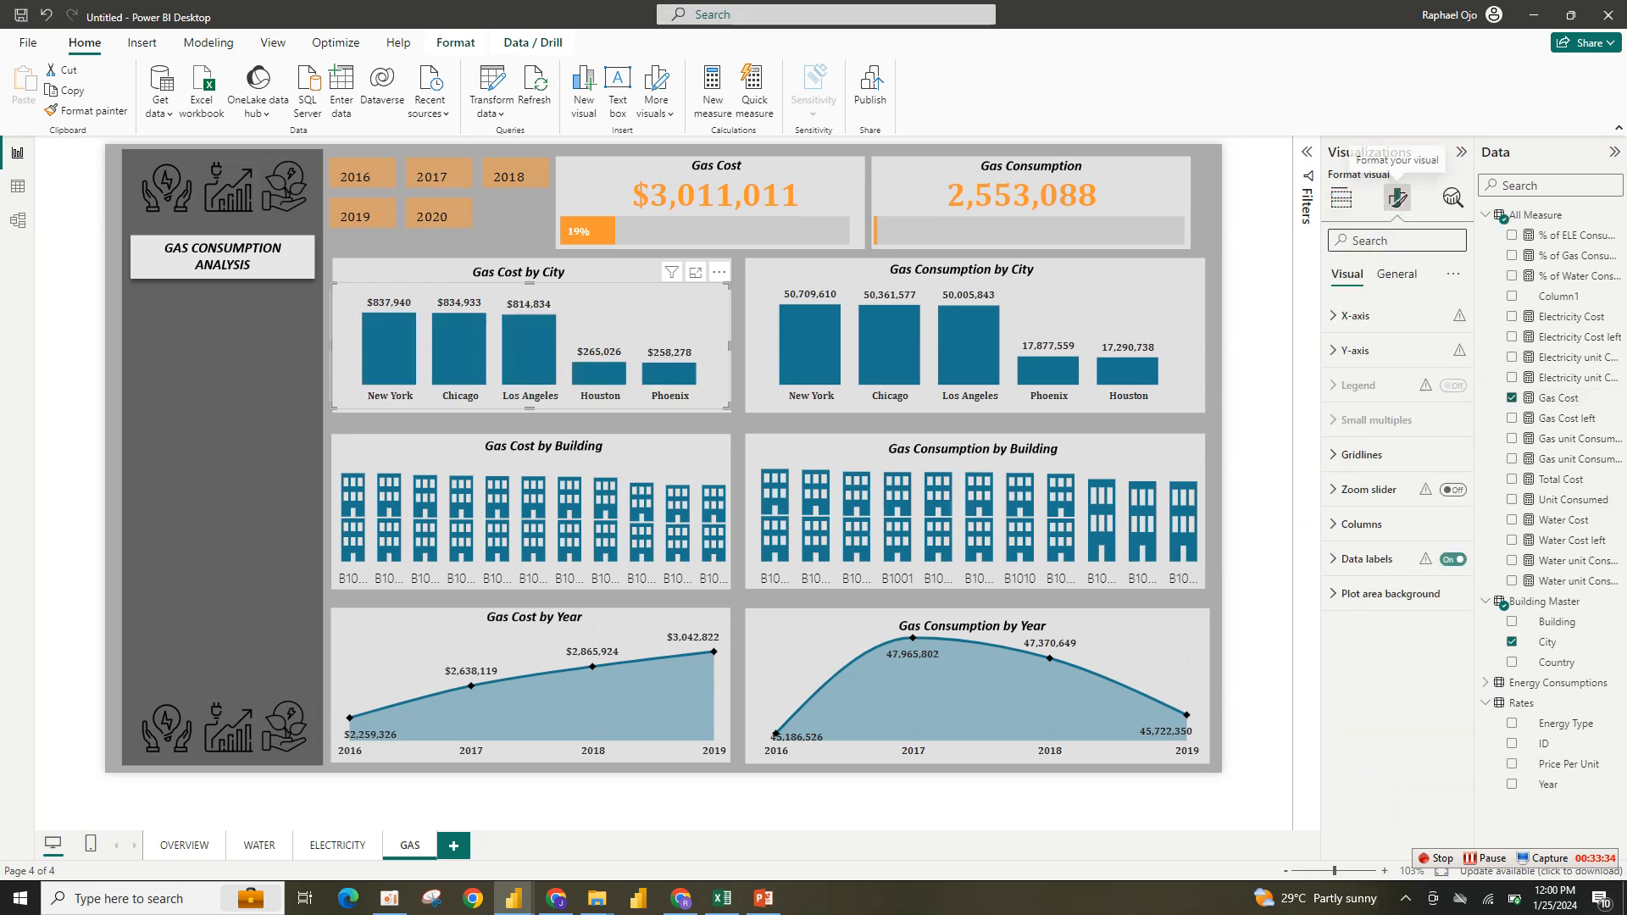
click(1358, 524)
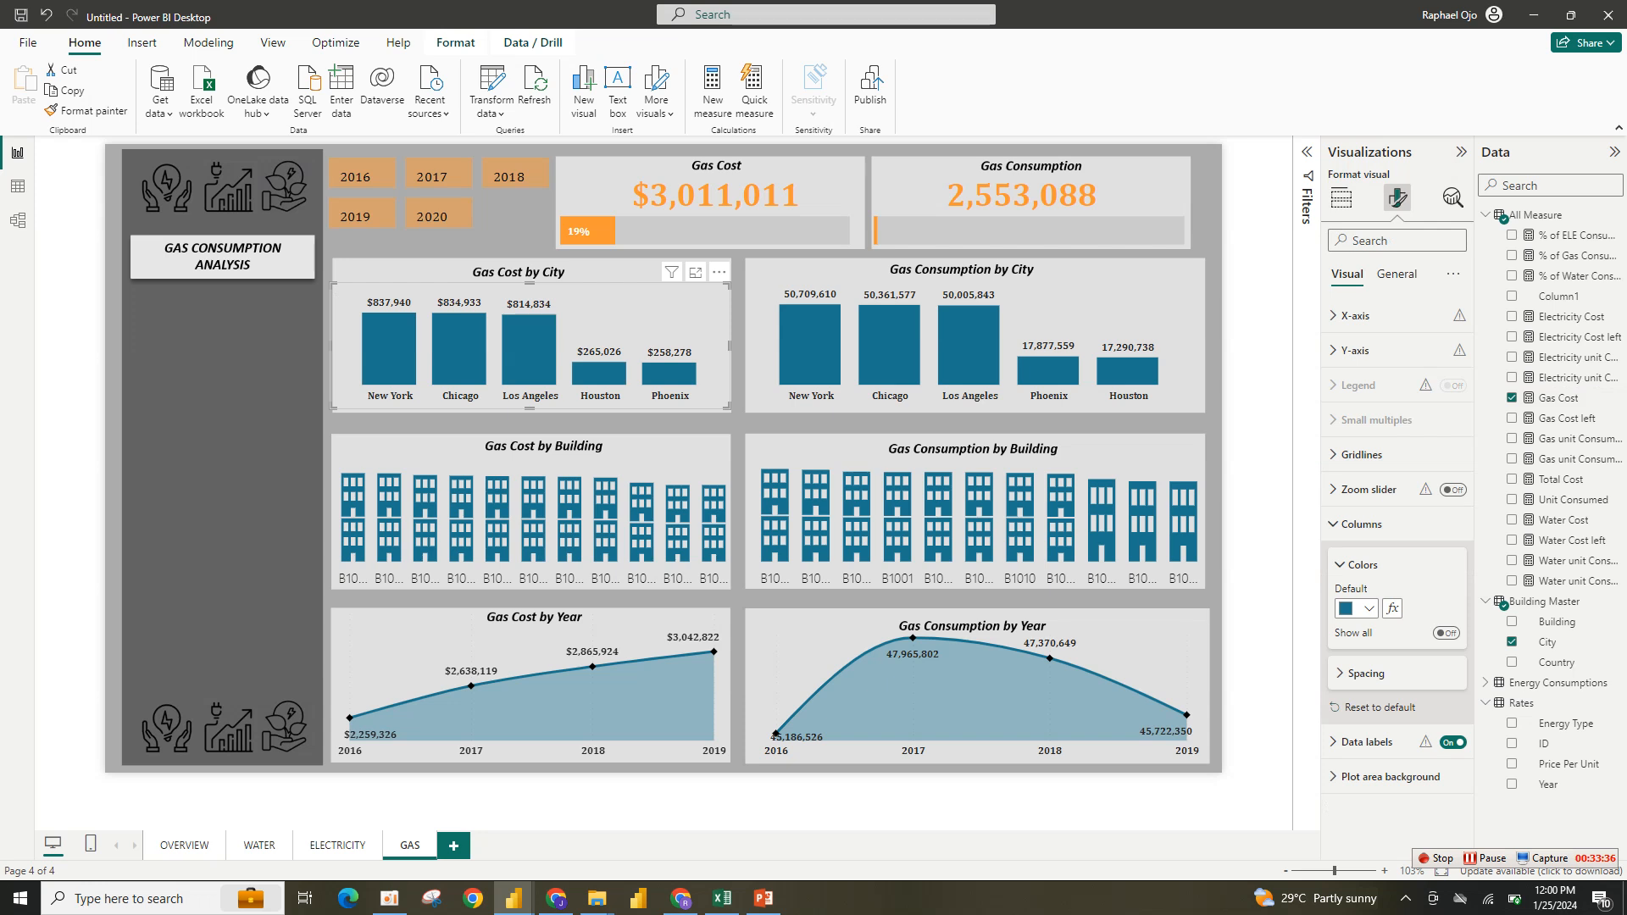
click(1360, 607)
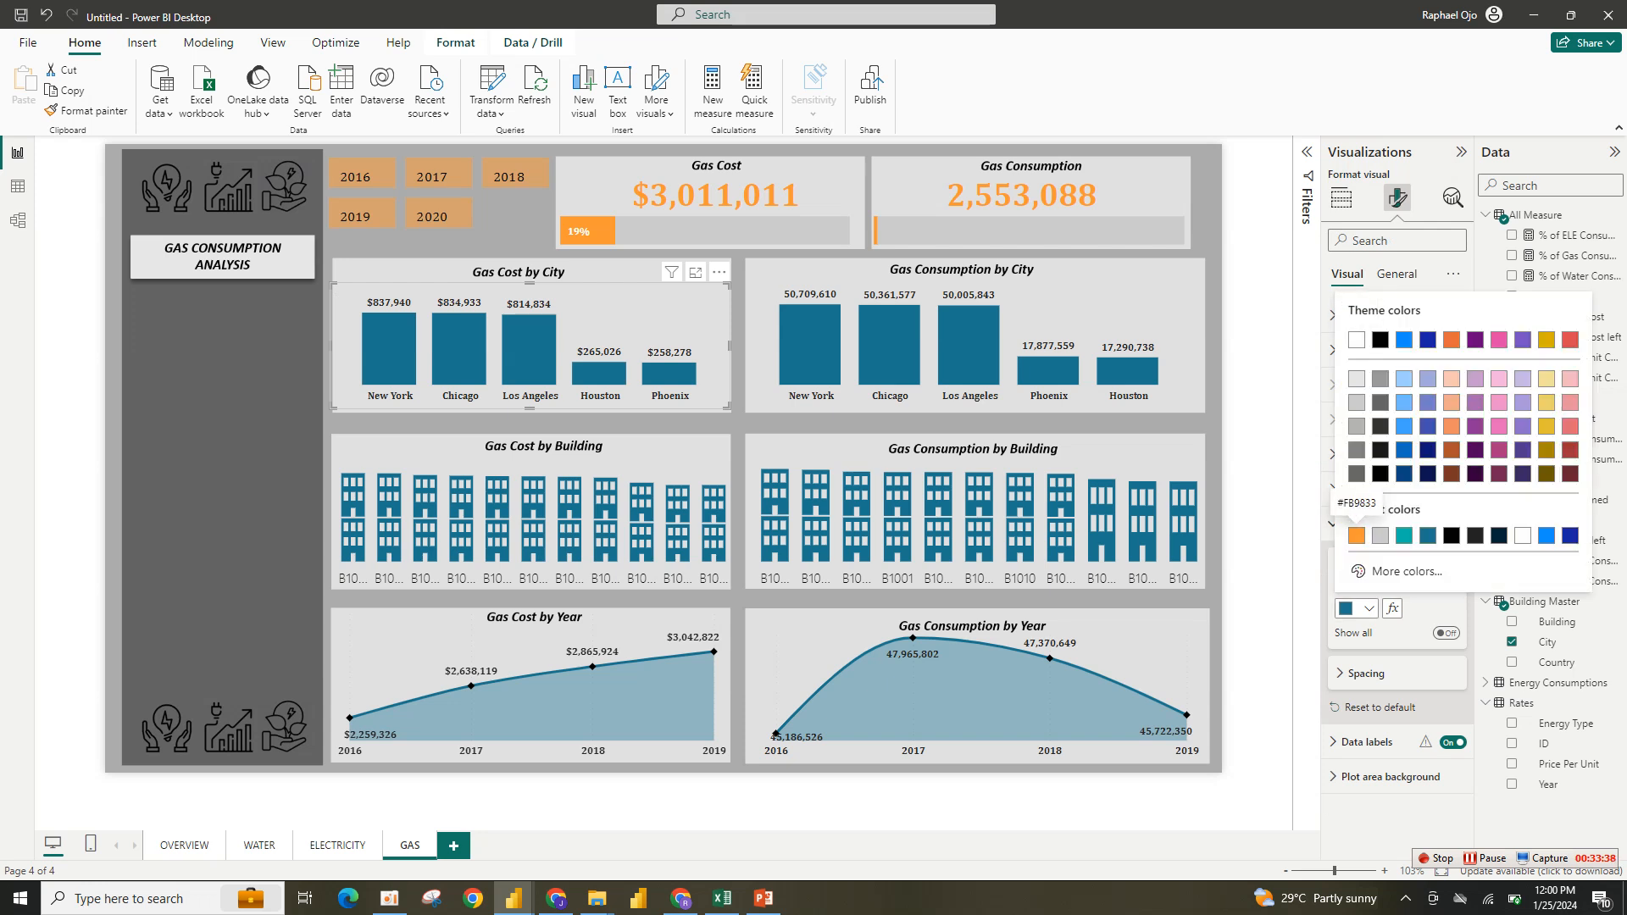
click(1345, 510)
- Color the Gas Consumption by City chart's columns orange
click(1093, 315)
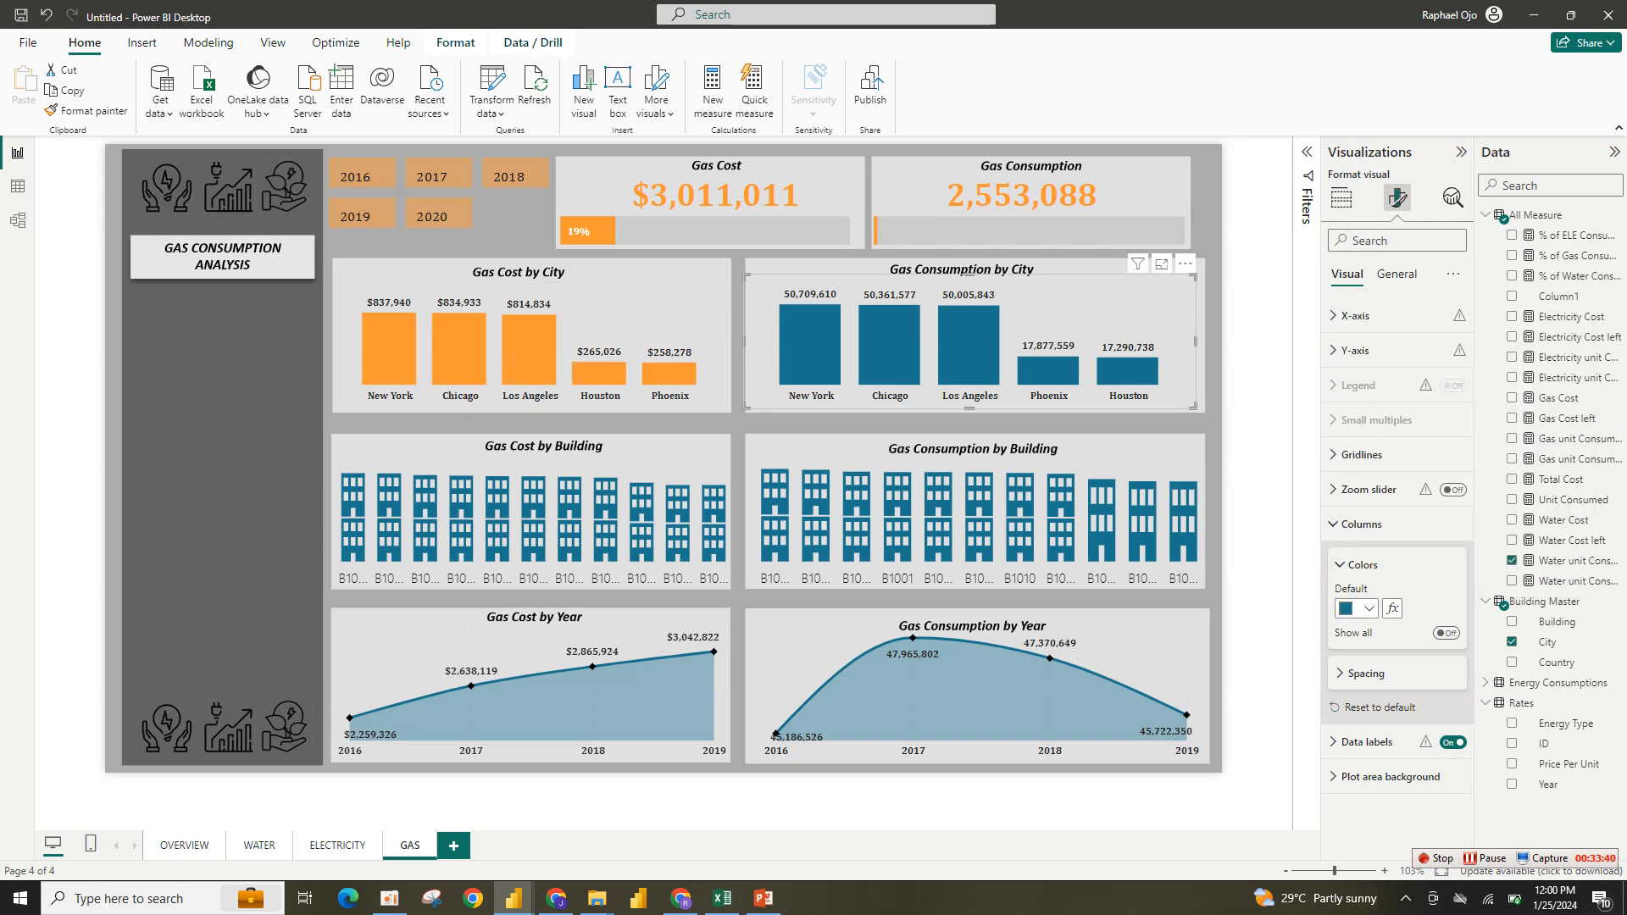
click(1360, 607)
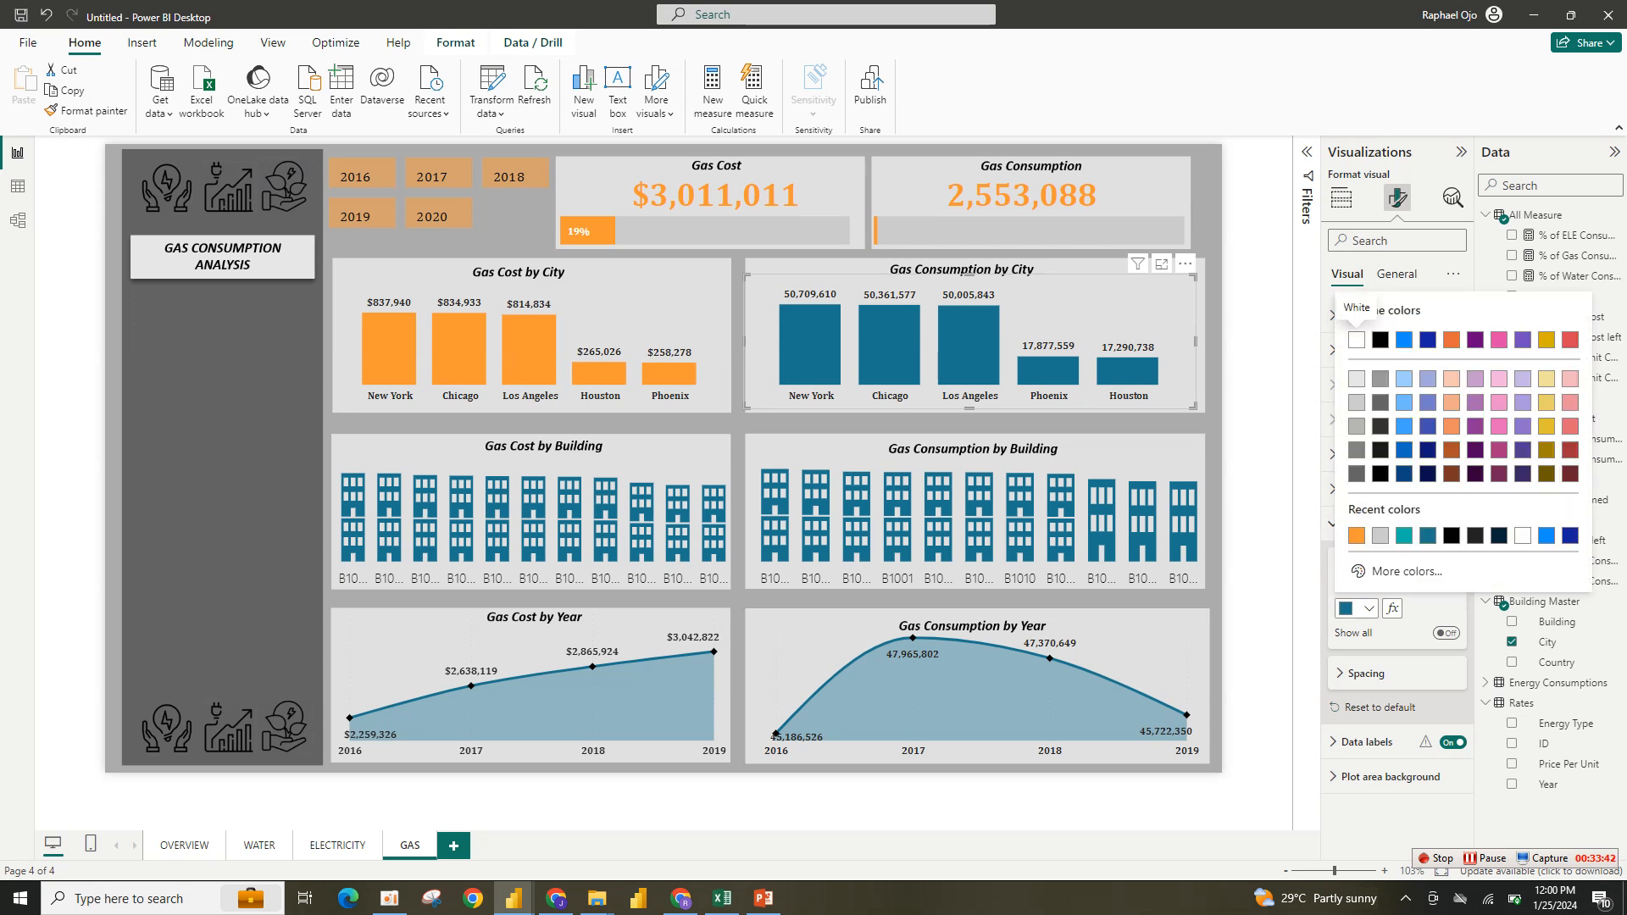
click(1346, 510)
- Replace the Gas Consumption by City chart's Water unit Consumed measure with Gas unit Consumed
click(1341, 198)
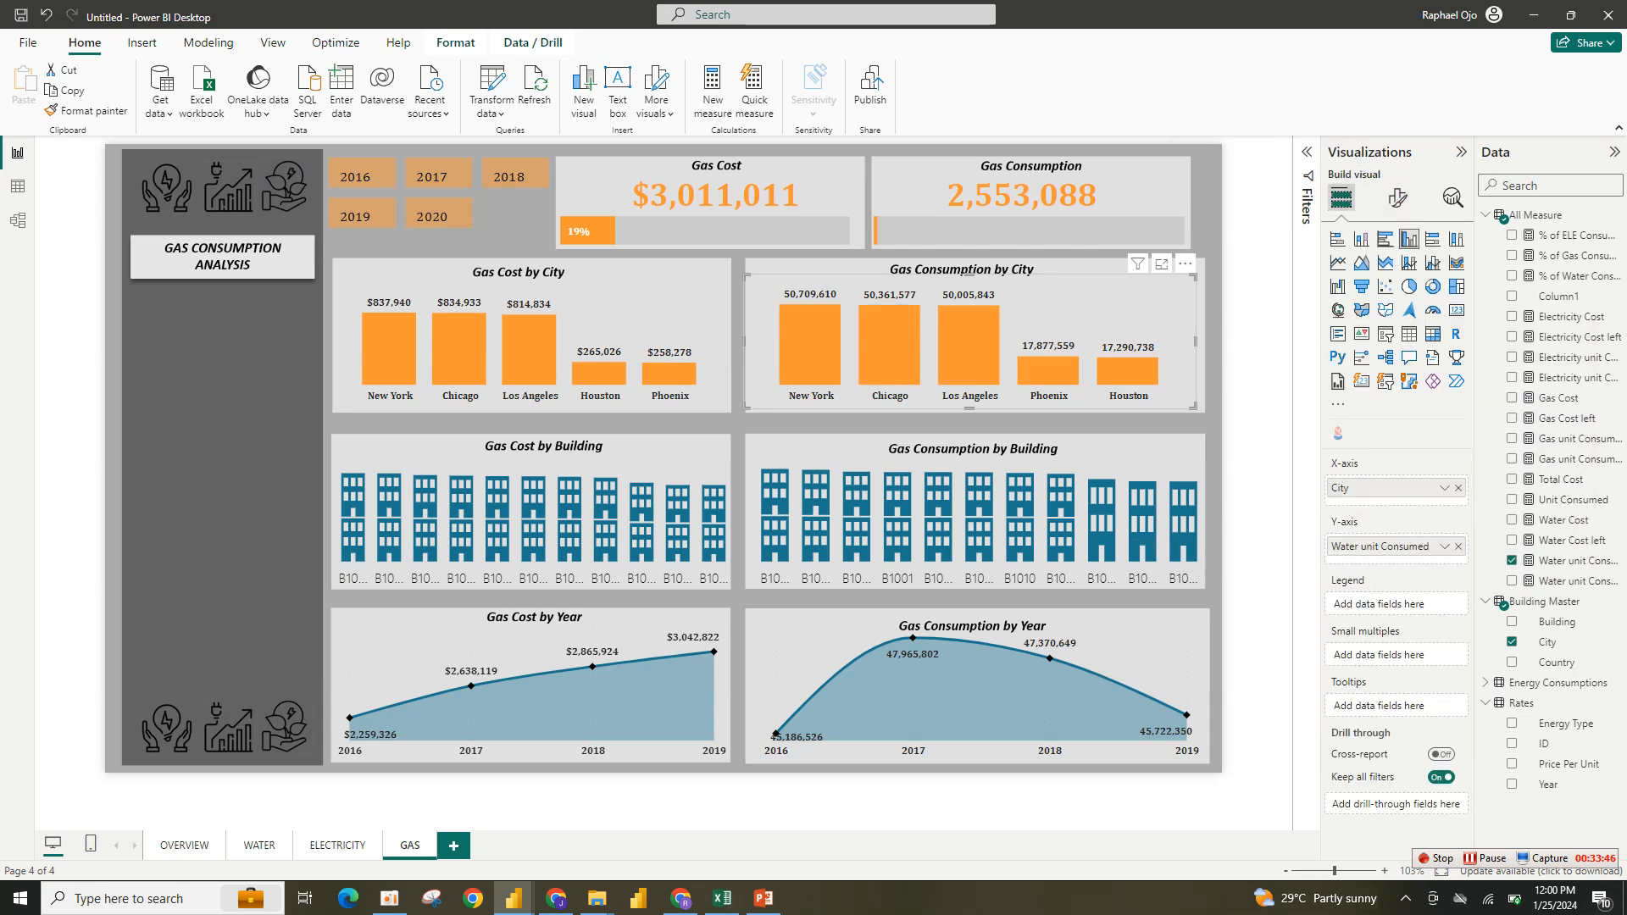
click(1511, 438)
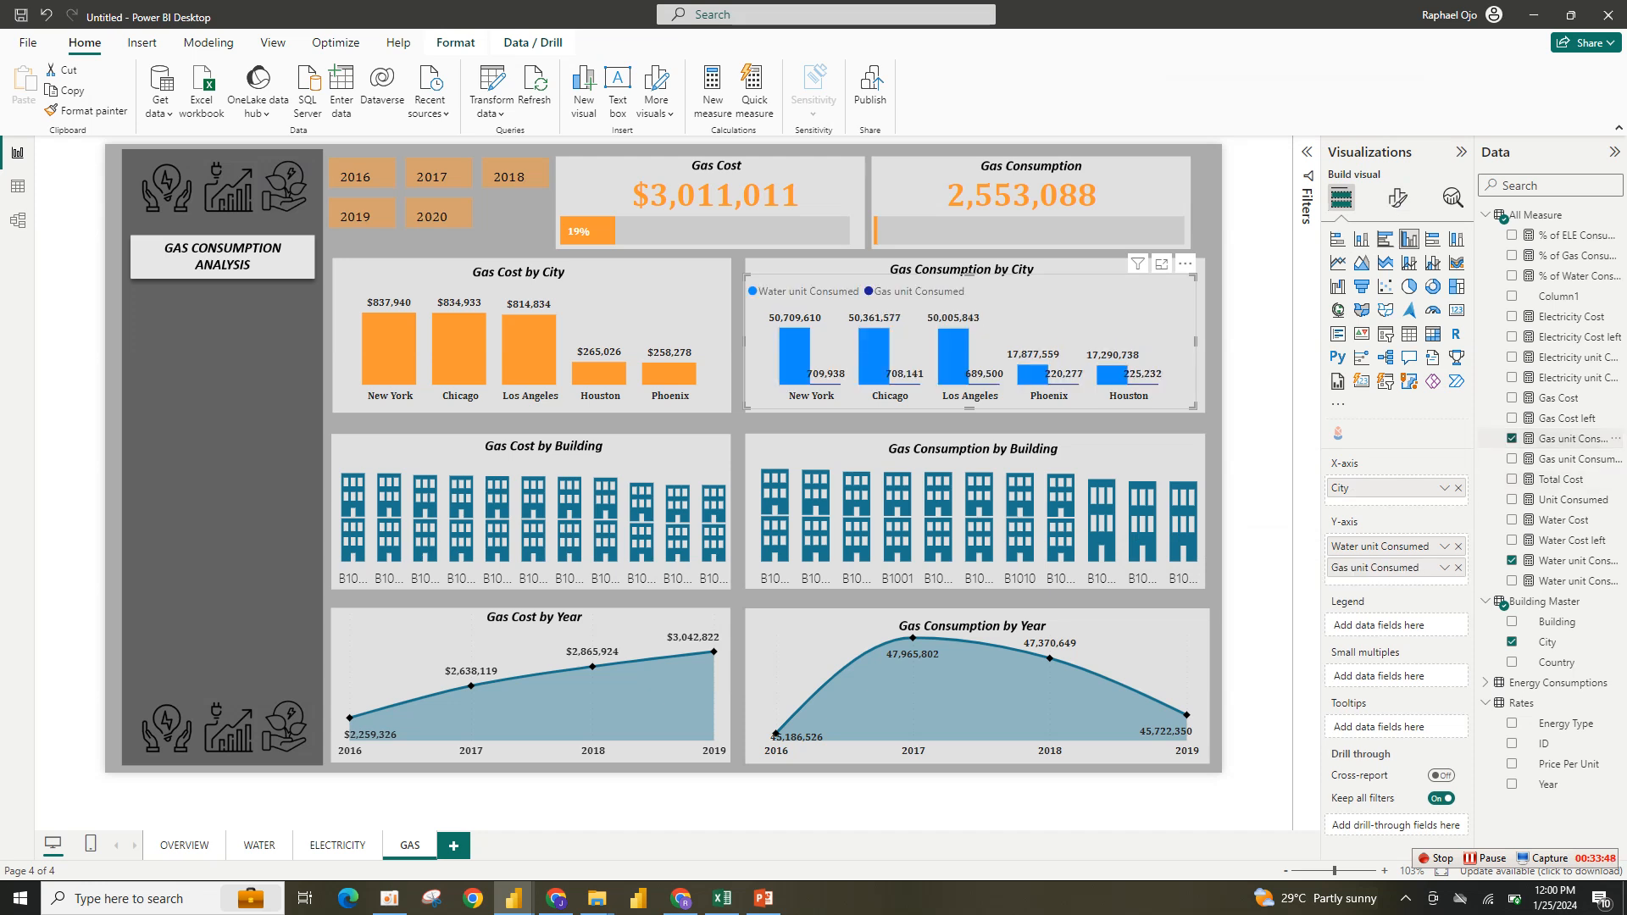
click(1458, 545)
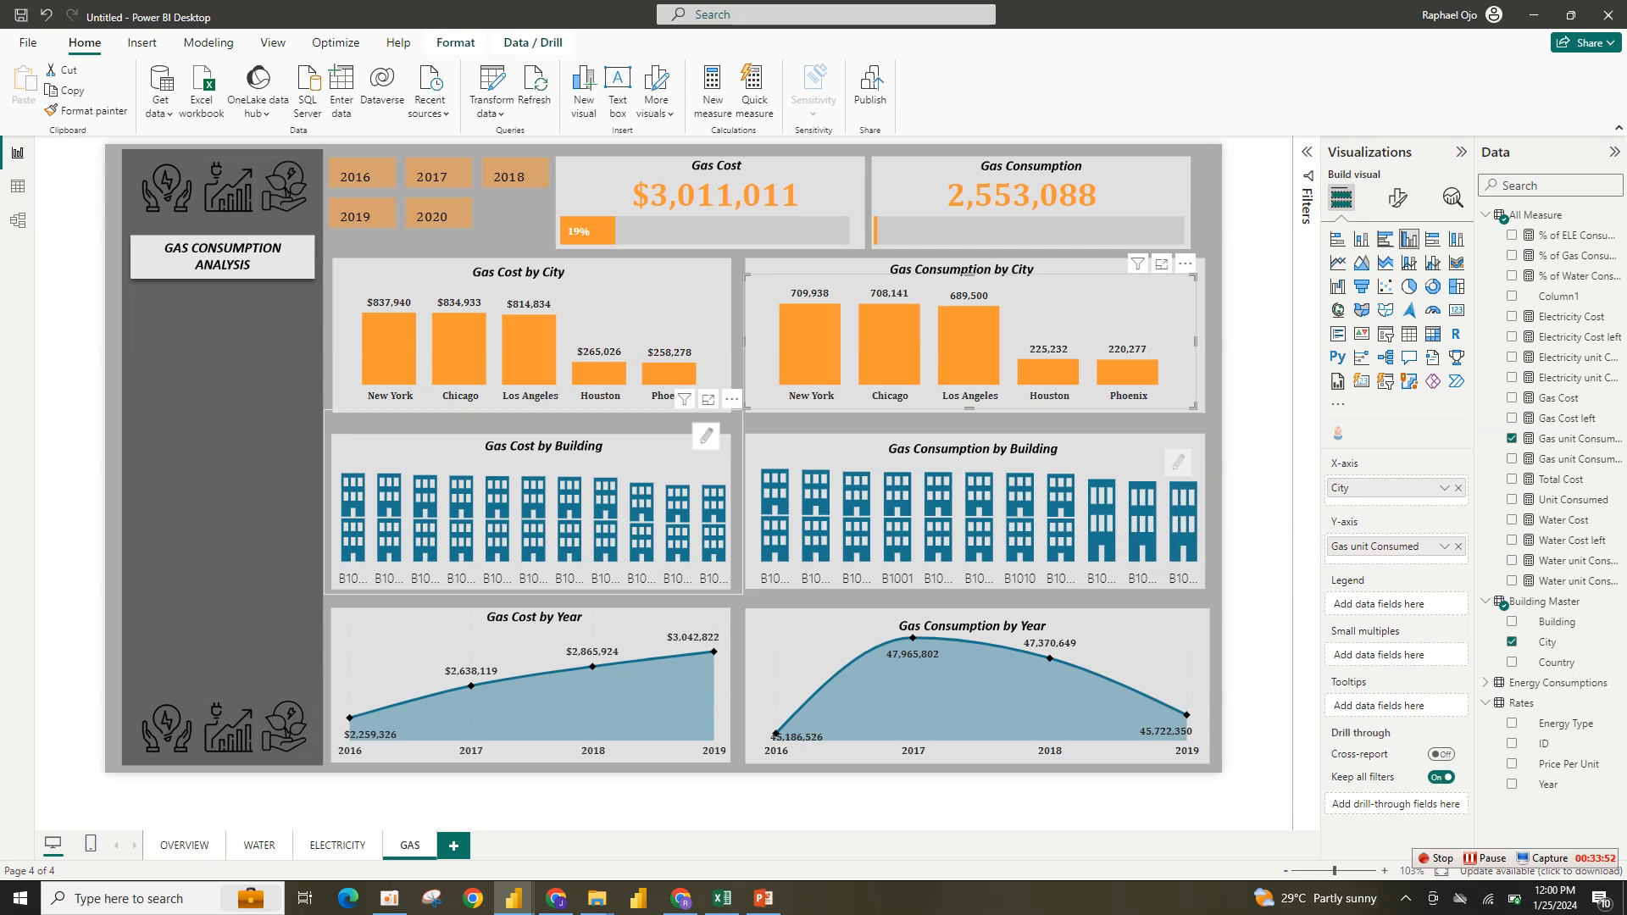
- Replace the Water Cost measure in the Gas Cost by Building visual with Gas Cost
click(627, 459)
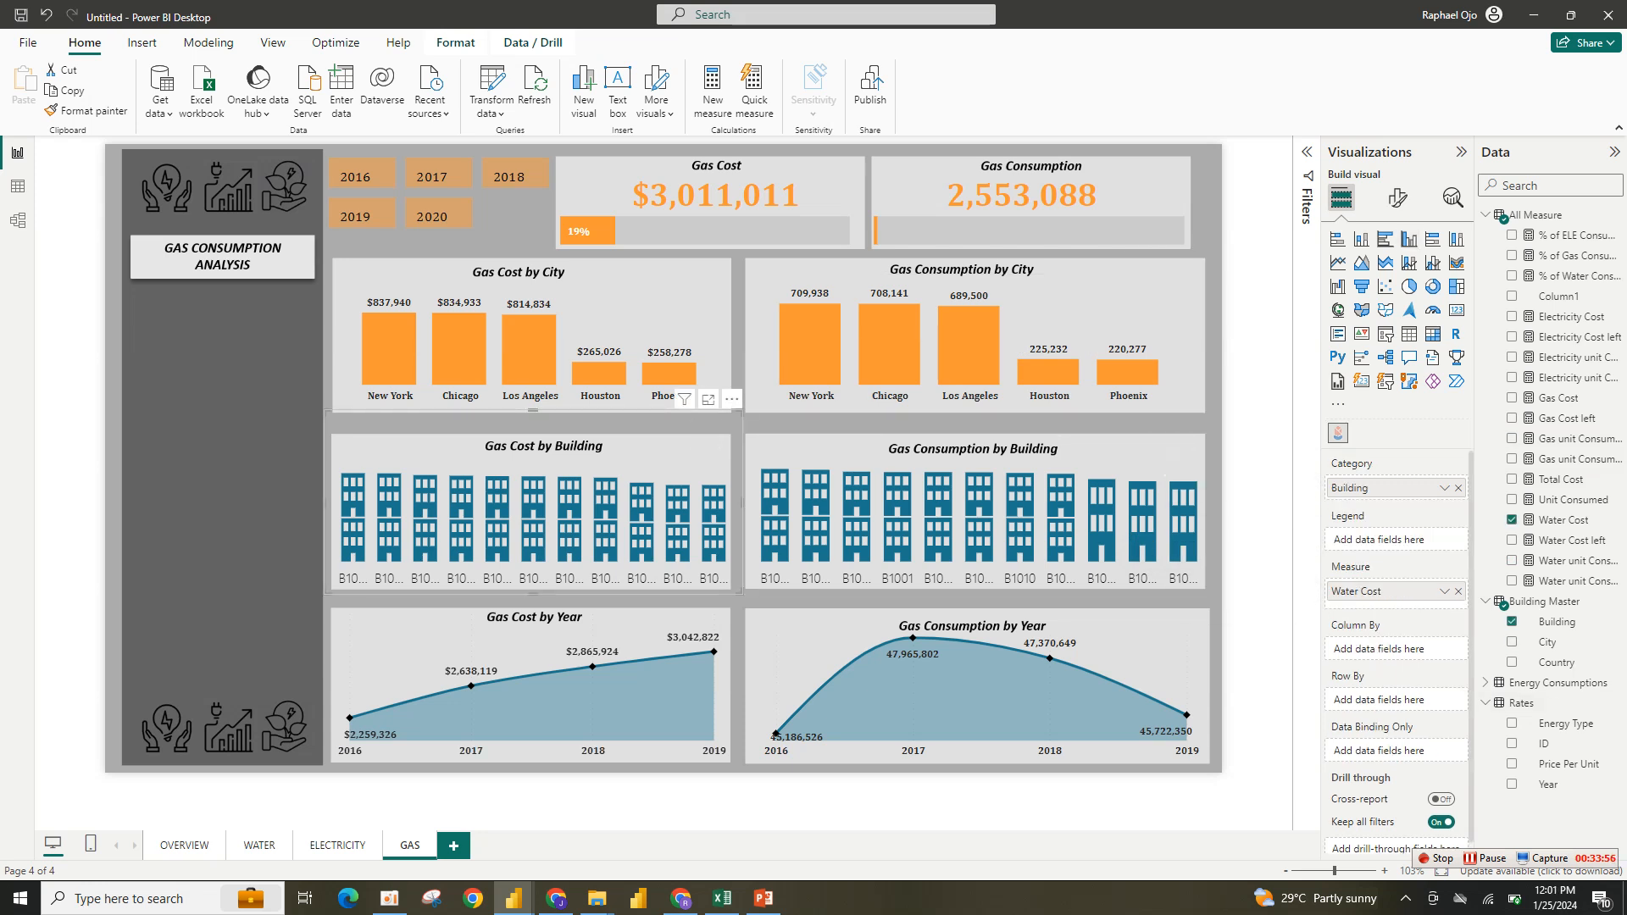
click(1457, 591)
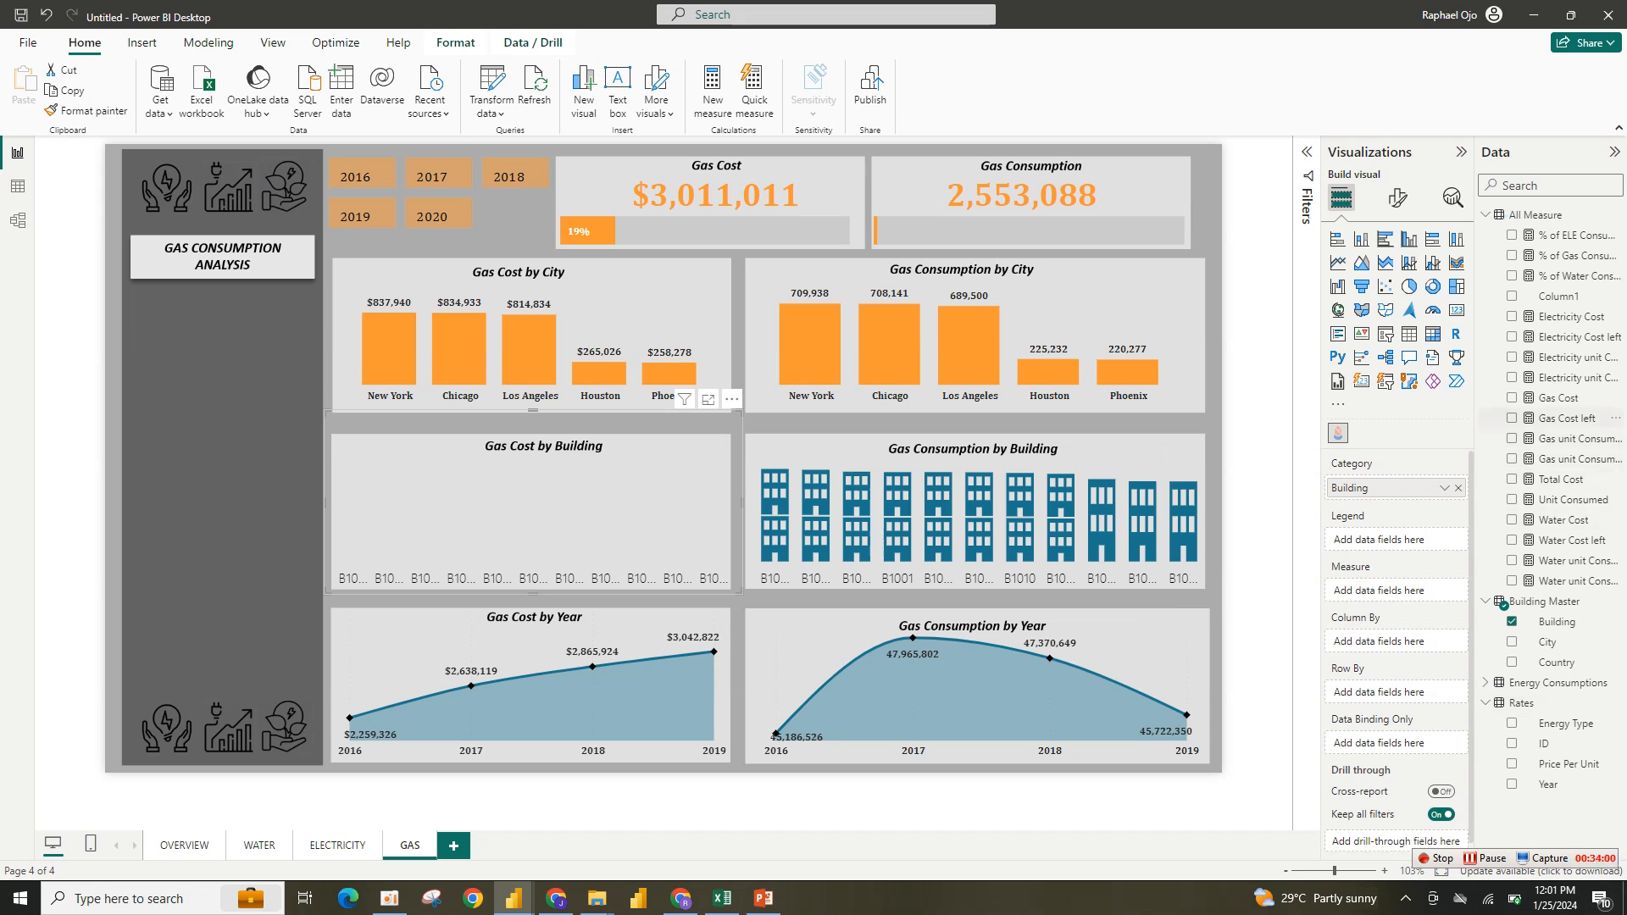
click(1512, 397)
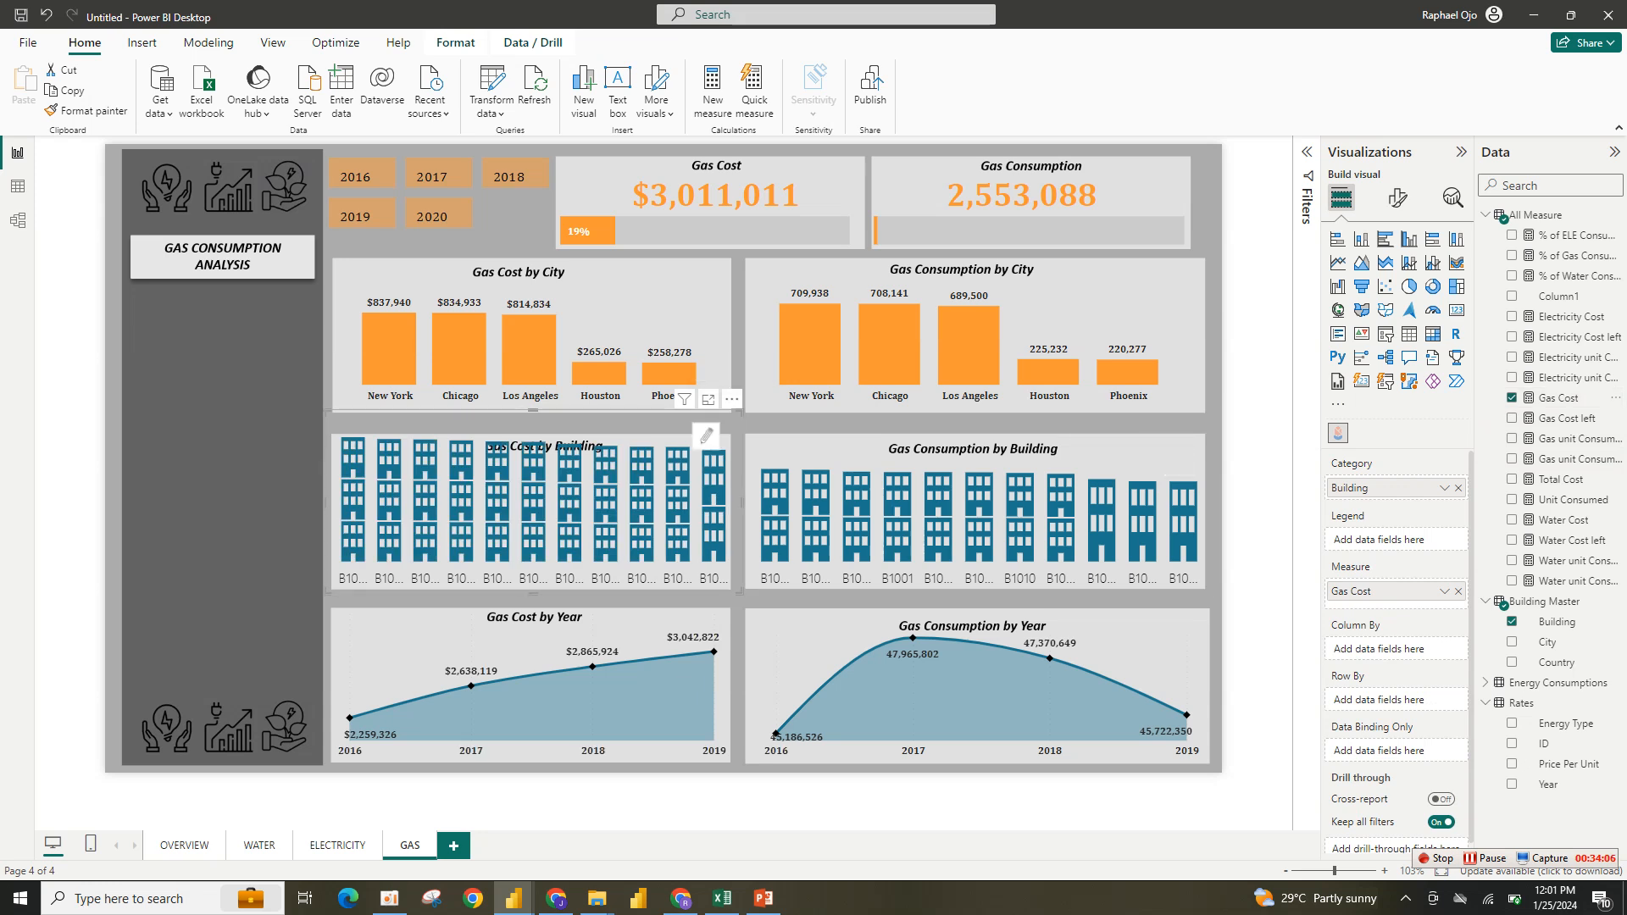
- Resize the Gas Cost by Building visual and set its building shapes' value color to orange in Mark Designer
mouse_move(741, 412)
mouse_down()
mouse_move(730, 459)
mouse_move(731, 437)
mouse_up()
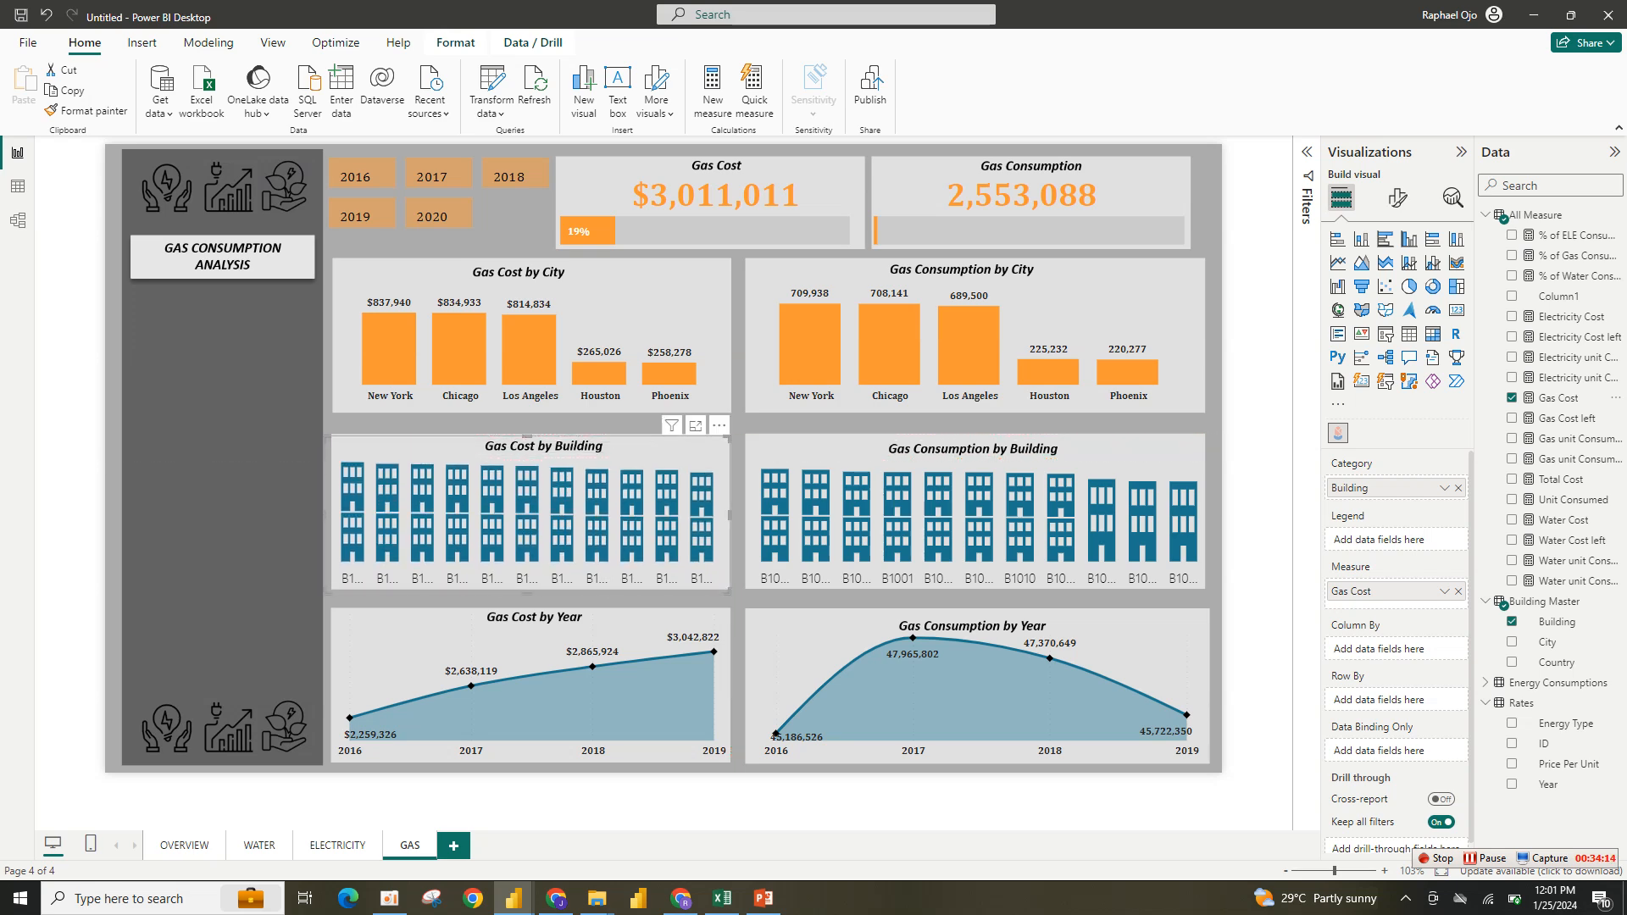
click(695, 425)
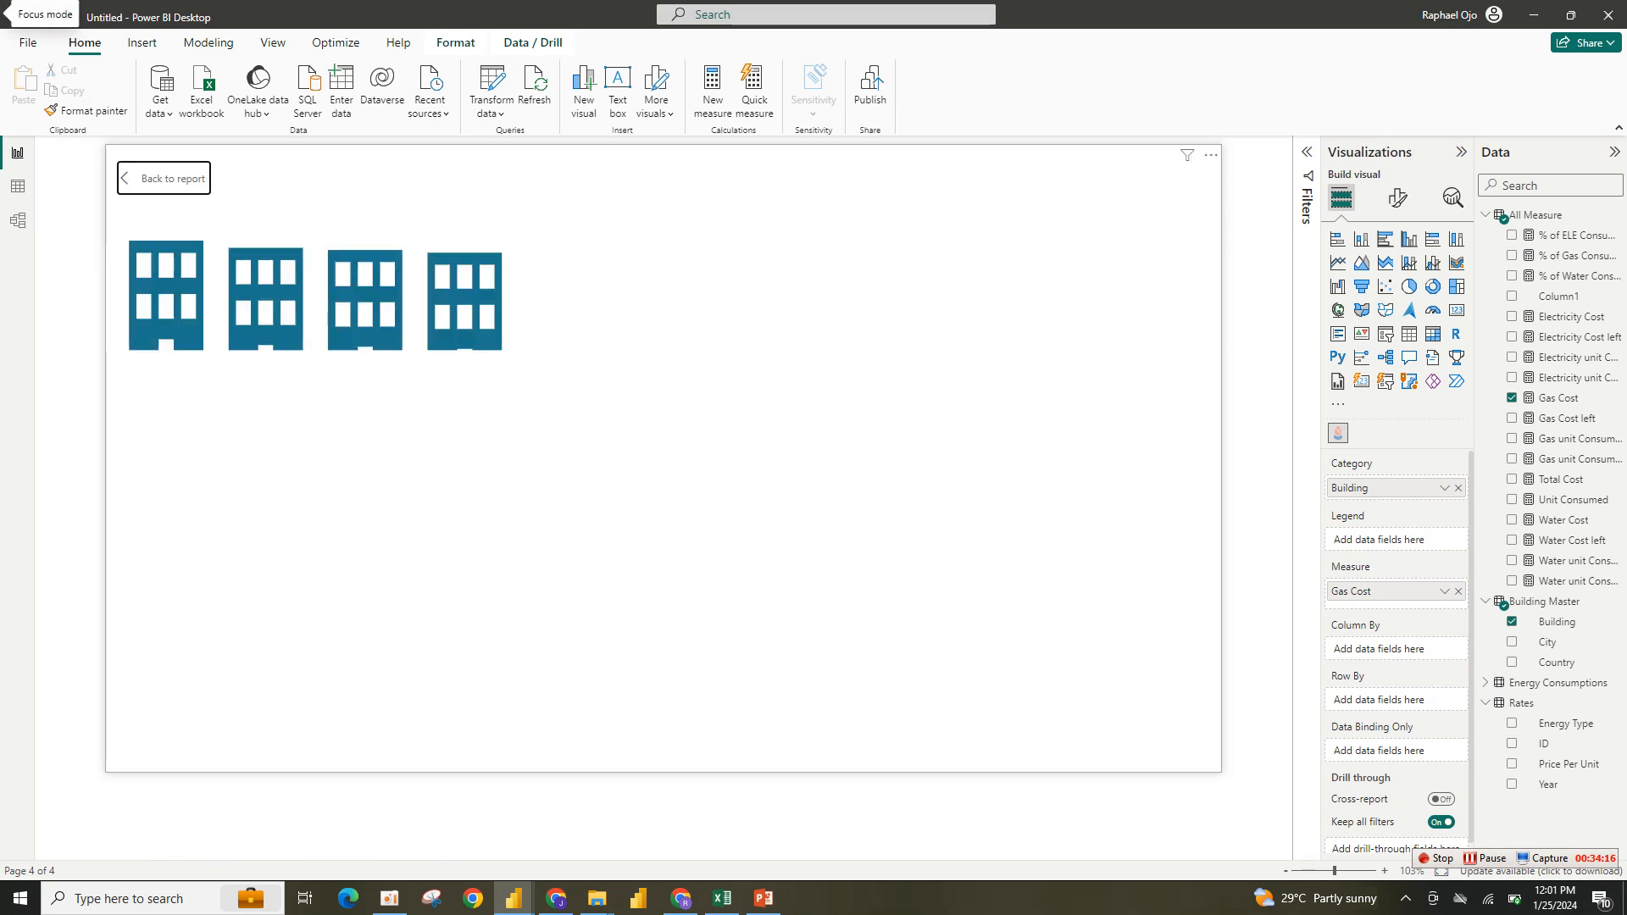
click(1184, 222)
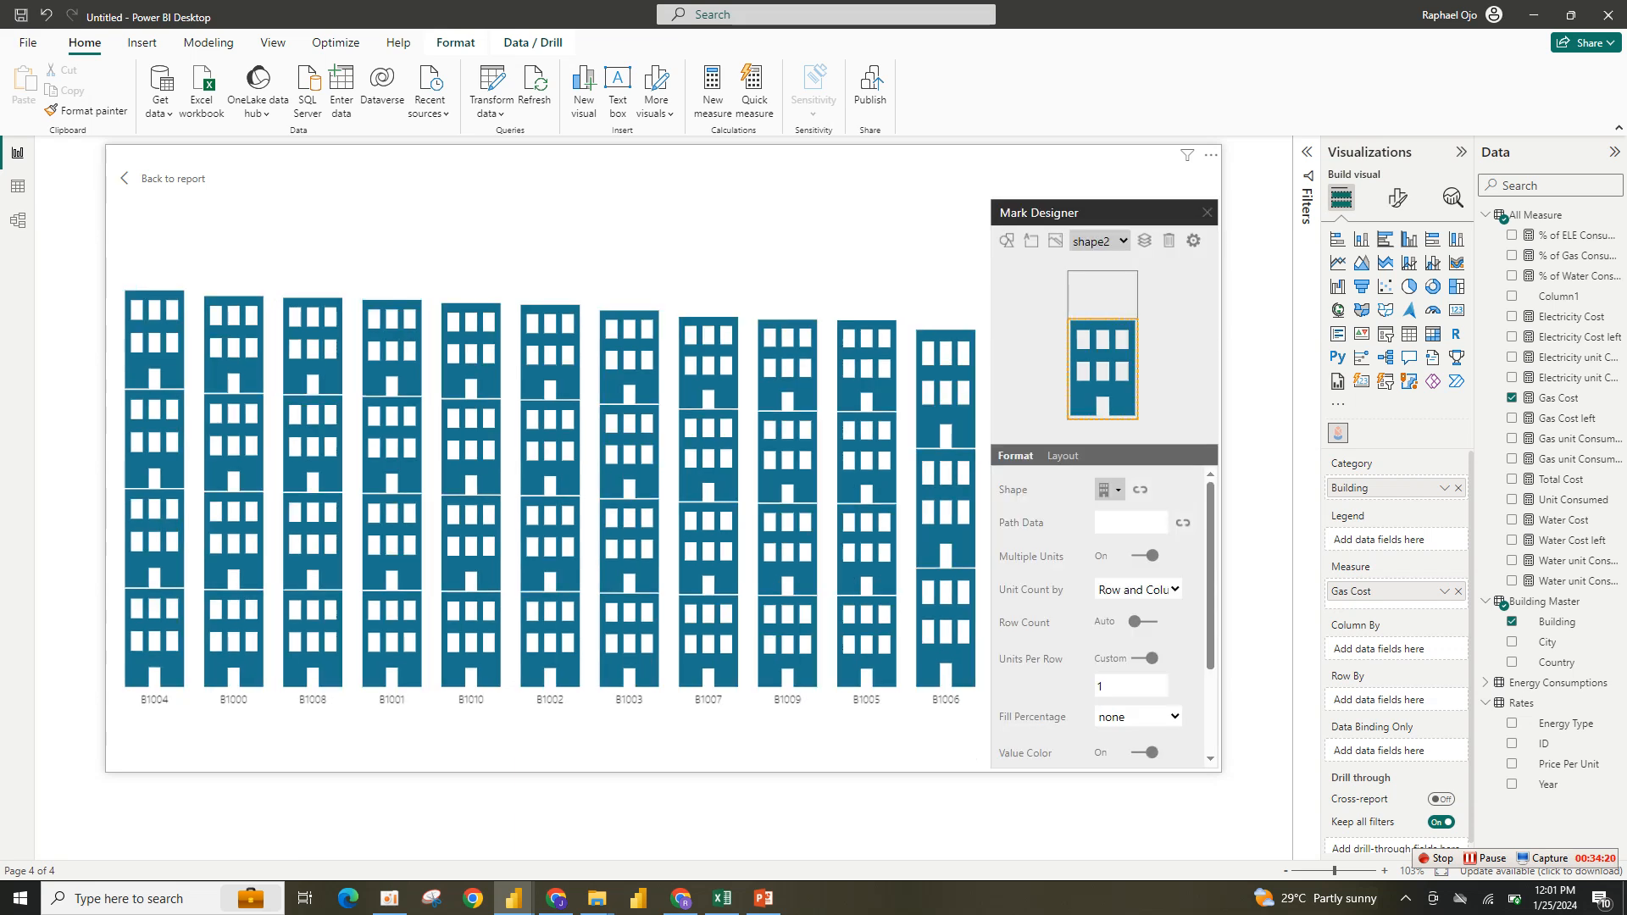
scroll(1102, 610, down, 3)
click(1110, 650)
click(1087, 725)
key(ctrl+a)
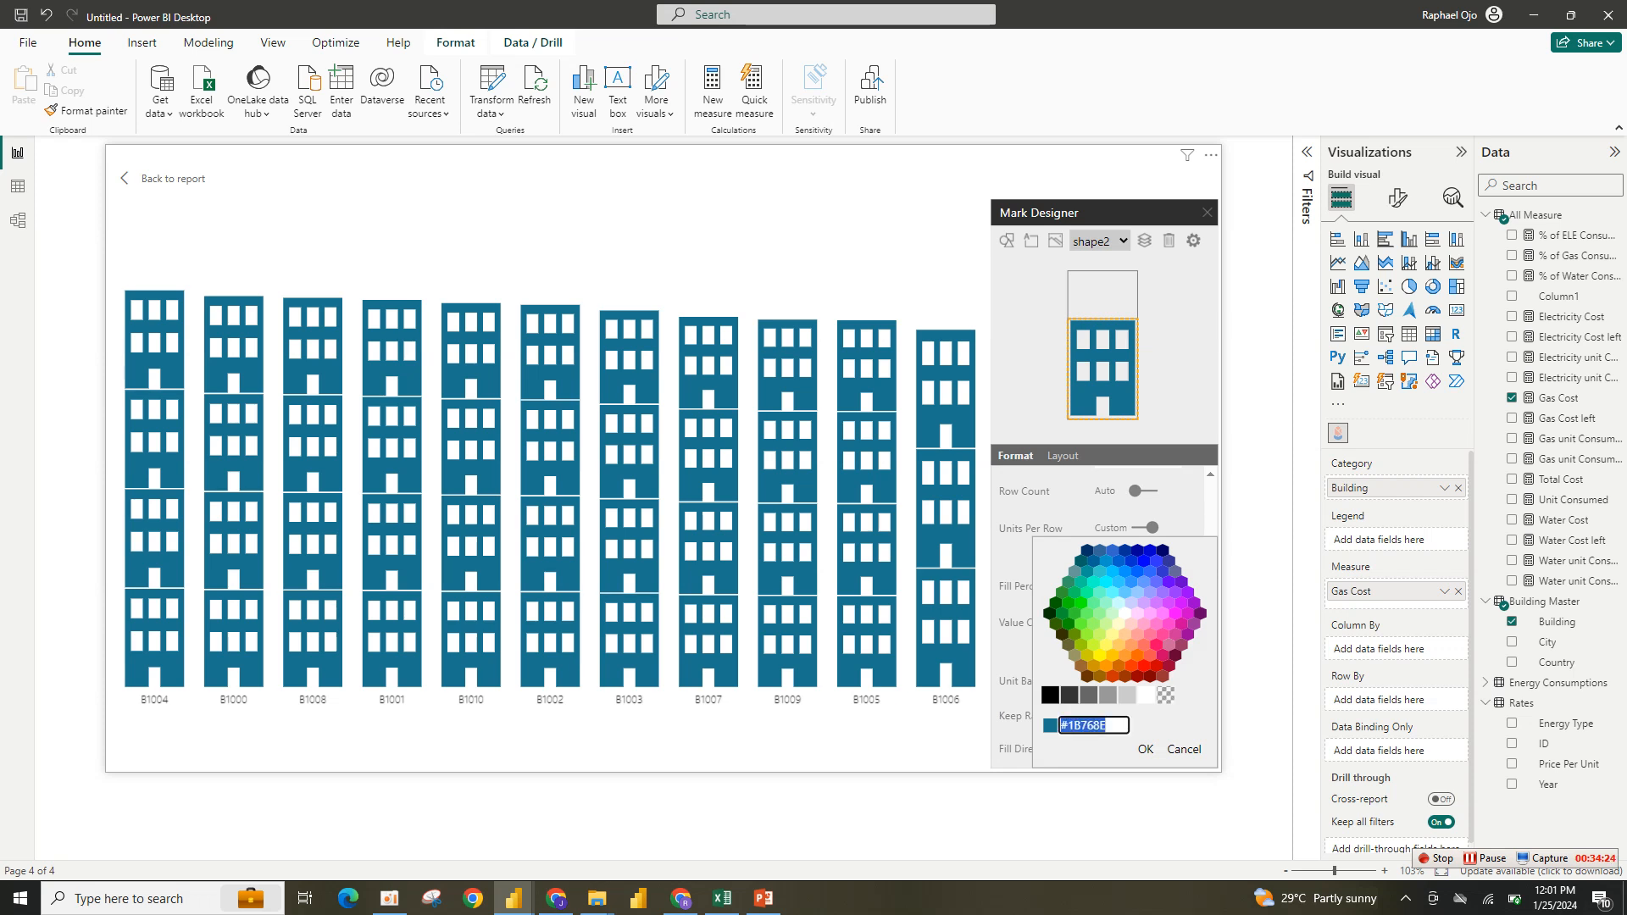
text(#FB9833)
key(Return)
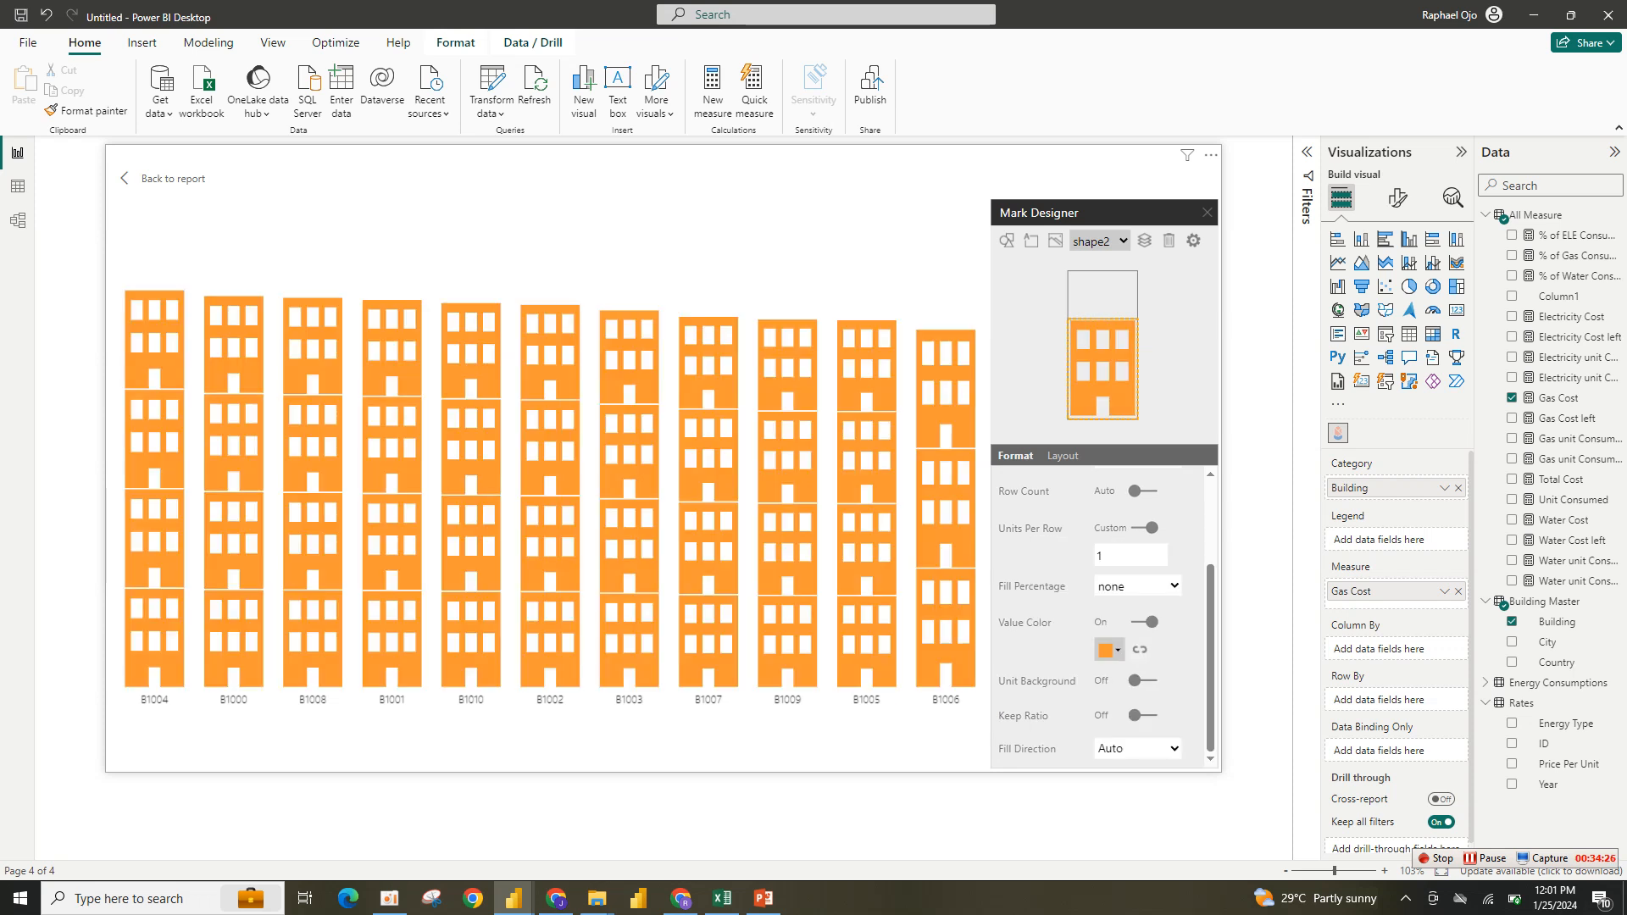
click(166, 178)
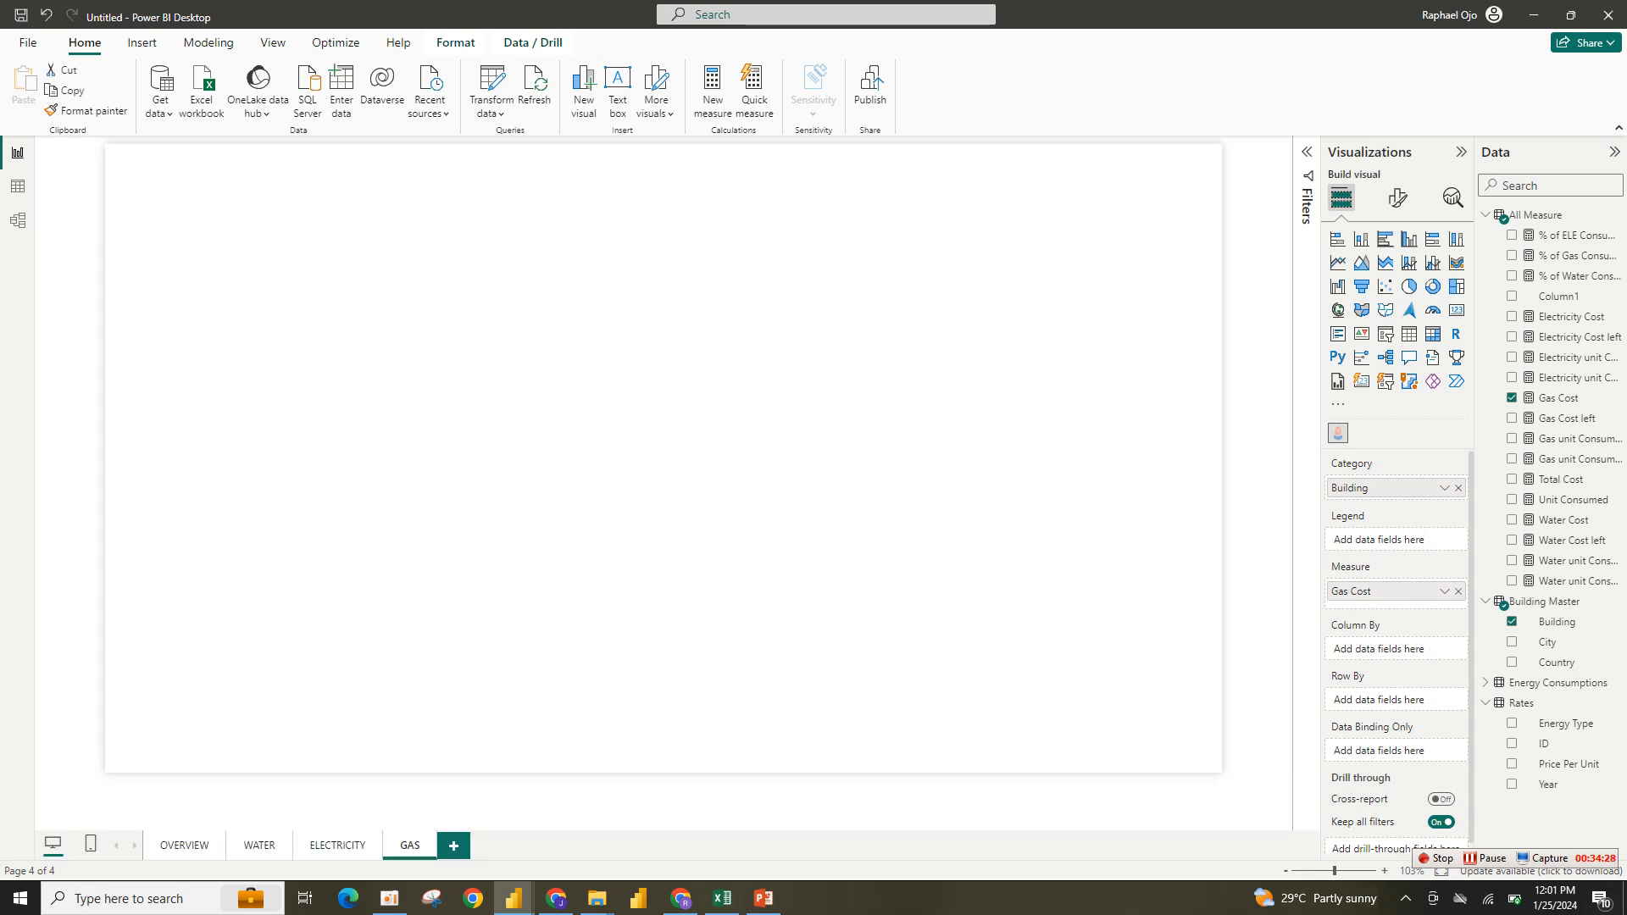
- Replace the Gas Consumption by Building visual's Water unit Consumed measure with Gas unit Consumed
click(715, 453)
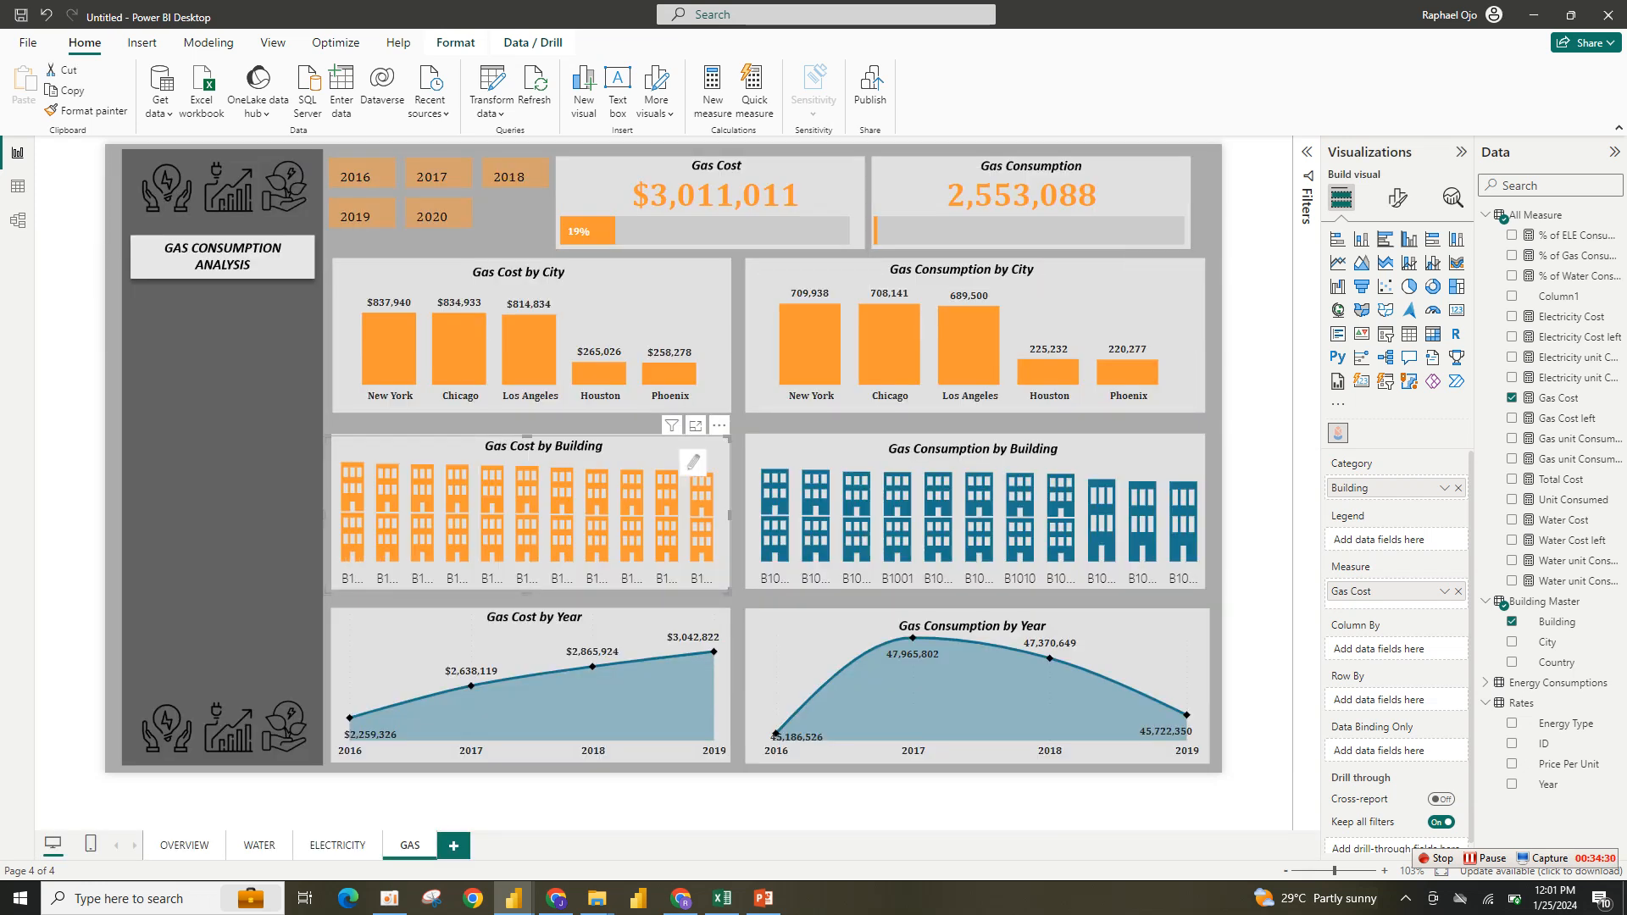
click(1176, 463)
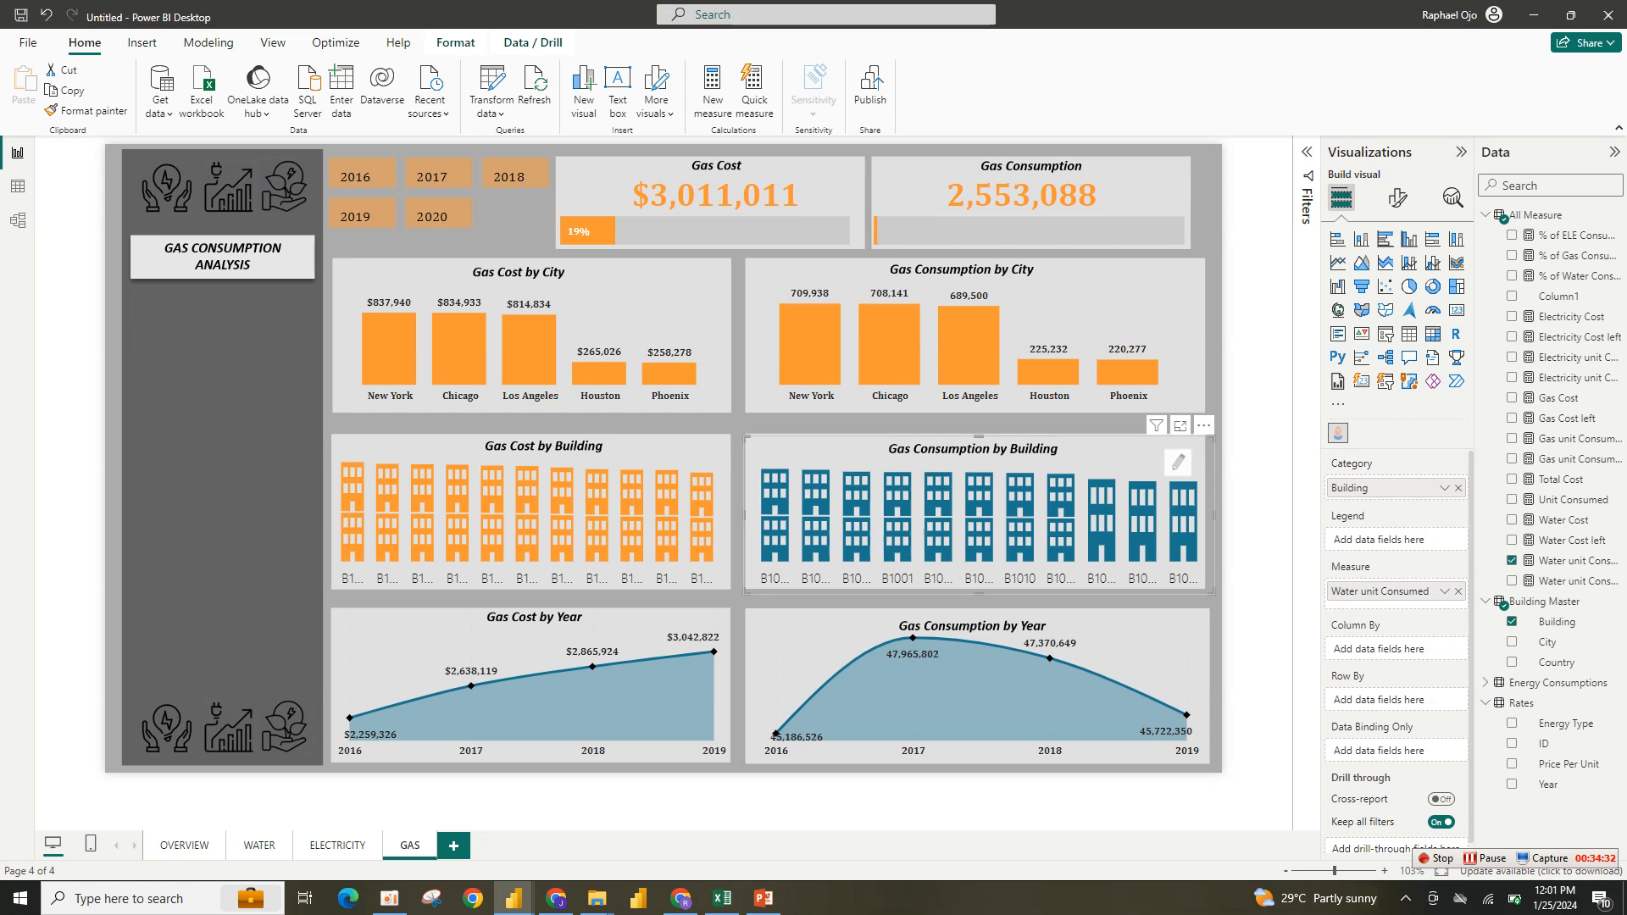
click(1398, 200)
click(1341, 197)
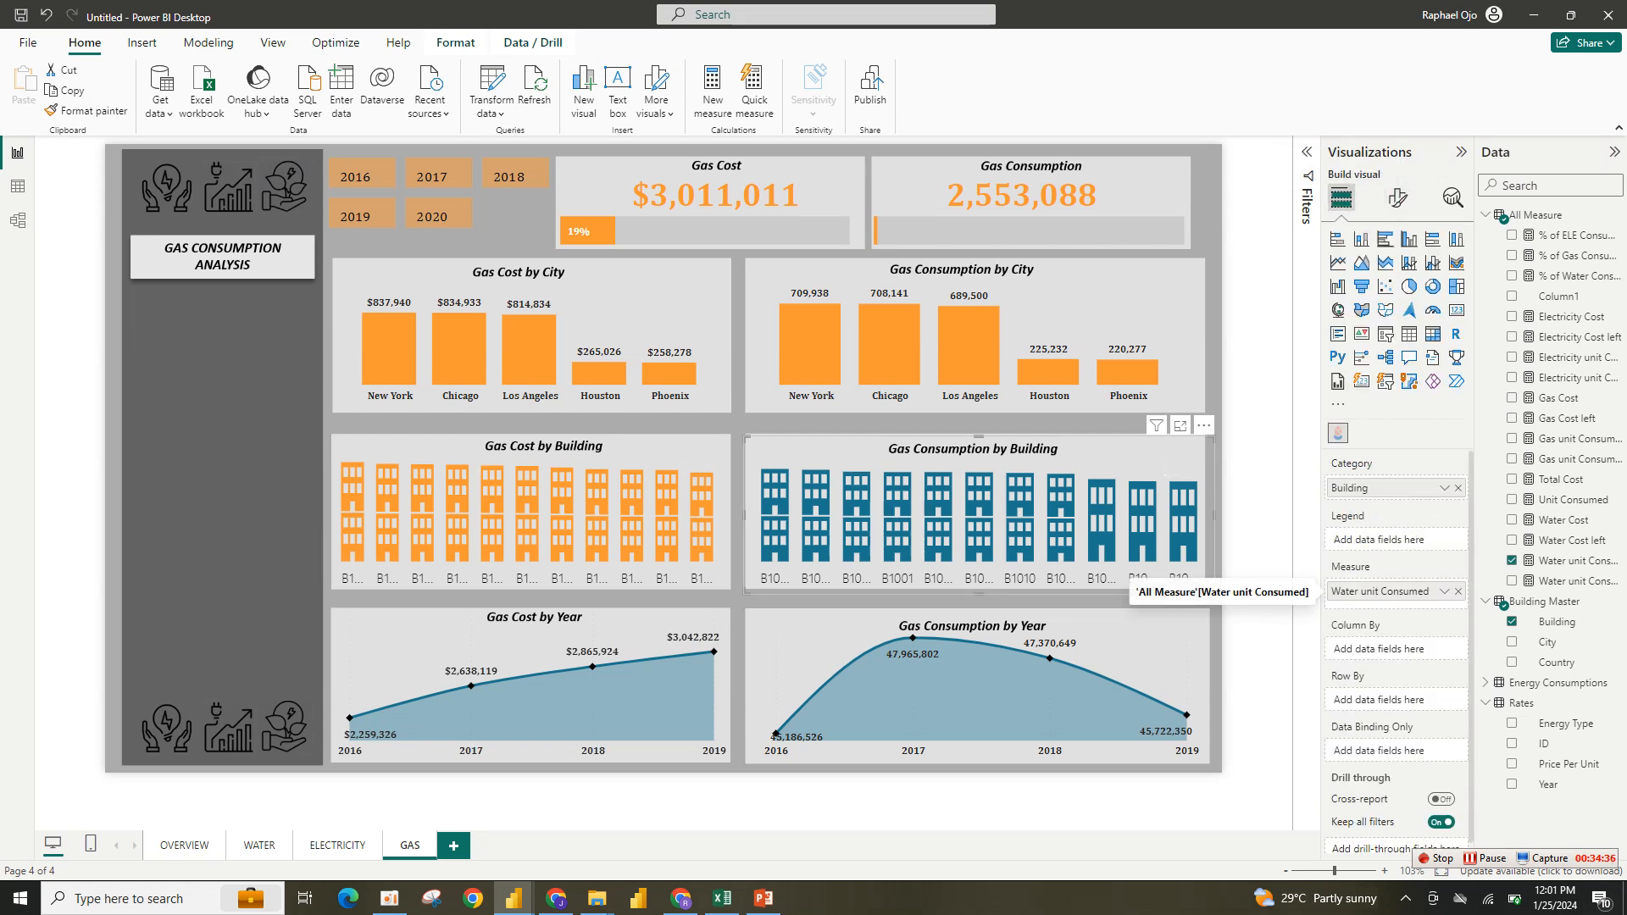
click(1457, 591)
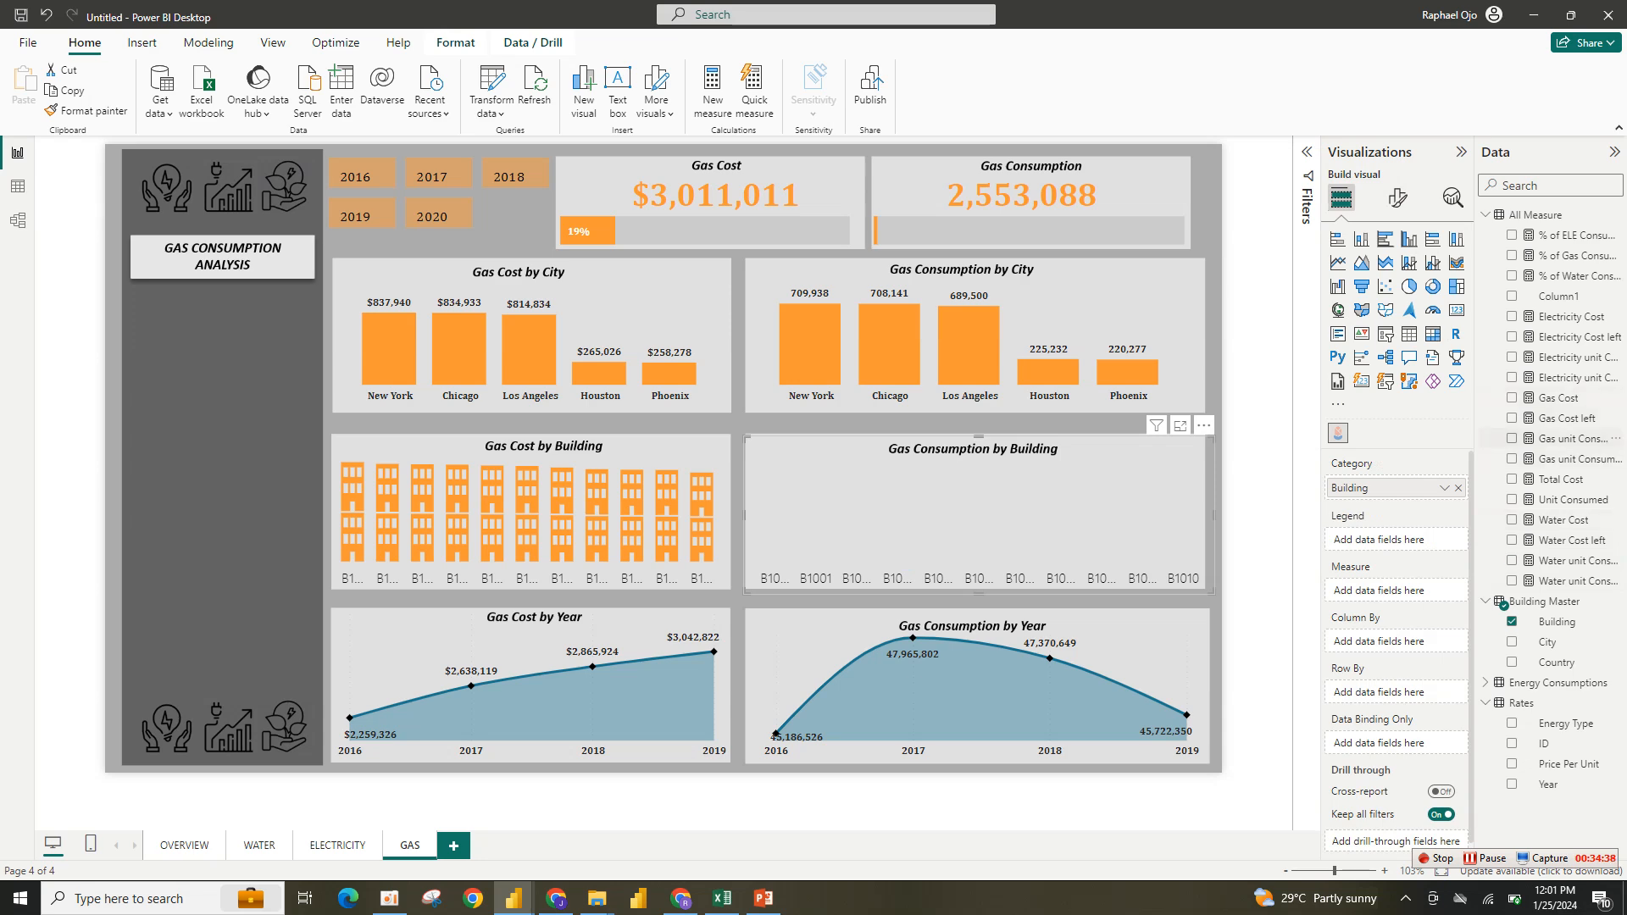
click(1512, 438)
- Set the Gas Consumption by Building shapes' value color to orange in Mark Designer
click(1179, 425)
click(1184, 221)
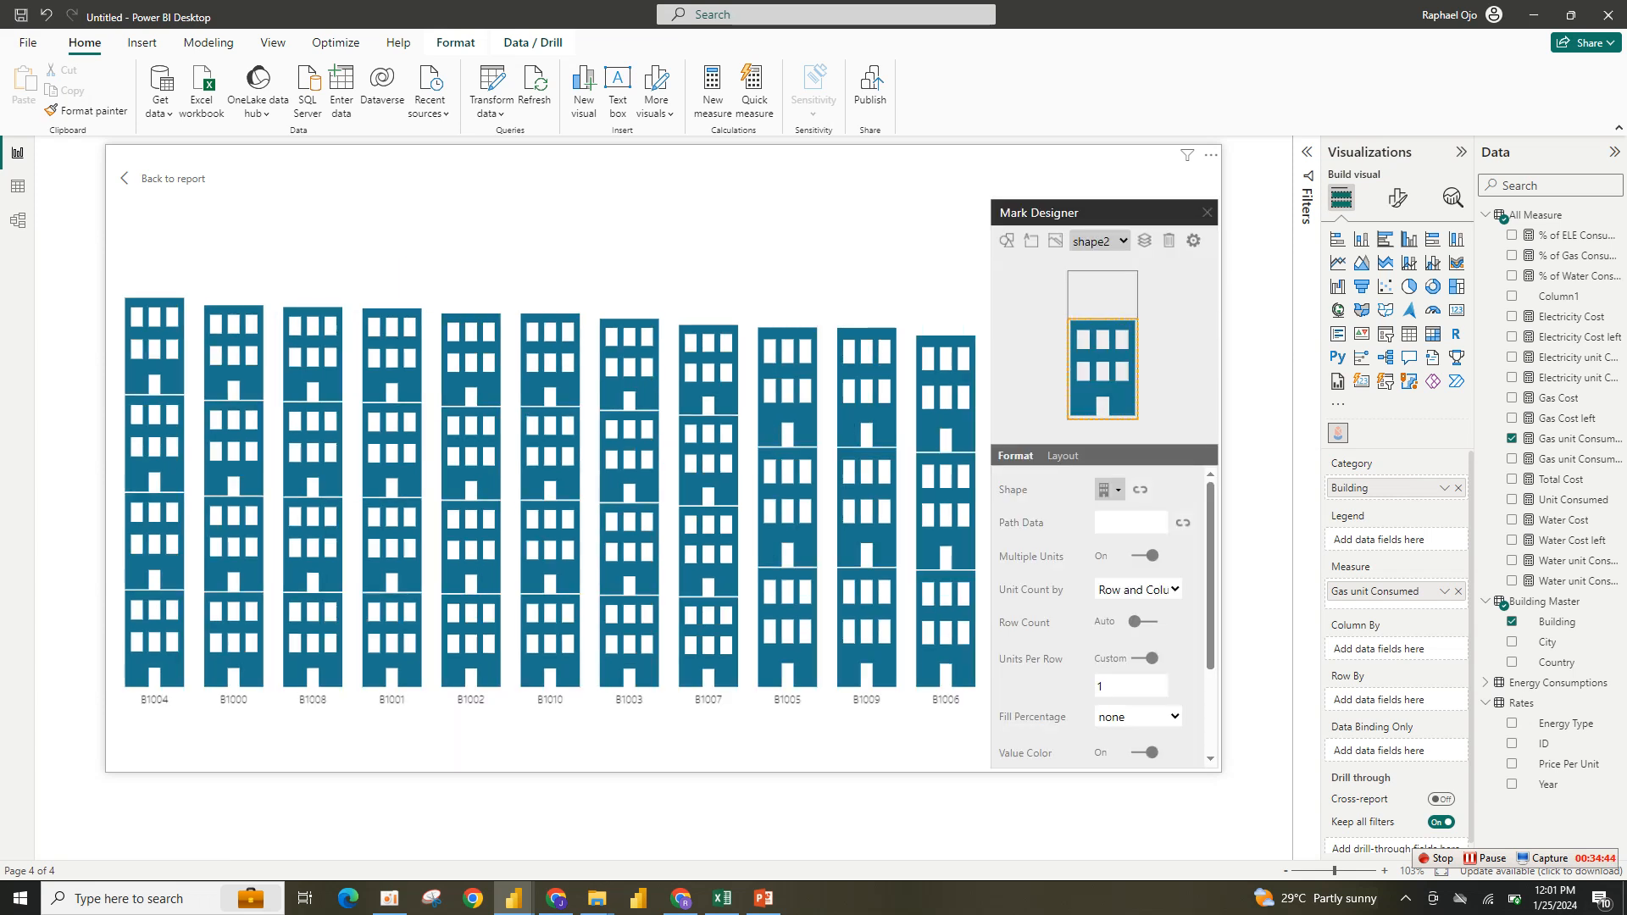
scroll(1107, 616, down, 3)
click(1109, 649)
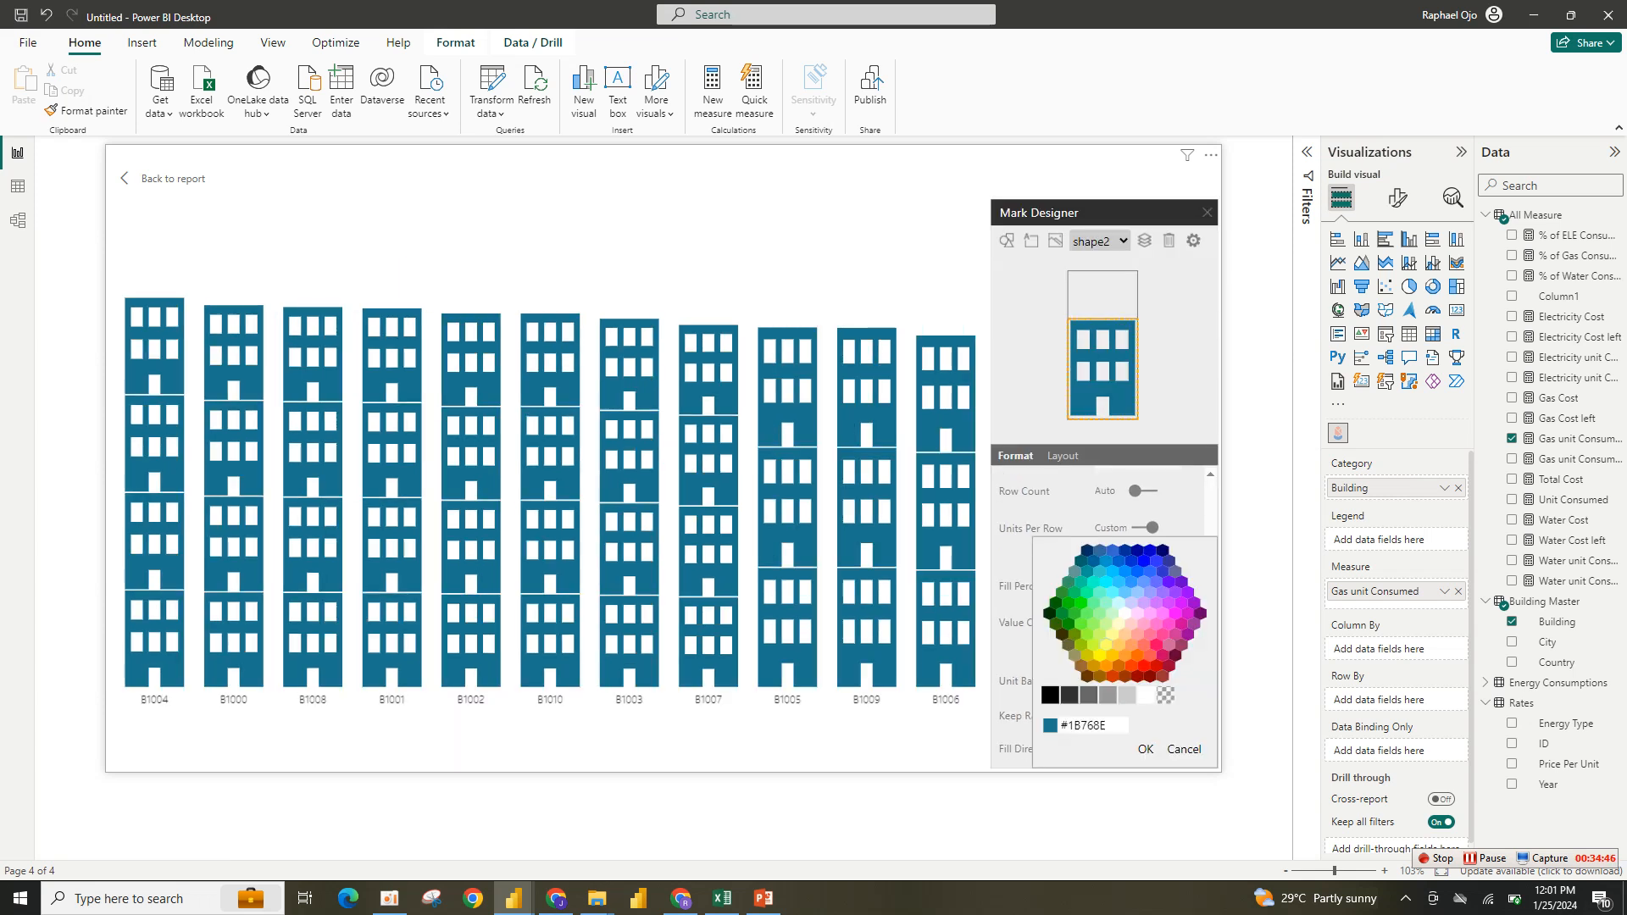
click(1093, 725)
key(ctrl+a)
key(ctrl+v)
click(1145, 749)
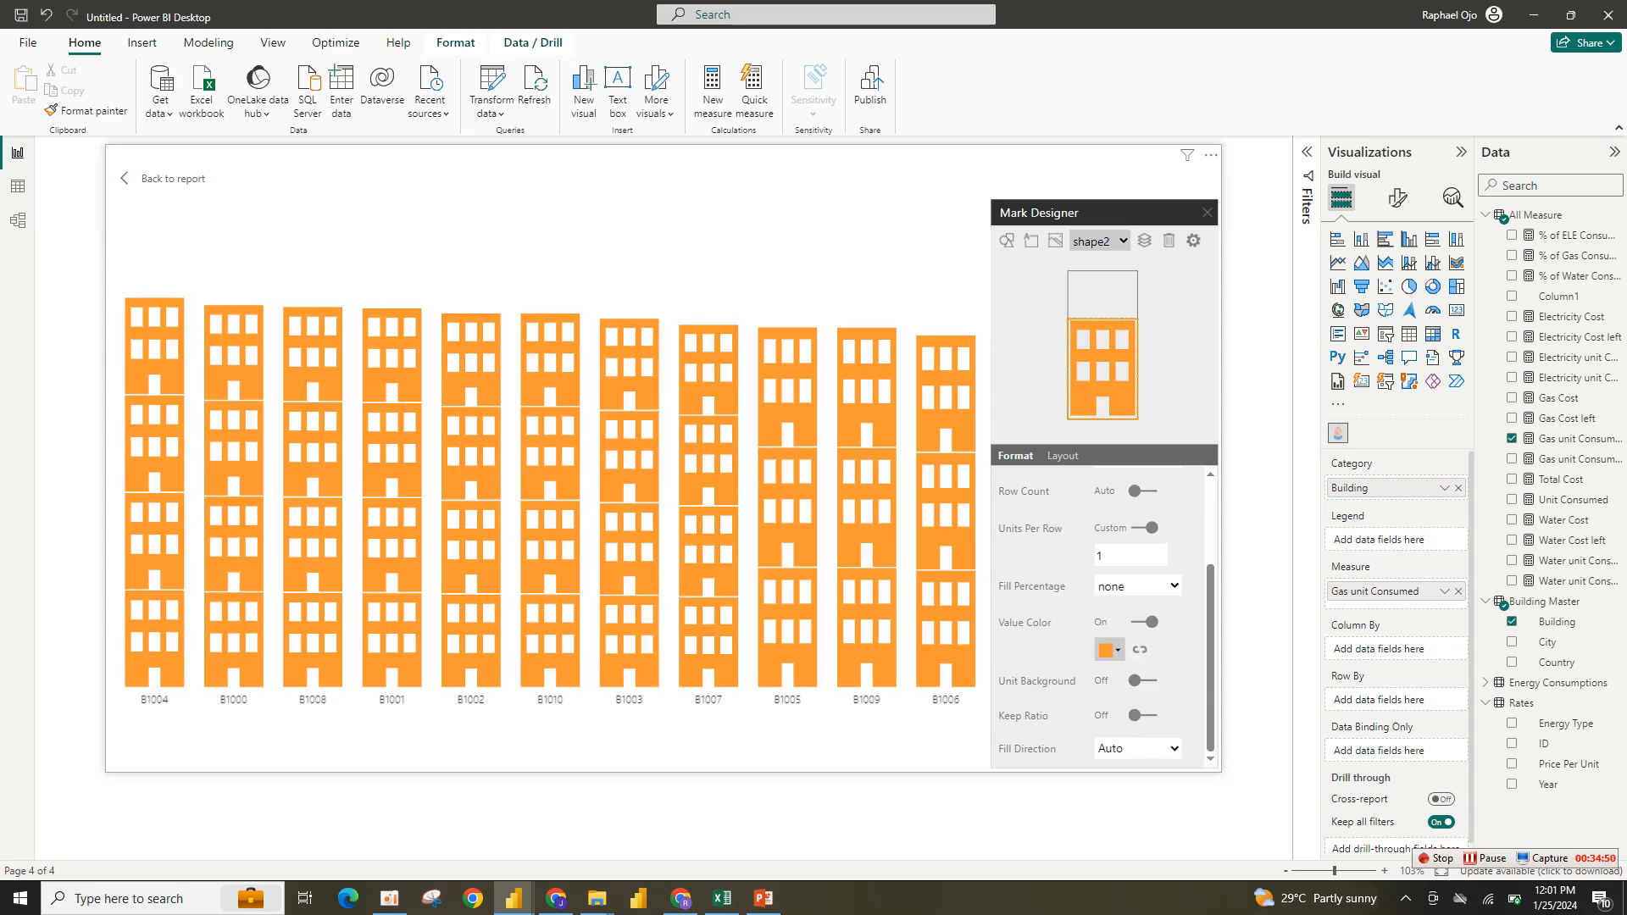
- Replace the Water Cost measure on the Gas Cost by Year chart's Y-axis with Gas Cost
click(1207, 213)
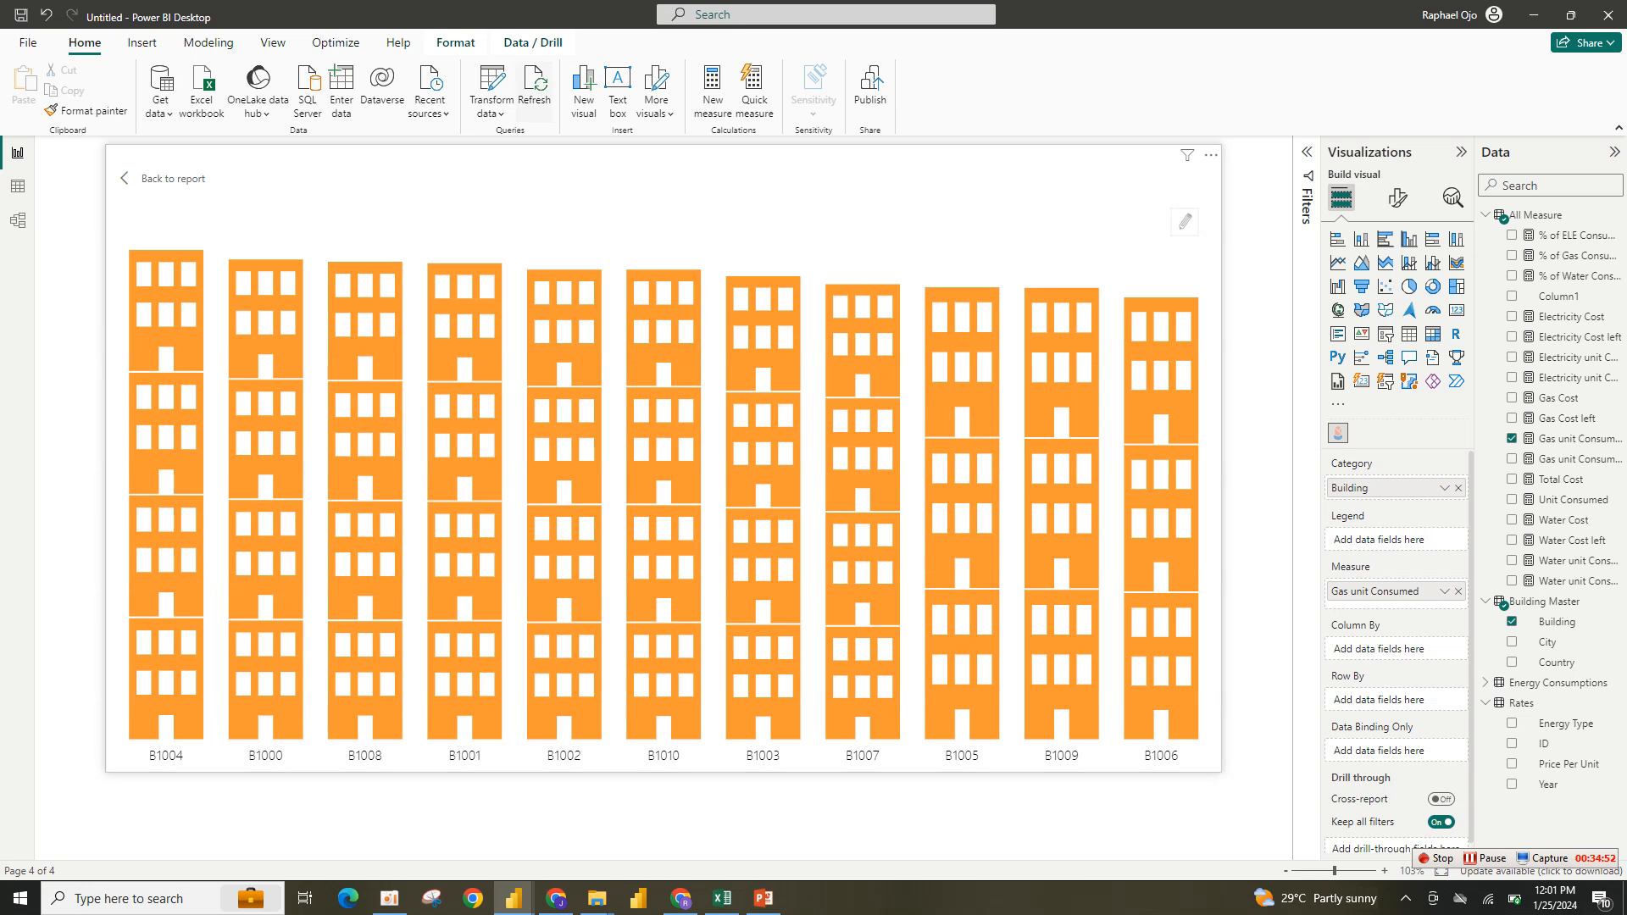
click(164, 179)
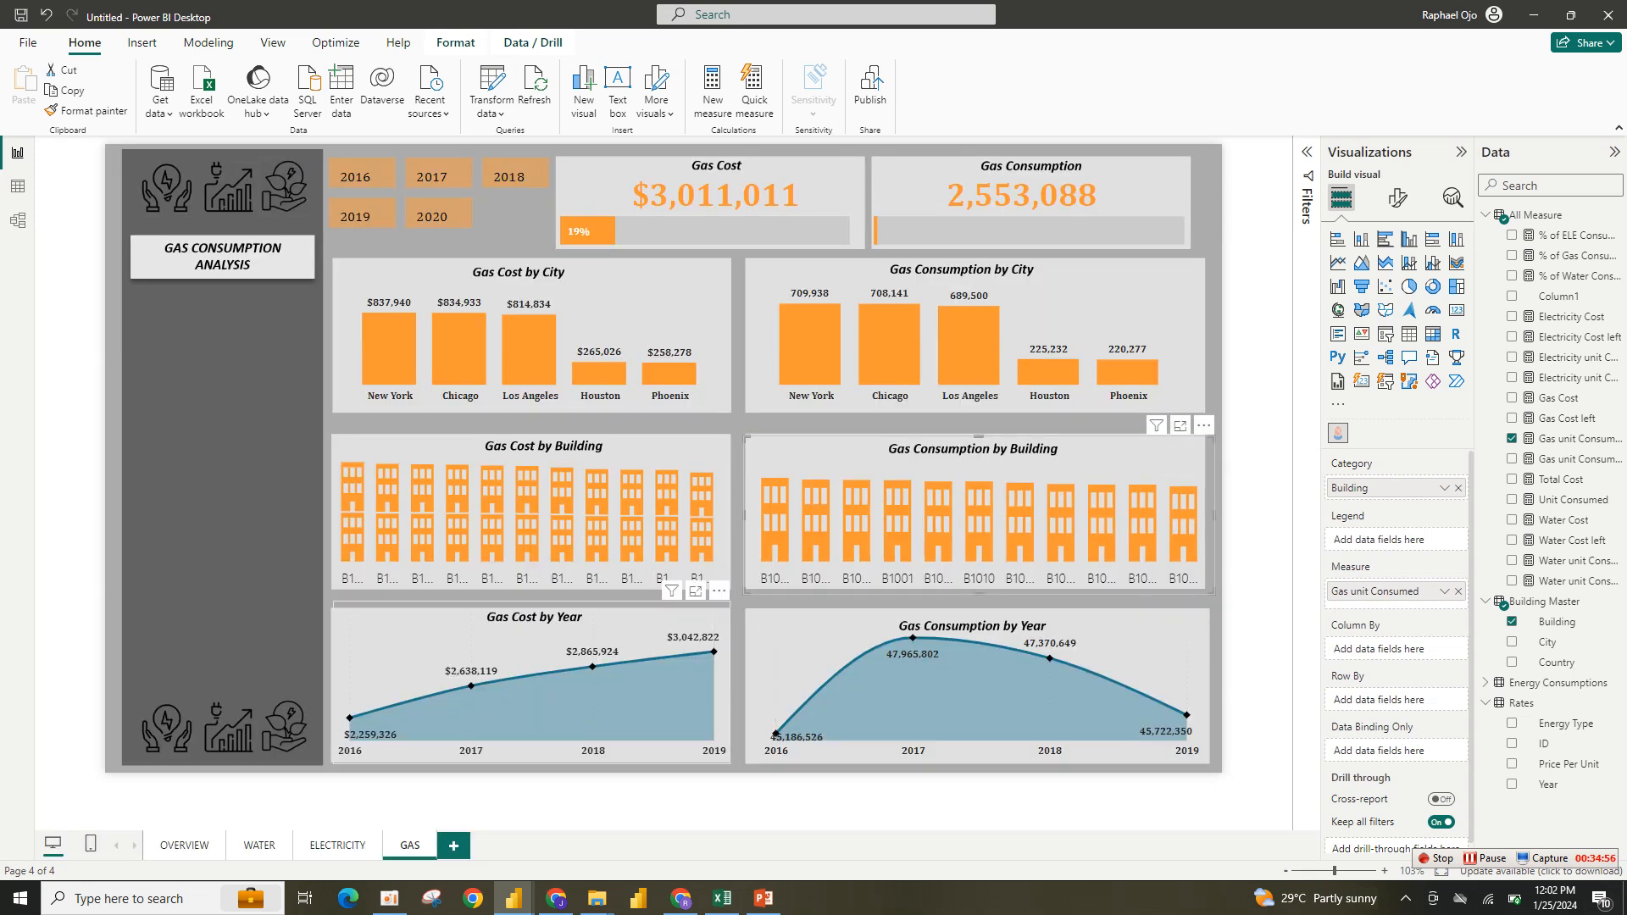
click(618, 626)
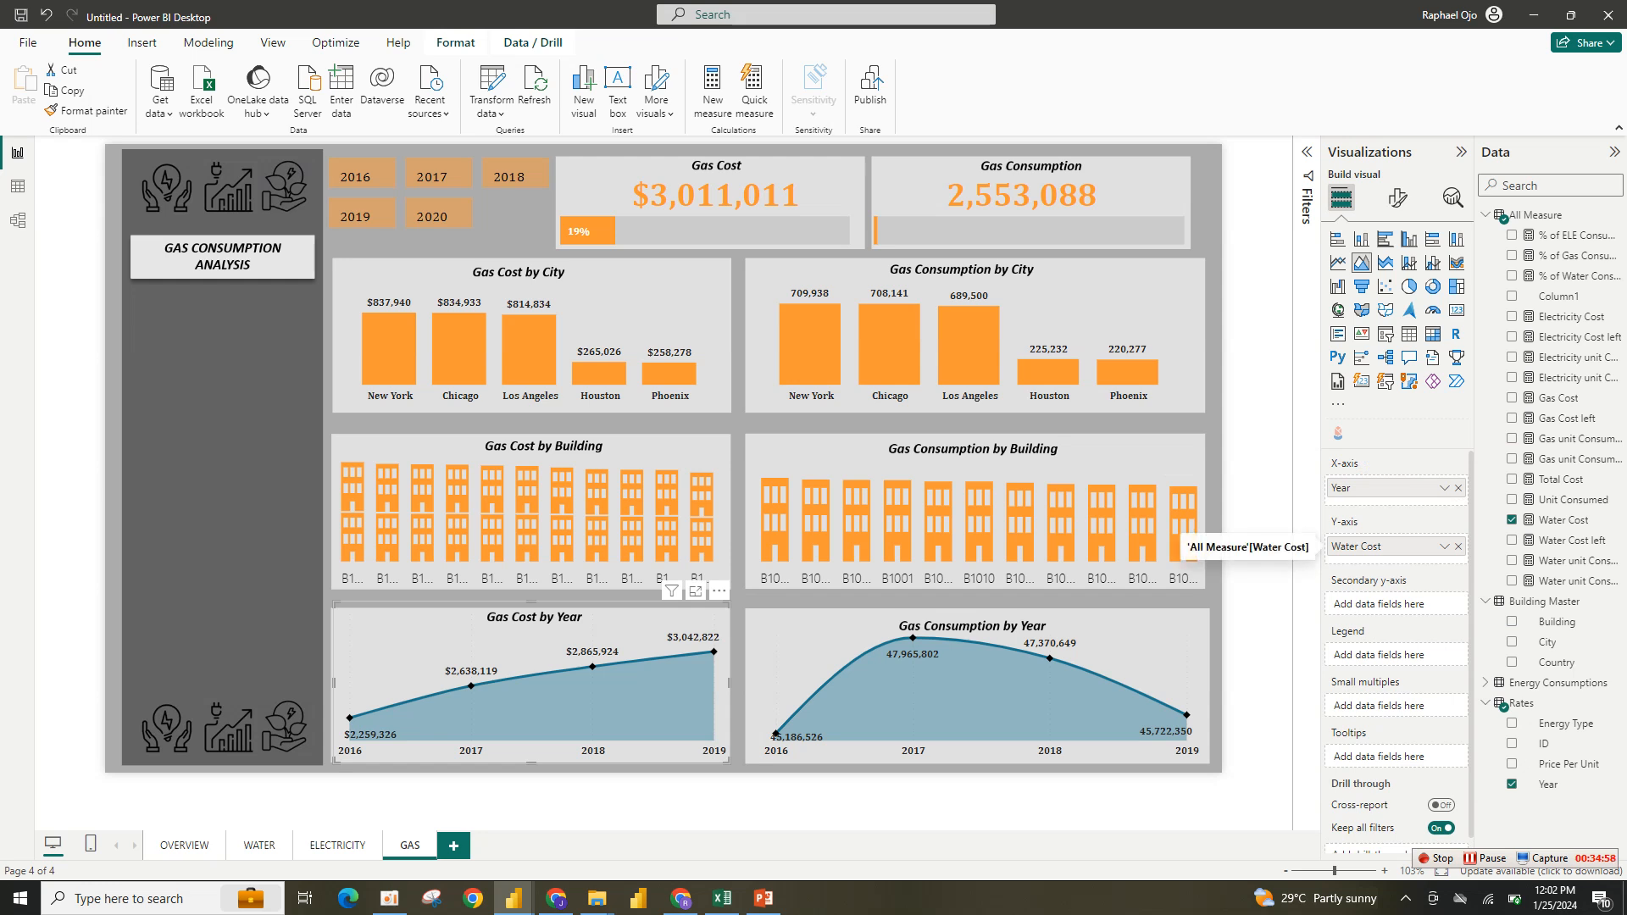
click(1459, 547)
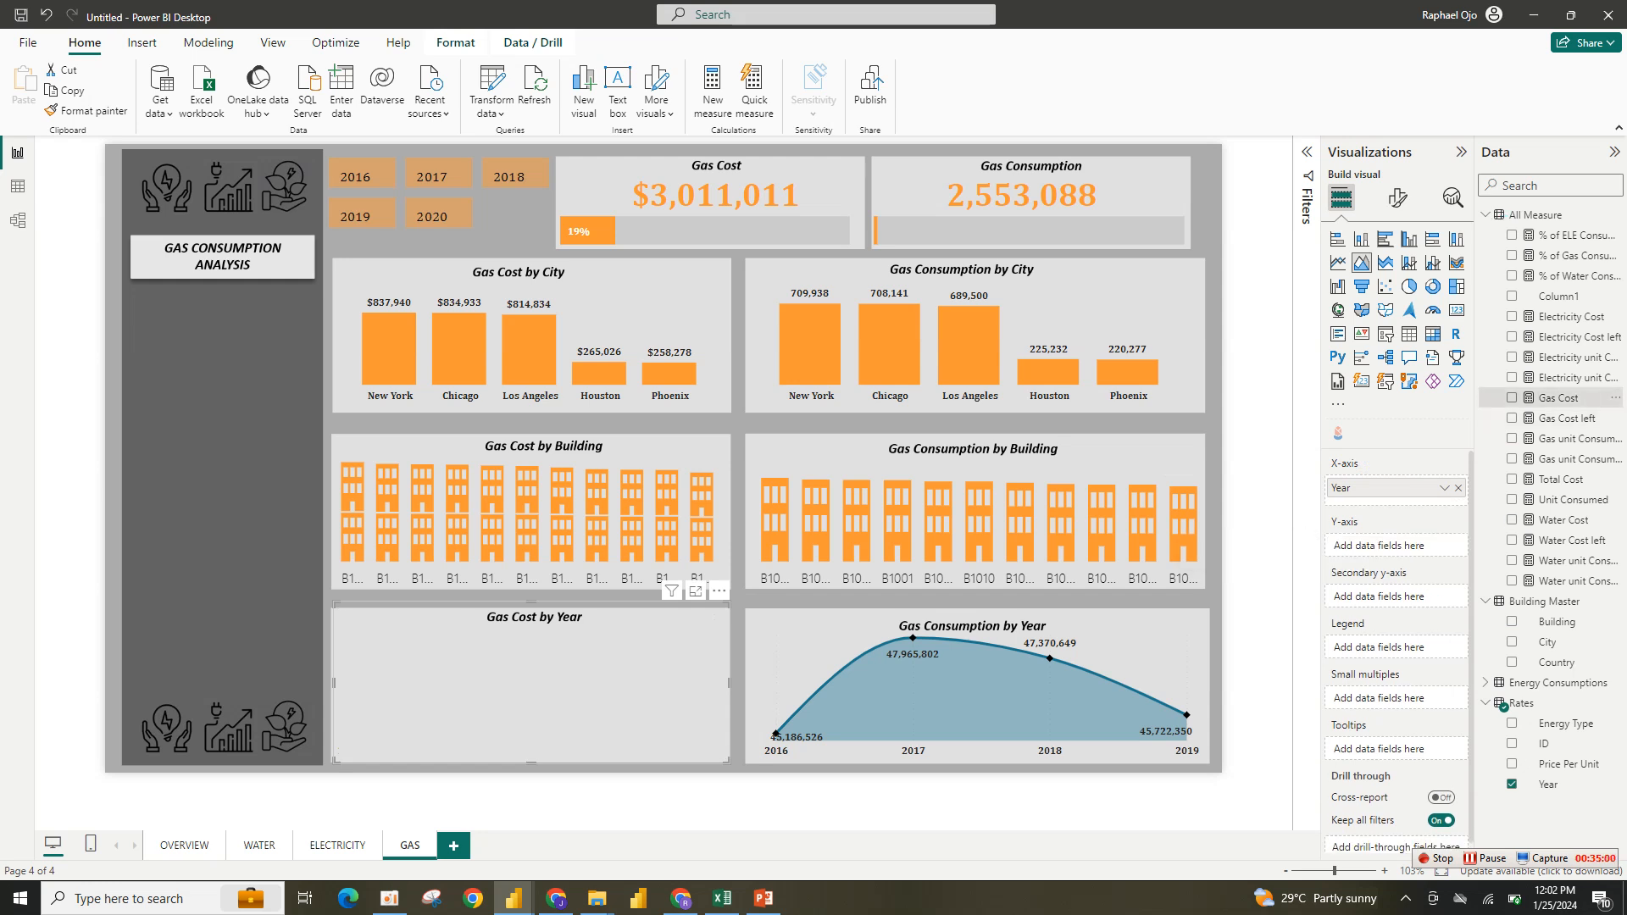
click(1511, 397)
- Replace the Gas Consumption by Year chart's Water unit Consumed measure with Gas unit Consumed
click(981, 631)
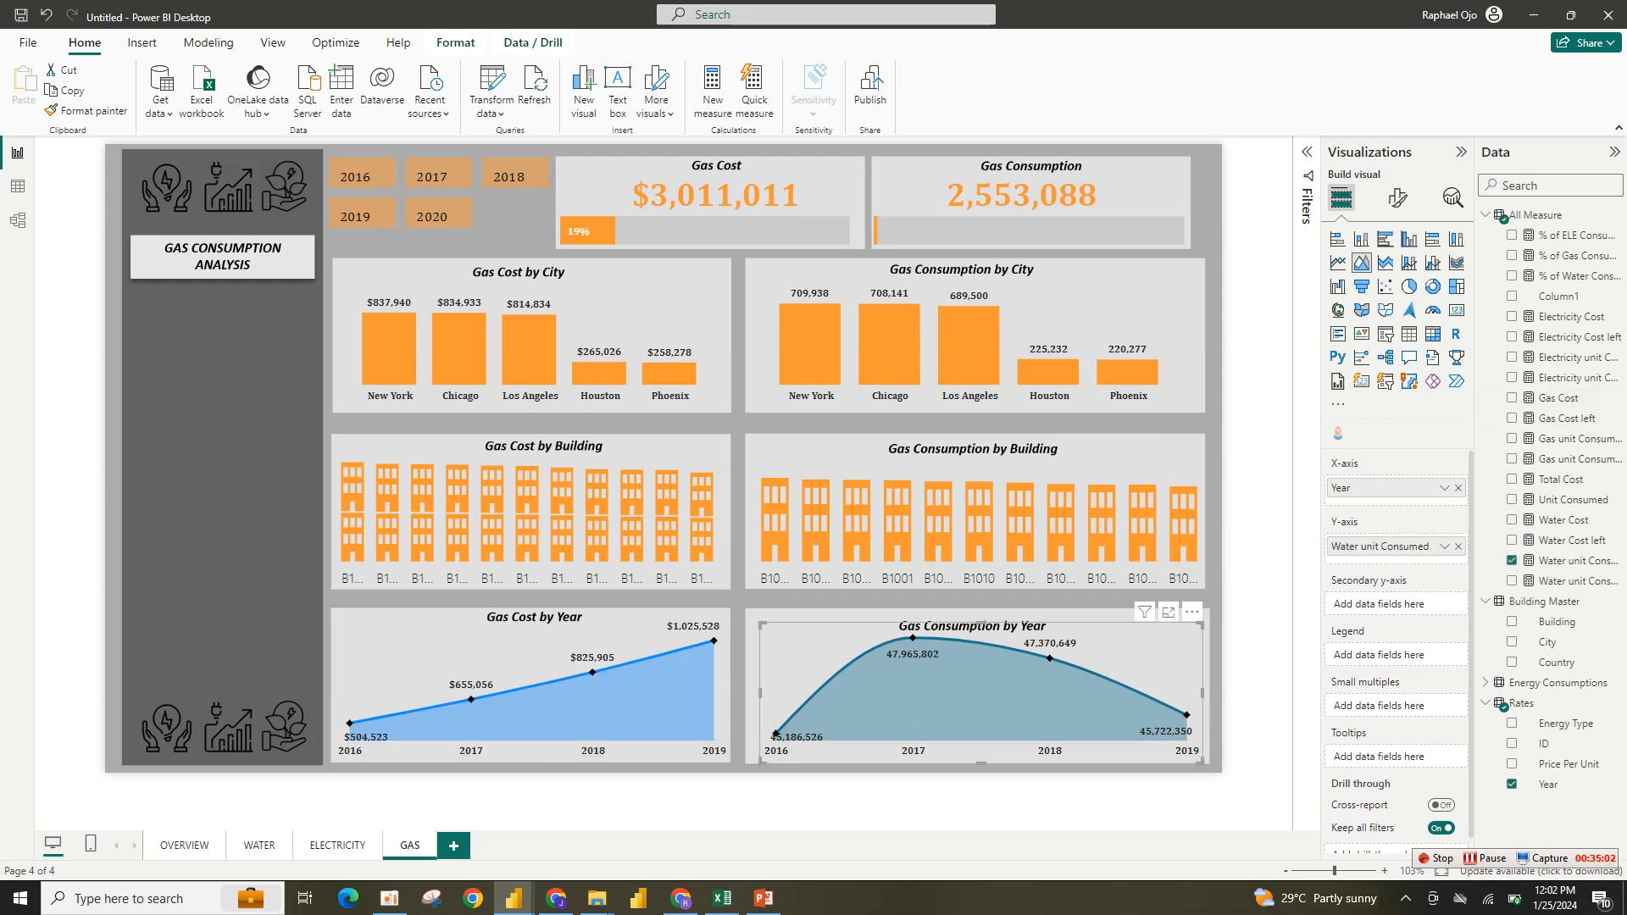
click(1458, 547)
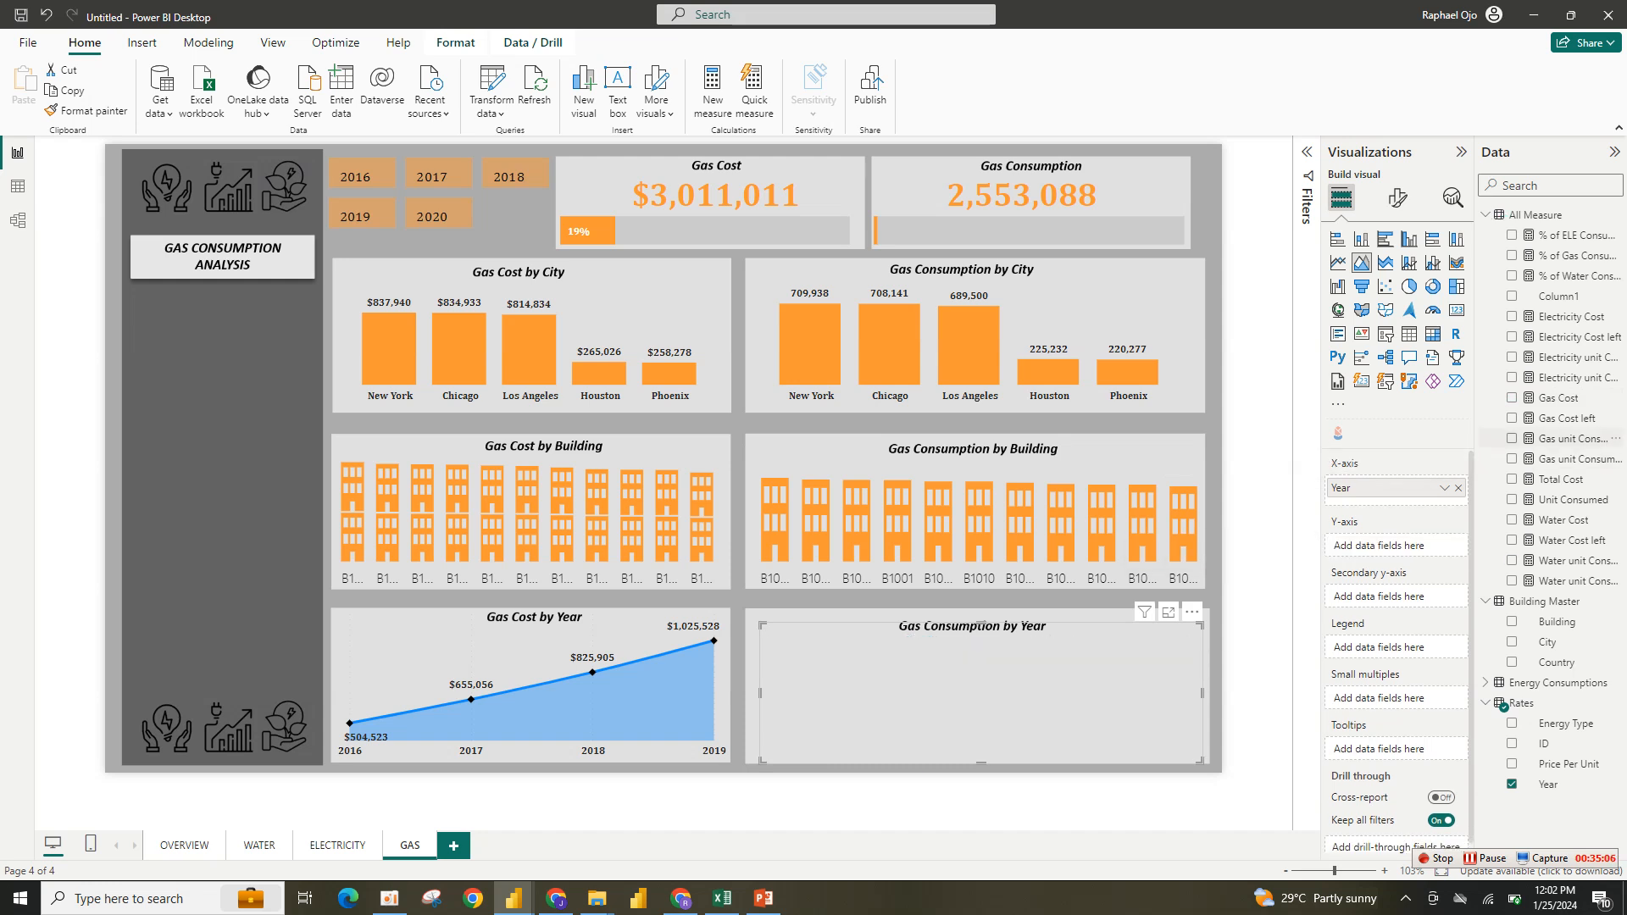
click(1512, 438)
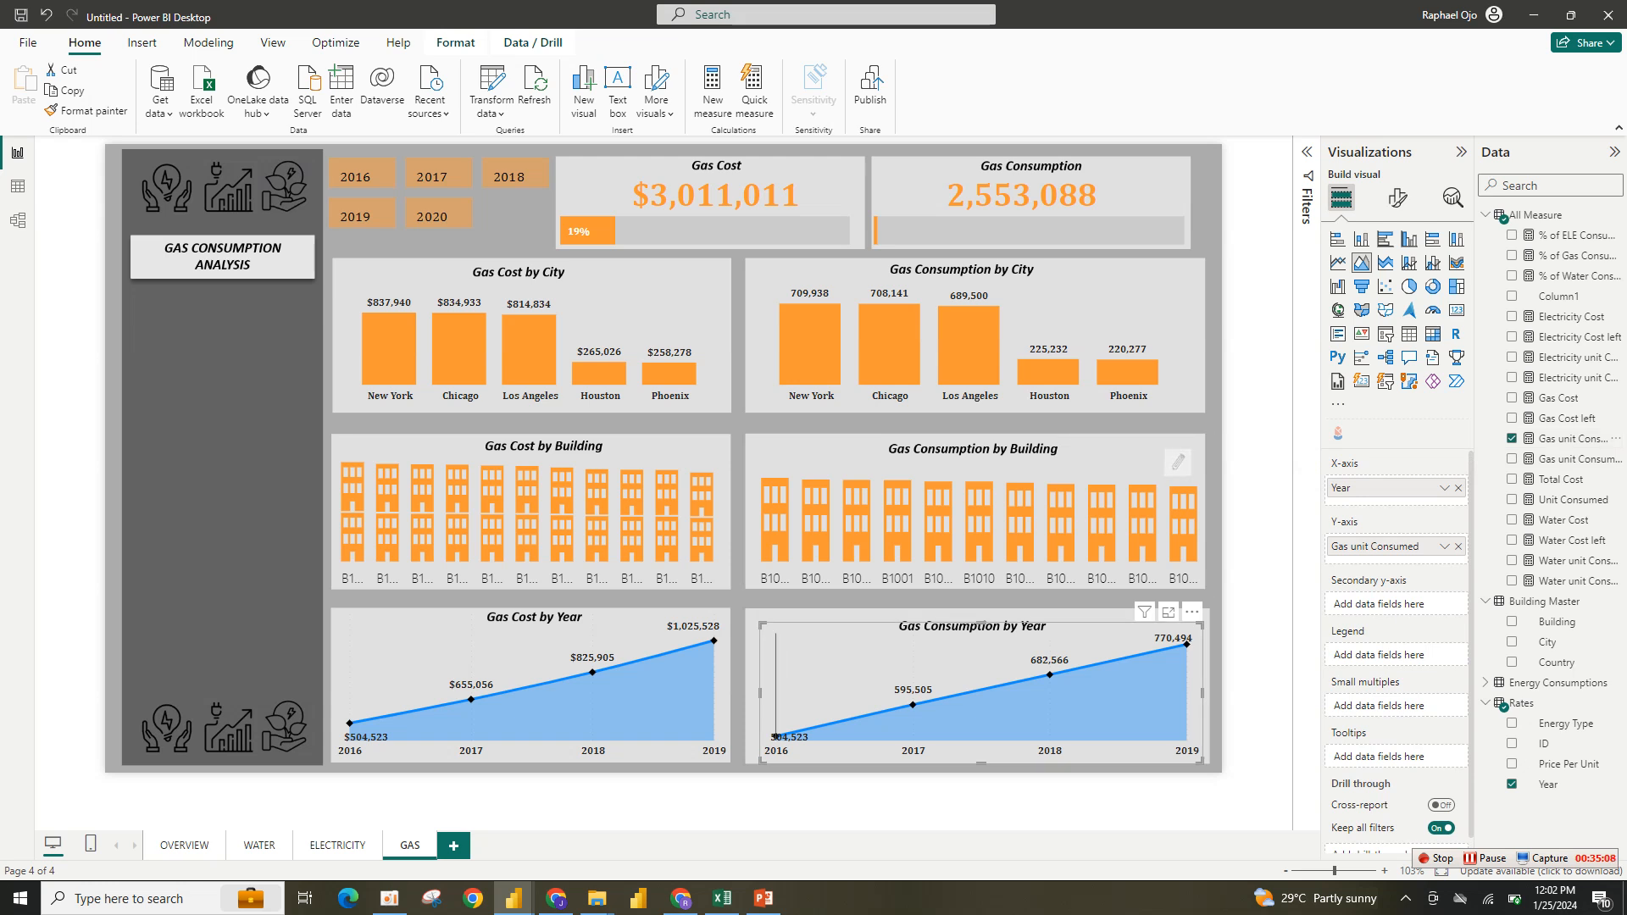
- Set the Gas Cost by Year chart's line color to orange
mouse_move(776, 736)
click(640, 677)
click(1397, 198)
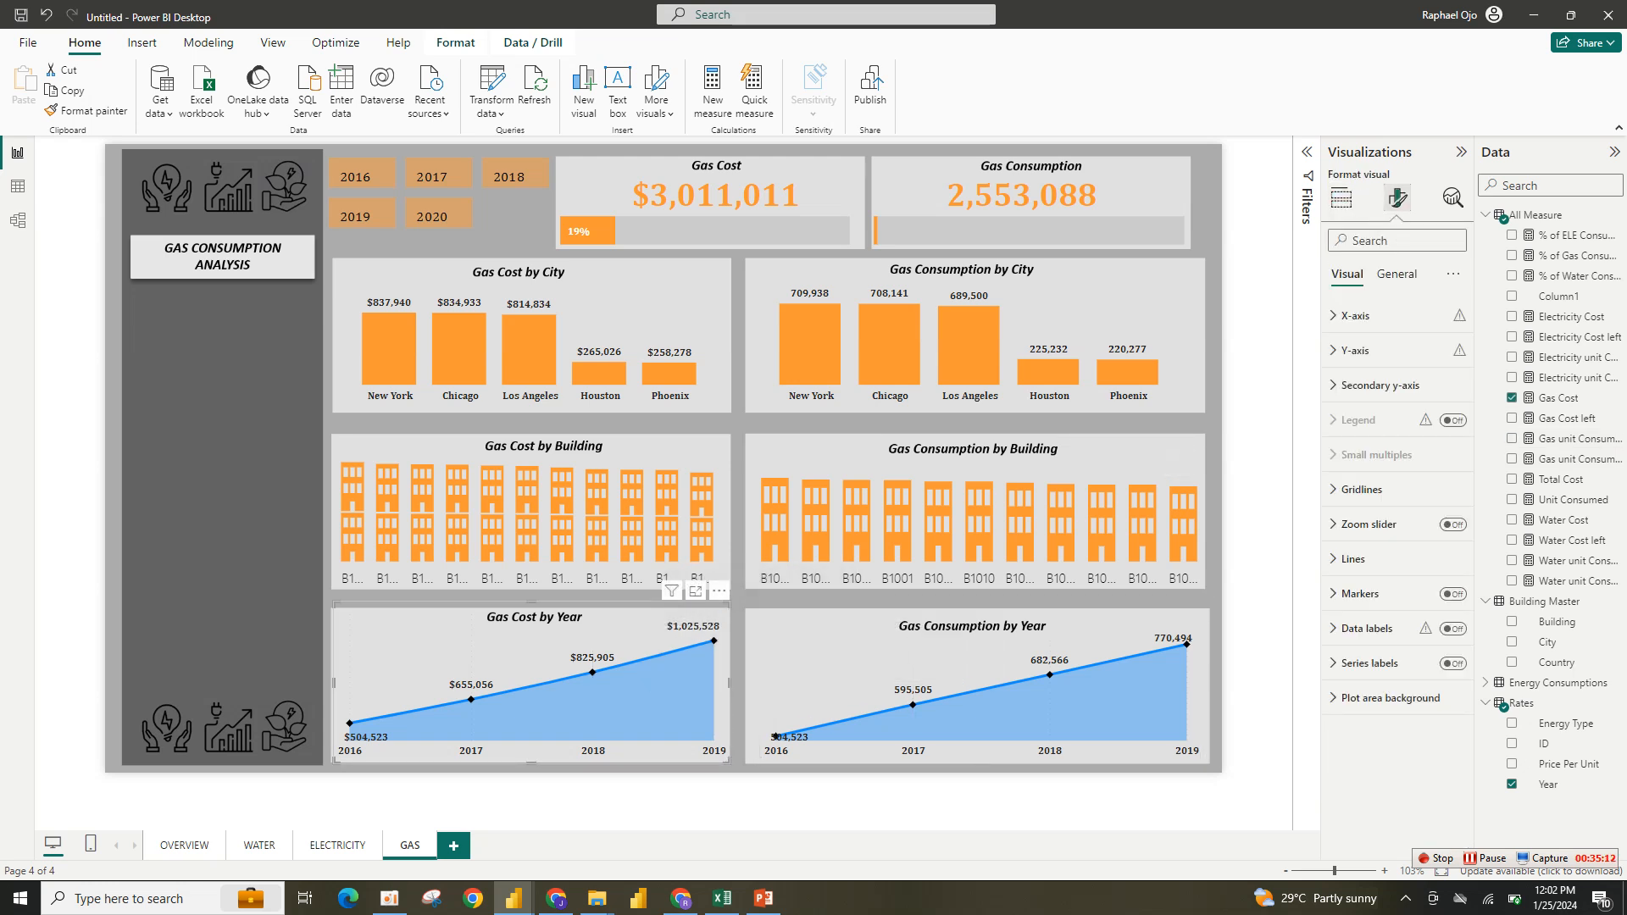
click(1353, 558)
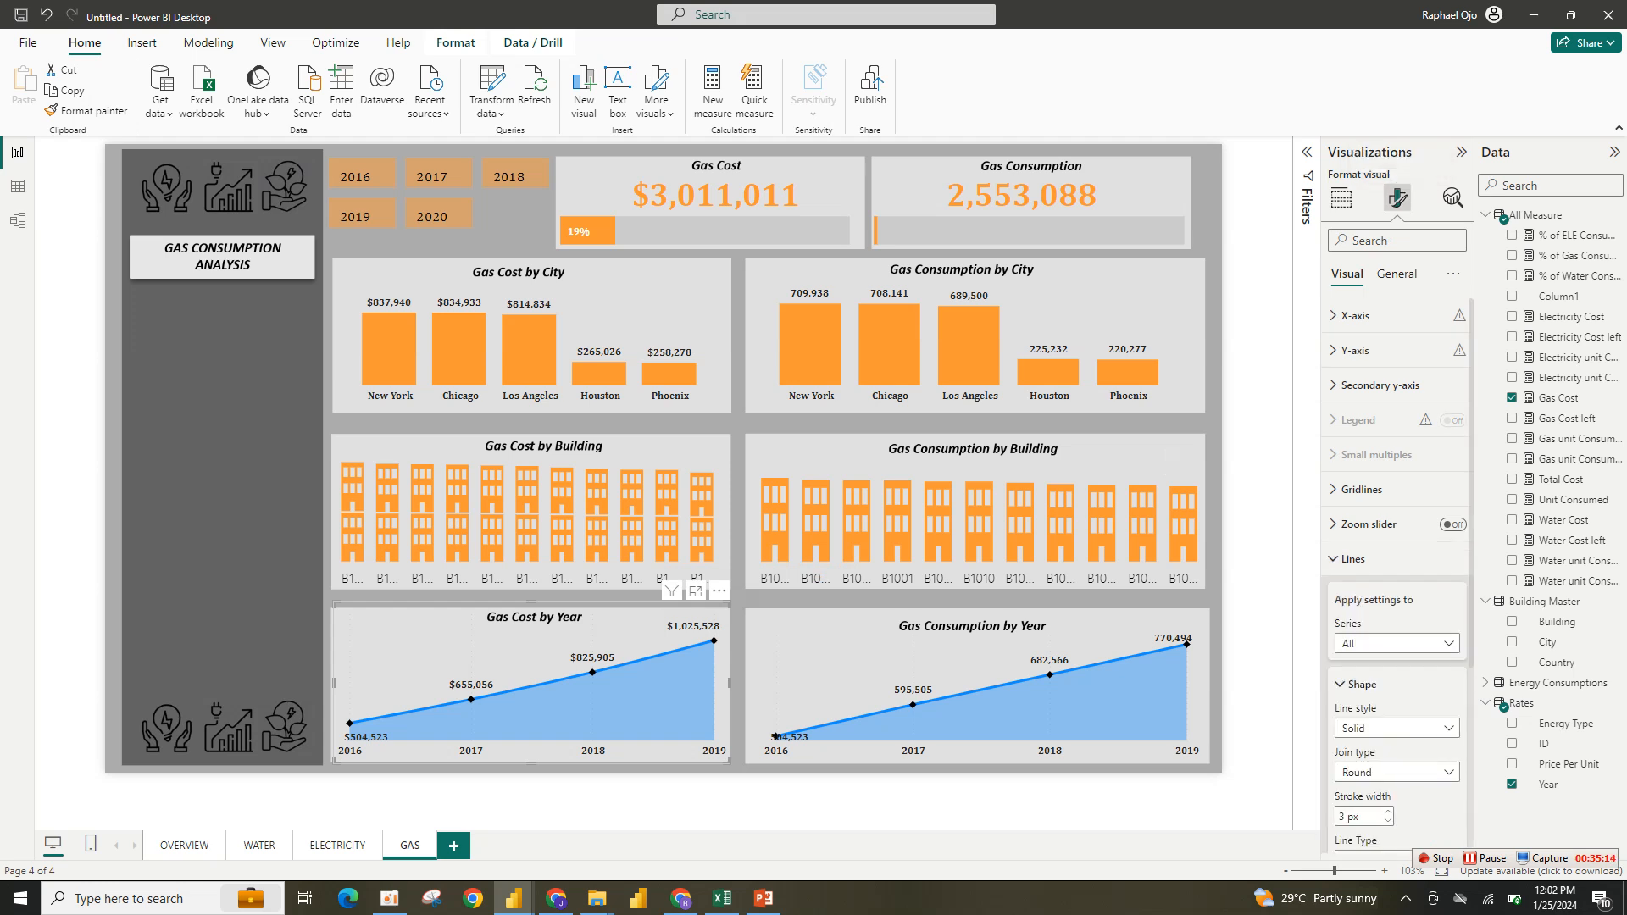
scroll(1397, 508, down, 5)
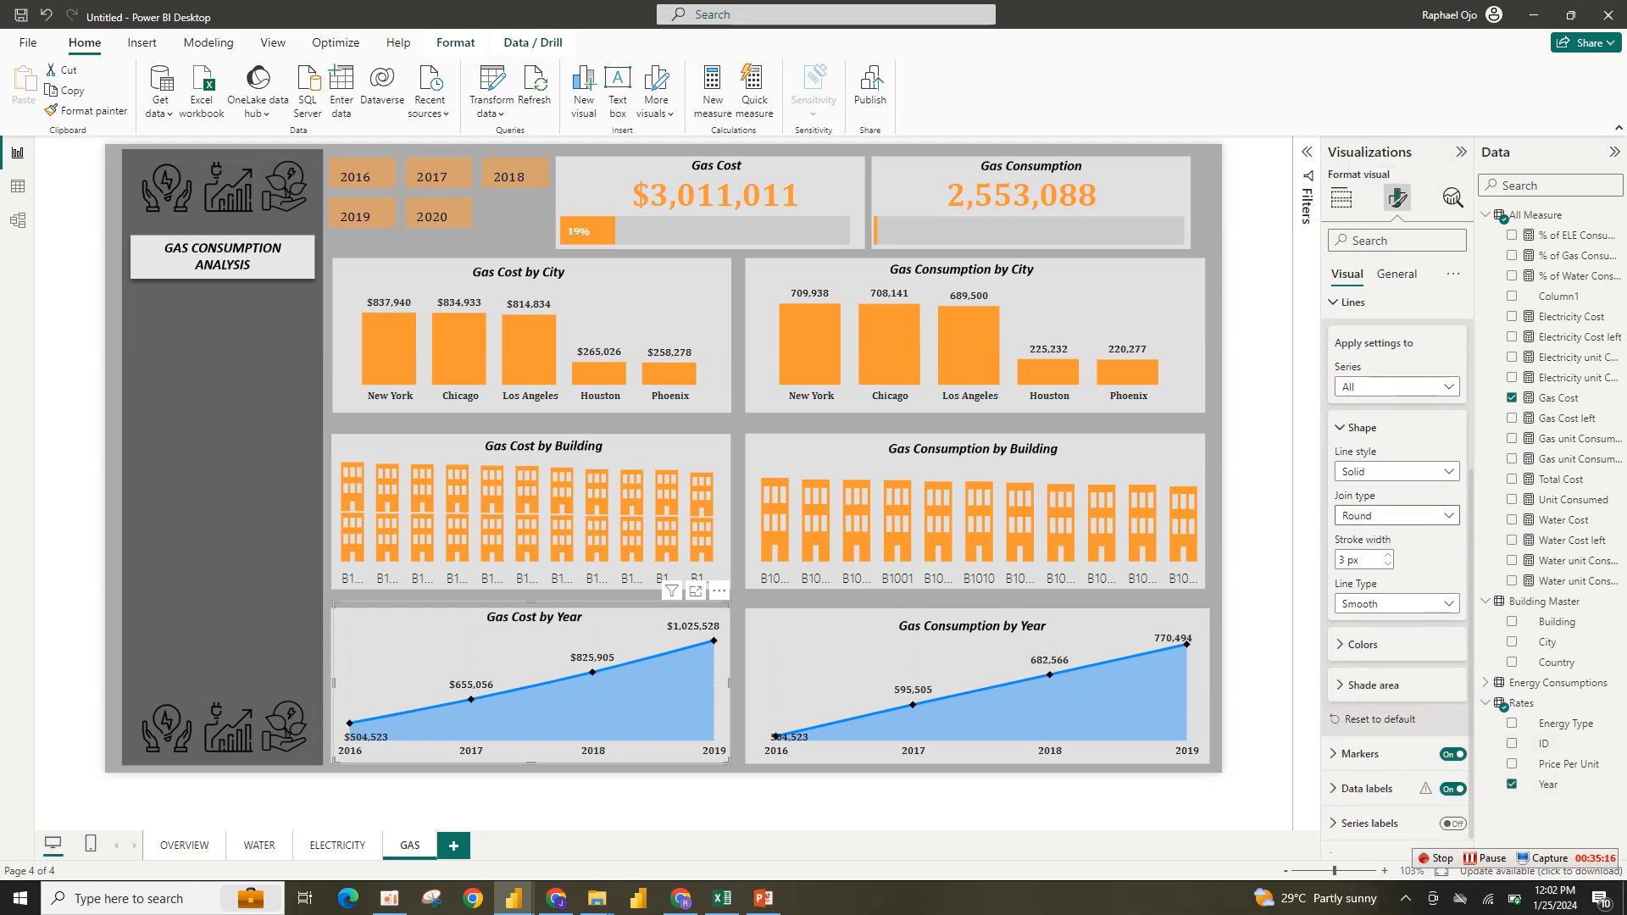
click(1362, 644)
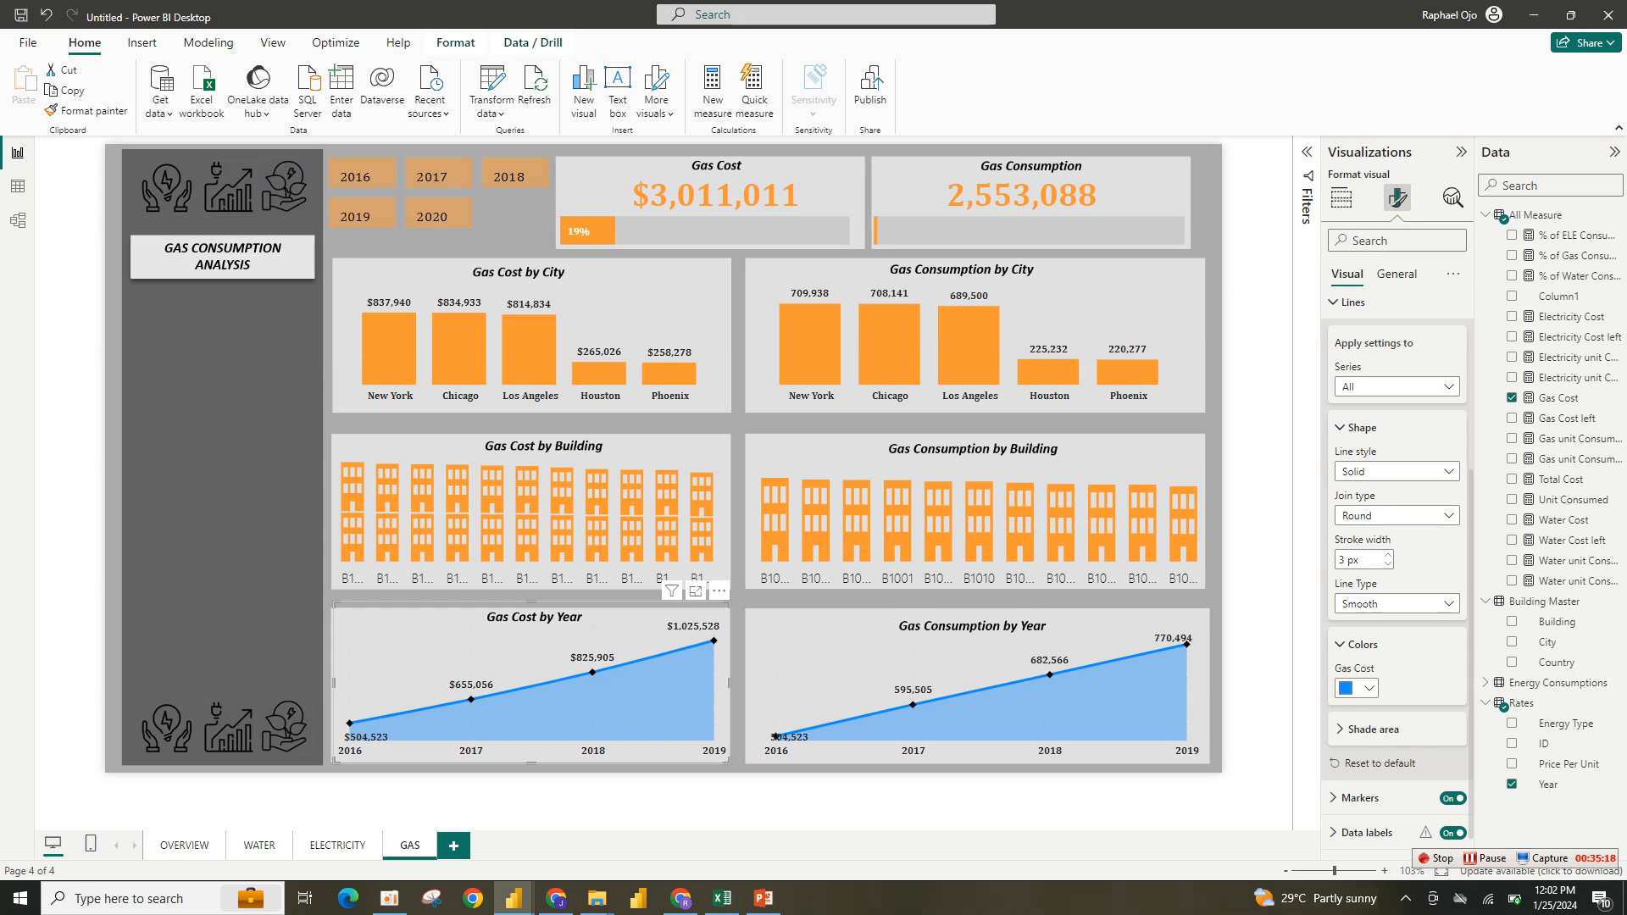
click(1357, 688)
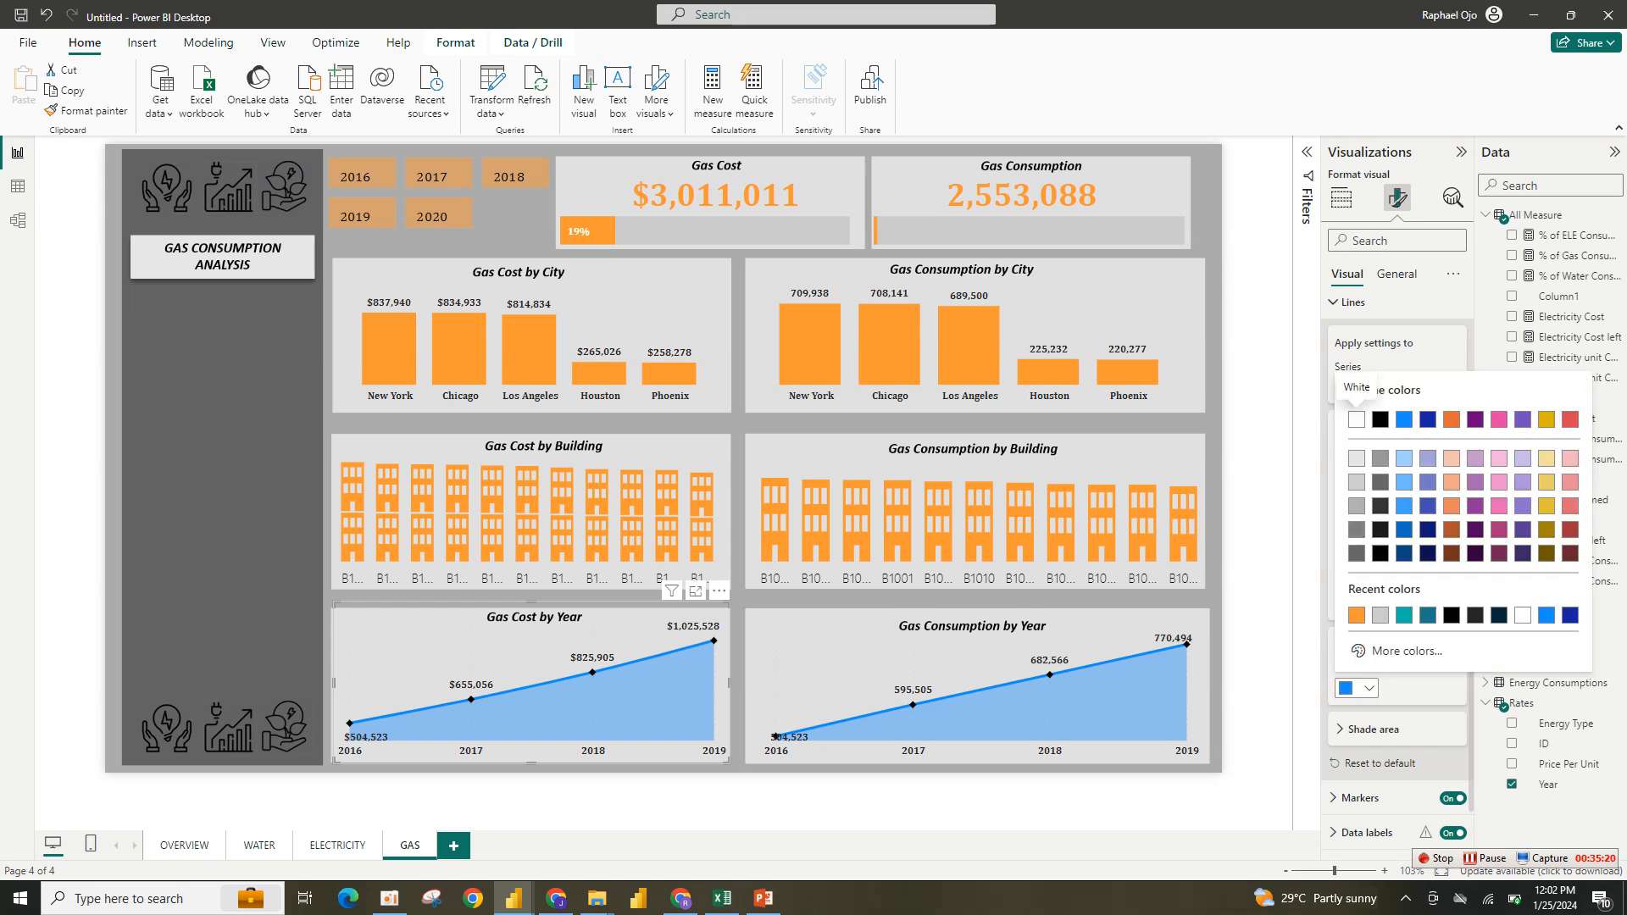
click(1356, 614)
- Set the Gas Consumption by Year chart's line color to orange
click(978, 627)
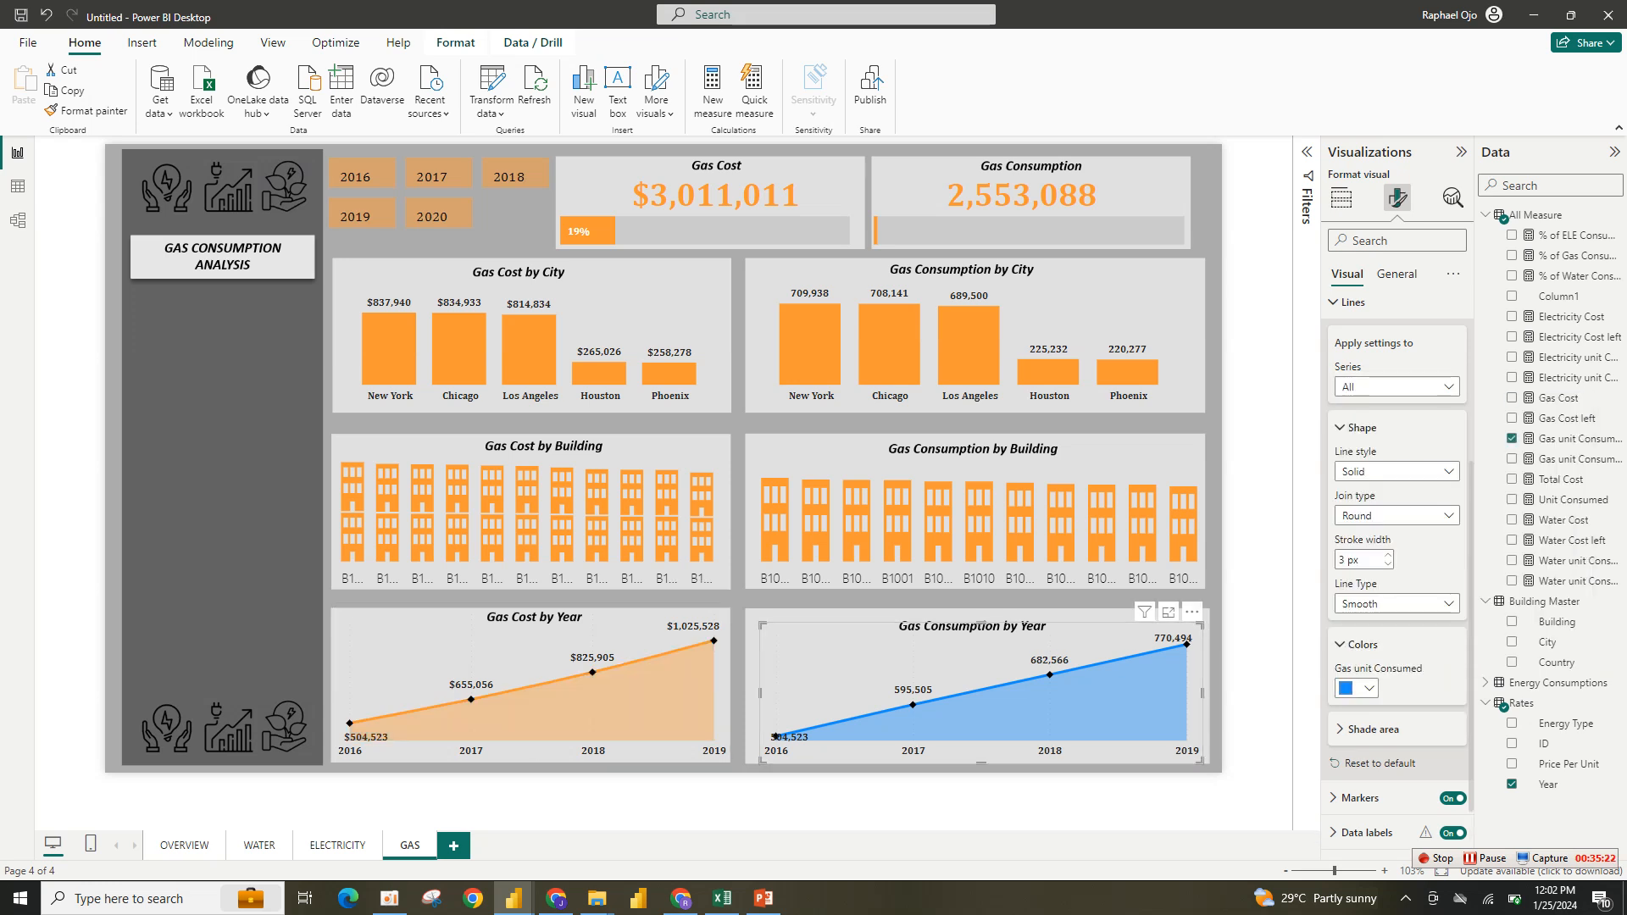
click(1356, 688)
click(1356, 615)
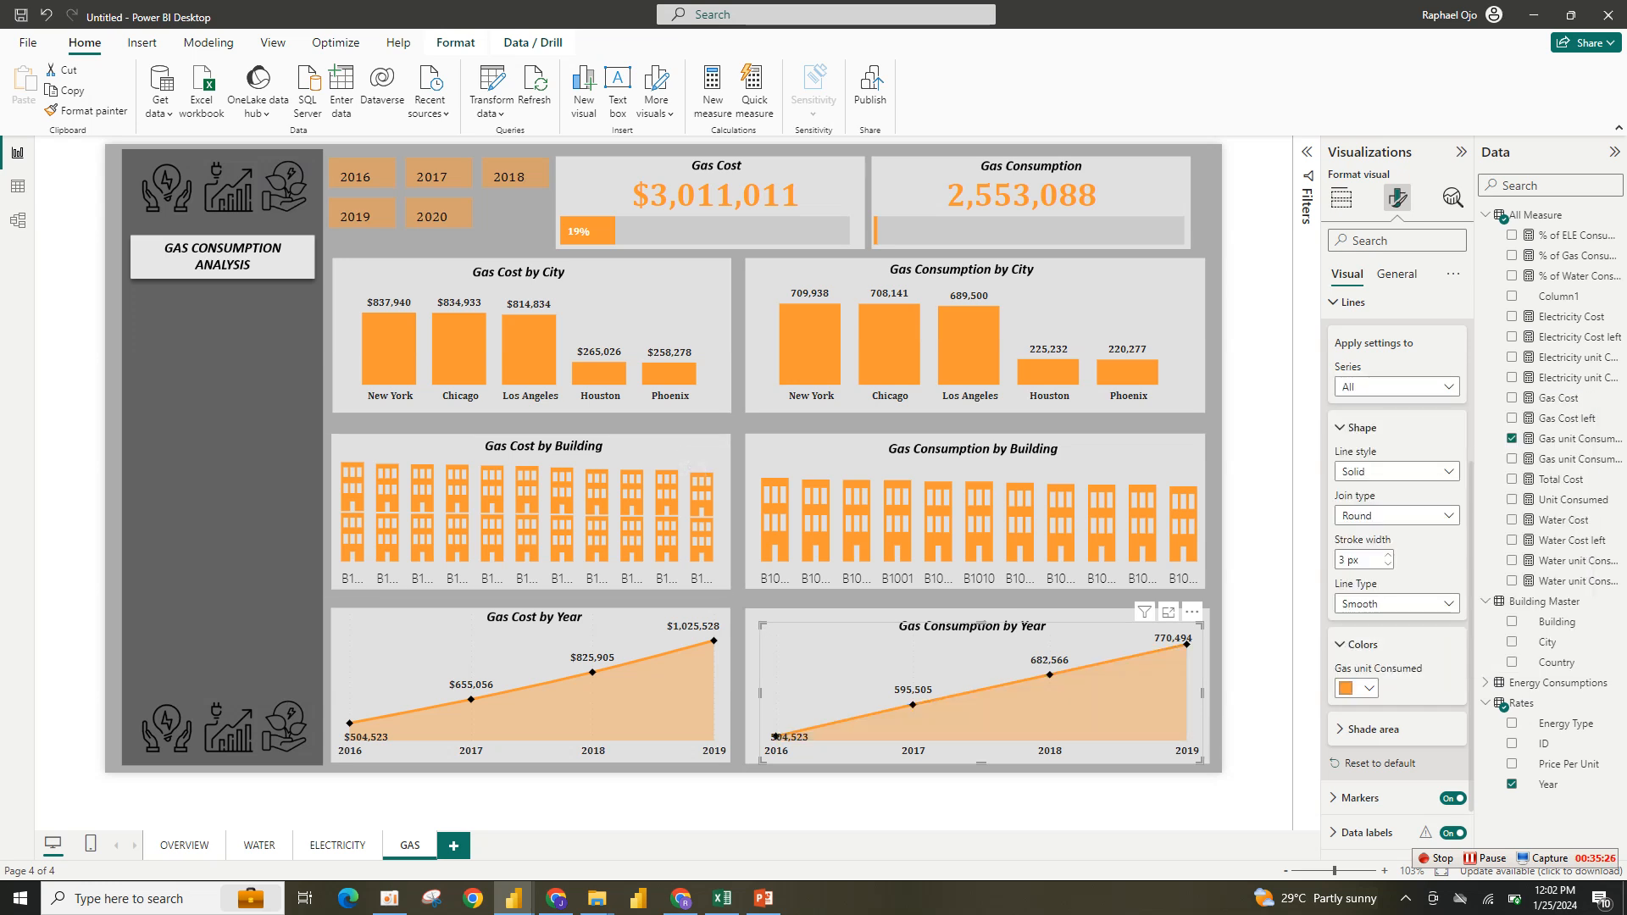
- Compare the Gas page against the reference Energy Consumption report
click(222, 475)
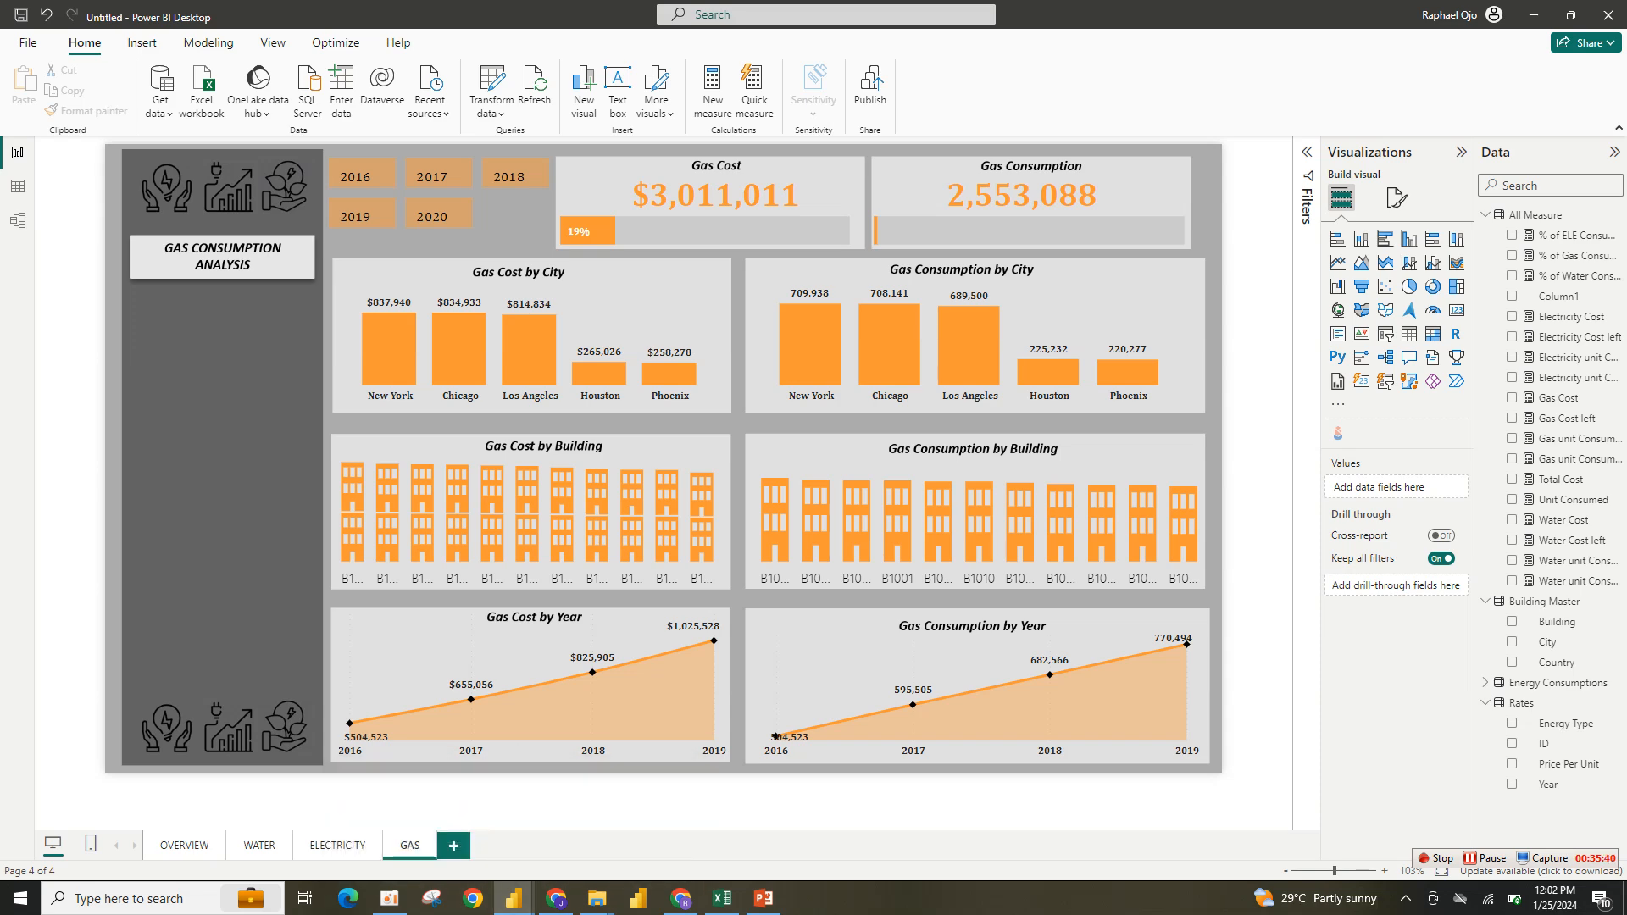
mouse_move(513, 898)
click(406, 813)
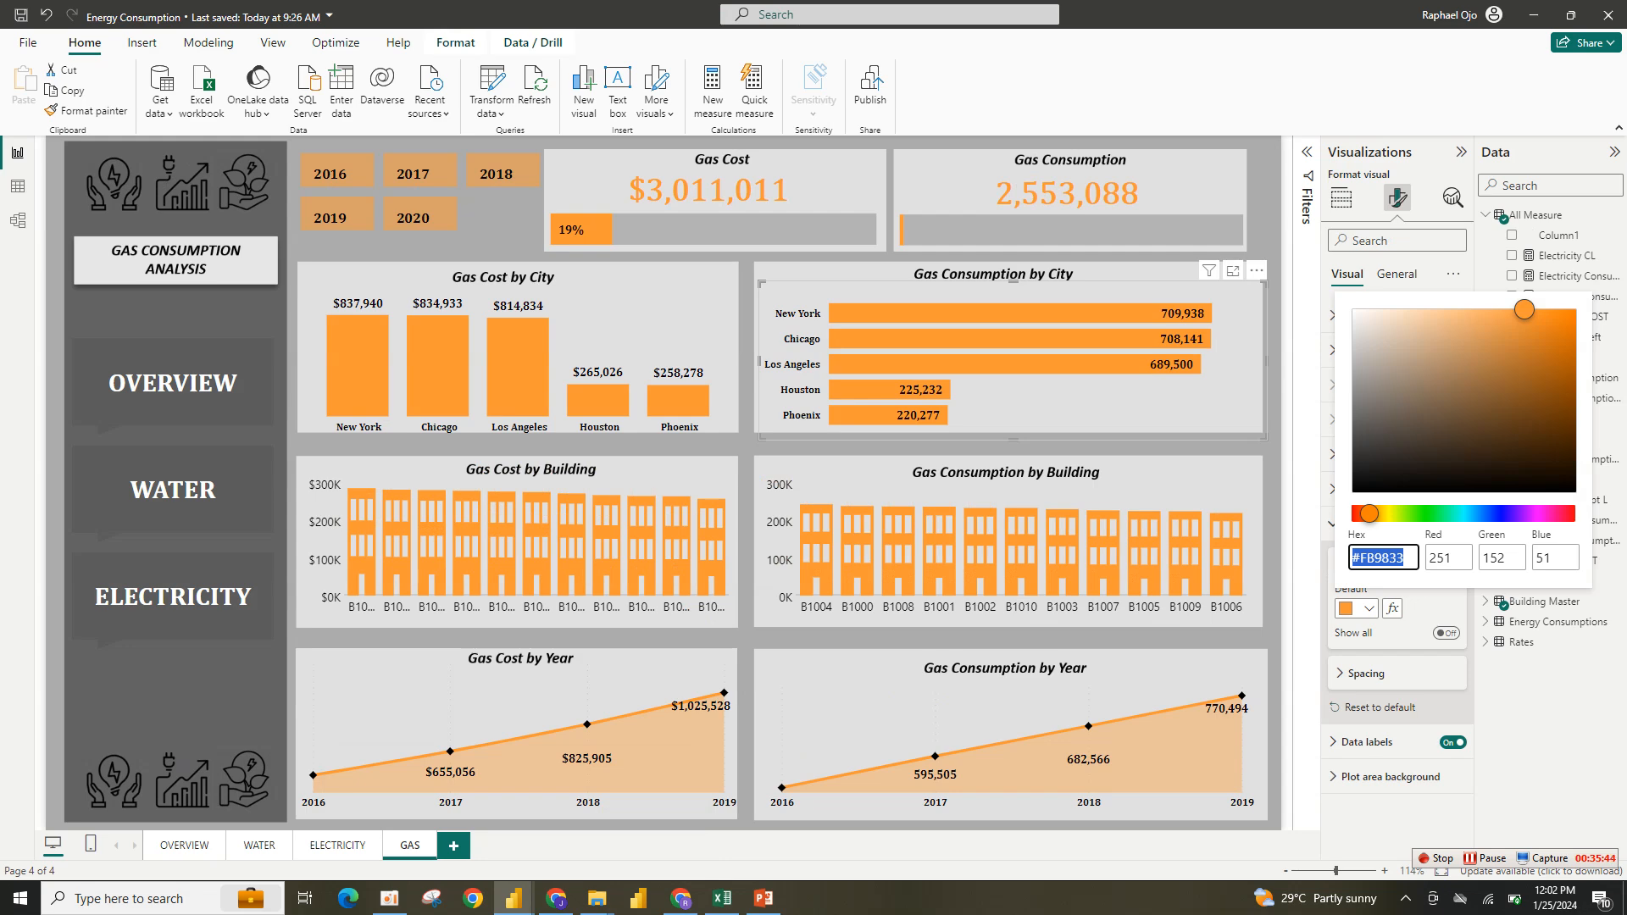
mouse_move(513, 898)
click(605, 820)
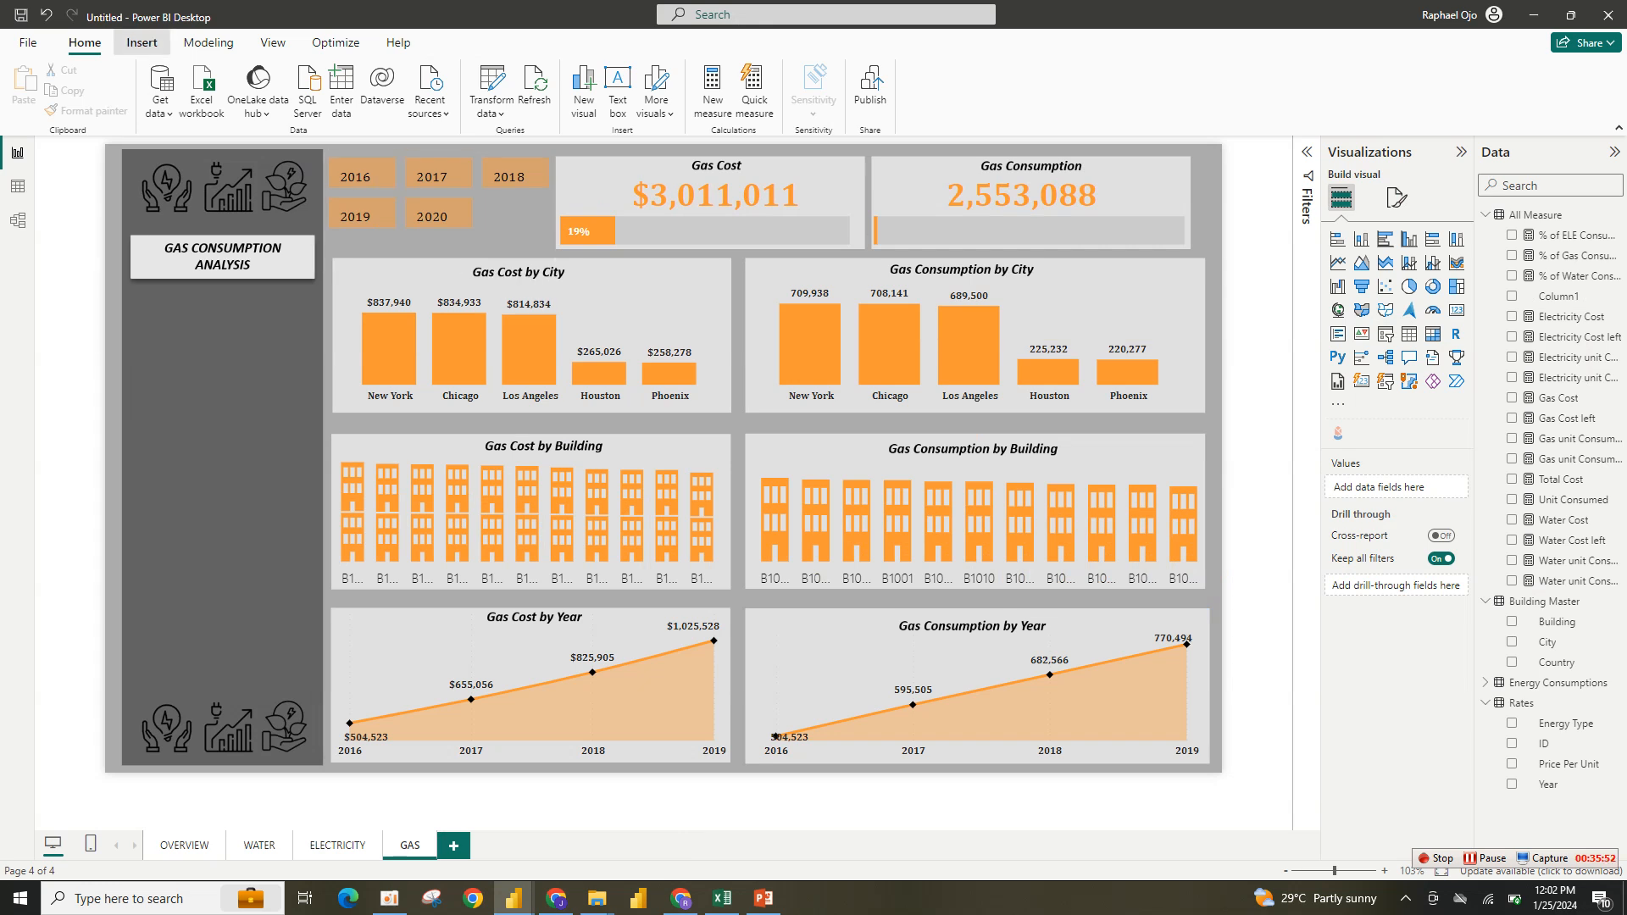
click(141, 43)
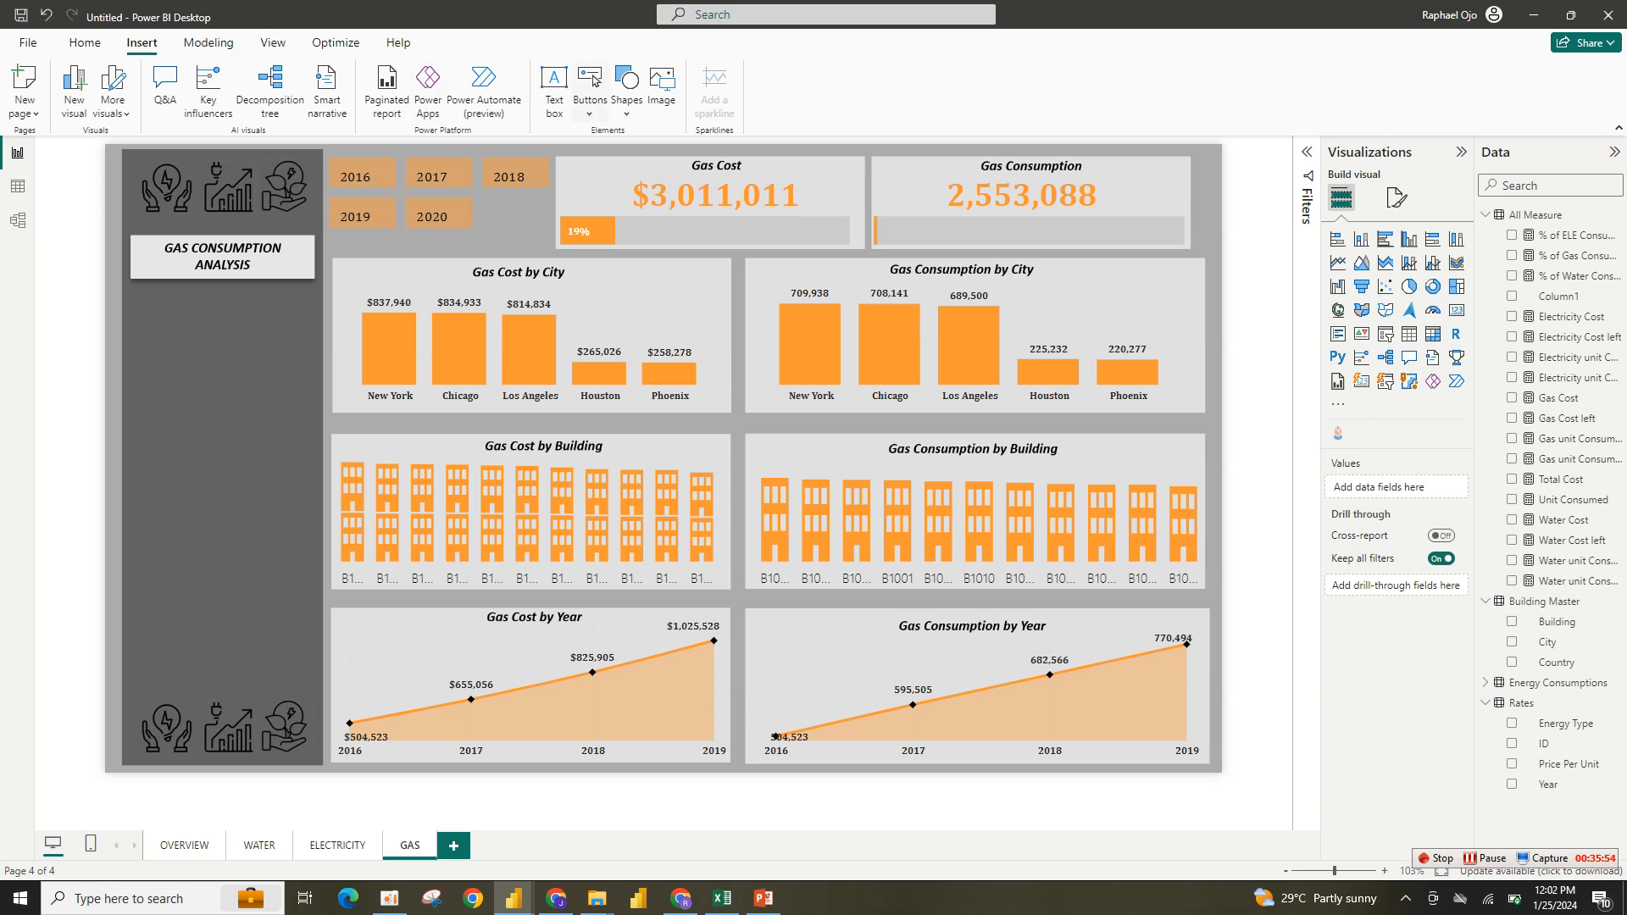
click(596, 80)
mouse_move(631, 445)
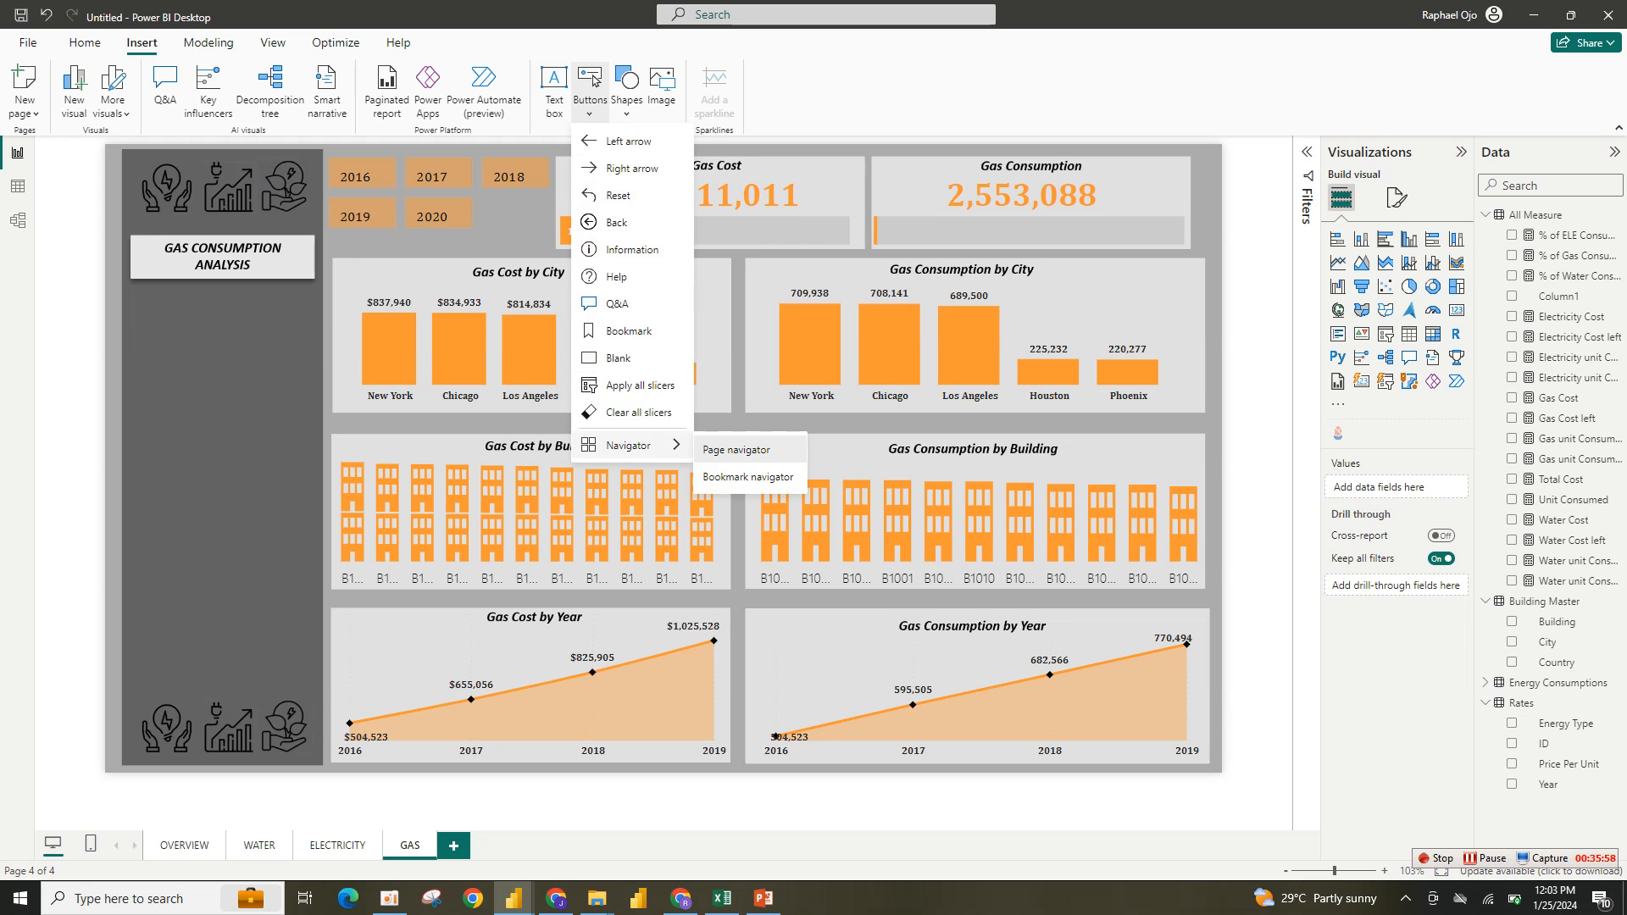
click(735, 449)
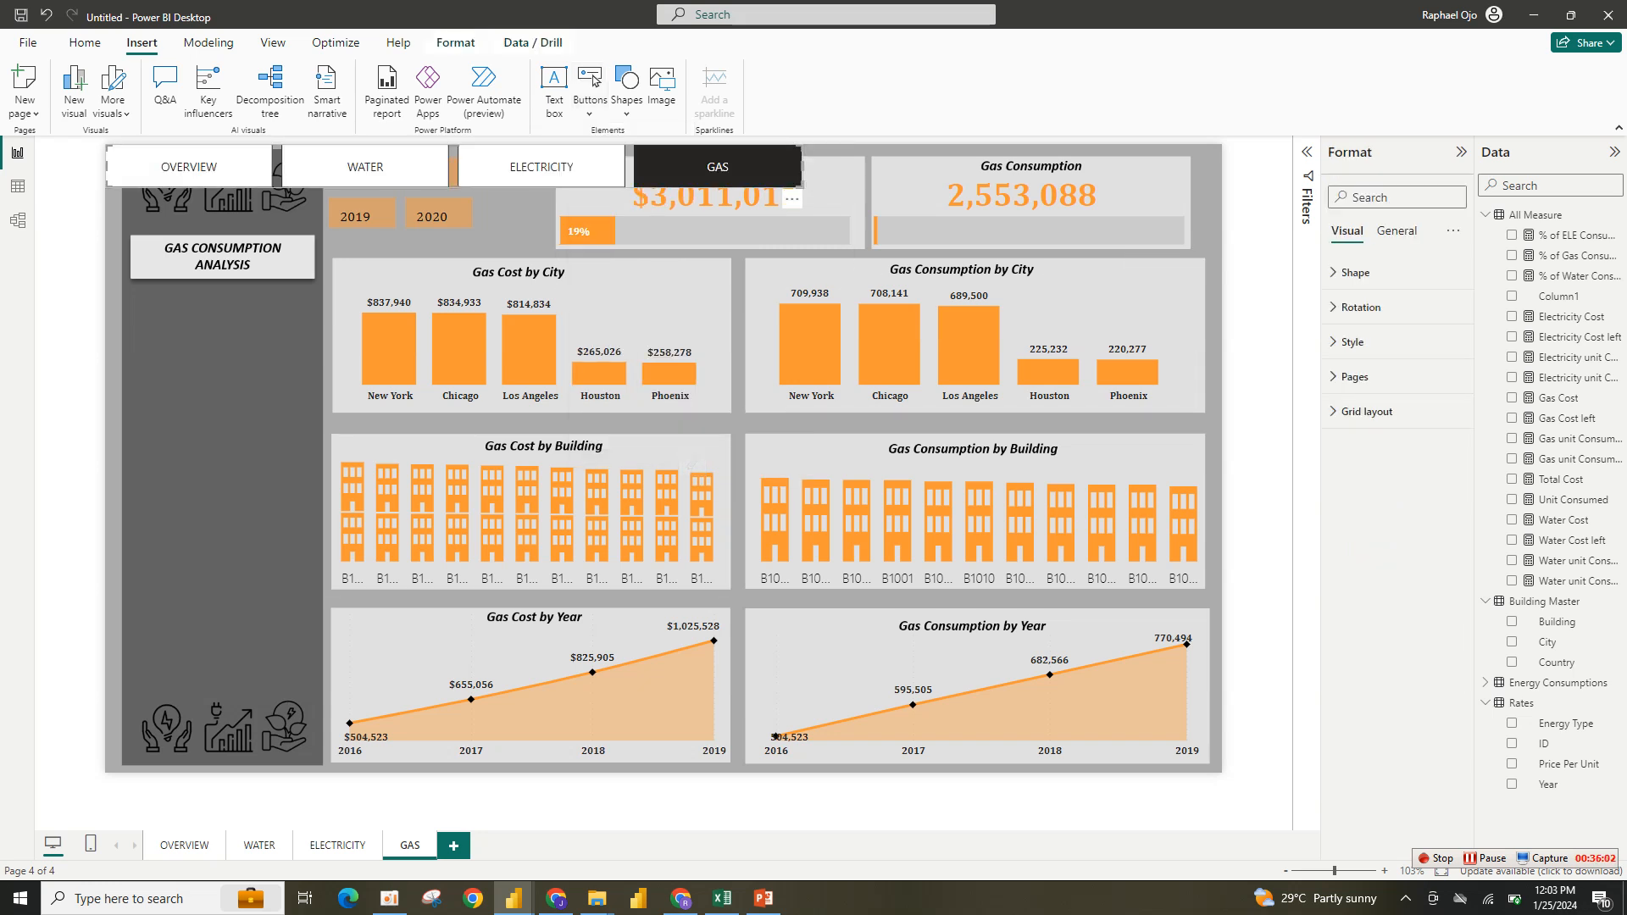
drag(629, 173, 685, 375)
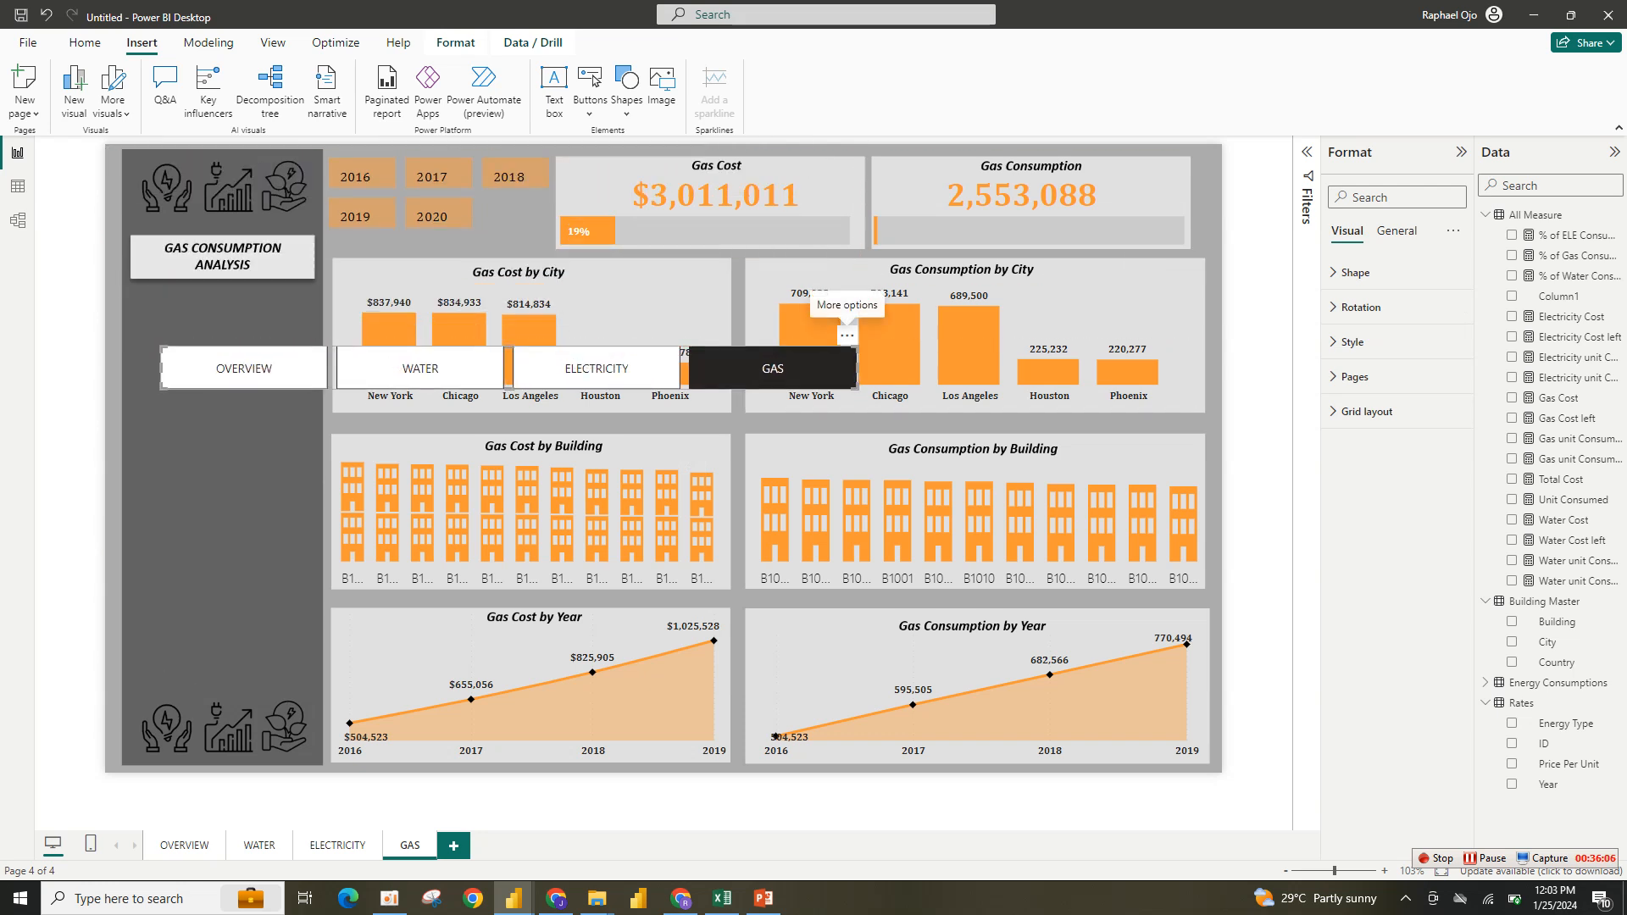
click(846, 334)
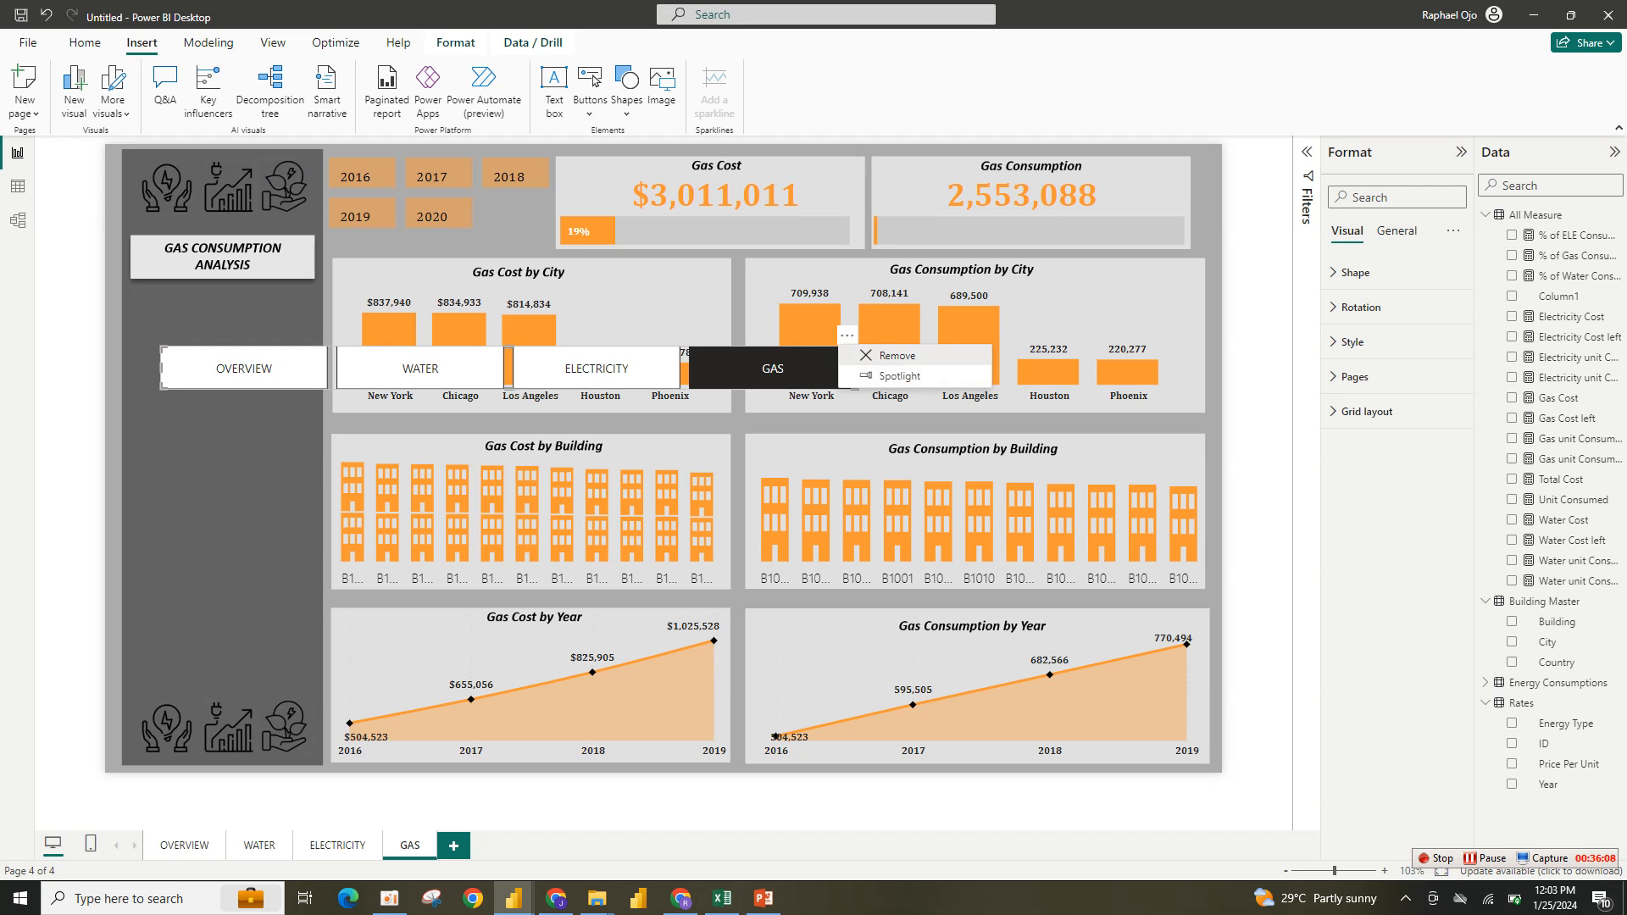
click(877, 354)
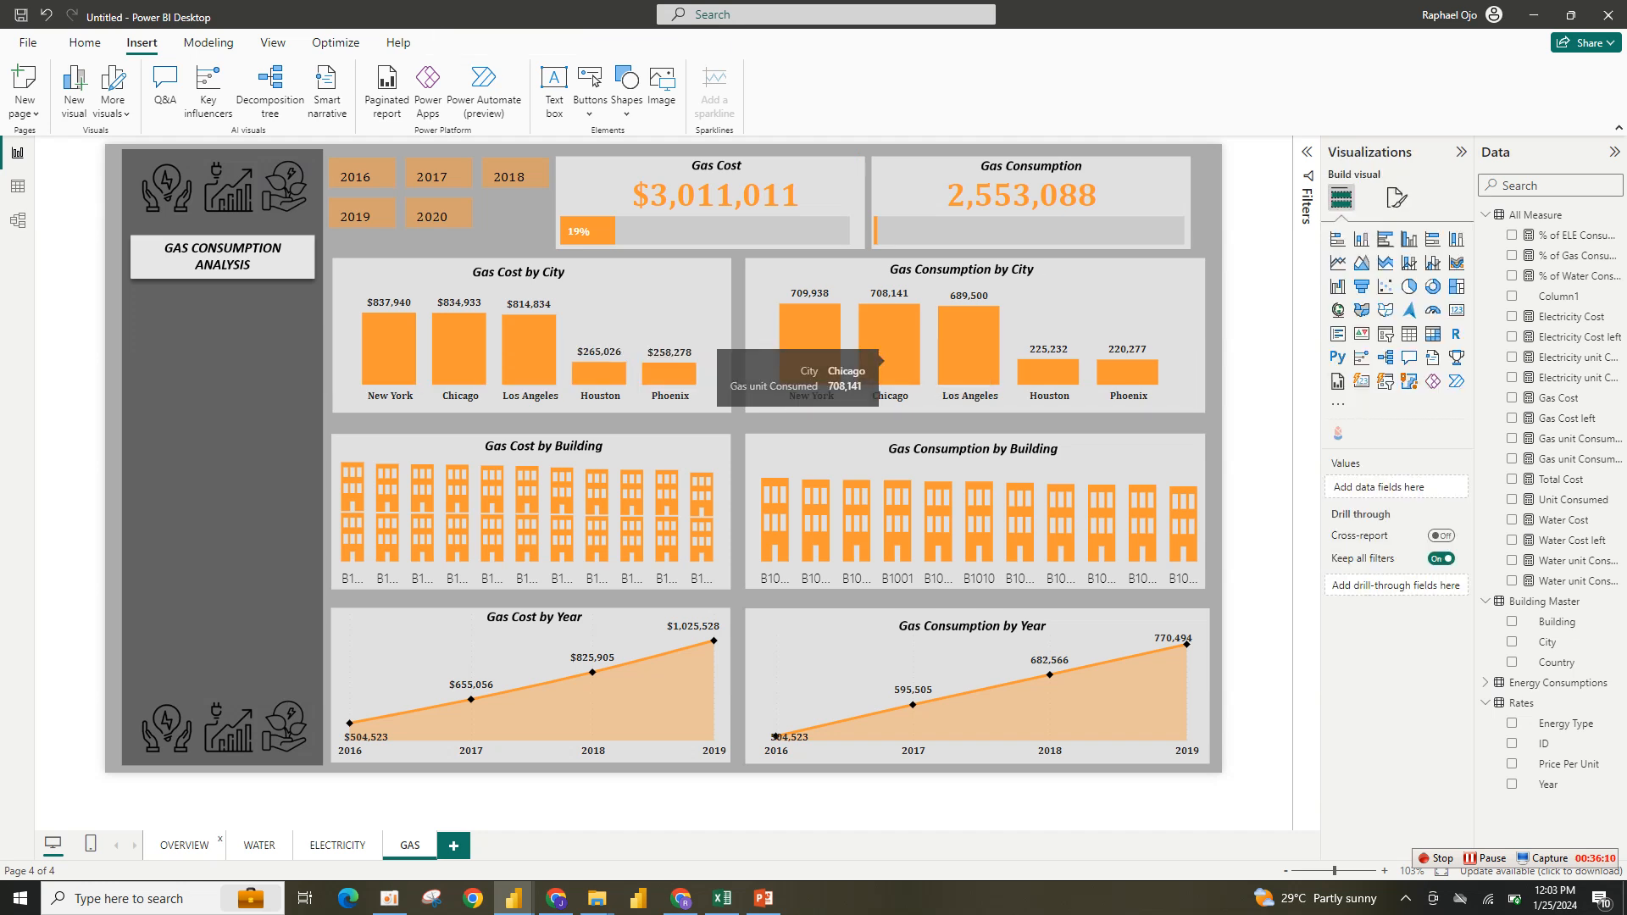
- Insert a page navigator on the Overview page and move it onto the report canvas
click(185, 844)
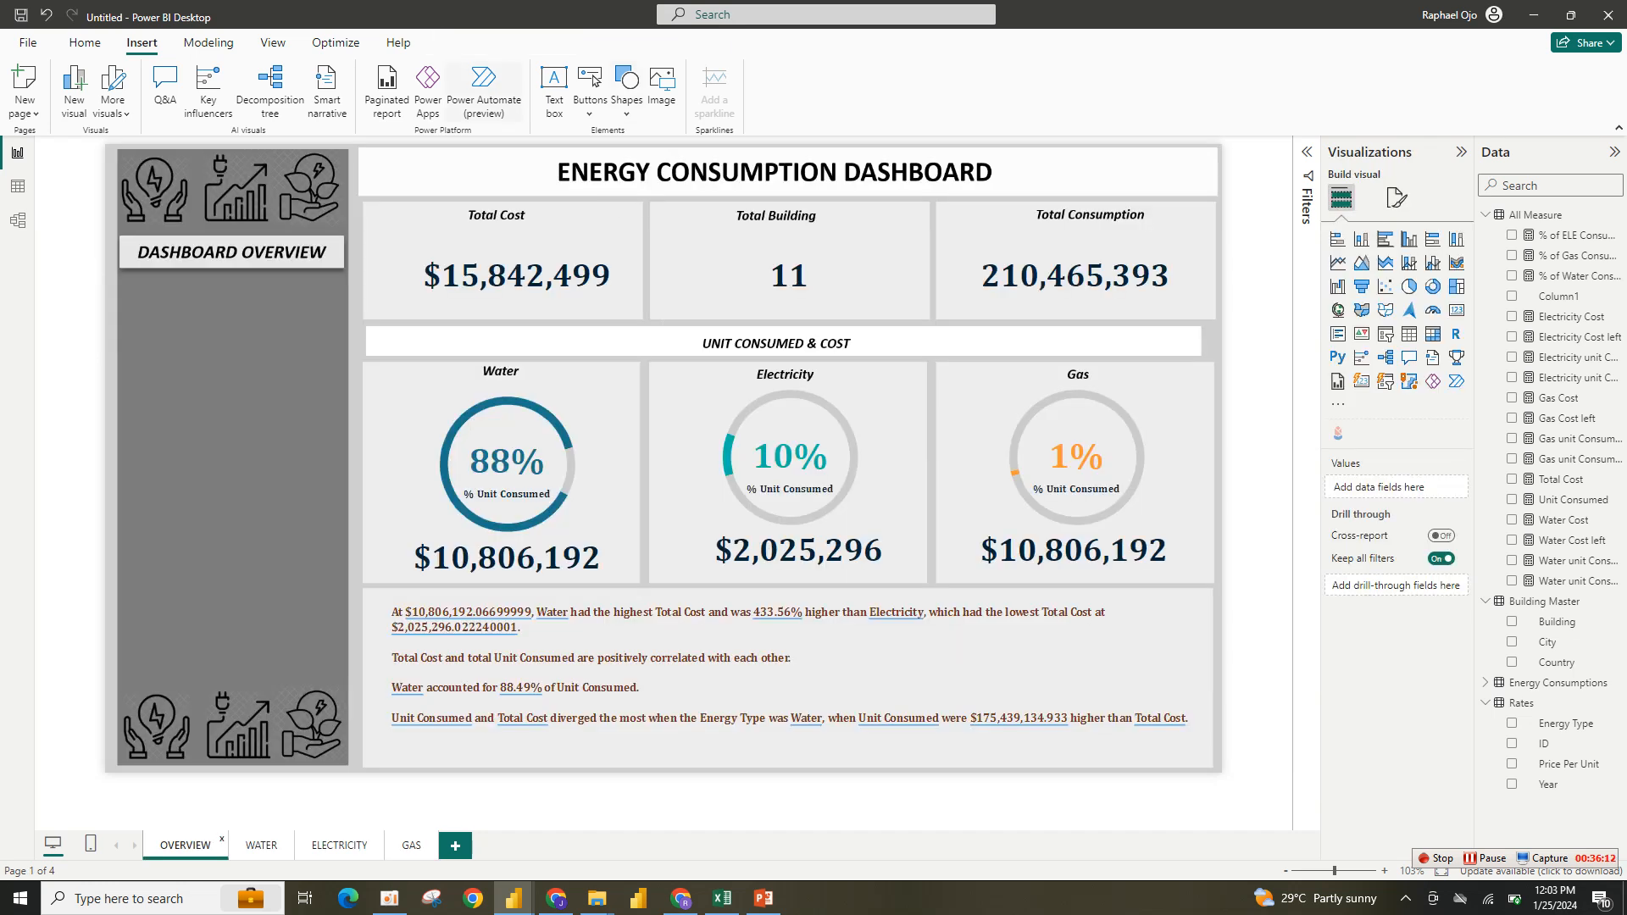
click(591, 84)
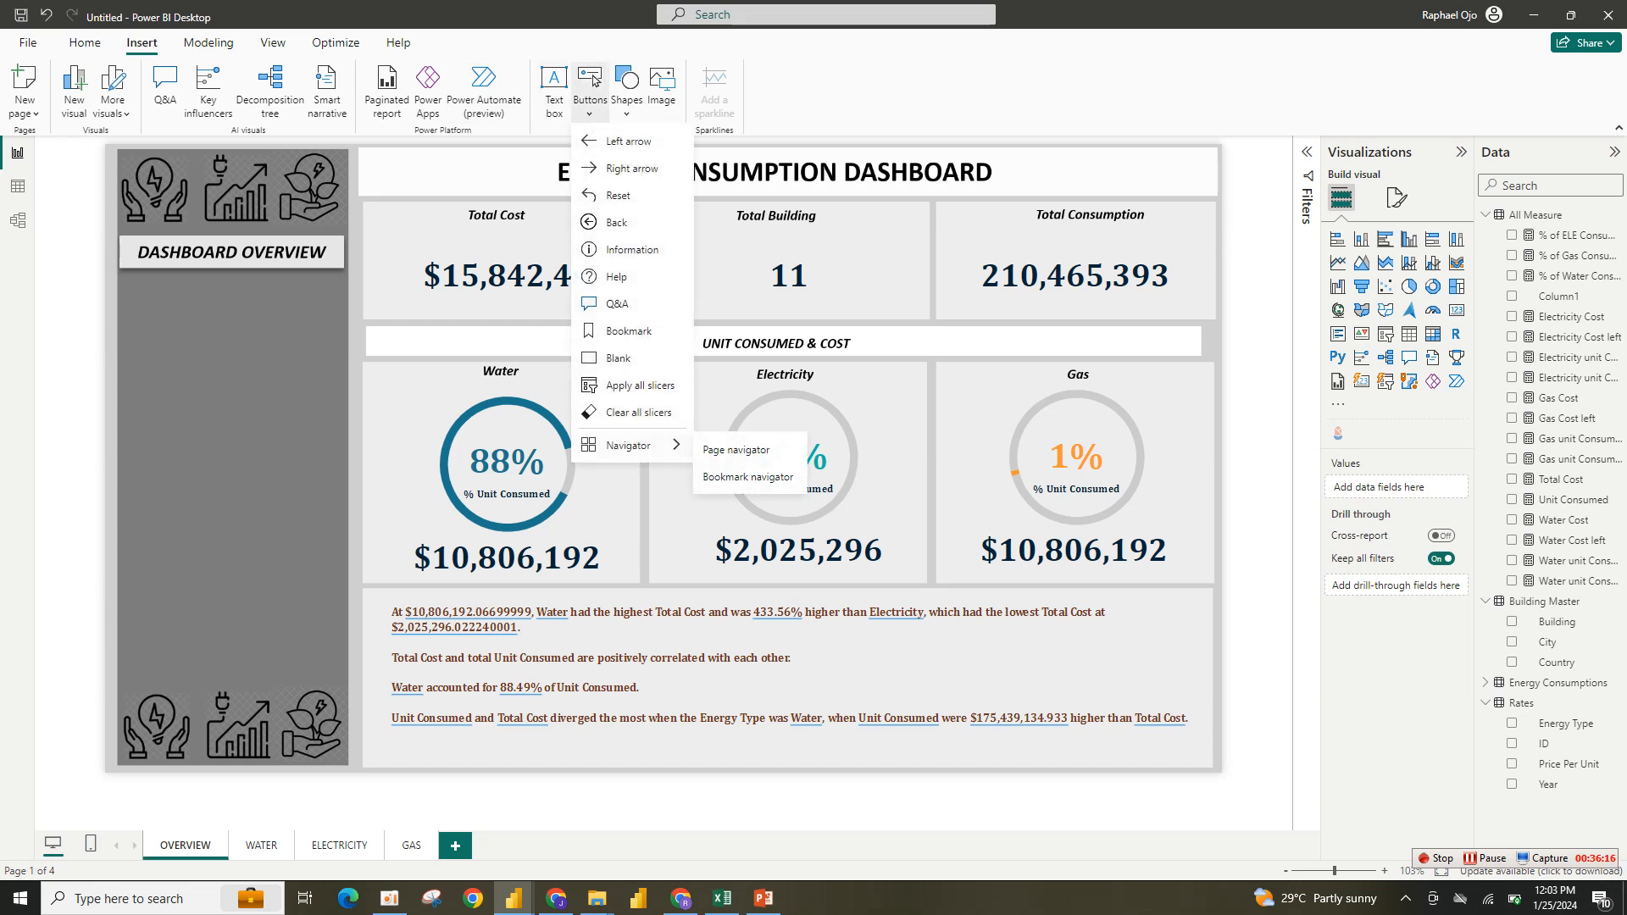
click(737, 449)
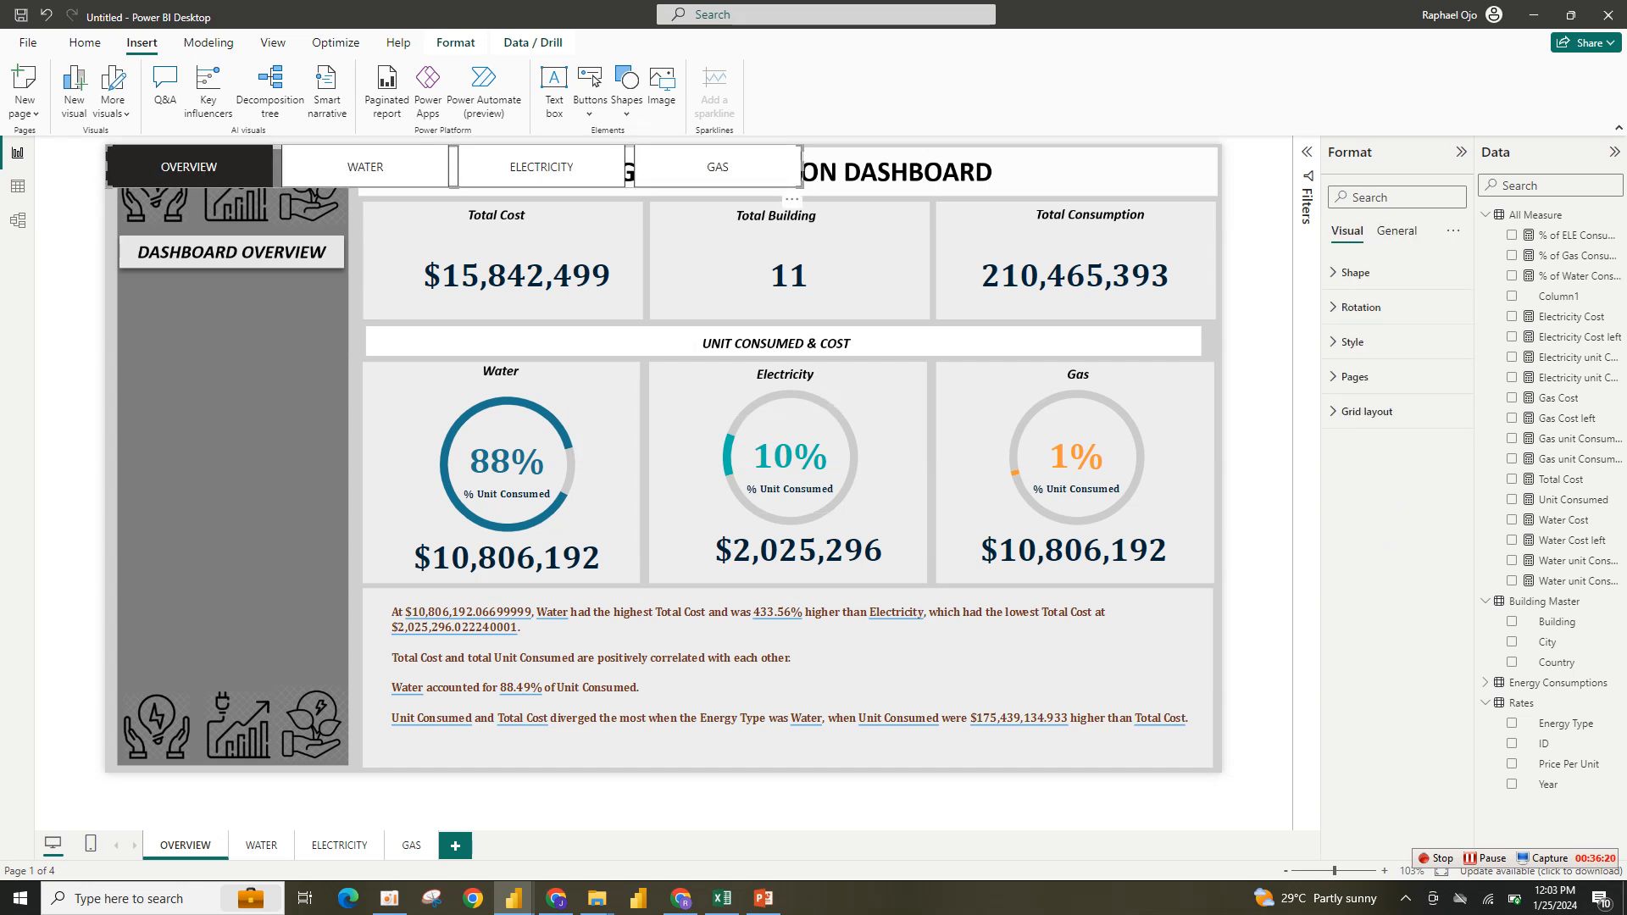
drag(730, 171, 908, 420)
- Change the page navigator's button shape to Speech Bubble
click(1355, 272)
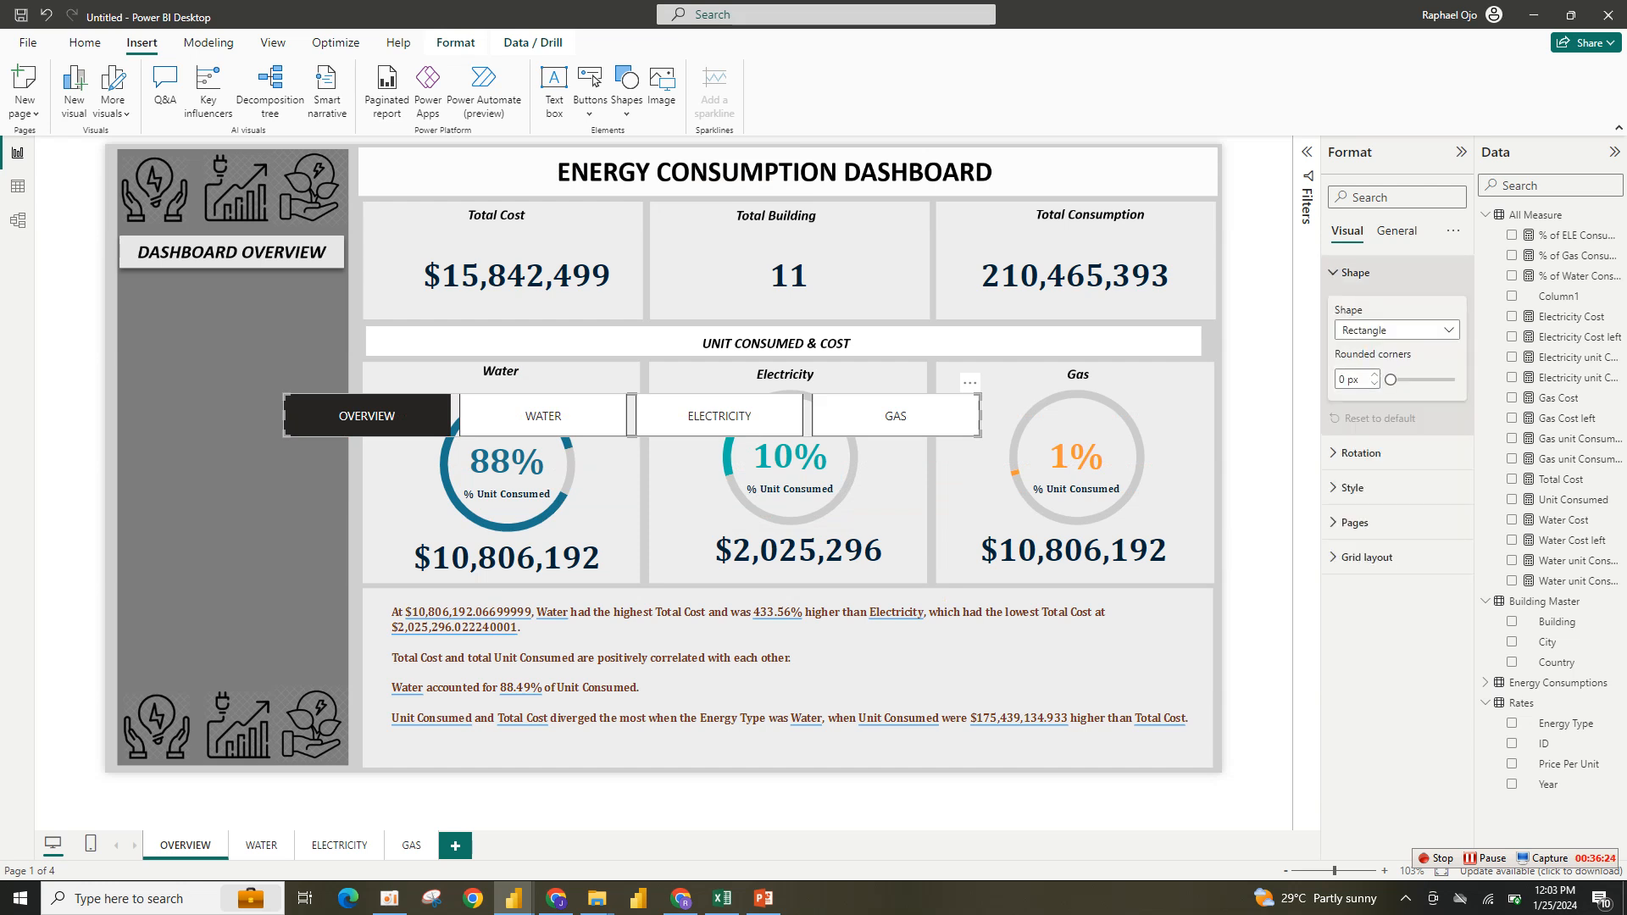
click(1395, 231)
click(1356, 342)
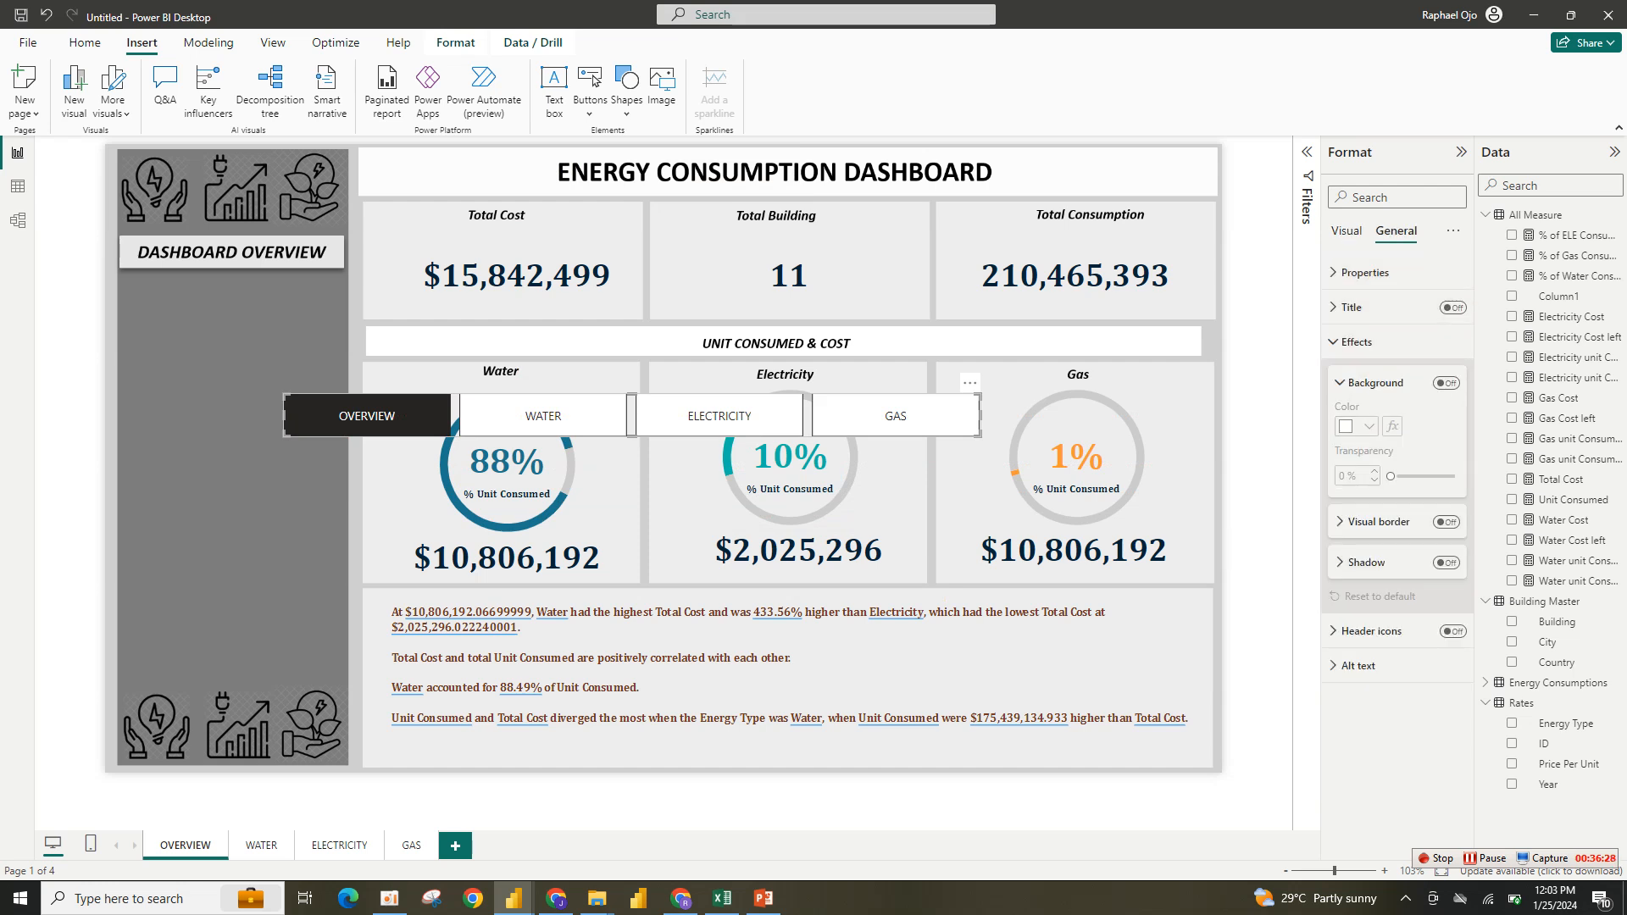
click(1347, 230)
click(1355, 272)
click(1355, 272)
click(1397, 330)
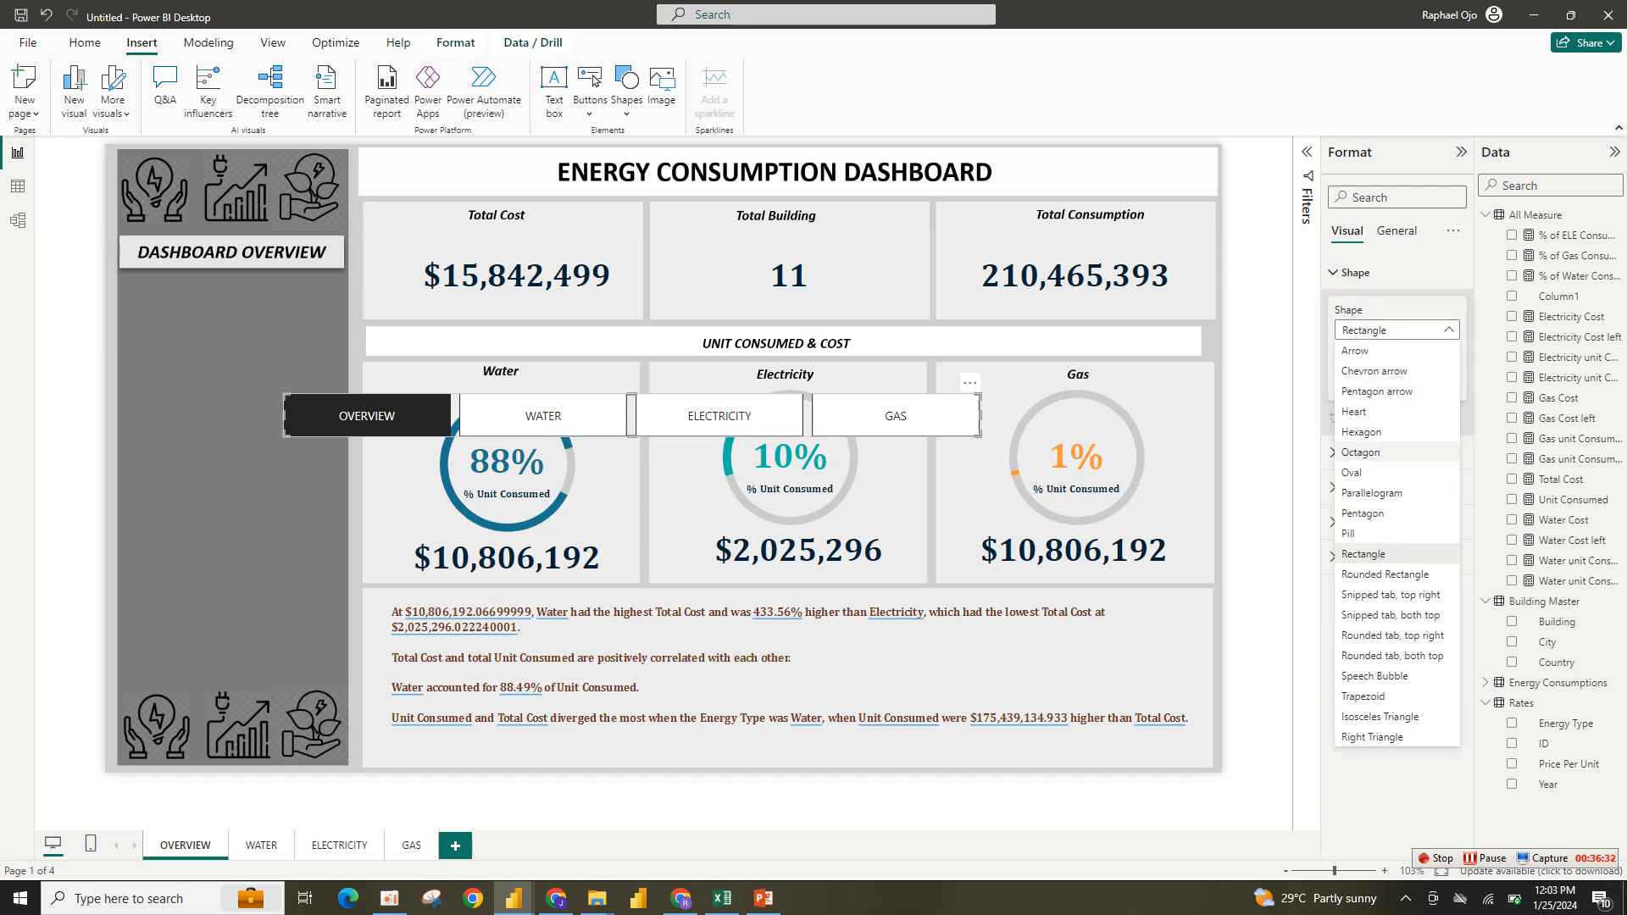
click(1374, 370)
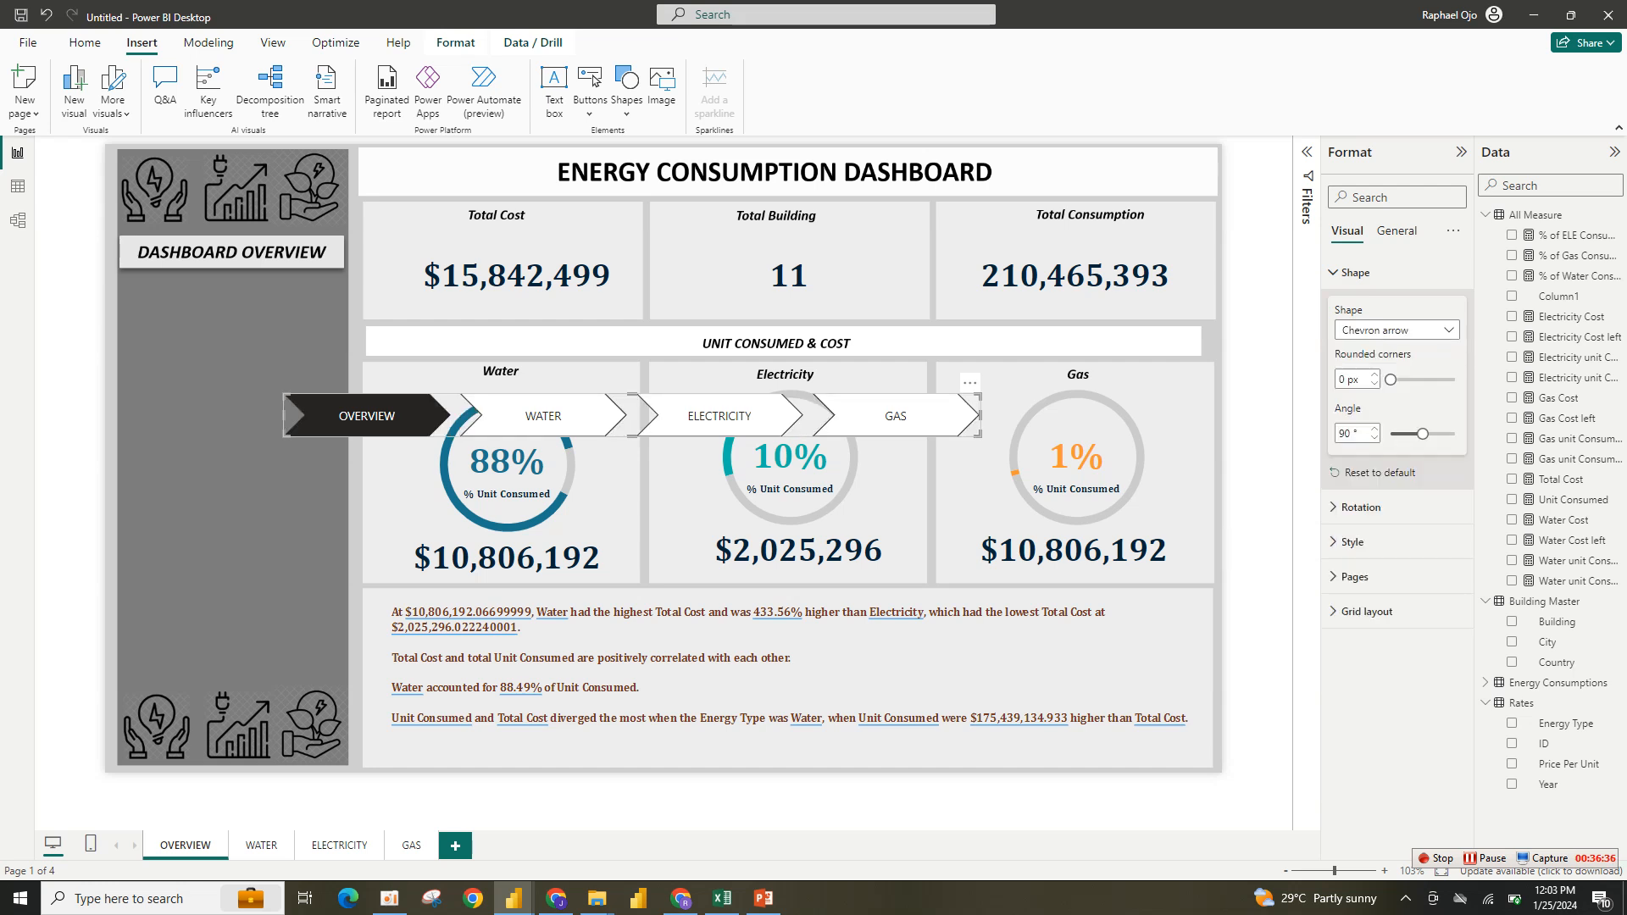
click(1396, 330)
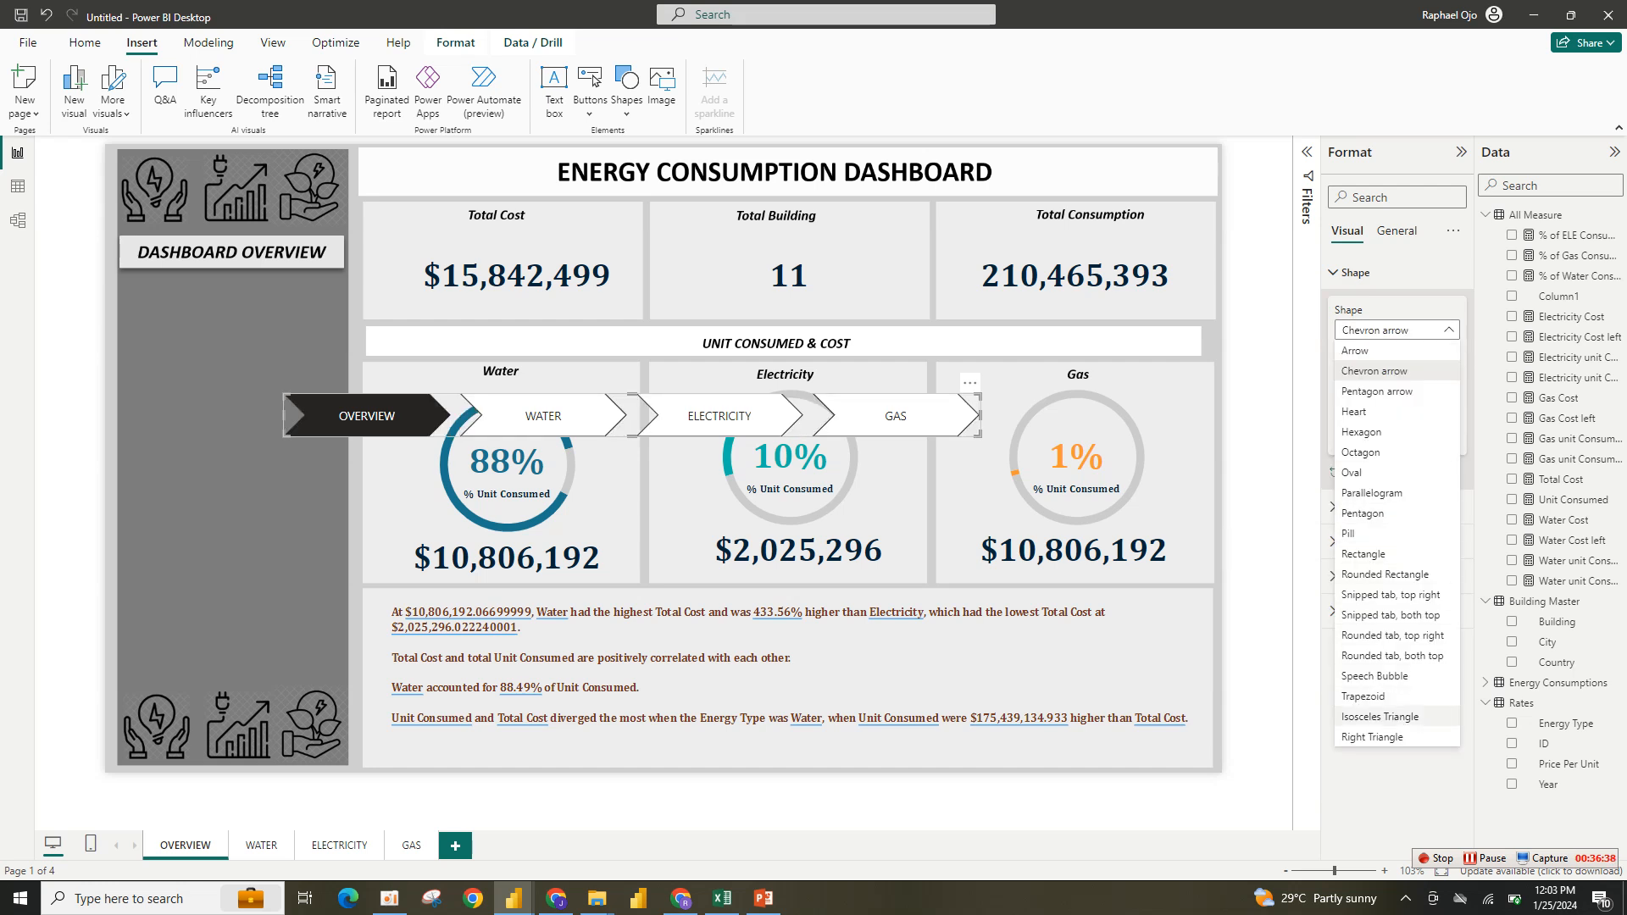
click(1375, 675)
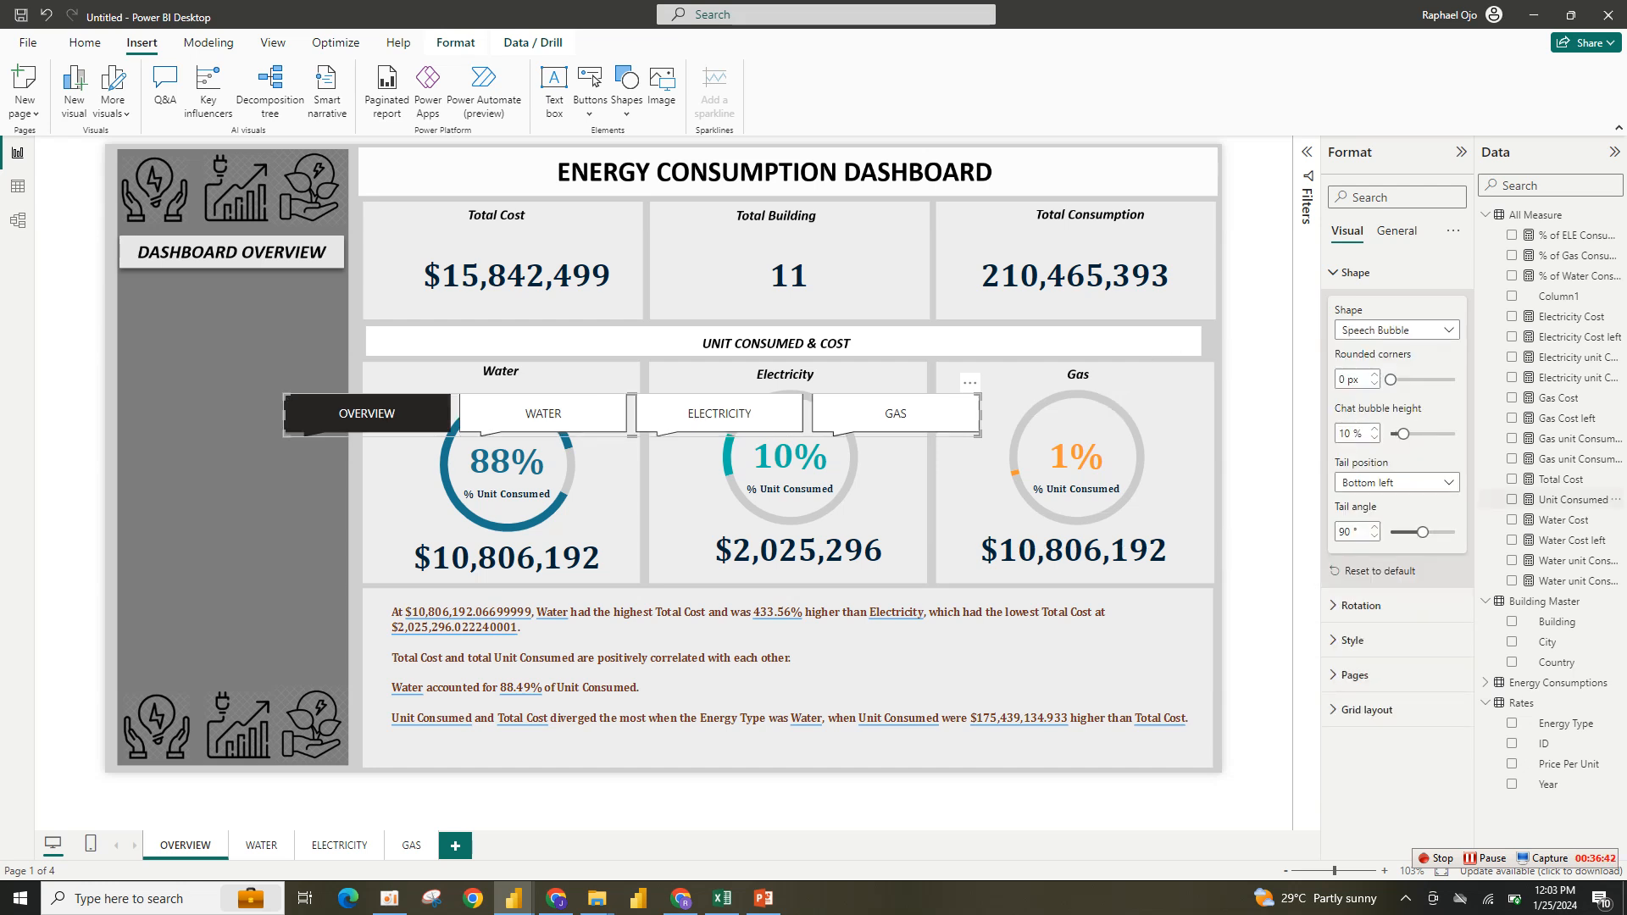
- Set the page navigator's grid layout orientation to Vertical
click(1355, 272)
click(1352, 341)
click(1352, 342)
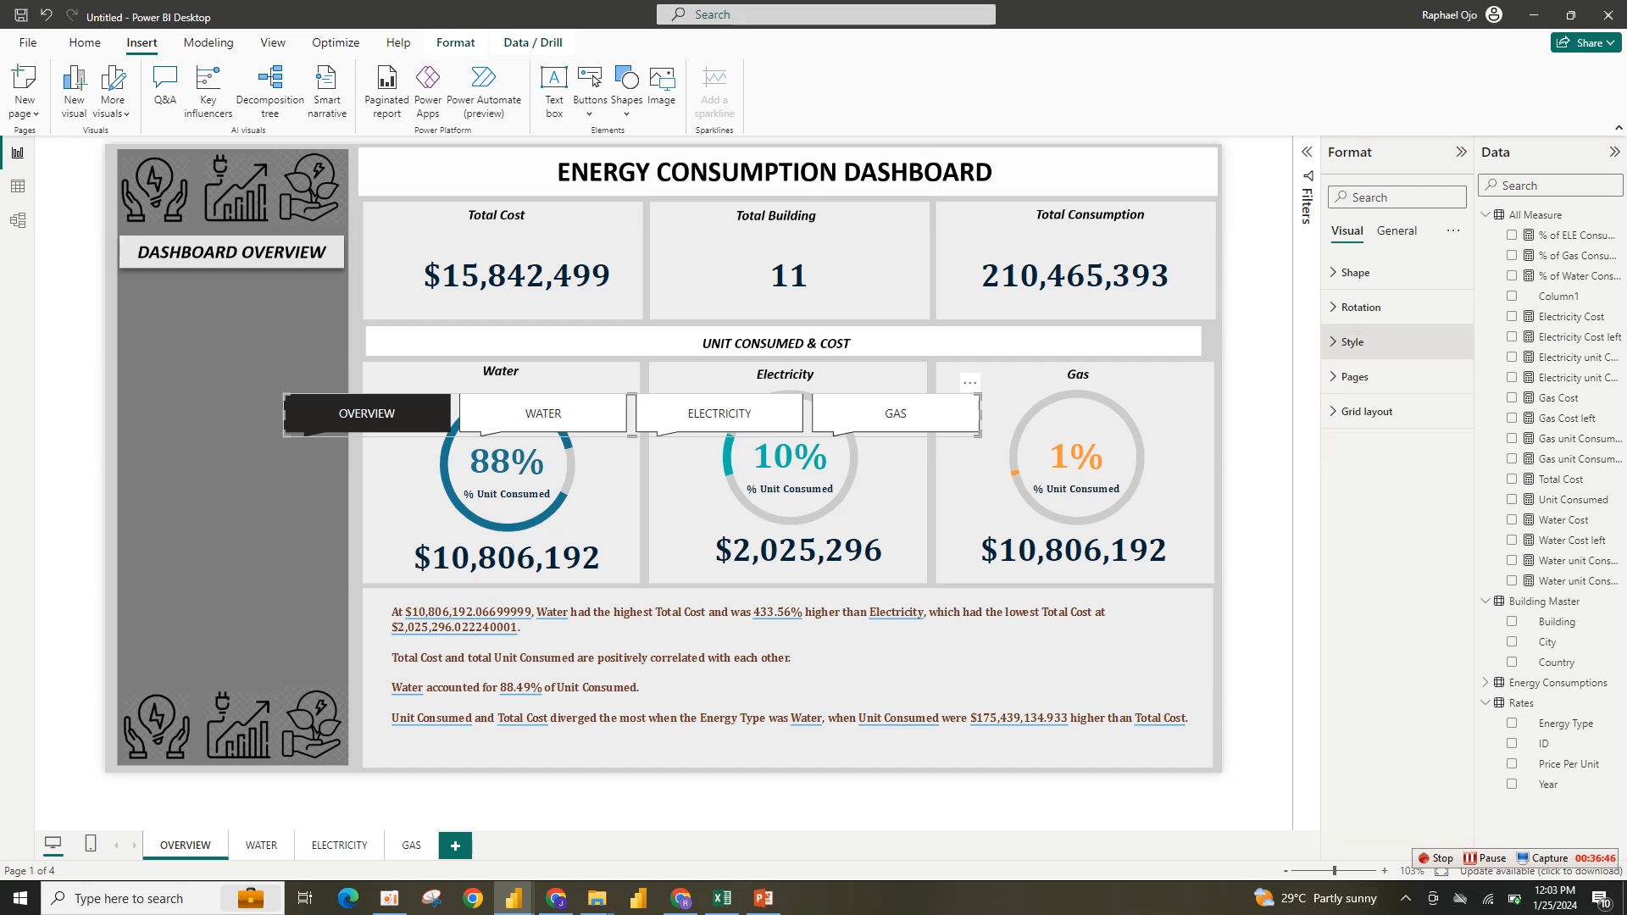
click(1367, 411)
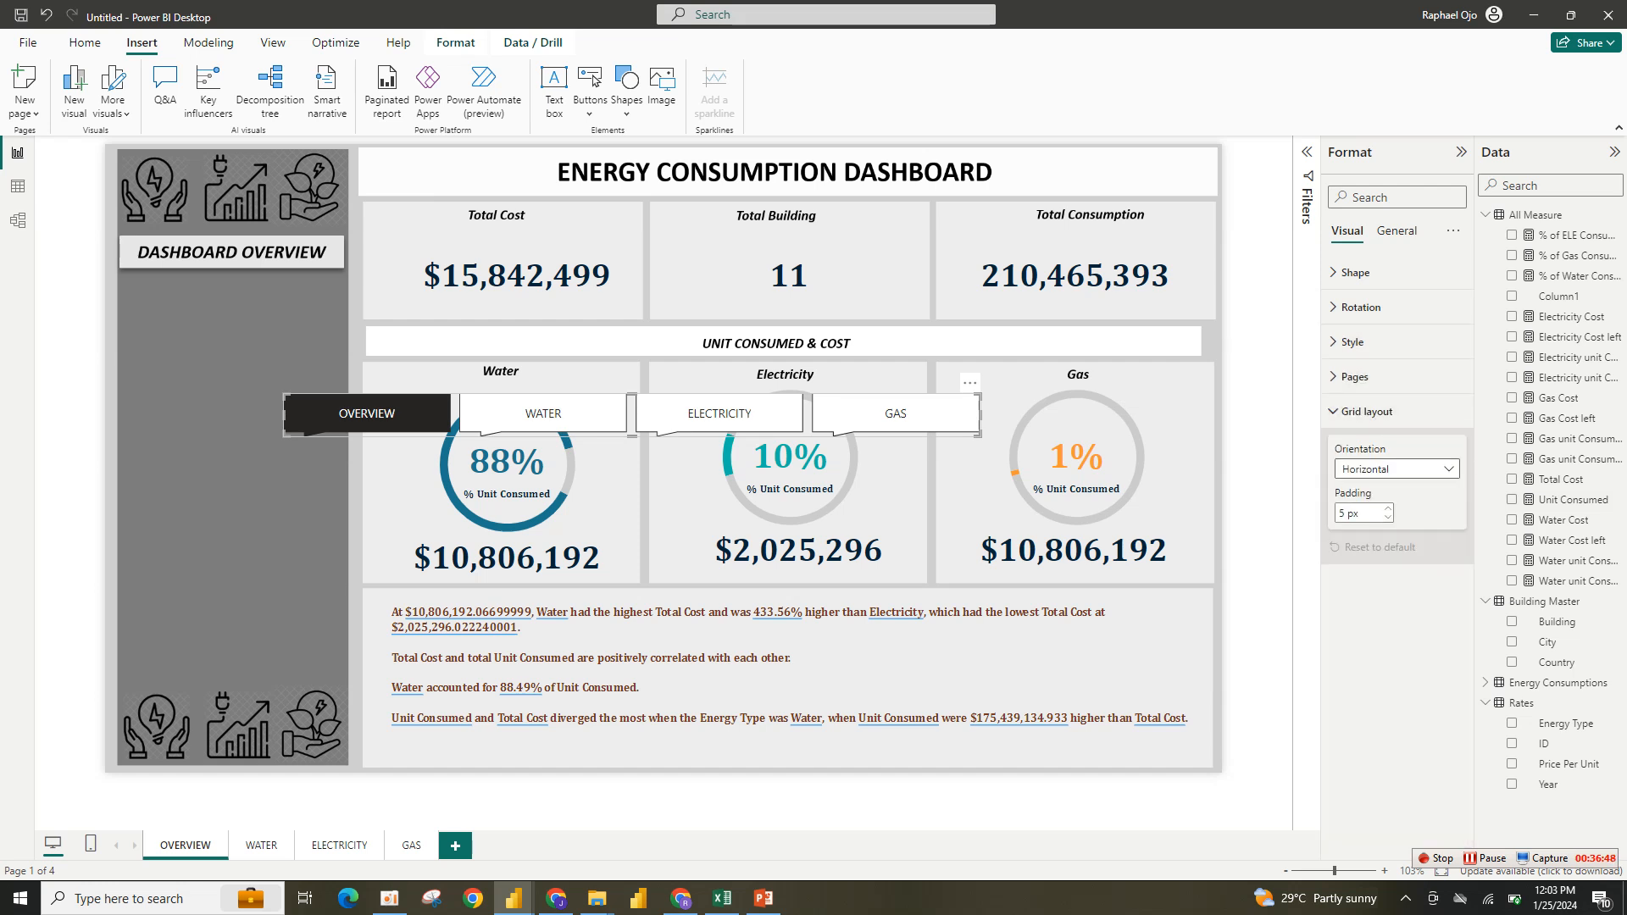
click(1397, 468)
click(1387, 508)
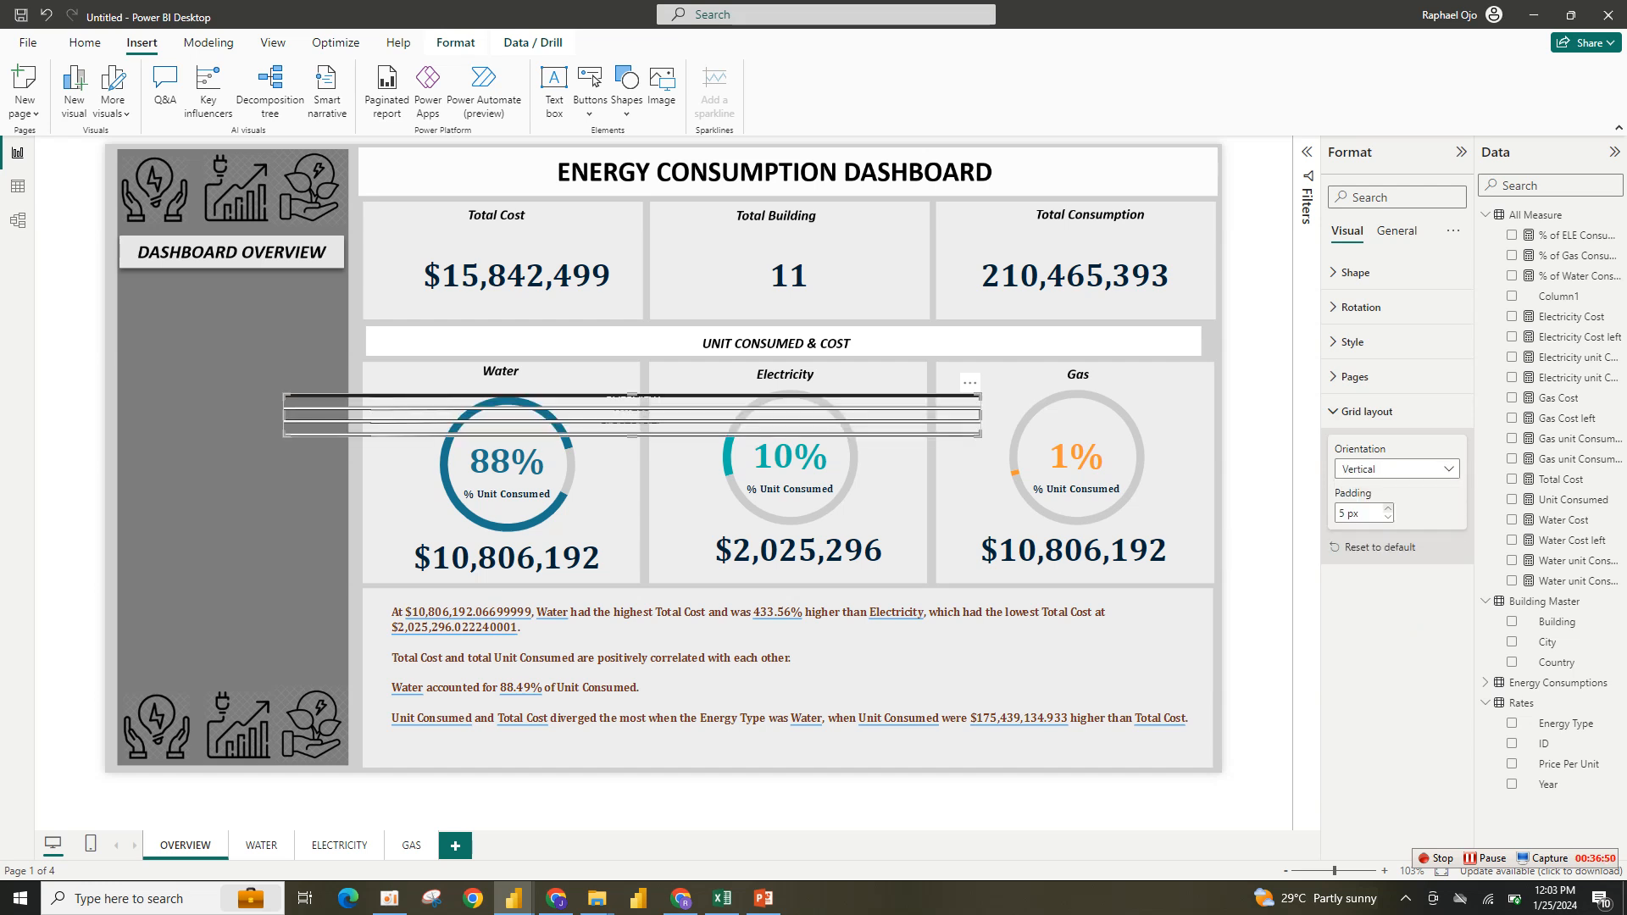
- Move the page navigator into the Overview sidebar below the Dashboard Overview title and enlarge it to fill the panel
drag(979, 435, 472, 545)
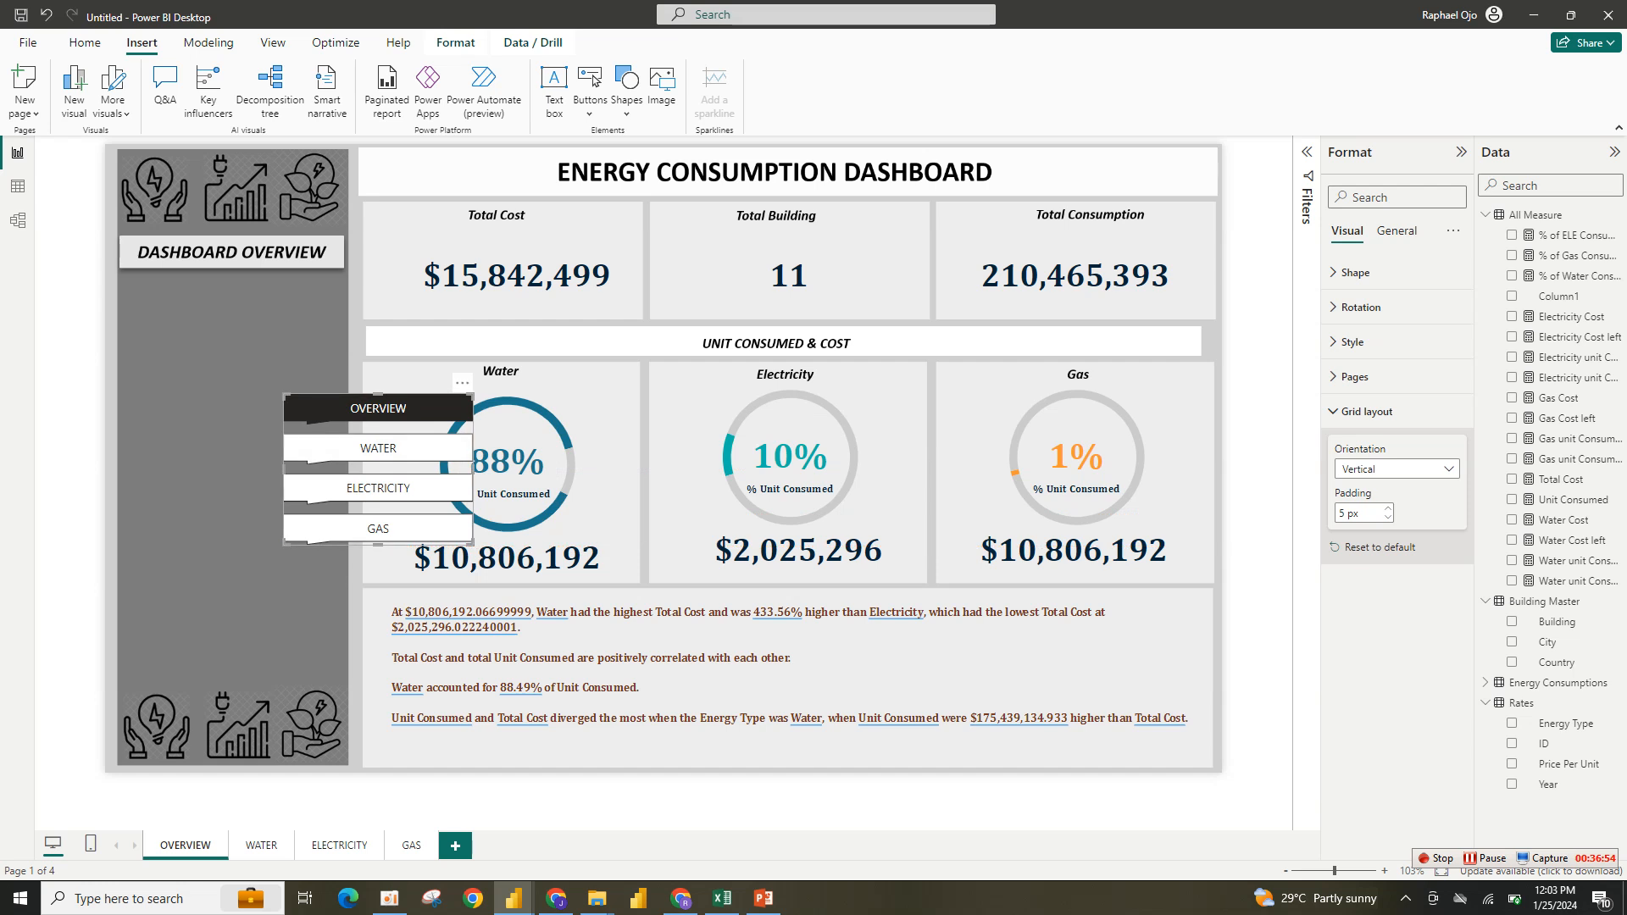
drag(460, 385, 310, 298)
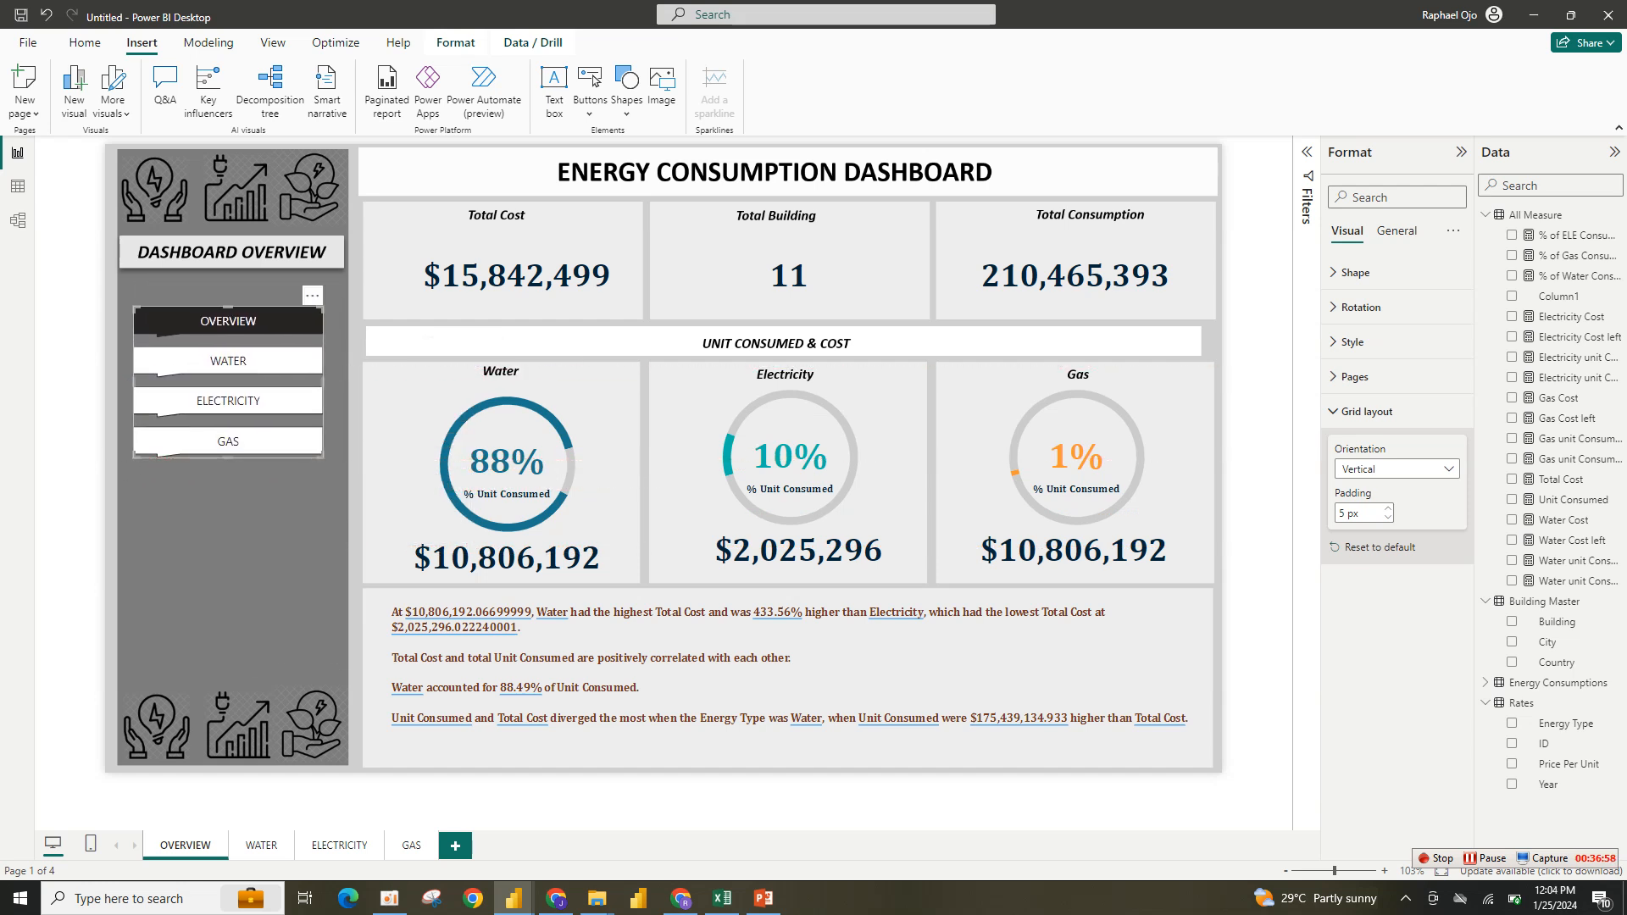
drag(323, 457, 338, 626)
drag(133, 625, 128, 657)
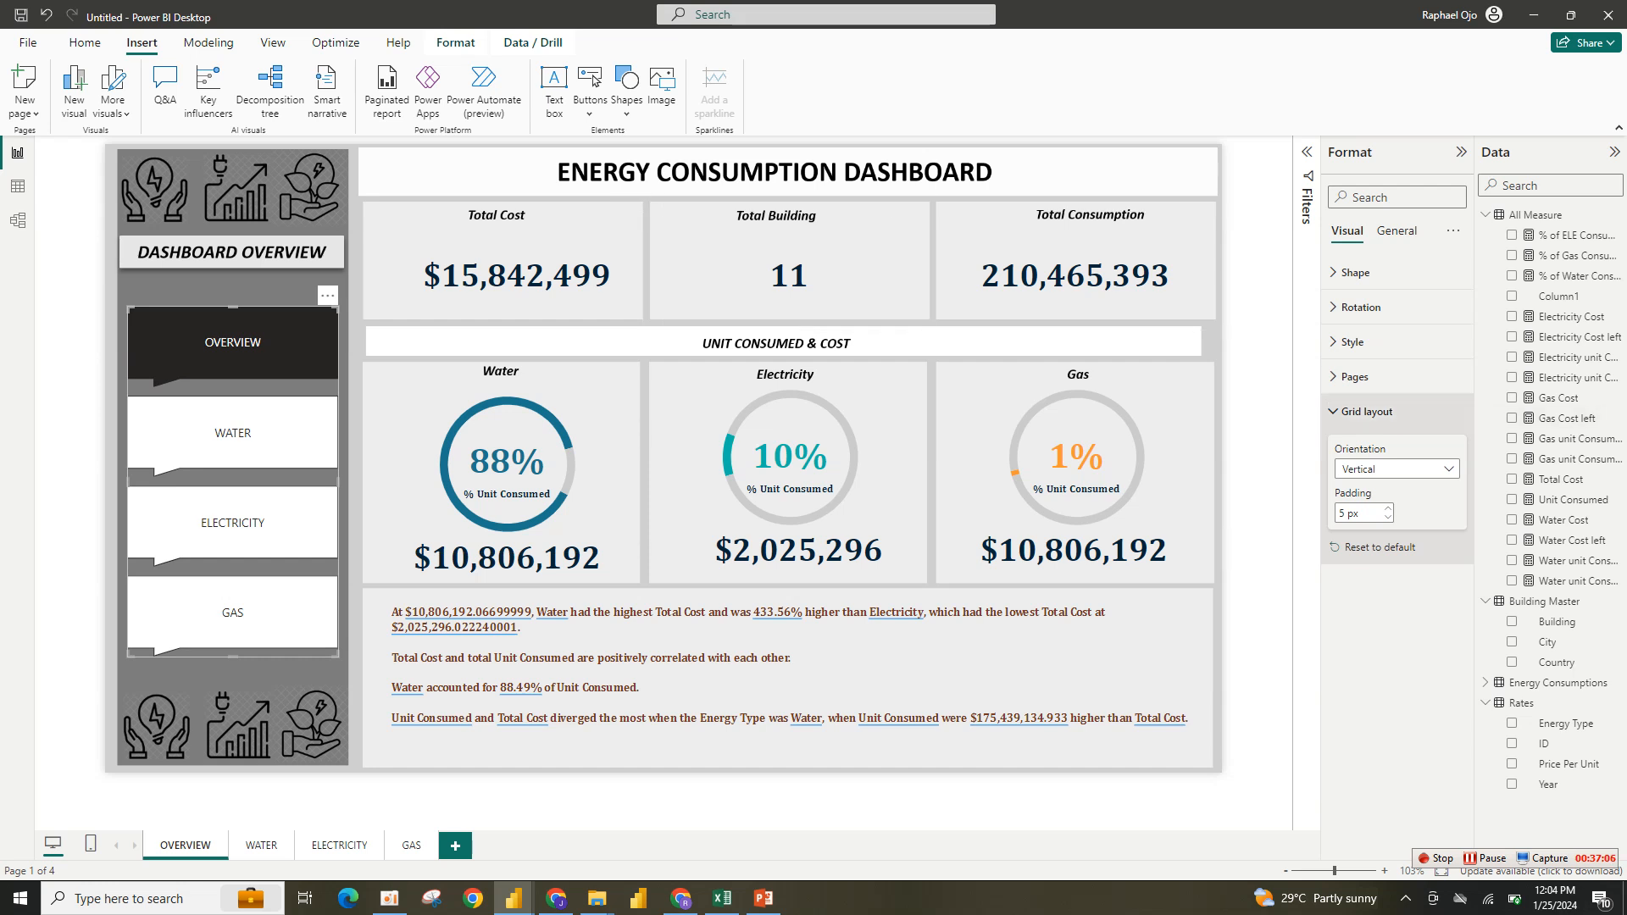
- Hide the OVERVIEW page from the navigator's list of shown pages
click(1354, 376)
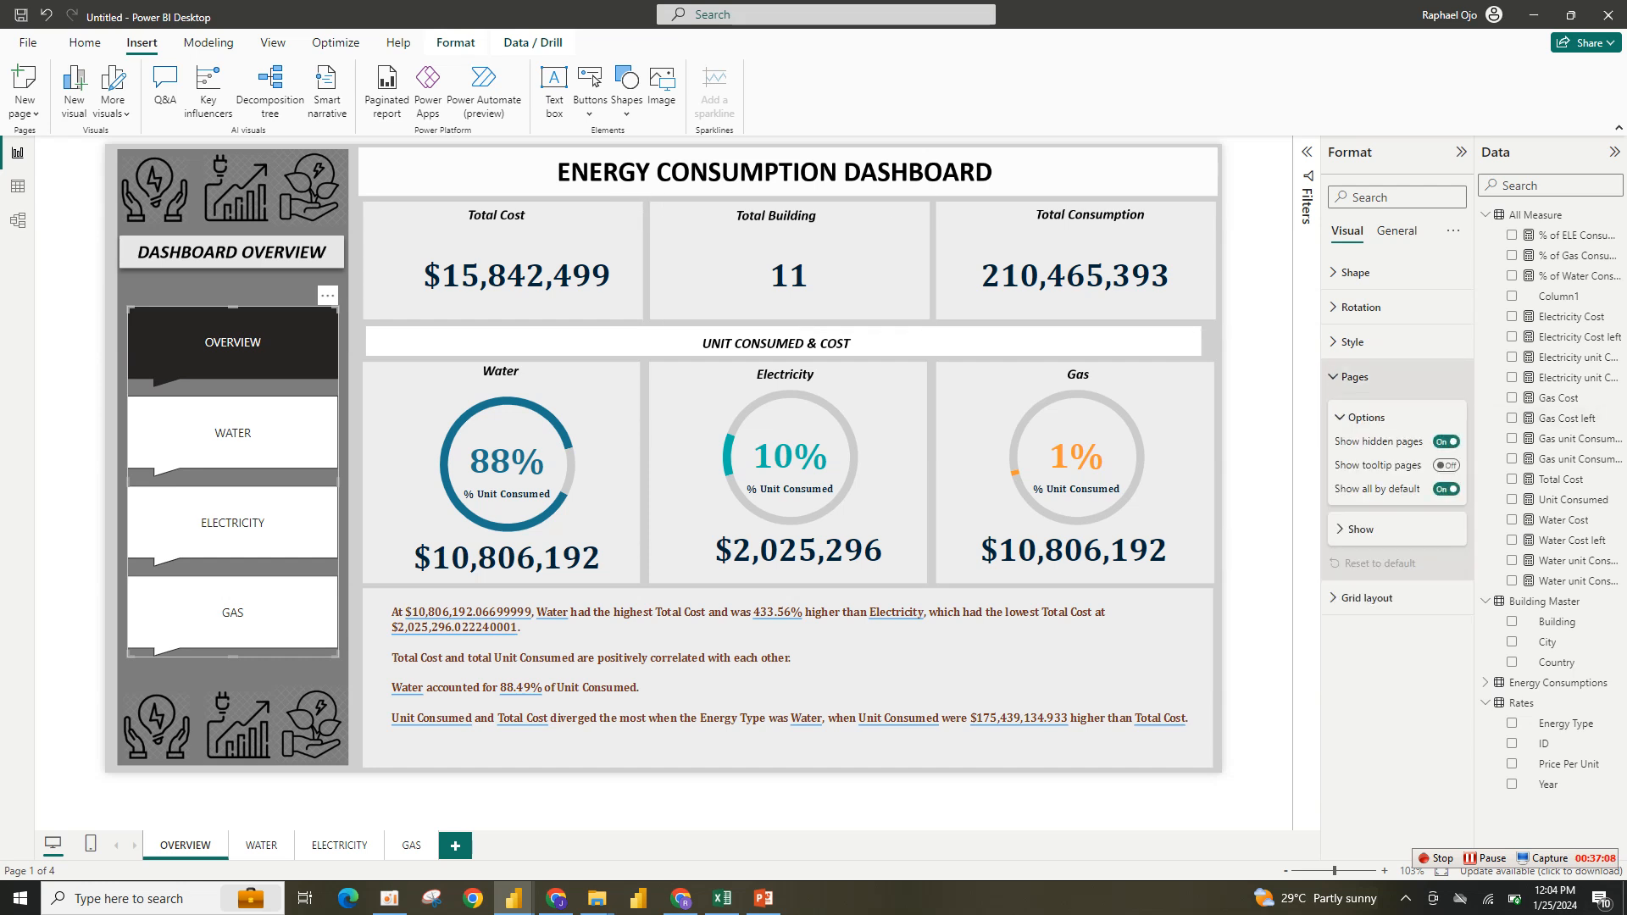
click(1356, 528)
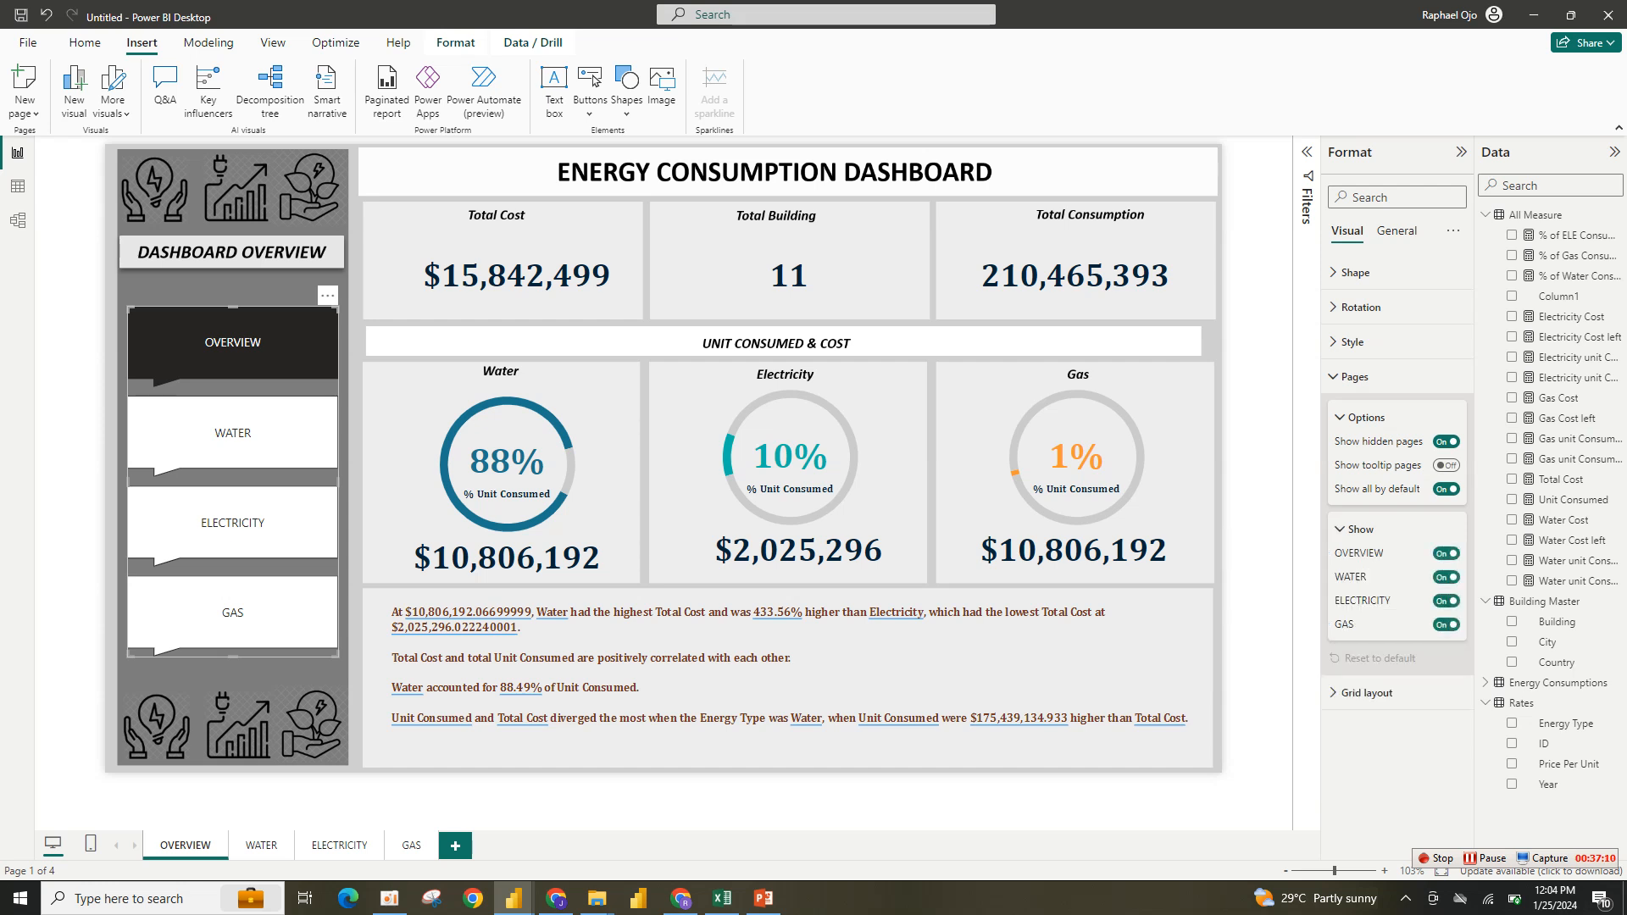
click(1445, 553)
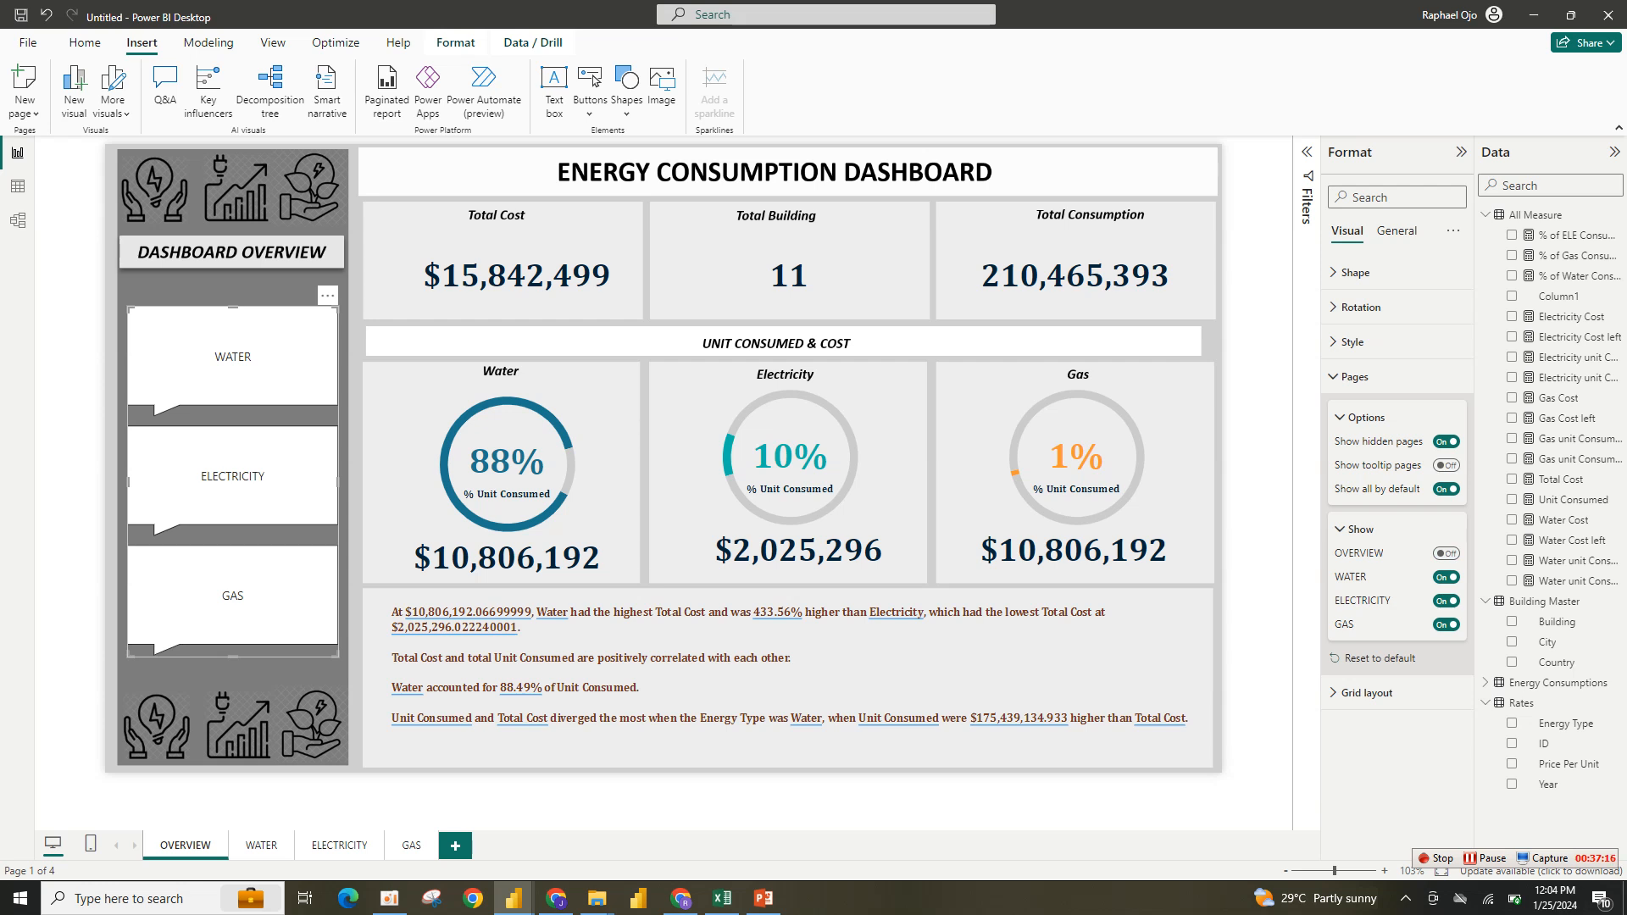
click(1356, 528)
click(1357, 529)
click(1356, 529)
click(1356, 418)
click(1360, 458)
click(1360, 458)
click(1365, 527)
click(1366, 527)
click(1354, 376)
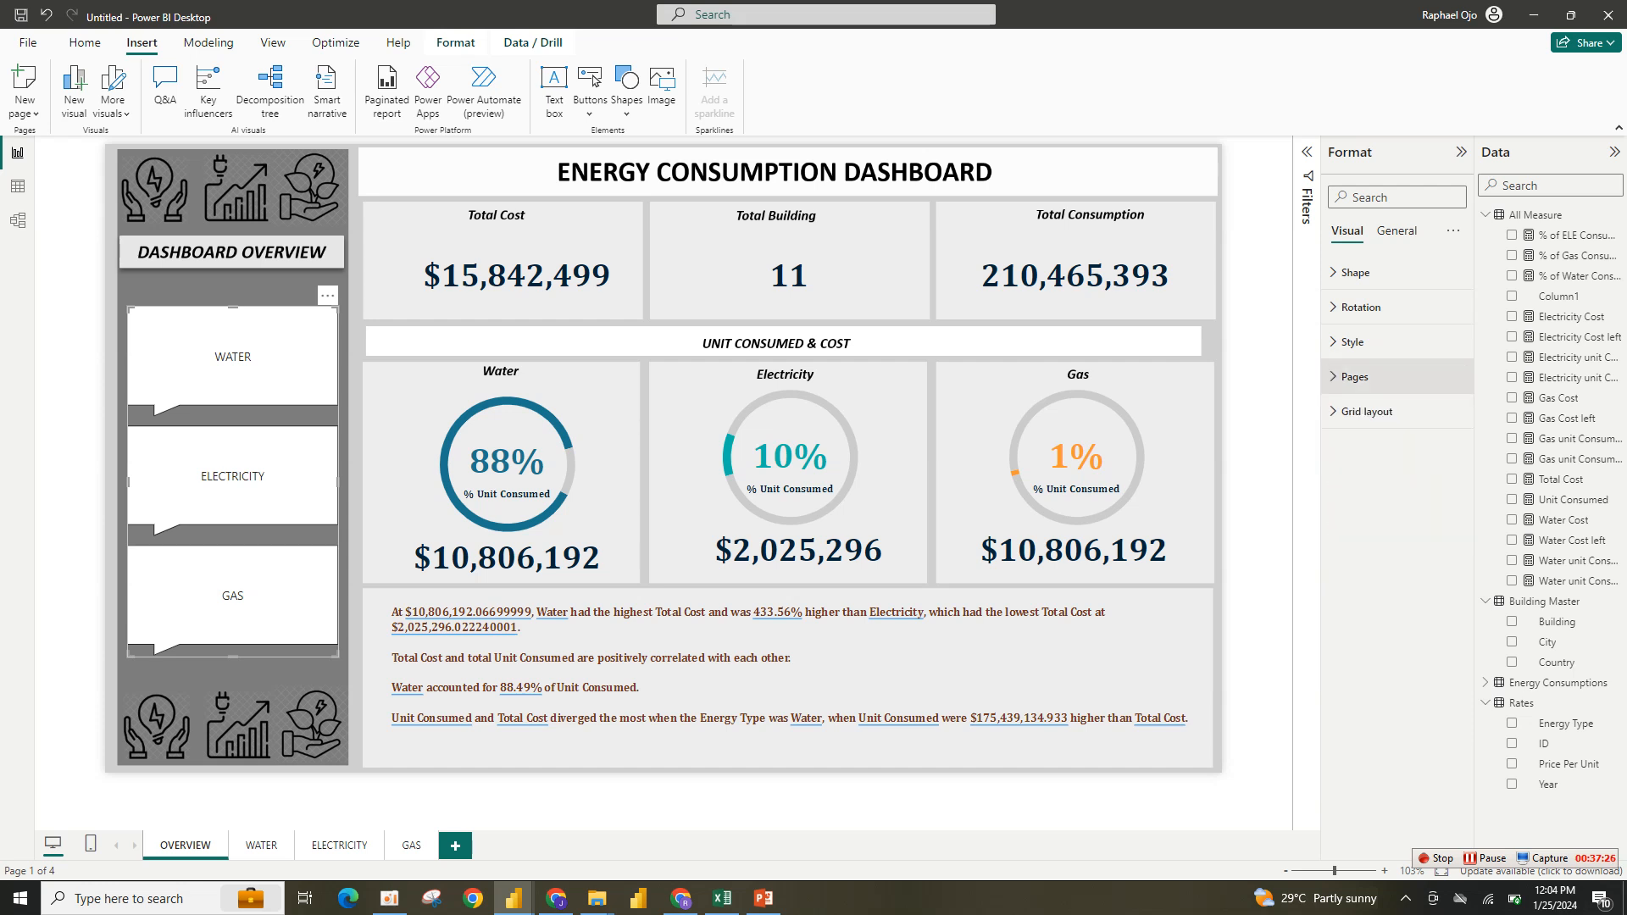
- Set the navigator's default button fill to light gray with 50% transparency
click(1352, 341)
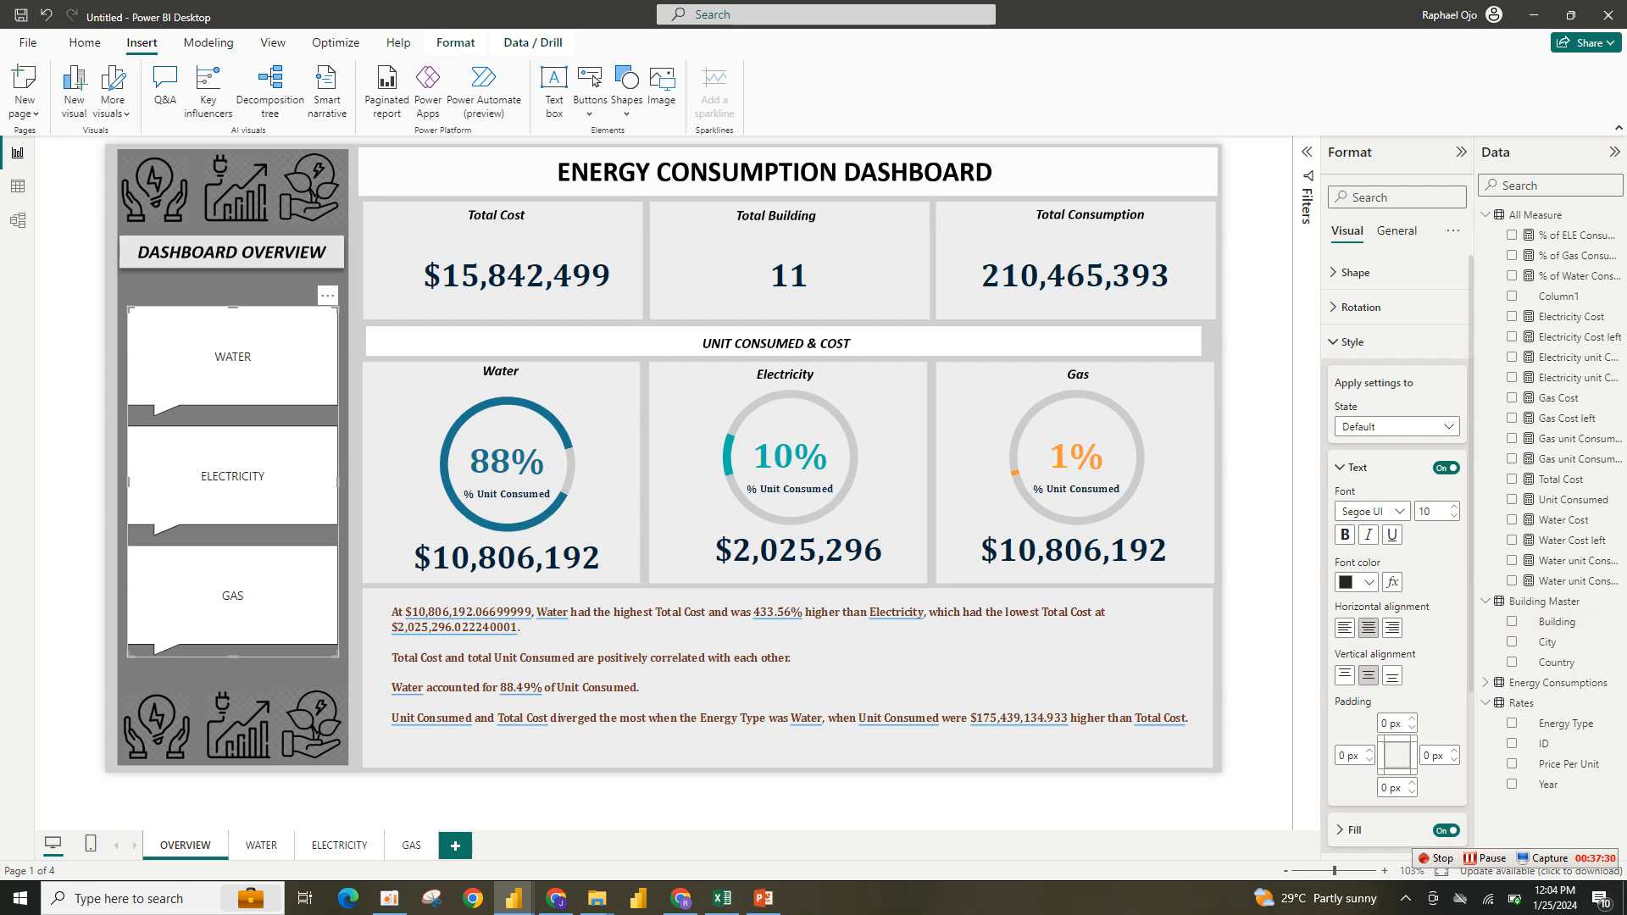
scroll(1396, 550, down, 5)
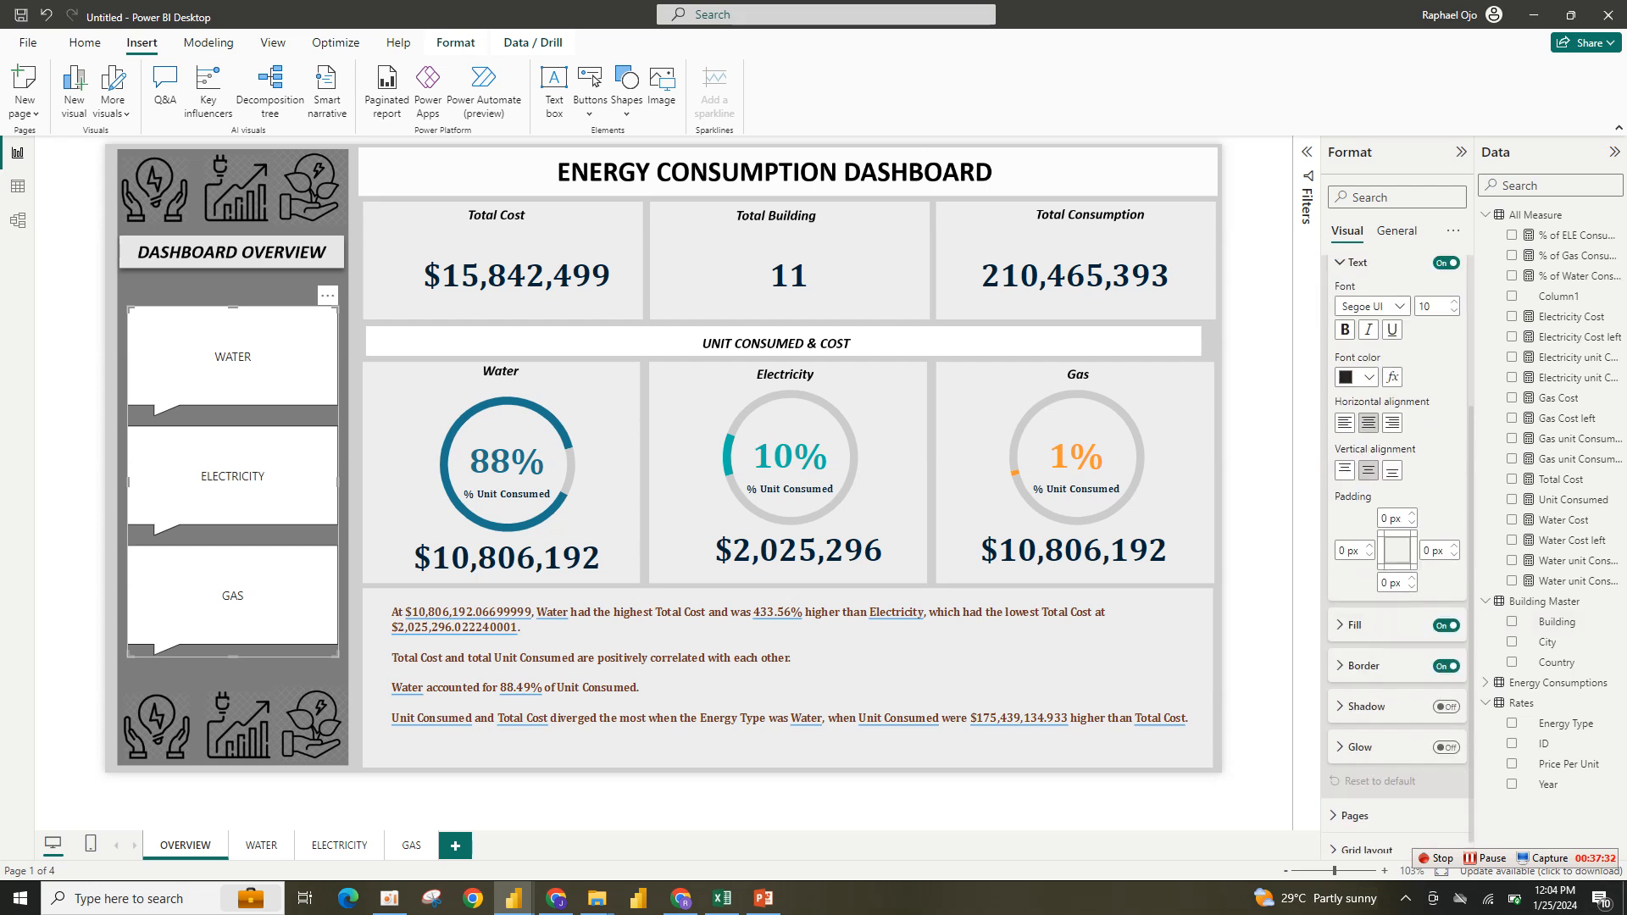
click(1356, 262)
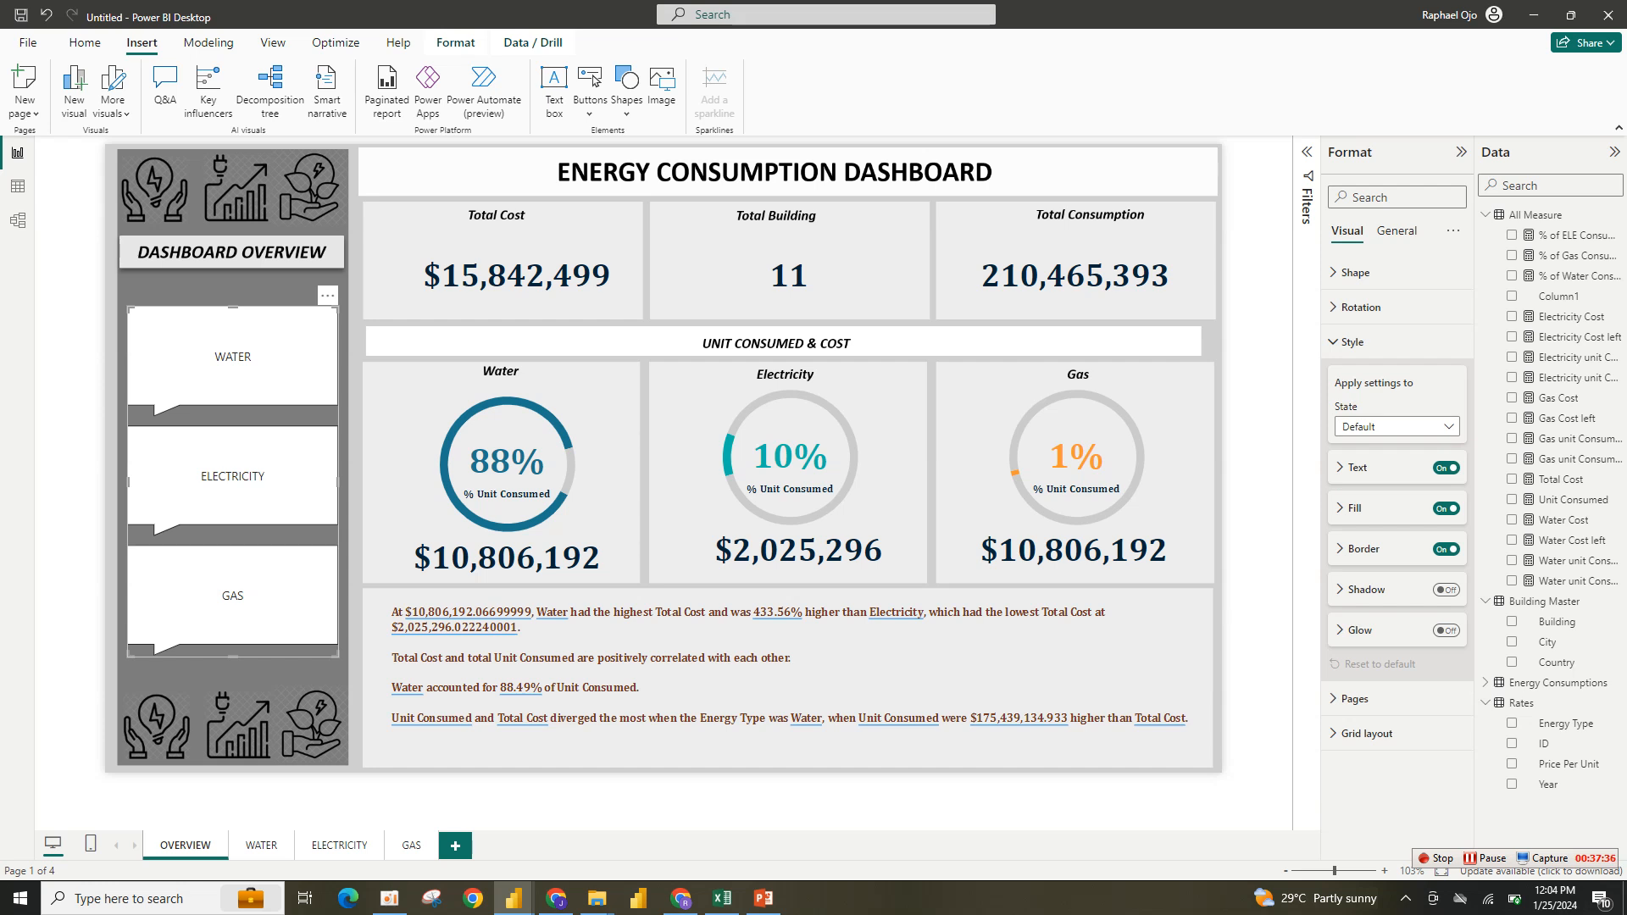
click(1445, 508)
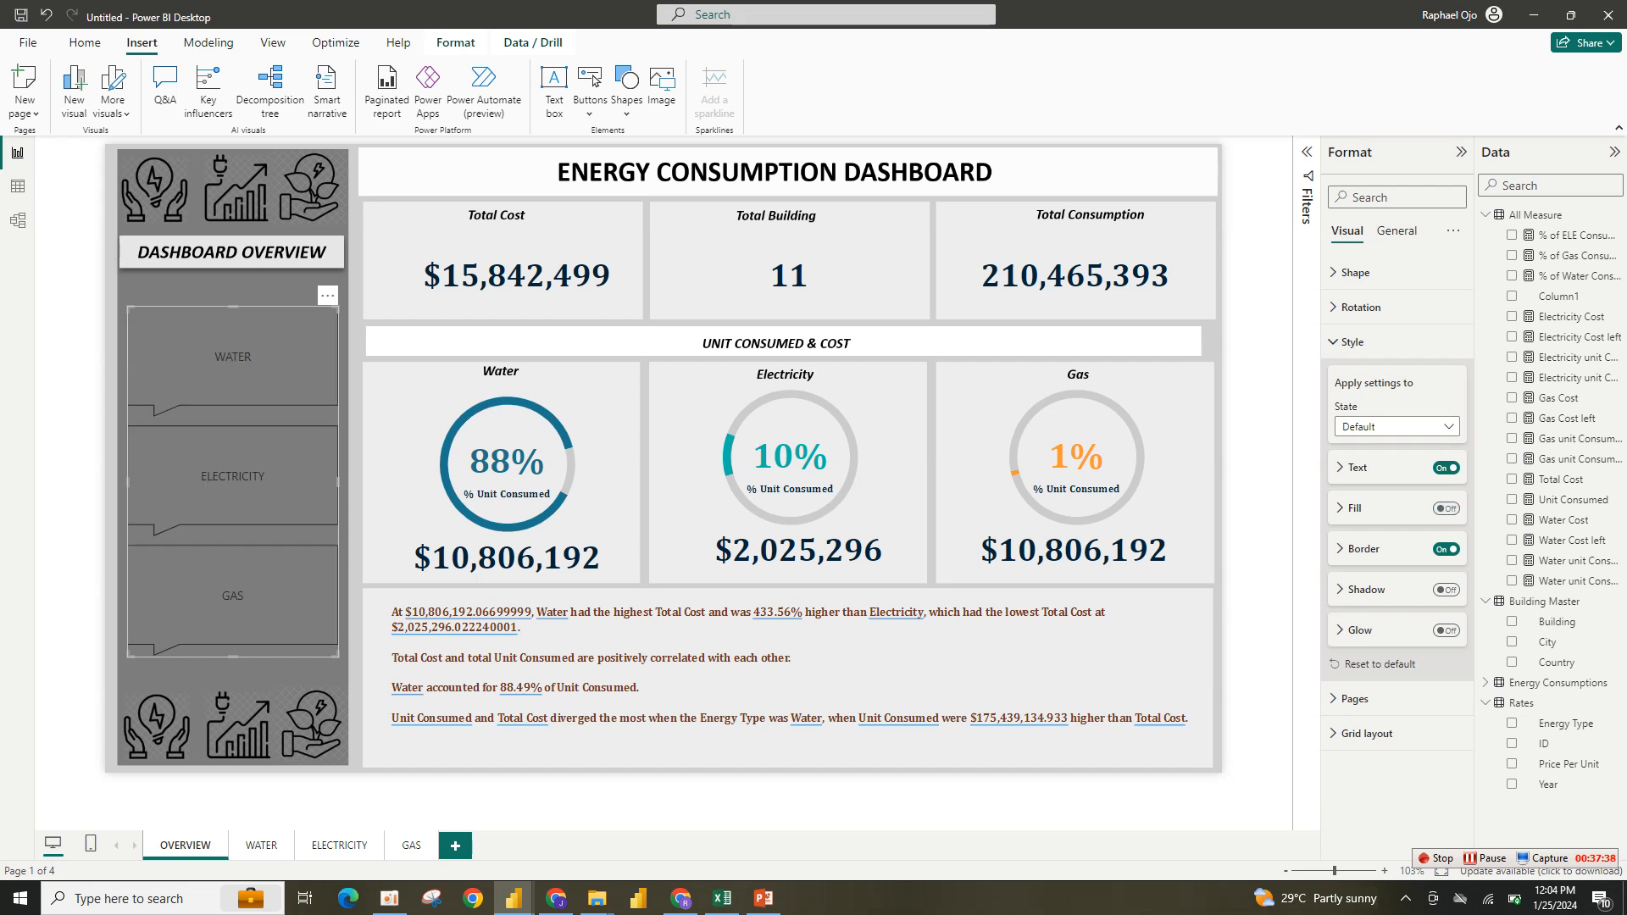
click(1445, 509)
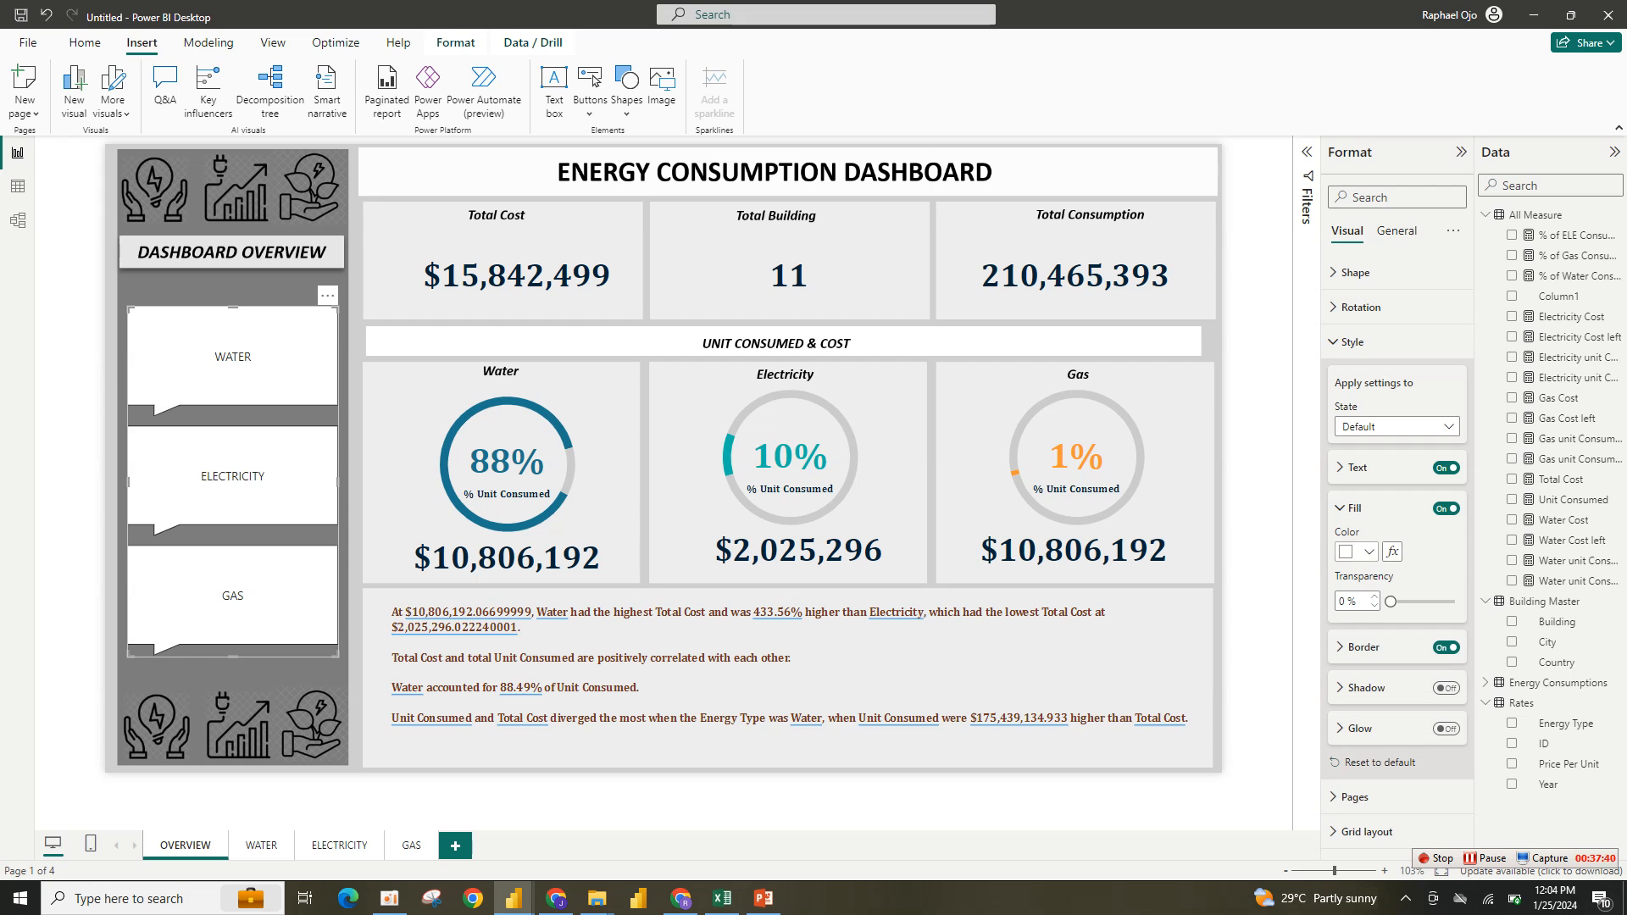
click(1358, 551)
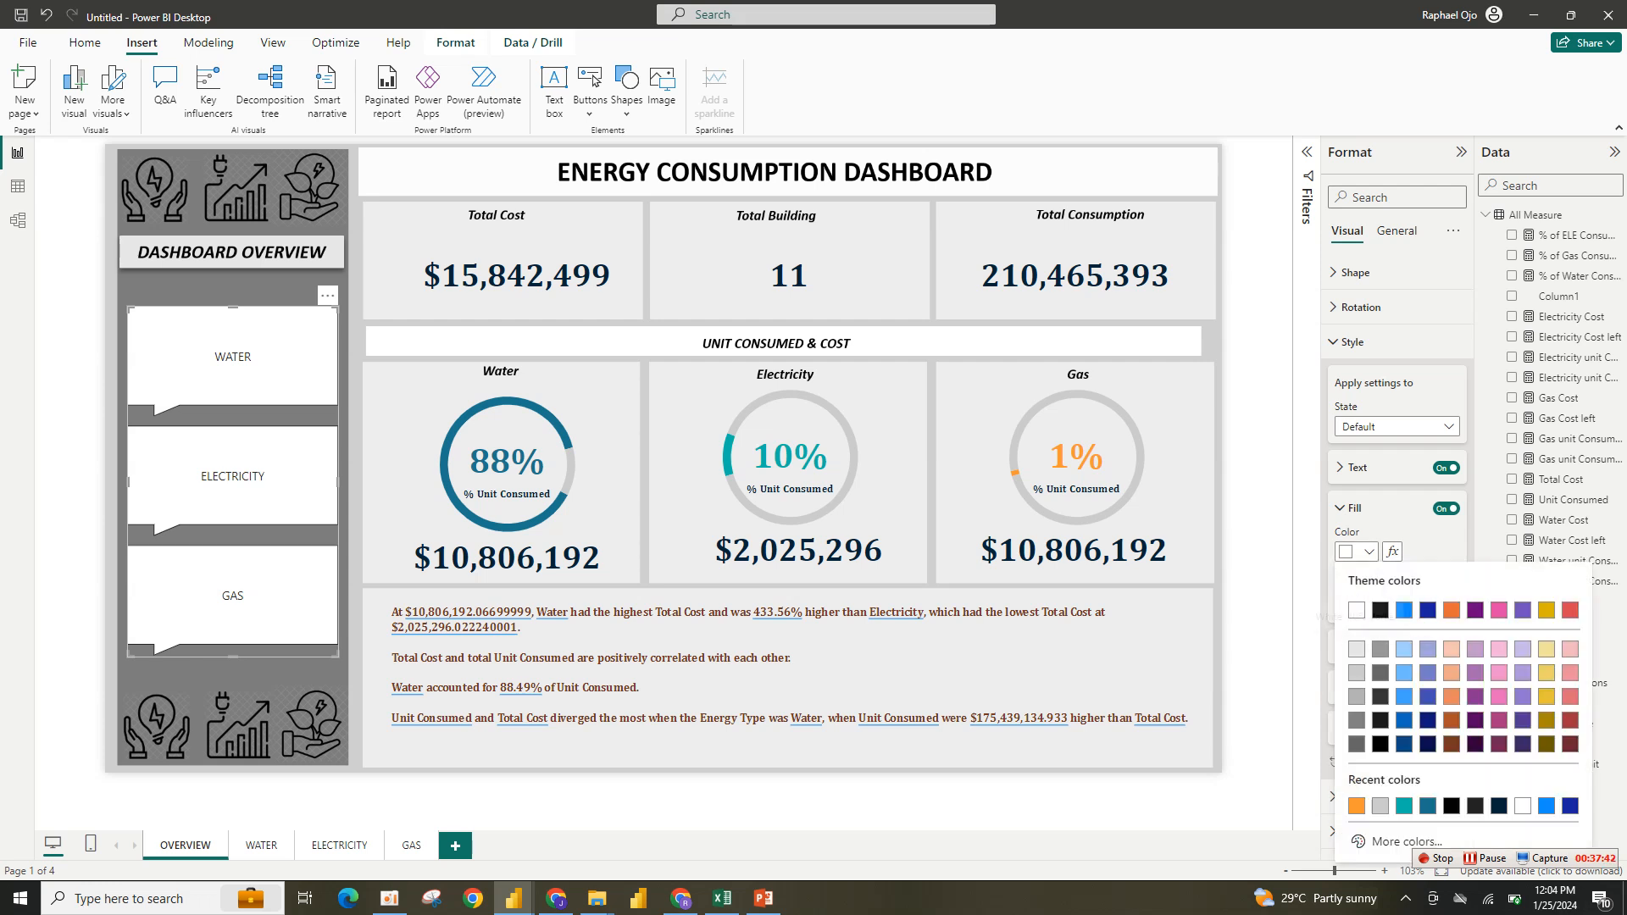
click(1357, 649)
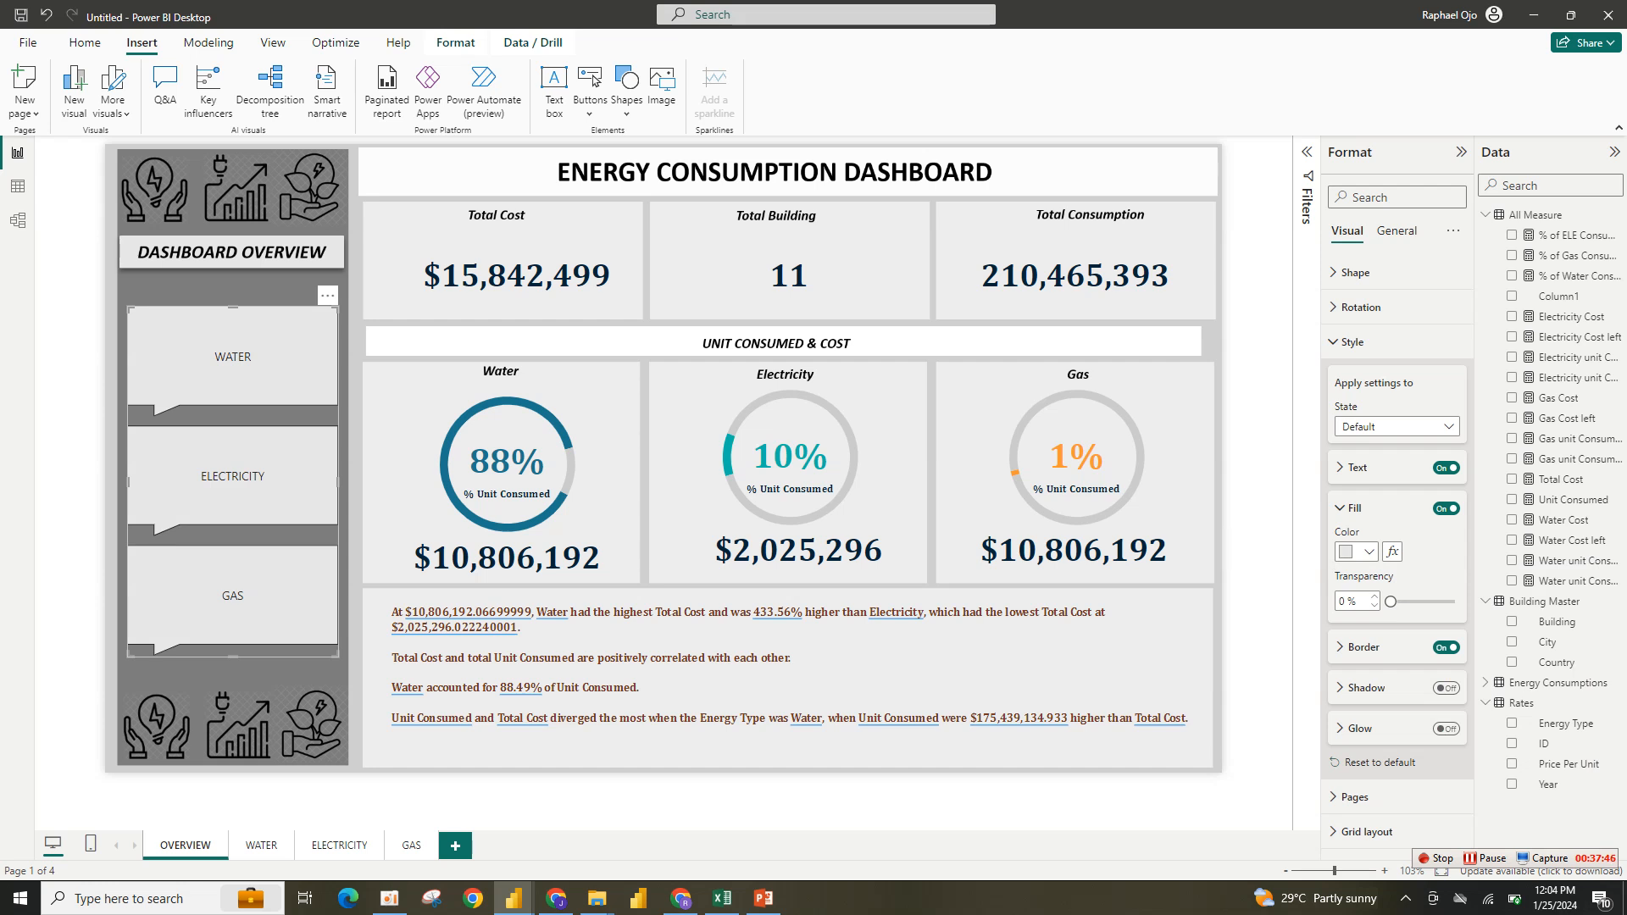
drag(1390, 601, 1423, 601)
click(1354, 508)
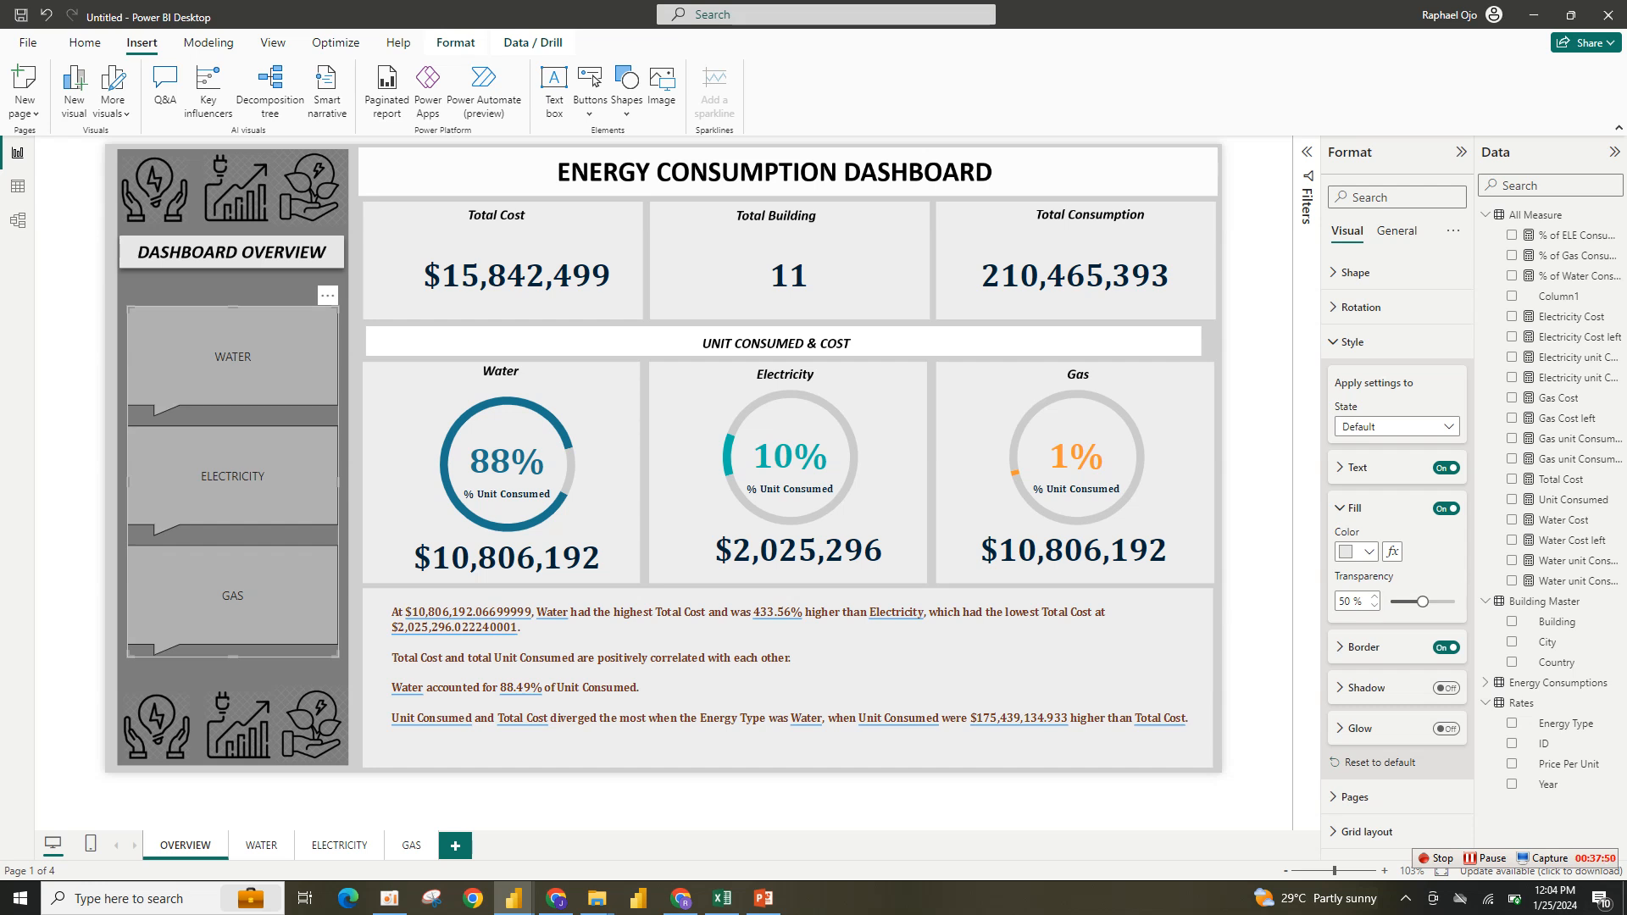
- Set the navigator's default text color to dark navy and make the text bold
click(1356, 468)
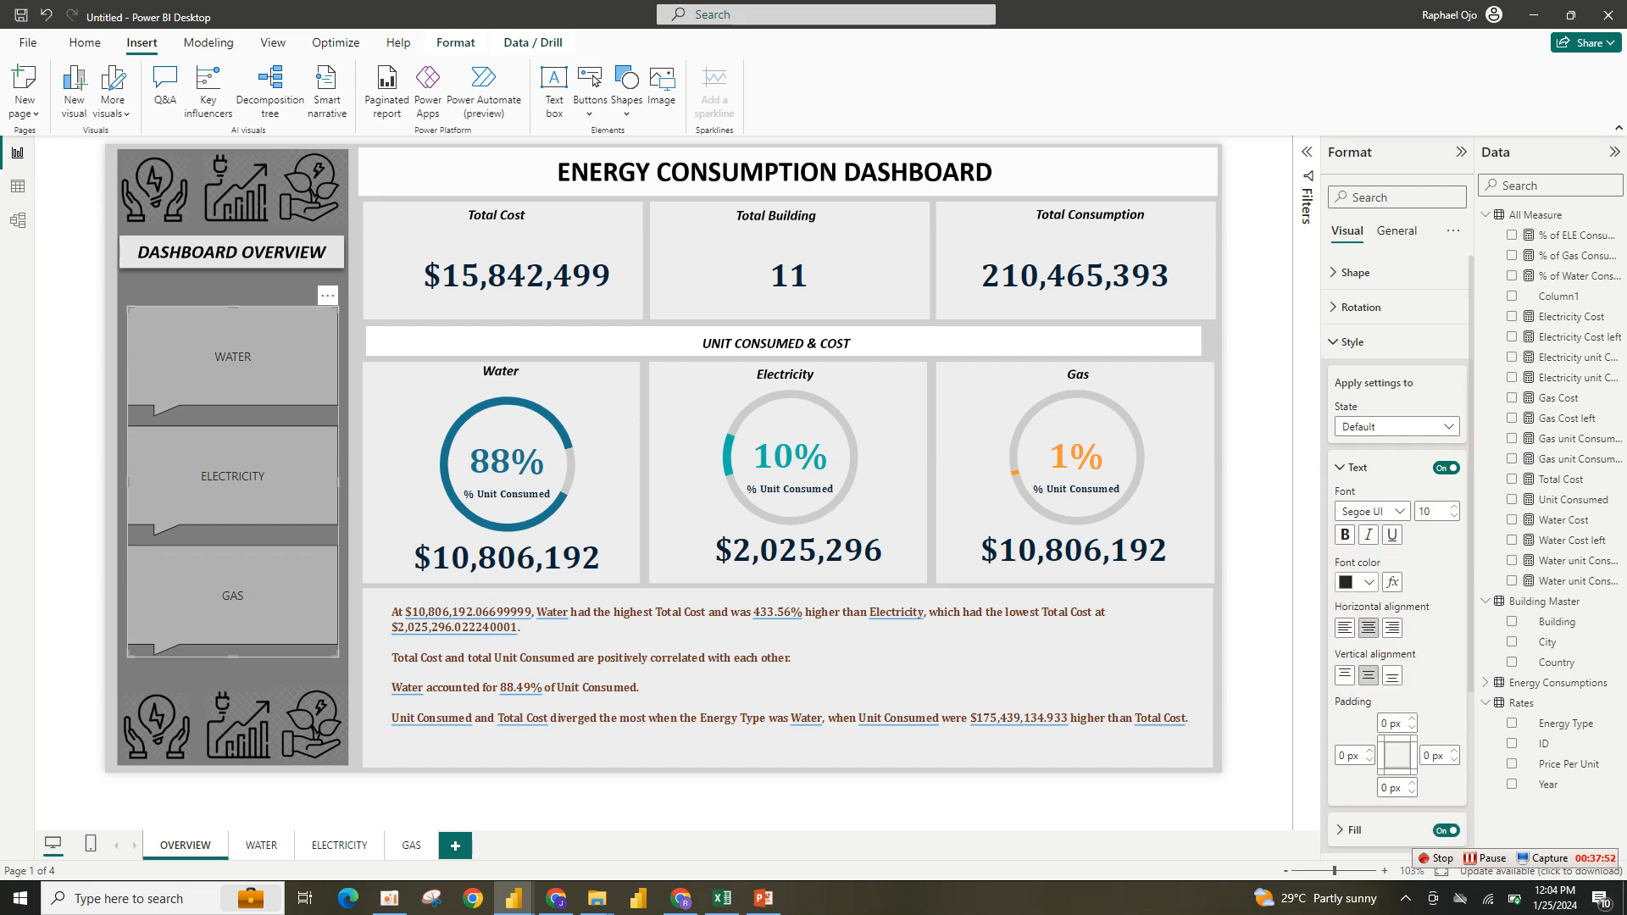
click(1360, 582)
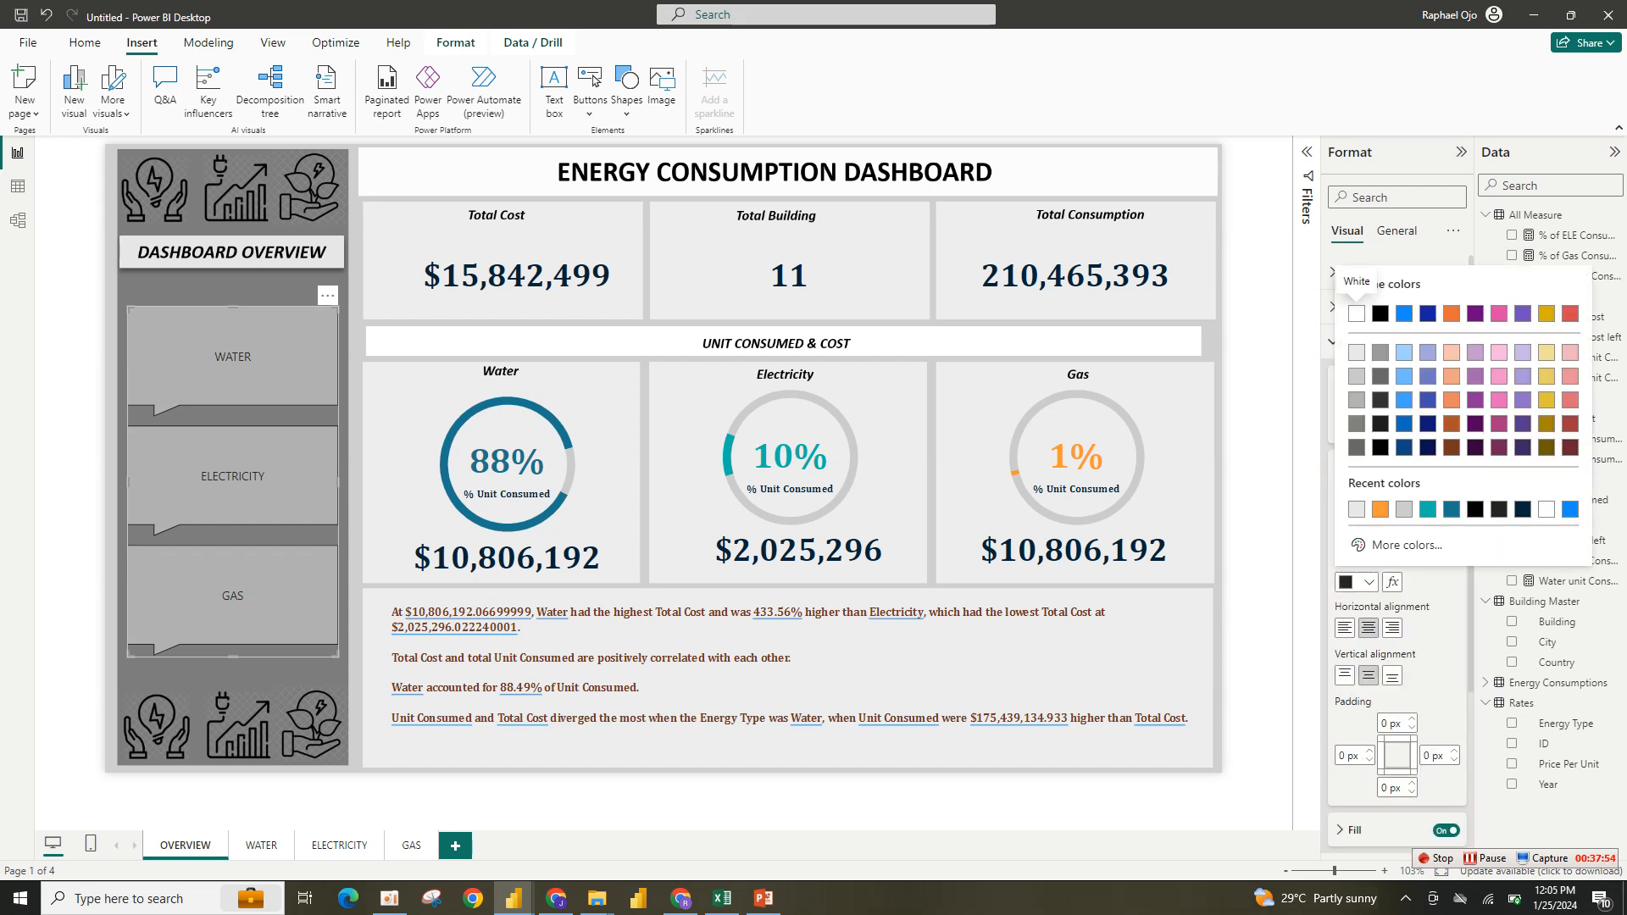
click(1522, 509)
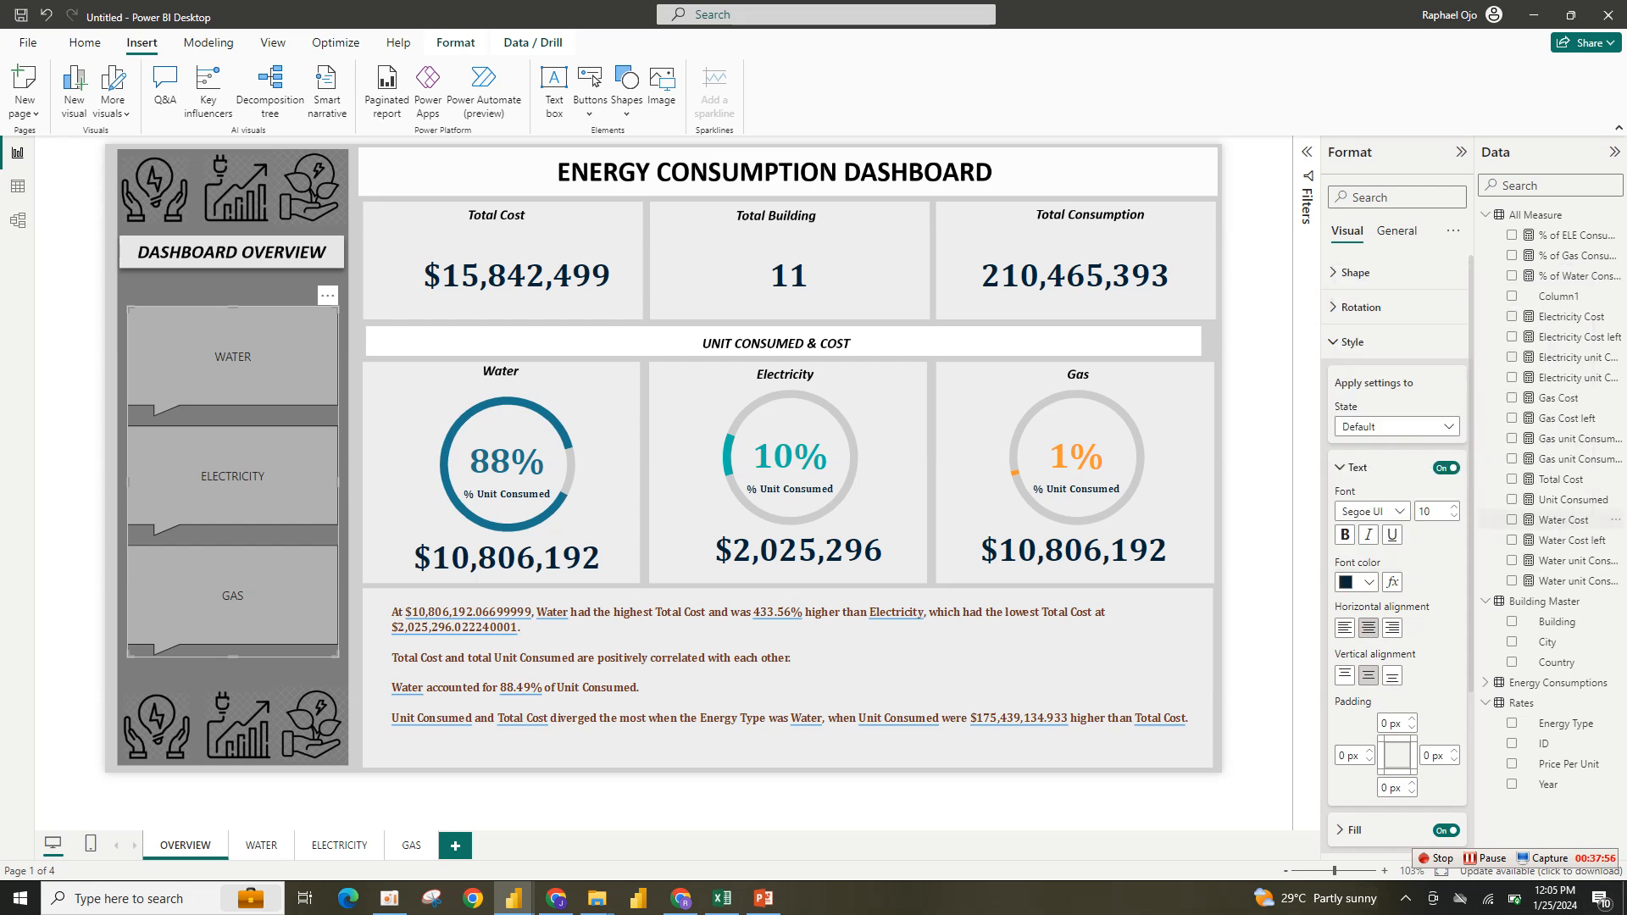
click(1345, 535)
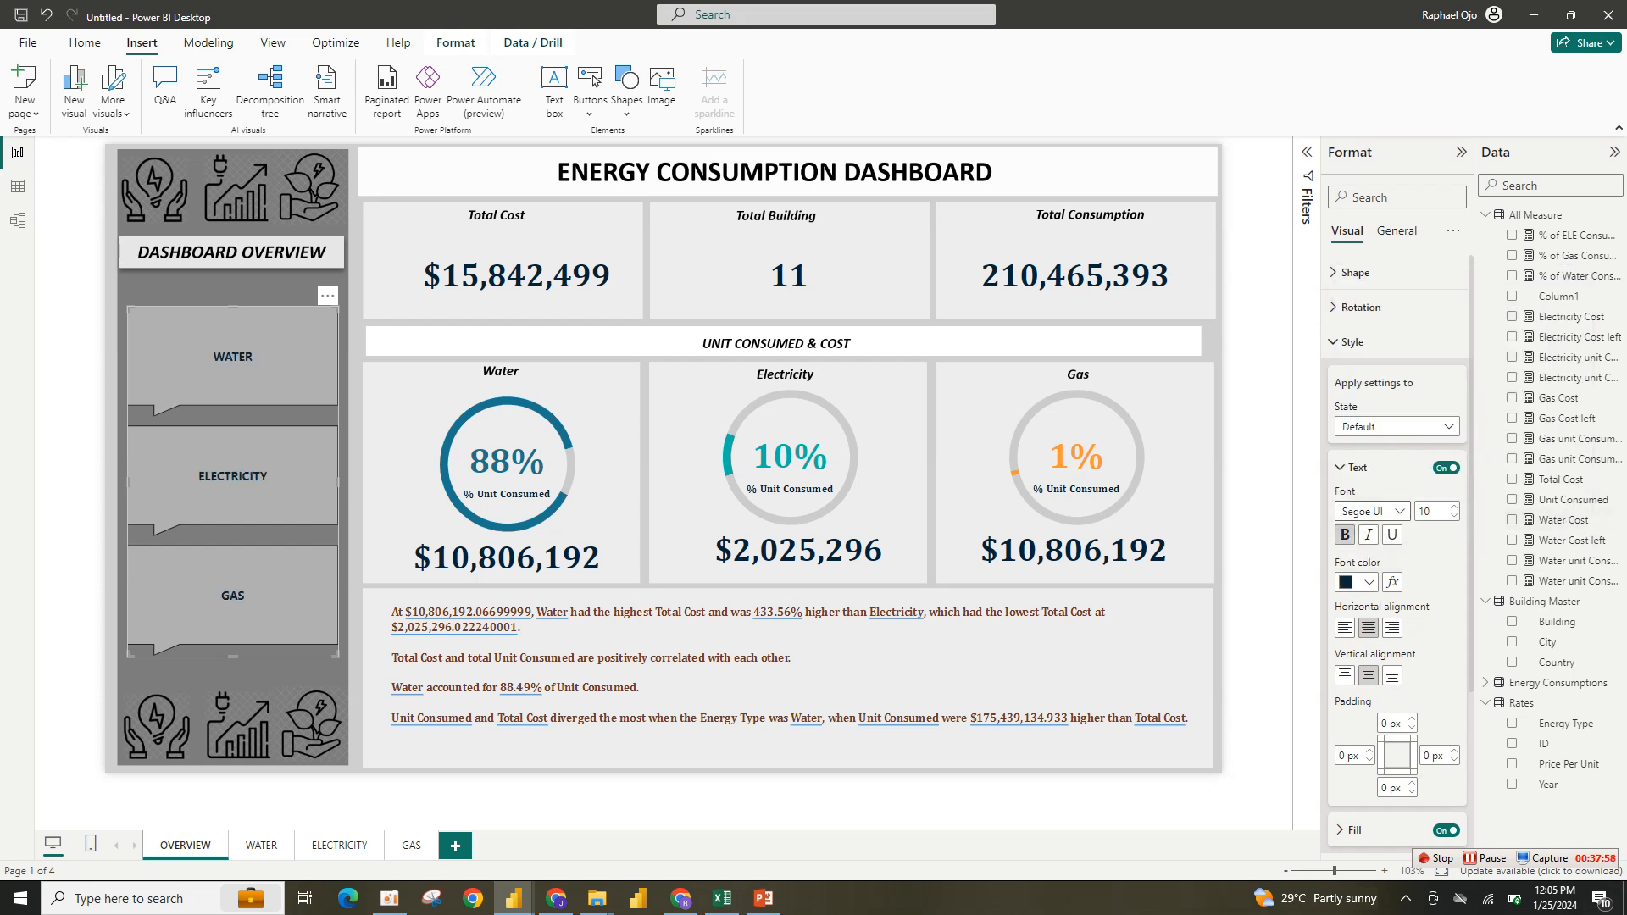
- Change the navigator's text font to Cambria at size 20 and stretch the navigator slightly taller
click(1399, 511)
scroll(1392, 643, up, 3)
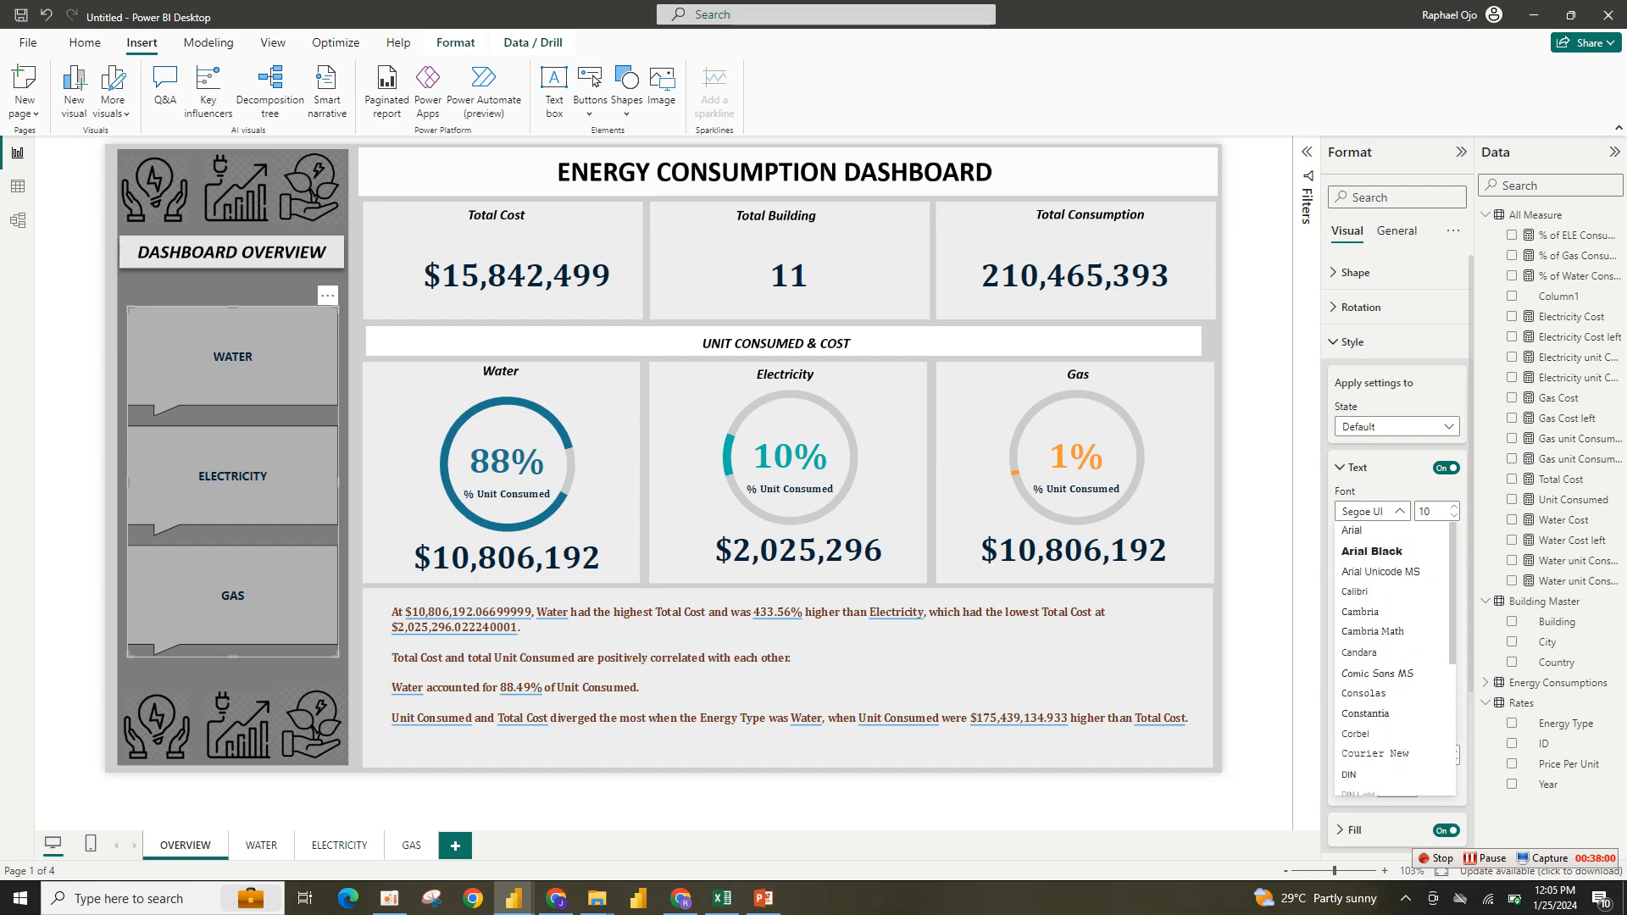
click(1360, 612)
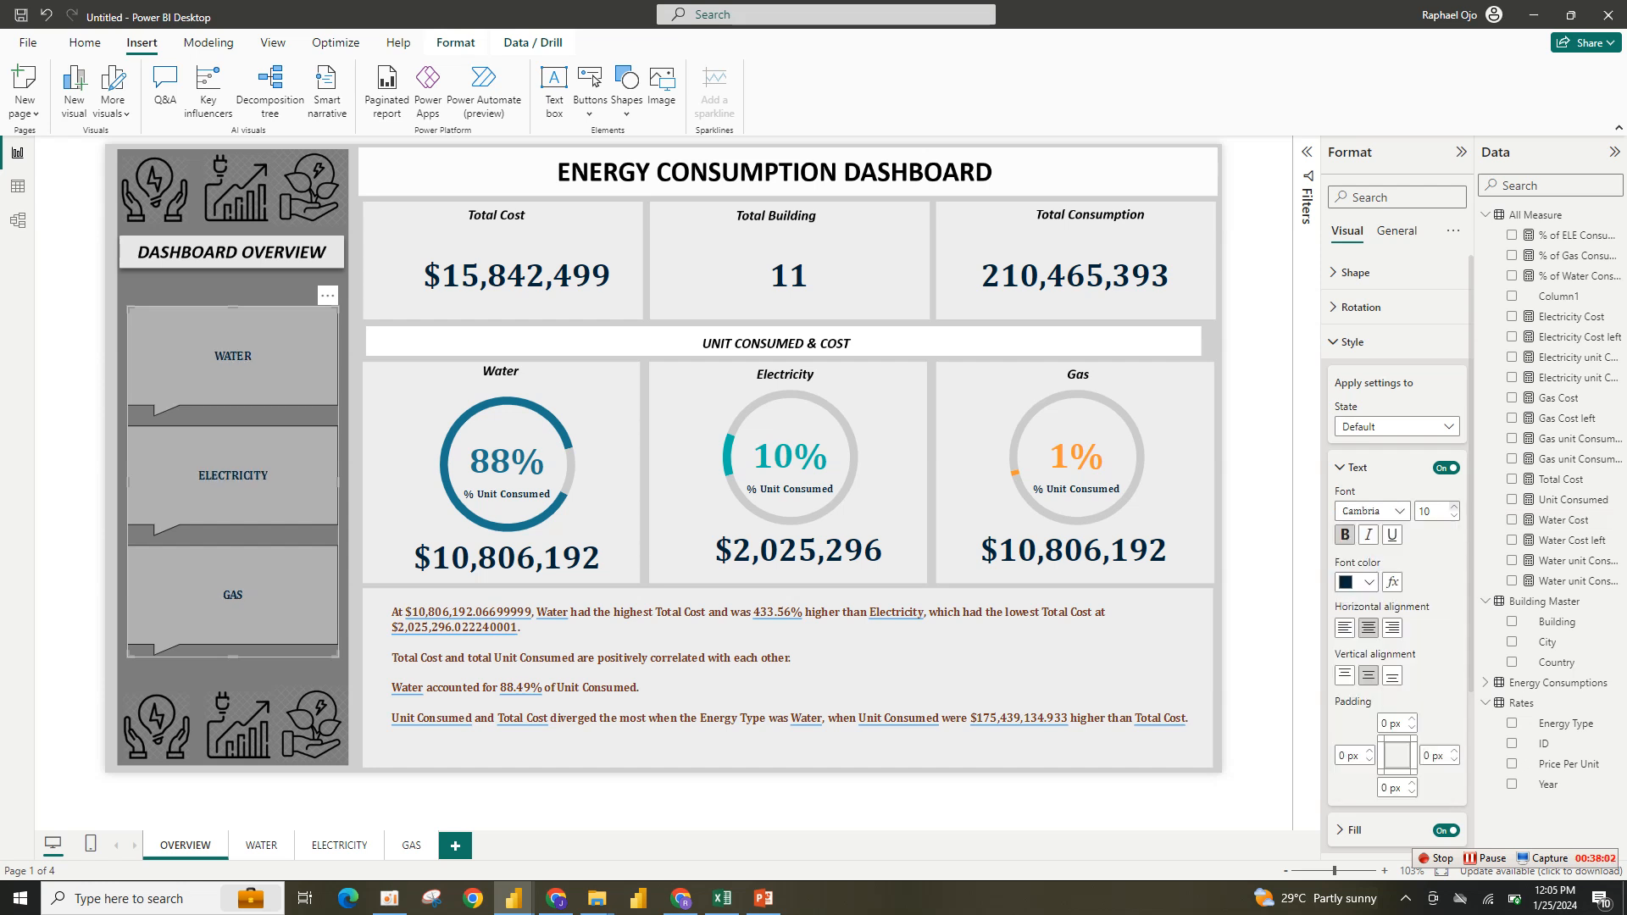
click(1454, 507)
click(1453, 506)
click(1454, 507)
click(1454, 506)
click(1454, 506)
click(1454, 506)
click(1454, 506)
click(1454, 507)
click(1454, 506)
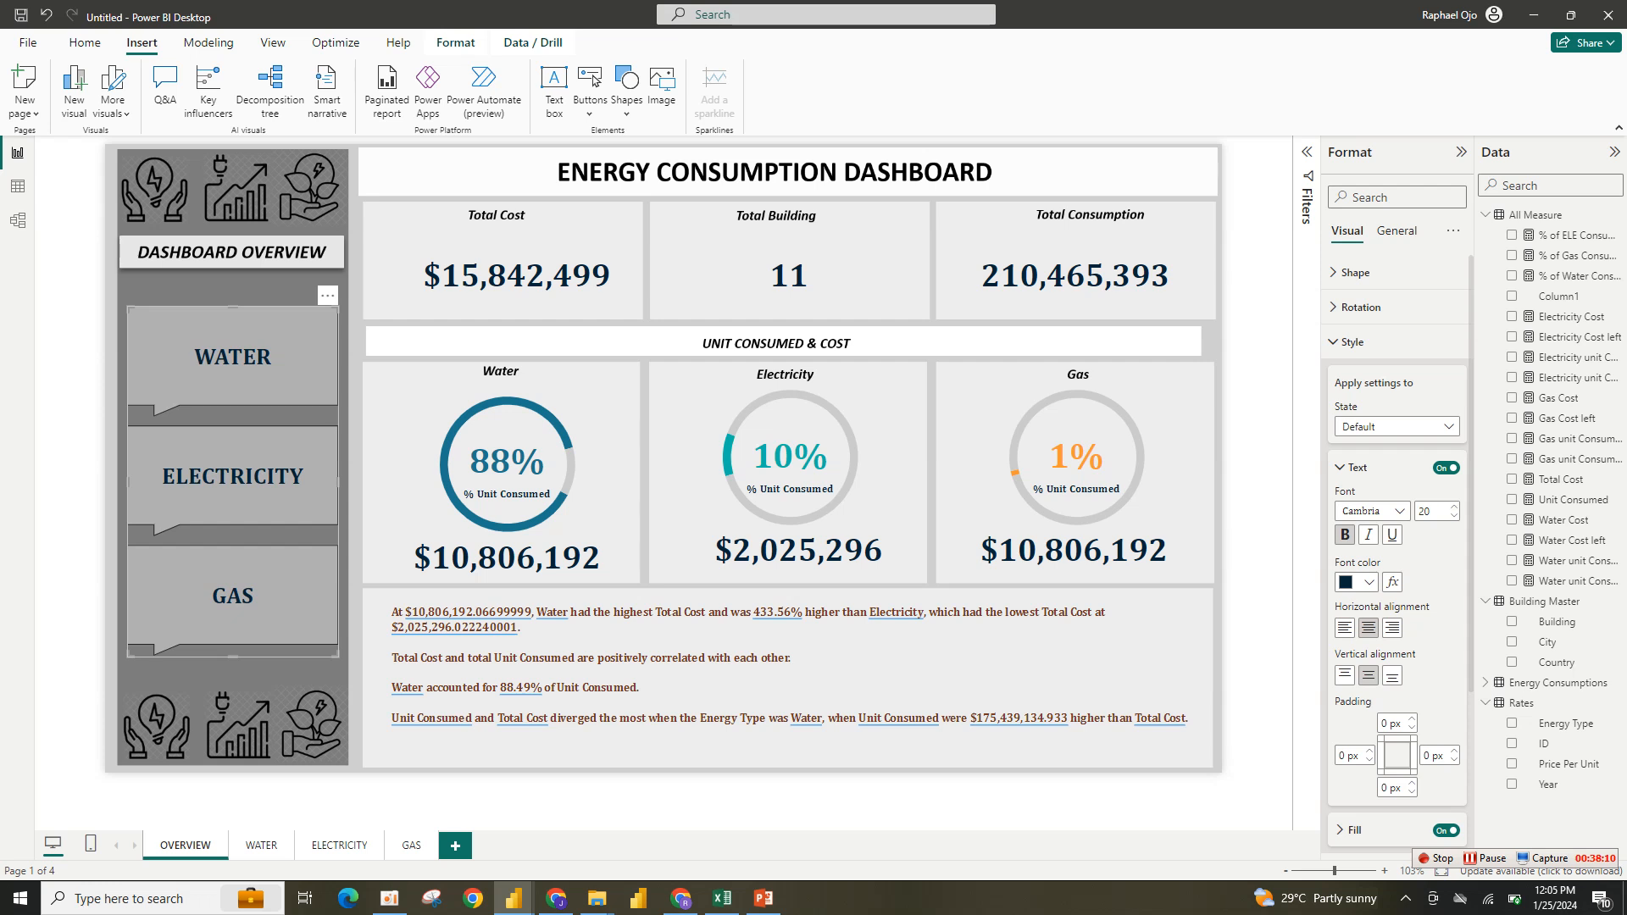
drag(338, 656, 340, 676)
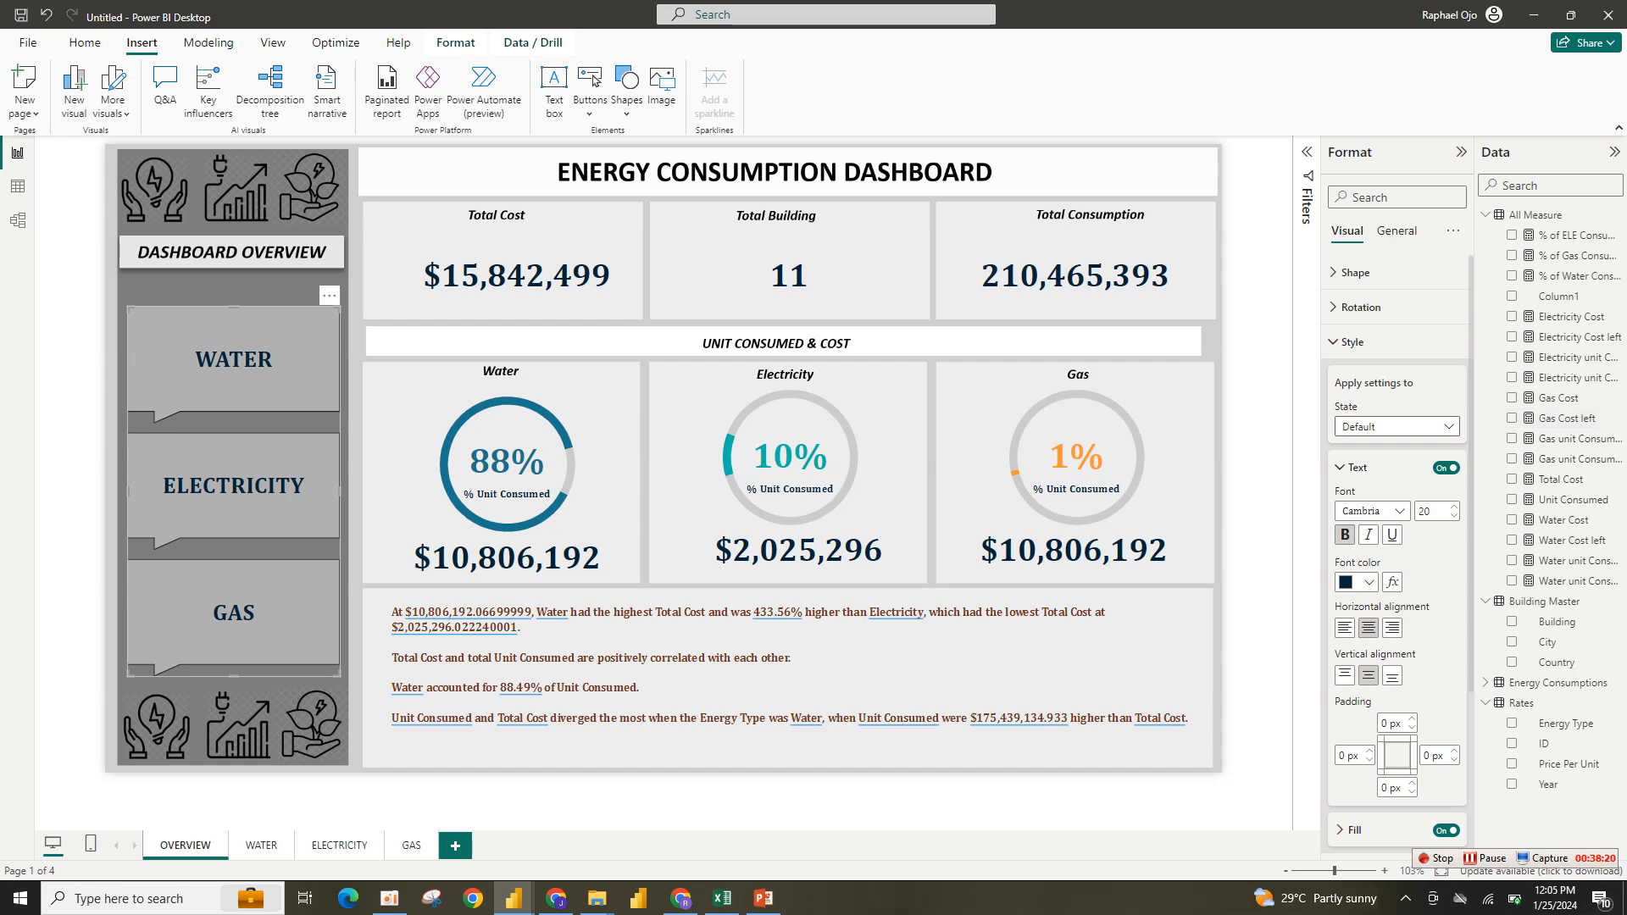
- For the navigator's Hover state, set the text color to dark brown and the fill to light orange
click(1396, 426)
click(1364, 467)
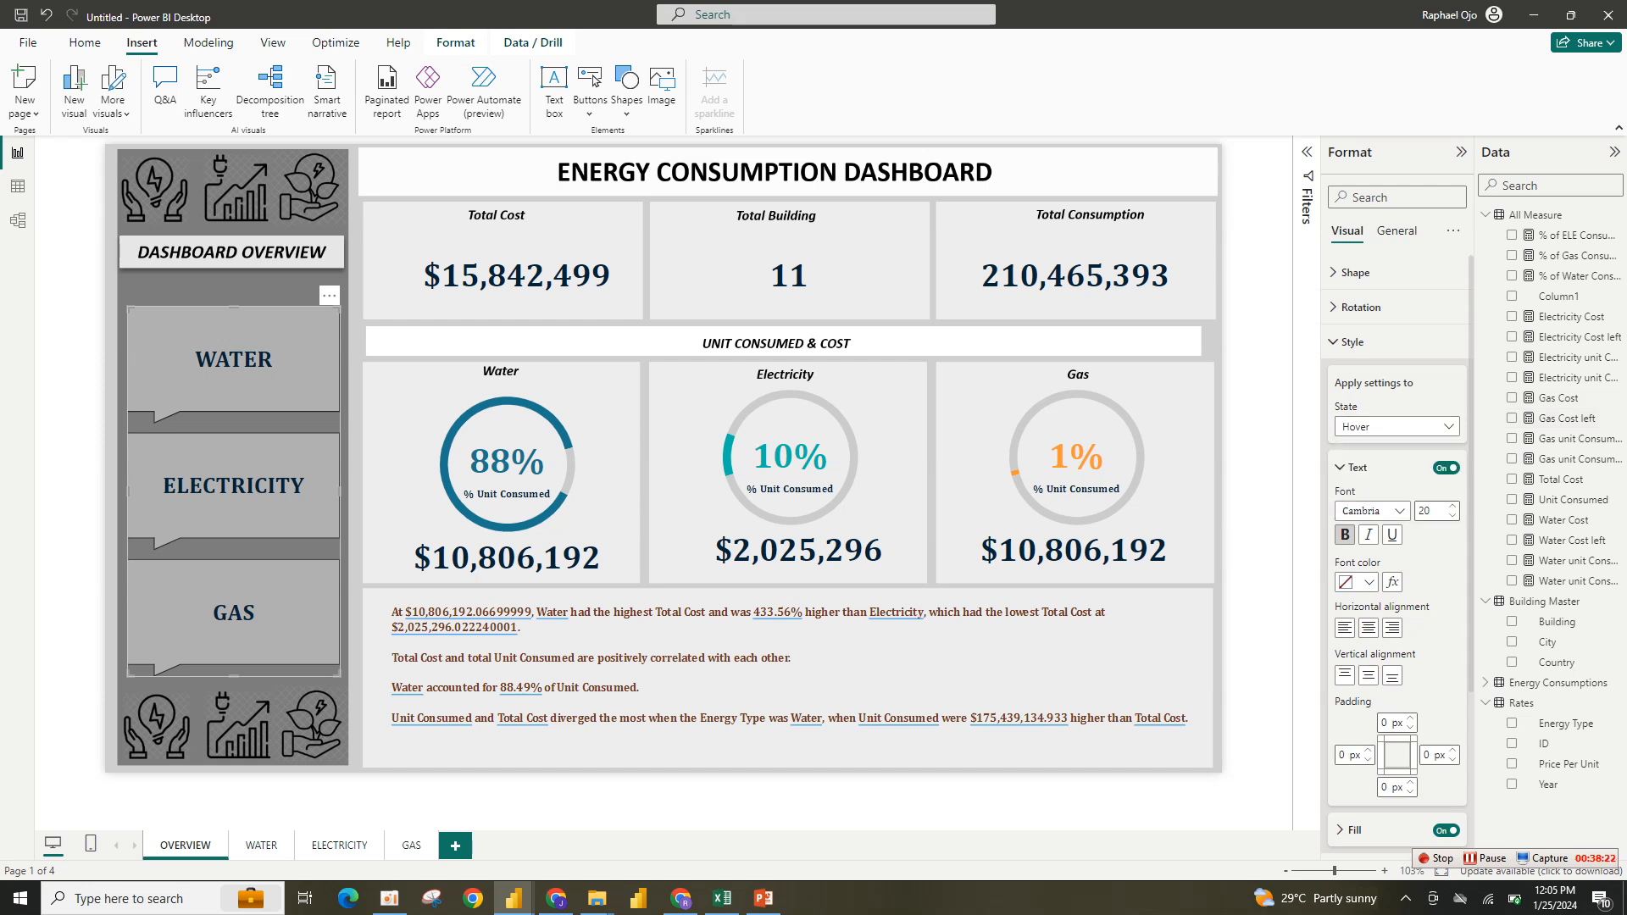
click(1366, 582)
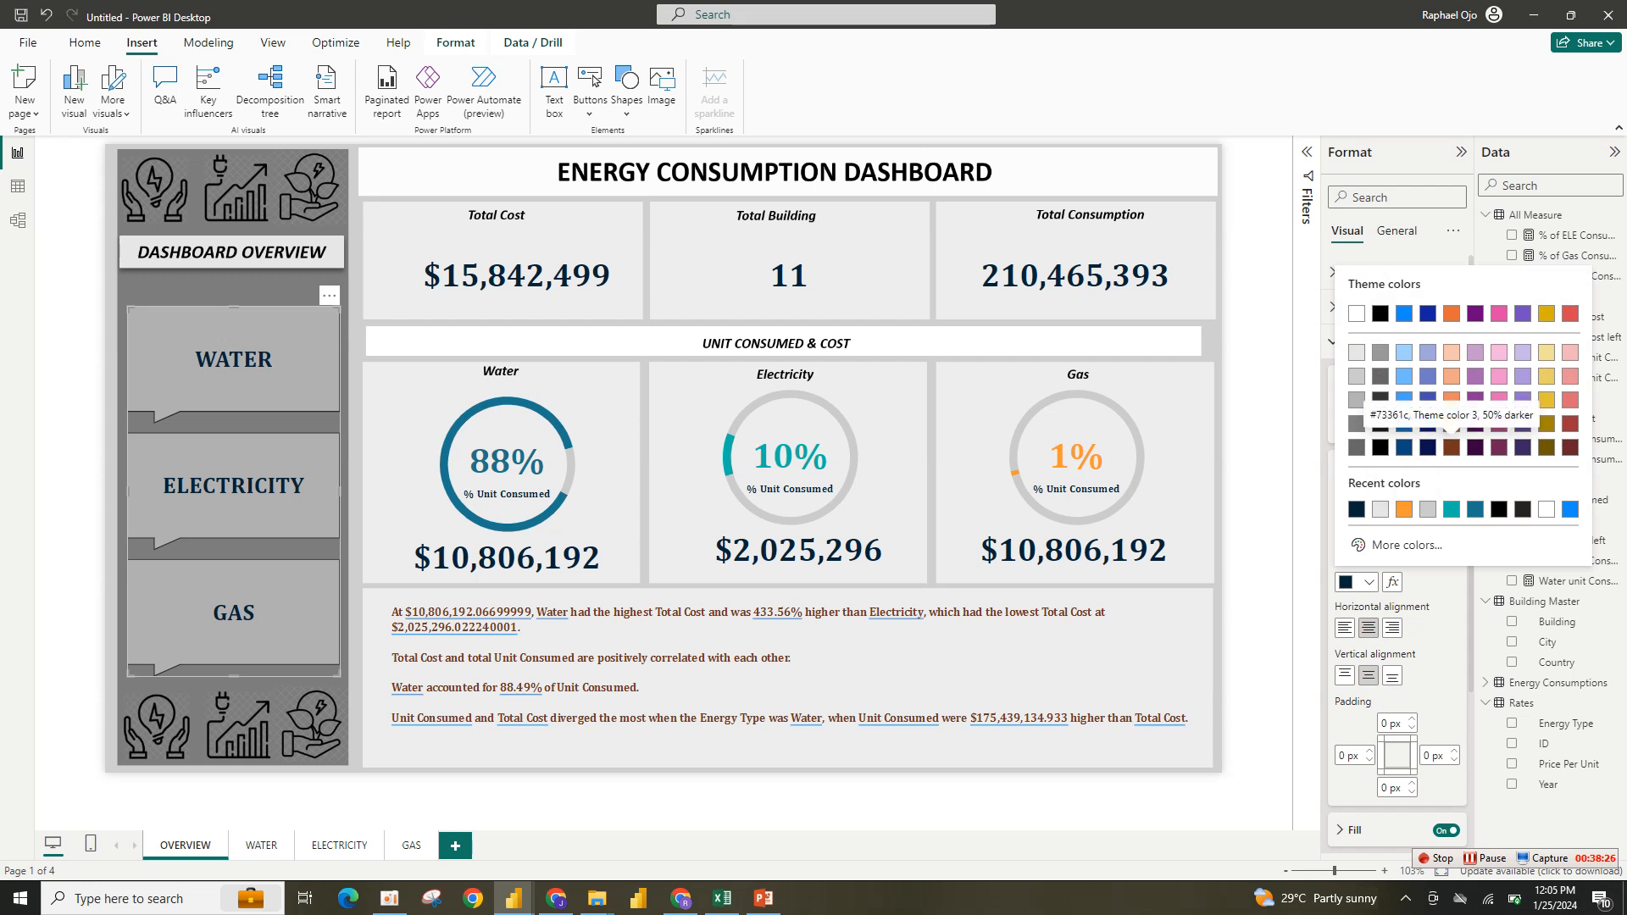
click(1451, 423)
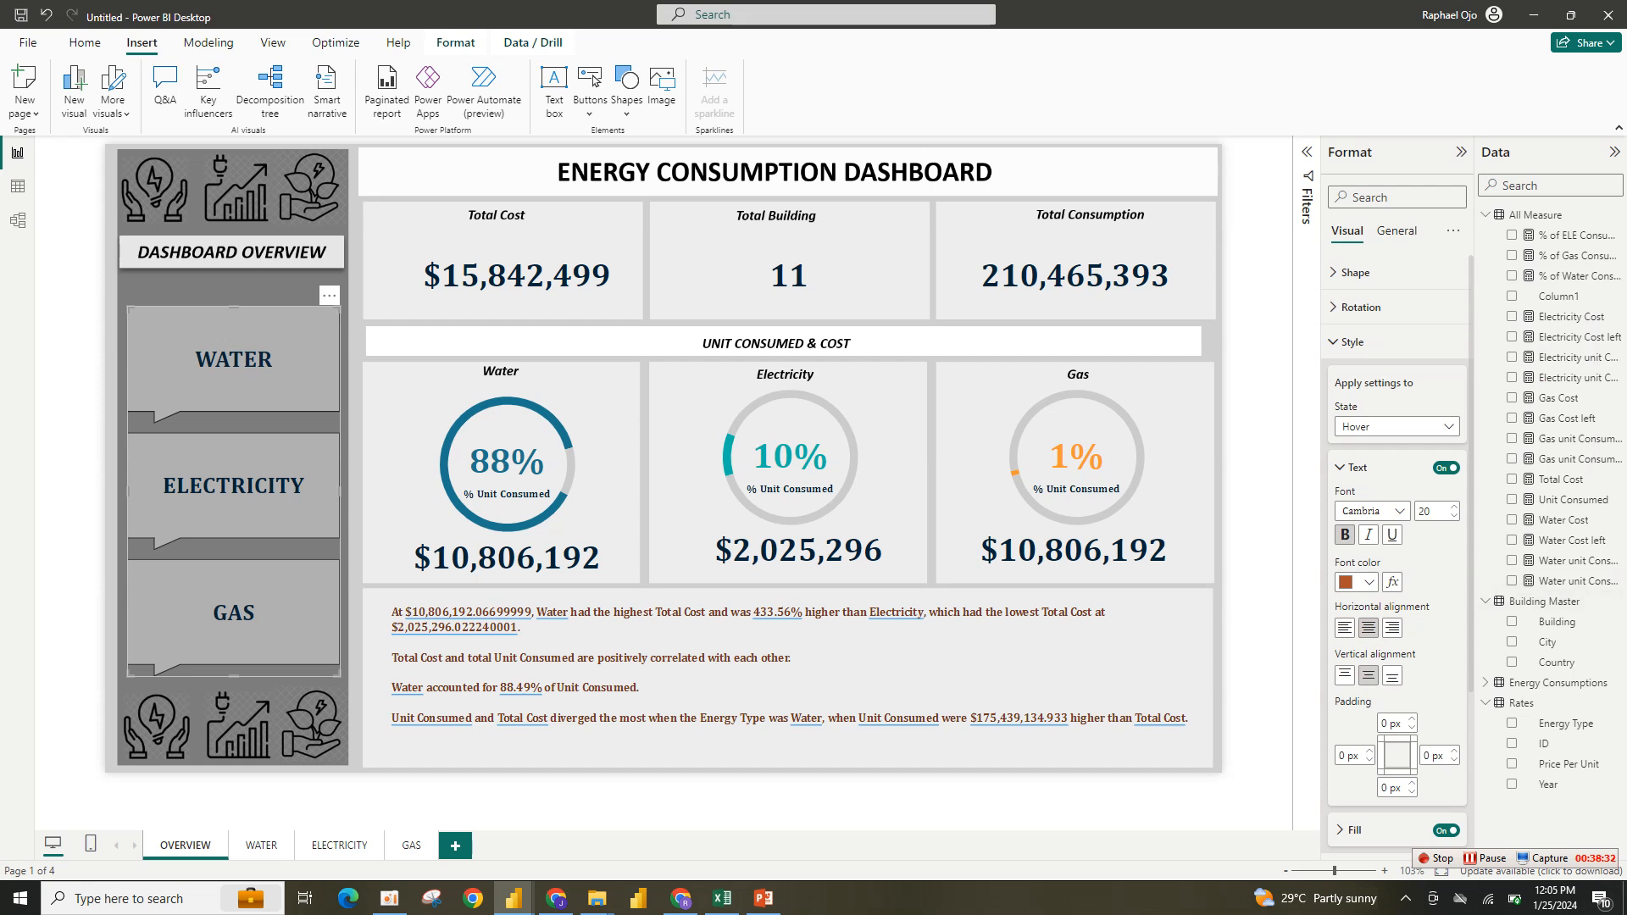
click(1356, 468)
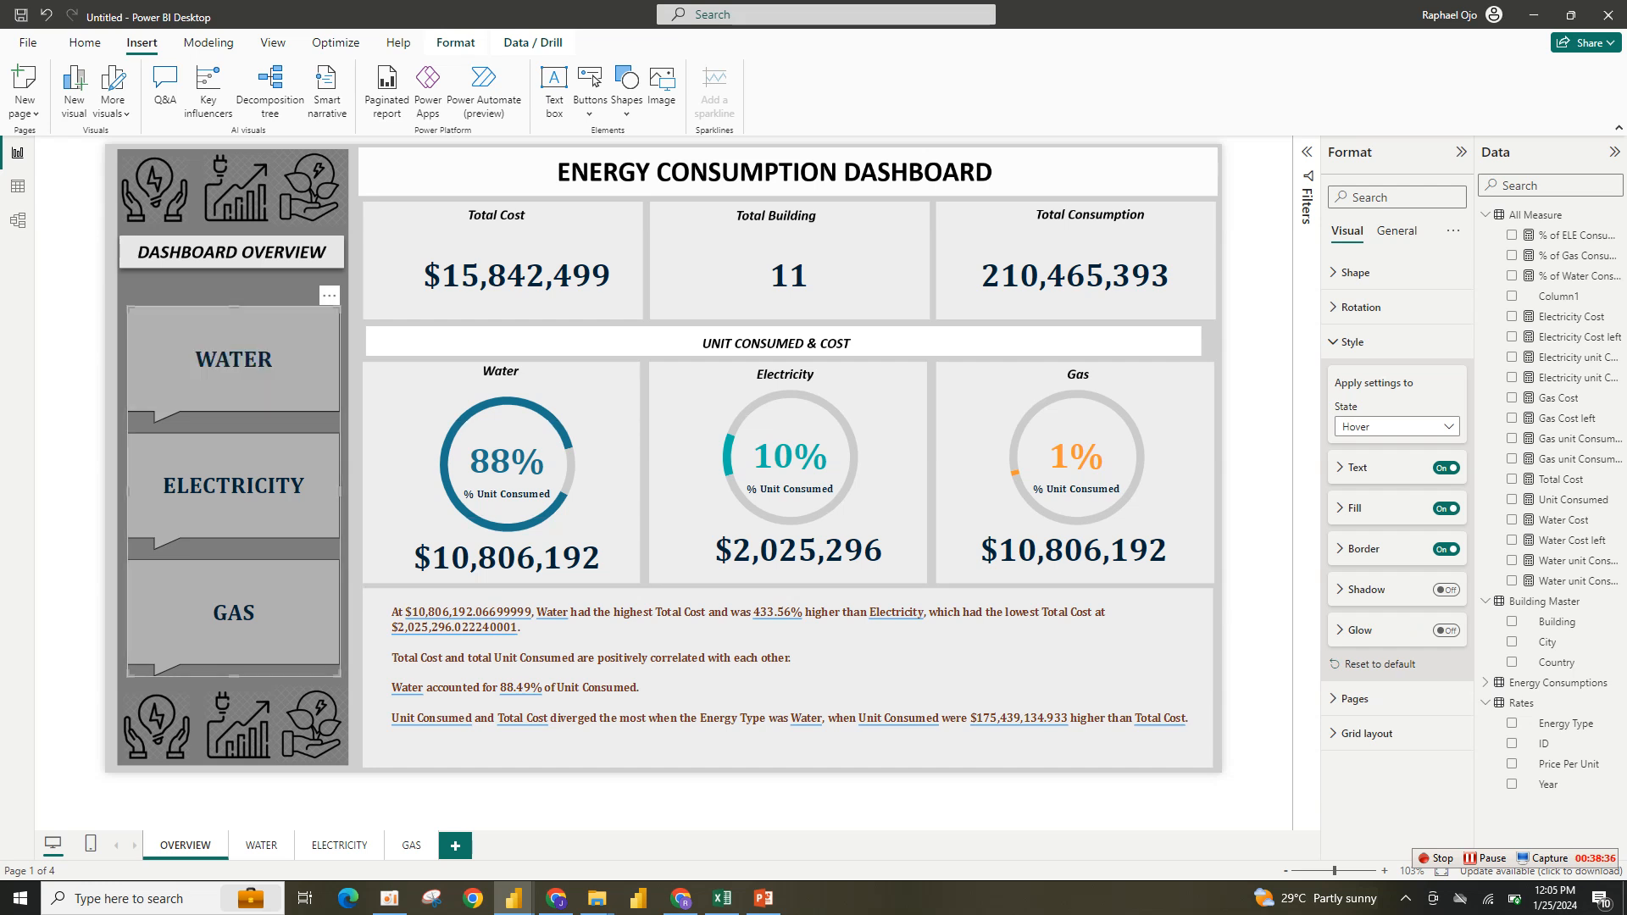
click(1355, 509)
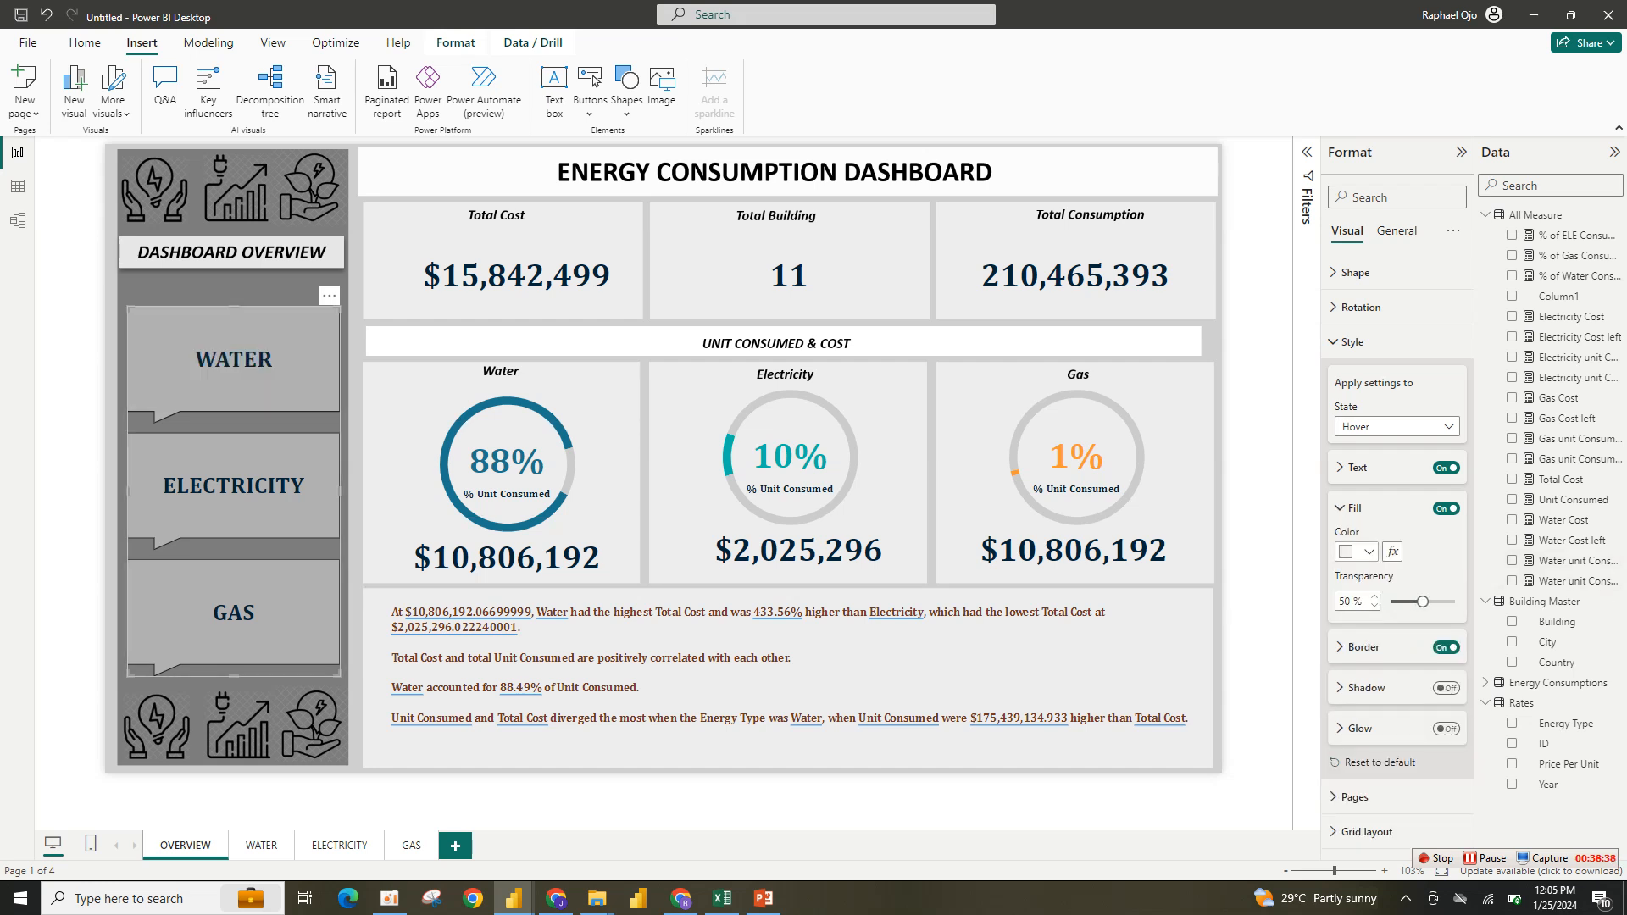
click(1360, 552)
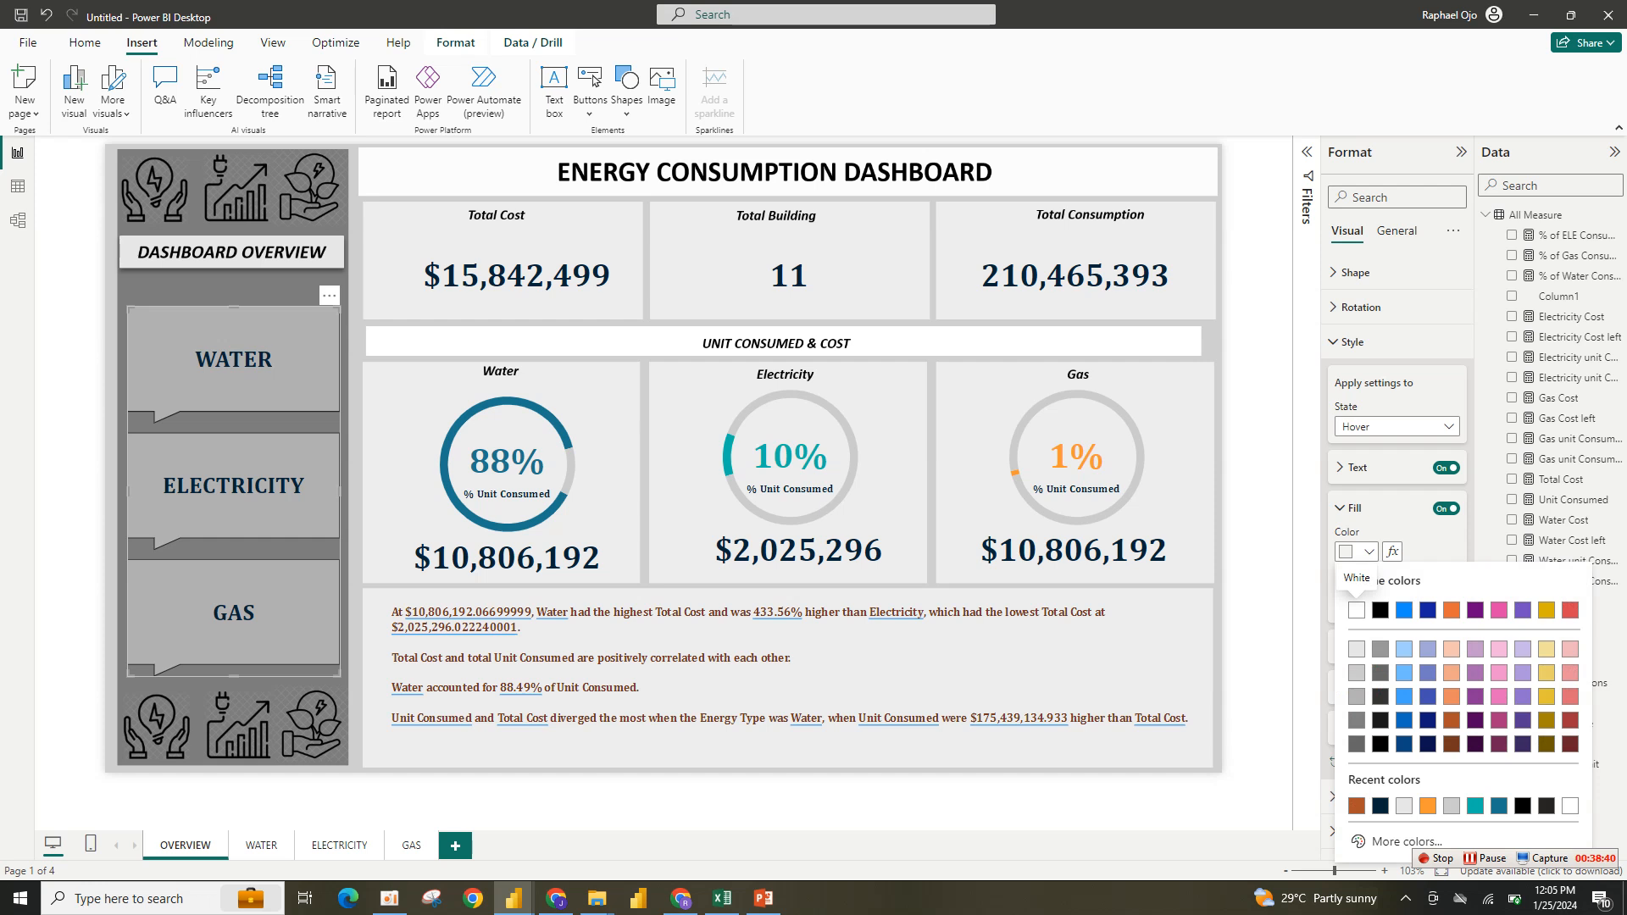
click(1451, 649)
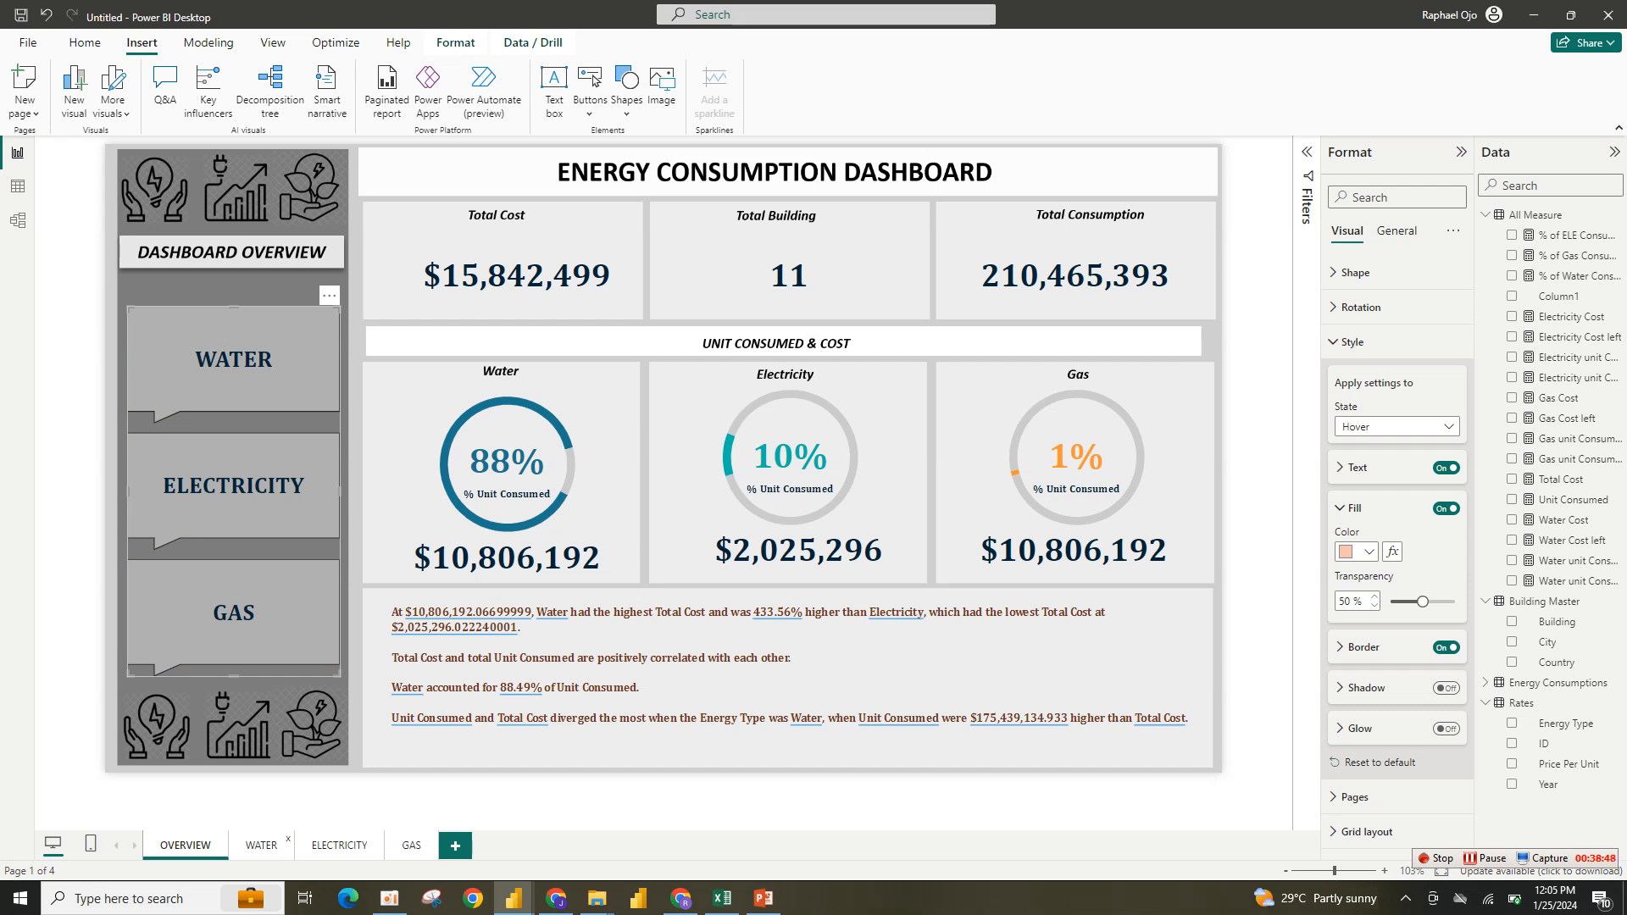
- Paste the page navigator onto the WATER page and resize it to fit the sidebar below the title
click(261, 845)
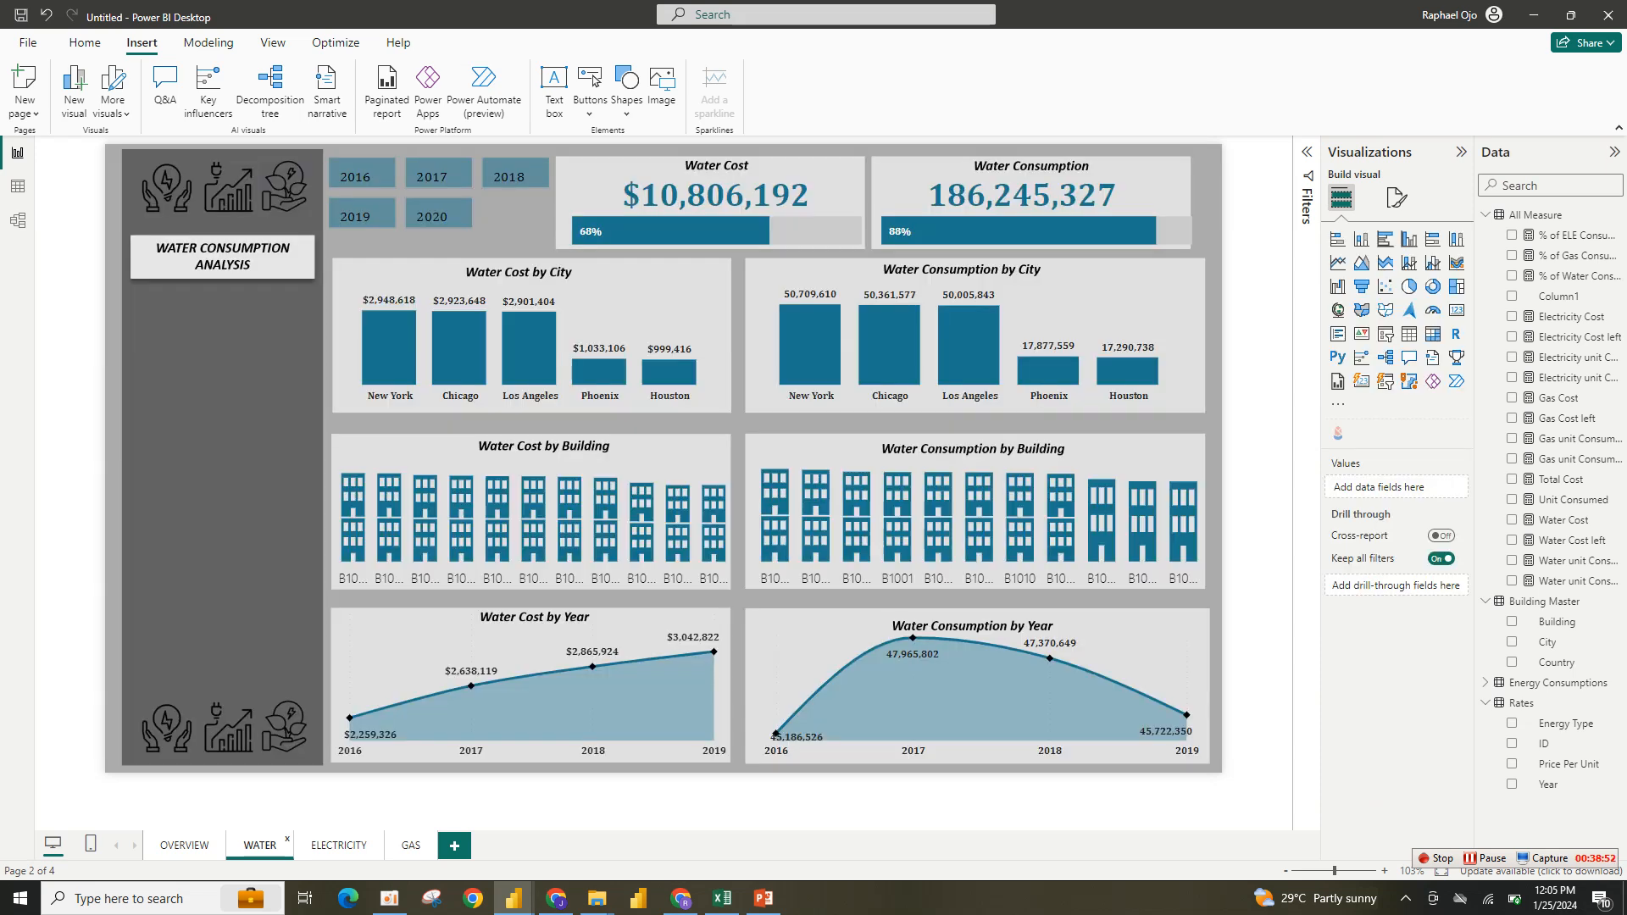
key(ctrl+v)
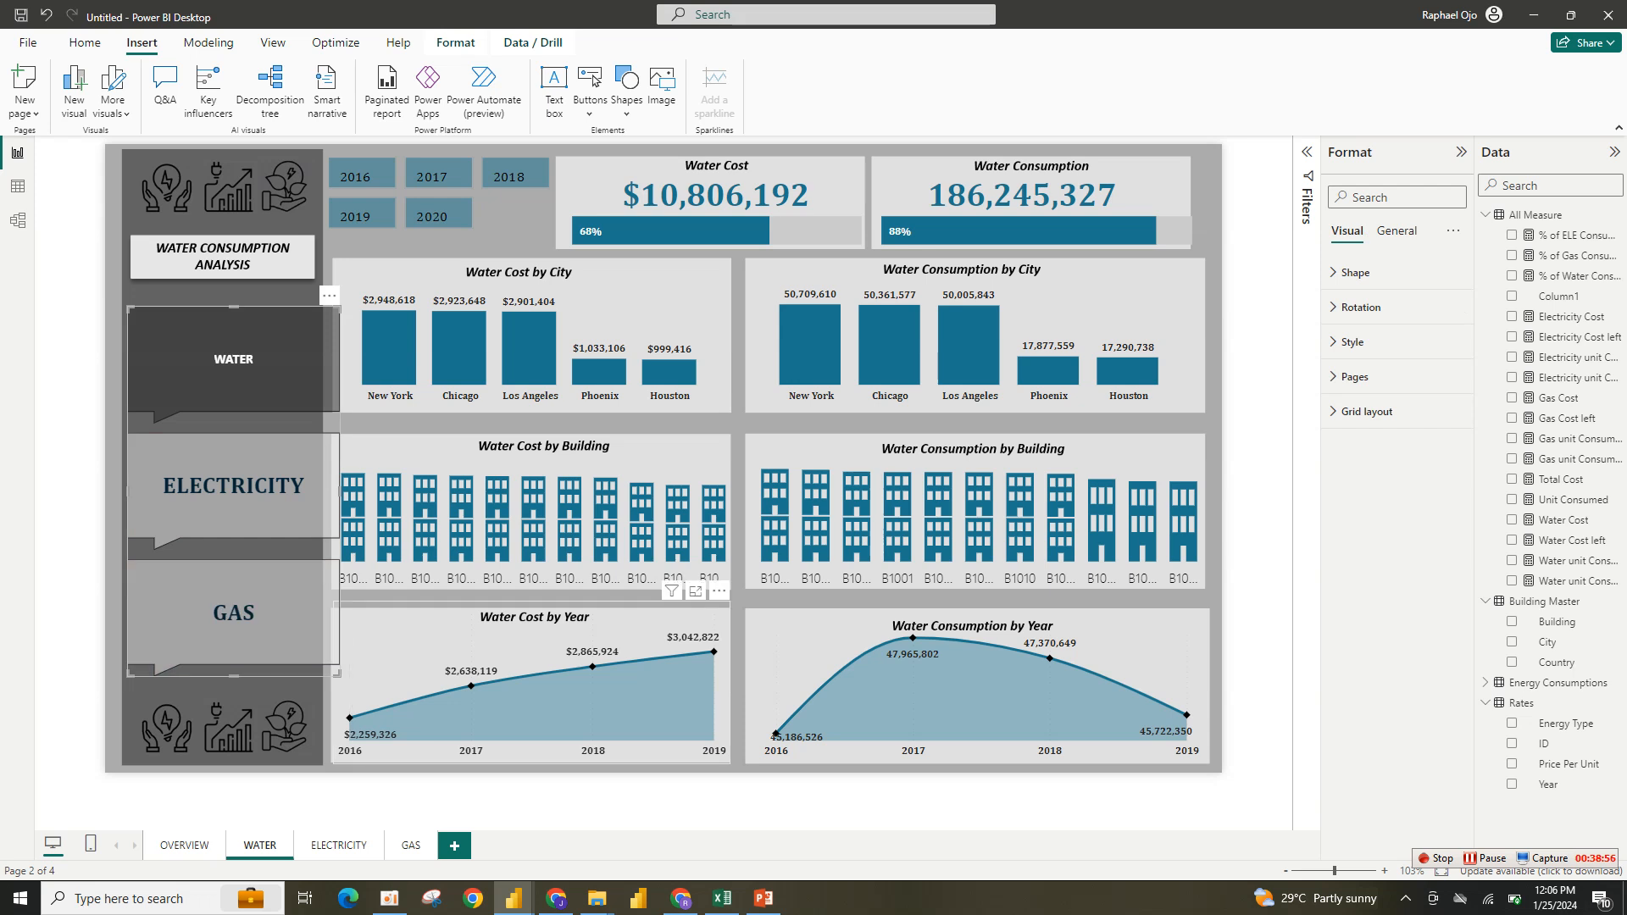
drag(234, 491, 222, 484)
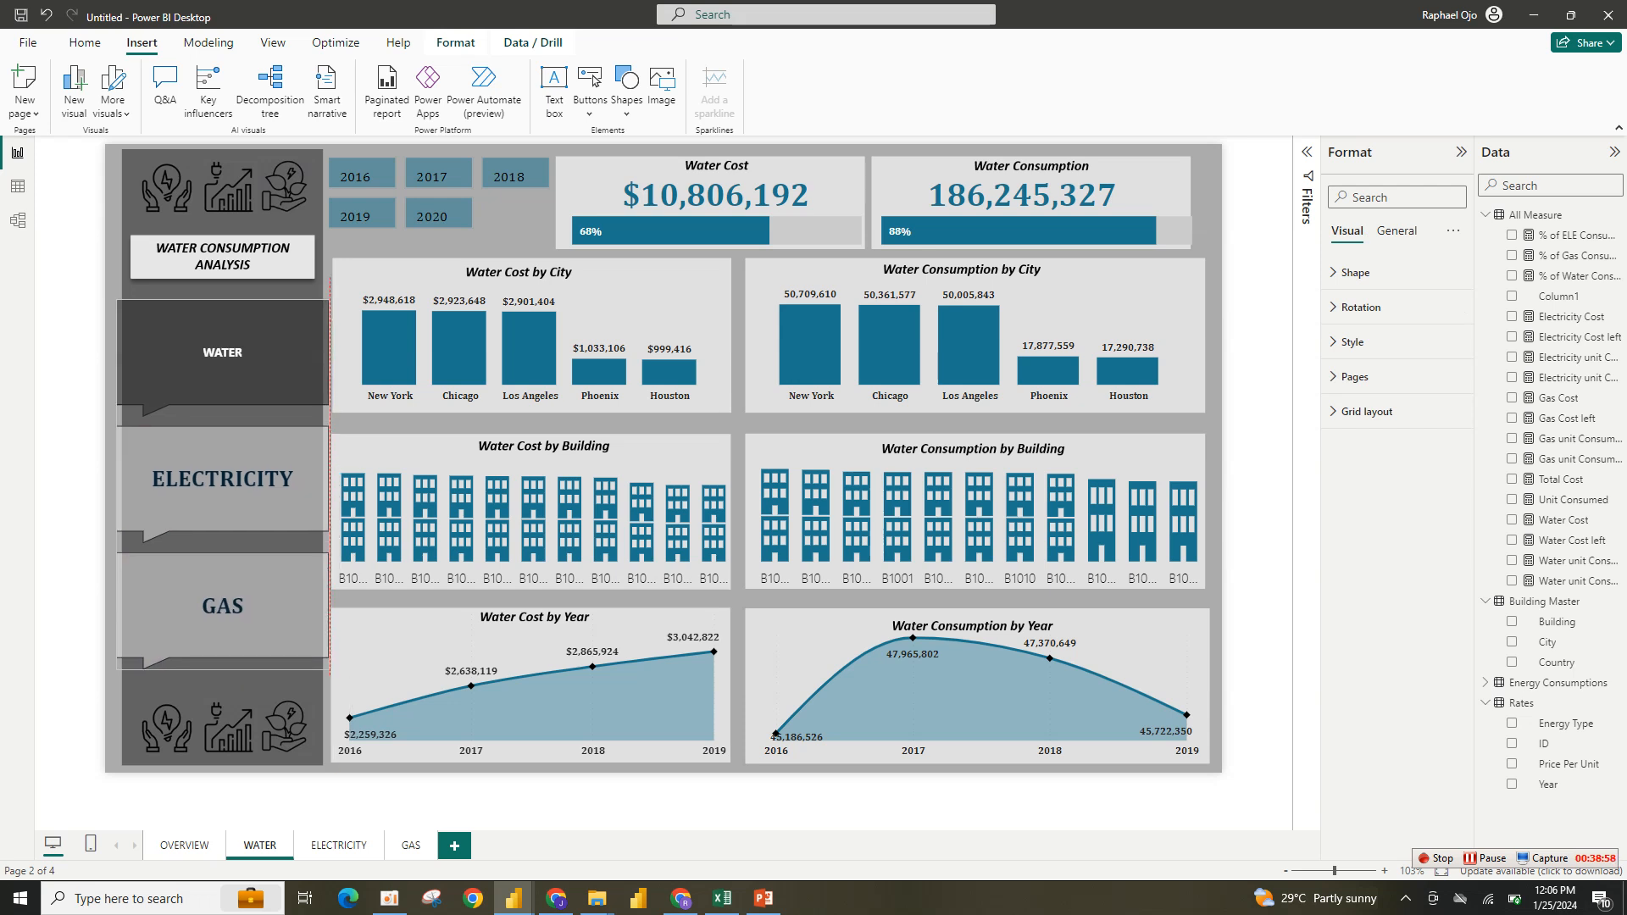
drag(328, 670, 290, 648)
drag(204, 586, 227, 593)
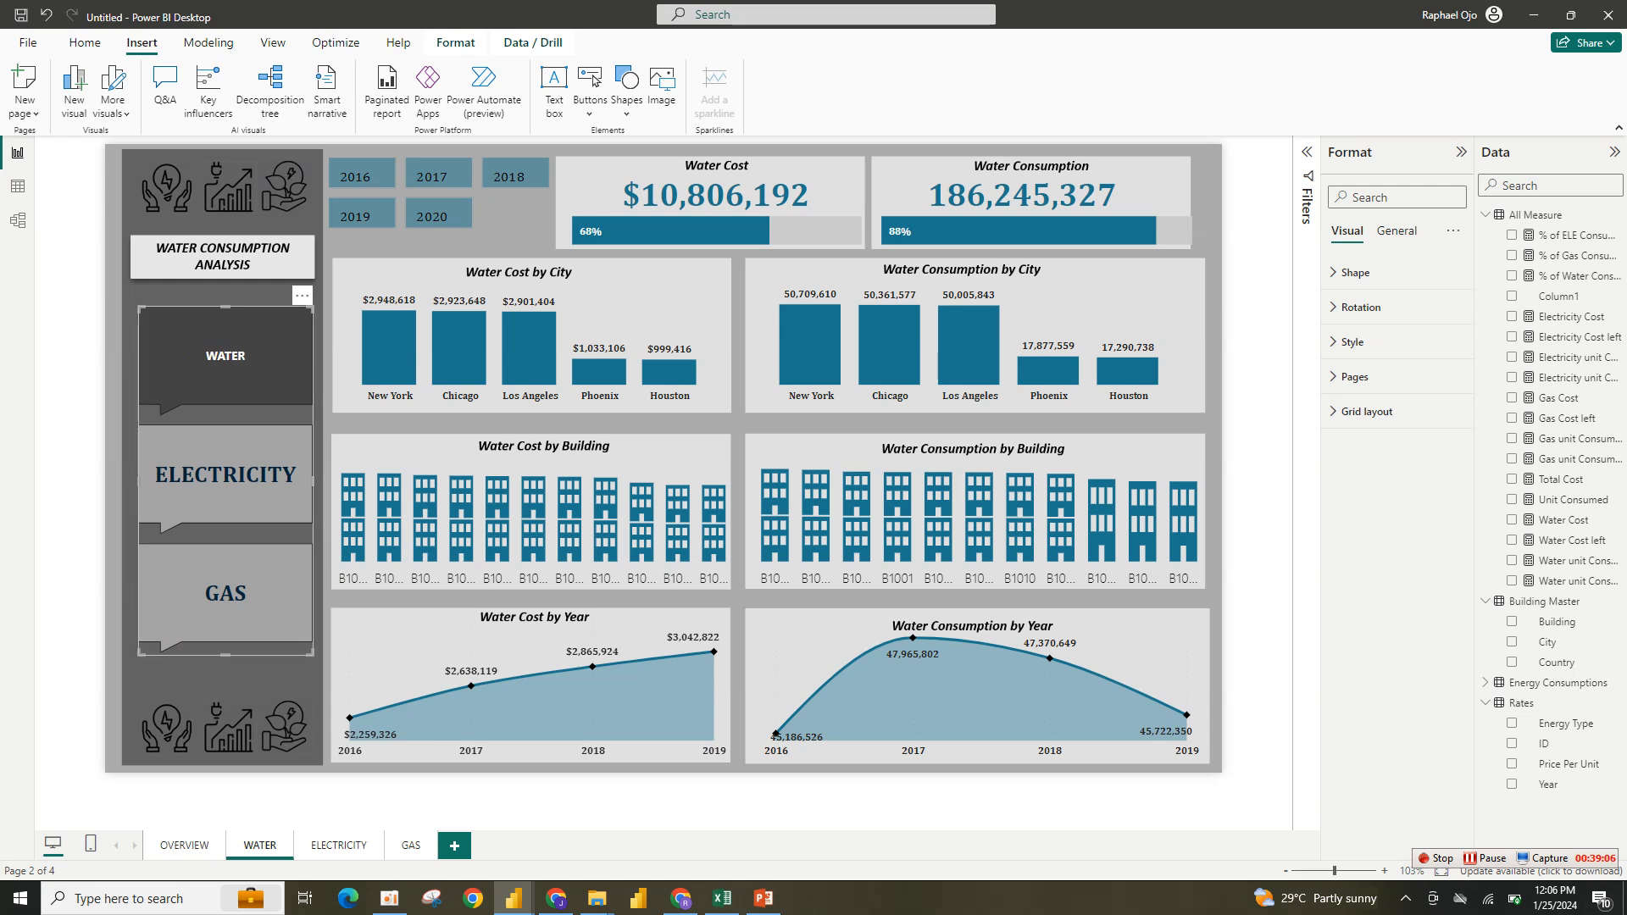
drag(225, 654, 223, 599)
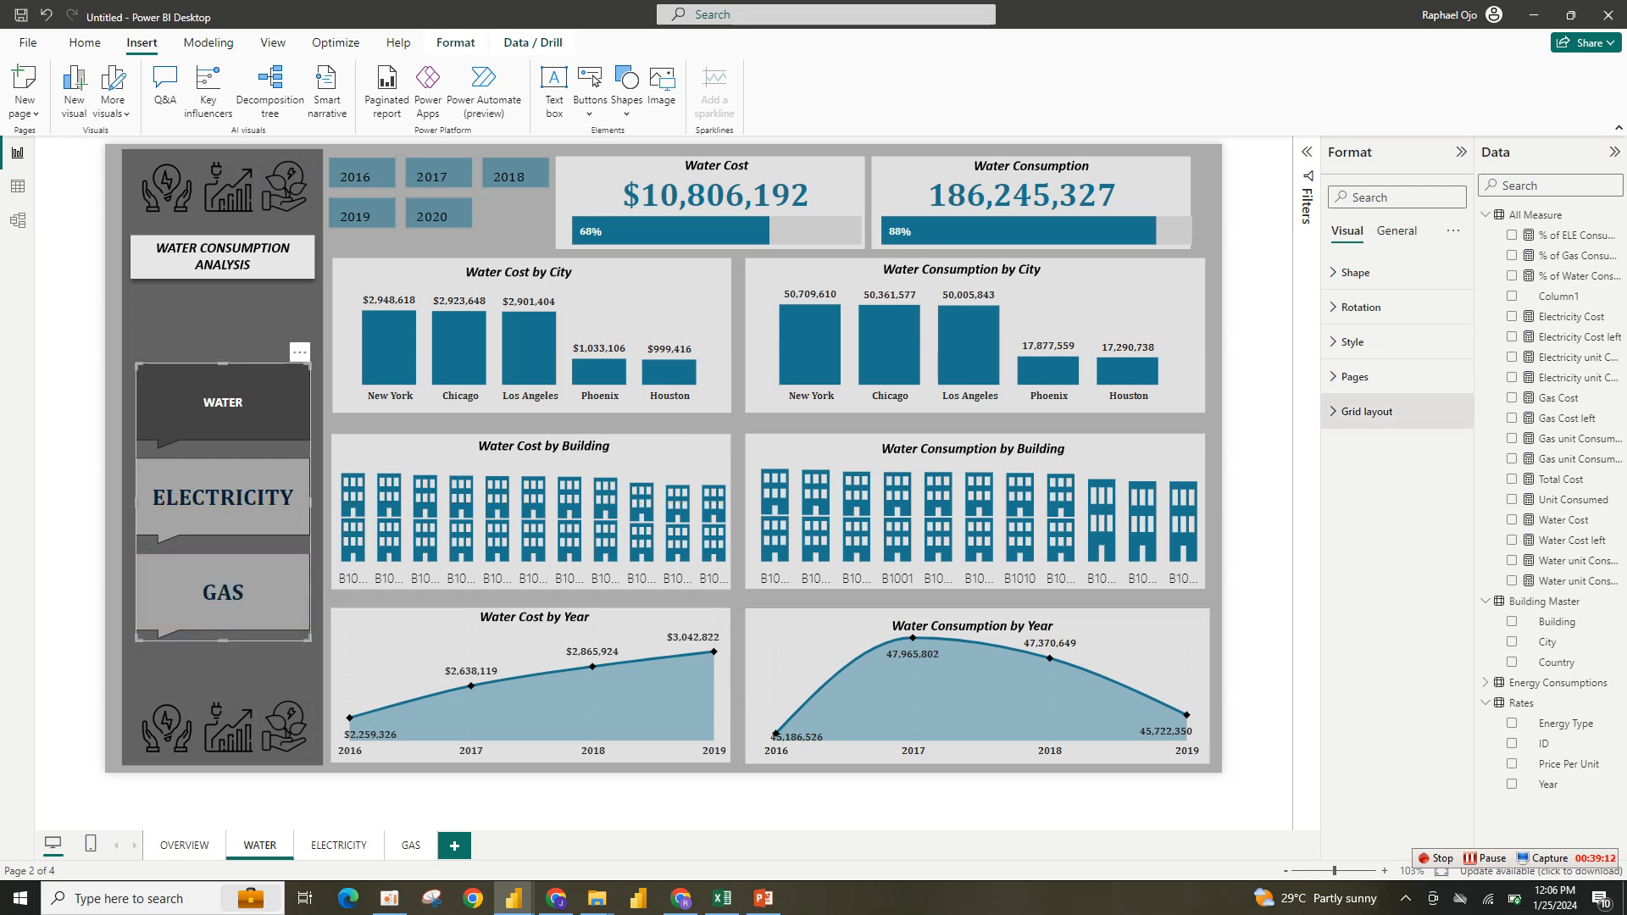
- On the WATER page, set the navigator's page list to show OVERVIEW and hide WATER
click(1354, 377)
click(1354, 528)
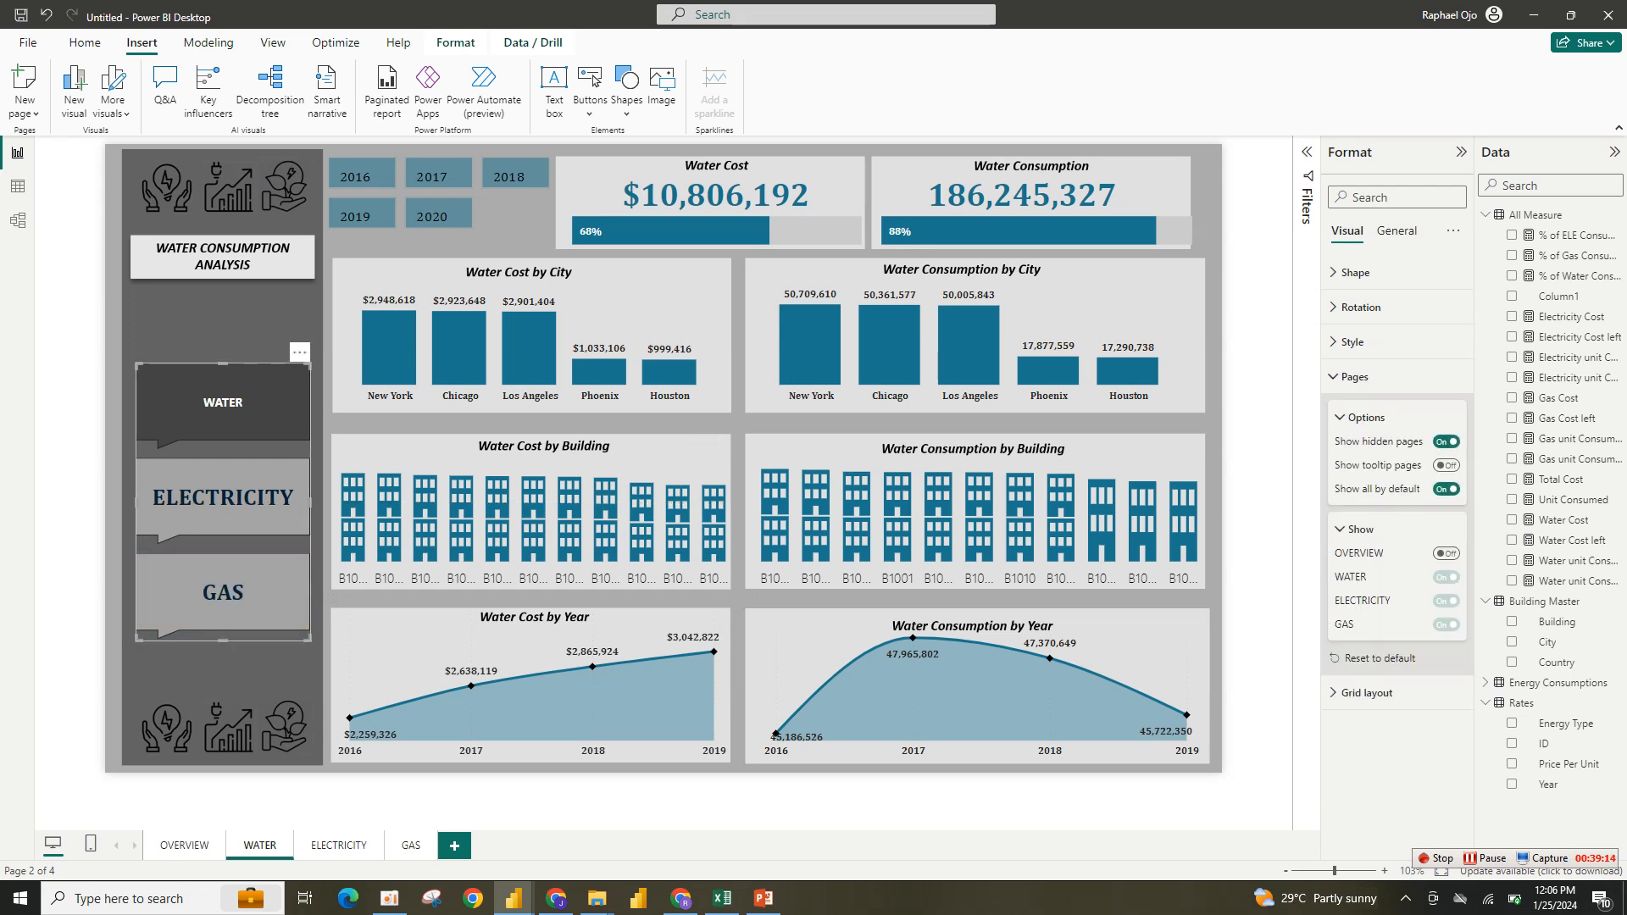
click(1446, 554)
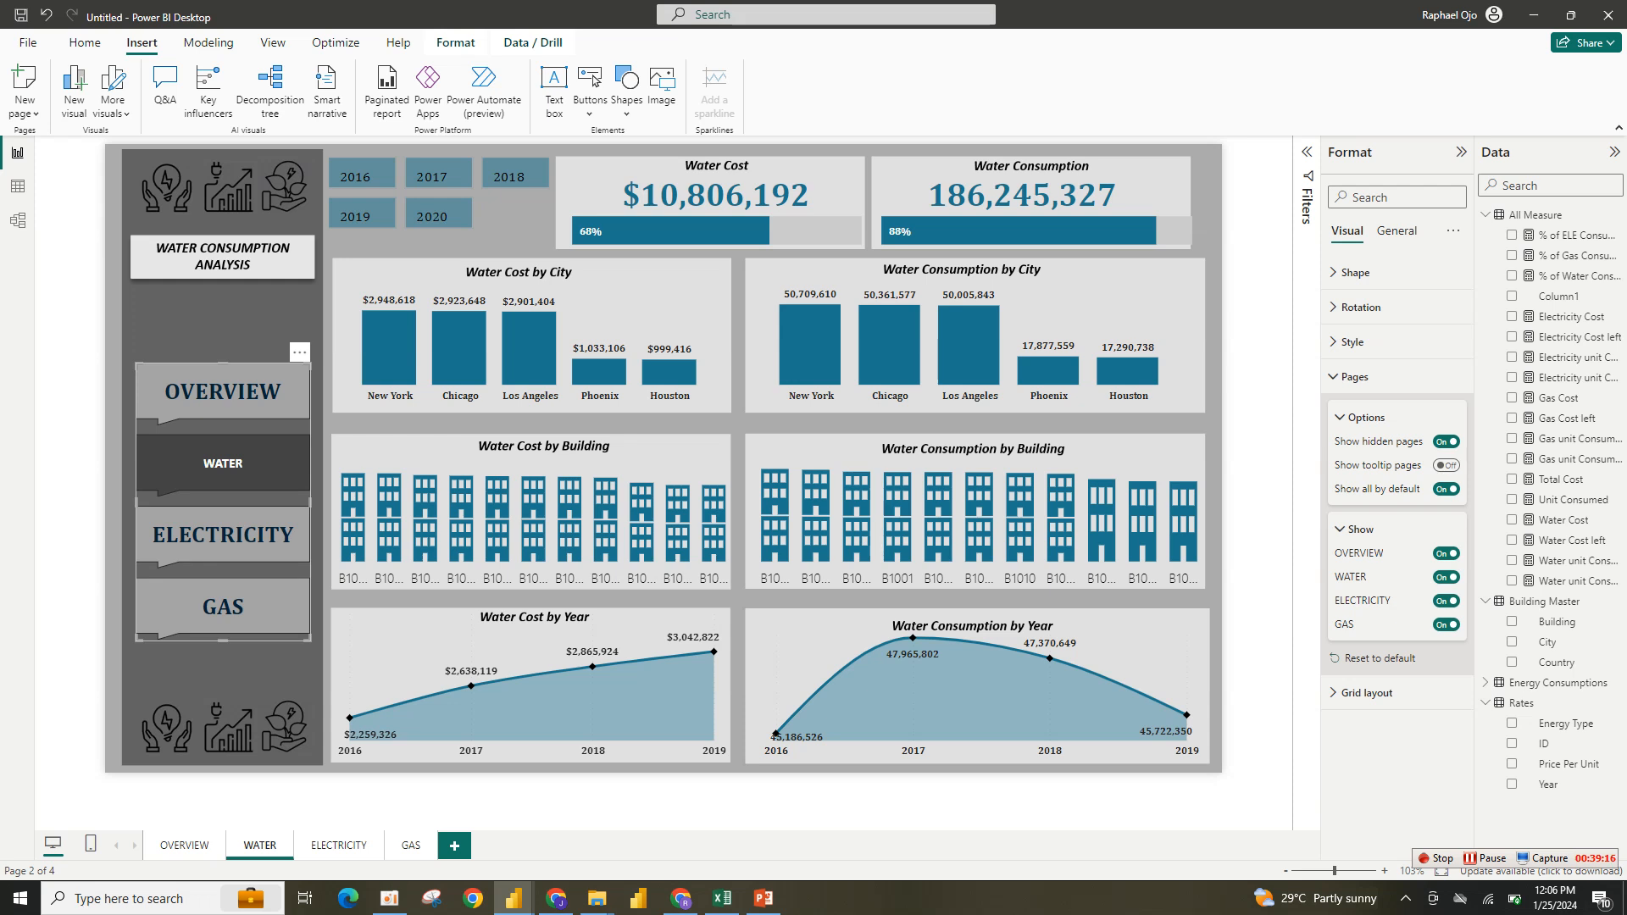
click(1446, 577)
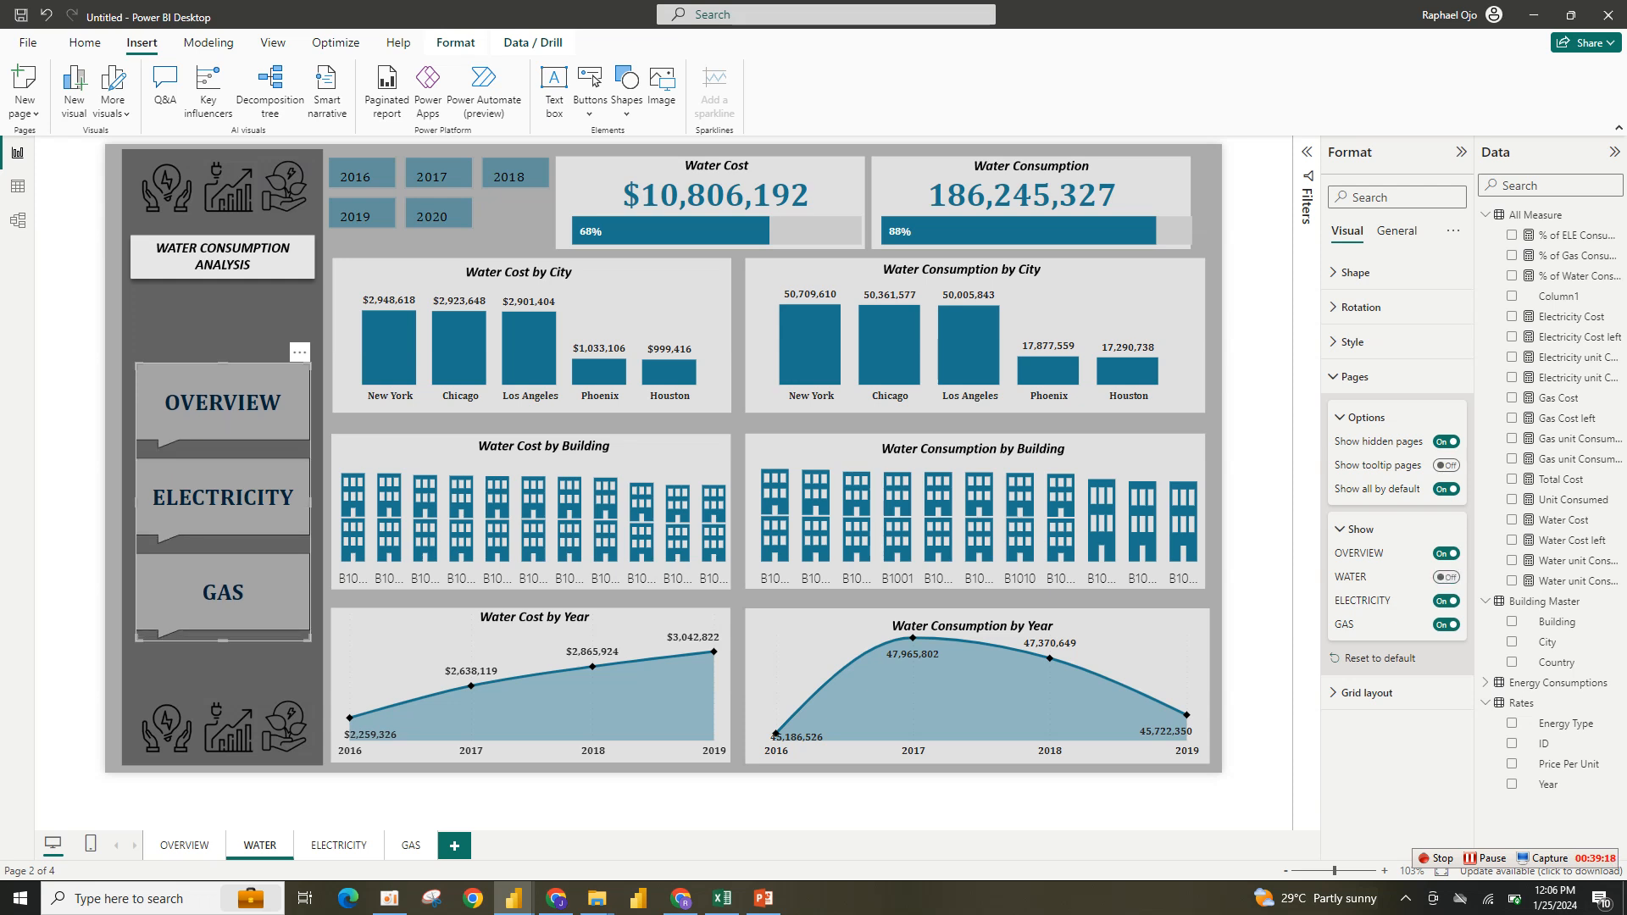
click(1446, 577)
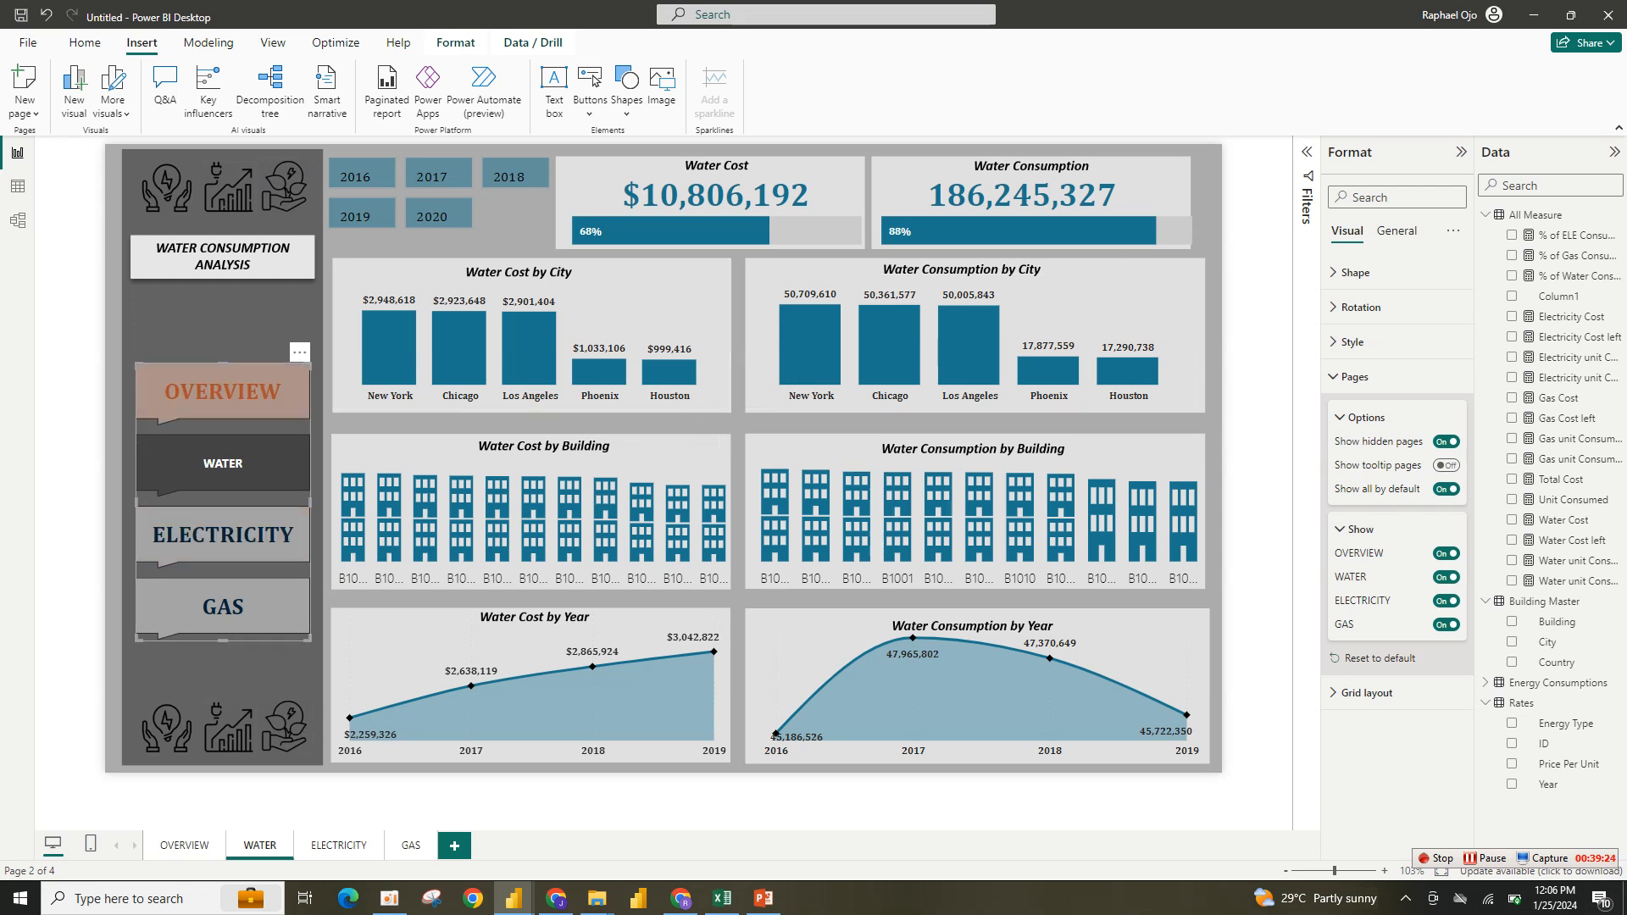
click(1446, 577)
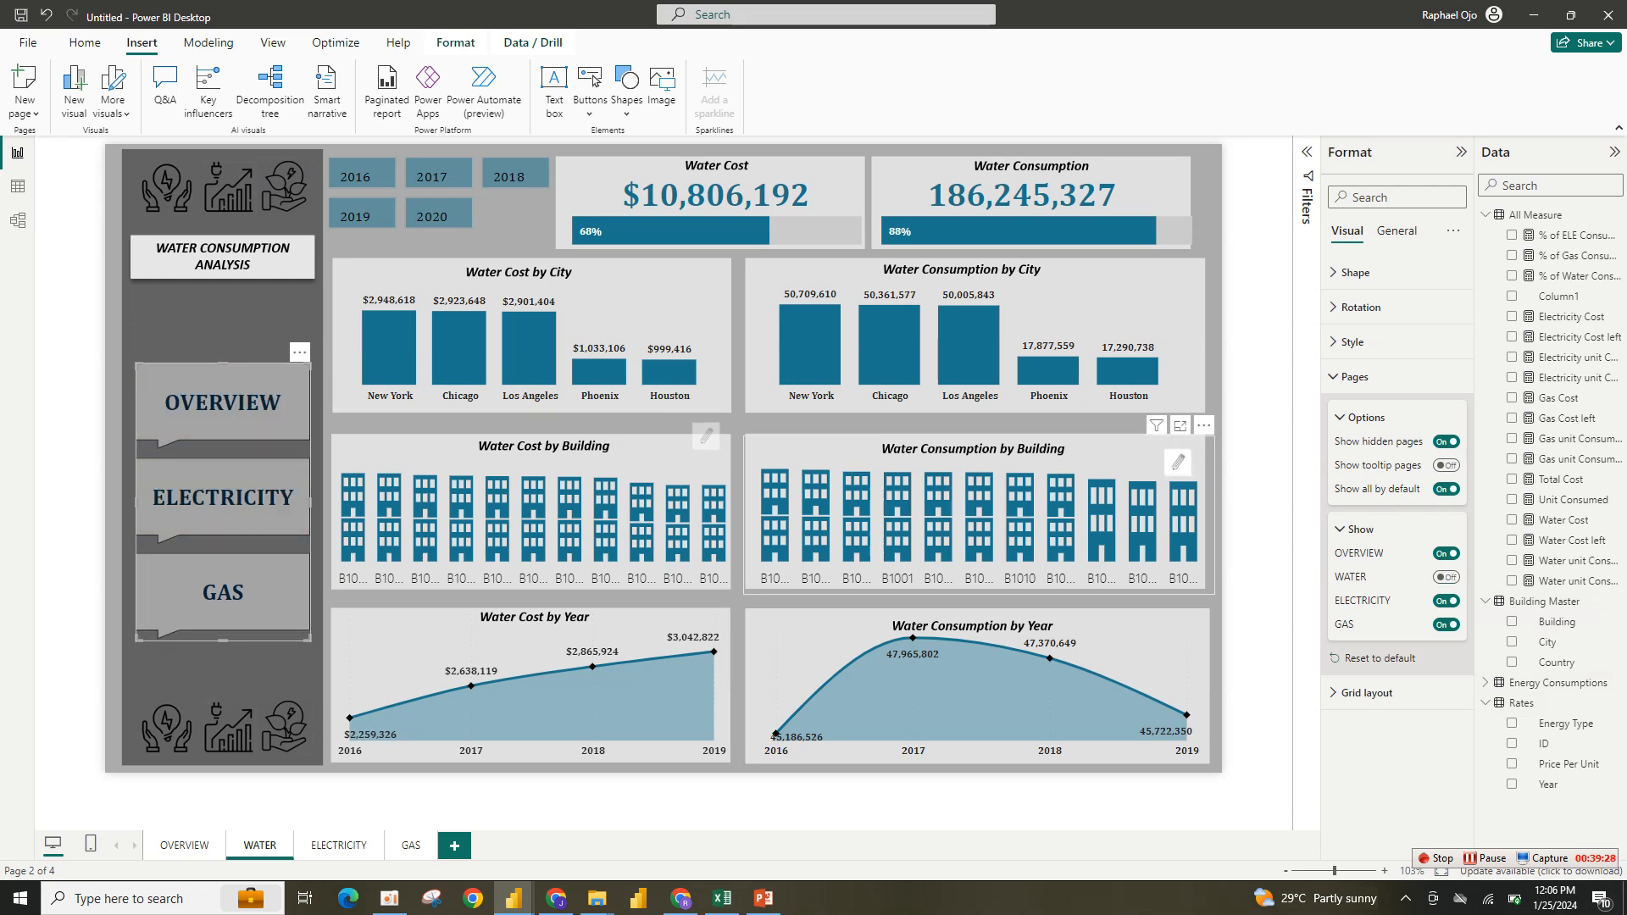
- Set the WATER page navigator's default-state text color to white
click(1353, 376)
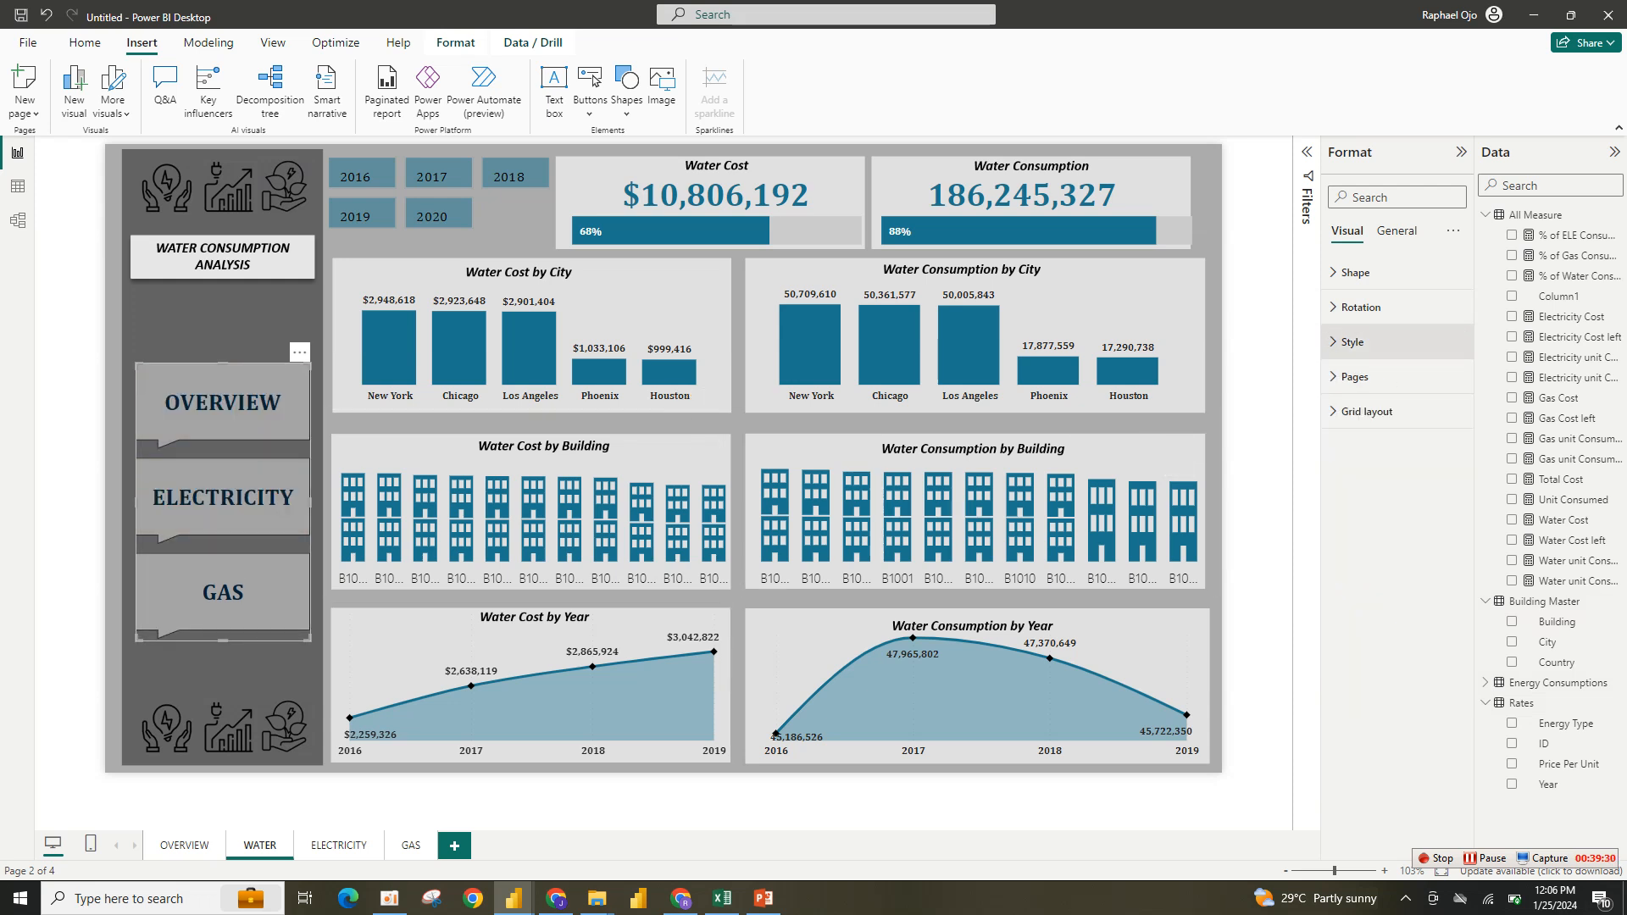
click(1352, 341)
click(1367, 582)
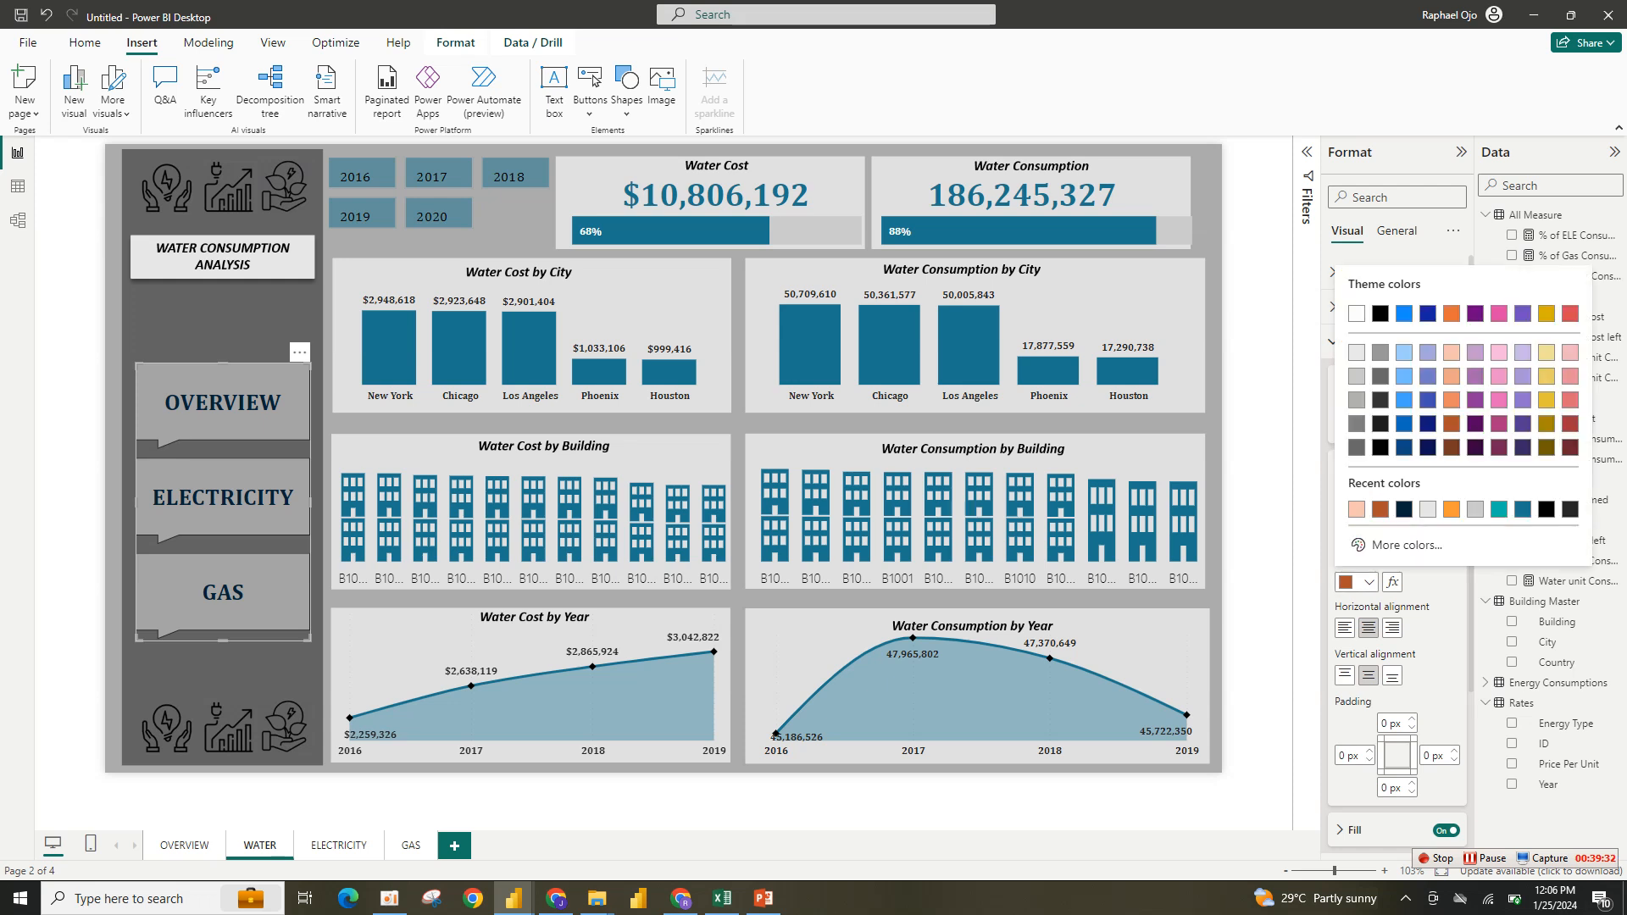
key(Escape)
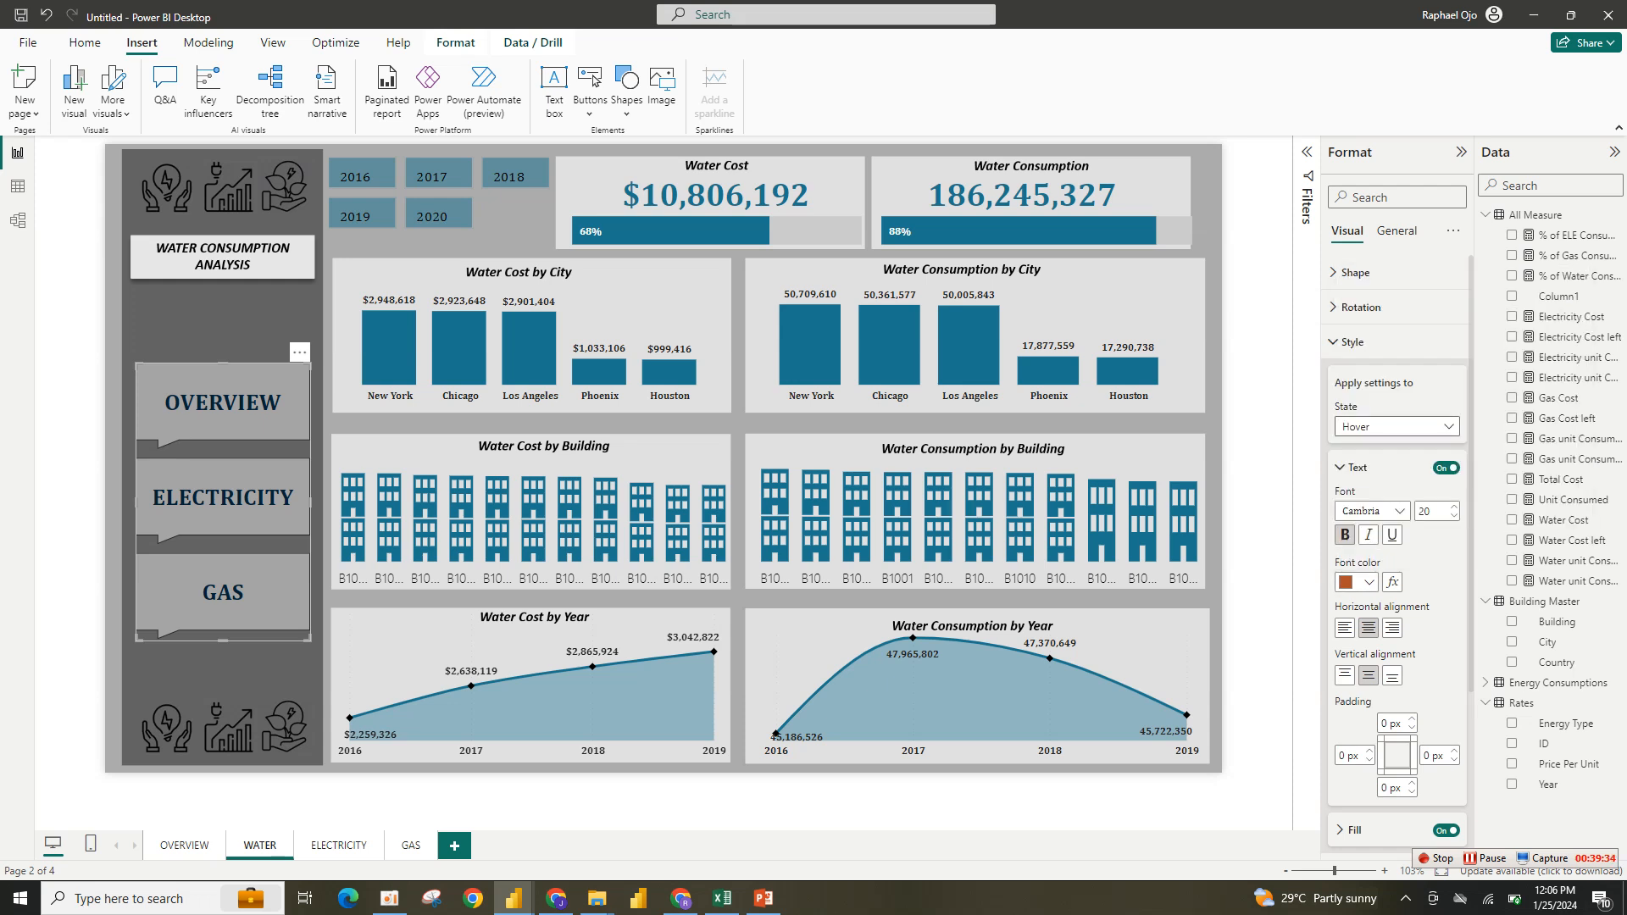
click(1397, 426)
click(1357, 446)
click(1367, 582)
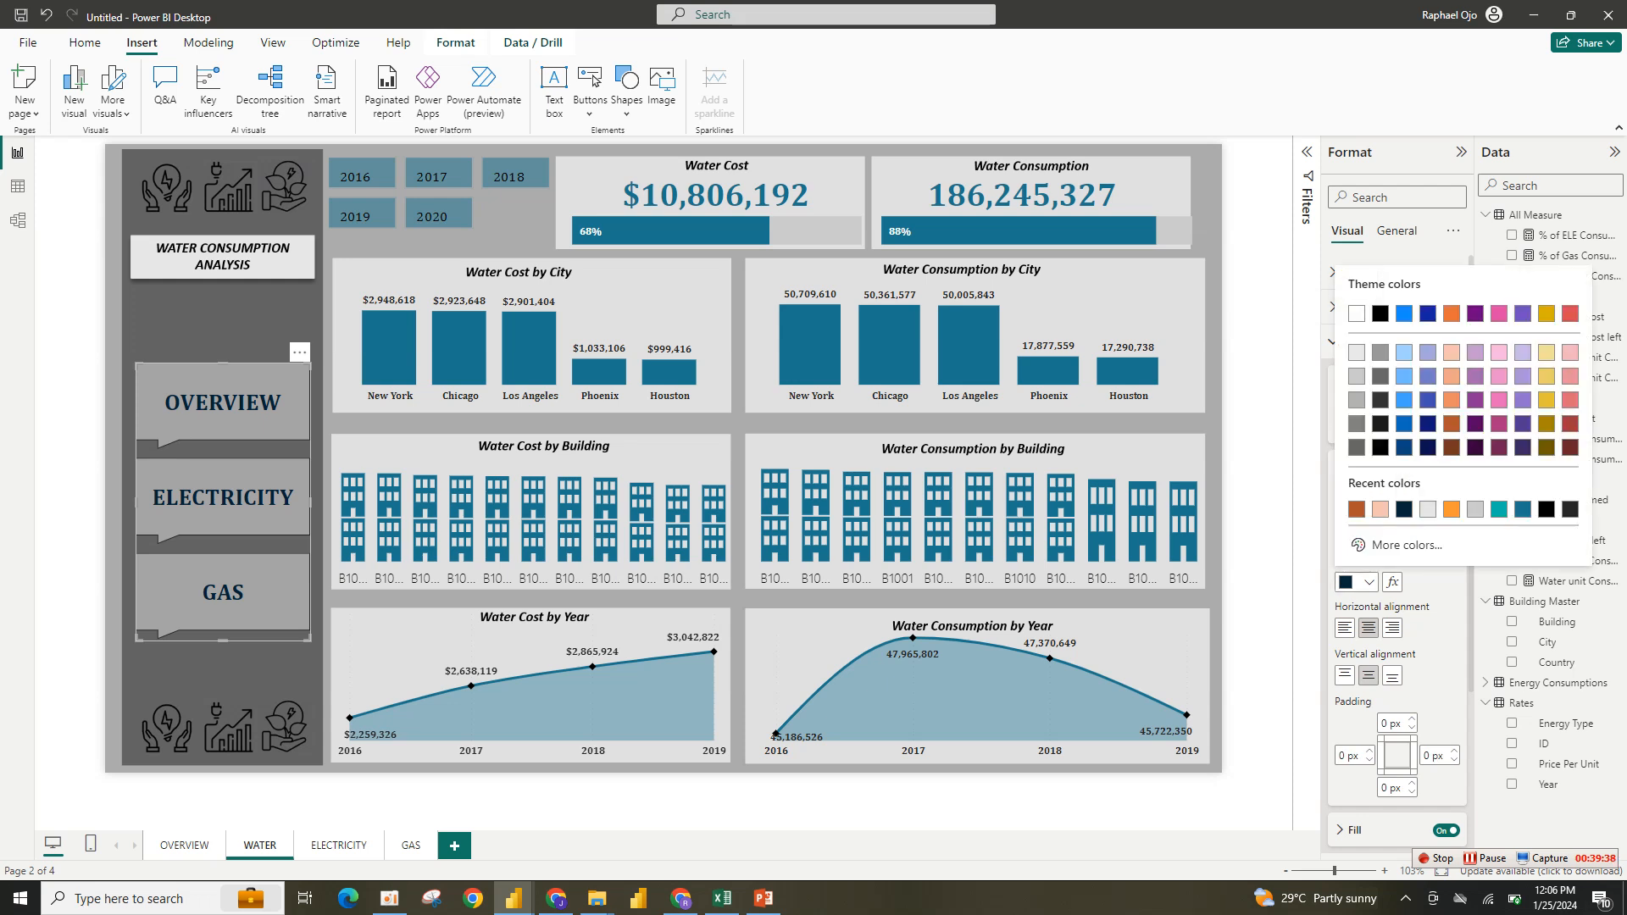
click(1357, 314)
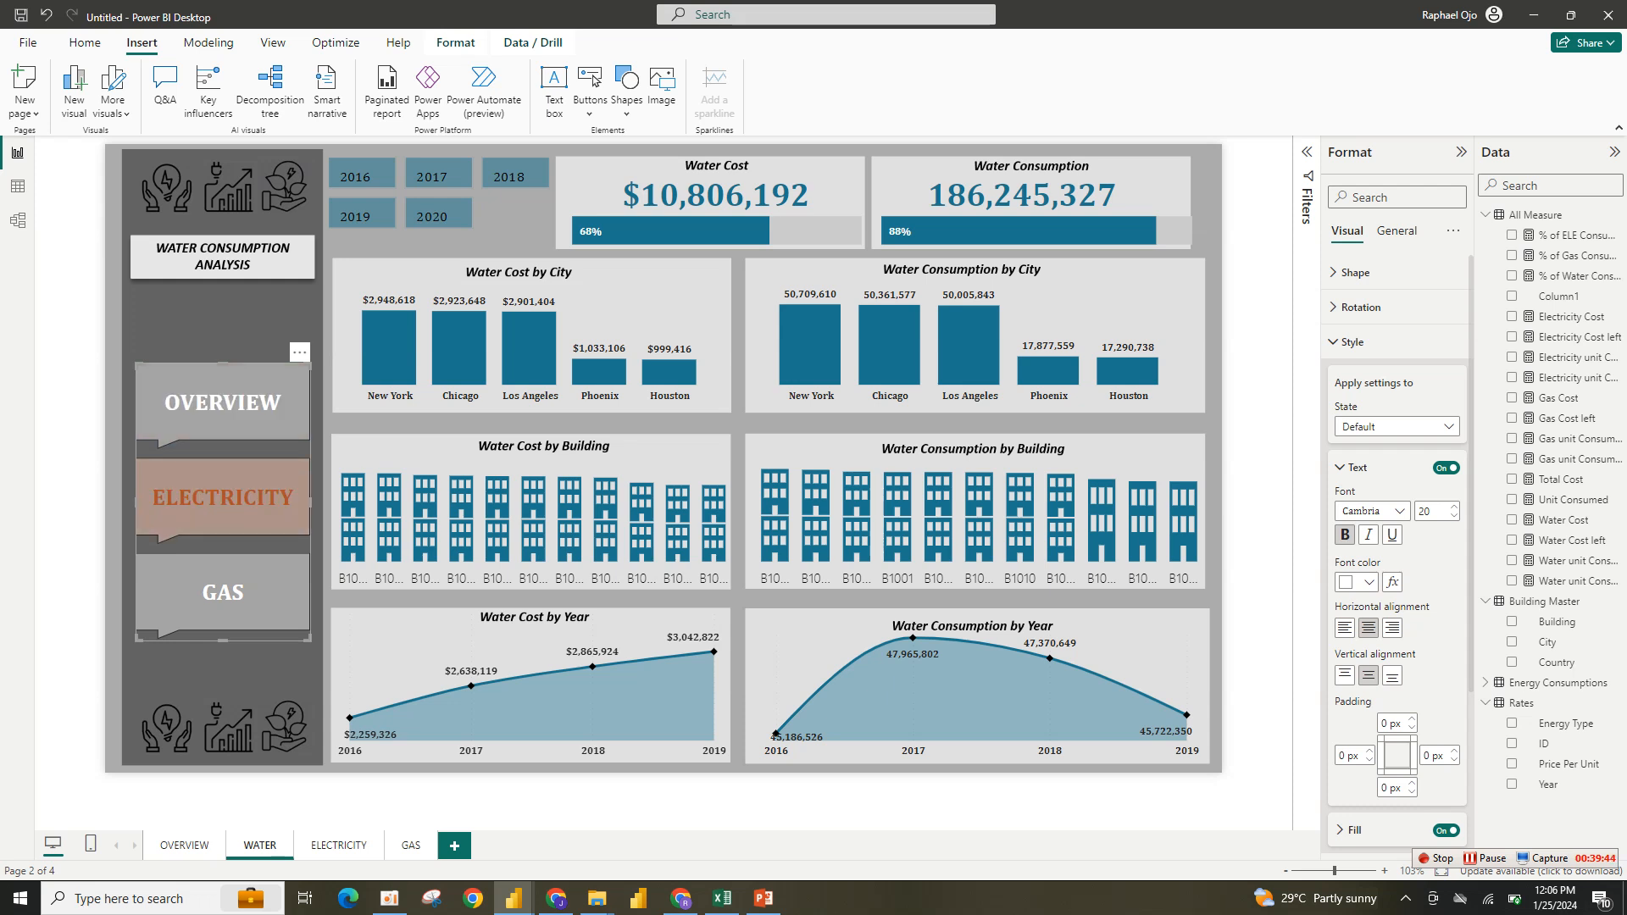
- Paste the page navigator onto the ELECTRICITY page and narrow it slightly to fit the sidebar
click(339, 845)
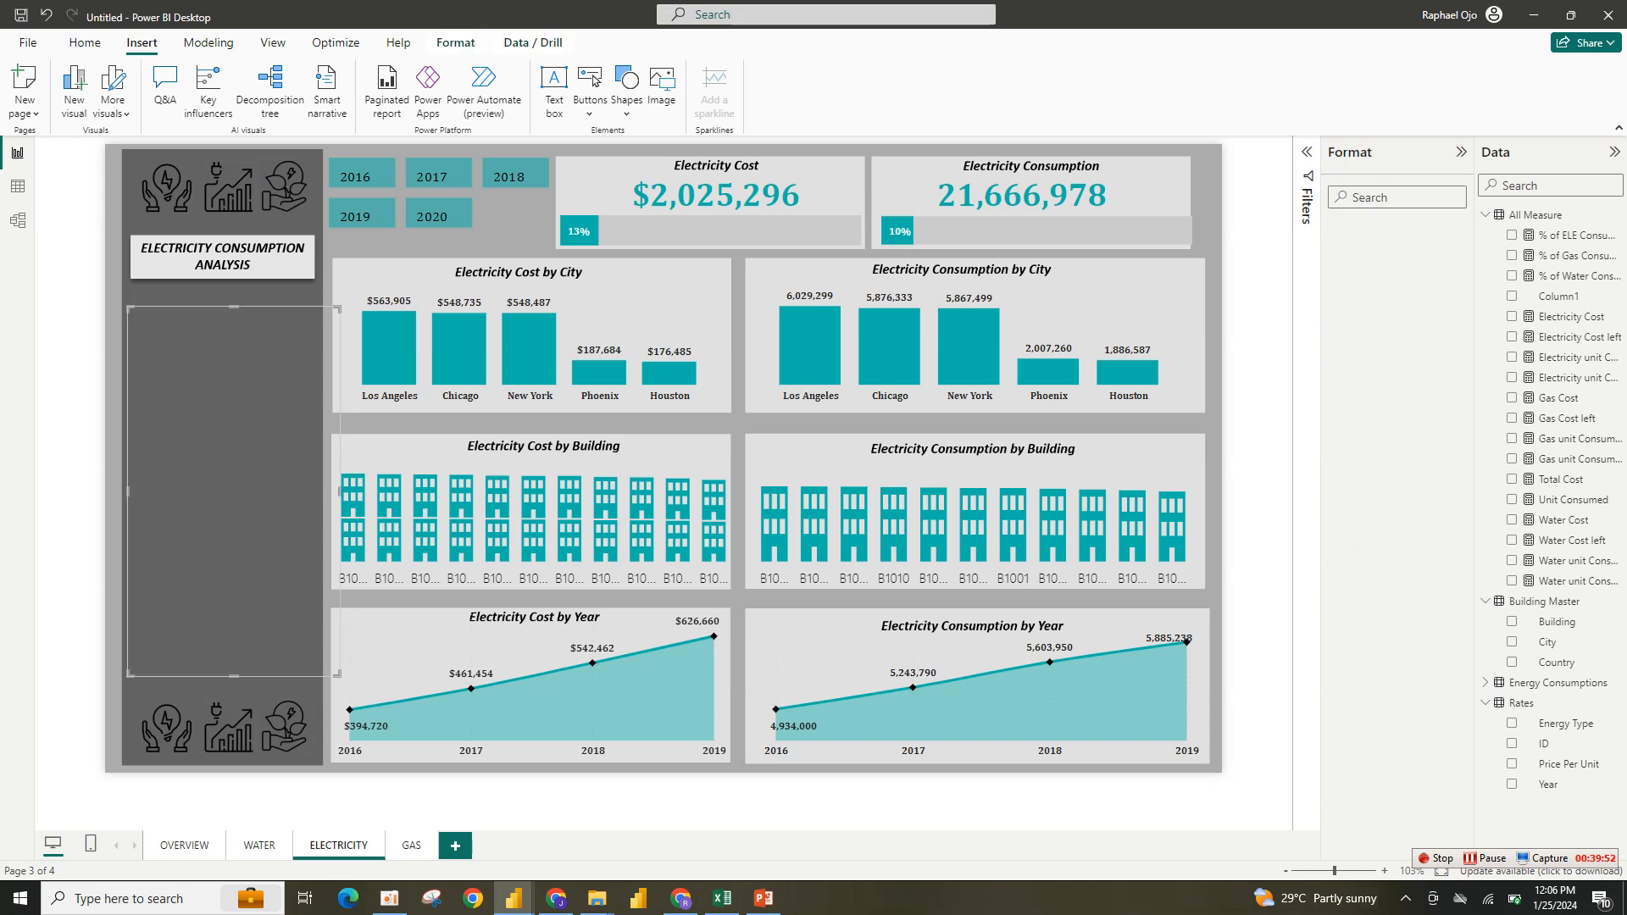
key(ctrl+v)
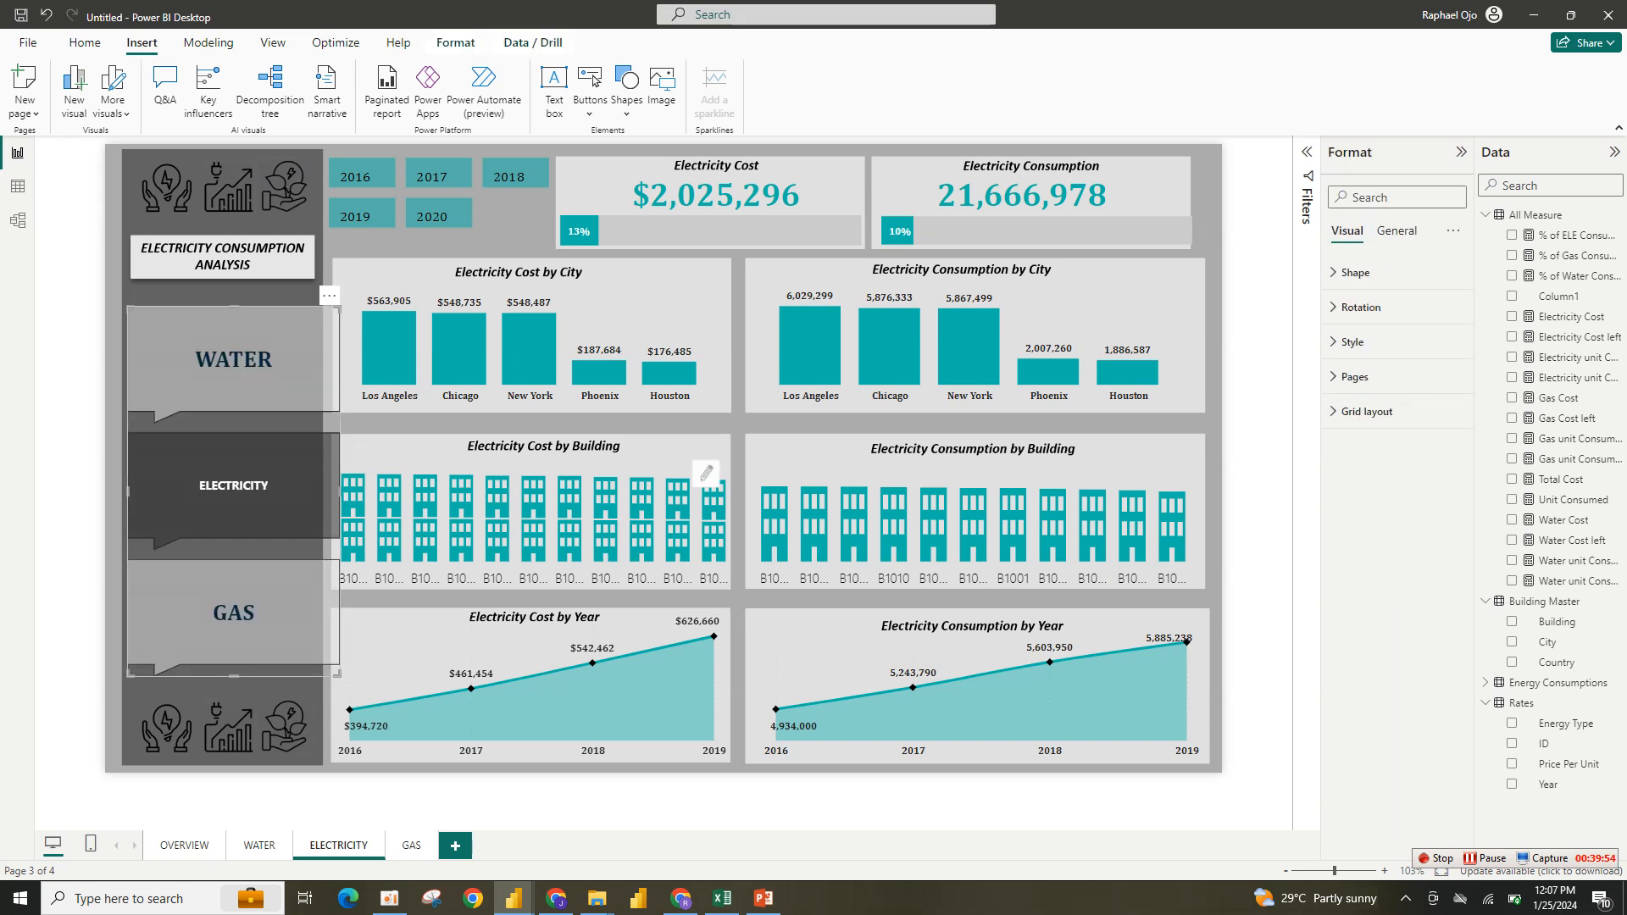
drag(339, 492, 316, 491)
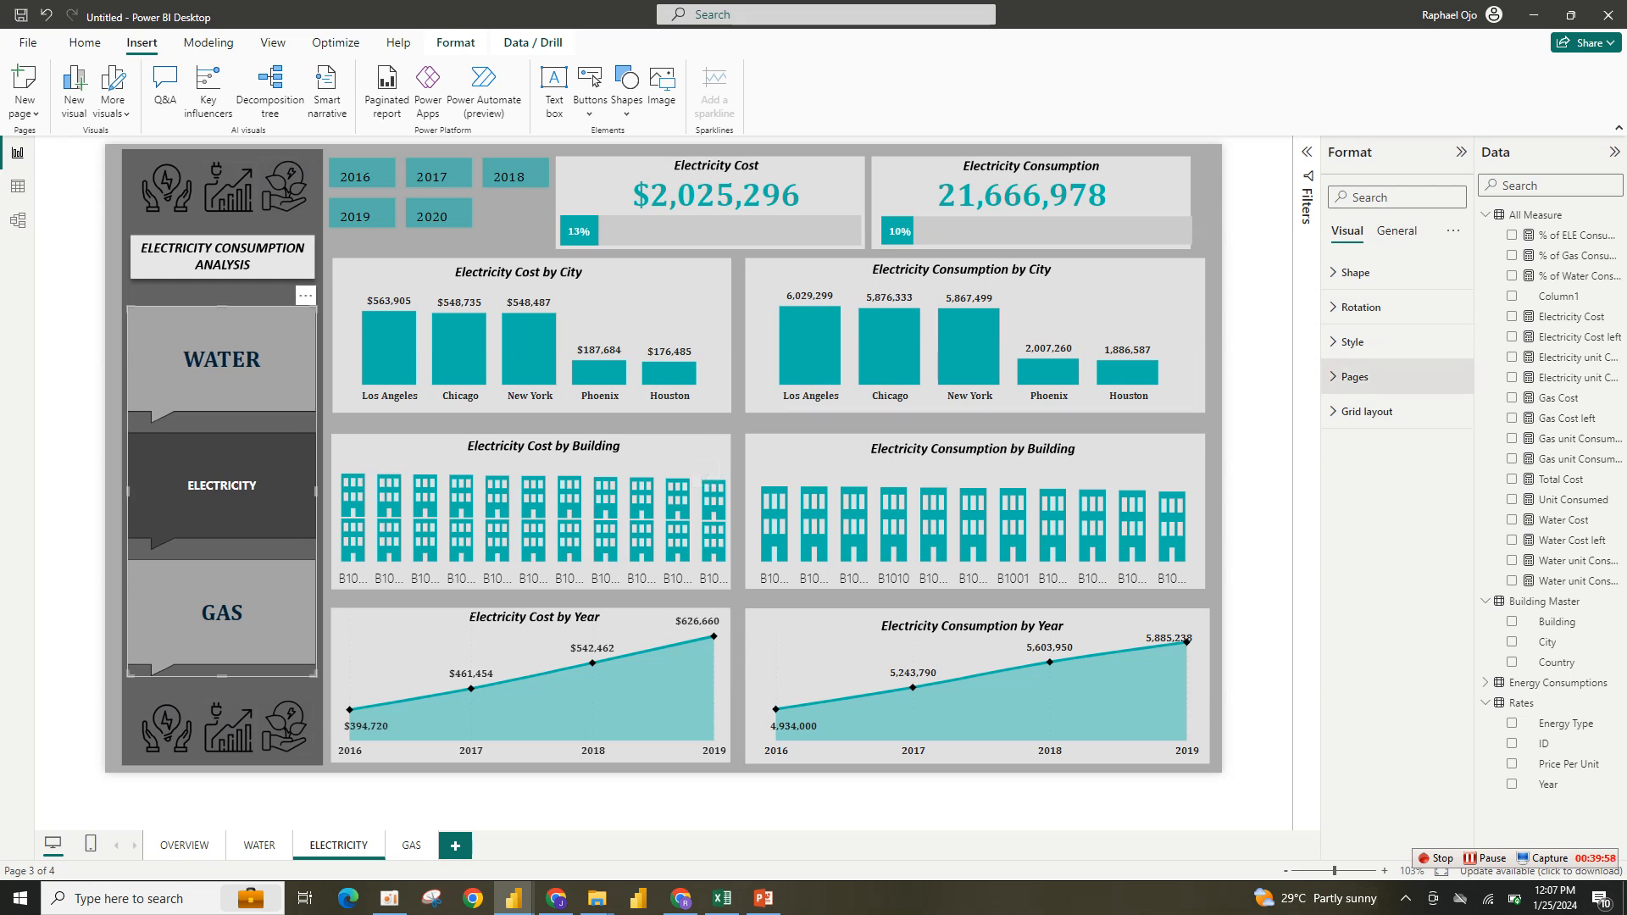
- On the ELECTRICITY navigator, show OVERVIEW and hide ELECTRICITY in the page list
click(1354, 376)
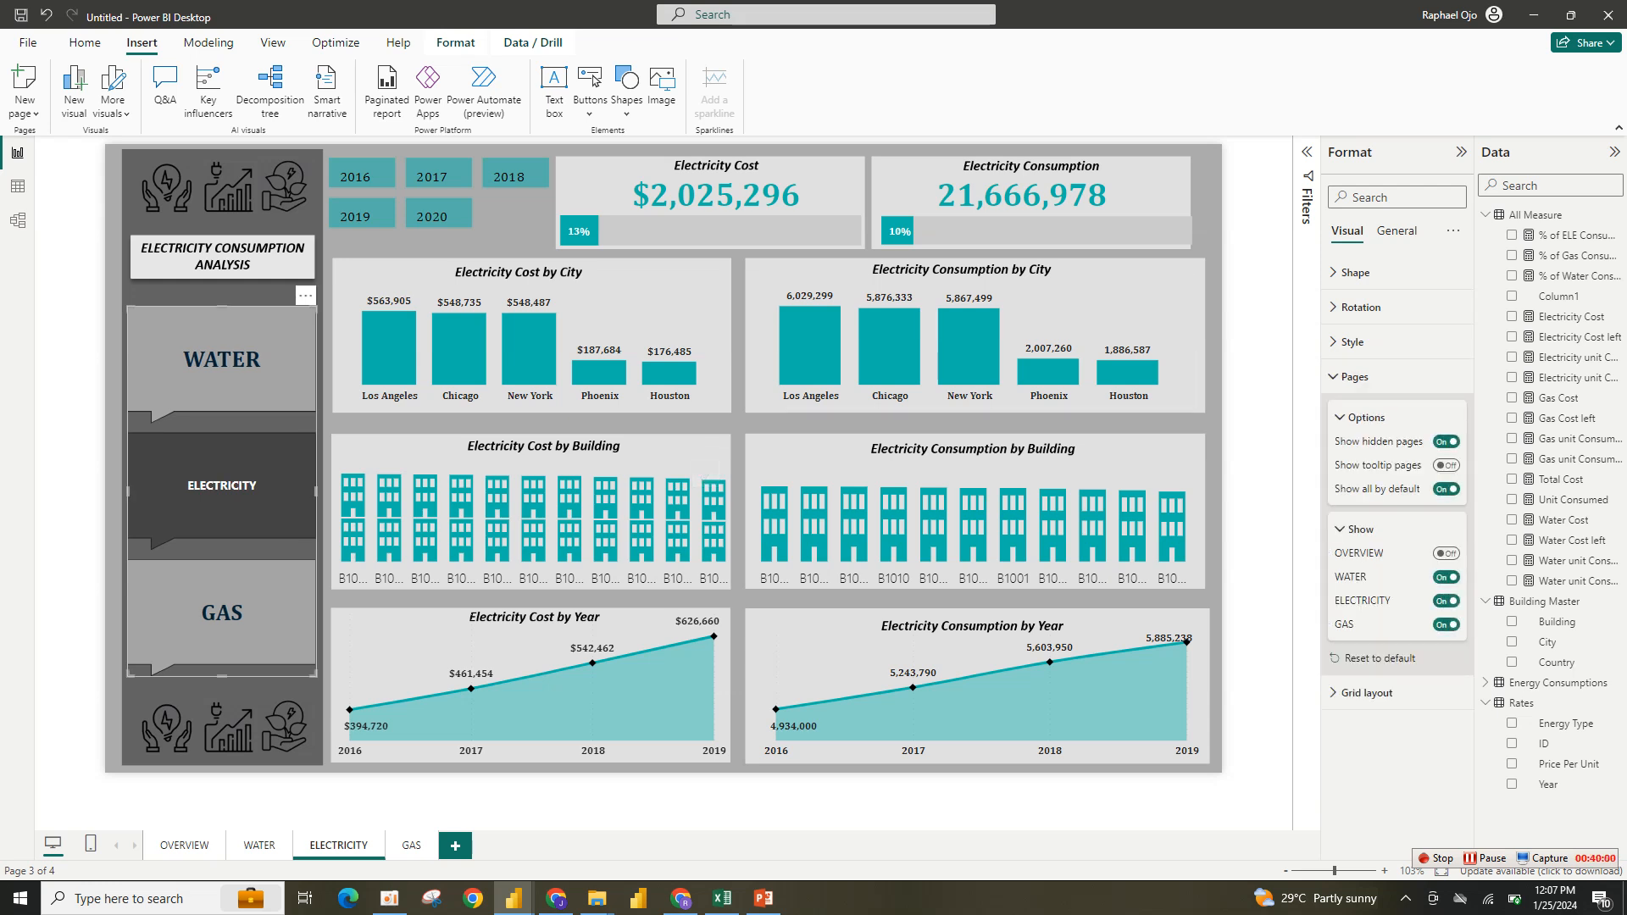
click(1447, 553)
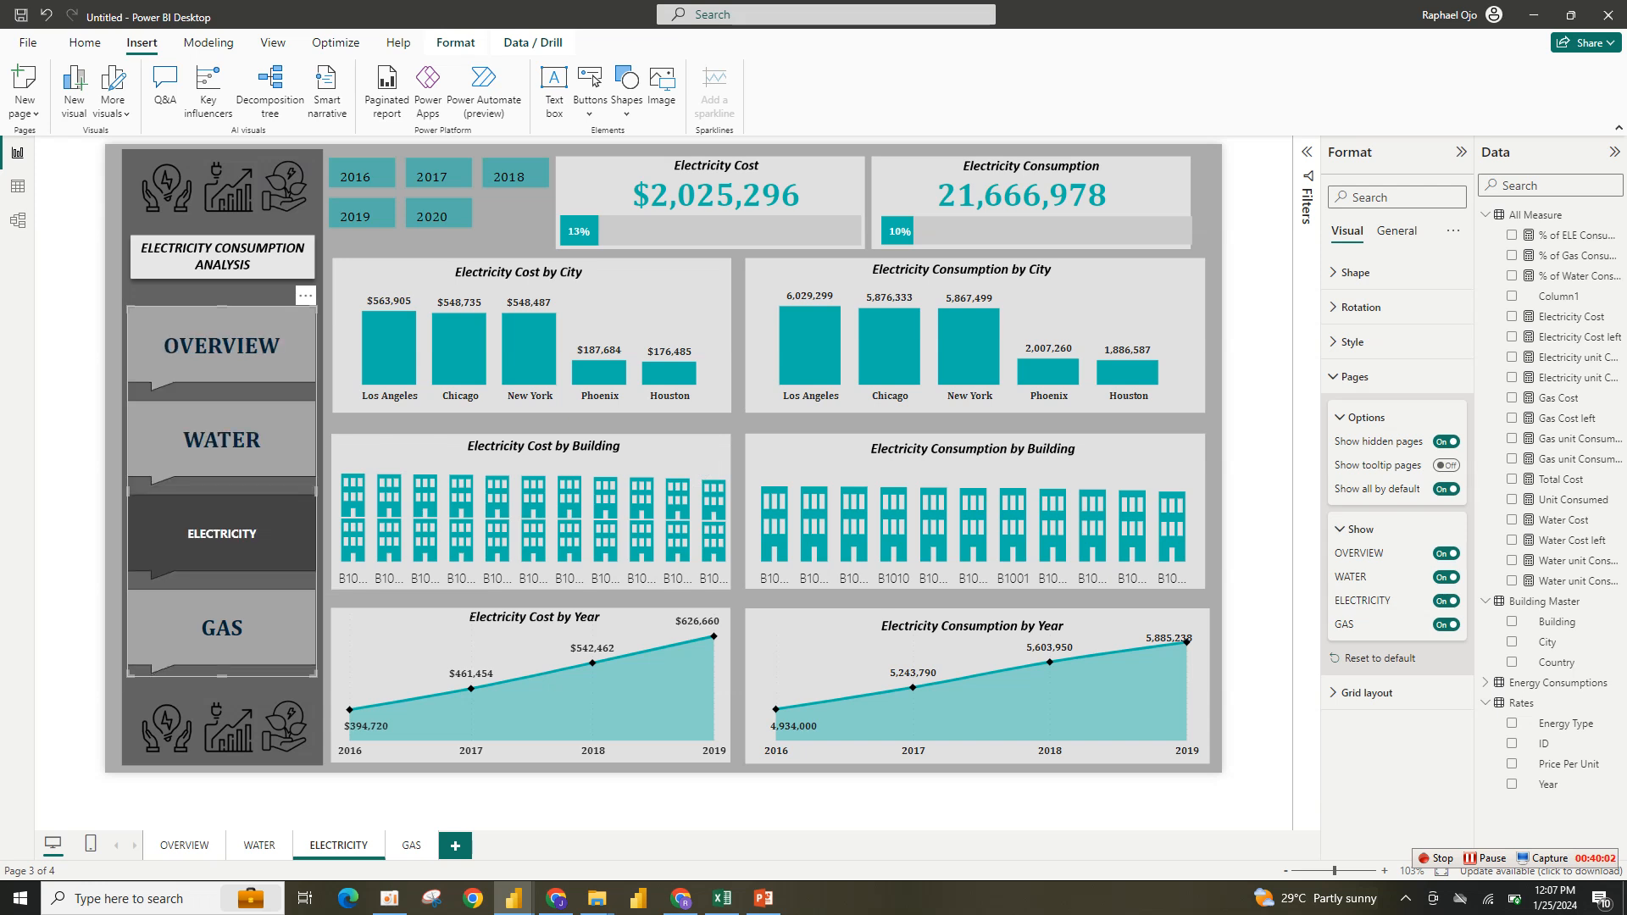
click(1446, 600)
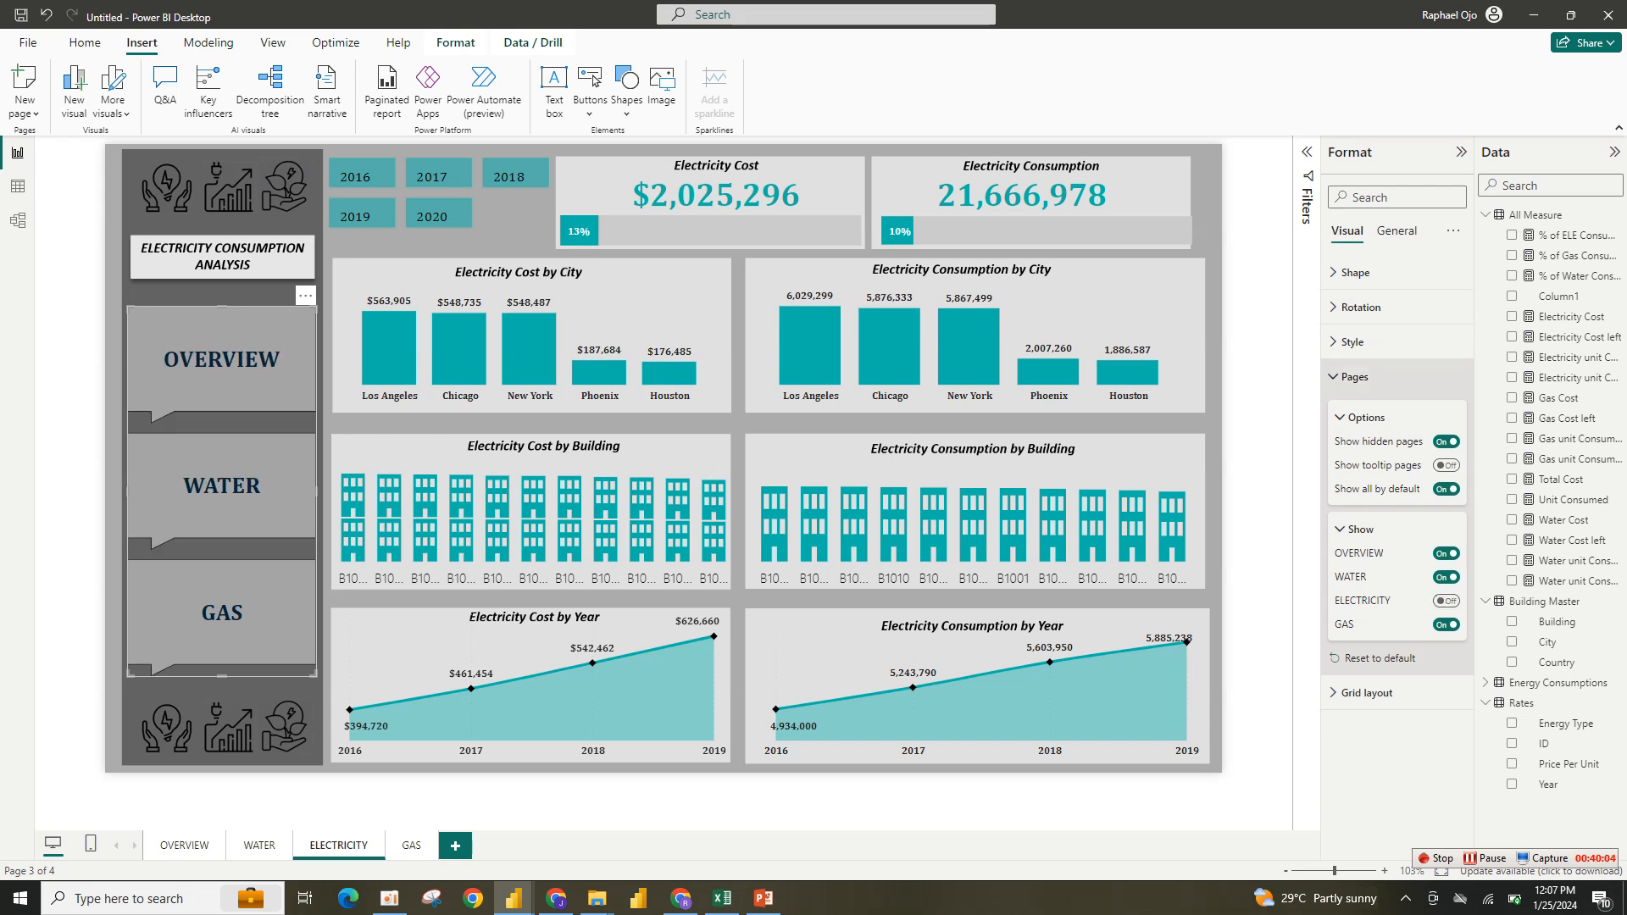
- Set the ELECTRICITY navigator's default text color to white and shorten the navigator slightly
click(1354, 376)
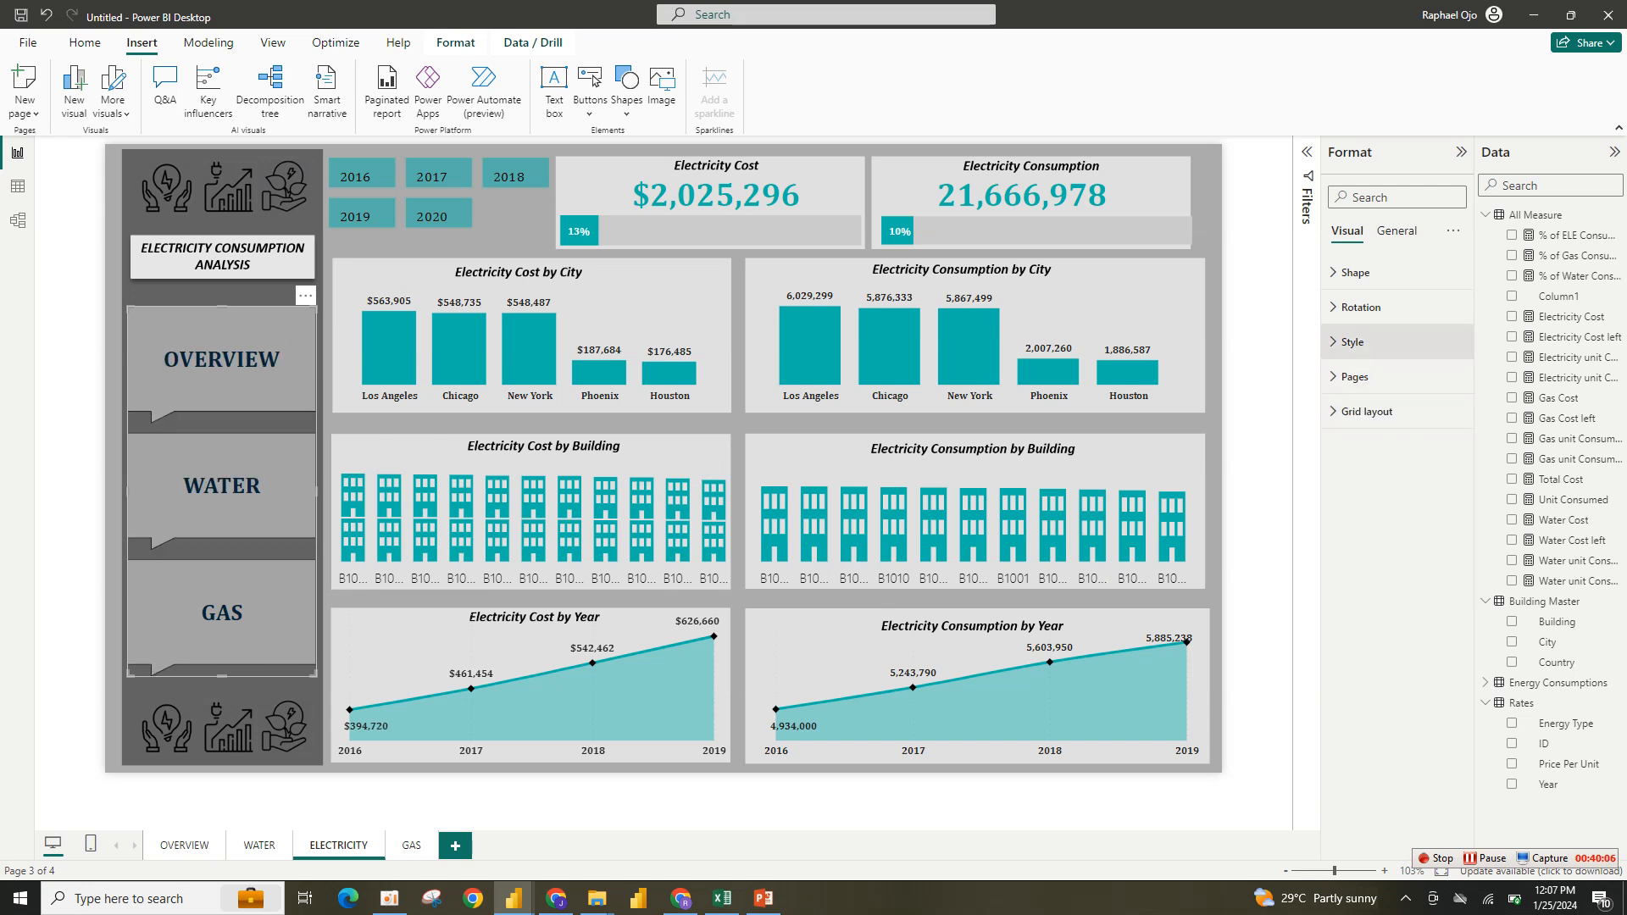
click(1352, 342)
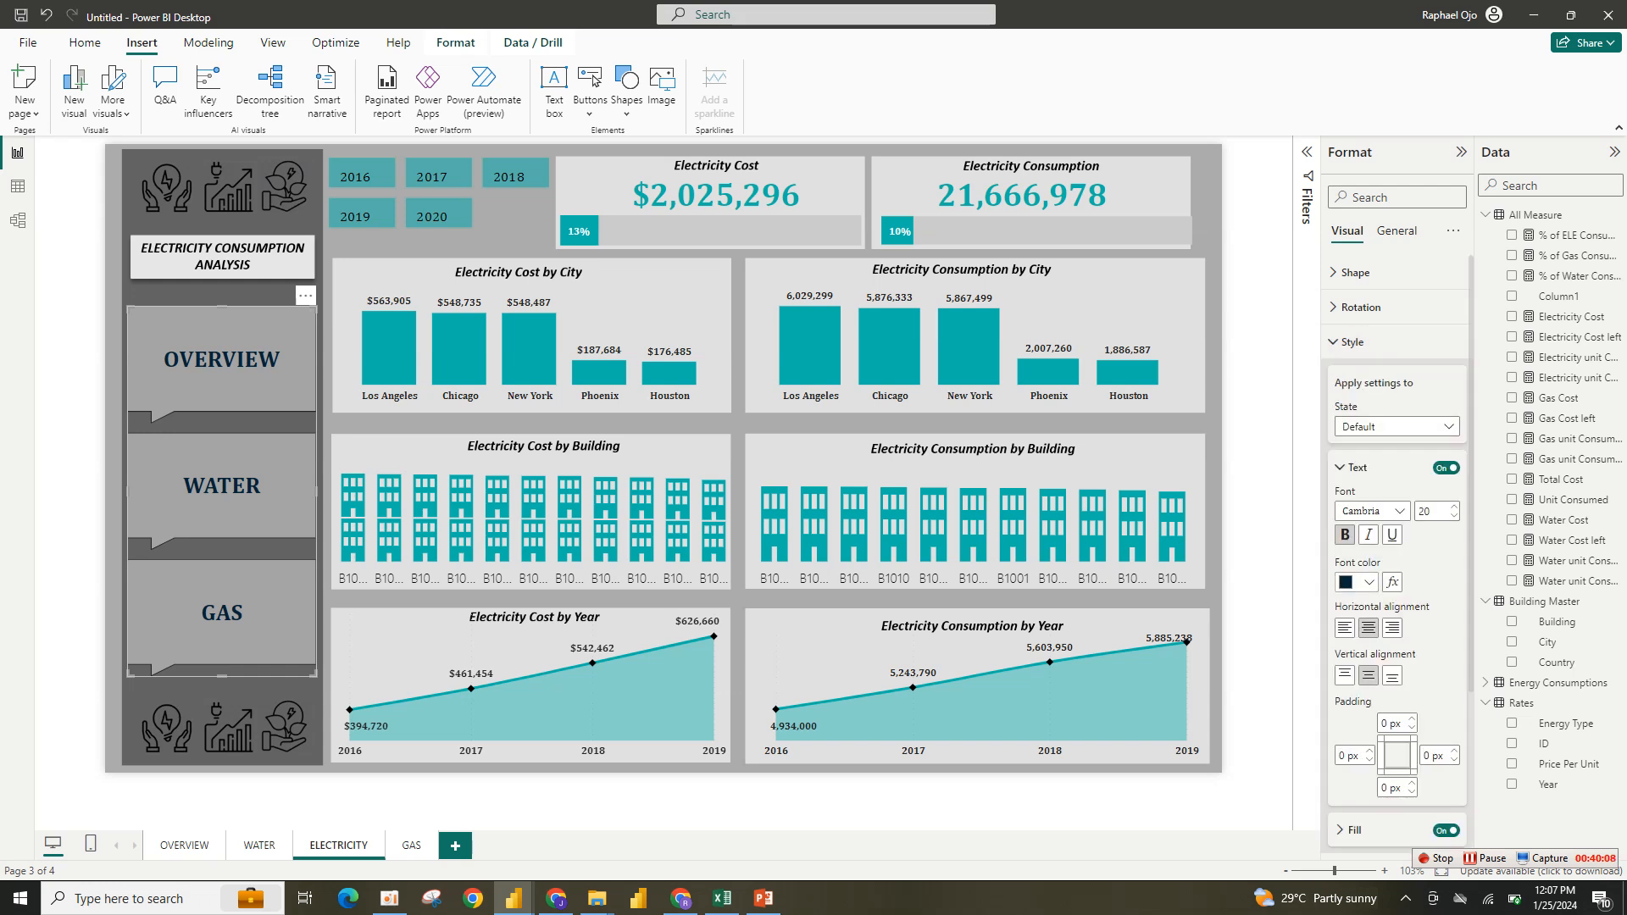
click(1355, 583)
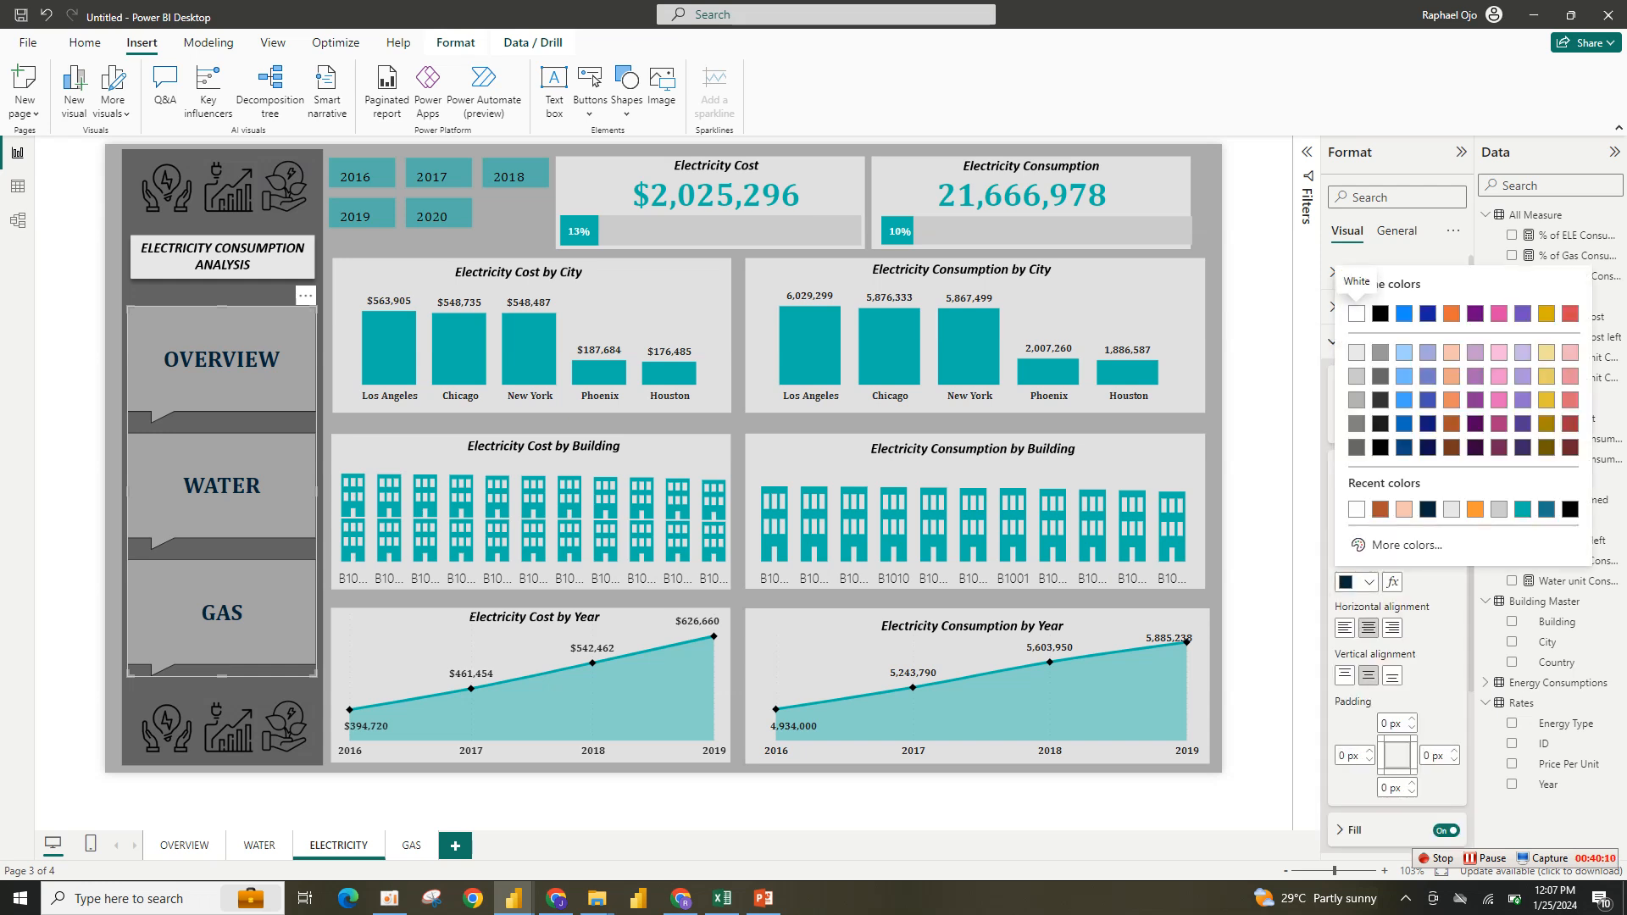
click(1356, 313)
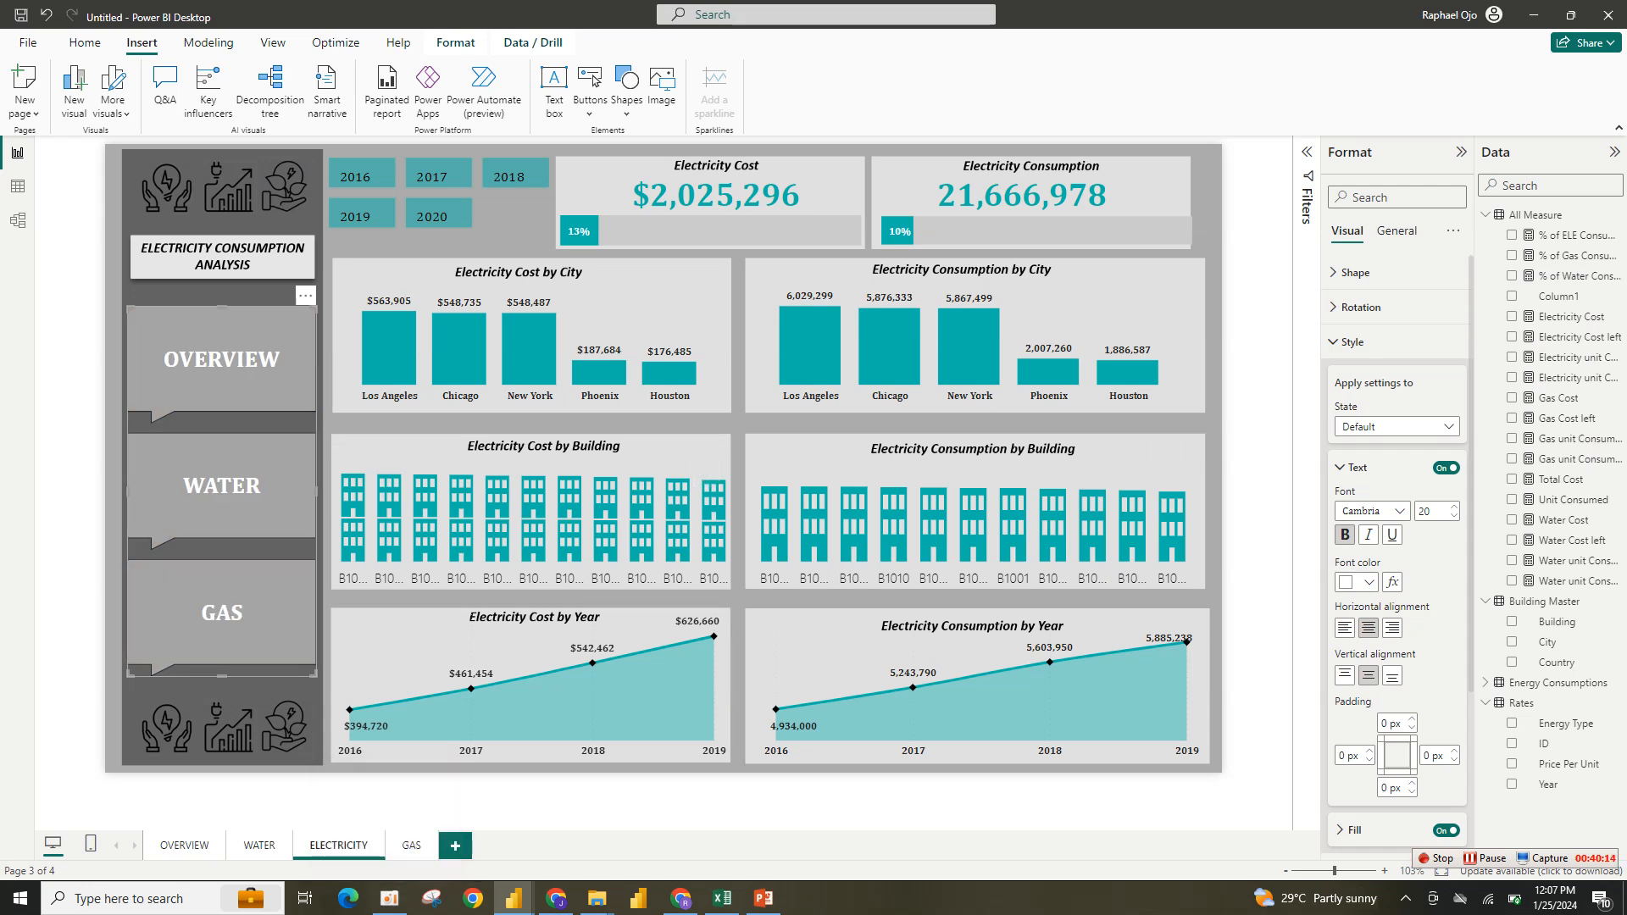
drag(222, 676, 222, 648)
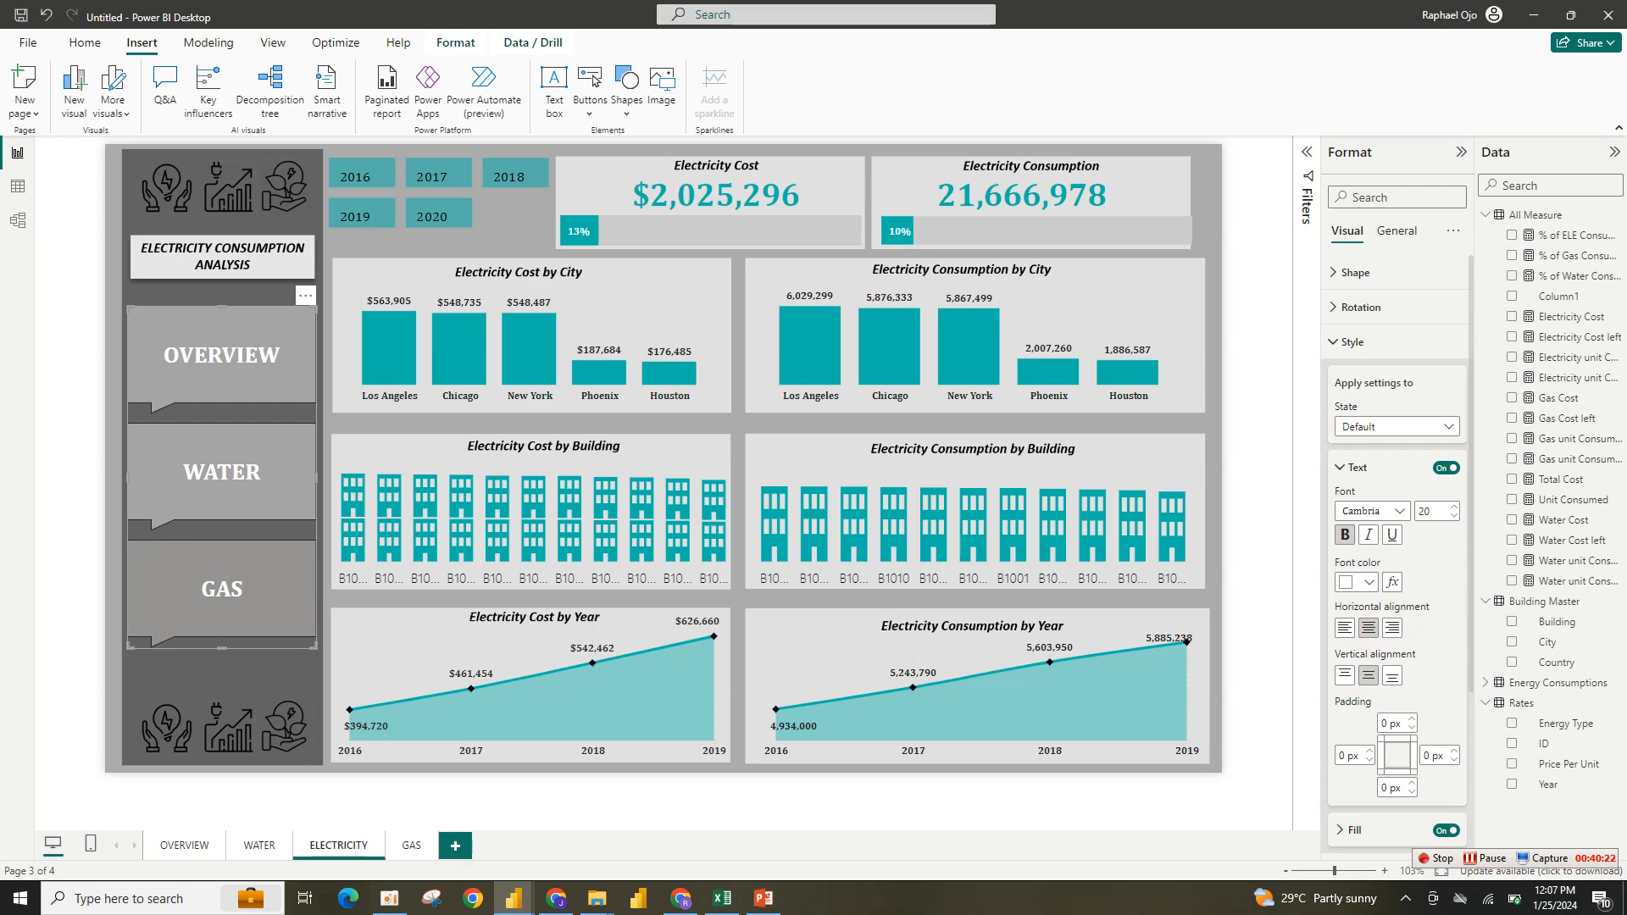
- Go to the GAS page and paste the page navigator into its sidebar
ctrl+click(222, 589)
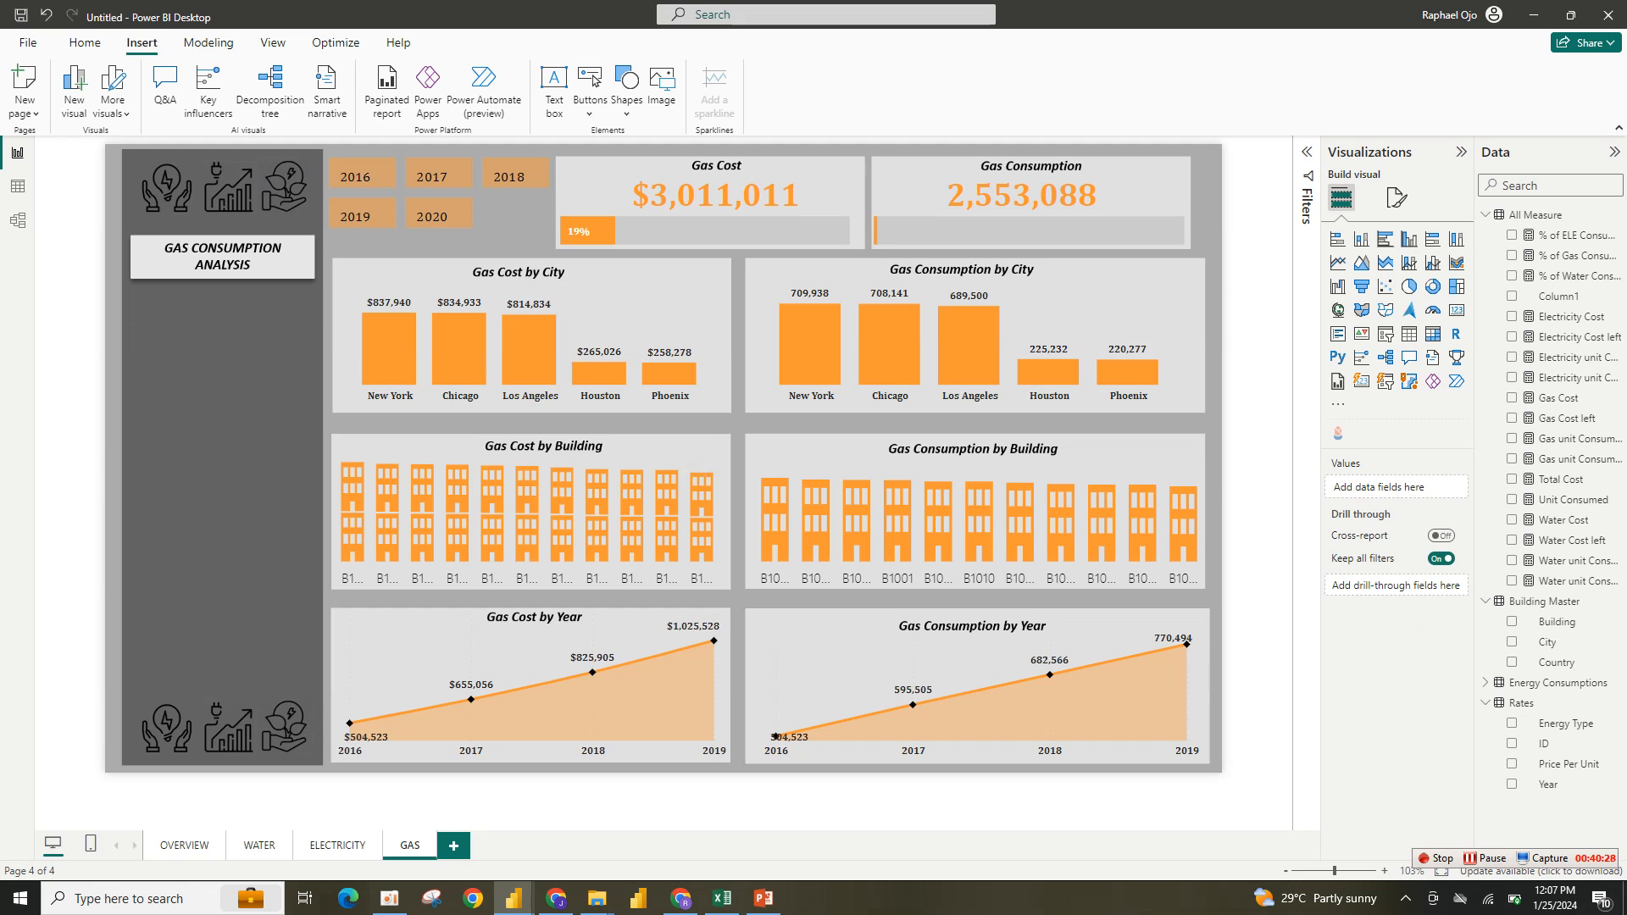
key(ctrl+v)
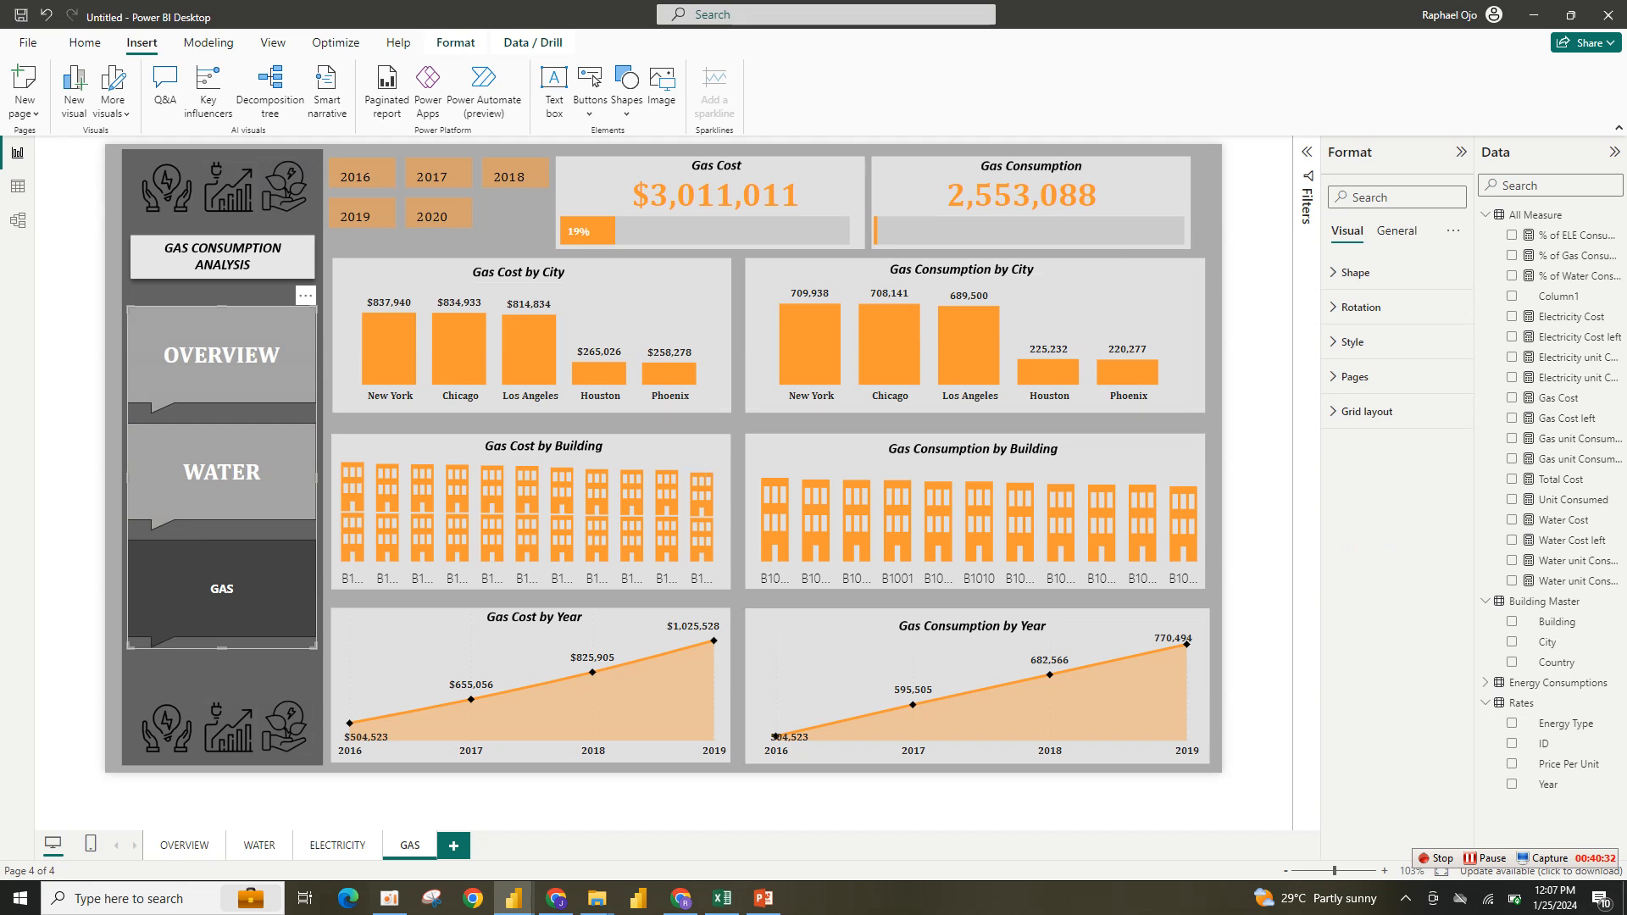
- On the GAS navigator, hide GAS and show ELECTRICITY in the page list, then deselect it
click(1354, 376)
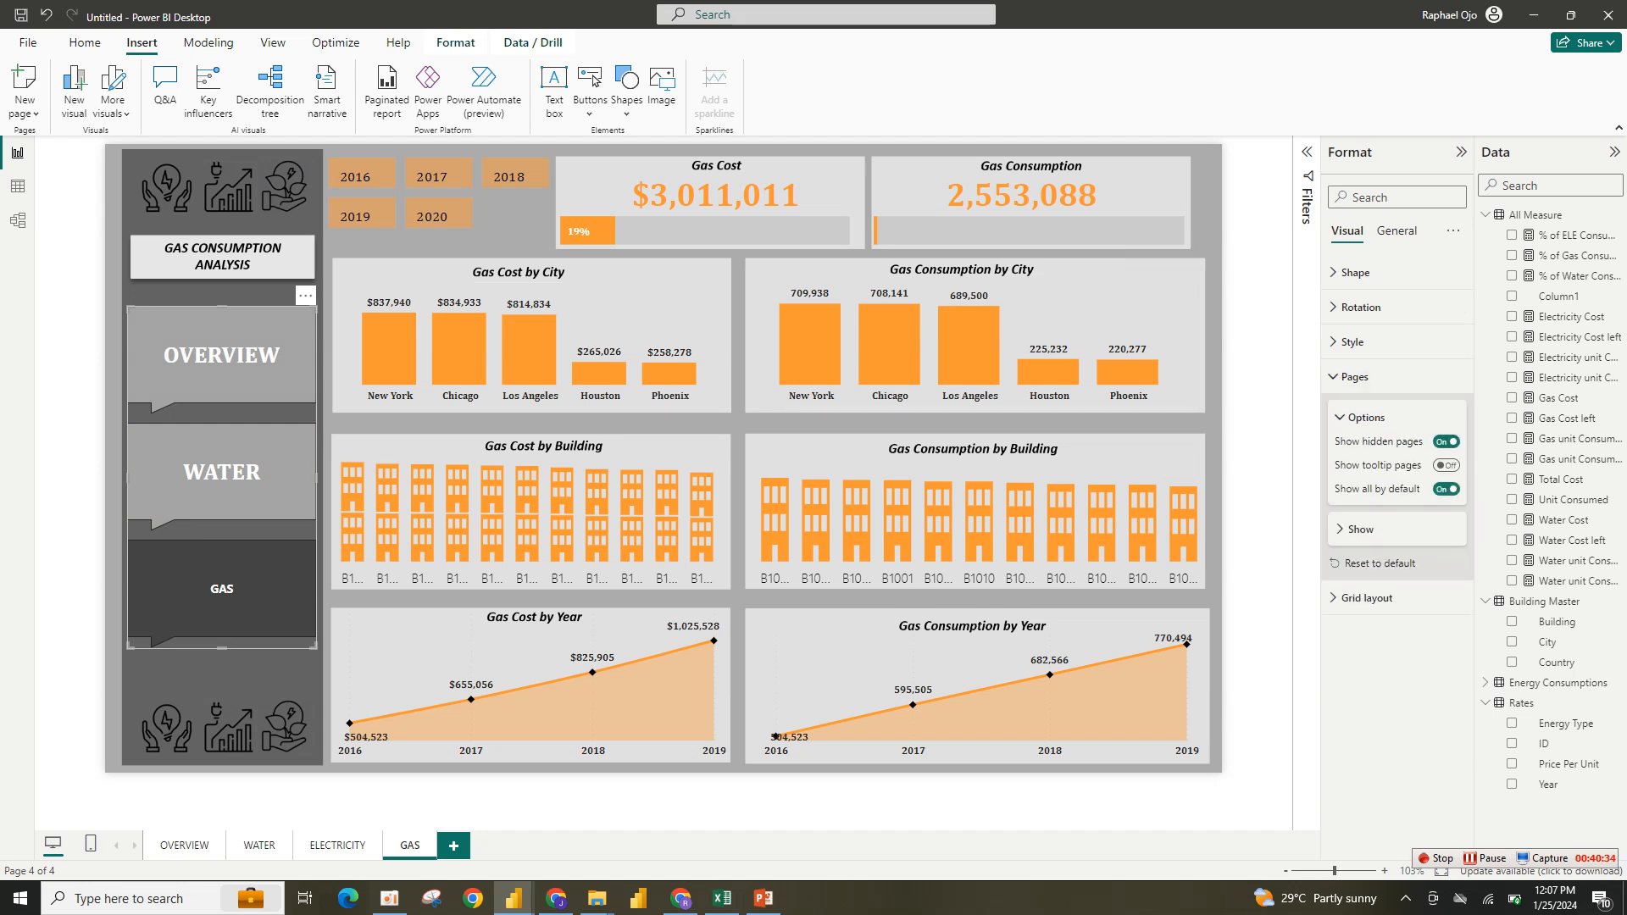
click(1445, 625)
click(1445, 600)
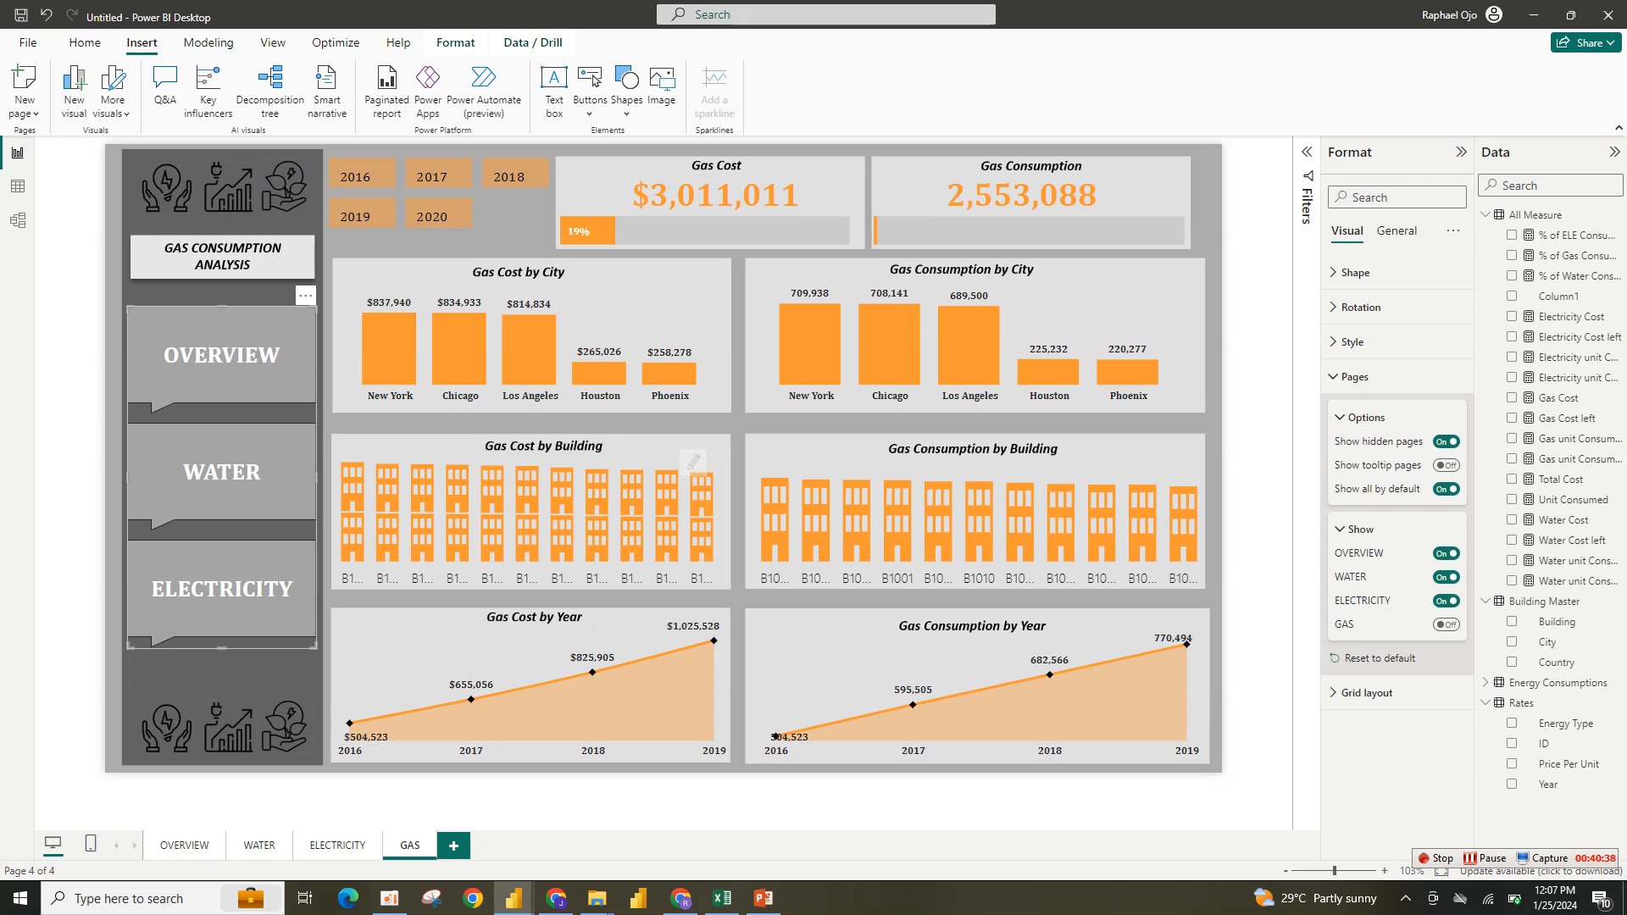
click(738, 508)
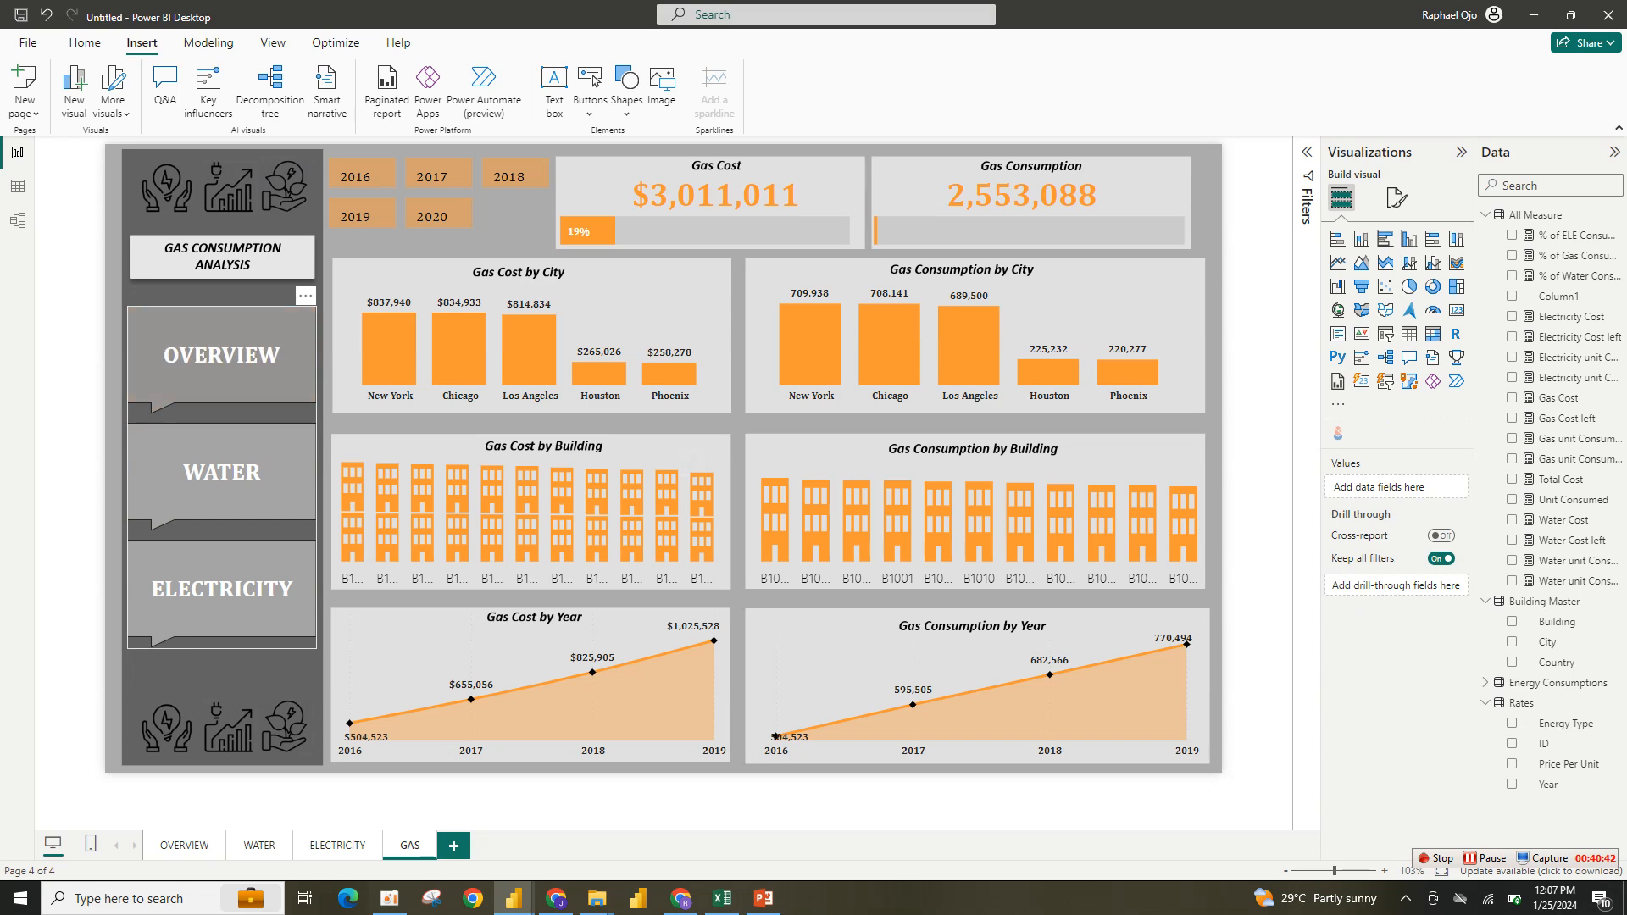
- Test the navigator by jumping through the OVERVIEW, WATER, ELECTRICITY and GAS pages
ctrl+click(222, 355)
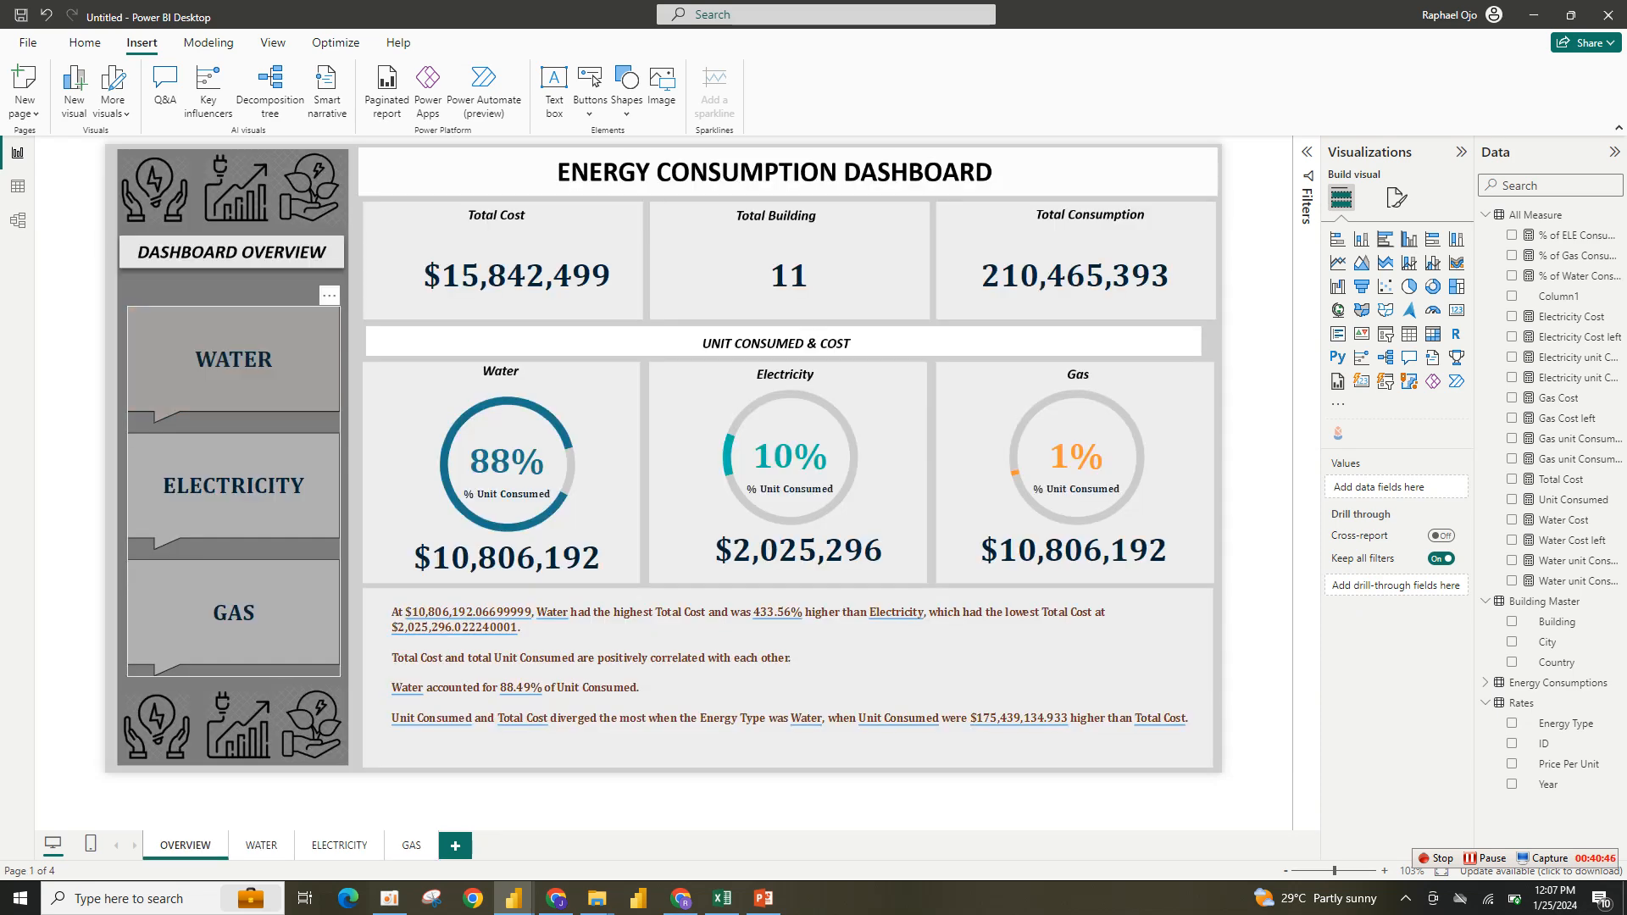
ctrl+click(233, 359)
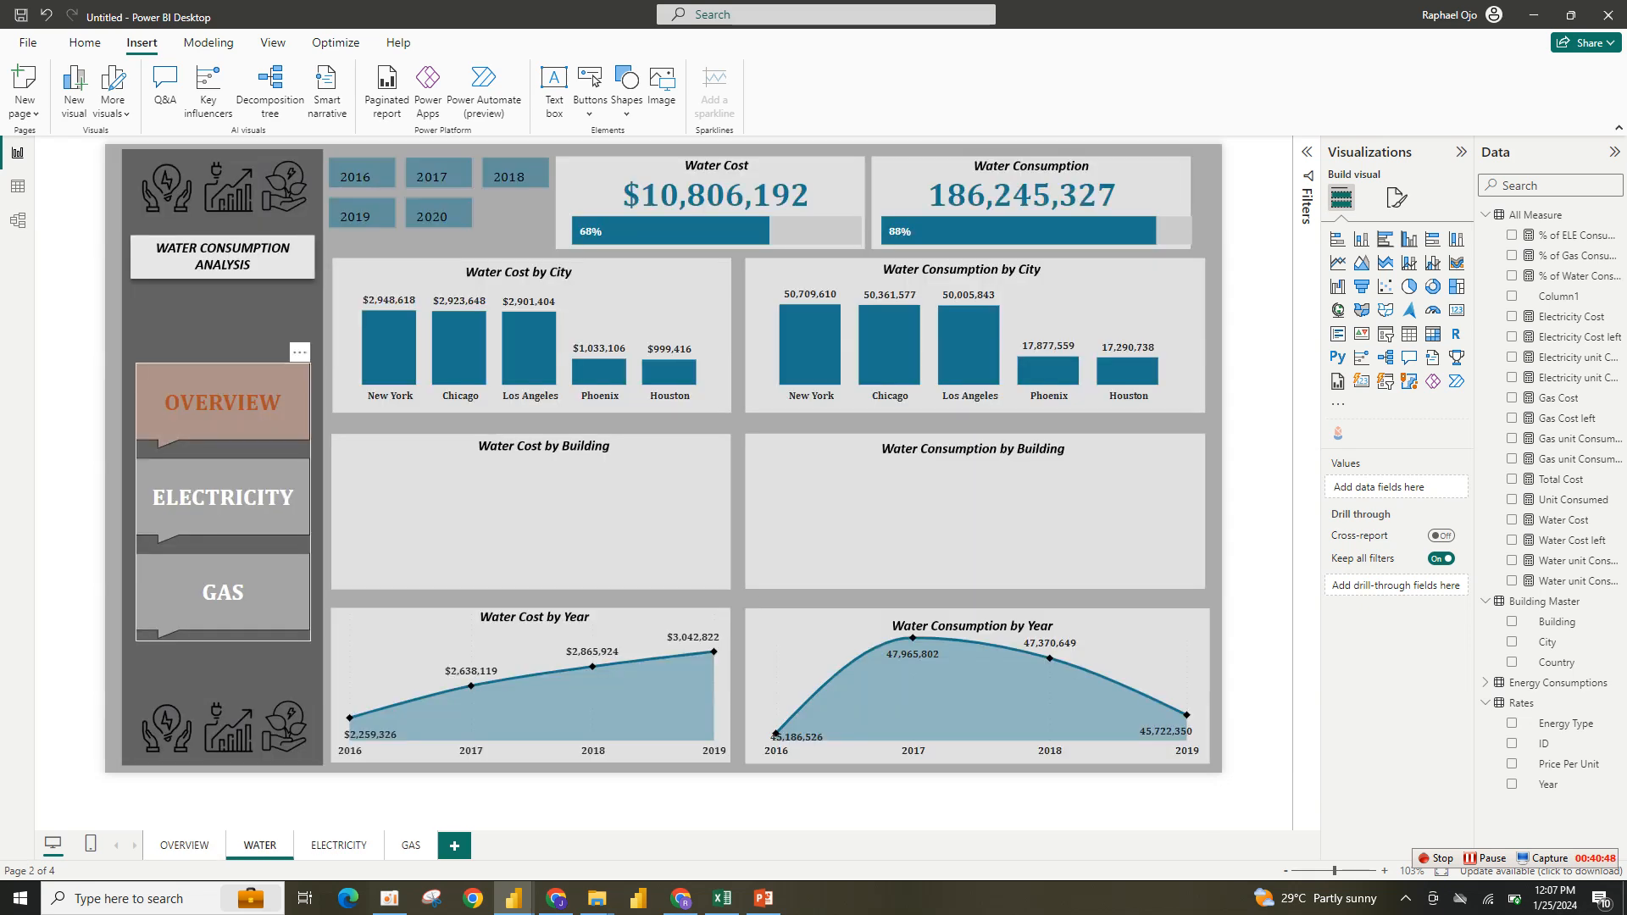
ctrl+click(222, 497)
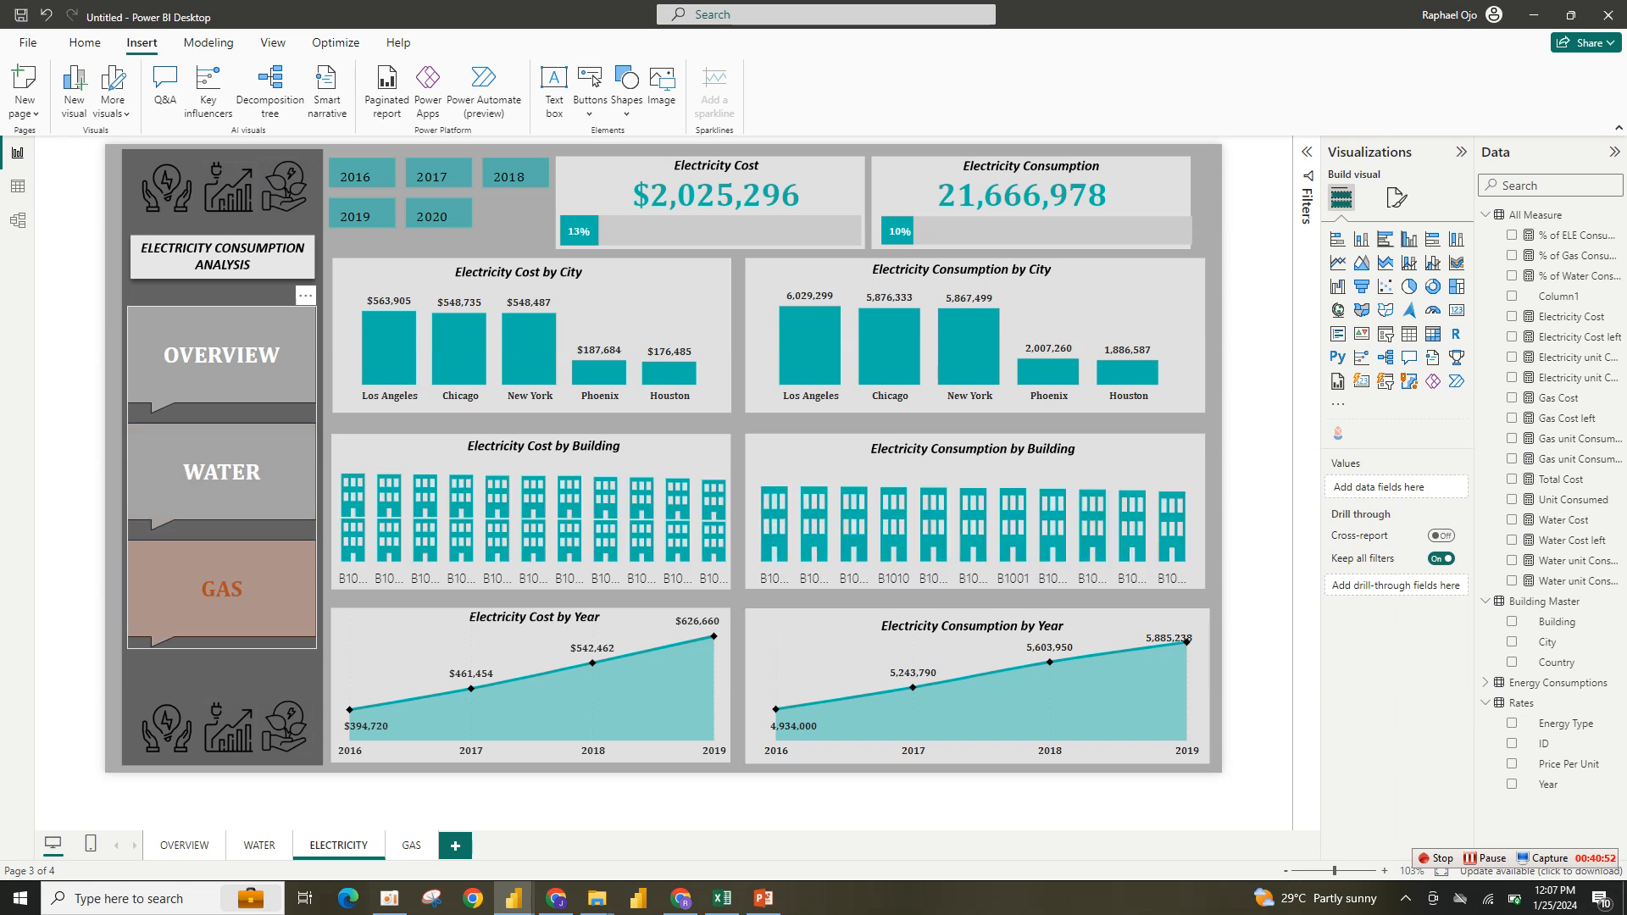
ctrl+click(222, 589)
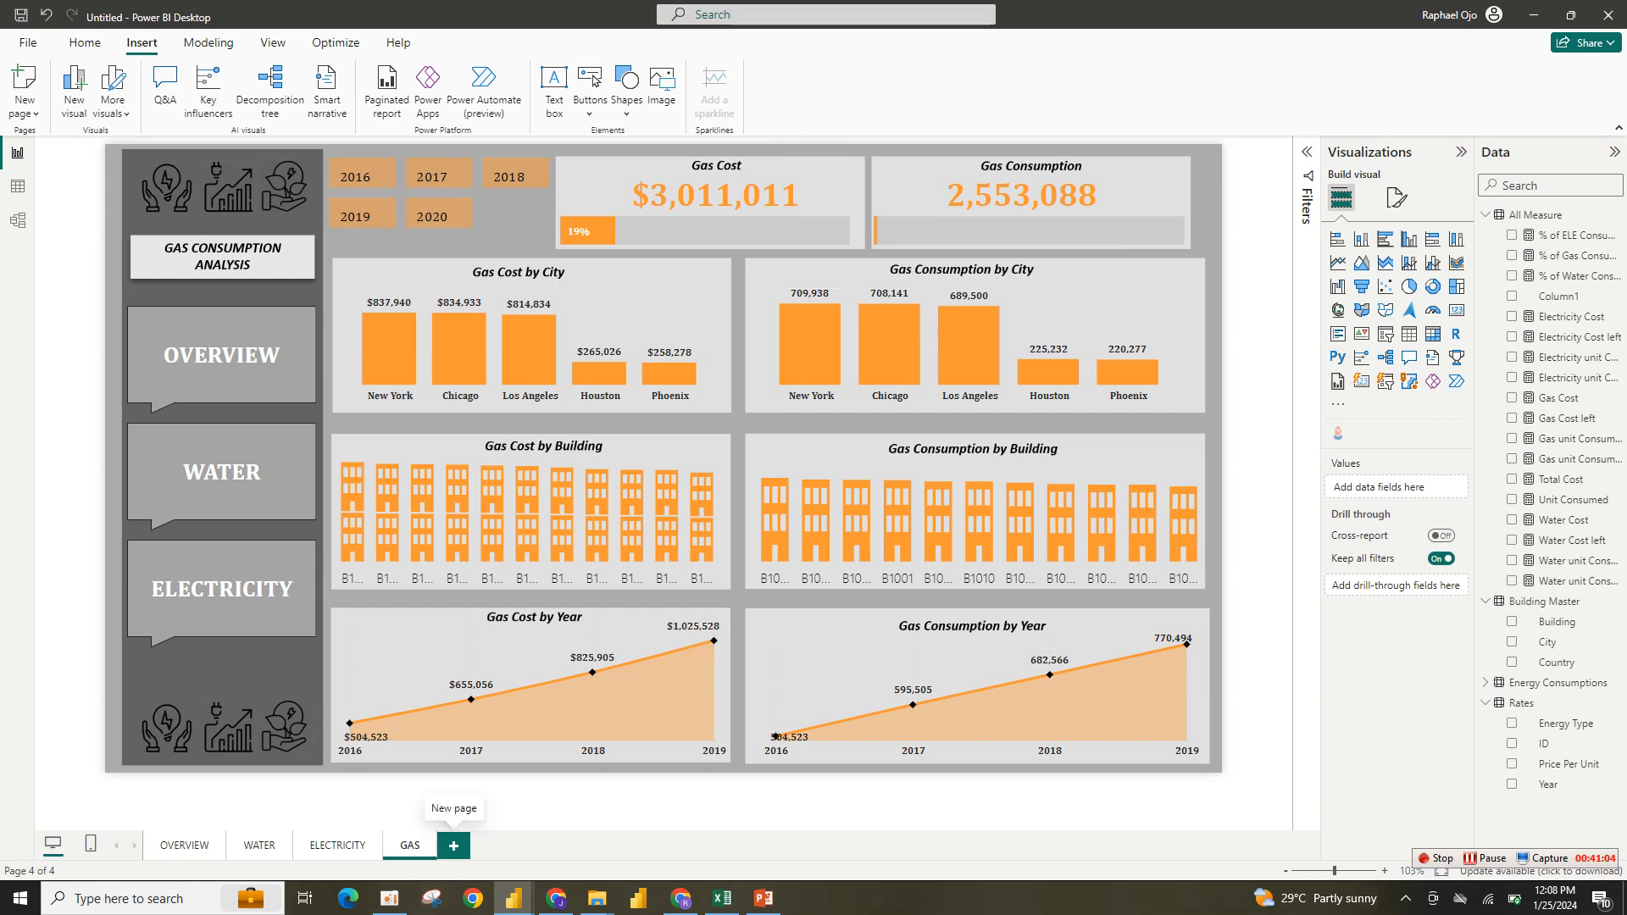
- Add four new blank report pages and return to the ELECTRICITY page to check the navigator
click(453, 845)
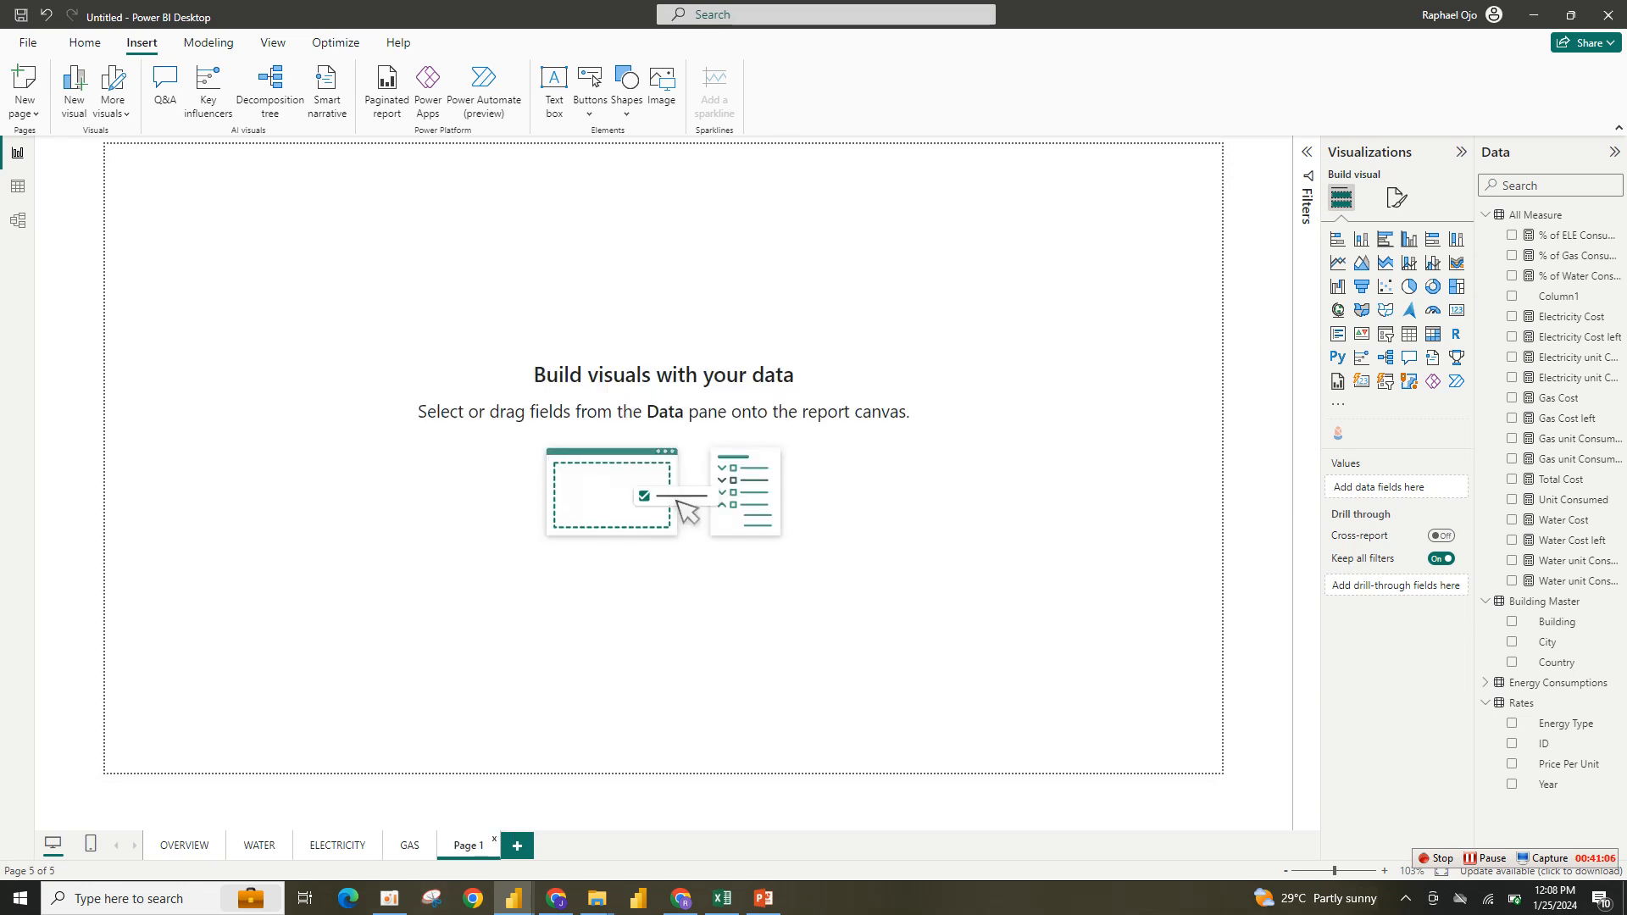
click(516, 845)
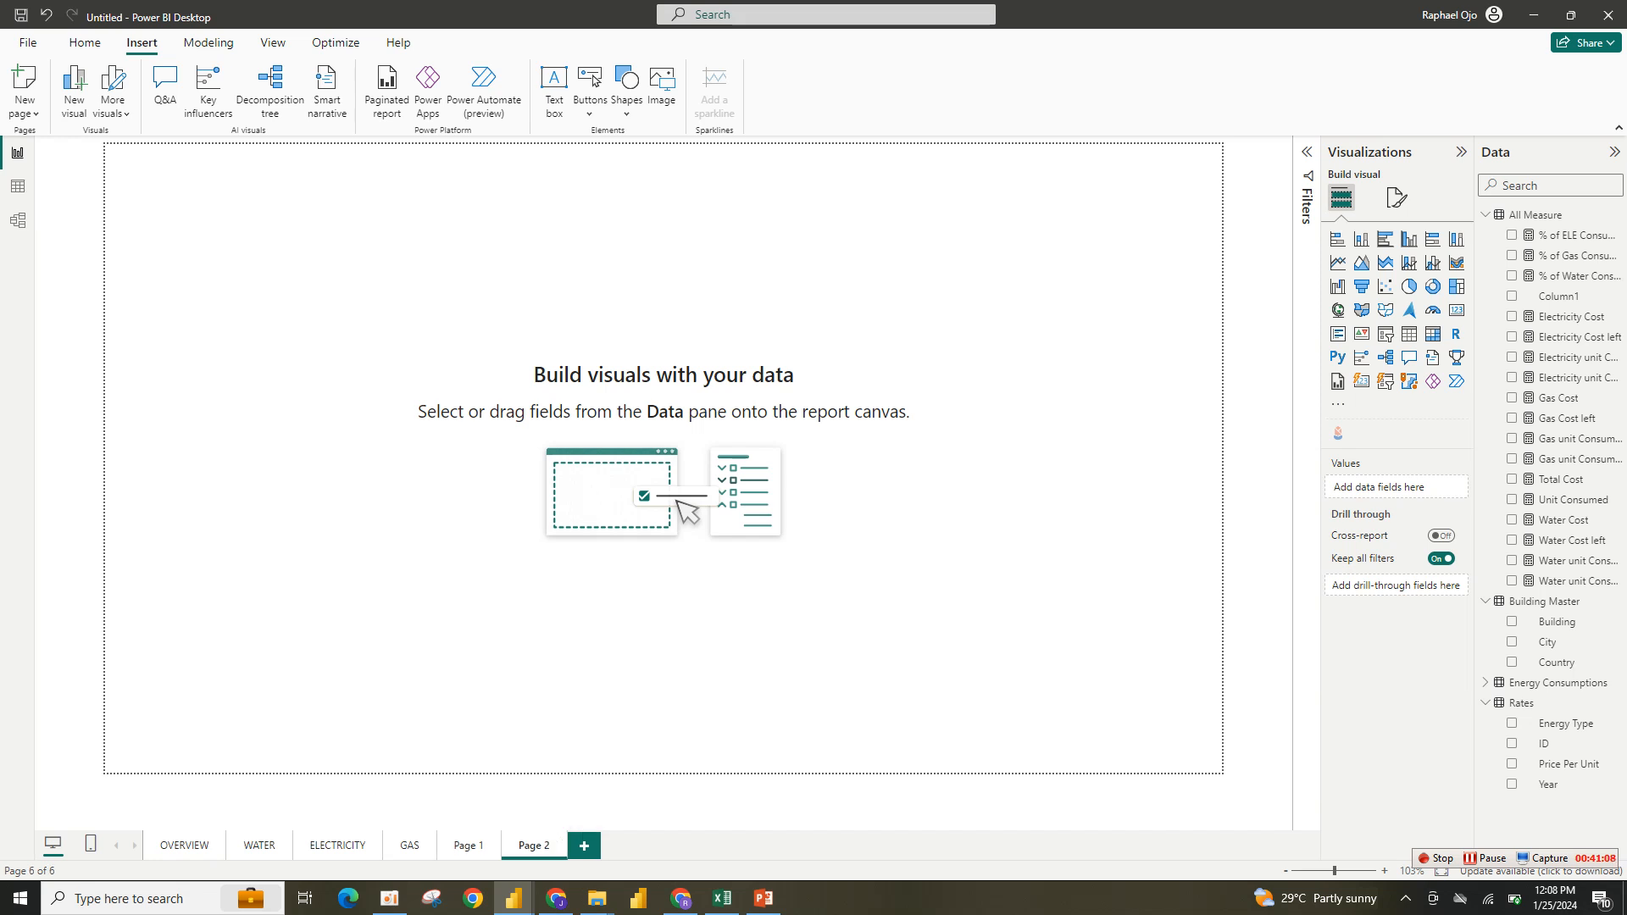
click(584, 844)
click(649, 844)
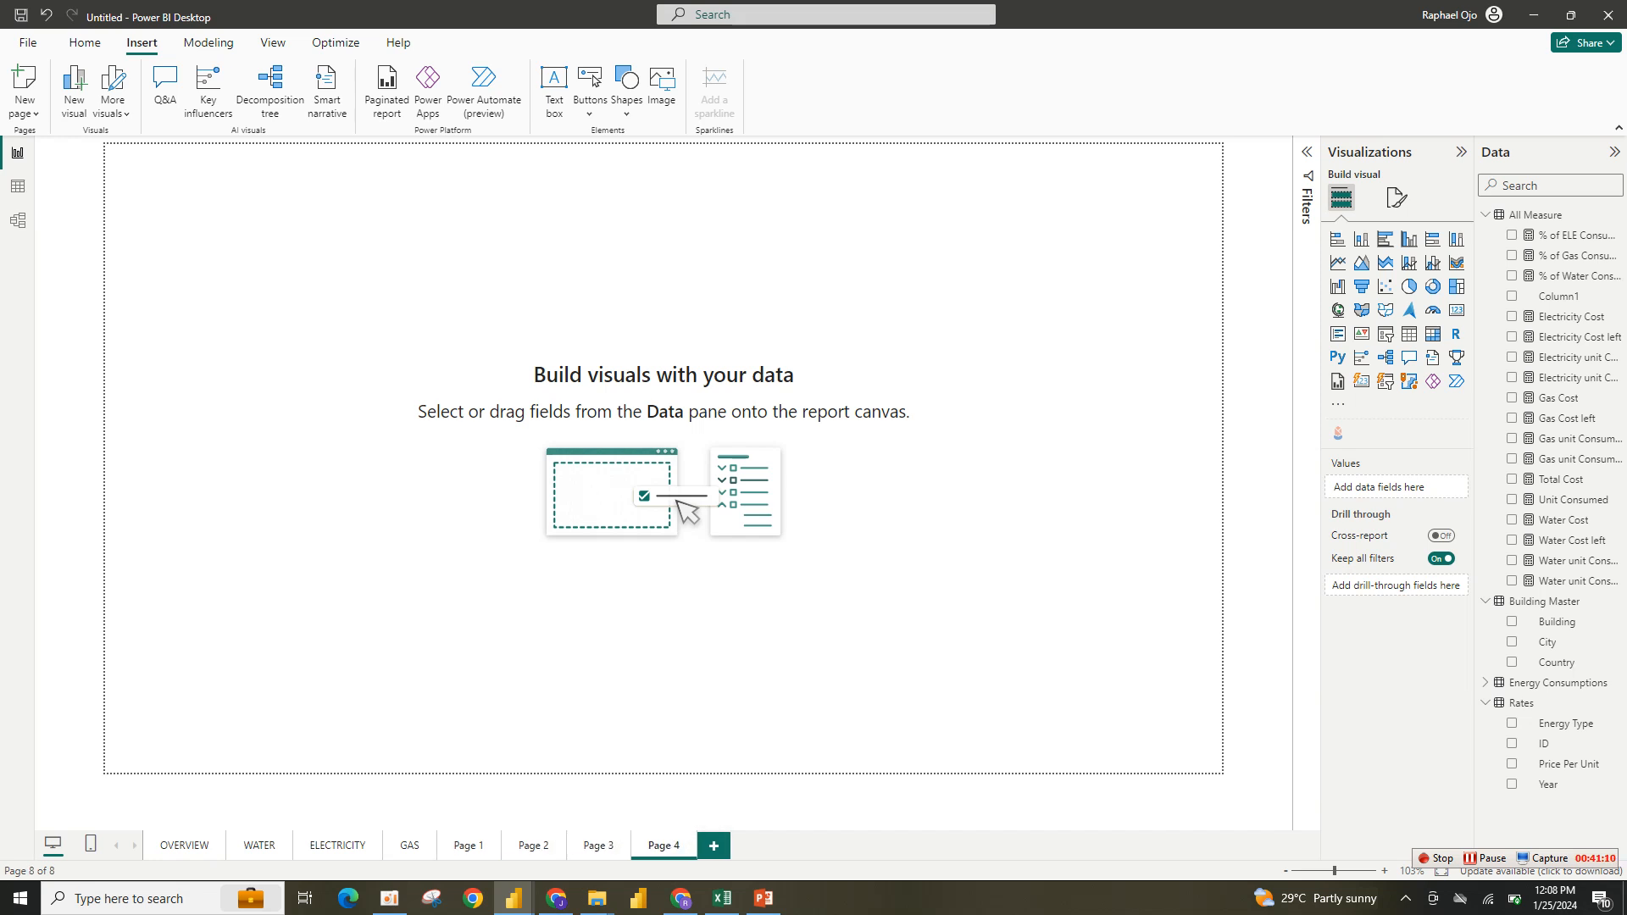
click(337, 845)
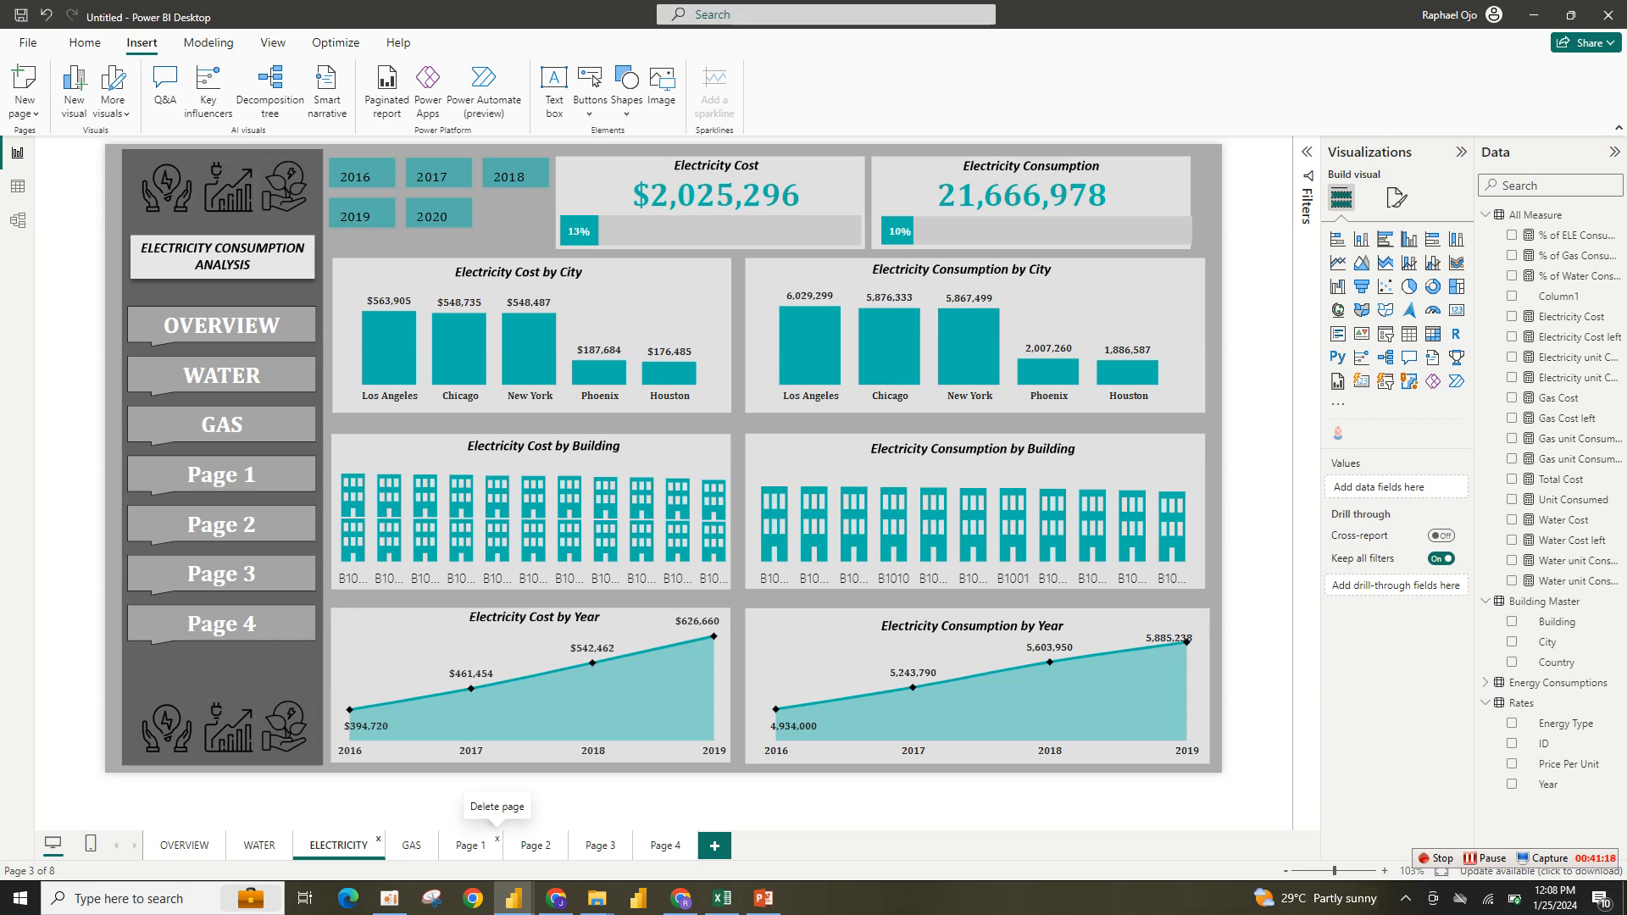
- Delete the four blank pages Page 1, Page 2, Page 3 and Page 4, confirming each deletion
click(498, 839)
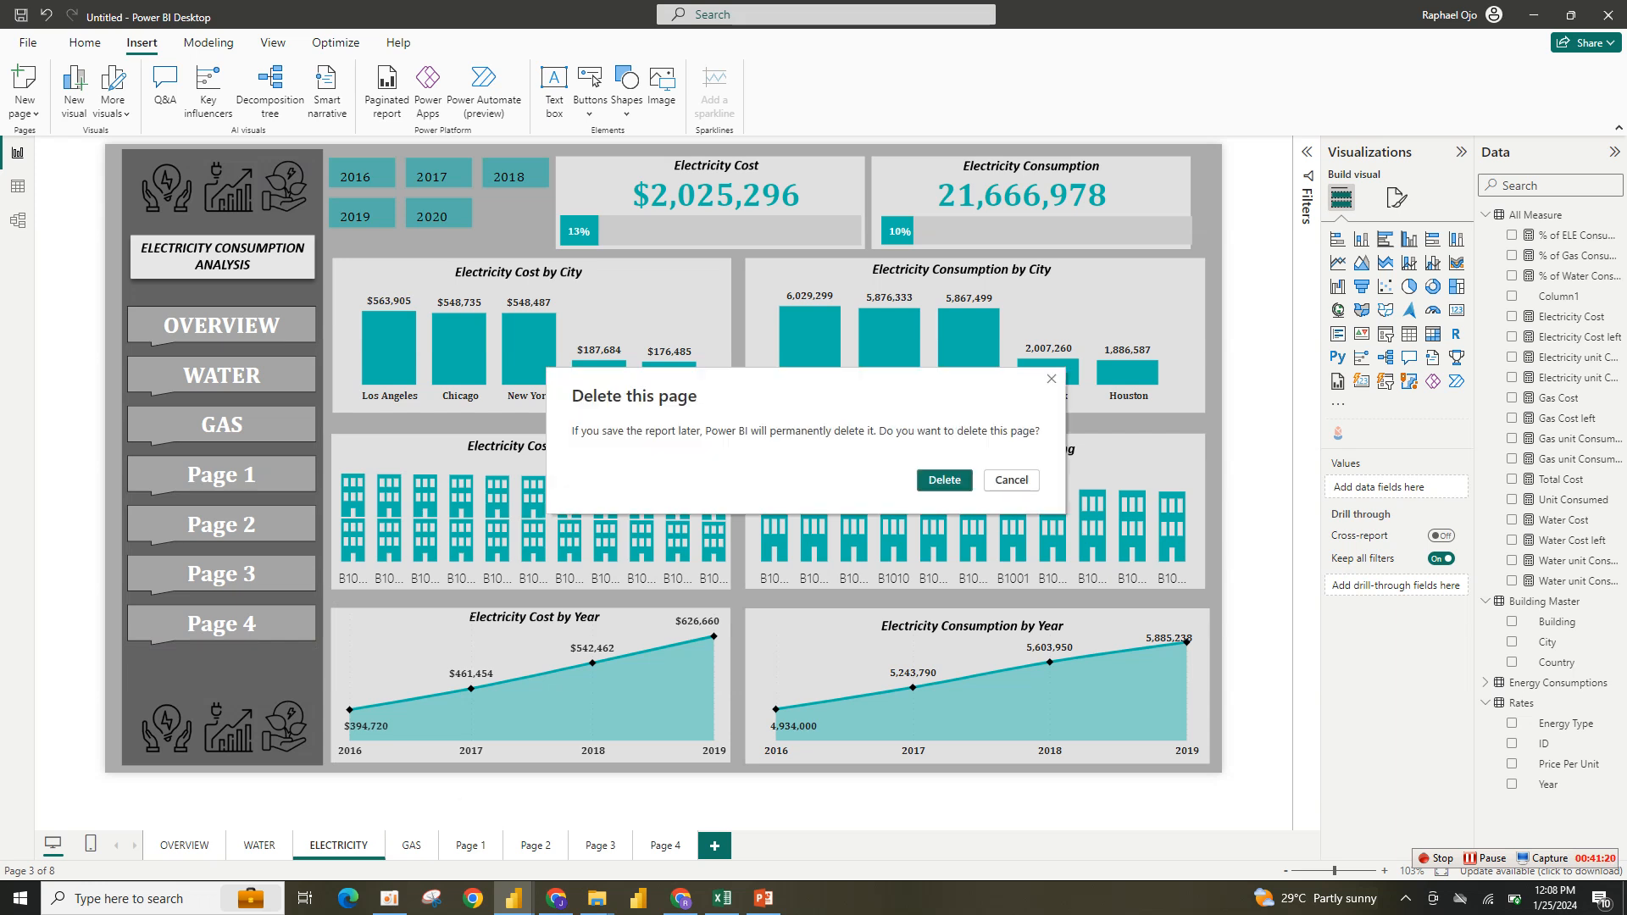
click(944, 480)
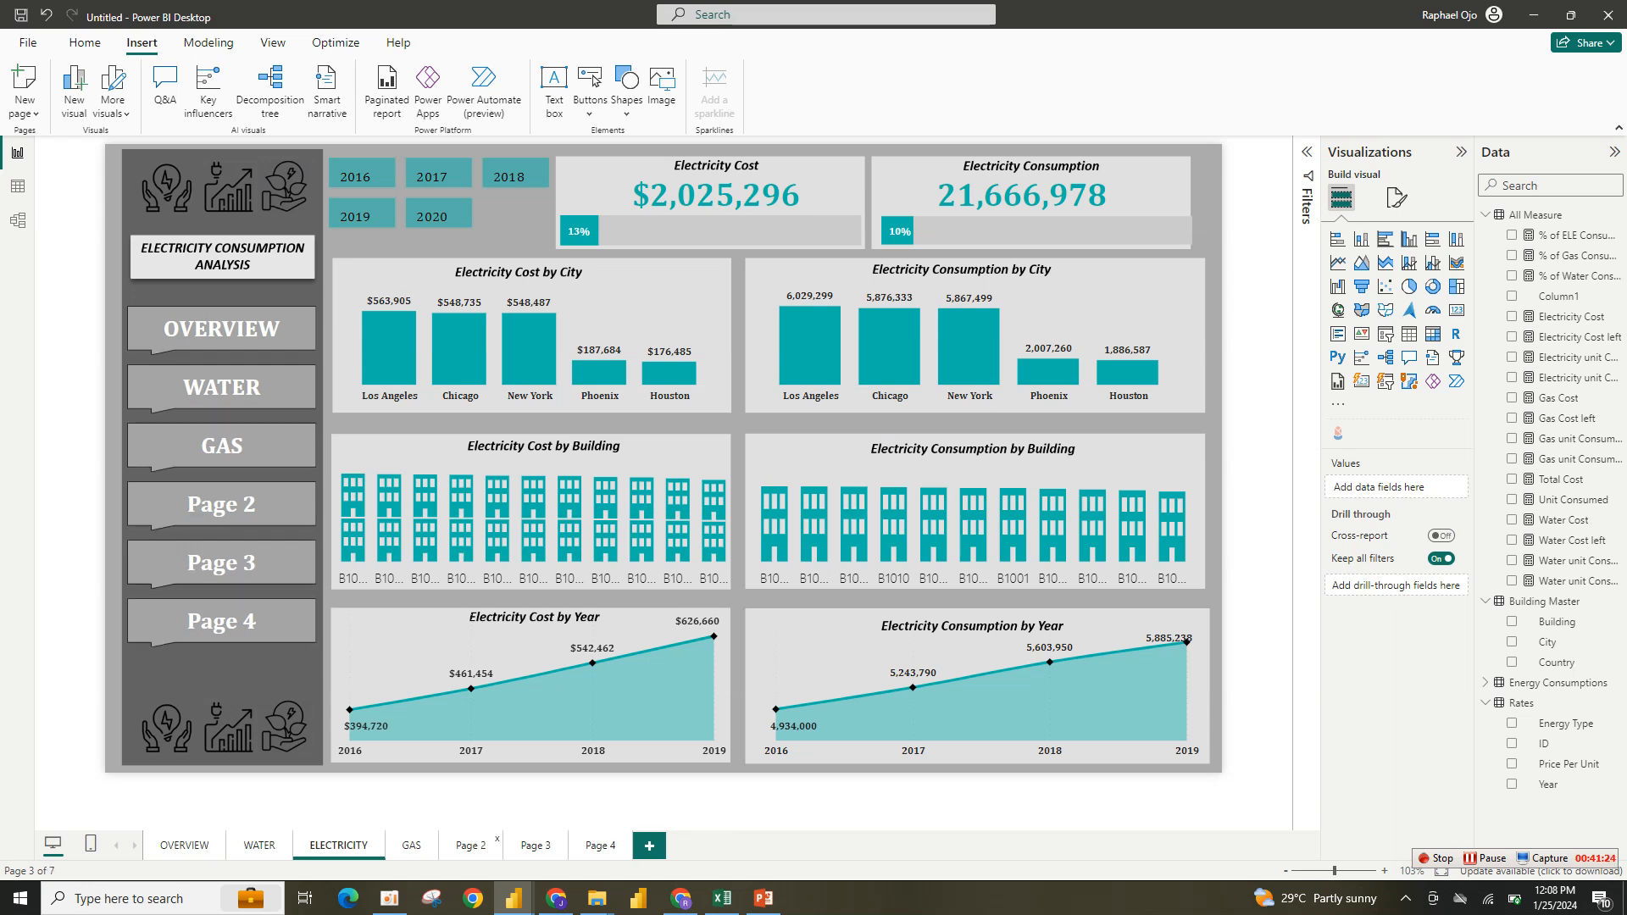
click(468, 845)
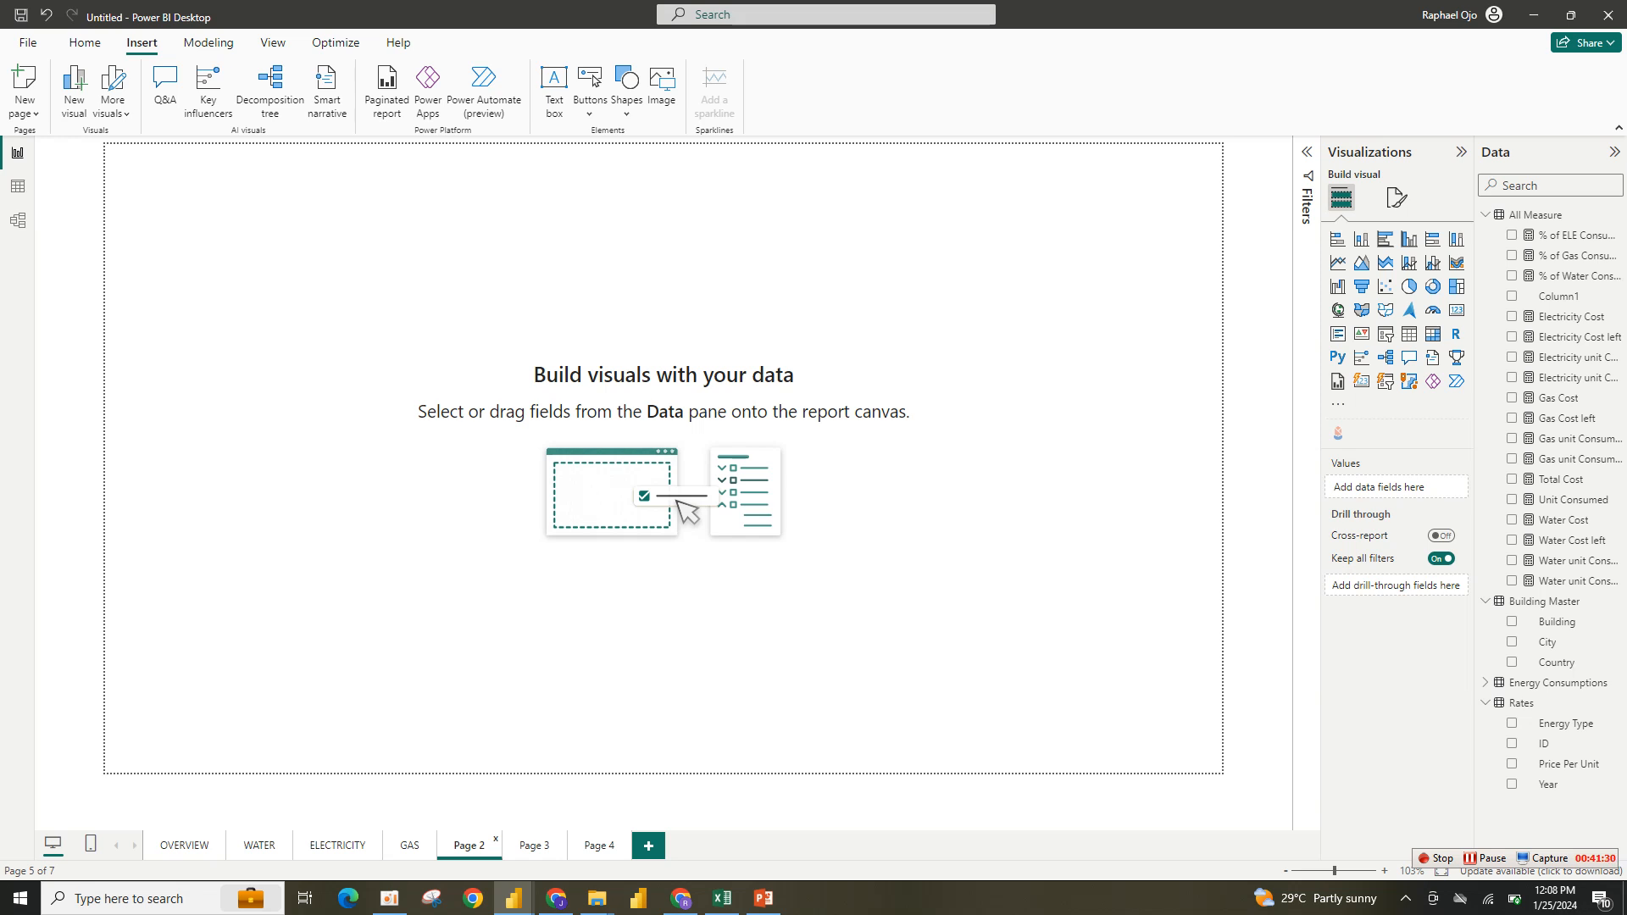
click(496, 838)
click(944, 479)
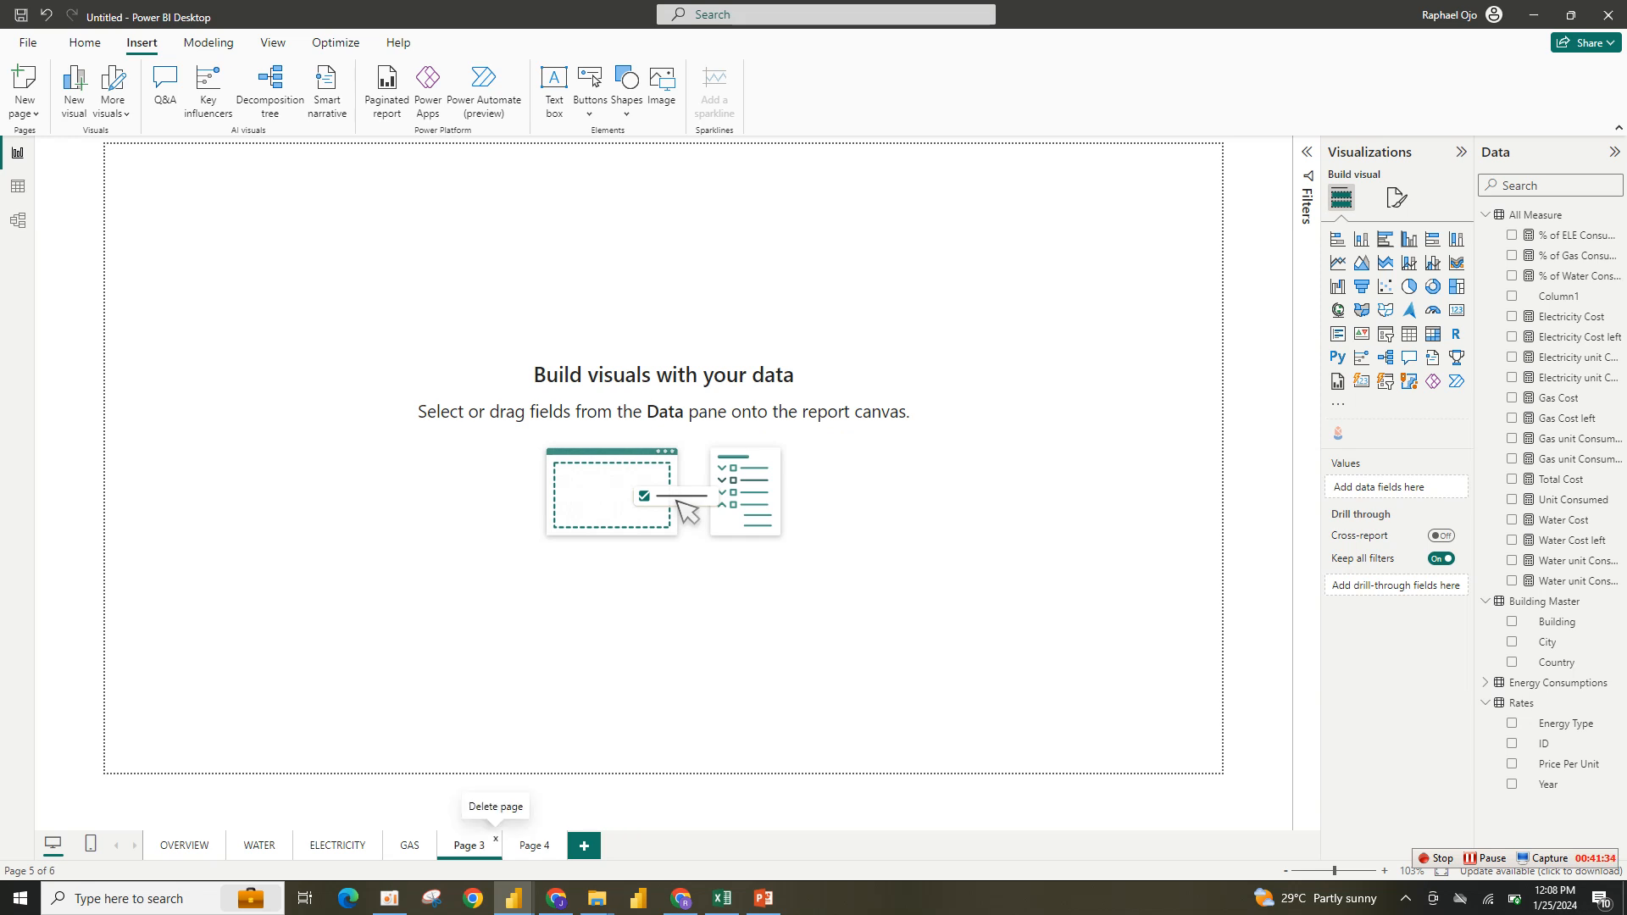
click(496, 838)
key(Return)
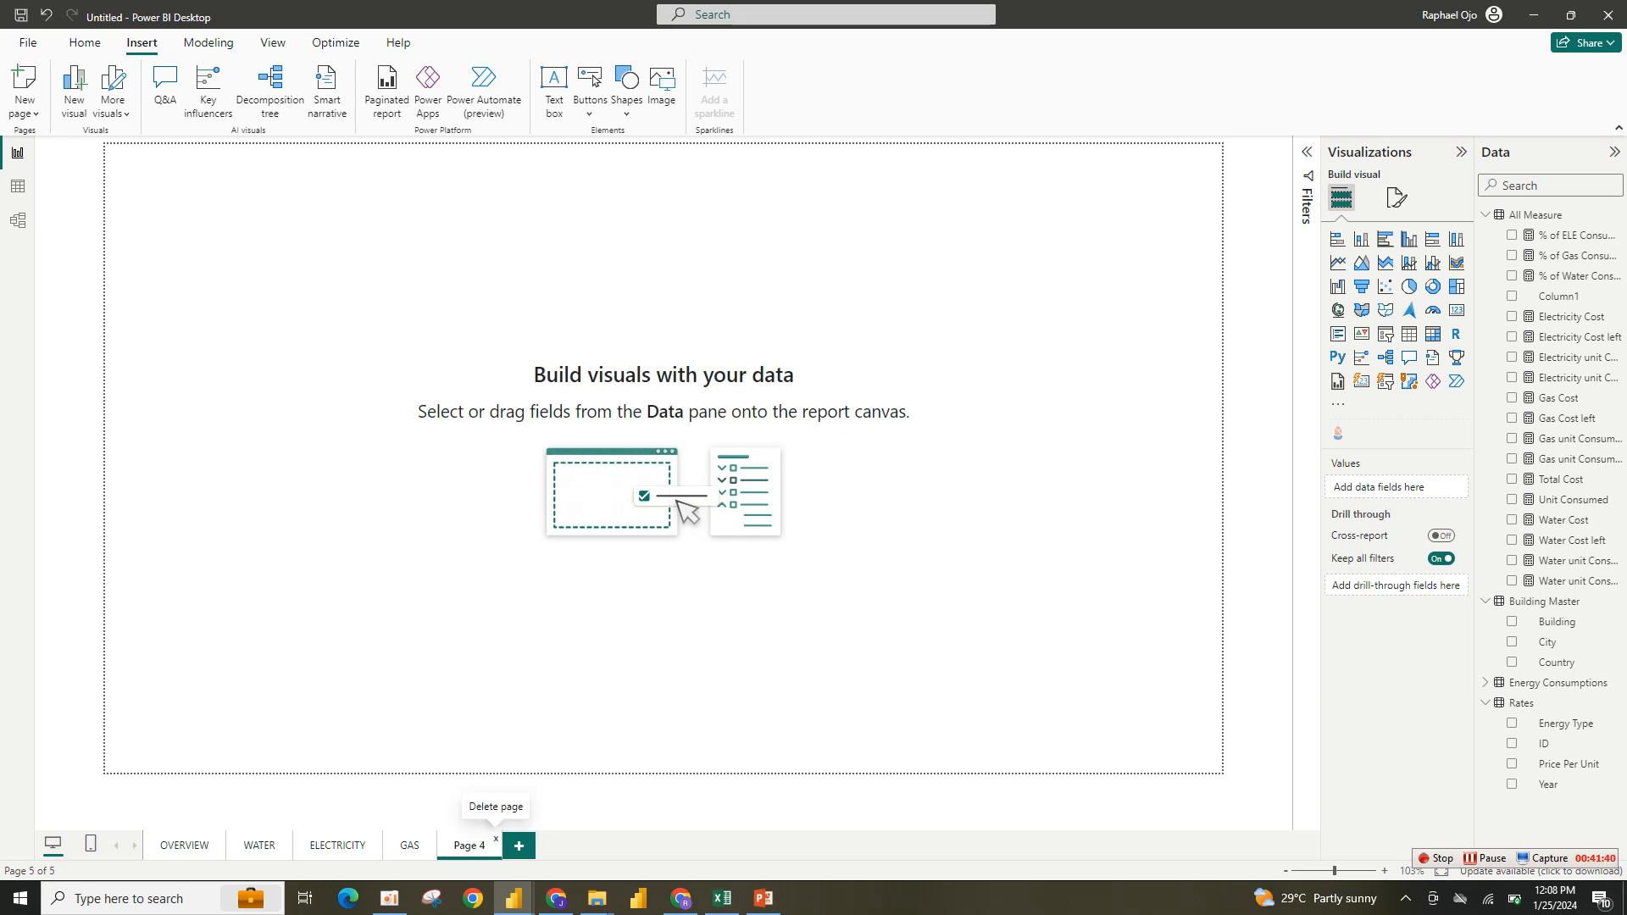
click(496, 839)
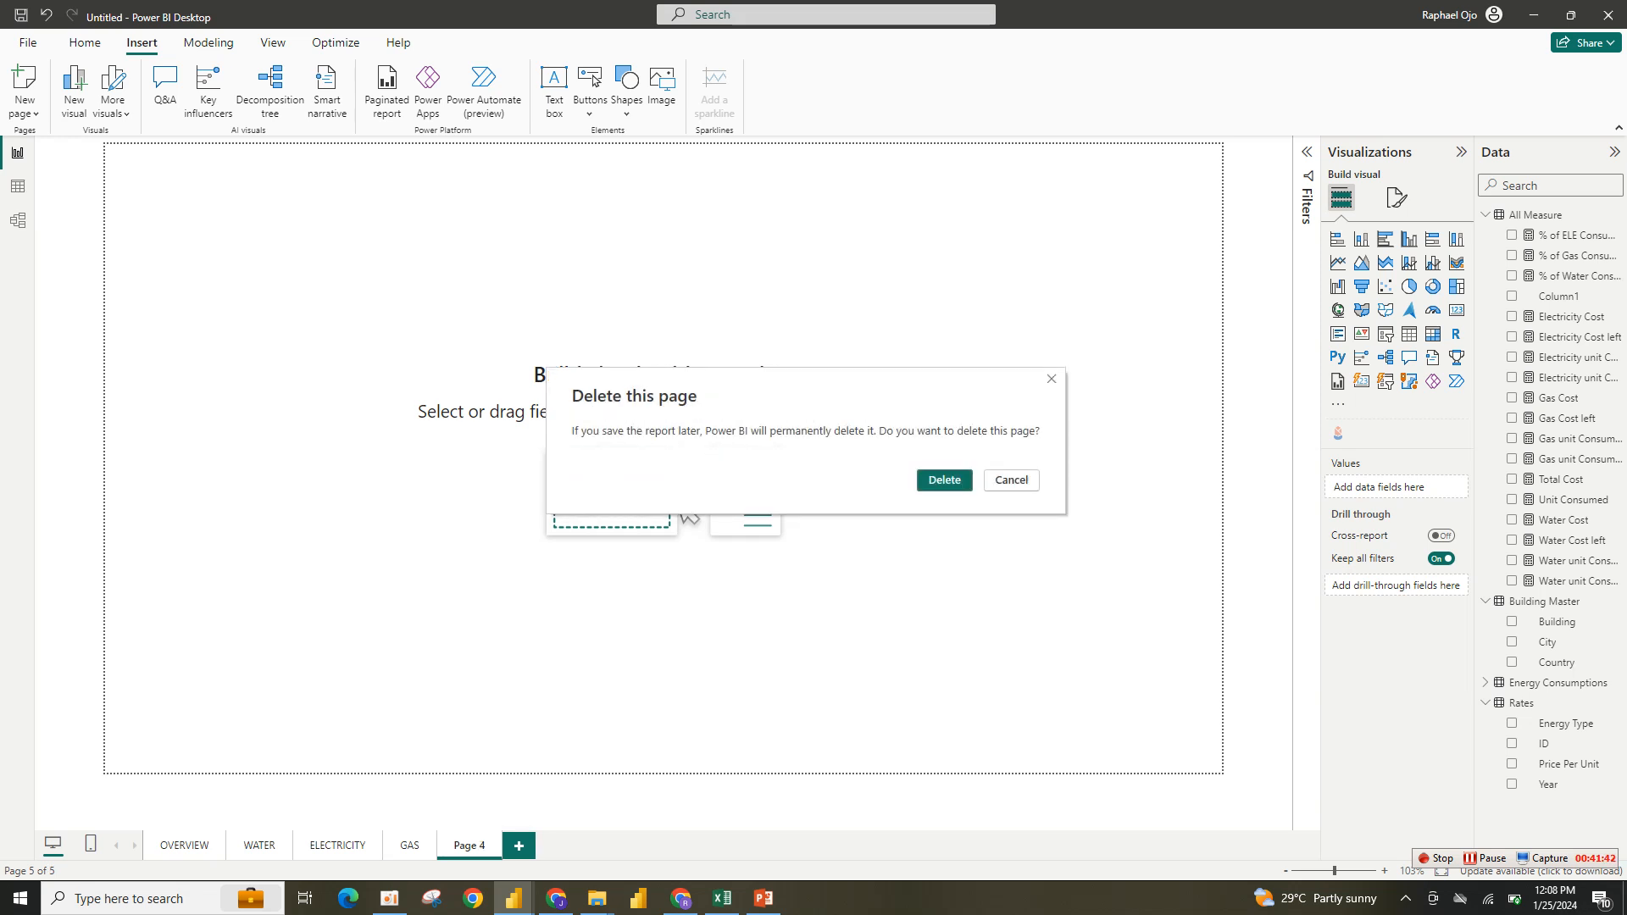
key(Return)
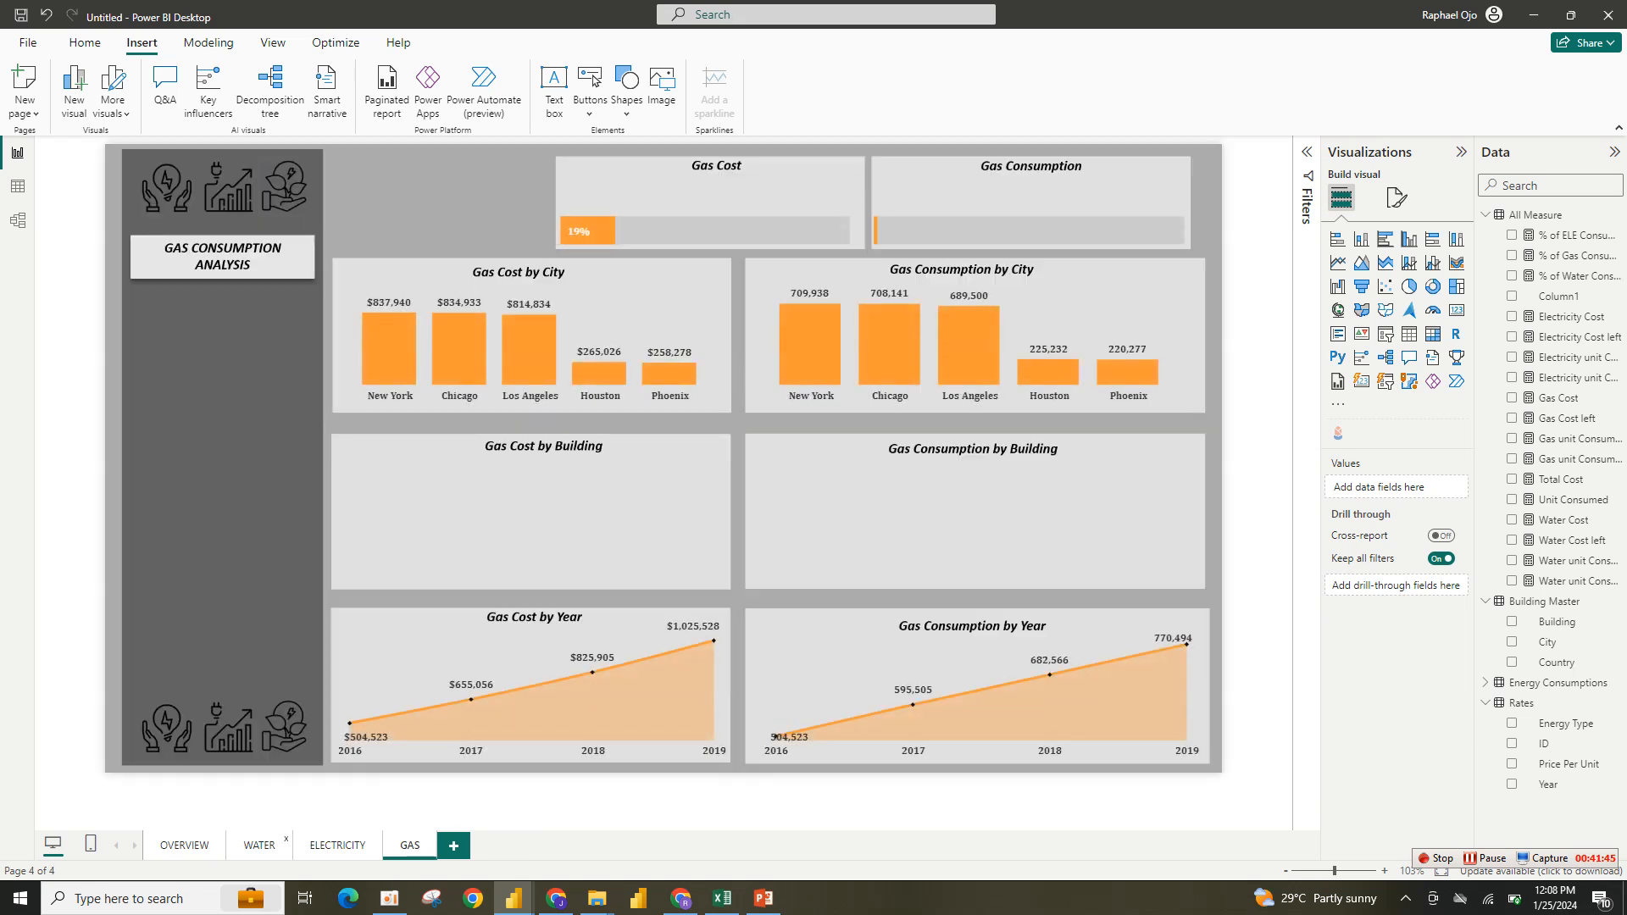
- Open the WATER page and move on to the blank OVERVIEW page
click(260, 845)
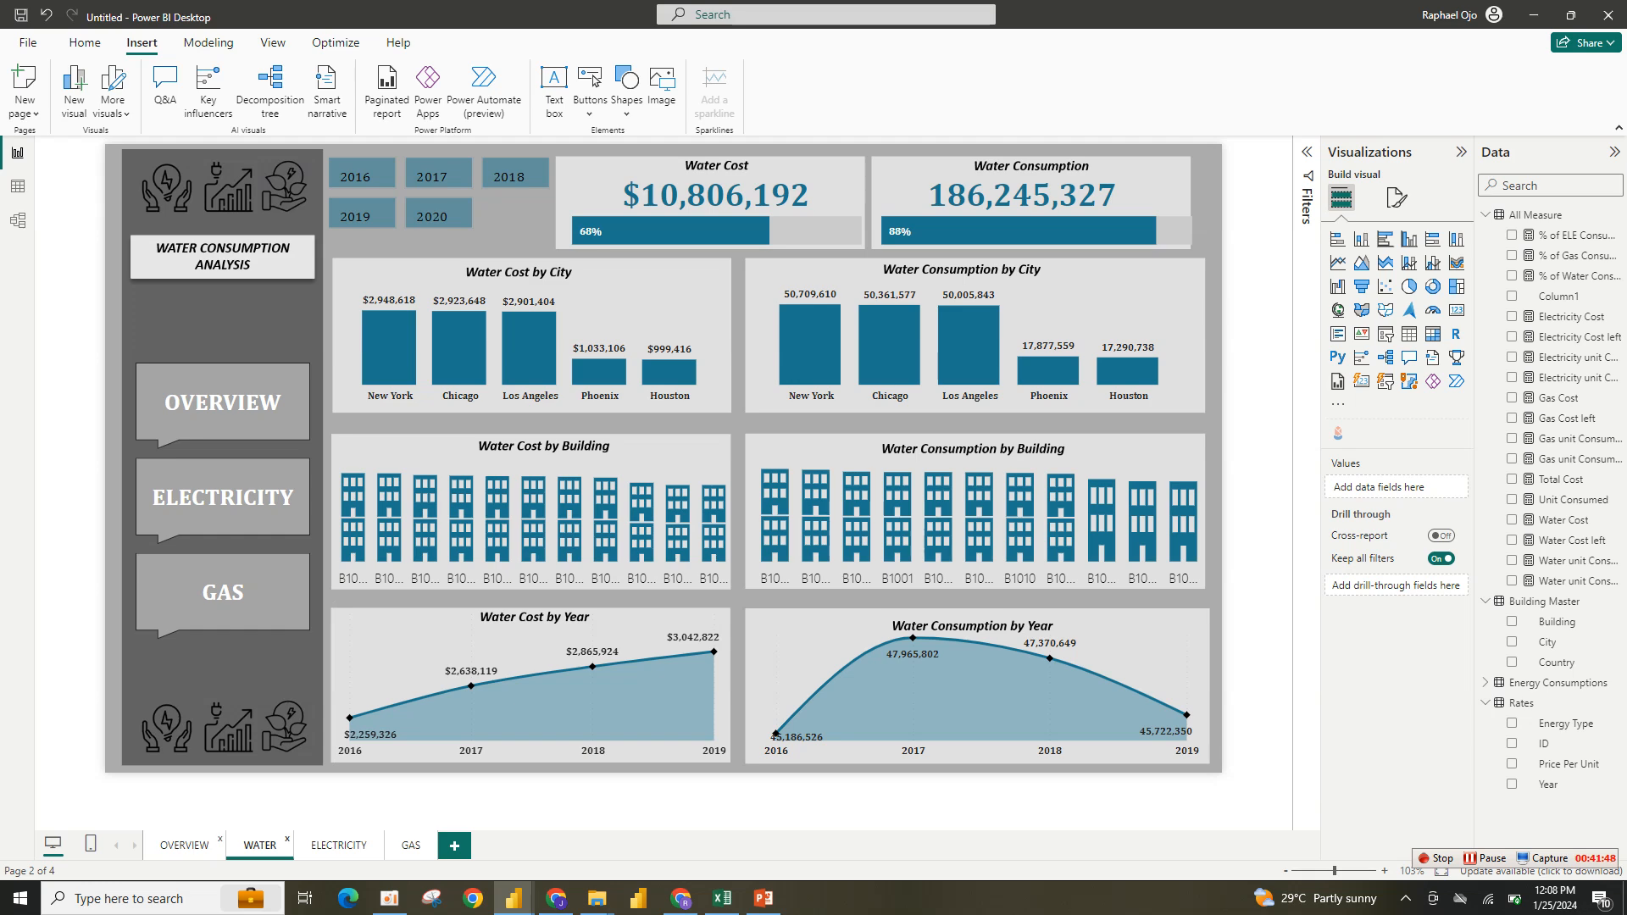
click(194, 845)
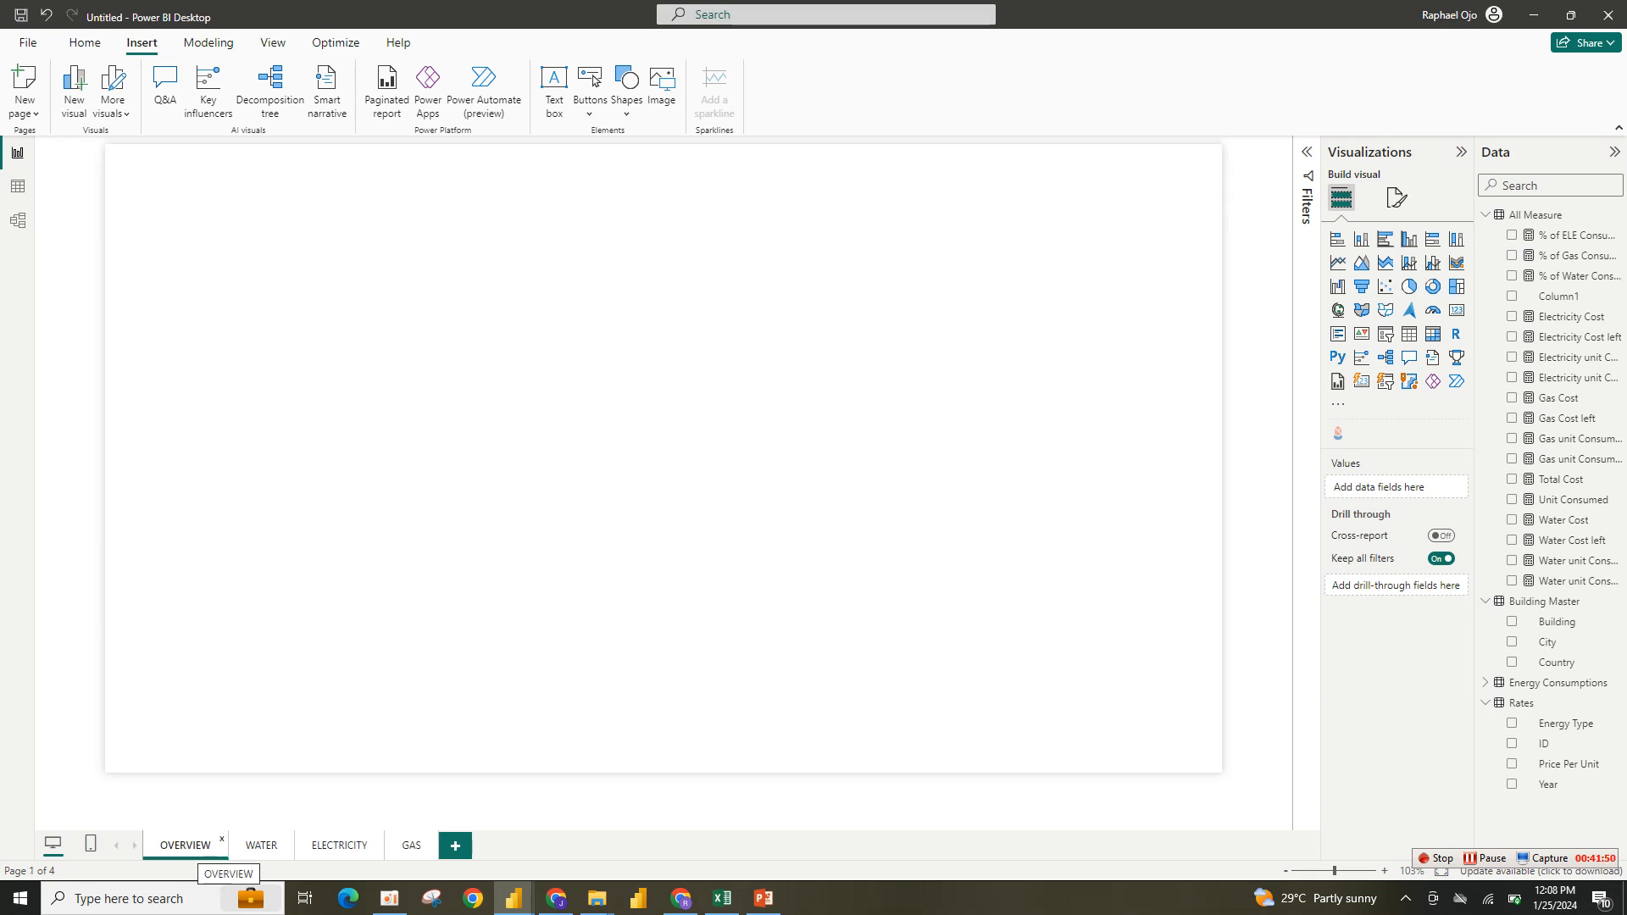